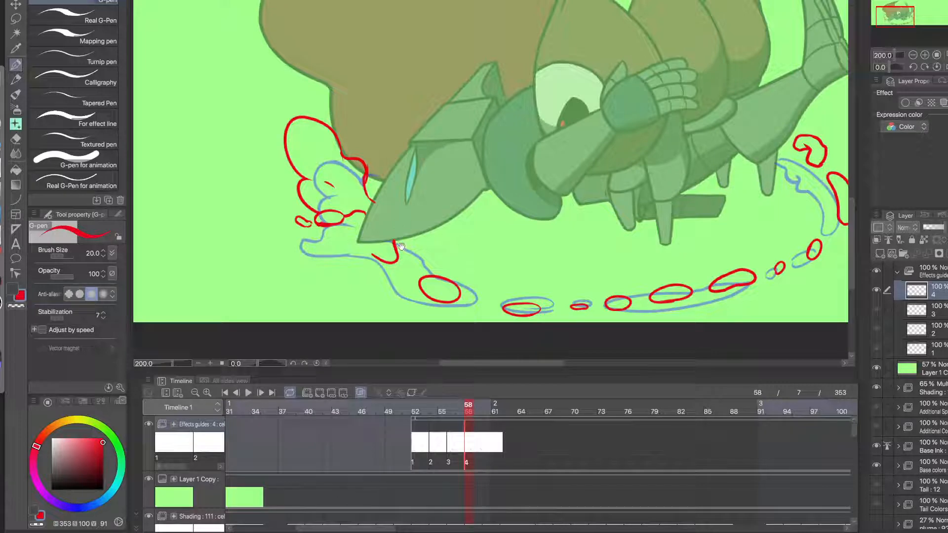
click(361, 245)
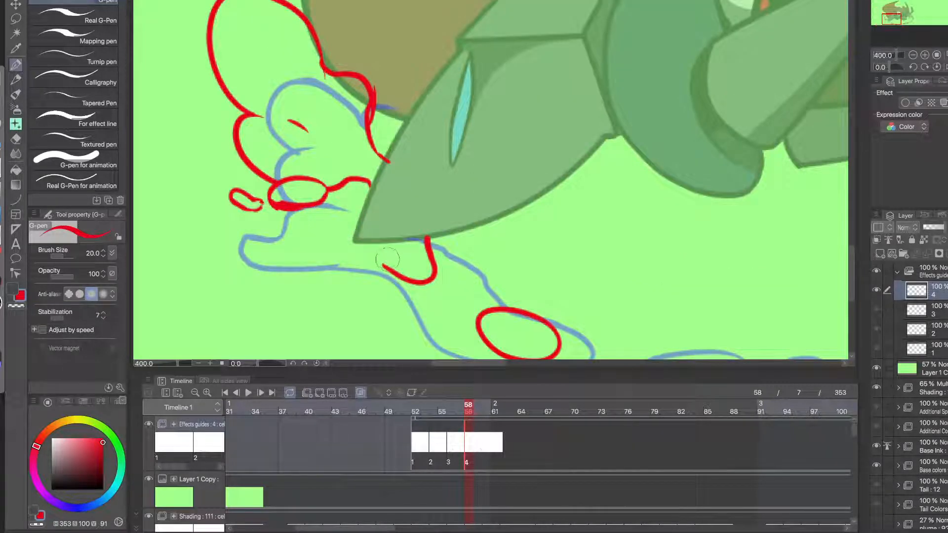
mouse_move(398, 268)
mouse_down()
mouse_move(376, 252)
mouse_move(365, 242)
mouse_up()
key(ctrl+z)
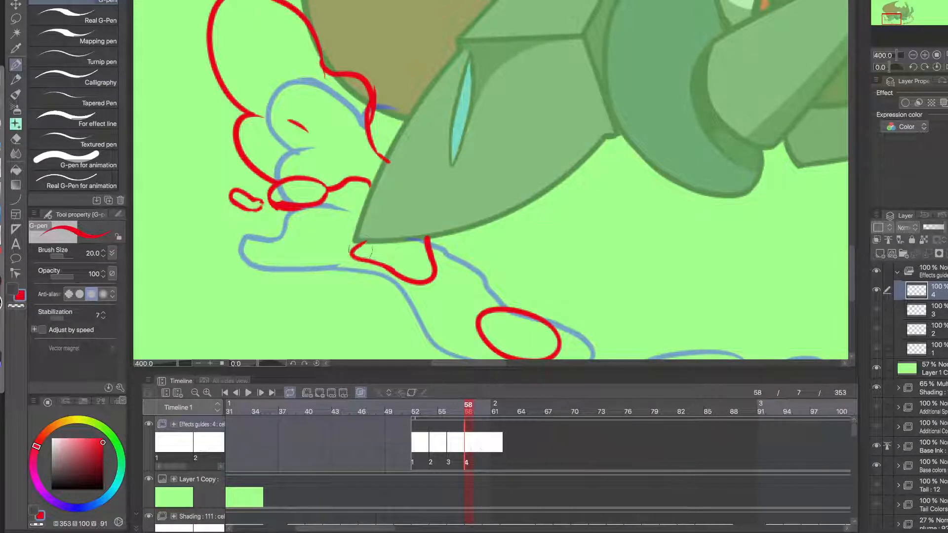
alt+click(367, 292)
drag(363, 307, 395, 284)
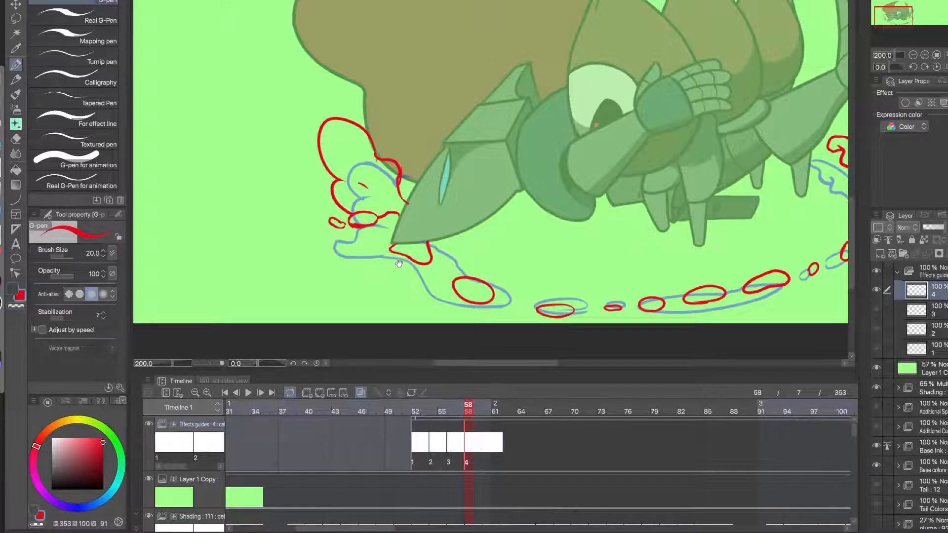
- Replace the small red splash outline under the arm's pointed tip with a larger rounded blob on cel 4
scroll(400, 262, up, 4)
mouse_move(370, 221)
mouse_down()
mouse_move(484, 259)
mouse_move(426, 238)
mouse_move(418, 255)
mouse_move(488, 272)
mouse_move(479, 202)
mouse_move(504, 224)
mouse_up()
key(c)
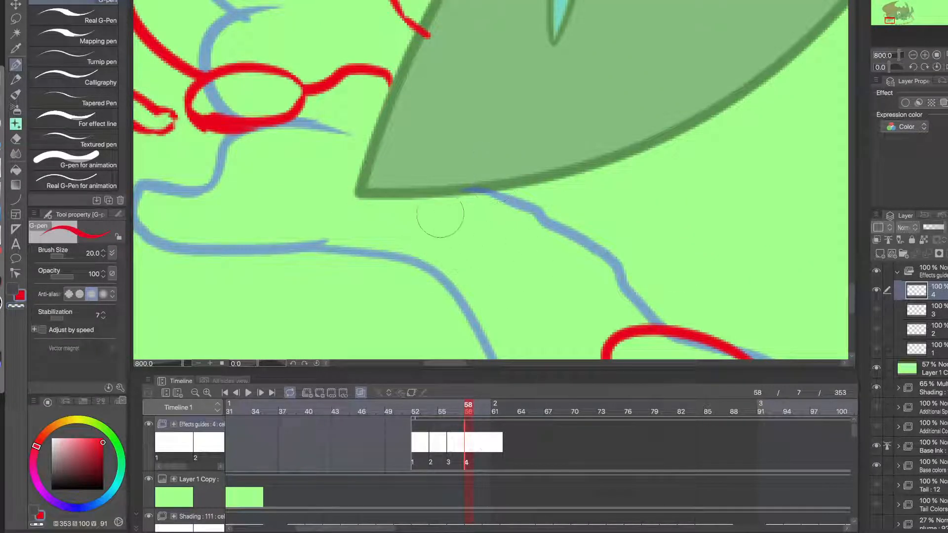
mouse_move(438, 195)
mouse_down()
mouse_move(475, 261)
mouse_move(298, 224)
mouse_move(380, 162)
mouse_move(370, 132)
mouse_move(335, 169)
mouse_move(300, 246)
mouse_move(348, 247)
mouse_move(314, 239)
mouse_move(351, 263)
mouse_move(333, 254)
mouse_up()
key(ctrl+z)
key(c)
key(c)
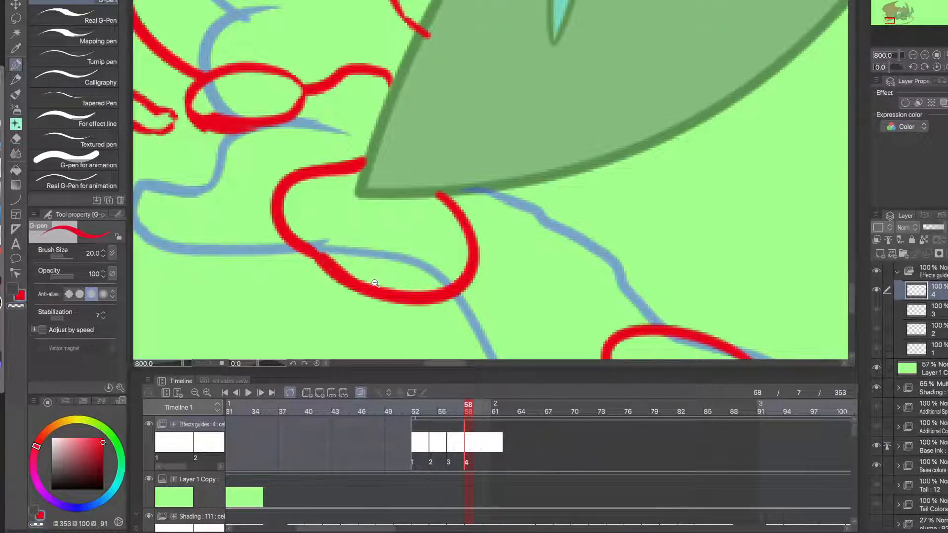
alt+click(380, 283)
drag(489, 304, 357, 249)
alt+click(363, 249)
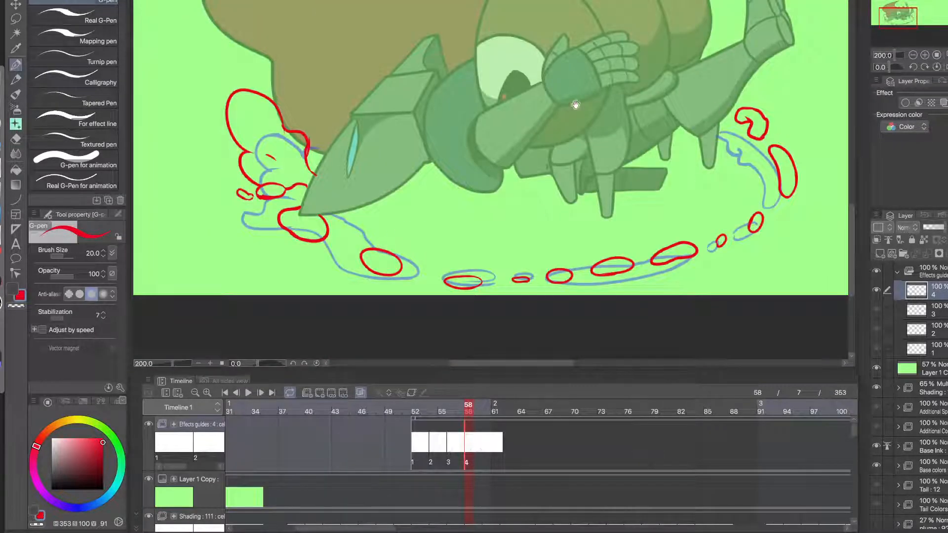
- Add a new Effects guides cel at frame 60
alt+click(390, 226)
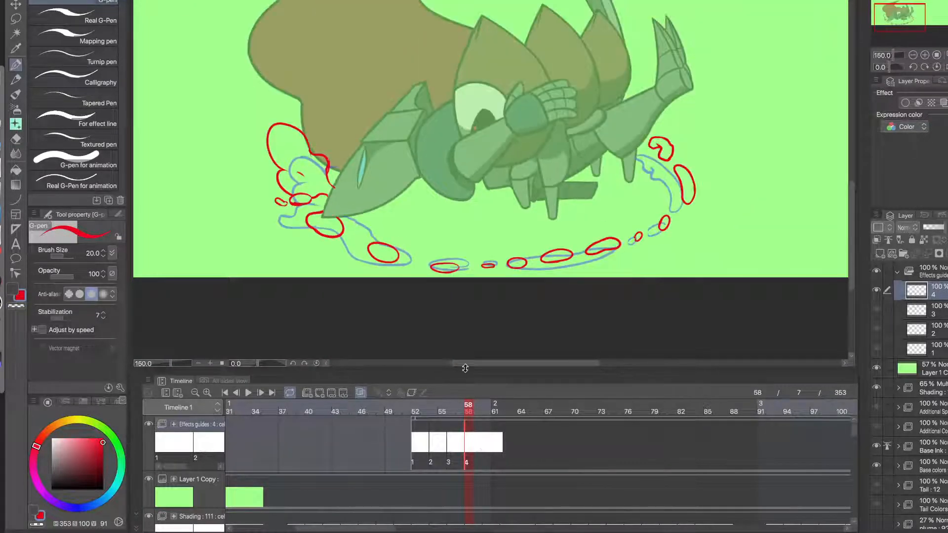
click(487, 448)
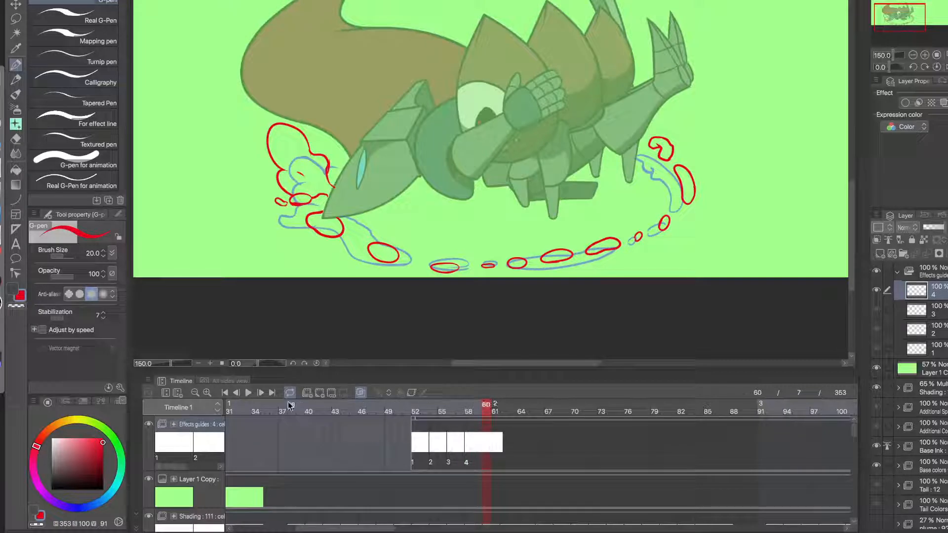
click(320, 392)
- Draw two small red droplet ovals on cel 5, up and to the left of the previous cel's small splash droplets
scroll(390, 262, up, 6)
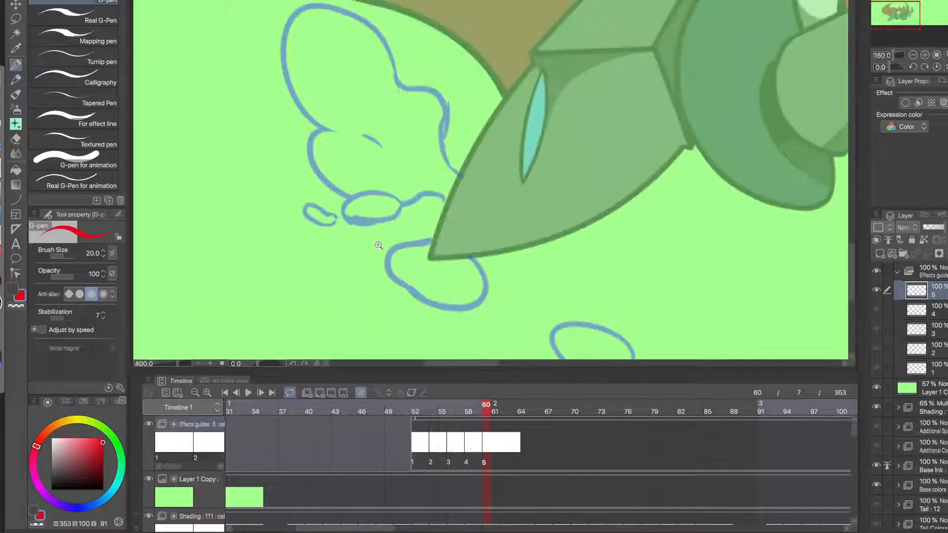
drag(389, 262, 466, 277)
mouse_move(357, 213)
mouse_down()
mouse_move(309, 182)
mouse_move(360, 189)
mouse_move(373, 210)
mouse_up()
key(ctrl+z)
mouse_move(275, 187)
mouse_down()
mouse_move(261, 172)
mouse_move(274, 188)
mouse_up()
drag(373, 162, 358, 142)
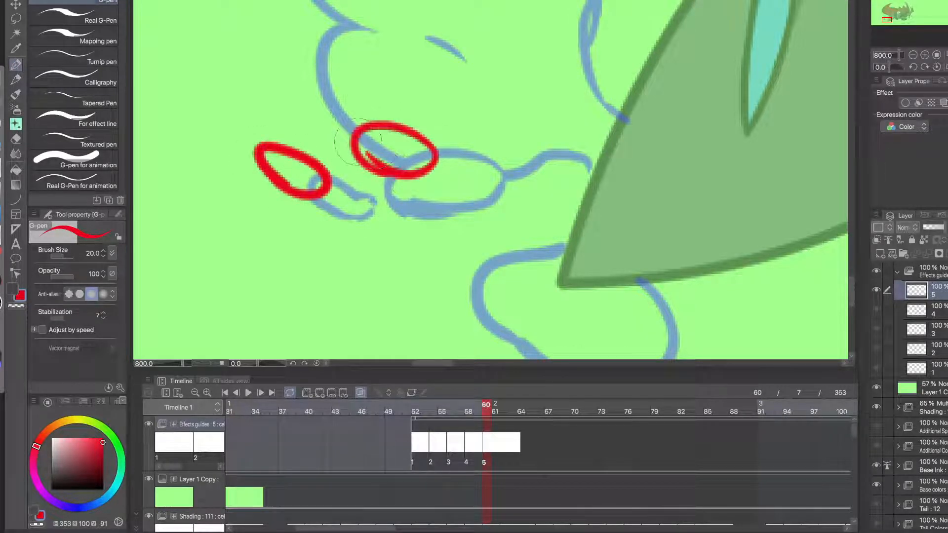
scroll(383, 198, down, 1)
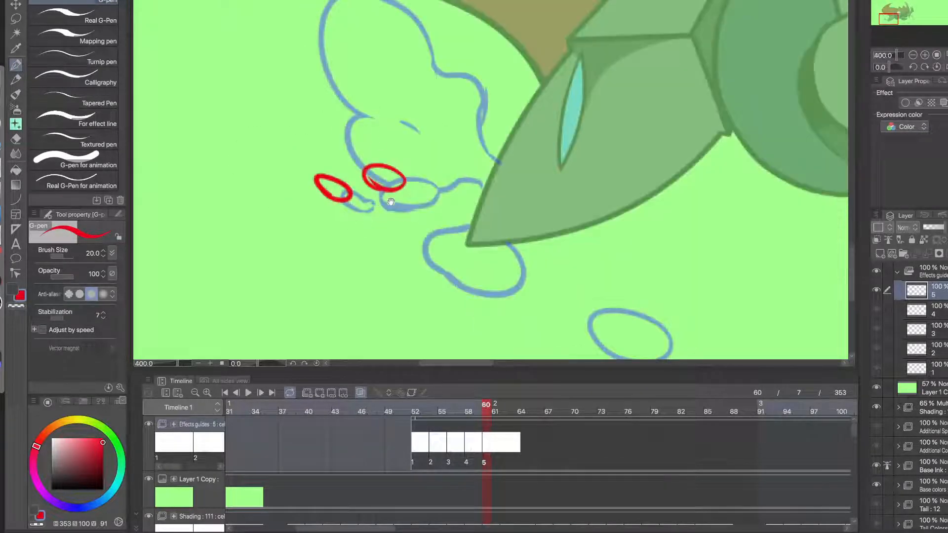
- Outline the main splash's tall upper lobe and the top of a second lobe in red, higher than the blue onion-skin splash
drag(390, 202, 409, 295)
mouse_move(321, 108)
mouse_down()
mouse_move(307, 14)
mouse_move(408, 119)
mouse_move(417, 108)
mouse_move(445, 111)
mouse_move(455, 163)
mouse_up()
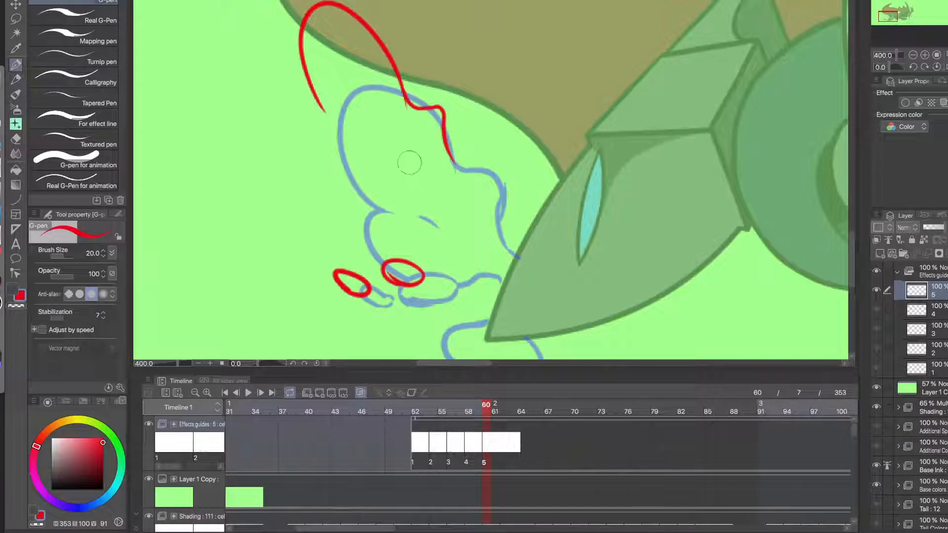
mouse_move(345, 200)
mouse_down()
mouse_move(312, 167)
mouse_move(352, 156)
mouse_up()
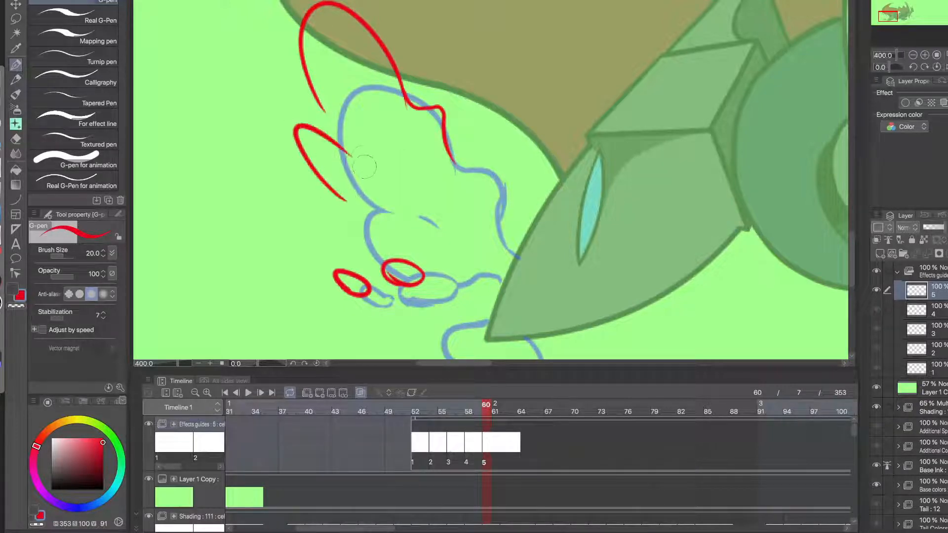
key(ctrl+z)
mouse_move(346, 219)
mouse_down()
mouse_move(304, 174)
mouse_move(376, 165)
mouse_move(302, 74)
mouse_up()
key(ctrl+z)
mouse_move(343, 133)
mouse_down()
mouse_move(299, 63)
mouse_move(307, 58)
mouse_up()
drag(342, 134, 303, 45)
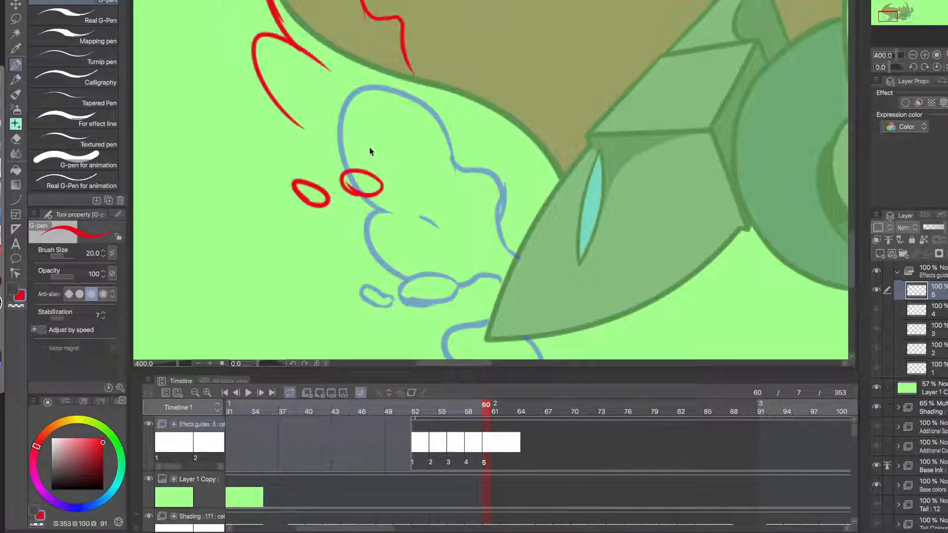
key(ctrl+z)
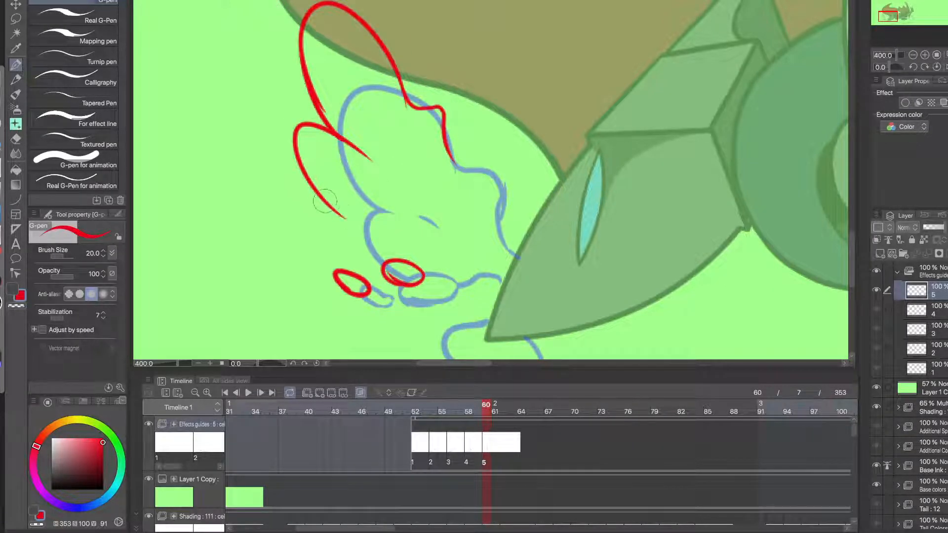
- Draw the second lobe's curved lower edge sweeping right beneath the main splash and refine its line thickness
drag(436, 226, 310, 175)
key(ctrl+z)
drag(445, 227, 301, 158)
key(c)
mouse_move(347, 223)
mouse_down()
mouse_move(306, 185)
mouse_move(346, 217)
mouse_up()
drag(291, 168, 318, 192)
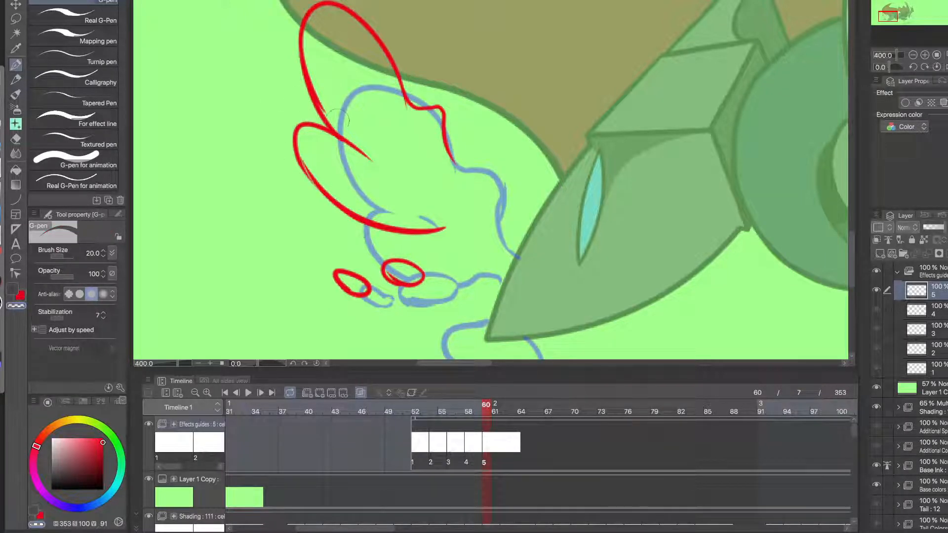
key(c)
mouse_move(299, 155)
mouse_down()
mouse_move(349, 193)
mouse_move(352, 209)
mouse_move(316, 185)
mouse_move(300, 110)
mouse_move(297, 146)
mouse_move(354, 217)
mouse_up()
key(ctrl+z)
key(ctrl+z)
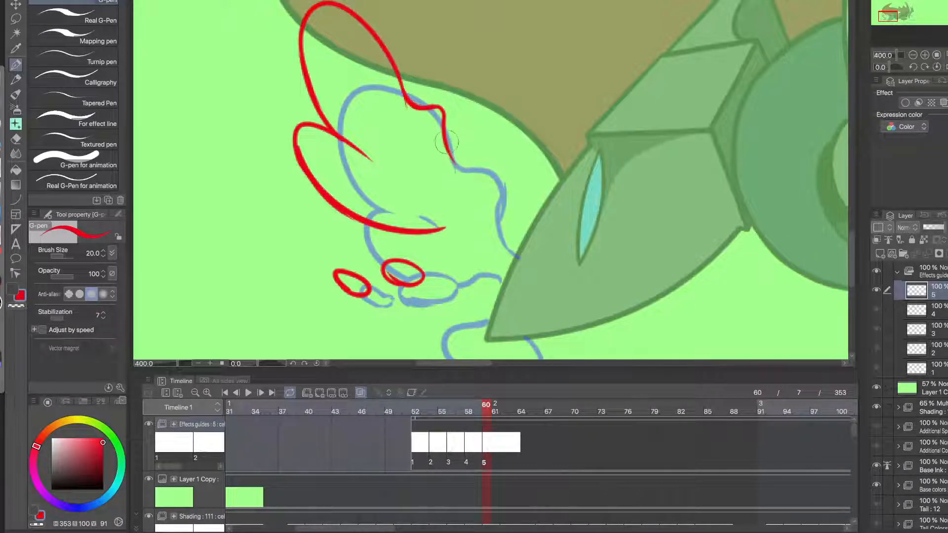
- Close the main splash's right side with a rounded lower corner rising to the bumpy upper edge
drag(448, 144, 472, 220)
key(ctrl+z)
mouse_move(440, 228)
mouse_down()
mouse_move(477, 212)
mouse_move(459, 159)
mouse_move(467, 234)
mouse_move(461, 169)
mouse_move(446, 162)
mouse_move(447, 139)
mouse_up()
key(ctrl+z)
key(ctrl+z)
drag(478, 212, 450, 147)
key(ctrl+z)
drag(480, 216, 449, 132)
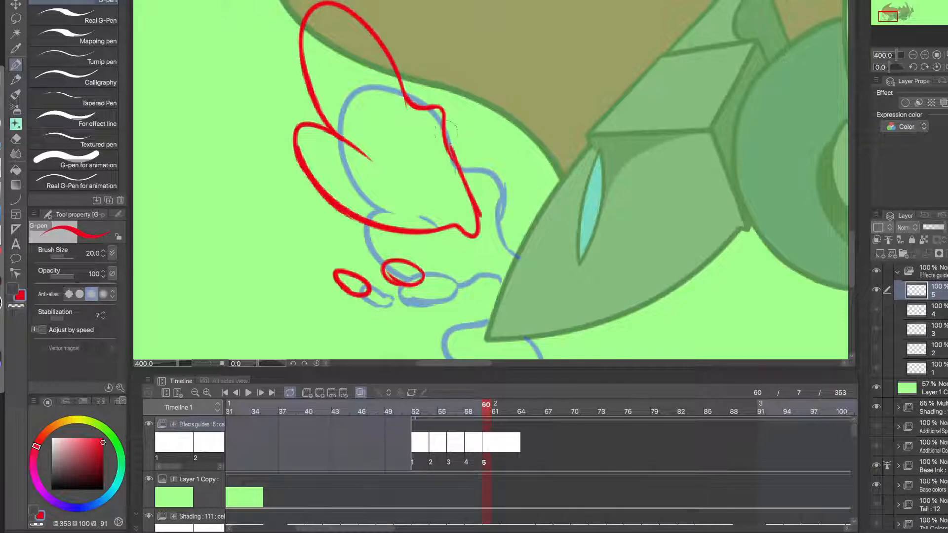
key(ctrl+z)
drag(477, 220, 448, 133)
key(ctrl+z)
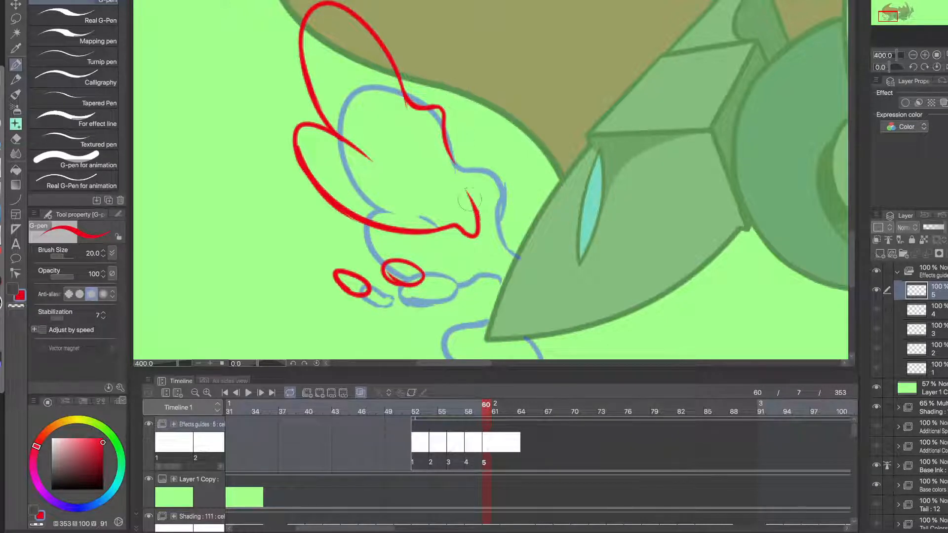
drag(478, 212, 446, 130)
key(ctrl+z)
- Draw a separate red droplet oval to the right of the main splash and keep red as the drawing colour
mouse_move(477, 218)
mouse_down()
mouse_move(447, 139)
mouse_move(465, 130)
mouse_move(498, 148)
mouse_move(462, 110)
mouse_up()
key(ctrl+z)
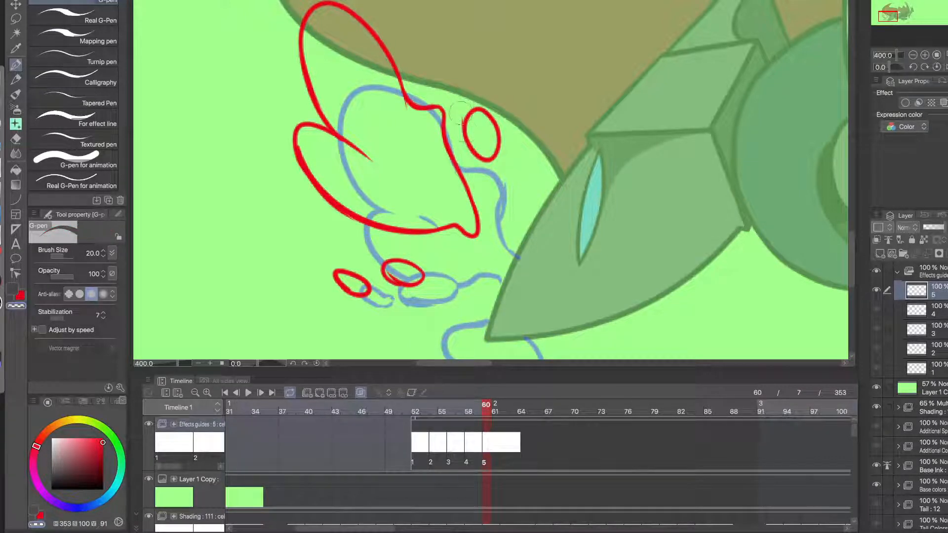
alt+click(459, 254)
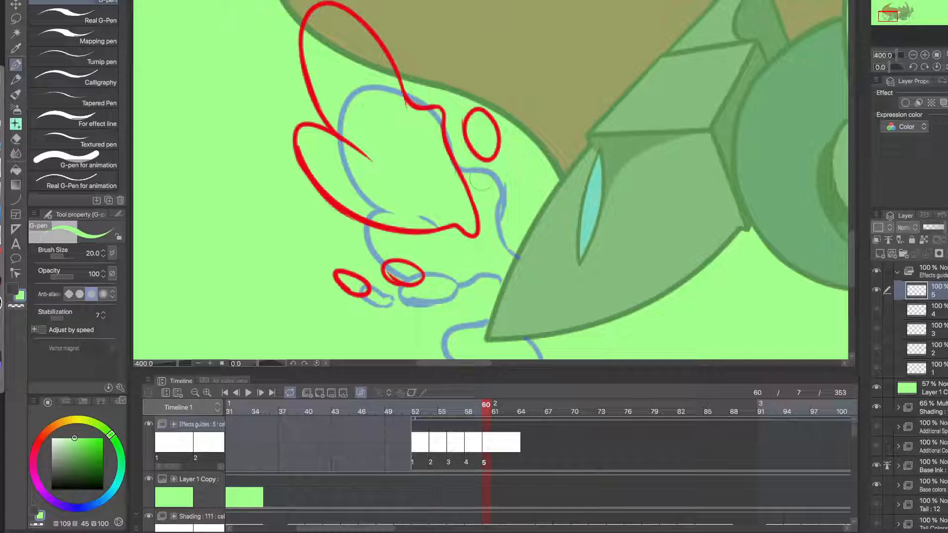
alt+click(382, 34)
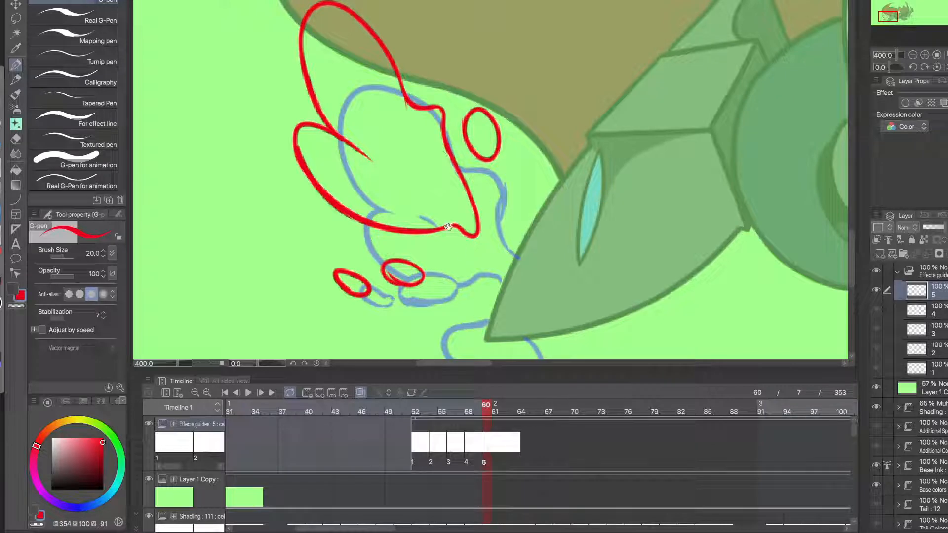
key(c)
key(c)
- Draw a two-lobed red blob up and to the left of the blue blob at the arm's pointed tip
scroll(409, 132, down, 3)
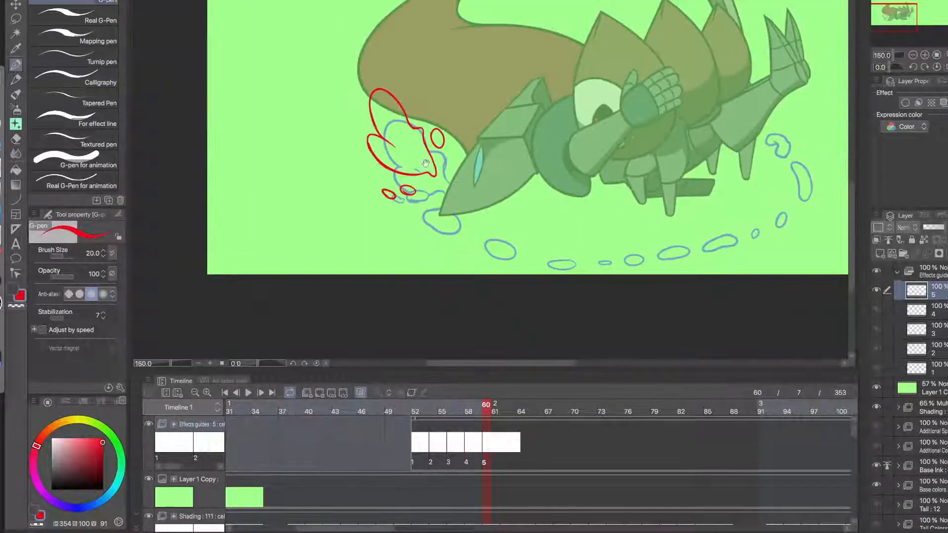
mouse_move(459, 201)
mouse_down()
mouse_move(417, 283)
mouse_move(445, 232)
mouse_up()
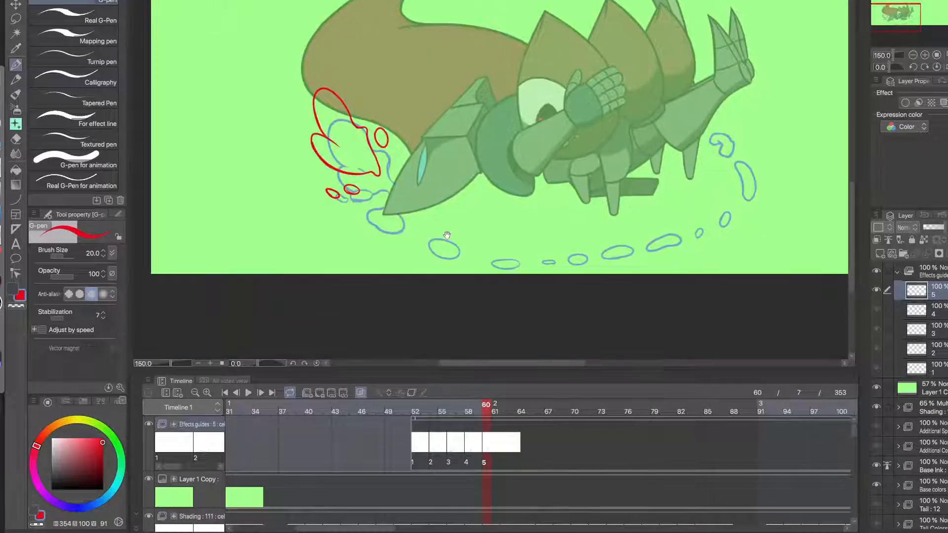
scroll(444, 233, up, 3)
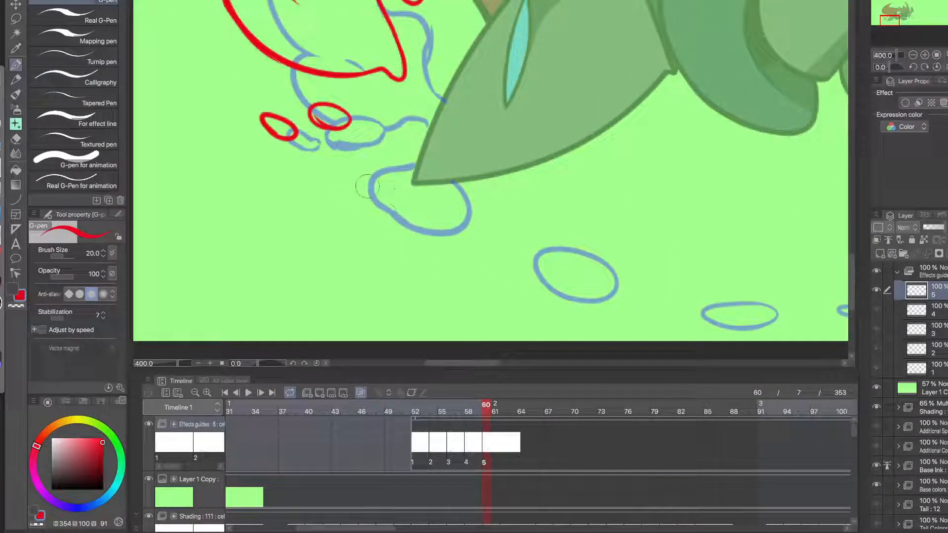
mouse_move(369, 199)
mouse_down()
mouse_move(422, 157)
mouse_move(425, 165)
mouse_move(359, 178)
mouse_move(382, 154)
mouse_move(415, 162)
mouse_move(435, 187)
mouse_move(427, 211)
mouse_move(384, 197)
mouse_up()
key(ctrl+z)
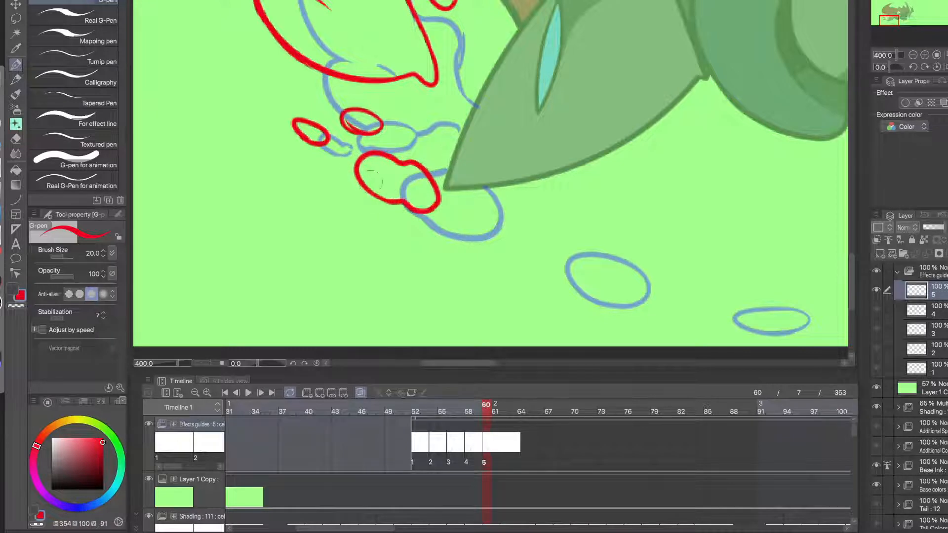
- Draw a smaller red oval overlapping the upper left of the next blue oval along the ground arc
scroll(408, 222, down, 2)
mouse_move(468, 256)
mouse_down()
mouse_move(404, 232)
mouse_move(421, 213)
mouse_up()
scroll(413, 224, up, 2)
key(ctrl+z)
drag(473, 229, 298, 170)
key(ctrl+z)
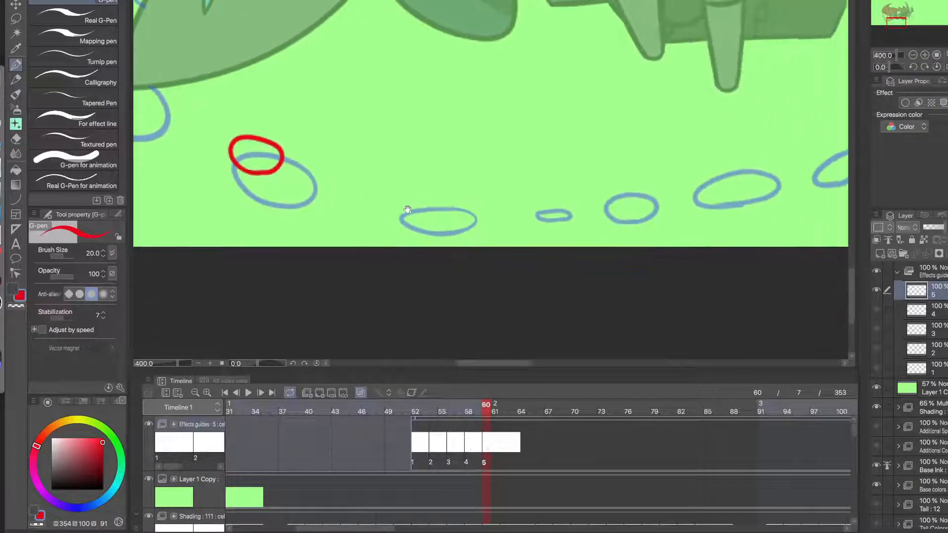
- Draw four small red droplets above the next three blue guide ovals, placing two over the flat first one
mouse_move(424, 220)
mouse_down()
mouse_move(443, 205)
mouse_move(398, 208)
mouse_move(454, 193)
mouse_up()
key(ctrl+z)
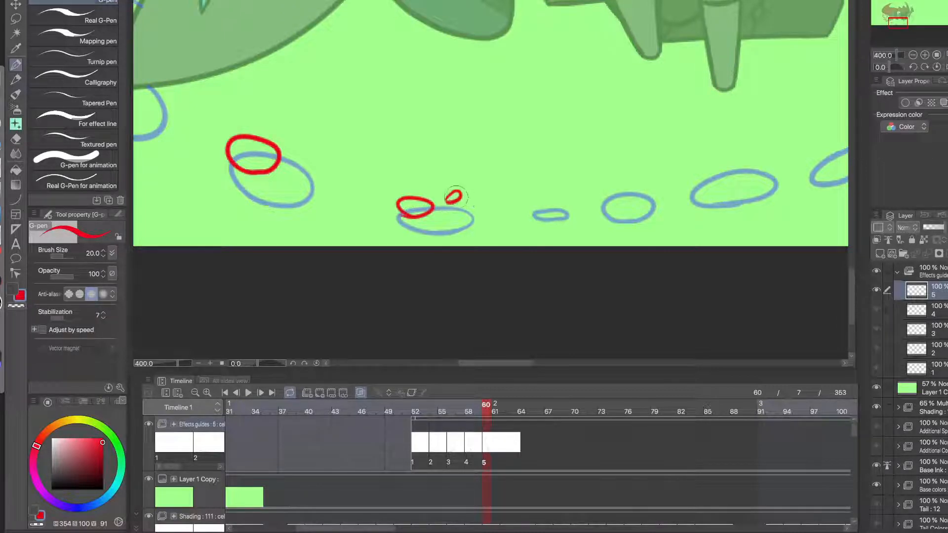
drag(540, 207, 475, 204)
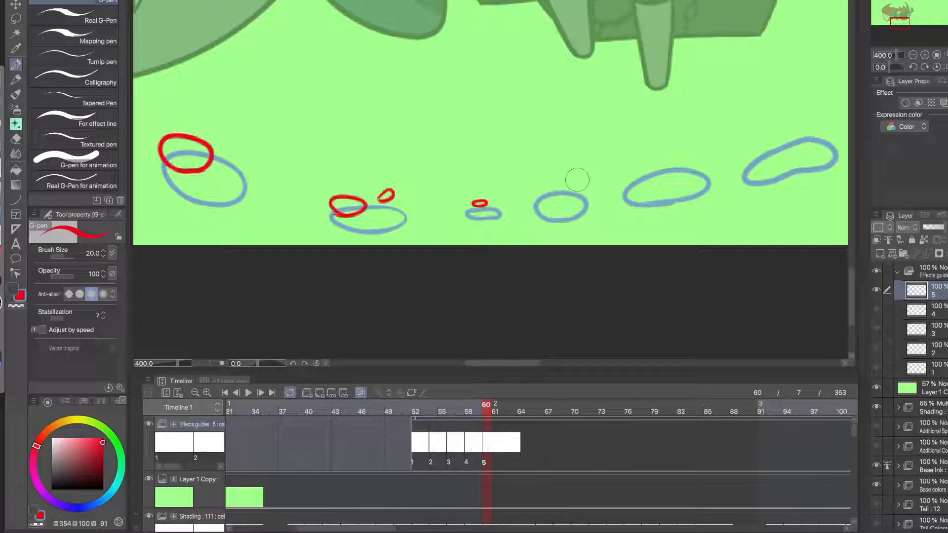
mouse_move(573, 178)
mouse_down()
mouse_move(493, 205)
mouse_move(422, 208)
mouse_up()
key(ctrl+z)
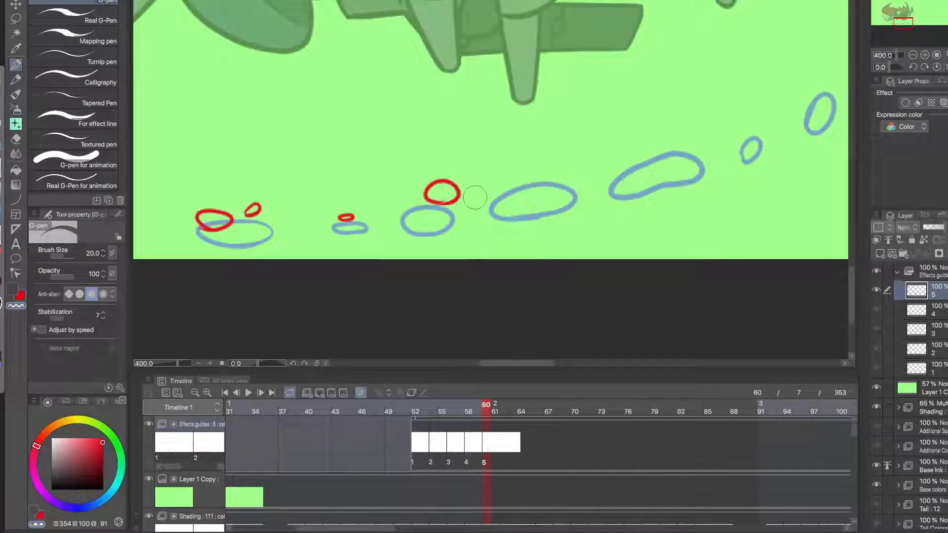
- Draw a wide red oval and a small droplet to its left above the elongated blue guide oval
mouse_move(563, 182)
mouse_down()
mouse_move(543, 149)
mouse_move(568, 178)
mouse_move(576, 172)
mouse_move(558, 192)
mouse_up()
key(ctrl+z)
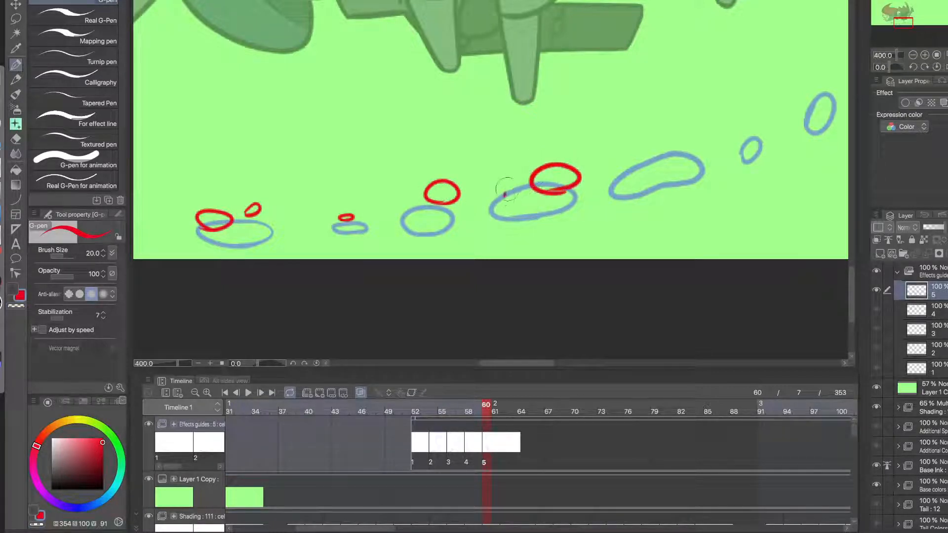
drag(676, 173, 525, 202)
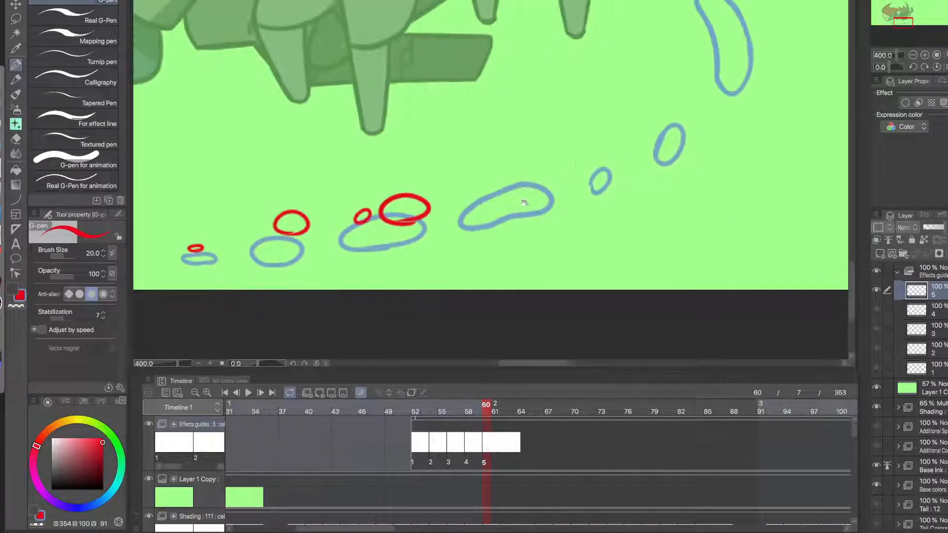
- Draw four red droplets along the rising arc: two above the bent blue shape and one above each of the next two ovals
mouse_move(609, 143)
mouse_down()
mouse_move(603, 151)
mouse_move(609, 145)
mouse_up()
mouse_move(529, 146)
mouse_down()
mouse_move(549, 157)
mouse_move(526, 148)
mouse_up()
drag(489, 174, 489, 175)
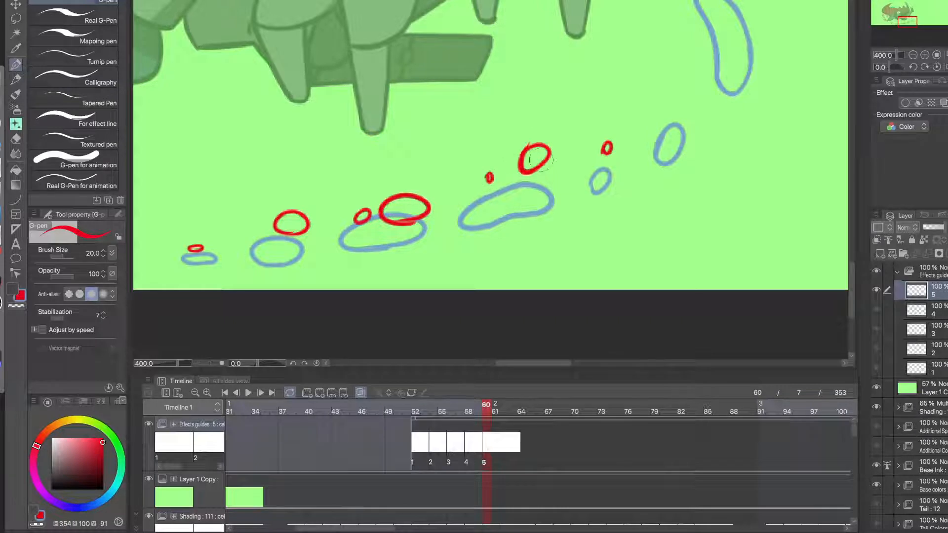
drag(691, 118, 651, 169)
drag(640, 115, 618, 158)
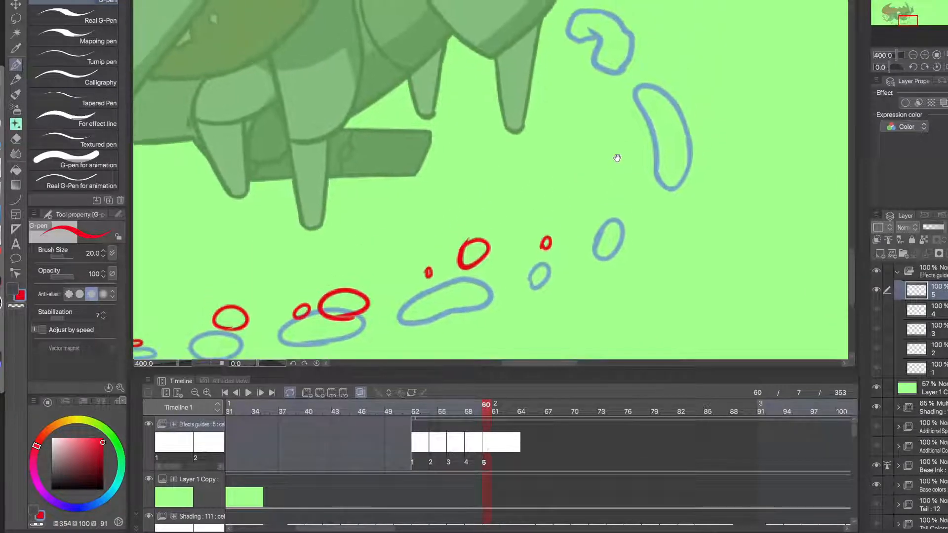
mouse_move(617, 193)
mouse_down()
mouse_move(623, 203)
mouse_move(618, 196)
mouse_up()
key(ctrl+z)
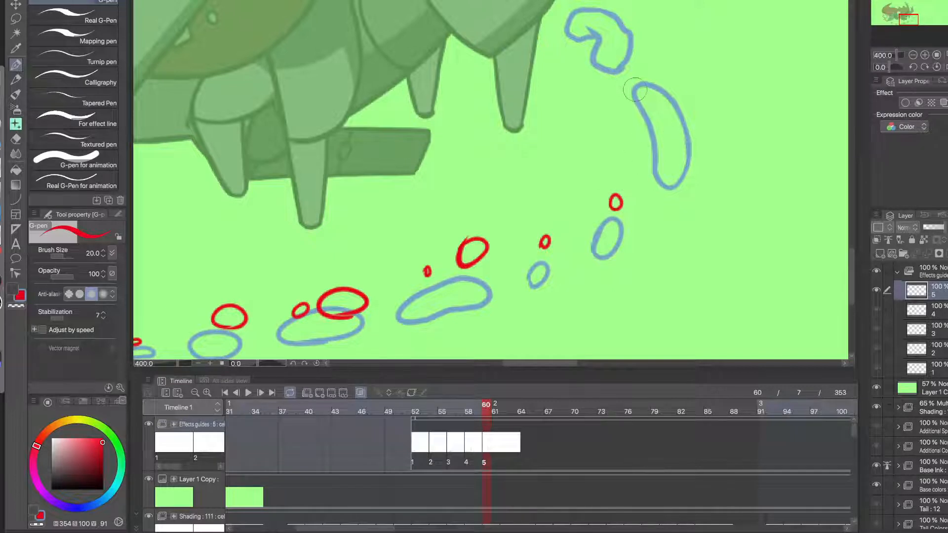
- Draw a hooked red splash shape to the upper right of the long curved blue guide, removing stray strokes
drag(661, 139, 588, 193)
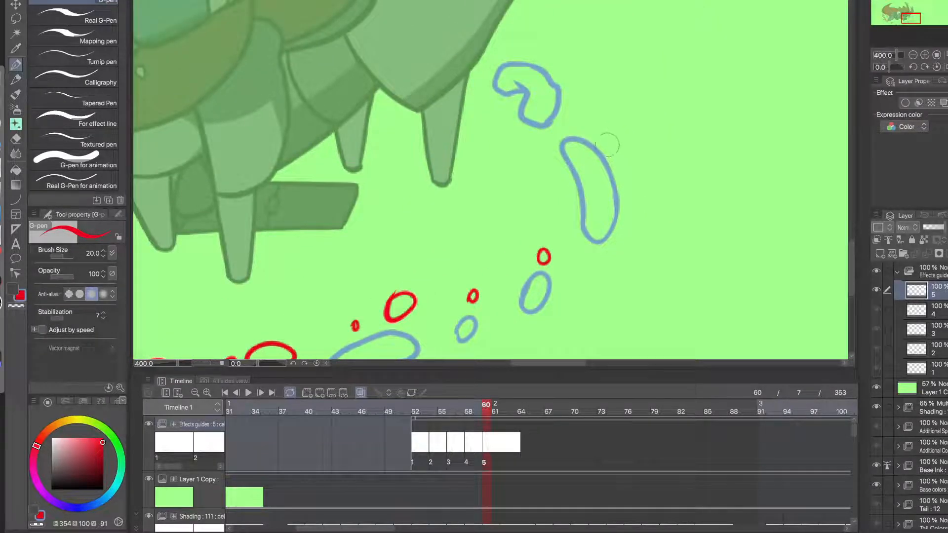
mouse_move(587, 127)
mouse_down()
mouse_move(642, 183)
mouse_move(594, 114)
mouse_move(568, 202)
mouse_up()
key(ctrl+z)
key(c)
key(c)
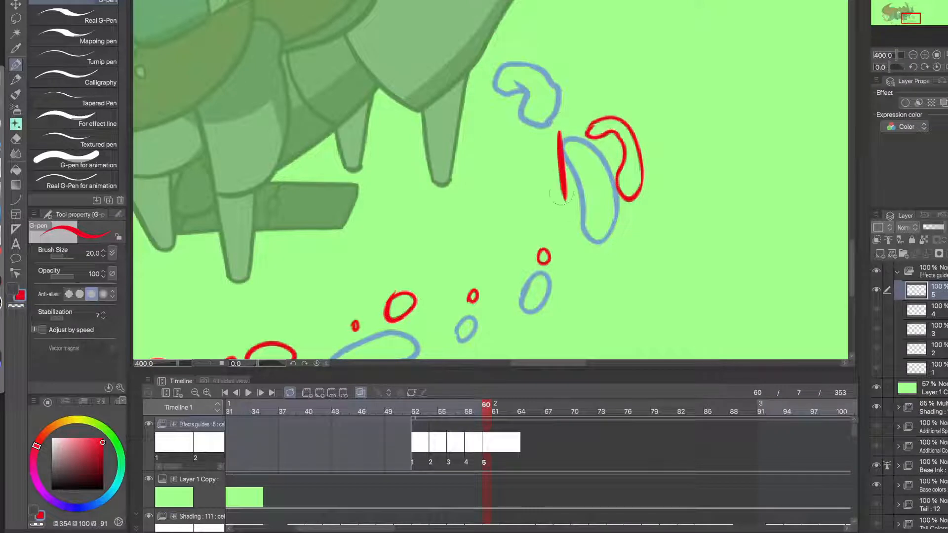
key(ctrl+z)
- Draw a red oval and a smaller red droplet above the bent blue guide at the arc's upper end
mouse_move(543, 57)
mouse_down()
mouse_move(573, 46)
mouse_move(573, 87)
mouse_move(551, 50)
mouse_up()
key(c)
key(c)
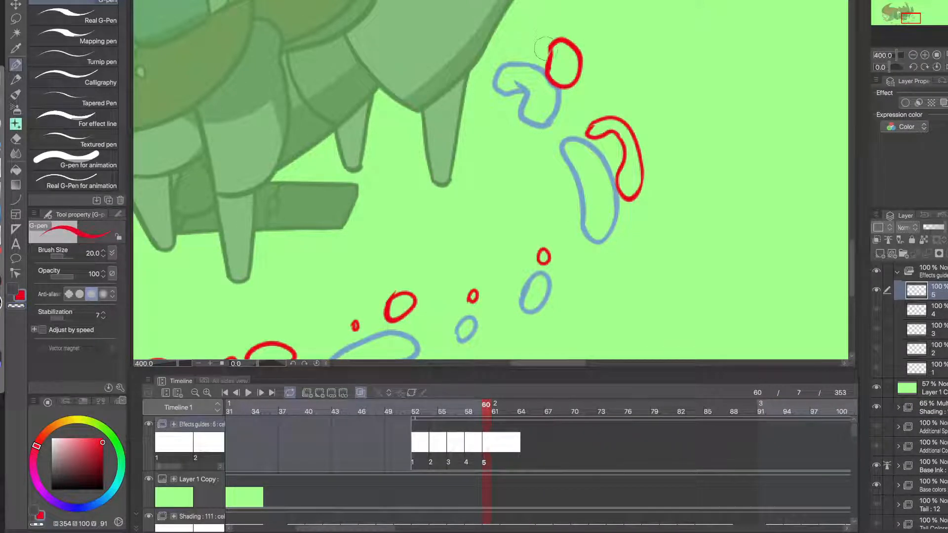
drag(525, 81, 527, 109)
key(ctrl+z)
drag(523, 35, 524, 34)
- Add a new animation cel 6 at frame 62 of the effects guides track
alt+click(528, 89)
alt+click(529, 89)
alt+click(529, 89)
drag(504, 137, 642, 224)
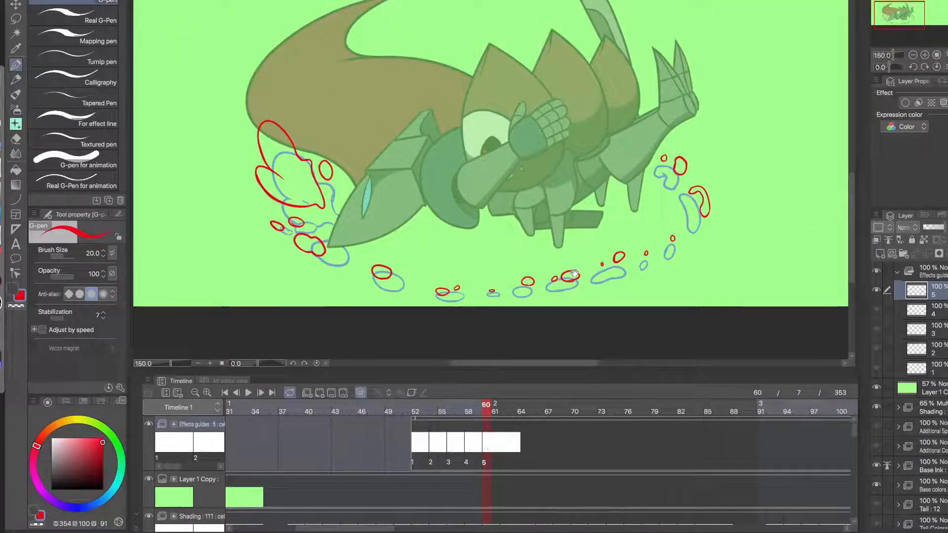
click(505, 444)
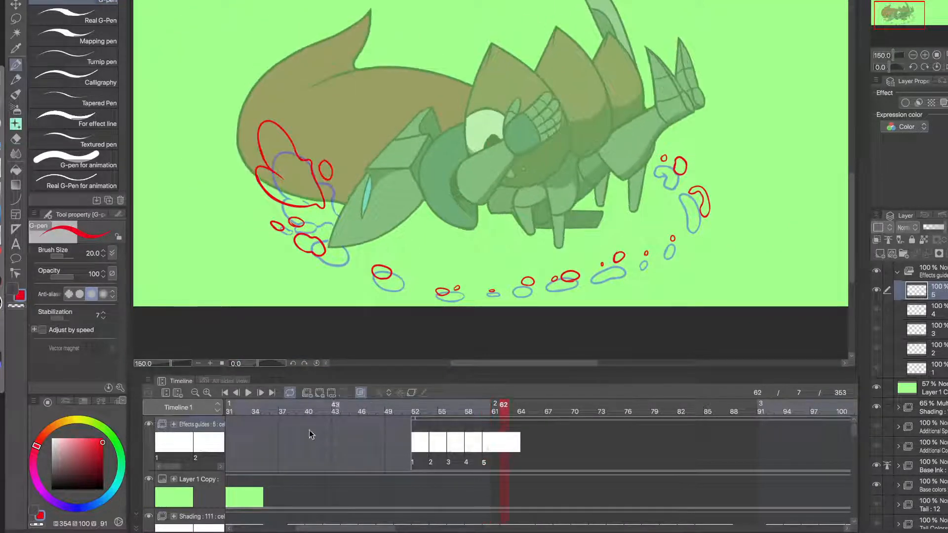
click(318, 393)
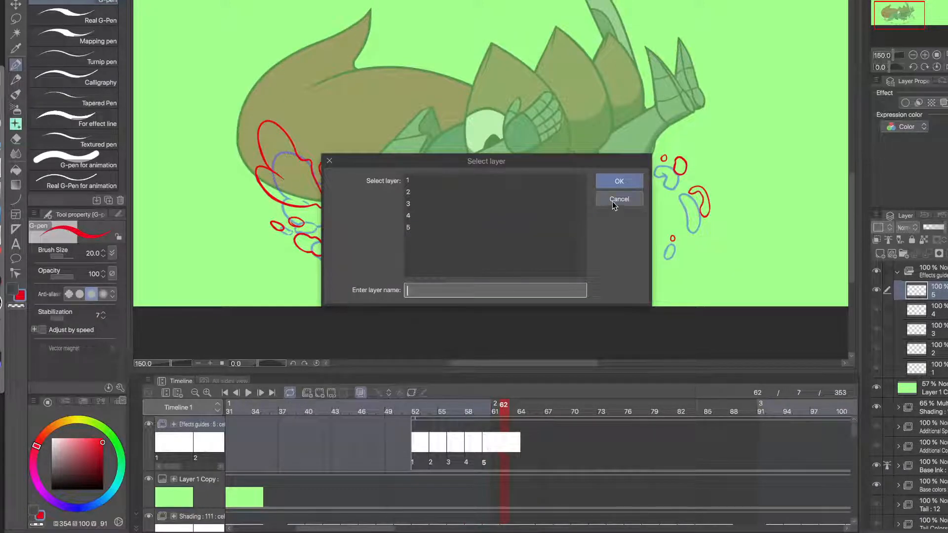
click(615, 201)
click(321, 393)
drag(325, 222, 347, 225)
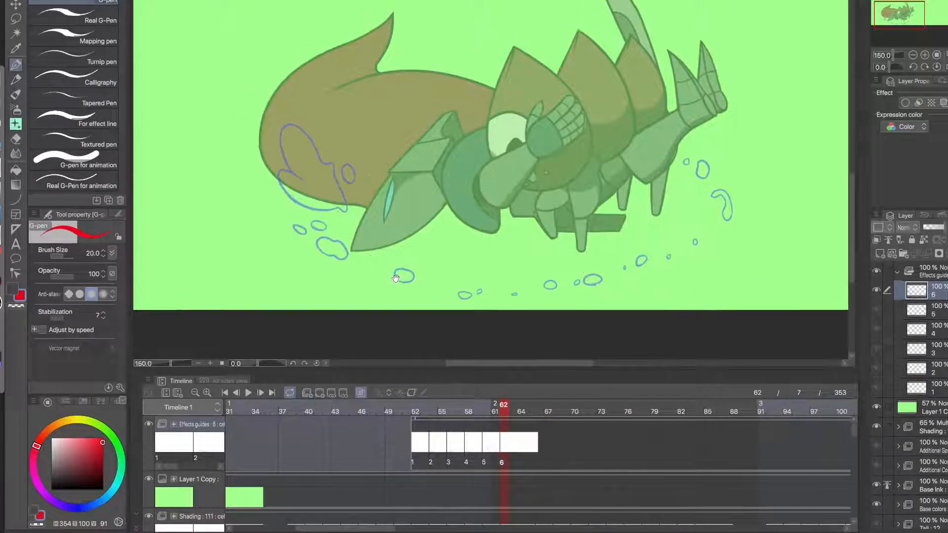
- On cel 6, draw two small red droplets and a larger lumpy red blob up-left of the blue guides below the main splash
scroll(347, 224, up, 1)
scroll(365, 189, up, 2)
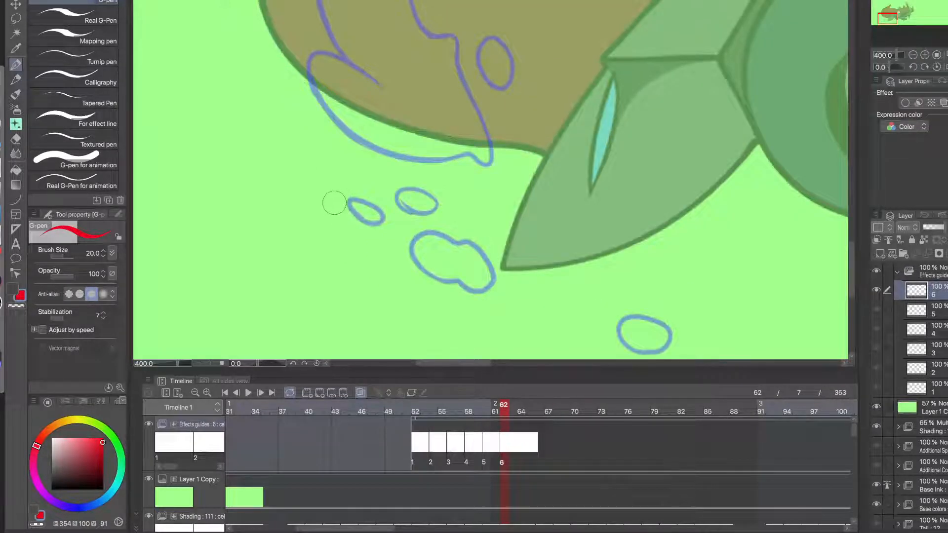
mouse_move(334, 190)
mouse_down()
mouse_move(320, 168)
mouse_move(382, 178)
mouse_up()
scroll(385, 210, down, 2)
drag(380, 221, 407, 192)
mouse_move(434, 215)
mouse_down()
mouse_move(438, 227)
mouse_move(359, 193)
mouse_up()
key(ctrl+z)
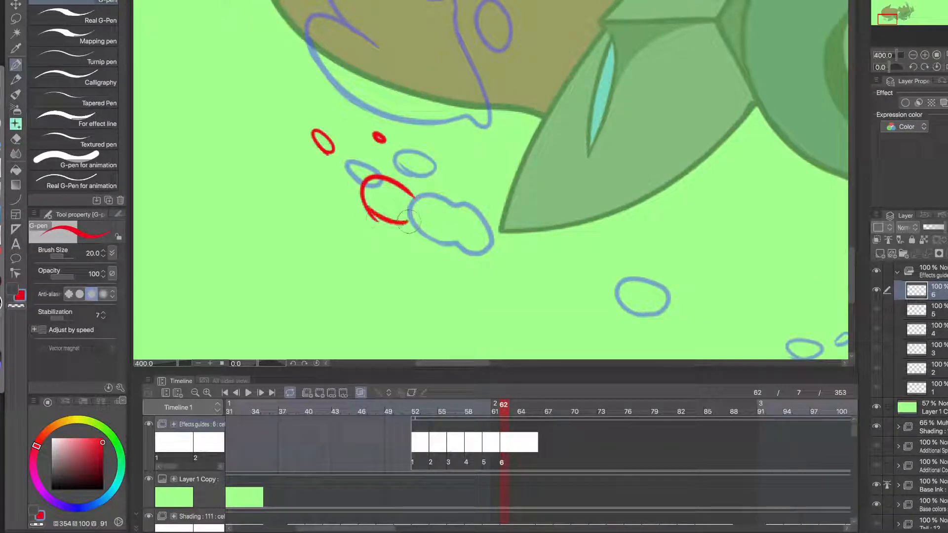
mouse_move(409, 221)
mouse_down()
mouse_move(433, 228)
mouse_move(405, 191)
mouse_up()
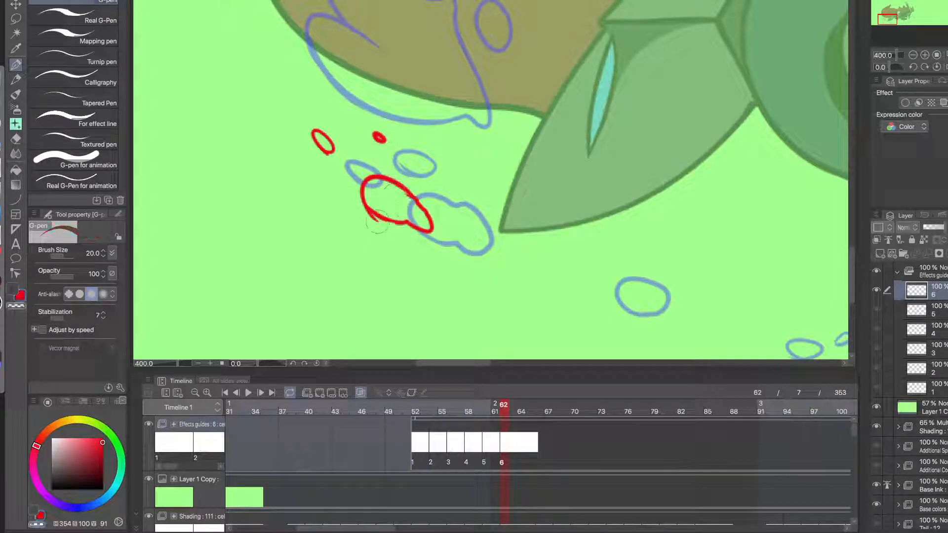
- Draw a small red oval above the lone blue oval beside the main splash
drag(371, 83, 383, 177)
alt+click(463, 158)
mouse_move(482, 102)
mouse_down()
mouse_move(472, 114)
mouse_move(480, 101)
mouse_up()
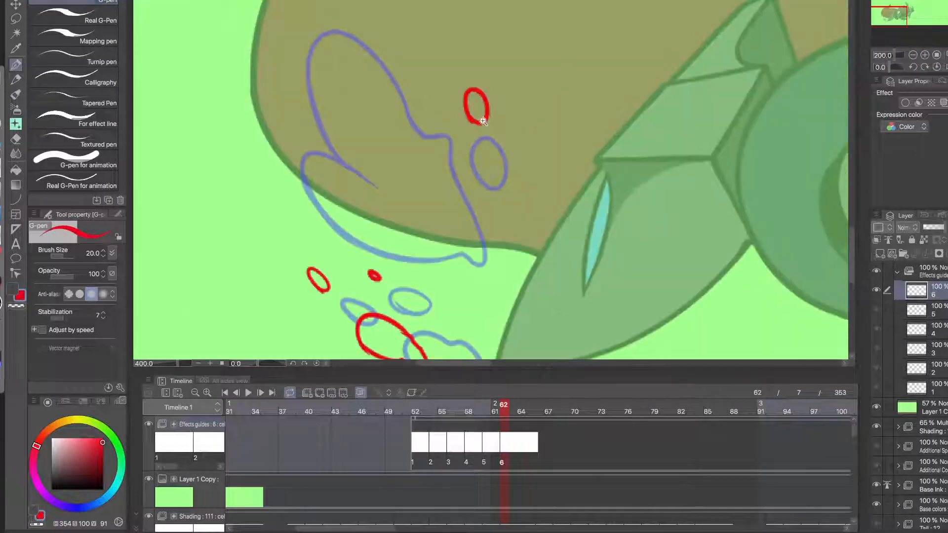
ctrl+click(479, 112)
- Draw the main splash's tall upper lobe and right edge in red, ending in a pointed lower tip
mouse_move(401, 225)
mouse_down()
mouse_move(433, 227)
mouse_move(433, 255)
mouse_move(435, 247)
mouse_up()
mouse_move(355, 121)
mouse_down()
mouse_move(410, 49)
mouse_move(432, 134)
mouse_move(365, 25)
mouse_move(430, 132)
mouse_move(457, 151)
mouse_move(429, 101)
mouse_up()
key(ctrl+z)
key(ctrl+z)
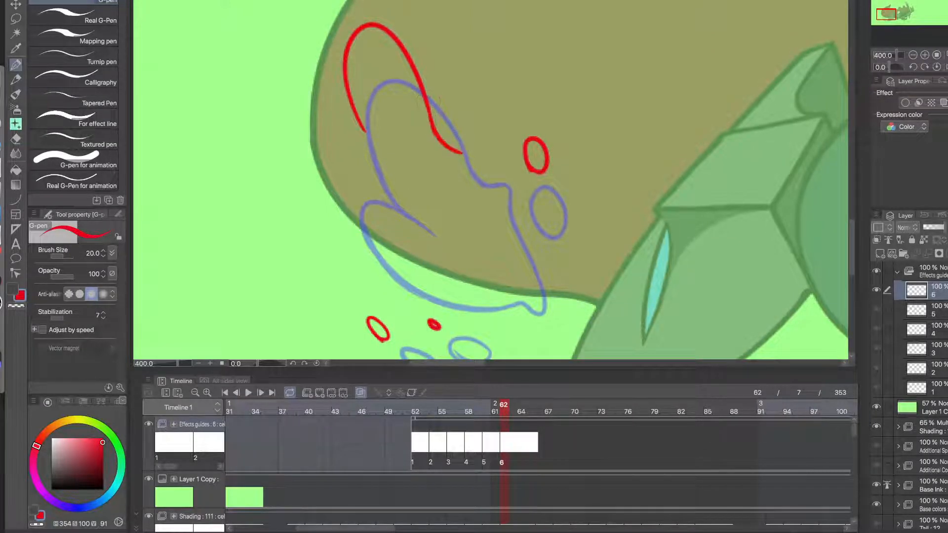
drag(456, 152, 490, 240)
key(ctrl+z)
mouse_move(465, 173)
mouse_down()
mouse_move(503, 268)
mouse_move(448, 231)
mouse_up()
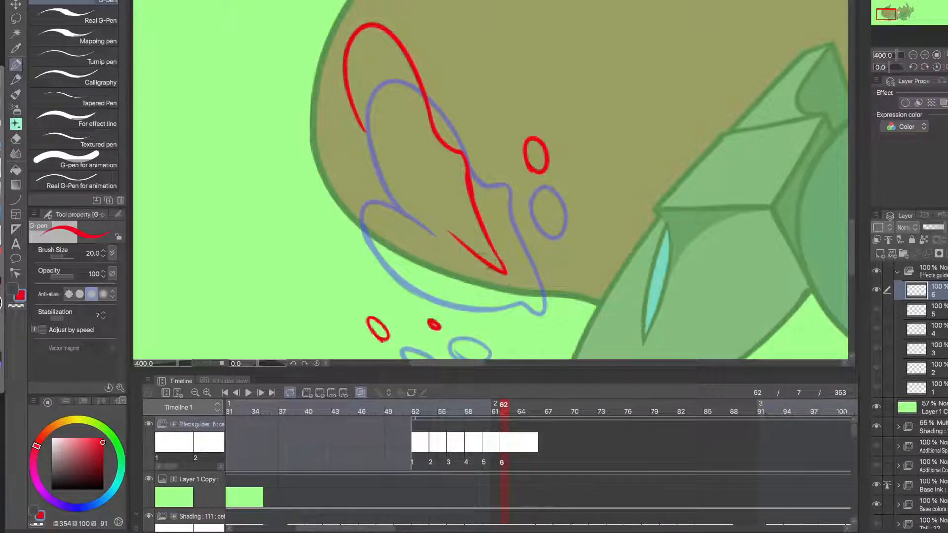
- Draw the main splash's lower-left edge as one smooth red line joining the pointed tip to the upper lobe
mouse_move(491, 268)
mouse_down()
mouse_move(335, 163)
mouse_move(375, 143)
mouse_up()
key(ctrl+z)
key(ctrl+z)
drag(450, 236, 358, 100)
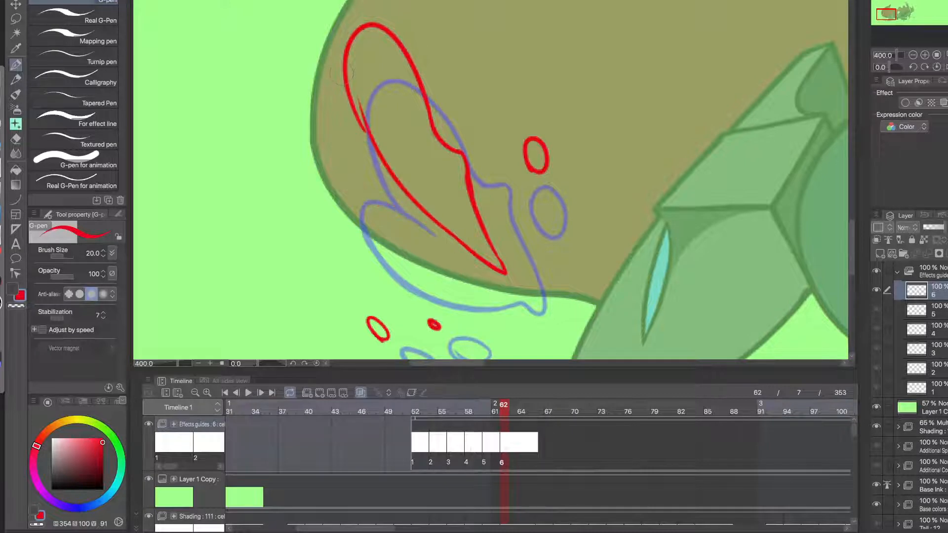
key(ctrl+z)
drag(460, 248, 344, 93)
key(ctrl+z)
drag(460, 246, 357, 114)
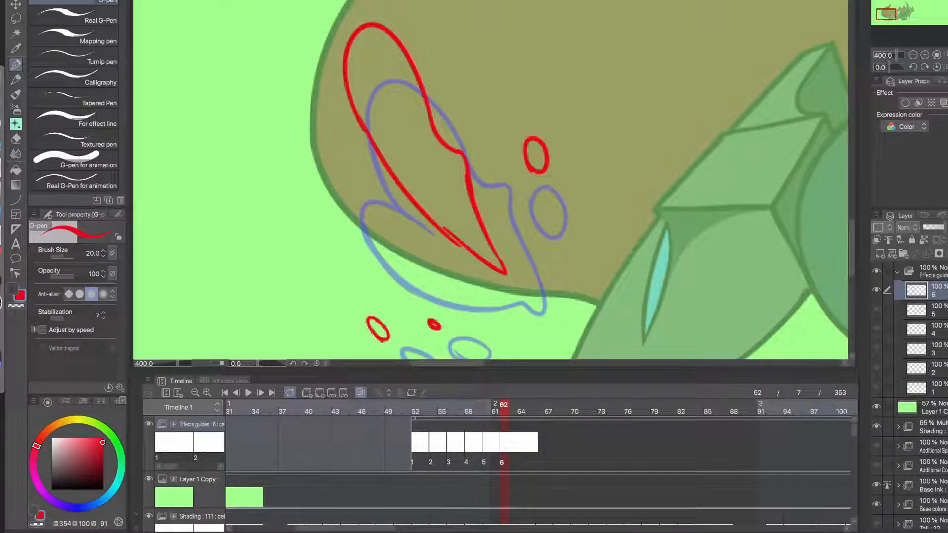
key(ctrl+z)
drag(461, 247, 356, 98)
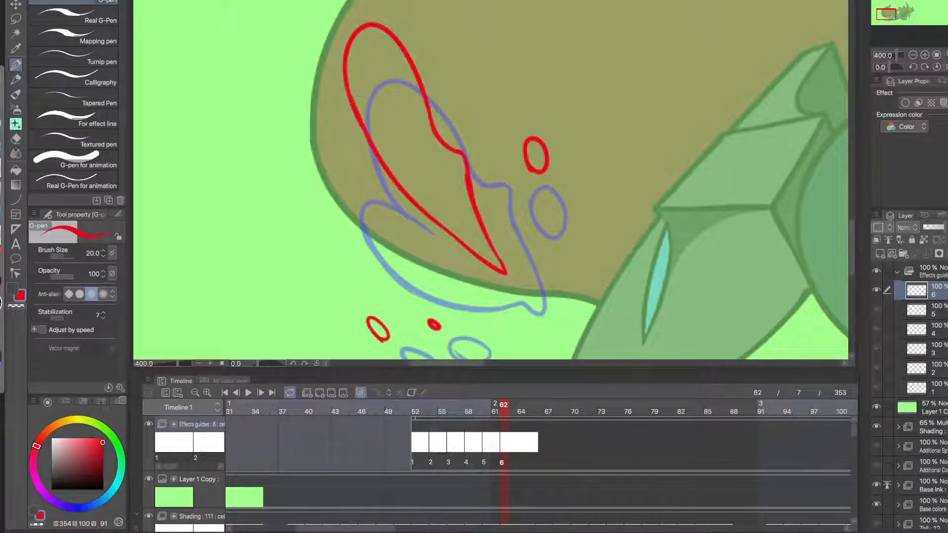
- Add a second rounded red lobe on the left side of the main splash and clear the line inside it
mouse_move(339, 203)
mouse_down()
mouse_move(319, 141)
mouse_move(387, 164)
mouse_up()
key(ctrl+z)
drag(362, 198, 389, 161)
mouse_move(363, 199)
mouse_down()
mouse_move(426, 216)
mouse_move(365, 146)
mouse_up()
key(c)
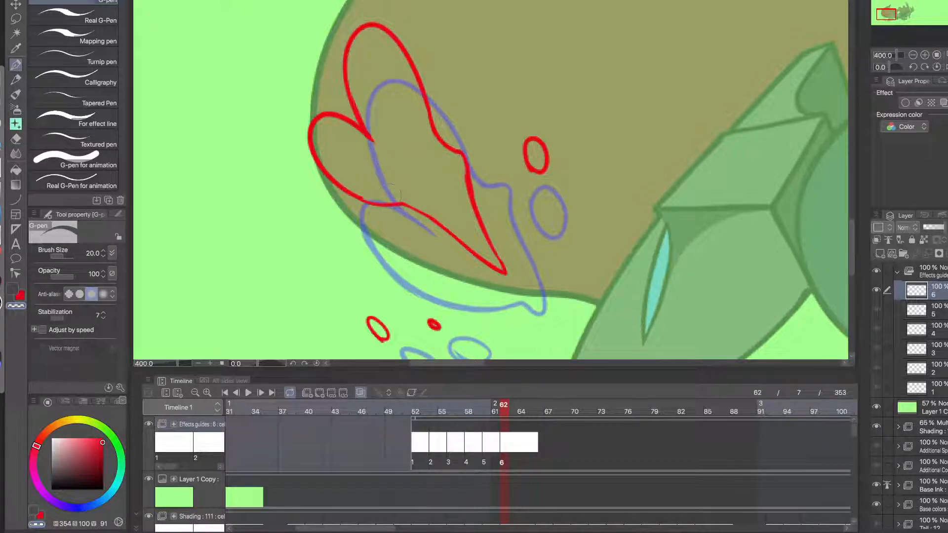
key(c)
- Redraw the underside of the left red lobe so it flows smoothly into the splash's lower edge
drag(404, 211, 339, 178)
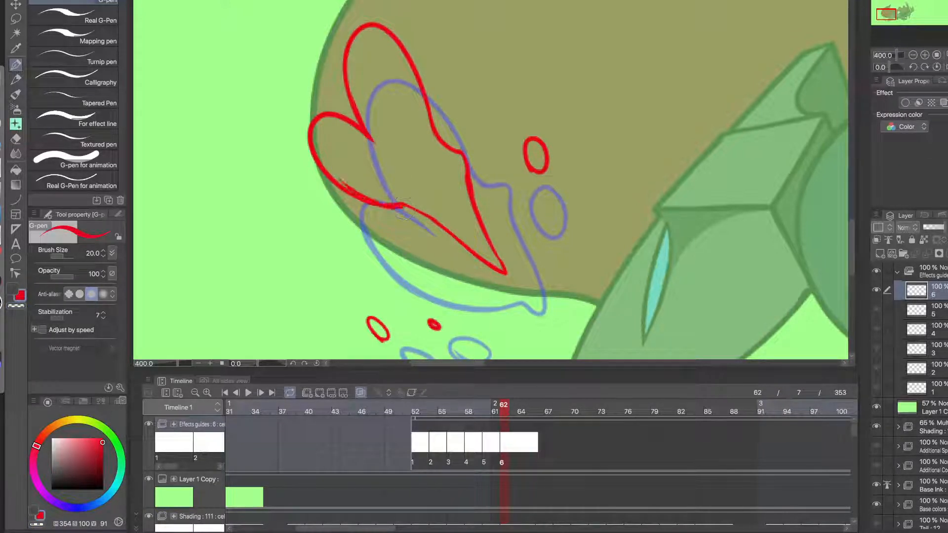
key(ctrl+z)
drag(402, 211, 339, 179)
key(ctrl+z)
drag(403, 206, 339, 181)
- Add a new animation cel 7 at frame 64 of the effects guides track
alt+click(411, 240)
drag(405, 269, 410, 241)
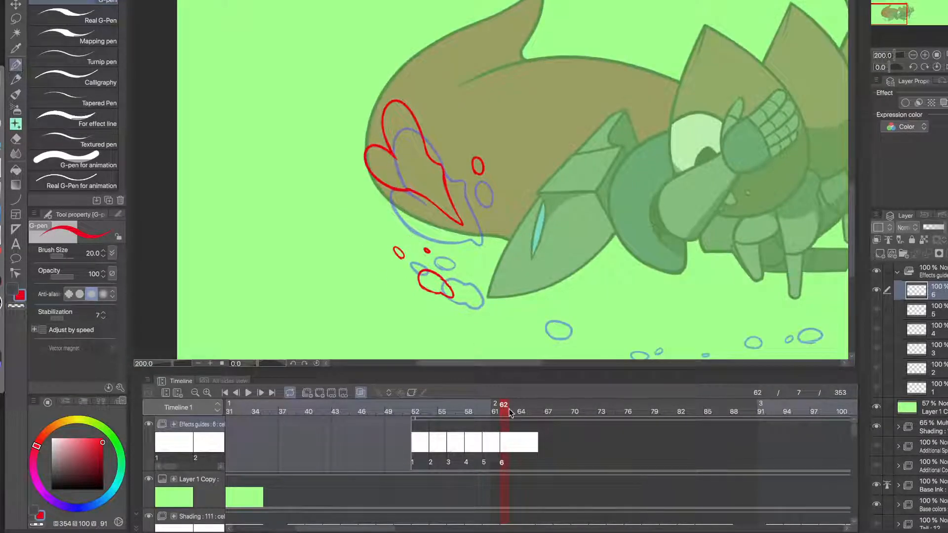
click(522, 447)
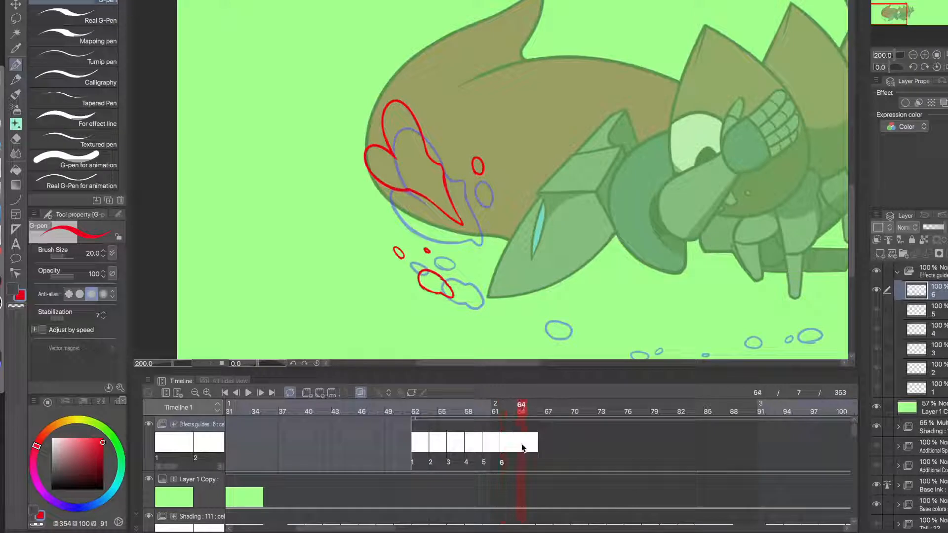
click(319, 393)
- On cel 7, draw small red droplets above the three small blue guides around the main splash
ctrl+click(424, 262)
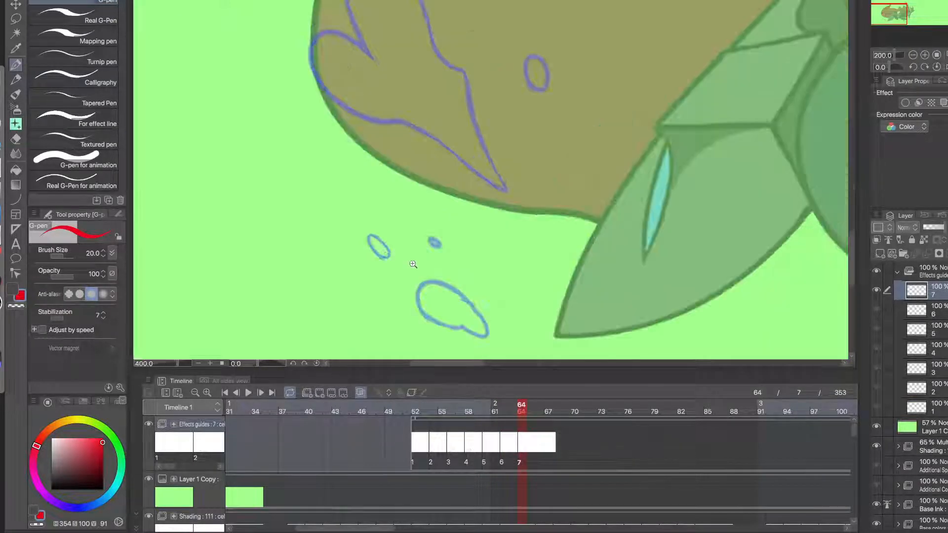
drag(361, 229, 356, 218)
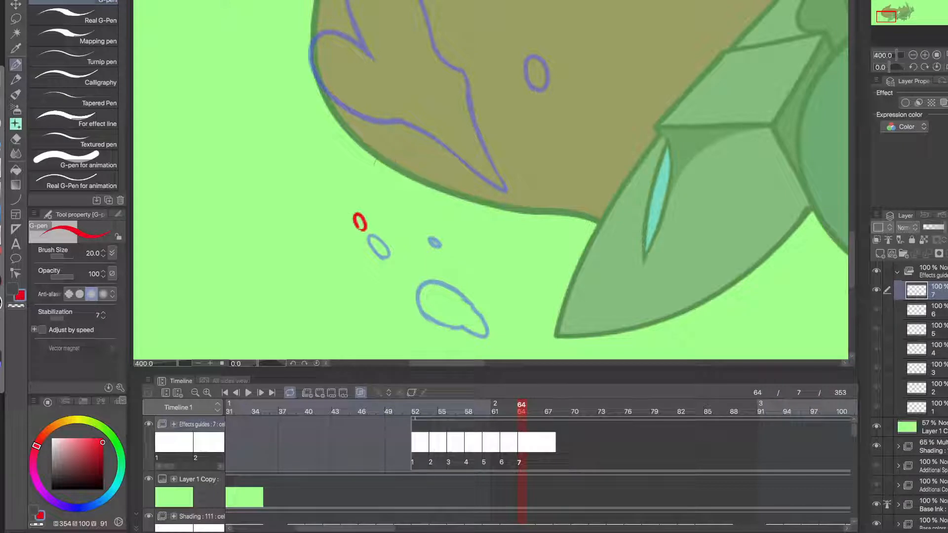
drag(520, 37, 530, 45)
key(ctrl+z)
drag(417, 225, 421, 228)
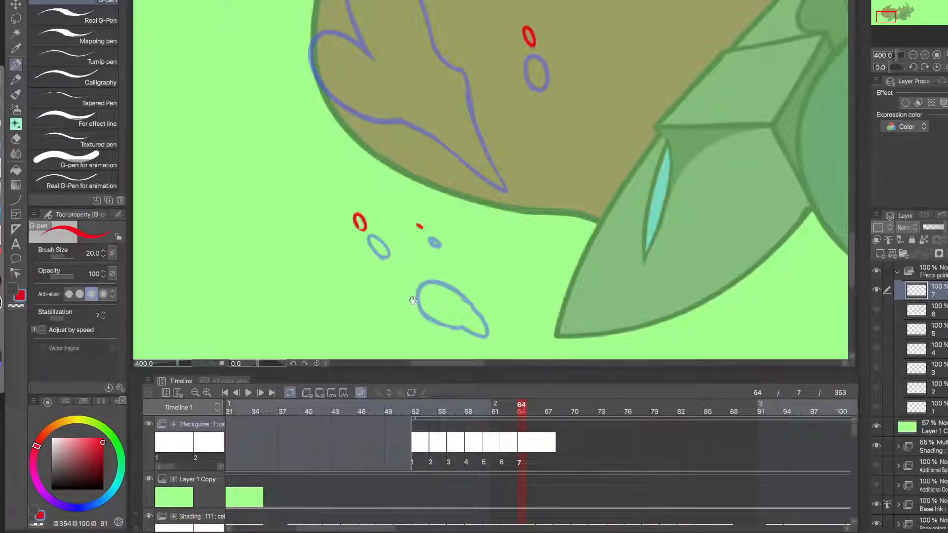
- Return to cel 6 at frame 62 and draw red ovals at the first two blue guides along the ground arc
drag(416, 295, 413, 220)
scroll(413, 219, down, 4)
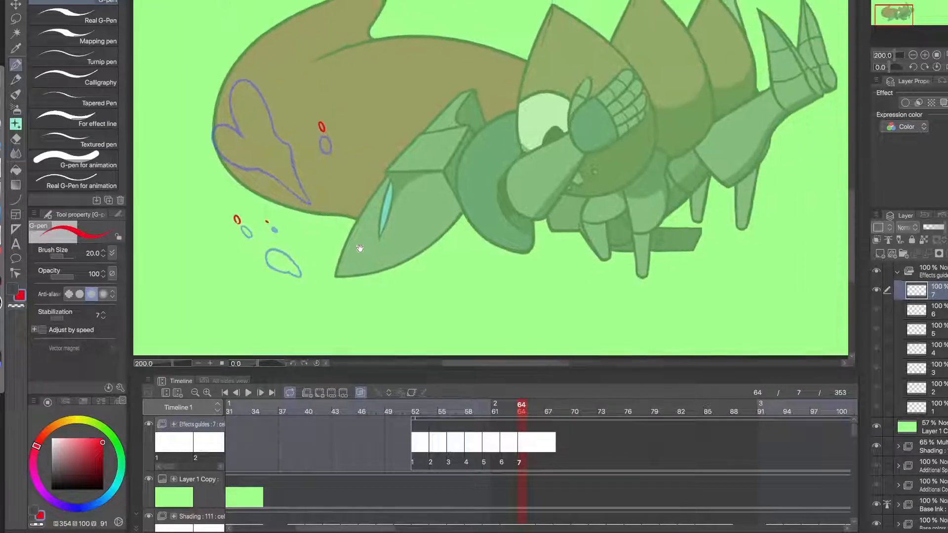
click(507, 448)
scroll(444, 230, up, 4)
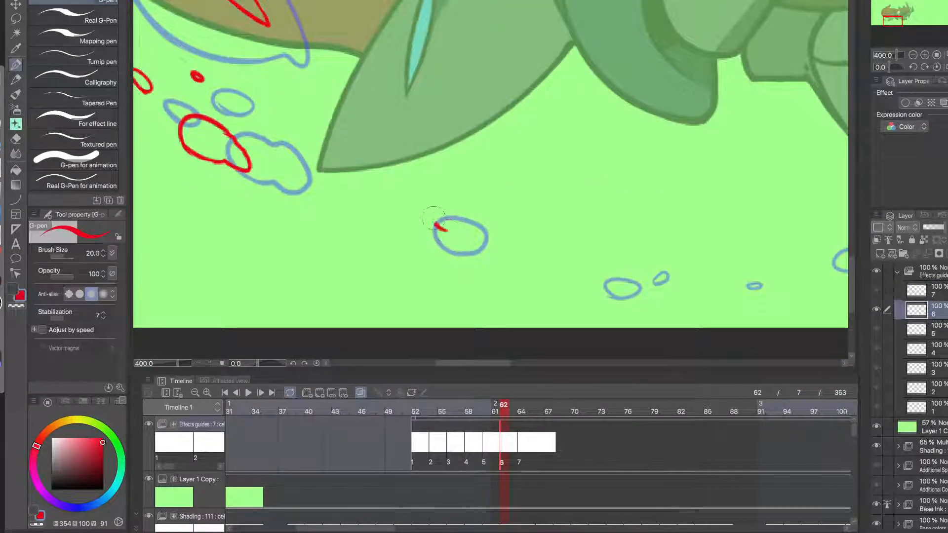
mouse_move(434, 218)
mouse_down()
mouse_move(480, 255)
mouse_move(449, 279)
mouse_move(416, 237)
mouse_move(407, 246)
mouse_move(435, 247)
mouse_move(409, 245)
mouse_up()
key(ctrl+z)
key(ctrl+z)
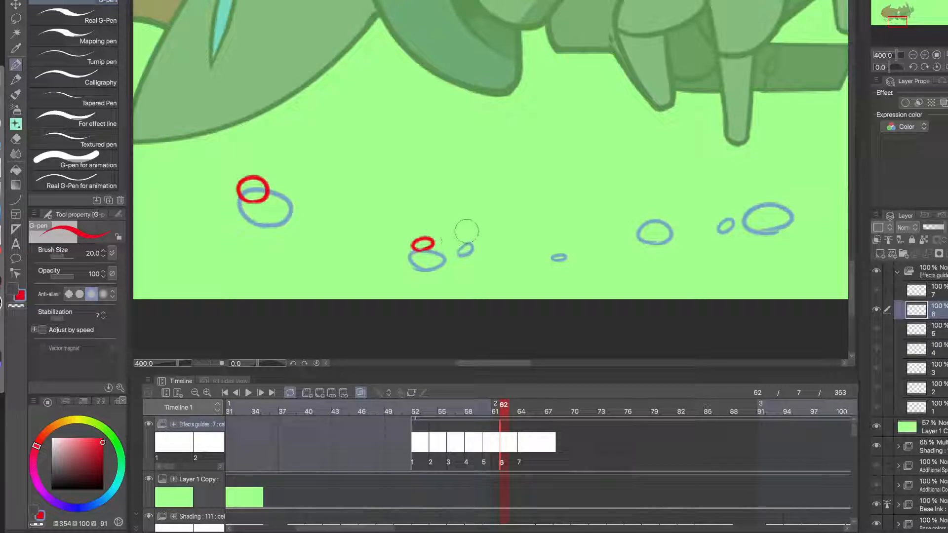
- Draw red dots above the next two small blue guides and small red ovals above the following two larger ones
click(464, 229)
click(559, 239)
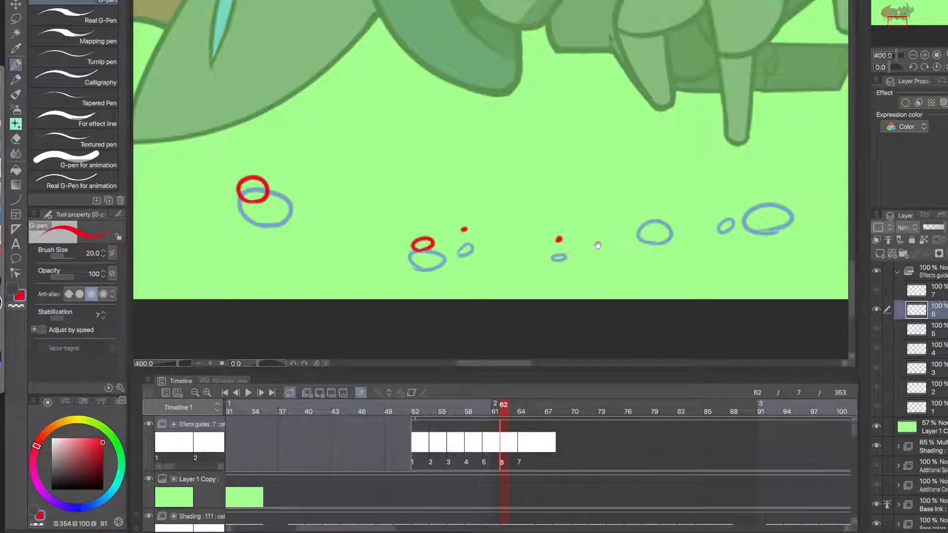
scroll(597, 245, right, 5)
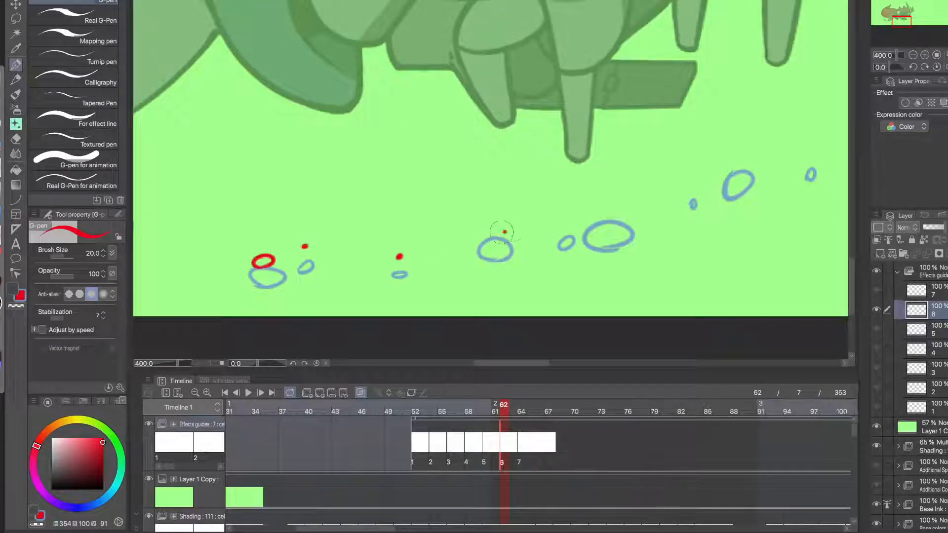
drag(509, 224, 497, 223)
mouse_move(623, 204)
mouse_down()
mouse_move(612, 208)
mouse_move(623, 205)
mouse_up()
- Draw a small red droplet above the tilted blue oval, plus a droplet and a dot above the arc's two topmost guides
drag(562, 249, 378, 284)
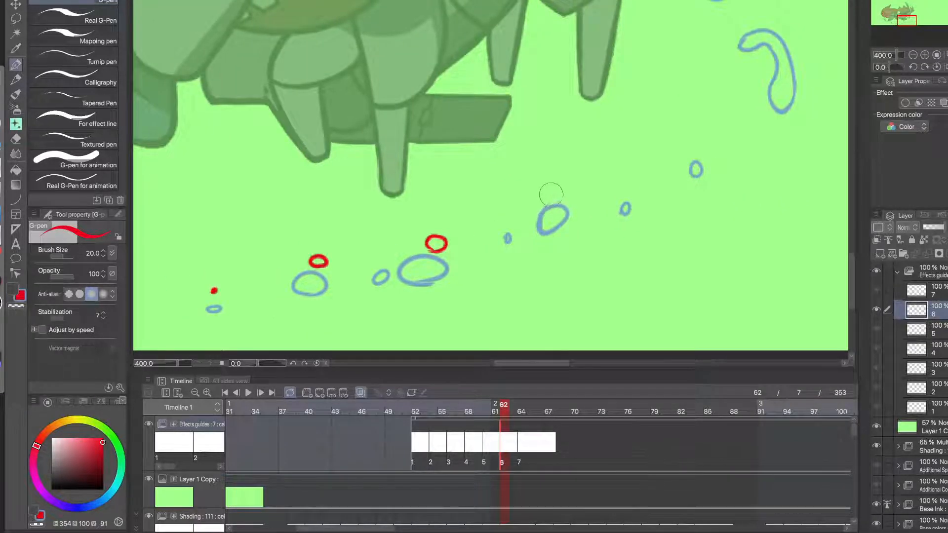
drag(560, 187, 555, 188)
drag(728, 109, 587, 225)
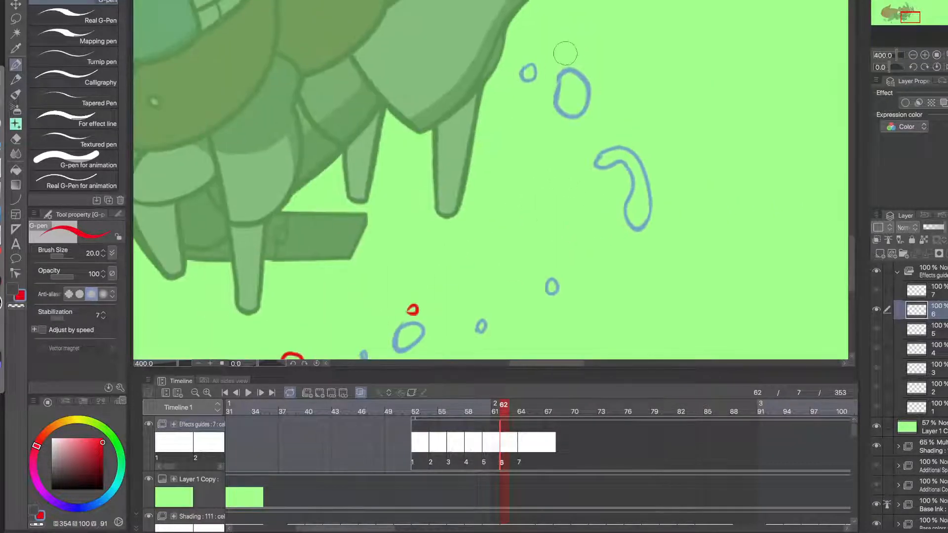
mouse_move(568, 40)
mouse_down()
mouse_move(566, 63)
mouse_move(574, 39)
mouse_move(522, 49)
mouse_up()
key(ctrl+z)
- Draw two small red ovals at the hooked blue guide, one above it and one overlapping its right edge
drag(612, 164, 541, 133)
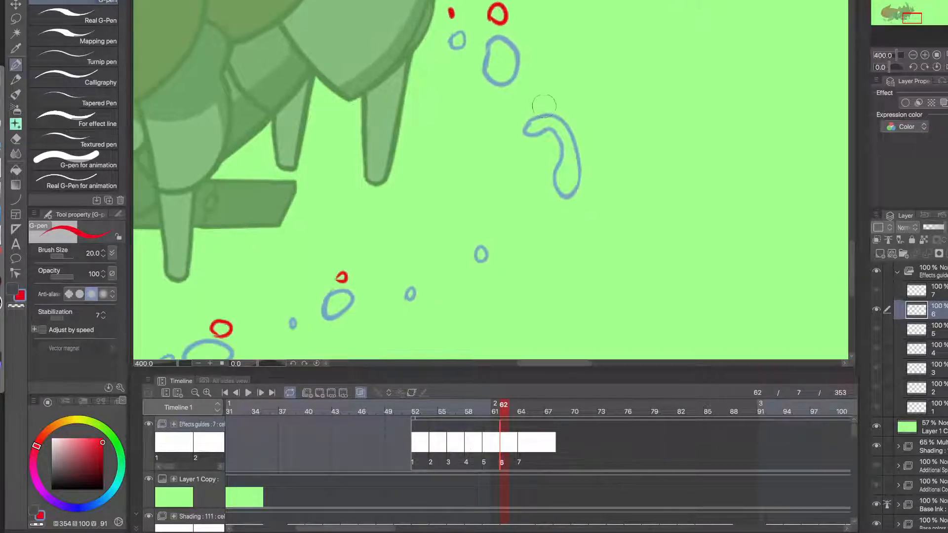
drag(535, 95, 540, 89)
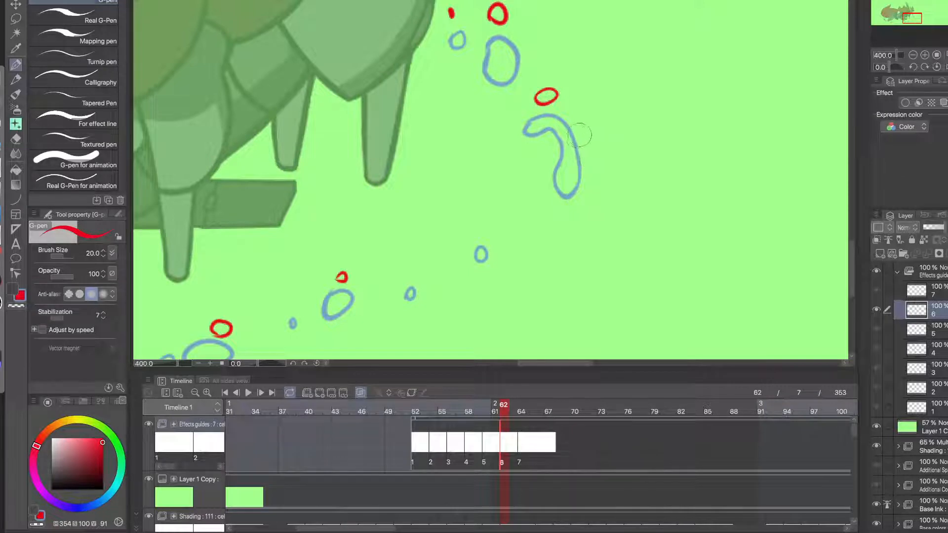
mouse_move(573, 121)
mouse_down()
mouse_move(587, 144)
mouse_move(573, 119)
mouse_up()
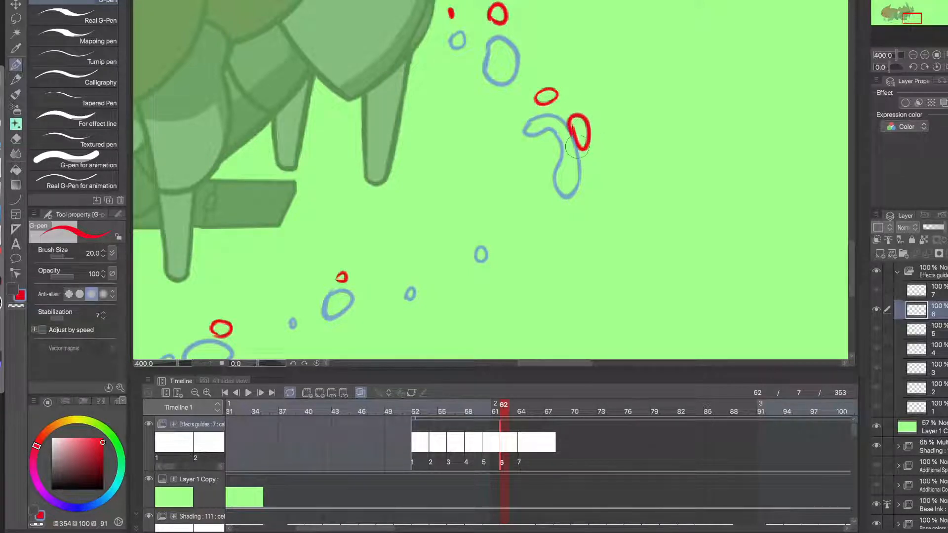
- Switch to cel 7 at frame 64 and draw three tiny red droplets above the blue guides at the arc's upper right end
scroll(579, 173, down, 3)
drag(548, 205, 661, 213)
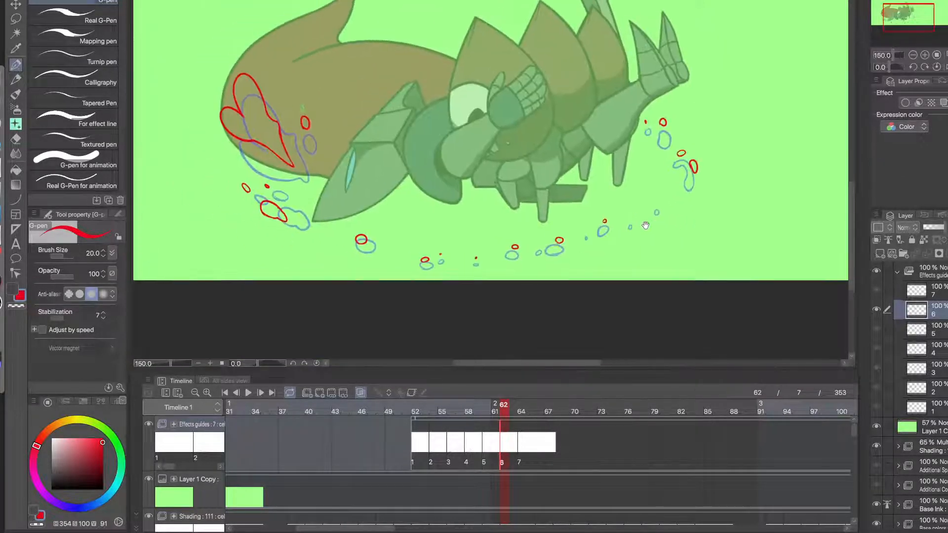
click(520, 457)
scroll(683, 124, up, 1)
drag(664, 111, 663, 111)
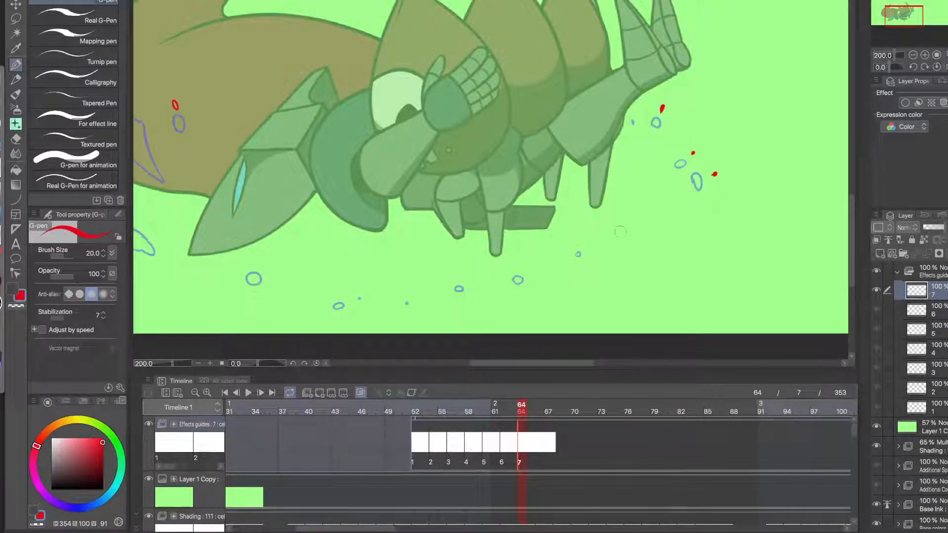
- Redraw the droplet beside the rightmost blue oval as a small red oval and undo the dot at the small blue guide farther along the arc
drag(707, 178, 708, 174)
drag(590, 257, 593, 255)
drag(526, 292, 525, 292)
key(ctrl+z)
key(ctrl+z)
key(y)
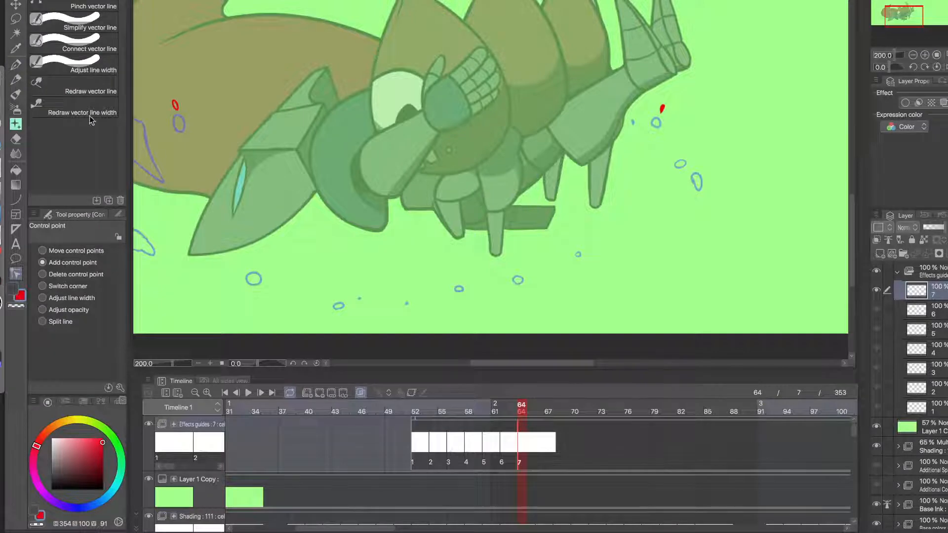
click(16, 67)
key(ctrl+y)
key(ctrl+y)
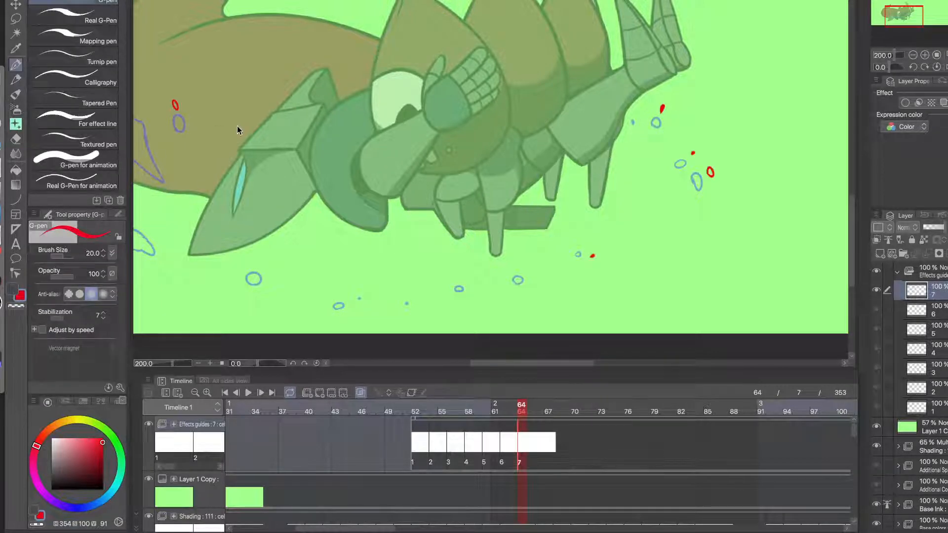
key(ctrl+z)
- Compare frames 63 and 64, and draw red dots above three small blue guides along the arc beneath the creature on cel 7
mouse_move(522, 406)
mouse_down()
mouse_move(474, 408)
mouse_move(522, 413)
mouse_up()
mouse_move(524, 410)
mouse_down()
mouse_move(518, 403)
mouse_move(513, 412)
mouse_up()
click(520, 268)
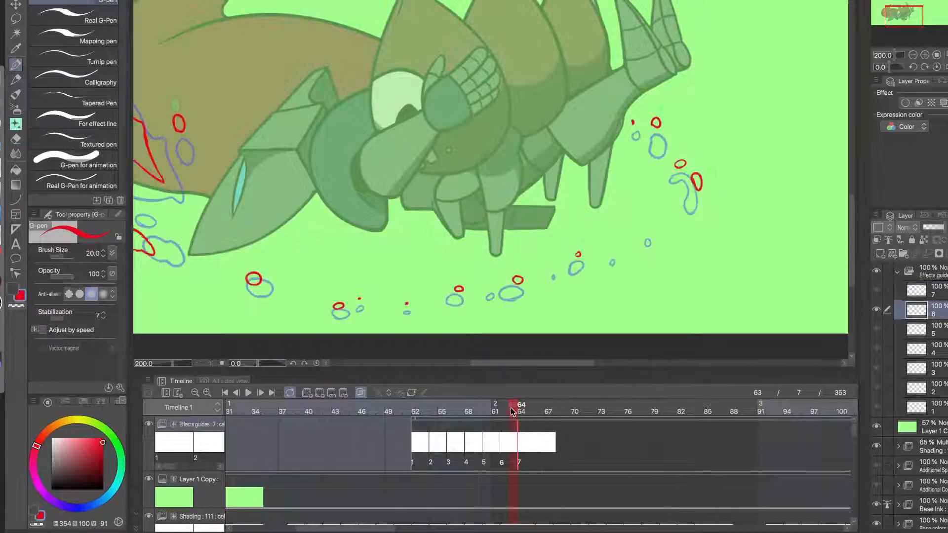
click(521, 410)
click(513, 409)
click(520, 409)
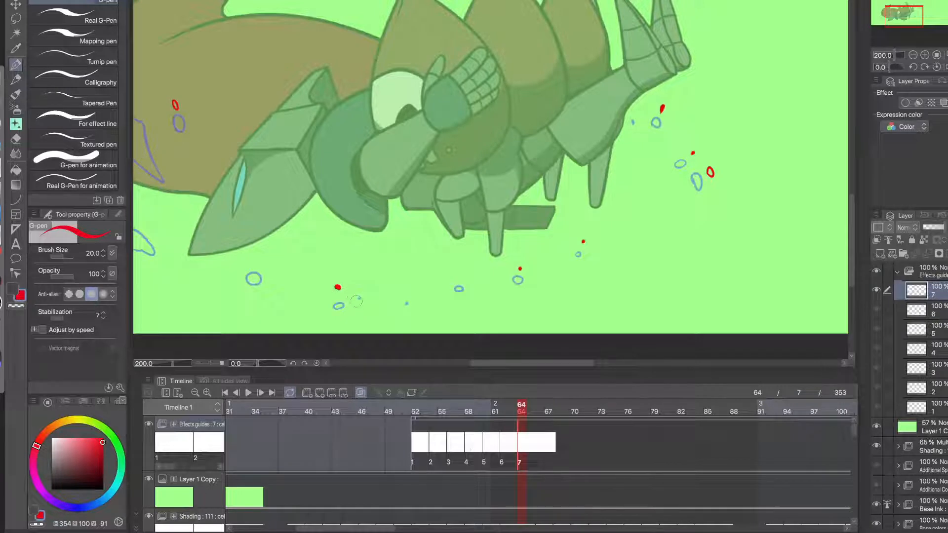
click(333, 293)
- Draw a small red oval above the round blue guide below the pointed head plate, checking frame 63 against frame 64
mouse_move(336, 289)
mouse_down()
mouse_move(419, 317)
mouse_move(472, 265)
mouse_up()
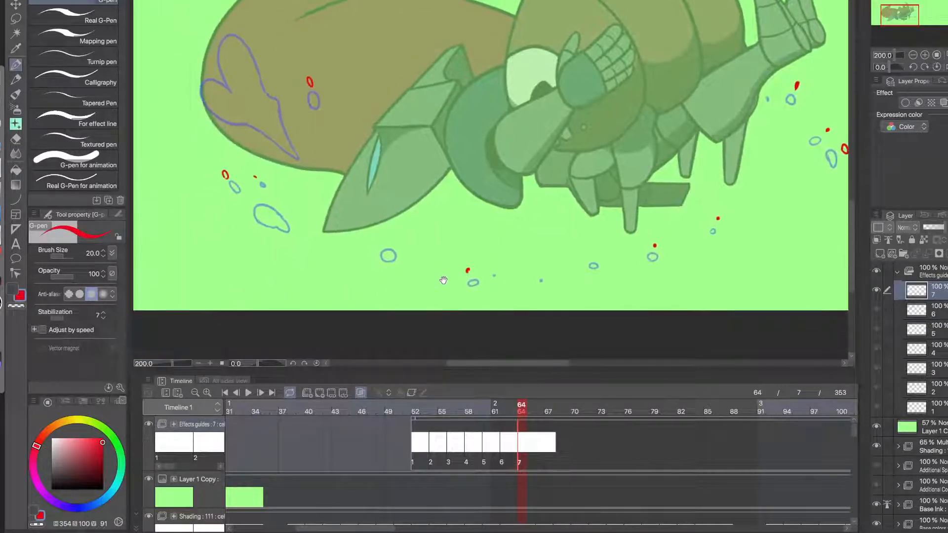
click(511, 411)
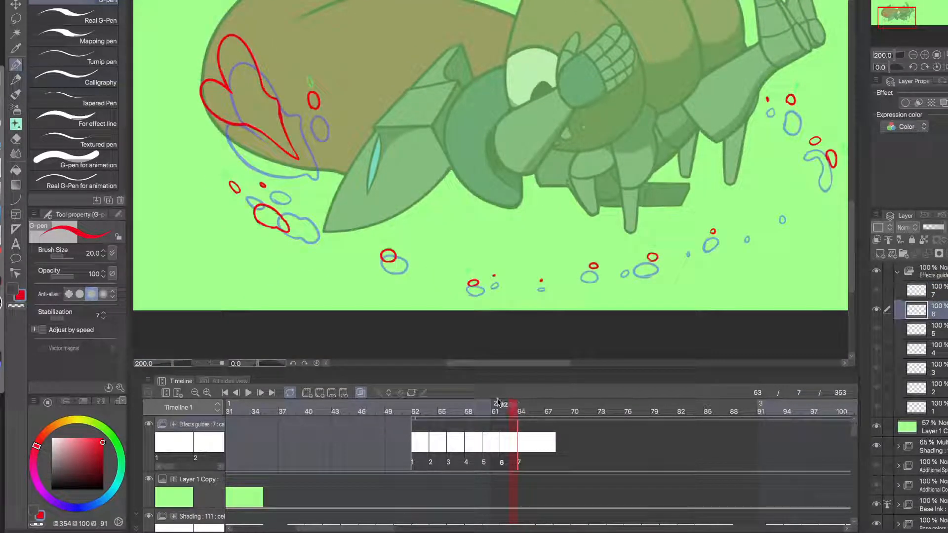
click(522, 411)
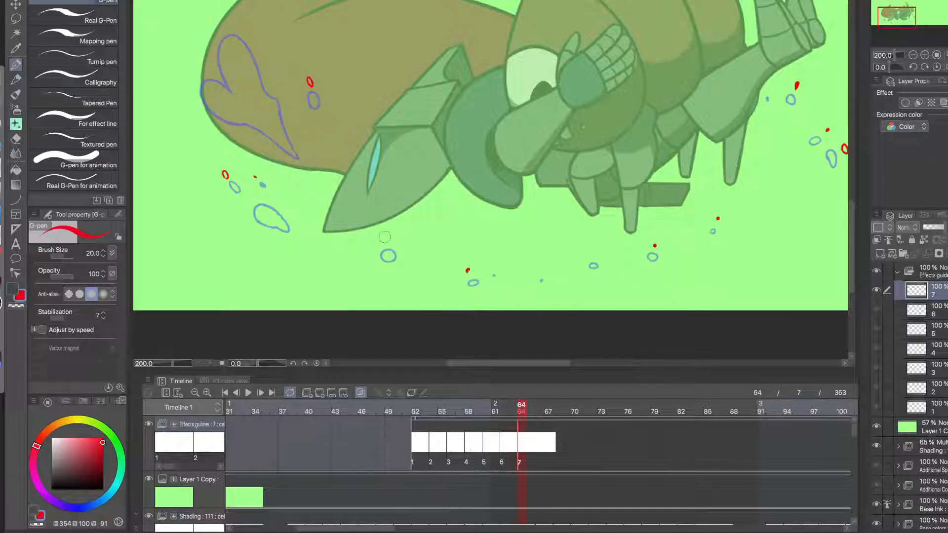
drag(346, 259, 488, 352)
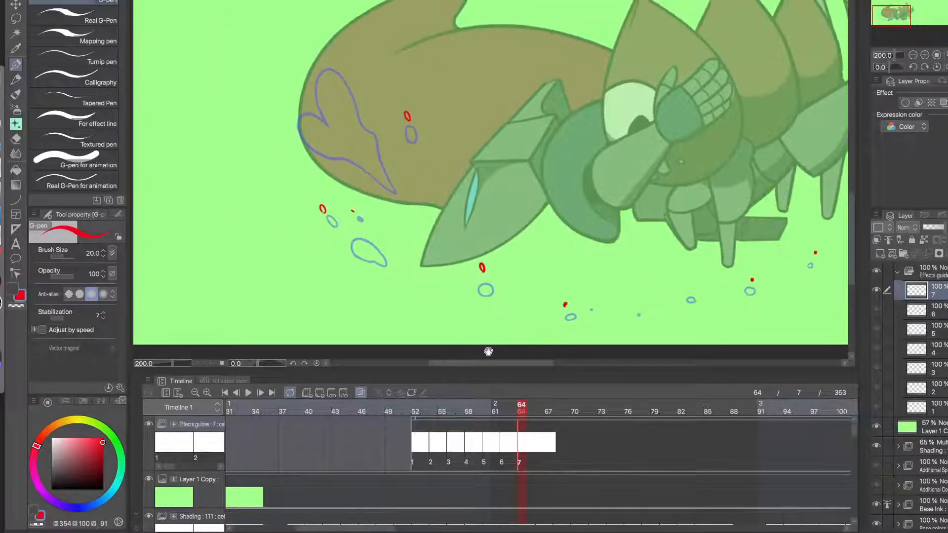
click(513, 408)
click(521, 408)
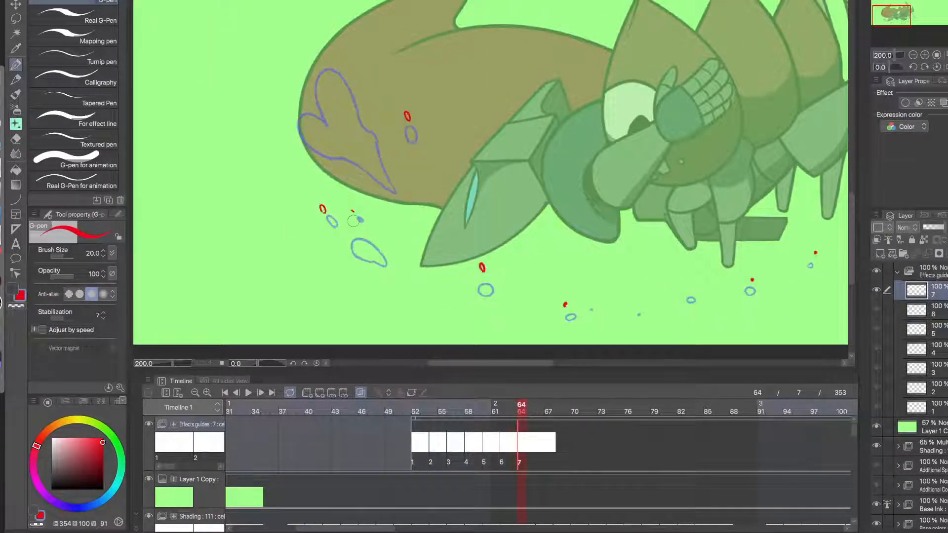
- Draw a small peanut-shaped red blob above the blue splash guide beneath the creature's rounded body
mouse_move(351, 227)
mouse_down()
mouse_move(365, 225)
mouse_move(348, 228)
mouse_move(371, 238)
mouse_move(403, 282)
mouse_up()
key(ctrl+z)
scroll(380, 199, up, 1)
mouse_move(371, 228)
mouse_down()
mouse_move(373, 246)
mouse_move(377, 224)
mouse_up()
- Draw two rounded red lobes above the two lobes of the large blue splash at the creature's rounded rear end
drag(334, 118, 351, 204)
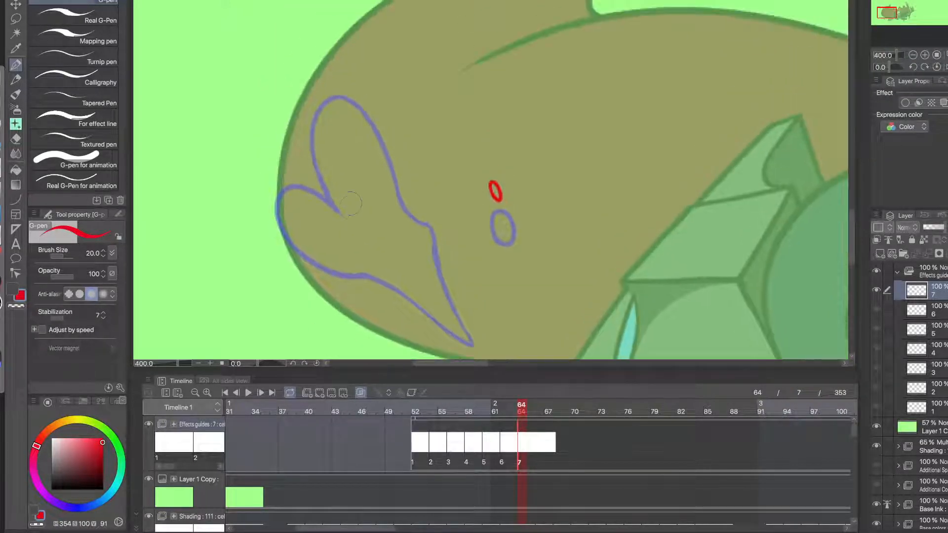
scroll(354, 210, down, 2)
mouse_move(309, 120)
mouse_down()
mouse_move(365, 122)
mouse_move(345, 75)
mouse_move(354, 126)
mouse_move(326, 54)
mouse_move(351, 118)
mouse_move(328, 211)
mouse_up()
key(ctrl+z)
key(ctrl+z)
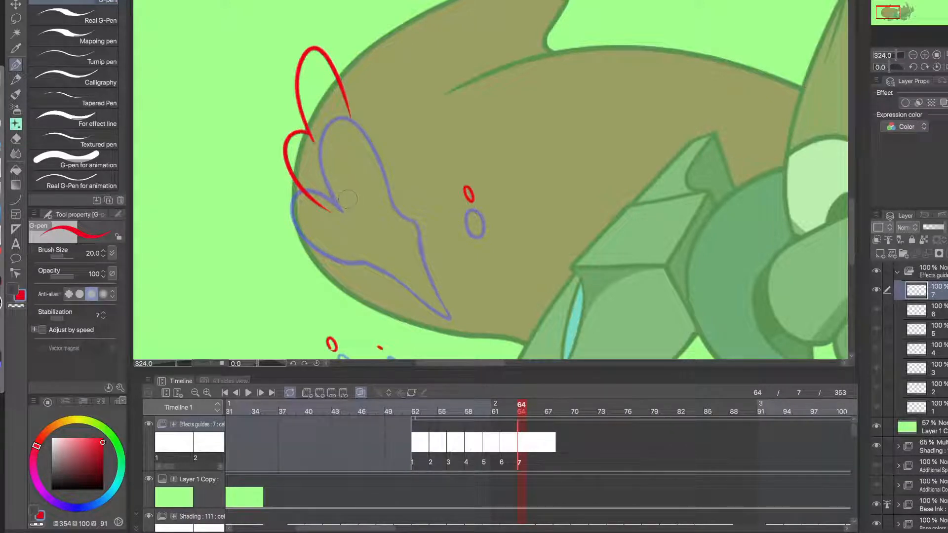
- Check the YouTube Studio live dashboard and the Twitch stream page, and return to the animation in Clip Studio Paint
click(1, 101)
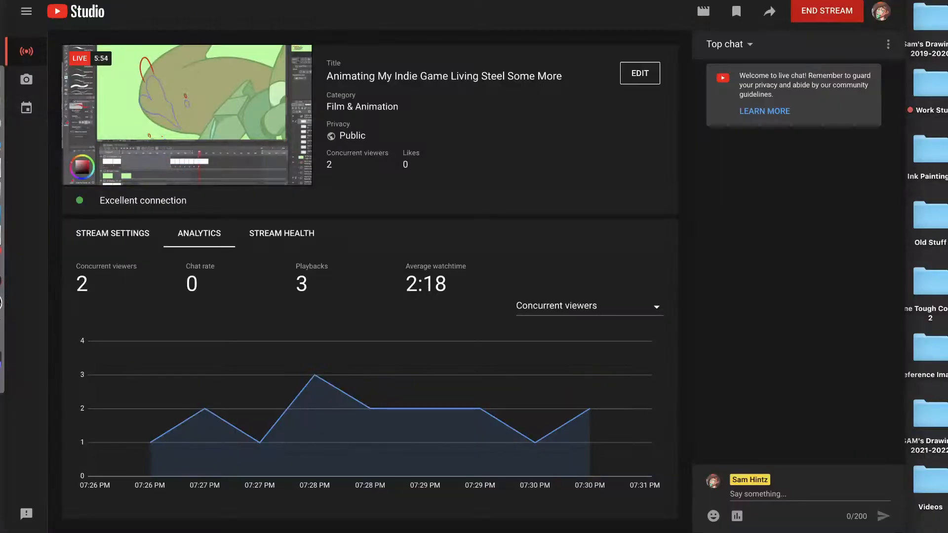
key(ctrl+Tab)
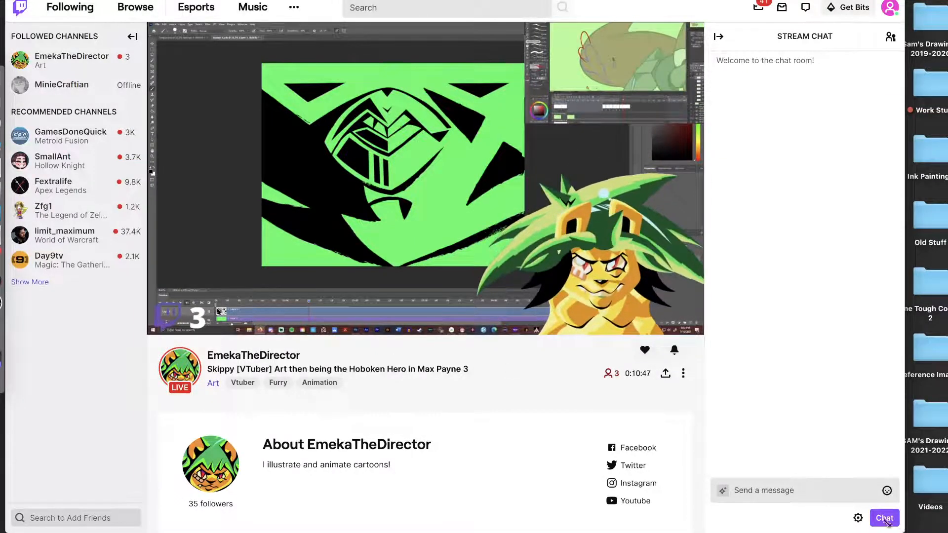
drag(904, 532, 369, 238)
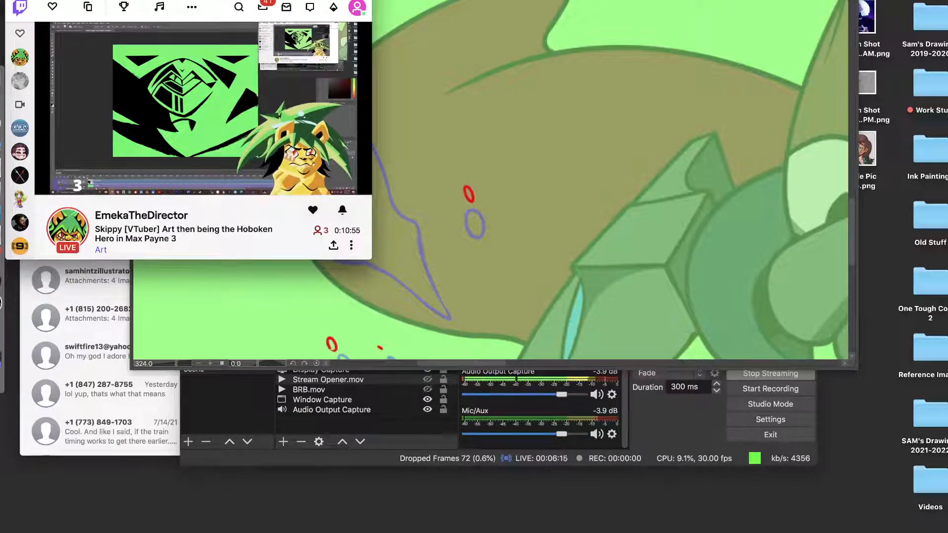
key(super+Tab)
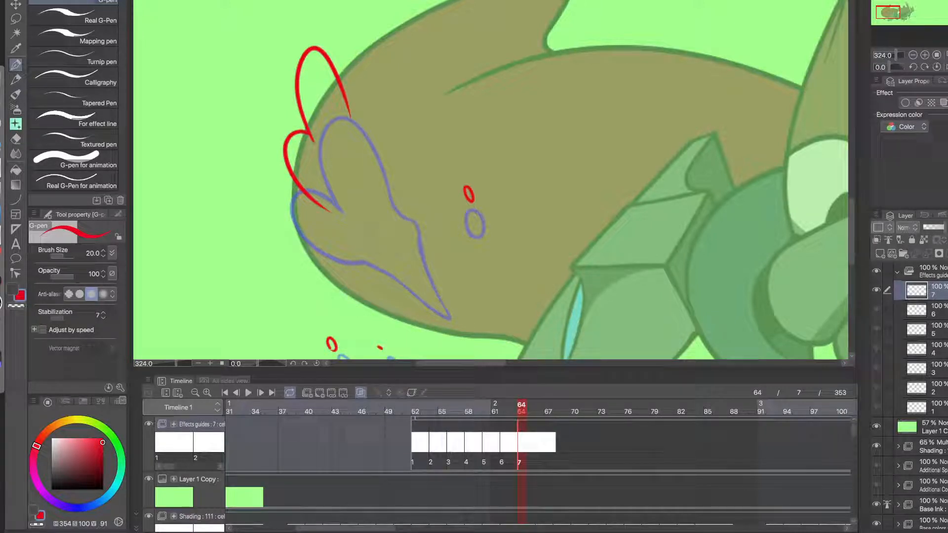
- Close the large red splash outline with a curved lower edge and a notched upper edge meeting in a point
drag(328, 209, 406, 258)
key(ctrl+z)
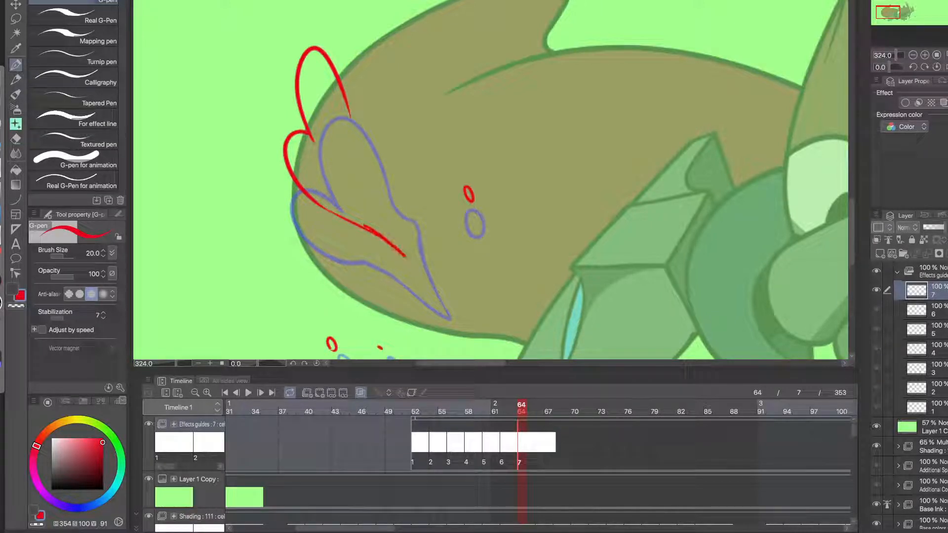
key(ctrl+z)
drag(354, 222, 401, 257)
mouse_move(323, 208)
mouse_down()
mouse_move(359, 224)
mouse_move(342, 220)
mouse_up()
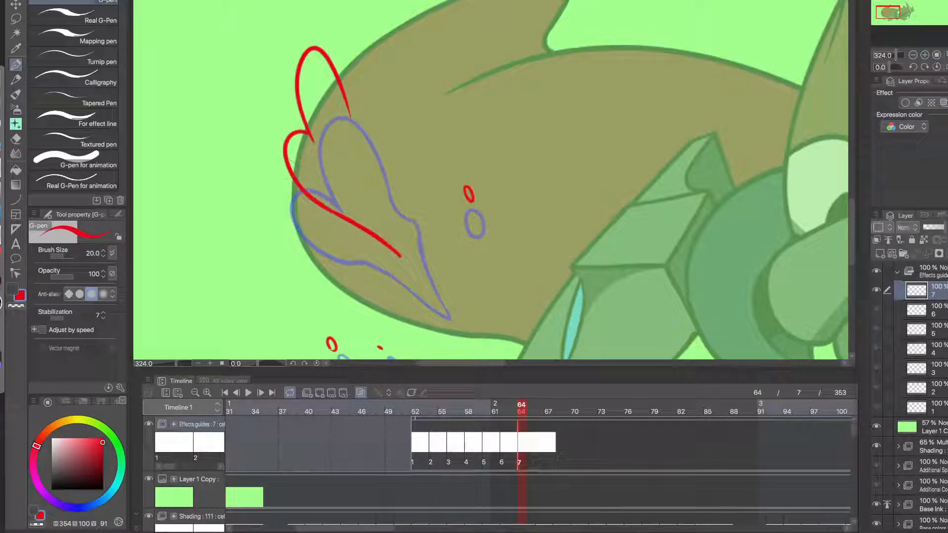
drag(395, 242, 408, 257)
mouse_move(383, 207)
mouse_down()
mouse_move(406, 254)
mouse_move(345, 98)
mouse_up()
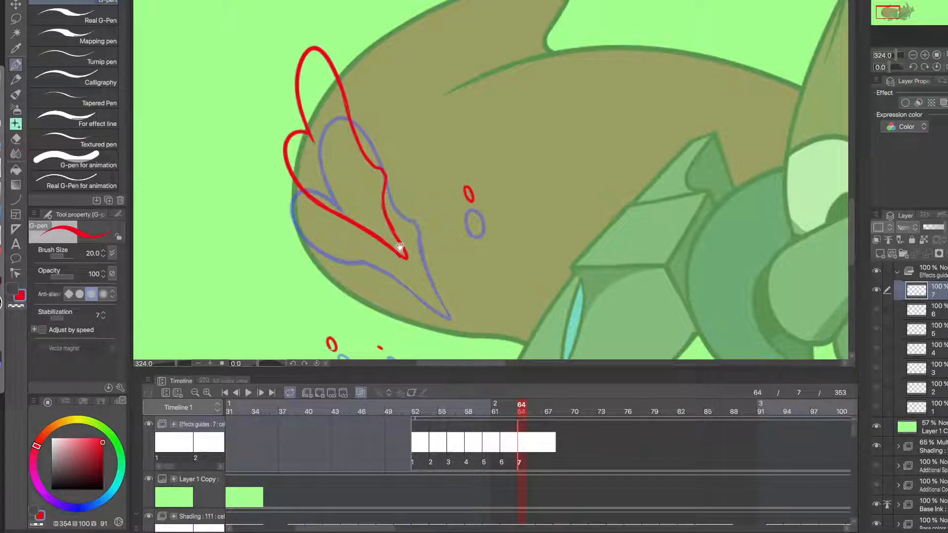
- Add cel 8 to the effects guides at frame 66
scroll(409, 272, up, 1)
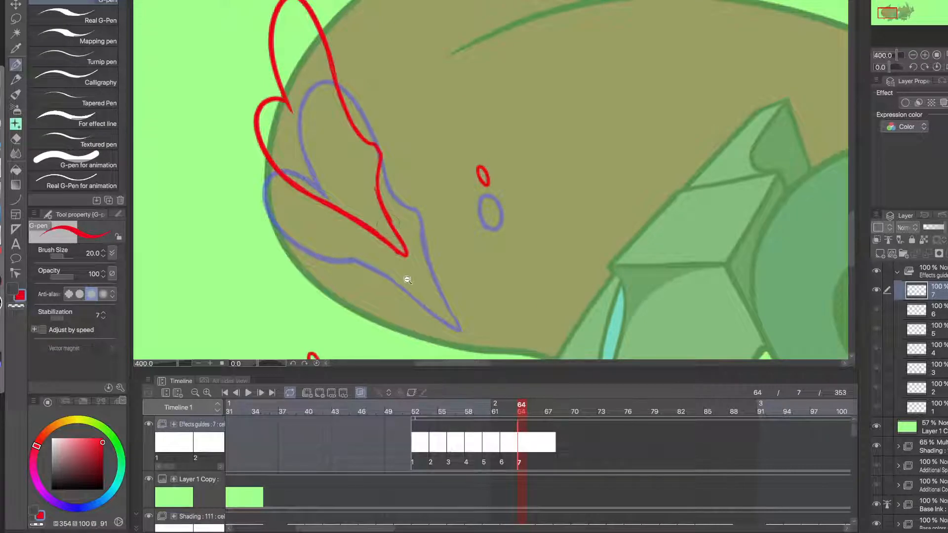
scroll(407, 280, down, 4)
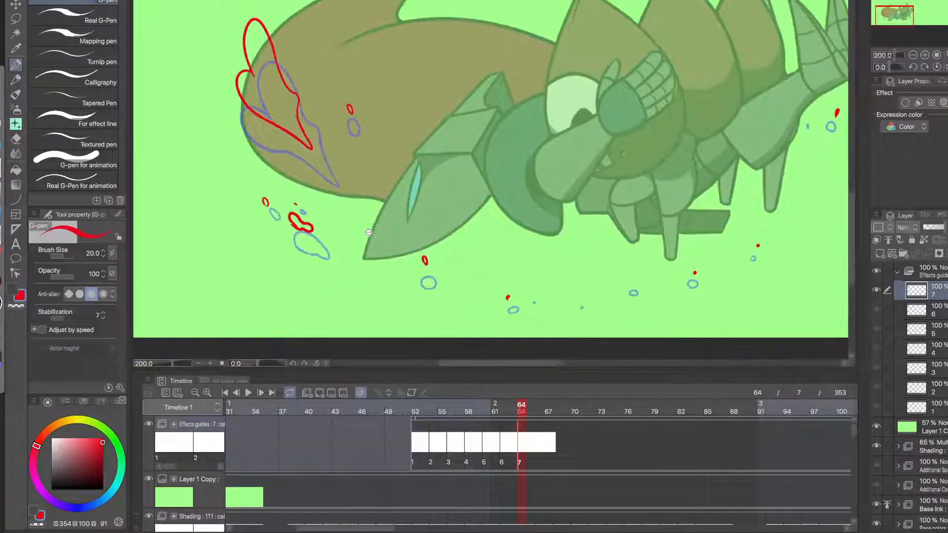
scroll(369, 232, down, 1)
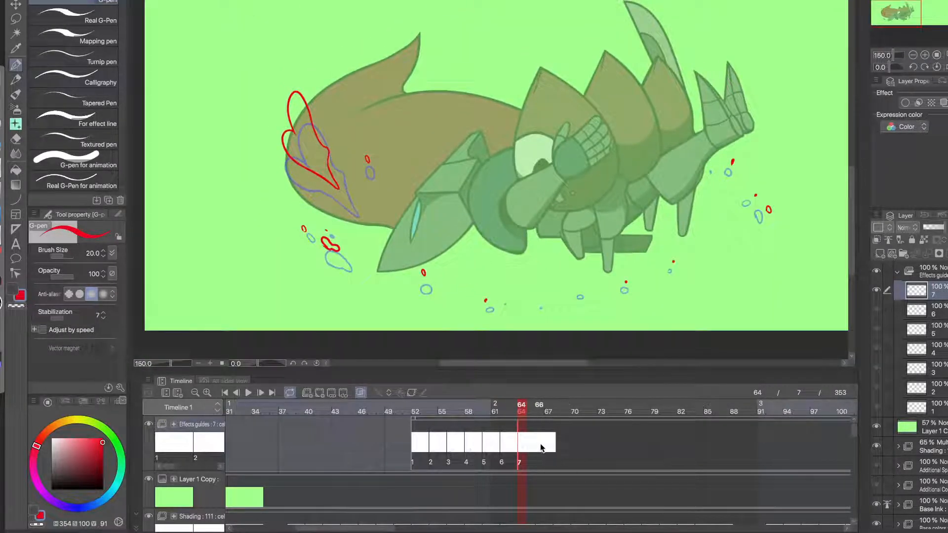
click(540, 444)
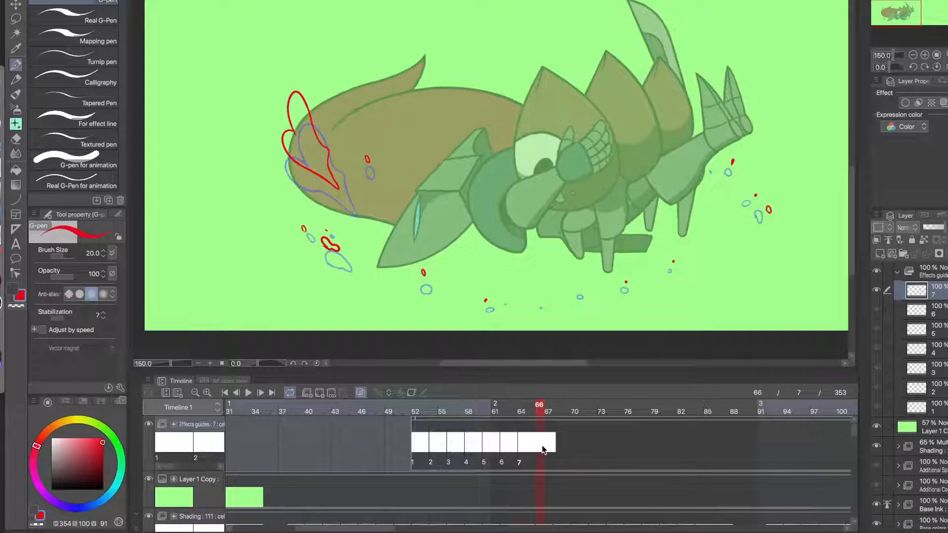
click(331, 393)
- Draw a tiny red droplet above the leftmost small blue oval and a small red blob overlapping the peanut-shaped guide
scroll(336, 269, up, 5)
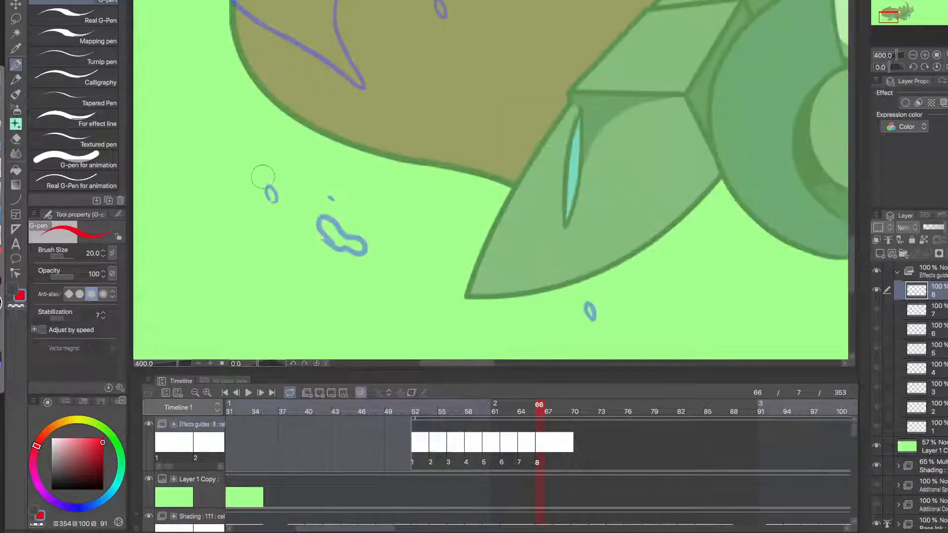
drag(262, 177, 256, 170)
drag(323, 223, 332, 228)
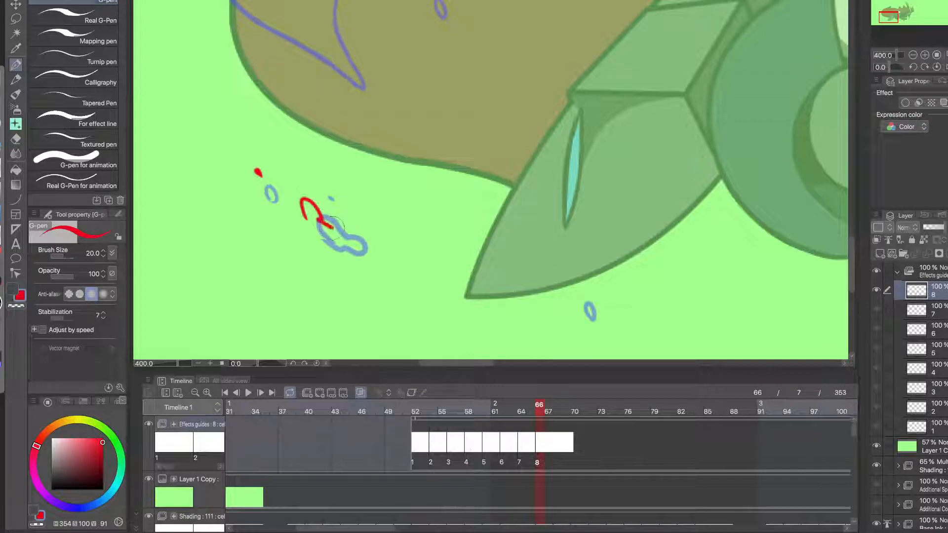
scroll(334, 248, down, 2)
drag(370, 186, 385, 230)
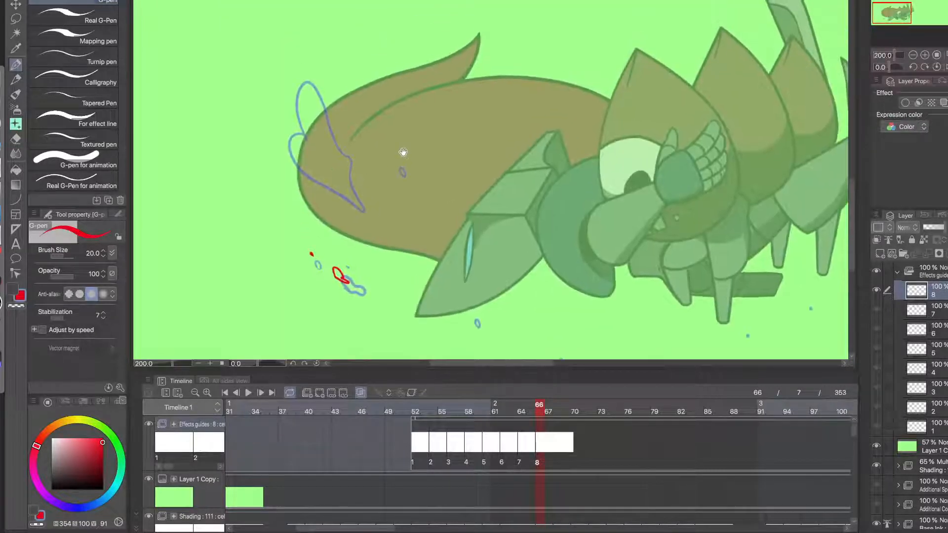
- Draw a small filled red droplet above the blue oval on the creature's rounded body
scroll(401, 152, up, 2)
drag(337, 172, 377, 183)
scroll(377, 185, down, 2)
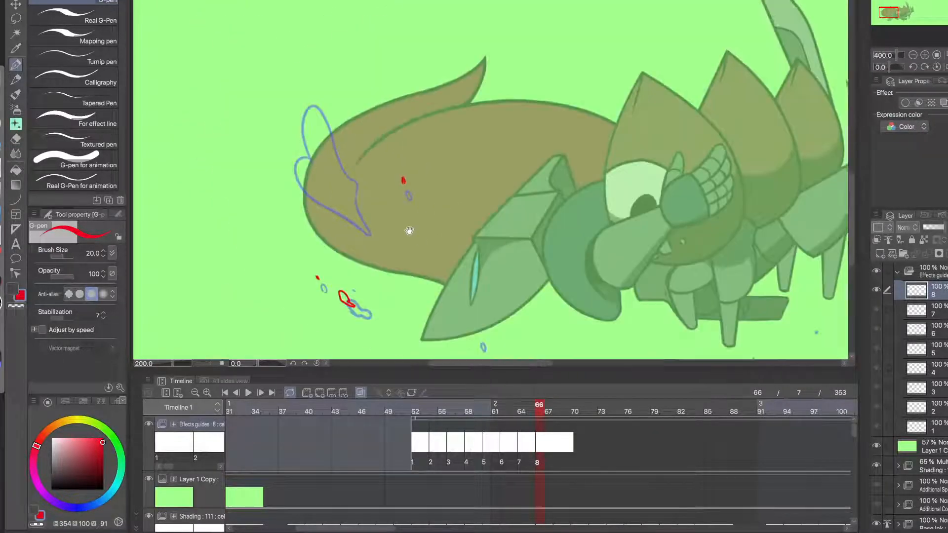
drag(408, 229, 383, 214)
scroll(382, 170, up, 2)
key(ctrl+z)
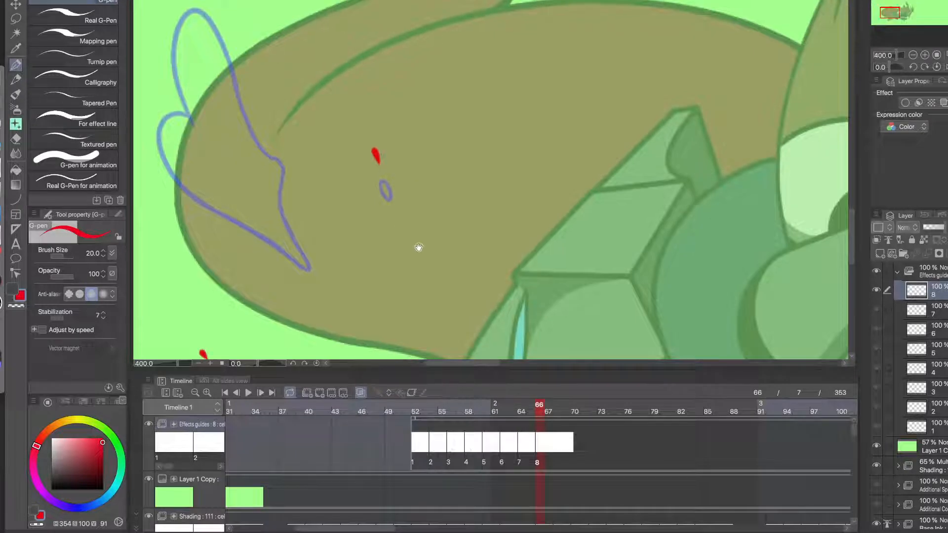
- Draw a small red droplet above the larger blue oval at the arc's right end, beyond the creature's legs
scroll(438, 259, down, 2)
drag(438, 258, 369, 174)
drag(410, 275, 319, 256)
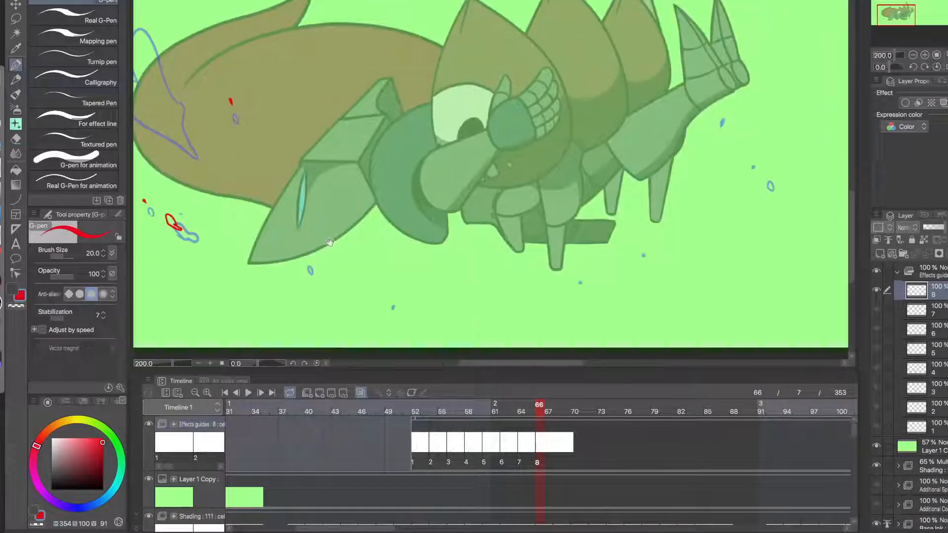
scroll(663, 157, up, 2)
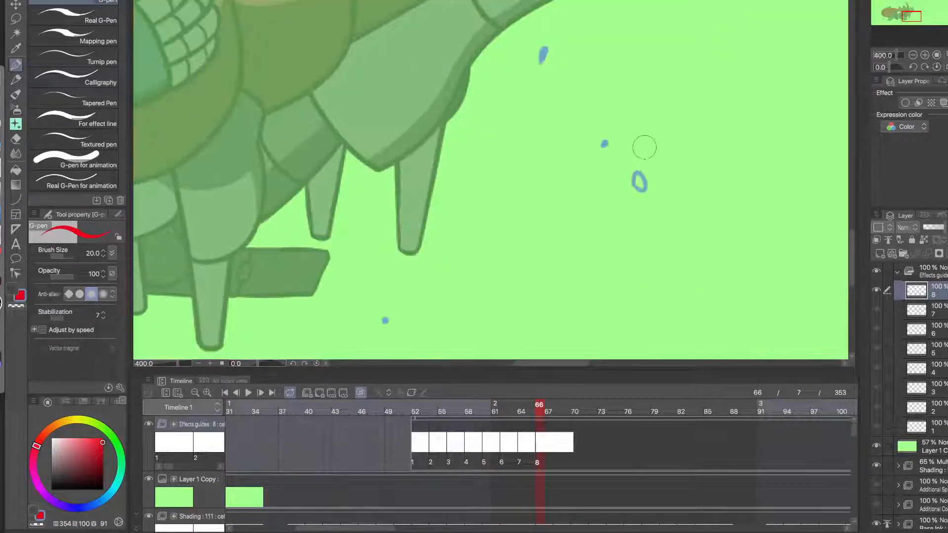
drag(649, 138, 651, 150)
scroll(651, 151, down, 4)
drag(578, 237, 630, 235)
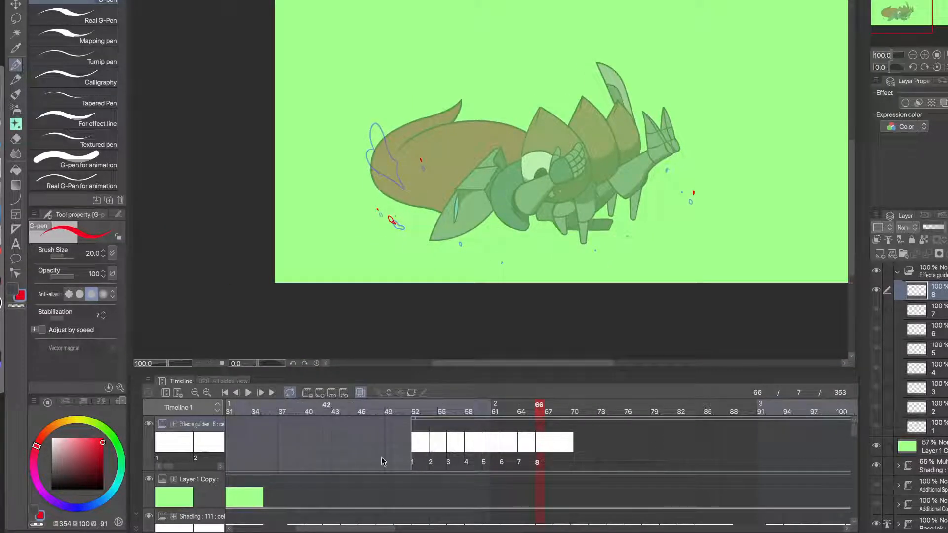
- Draw a narrow rounded red tip above the upper lobe of the large blue splash
scroll(426, 150, up, 3)
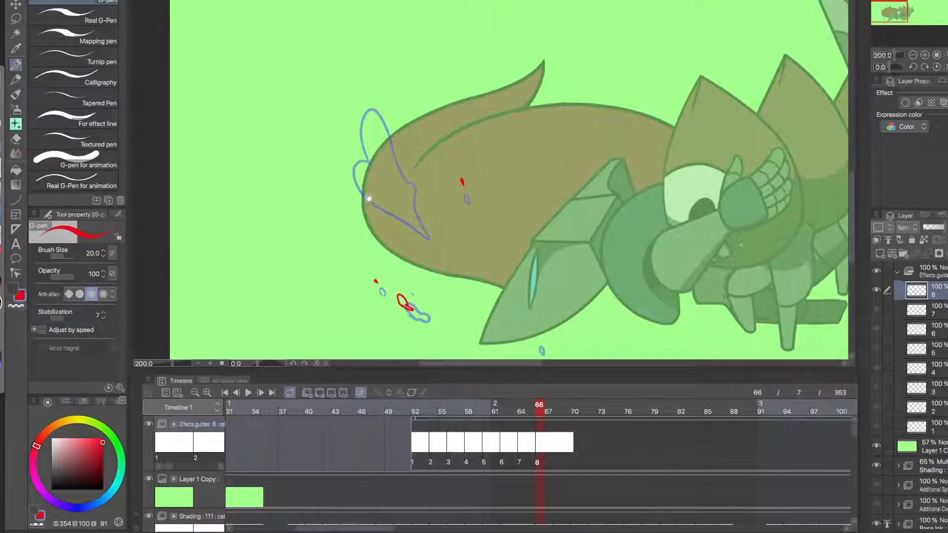
scroll(352, 97, up, 2)
mouse_move(365, 97)
mouse_down()
mouse_move(381, 56)
mouse_move(404, 140)
mouse_up()
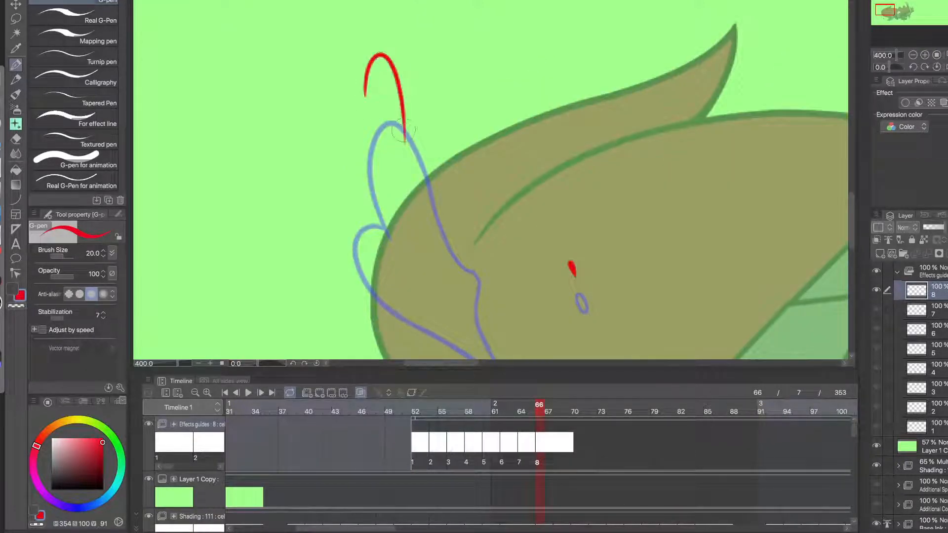
scroll(341, 126, down, 2)
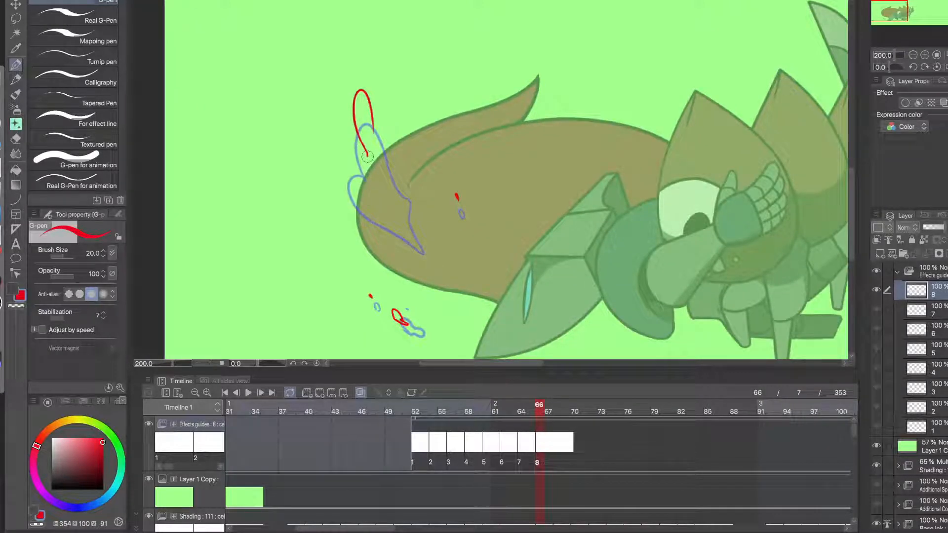
- Extend the red splash tip with two wavy sides that taper to a point inside the blue splash guide
drag(373, 174, 405, 227)
key(super+z)
drag(361, 142, 397, 228)
key(super+z)
mouse_move(363, 143)
mouse_down()
mouse_move(395, 220)
mouse_move(378, 193)
mouse_move(365, 105)
mouse_move(349, 46)
mouse_up()
click(404, 220)
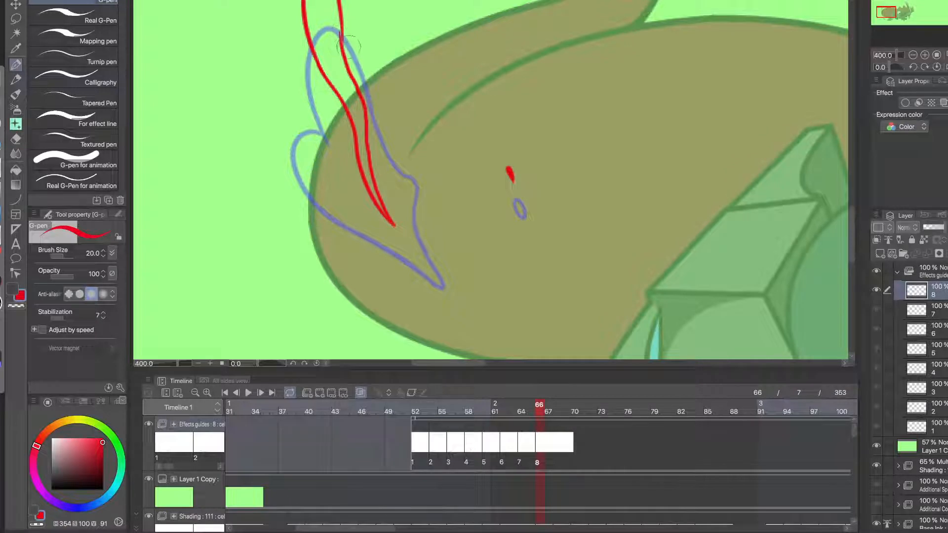
drag(324, 159, 365, 198)
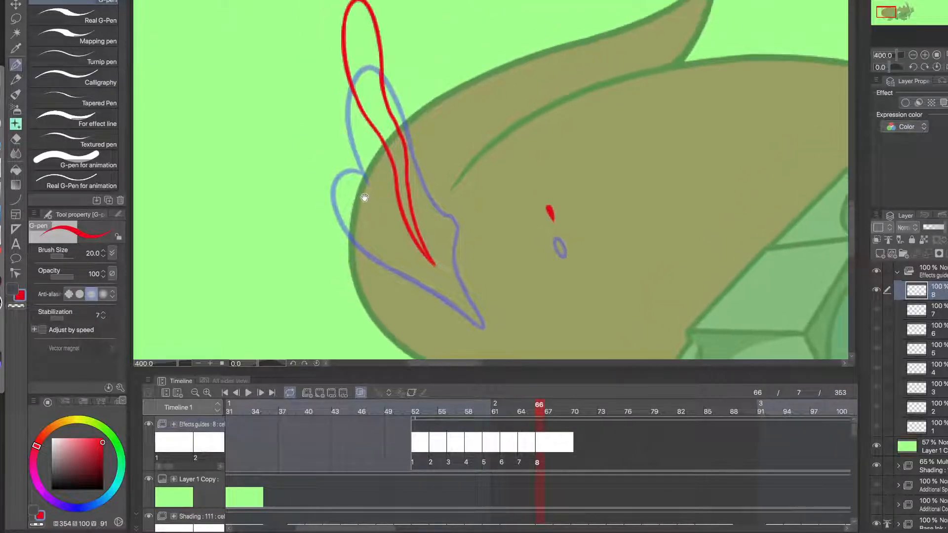
drag(325, 124, 327, 121)
key(ctrl+z)
mouse_move(330, 163)
mouse_down()
mouse_move(307, 138)
mouse_move(307, 121)
mouse_up()
key(ctrl+z)
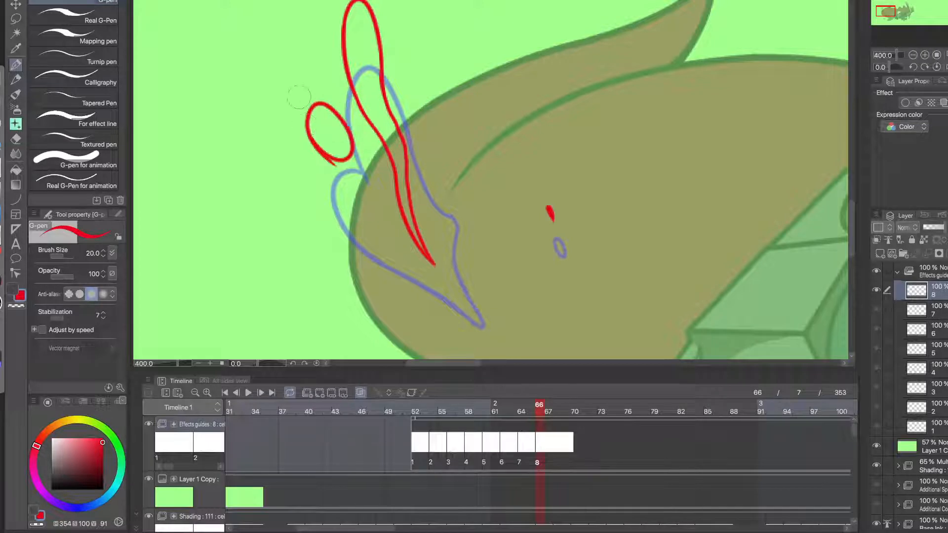
key(ctrl+z)
drag(336, 162, 306, 123)
key(ctrl+z)
mouse_move(334, 161)
mouse_down()
mouse_move(344, 131)
mouse_move(306, 124)
mouse_up()
key(ctrl+z)
mouse_move(336, 159)
mouse_down()
mouse_move(326, 104)
mouse_move(305, 119)
mouse_up()
key(ctrl+z)
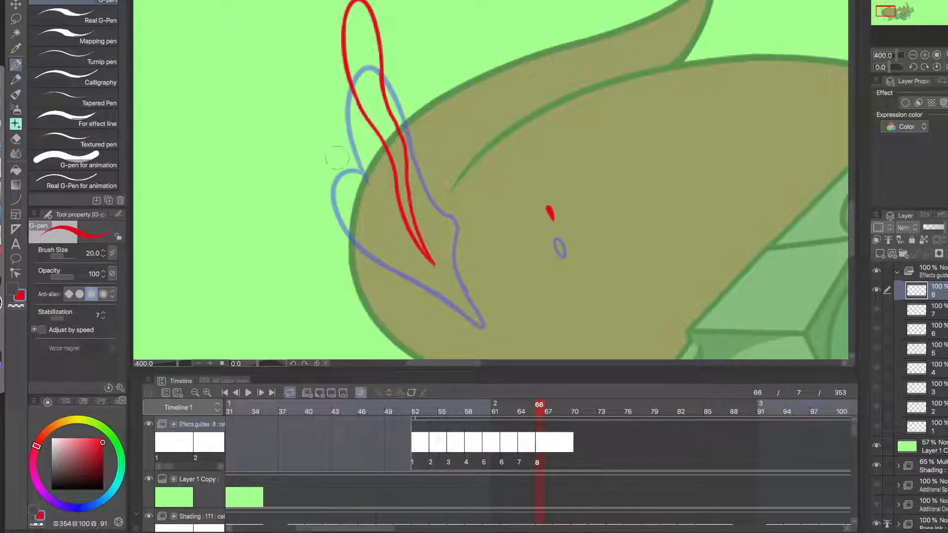
- Draw a closed red oval above the smaller lobe of the blue splash, beside the red splash tip
drag(335, 163, 310, 130)
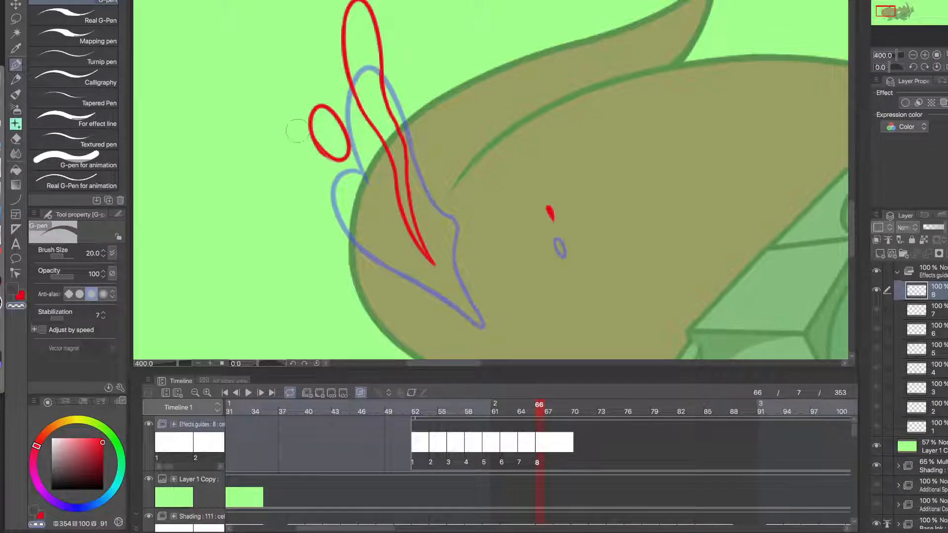
alt+click(368, 212)
drag(408, 267, 383, 242)
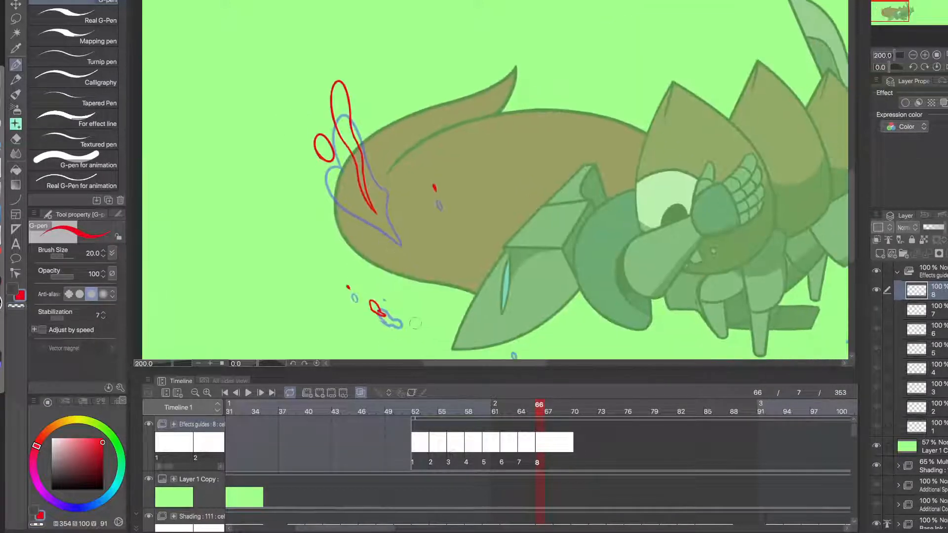
- Add a new effects guide cel at frame 68 and draw a smaller red oval above the blue one
click(558, 444)
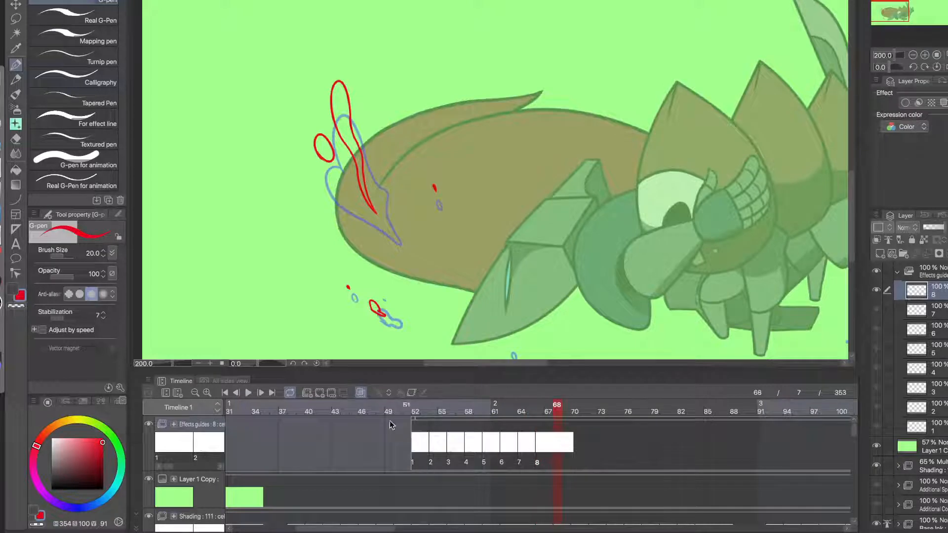
click(320, 392)
click(339, 99)
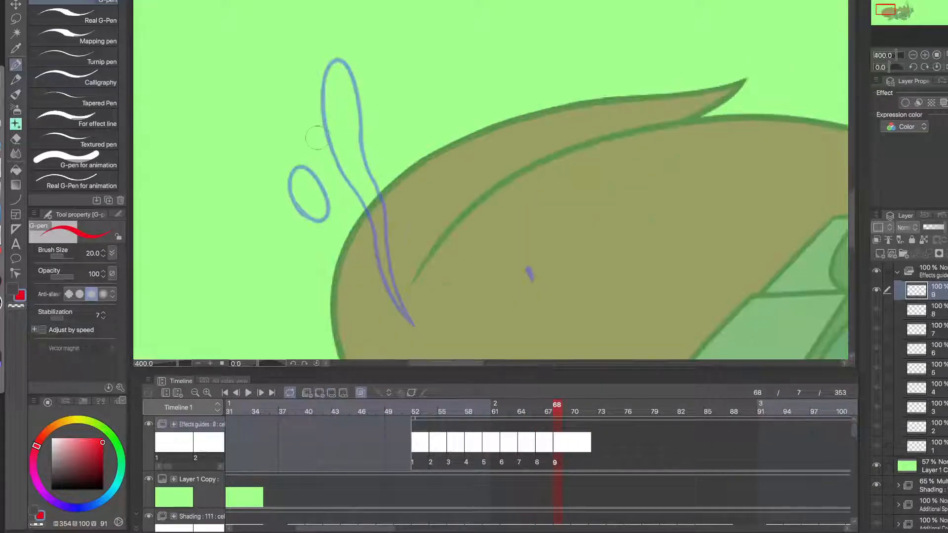
drag(284, 148, 275, 131)
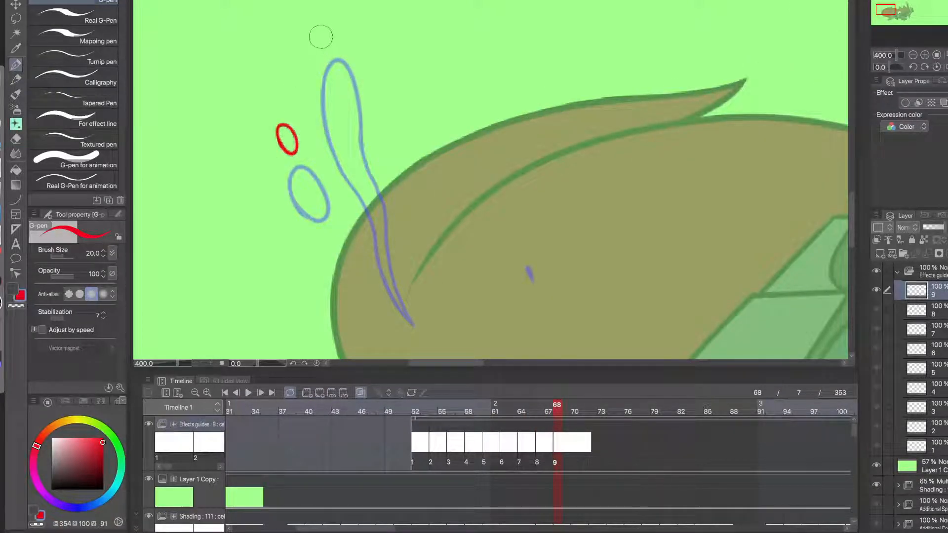
- Draw a thin red sliver rising above the long blue splash, rounded on top and tapering to a point, and clean its rough edge
mouse_move(319, 34)
mouse_down()
mouse_move(348, 110)
mouse_move(336, 79)
mouse_move(346, 134)
mouse_up()
key(super+z)
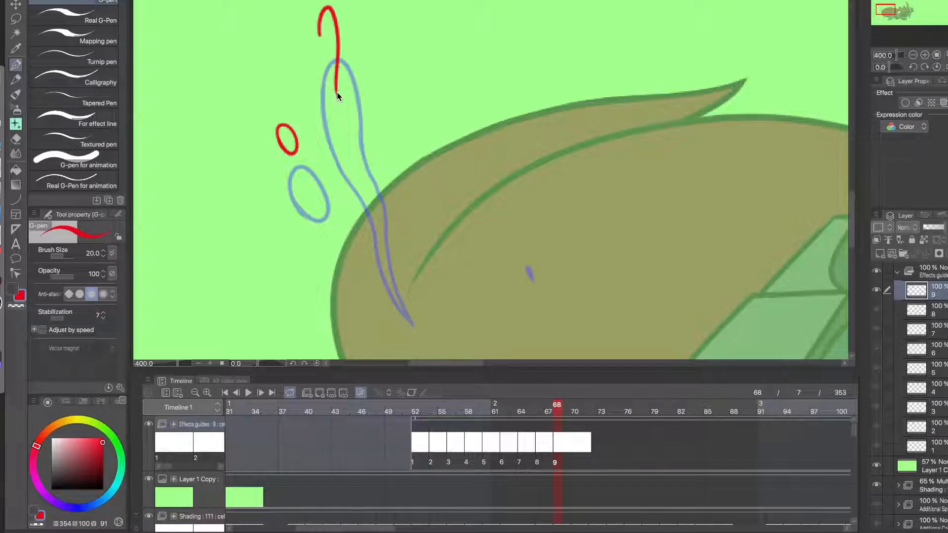
mouse_move(336, 83)
mouse_down()
mouse_move(356, 167)
mouse_move(324, 94)
mouse_move(319, 24)
mouse_up()
key(super+z)
key(super+shift+z)
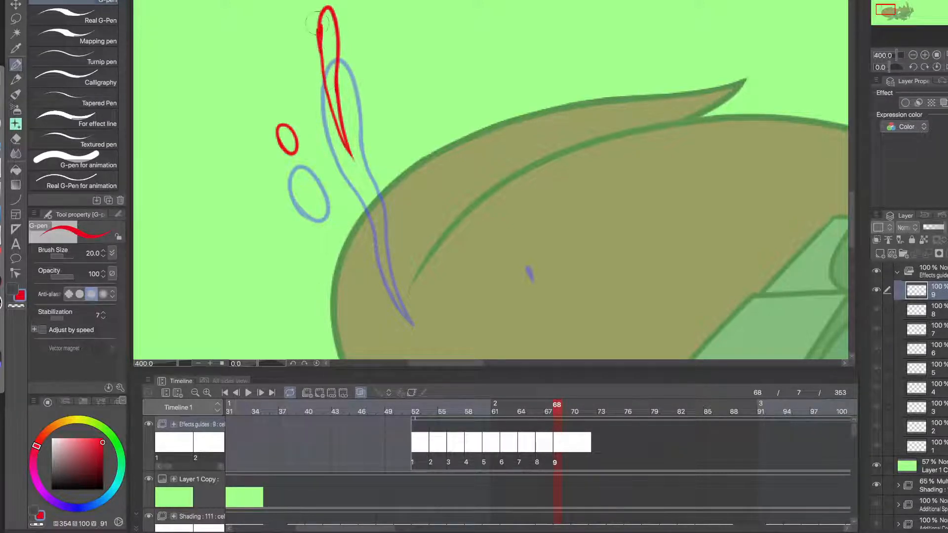
key(c)
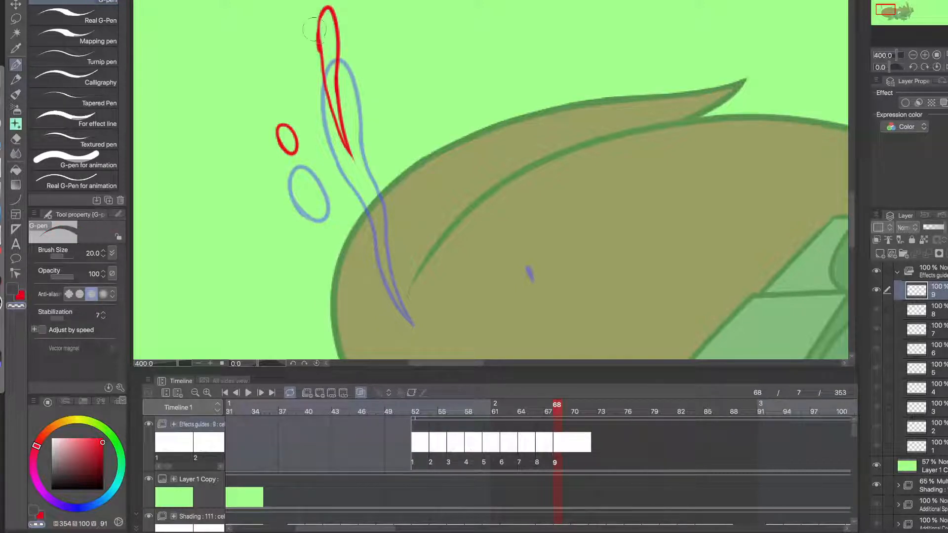
key(c)
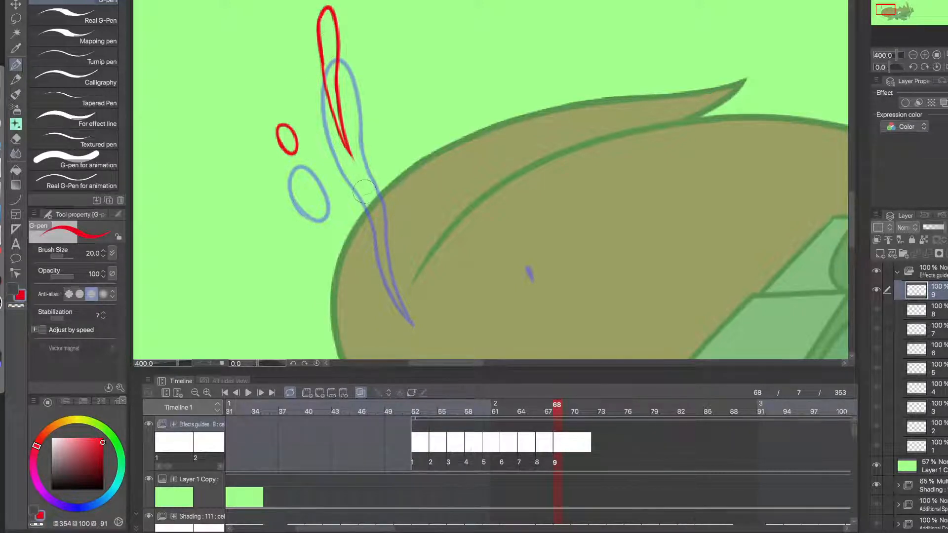
- Draw a small red droplet below the sliver's point and another above the blue blob beneath the creature's body
mouse_move(360, 178)
mouse_down()
mouse_move(360, 187)
mouse_move(363, 170)
mouse_up()
mouse_move(383, 234)
mouse_down()
mouse_move(374, 193)
mouse_move(345, 180)
mouse_move(364, 218)
mouse_move(328, 221)
mouse_move(315, 209)
mouse_move(328, 200)
mouse_move(316, 197)
mouse_up()
scroll(439, 232, down, 4)
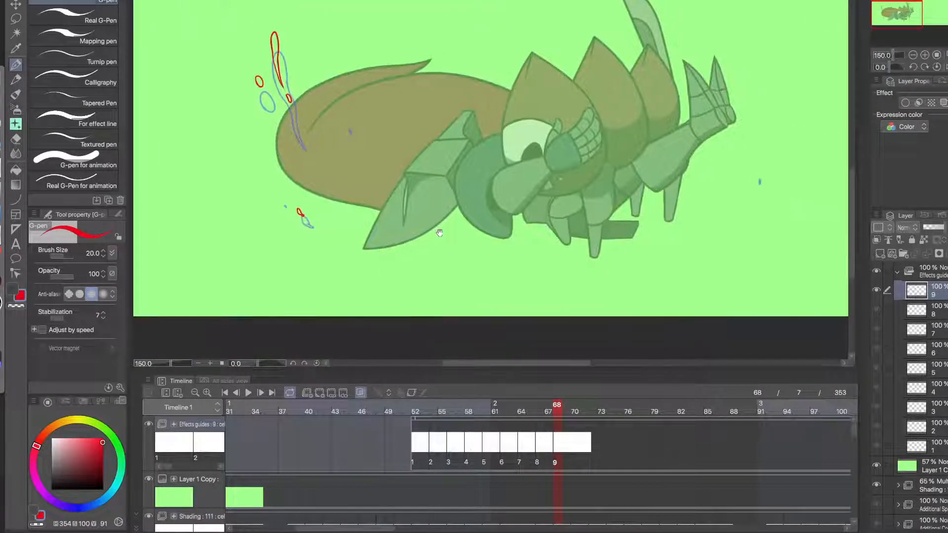
drag(389, 207, 422, 255)
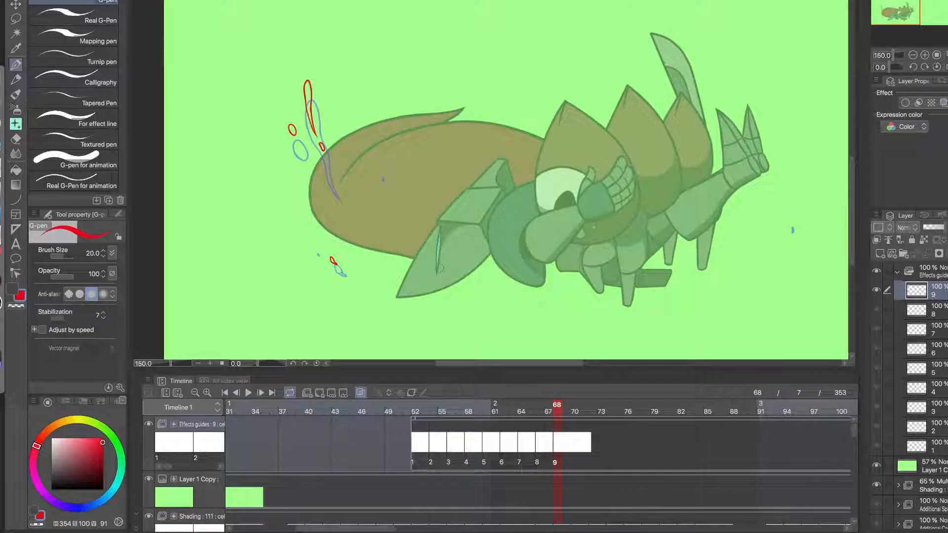
- Add a new effects guide cel at frame 70 and mark a tiny droplet by the blue one beneath the creature's body
click(574, 447)
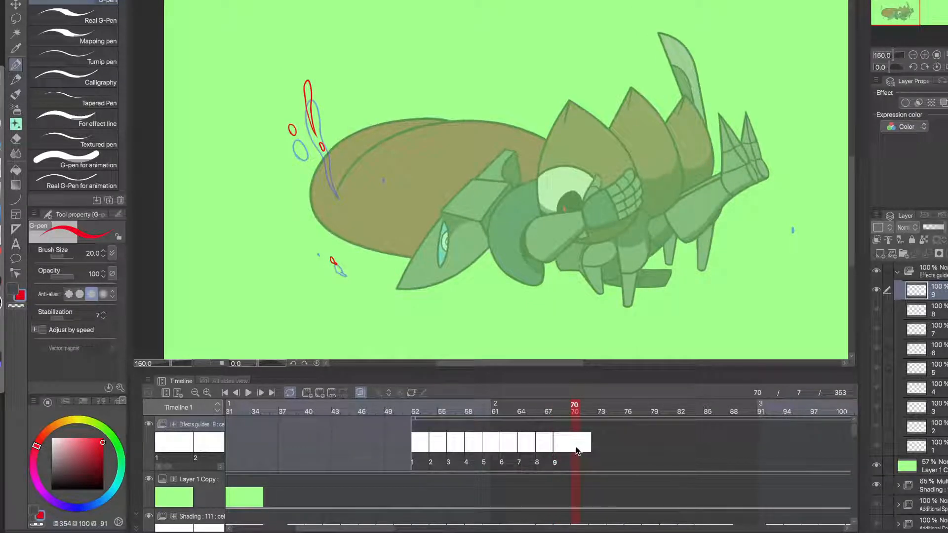
click(319, 393)
click(325, 266)
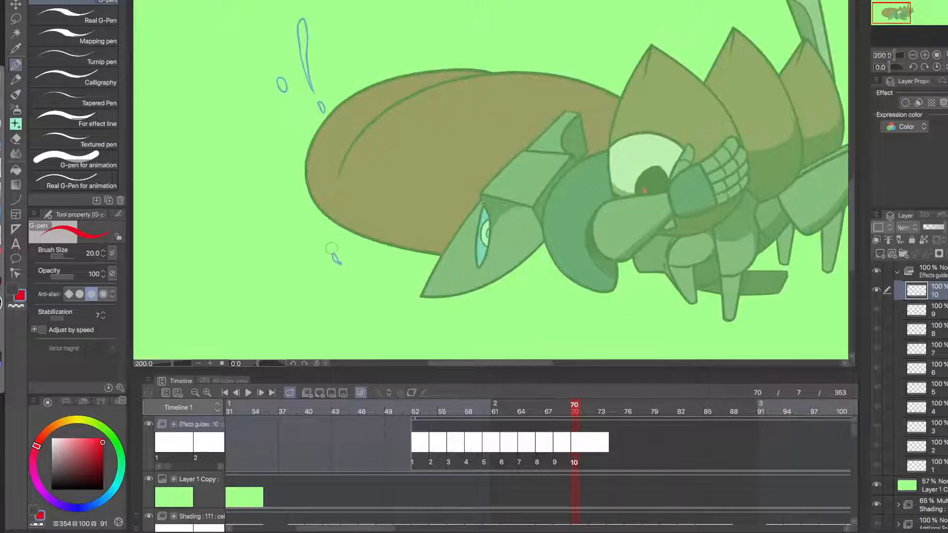
drag(339, 156, 390, 247)
scroll(341, 138, up, 3)
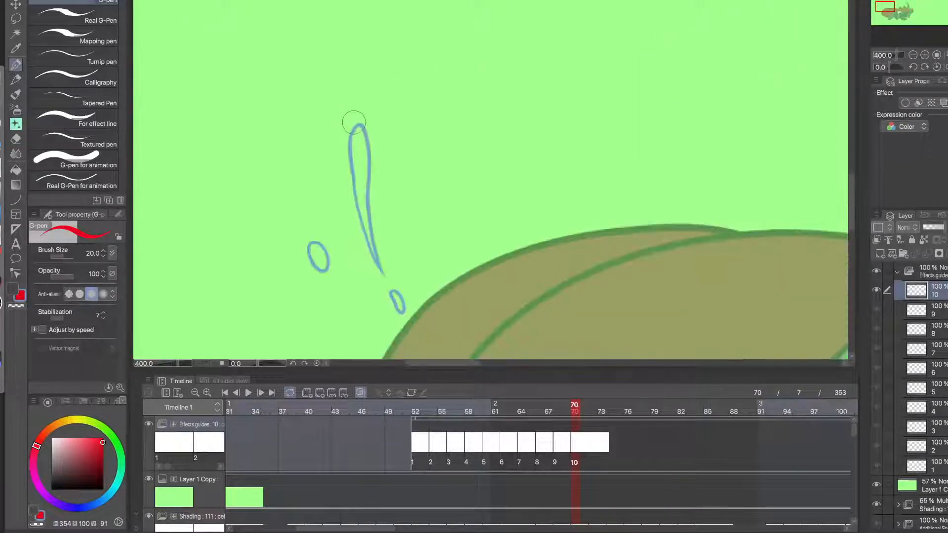
- Draw a short narrow red sliver above the long blue one and a tiny red droplet above the blue oval
mouse_move(350, 121)
mouse_down()
mouse_move(354, 77)
mouse_move(360, 180)
mouse_up()
key(ctrl+z)
drag(349, 101, 353, 114)
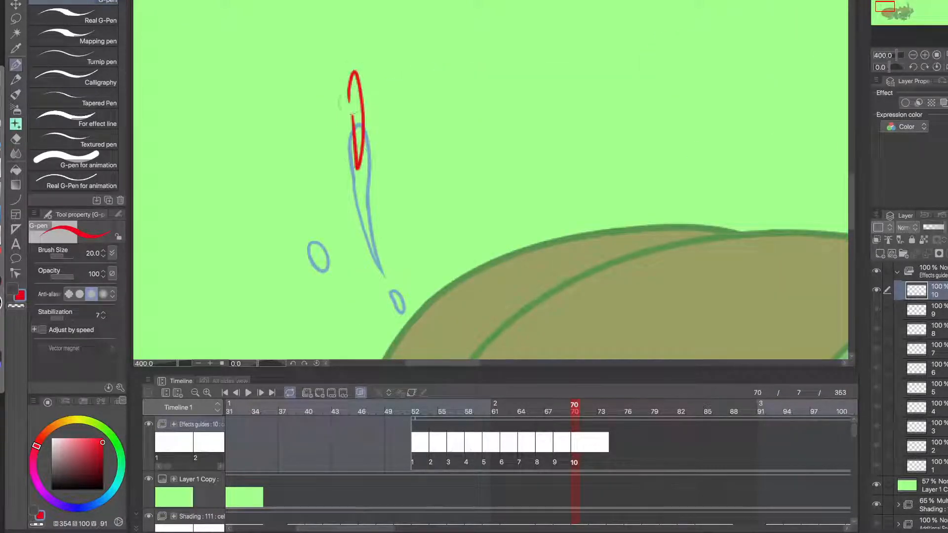
drag(299, 212, 299, 221)
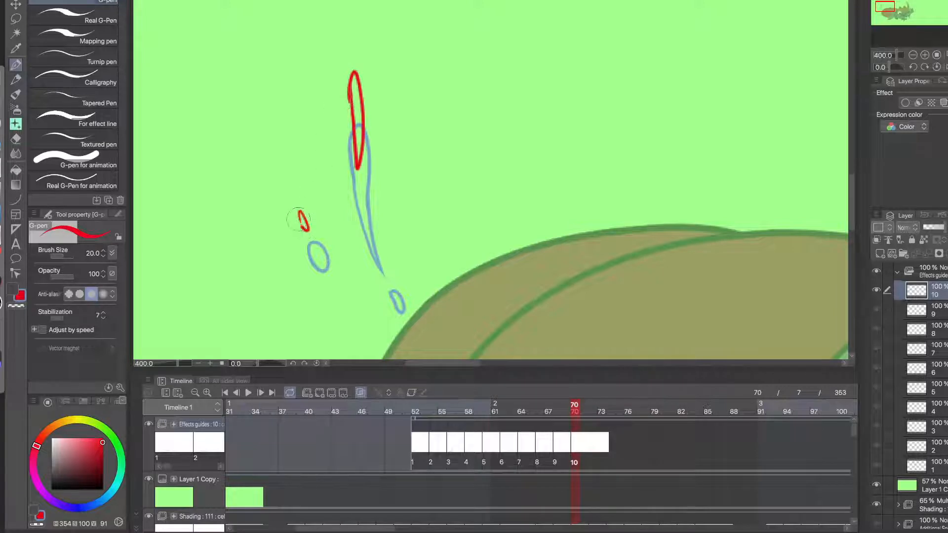
- Thicken one side of the red sliver, trim its lower point, and draw a tiny red dot above the blue droplet nearest the body
scroll(345, 266, down, 2)
scroll(340, 193, up, 2)
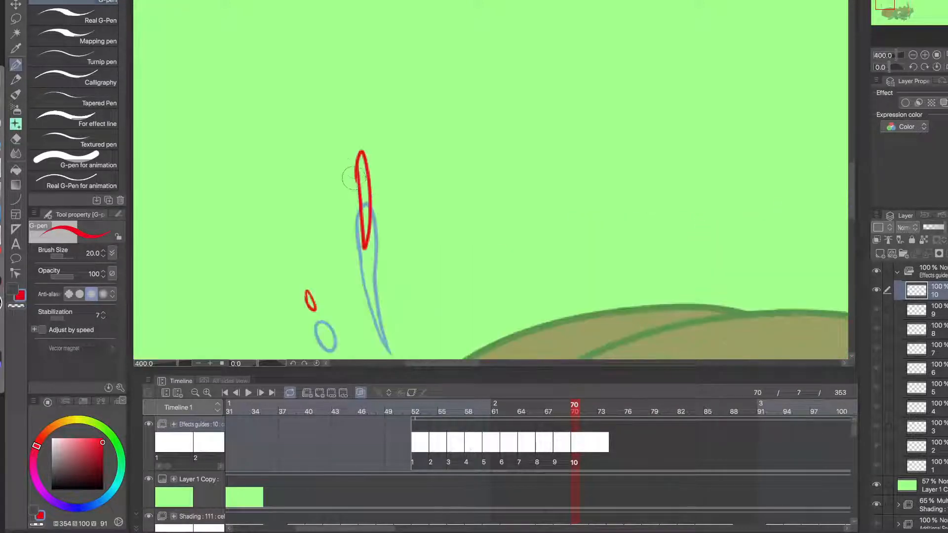
mouse_move(351, 171)
mouse_down()
mouse_move(348, 124)
mouse_move(366, 202)
mouse_up()
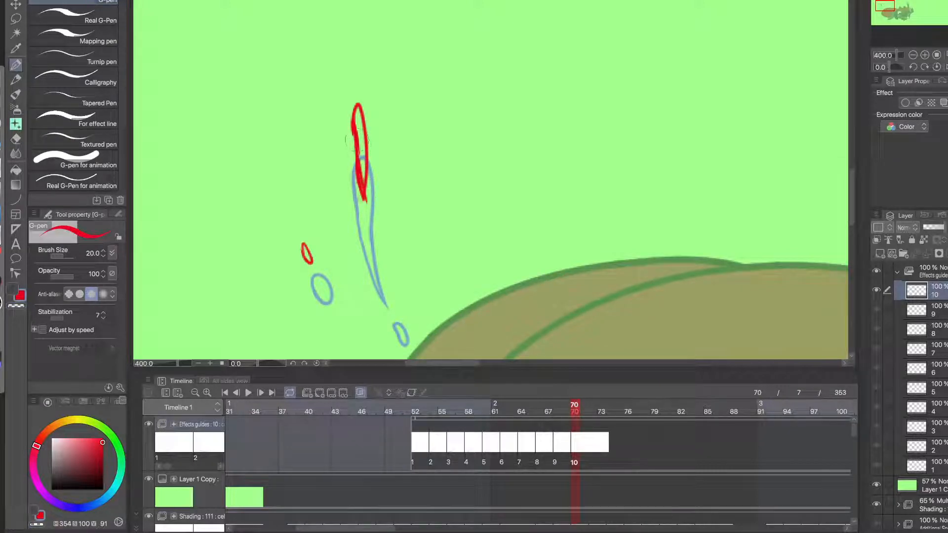
key(c)
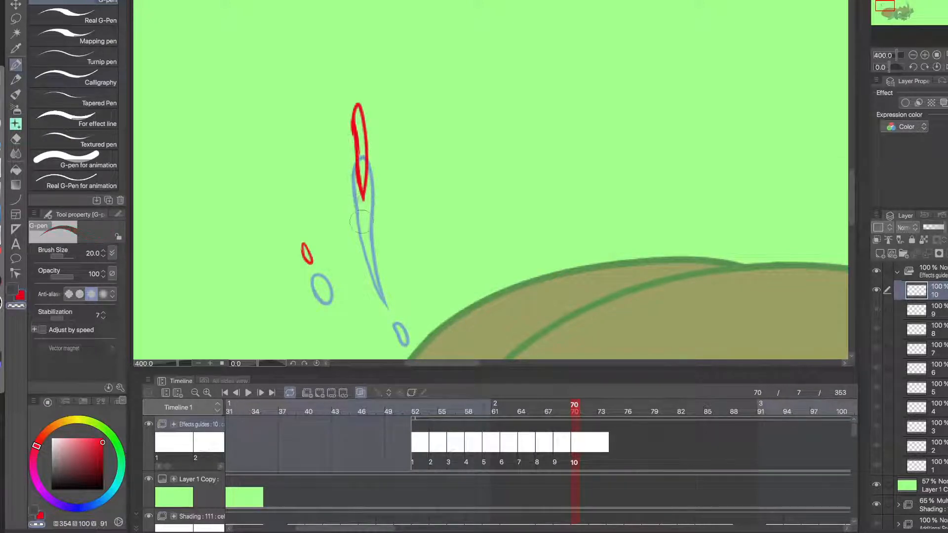
key(c)
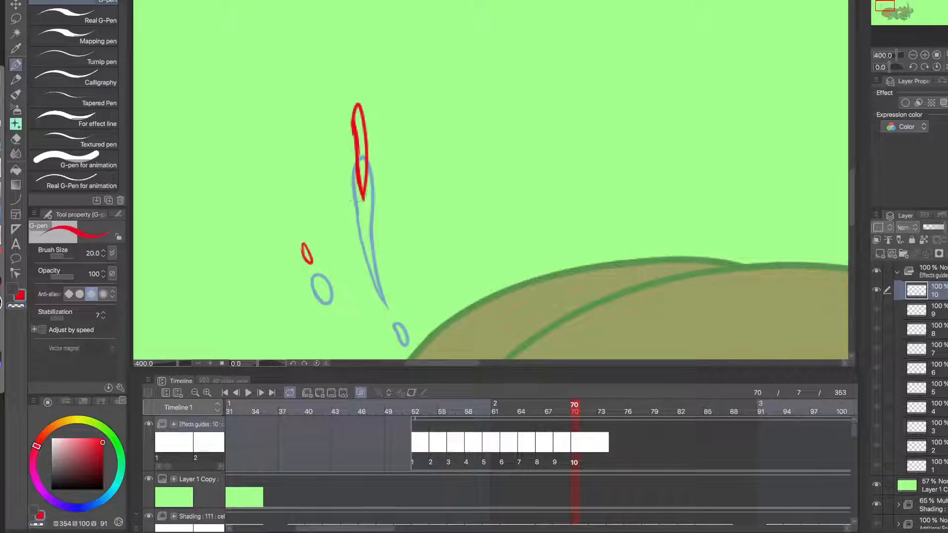
key(ctrl+minus)
key(ctrl+minus)
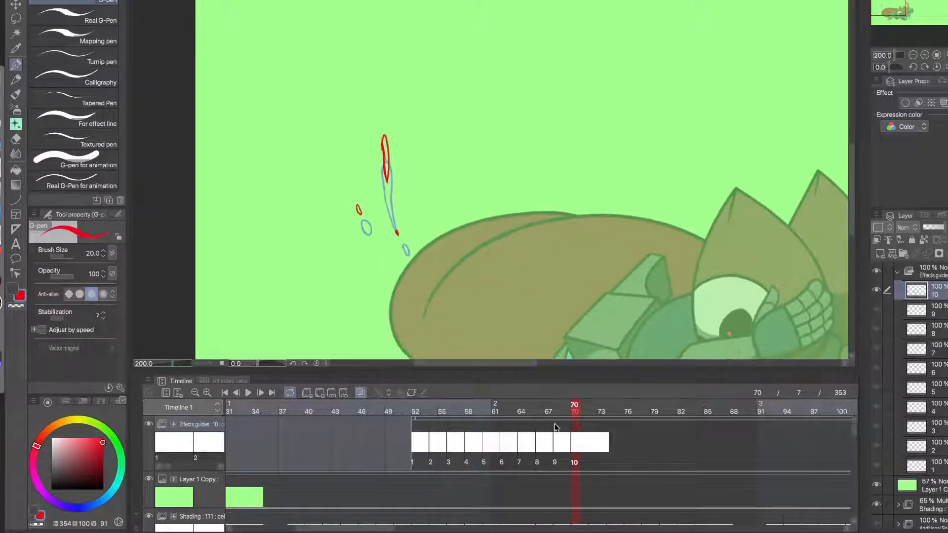
- Add a new effects guide cel at frame 72 and draw a tiny red dot and a short red oval above the blue shapes
click(592, 446)
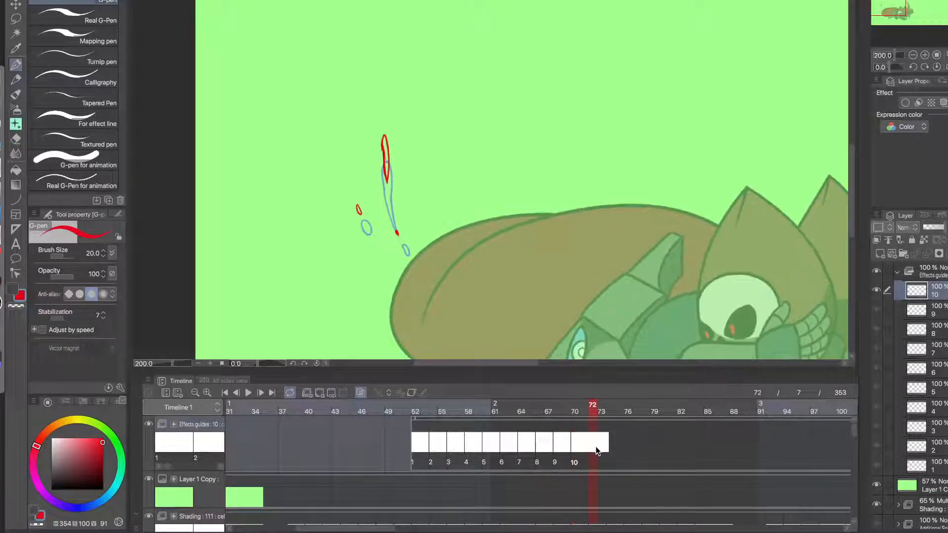
click(319, 392)
scroll(370, 189, up, 2)
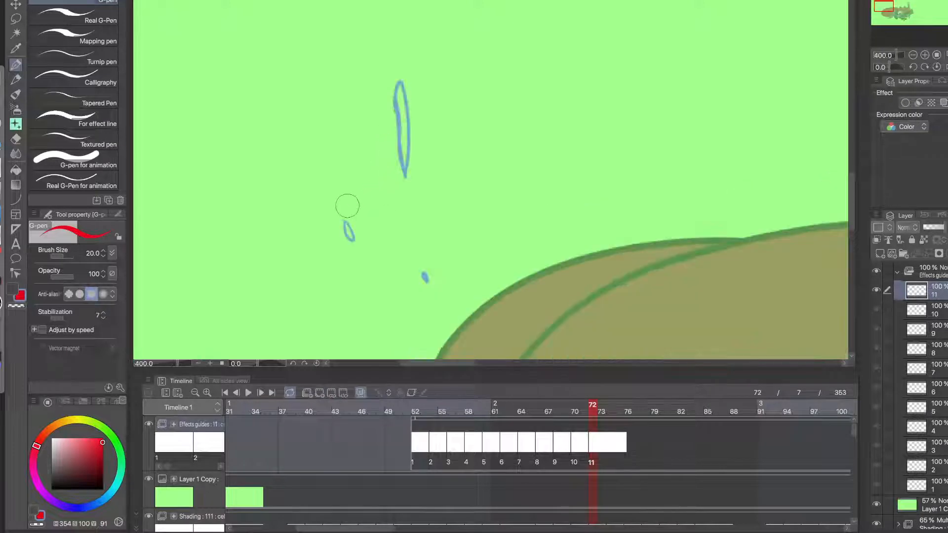
drag(340, 201, 342, 213)
mouse_move(394, 56)
mouse_down()
mouse_move(393, 66)
mouse_move(401, 52)
mouse_move(394, 60)
mouse_up()
drag(405, 150, 405, 171)
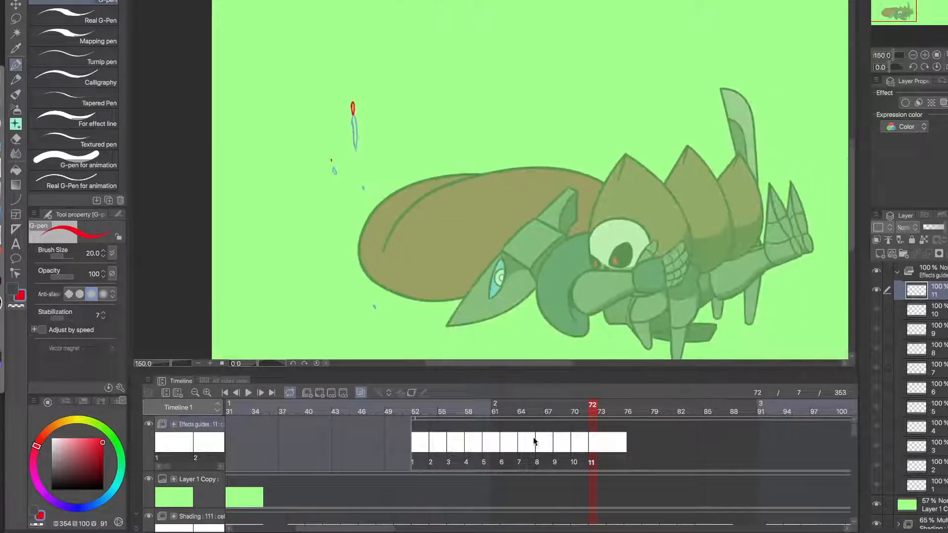
- Add a new blank effects guide cel at frame 74
click(612, 452)
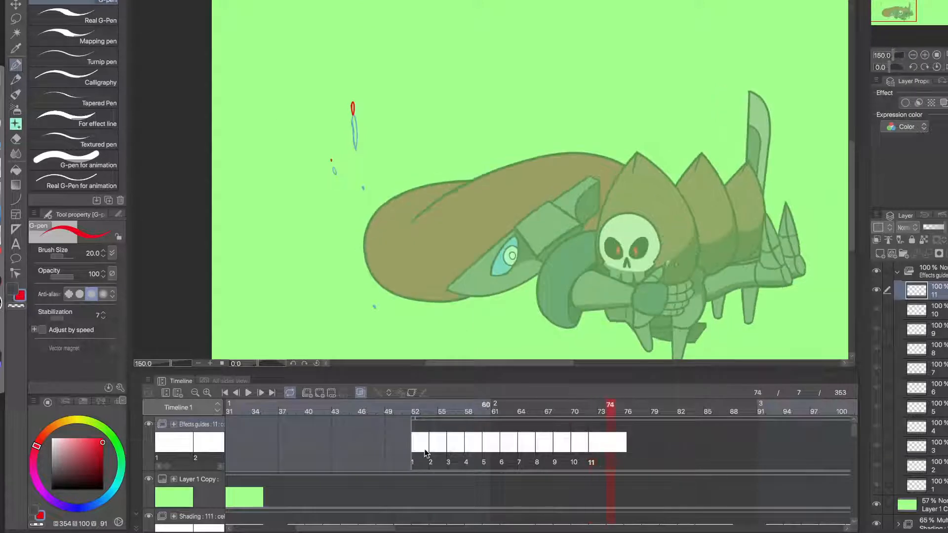
click(319, 393)
drag(418, 275, 339, 228)
scroll(339, 237, down, 1)
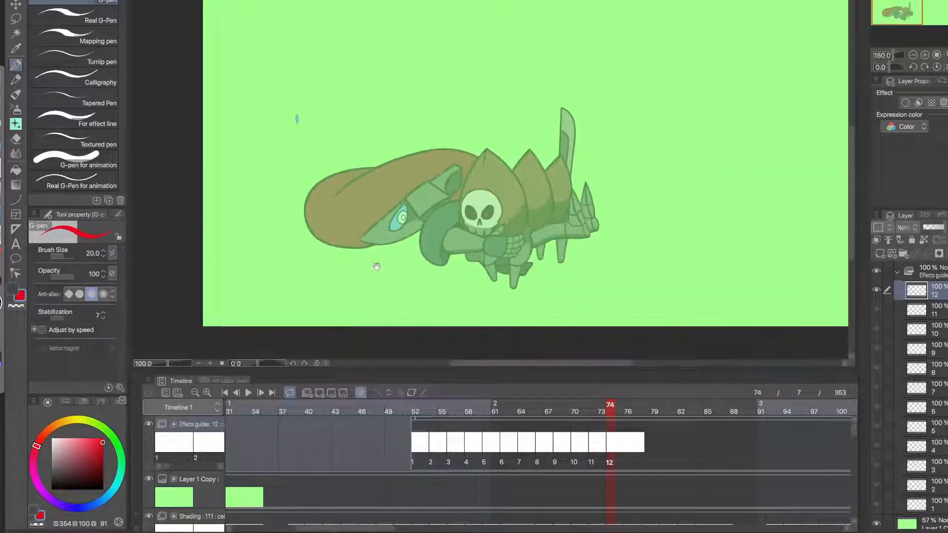
- Play back the animation from frame 37 to review the timing and motion of the splash guides
click(281, 408)
click(248, 393)
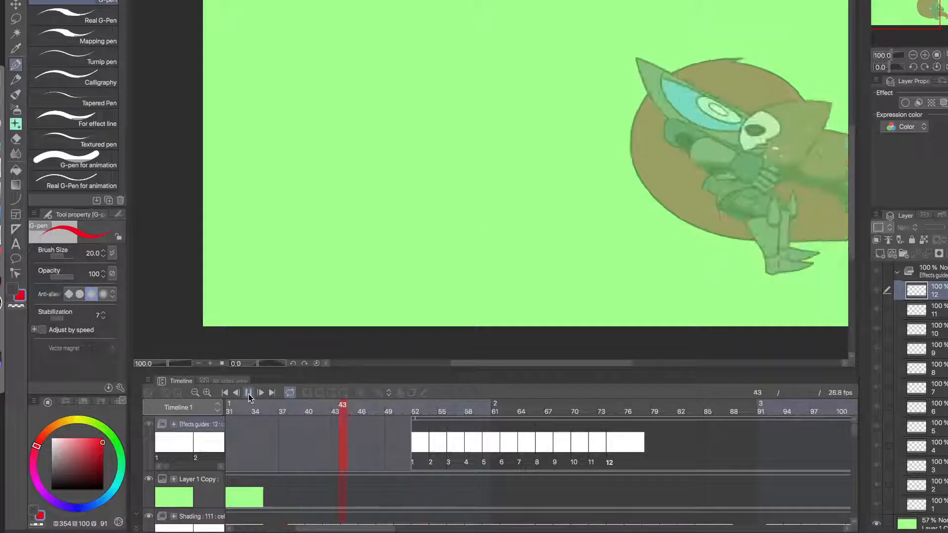
click(249, 393)
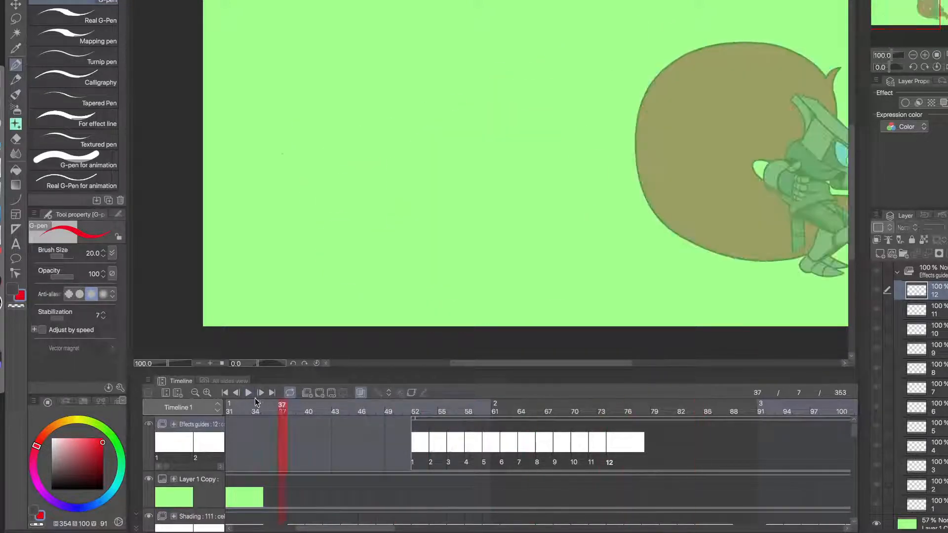
click(248, 392)
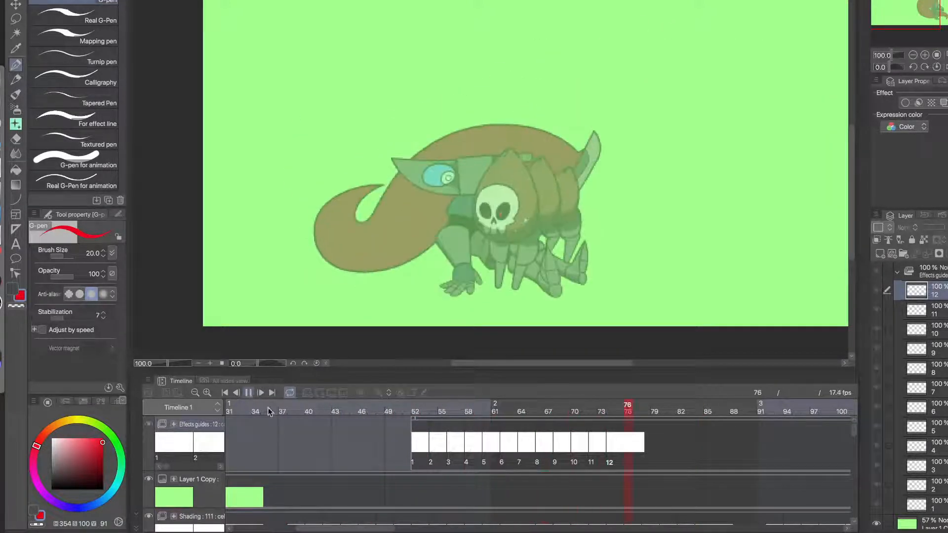
click(282, 410)
click(248, 392)
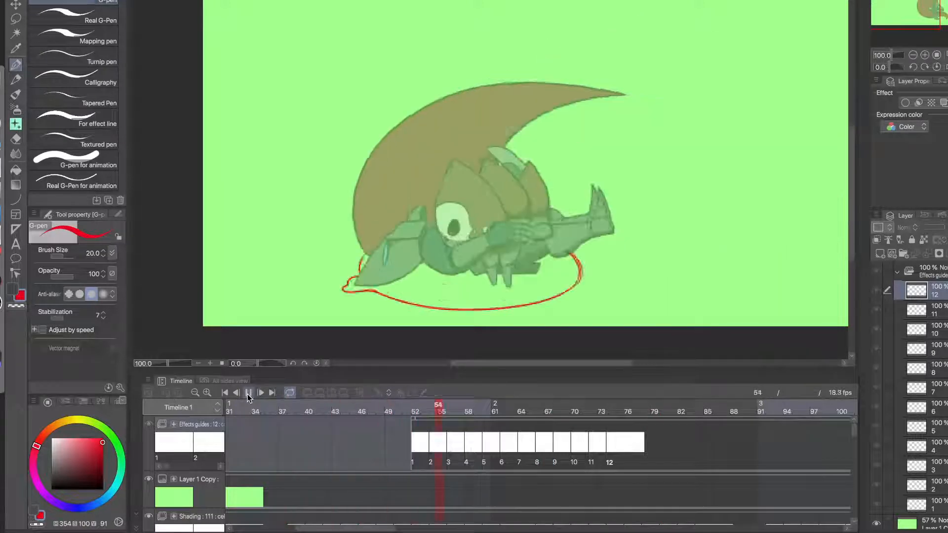
click(249, 393)
- Return to the effects guide cel at frame 56 and draw a red line joining the large lower splash lobe to the neighbouring blob
click(489, 443)
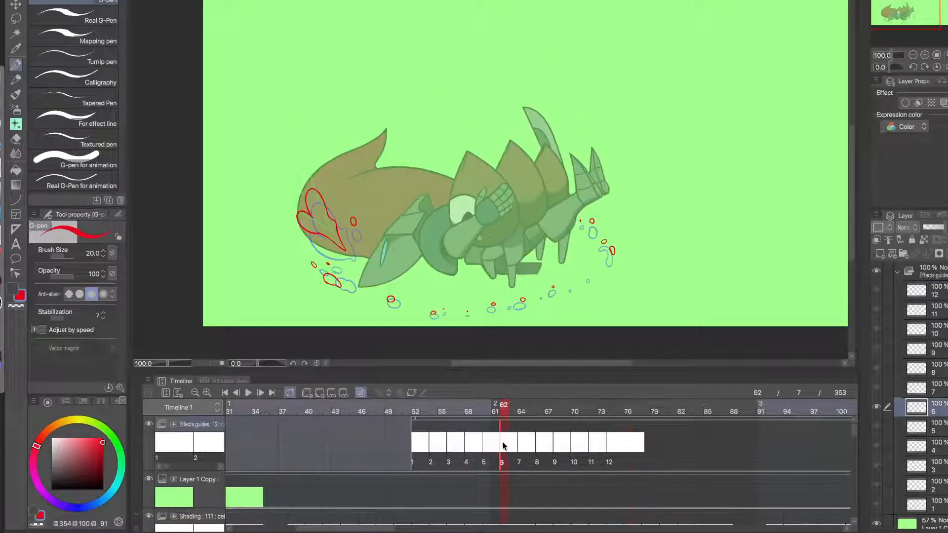
drag(489, 406, 454, 411)
scroll(426, 281, up, 3)
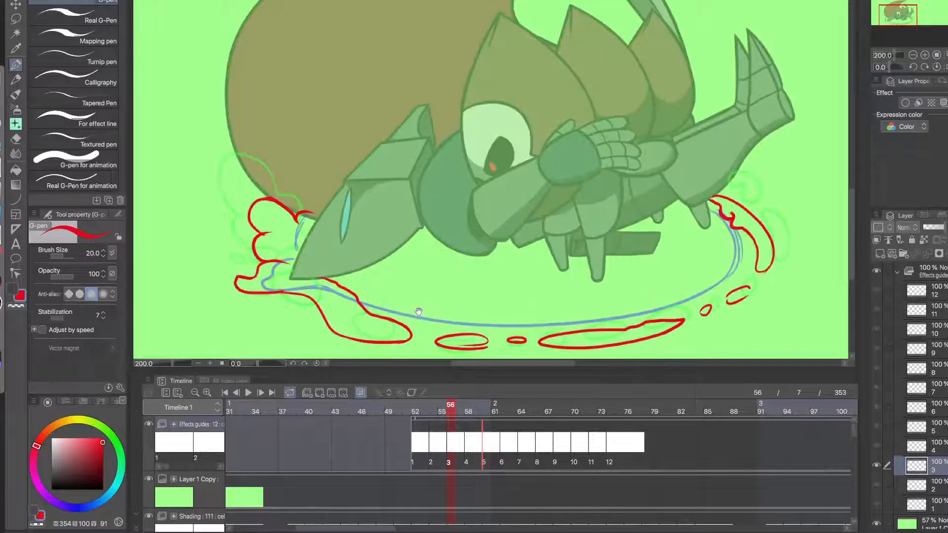
drag(419, 319, 419, 266)
drag(483, 284, 367, 257)
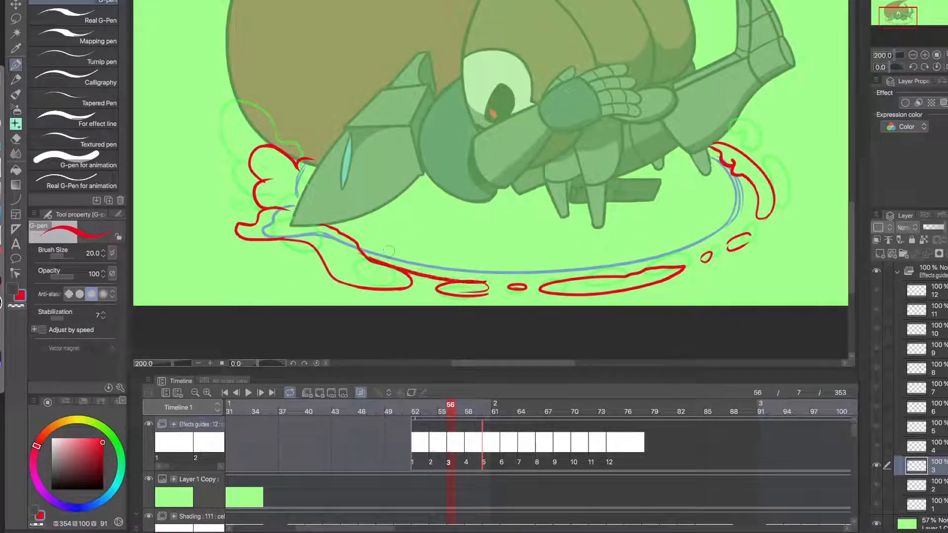
- Redraw the lower splash's inner and outer edges as continuous red curves around the small blobs, and erase the large lobe's old outer outline
key(ctrl+z)
mouse_move(496, 278)
mouse_down()
mouse_move(339, 241)
mouse_move(434, 275)
mouse_up()
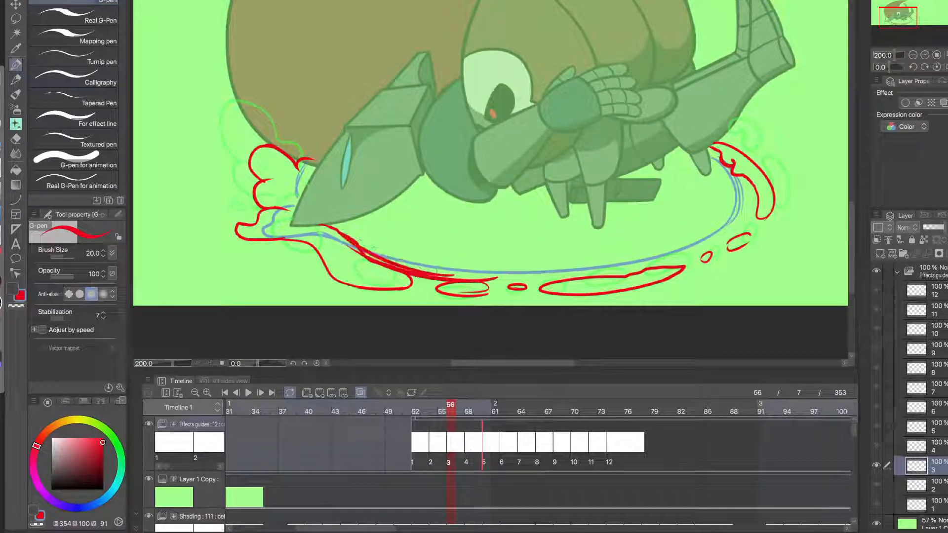
drag(536, 296, 347, 273)
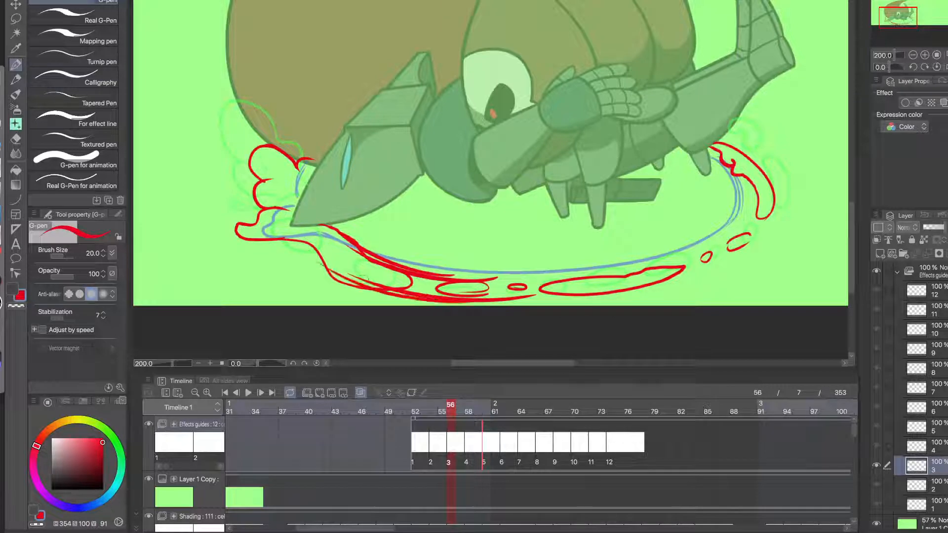
mouse_move(424, 302)
mouse_down()
mouse_move(323, 258)
mouse_move(391, 297)
mouse_up()
key(c)
drag(327, 269, 363, 290)
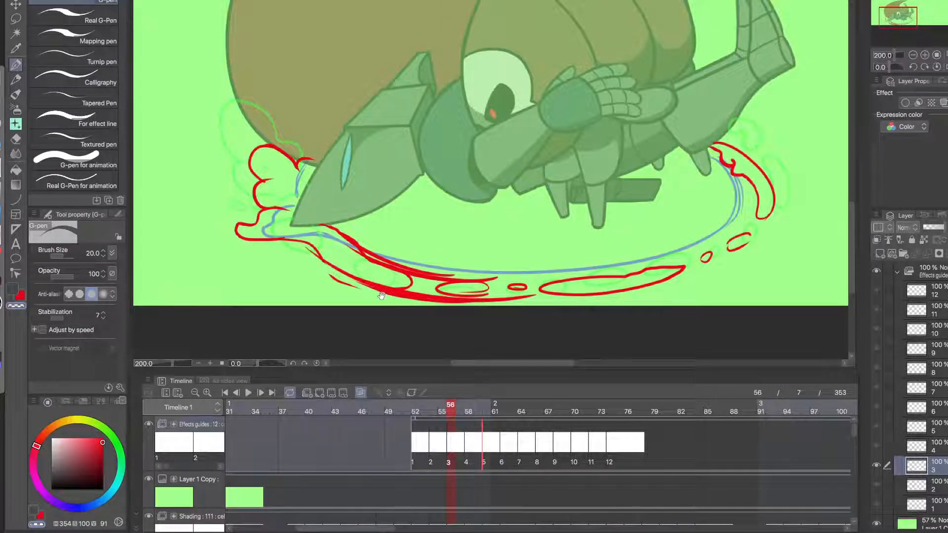
- Extend the canvas at its bottom edge to a height of 1754 px, keeping the width at 3098 px
click(395, 305)
click(402, 307)
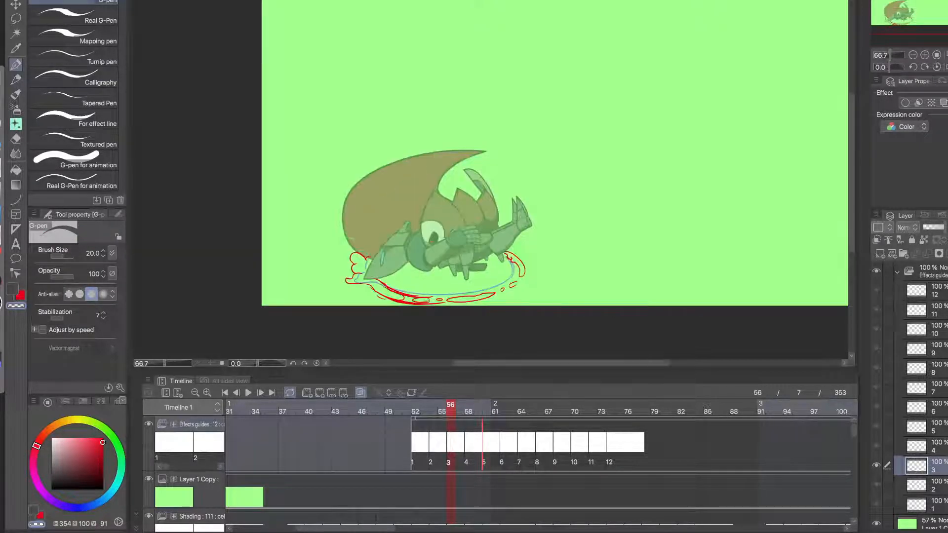
click(130, 1)
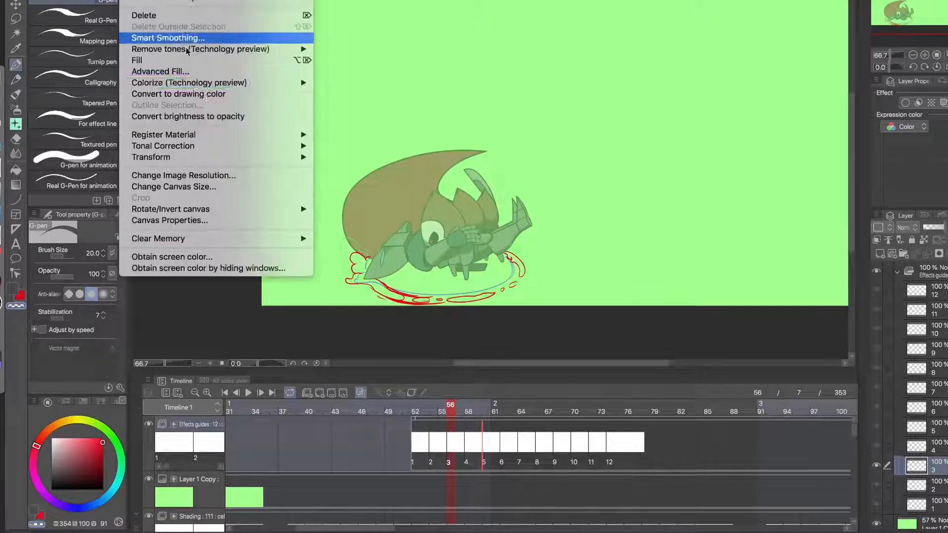
click(233, 192)
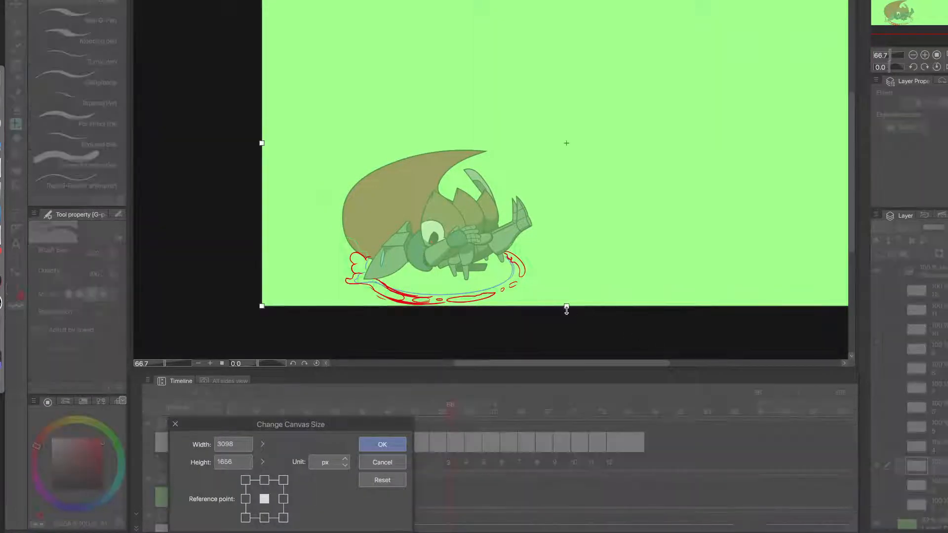
scroll(567, 311, up, 1)
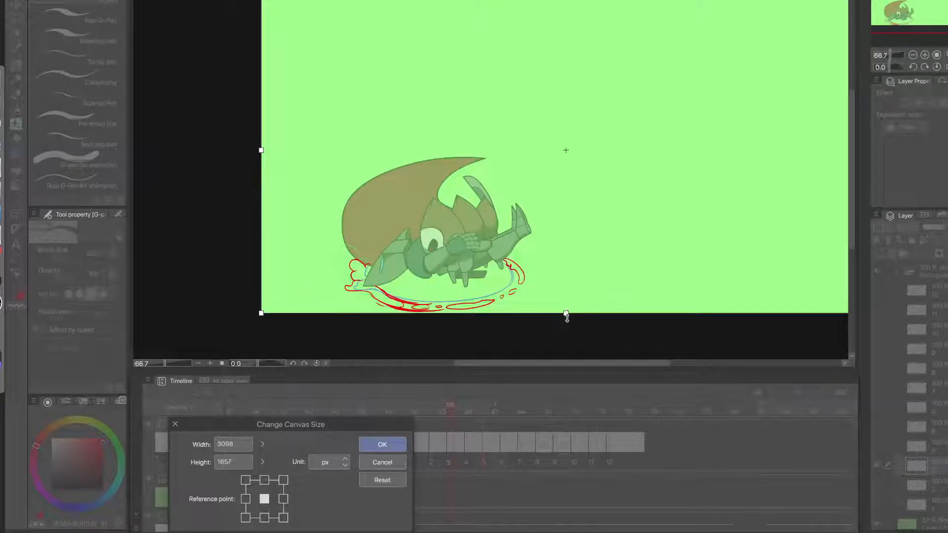
drag(567, 316, 565, 335)
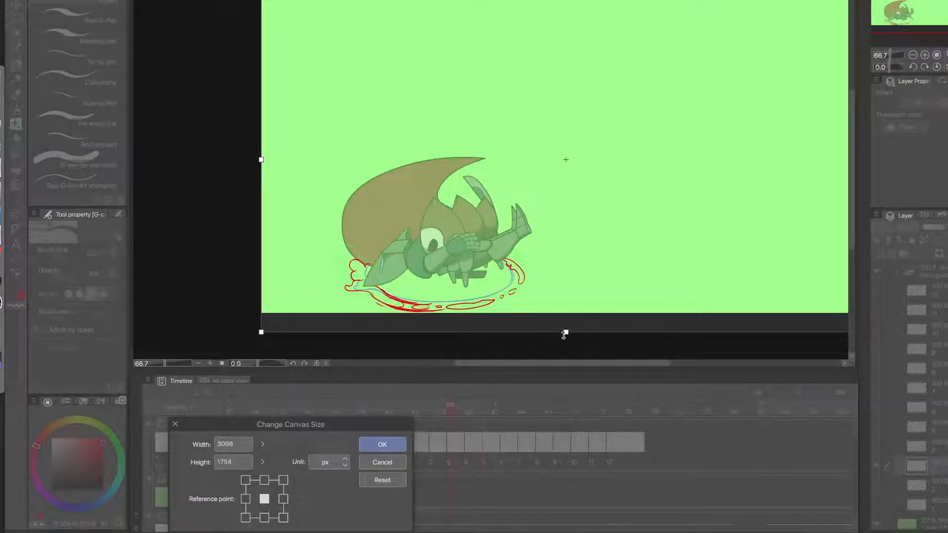
click(388, 447)
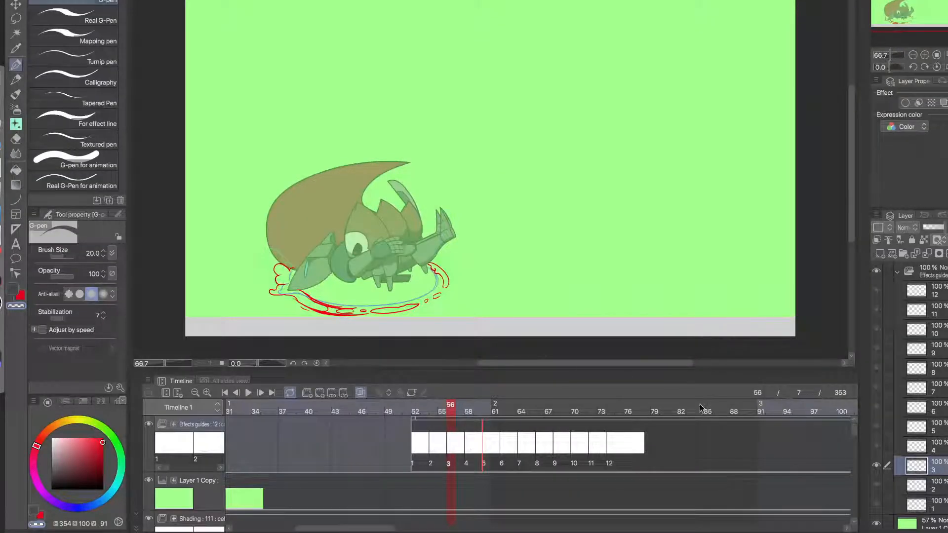
- Enlarge the semi-transparent green Layer 1 Copy so it covers the newly added strip below the character
click(941, 526)
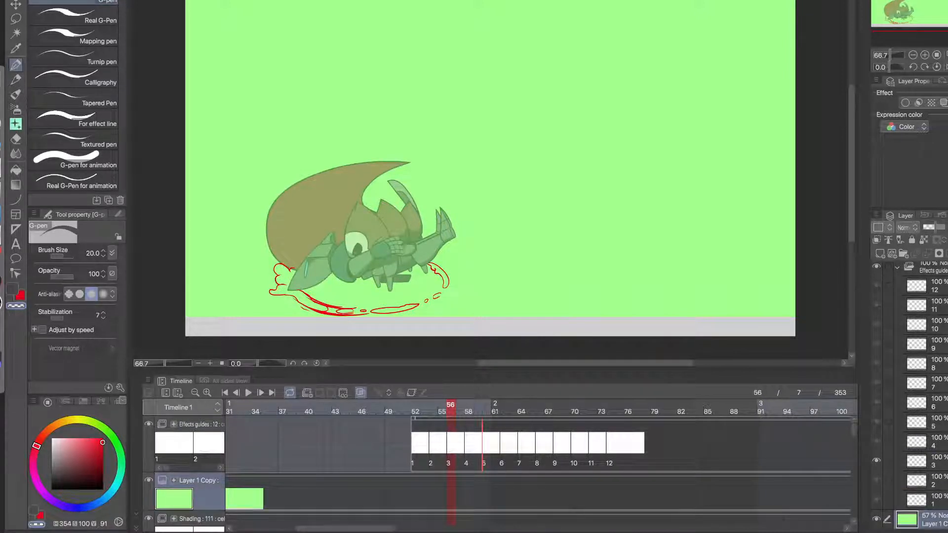
key(ctrl+t)
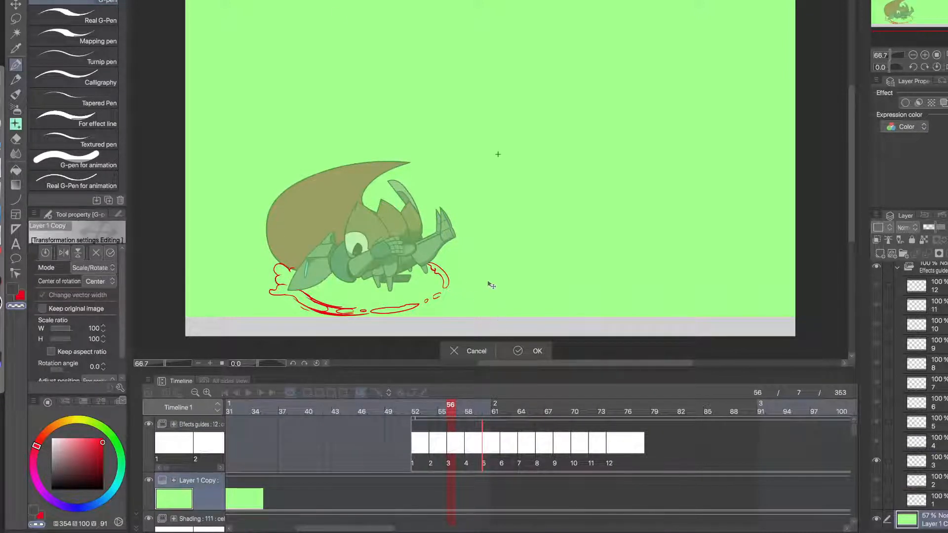
scroll(488, 272, down, 1)
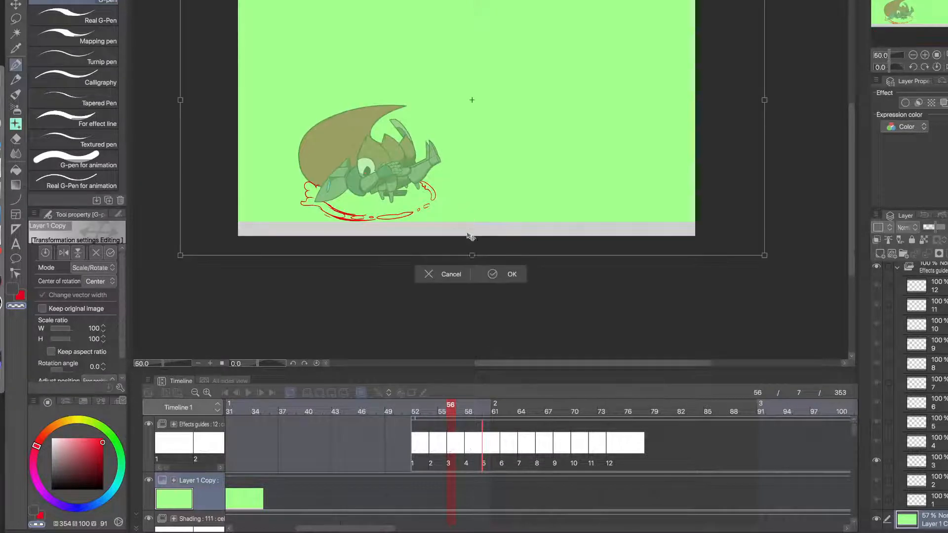
drag(472, 257, 492, 298)
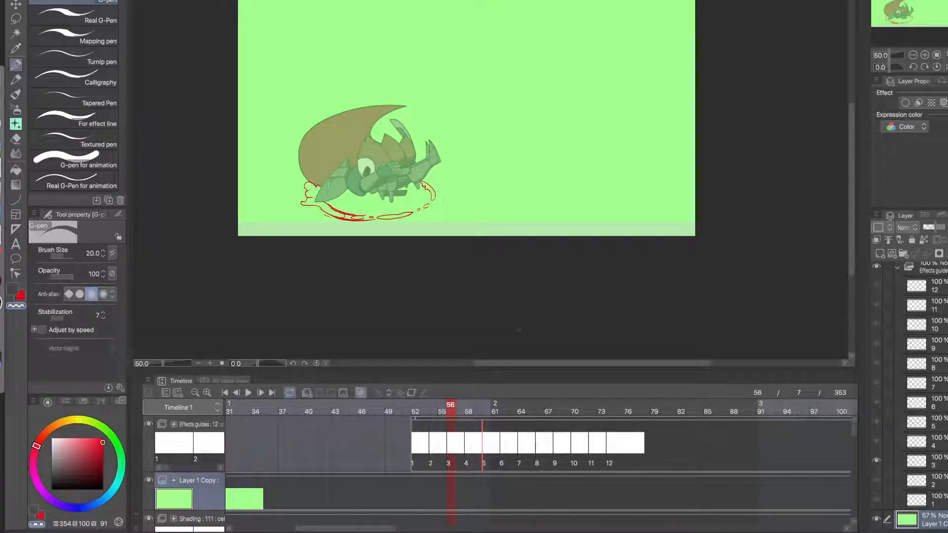
- Scale the green background Layer 1 to 113 percent so it fills the extended bottom of the canvas
scroll(913, 395, down, 5)
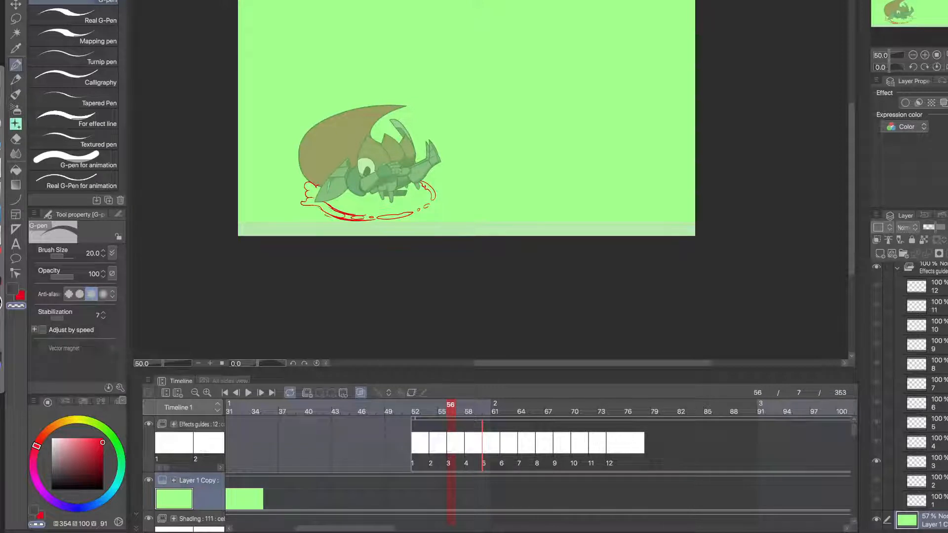
click(941, 527)
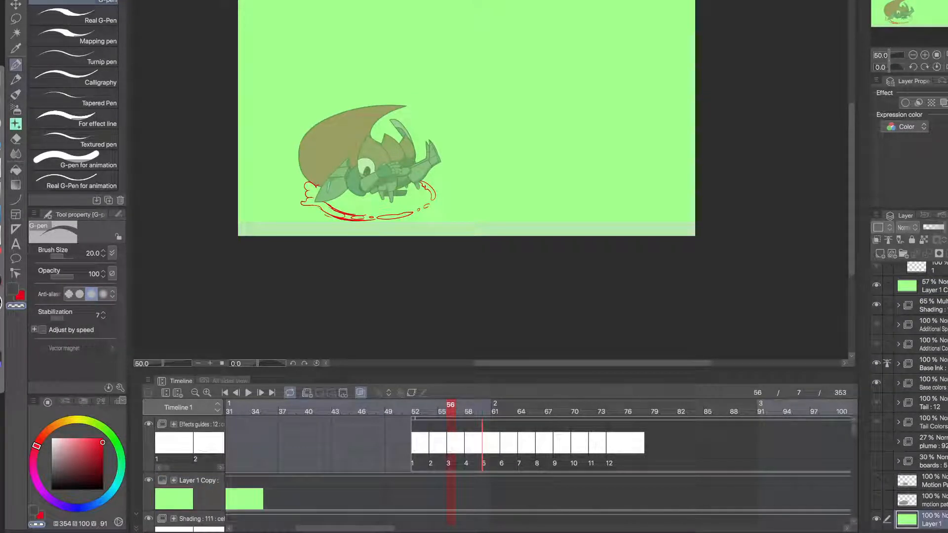
key(ctrl+t)
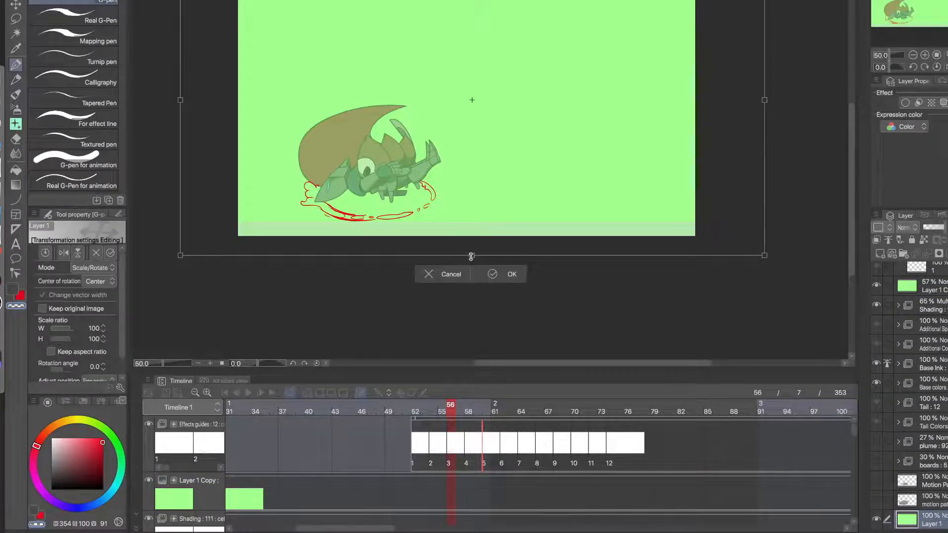
drag(471, 256, 473, 295)
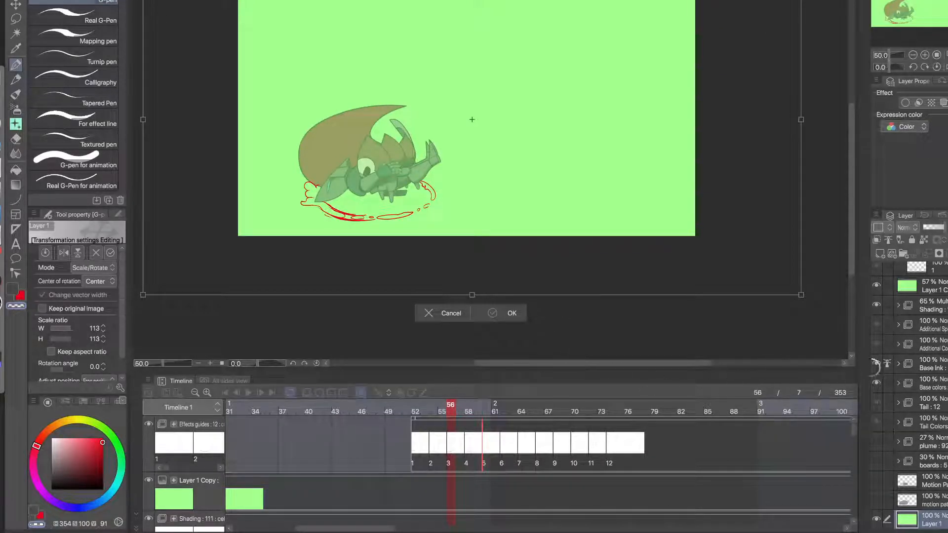
key(Return)
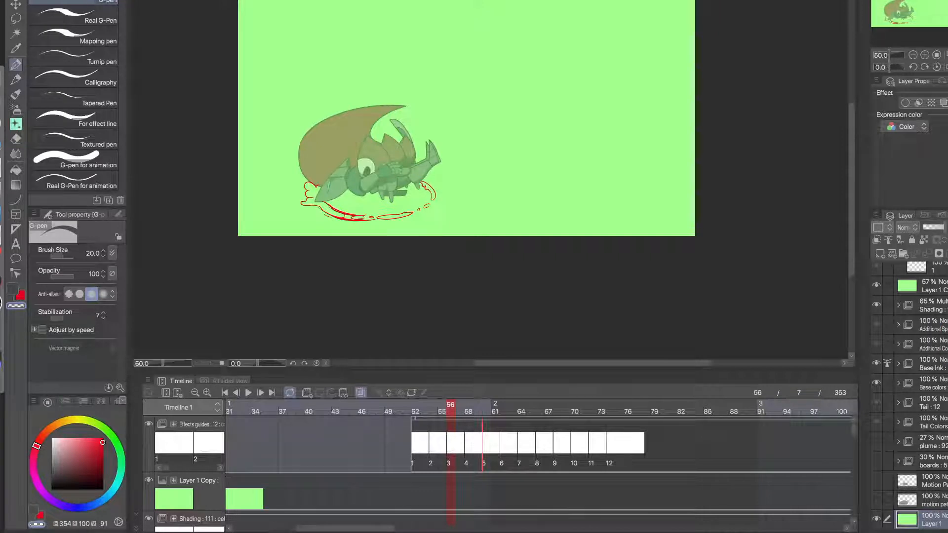
- Return to effects guide cel 3 at frame 56 and extend the red inner splash edge under the blue ring, above the long blob
scroll(909, 395, up, 5)
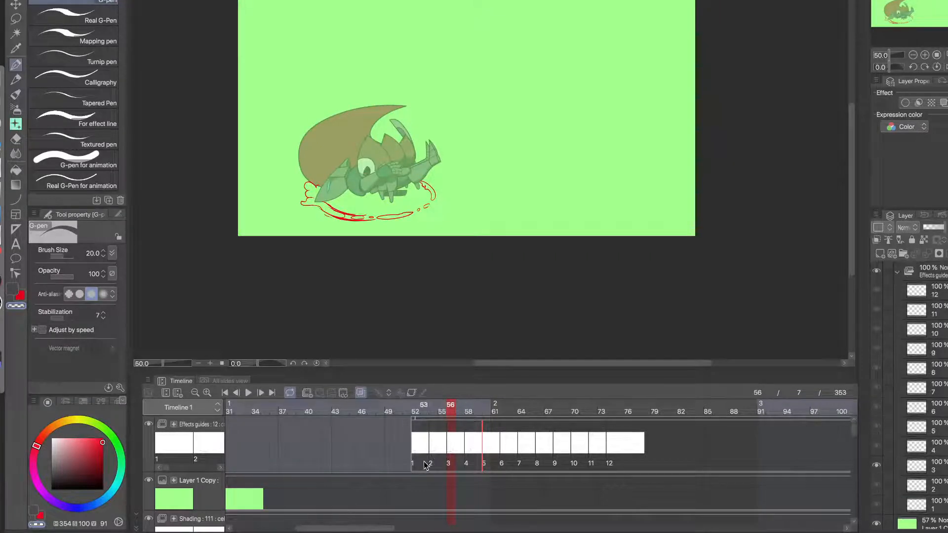
click(452, 443)
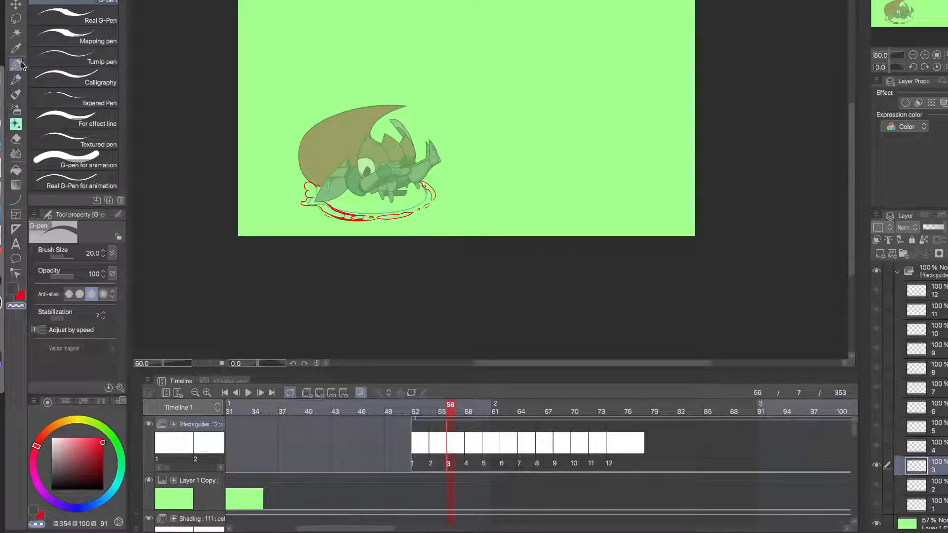
click(22, 296)
scroll(367, 208, up, 5)
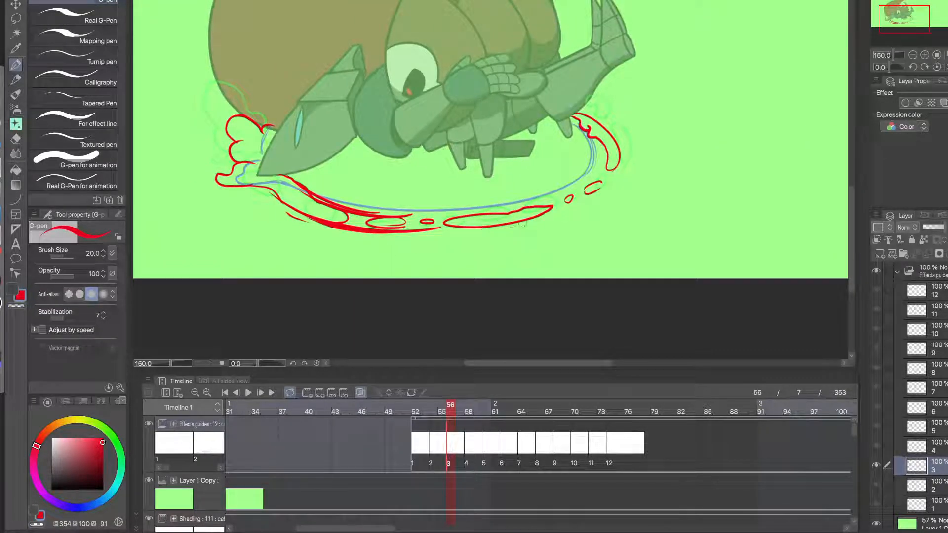
drag(360, 231, 523, 222)
key(super+z)
drag(426, 205, 434, 215)
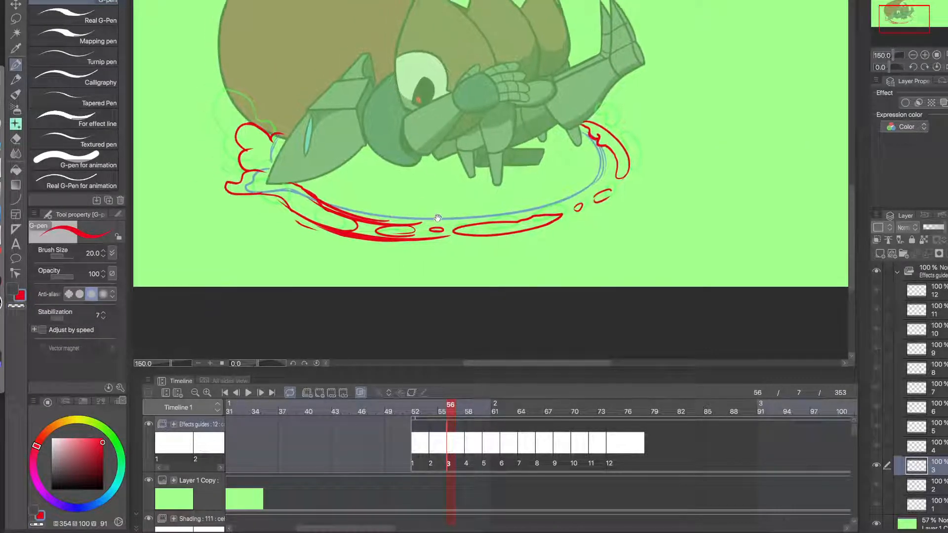
drag(514, 220, 349, 211)
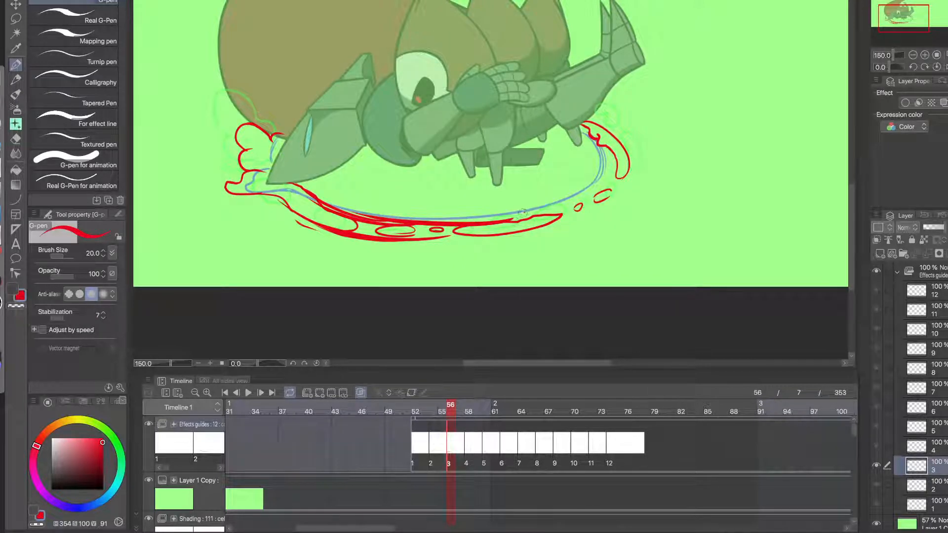
- Continue the red inner edge along the blue ring and up around its right end to meet the right-hand splash
drag(523, 213, 387, 228)
key(super+z)
drag(525, 212, 392, 220)
key(super+z)
drag(526, 213, 439, 222)
scroll(585, 203, up, 1)
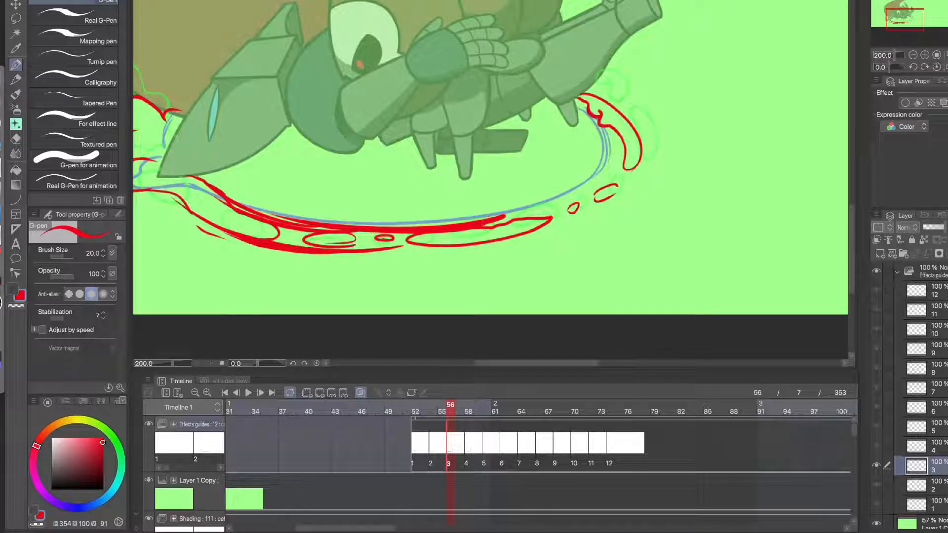
mouse_move(609, 128)
mouse_down()
mouse_move(548, 216)
mouse_move(497, 225)
mouse_up()
key(super+z)
drag(615, 128, 507, 219)
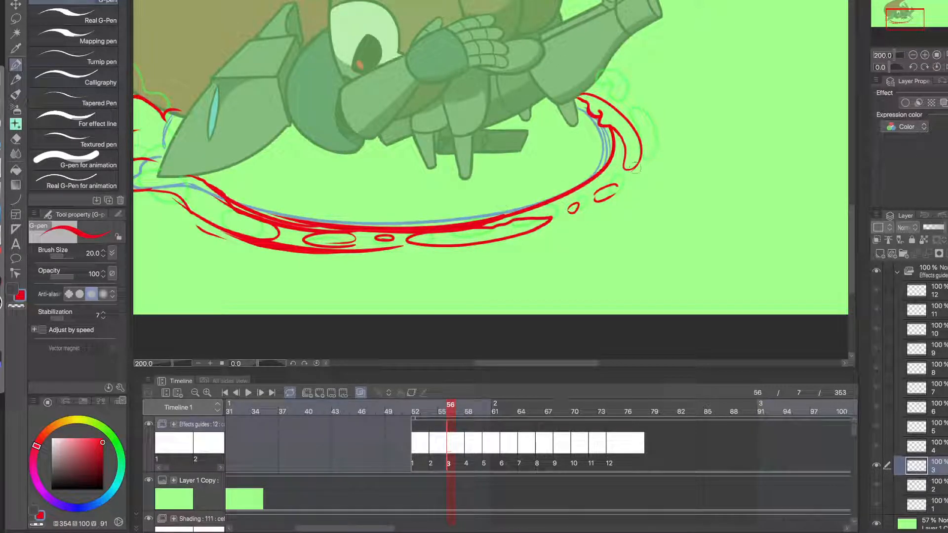
- Draw the red outer edge from the right-hand splash around beneath the droplets and blobs to the lower-left lobe
drag(638, 145, 504, 245)
mouse_move(634, 172)
mouse_down()
mouse_move(526, 235)
mouse_move(426, 249)
mouse_up()
drag(573, 221, 506, 245)
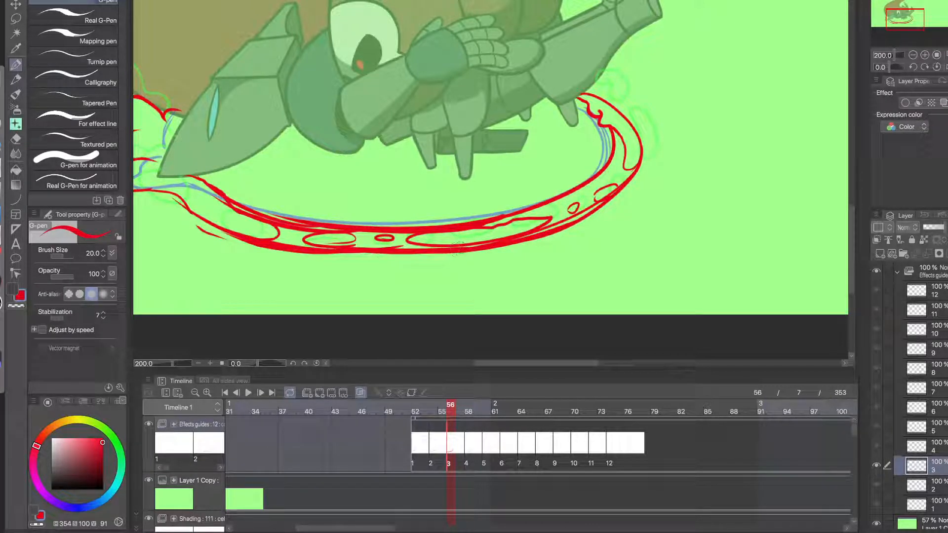
mouse_move(447, 254)
mouse_down()
mouse_move(281, 257)
mouse_move(405, 261)
mouse_move(259, 249)
mouse_move(391, 254)
mouse_move(430, 243)
mouse_move(244, 236)
mouse_up()
- Erase the lobe end and the small red blobs enclosed between the inner and outer edges in the lower-left part of the ring
key(ctrl+z)
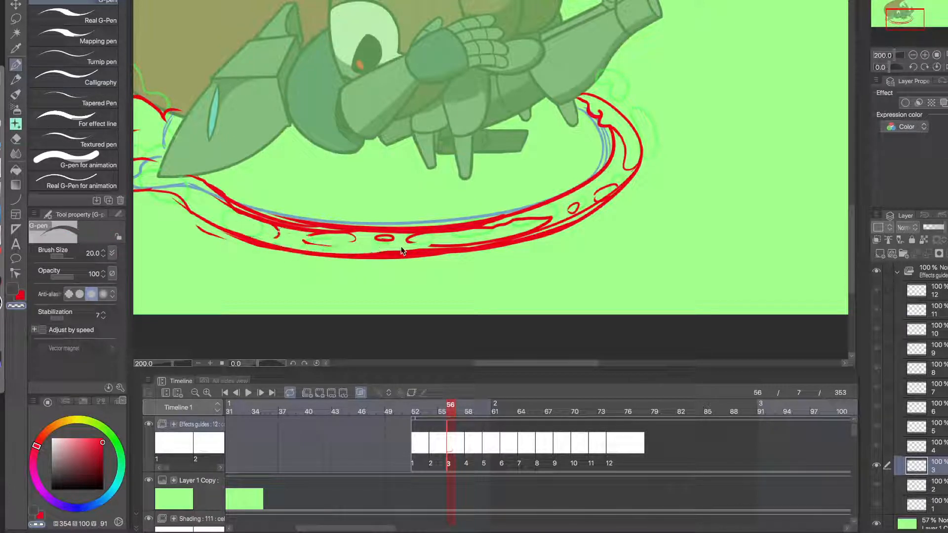
key(ctrl+z)
drag(438, 248, 265, 242)
drag(344, 248, 233, 232)
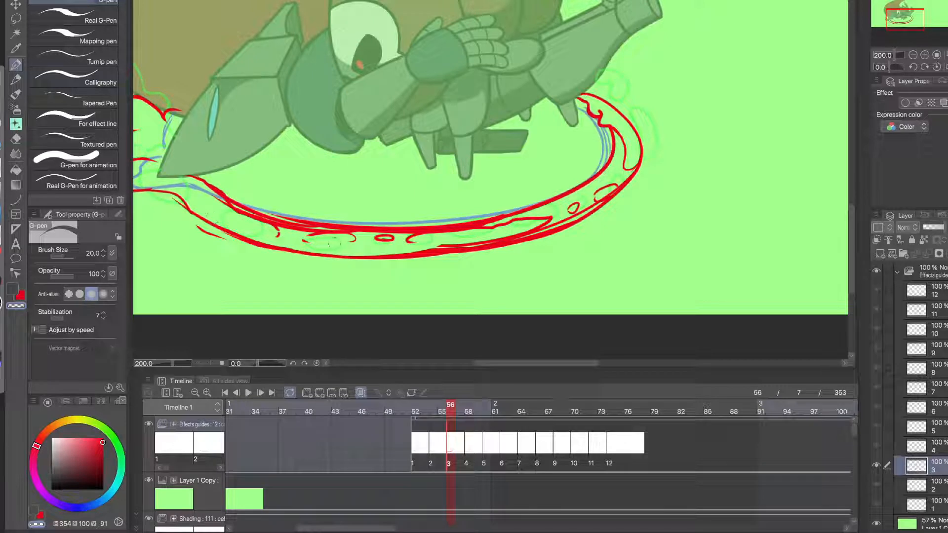
drag(347, 240, 272, 231)
mouse_move(382, 241)
mouse_down()
mouse_move(221, 215)
mouse_move(275, 224)
mouse_move(237, 222)
mouse_up()
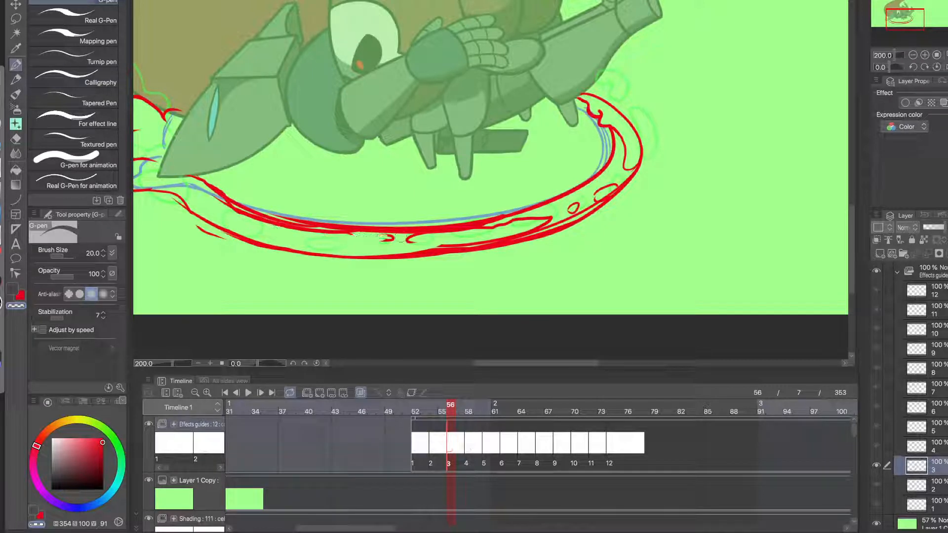
mouse_move(435, 237)
mouse_down()
mouse_move(289, 232)
mouse_move(437, 237)
mouse_move(235, 212)
mouse_move(296, 231)
mouse_move(218, 200)
mouse_up()
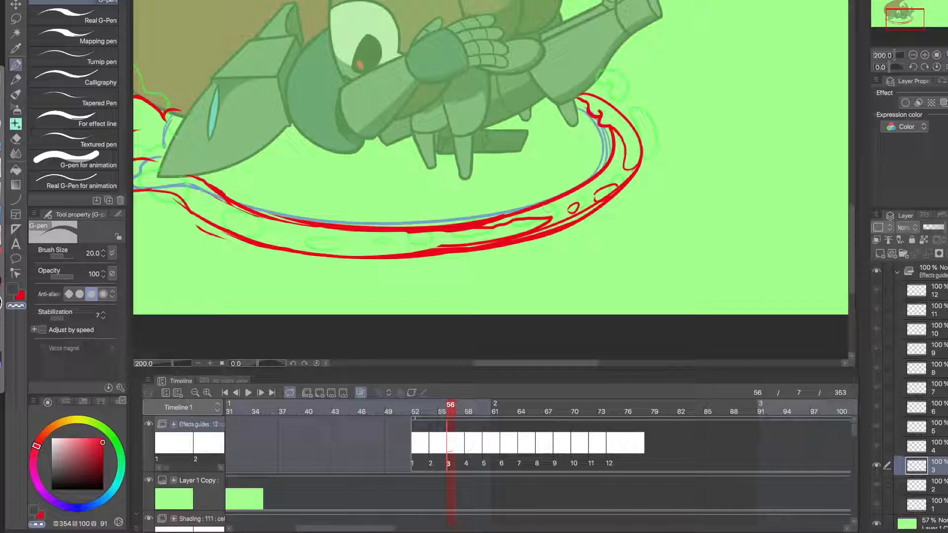
- Erase the long blob, the droplets and the right splash's inner outline from between the two red ring edges
drag(543, 217, 448, 231)
drag(580, 204, 409, 234)
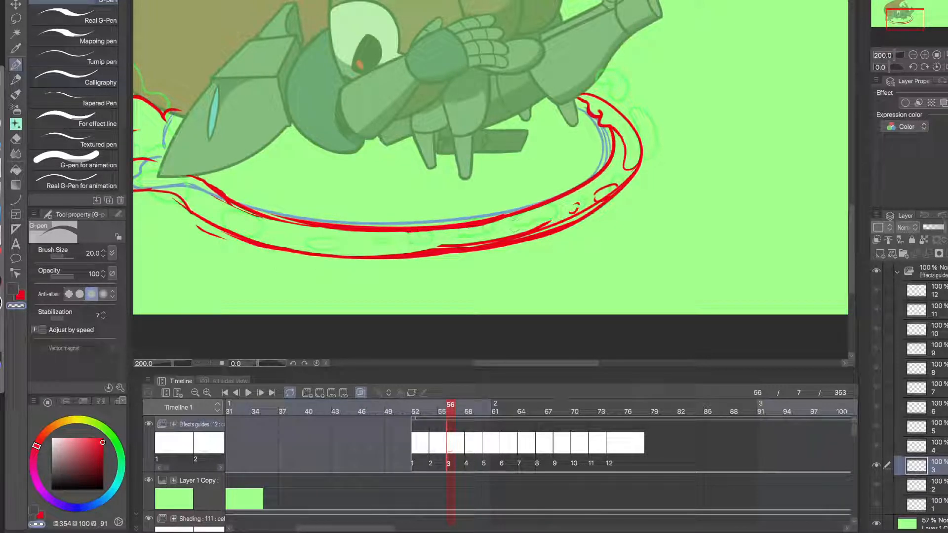
drag(559, 220, 398, 250)
drag(466, 245, 386, 251)
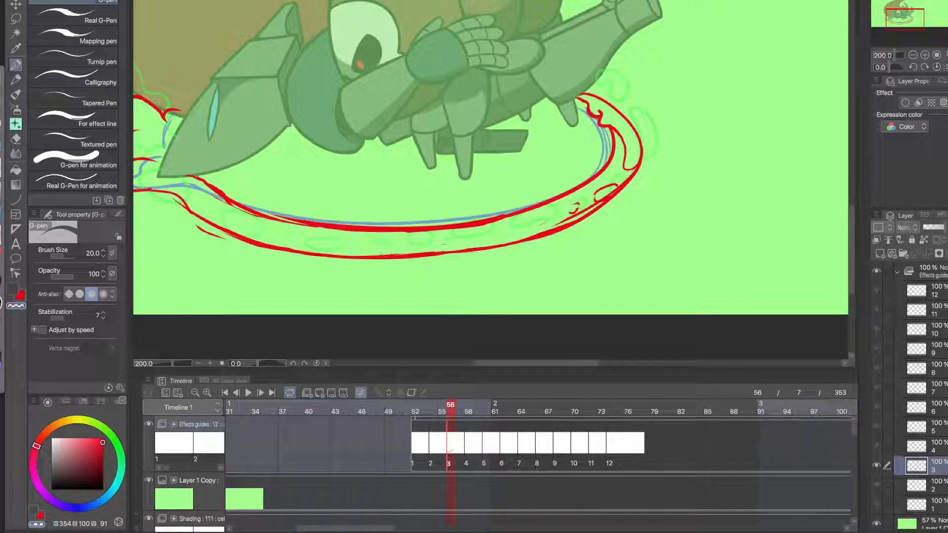
drag(612, 186, 554, 227)
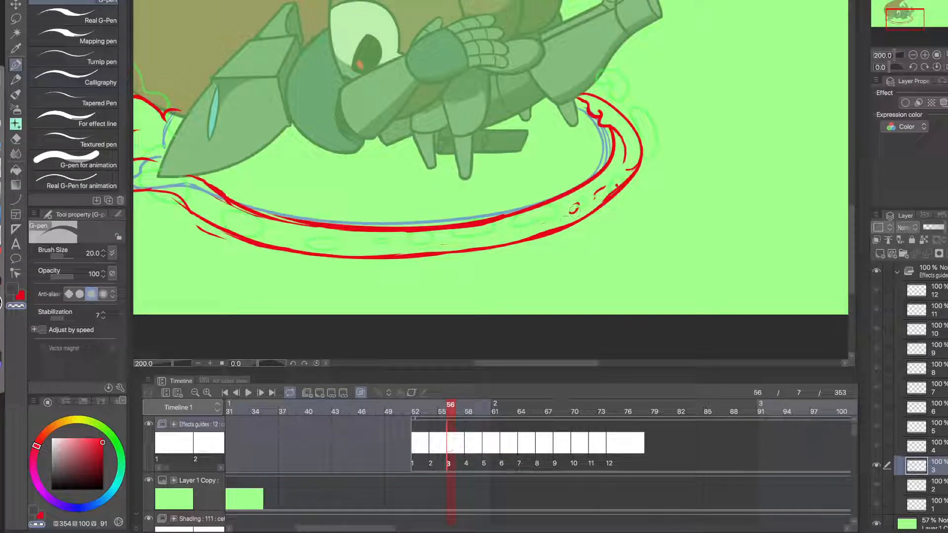
drag(620, 187, 547, 232)
mouse_move(619, 163)
mouse_down()
mouse_move(608, 107)
mouse_move(629, 144)
mouse_move(611, 117)
mouse_move(624, 134)
mouse_move(624, 166)
mouse_move(611, 120)
mouse_move(611, 157)
mouse_up()
- Restore the red outer edge at the ring's lower right and erase the stray line outside its lower-left edge
key(c)
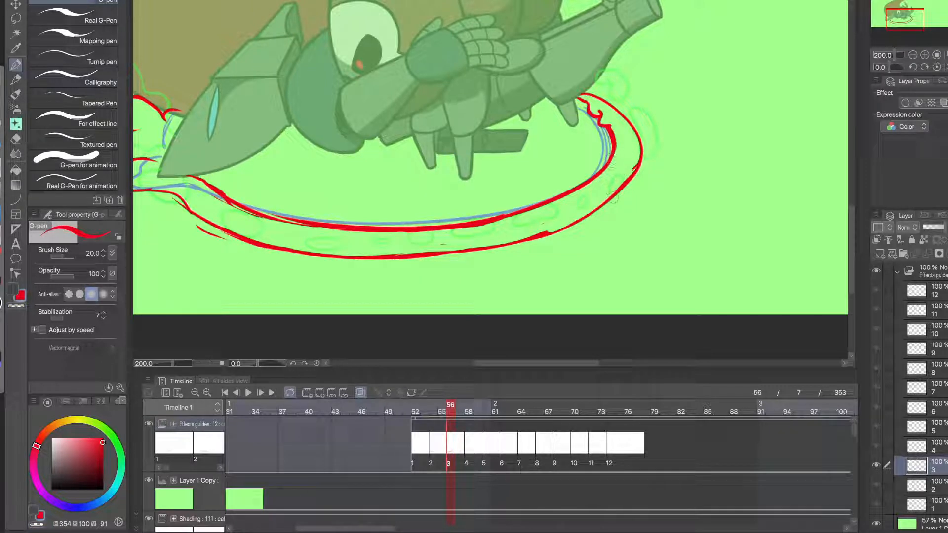
drag(613, 198, 547, 232)
drag(330, 273, 476, 271)
key(c)
drag(345, 224, 385, 248)
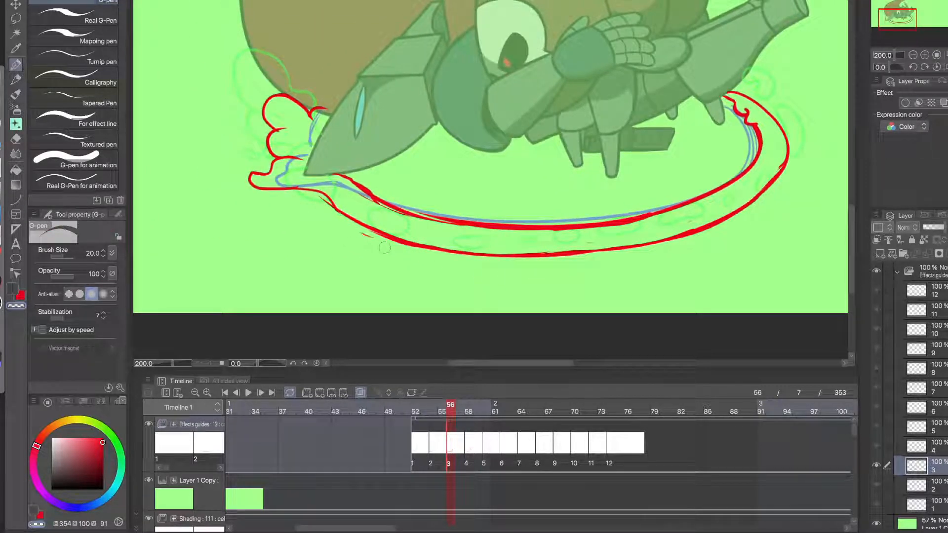
- Erase the bumpy stretch of the ring's outer edge beside the lower-left lobe and redraw it as a smooth red line
key(c)
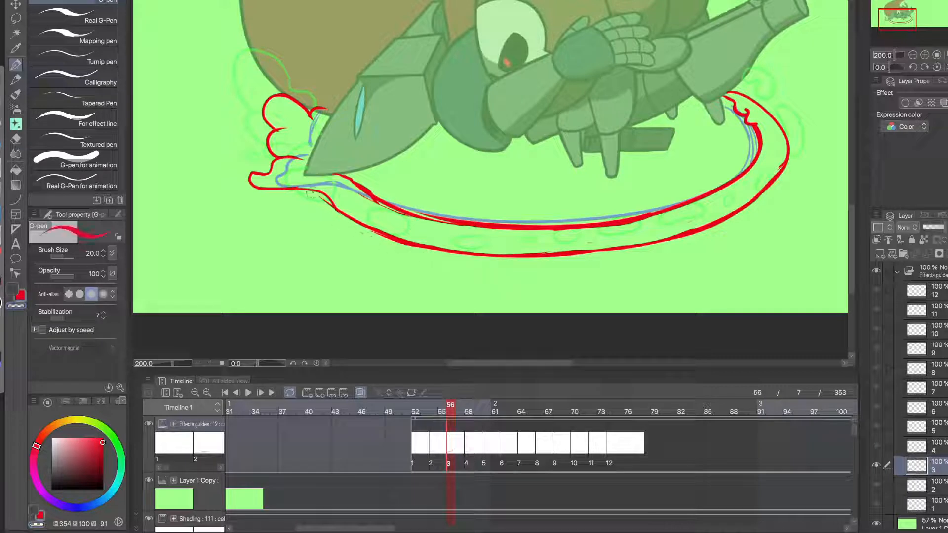
drag(311, 190, 383, 231)
key(c)
drag(336, 203, 317, 191)
key(c)
- Clean the doubled strokes off the left end of the ring's inner edge and retouch the line in red
mouse_move(376, 222)
mouse_down()
mouse_move(306, 178)
mouse_move(357, 196)
mouse_move(337, 173)
mouse_move(396, 198)
mouse_move(374, 188)
mouse_move(389, 202)
mouse_up()
key(c)
key(c)
key(c)
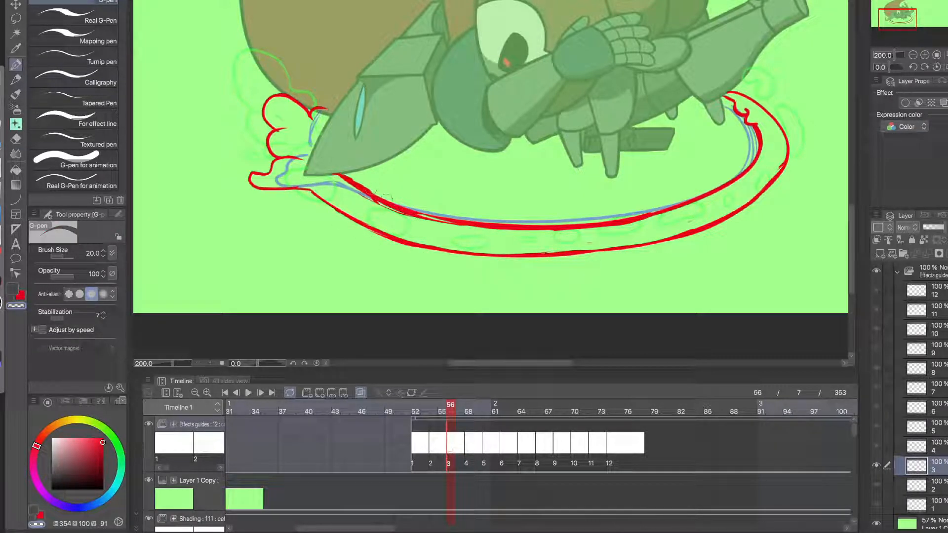
key(c)
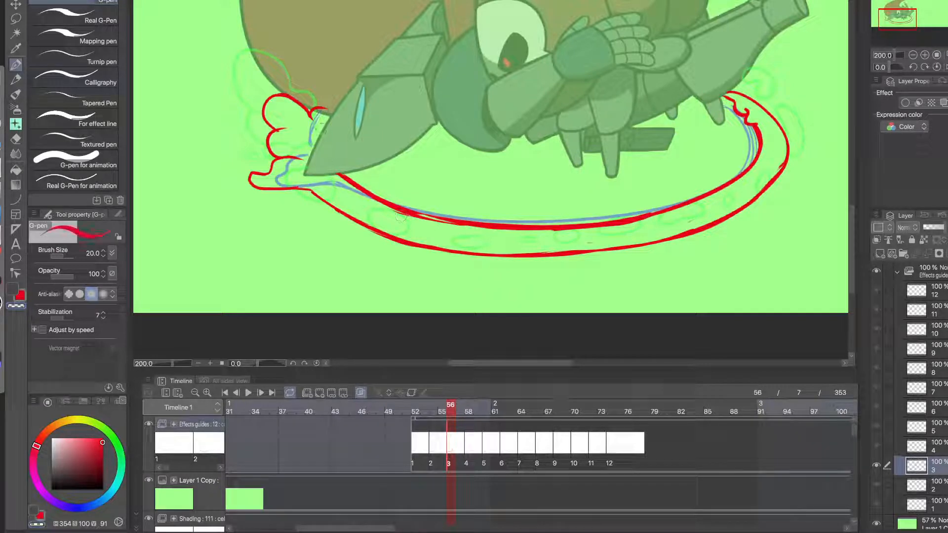
scroll(351, 240, down, 2)
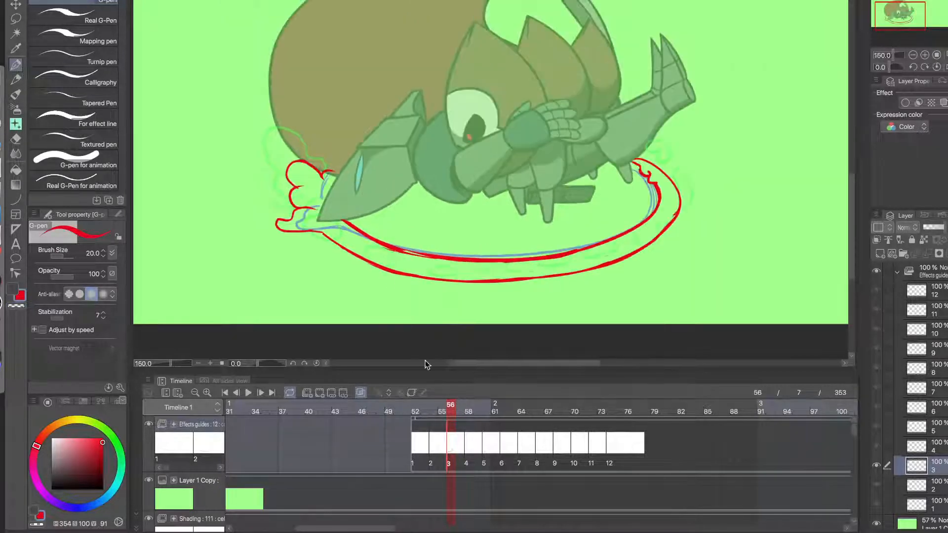
- On frame 54, draw the right part of the red inner edge from beneath the raised foot along the blue guide
mouse_move(449, 412)
mouse_down()
mouse_move(424, 412)
mouse_move(433, 412)
mouse_up()
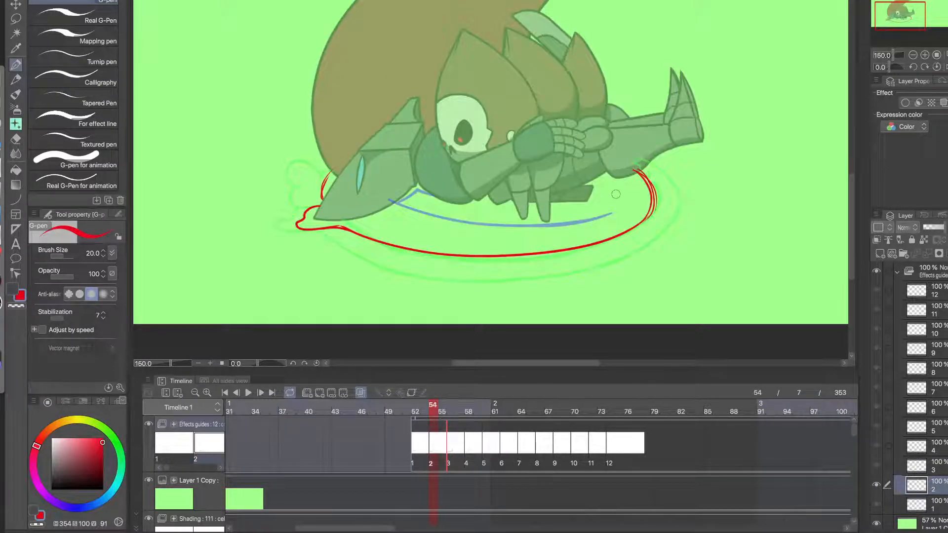
drag(623, 175, 503, 231)
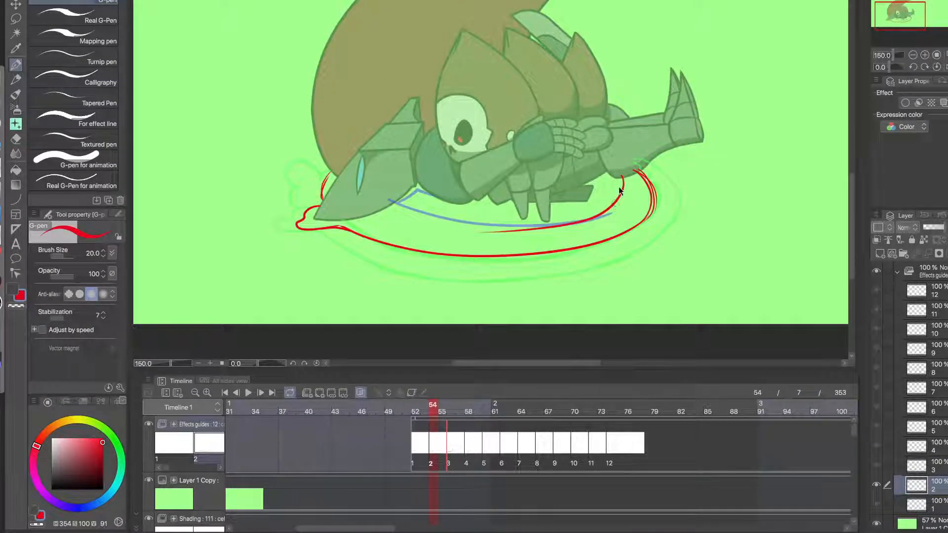
key(ctrl+z)
mouse_move(623, 172)
mouse_down()
mouse_move(584, 228)
mouse_move(514, 235)
mouse_up()
key(ctrl+z)
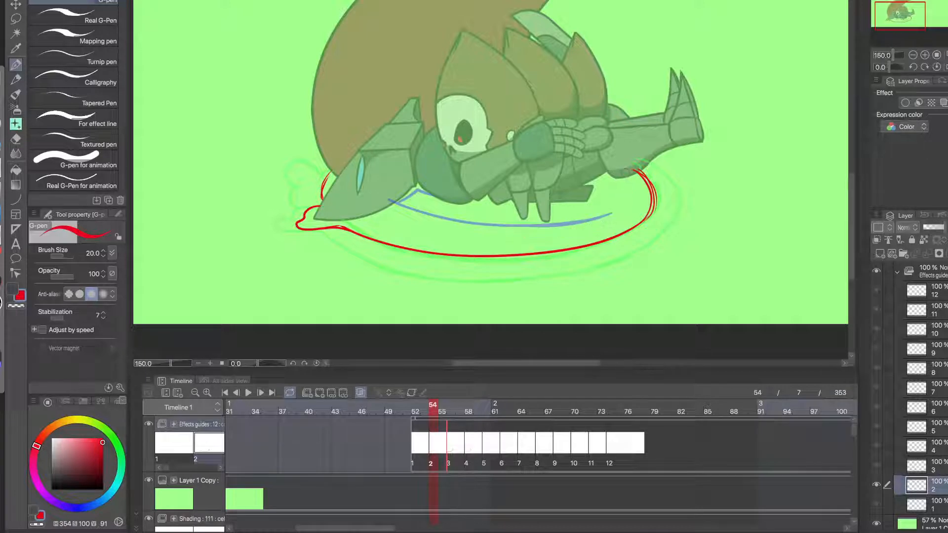
drag(593, 220, 626, 186)
key(ctrl+z)
mouse_move(594, 220)
mouse_down()
mouse_move(625, 194)
mouse_move(621, 175)
mouse_move(619, 202)
mouse_move(606, 202)
mouse_move(617, 201)
mouse_move(603, 216)
mouse_move(630, 180)
mouse_move(623, 204)
mouse_move(542, 227)
mouse_up()
mouse_move(623, 205)
mouse_down()
mouse_move(587, 223)
mouse_move(483, 225)
mouse_up()
mouse_move(548, 228)
mouse_down()
mouse_move(487, 230)
mouse_move(414, 212)
mouse_up()
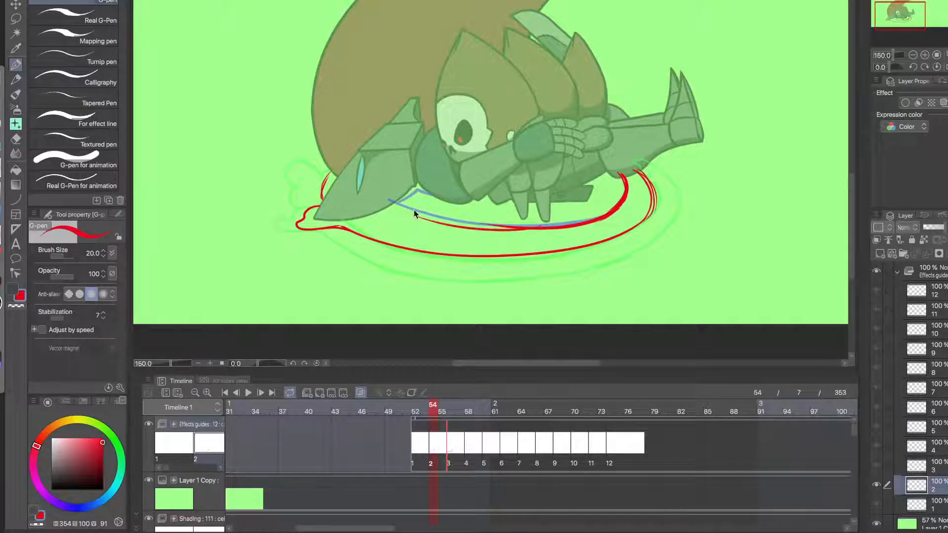
- Extend the red inner edge along the bottom and up to the pointed armour plate, just below the blue guide
key(ctrl+z)
drag(543, 228, 381, 206)
key(ctrl+z)
mouse_move(580, 224)
mouse_down()
mouse_move(470, 226)
mouse_move(392, 200)
mouse_up()
key(ctrl+z)
mouse_move(545, 228)
mouse_down()
mouse_move(452, 225)
mouse_move(389, 207)
mouse_move(487, 230)
mouse_move(602, 216)
mouse_move(427, 217)
mouse_up()
key(c)
key(ctrl+z)
drag(538, 225, 455, 225)
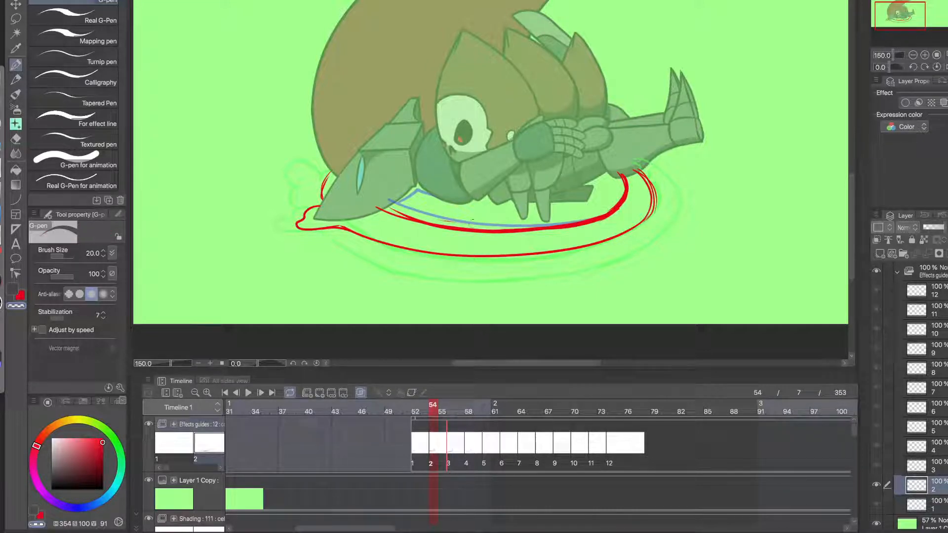
- Thicken the inner edge along its right bend, bottom and left end with overlapping red strokes
key(c)
mouse_move(516, 231)
mouse_down()
mouse_move(599, 221)
mouse_move(536, 232)
mouse_up()
key(ctrl+z)
key(c)
drag(635, 195, 554, 230)
key(ctrl+z)
drag(632, 195, 595, 222)
key(c)
drag(632, 192, 563, 224)
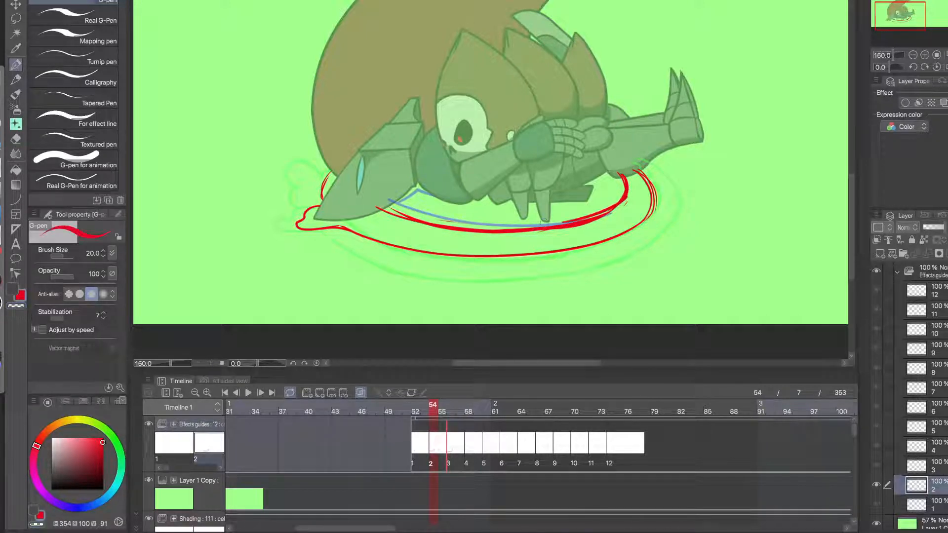
key(ctrl+z)
mouse_move(622, 198)
mouse_down()
mouse_move(551, 230)
mouse_move(448, 221)
mouse_up()
mouse_move(388, 213)
mouse_down()
mouse_move(380, 209)
mouse_move(482, 232)
mouse_up()
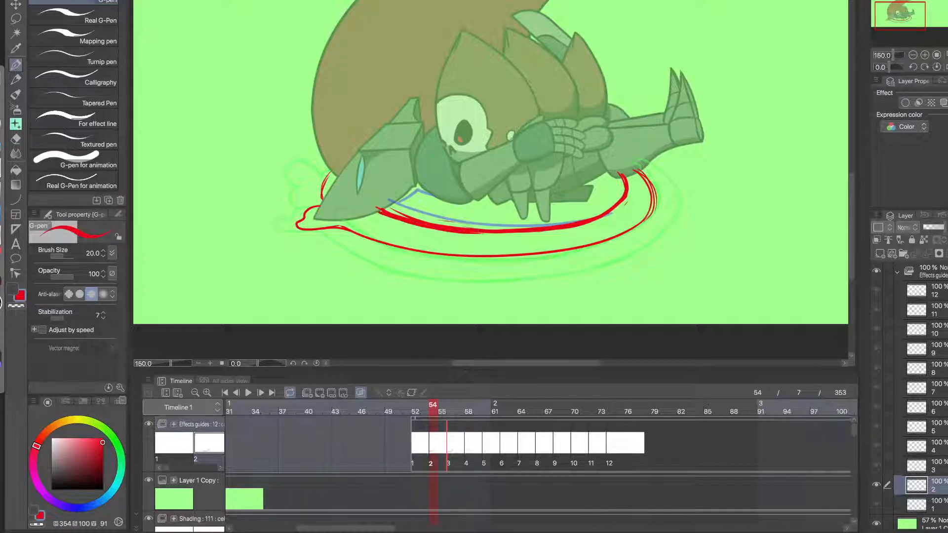
- On frame 52, redraw the right half of the red curve with a higher end near the leg, and erase the old lower stretch
click(416, 442)
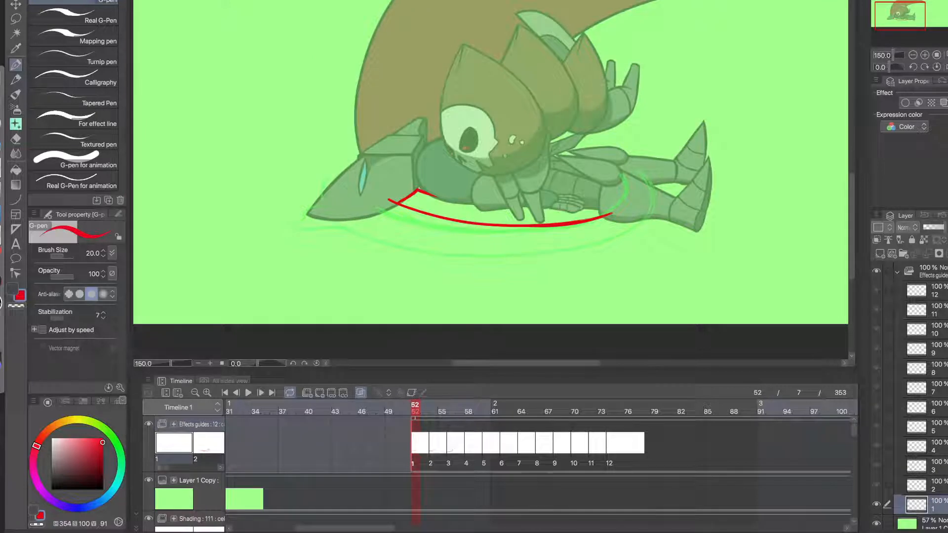
key(x)
key(x)
mouse_move(607, 200)
mouse_down()
mouse_move(536, 223)
mouse_move(461, 225)
mouse_up()
key(c)
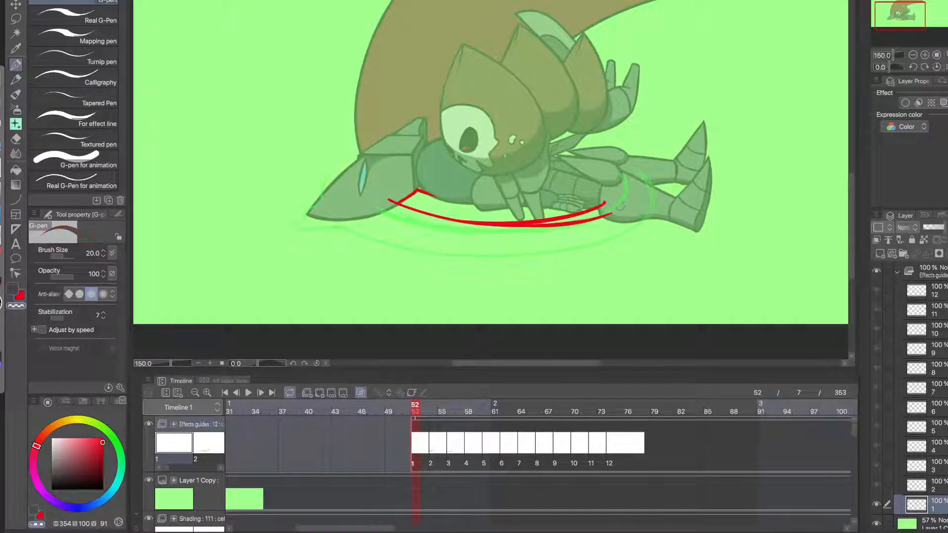
drag(556, 225, 472, 232)
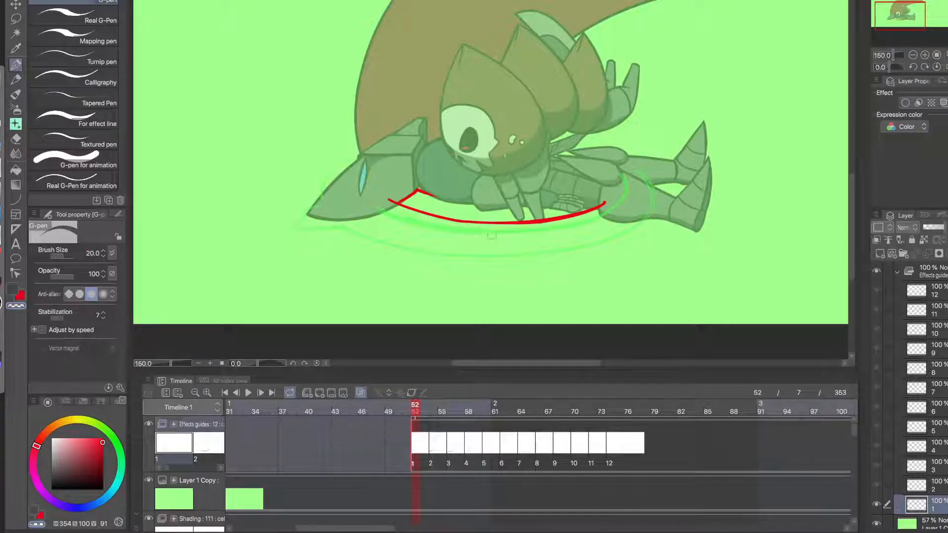
- Retouch the middle and right half of the raised curve with a smoother red stroke
key(c)
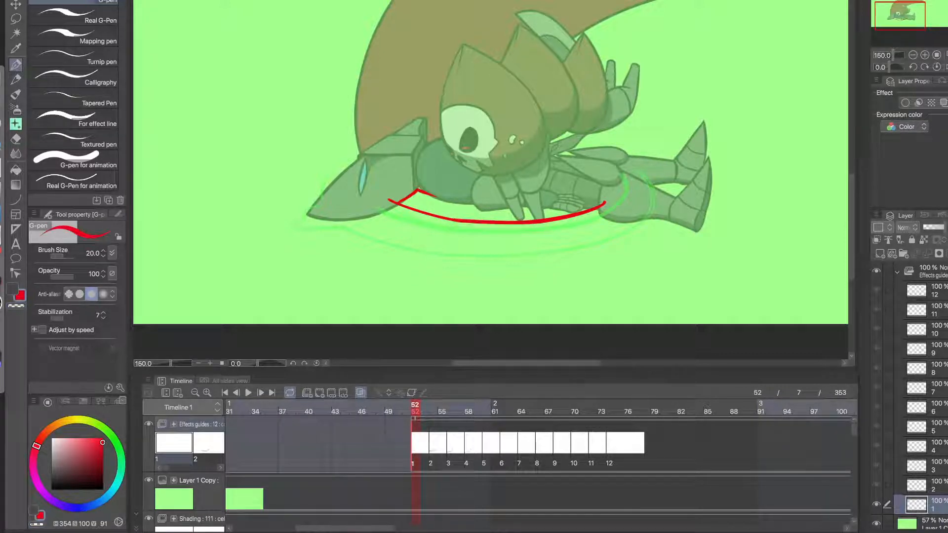
drag(605, 202, 512, 225)
key(ctrl+z)
key(ctrl+z)
mouse_move(595, 211)
mouse_down()
mouse_move(500, 224)
mouse_move(469, 218)
mouse_up()
- On frame 58, draw lumps from the lower-left lobe to the nearest droplet and a red inner line on to the bottom droplets
click(434, 440)
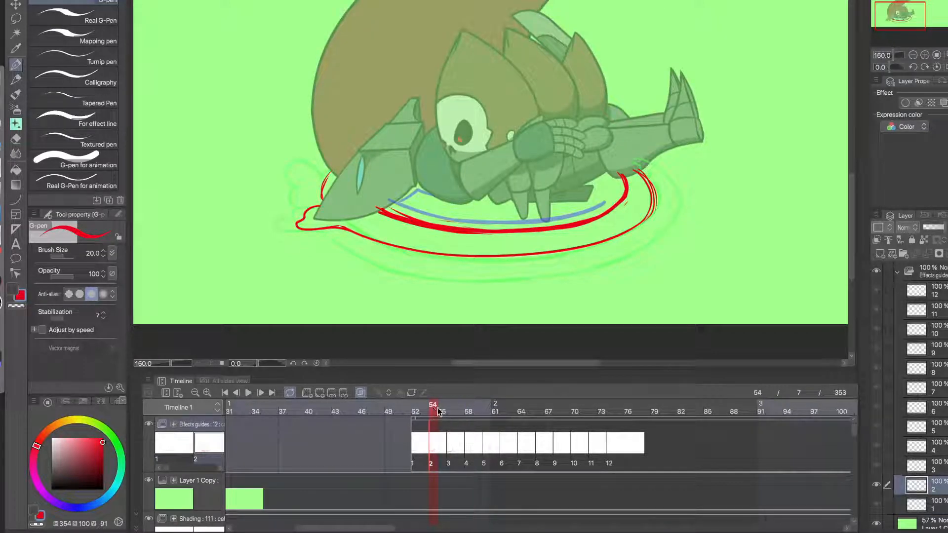
mouse_move(438, 411)
mouse_down()
mouse_move(482, 417)
mouse_move(438, 422)
mouse_move(468, 426)
mouse_up()
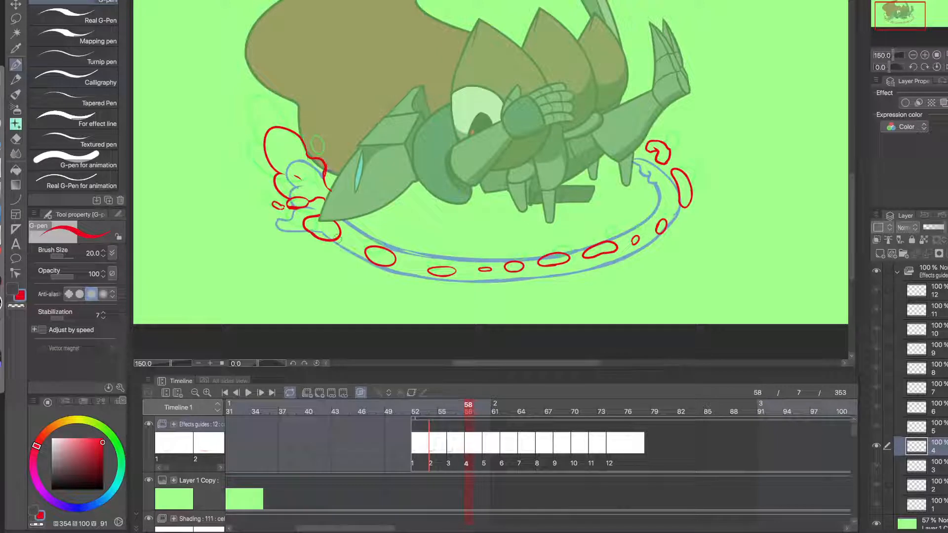
mouse_move(336, 238)
mouse_down()
mouse_move(373, 255)
mouse_move(336, 228)
mouse_move(425, 266)
mouse_move(468, 269)
mouse_up()
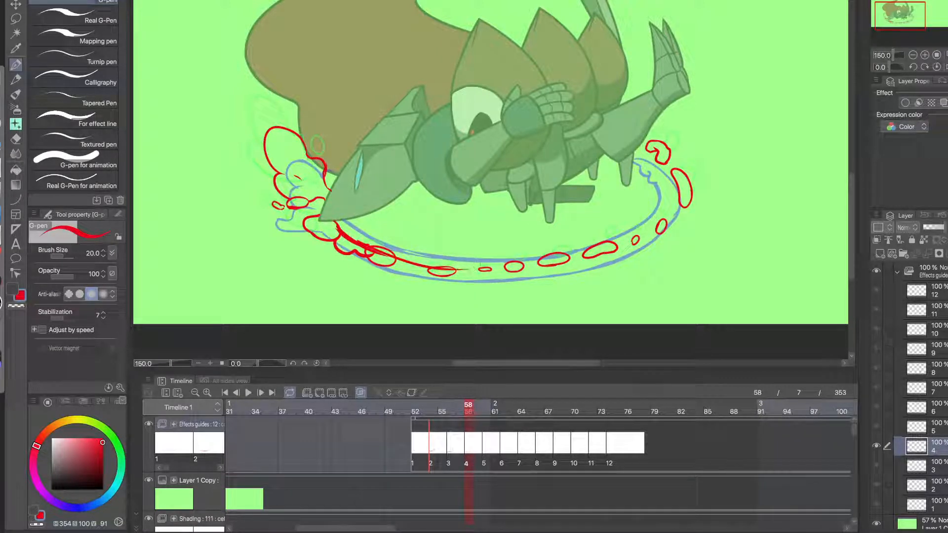
- Draw the red inner edge from beneath the right-hand splash down through the droplets to the bottom of the ring
drag(640, 159, 678, 201)
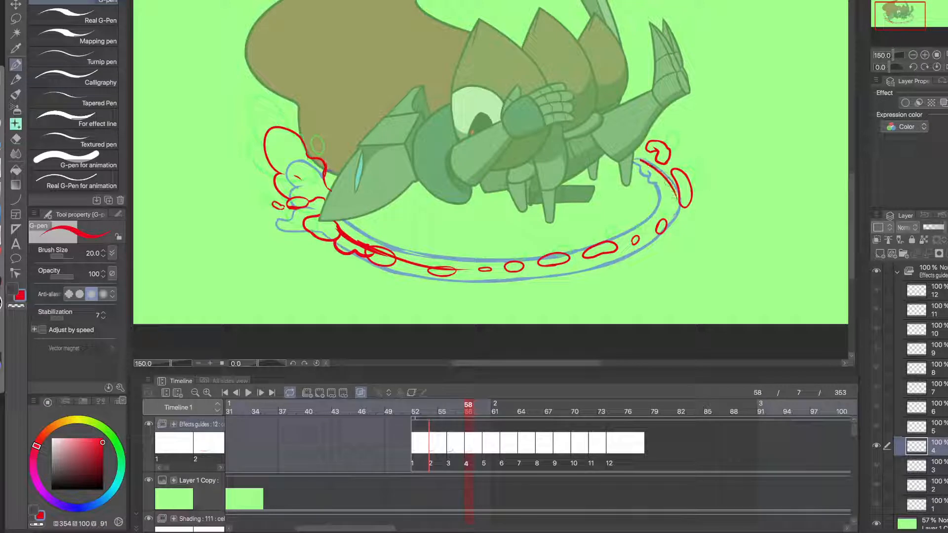
key(ctrl+z)
mouse_move(640, 160)
mouse_down()
mouse_move(671, 192)
mouse_move(671, 219)
mouse_move(618, 251)
mouse_up()
key(ctrl+z)
mouse_move(663, 177)
mouse_down()
mouse_move(648, 242)
mouse_move(443, 269)
mouse_up()
- Erase the upper parts of the droplets that stick out inside the ring's new inner edge
drag(642, 219, 452, 253)
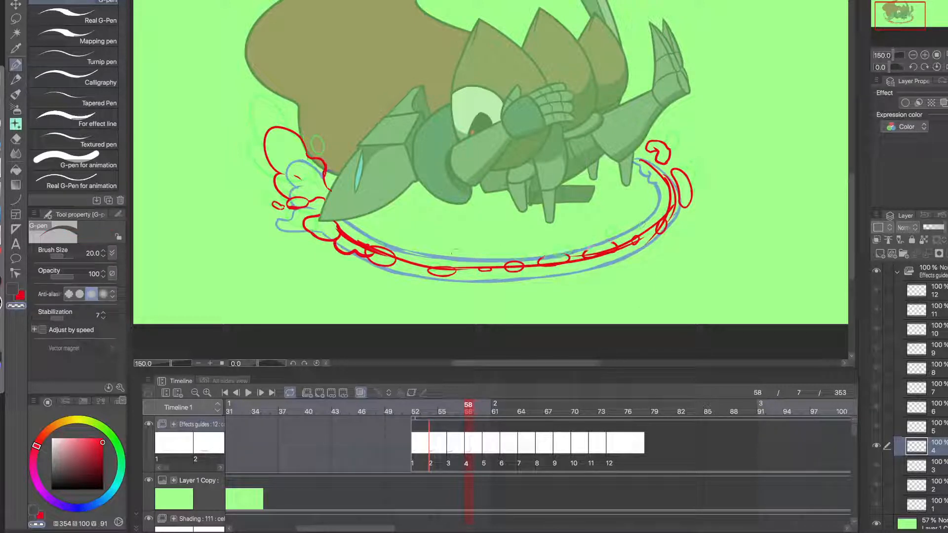
drag(638, 235, 466, 256)
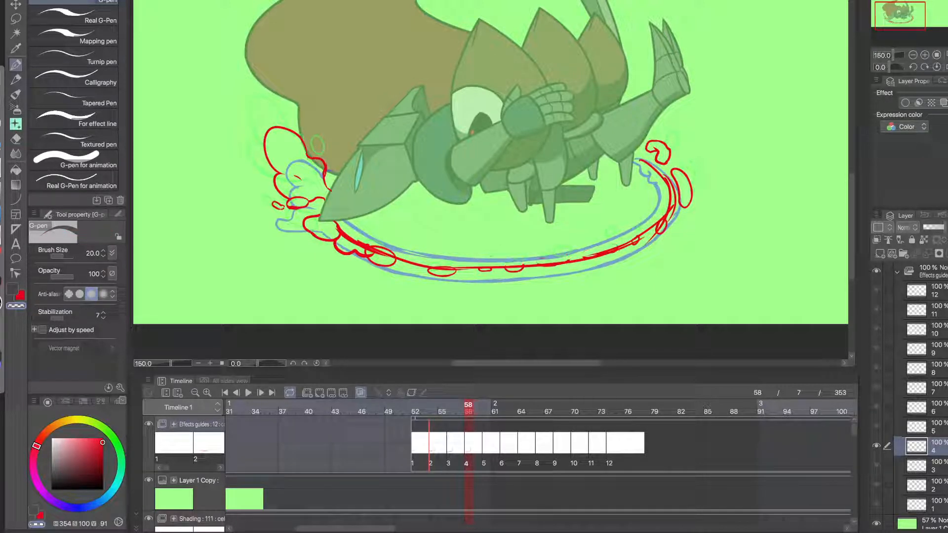
drag(610, 244, 432, 257)
drag(660, 216, 606, 246)
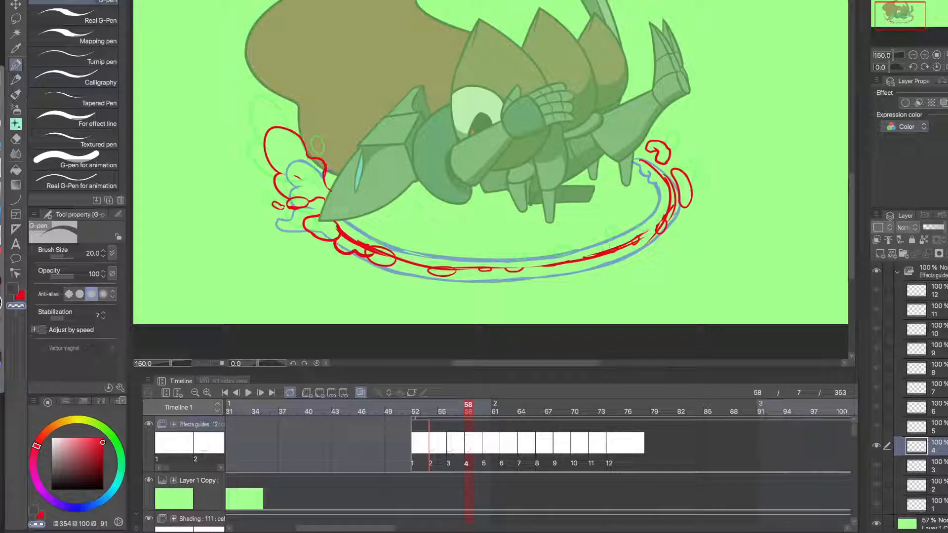
drag(666, 208, 657, 222)
- Reinforce the inner edge along the ring's lower right and bottom with additional red strokes
key(c)
mouse_move(664, 174)
mouse_down()
mouse_move(671, 198)
mouse_move(640, 237)
mouse_up()
key(ctrl+z)
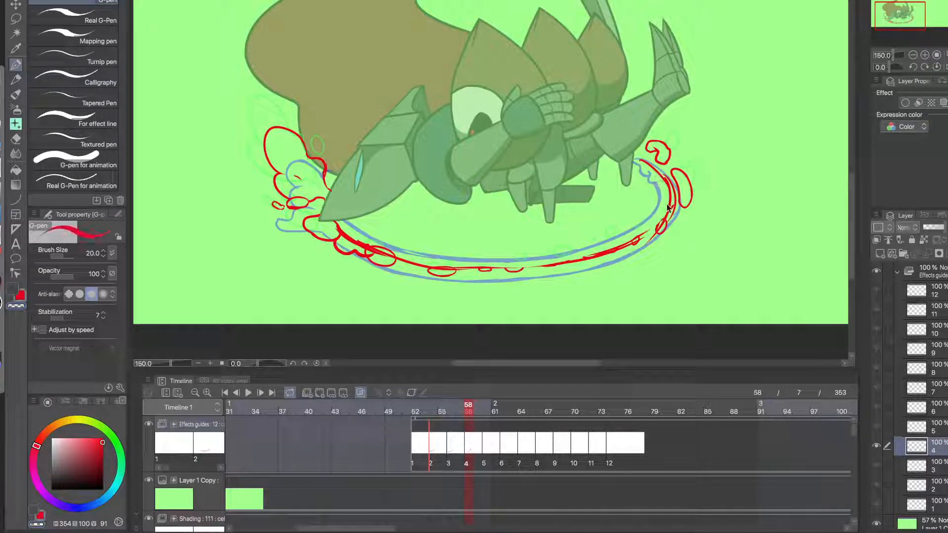
drag(672, 191, 615, 240)
key(ctrl+z)
drag(667, 214, 639, 241)
key(ctrl+z)
drag(668, 211, 618, 243)
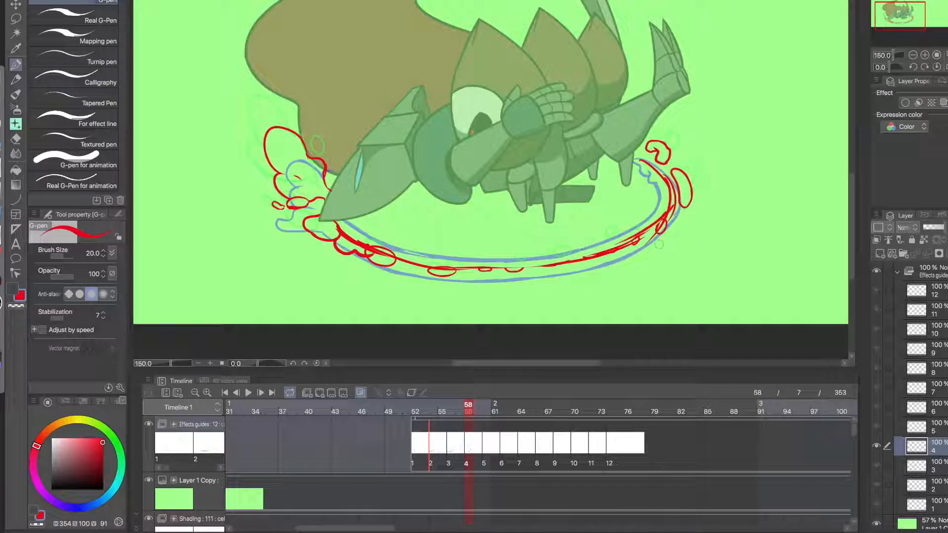
key(ctrl+z)
drag(668, 204, 623, 242)
key(ctrl+z)
mouse_move(669, 201)
mouse_down()
mouse_move(620, 249)
mouse_move(657, 226)
mouse_move(620, 251)
mouse_move(520, 272)
mouse_up()
key(ctrl+z)
drag(581, 261, 462, 271)
- Erase the droplet and rough strokes at the ring's lower left and redraw the inner edge there down to the bottom
key(c)
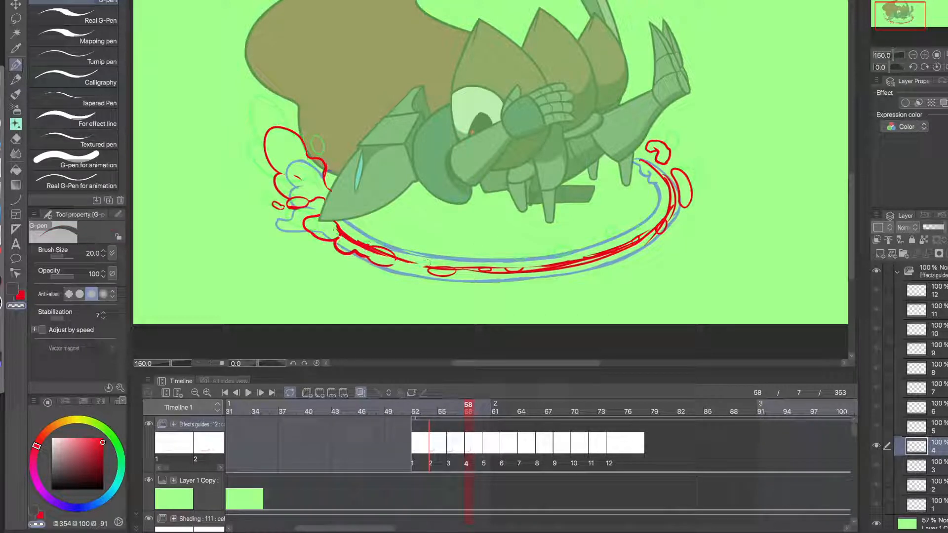
mouse_move(337, 229)
mouse_down()
mouse_move(416, 264)
mouse_move(352, 251)
mouse_up()
drag(394, 253, 372, 246)
key(c)
mouse_move(341, 229)
mouse_down()
mouse_move(334, 222)
mouse_move(428, 260)
mouse_up()
key(ctrl+z)
drag(333, 222, 421, 264)
key(ctrl+z)
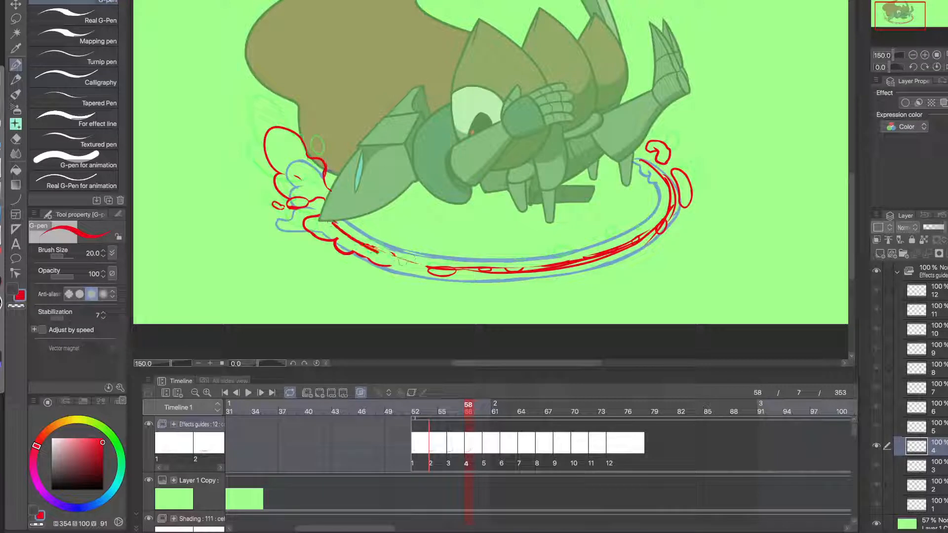
drag(332, 222, 459, 273)
- Erase the leftover droplet outlines and surplus strokes along the inner edge at the ring's bottom and lower right
key(c)
mouse_move(366, 246)
mouse_down()
mouse_move(435, 269)
mouse_move(475, 270)
mouse_up()
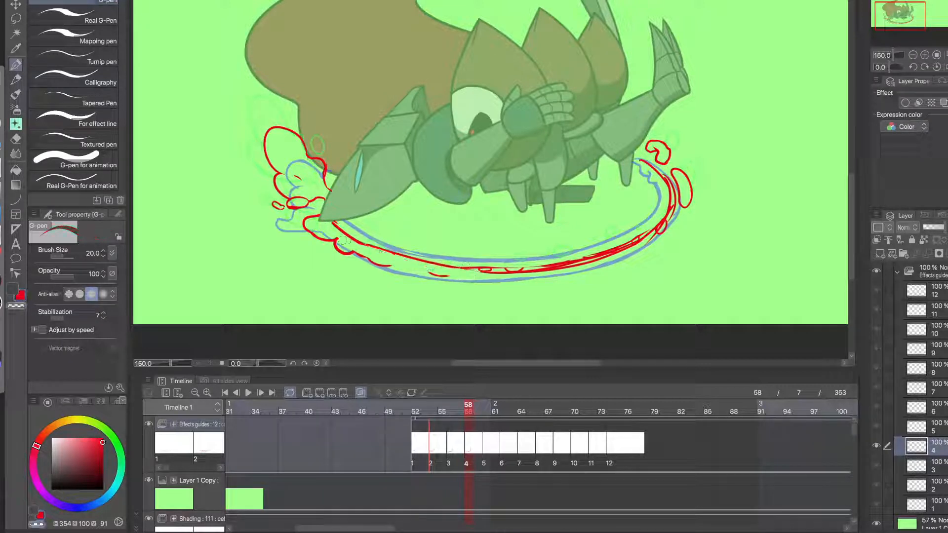
mouse_move(677, 199)
mouse_down()
mouse_move(539, 272)
mouse_move(457, 268)
mouse_up()
- Reinforce the inner edge's bottom stretch and draw a wavy red outer edge from the lower-left lumps around to the lower right
key(c)
key(ctrl+z)
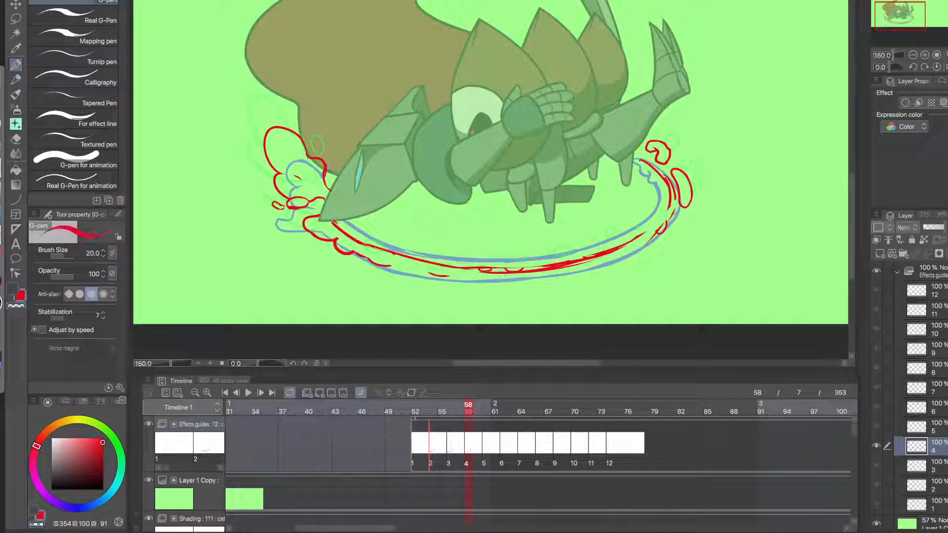
drag(539, 270, 450, 266)
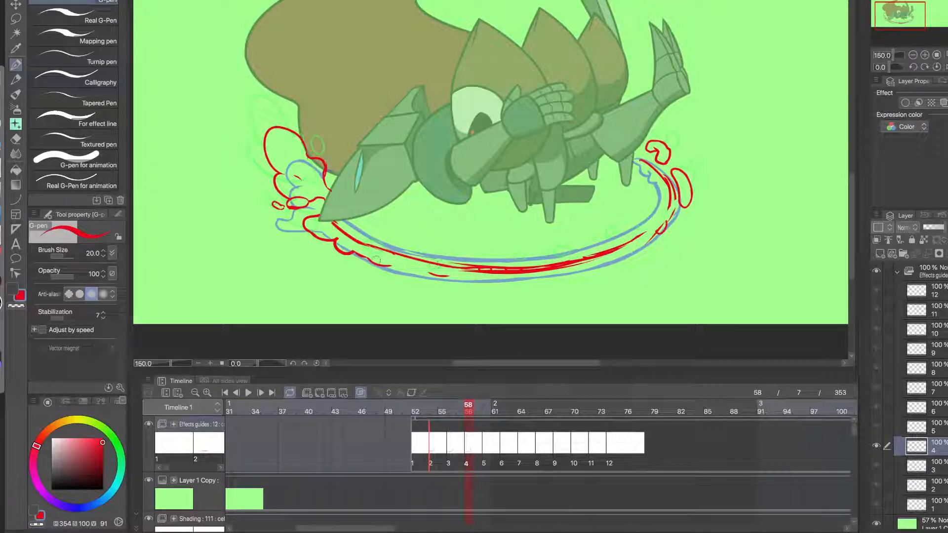
mouse_move(387, 269)
mouse_down()
mouse_move(462, 283)
mouse_move(509, 274)
mouse_up()
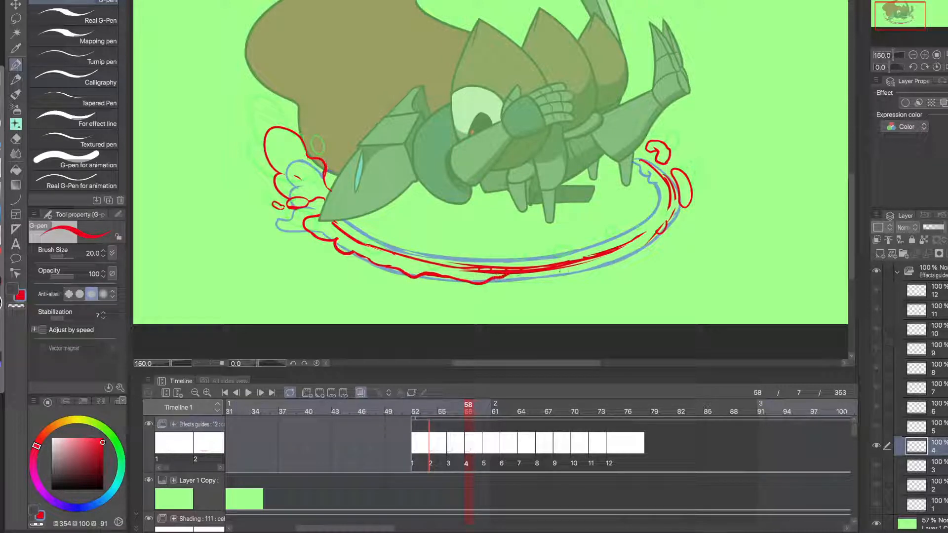
mouse_move(645, 234)
mouse_down()
mouse_move(573, 273)
mouse_move(538, 277)
mouse_up()
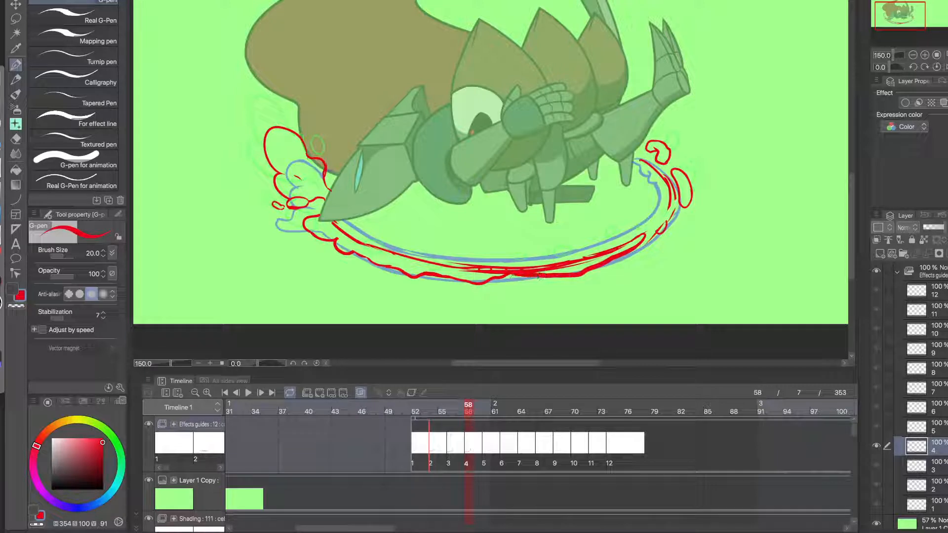
- Open the inner sides of the two right-hand blobs and join them to each other and to the ring's edge
key(x)
key(x)
key(x)
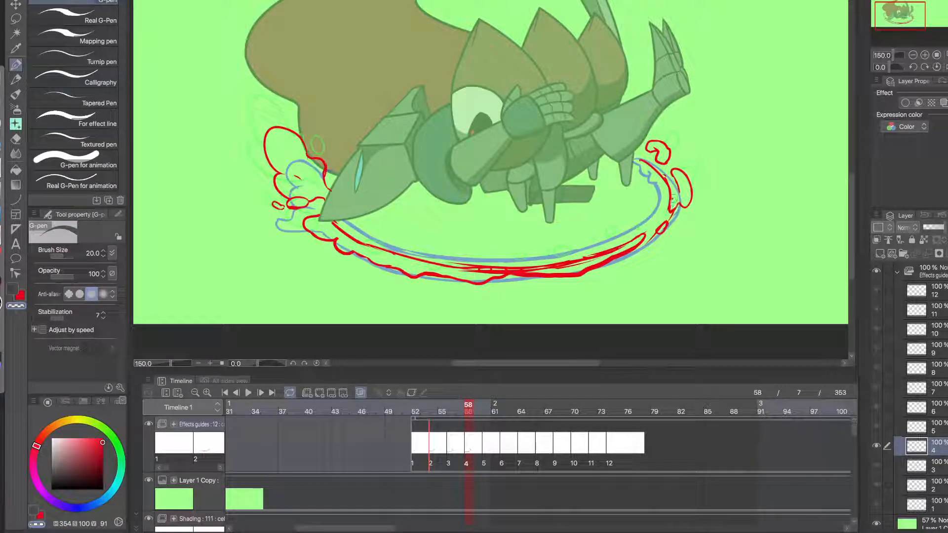
key(x)
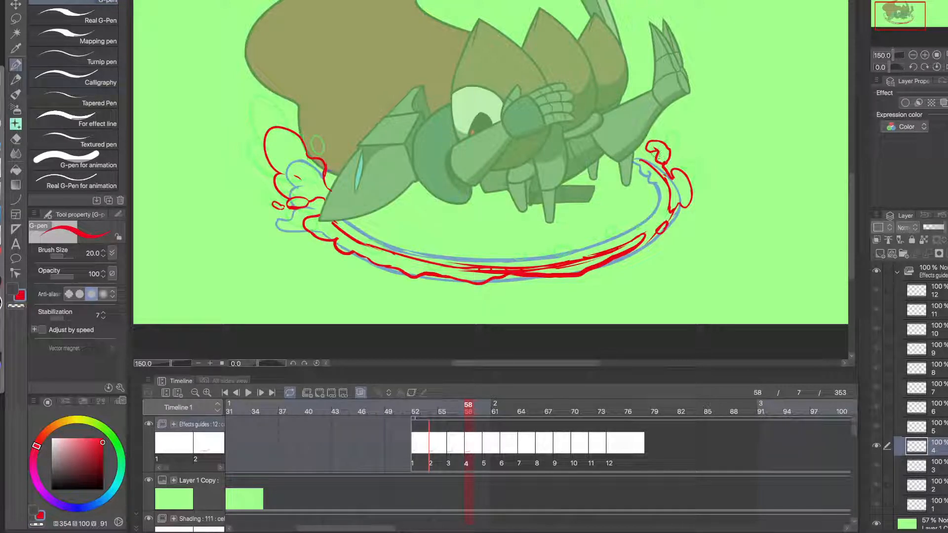
key(c)
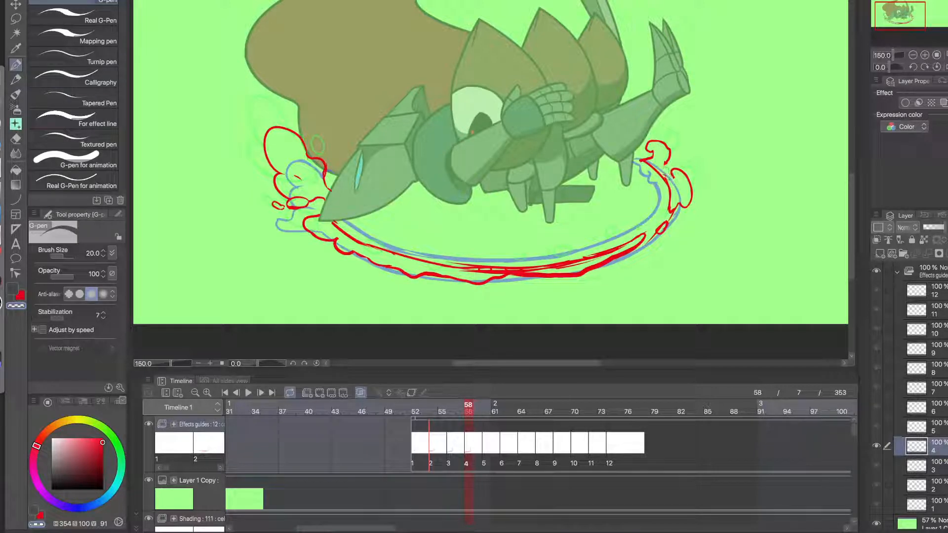
key(c)
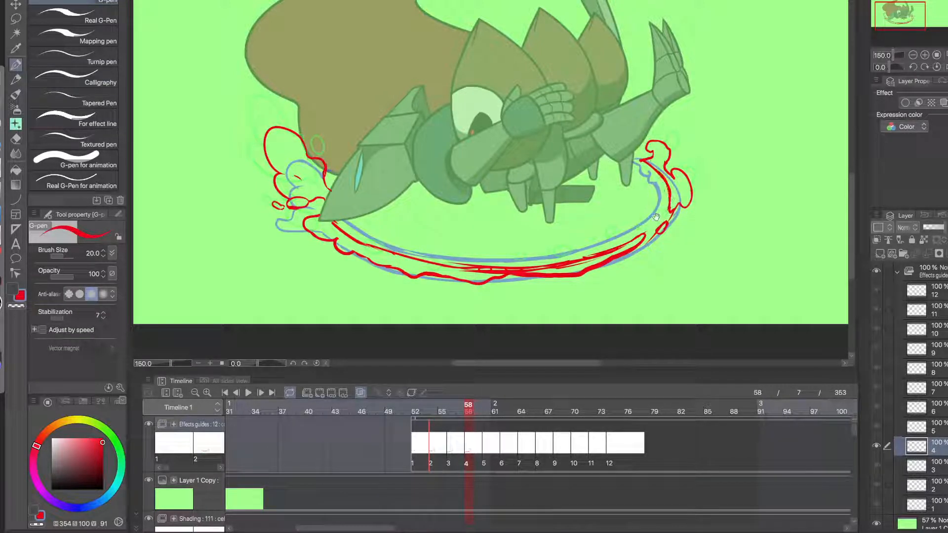
- Erase the surplus red strokes between the inner and outer edges along the ring's bottom and lower right on frame 58
drag(673, 245, 657, 279)
key(c)
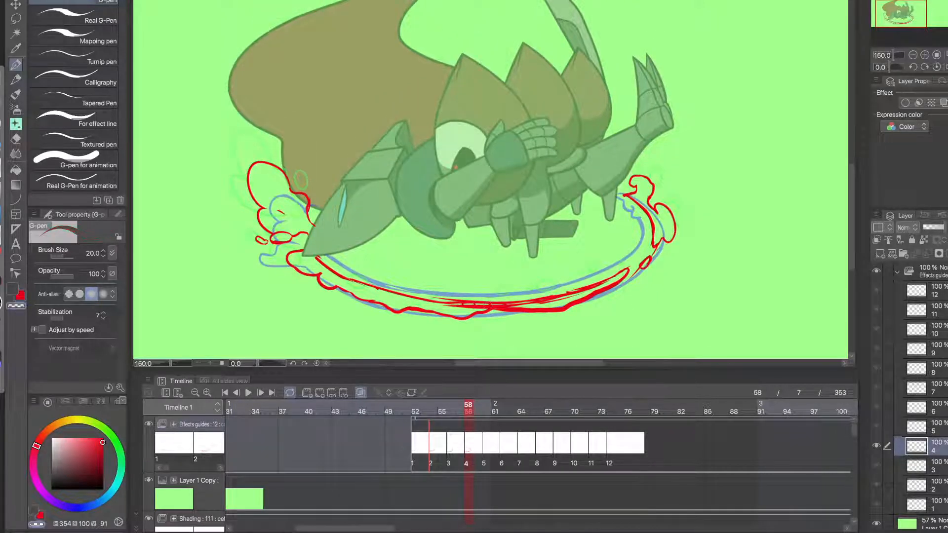
drag(450, 304, 567, 300)
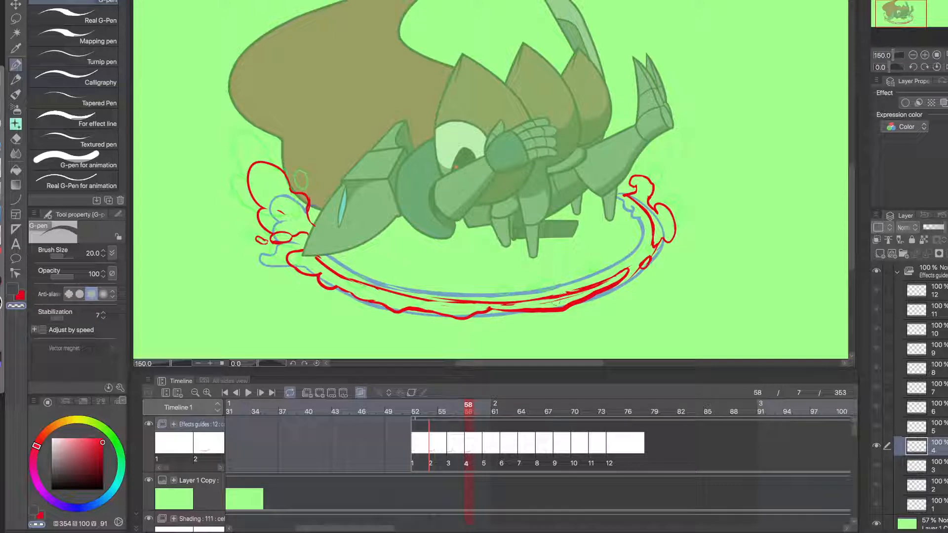
drag(504, 306, 601, 290)
key(c)
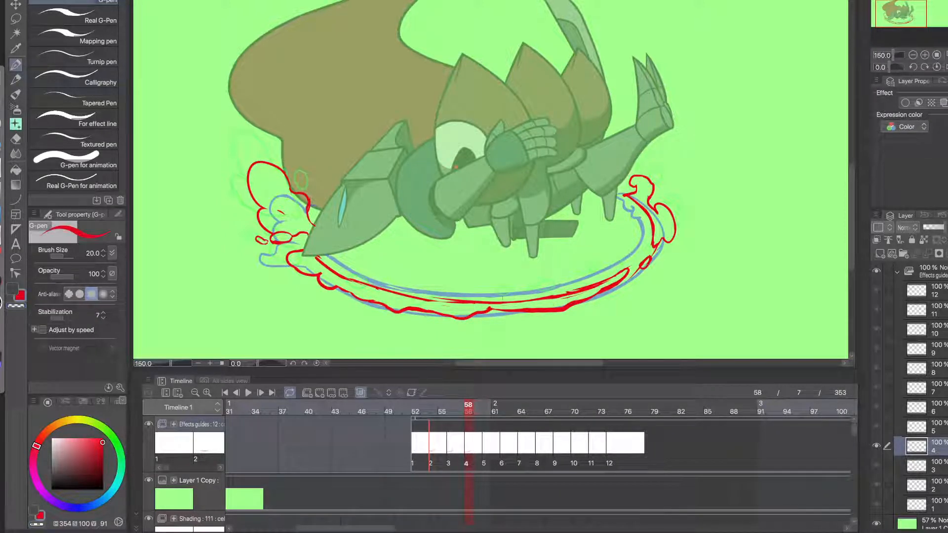
key(ctrl+minus)
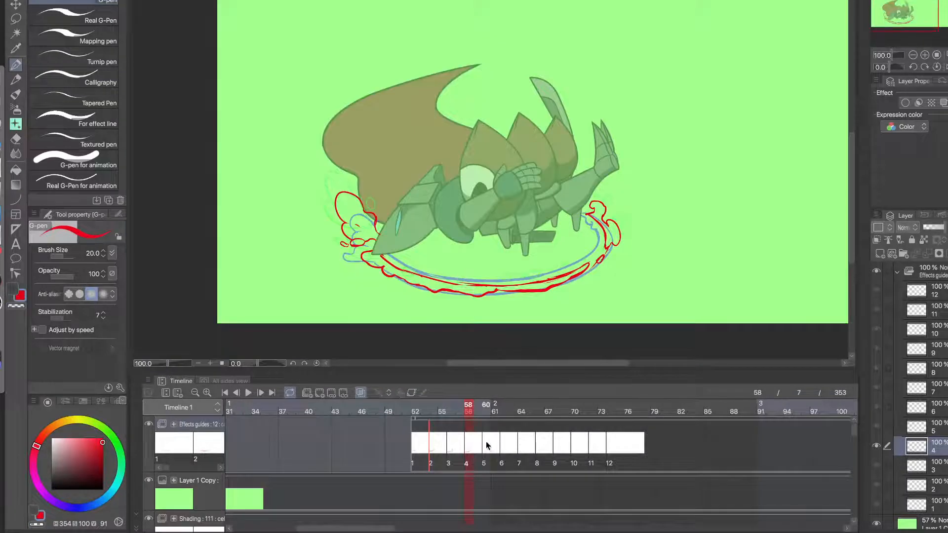
- Draw a large rounded lobe bridging the two right-hand blobs on frame 58 and clean up where it joins them
scroll(640, 241, up, 2)
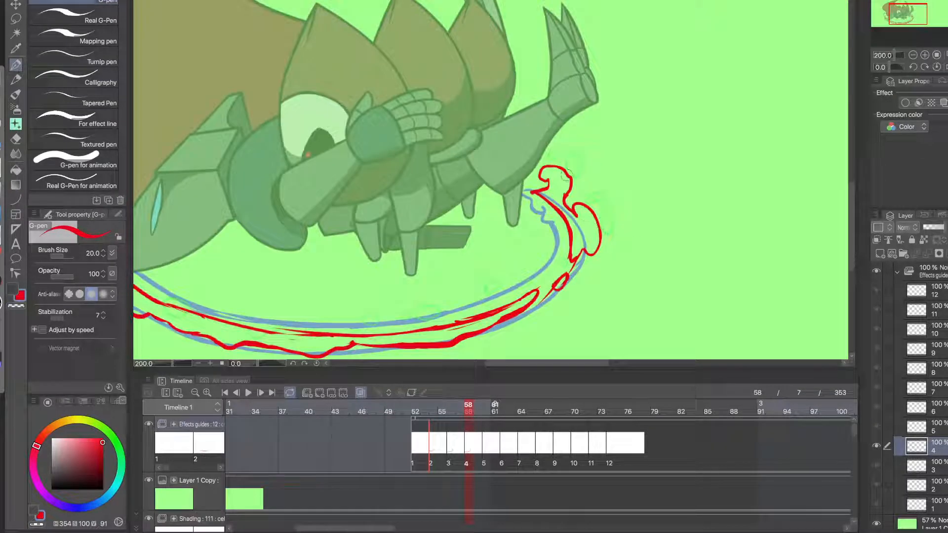
mouse_move(568, 178)
mouse_down()
mouse_move(581, 160)
mouse_move(576, 206)
mouse_move(567, 183)
mouse_up()
key(c)
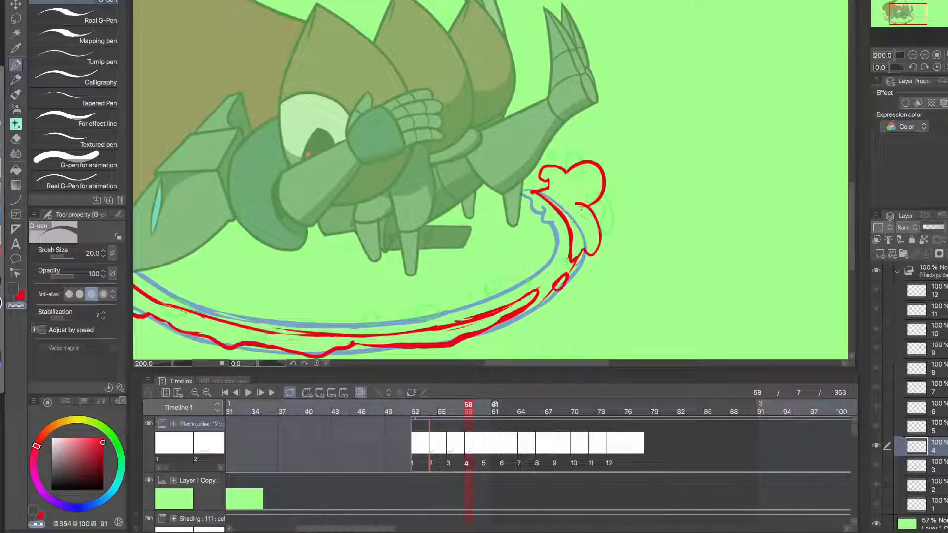
key(c)
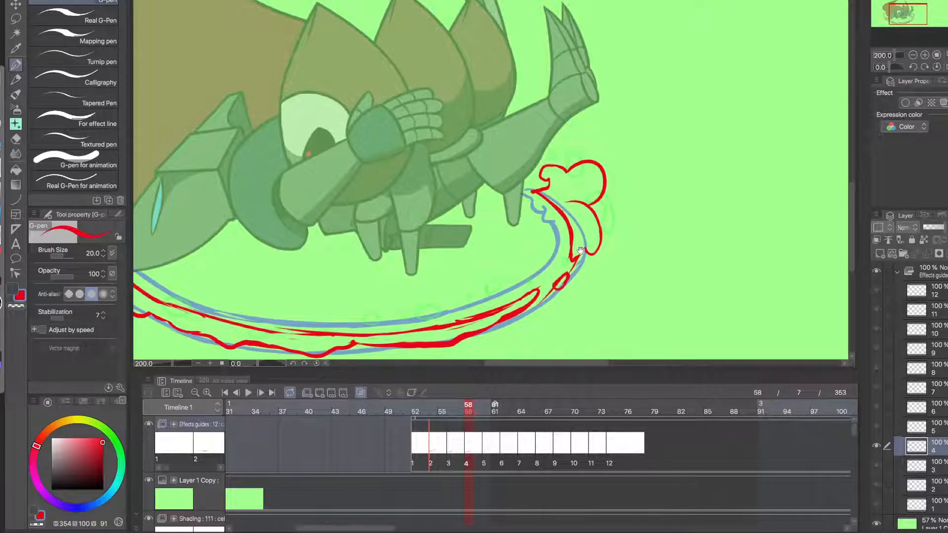
drag(554, 283, 606, 256)
scroll(607, 255, down, 1)
- On frame 60, draw a red splash shape at the ring's right end, joining the upper droplet and the curved droplet
click(490, 446)
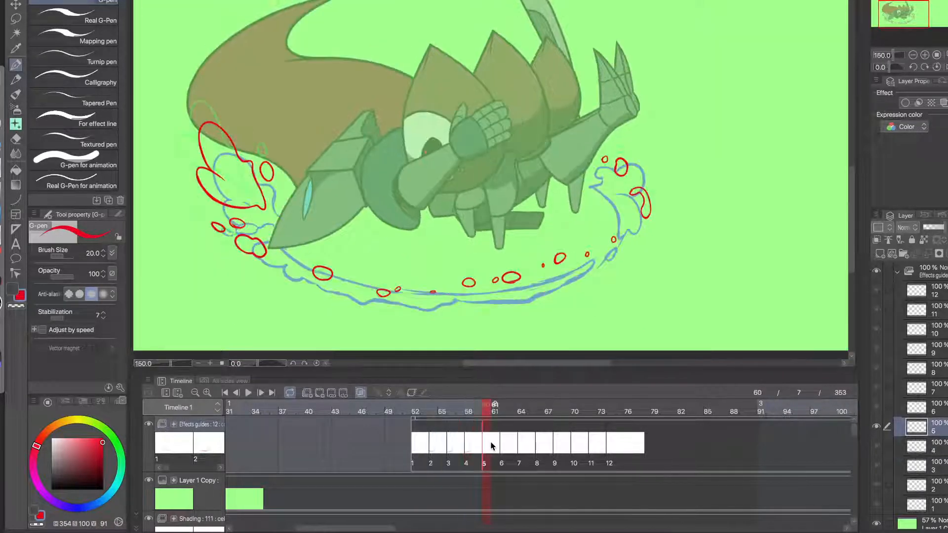
scroll(627, 203, up, 1)
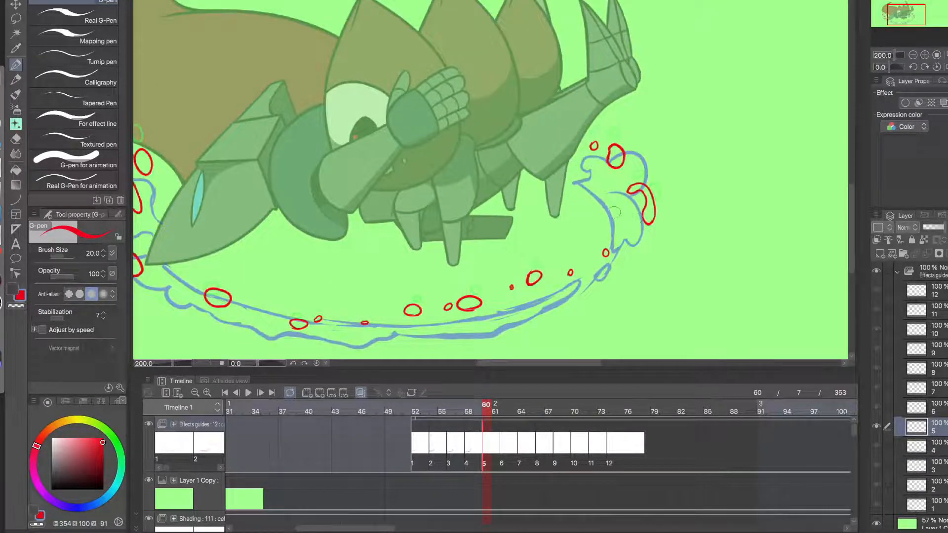
mouse_move(617, 244)
mouse_down()
mouse_move(612, 213)
mouse_move(578, 182)
mouse_move(607, 154)
mouse_up()
mouse_move(610, 189)
mouse_down()
mouse_move(615, 212)
mouse_move(643, 218)
mouse_up()
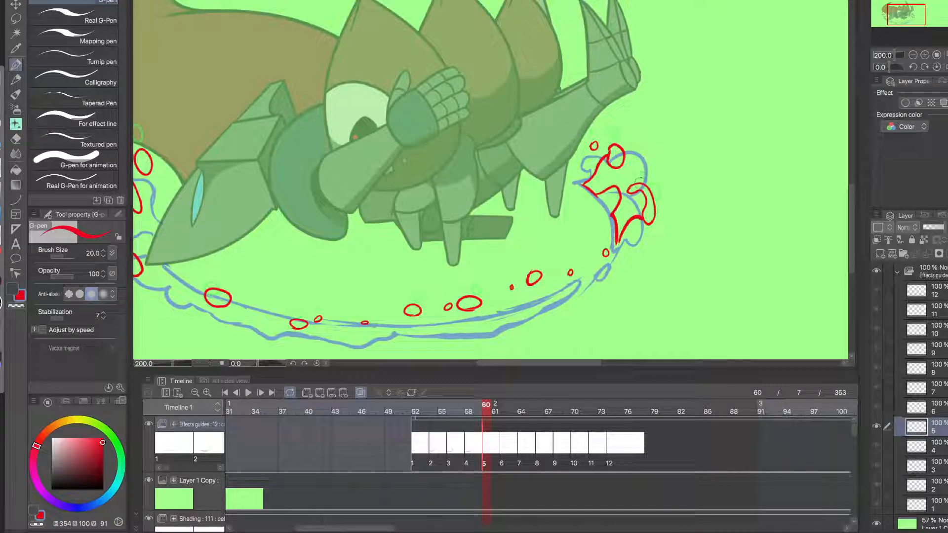
mouse_move(640, 183)
mouse_down()
mouse_move(645, 158)
mouse_move(616, 159)
mouse_up()
- Erase the leftover droplet outlines inside frame 60's right-hand splash shape
key(c)
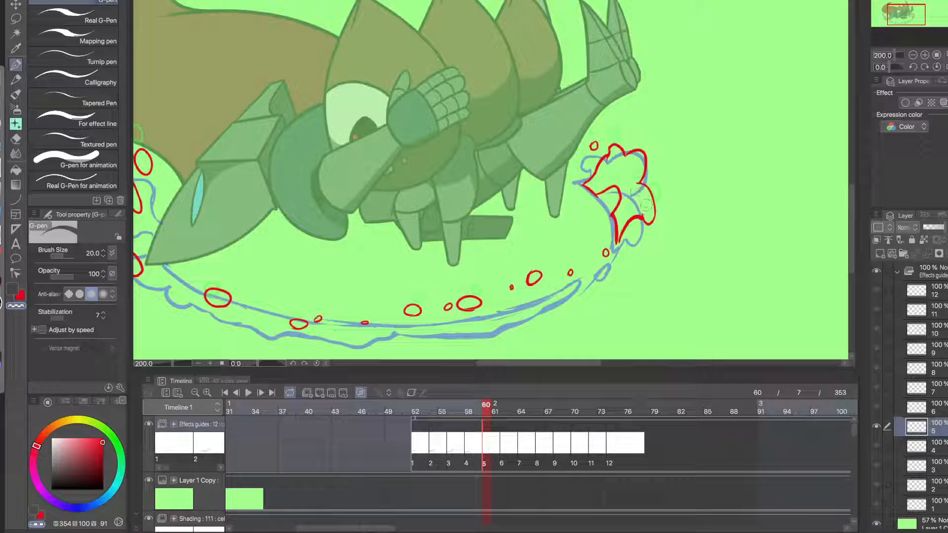
key(c)
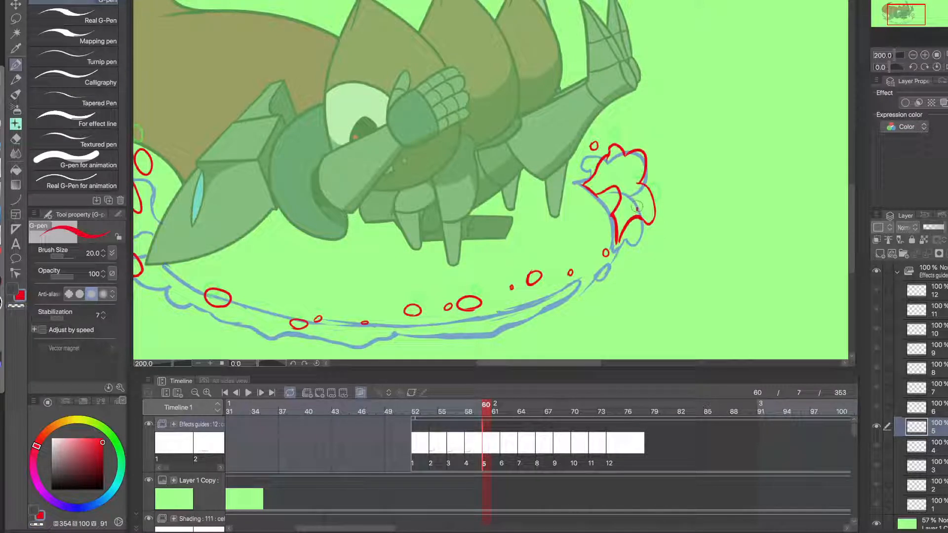
drag(642, 208, 646, 209)
scroll(629, 240, down, 1)
drag(595, 248, 637, 232)
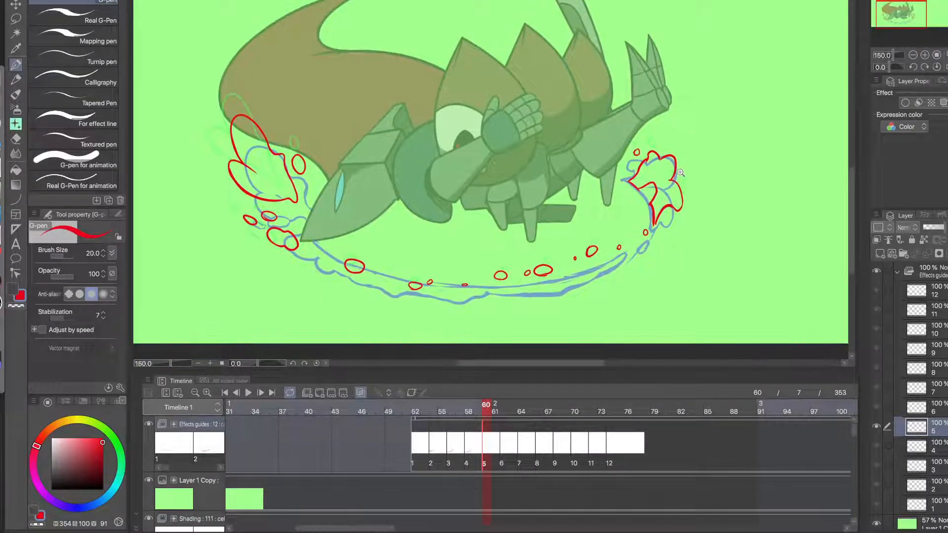
- Replace the top of frame 60's right-hand splash with a taller, smoothly rounded lobe
scroll(680, 172, up, 1)
key(c)
mouse_move(635, 156)
mouse_down()
mouse_move(657, 146)
mouse_move(626, 175)
mouse_move(635, 153)
mouse_move(664, 186)
mouse_move(665, 148)
mouse_up()
key(c)
key(c)
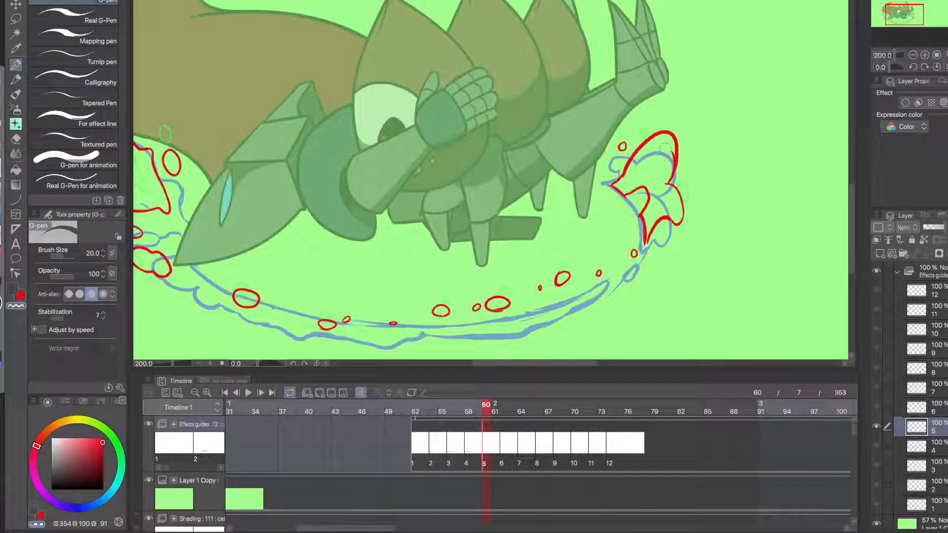
key(c)
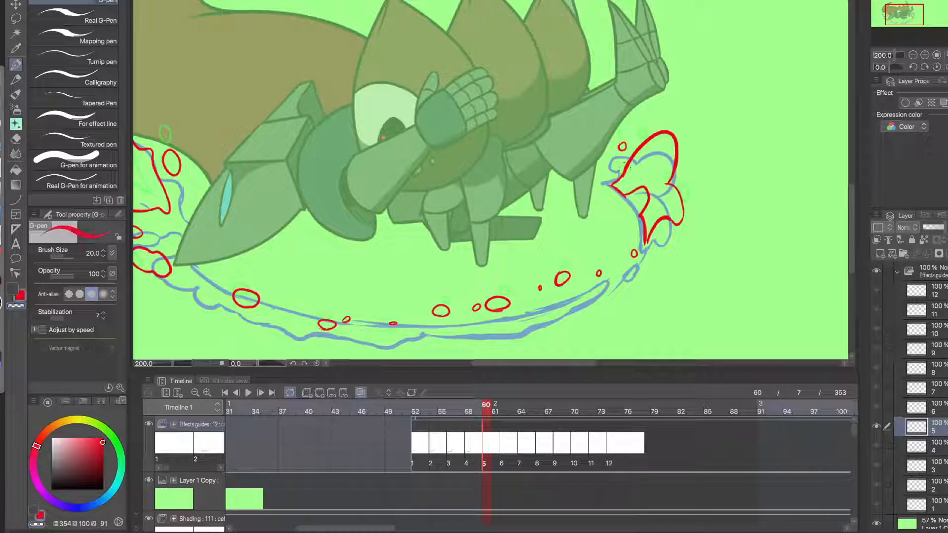
- Redraw the small droplet above frame 60's right-hand splash as a larger oval
key(c)
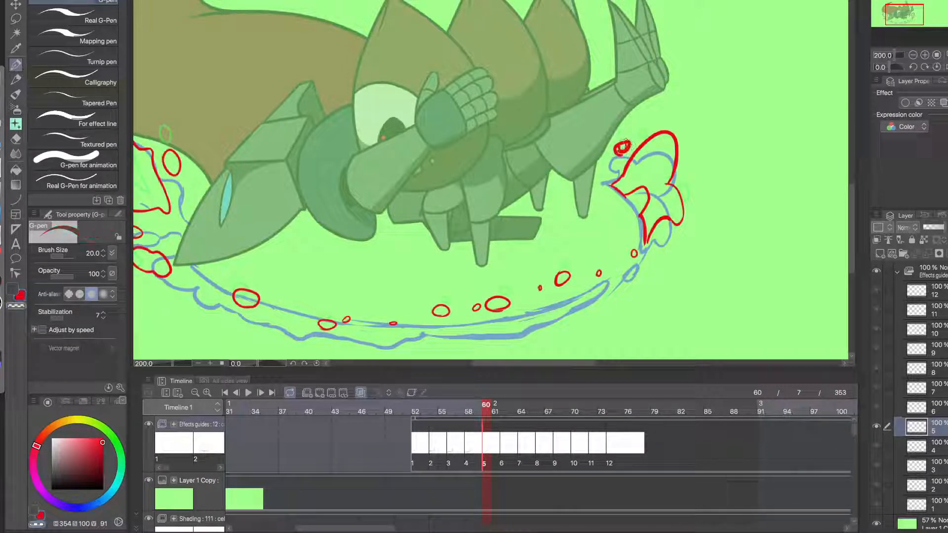
drag(619, 151, 617, 148)
key(c)
alt+click(612, 188)
alt+click(613, 188)
ctrl+click(575, 260)
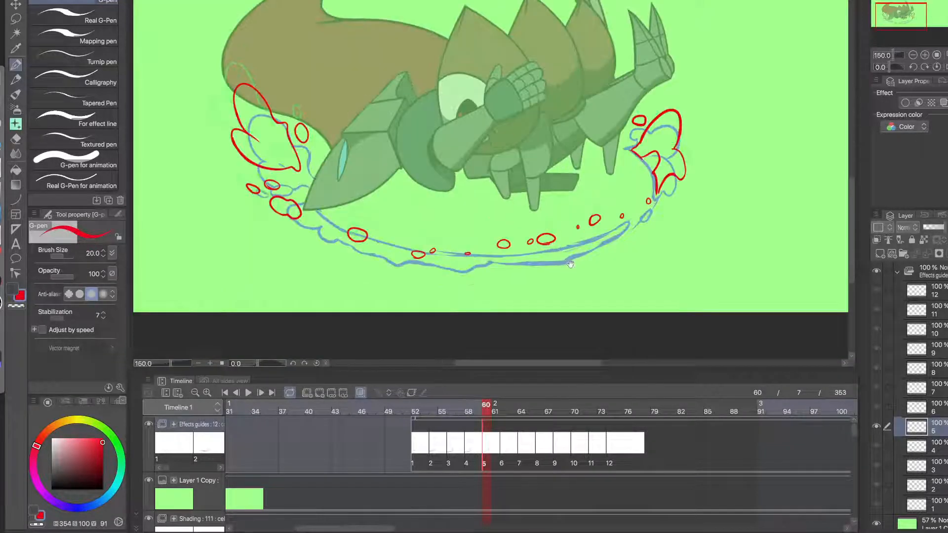
- Extend the droplet at the ring's lower left on frame 60 into an elongated blob with a rounded bump
key(c)
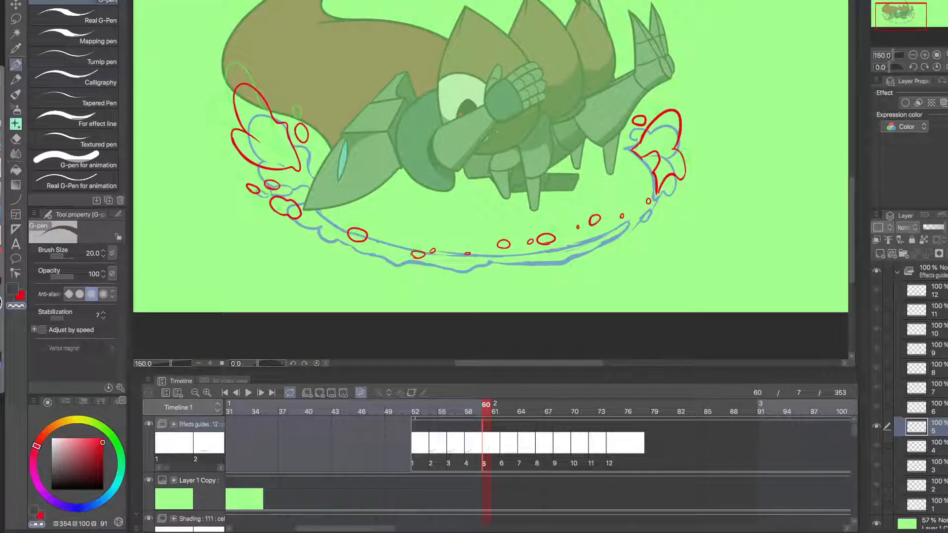
key(c)
mouse_move(414, 255)
mouse_down()
mouse_move(387, 244)
mouse_move(407, 245)
mouse_up()
key(c)
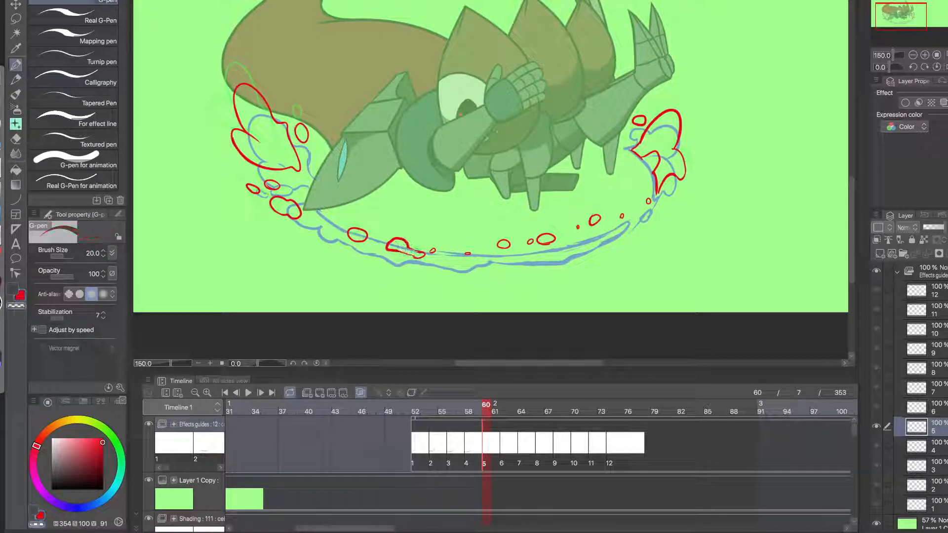
key(c)
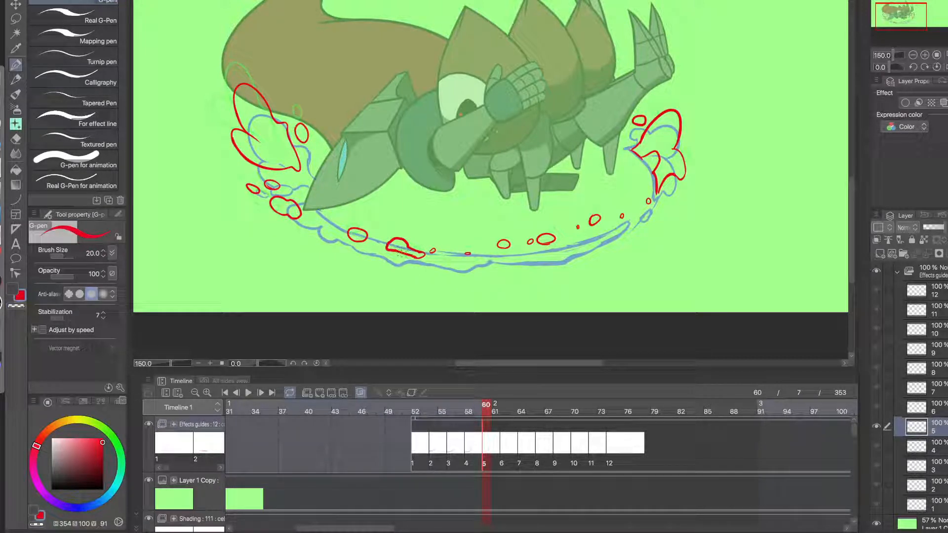
drag(326, 246, 362, 250)
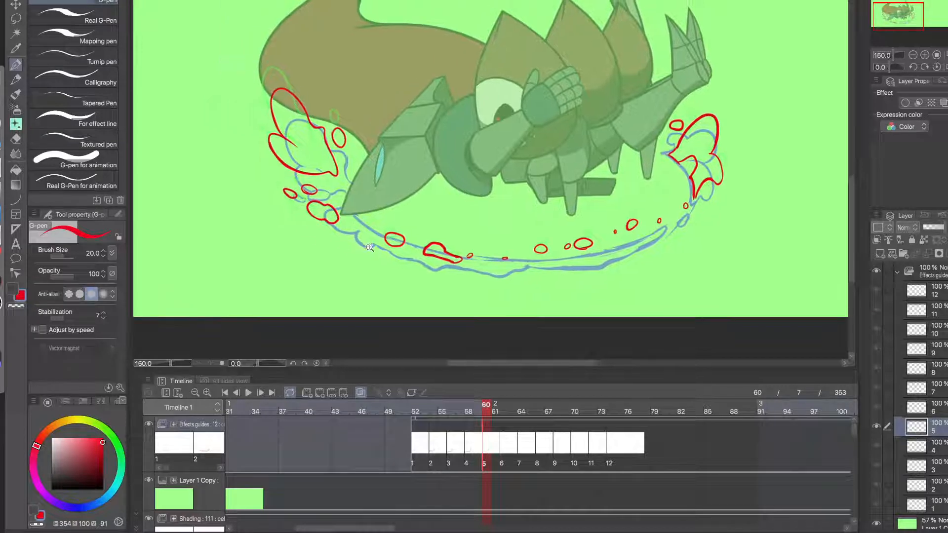
scroll(362, 245, up, 1)
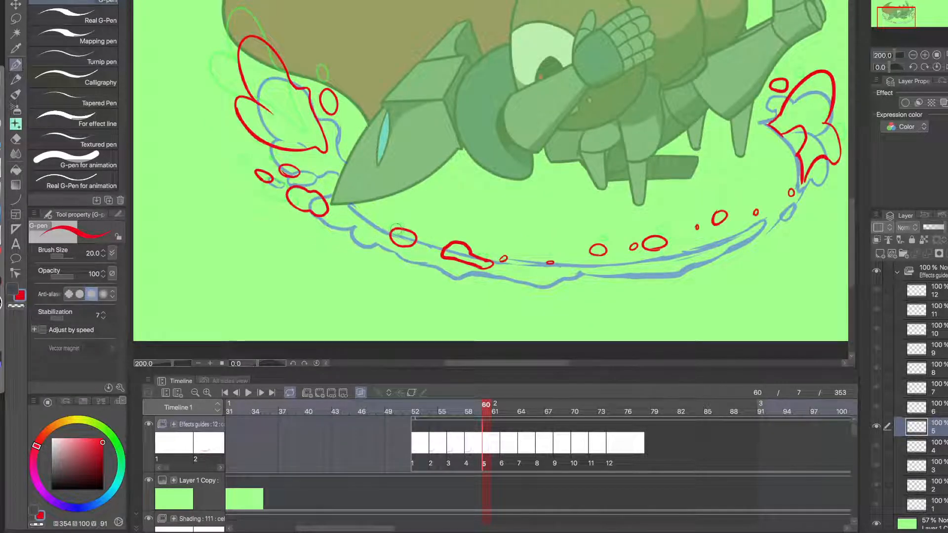
- Merge the small and large droplets right of the ring's bottom centre on frame 60 into one elongated blob
drag(475, 267, 400, 271)
scroll(509, 242, up, 2)
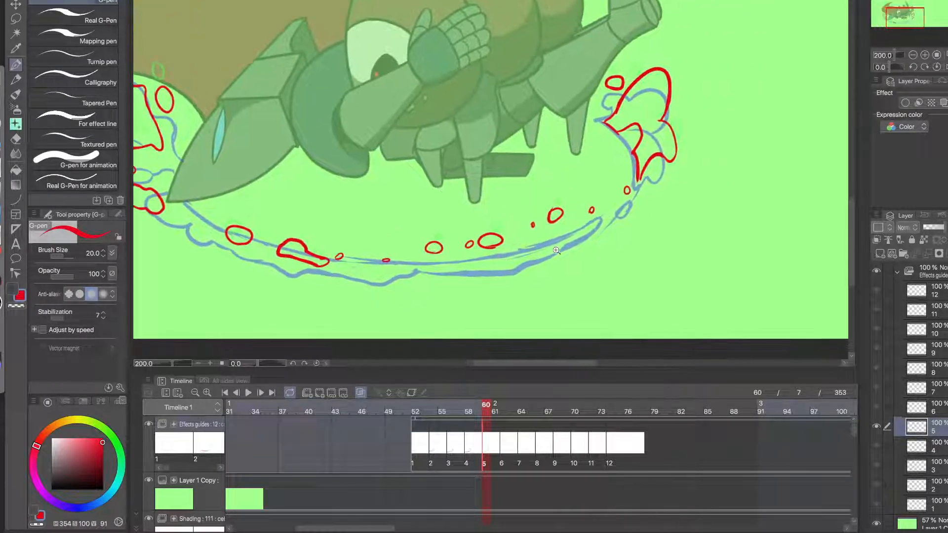
mouse_move(401, 229)
mouse_down()
mouse_move(387, 230)
mouse_move(410, 247)
mouse_move(371, 242)
mouse_move(380, 236)
mouse_up()
key(c)
key(c)
mouse_move(585, 206)
mouse_down()
mouse_move(473, 266)
mouse_move(499, 247)
mouse_up()
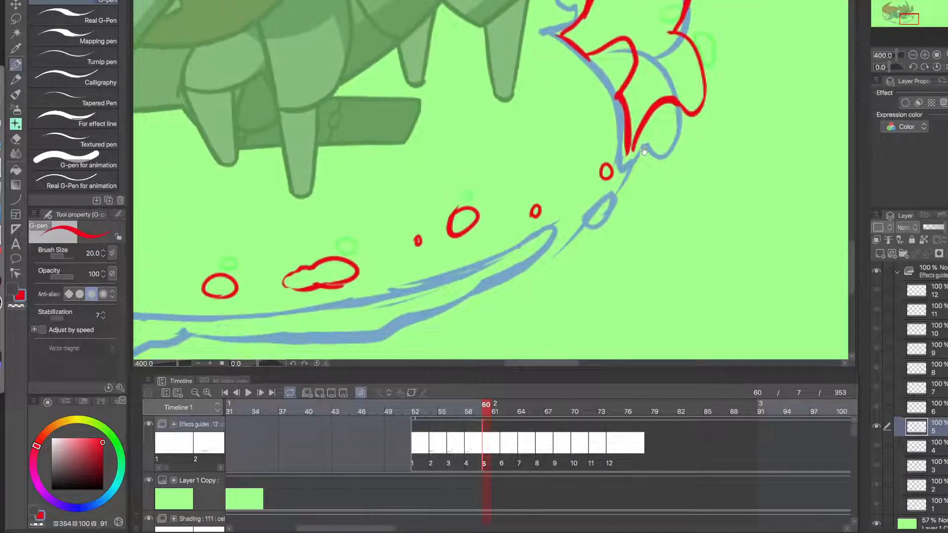
scroll(644, 151, down, 5)
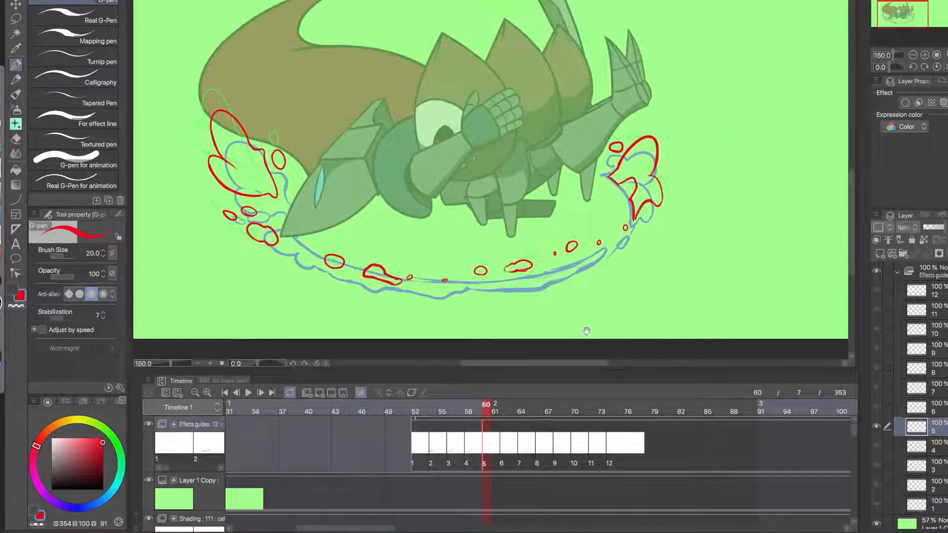
- On frame 62, lasso and delete the group of red droplets at the ring's upper right
mouse_move(486, 413)
mouse_down()
mouse_move(469, 412)
mouse_move(505, 413)
mouse_up()
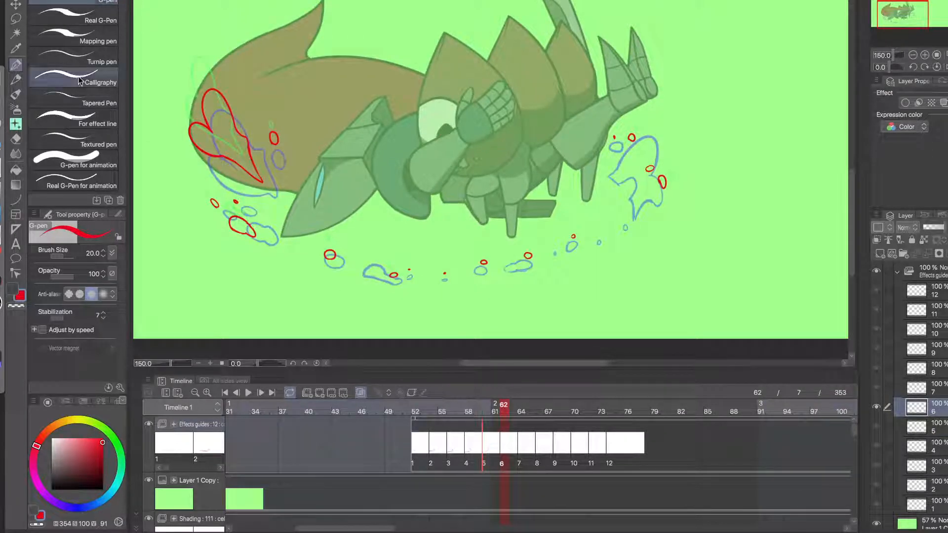
click(16, 18)
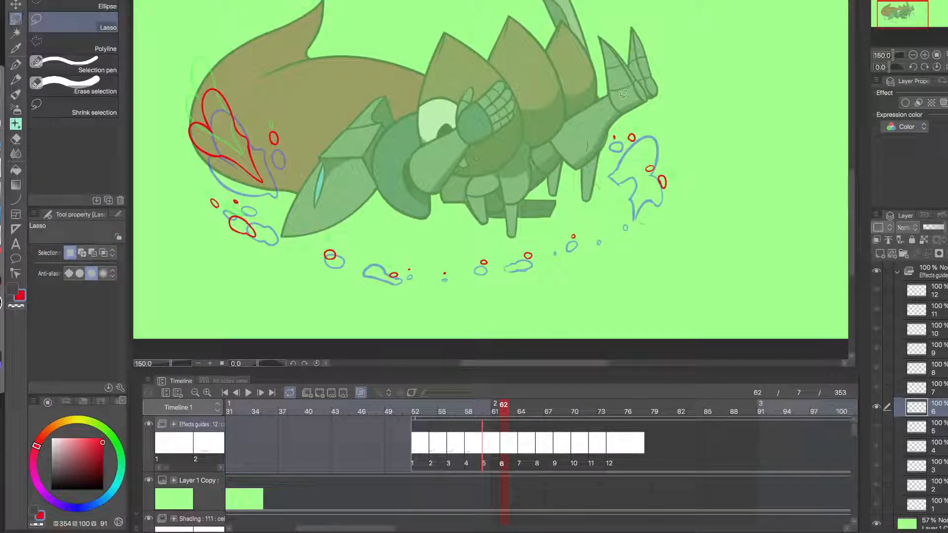
drag(624, 94, 613, 202)
key(Delete)
key(ctrl+d)
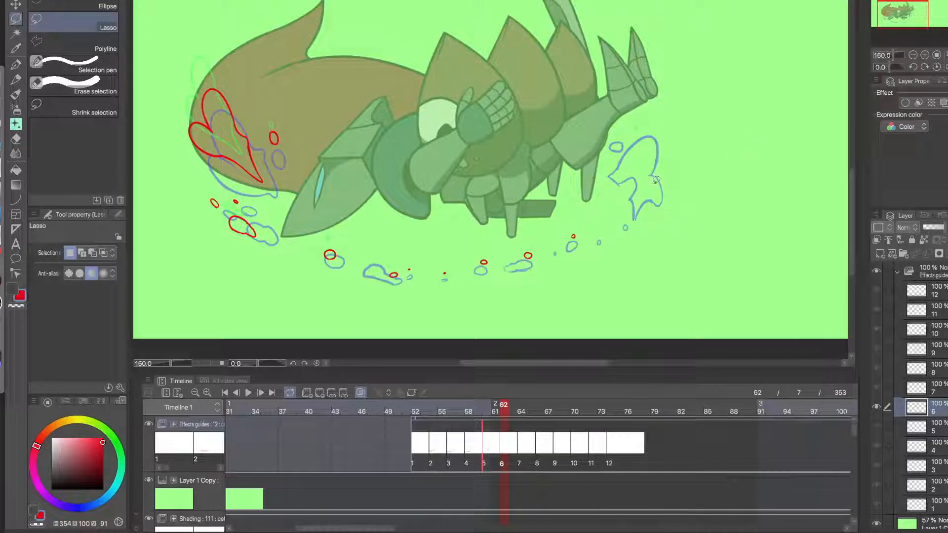
click(10, 65)
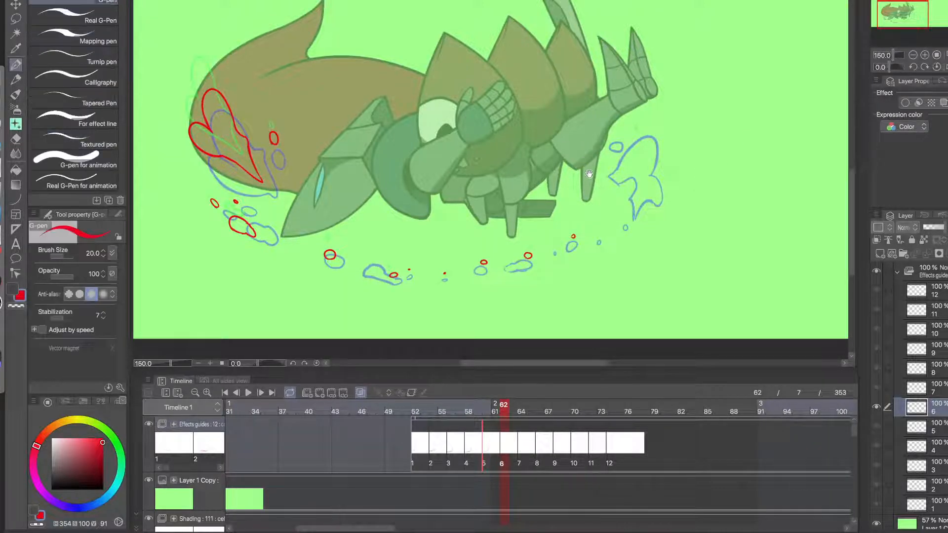
- Draw a small red droplet beneath the right-hand splash's lower tip and a narrow oval droplet above its left side on frame 62
scroll(599, 199, up, 4)
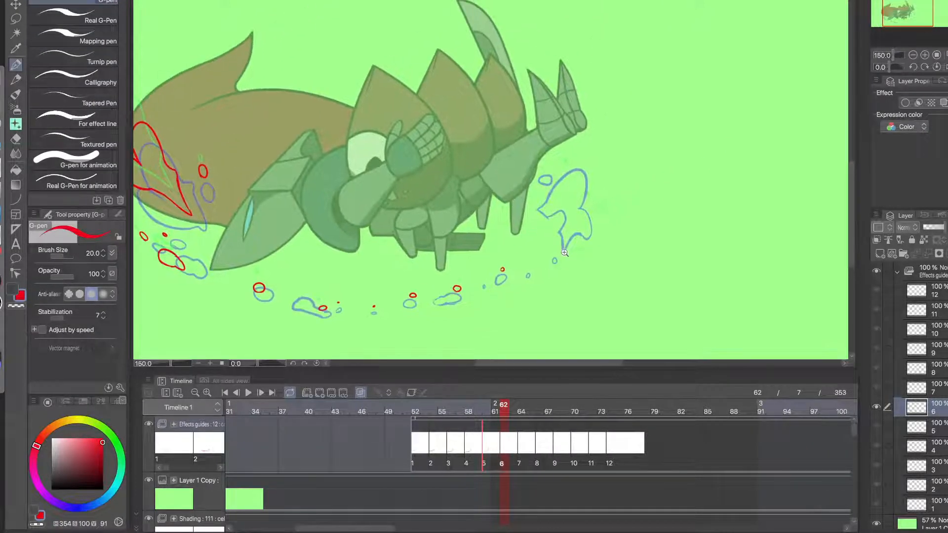
mouse_move(553, 246)
mouse_down()
mouse_move(546, 249)
mouse_move(554, 247)
mouse_up()
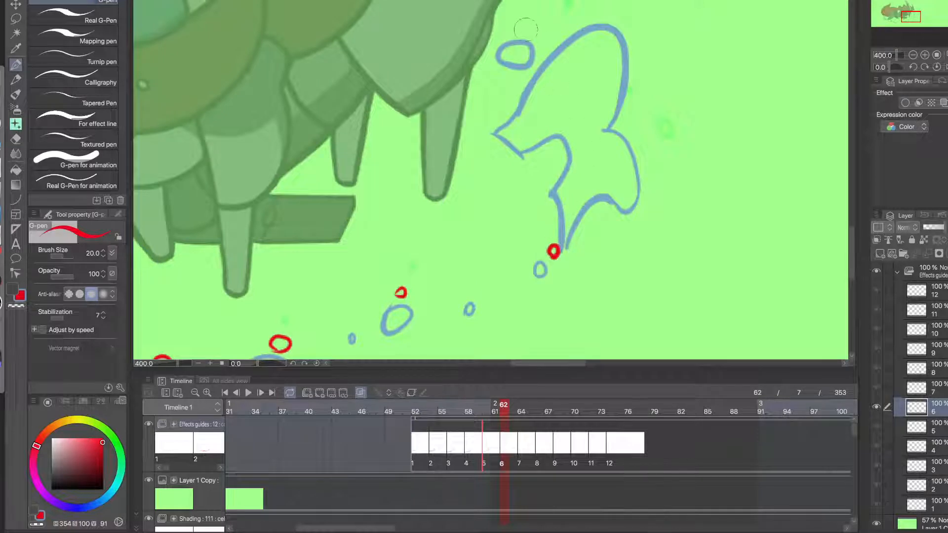
mouse_move(515, 11)
mouse_down()
mouse_move(531, 28)
mouse_move(524, 16)
mouse_move(513, 21)
mouse_move(526, 1)
mouse_up()
key(ctrl+z)
key(ctrl+z)
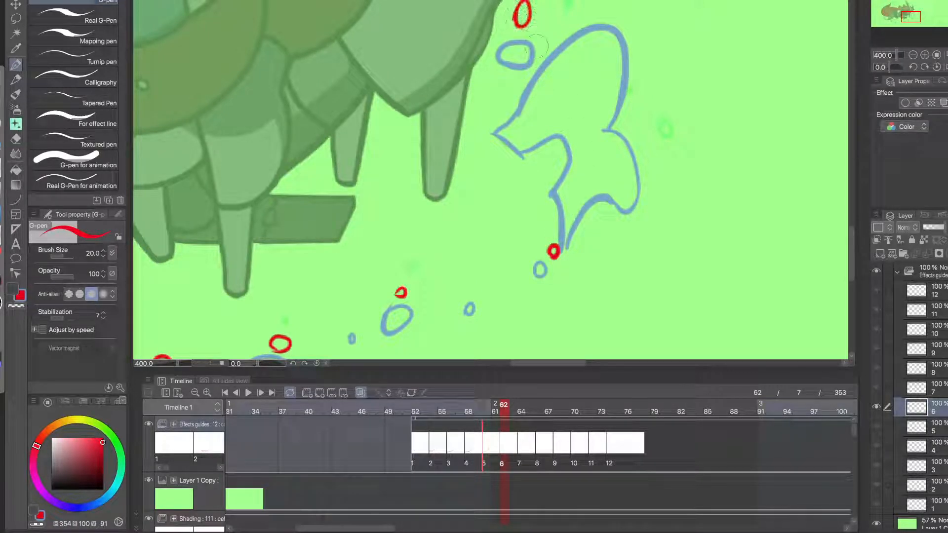
key(c)
key(c)
- Draw the right-hand splash's inner edge on frame 62 from its left tip over a raised bend down to its lower tip
mouse_move(576, 149)
mouse_down()
mouse_move(522, 191)
mouse_move(444, 177)
mouse_up()
key(ctrl+z)
key(ctrl+z)
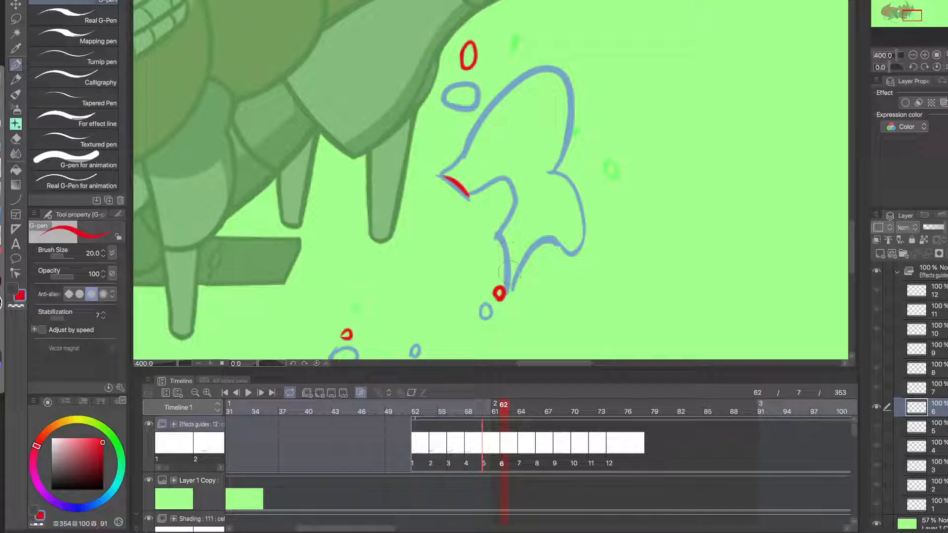
drag(507, 279, 499, 237)
key(ctrl+z)
drag(510, 276, 499, 238)
mouse_move(468, 194)
mouse_down()
mouse_move(529, 157)
mouse_move(533, 175)
mouse_move(501, 236)
mouse_up()
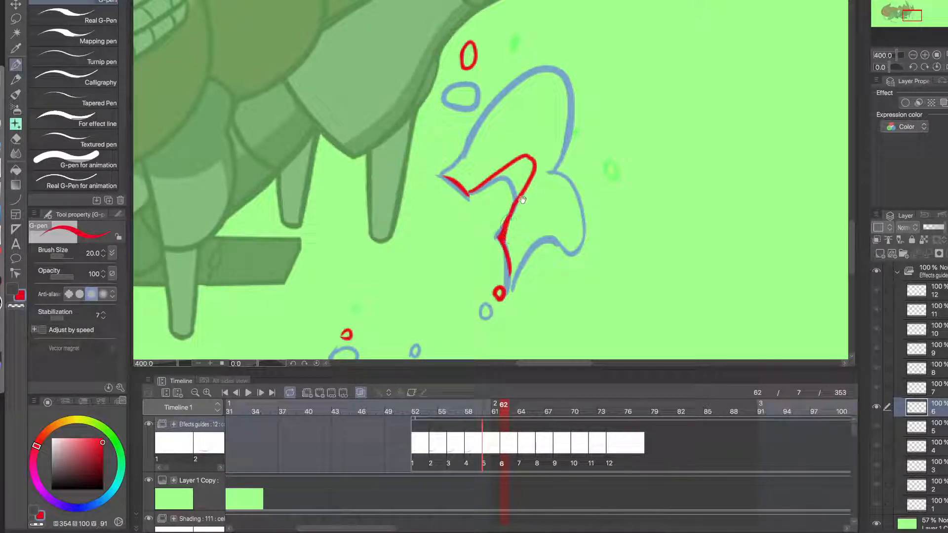
- Reshape the bend of the right-hand splash's inner edge on frame 62 into a taller, narrower peak and erase the stray overlap beside it
drag(522, 199, 485, 210)
mouse_move(465, 161)
mouse_down()
mouse_move(476, 154)
mouse_move(479, 207)
mouse_move(460, 161)
mouse_move(468, 154)
mouse_move(469, 211)
mouse_move(459, 178)
mouse_move(482, 140)
mouse_move(473, 217)
mouse_up()
key(ctrl+z)
key(ctrl+z)
key(ctrl+z)
key(ctrl+z)
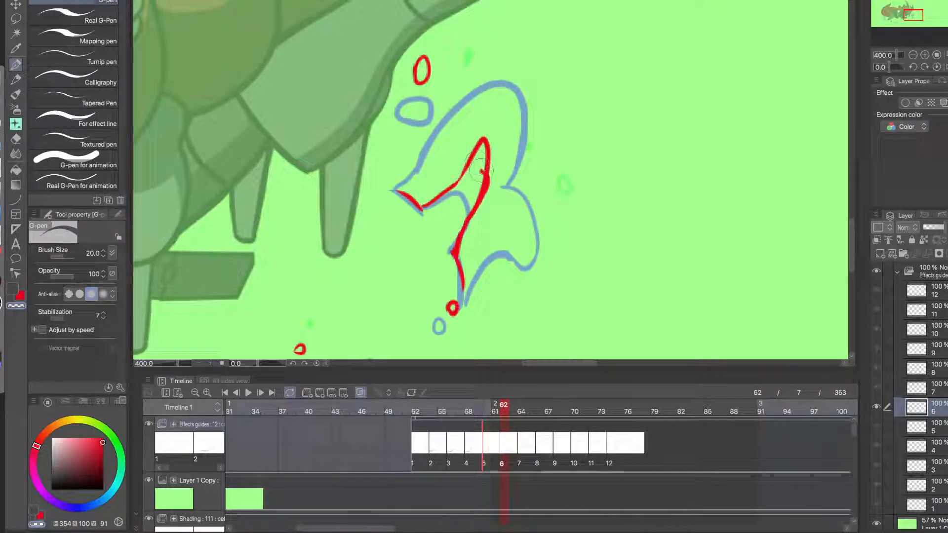
mouse_move(490, 151)
mouse_down()
mouse_move(484, 205)
mouse_move(475, 207)
mouse_up()
key(c)
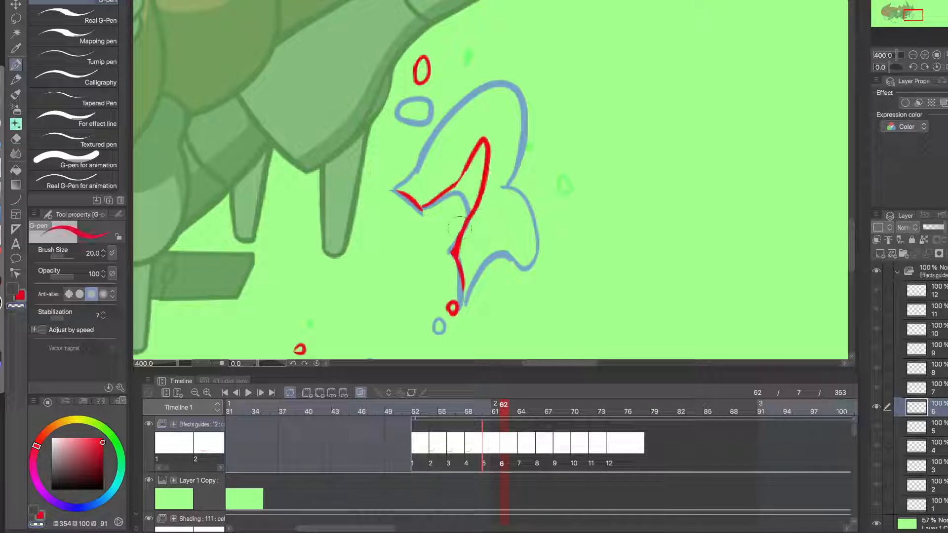
- Smooth the inner peak's left flank on frame 62 with a cleaner curve rising from the notch near the splash's left tip
mouse_move(488, 157)
mouse_down()
mouse_move(481, 205)
mouse_move(468, 226)
mouse_up()
key(ctrl+z)
drag(446, 194, 474, 154)
key(ctrl+z)
drag(421, 209, 453, 186)
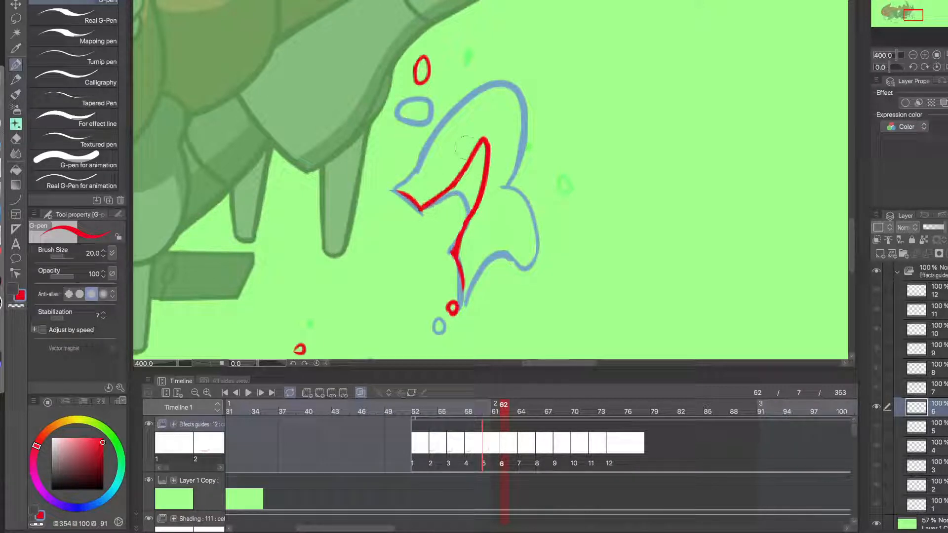
scroll(446, 222, down, 2)
drag(501, 214, 478, 225)
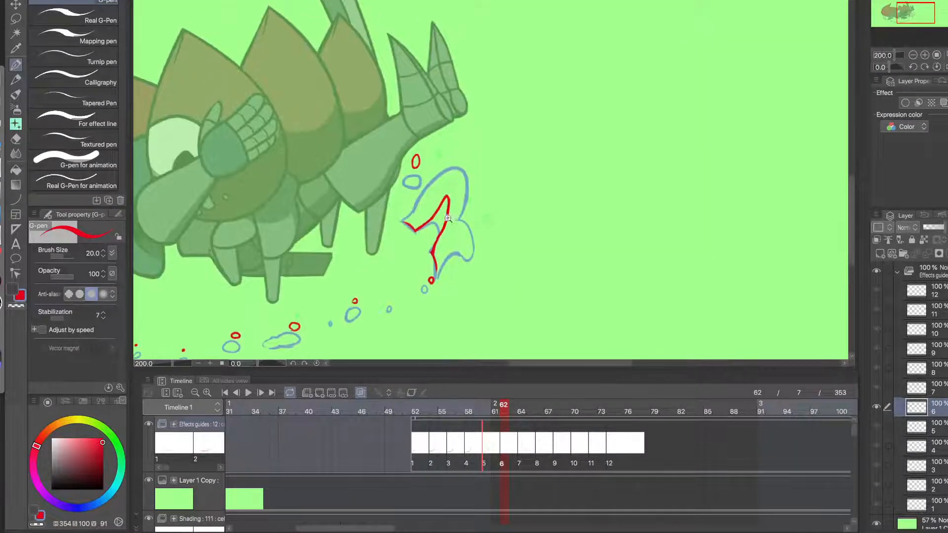
scroll(451, 218, up, 2)
- Draw the right-hand splash's outer outline on frame 62 as a tall rounded spike with a round lobe on its right, closing at the lower tip
drag(368, 222, 416, 163)
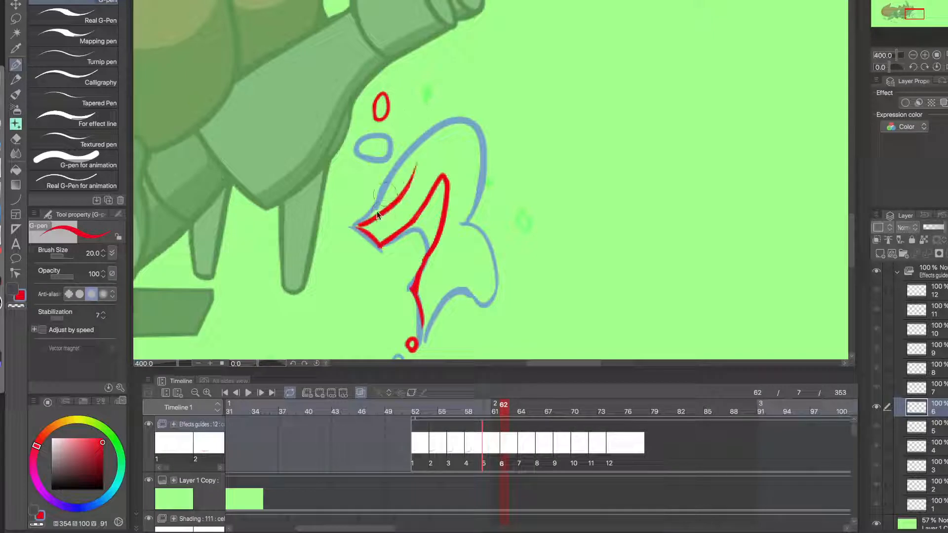
key(ctrl+z)
mouse_move(357, 228)
mouse_down()
mouse_move(479, 58)
mouse_move(486, 170)
mouse_up()
key(ctrl+z)
mouse_move(404, 179)
mouse_down()
mouse_move(428, 130)
mouse_move(495, 147)
mouse_move(482, 198)
mouse_up()
drag(471, 263, 476, 245)
mouse_move(425, 308)
mouse_down()
mouse_move(473, 230)
mouse_move(494, 231)
mouse_move(527, 160)
mouse_move(488, 187)
mouse_up()
key(c)
key(c)
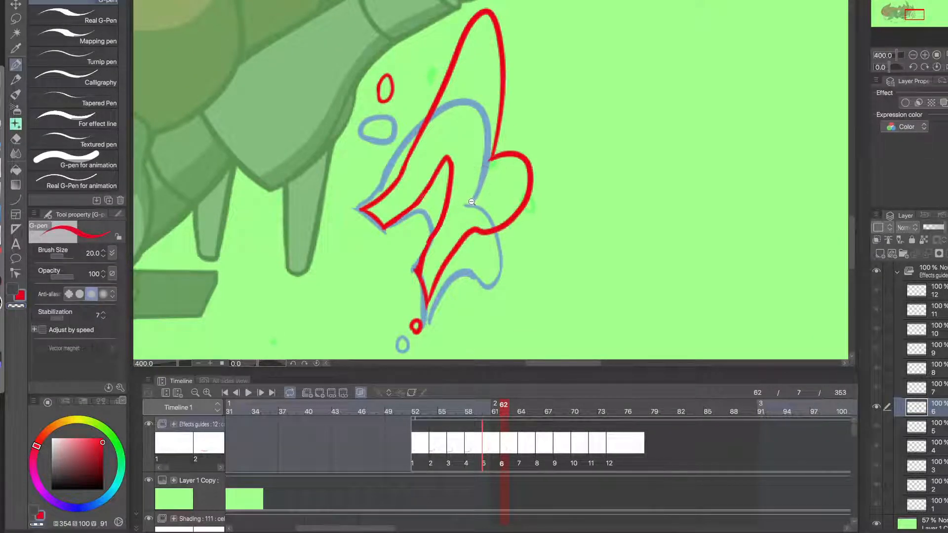
- On frame 64, draw the right-hand splash as a tall, narrow red spike with two pointed lower tails inside the previous frame's outline
click(471, 201)
click(472, 202)
click(472, 202)
click(464, 237)
drag(448, 290, 519, 269)
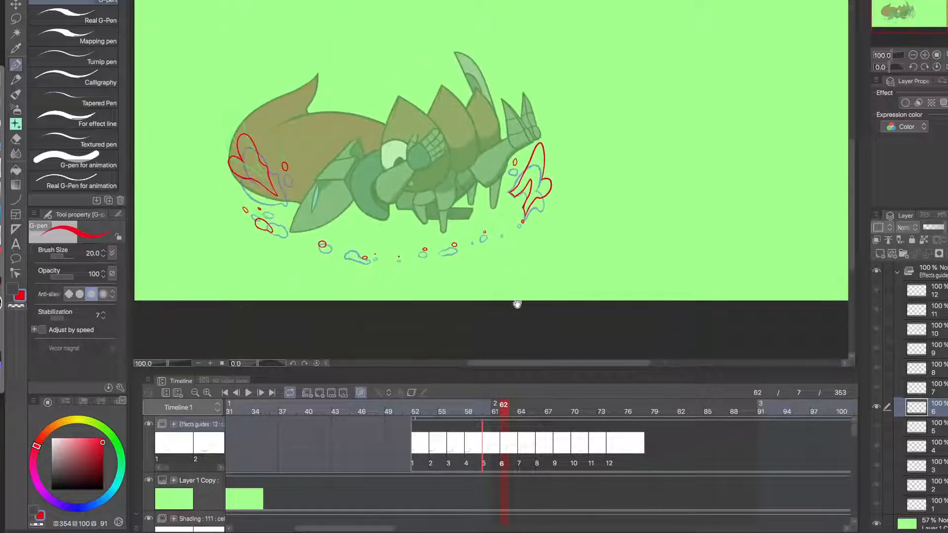
click(495, 410)
click(505, 412)
click(523, 412)
click(513, 412)
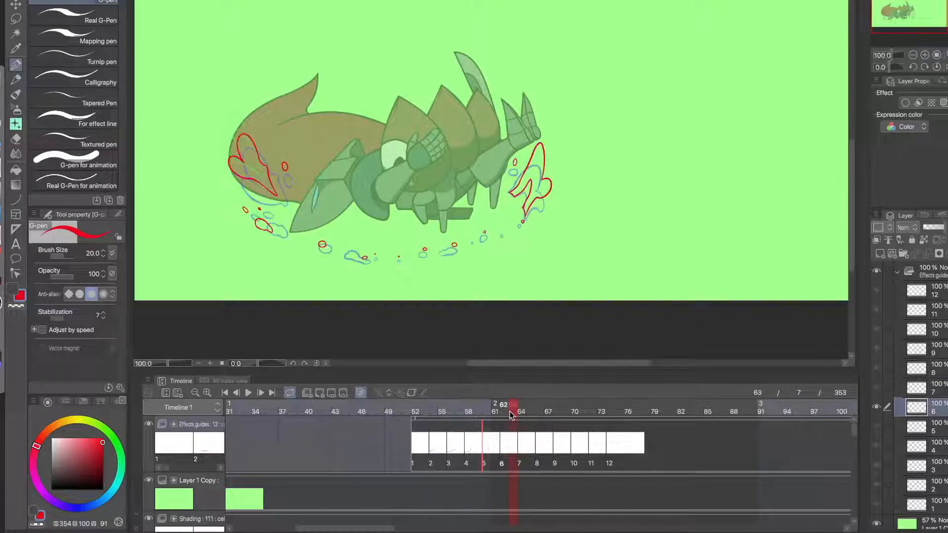
click(523, 412)
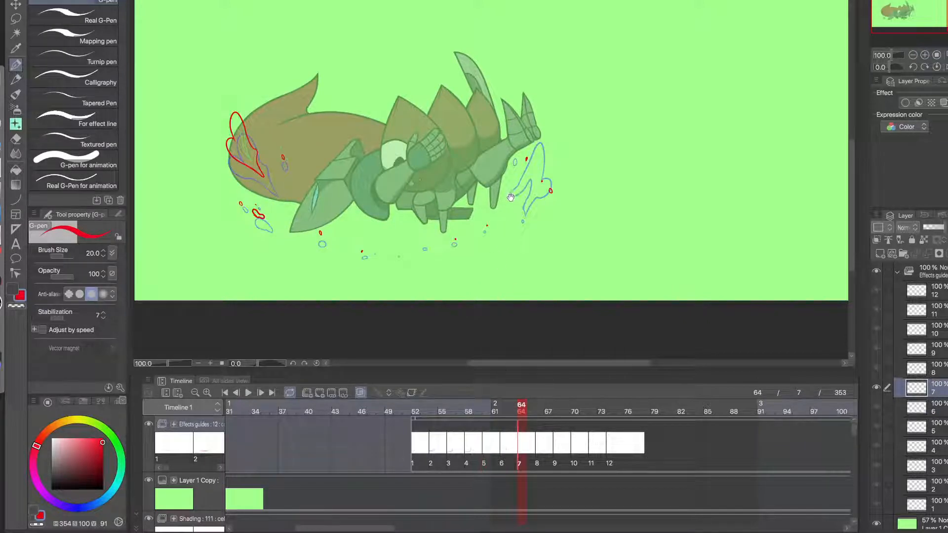
scroll(528, 190, up, 2)
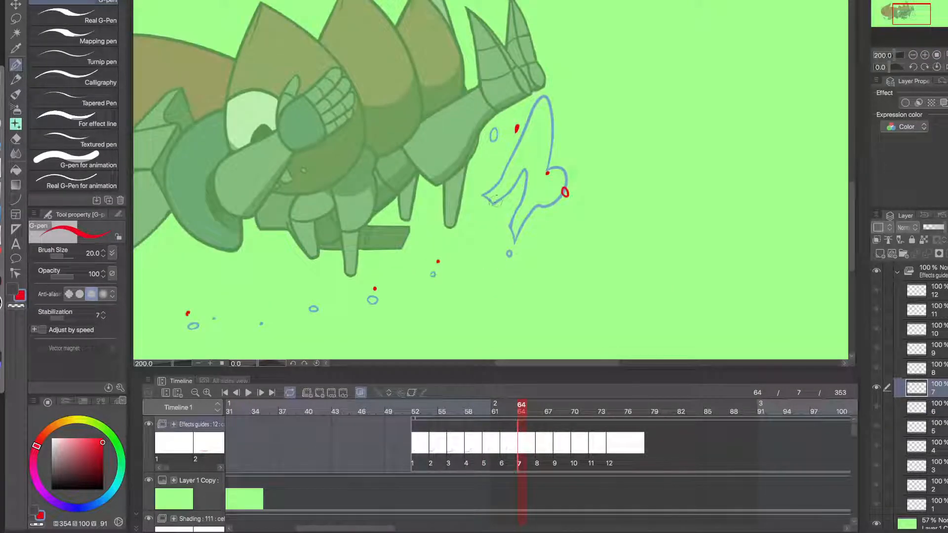
mouse_move(493, 203)
mouse_down()
mouse_move(526, 146)
mouse_move(549, 67)
mouse_move(554, 160)
mouse_move(515, 239)
mouse_move(532, 165)
mouse_move(498, 200)
mouse_up()
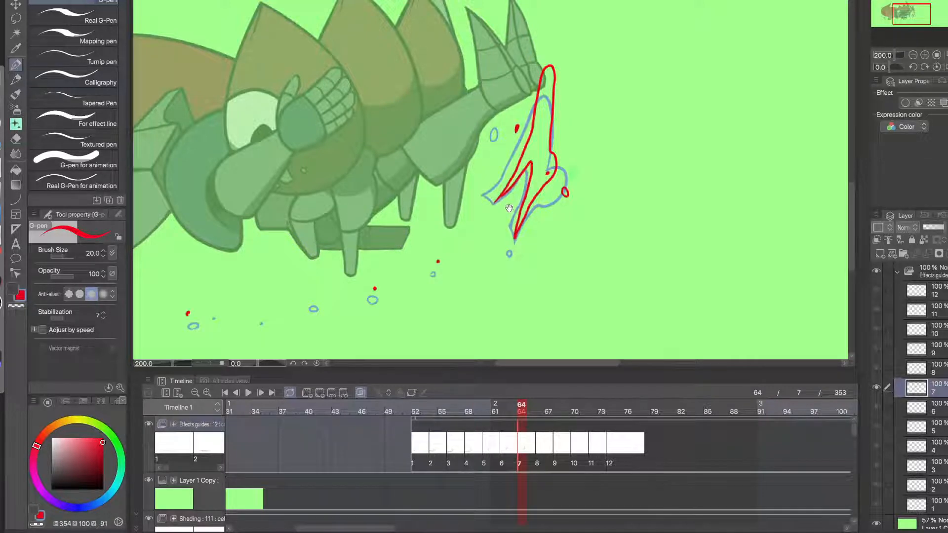
- On frame 66, draw a narrow upright oval droplet just above the top of the right-hand splash's blue outline
scroll(511, 208, up, 2)
scroll(568, 260, down, 3)
drag(573, 289, 532, 281)
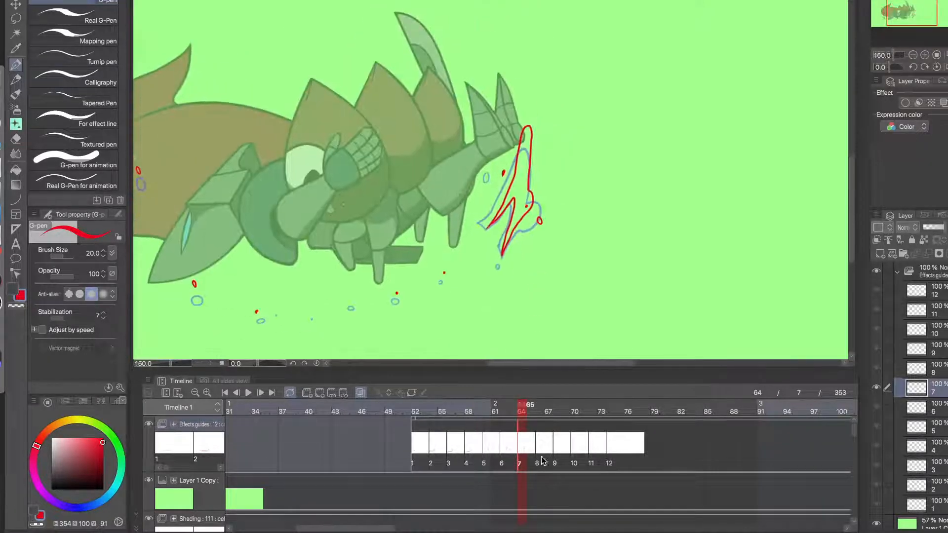
click(541, 442)
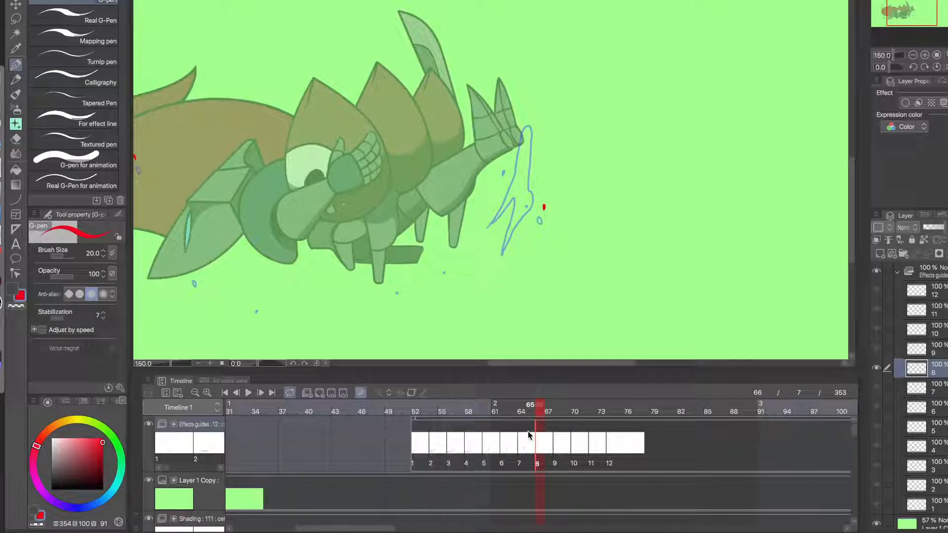
click(557, 201)
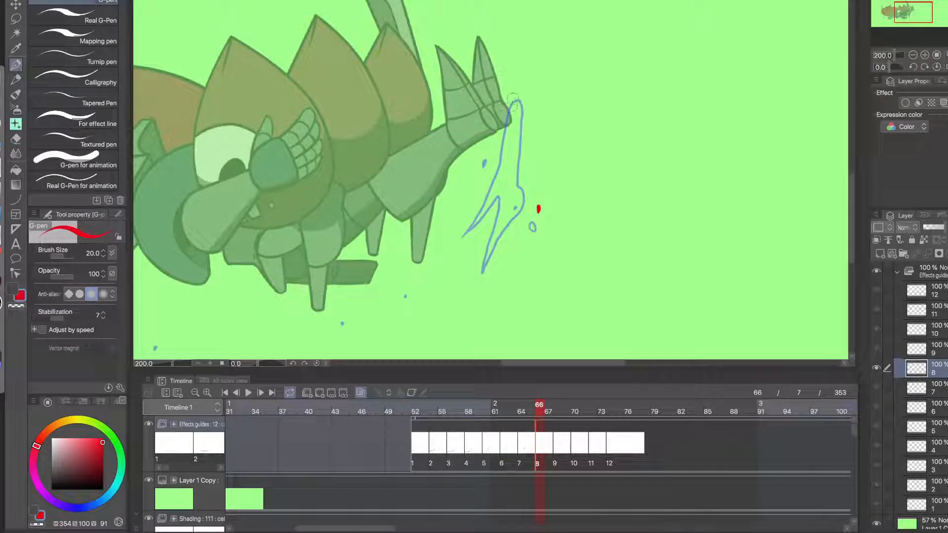
mouse_move(513, 77)
mouse_down()
mouse_move(518, 66)
mouse_move(514, 82)
mouse_up()
key(ctrl+z)
key(ctrl+z)
key(ctrl+z)
scroll(517, 94, up, 2)
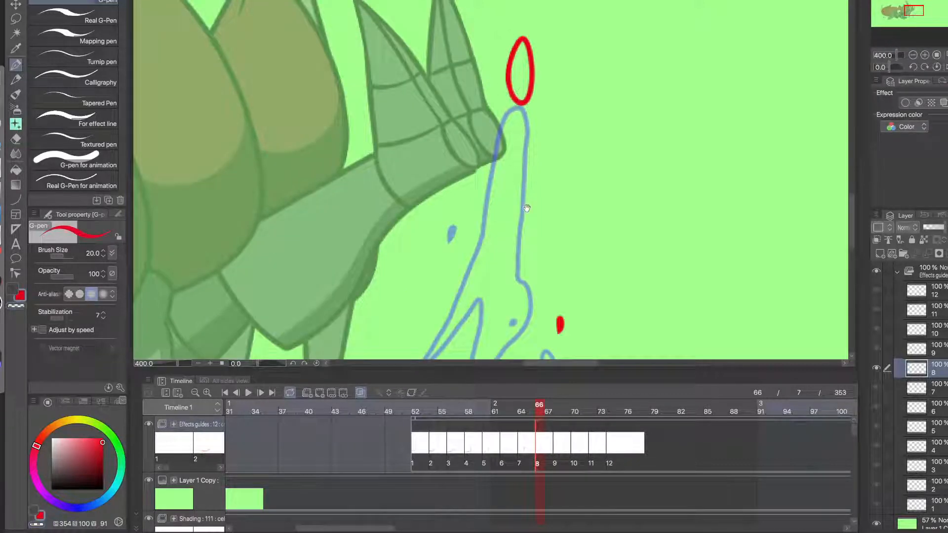
- Draw a small torn splash fragment with a forked lower end inside the blue outline on frame 66 and a tiny droplet above it
drag(526, 208, 513, 138)
mouse_move(496, 178)
mouse_down()
mouse_move(510, 192)
mouse_move(506, 165)
mouse_up()
scroll(508, 191, down, 2)
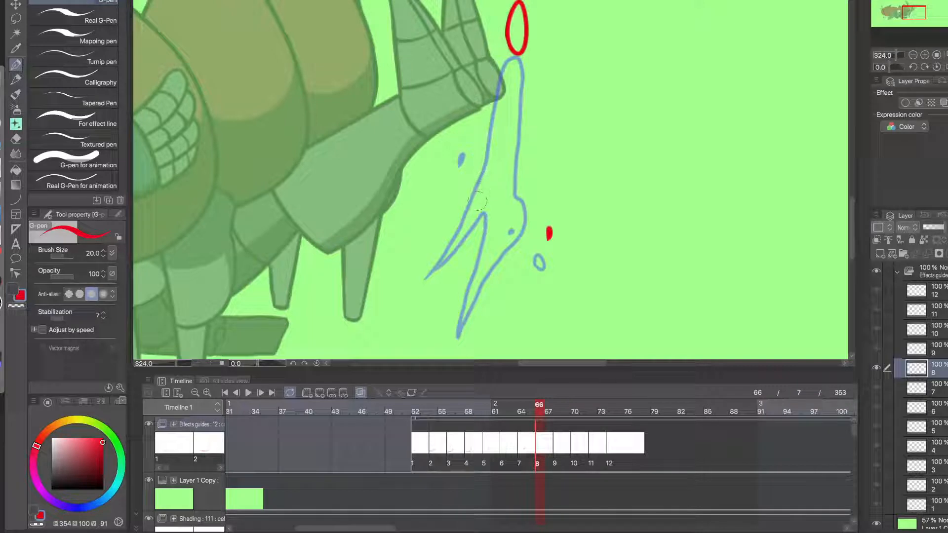
mouse_move(477, 199)
mouse_down()
mouse_move(499, 132)
mouse_move(513, 190)
mouse_move(493, 237)
mouse_move(494, 206)
mouse_move(477, 197)
mouse_up()
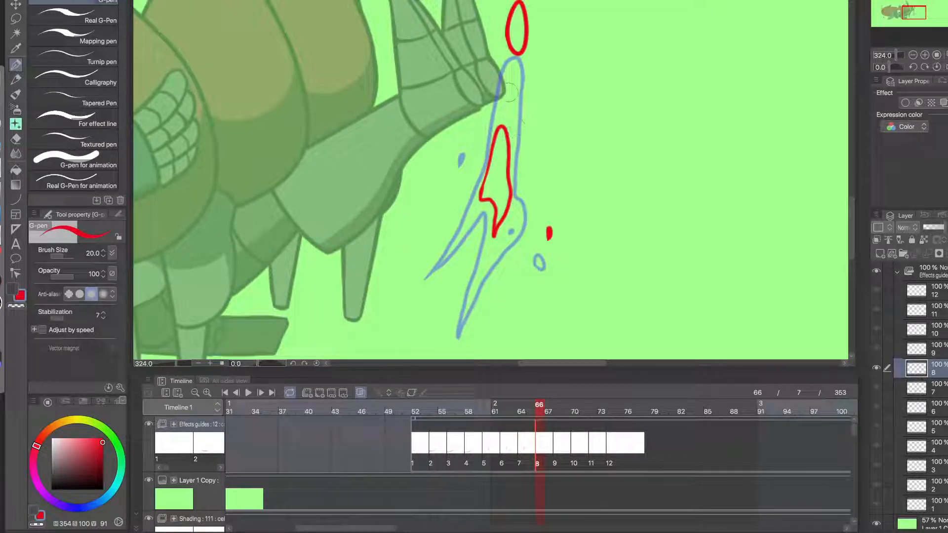
drag(510, 92, 513, 81)
- On frame 68, draw a red oval droplet above the upper blue oval on the right and a small droplet at that oval's lower end
scroll(530, 170, down, 5)
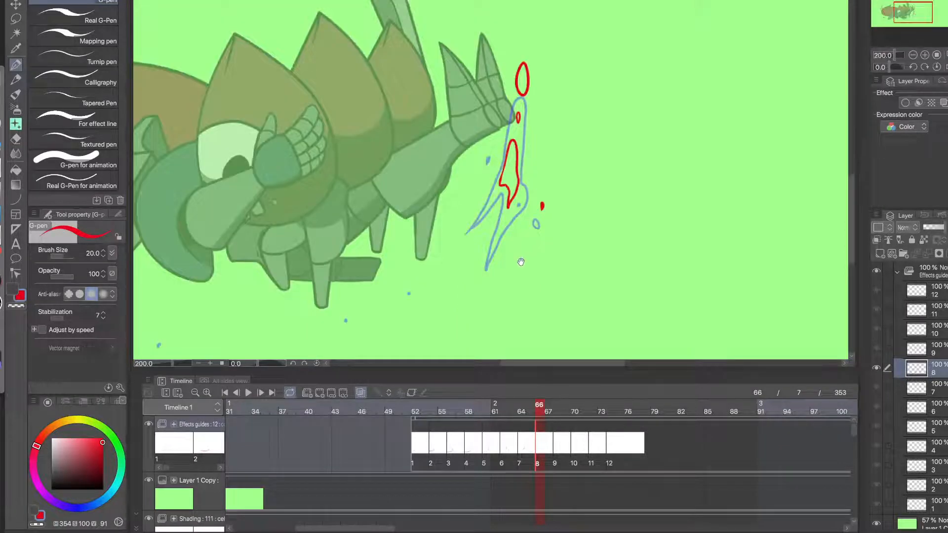
drag(513, 307, 583, 240)
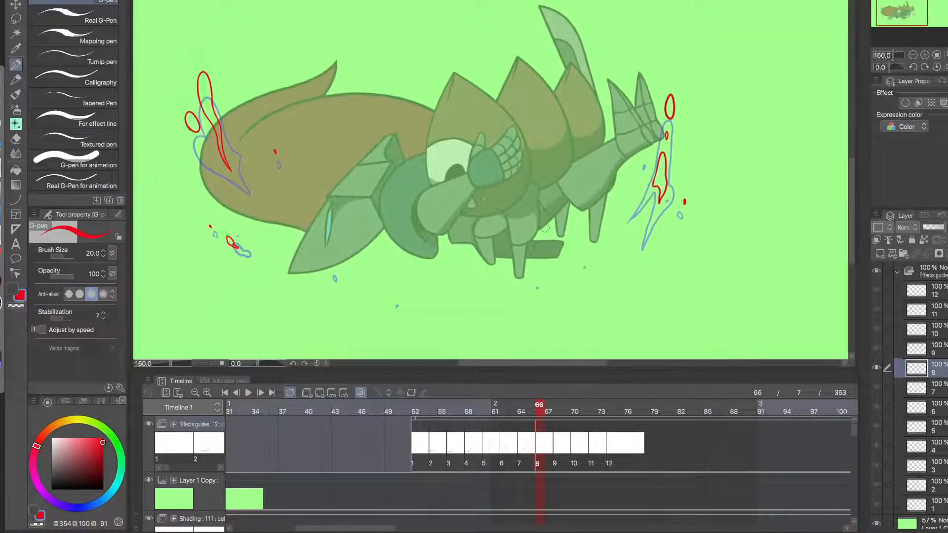
key(Right)
key(Right)
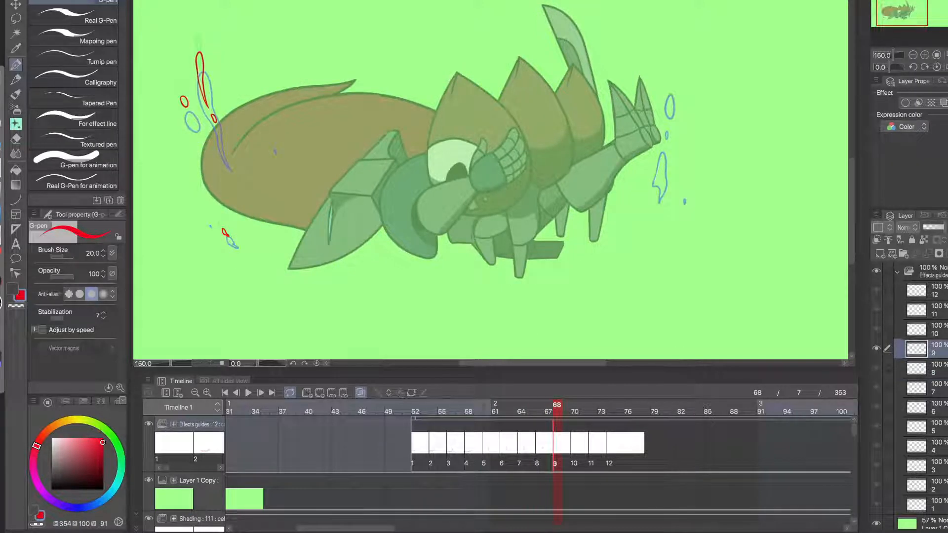
scroll(640, 165, up, 5)
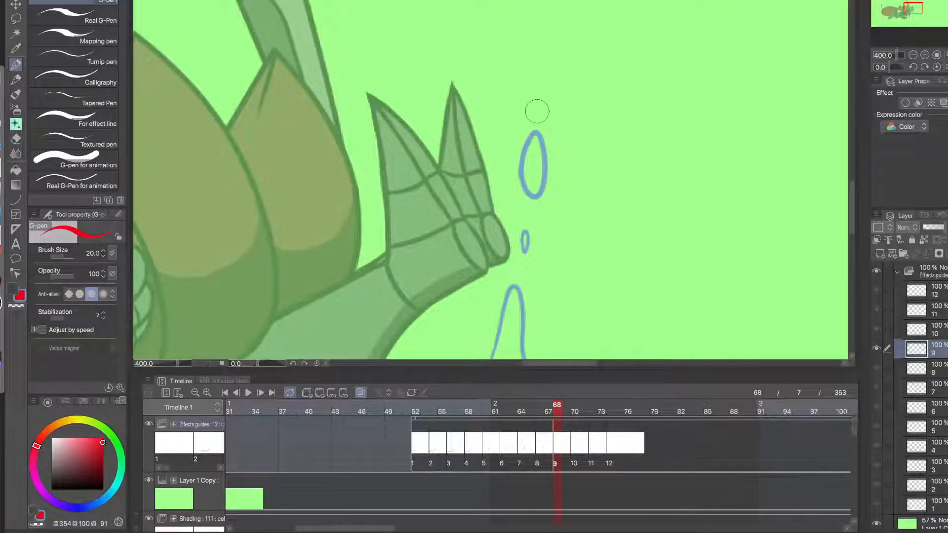
mouse_move(537, 112)
mouse_down()
mouse_move(550, 89)
mouse_move(539, 111)
mouse_up()
drag(524, 205, 530, 190)
key(ctrl+z)
- Draw a narrow, wavy red streak on frame 68 running from the small blue droplet down over the upper part of the blue fragment
mouse_move(539, 256)
mouse_down()
mouse_move(531, 118)
mouse_move(527, 157)
mouse_move(521, 119)
mouse_move(518, 222)
mouse_move(509, 167)
mouse_move(516, 121)
mouse_up()
scroll(529, 172, down, 2)
scroll(523, 160, up, 2)
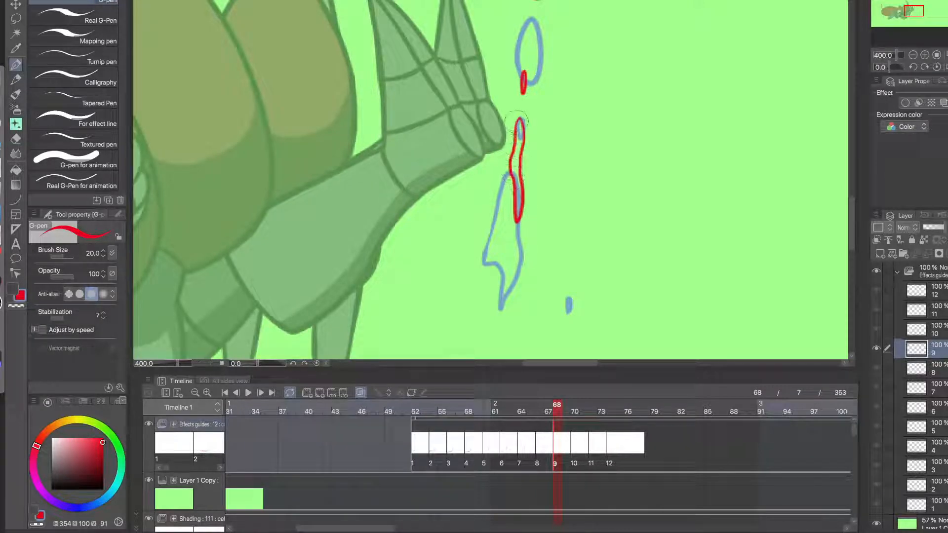
scroll(524, 213, down, 2)
scroll(550, 261, up, 2)
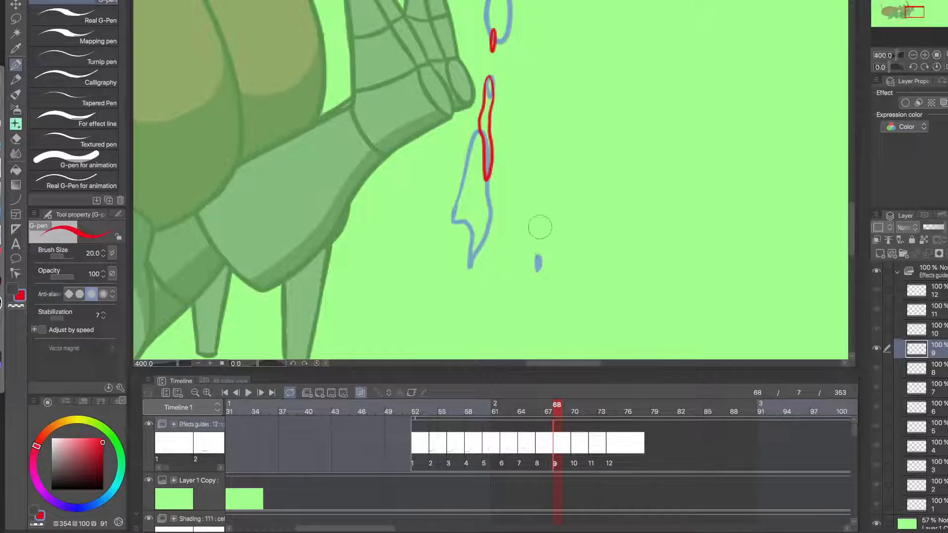
- On frame 70, draw a small red droplet above the right-hand blue oval, with a tiny dot and a thin streak below it
scroll(558, 261, down, 3)
drag(525, 271, 581, 214)
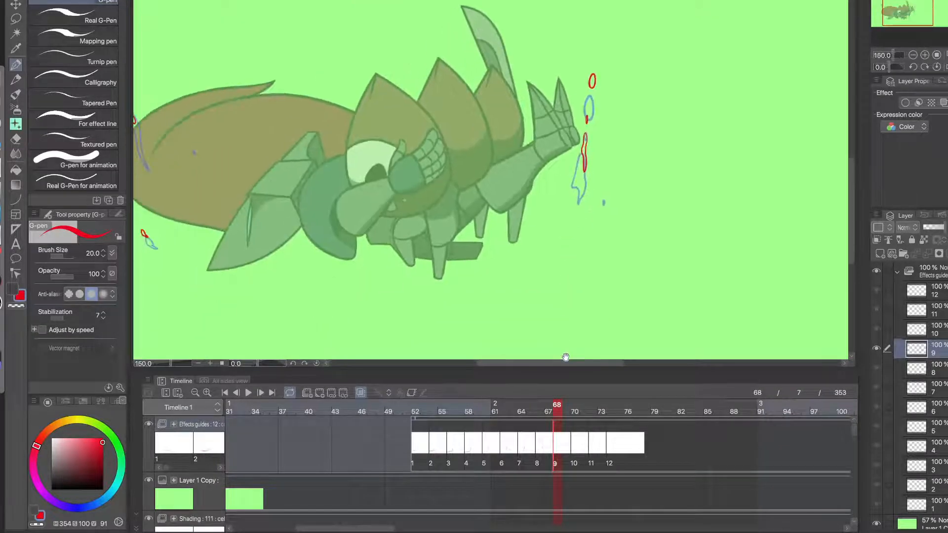
click(574, 446)
scroll(605, 89, up, 1)
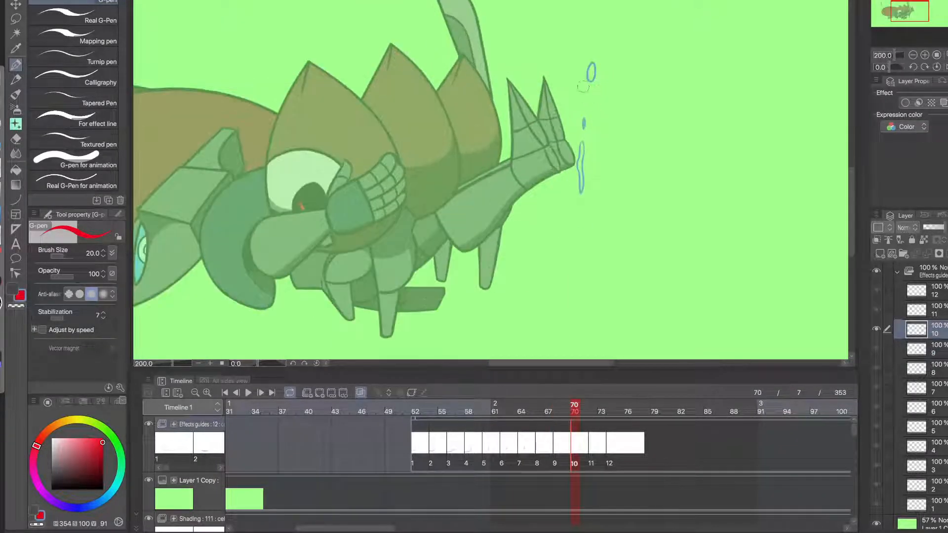
drag(595, 45, 593, 56)
drag(584, 123, 583, 157)
- Redraw the thin red streak beside the raised fingertips on frame 70 as a slim oval ending at the top of the blue streak
scroll(595, 203, down, 2)
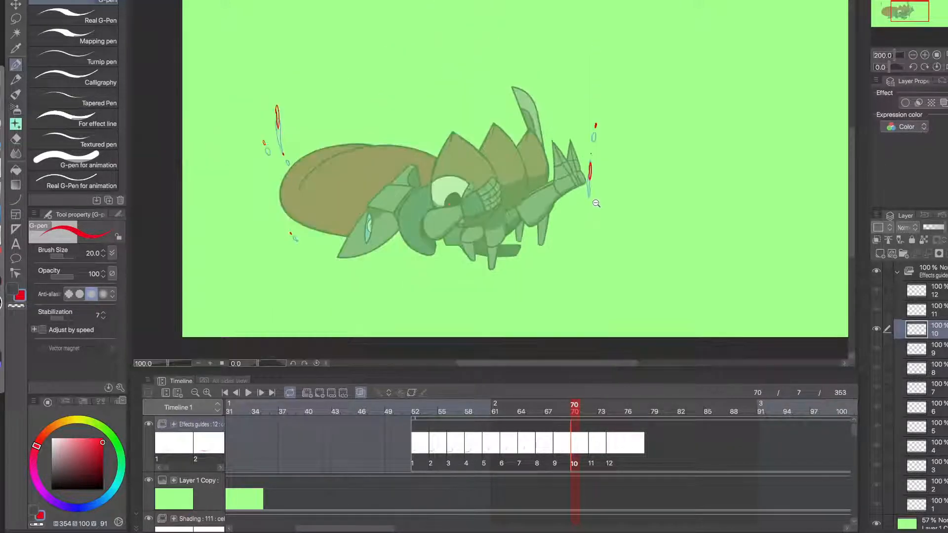
scroll(594, 170, up, 2)
key(ctrl+z)
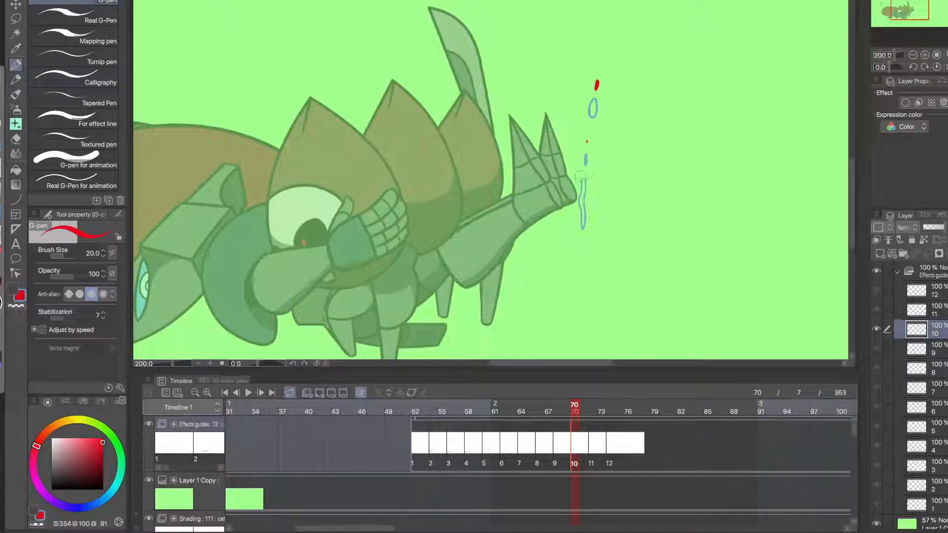
drag(582, 178, 585, 180)
key(ctrl+z)
ctrl+click(584, 178)
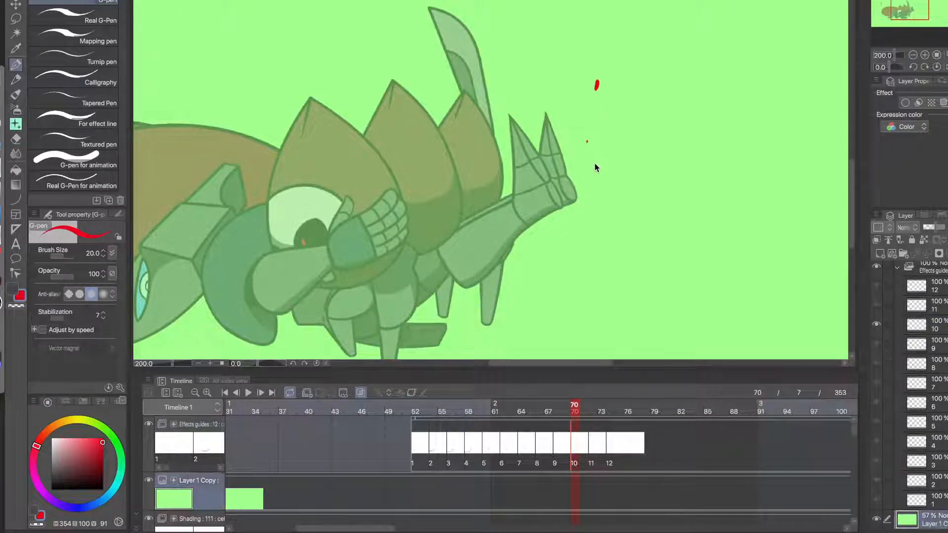
key(ctrl+z)
drag(584, 179, 585, 178)
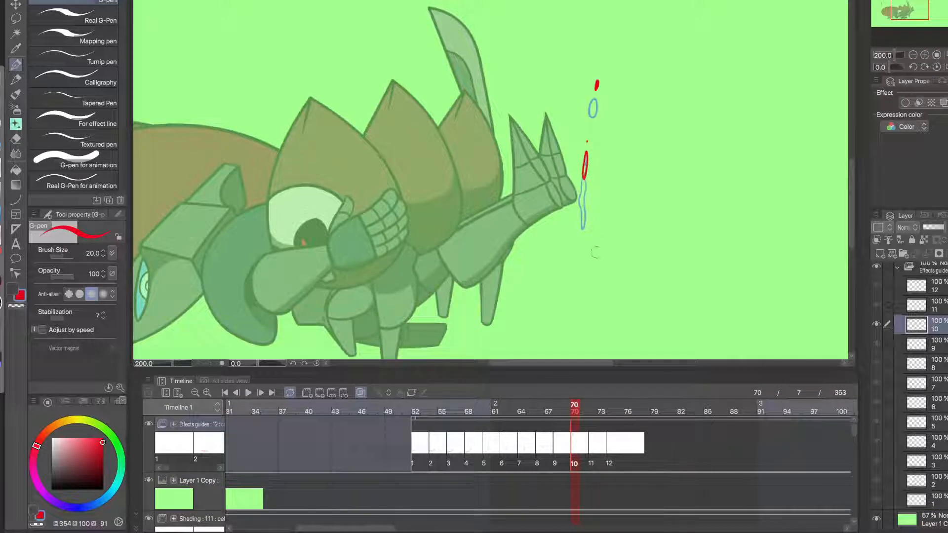
- On frame 72, draw a short, narrow red oval directly above the right-hand blue streak
click(591, 458)
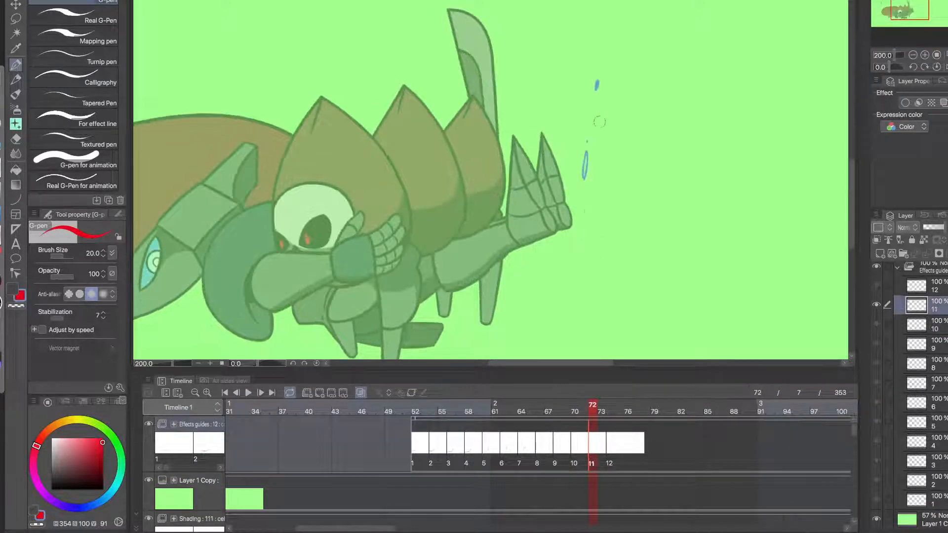
click(600, 74)
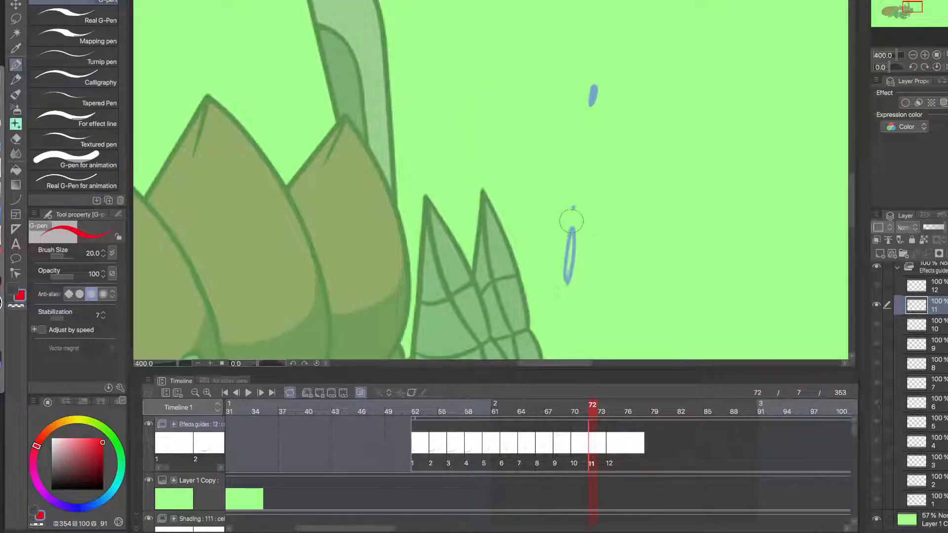
mouse_move(573, 222)
mouse_down()
mouse_move(577, 179)
mouse_move(575, 215)
mouse_up()
key(ctrl+z)
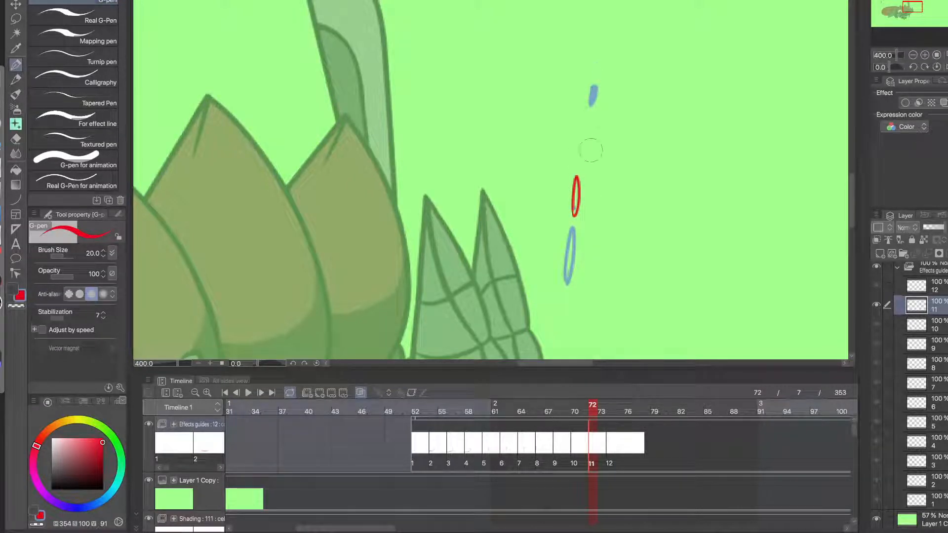
- Move to cel 12 on frame 74 and examine the remaining droplet guides around the whole character
click(574, 240)
click(577, 244)
click(580, 250)
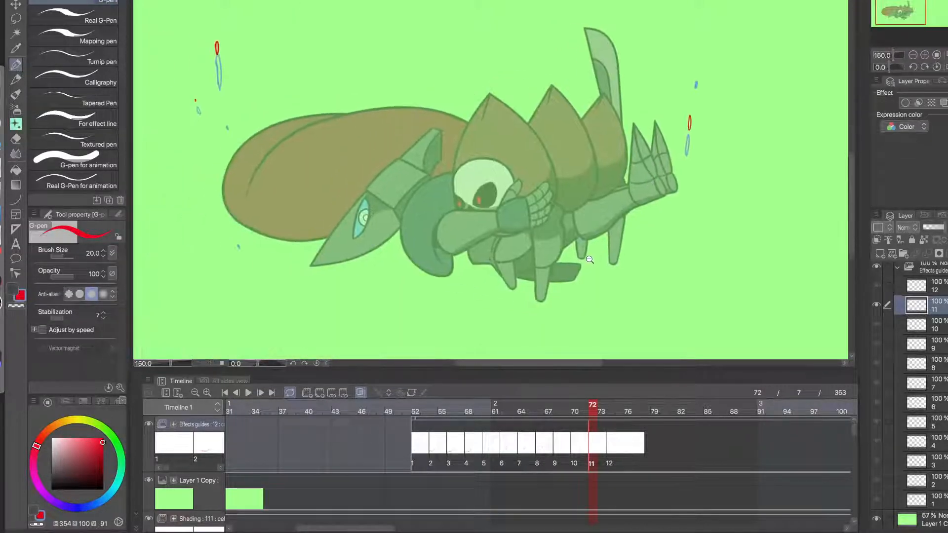
click(583, 255)
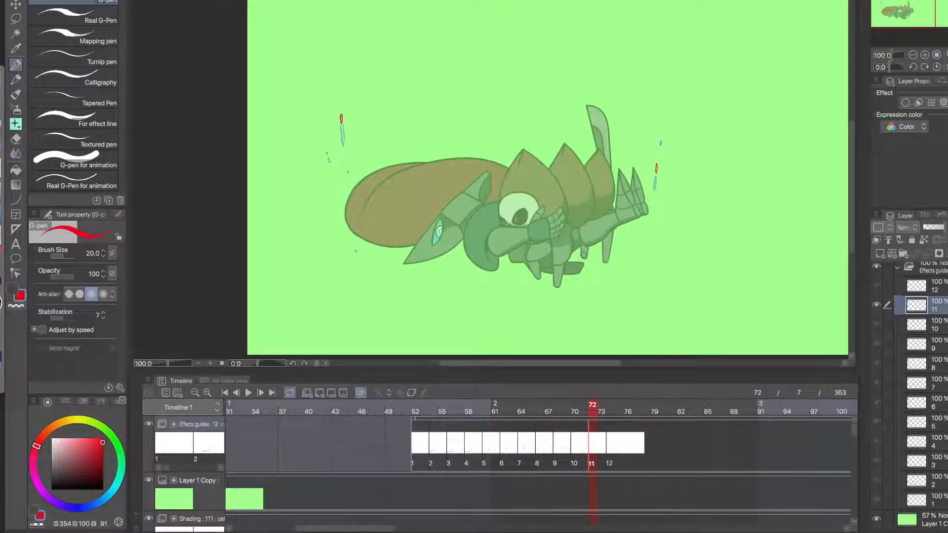
click(610, 443)
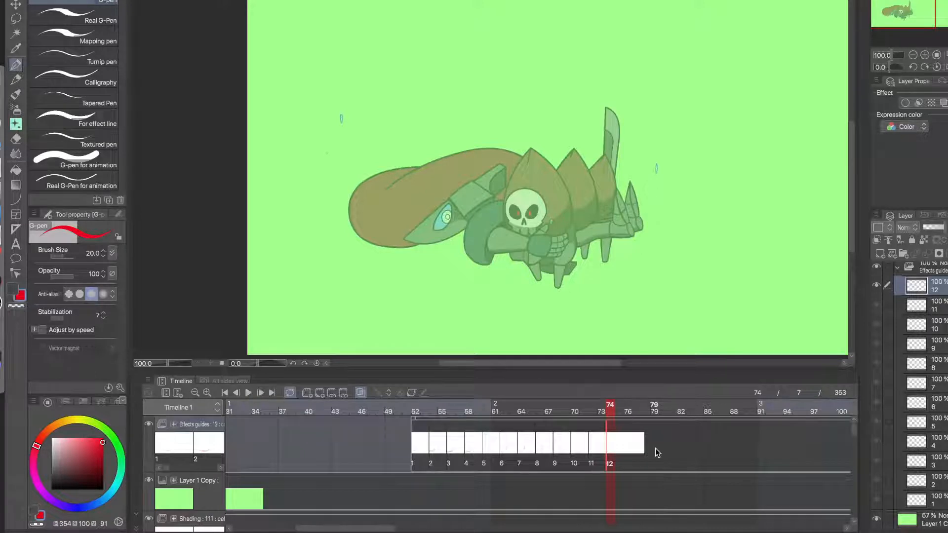
- Play back the splash guide animation and compare cels 4 to 6 around frames 58 to 63
click(416, 409)
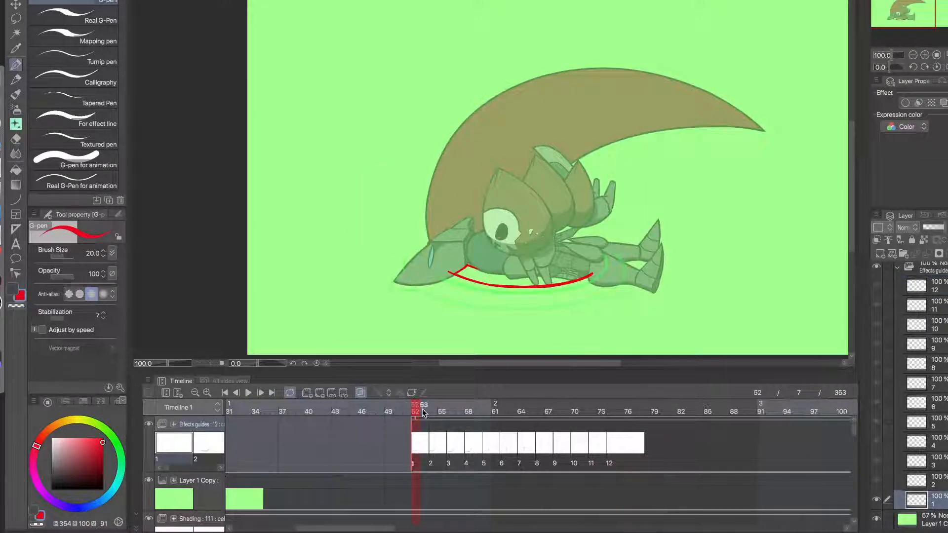
drag(419, 411, 249, 395)
click(249, 394)
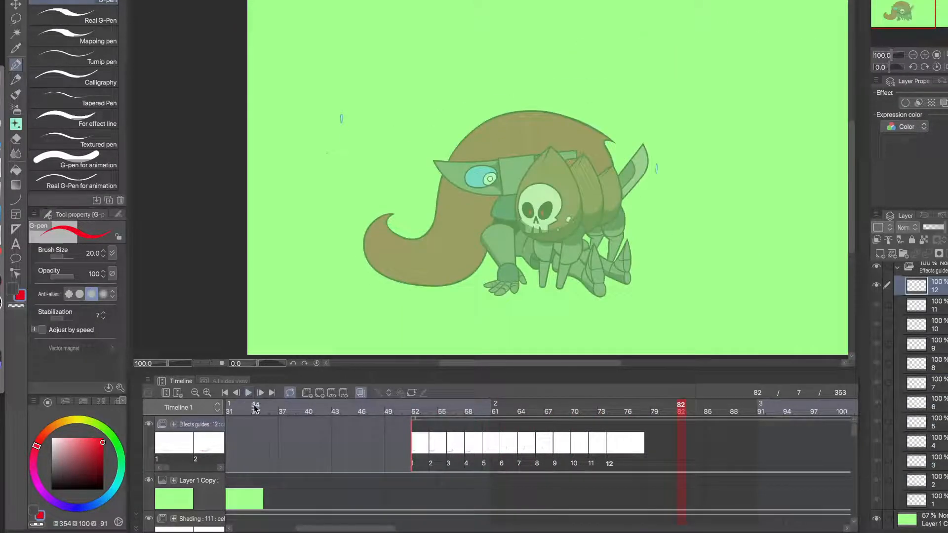
click(255, 409)
click(248, 394)
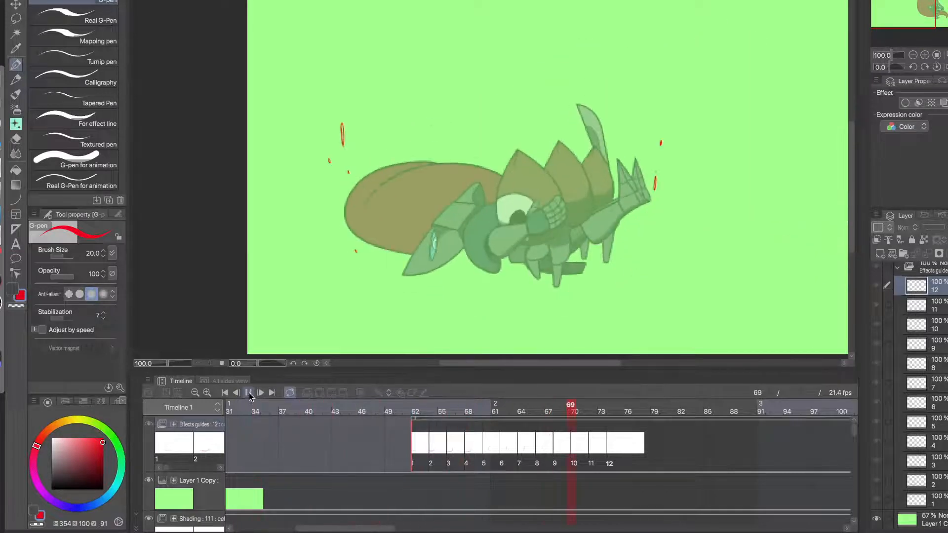
click(249, 394)
click(299, 408)
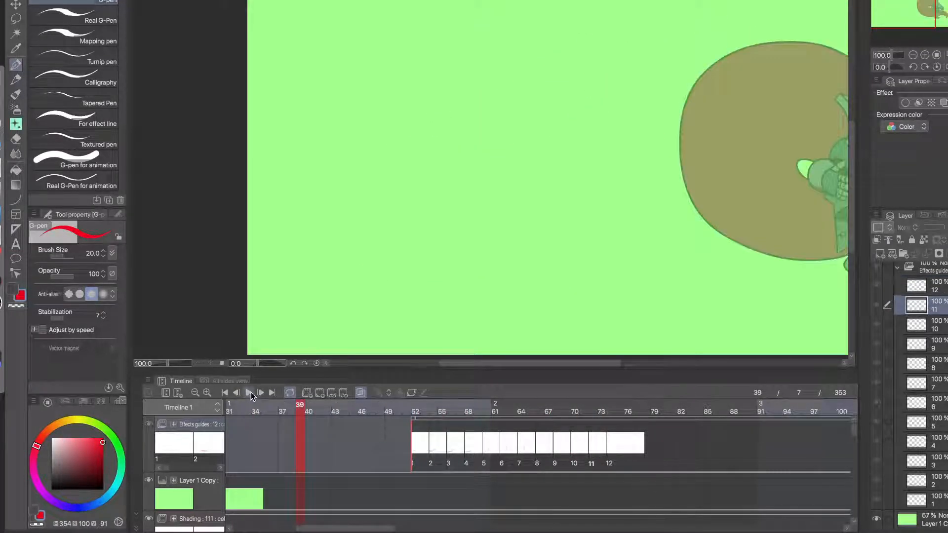
click(249, 393)
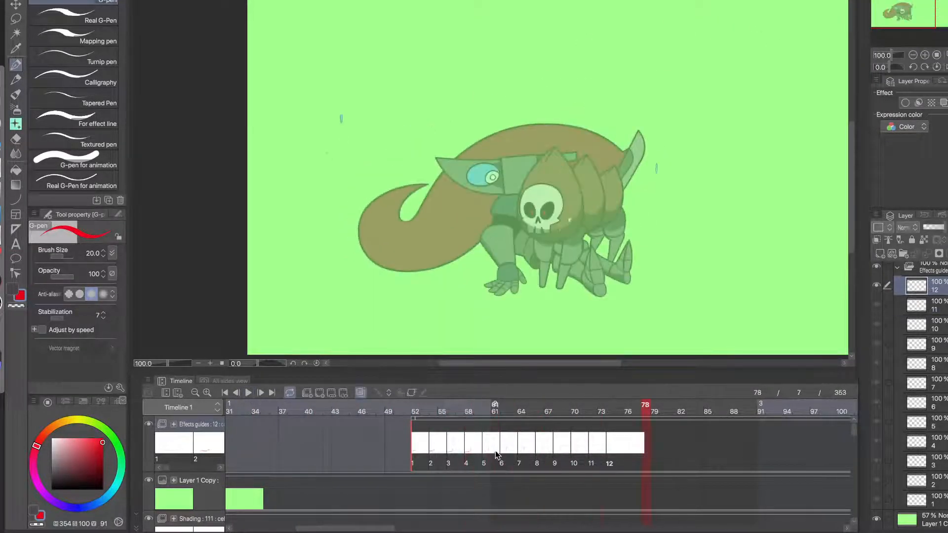
click(486, 447)
click(512, 444)
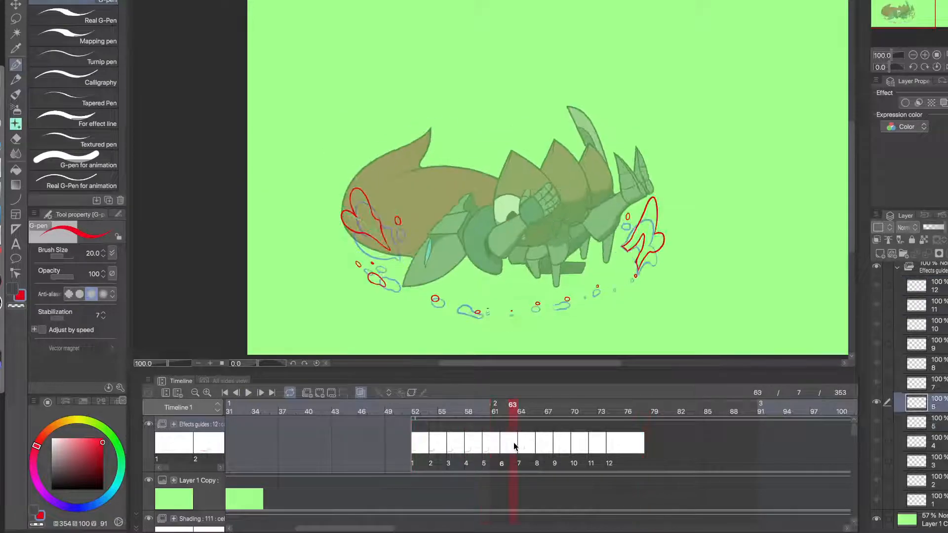
click(486, 445)
click(468, 446)
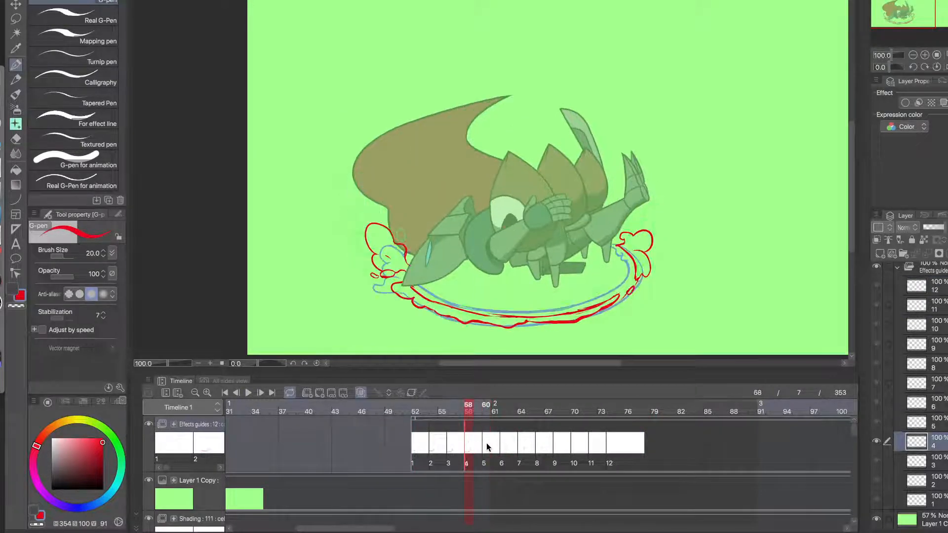
- On frame 60, merge the round droplet and the elongated blob below the head into one humped splash, erasing the lines inside it
click(487, 444)
scroll(456, 310, up, 4)
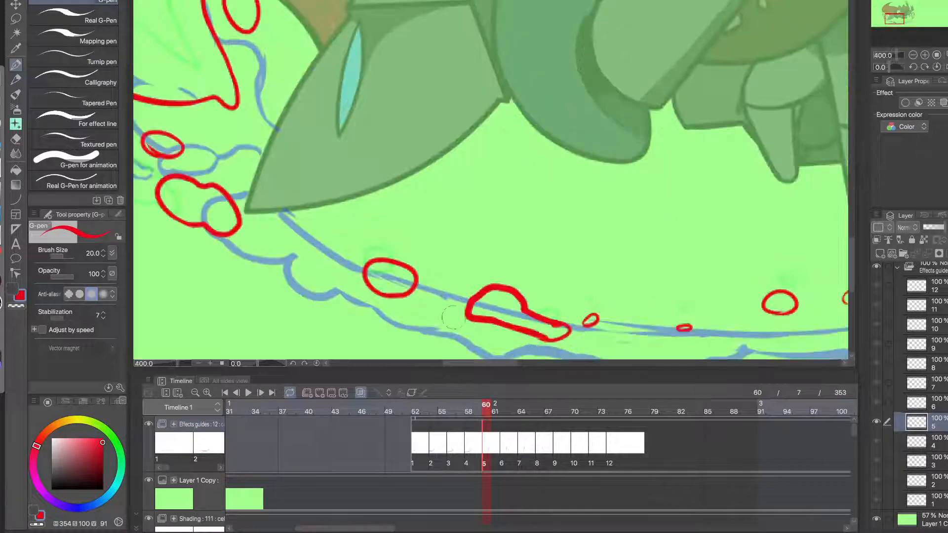
drag(464, 298, 443, 261)
mouse_move(486, 289)
mouse_down()
mouse_move(407, 278)
mouse_move(350, 251)
mouse_up()
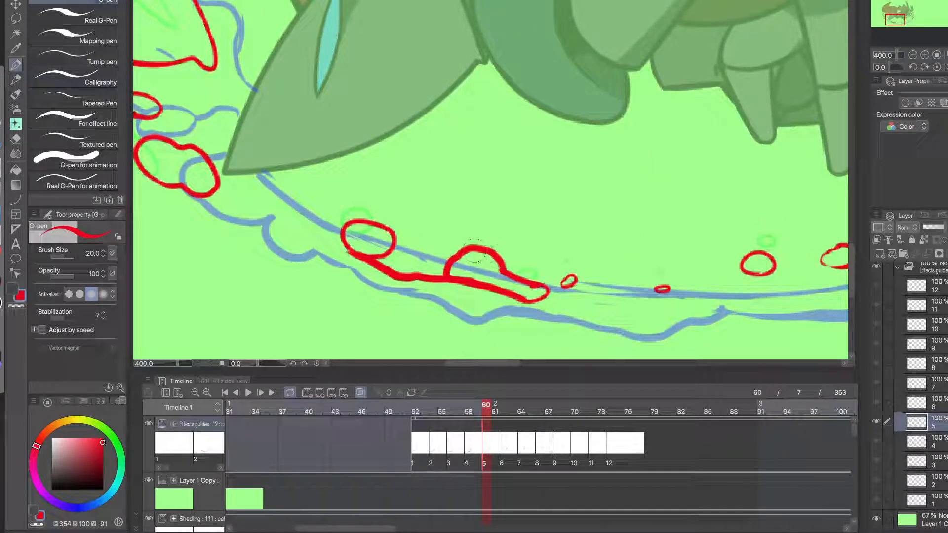
mouse_move(471, 247)
mouse_down()
mouse_move(445, 215)
mouse_move(419, 210)
mouse_move(372, 228)
mouse_up()
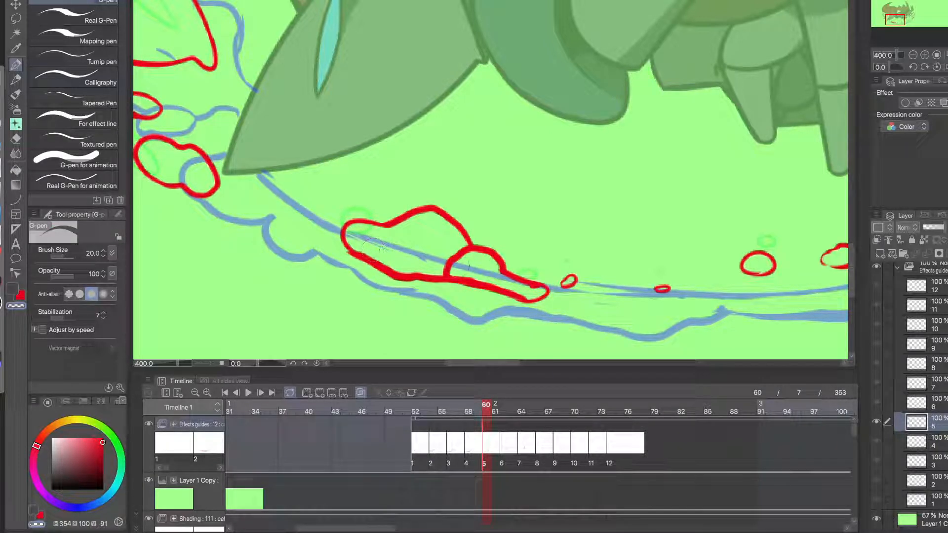
mouse_move(450, 271)
mouse_down()
mouse_move(471, 250)
mouse_move(450, 266)
mouse_up()
key(c)
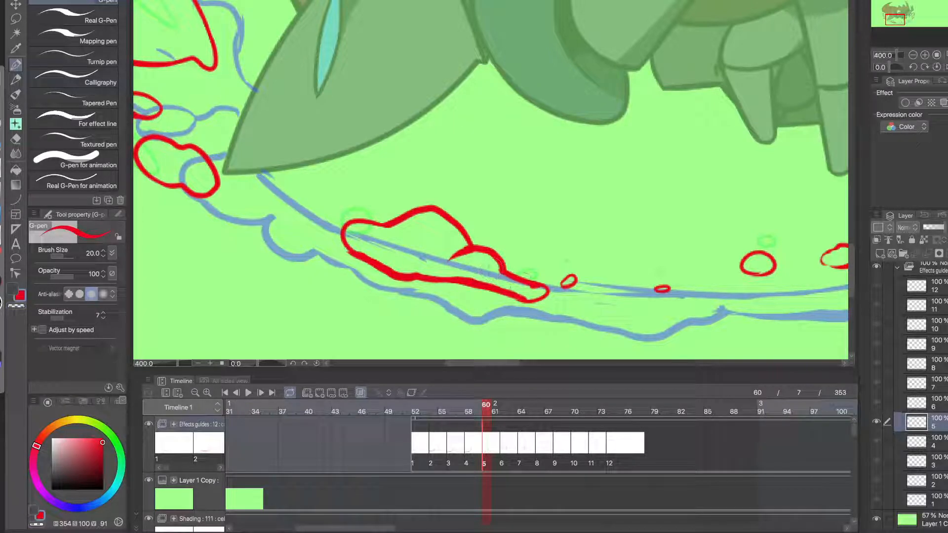
- On frame 62, erase the two small red ovals and the tiny dot around the blue humped splash outline
click(503, 441)
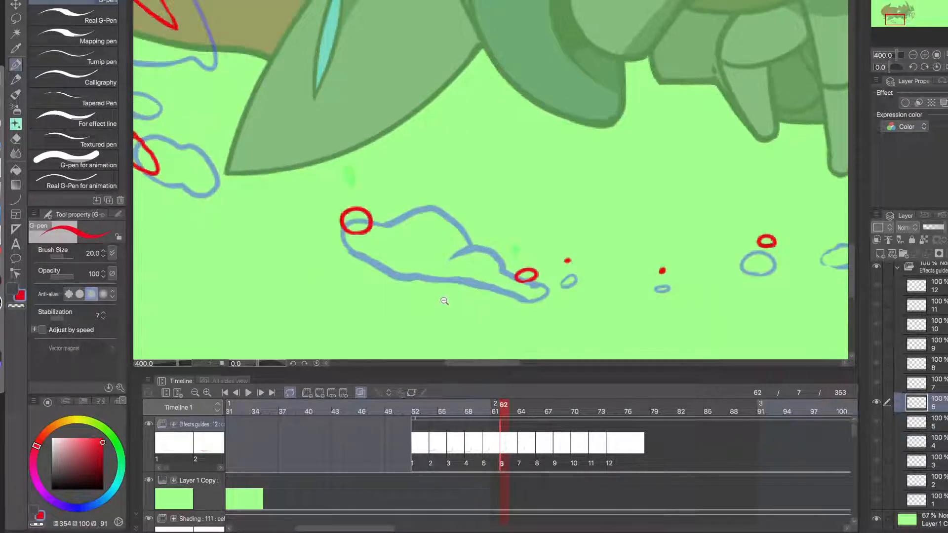
scroll(435, 304, down, 2)
scroll(436, 304, up, 2)
key(c)
mouse_move(391, 197)
mouse_down()
mouse_move(368, 207)
mouse_move(374, 220)
mouse_move(361, 212)
mouse_up()
drag(537, 264, 556, 262)
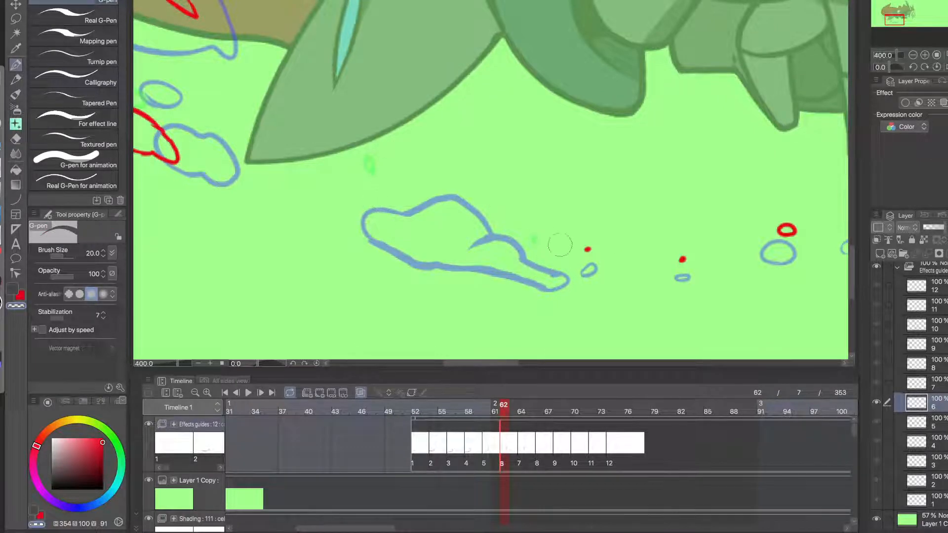
key(c)
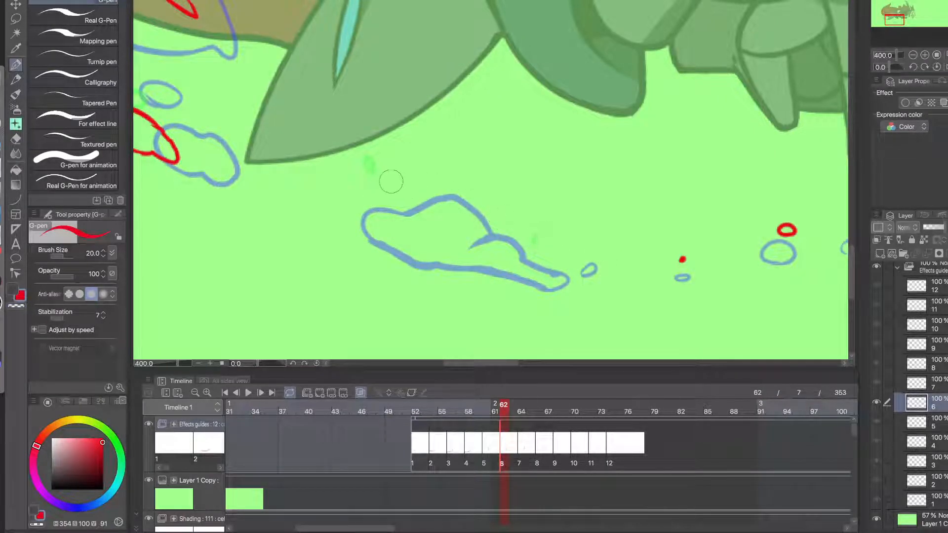
- Draw a red splash with a pointed peak and a rounded lobe above the blue humped outline on frame 62, trimming the overlapping line
mouse_move(377, 186)
mouse_down()
mouse_move(457, 129)
mouse_move(481, 150)
mouse_move(494, 200)
mouse_up()
key(ctrl+z)
mouse_move(370, 183)
mouse_down()
mouse_move(456, 115)
mouse_move(505, 171)
mouse_move(469, 200)
mouse_move(527, 186)
mouse_move(551, 211)
mouse_move(547, 226)
mouse_move(495, 247)
mouse_move(385, 204)
mouse_move(421, 225)
mouse_move(380, 212)
mouse_move(385, 193)
mouse_move(396, 196)
mouse_move(361, 200)
mouse_move(389, 176)
mouse_move(371, 194)
mouse_up()
key(c)
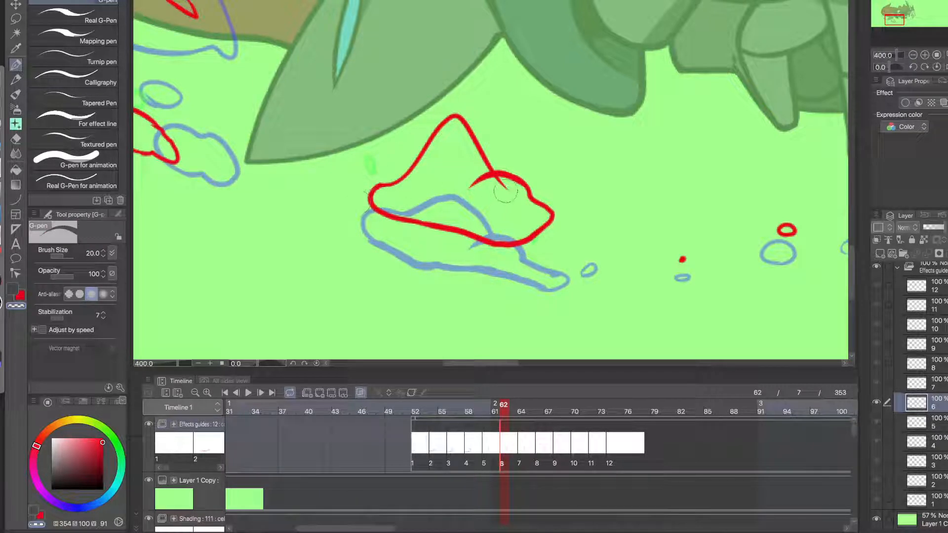
mouse_move(505, 193)
mouse_down()
mouse_move(496, 184)
mouse_move(459, 206)
mouse_up()
key(c)
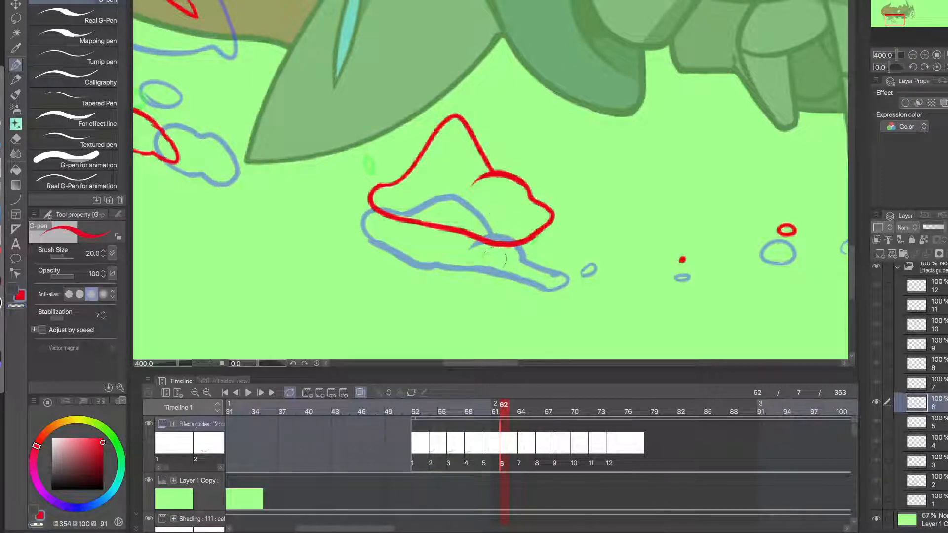
alt+click(481, 268)
alt+click(481, 268)
alt+click(481, 268)
drag(478, 291, 451, 301)
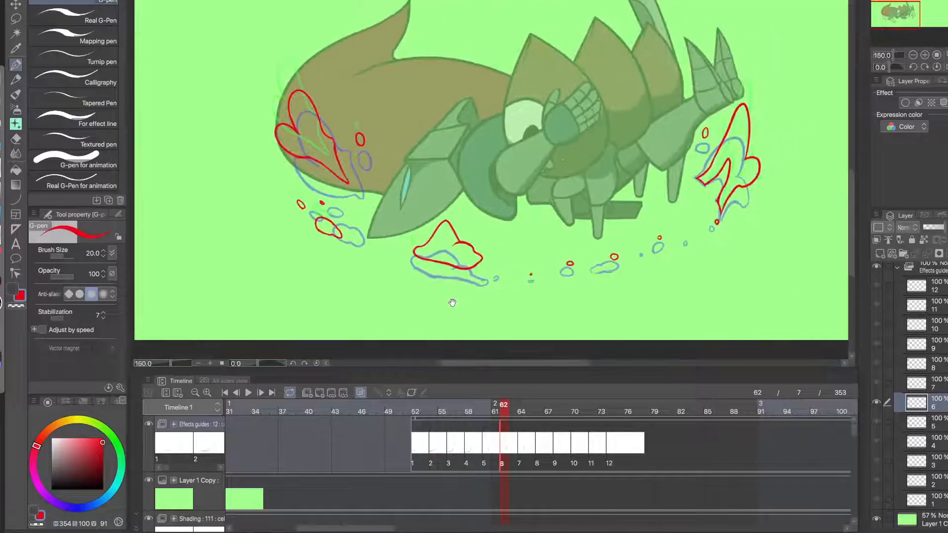
- On frame 64, erase the small red oval and the red dot beside the blue peaked splash outline
click(525, 445)
scroll(446, 245, up, 3)
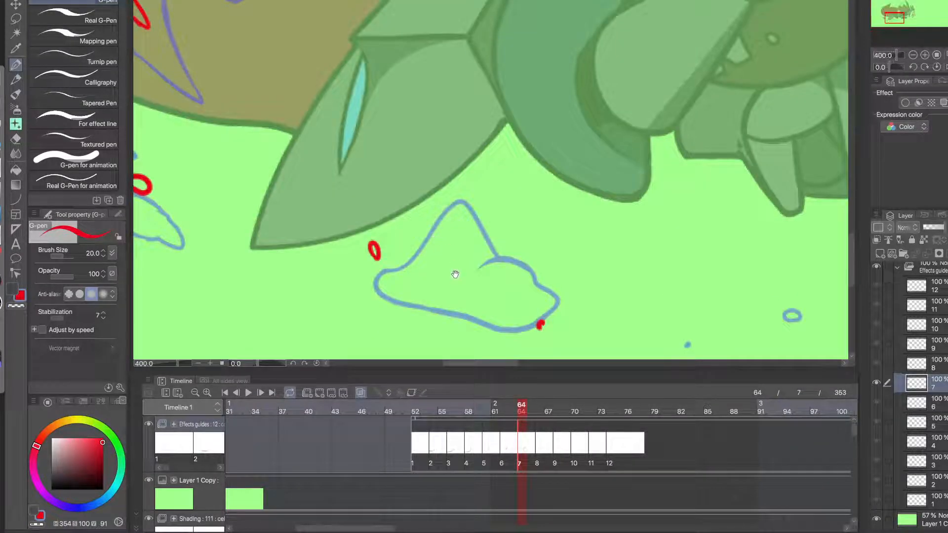
drag(455, 273, 442, 234)
scroll(443, 234, down, 2)
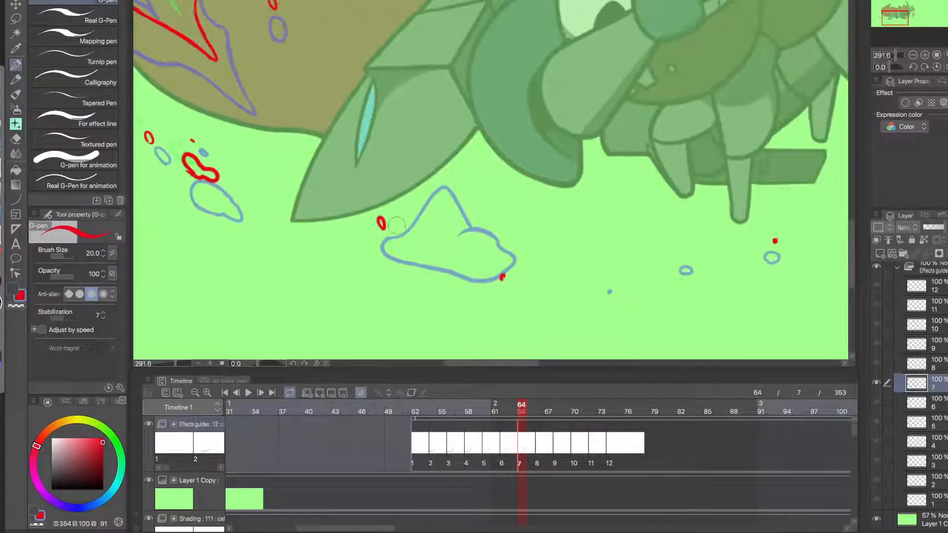
key(c)
drag(383, 229, 381, 217)
key(c)
key(c)
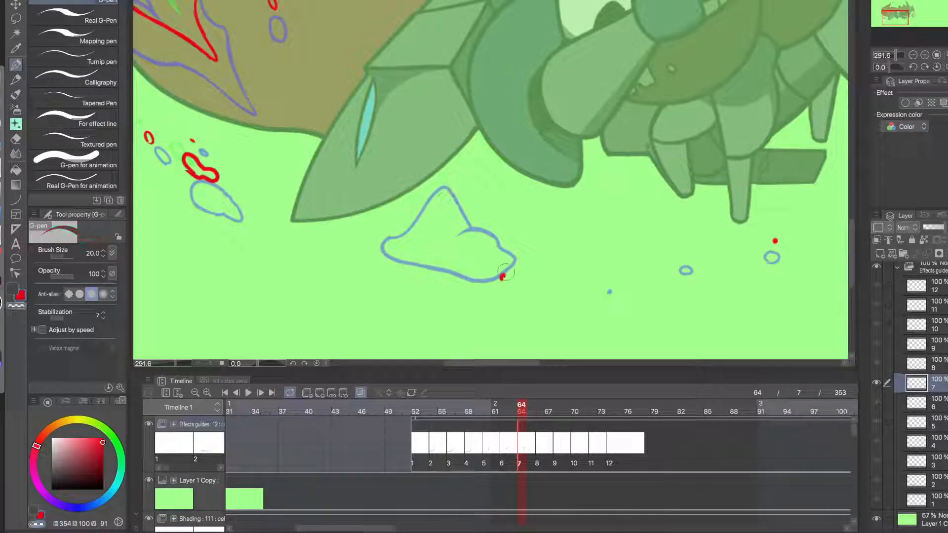
key(c)
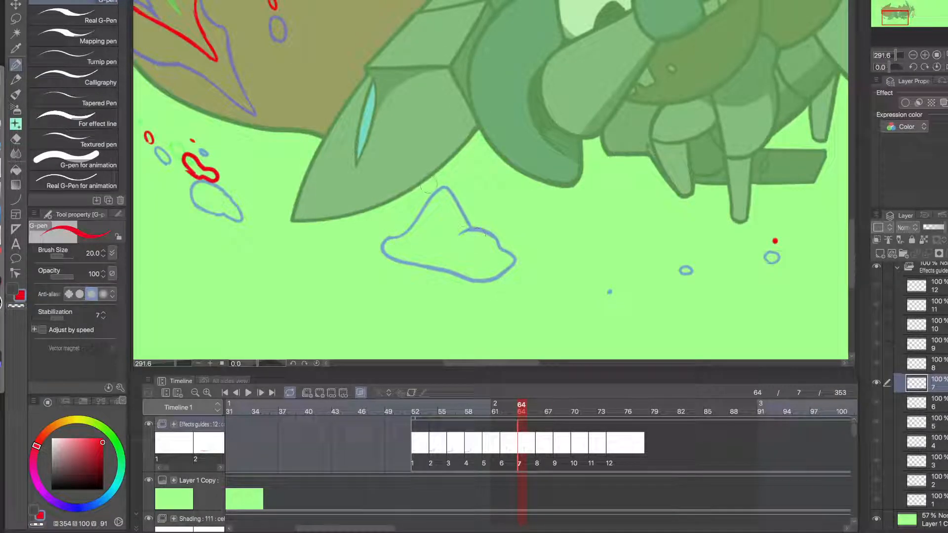
- Draw a red splash with a tall narrow spike and a small lobed base over the blue peaked outline on frame 64
mouse_move(428, 184)
mouse_down()
mouse_move(461, 154)
mouse_move(464, 188)
mouse_move(442, 105)
mouse_move(455, 186)
mouse_up()
key(ctrl+z)
key(ctrl+z)
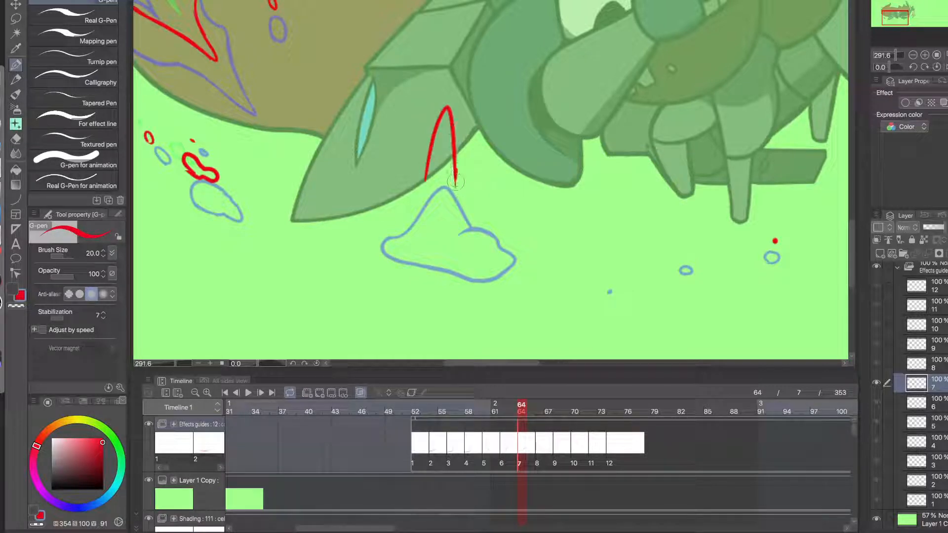
mouse_move(455, 183)
mouse_down()
mouse_move(482, 204)
mouse_move(490, 248)
mouse_move(434, 241)
mouse_move(414, 213)
mouse_move(429, 143)
mouse_up()
- Clean up and redraw the left edge of the red spike on frame 64 as a smooth line
key(c)
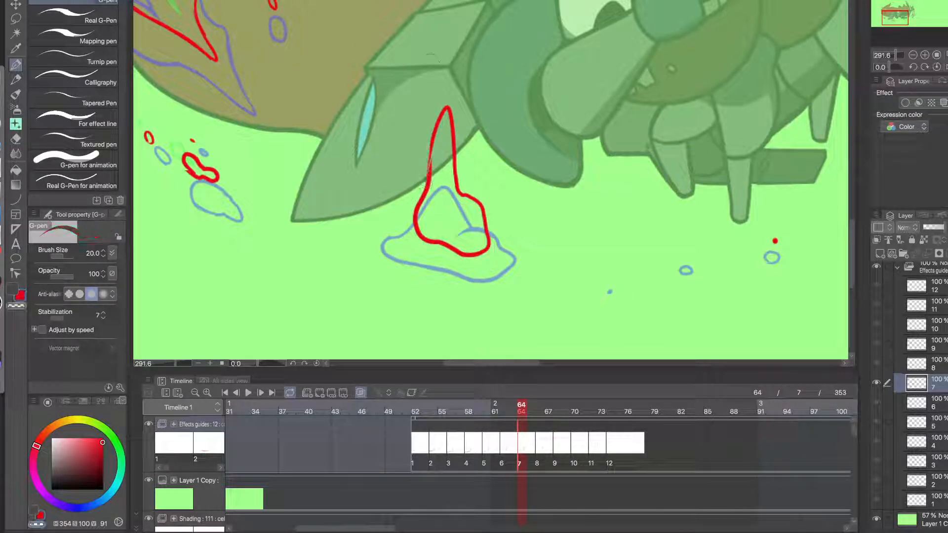
key(c)
drag(430, 187, 437, 115)
key(ctrl+z)
key(ctrl+z)
key(c)
drag(426, 147, 433, 113)
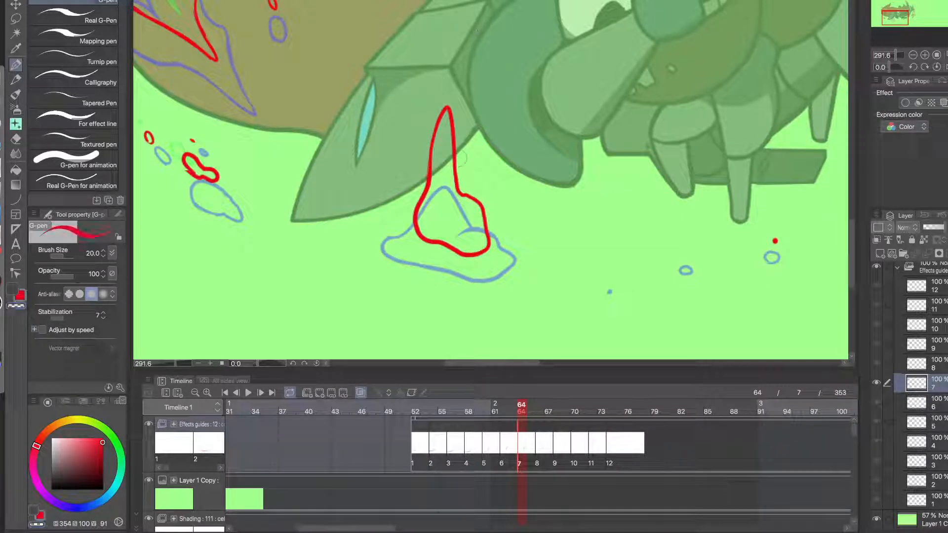
- On frame 66, draw a slim red oval above the blue spike's tip and a two-lobed pointed droplet over its stem
click(531, 418)
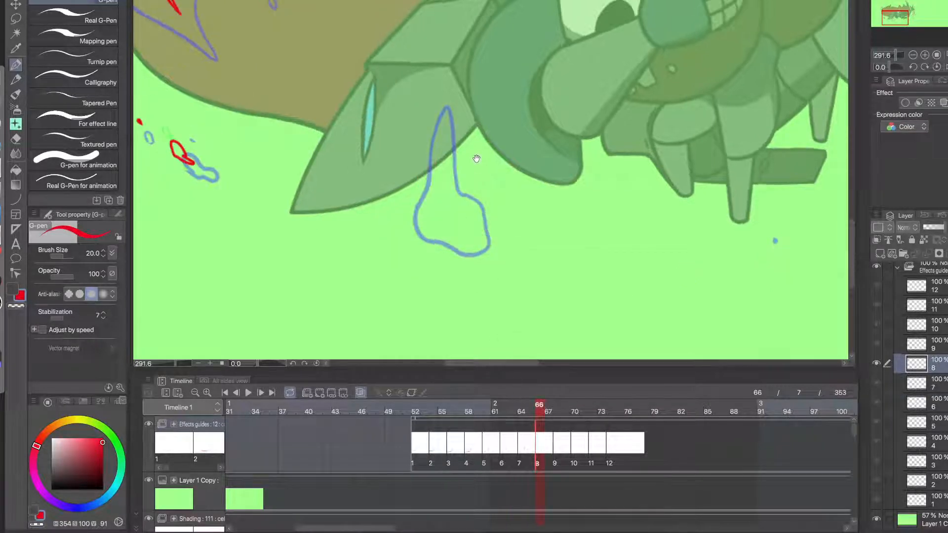
drag(477, 159, 486, 209)
mouse_move(452, 157)
mouse_down()
mouse_move(470, 155)
mouse_move(459, 99)
mouse_move(459, 124)
mouse_up()
key(ctrl+z)
key(c)
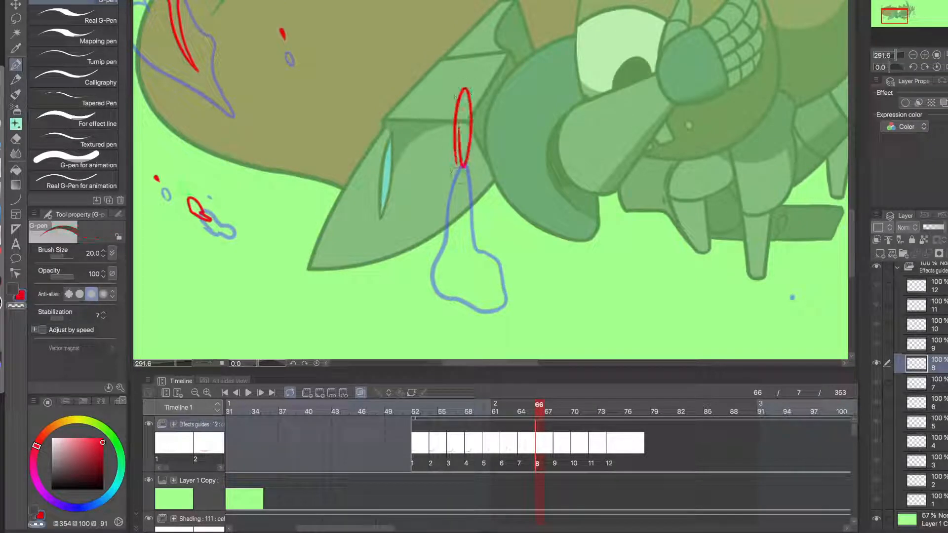
drag(455, 165, 461, 91)
key(c)
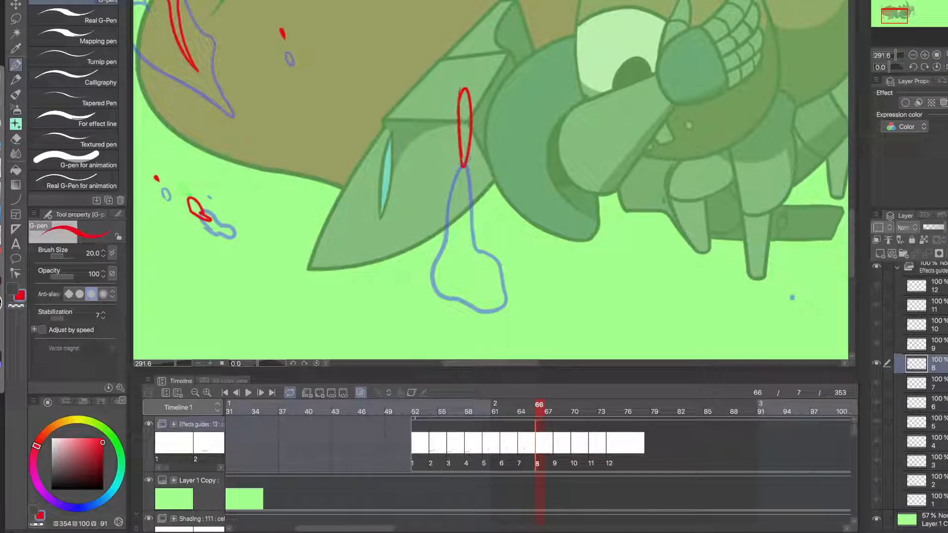
key(ctrl+z)
drag(460, 149, 461, 94)
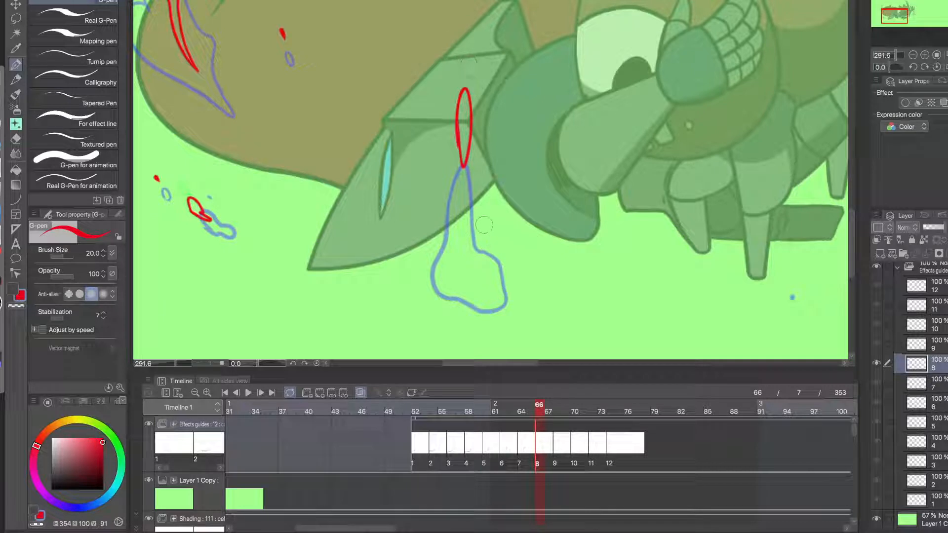
mouse_move(452, 215)
mouse_down()
mouse_move(490, 241)
mouse_move(482, 187)
mouse_move(451, 214)
mouse_up()
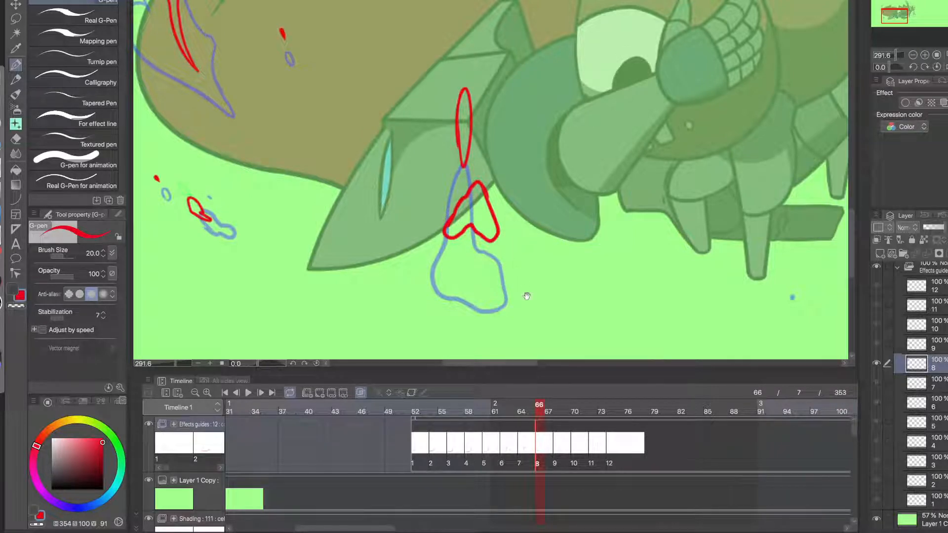
- On frame 68, draw a short narrow red oval above the blue oval and a small lobed droplet above the blue two-lobed shape
scroll(517, 286, down, 2)
click(557, 452)
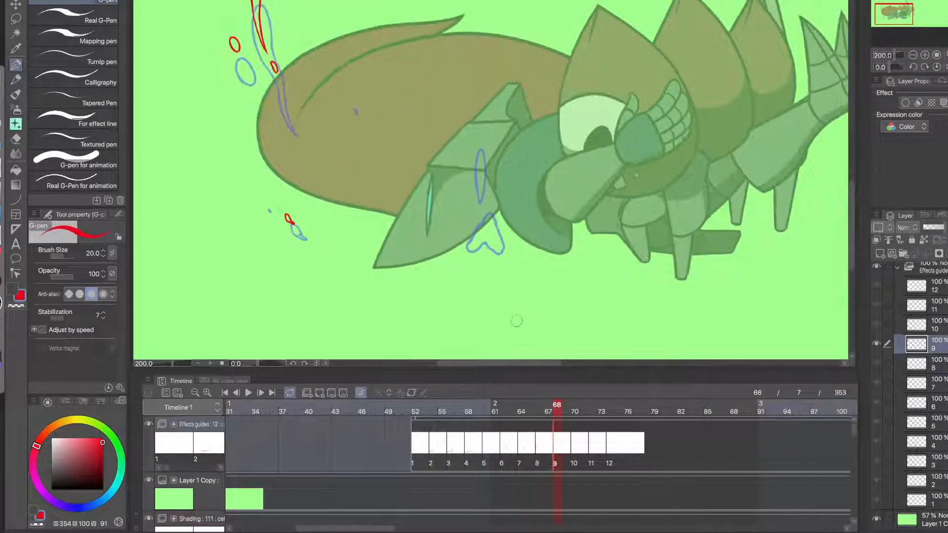
scroll(479, 173, up, 3)
drag(476, 98, 477, 99)
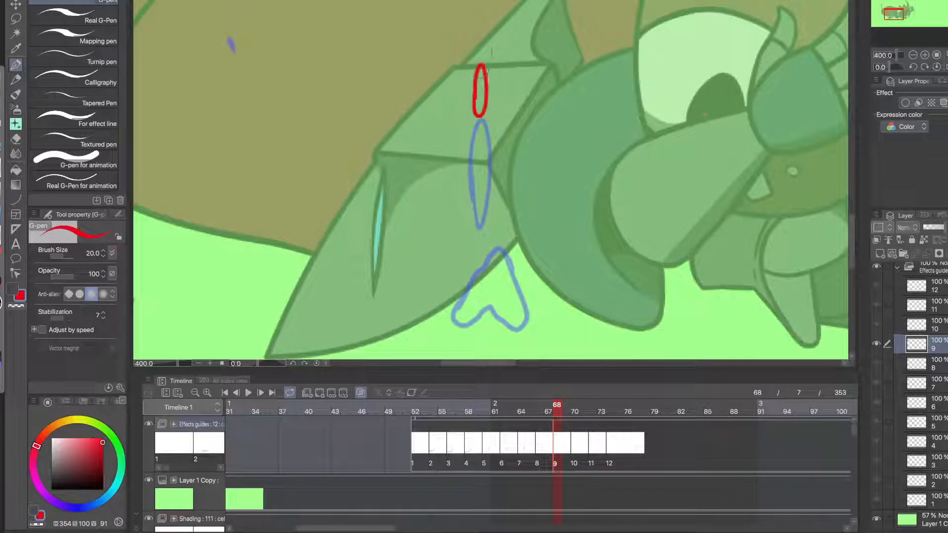
mouse_move(485, 220)
mouse_down()
mouse_move(488, 183)
mouse_move(507, 220)
mouse_move(497, 233)
mouse_move(479, 232)
mouse_up()
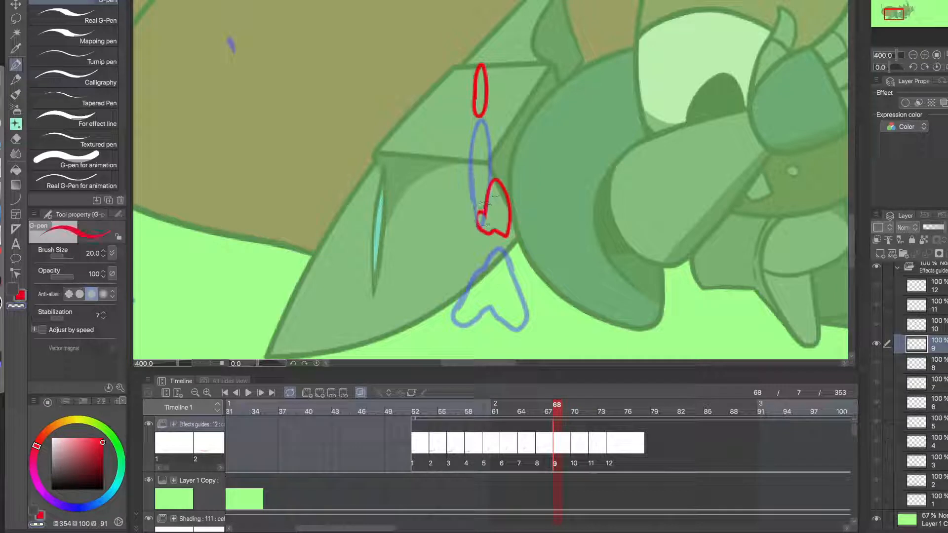
- On frame 70, draw a small narrow red oval above the blue oval and a small rounded droplet above the blue lobed shape
click(574, 440)
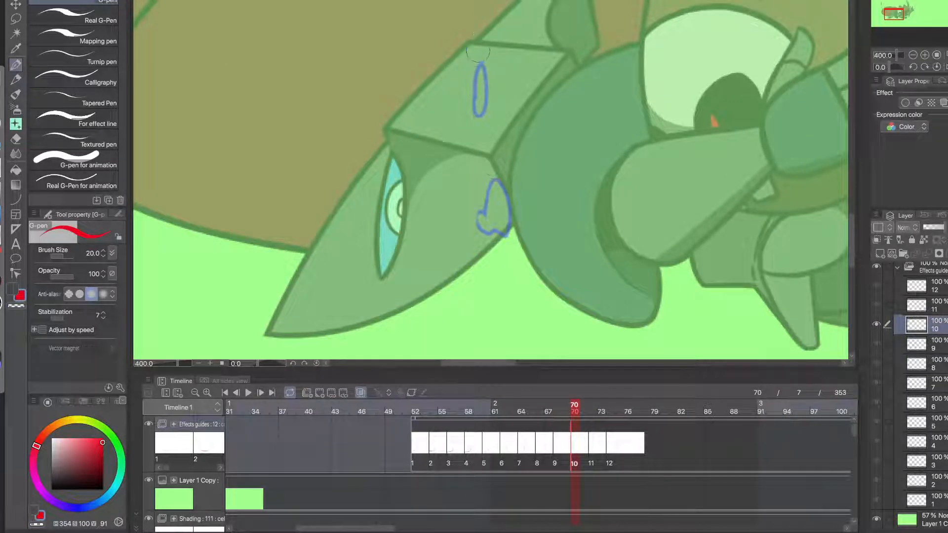
mouse_move(479, 34)
mouse_down()
mouse_move(485, 81)
mouse_move(484, 55)
mouse_up()
key(ctrl+z)
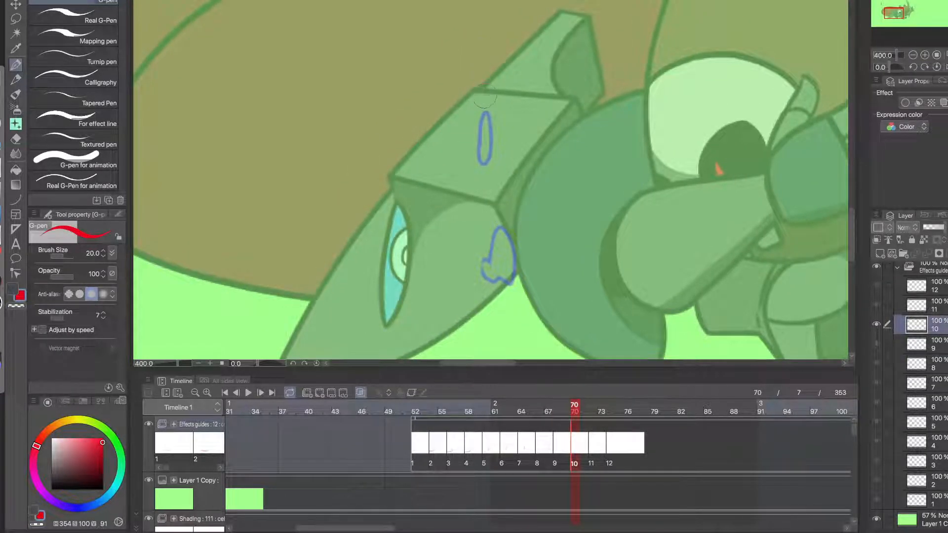
drag(485, 95, 481, 63)
drag(496, 213, 494, 184)
key(ctrl+z)
drag(498, 217, 499, 186)
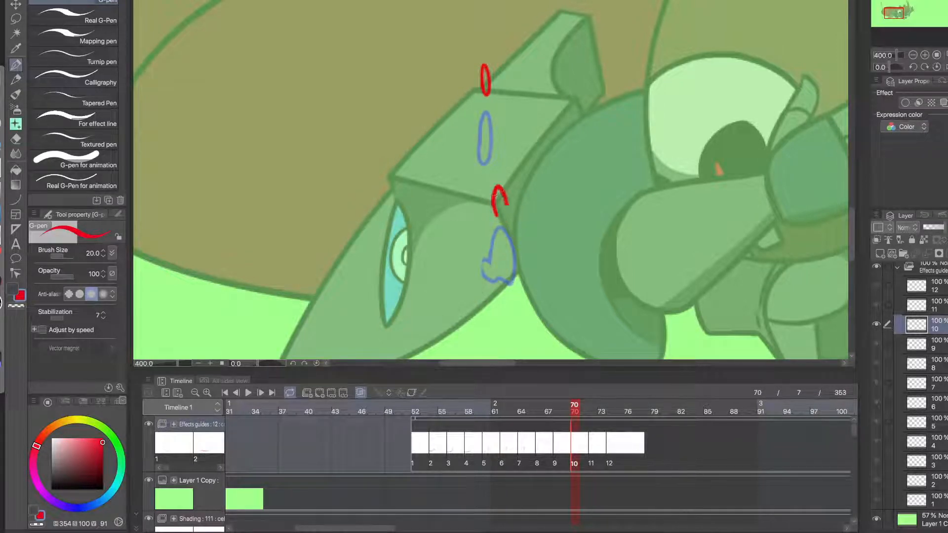
- Clear the inner line where the frame 70 droplet's lobes meet, and resample the outline's red as the drawing color
key(x)
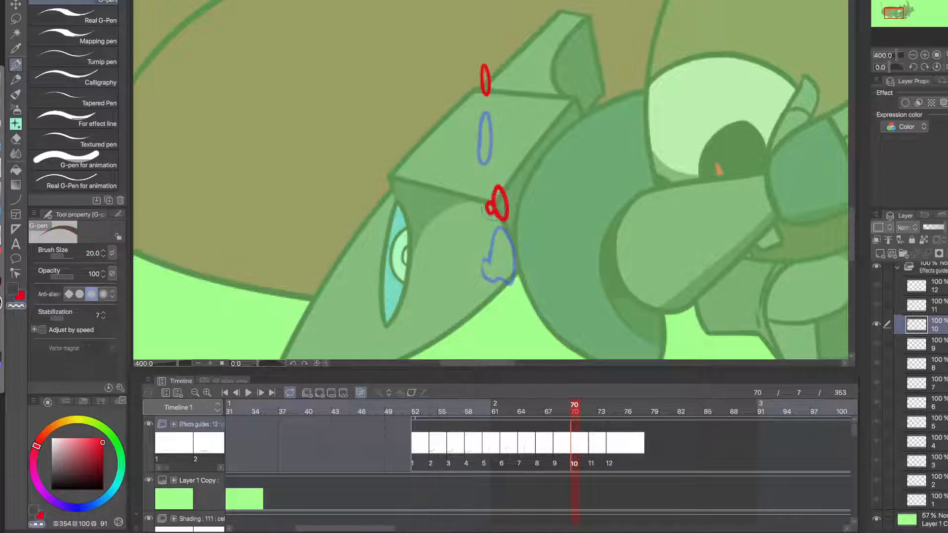
alt+click(524, 271)
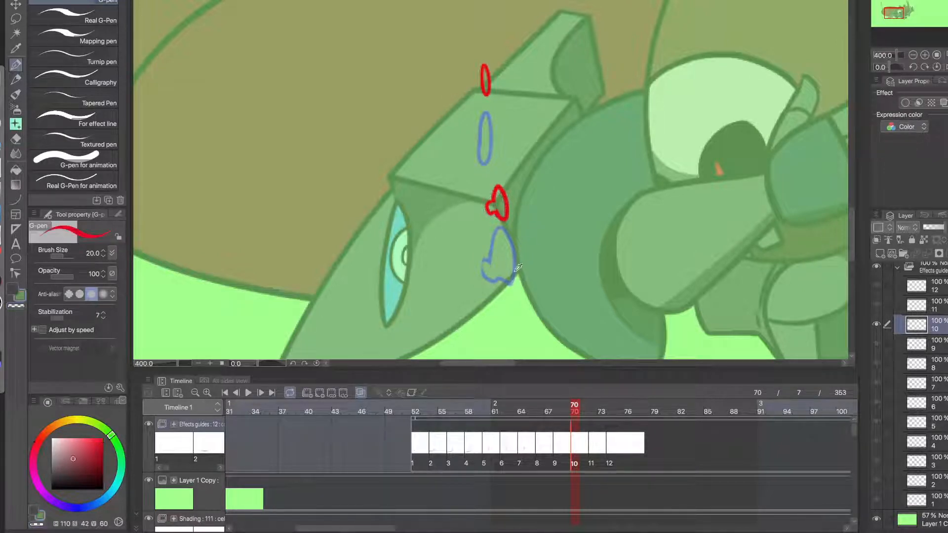
scroll(500, 191, up, 4)
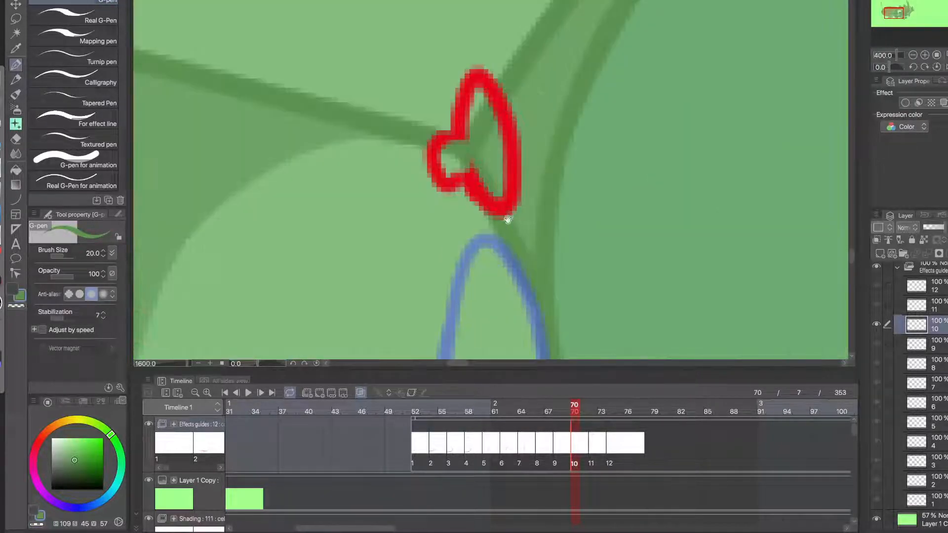
alt+click(515, 154)
scroll(500, 214, down, 8)
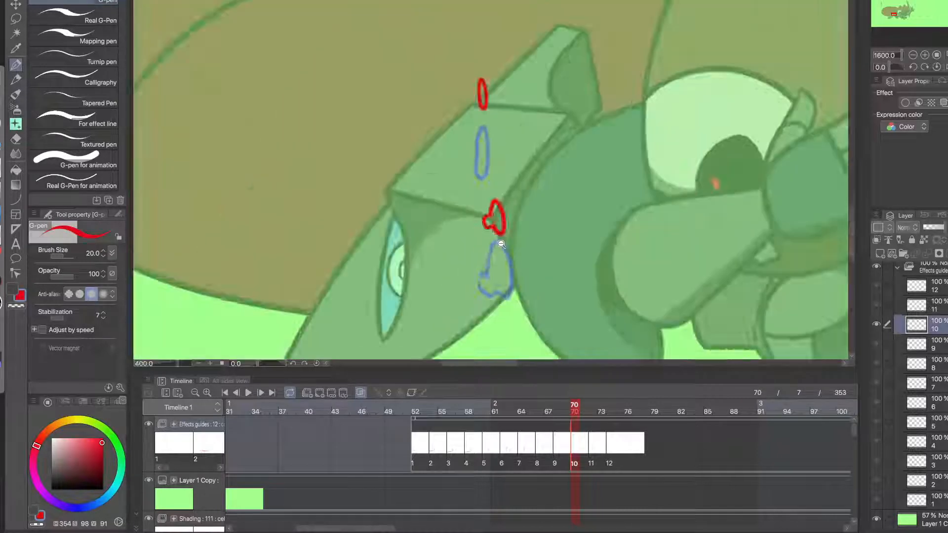
- On frame 72, draw a tiny red drop above the blue oval and another above the blue lobed droplet
click(591, 453)
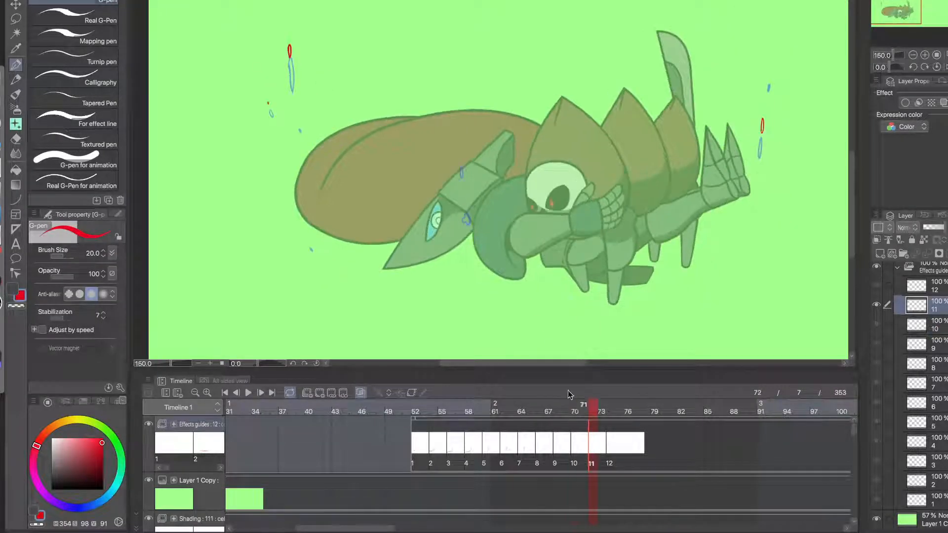
scroll(448, 178, up, 3)
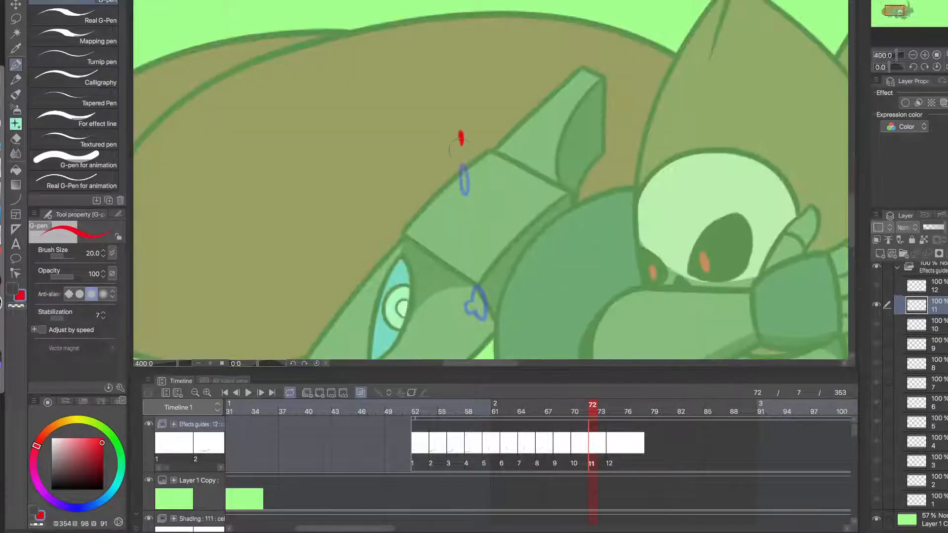
drag(478, 253, 478, 264)
scroll(494, 304, down, 4)
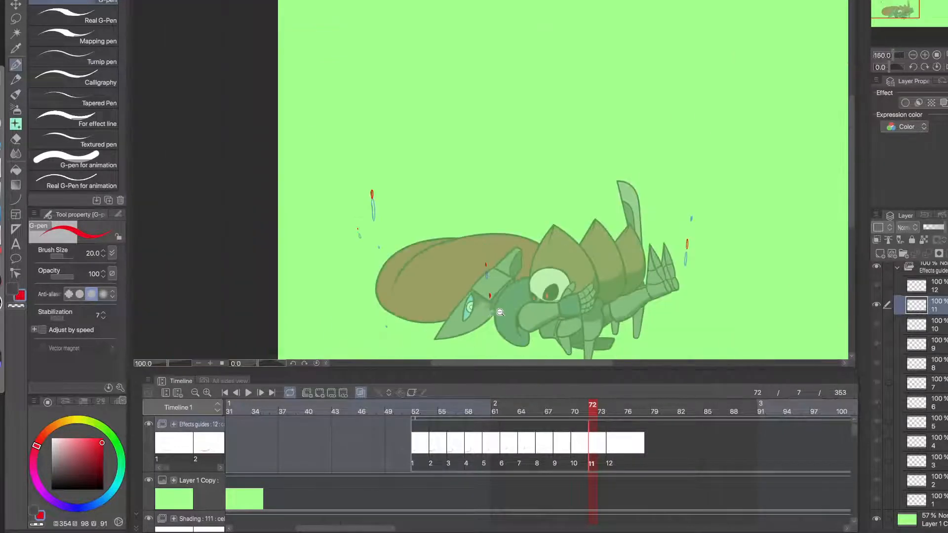
- Lengthen the lower red drop on frame 72 into a slim oval with a pointed base and clear its center
scroll(499, 326, down, 1)
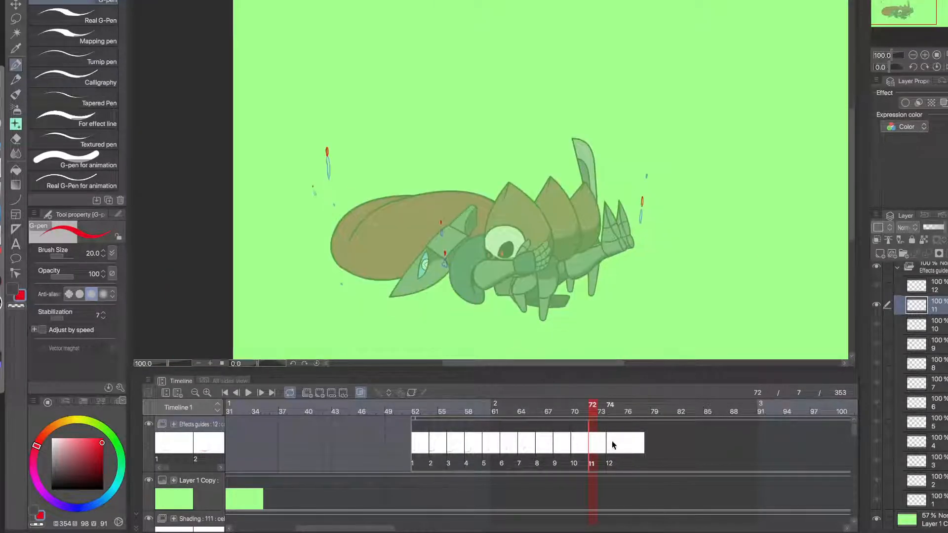
click(450, 265)
click(450, 264)
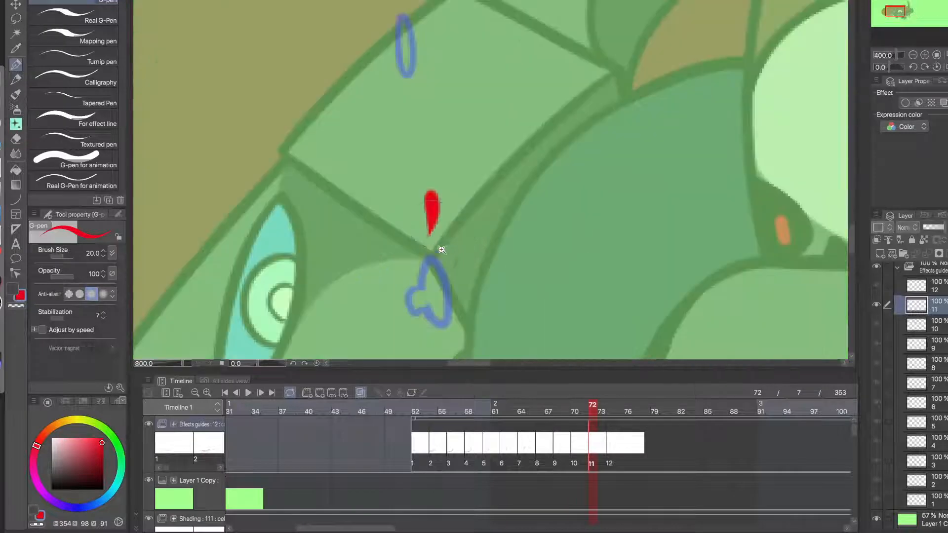
drag(423, 232, 430, 241)
key(c)
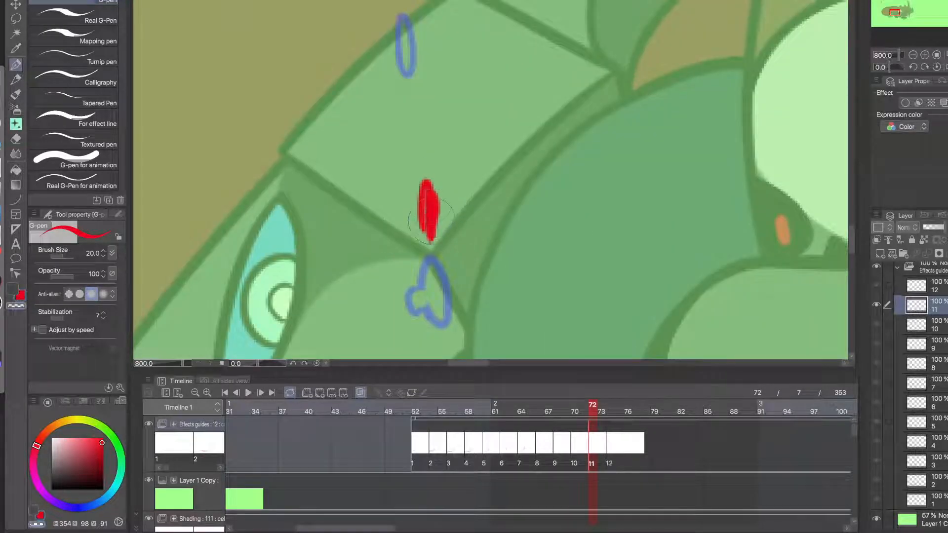
mouse_move(428, 200)
mouse_down()
mouse_move(427, 222)
mouse_move(436, 189)
mouse_move(435, 243)
mouse_up()
key(c)
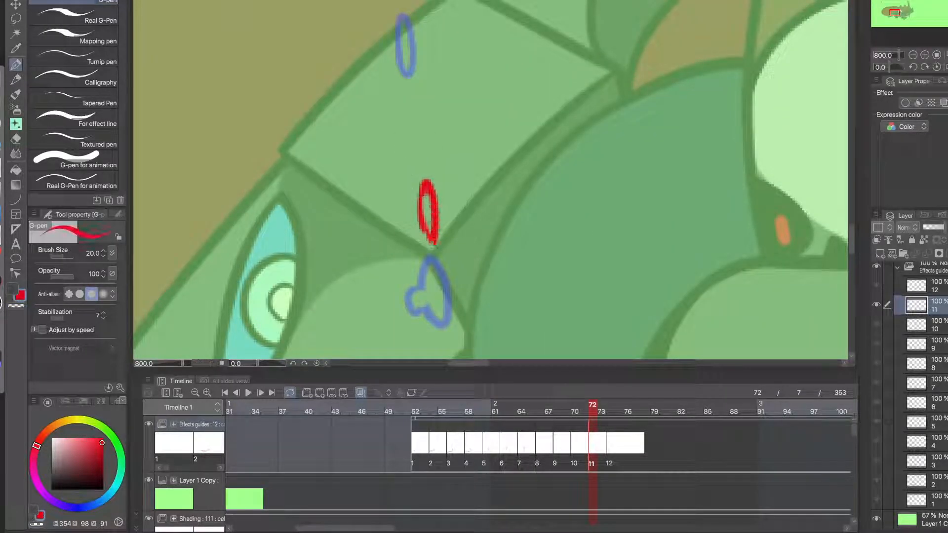
mouse_move(425, 211)
mouse_down()
mouse_move(433, 251)
mouse_move(423, 229)
mouse_up()
key(super+z)
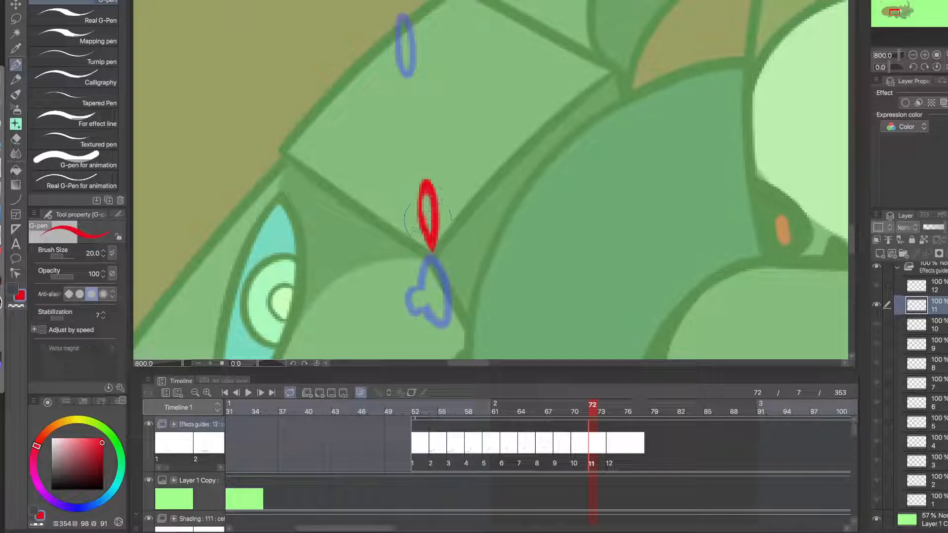
alt+click(446, 285)
alt+click(446, 286)
alt+click(446, 285)
drag(455, 310, 461, 221)
drag(529, 290, 492, 318)
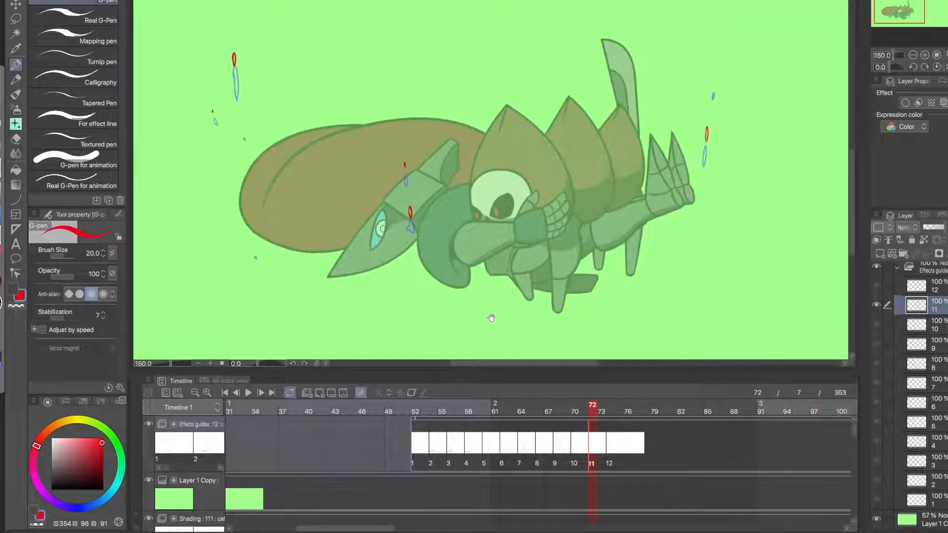
- Check the splash guides against the character's poses across frames 71 to 76
drag(597, 422, 615, 422)
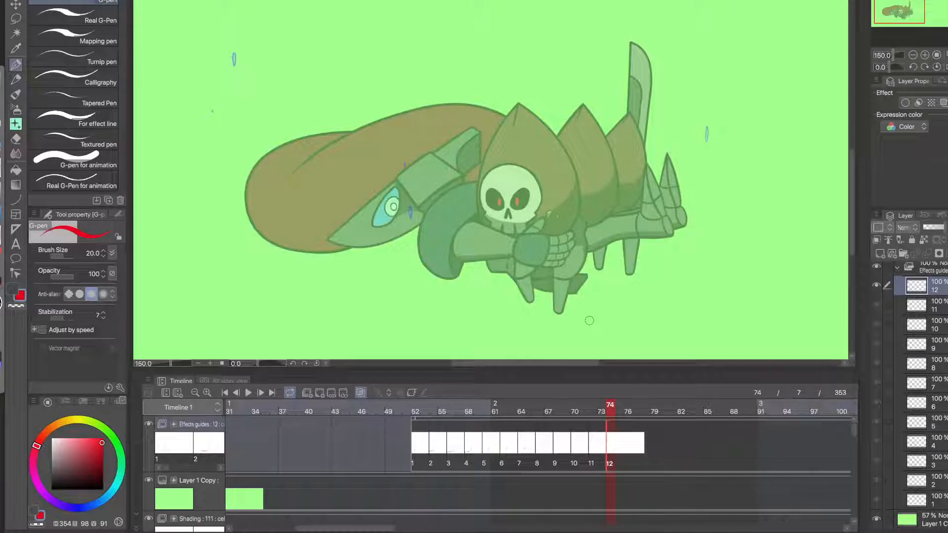
click(595, 445)
click(614, 452)
click(630, 448)
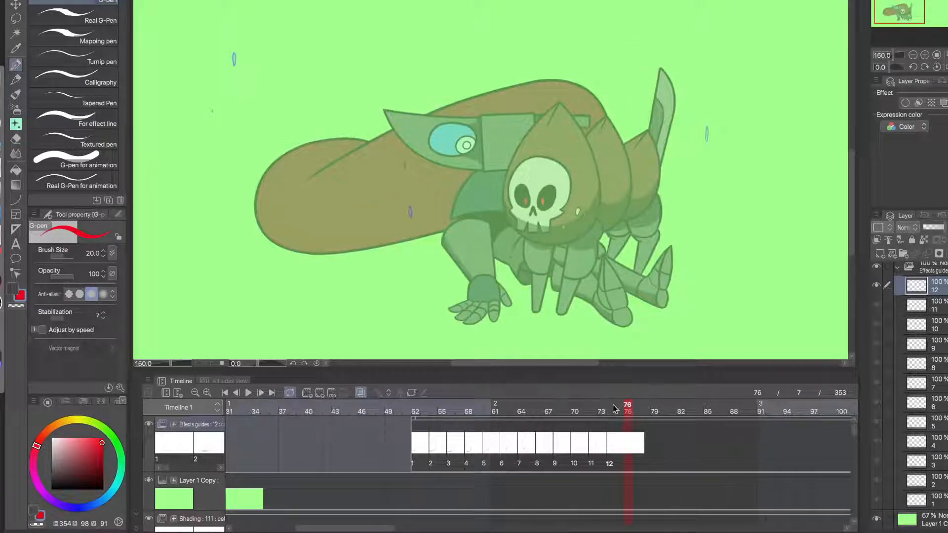
click(612, 410)
click(628, 411)
mouse_move(634, 409)
mouse_down()
mouse_move(695, 445)
mouse_move(584, 430)
mouse_up()
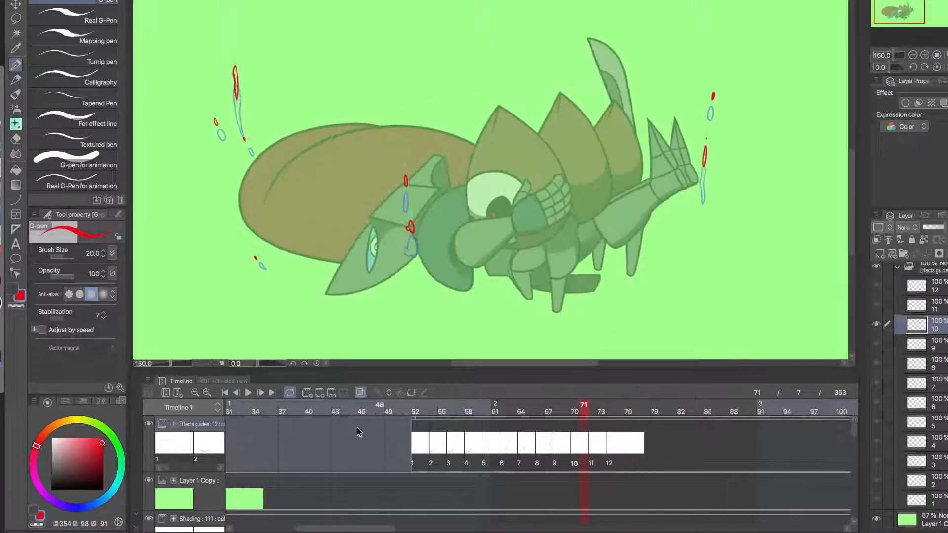
- Turn off onion skin and play back the red splash guides to check their motion
click(361, 393)
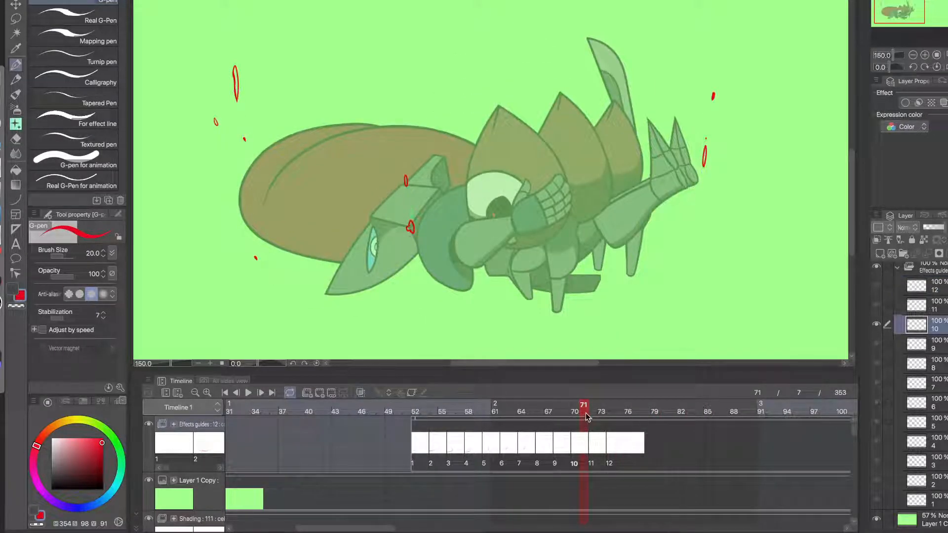
mouse_move(588, 408)
mouse_down()
mouse_move(689, 418)
mouse_move(371, 414)
mouse_up()
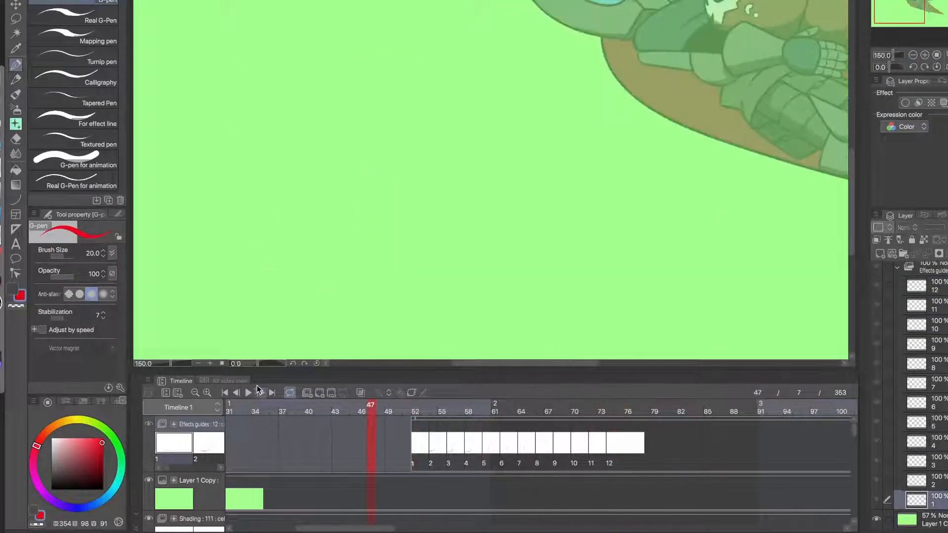
click(248, 392)
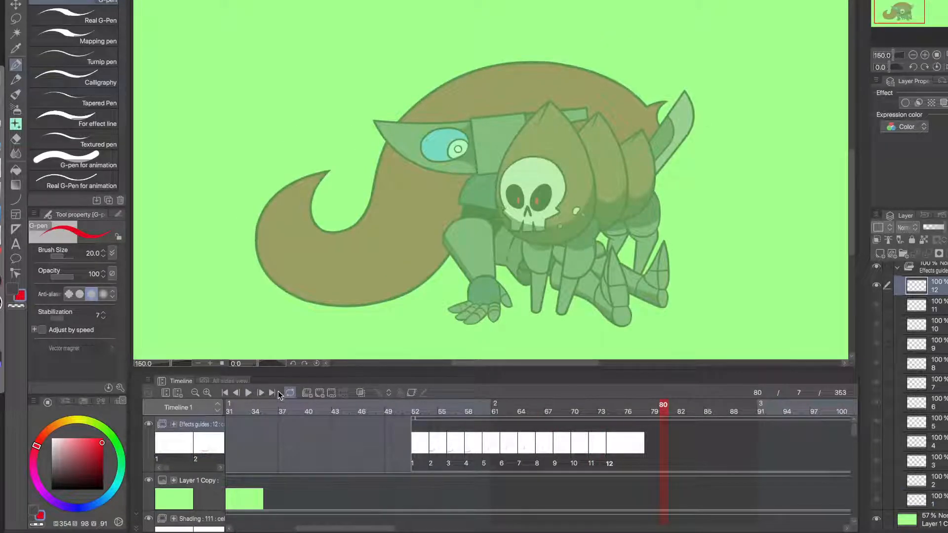
click(248, 392)
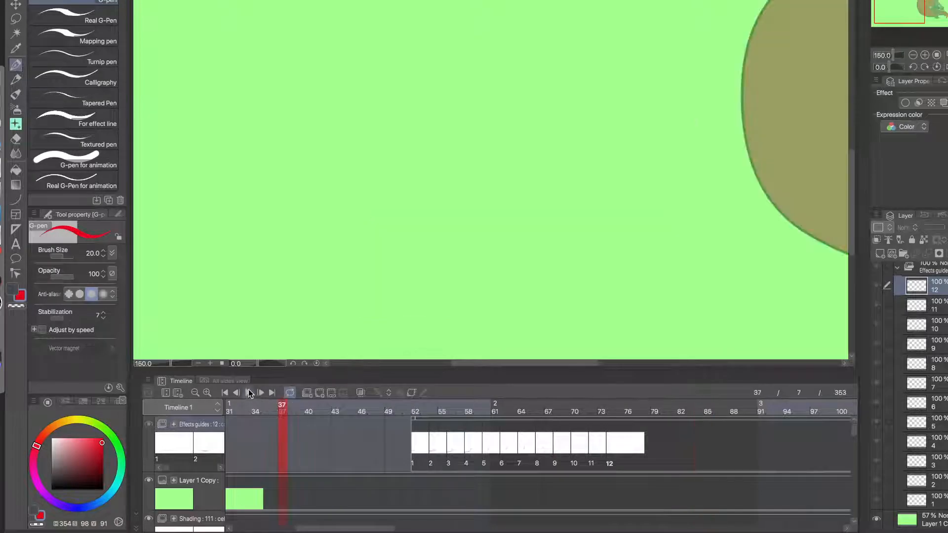
click(249, 394)
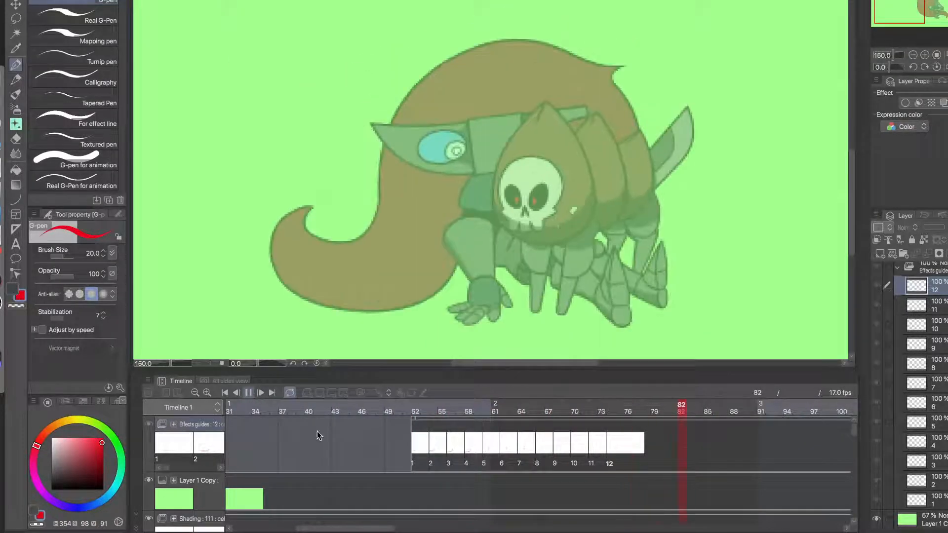
drag(406, 408, 694, 441)
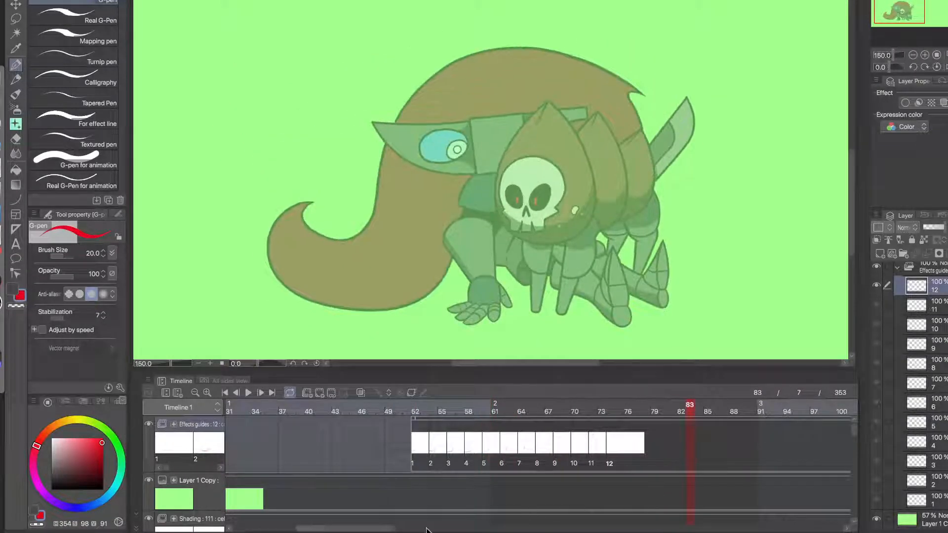
- Play the later part of the animation through frame 319, and return the timeline to the splash guide cels
drag(364, 530, 507, 505)
click(248, 393)
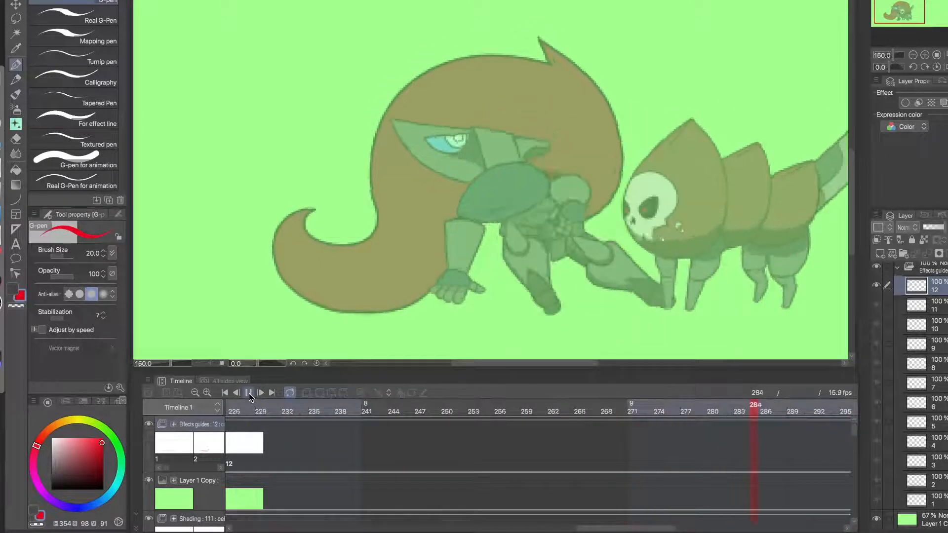
click(250, 393)
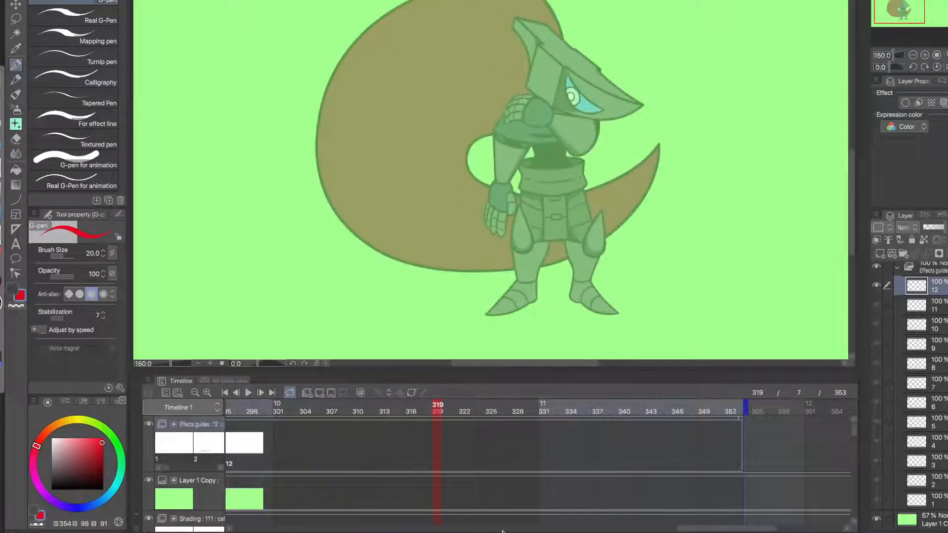
drag(696, 530, 339, 516)
click(329, 410)
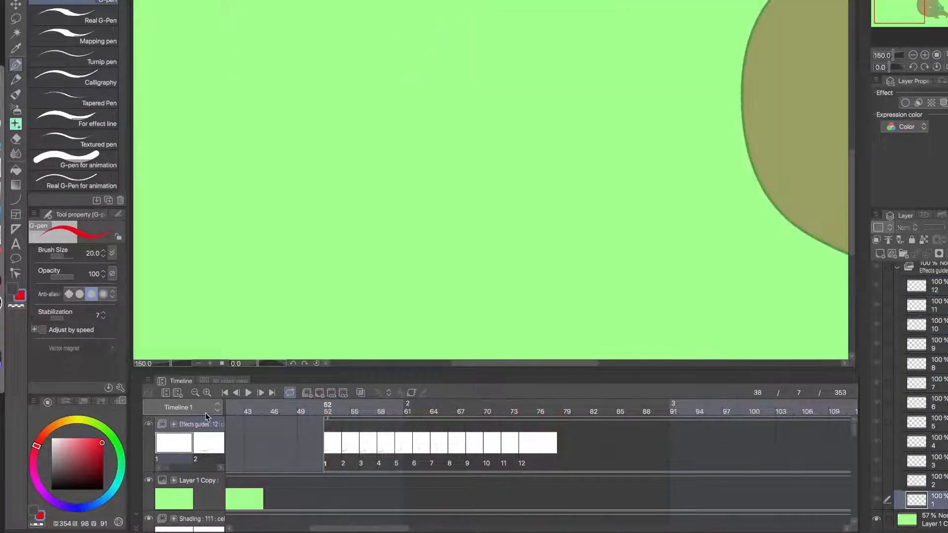
- Play the animation and scrub through frames 56 to 61 to examine the splash guides around the fallen creature
click(248, 395)
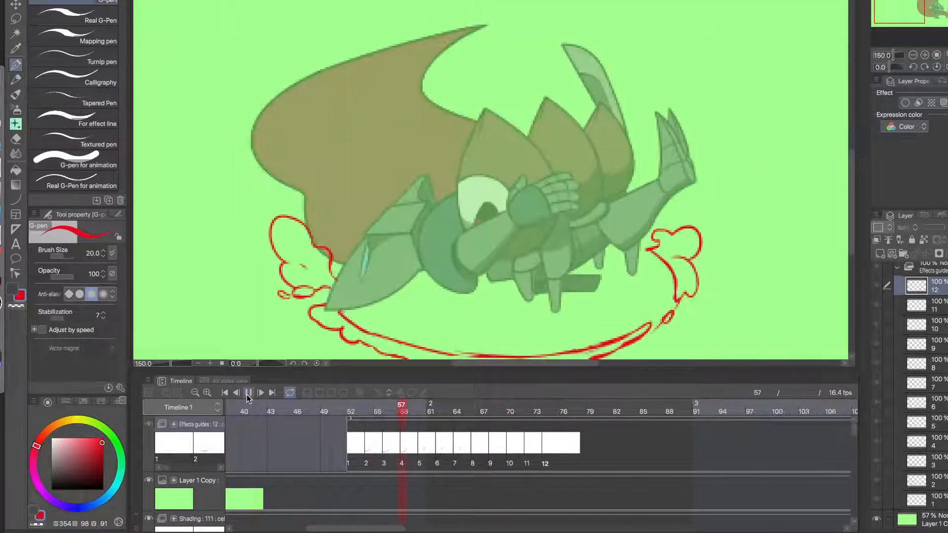
click(248, 394)
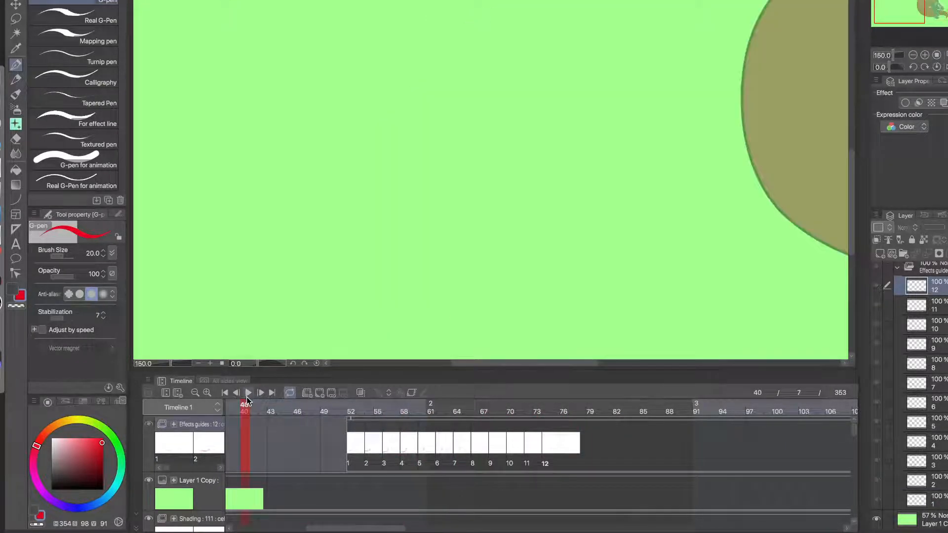
click(248, 394)
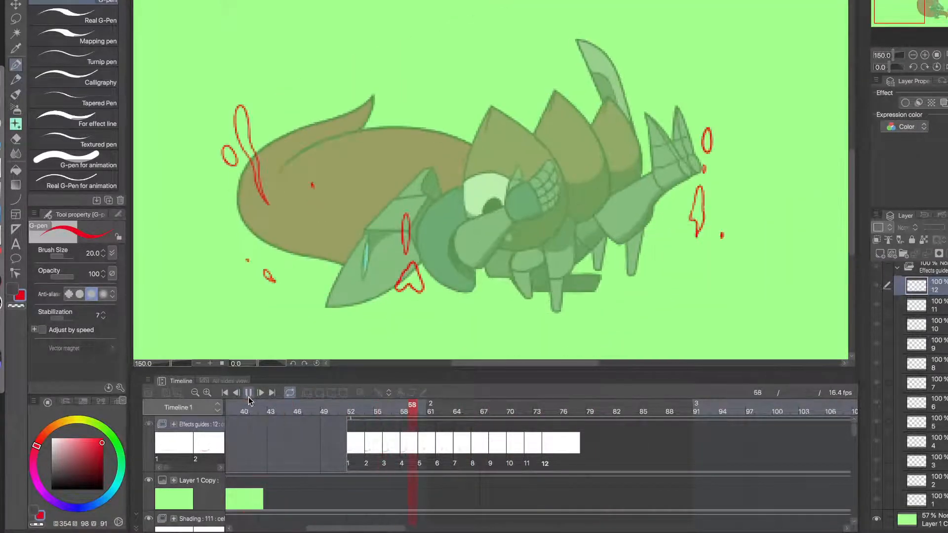
click(248, 393)
click(387, 409)
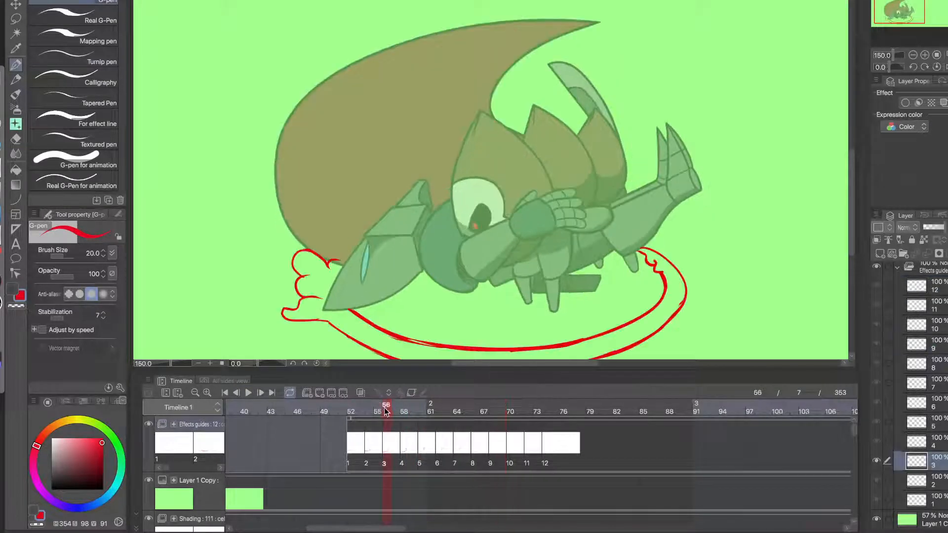
drag(386, 412, 422, 412)
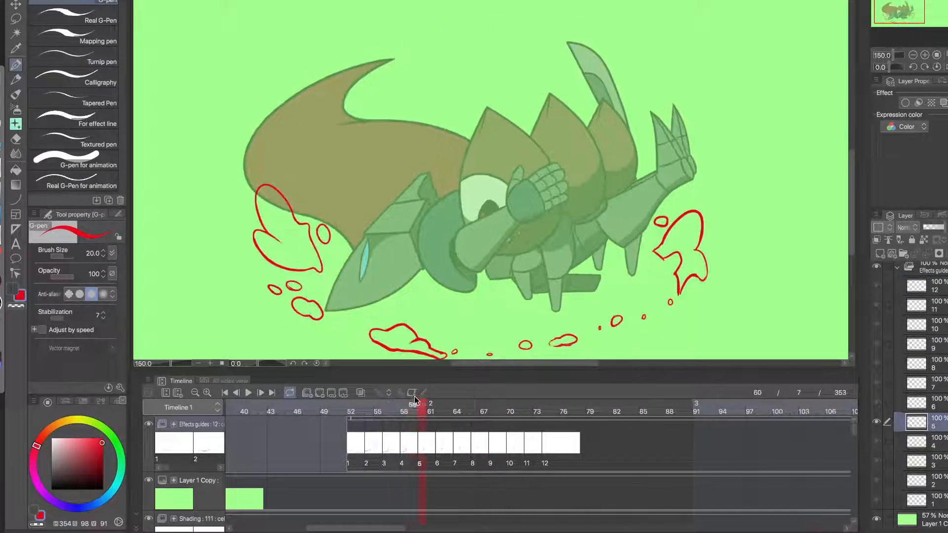
drag(467, 320, 461, 225)
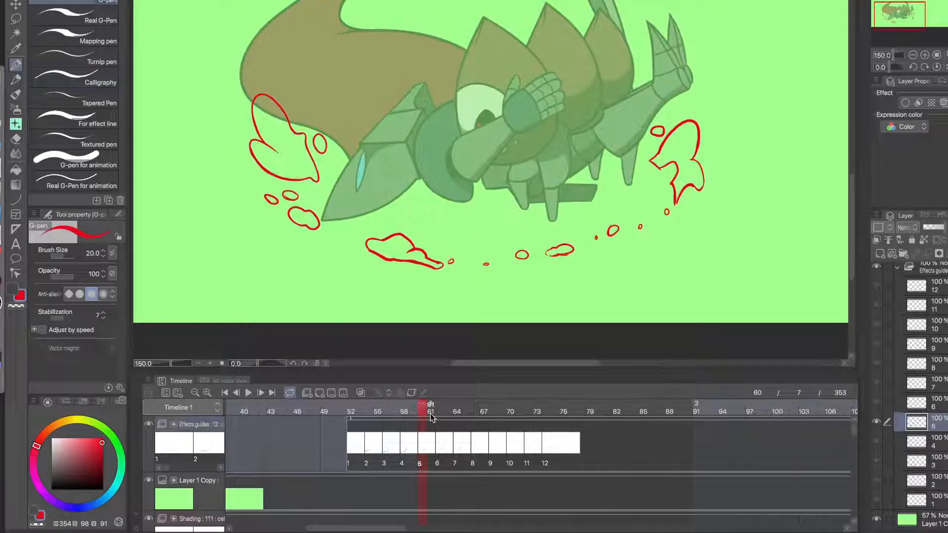
mouse_move(431, 414)
mouse_down()
mouse_move(450, 415)
mouse_move(393, 413)
mouse_move(410, 411)
mouse_up()
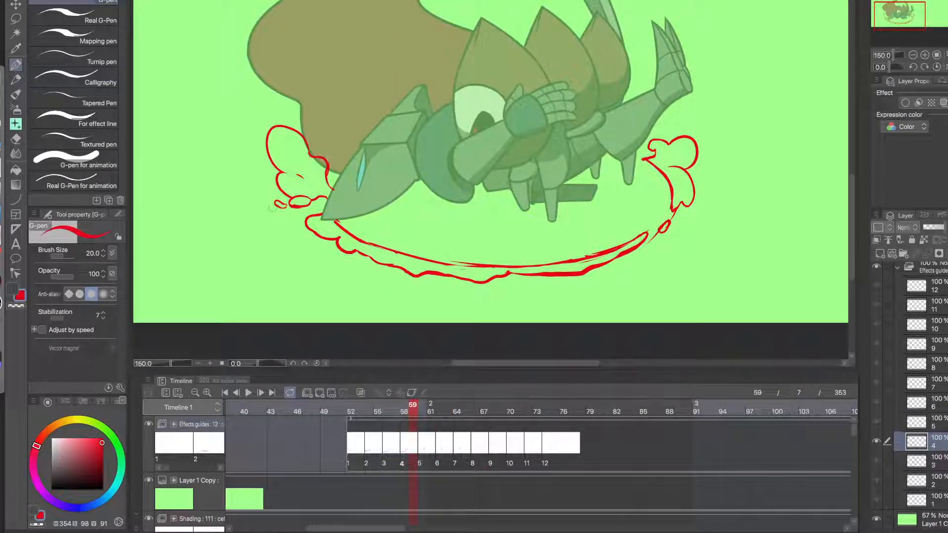
- On effects cel 4, erase the tiny outer-left droplet and draw a long flat water spike in its place with onion skin on
click(287, 216)
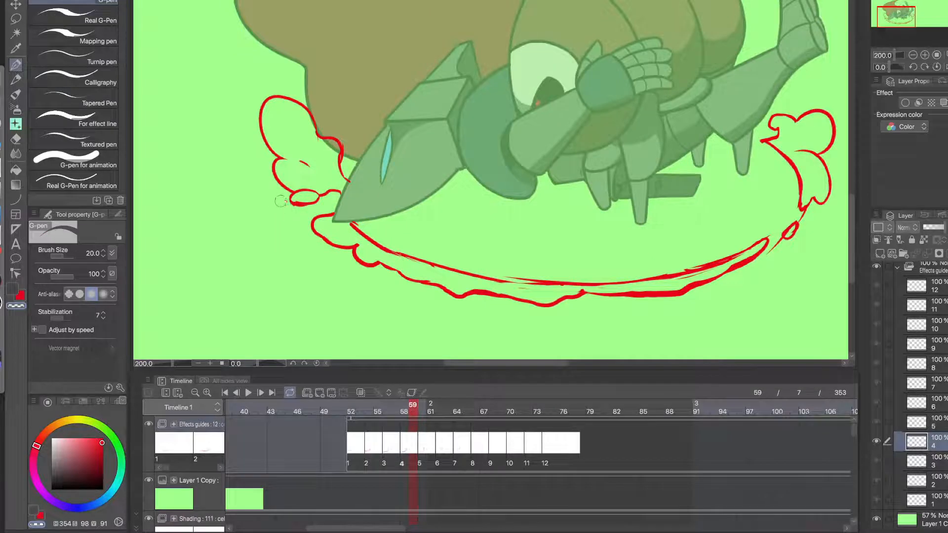
click(361, 393)
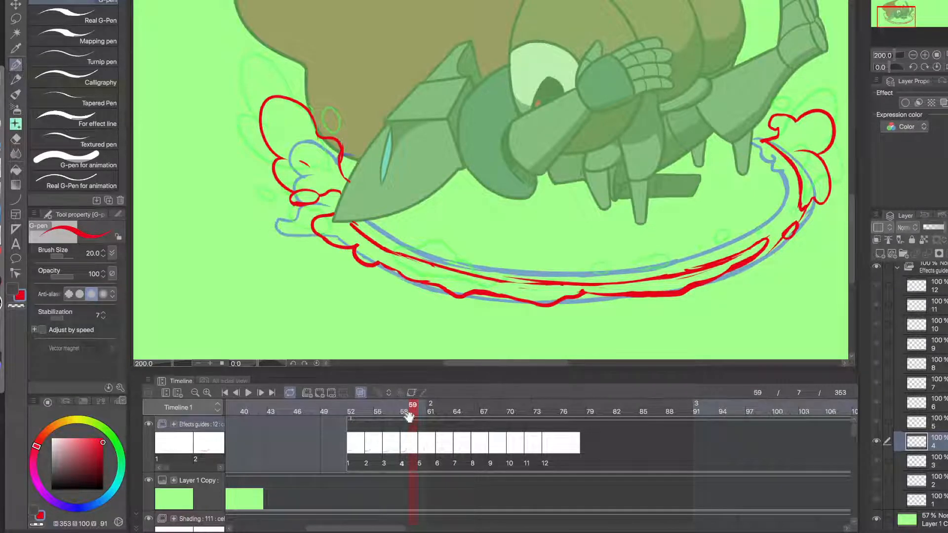
mouse_move(412, 413)
mouse_down()
mouse_move(393, 413)
mouse_move(413, 412)
mouse_up()
mouse_move(410, 413)
mouse_down()
mouse_move(387, 413)
mouse_move(404, 413)
mouse_up()
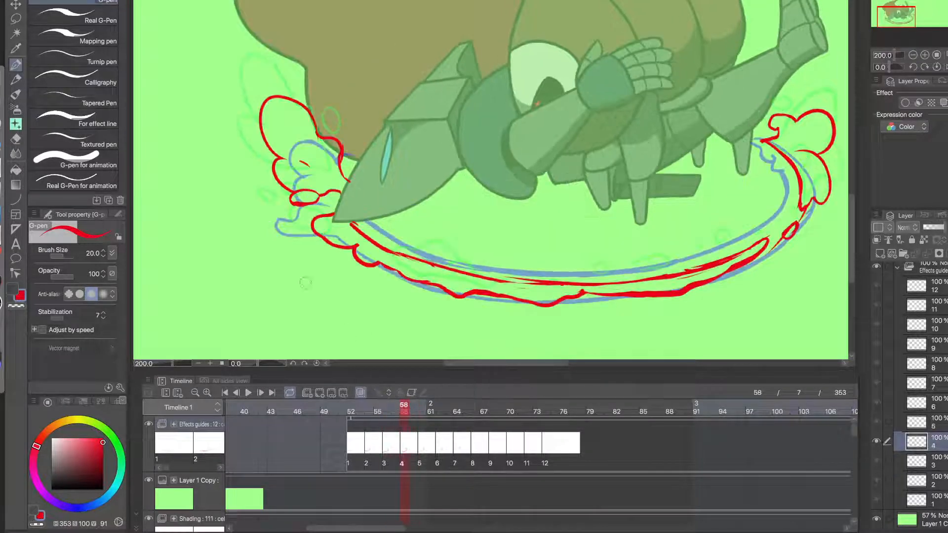
mouse_move(295, 233)
mouse_down()
mouse_move(241, 224)
mouse_move(299, 216)
mouse_up()
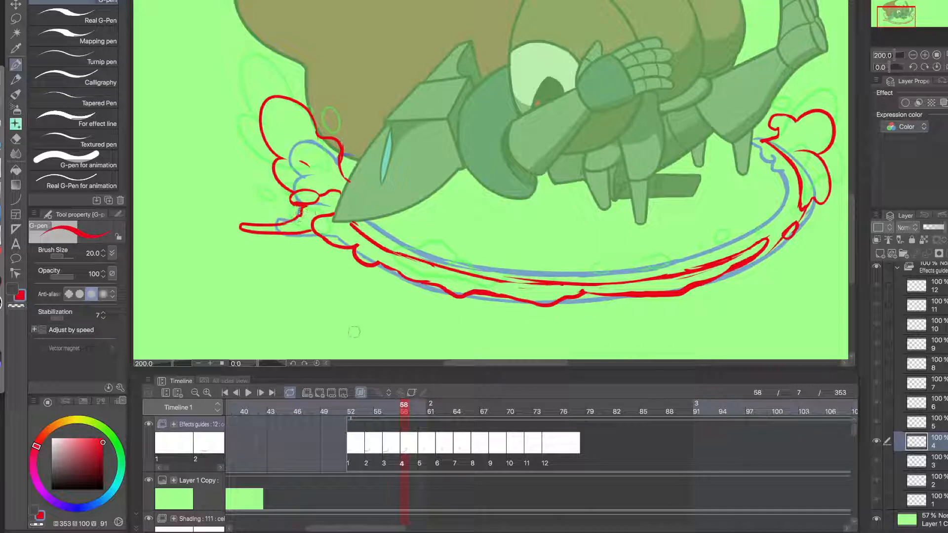
- On effects cel 5, reshape the lower-left blob with a pointed outward tail and draw a thin droplet beyond its tip
click(420, 443)
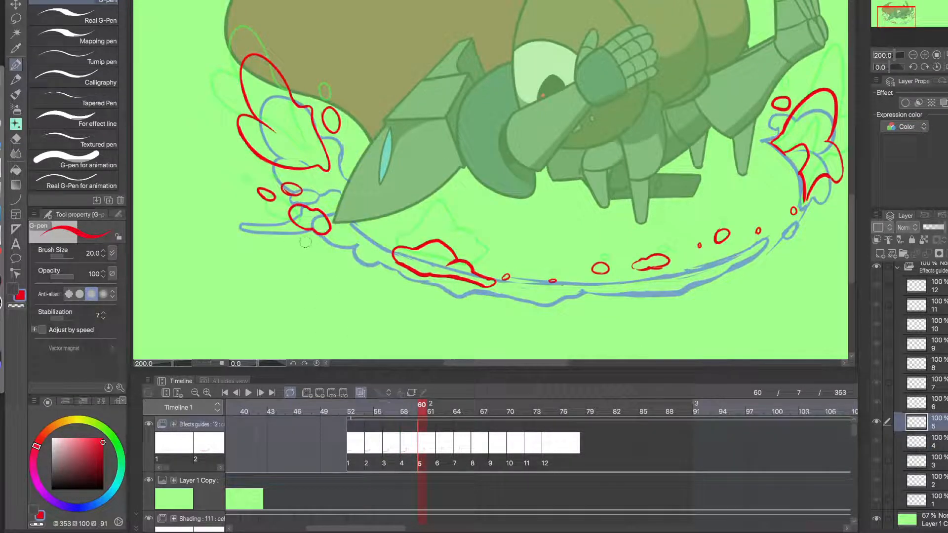
key(c)
mouse_move(316, 228)
mouse_down()
mouse_move(287, 216)
mouse_move(312, 229)
mouse_move(216, 231)
mouse_move(240, 225)
mouse_up()
key(c)
key(ctrl+z)
mouse_move(313, 229)
mouse_down()
mouse_move(263, 231)
mouse_move(292, 220)
mouse_up()
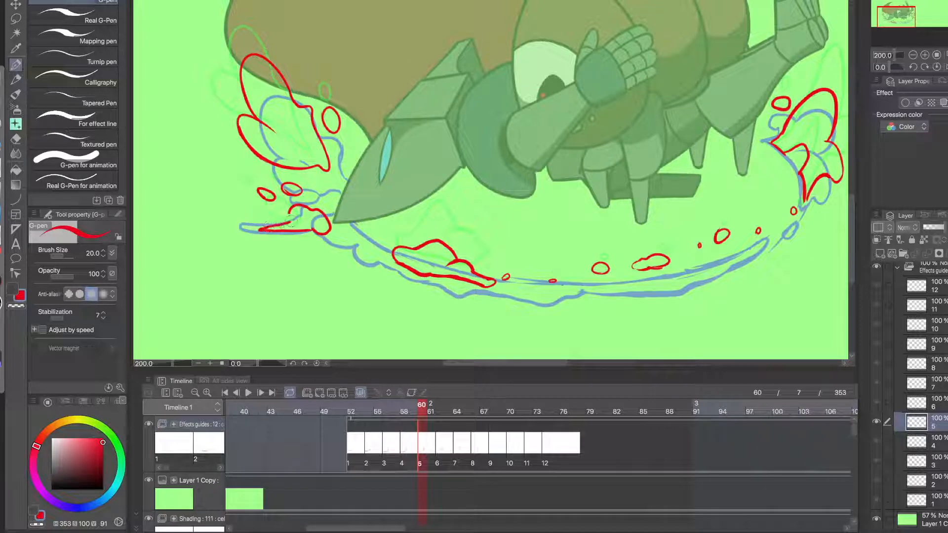
mouse_move(214, 238)
mouse_down()
mouse_move(300, 236)
mouse_move(271, 245)
mouse_up()
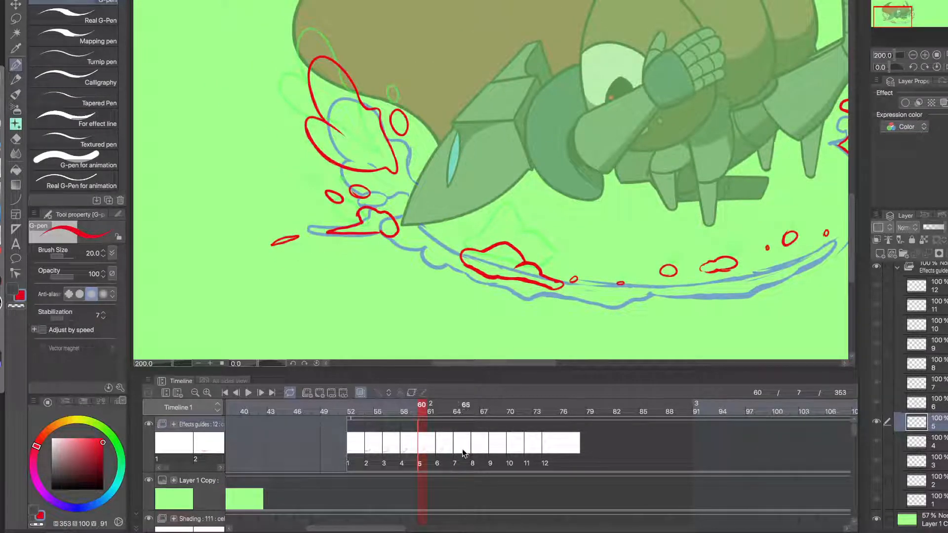
- On effects cel 6, add a pointed tail to the lower-left blob and draw a small droplet farther out
click(438, 440)
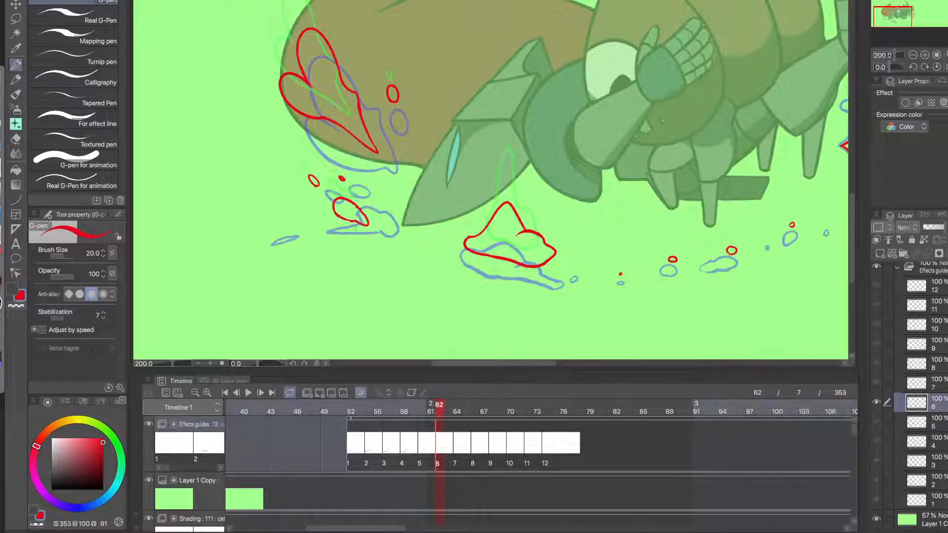
drag(328, 232, 359, 221)
drag(240, 258, 252, 251)
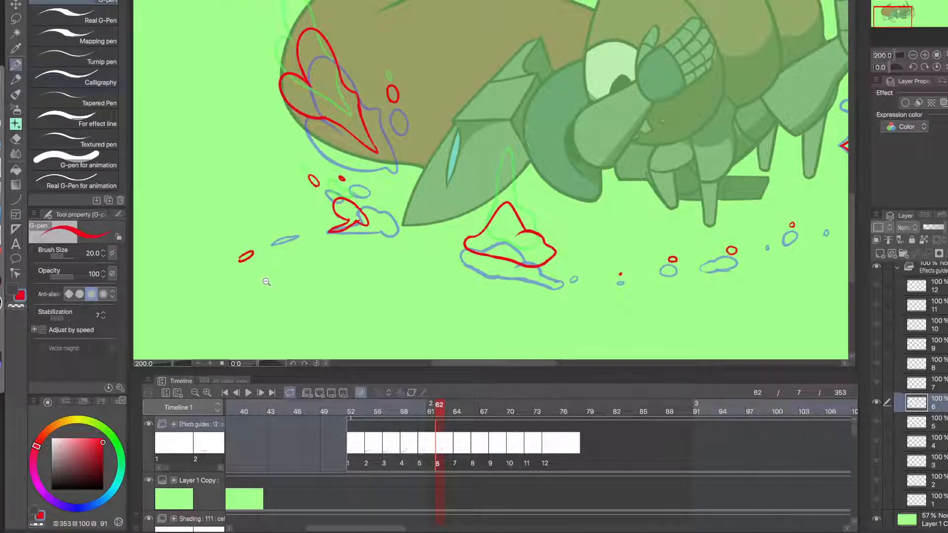
- On effects cel 7, draw a tiny droplet just beyond the previous cel's outer-left droplet
scroll(267, 280, down, 2)
click(455, 441)
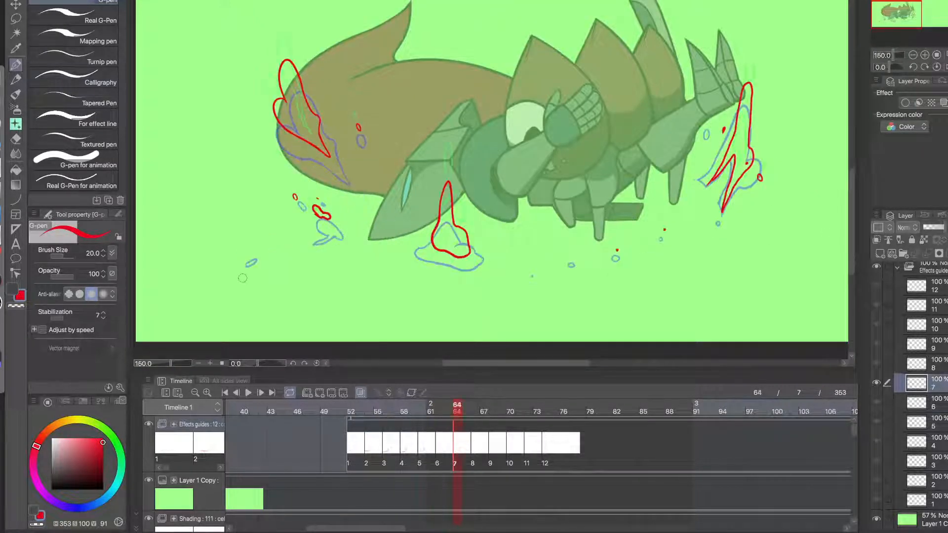
scroll(238, 271, down, 2)
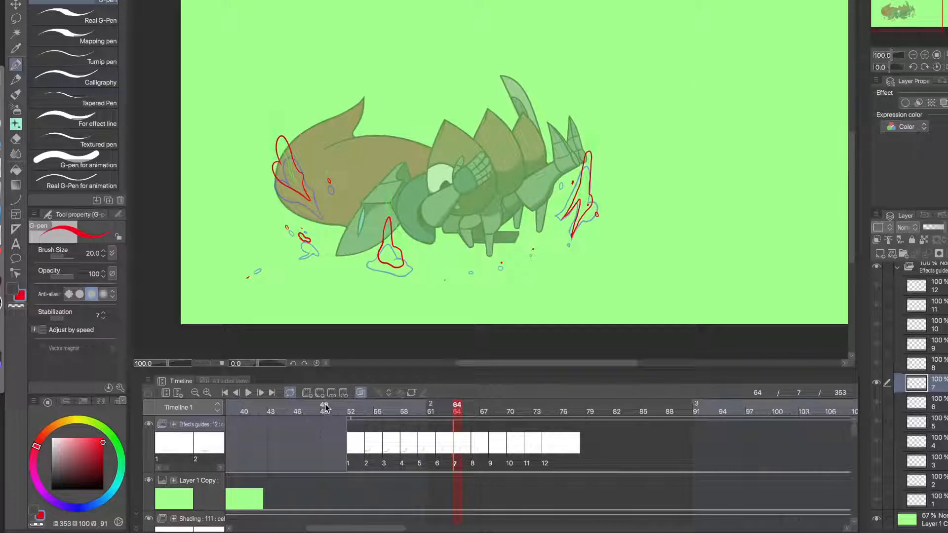
- Play back the splash from frame 49 to check the motion of the new droplets
click(324, 411)
click(249, 393)
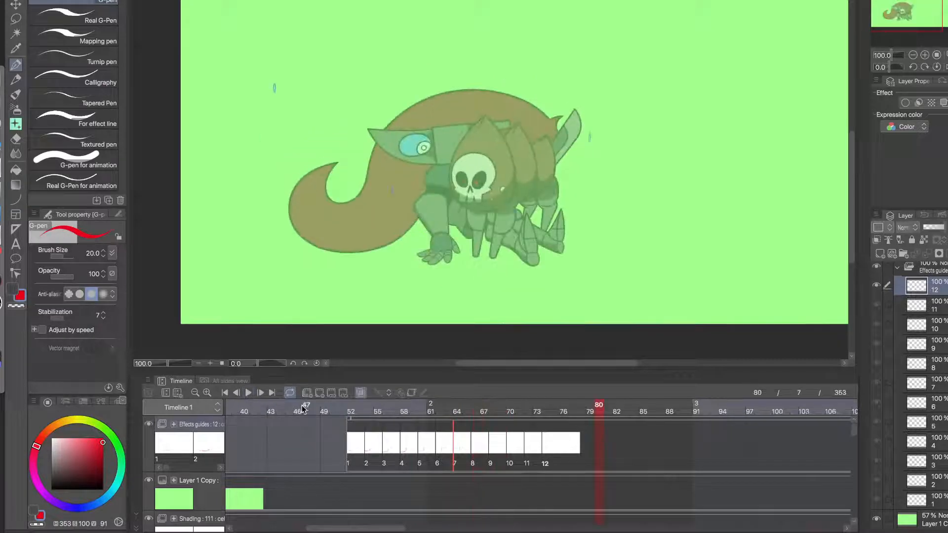
click(249, 393)
click(249, 394)
click(248, 393)
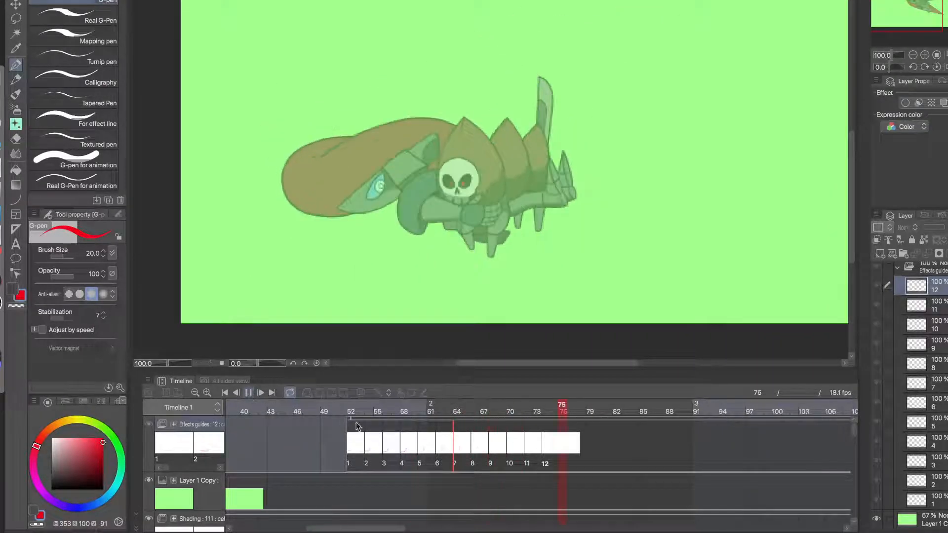
- On effects cel 6, lasso the outer-left droplet and move it inward next to the previous cel's droplet
click(460, 441)
scroll(267, 284, up, 5)
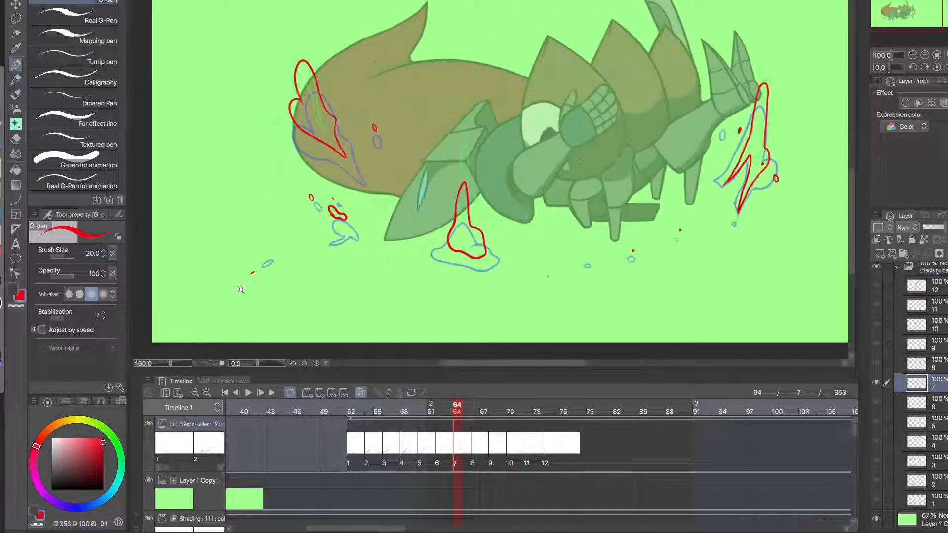
click(474, 440)
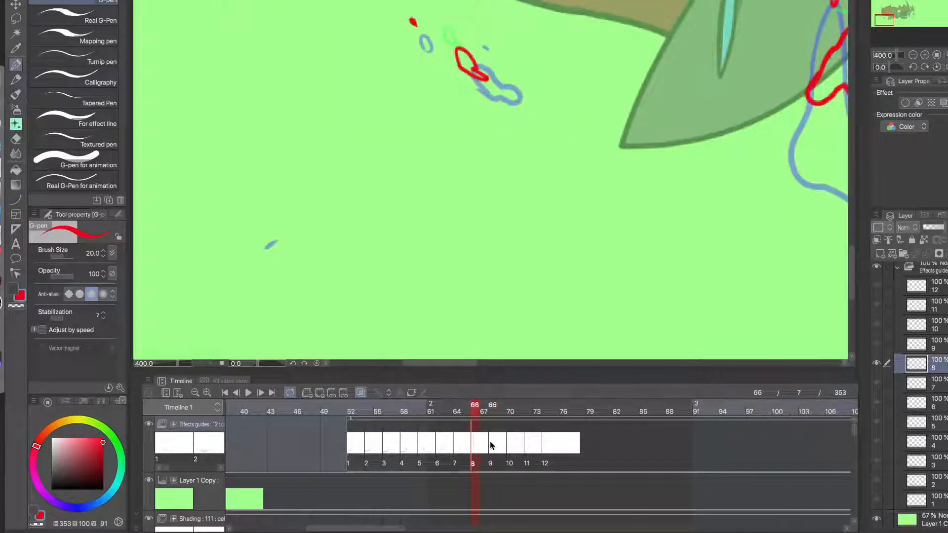
click(459, 443)
click(444, 444)
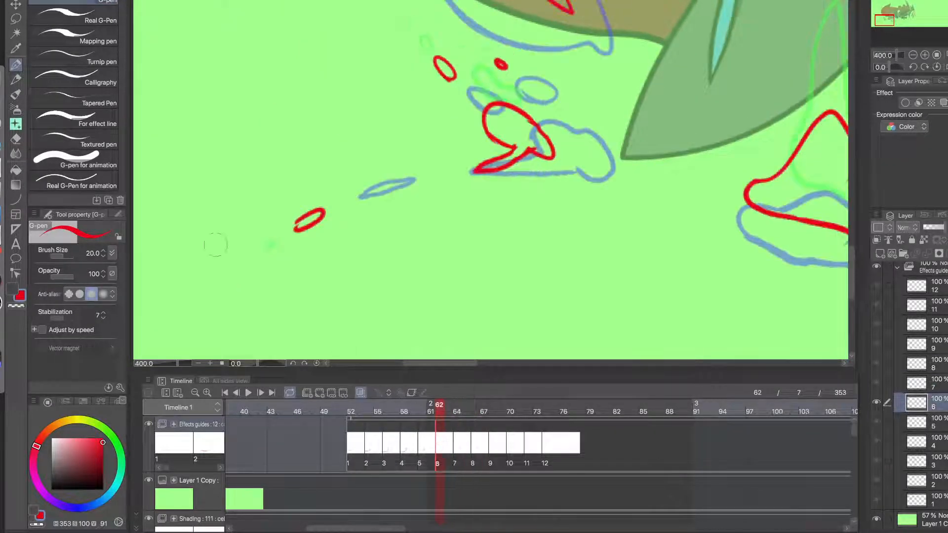
key(m)
drag(261, 285, 240, 267)
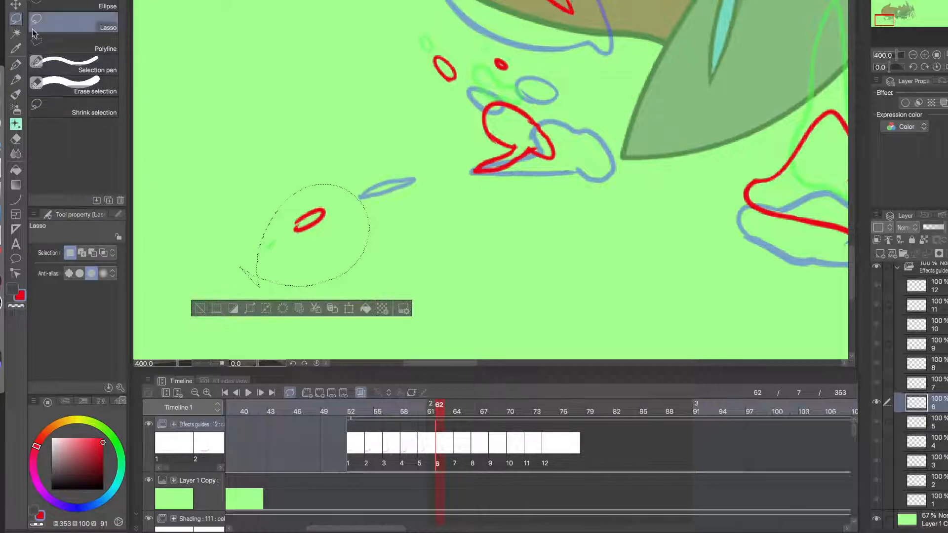
key(v)
drag(332, 225, 368, 212)
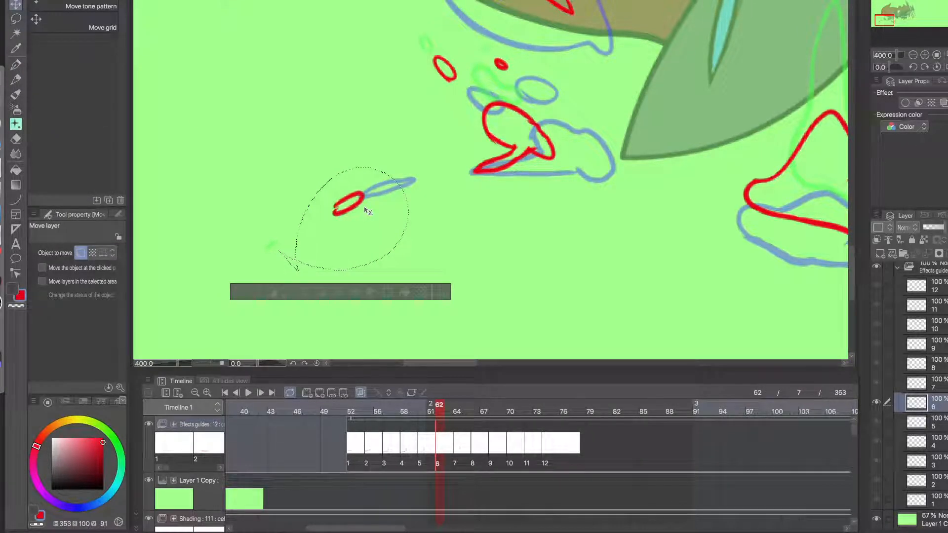
key(m)
key(ctrl+d)
- On effects cel 7, lasso the tiny outer-left droplet and move it in against the cel 6 droplet
click(459, 443)
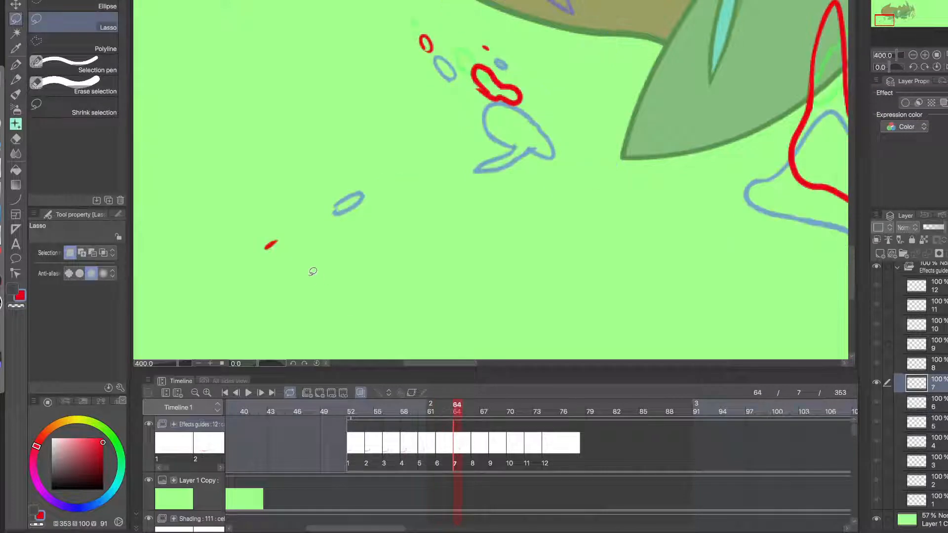
drag(289, 260, 252, 262)
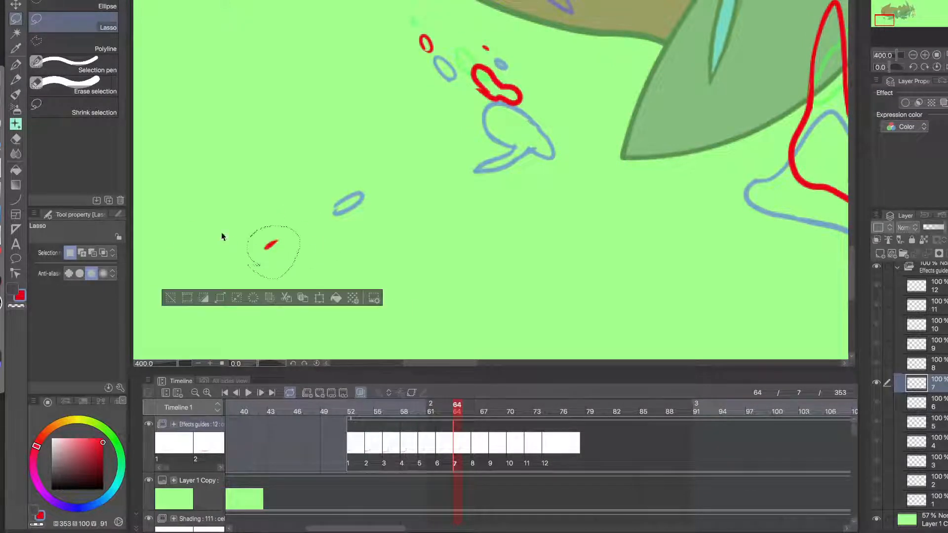
key(m)
drag(300, 241, 361, 209)
click(17, 20)
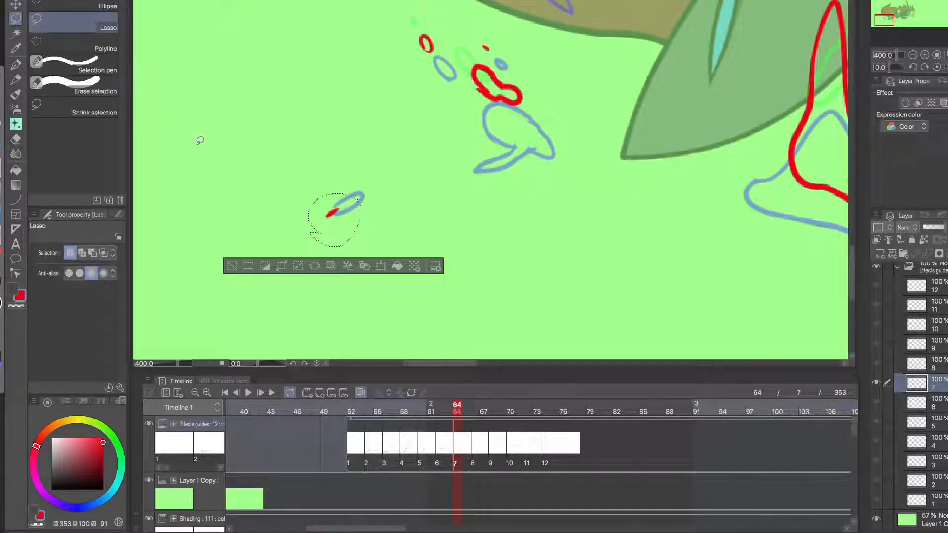
click(199, 140)
- On effects cel 5, lasso the thin outer-left droplet and nudge it toward the tip of the previous cel's spike
click(424, 445)
click(420, 443)
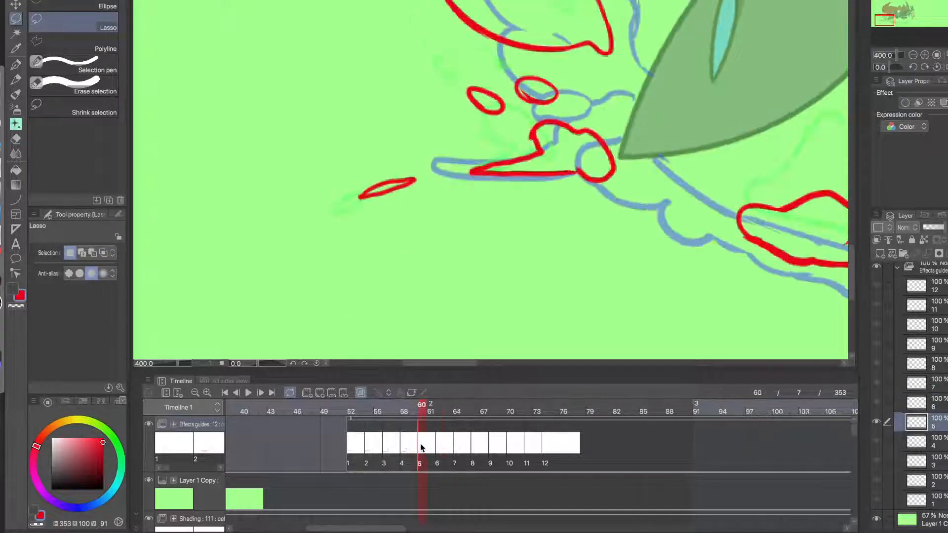
drag(374, 229, 359, 163)
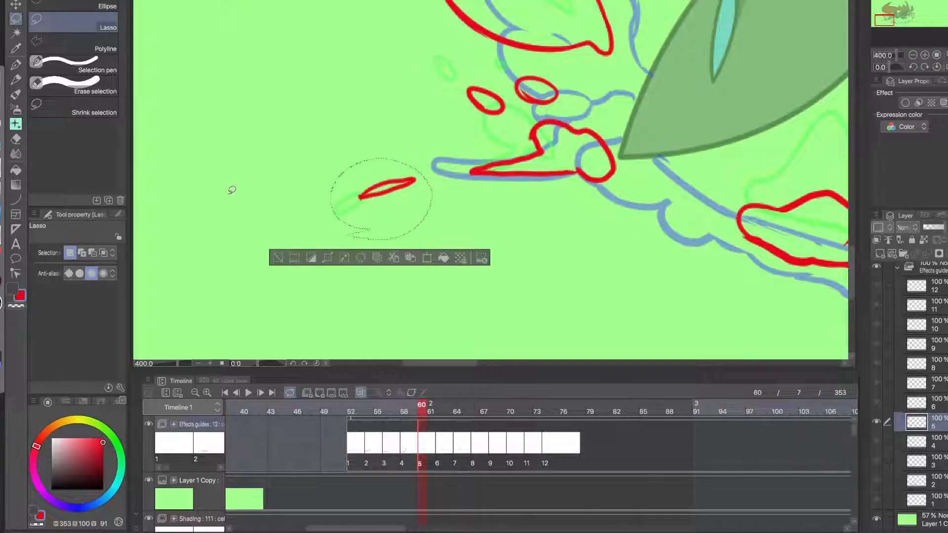
key(k)
mouse_move(401, 189)
mouse_down()
mouse_move(412, 186)
mouse_move(406, 192)
mouse_up()
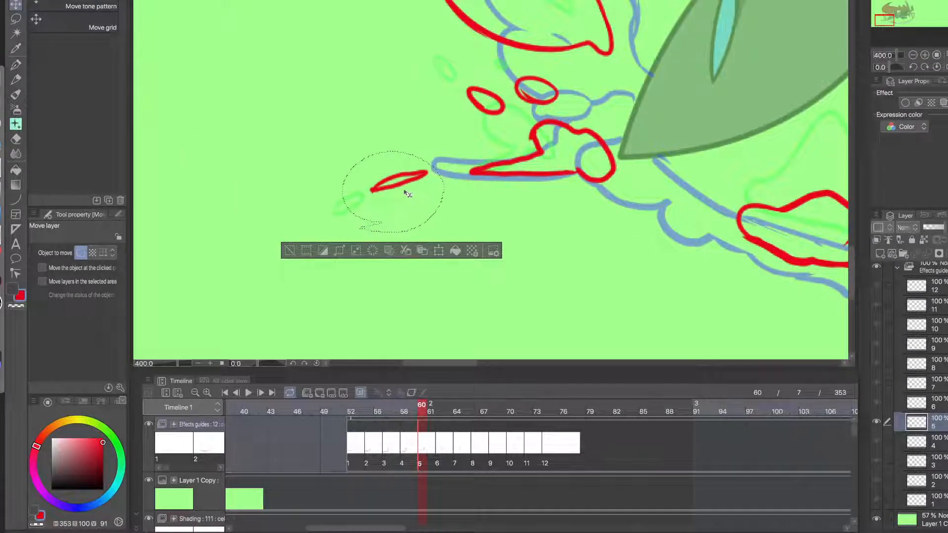
click(16, 21)
click(213, 138)
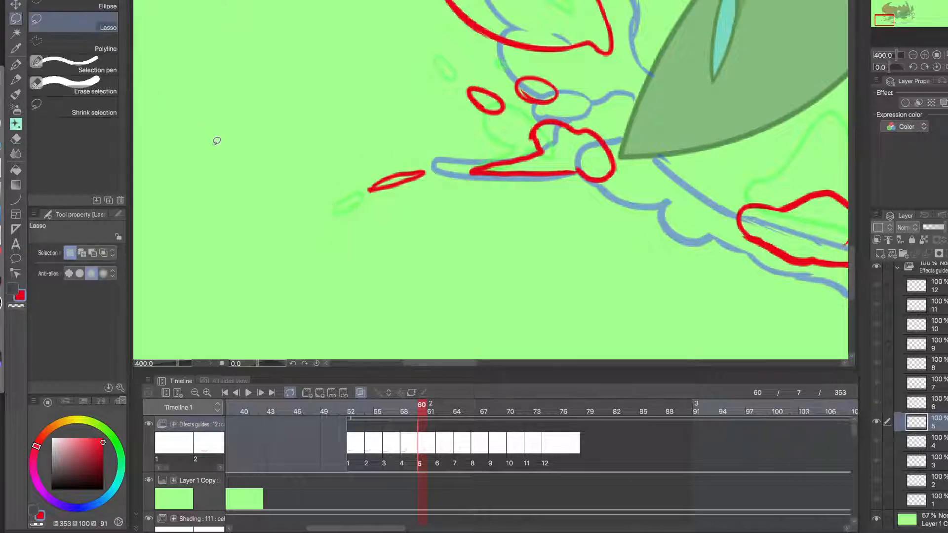
- Scrub through the effects cels from frame 60 onward and back to cel 6 to examine the adjusted splash
scroll(407, 270, down, 4)
drag(444, 278, 335, 280)
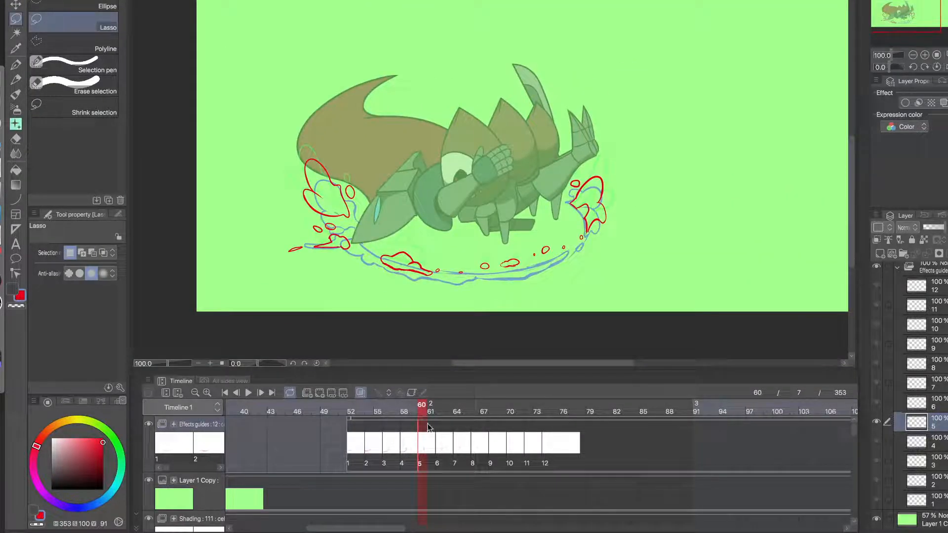
drag(421, 409, 608, 410)
drag(615, 446, 450, 439)
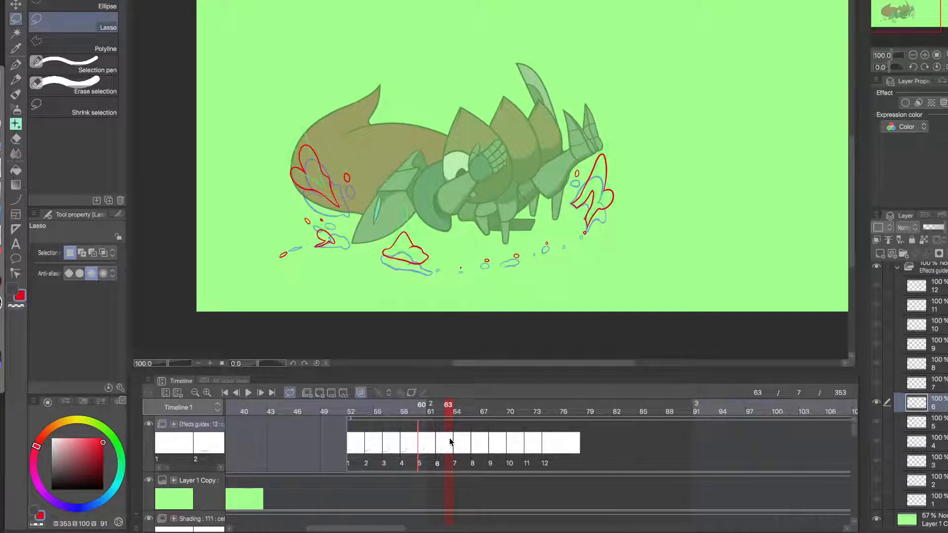
mouse_move(444, 443)
mouse_down()
mouse_move(425, 439)
mouse_move(442, 441)
mouse_up()
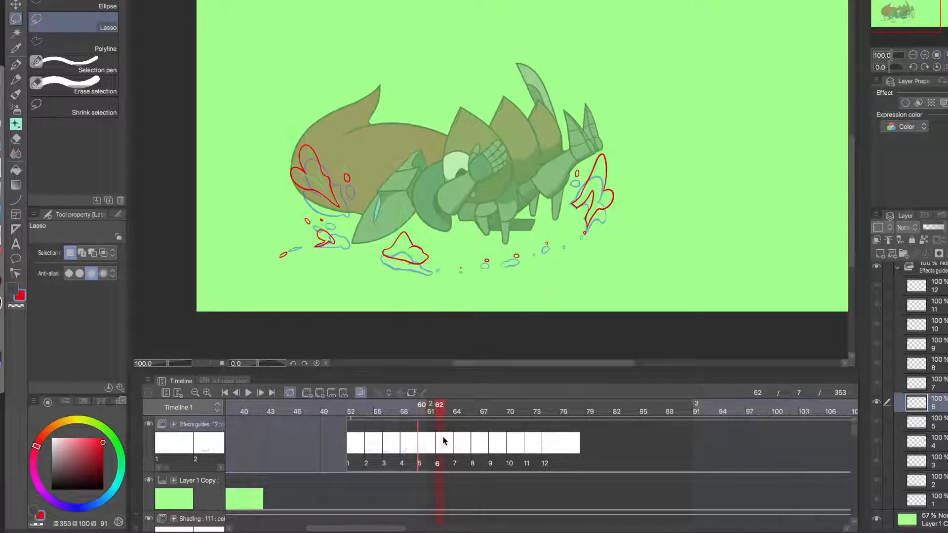
- With the G-pen, replace the small droplet below the right-hand splash's lower tip on effects cel 5 with a larger oval droplet
click(16, 64)
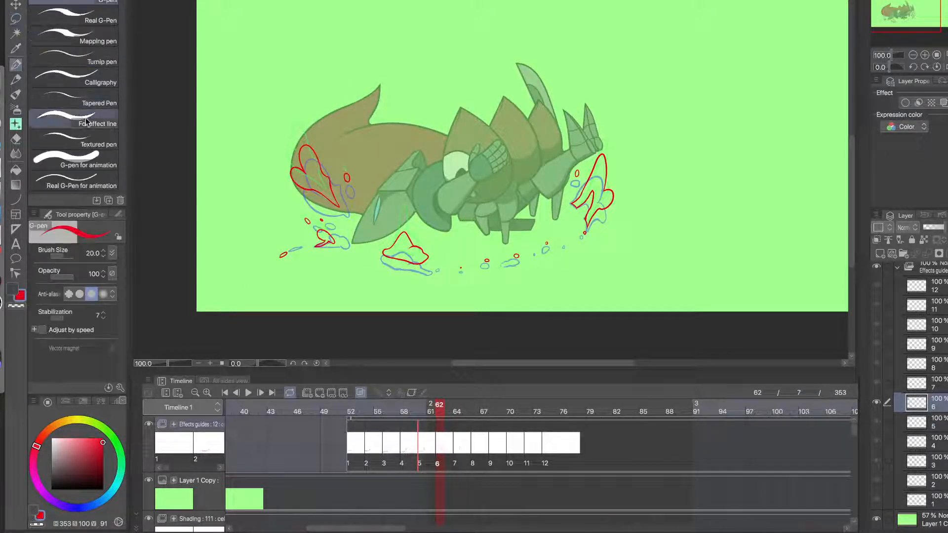
click(595, 246)
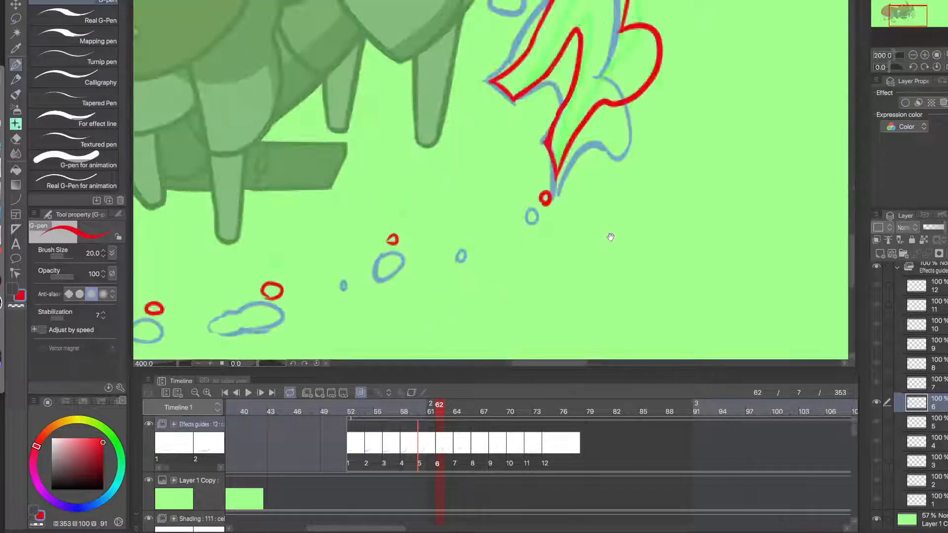
click(611, 235)
drag(525, 251, 598, 195)
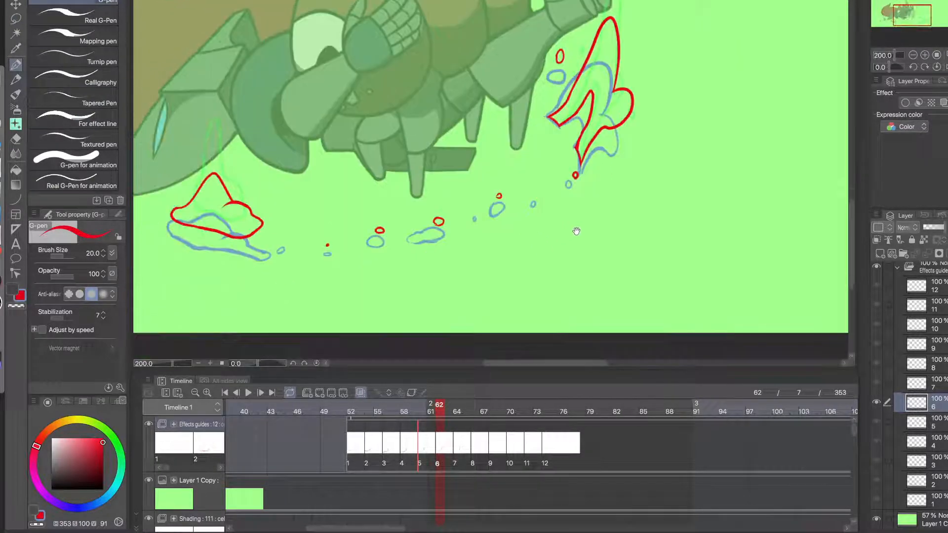
click(403, 443)
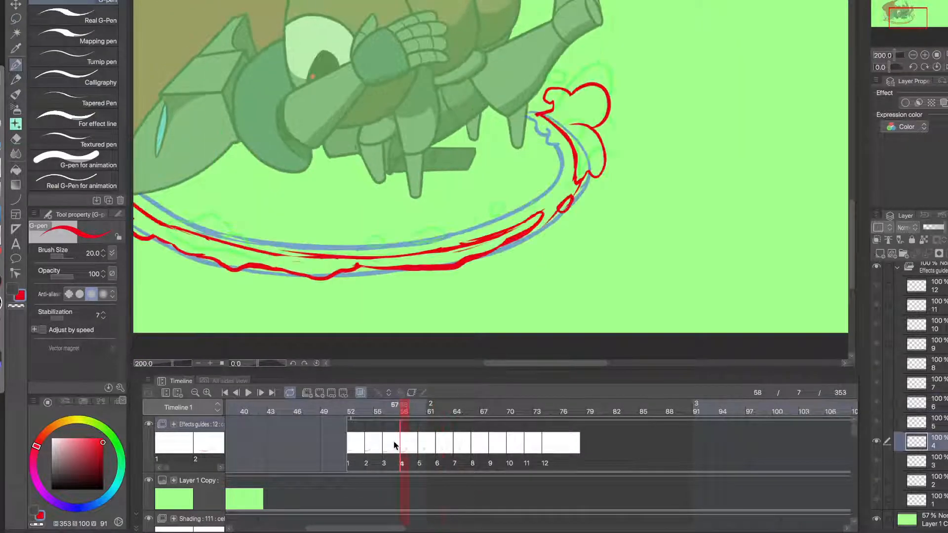
click(422, 446)
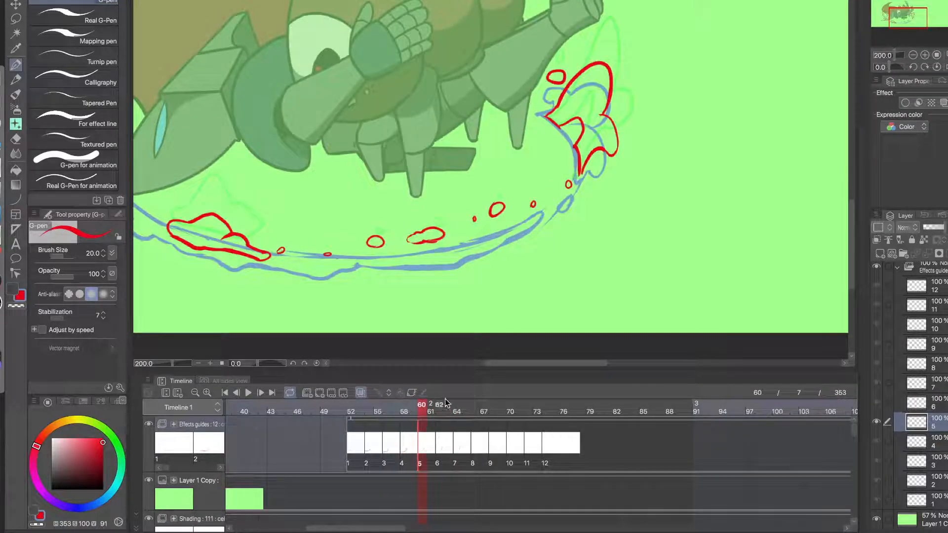
scroll(587, 208, up, 2)
mouse_move(583, 165)
mouse_down()
mouse_move(576, 179)
mouse_move(592, 195)
mouse_move(585, 164)
mouse_up()
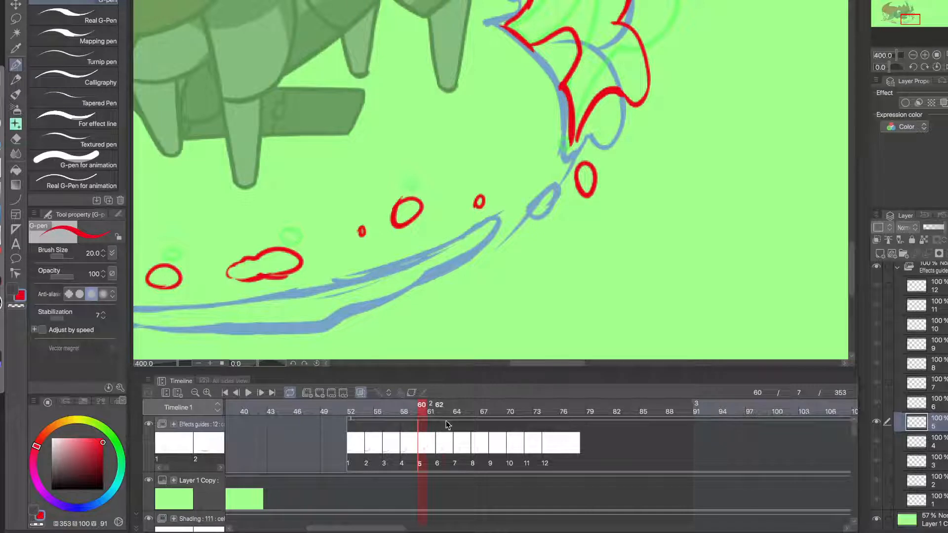
- On effects cel 6, draw a slightly smaller oval droplet up and outward from the previous cel's oval droplet
click(447, 440)
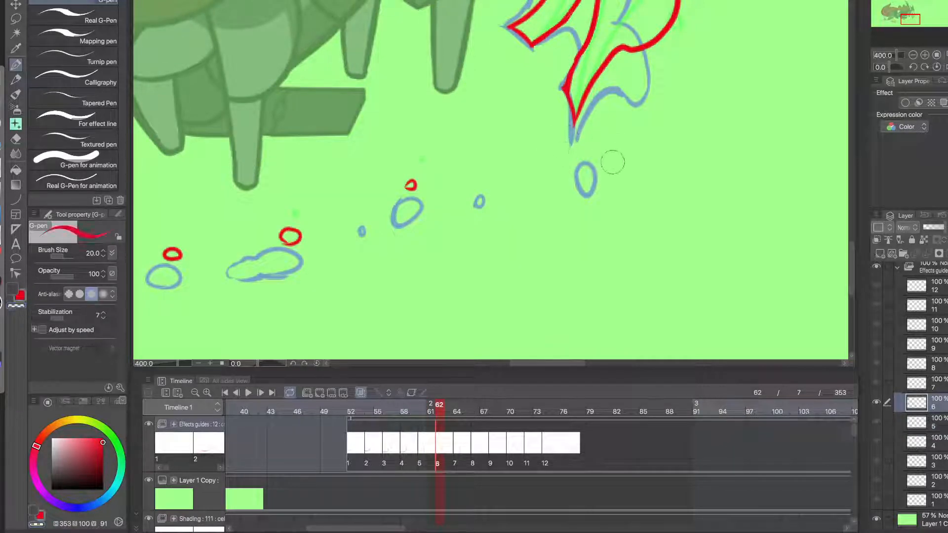
drag(614, 158, 602, 157)
key(ctrl+z)
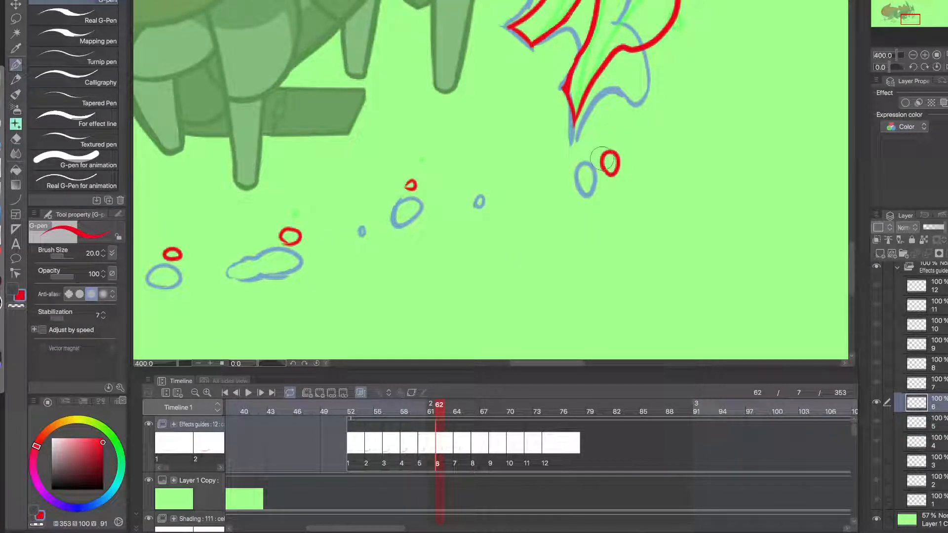
- Continue the outer-right droplet on effects cels 7 and 8, drawing it smaller and farther up and outward on each cel
click(460, 450)
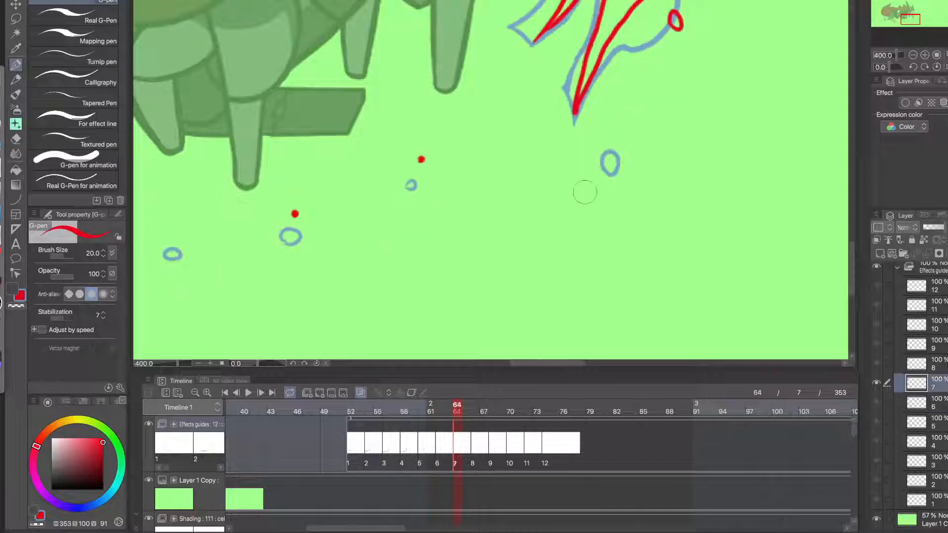
drag(638, 177, 591, 195)
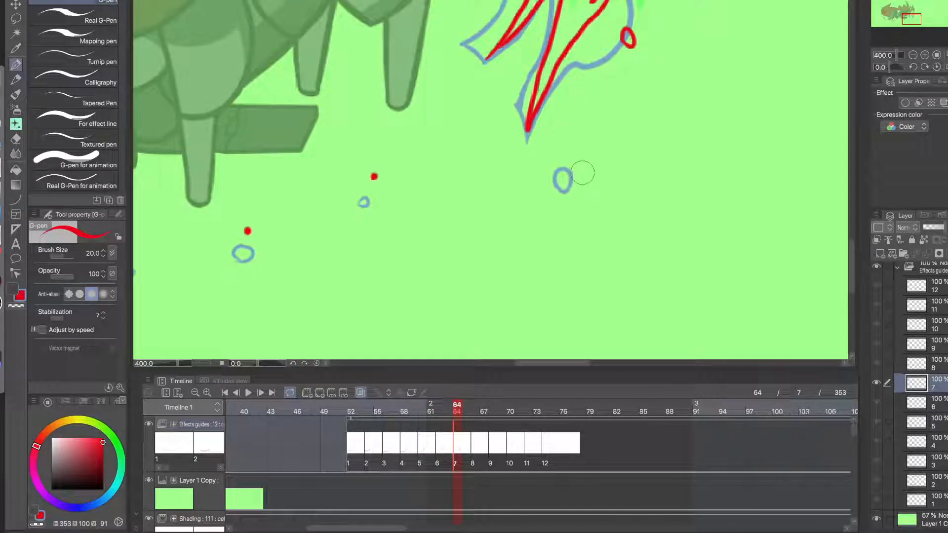
click(438, 446)
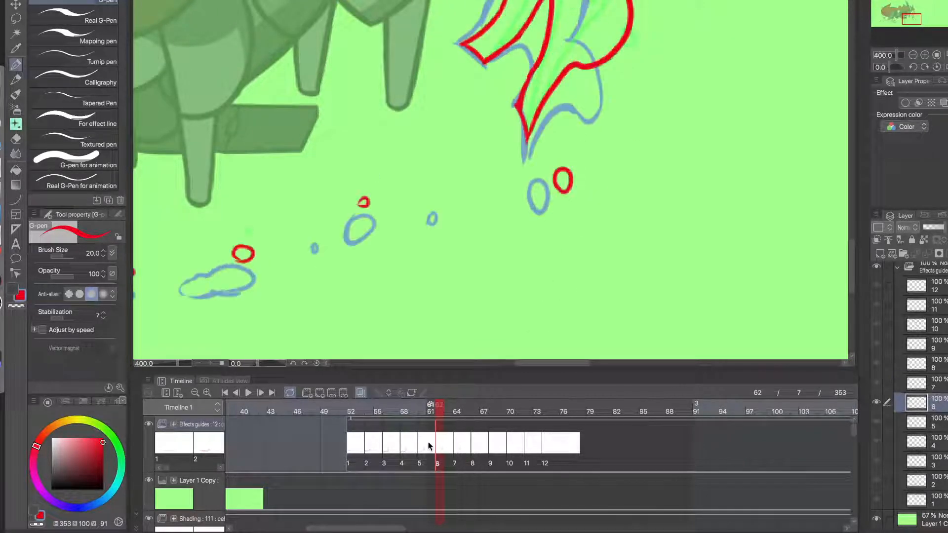
click(457, 447)
mouse_move(586, 154)
mouse_down()
mouse_move(584, 162)
mouse_move(596, 149)
mouse_up()
click(479, 442)
scroll(560, 230, down, 4)
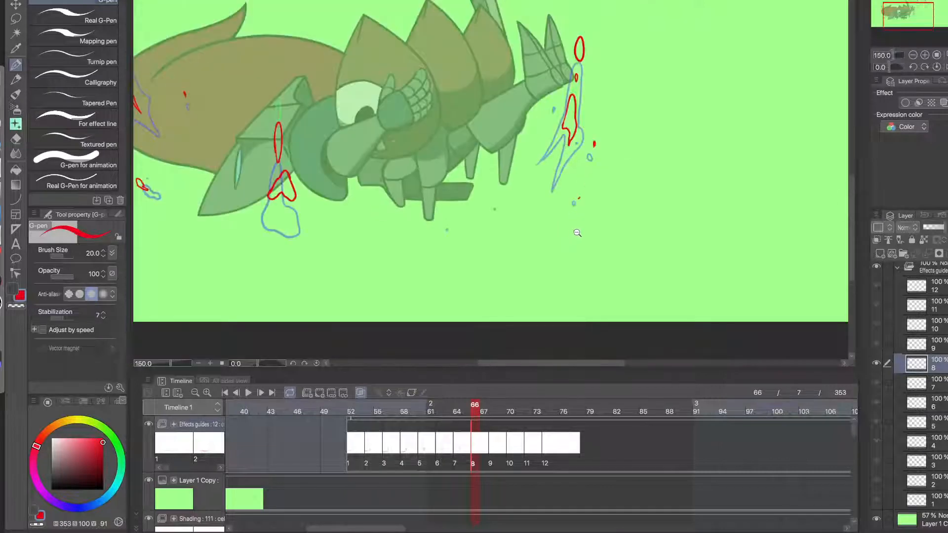
- Play the animation from frame 48 to review the splash motion around the fallen creature
click(324, 406)
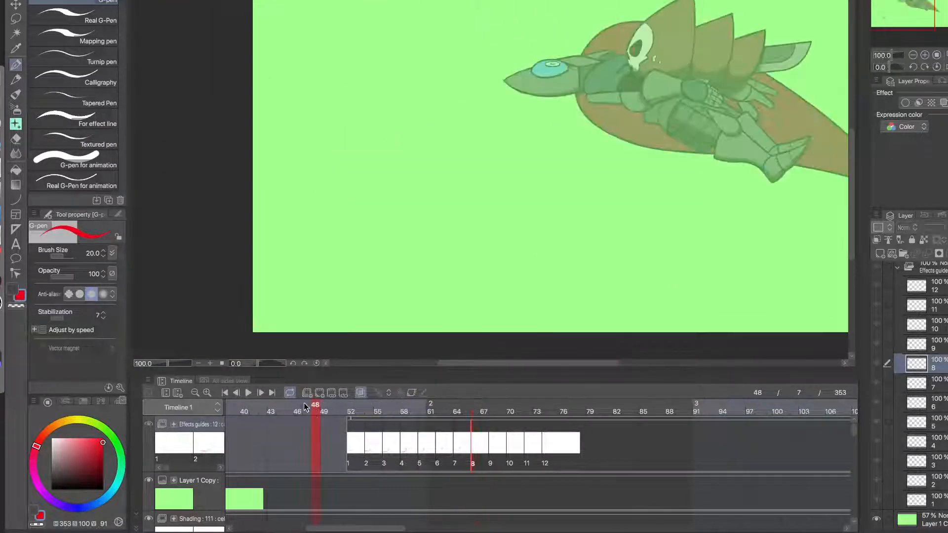
click(249, 393)
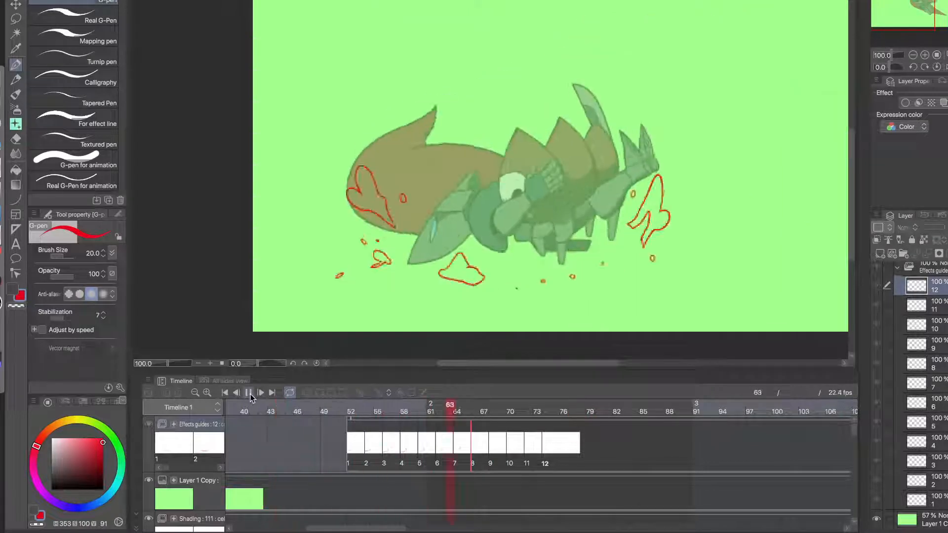
click(369, 458)
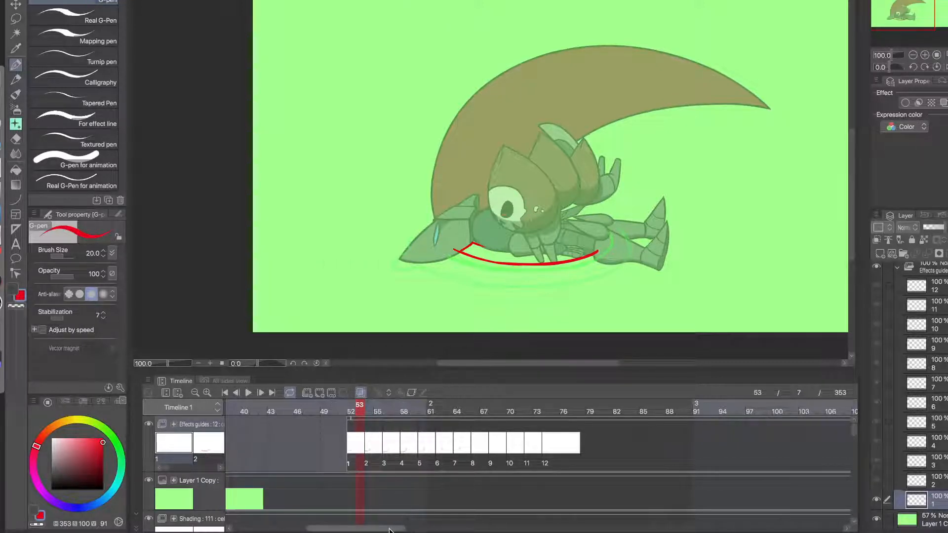
- Locate frame 322, where the standing character's hand rests over its other arm, and add a new effects guide cel there
drag(389, 529, 630, 527)
click(584, 438)
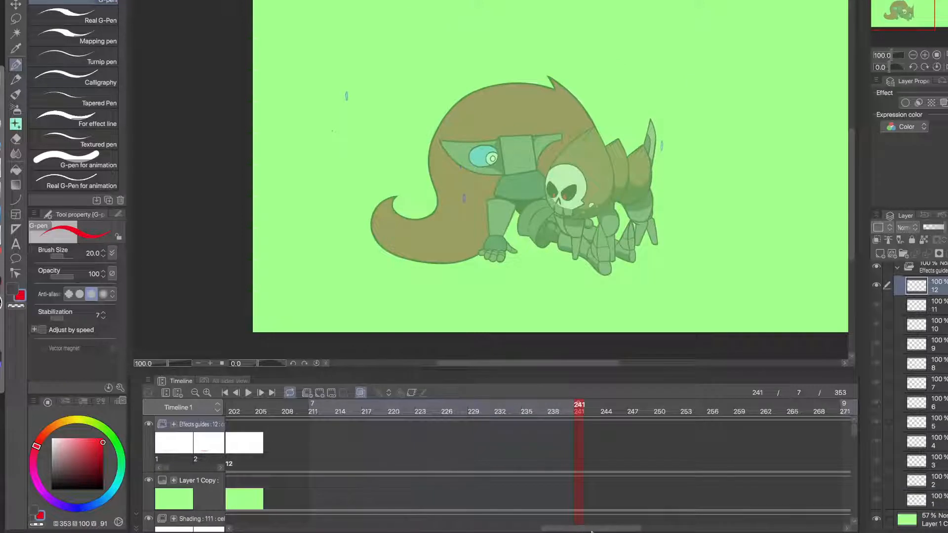
drag(613, 528, 713, 529)
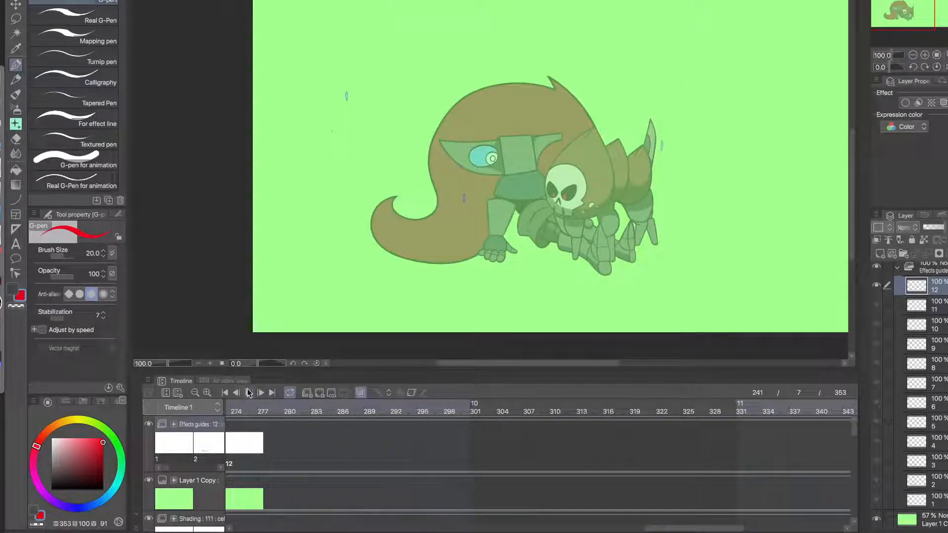
click(249, 392)
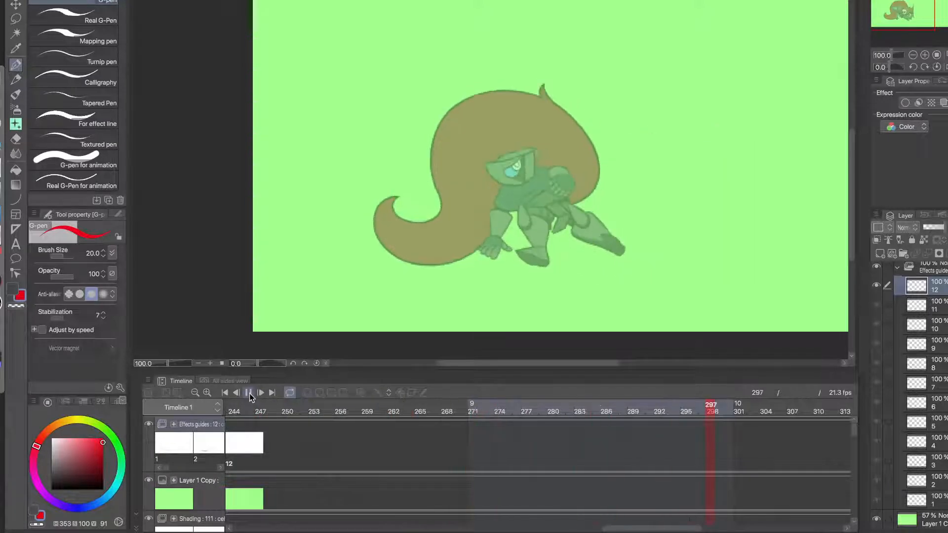
click(250, 395)
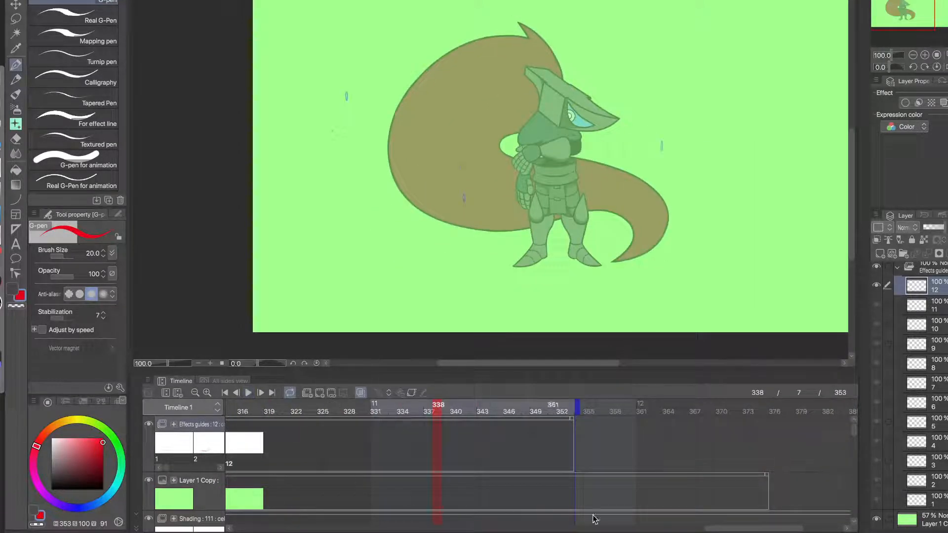
drag(732, 528, 686, 528)
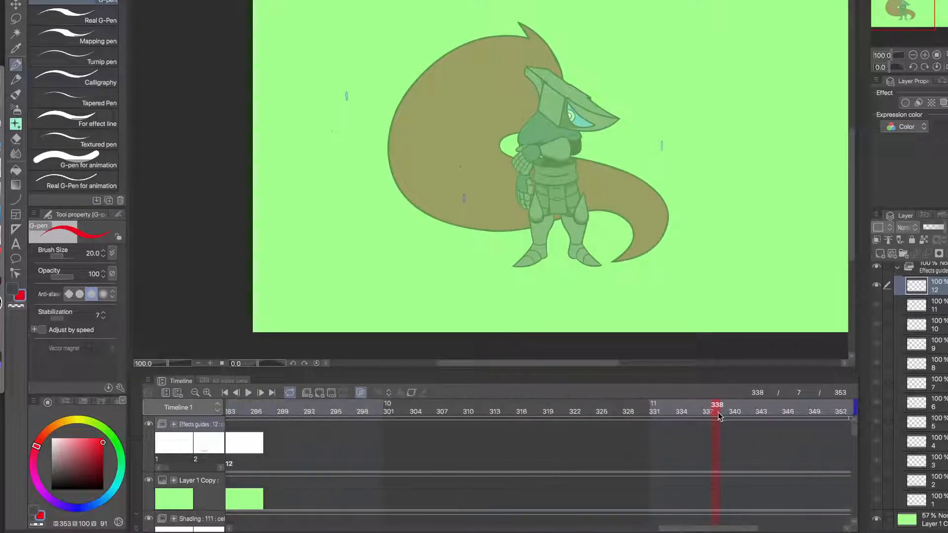
drag(712, 413, 574, 404)
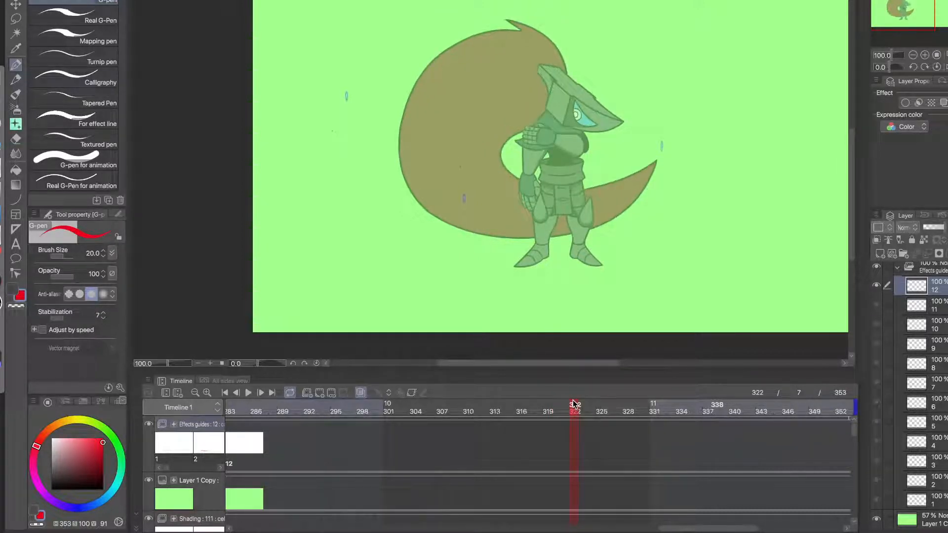
click(319, 394)
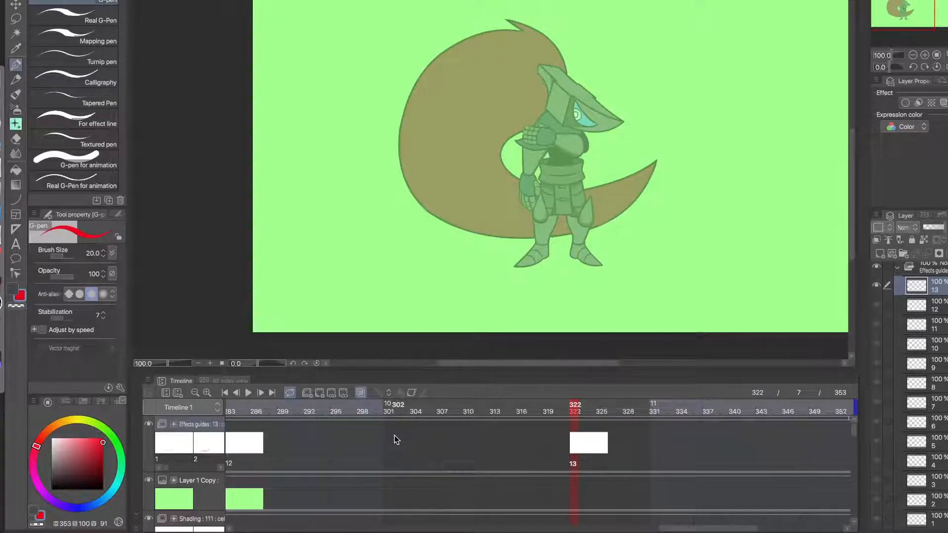
click(569, 409)
click(574, 410)
- On effects cel 13, draw the red splash's curved underside beneath the character's raised hand, hooking it inward at the left end
drag(555, 175, 548, 235)
click(532, 215)
click(533, 214)
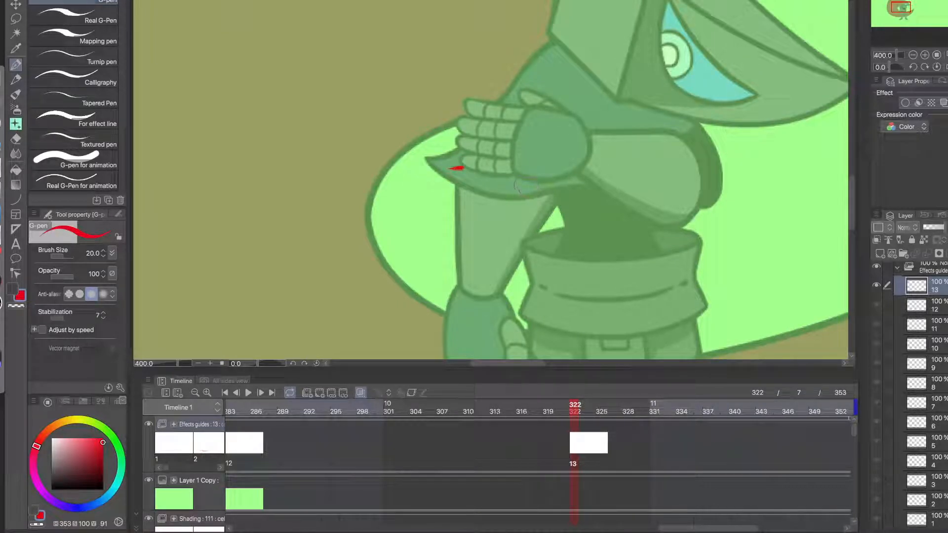
mouse_move(525, 180)
mouse_down()
mouse_move(540, 202)
mouse_move(491, 220)
mouse_move(478, 200)
mouse_up()
key(ctrl+z)
mouse_move(529, 181)
mouse_down()
mouse_move(448, 211)
mouse_move(455, 204)
mouse_move(461, 218)
mouse_move(459, 191)
mouse_up()
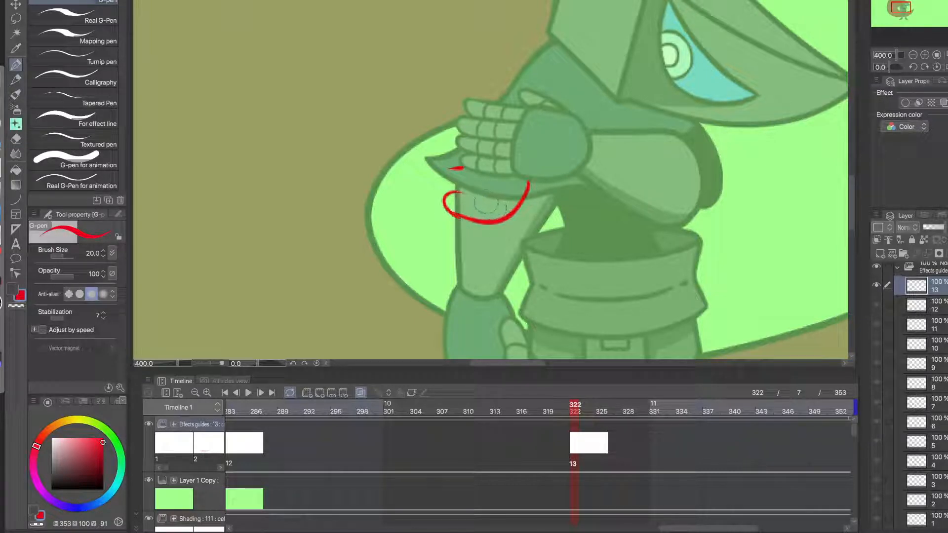
- Draw a rounded upper-left lobe on the cel 13 splash, joining the hooked end of the underside curve
drag(432, 182, 472, 162)
key(ctrl+z)
key(ctrl+z)
key(ctrl+z)
key(ctrl+y)
drag(443, 198, 471, 176)
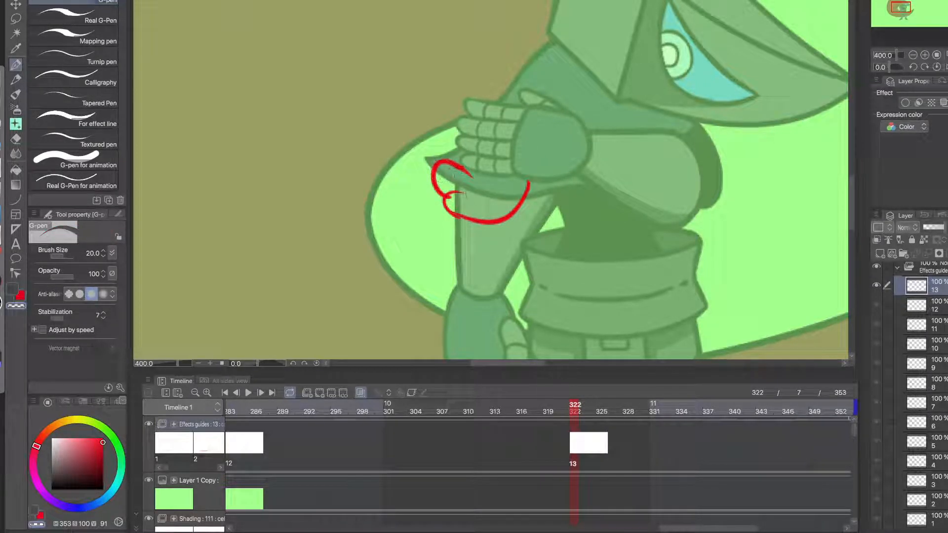
- Clean up the join between the two left lobes on cel 13 and extend the upper lobe's inner line under the fingers
key(c)
mouse_move(460, 193)
mouse_down()
mouse_move(447, 196)
mouse_move(468, 216)
mouse_move(447, 197)
mouse_move(469, 221)
mouse_move(486, 191)
mouse_move(464, 186)
mouse_up()
key(ctrl+z)
key(ctrl+z)
key(c)
key(c)
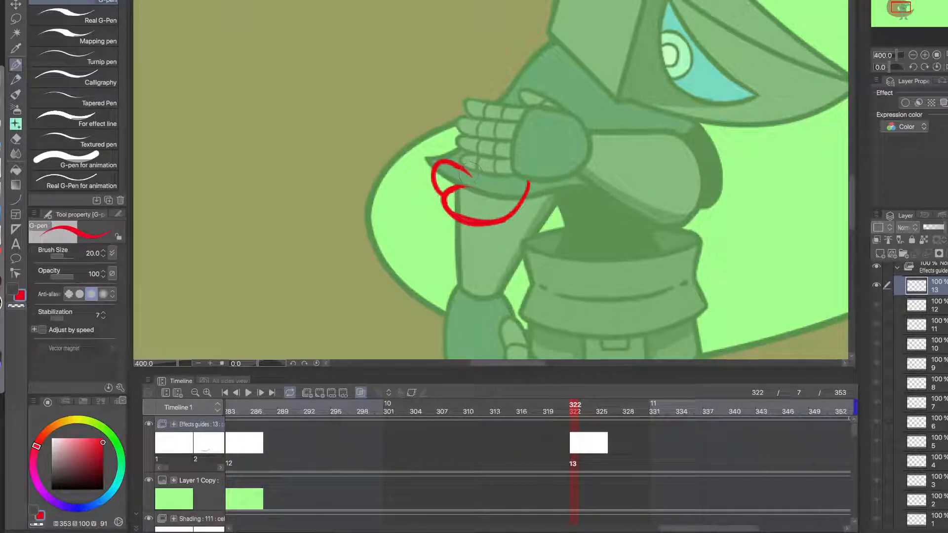
key(ctrl+z)
key(ctrl+z)
drag(462, 171, 478, 177)
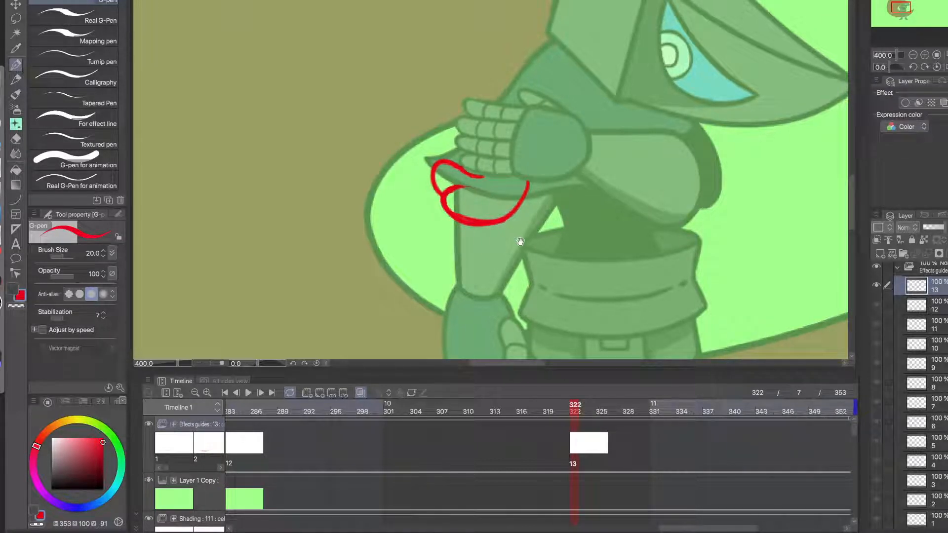
- Add a small rounded lobe with a pointed tip to the cel 13 splash's right end, erasing the excess outer curve
mouse_move(525, 183)
mouse_down()
mouse_move(531, 196)
mouse_move(509, 210)
mouse_move(532, 199)
mouse_up()
key(c)
key(c)
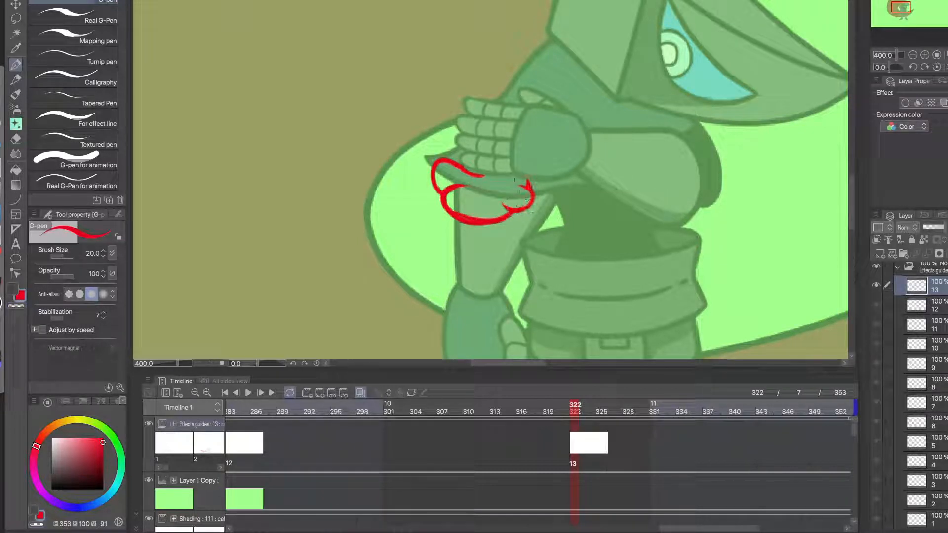
- Check the frames around the new splash and add another effects guide cel at frame 324
scroll(541, 215, down, 2)
drag(542, 239, 508, 248)
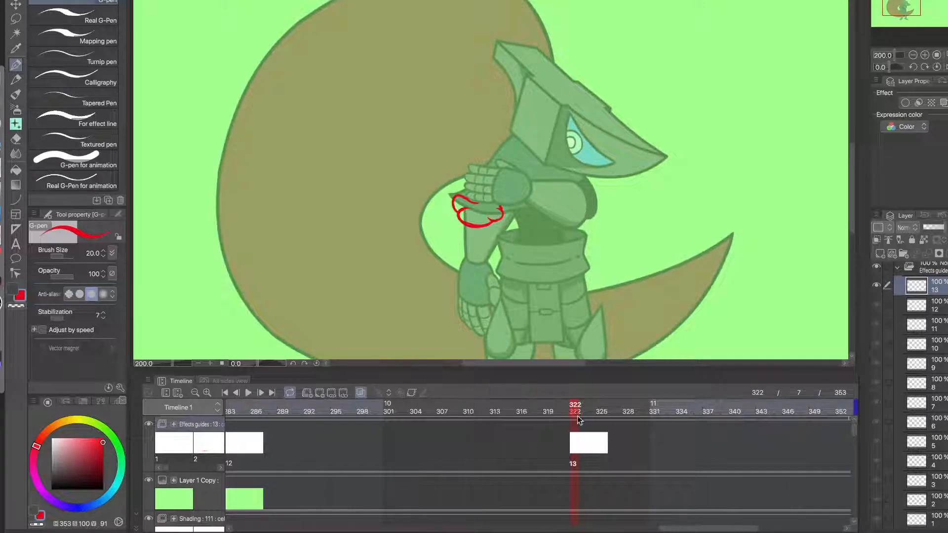
drag(576, 410, 593, 412)
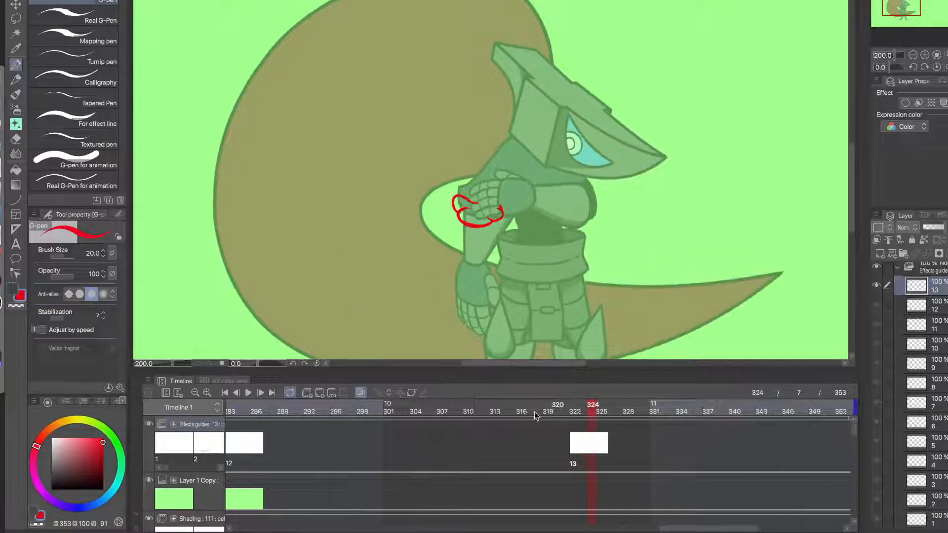
click(320, 393)
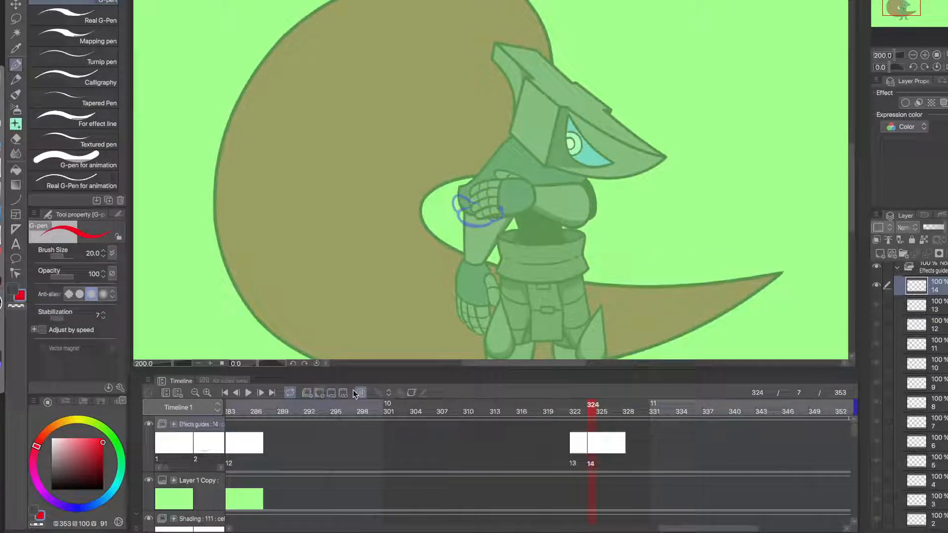
- Draw the cel 14 splash under the hand with a curved underside, two rounded left lobes and a small round lobe at the right end
scroll(475, 247, up, 4)
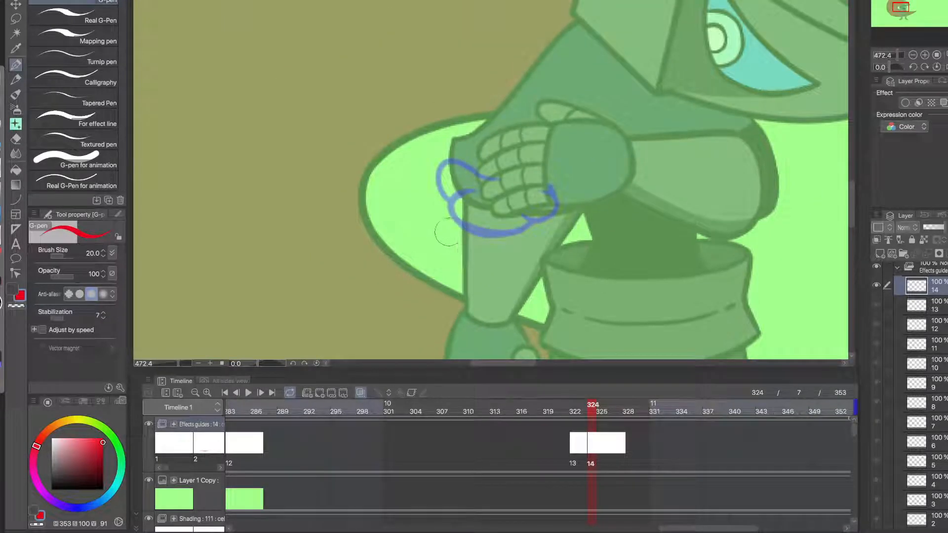
drag(453, 238, 413, 195)
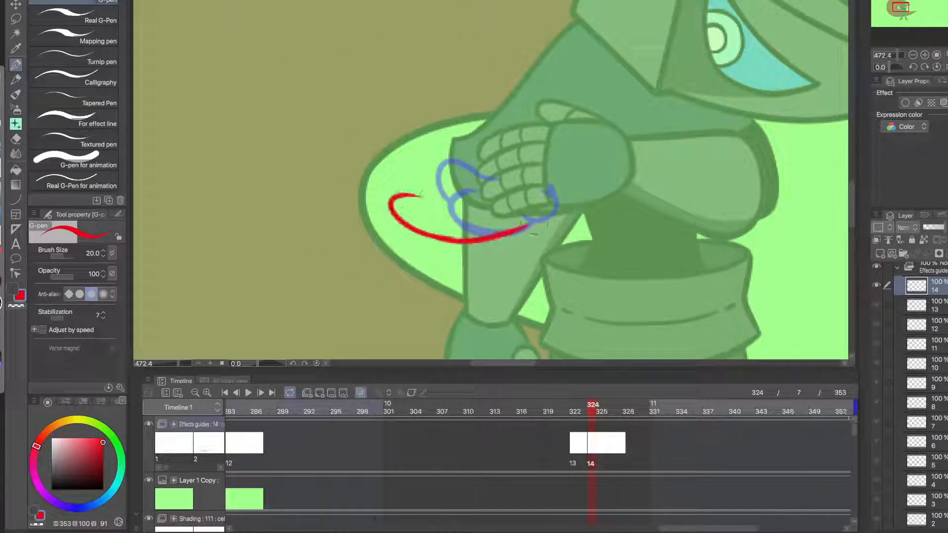
key(ctrl+z)
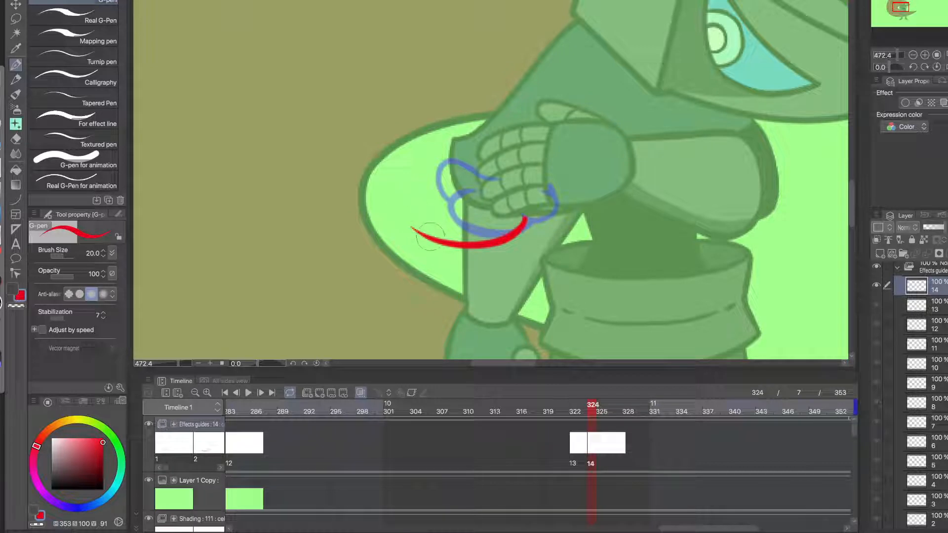
mouse_move(414, 229)
mouse_down()
mouse_move(462, 213)
mouse_move(454, 191)
mouse_move(419, 194)
mouse_move(457, 192)
mouse_up()
key(ctrl+z)
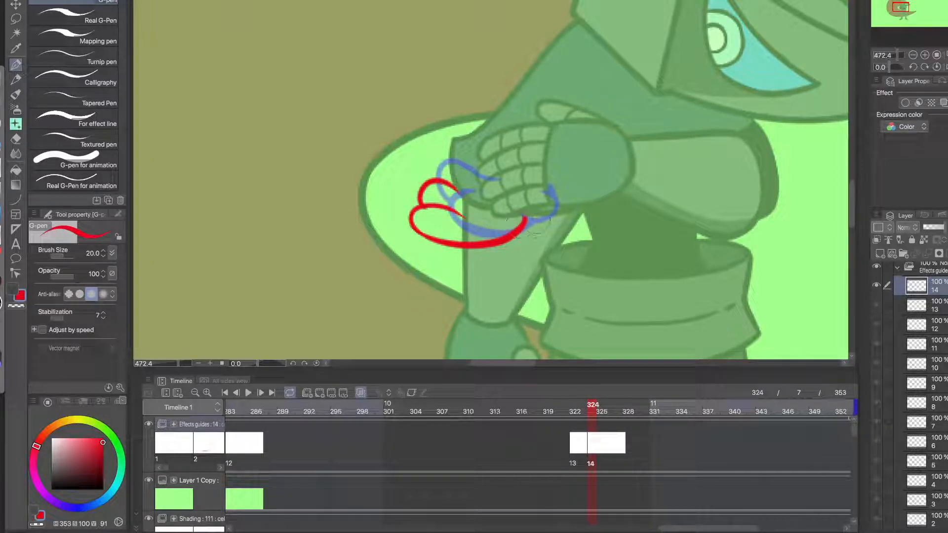
drag(517, 236, 535, 214)
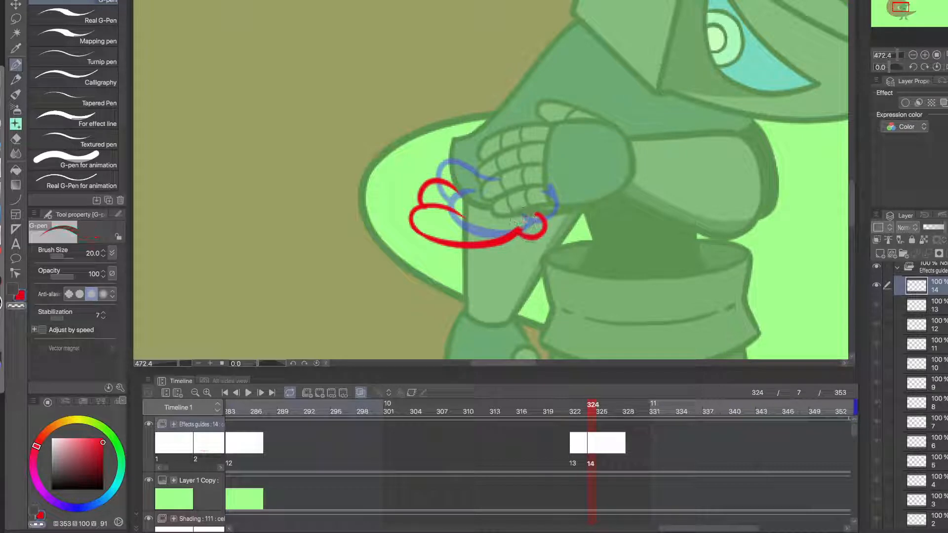
- Switch to the browser, open YouTube in a new tab, widen the window and search for "panel de pon ost"
click(2, 100)
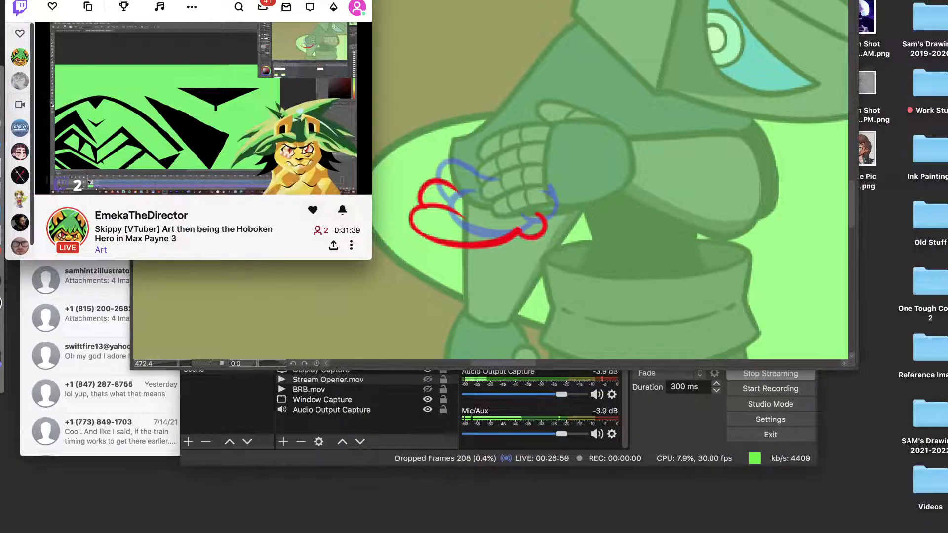
key(super+t)
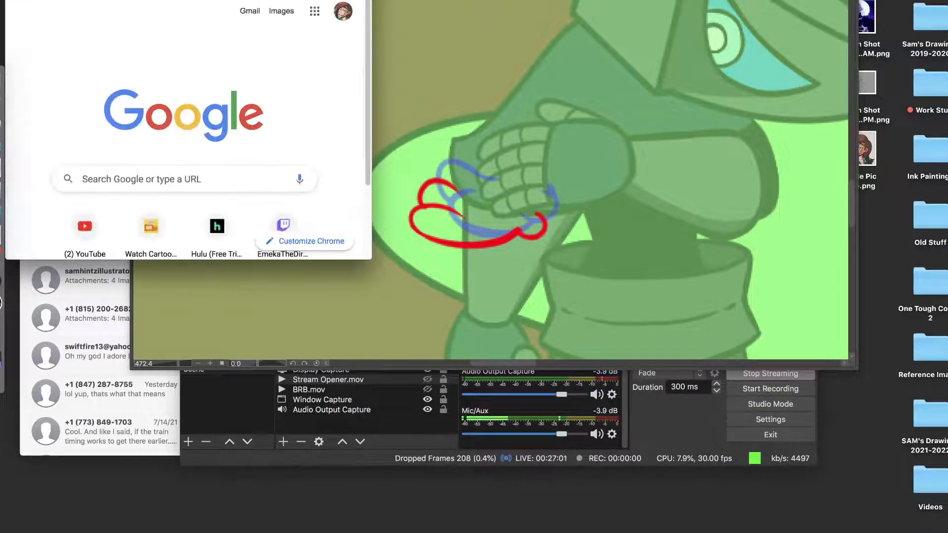
click(113, 1)
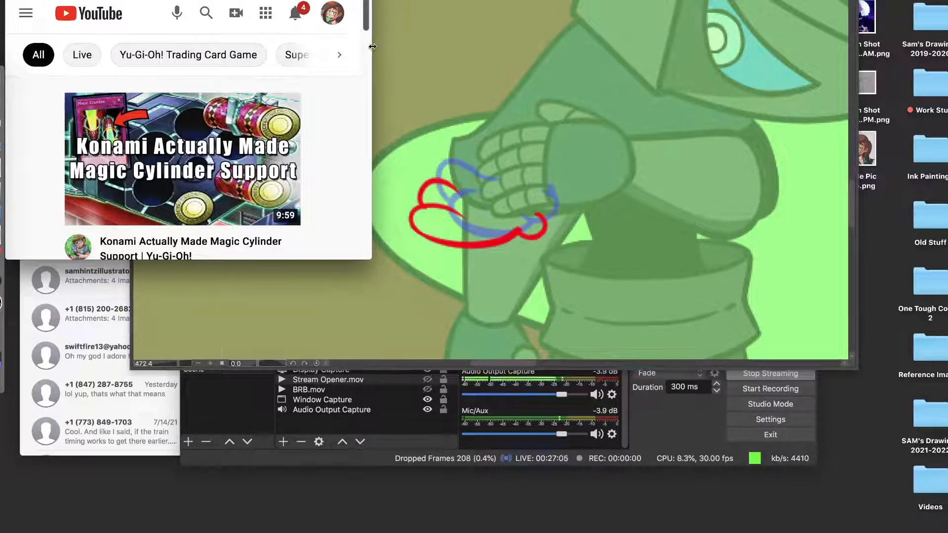
drag(375, 44, 466, 49)
click(301, 15)
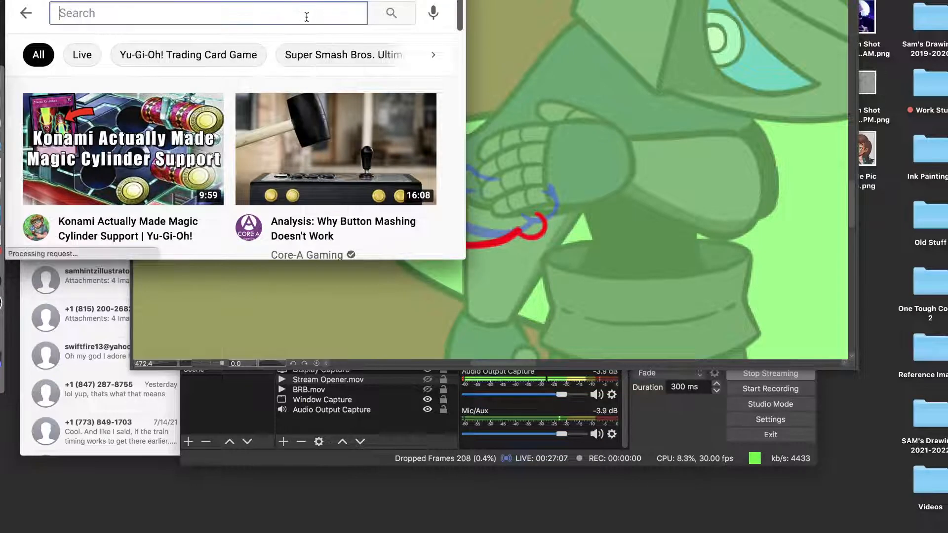
text(panel de)
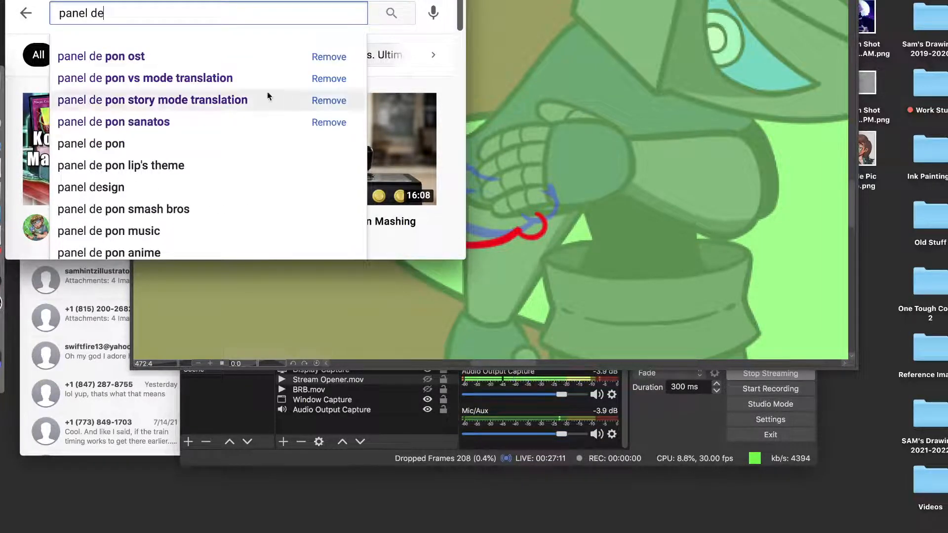
click(225, 55)
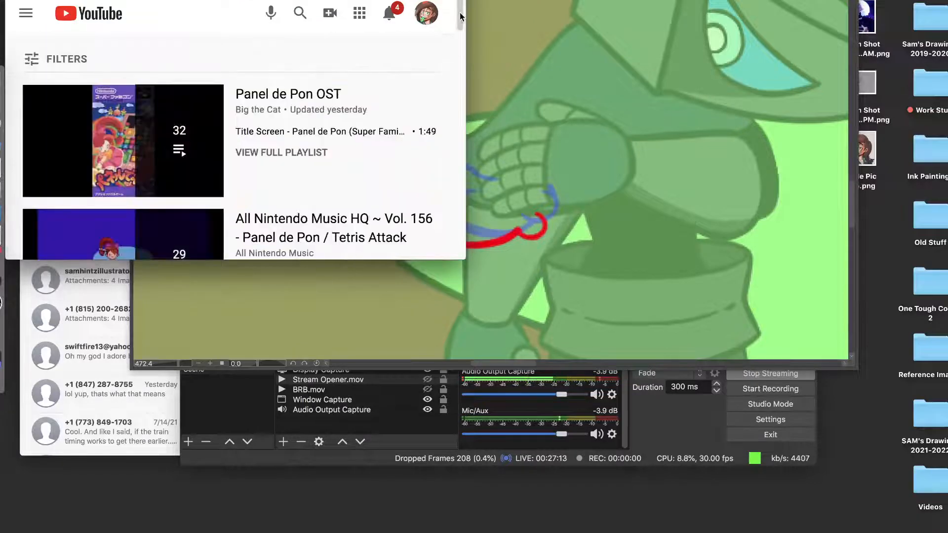
- Play the "Panel de Pon (Nintendo Puzzle Collection) Music - Extended" playlist at low volume and return to the animation in Clip Studio Paint
scroll(461, 22, down, 3)
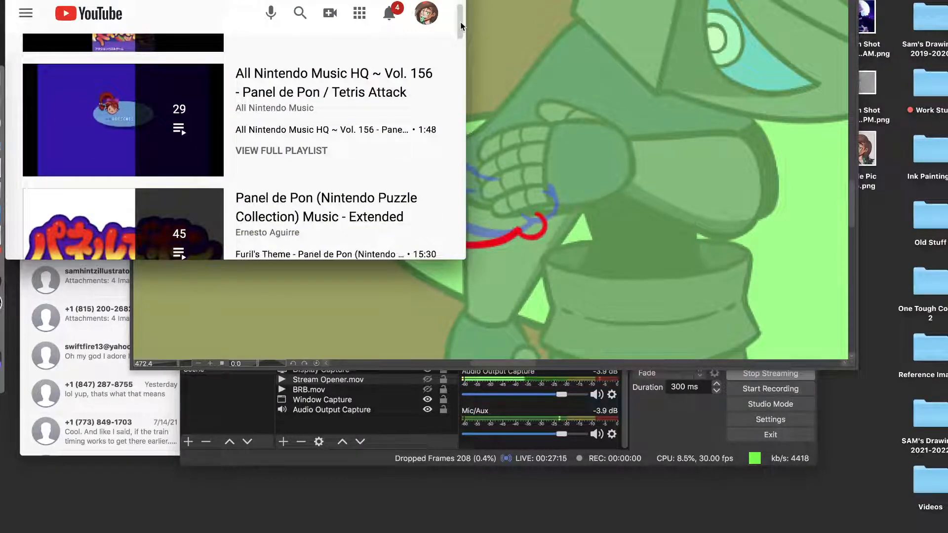
drag(460, 22, 455, 40)
click(385, 106)
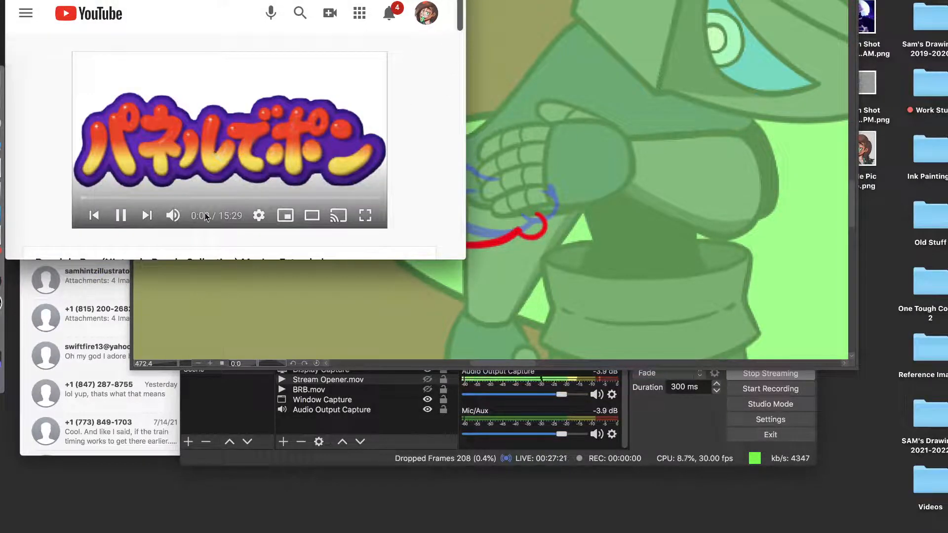
mouse_move(173, 217)
drag(198, 216, 193, 216)
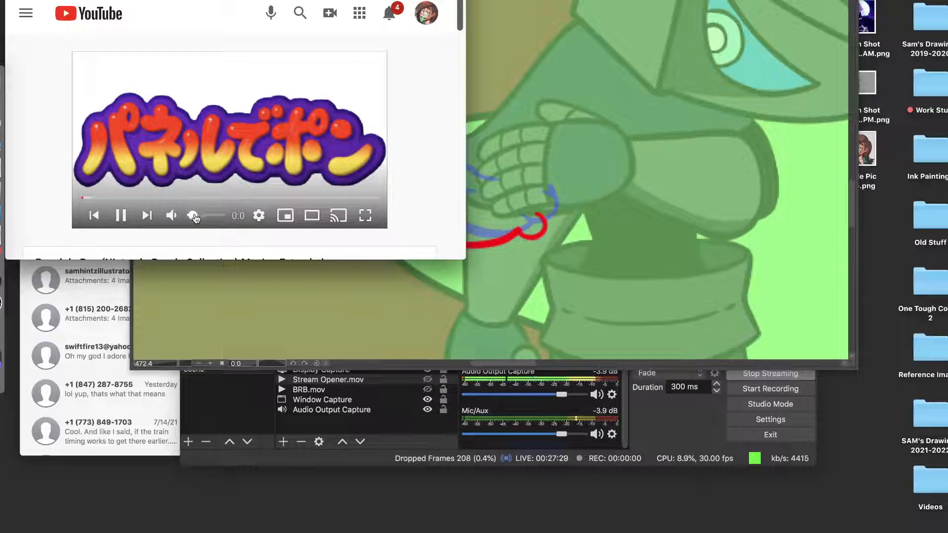
click(504, 54)
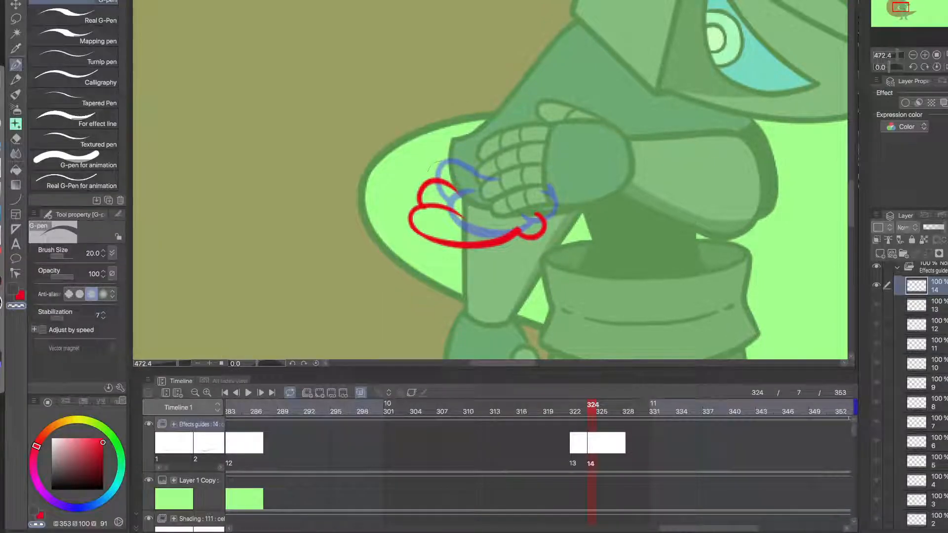
- Extend the upper lobe's inner line on the cel 14 splash rightward to the underside of the fingers
click(530, 241)
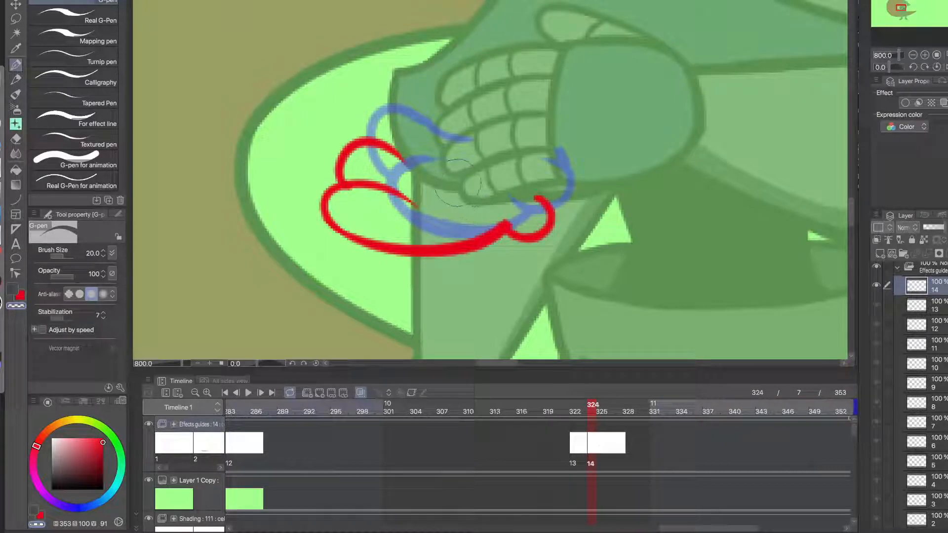
key(c)
drag(462, 188, 396, 152)
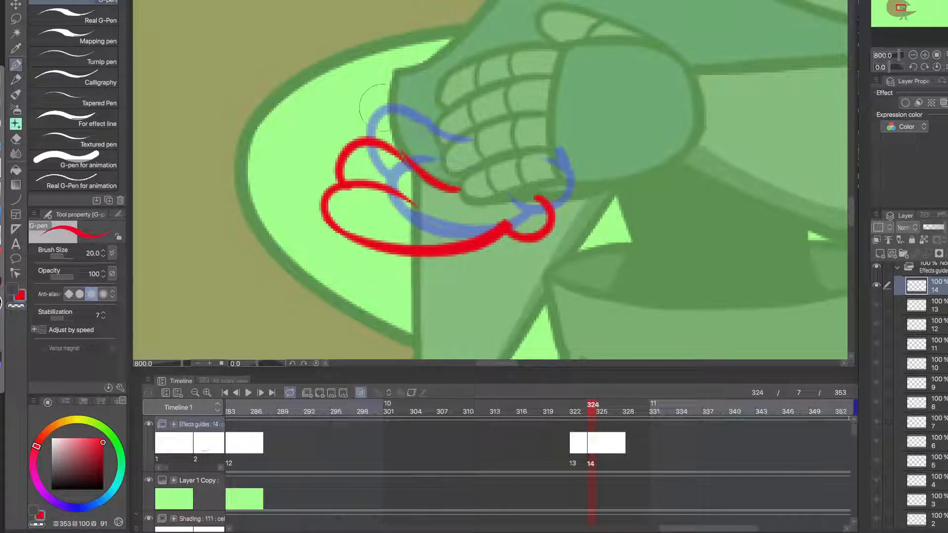
key(ctrl+z)
drag(462, 189, 393, 149)
- Scrub through the frames around the cel 14 splash and add another effects guide cel at frame 326
alt+click(442, 216)
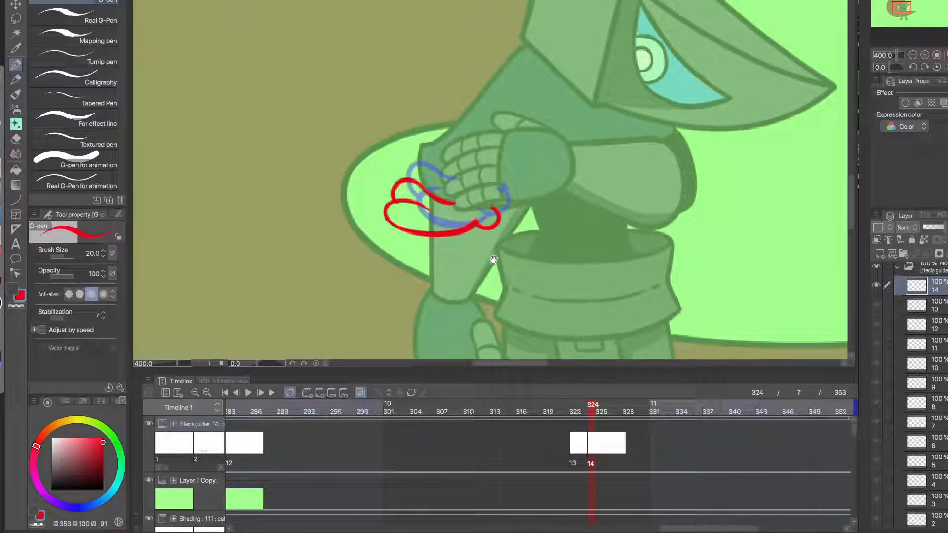
drag(584, 406, 610, 419)
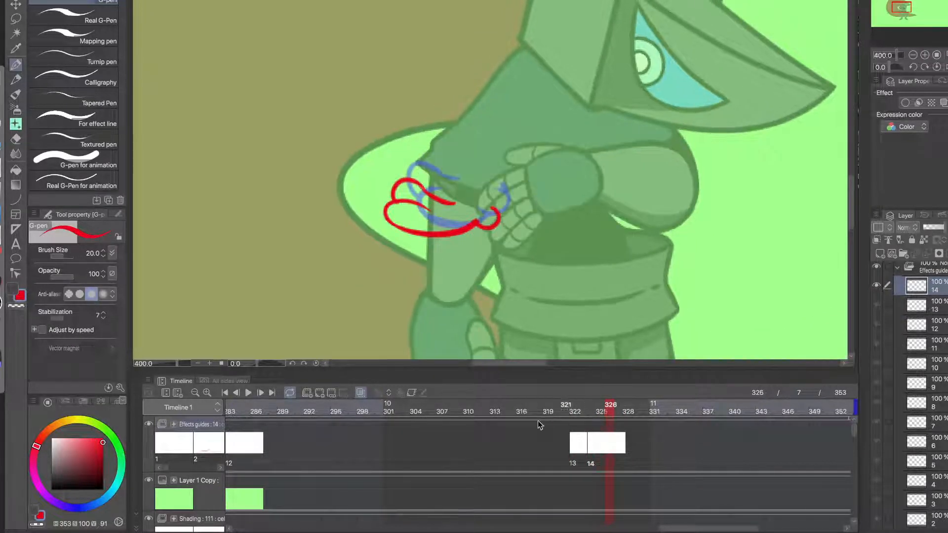
click(328, 394)
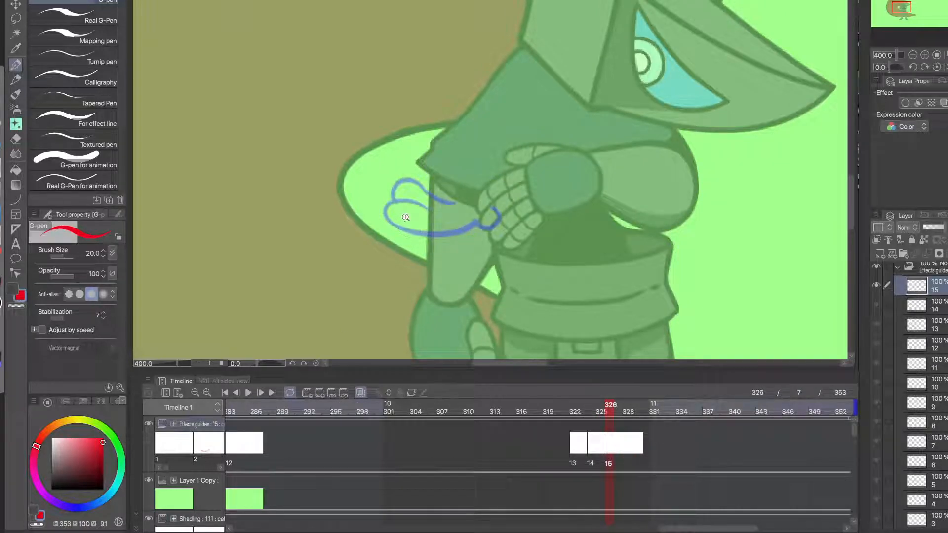
- Draw a small round droplet beside the fingertips on cel 15, at the right end of the previous splash
click(406, 218)
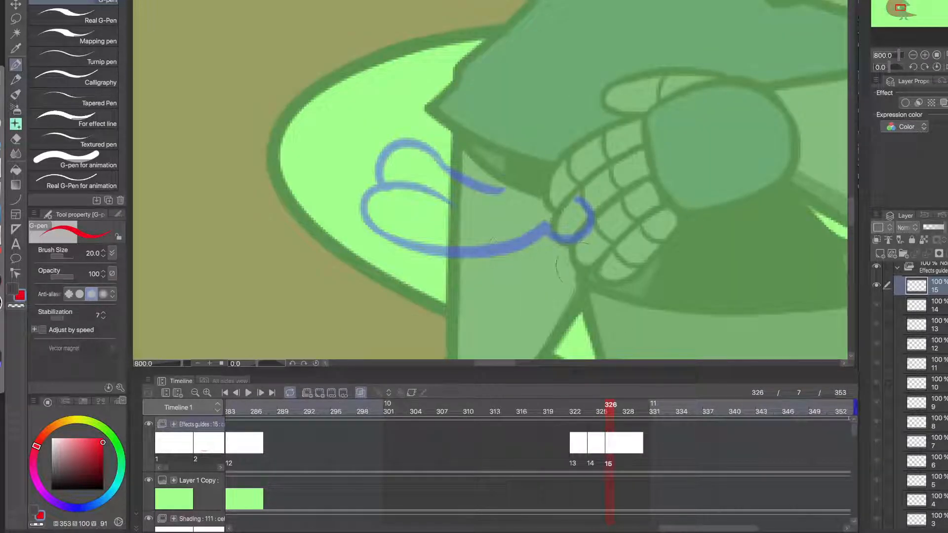
mouse_move(544, 267)
mouse_down()
mouse_move(543, 230)
mouse_move(554, 249)
mouse_up()
key(ctrl+z)
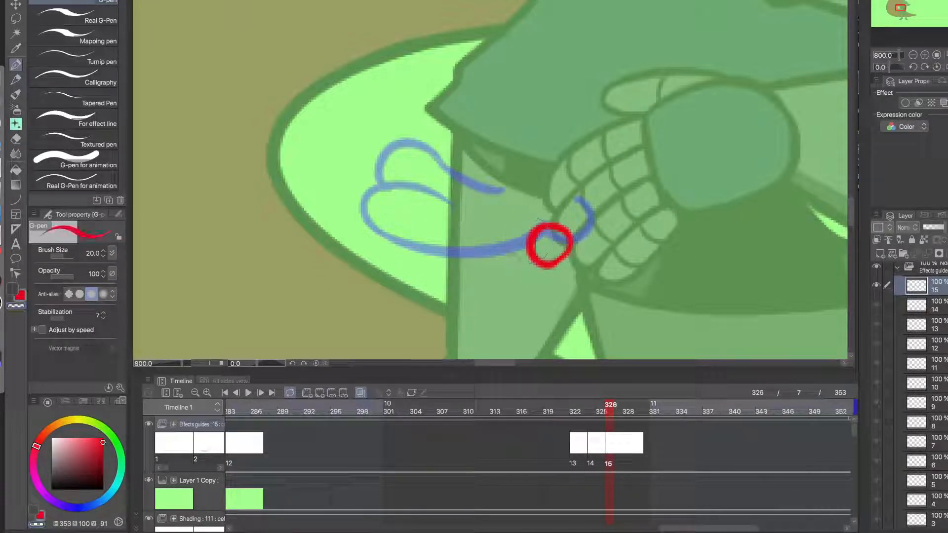
- Draw the cel 15 splash's curved underside and a tall rounded left lobe that hooks down on its inner side
drag(480, 196, 504, 248)
scroll(463, 221, down, 2)
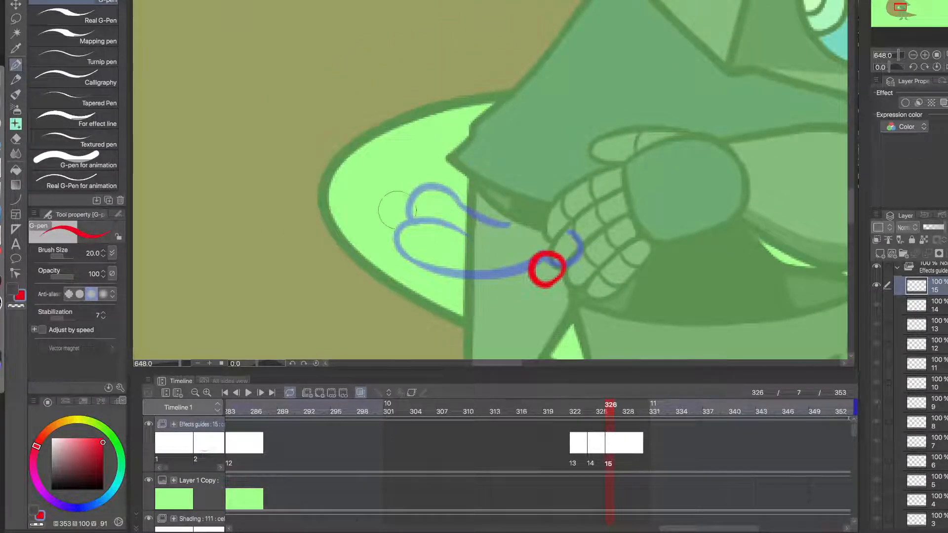
drag(388, 190, 469, 268)
key(ctrl+z)
drag(387, 193, 469, 267)
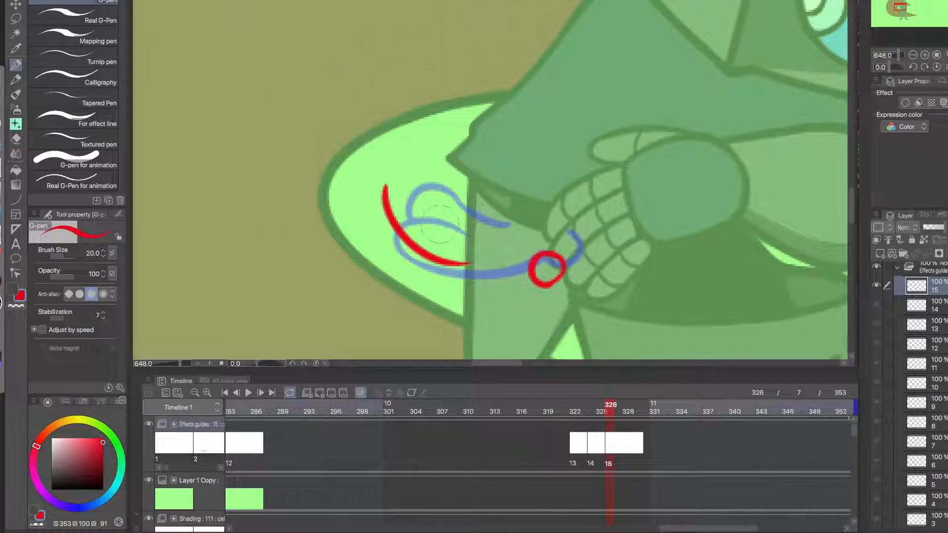
mouse_move(384, 200)
mouse_down()
mouse_move(436, 199)
mouse_move(437, 228)
mouse_up()
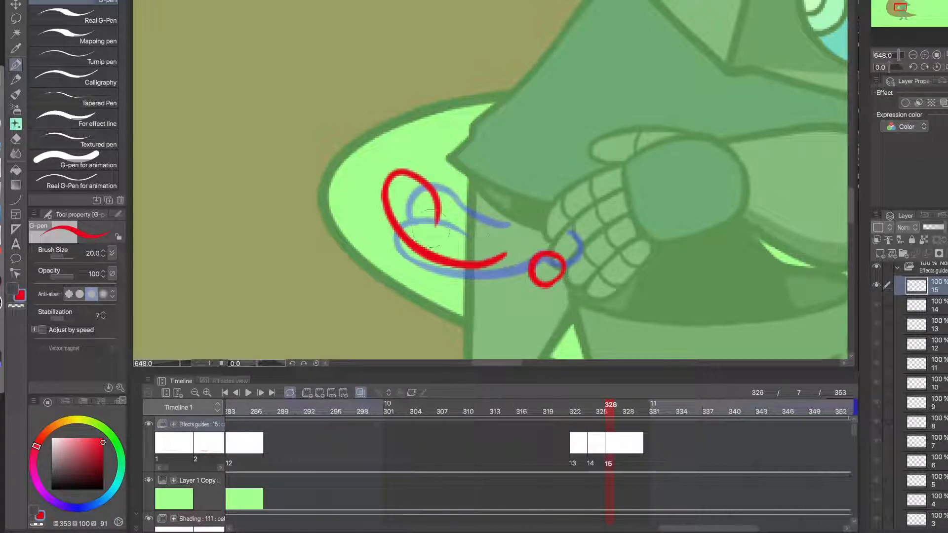
- Thin and smooth the underside curve of the cel 15 splash between its pointed right end and the left lobe
drag(509, 255, 396, 236)
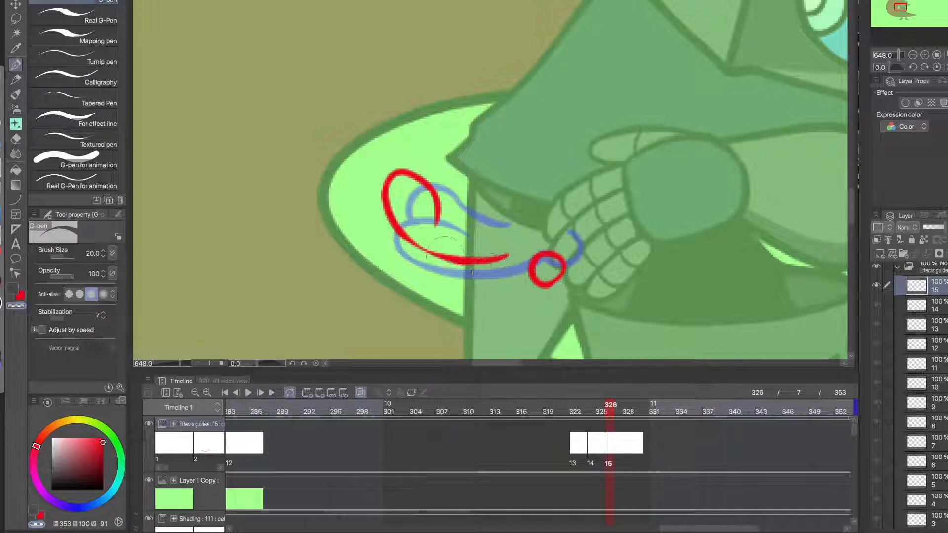
mouse_move(475, 275)
mouse_down()
mouse_move(387, 236)
mouse_move(465, 260)
mouse_move(388, 197)
mouse_up()
key(c)
key(ctrl+z)
key(ctrl+z)
drag(467, 259, 387, 197)
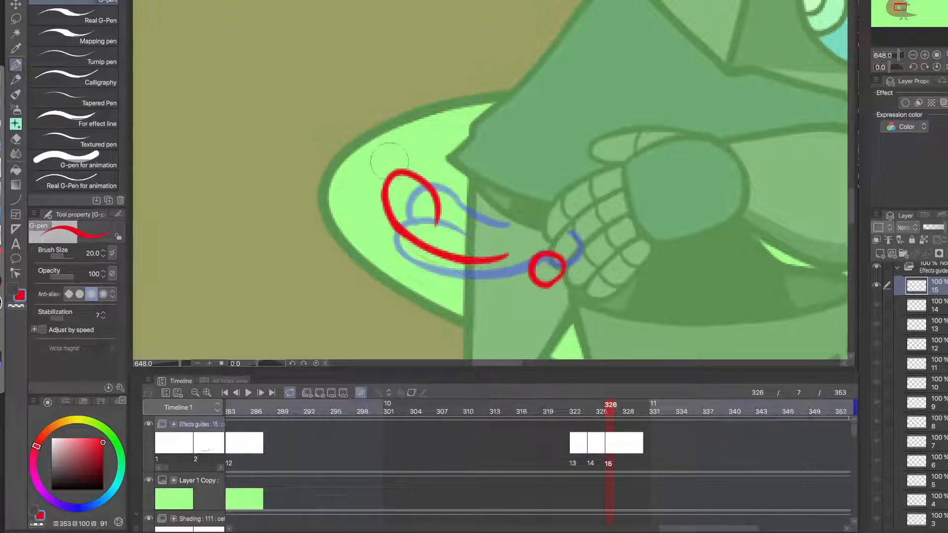
key(c)
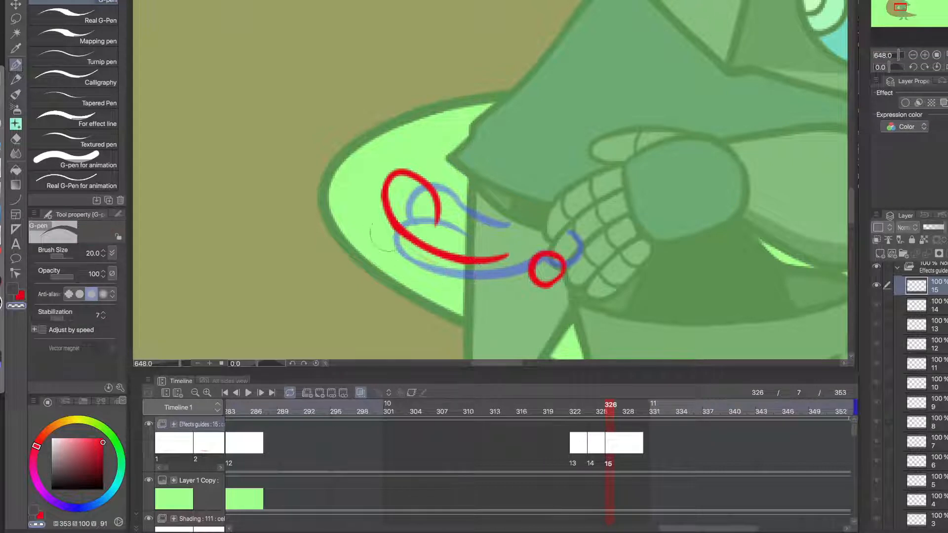
key(c)
- Draw the left lobe's inner edge on cel 15 from the pointed right end up to its rounded top, erasing the short hooked end
mouse_move(503, 250)
mouse_down()
mouse_move(436, 209)
mouse_move(481, 245)
mouse_move(440, 199)
mouse_up()
key(ctrl+z)
drag(495, 254, 431, 179)
mouse_move(447, 212)
mouse_down()
mouse_move(411, 181)
mouse_move(434, 183)
mouse_move(397, 177)
mouse_move(431, 195)
mouse_move(437, 228)
mouse_up()
key(c)
key(c)
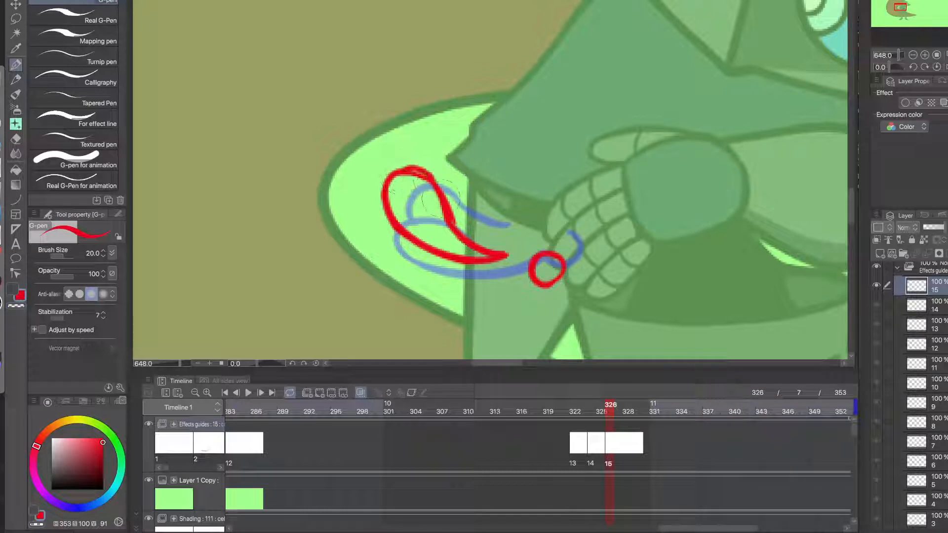
- Clean up the doubled outline at the rounded top of the cel 15 left lobe
key(ctrl+z)
mouse_move(394, 173)
mouse_down()
mouse_move(430, 174)
mouse_move(443, 194)
mouse_move(383, 177)
mouse_move(414, 160)
mouse_up()
key(ctrl+z)
key(c)
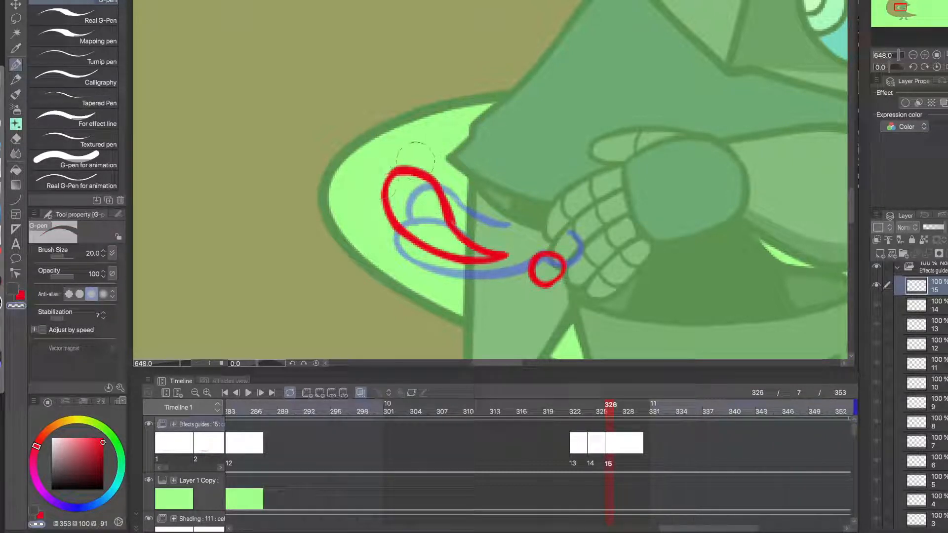
- Add a smaller rounded lobe to the right of the cel 15 left lobe and erase most of the dividing line between them
key(c)
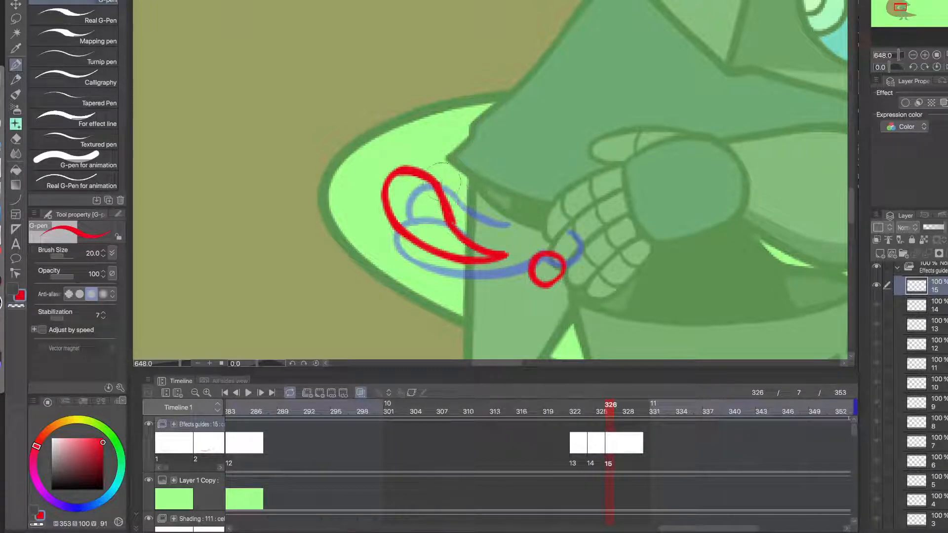
mouse_move(441, 183)
mouse_down()
mouse_move(458, 227)
mouse_move(498, 251)
mouse_up()
key(c)
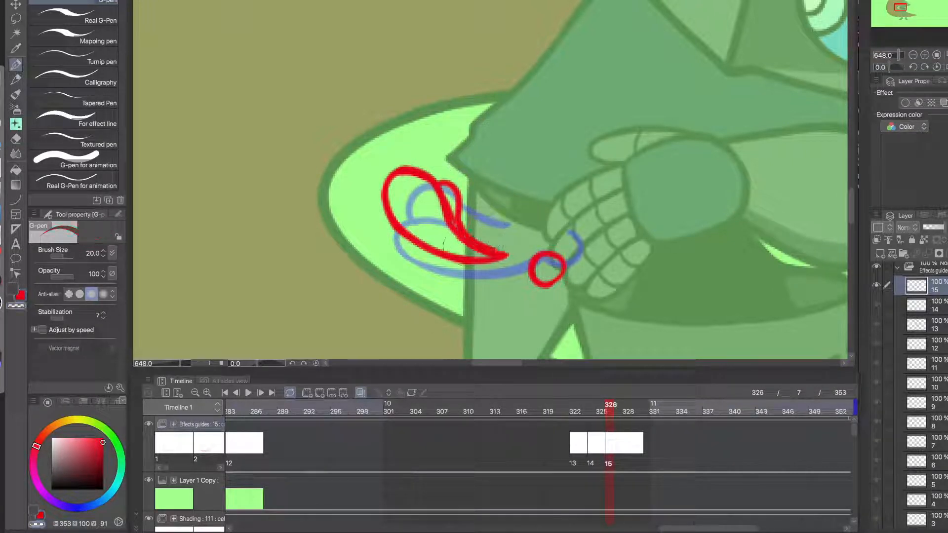
drag(444, 241, 439, 213)
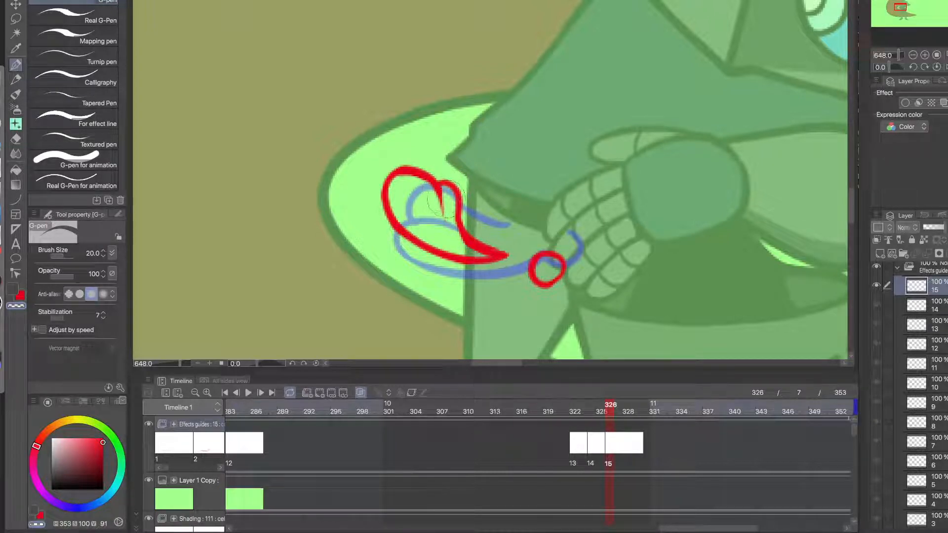
key(c)
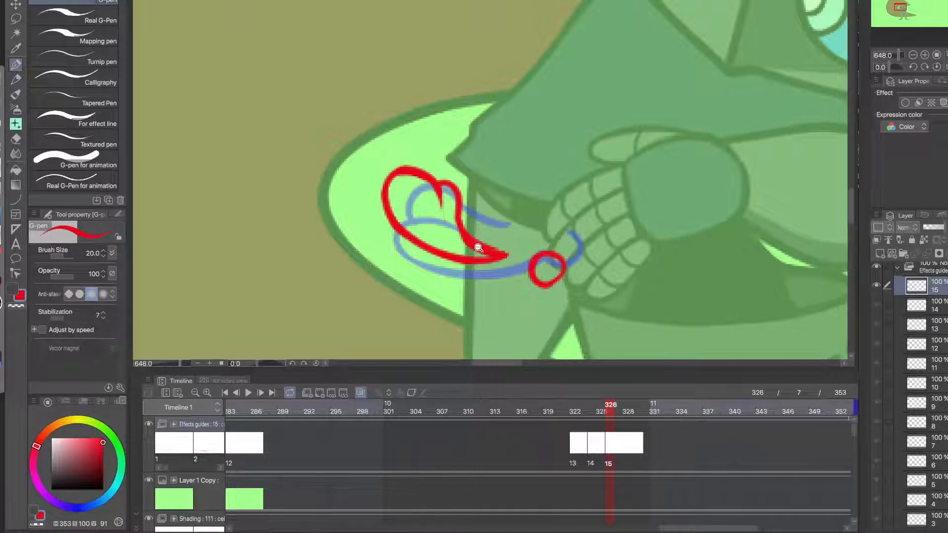
scroll(478, 247, down, 3)
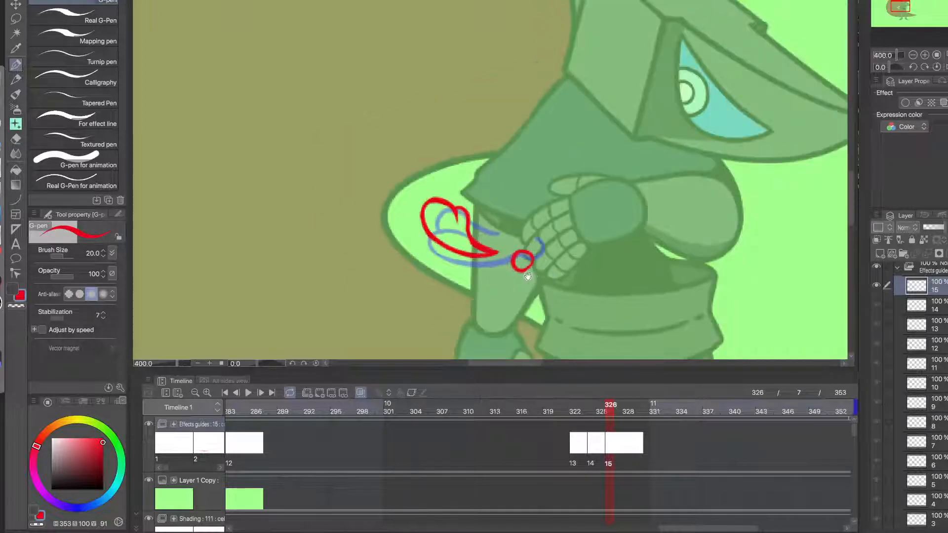
- Select the two-lobed splash shape on cel 15 with the Lasso and rotate it by -16.5 degrees
click(16, 19)
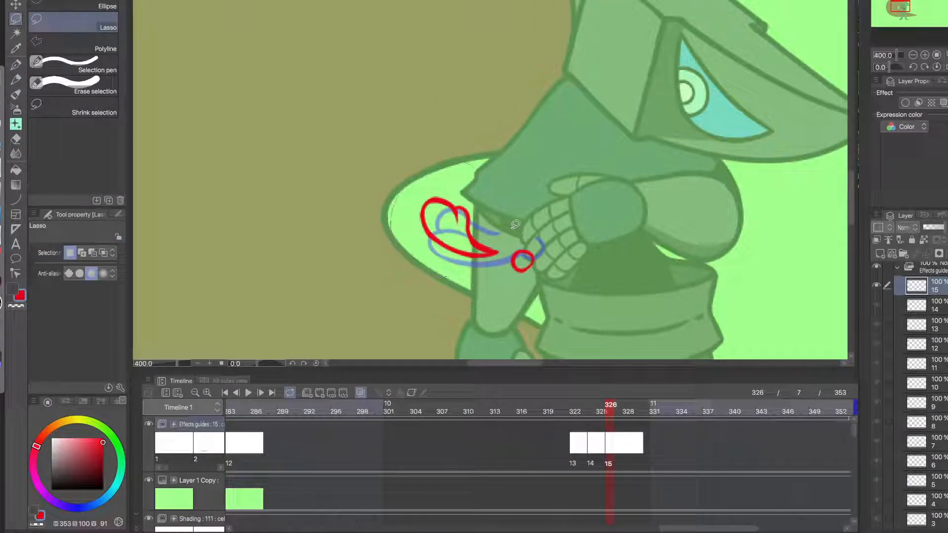
drag(464, 278, 487, 168)
key(ctrl+t)
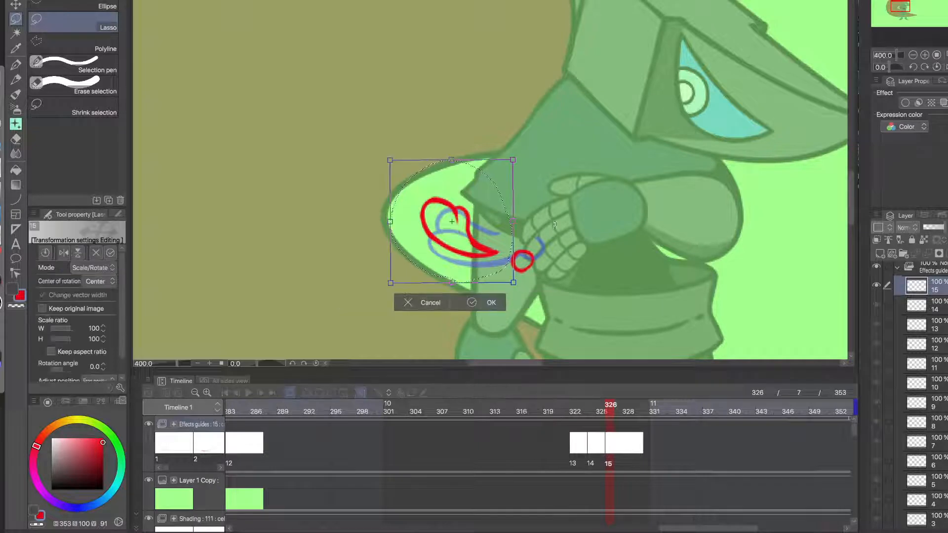
mouse_move(524, 265)
mouse_down()
mouse_move(527, 242)
mouse_move(483, 253)
mouse_up()
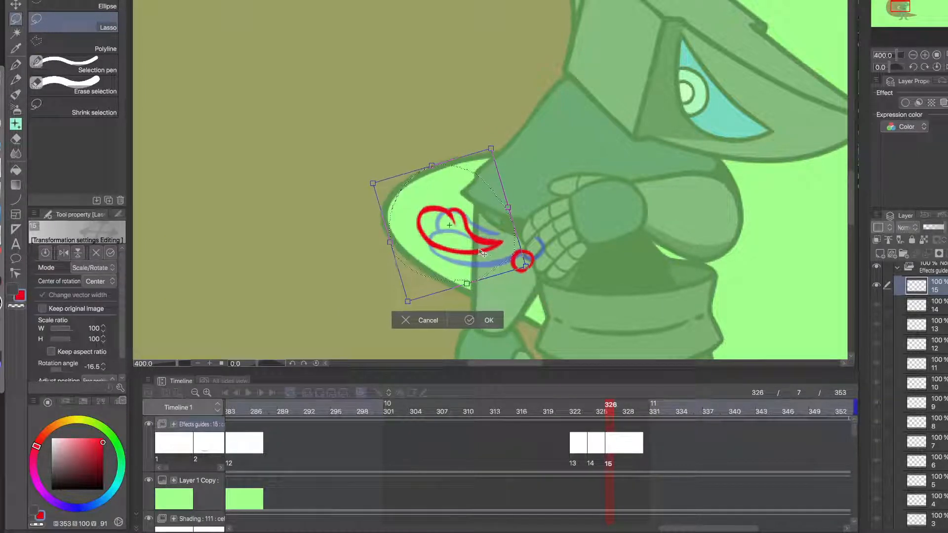
click(489, 320)
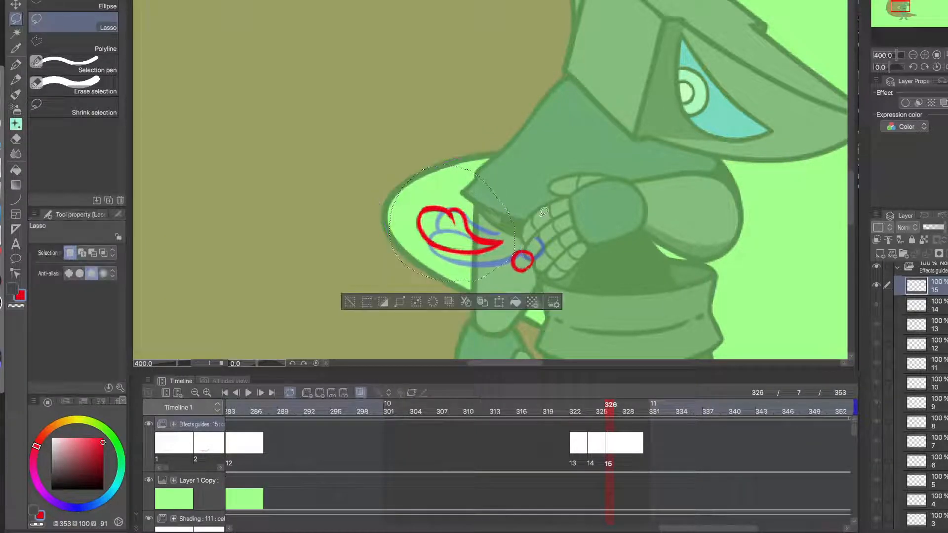
- Add cel 16 at frame 328 and draw a small flattened red oval just left of the previous round droplet
click(628, 448)
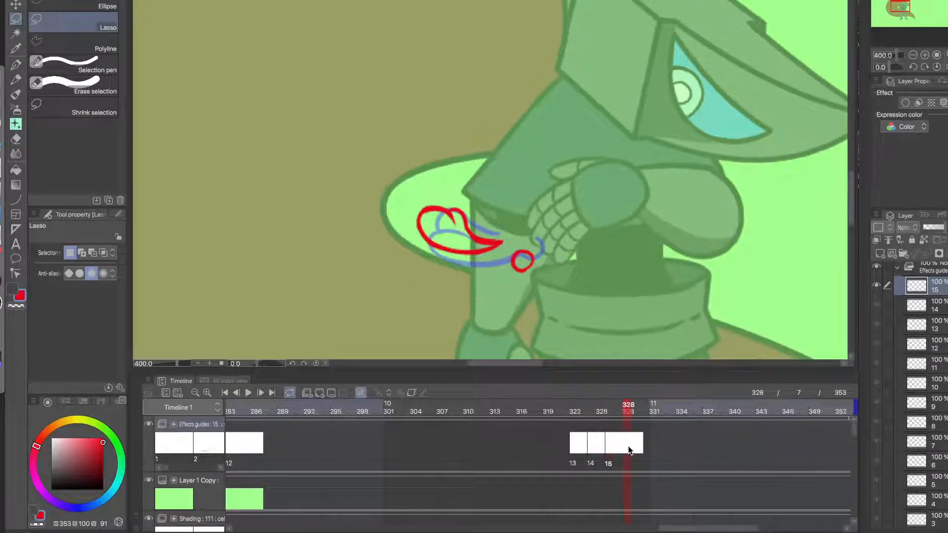
click(326, 394)
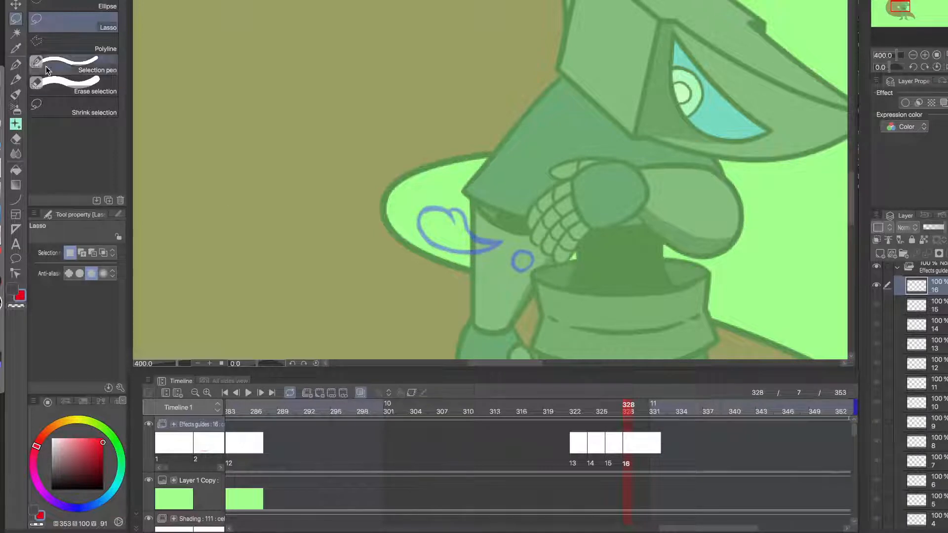
click(16, 64)
click(516, 275)
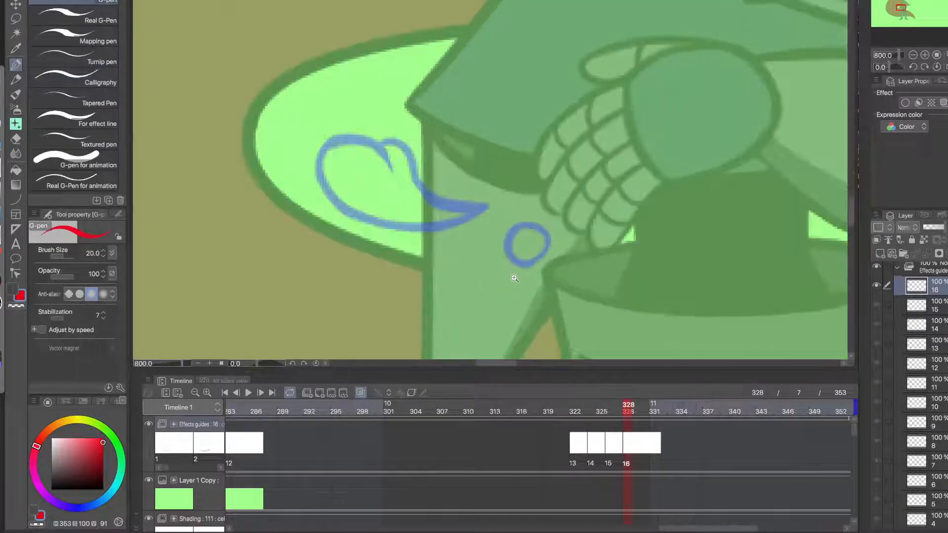
drag(514, 281, 495, 268)
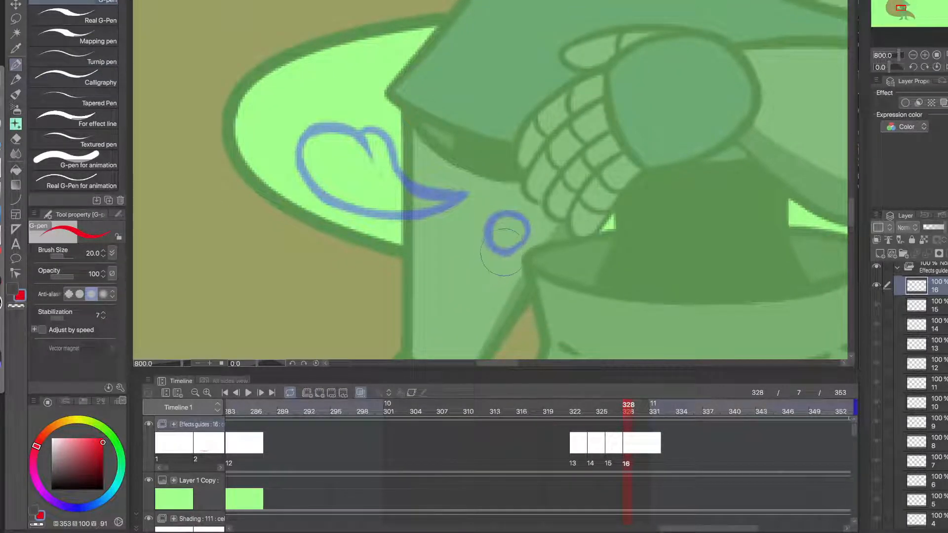
mouse_move(629, 409)
mouse_down()
mouse_move(568, 415)
mouse_move(628, 414)
mouse_up()
mouse_move(475, 233)
mouse_down()
mouse_move(447, 237)
mouse_move(461, 253)
mouse_move(478, 236)
mouse_up()
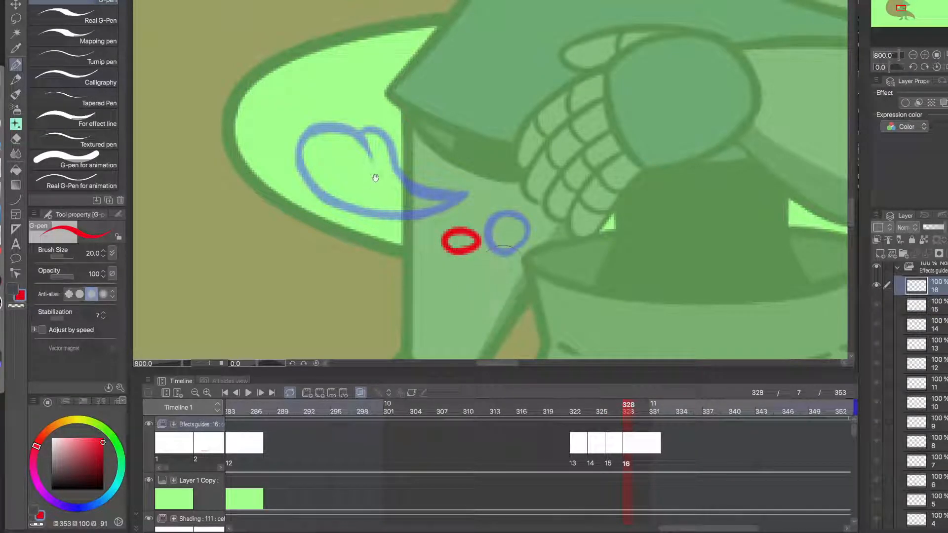
- Draw a taller, slimmer upward-leaning splash lobe on cel 16 with a small oval droplet at its inner edge
drag(356, 178, 363, 211)
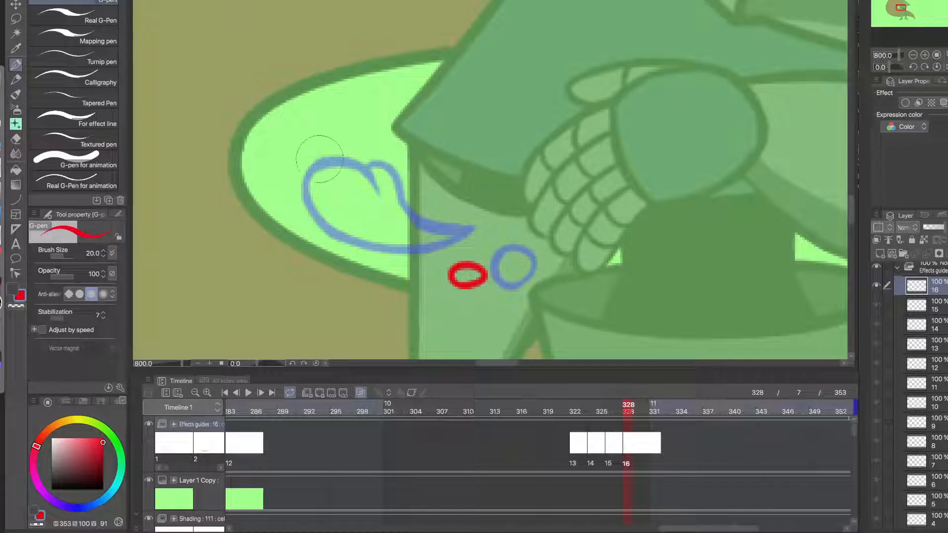
mouse_move(285, 158)
mouse_down()
mouse_move(289, 123)
mouse_move(352, 196)
mouse_move(361, 150)
mouse_move(338, 161)
mouse_move(355, 154)
mouse_move(376, 215)
mouse_move(357, 140)
mouse_move(373, 207)
mouse_move(409, 226)
mouse_move(341, 200)
mouse_move(292, 145)
mouse_up()
key(ctrl+z)
mouse_move(366, 141)
mouse_down()
mouse_move(382, 158)
mouse_move(365, 159)
mouse_move(369, 135)
mouse_up()
alt+click(394, 196)
alt+click(397, 197)
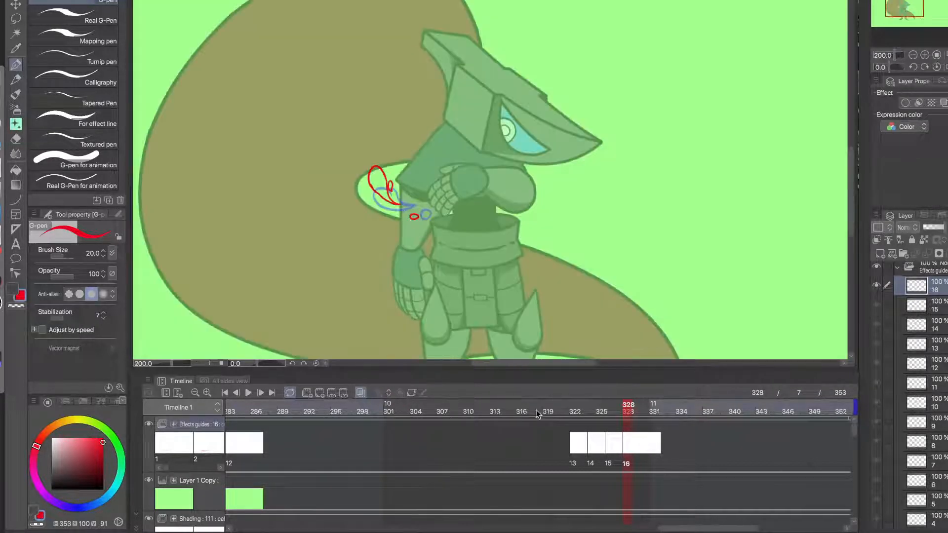
- Add cel 17 at frame 330 and draw a slim red teardrop above the previous lobe plus two tiny filled droplets
click(651, 445)
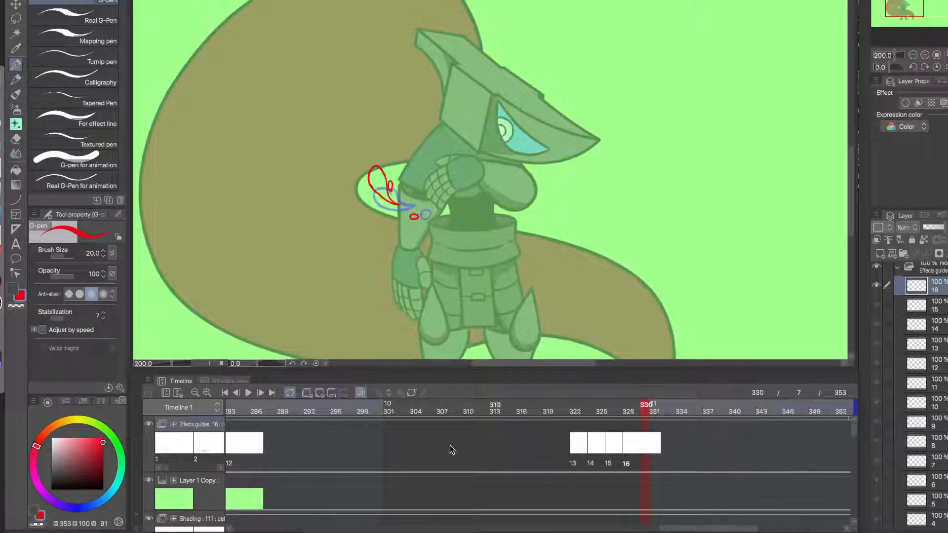
click(319, 393)
super+click(409, 205)
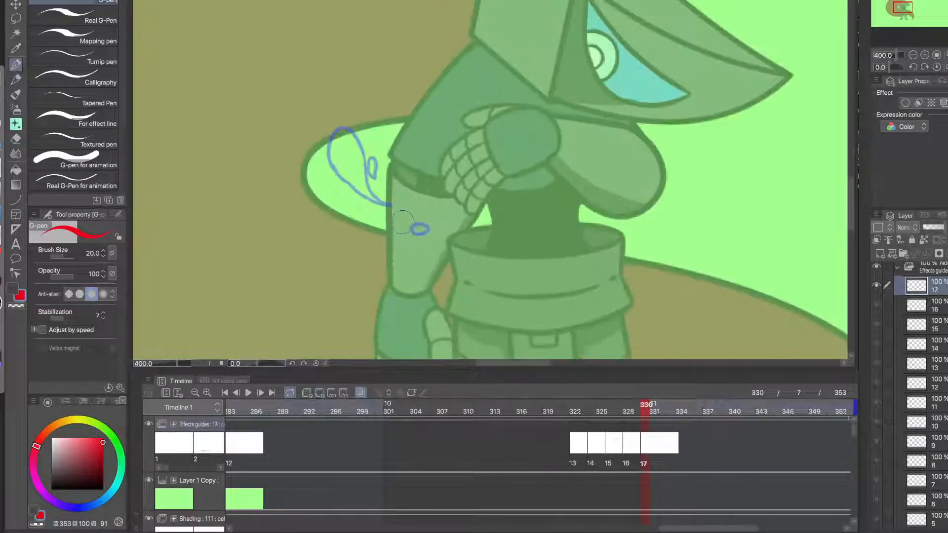
mouse_move(375, 144)
mouse_down()
mouse_move(334, 130)
mouse_move(342, 102)
mouse_move(355, 168)
mouse_move(335, 121)
mouse_up()
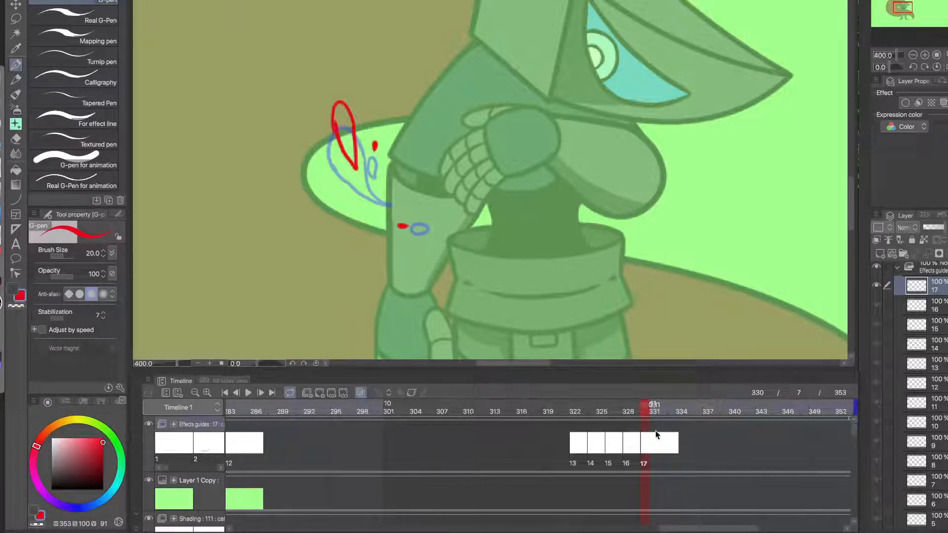
- Compare frames 330 and 332, add cel 18 at frame 332 and draw a thin red oval above the previous teardrop
click(666, 449)
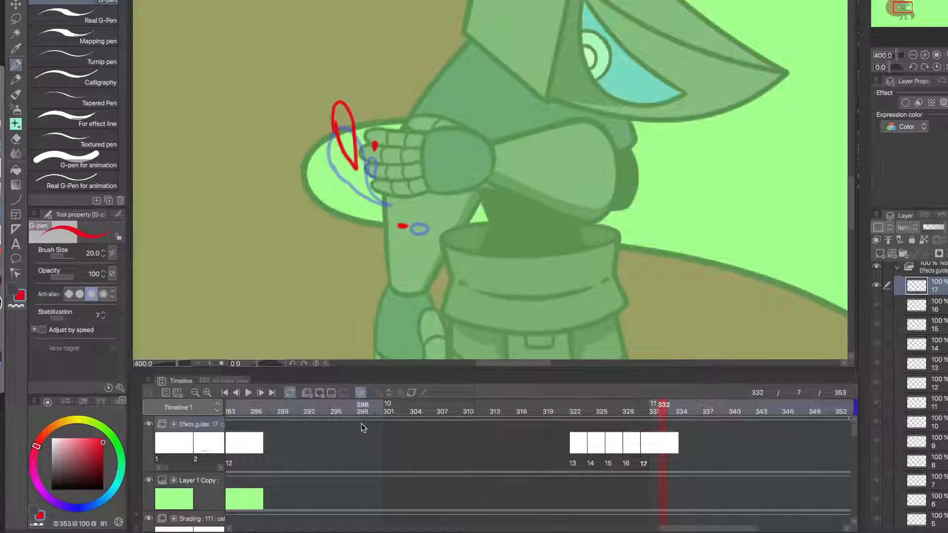
click(645, 405)
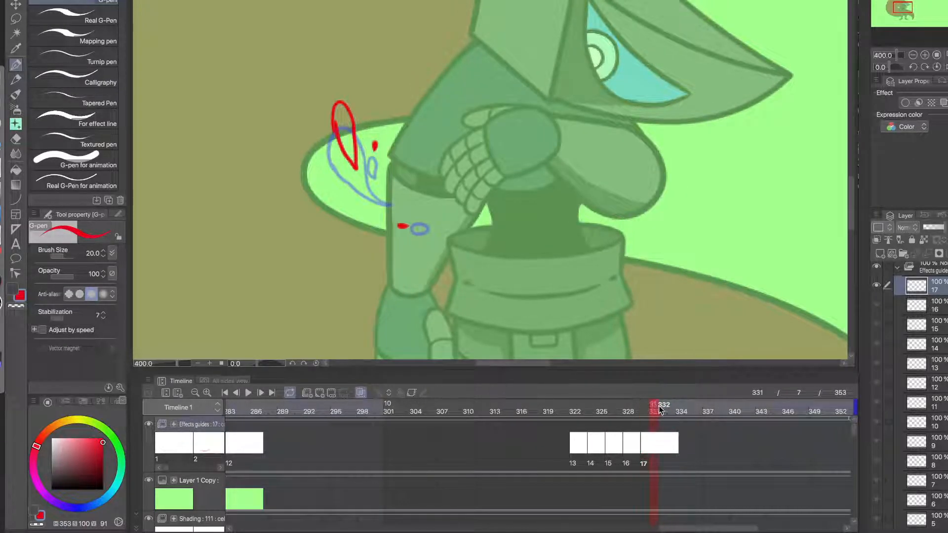
click(667, 411)
click(646, 412)
click(658, 410)
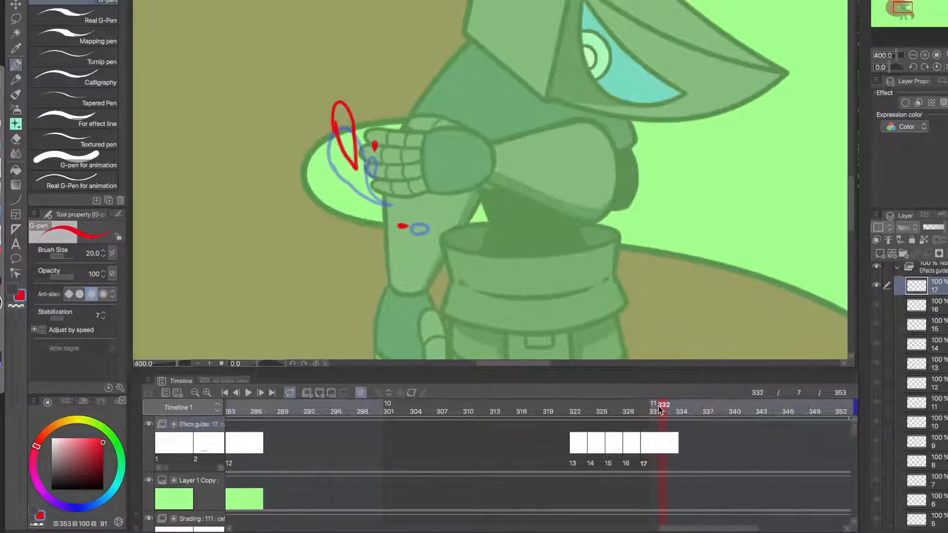
click(320, 393)
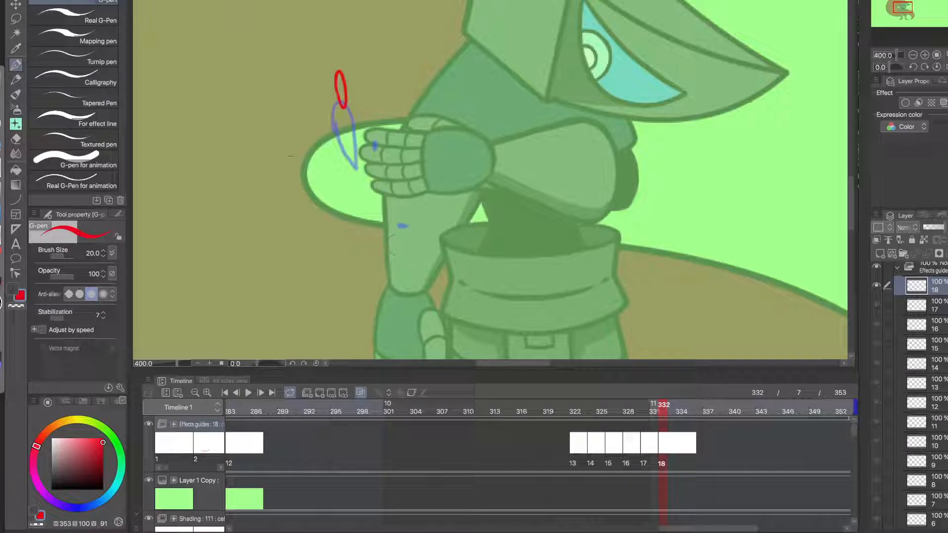
- Lasso the thin red oval on cel 18, shift it slightly left and clear the selection
key(m)
drag(358, 139, 362, 137)
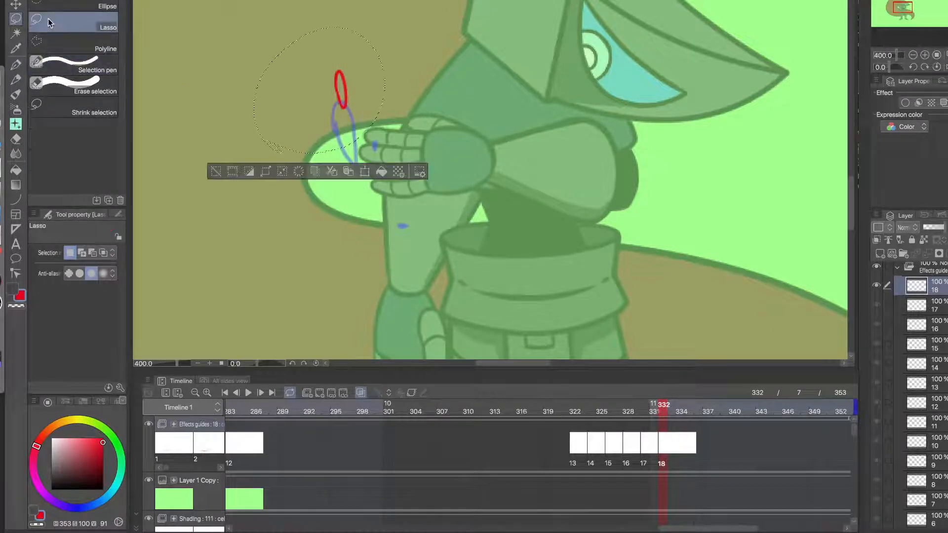
key(k)
drag(338, 108, 335, 109)
key(m)
key(ctrl+d)
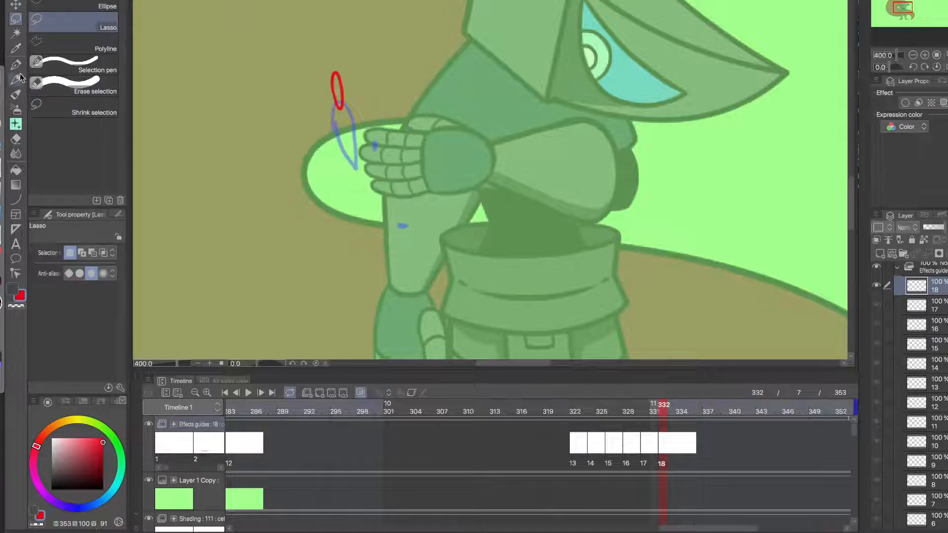
- Add cel 19 at frame 334 with a small filled red teardrop above the thin oval, and add blank cel 20 at frame 336
key(p)
click(683, 446)
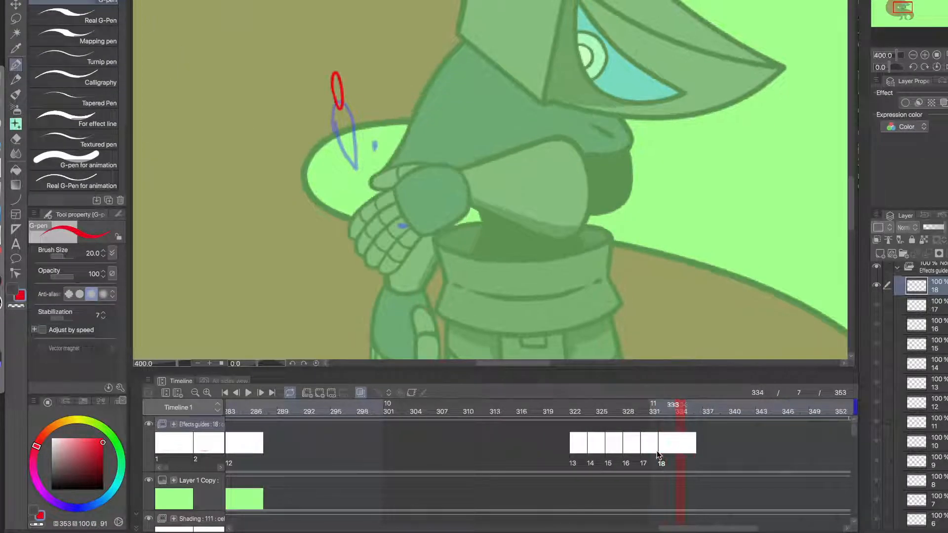
click(320, 393)
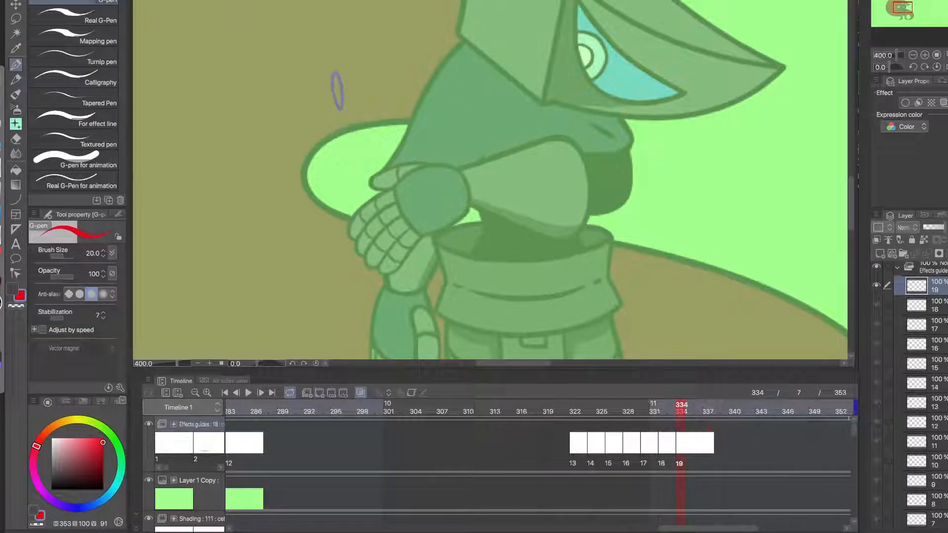
click(699, 443)
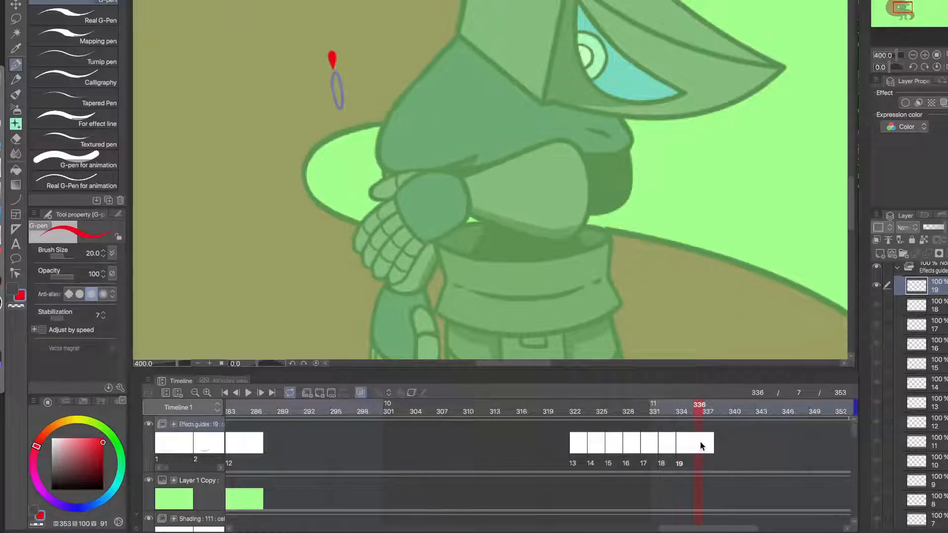
click(319, 392)
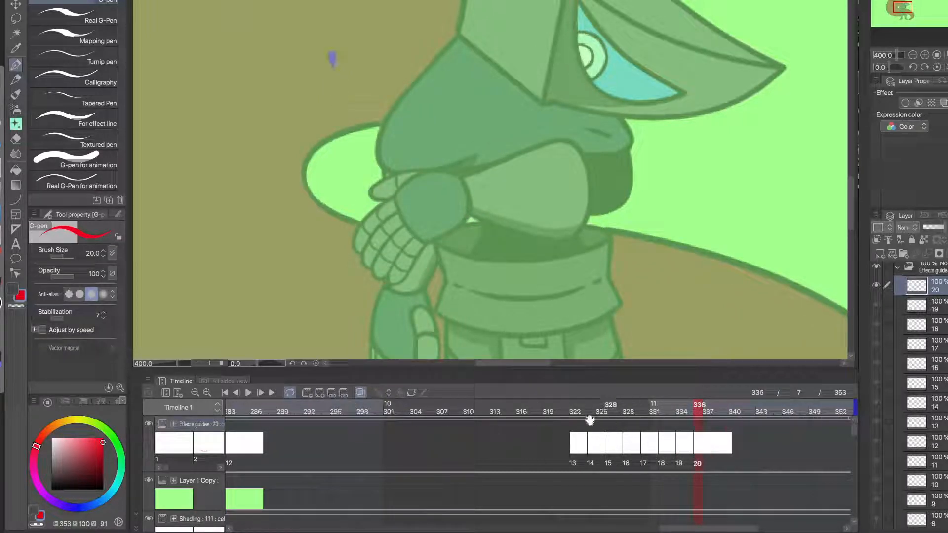
- Play back the animation and scrub the splash cels from frame 322 to 334 to check the motion and timing
click(529, 407)
click(249, 392)
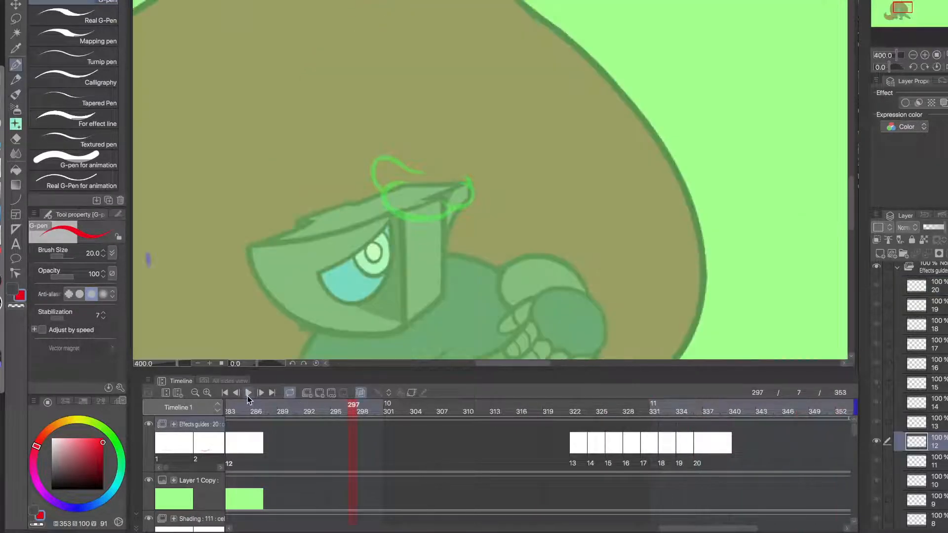
click(249, 393)
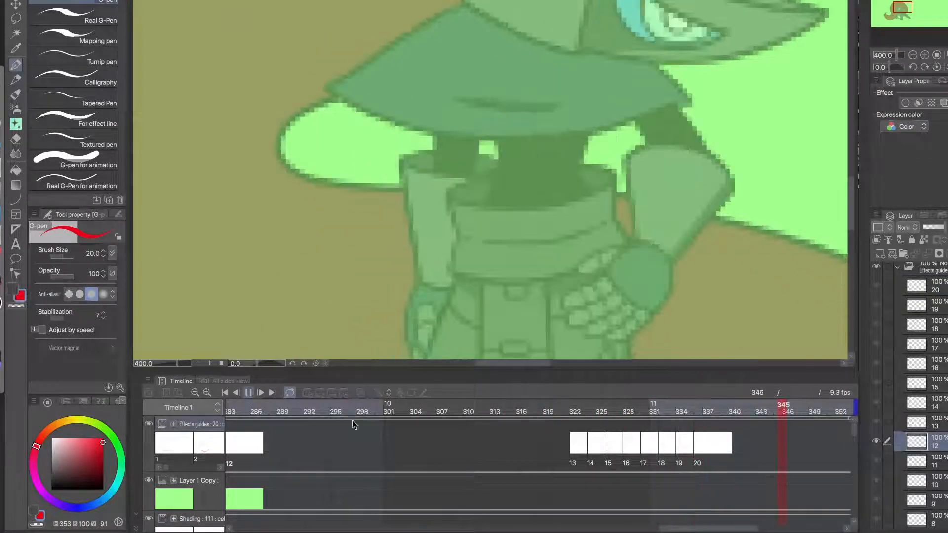
click(706, 449)
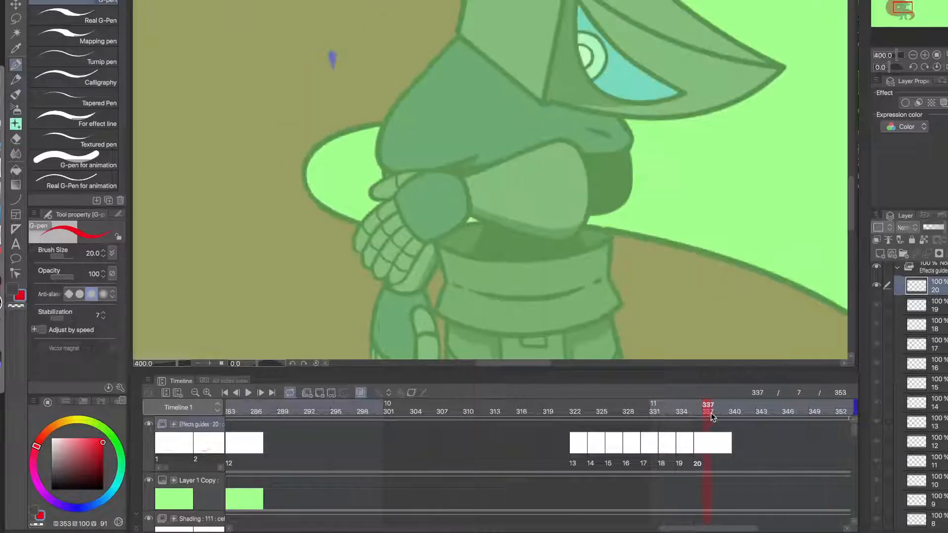
click(572, 412)
drag(615, 423, 673, 426)
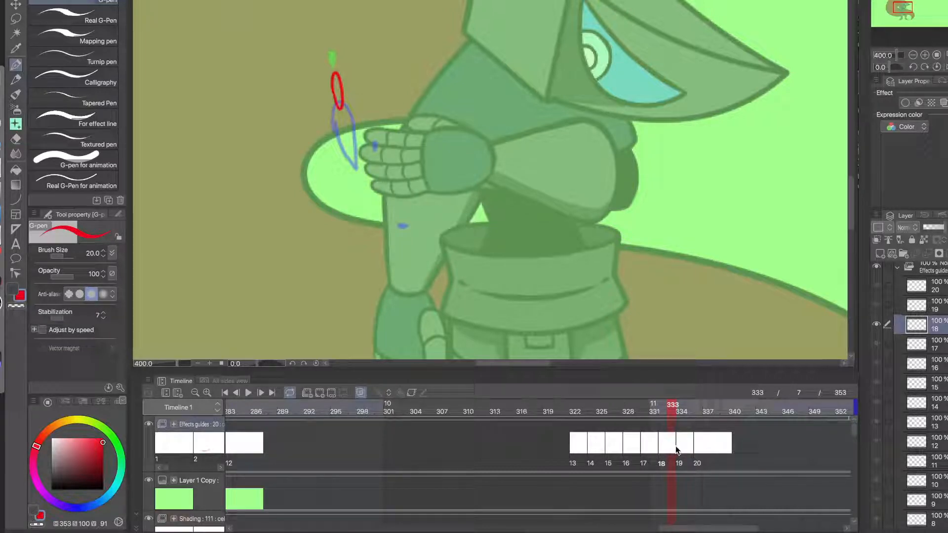
click(683, 409)
drag(683, 410, 666, 421)
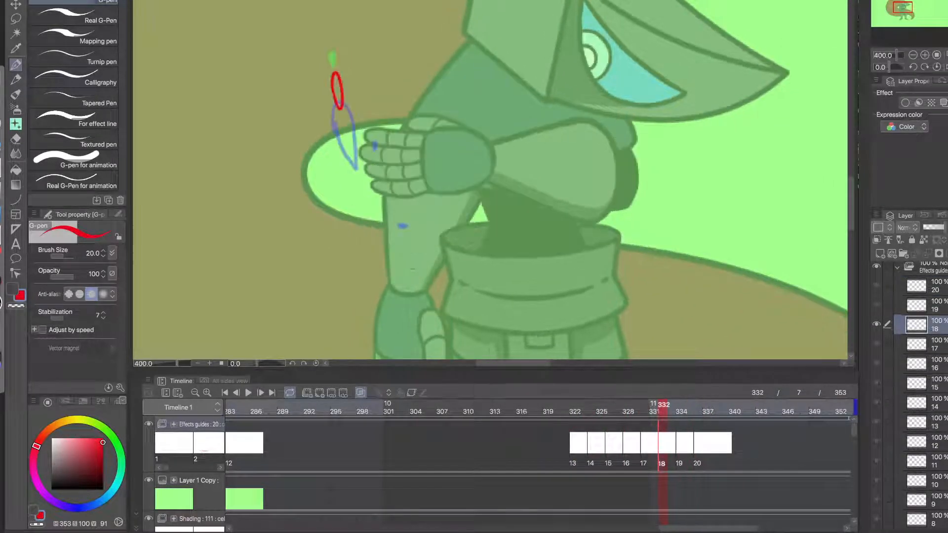
- Draw a closed two-lobed red splash outline just beneath the character's hand on cel 18 at frame 332
drag(362, 222, 434, 252)
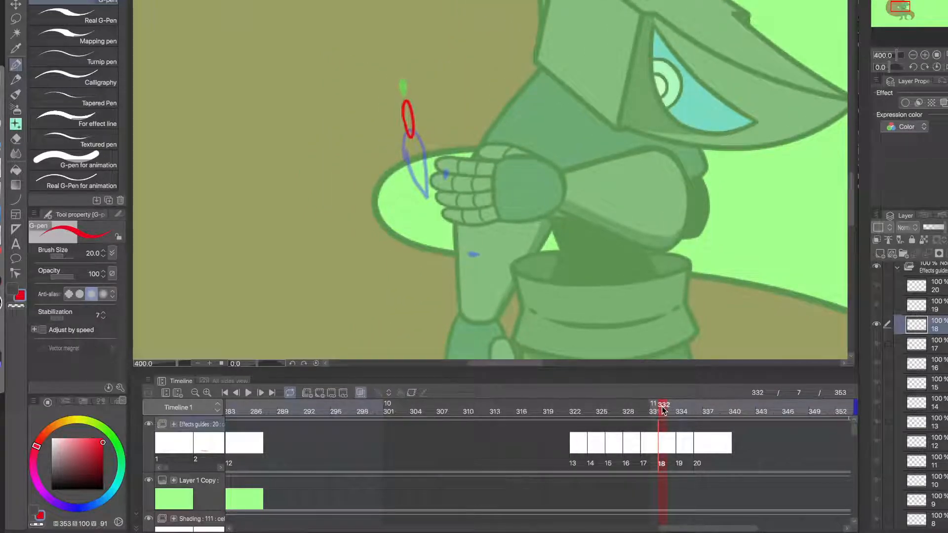
drag(673, 407, 665, 425)
scroll(491, 244, up, 3)
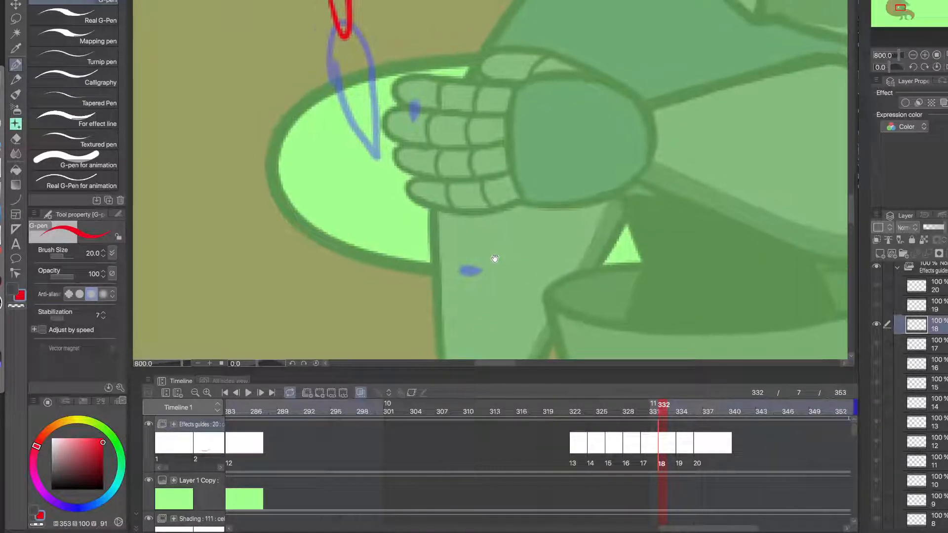
scroll(491, 257, down, 3)
scroll(489, 260, up, 2)
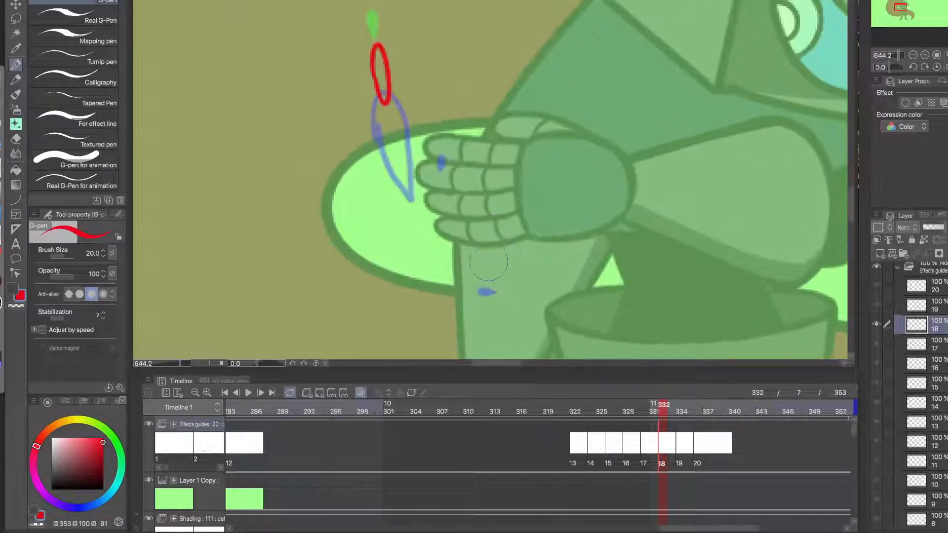
scroll(489, 265, down, 1)
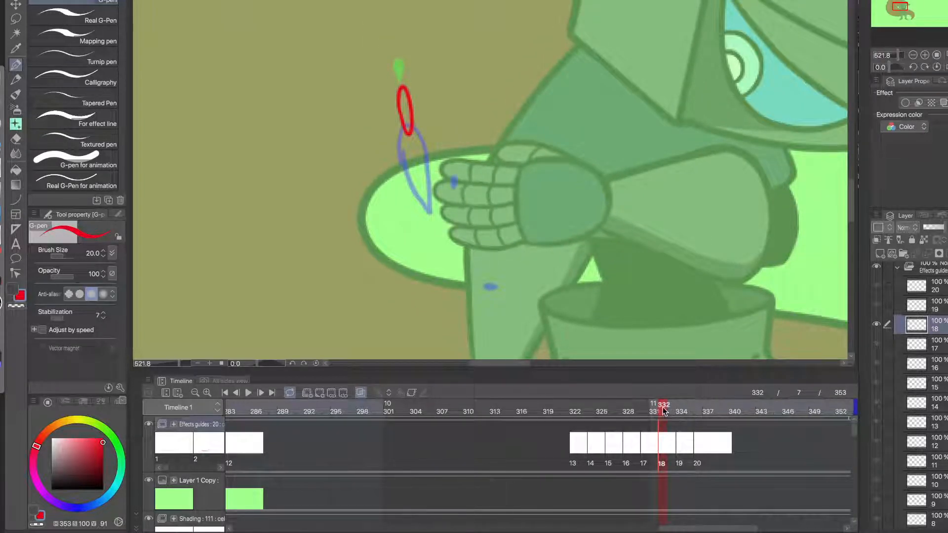
drag(663, 410, 666, 411)
mouse_move(539, 255)
mouse_down()
mouse_move(465, 267)
mouse_move(432, 259)
mouse_move(464, 233)
mouse_move(499, 252)
mouse_move(489, 247)
mouse_up()
key(ctrl+z)
key(ctrl+z)
key(ctrl+z)
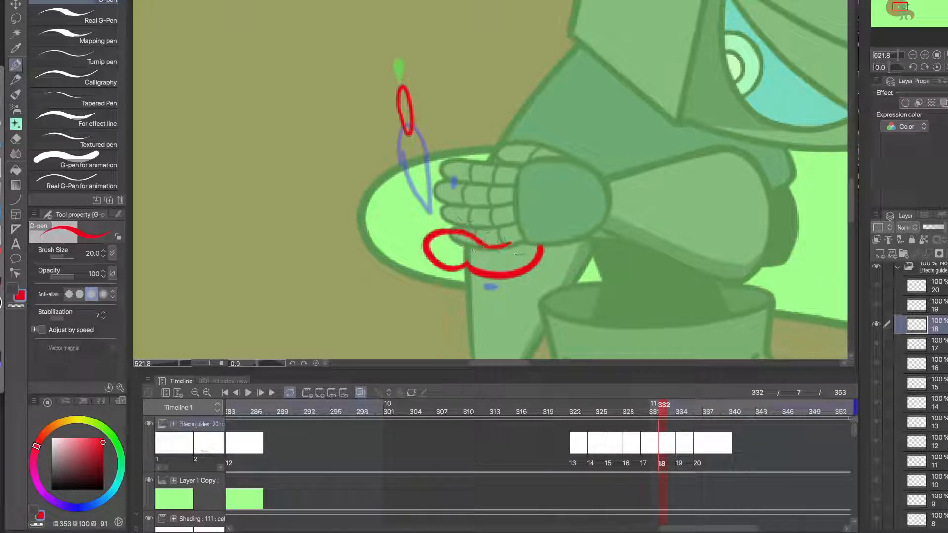
drag(540, 245, 488, 247)
scroll(486, 262, down, 1)
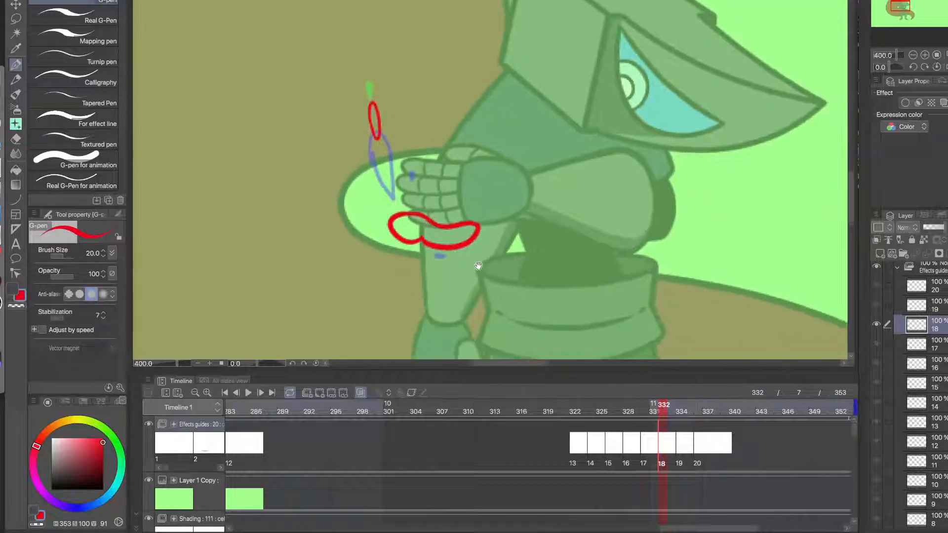
- Draw a two-lobed red splash outline on cel 19 at frame 334, with its inner edge following the character's knuckles
click(682, 443)
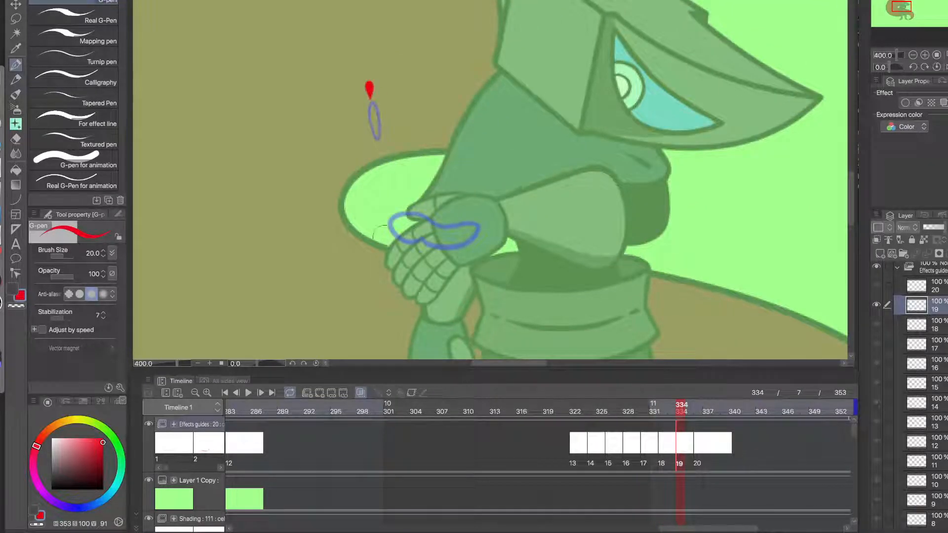
mouse_move(387, 289)
mouse_down()
mouse_move(406, 206)
mouse_move(371, 202)
mouse_up()
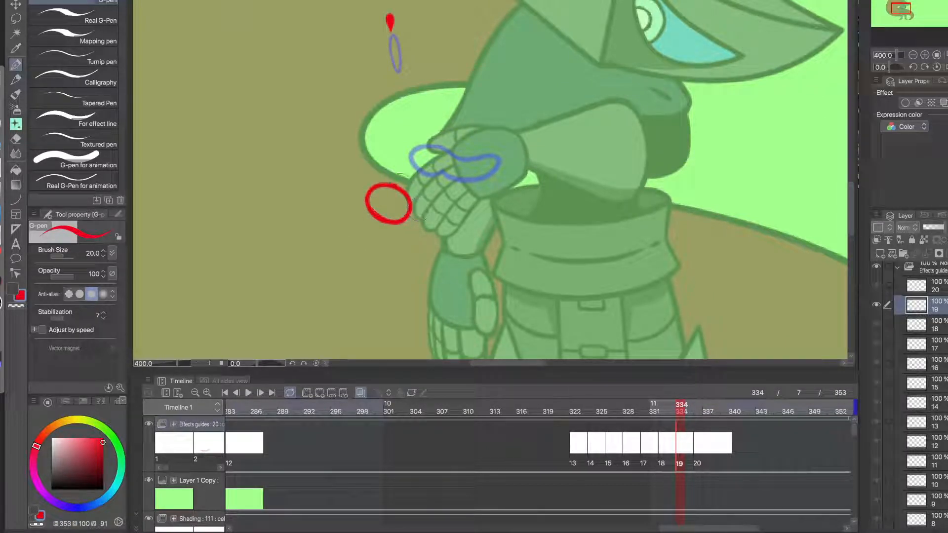
mouse_move(406, 186)
mouse_down()
mouse_move(422, 166)
mouse_move(404, 194)
mouse_move(381, 196)
mouse_move(420, 198)
mouse_move(408, 195)
mouse_move(413, 177)
mouse_up()
key(c)
key(ctrl+z)
drag(425, 228, 411, 207)
key(c)
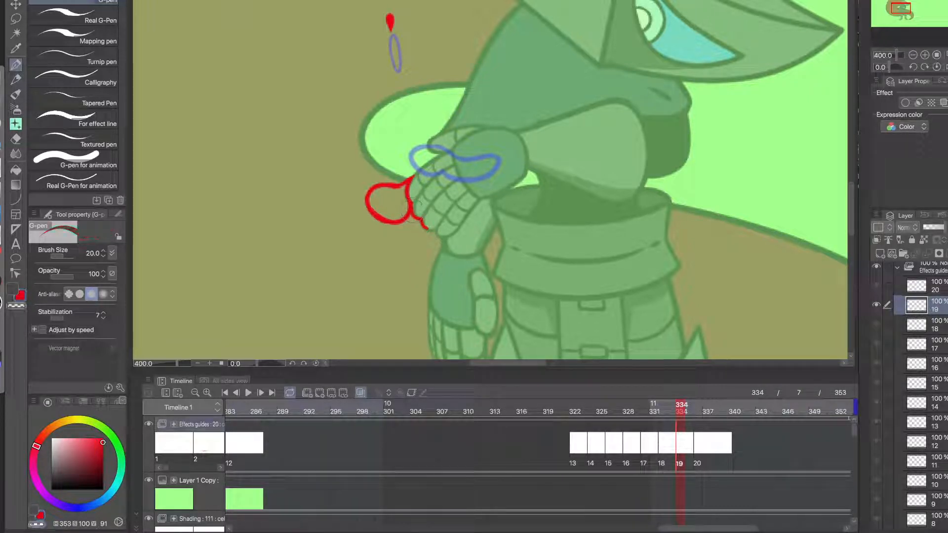
key(c)
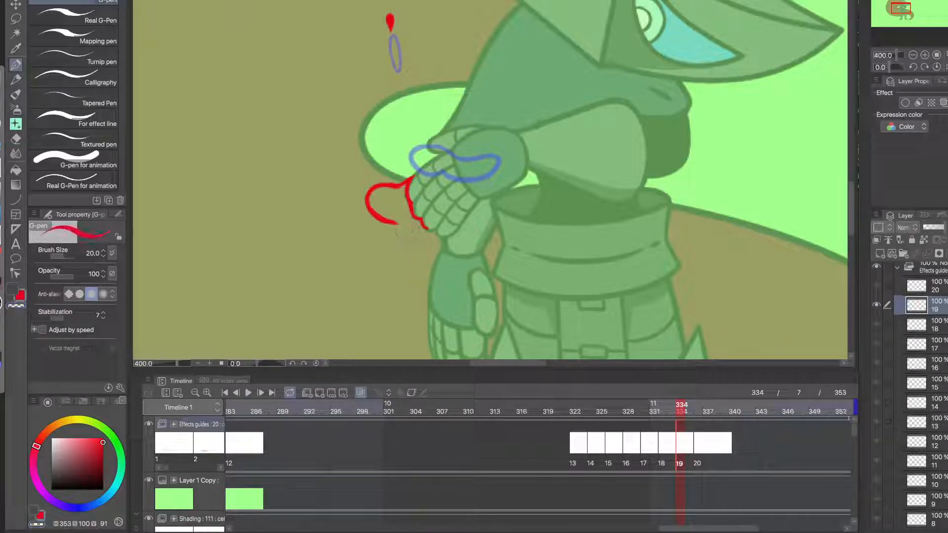
mouse_move(426, 229)
mouse_down()
mouse_move(390, 250)
mouse_move(389, 218)
mouse_up()
key(c)
key(c)
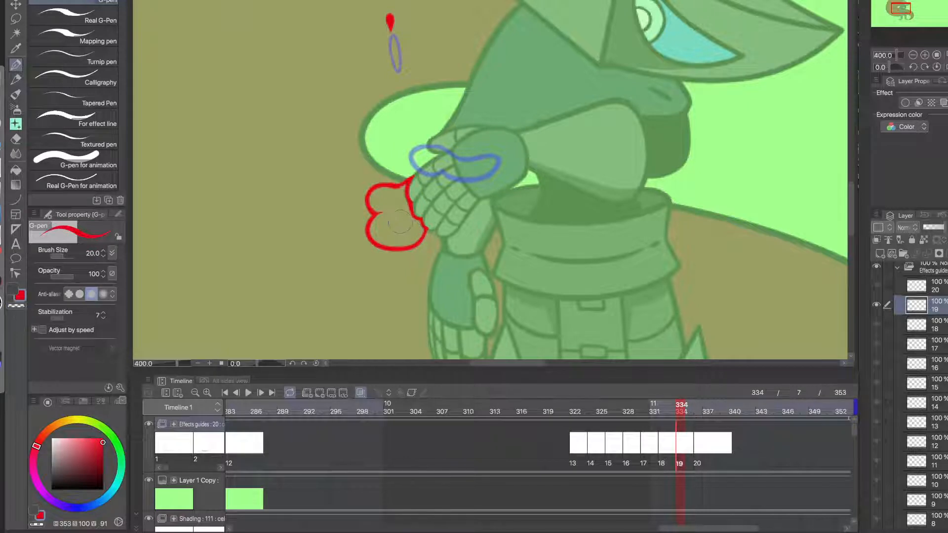
- Extend the knuckle contour downward and close the splash's lower corner with a small rounded end beneath the fingers
click(411, 267)
mouse_move(390, 261)
mouse_down()
mouse_move(429, 272)
mouse_move(482, 251)
mouse_up()
click(456, 263)
click(457, 263)
key(ctrl+z)
key(c)
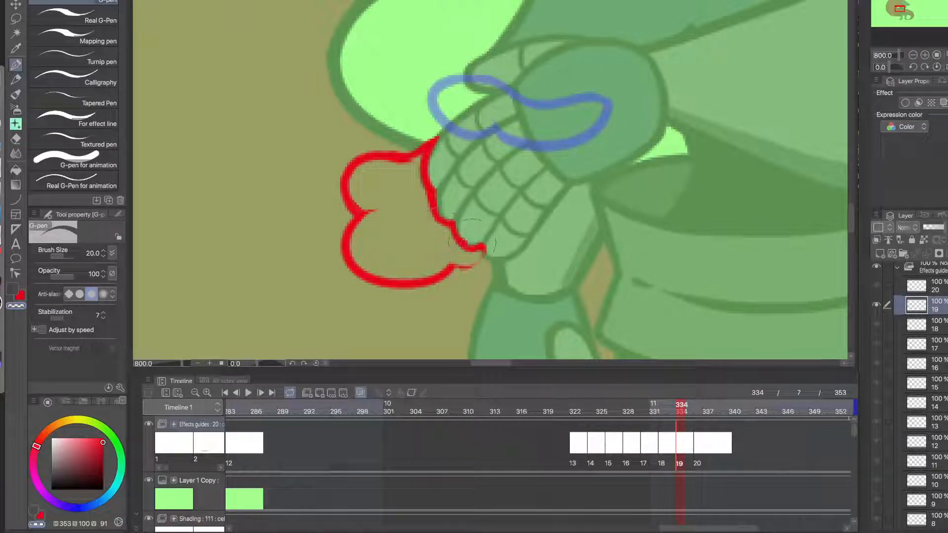
key(c)
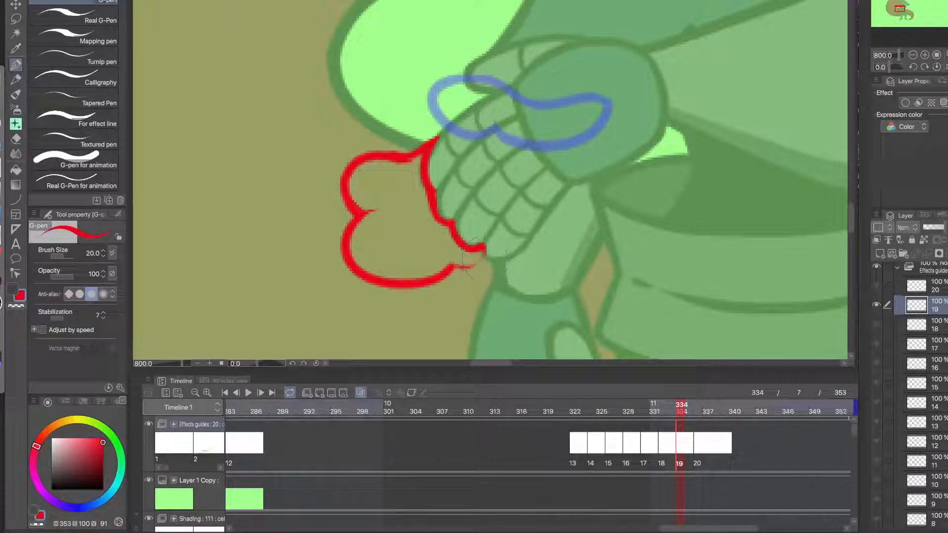
drag(471, 252, 457, 269)
key(c)
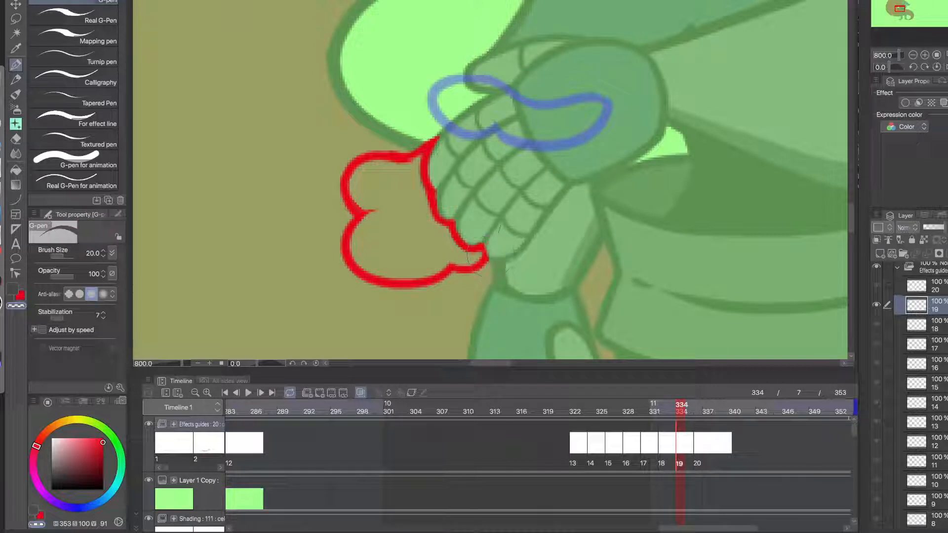
key(c)
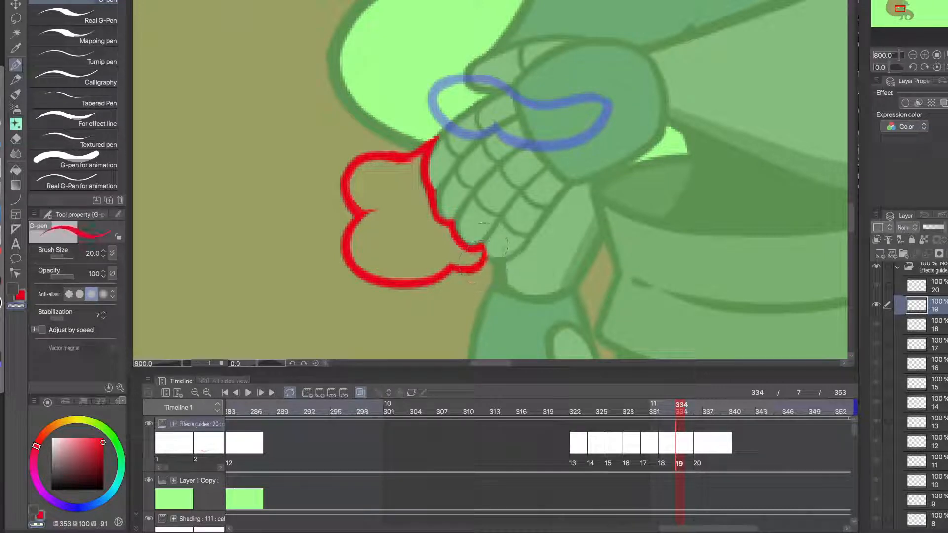
scroll(467, 294, down, 2)
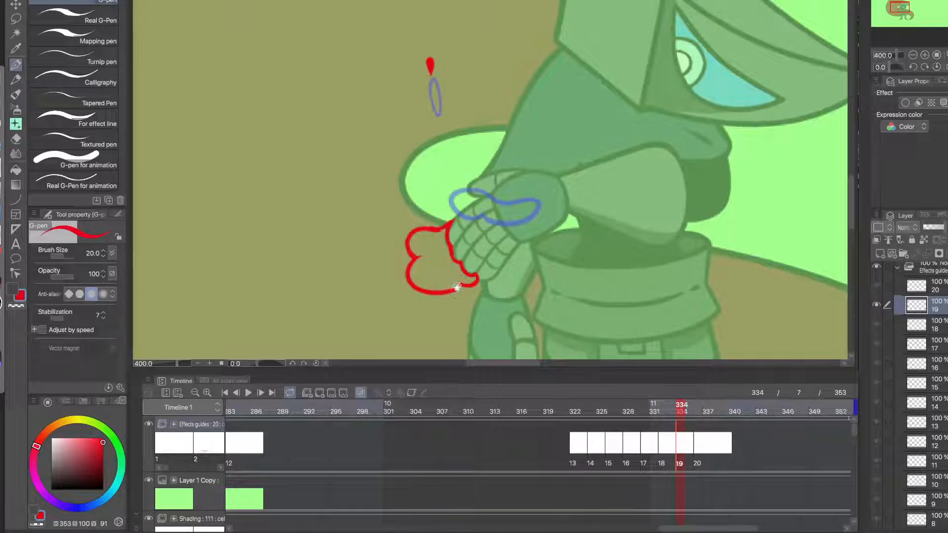
- Play back the animation and scrub the splash cels up to frame 334 to check the motion
drag(526, 300, 538, 314)
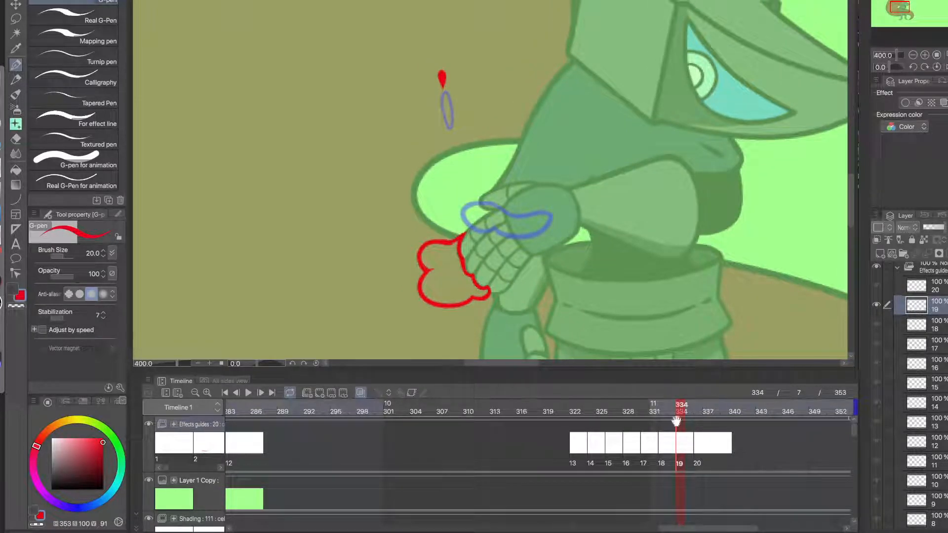
drag(681, 409, 398, 425)
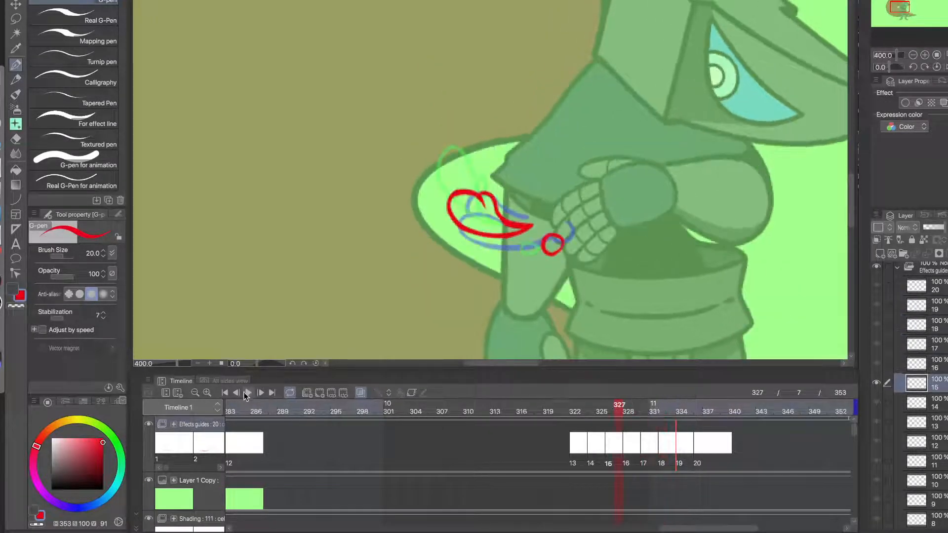
click(247, 392)
click(248, 392)
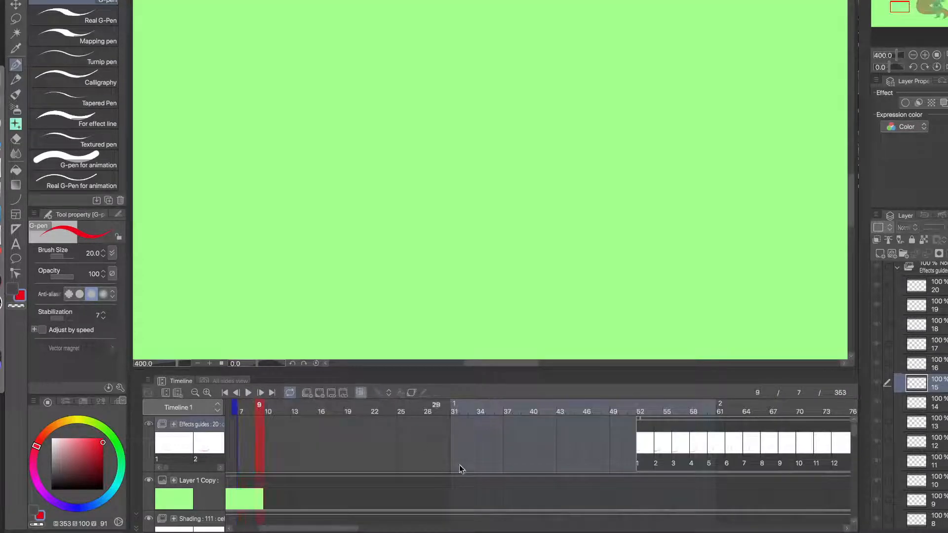
click(272, 393)
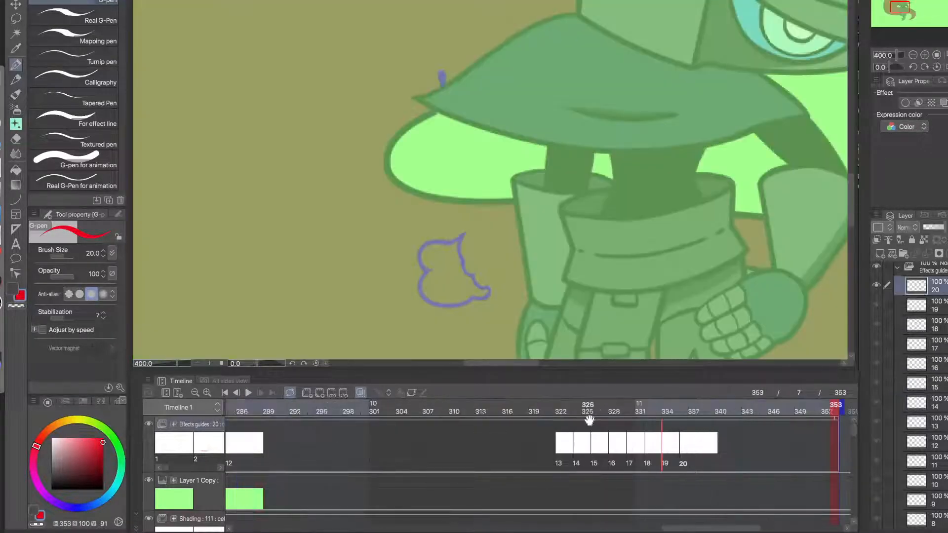
drag(589, 411, 667, 428)
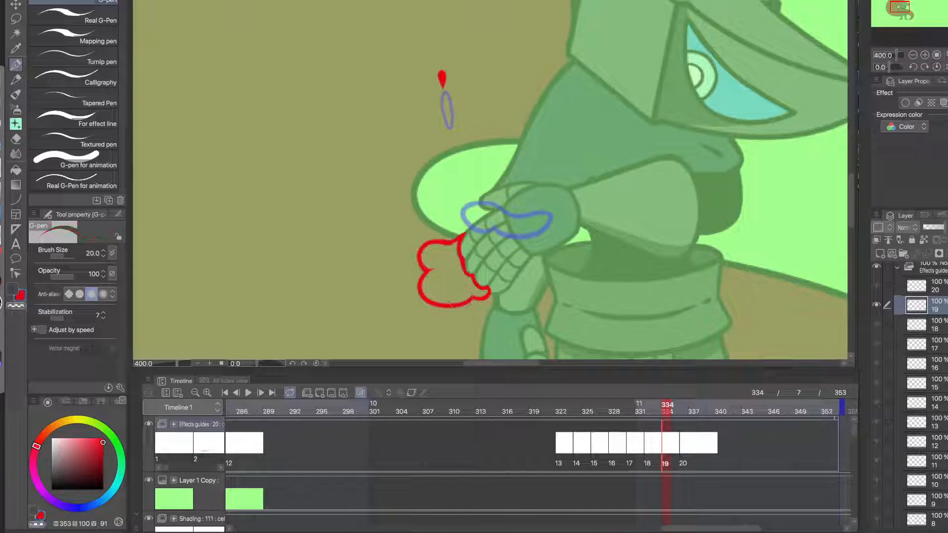
- Erase the splash's outer lobes on cel 19, keeping the red contour along the knuckles
key(c)
mouse_move(490, 290)
mouse_down()
mouse_move(445, 306)
mouse_move(419, 286)
mouse_move(445, 241)
mouse_move(459, 242)
mouse_up()
key(c)
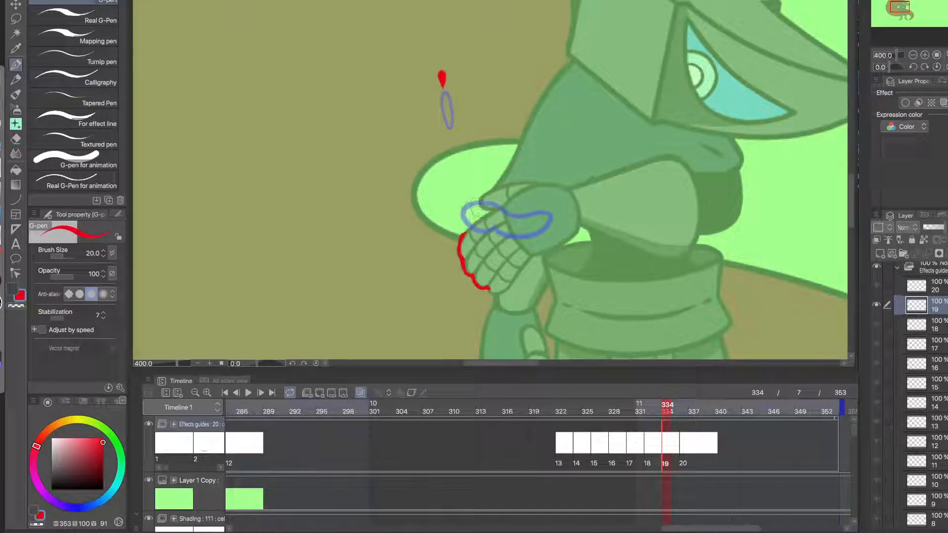
- Draw a longer upper splash edge on cel 19, curving outward from the thumb past the knuckle contour
drag(490, 209, 435, 194)
key(ctrl+z)
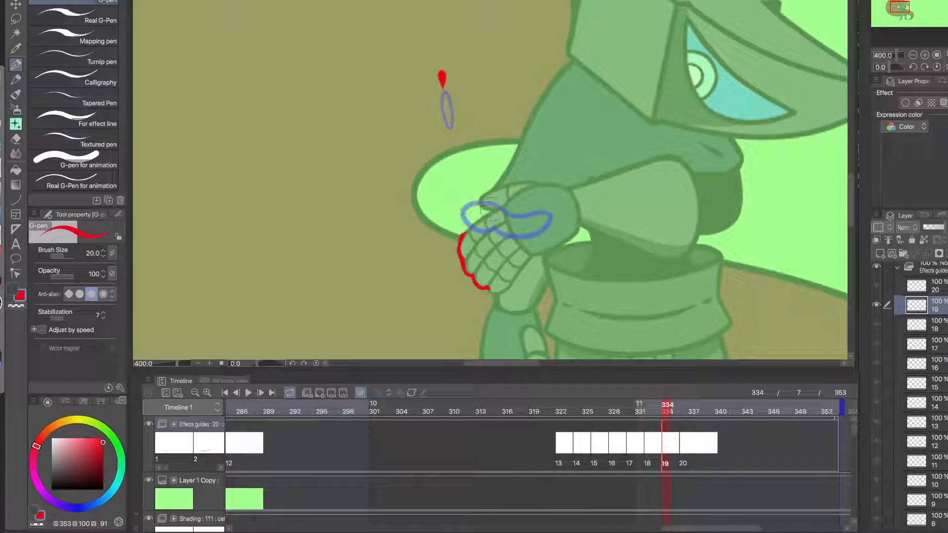
mouse_move(492, 209)
mouse_down()
mouse_move(406, 217)
mouse_move(405, 229)
mouse_up()
key(ctrl+z)
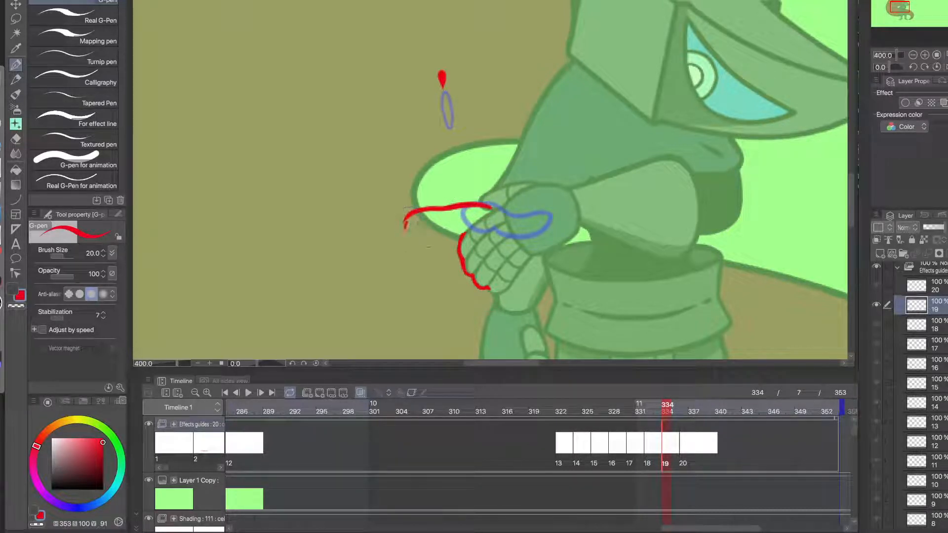
key(ctrl+z)
key(ctrl+z)
mouse_move(466, 204)
mouse_down()
mouse_move(433, 207)
mouse_move(408, 234)
mouse_up()
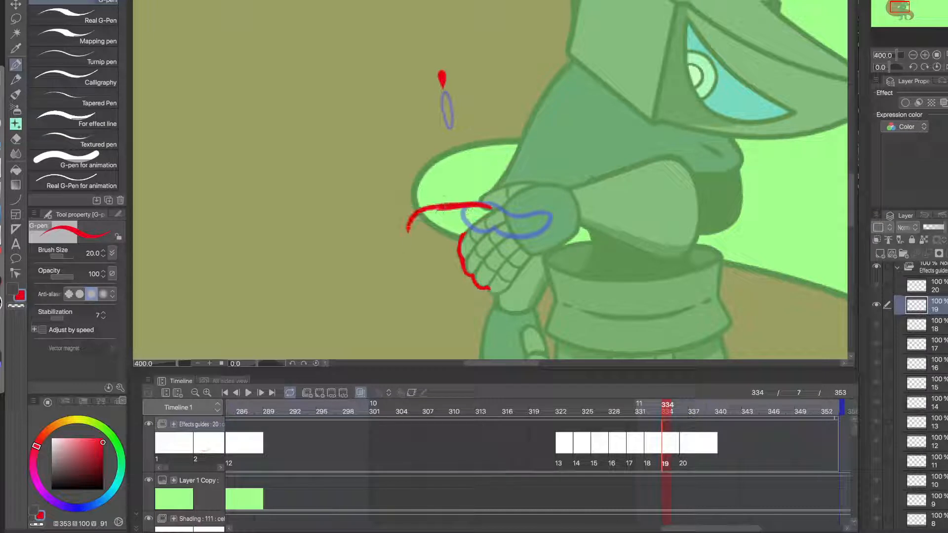
- Draw two larger outer lobes on cel 19, sweeping the lower one back to the bottom of the knuckle contour
drag(489, 289, 412, 272)
key(ctrl+z)
mouse_move(489, 289)
mouse_down()
mouse_move(409, 242)
mouse_move(447, 229)
mouse_move(401, 200)
mouse_move(443, 239)
mouse_move(416, 239)
mouse_up()
key(ctrl+z)
key(ctrl+z)
- Clean up the upper splash edge on cel 19 and redraw it with a small dip between lobe and thumb
key(c)
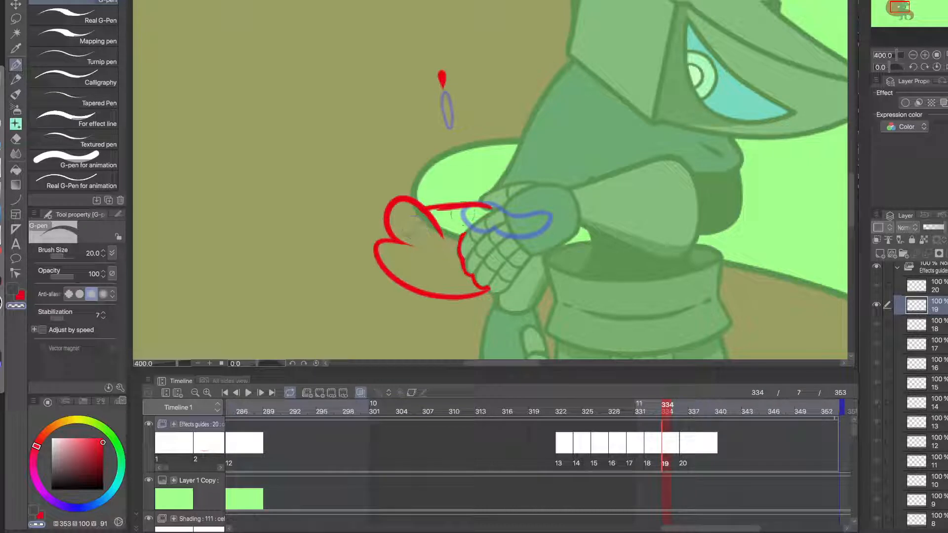
key(c)
mouse_move(443, 209)
mouse_down()
mouse_move(459, 217)
mouse_move(480, 201)
mouse_move(430, 200)
mouse_move(452, 216)
mouse_up()
key(c)
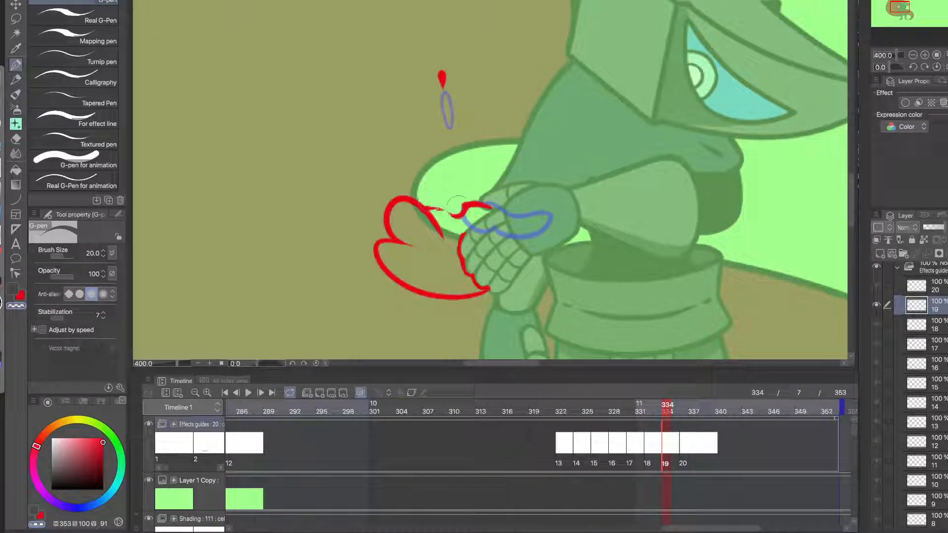
key(c)
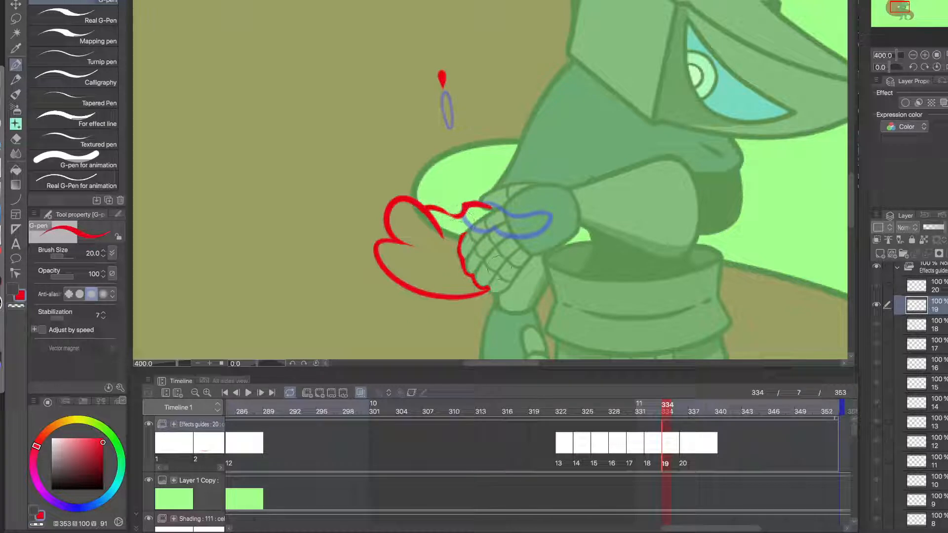
- Draw a taller, wing-shaped two-lobed splash on cel 20 at frame 336, with a small separate oval droplet above the hand
drag(650, 404, 682, 410)
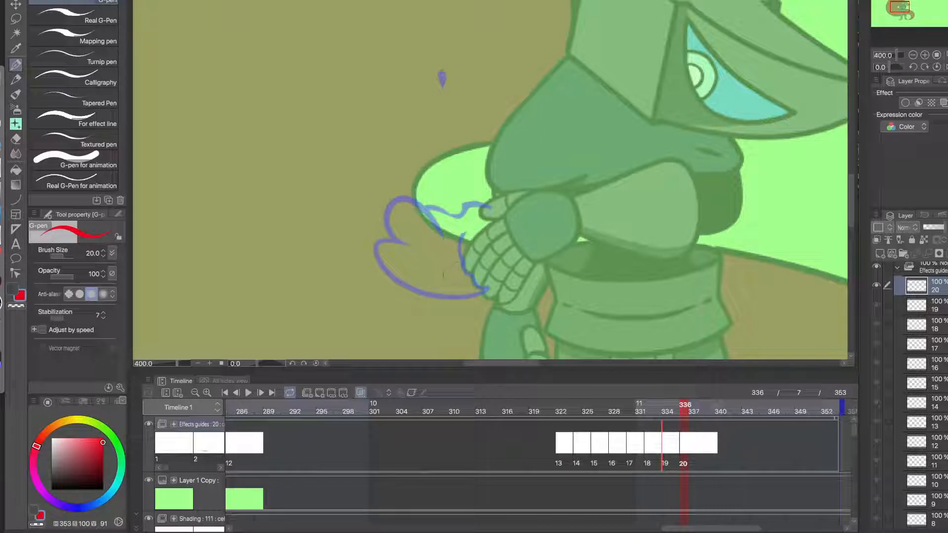
mouse_move(370, 205)
mouse_down()
mouse_move(426, 197)
mouse_move(356, 167)
mouse_move(356, 211)
mouse_move(378, 208)
mouse_move(443, 274)
mouse_up()
key(ctrl+z)
key(ctrl+z)
mouse_move(398, 251)
mouse_down()
mouse_move(469, 275)
mouse_move(428, 200)
mouse_move(414, 196)
mouse_up()
mouse_move(462, 259)
mouse_down()
mouse_move(422, 200)
mouse_move(401, 189)
mouse_up()
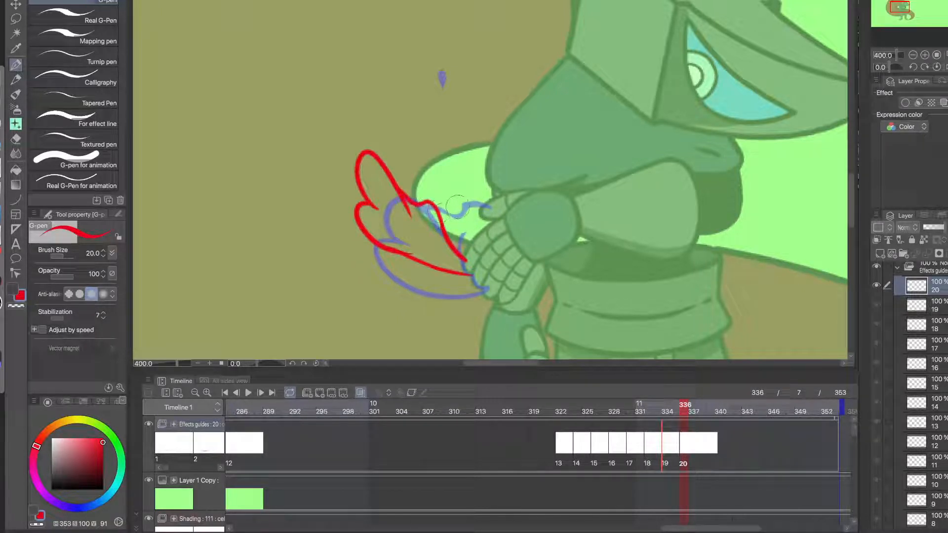
mouse_move(460, 207)
mouse_down()
mouse_move(447, 193)
mouse_move(463, 203)
mouse_up()
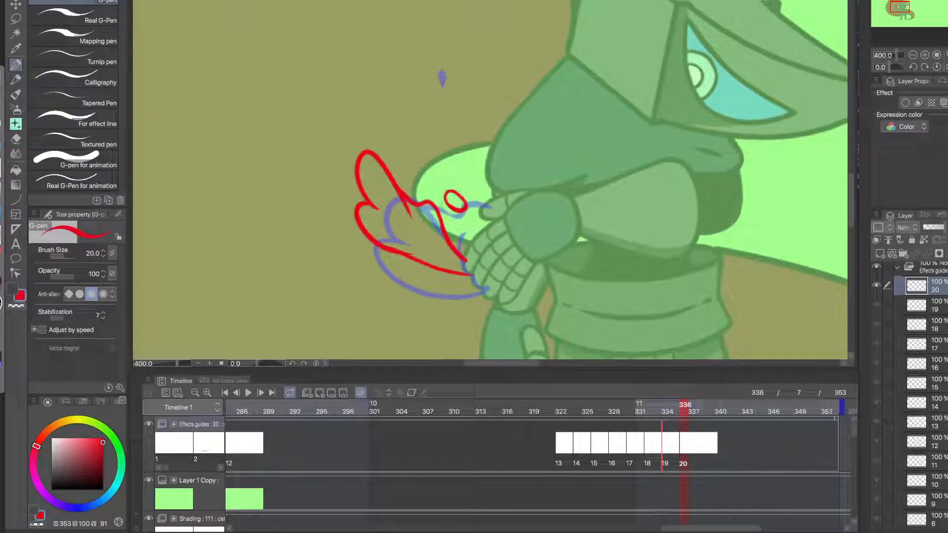
- Close the cel 20 splash against the knuckles and smooth the stray spur on its lower edge
scroll(467, 276, up, 2)
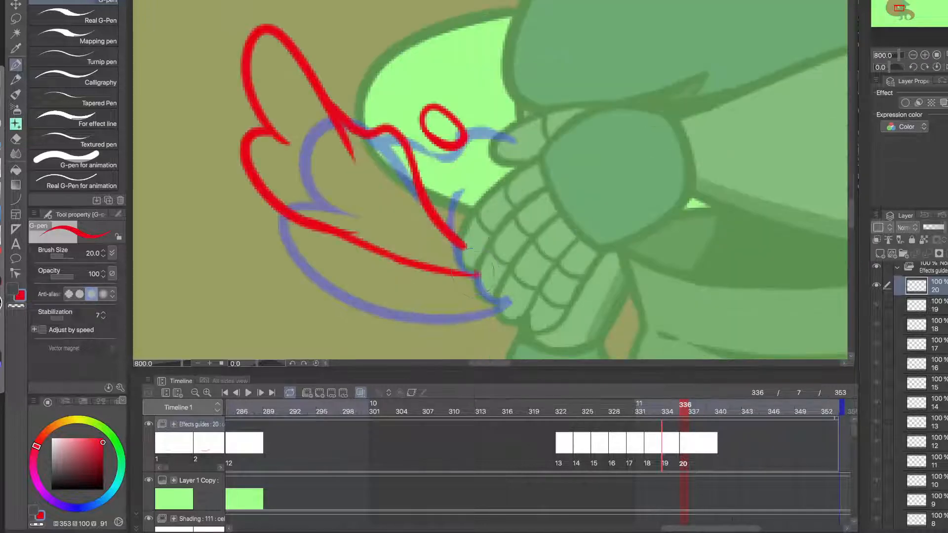
key(c)
mouse_move(480, 277)
mouse_down()
mouse_move(477, 215)
mouse_move(476, 237)
mouse_move(464, 253)
mouse_move(458, 244)
mouse_move(461, 267)
mouse_up()
key(c)
key(ctrl+z)
scroll(481, 281, down, 4)
scroll(427, 275, up, 4)
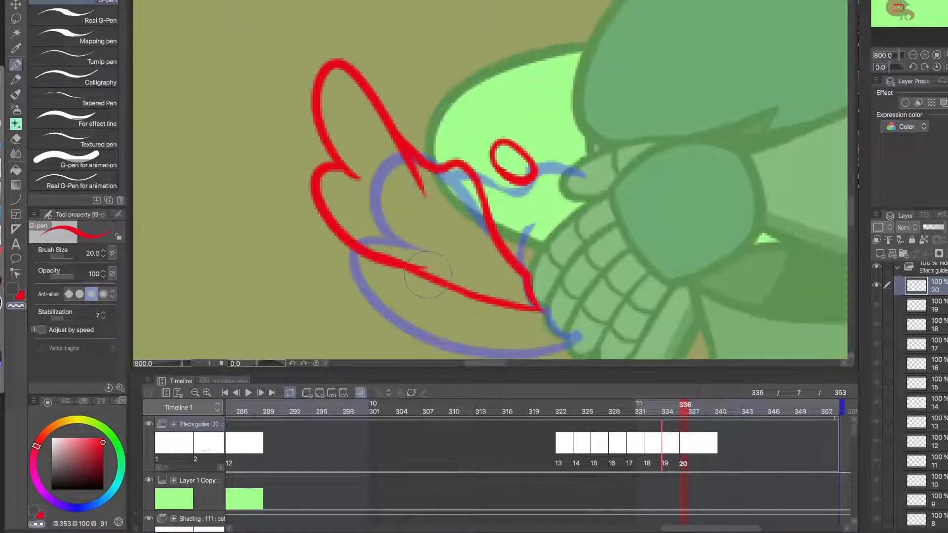
drag(429, 267, 401, 256)
key(c)
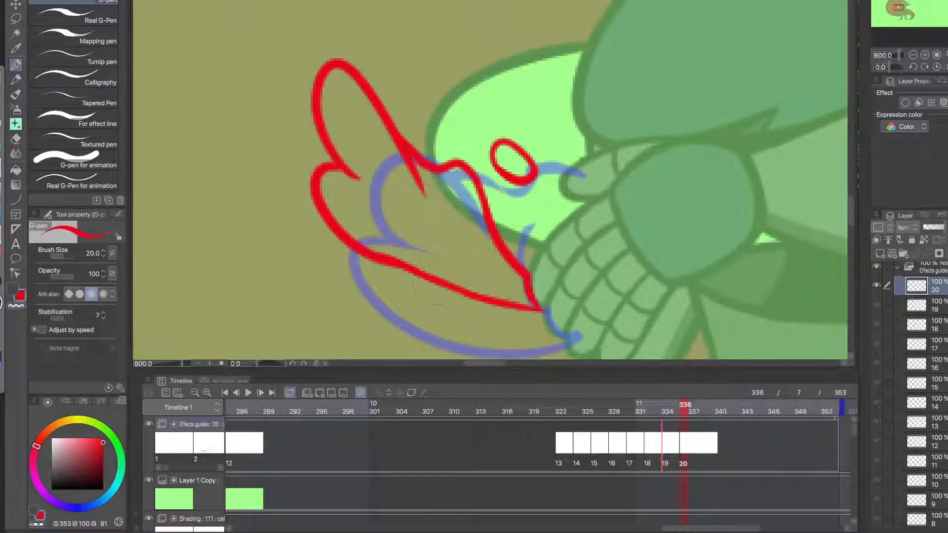
- Trim and redraw the short inner spur at the base of the tall lobe on cel 20
scroll(451, 245, down, 3)
scroll(403, 229, up, 3)
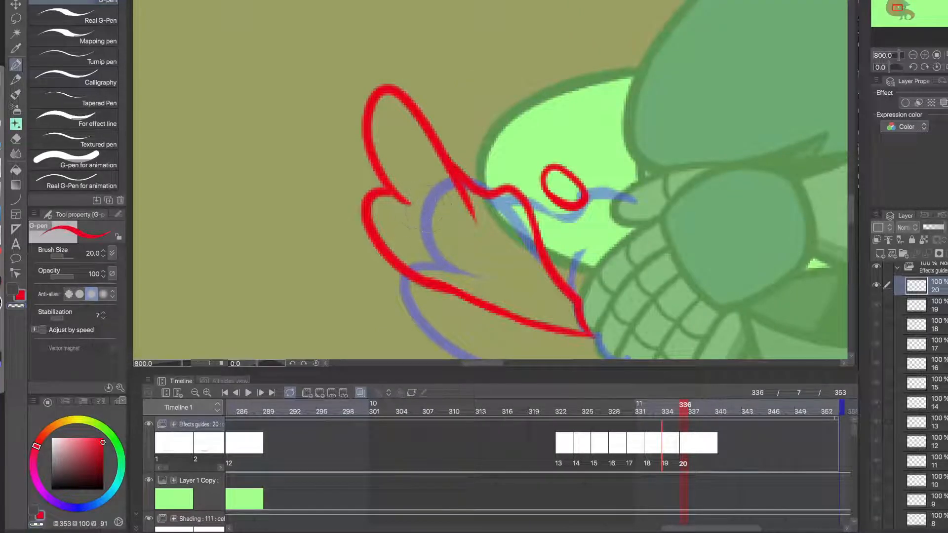
drag(475, 228, 432, 163)
key(ctrl+z)
key(c)
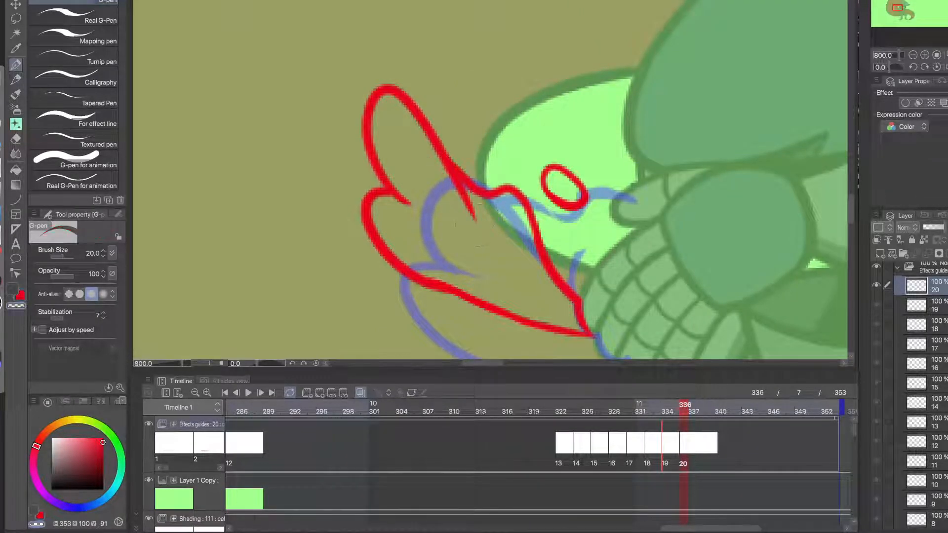
drag(472, 221, 447, 169)
key(c)
drag(474, 210, 451, 156)
key(ctrl+z)
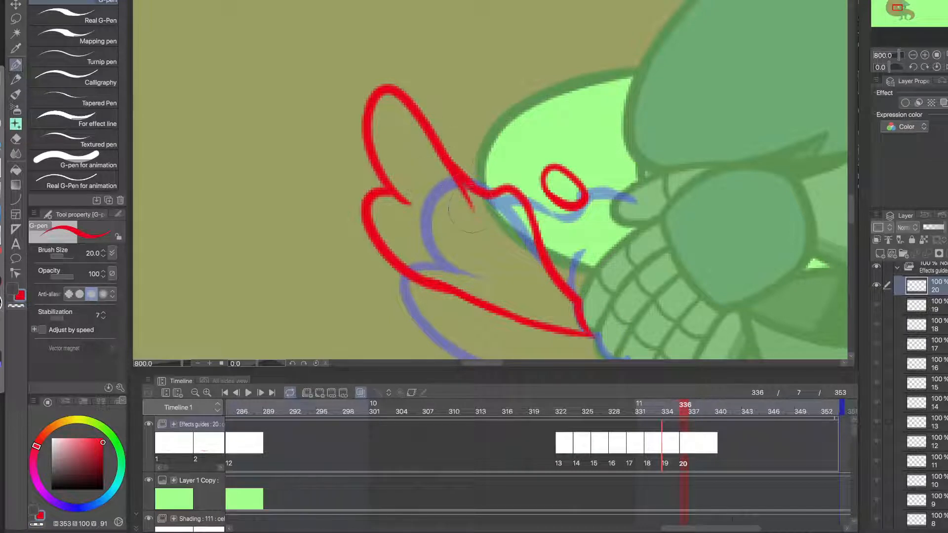
drag(473, 212, 443, 145)
key(ctrl+z)
drag(473, 211, 448, 153)
scroll(441, 205, down, 2)
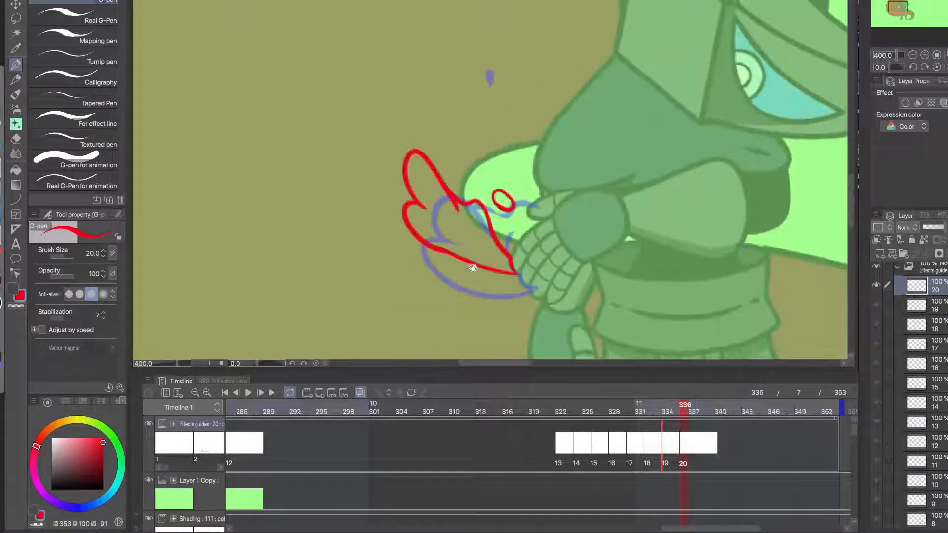
- Add blank cel 21 to the Effects guides track at frame 338
drag(480, 275, 422, 271)
click(704, 443)
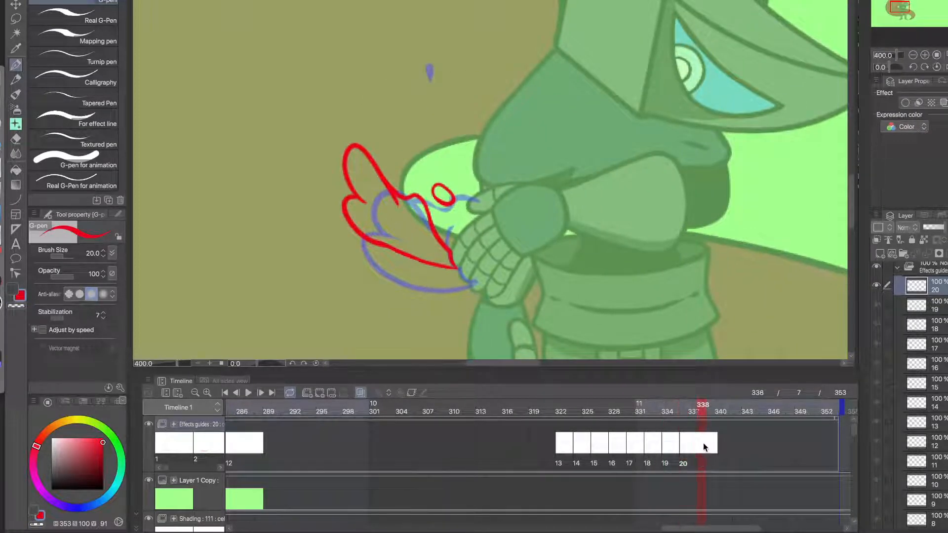
click(335, 392)
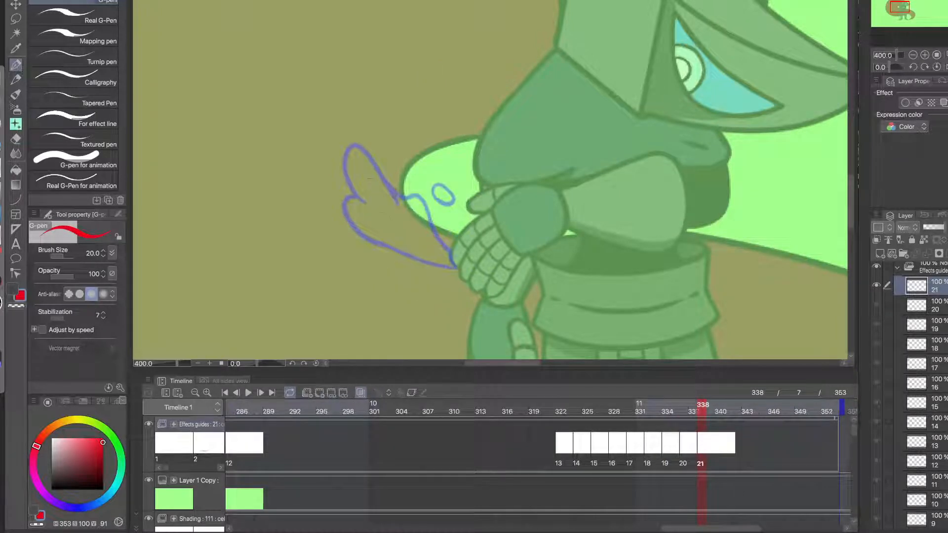
- Draw a small oval droplet and the tall, narrow centre lobe and shorter outer lobe of a splash on cel 21, above the cel 20 outline
mouse_move(424, 172)
mouse_down()
mouse_move(417, 158)
mouse_move(423, 169)
mouse_up()
mouse_move(331, 129)
mouse_down()
mouse_move(357, 144)
mouse_move(345, 105)
mouse_move(354, 137)
mouse_move(325, 133)
mouse_move(343, 190)
mouse_up()
key(ctrl+z)
key(ctrl+z)
key(ctrl+z)
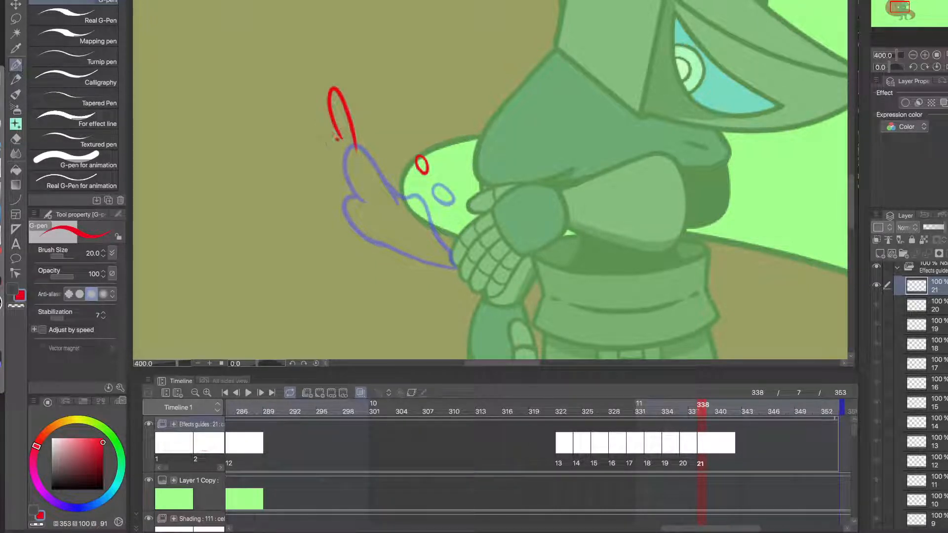
drag(340, 139, 342, 190)
key(ctrl+z)
drag(341, 139, 339, 183)
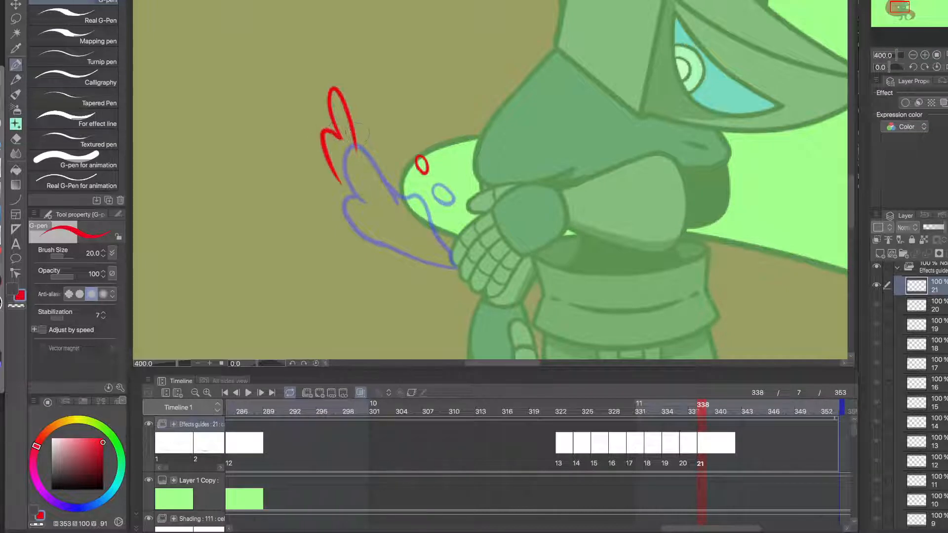
- Add the inner lobe facing the character to the cel 21 splash and close the outline into a point at its lower end
drag(368, 143, 386, 206)
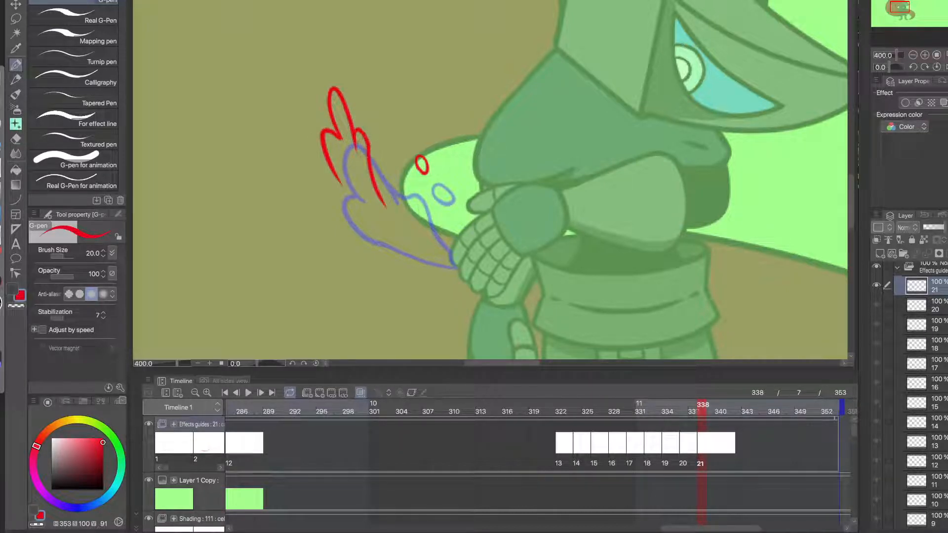
key(ctrl+z)
mouse_move(357, 134)
mouse_down()
mouse_move(377, 150)
mouse_move(403, 224)
mouse_up()
drag(341, 185, 363, 201)
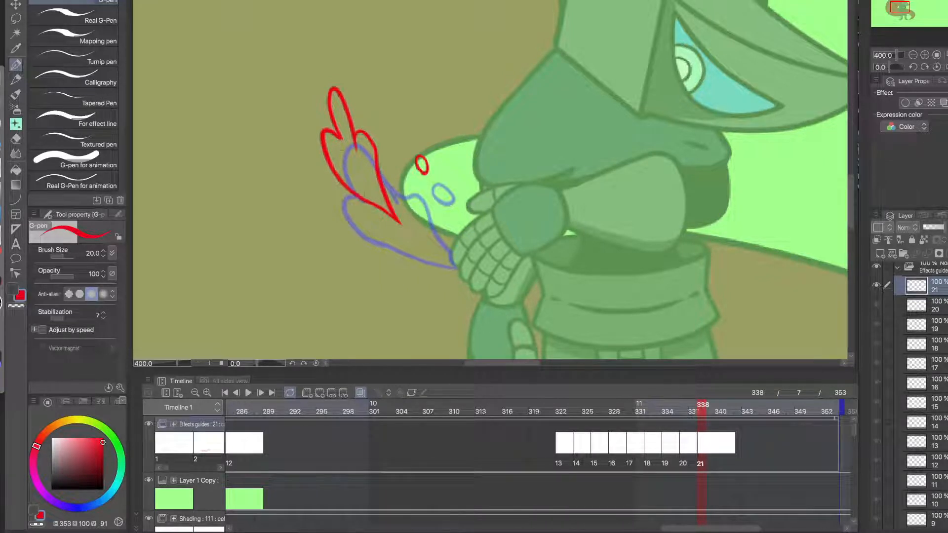
- Trim the overshooting notches between the cel 21 lobes and redraw the outer edge of the tall lobe
scroll(359, 143, up, 2)
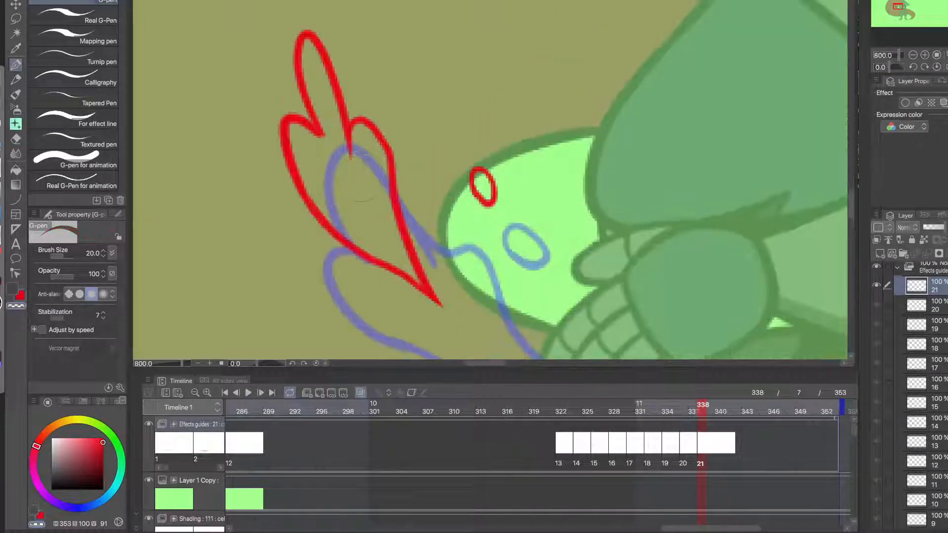
key(super+z)
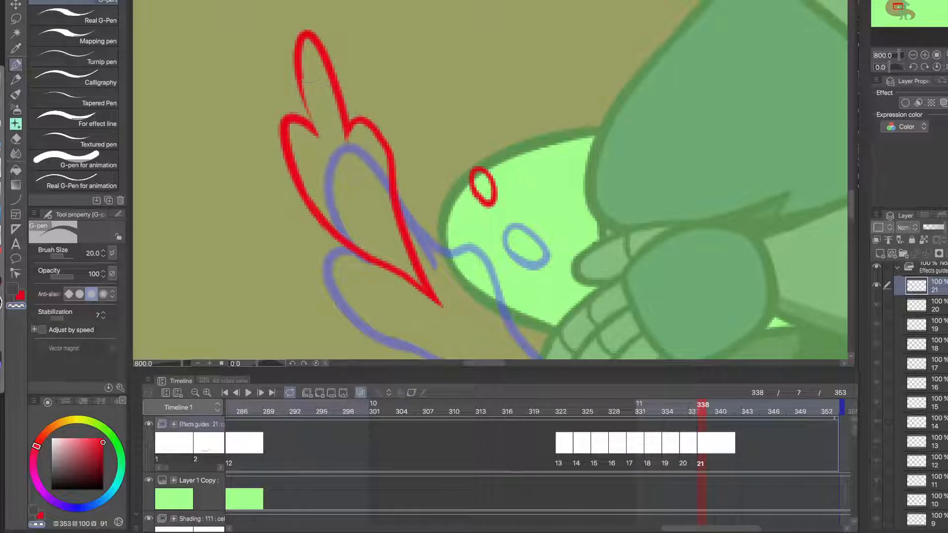
key(c)
mouse_move(319, 135)
mouse_down()
mouse_move(299, 72)
mouse_move(298, 83)
mouse_up()
key(super+z)
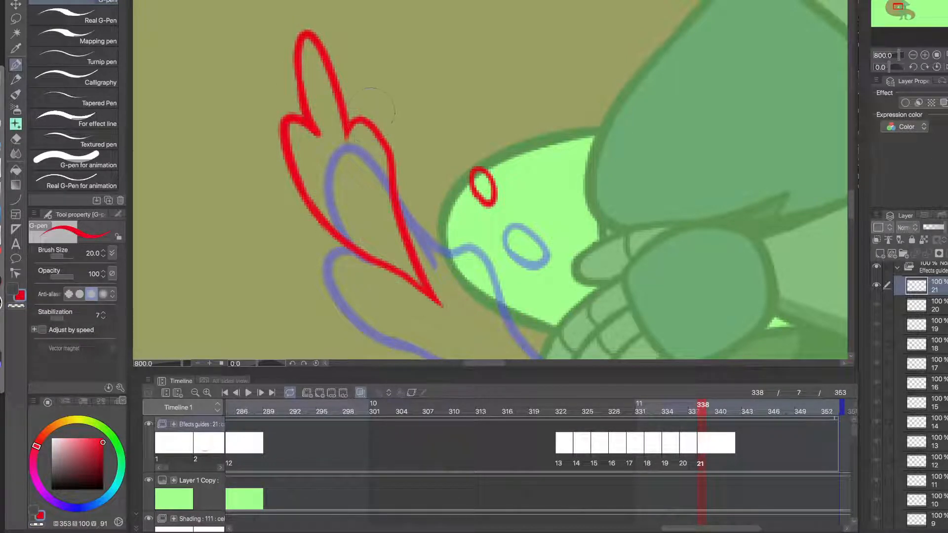
- Add blank cel 22 to the Effects guides track at frame 340
scroll(376, 178, down, 2)
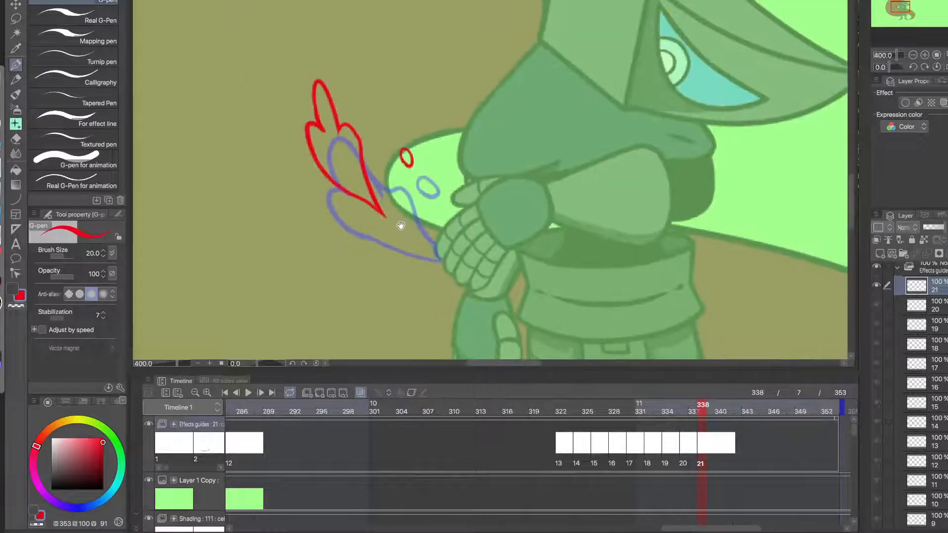
scroll(403, 246, down, 1)
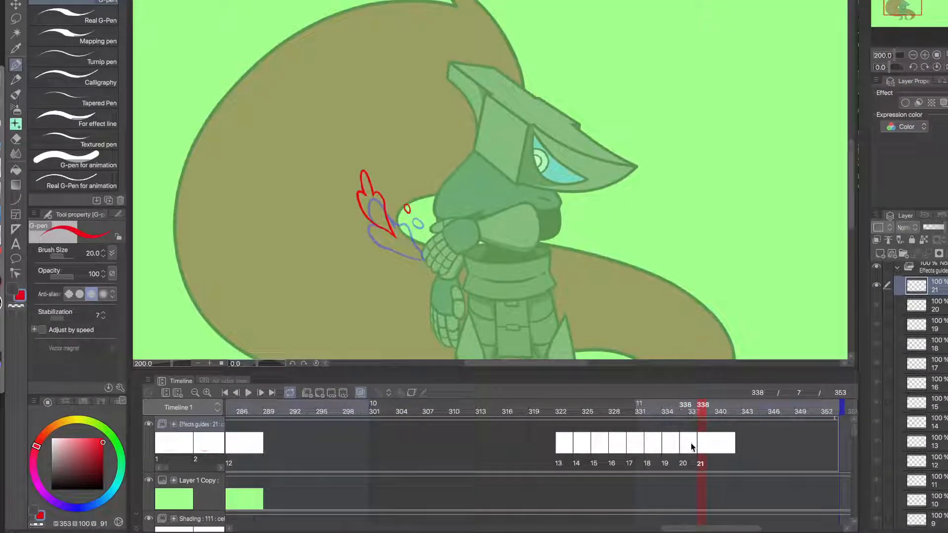
click(718, 444)
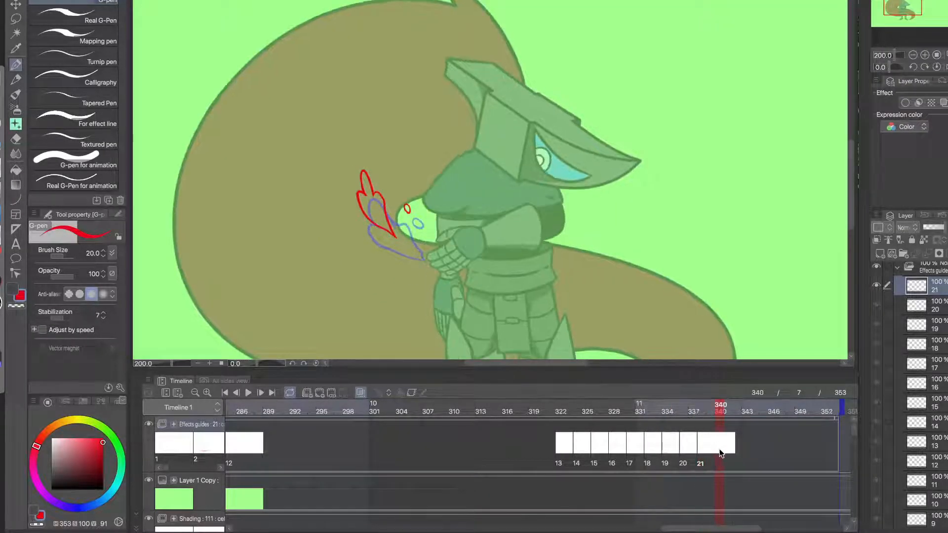
click(320, 392)
scroll(375, 193, up, 1)
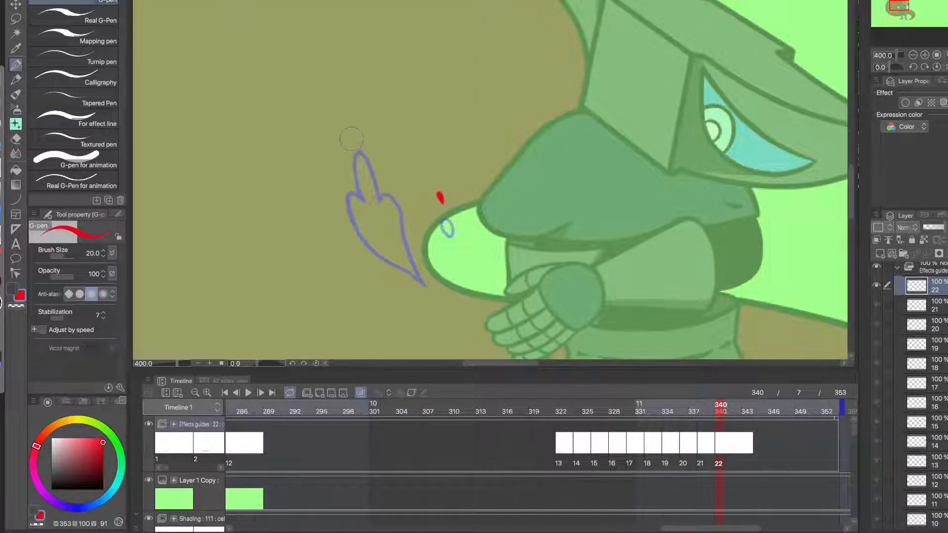
- Draw a heart-shaped two-lobed splash with a pointed lower end on cel 22, plus an oval droplet above it and a small one beside it
mouse_move(351, 139)
mouse_down()
mouse_move(363, 178)
mouse_move(381, 159)
mouse_move(388, 233)
mouse_move(344, 194)
mouse_move(378, 202)
mouse_move(375, 191)
mouse_up()
key(c)
key(c)
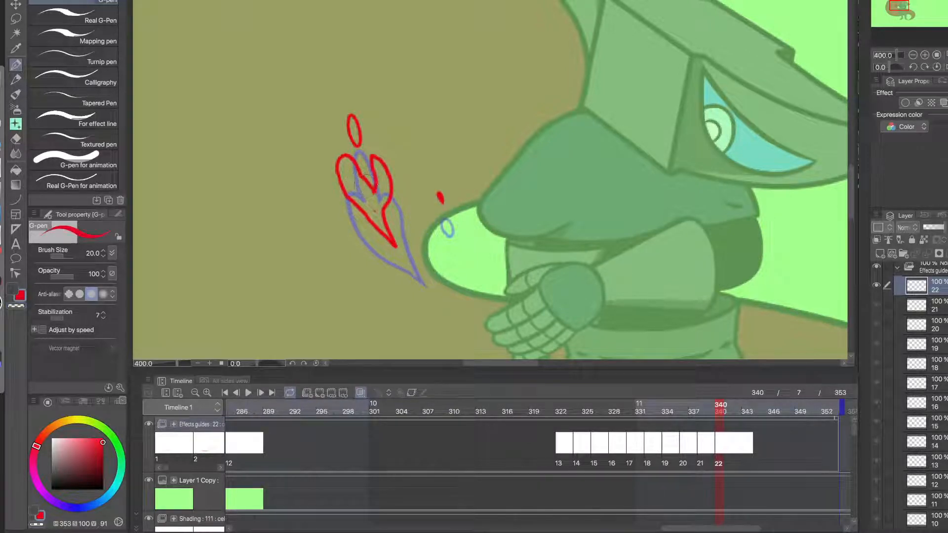
key(c)
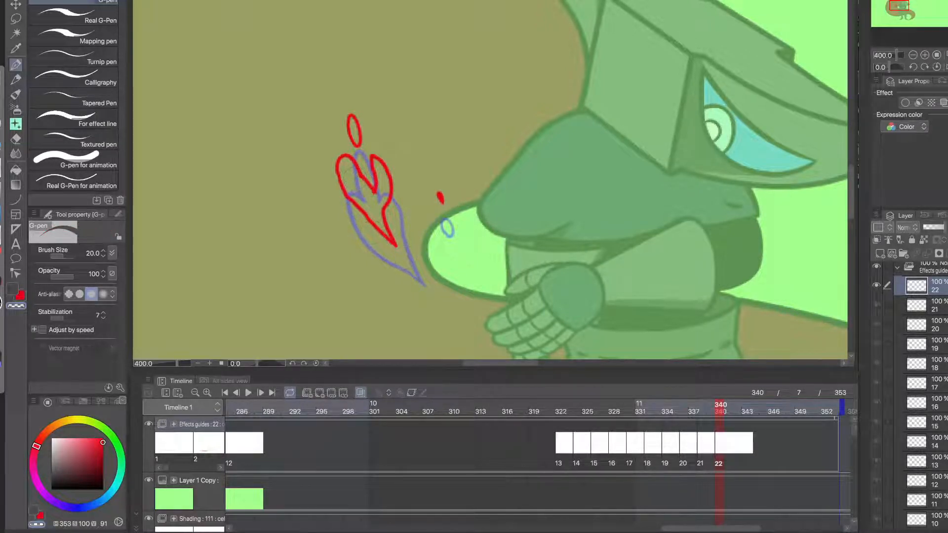
key(c)
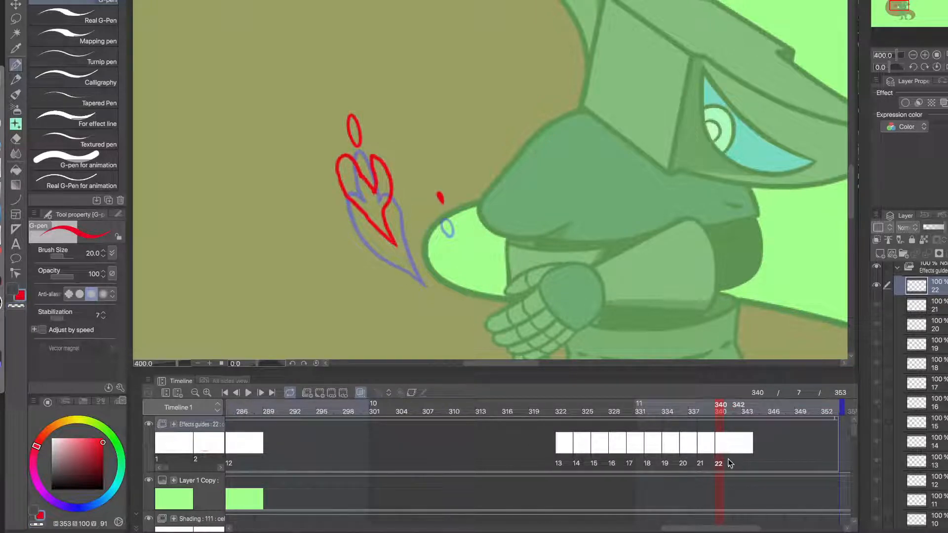
- Add cel 23 at frame 342 and draw a thin pointed splash sliver with a small droplet above it and another beside it
click(738, 447)
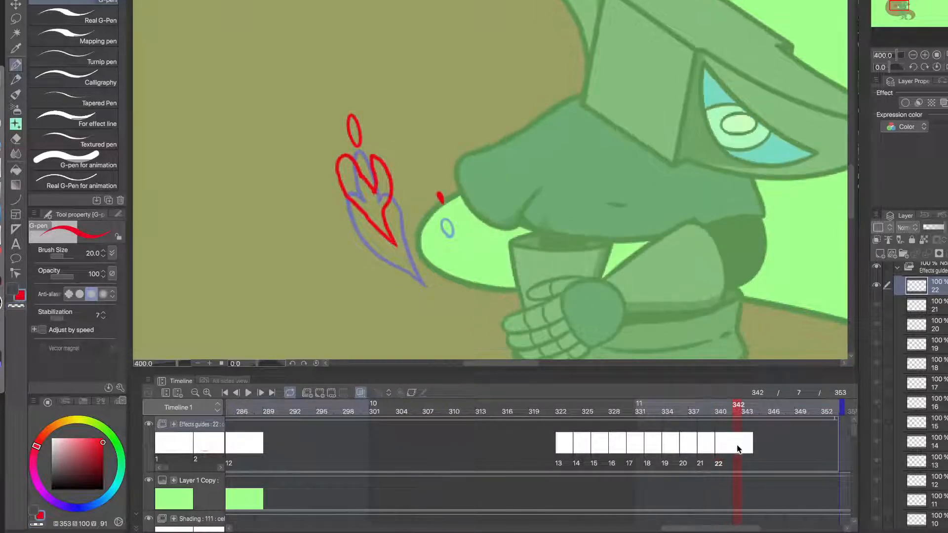
click(321, 393)
drag(344, 80, 350, 101)
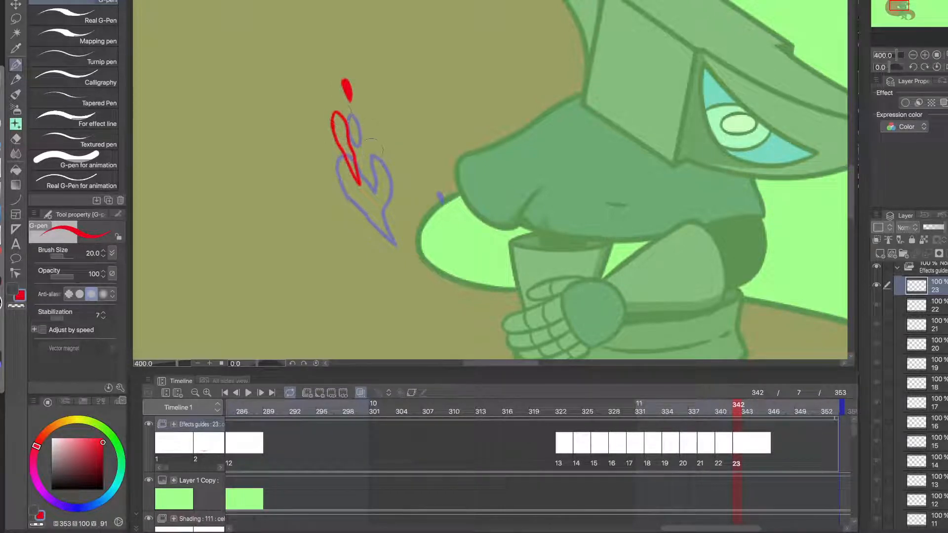
drag(365, 131, 375, 154)
- Add cel 24 at frame 344 and draw a short, thin splash sliver higher up with a tiny droplet beside it
scroll(387, 191, down, 2)
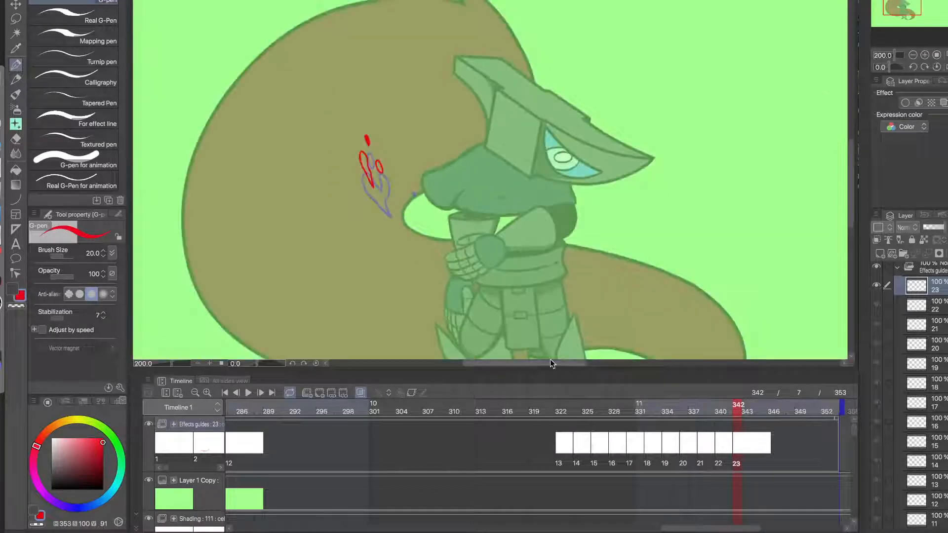
click(764, 448)
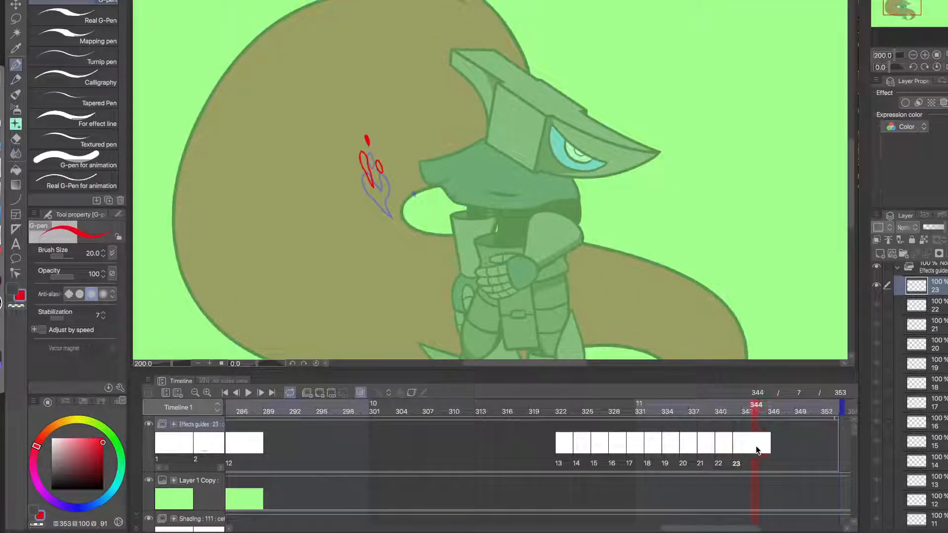
click(323, 393)
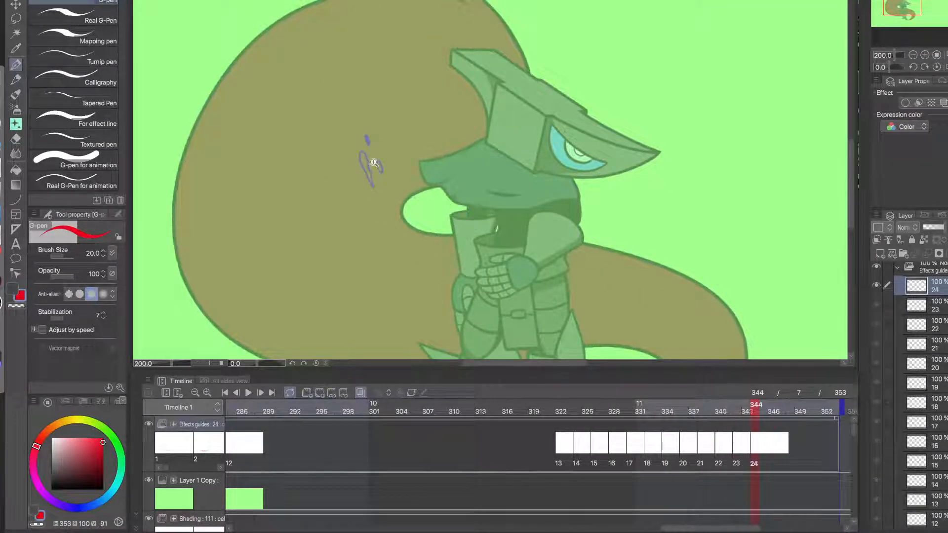
scroll(374, 163, up, 2)
drag(341, 125, 353, 150)
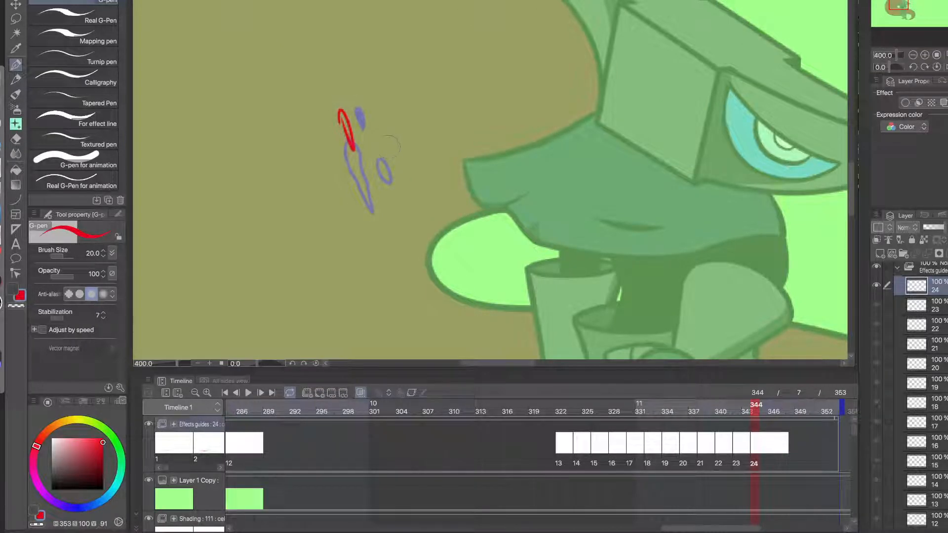
- Add blank cel 25 to the Effects guides track at frame 346
scroll(400, 191, down, 4)
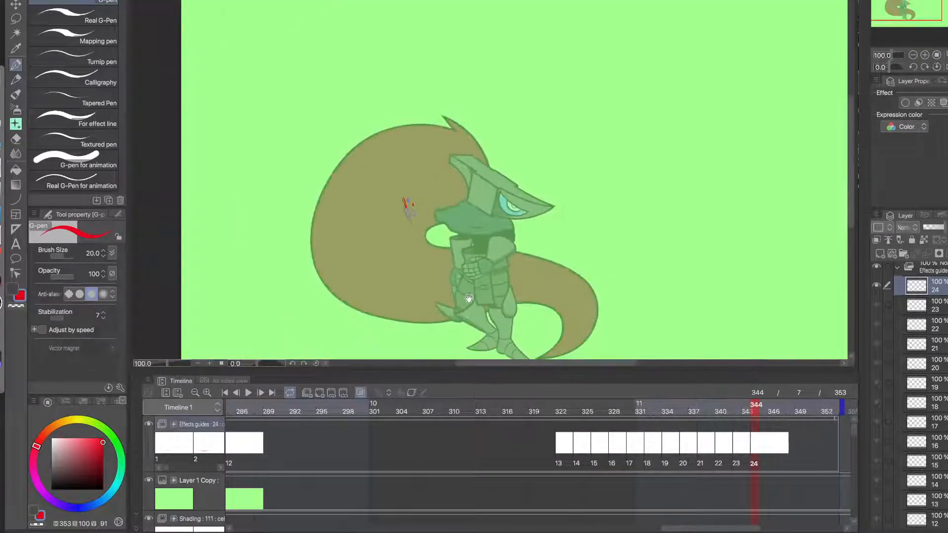
click(772, 441)
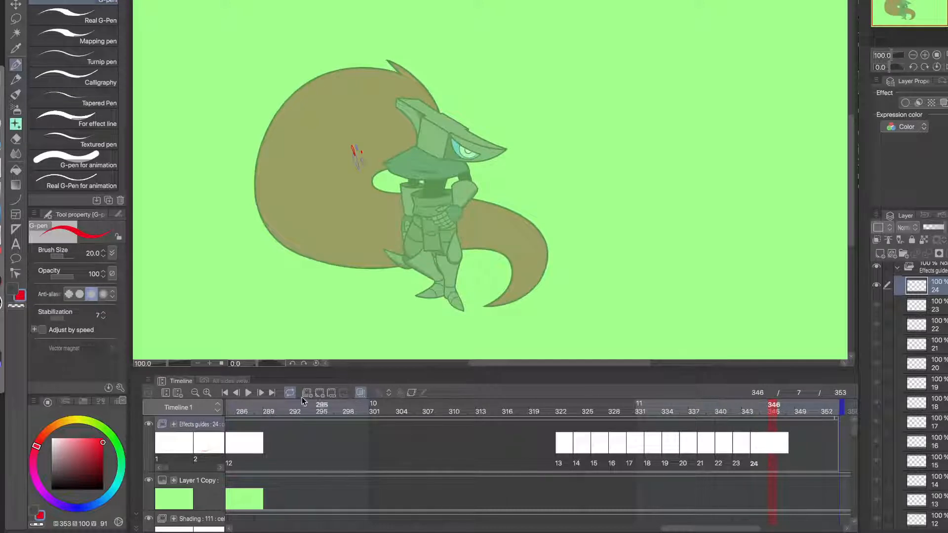
click(319, 393)
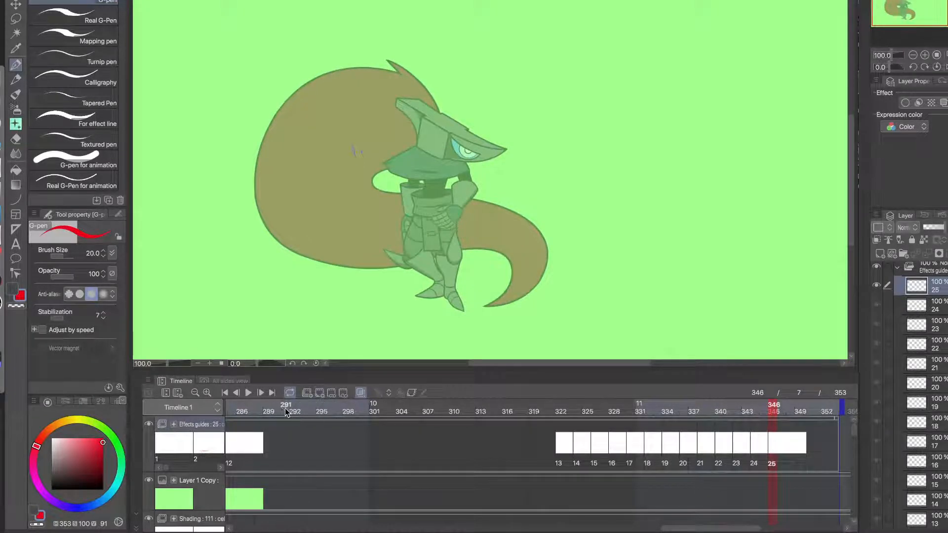
- Play back the animation from before the second splash, and scrub through its cels to check the motion
click(285, 408)
click(248, 392)
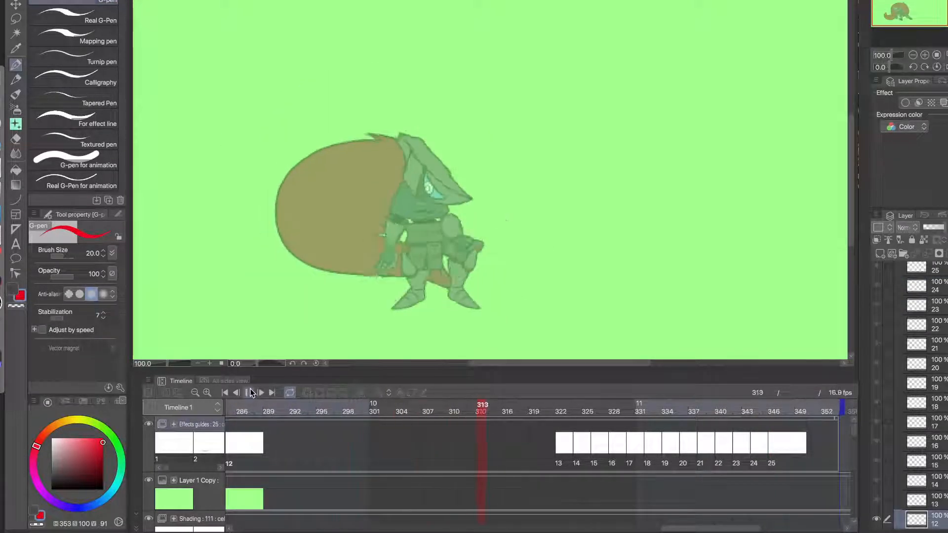
click(251, 393)
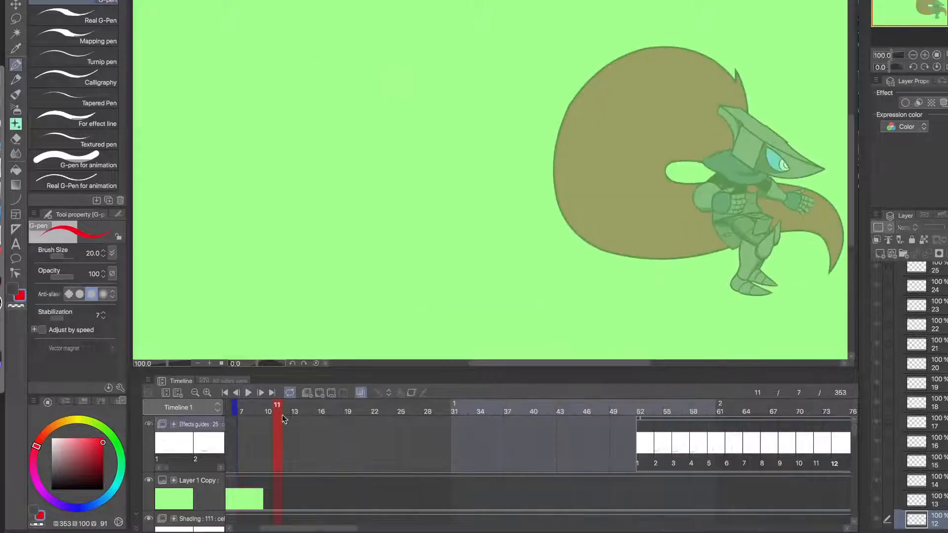
drag(337, 529, 745, 530)
click(562, 410)
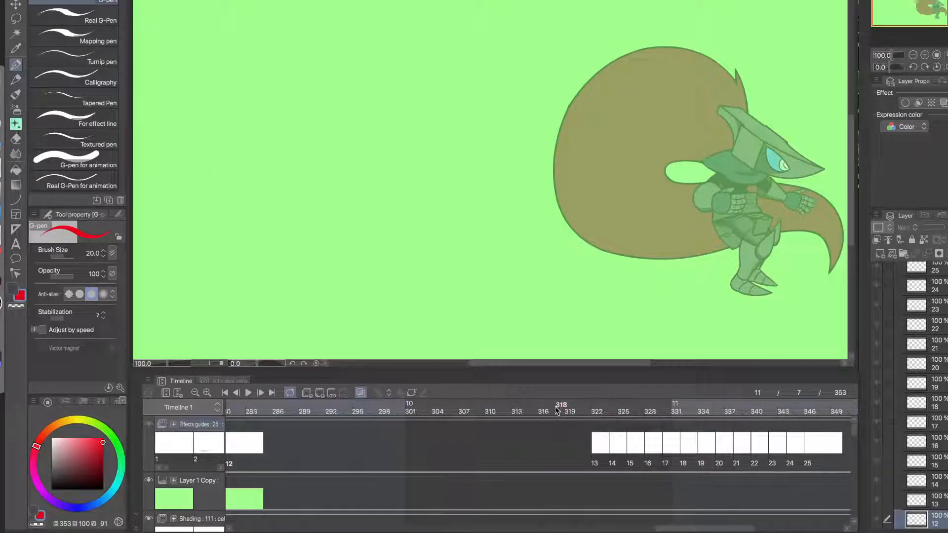
click(249, 392)
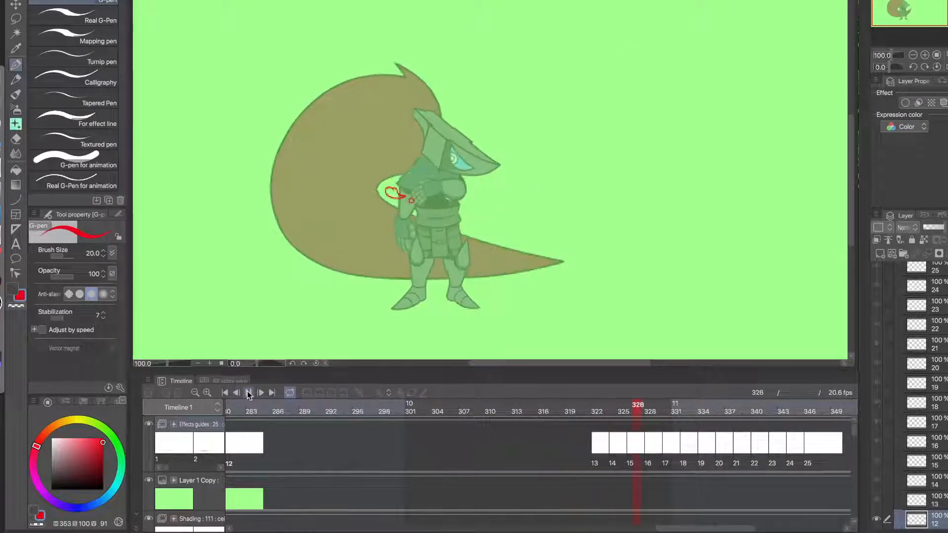
click(249, 393)
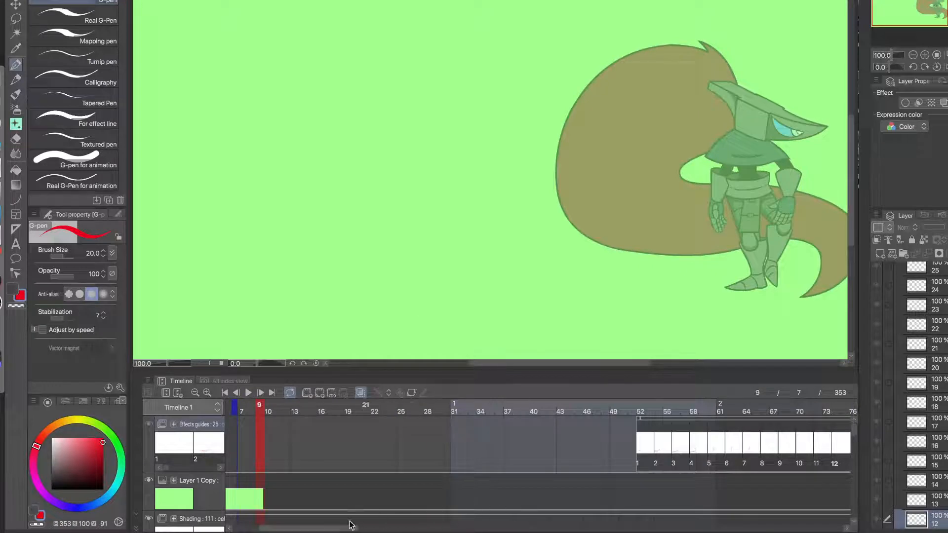
drag(343, 529, 740, 523)
drag(429, 413, 595, 437)
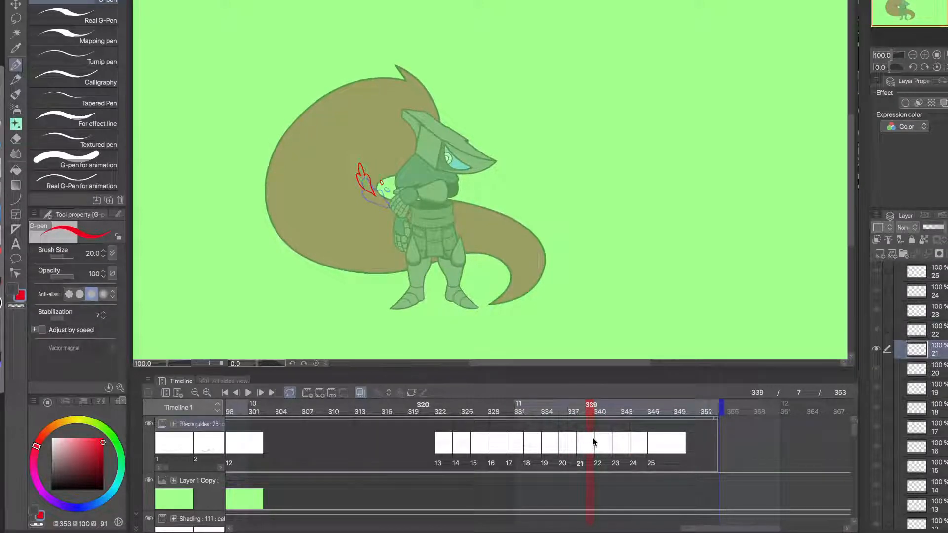
- Erase the heart-shaped splash and its droplets from cel 22 at frame 340
scroll(354, 186, up, 3)
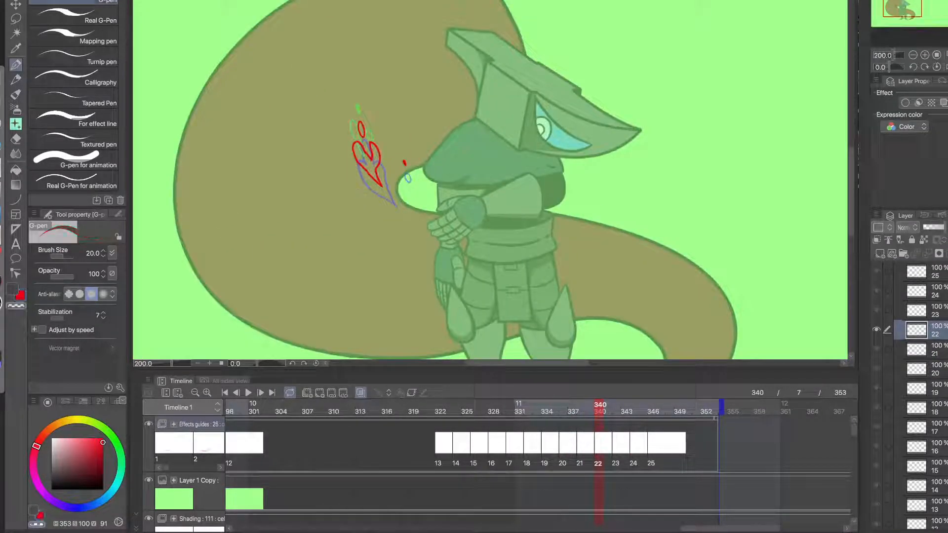
mouse_move(356, 143)
mouse_down()
mouse_move(372, 161)
mouse_move(361, 124)
mouse_up()
drag(404, 160, 406, 165)
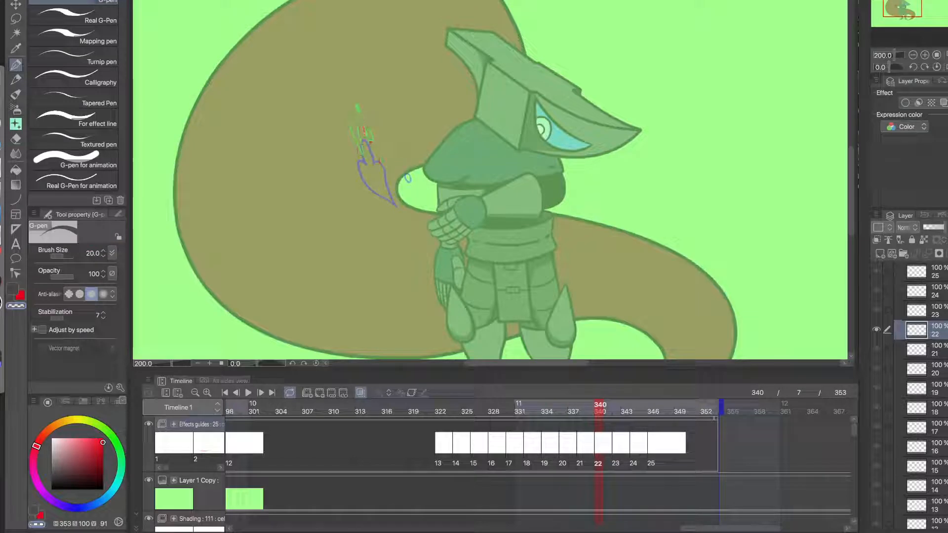
- Select the pronged splash on cel 21 at frame 338, leaving out its droplet, and scale it down to about 84%
click(580, 437)
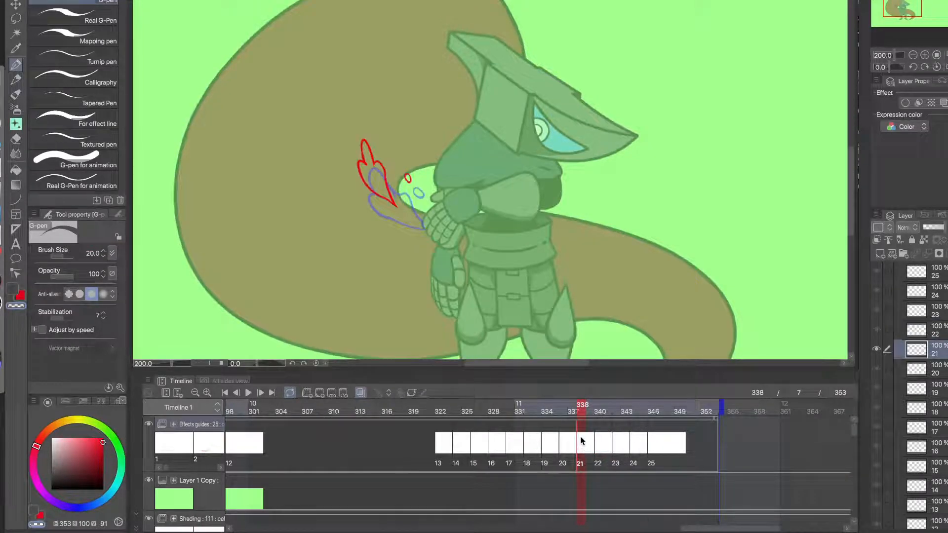
click(17, 19)
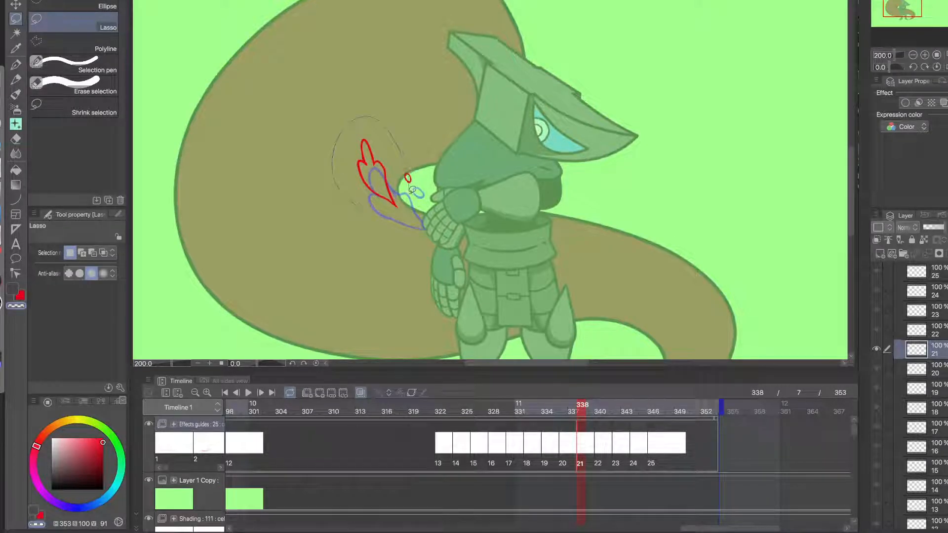
mouse_move(408, 186)
mouse_down()
mouse_move(378, 104)
mouse_move(409, 202)
mouse_move(404, 225)
mouse_up()
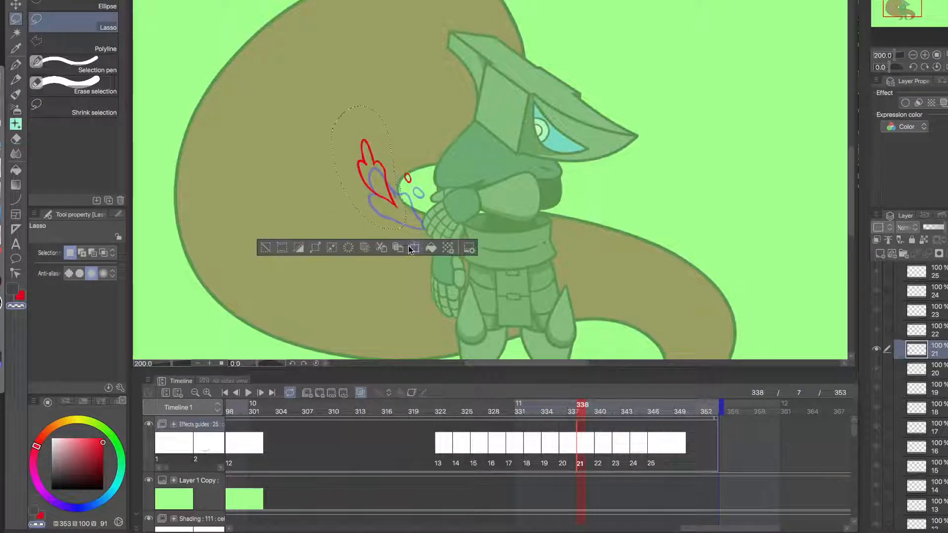
key(ctrl+t)
drag(332, 105, 344, 126)
drag(375, 174, 370, 169)
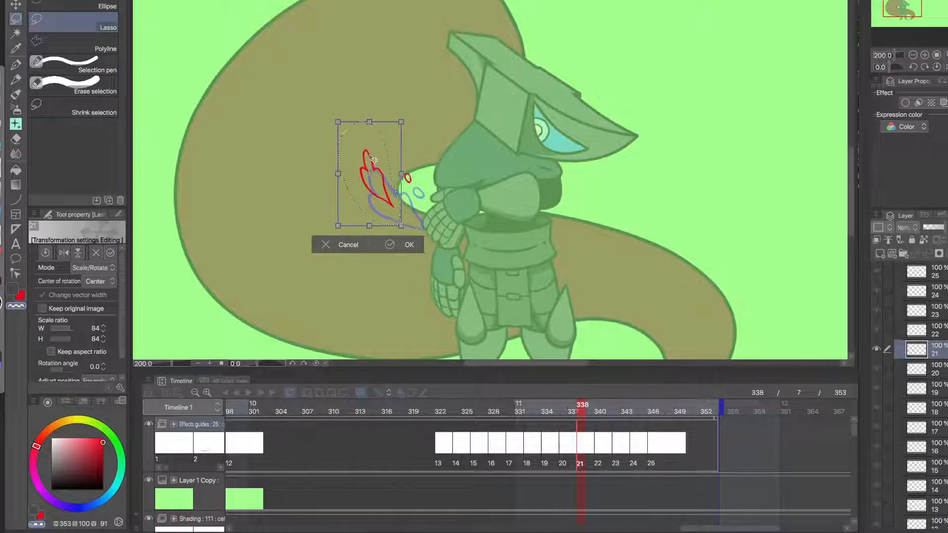
drag(417, 225, 421, 220)
click(411, 246)
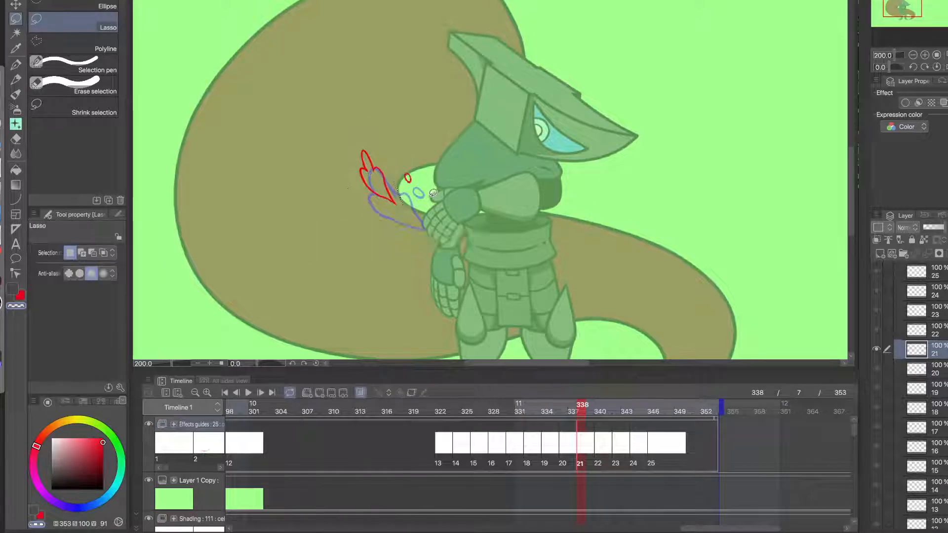
- Draw a long, thin red splash sliver on cel 22 at frame 340, rising from inside the previous cel's pronged splash
click(602, 443)
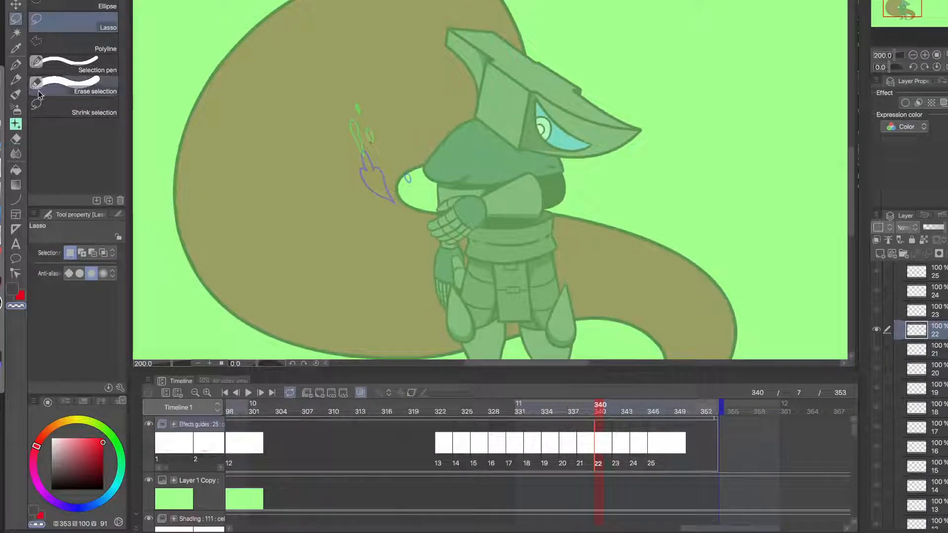
key(p)
drag(360, 161, 384, 205)
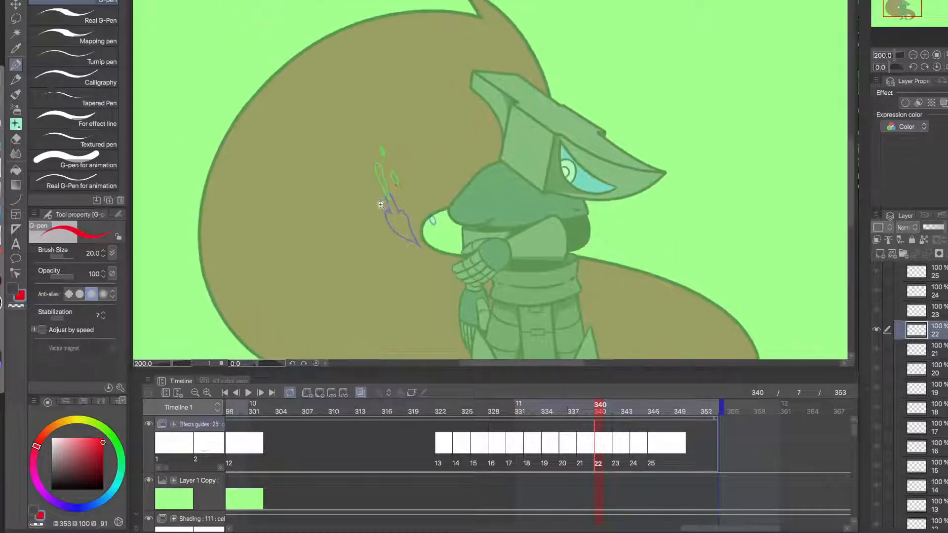
super+click(385, 205)
super+click(385, 205)
alt+click(424, 256)
super+click(428, 190)
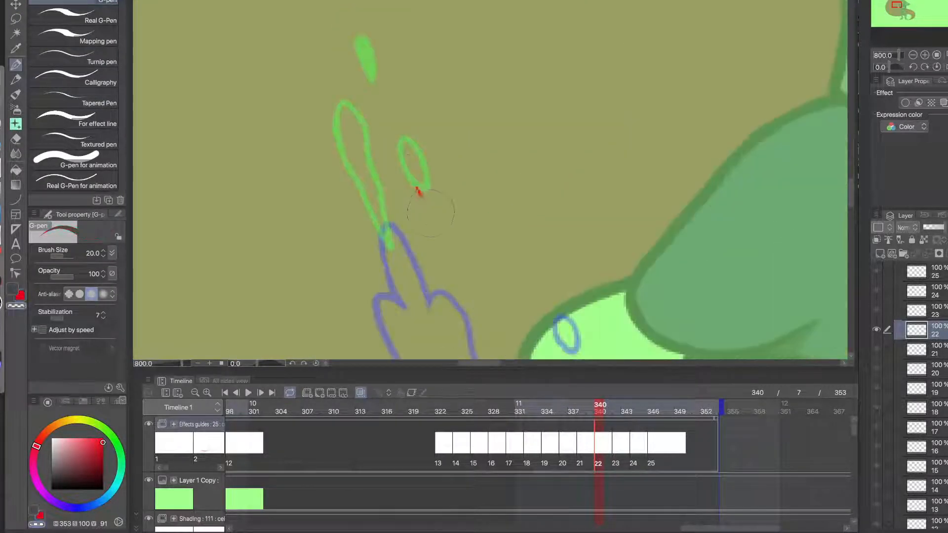
alt+click(434, 221)
drag(444, 254, 422, 236)
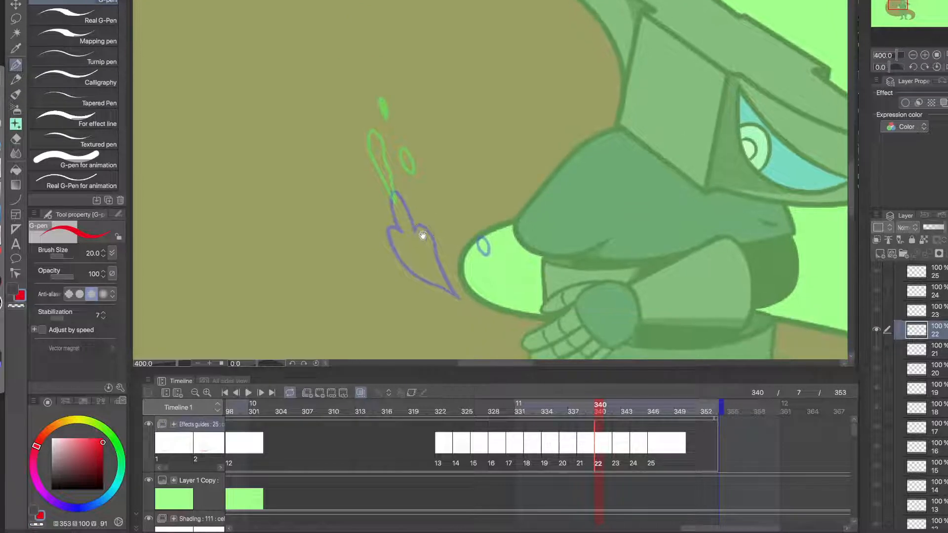
scroll(424, 238, up, 1)
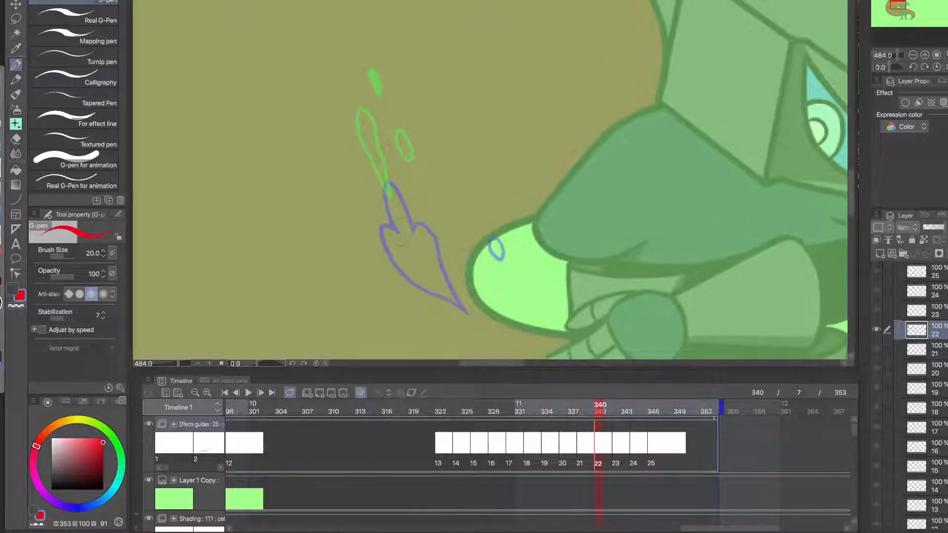
mouse_move(401, 231)
mouse_down()
mouse_move(382, 196)
mouse_move(403, 215)
mouse_move(406, 237)
mouse_move(394, 194)
mouse_move(412, 249)
mouse_up()
key(super+z)
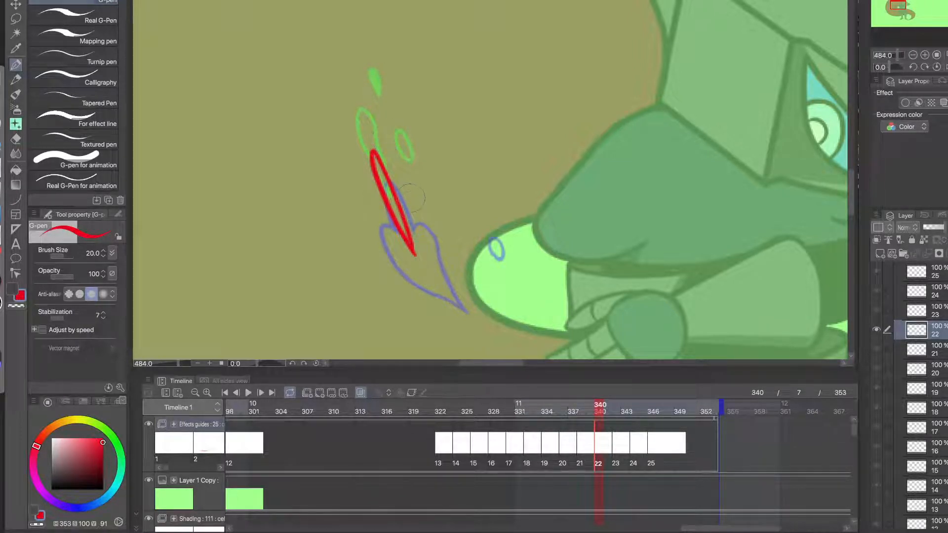
- Add a small filled droplet beside the sliver on cel 22 and reshape the sliver's outer edge into an uneven, tapering contour
drag(411, 196, 409, 176)
mouse_move(392, 217)
mouse_down()
mouse_move(374, 193)
mouse_move(378, 149)
mouse_move(392, 191)
mouse_up()
key(c)
key(c)
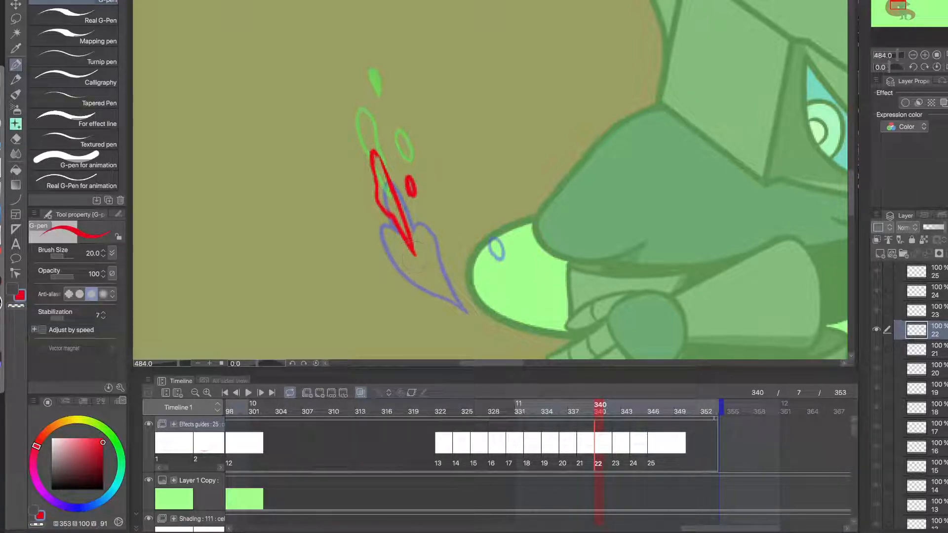
key(c)
mouse_move(416, 255)
mouse_down()
mouse_move(410, 242)
mouse_move(420, 253)
mouse_up()
key(super+z)
key(c)
- Rework the elongated splash on cel 23 at frame 342 into a short, thin sliver just above the previous cel's splash
key(period)
key(period)
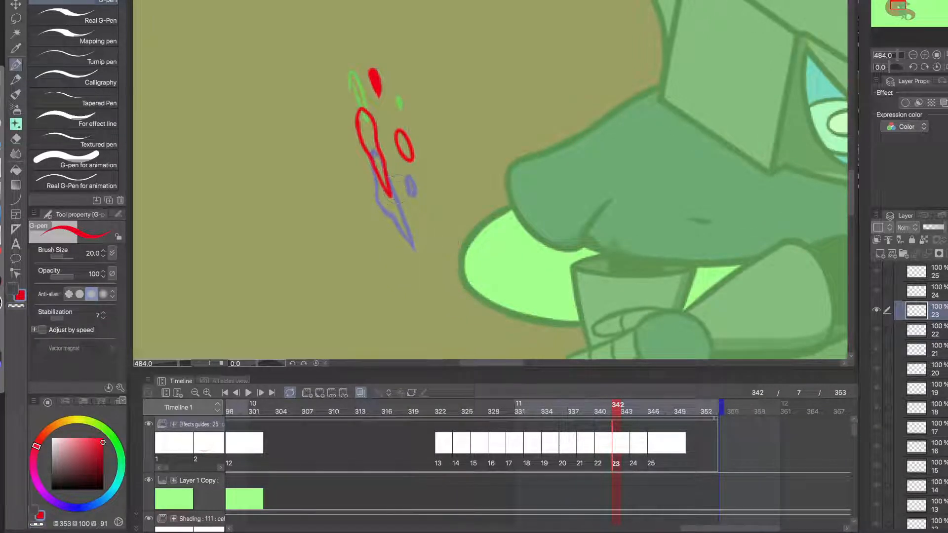
key(c)
mouse_move(393, 195)
mouse_down()
mouse_move(357, 101)
mouse_move(361, 178)
mouse_move(368, 147)
mouse_move(368, 156)
mouse_move(361, 136)
mouse_move(376, 167)
mouse_up()
key(c)
key(c)
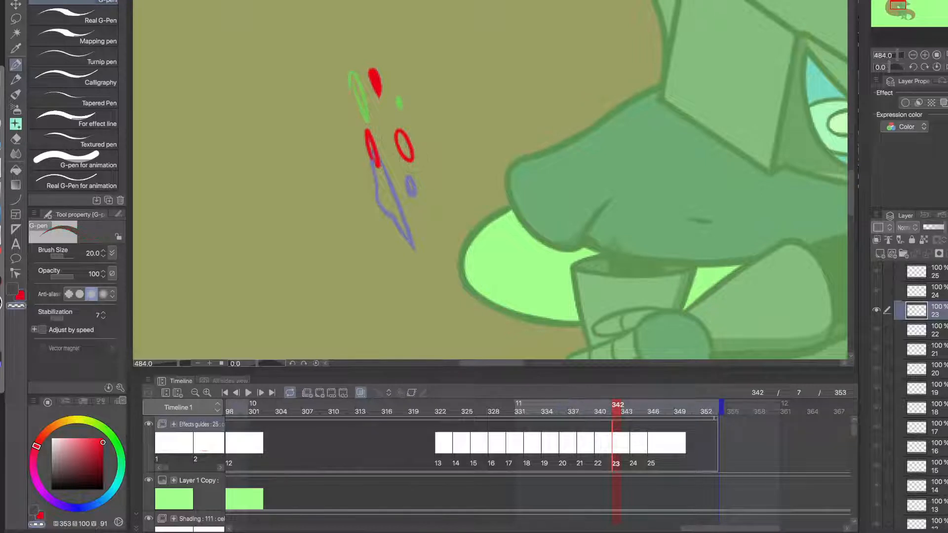
- Replace cel 23's open droplet with a smaller filled one, and erase the filled droplet above the sliver
drag(403, 132, 406, 159)
key(c)
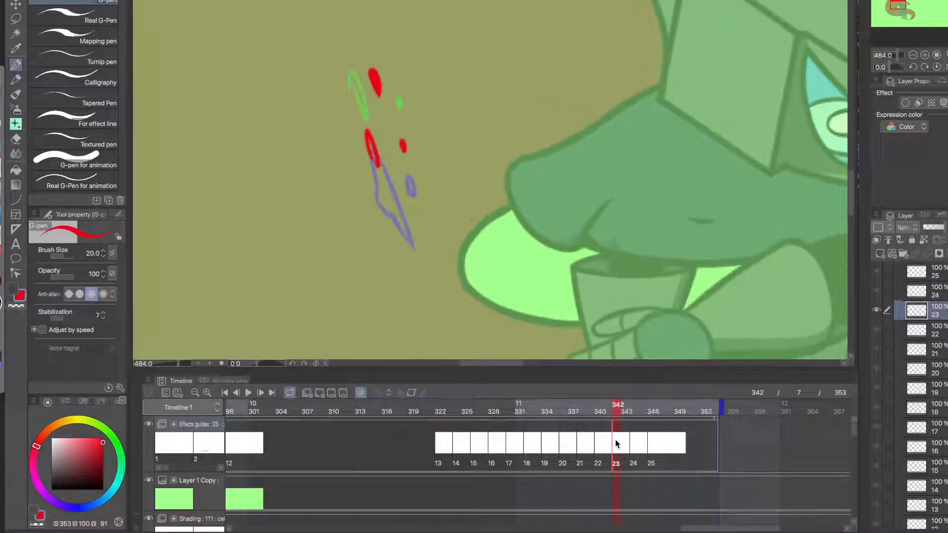
key(c)
drag(373, 69, 378, 97)
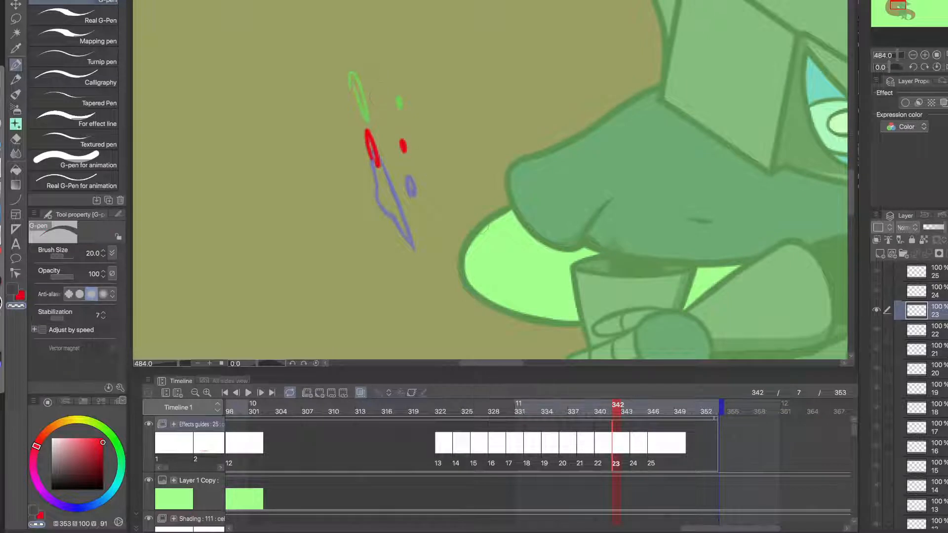
- Erase the splash remnants from cel 24 at frame 344, and delete cel 25 together with its timeline entry at frame 346
key(Right)
key(ctrl+z)
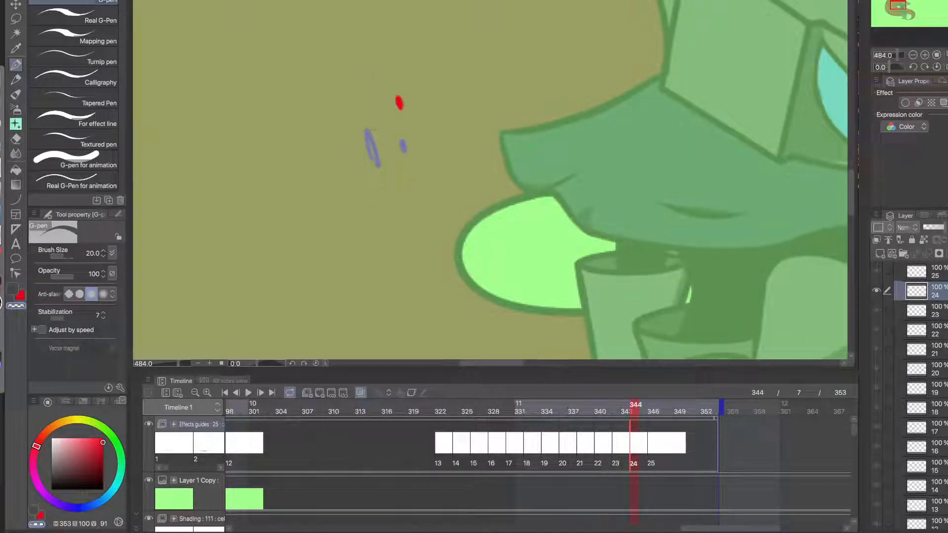
click(653, 450)
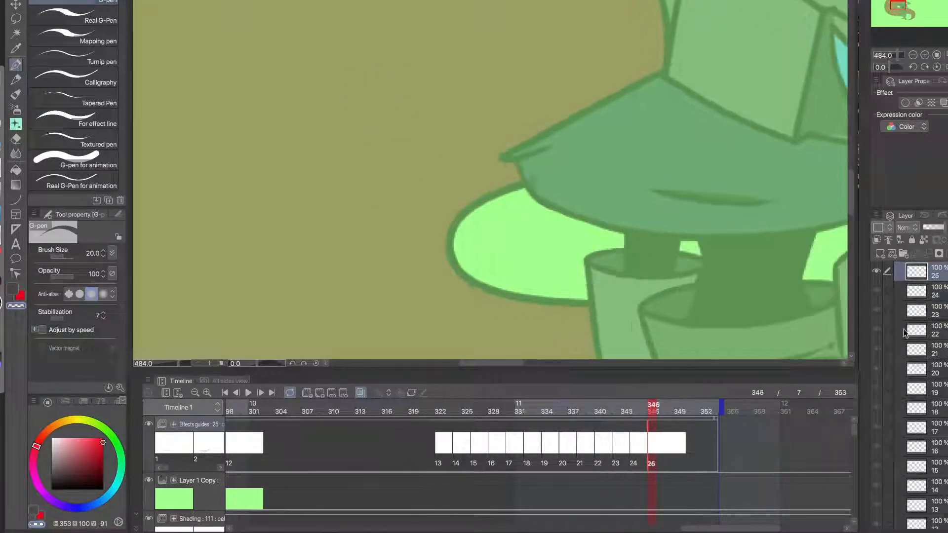
right_click(939, 274)
click(904, 54)
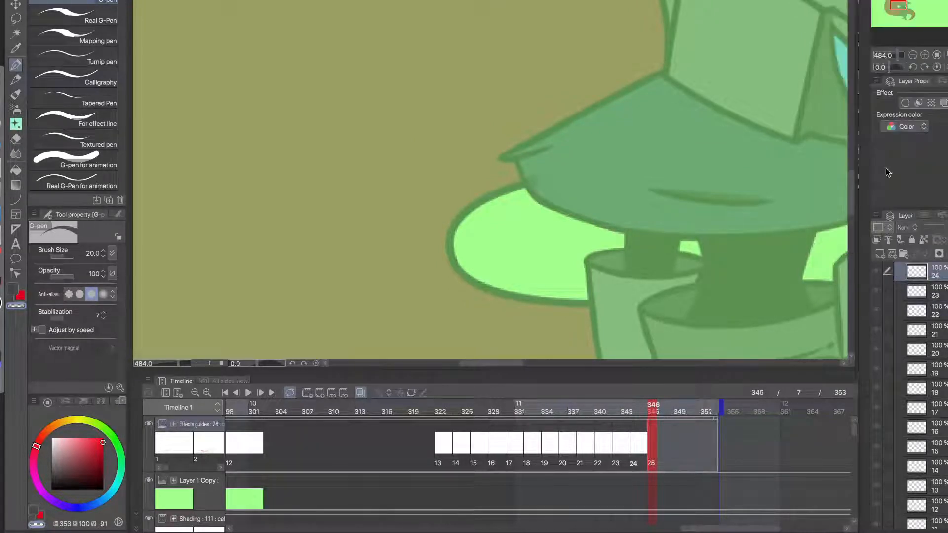
right_click(652, 447)
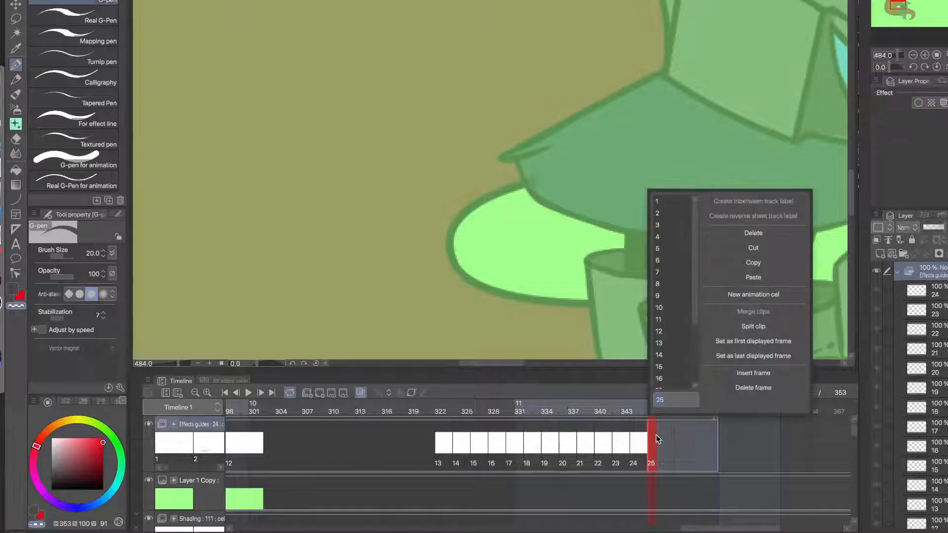
click(746, 233)
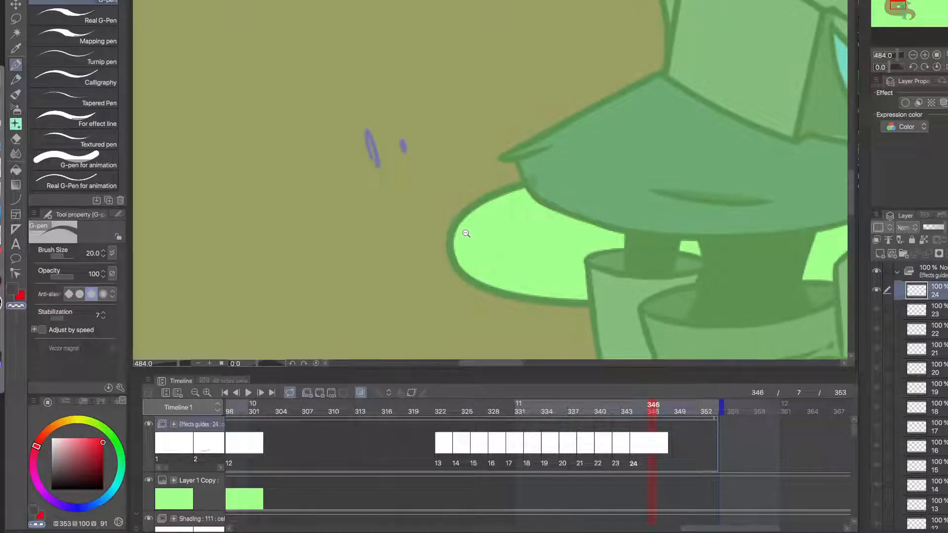
- Play back the shortened second splash from before frame 322 and check how it ends around cel 24
scroll(434, 198, down, 4)
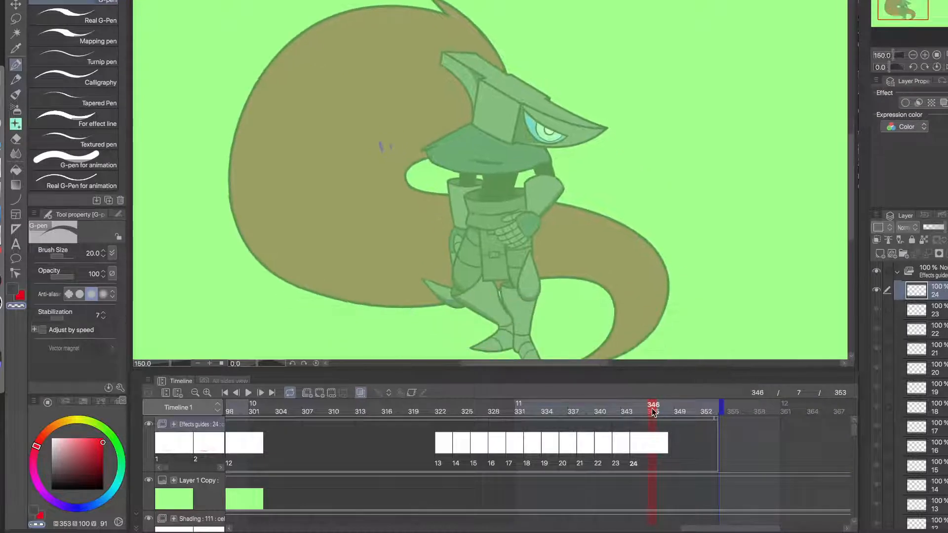
drag(653, 411, 300, 417)
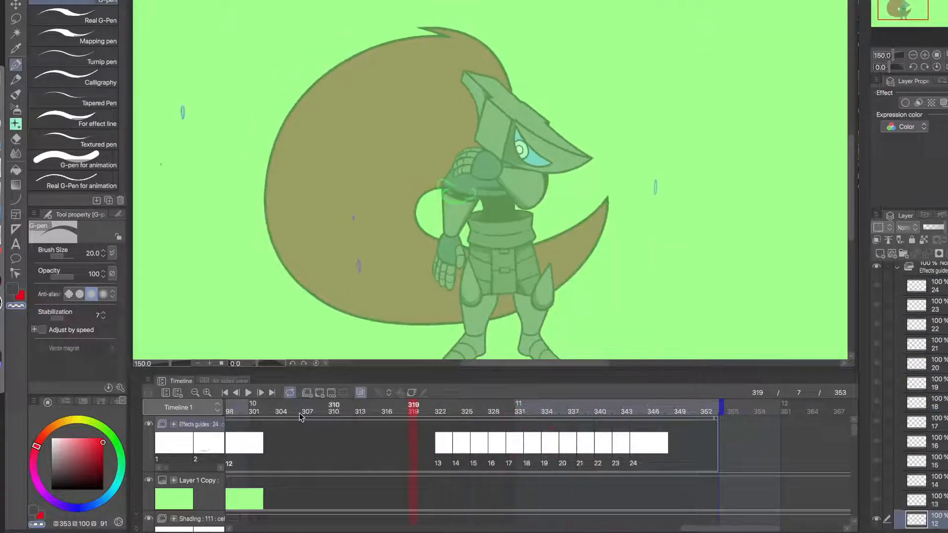
click(248, 393)
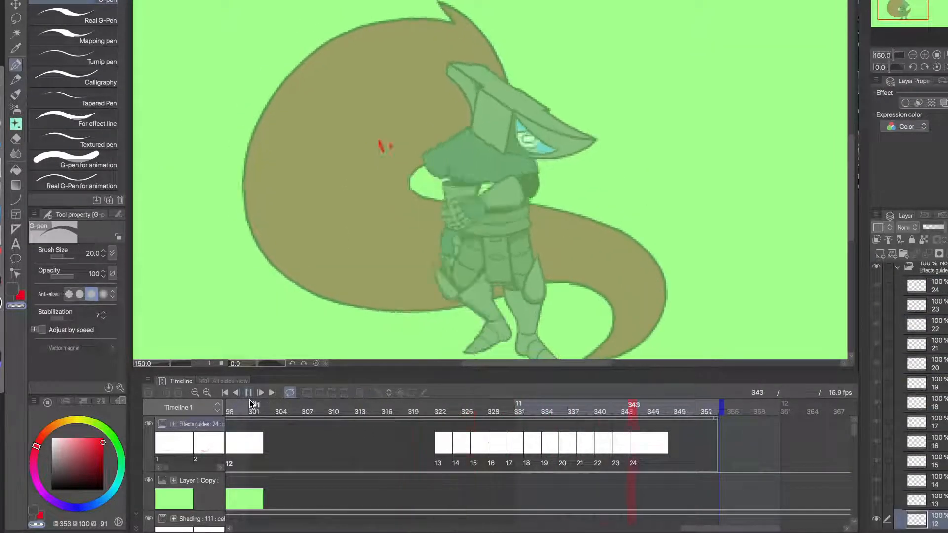
click(261, 412)
click(637, 451)
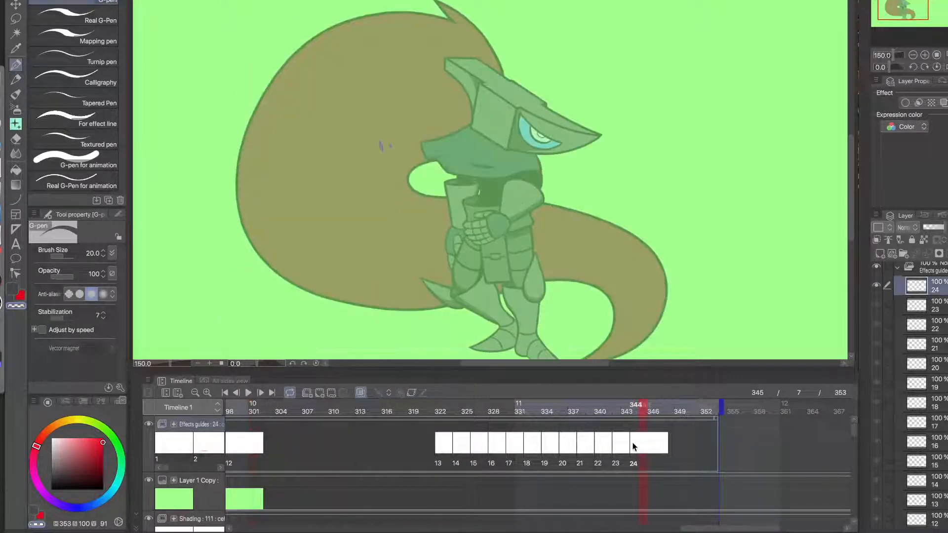
- Erase the small droplet beside the sliver on cel 23 at frame 342, keeping only the sliver
click(621, 446)
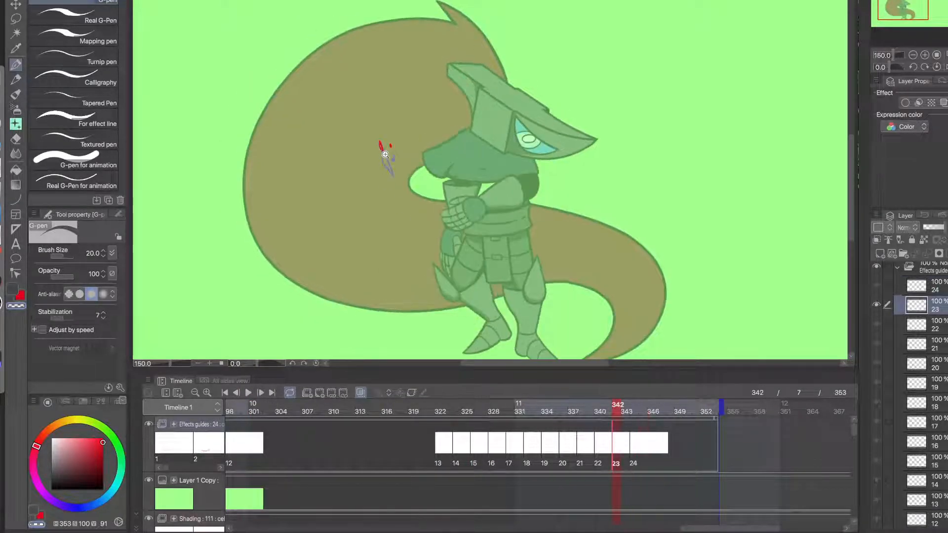
drag(385, 154, 412, 154)
key(c)
drag(394, 107, 408, 162)
key(ctrl+z)
key(c)
drag(397, 126, 400, 140)
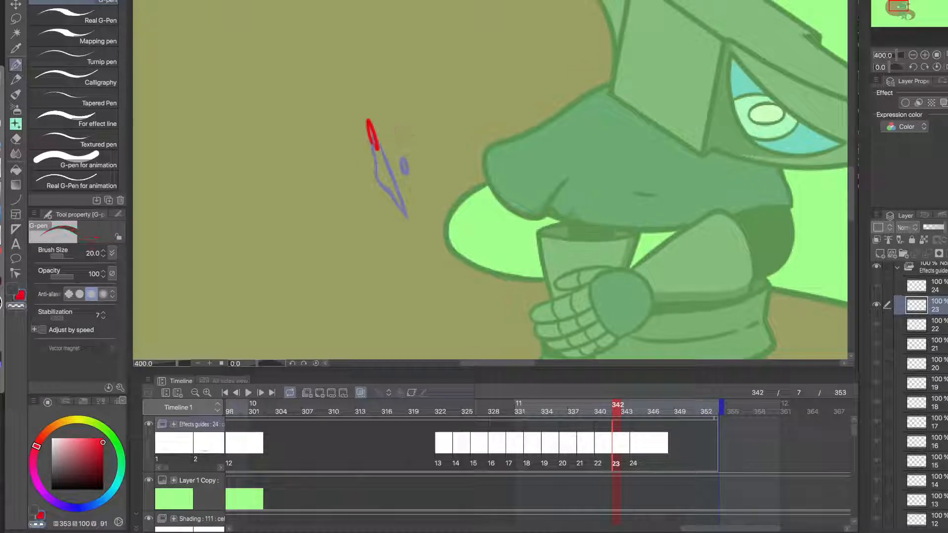
key(c)
- Play back the animation repeatedly from before the second splash with the whole character in view to check the motion
scroll(416, 199, down, 5)
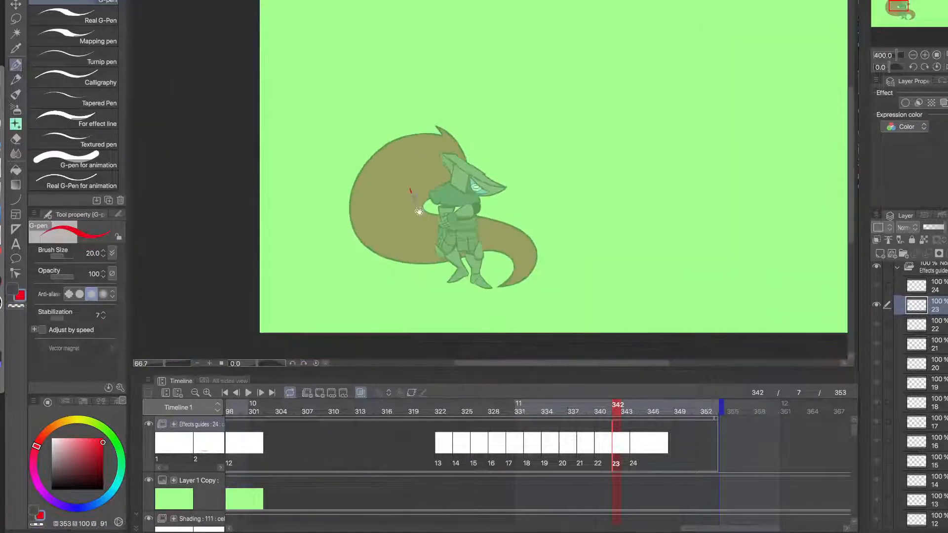
click(393, 411)
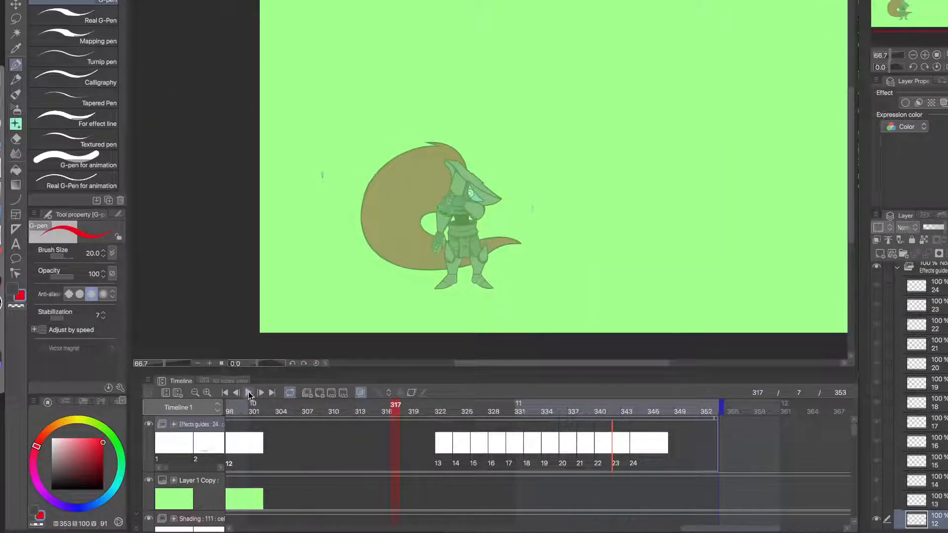
click(250, 394)
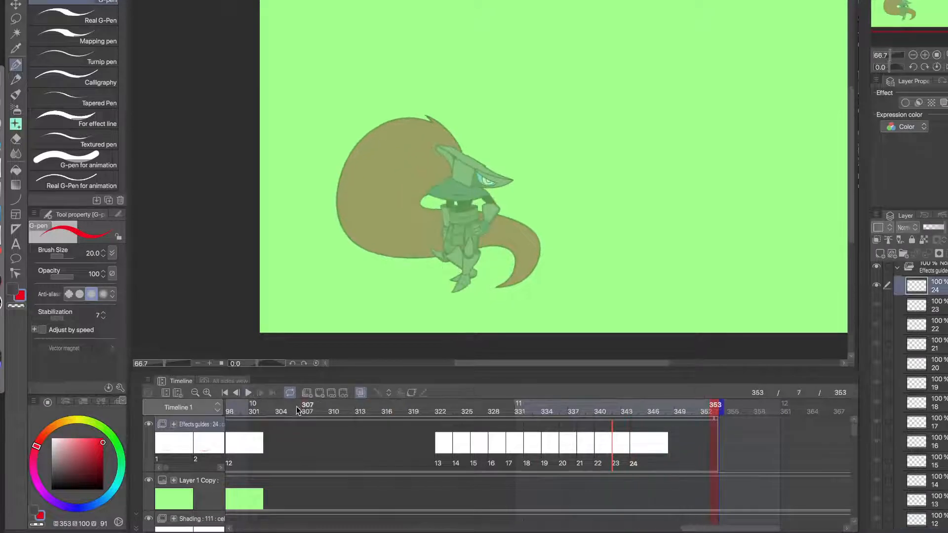
click(297, 410)
click(248, 393)
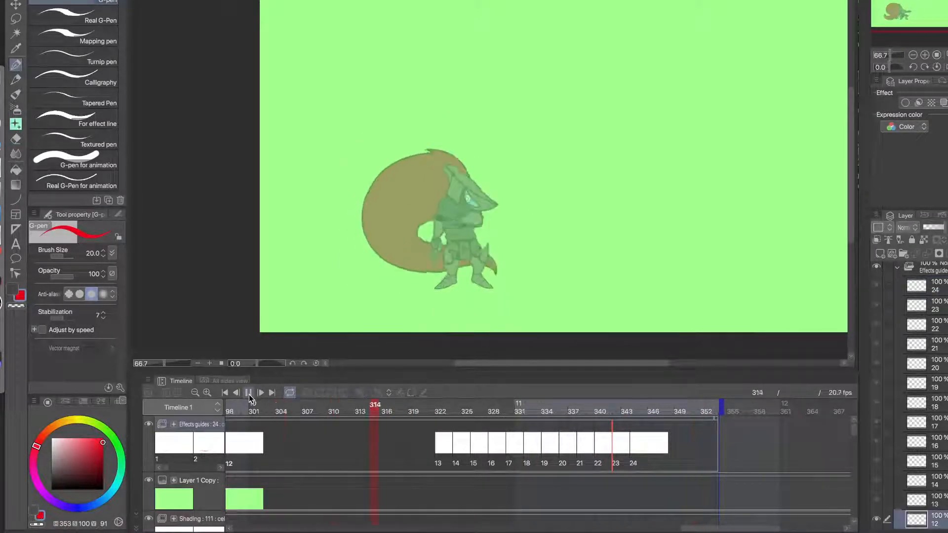
click(249, 394)
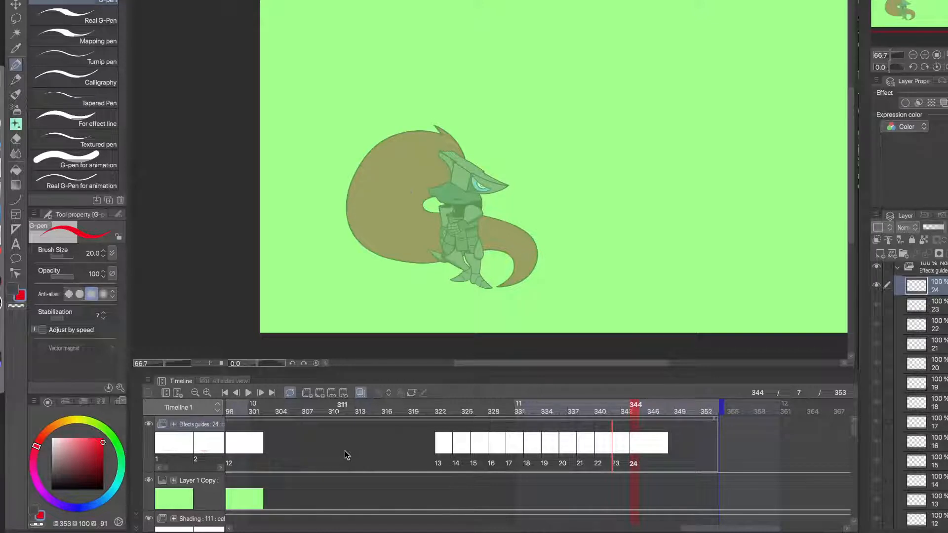
- Return to the first splash at frame 52 and lower the Effects guides folder's opacity to 22%
click(226, 392)
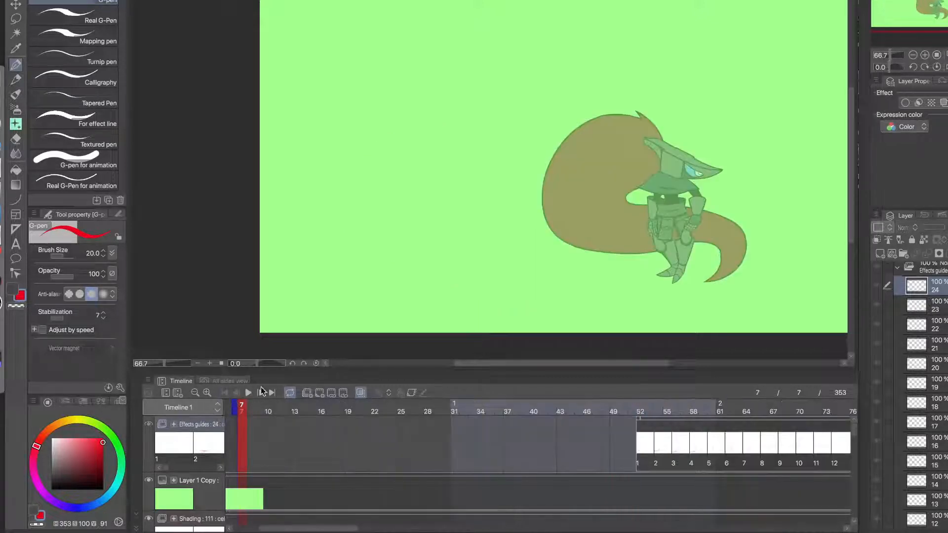
click(105, 0)
click(150, 2)
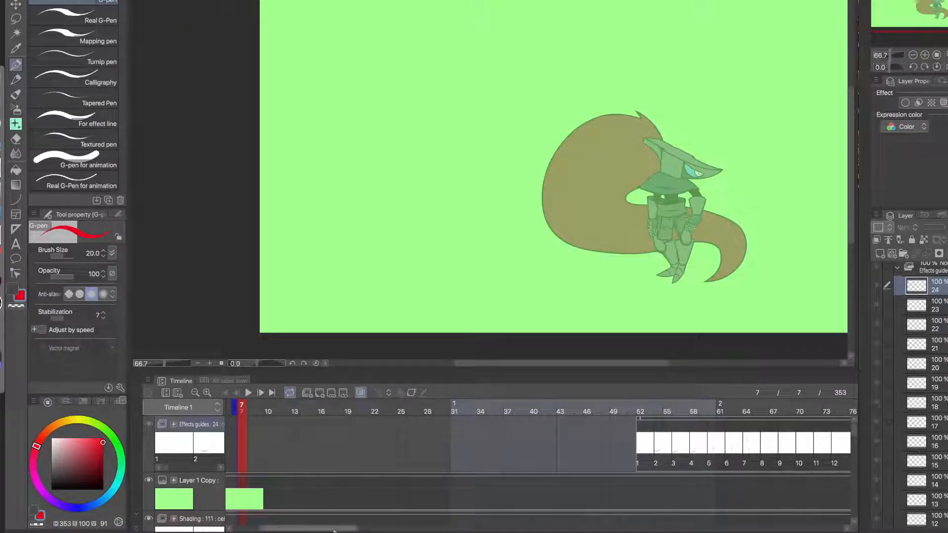
drag(340, 529, 373, 530)
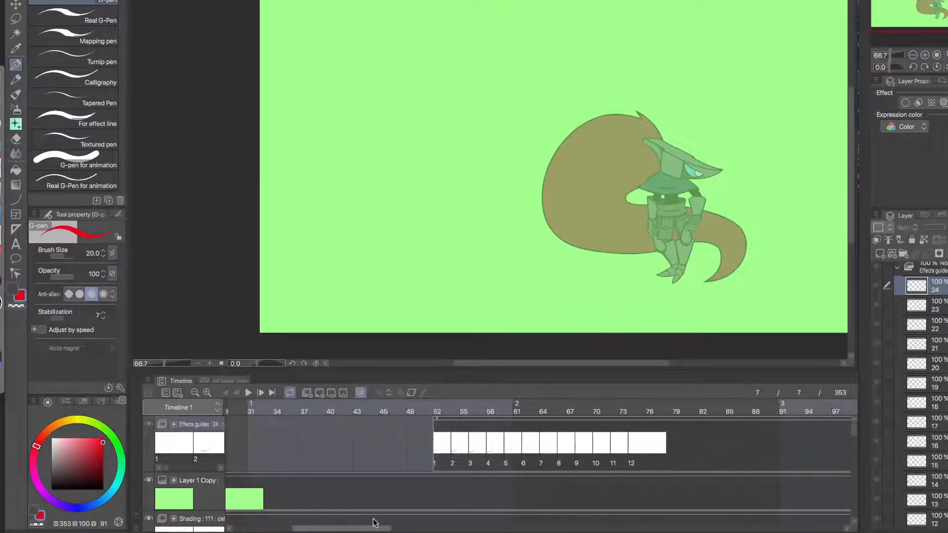
click(440, 447)
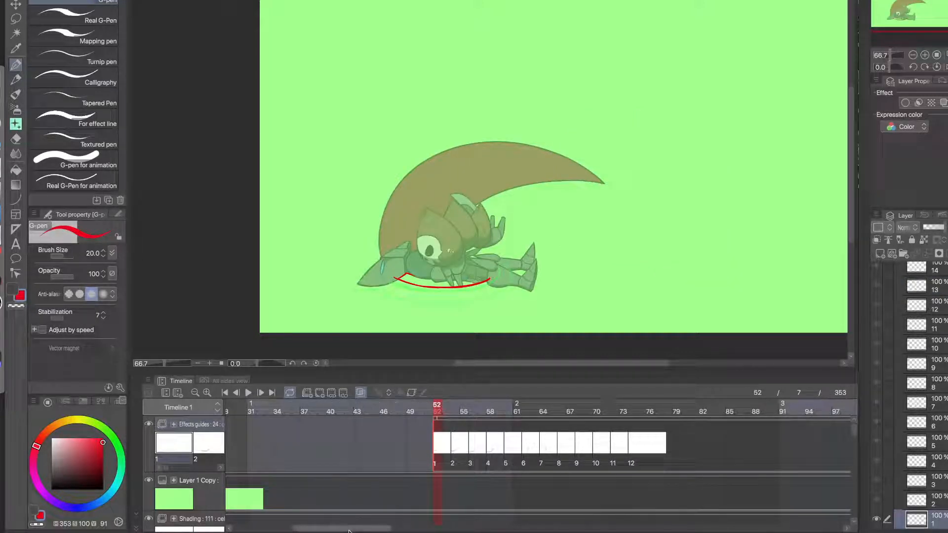
drag(348, 529, 372, 530)
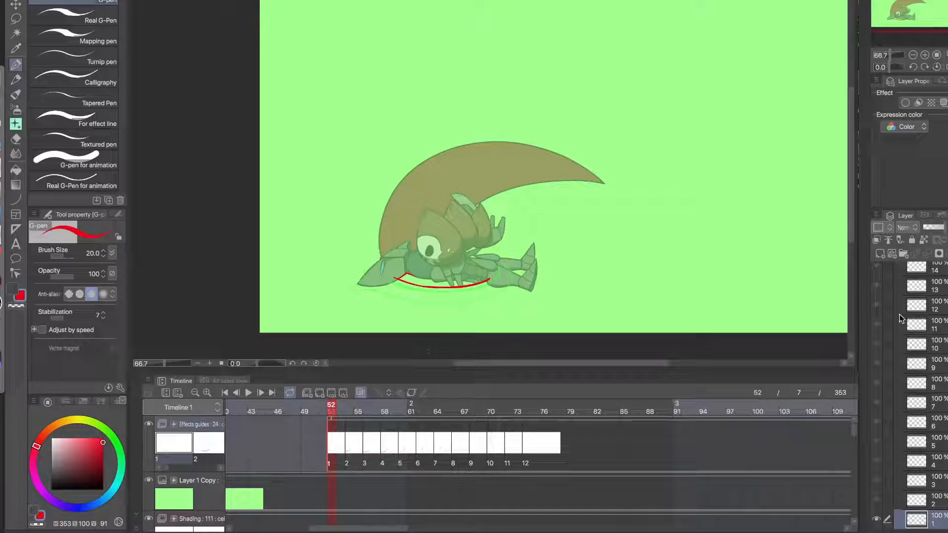
scroll(923, 395, up, 5)
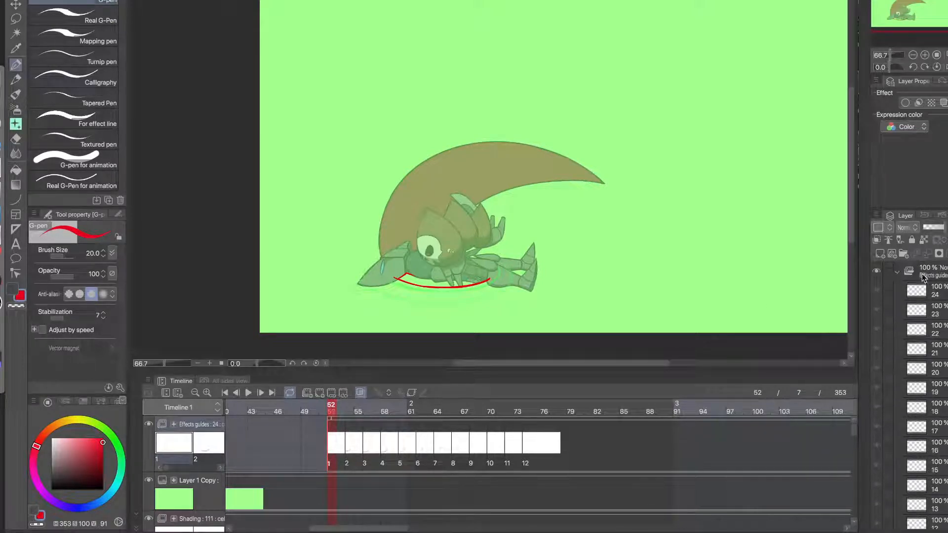
click(922, 276)
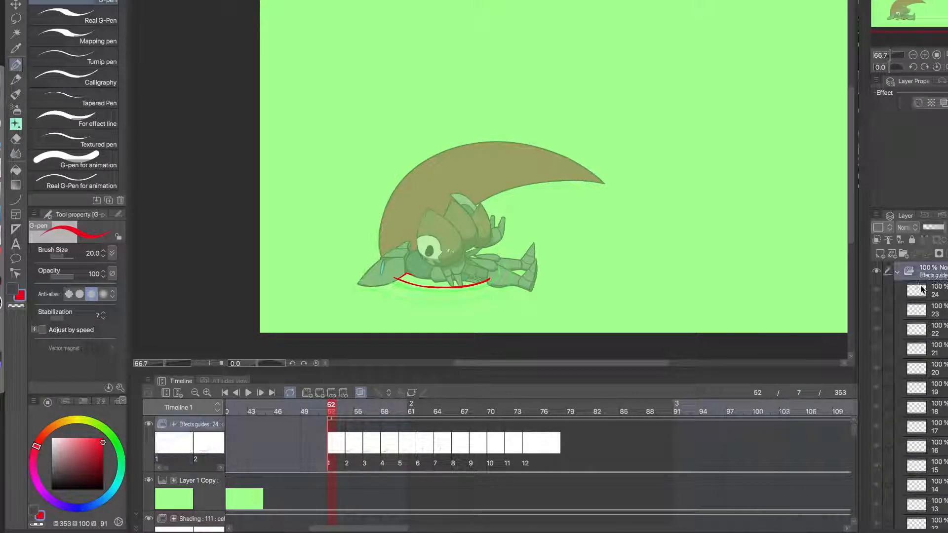
click(927, 228)
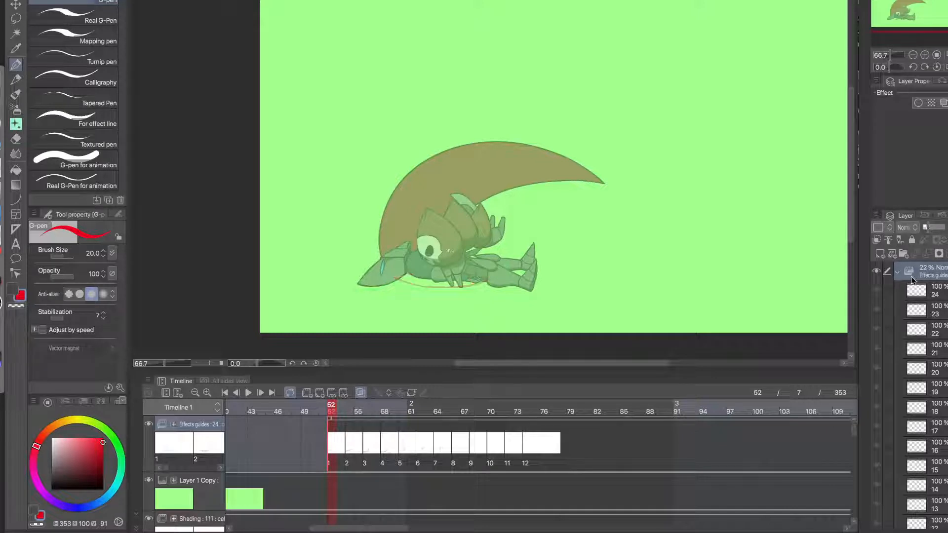
- Add an animation folder above Effects guides with cel 1 at frame 52, and ready the G-pen in black at size 10
click(307, 394)
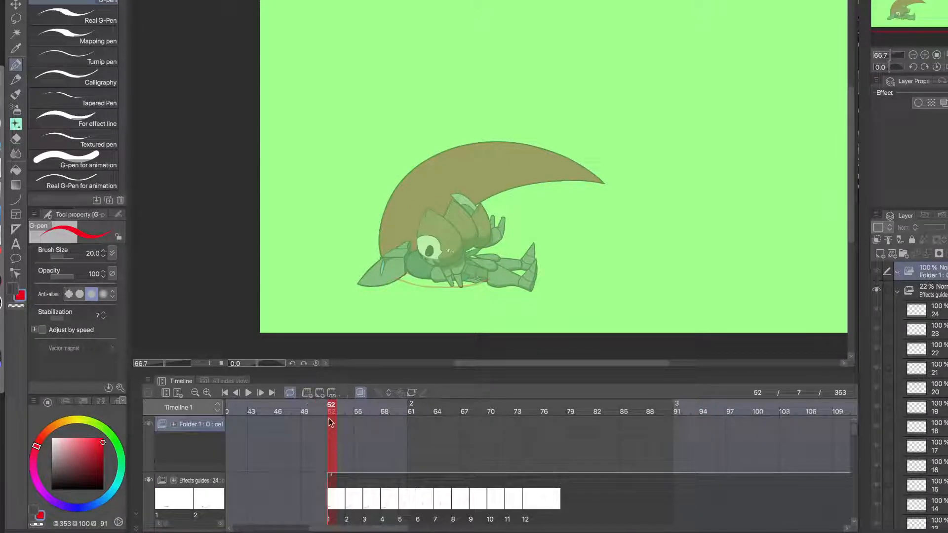
click(320, 394)
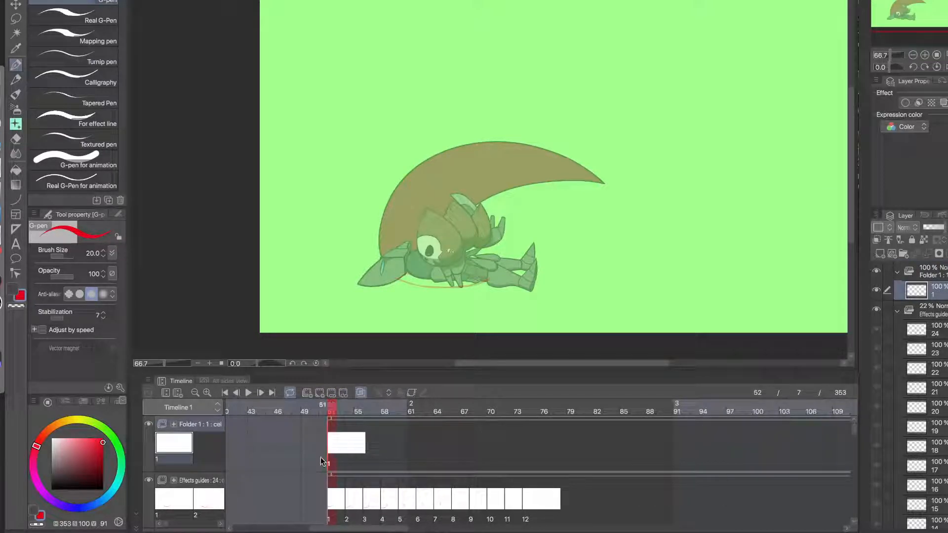
drag(101, 451, 136, 498)
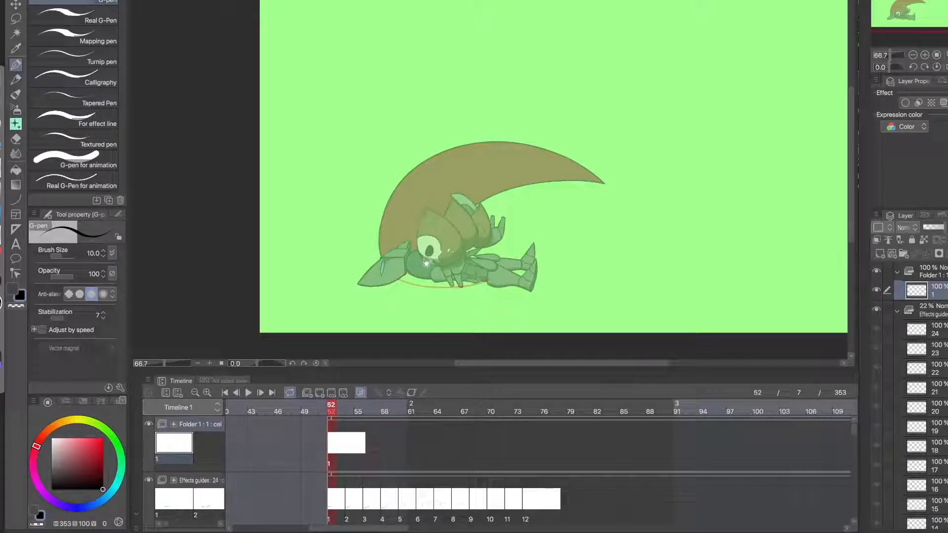
- Ink the lower edge of the lying character's hat from the guide curve up to the notch beside the teal cloth
scroll(426, 261, up, 8)
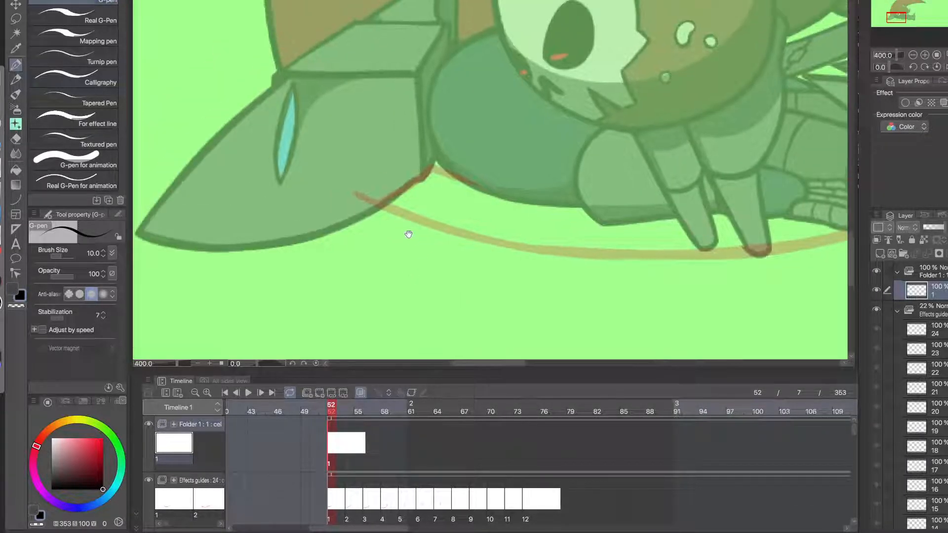
scroll(408, 235, up, 2)
mouse_move(363, 190)
mouse_down()
mouse_move(424, 143)
mouse_move(446, 139)
mouse_move(465, 94)
mouse_up()
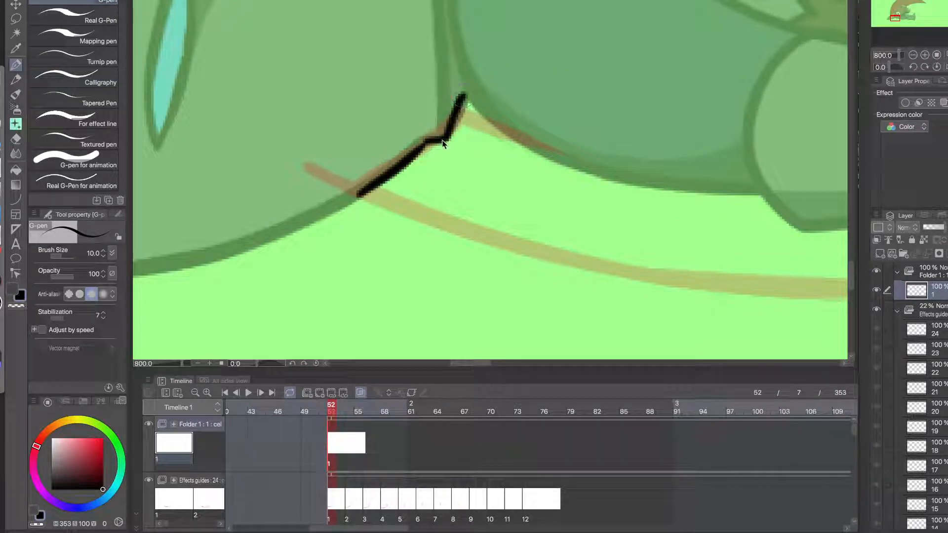
key(ctrl+z)
drag(432, 137, 479, 106)
click(488, 232)
- Rotate the canvas to 95° and ink the teal cloth's outer edge from the hat notch down to the rounded arm piece
drag(467, 191, 458, 188)
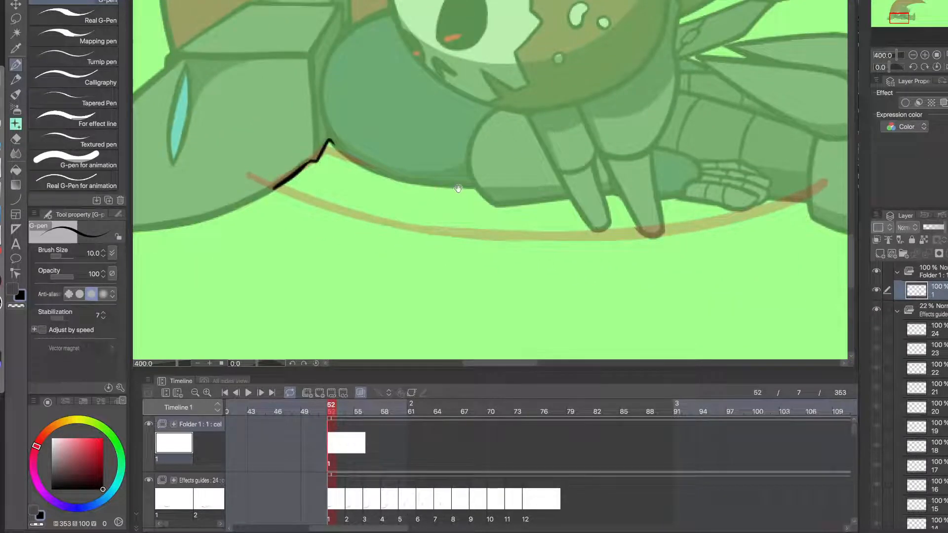
click(924, 67)
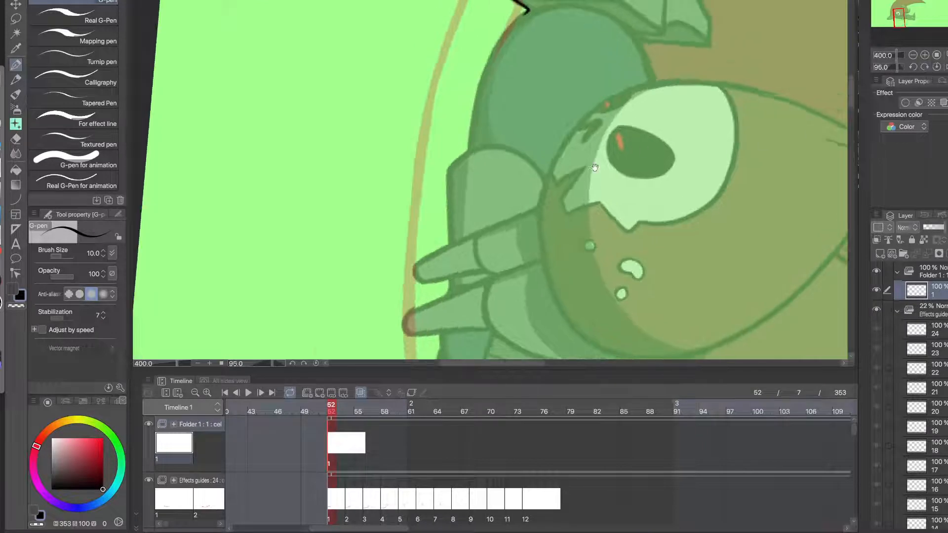
drag(507, 112, 417, 224)
click(417, 224)
mouse_move(341, 290)
mouse_down()
mouse_move(374, 101)
mouse_move(398, 75)
mouse_up()
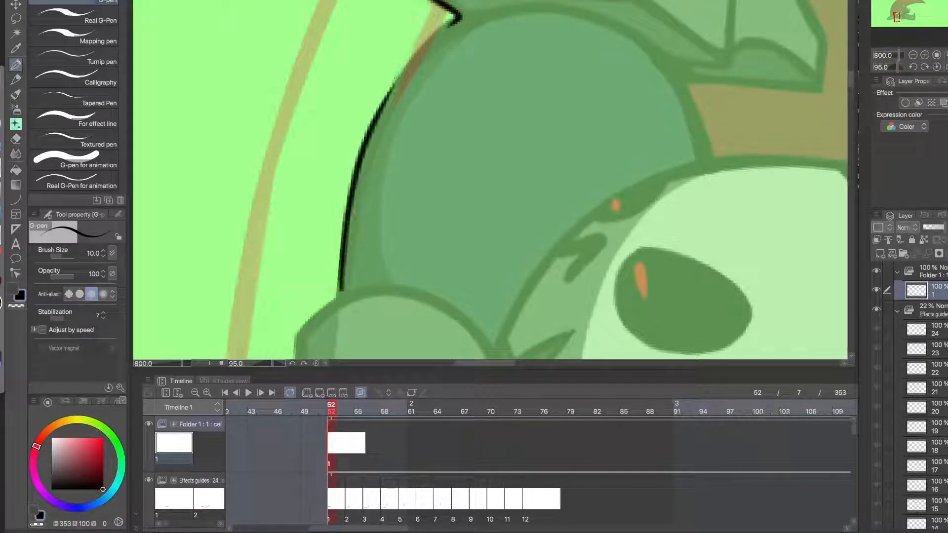
drag(364, 134, 458, 19)
key(super+z)
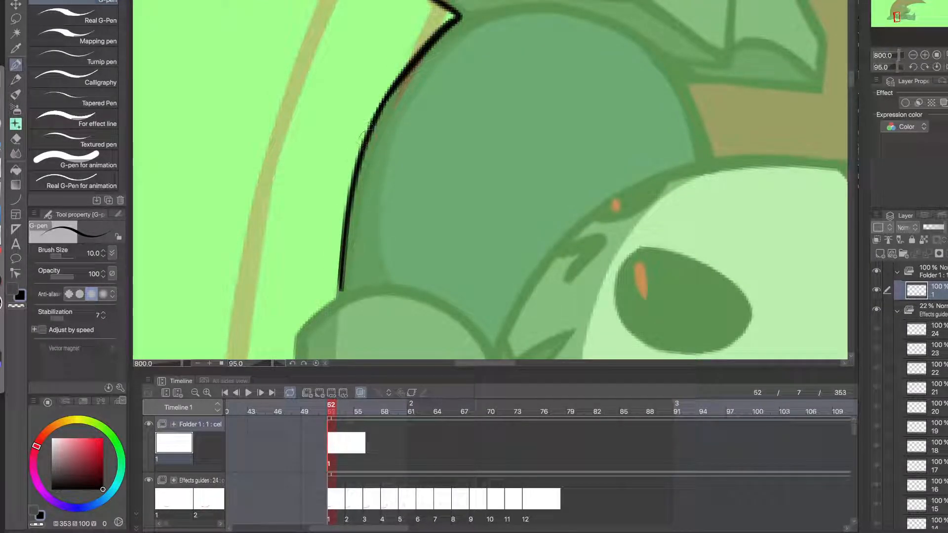
drag(365, 153, 400, 82)
drag(387, 202, 512, 21)
click(442, 131)
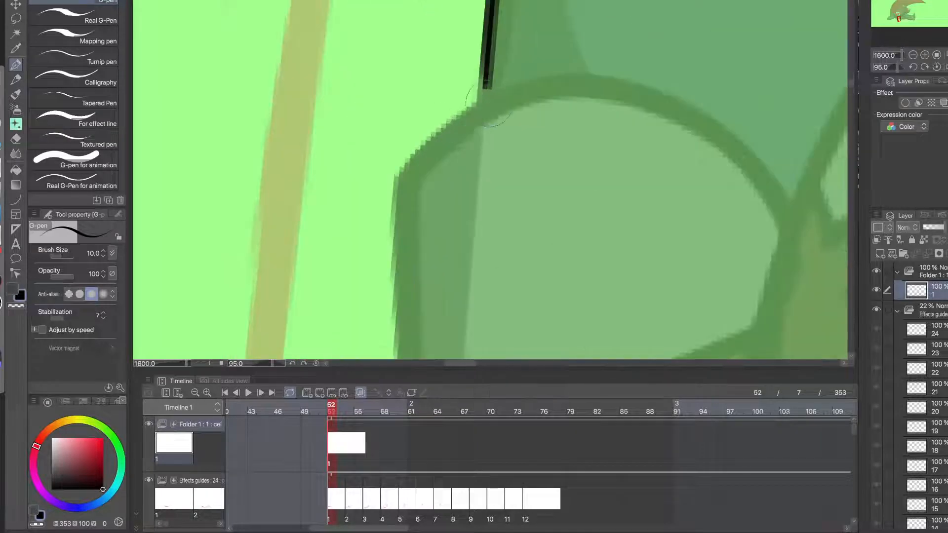
drag(486, 111, 493, 55)
key(super+z)
drag(485, 112, 492, 50)
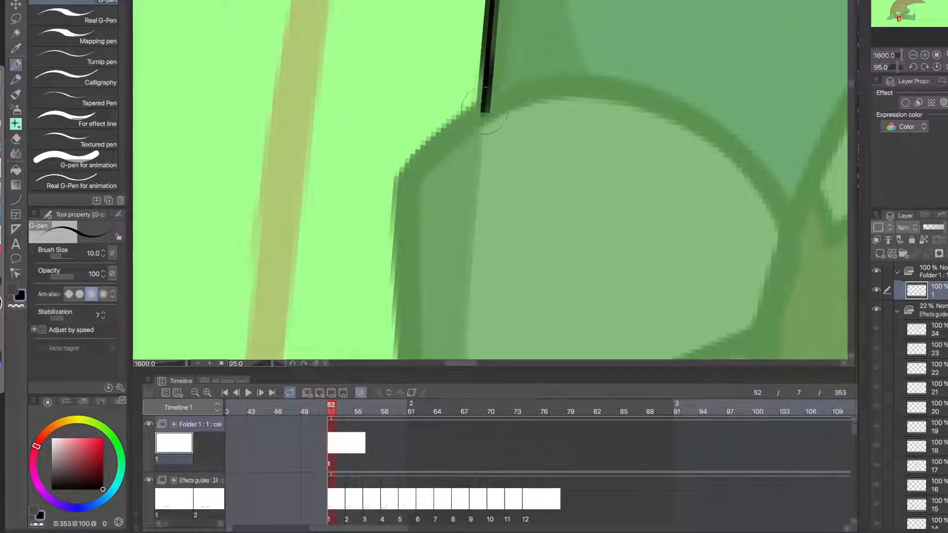
- Ink the outer edge of the rounded arm piece, around its corner and straight down to the first finger
mouse_move(484, 113)
mouse_down()
mouse_move(424, 158)
mouse_move(407, 186)
mouse_move(406, 236)
mouse_up()
click(412, 229)
drag(427, 279, 416, 161)
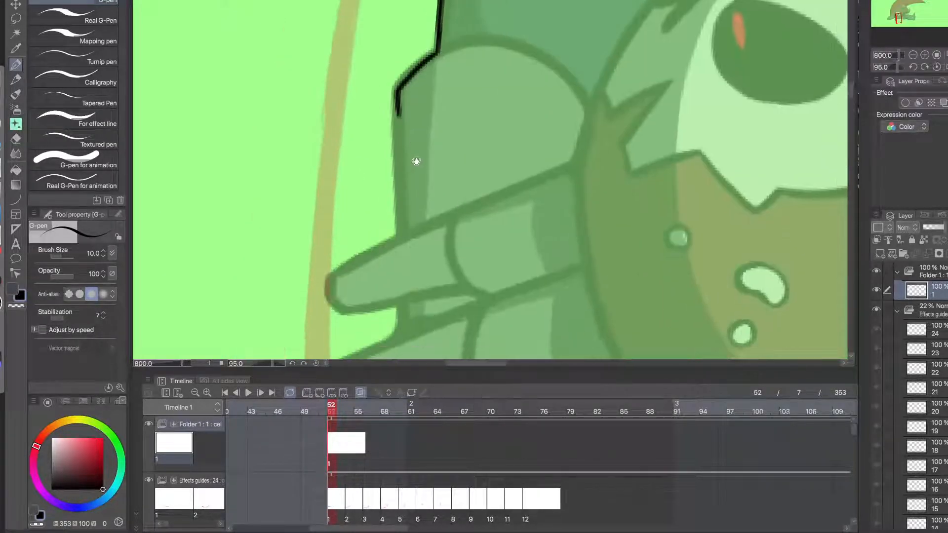
mouse_move(403, 233)
mouse_down()
mouse_move(397, 116)
mouse_move(401, 188)
mouse_up()
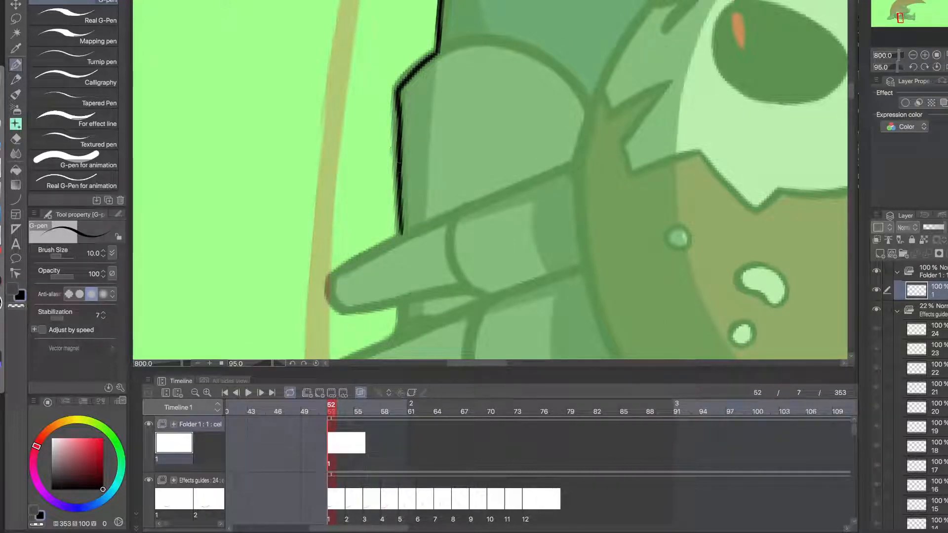
key(ctrl+z)
drag(398, 101, 400, 187)
key(ctrl+z)
drag(398, 93, 399, 158)
- Ink the first finger's outline along its upper edge, around the tip and back along its underside
drag(384, 263, 424, 170)
scroll(423, 171, up, 3)
mouse_move(481, 93)
mouse_down()
mouse_move(368, 174)
mouse_move(345, 175)
mouse_up()
key(ctrl+z)
mouse_move(482, 93)
mouse_down()
mouse_move(481, 47)
mouse_move(454, 114)
mouse_move(364, 191)
mouse_move(350, 176)
mouse_move(341, 185)
mouse_move(368, 252)
mouse_up()
drag(418, 216, 458, 151)
mouse_move(404, 187)
mouse_down()
mouse_move(548, 161)
mouse_move(518, 175)
mouse_move(523, 219)
mouse_up()
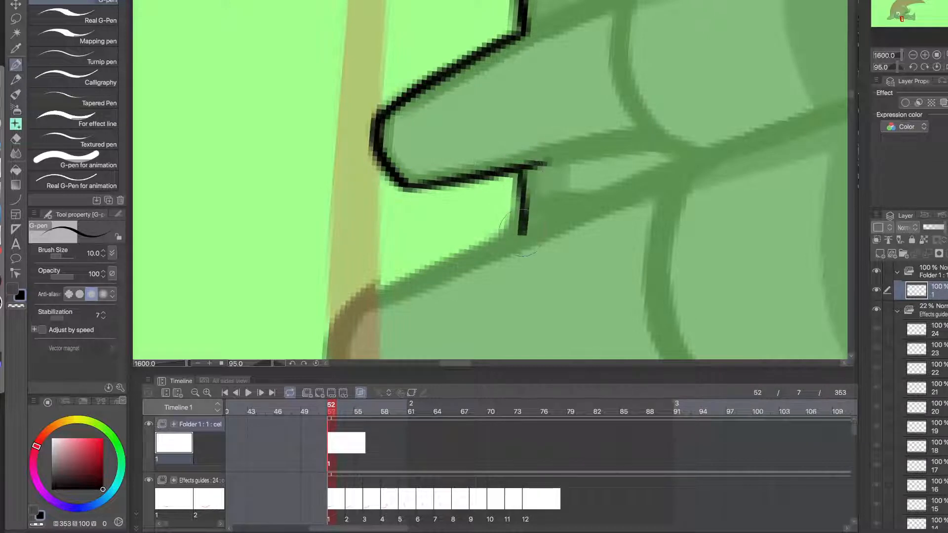
- Redraw the short connecting edge between the first finger's underside and the second finger
alt+click(549, 267)
alt+click(554, 267)
drag(561, 290, 543, 247)
click(542, 244)
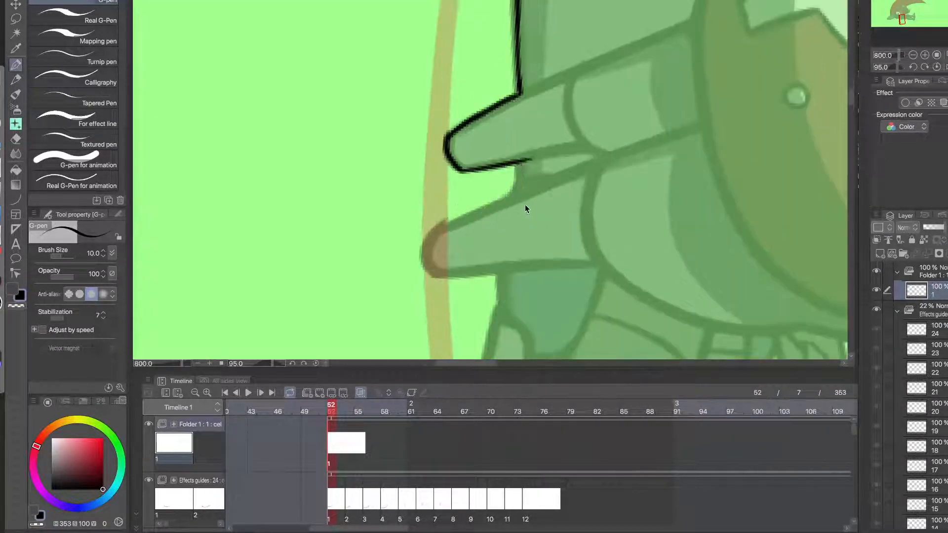
click(518, 192)
mouse_move(509, 203)
mouse_down()
mouse_move(528, 164)
mouse_move(532, 130)
mouse_up()
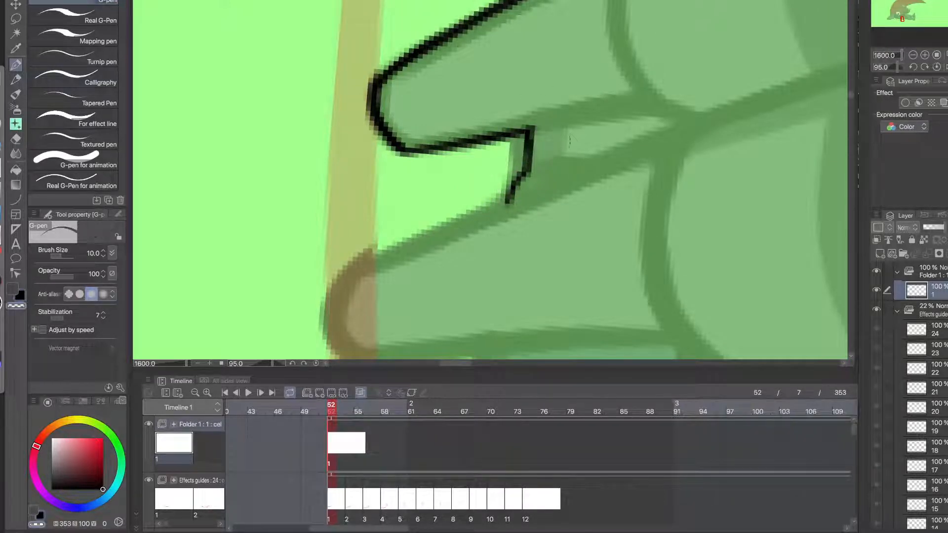
- Ink the second finger's upper edge and the curve around its tip
mouse_move(510, 202)
mouse_down()
mouse_move(355, 274)
mouse_move(370, 183)
mouse_up()
mouse_move(375, 244)
mouse_down()
mouse_move(385, 150)
mouse_move(350, 218)
mouse_move(379, 158)
mouse_move(349, 191)
mouse_move(376, 156)
mouse_up()
key(ctrl+z)
key(ctrl+z)
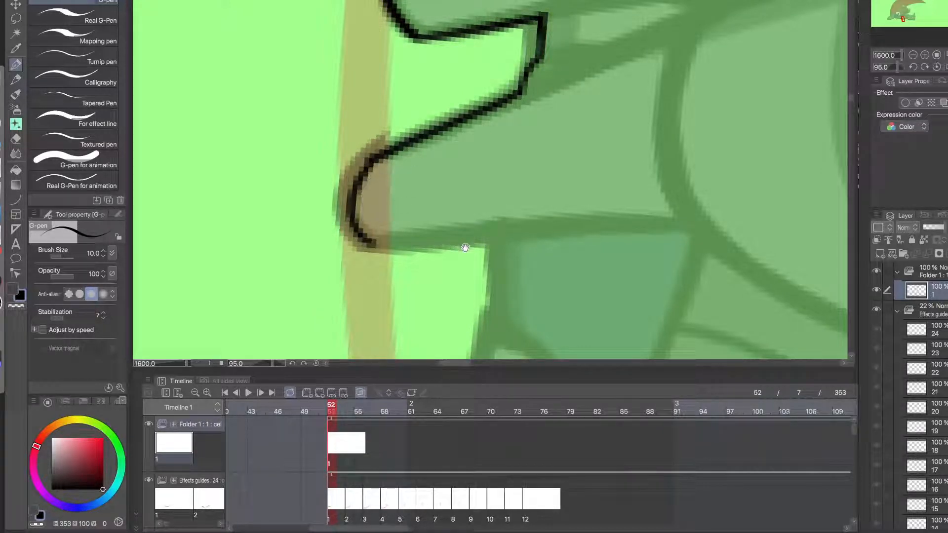
- Ink the second finger's underside and the short edge leading from it to the hand resting below
drag(465, 248, 449, 210)
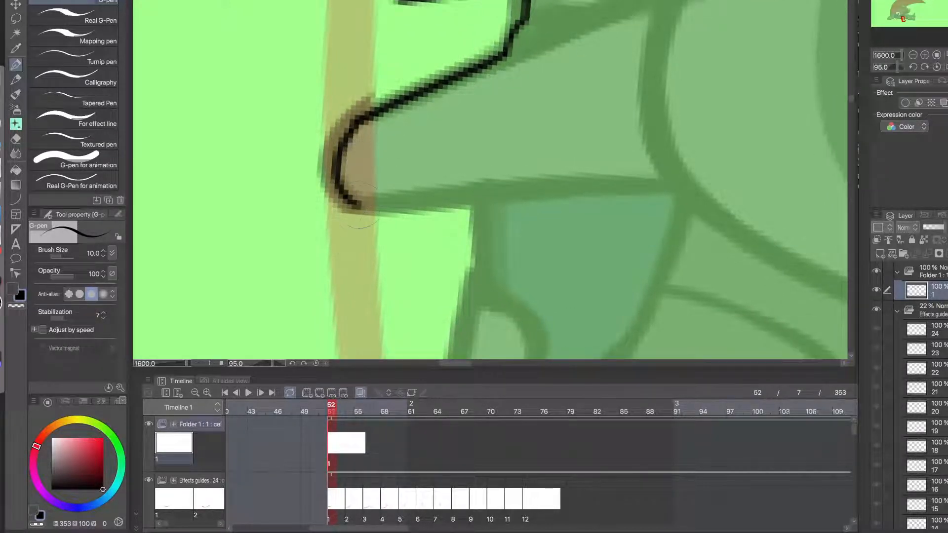
mouse_move(360, 208)
mouse_down()
mouse_move(488, 192)
mouse_move(488, 229)
mouse_move(494, 89)
mouse_up()
drag(485, 131, 477, 54)
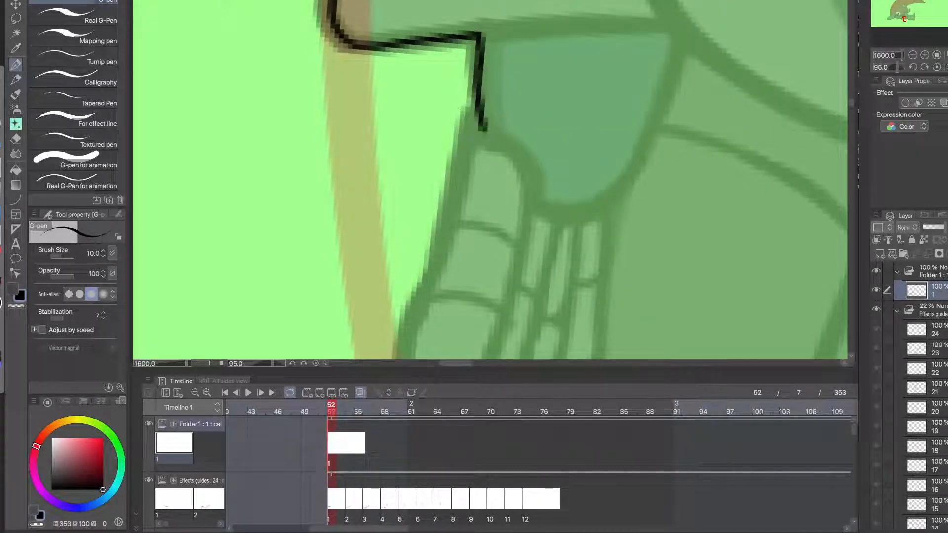
drag(484, 127, 458, 187)
- Ink the outer contour of the resting hand, following its curve down to the fingertips
drag(458, 243, 471, 139)
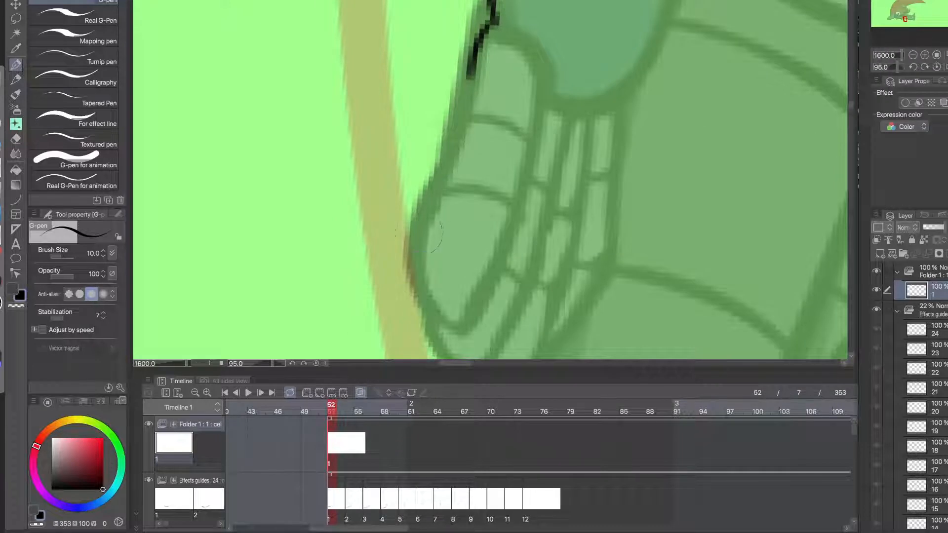
mouse_move(423, 289)
mouse_down()
mouse_move(428, 210)
mouse_move(466, 94)
mouse_up()
drag(454, 153, 476, 52)
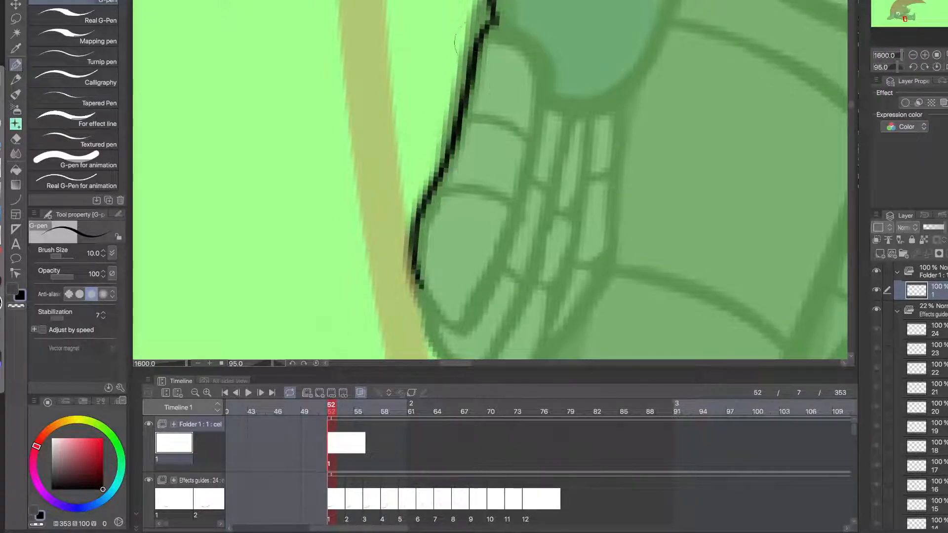
key(ctrl+z)
drag(454, 153, 473, 58)
scroll(454, 165, down, 1)
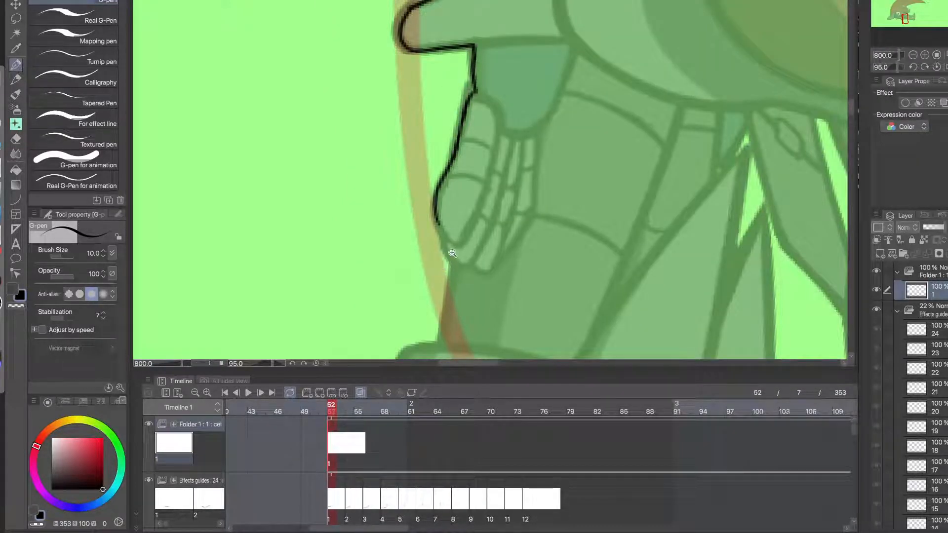
scroll(446, 267, up, 1)
mouse_move(462, 273)
mouse_down()
mouse_move(434, 232)
mouse_move(422, 148)
mouse_move(428, 193)
mouse_move(450, 75)
mouse_up()
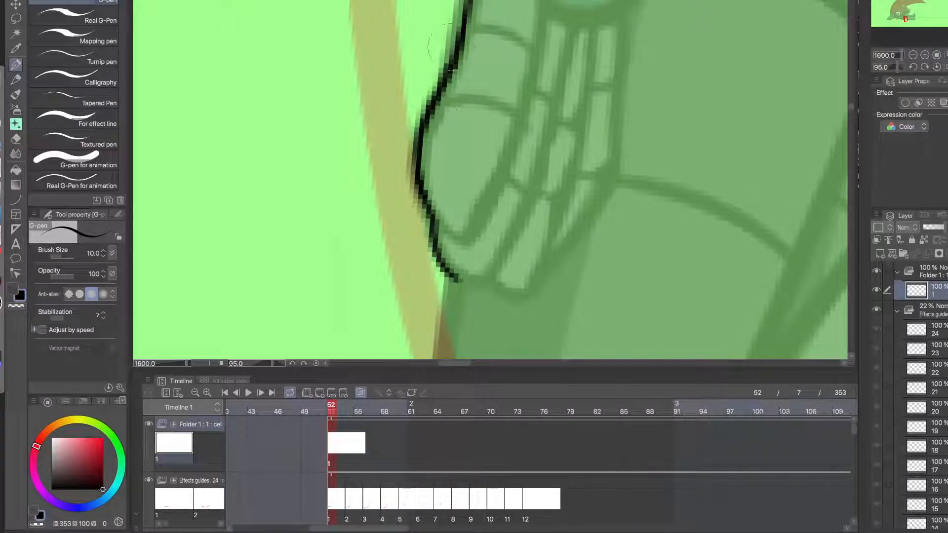
- Ink the straight body edge from the resting hand's fingertips to the top of the large armour piece
scroll(428, 126, down, 1)
drag(432, 286, 441, 181)
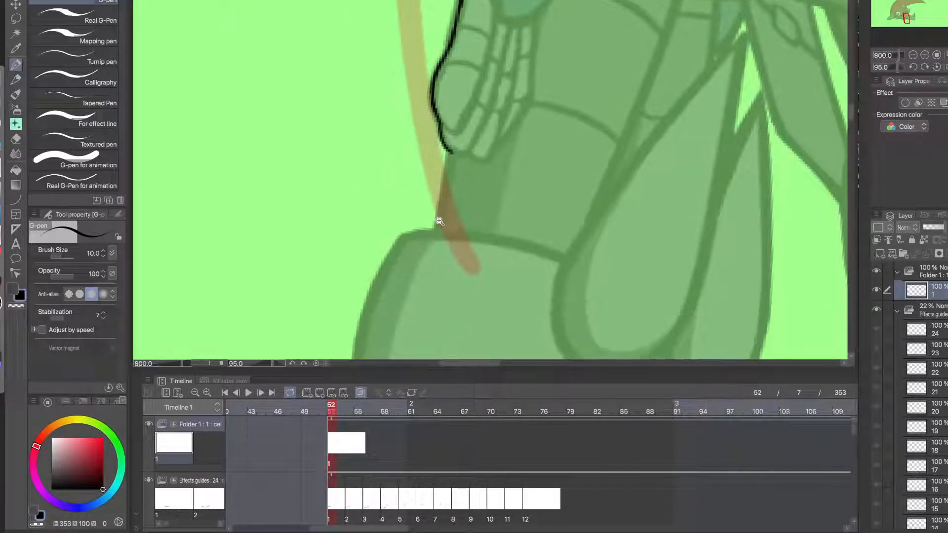
scroll(426, 208, up, 1)
drag(434, 245, 462, 83)
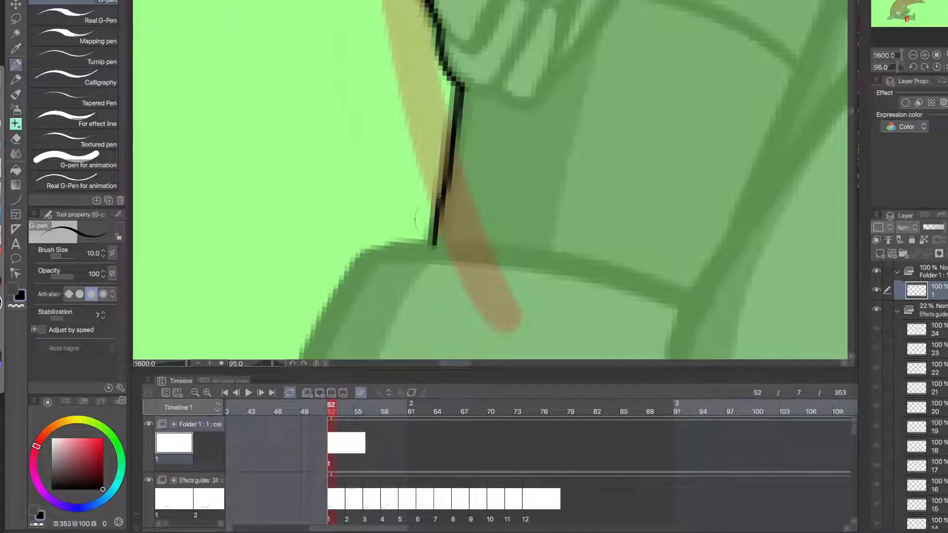
- Ink the large armour piece's top edge and around its outer corner, continuing from the straight body edge
mouse_move(431, 254)
mouse_down()
mouse_move(578, 159)
mouse_move(521, 150)
mouse_up()
key(ctrl+z)
drag(584, 131, 491, 148)
key(ctrl+z)
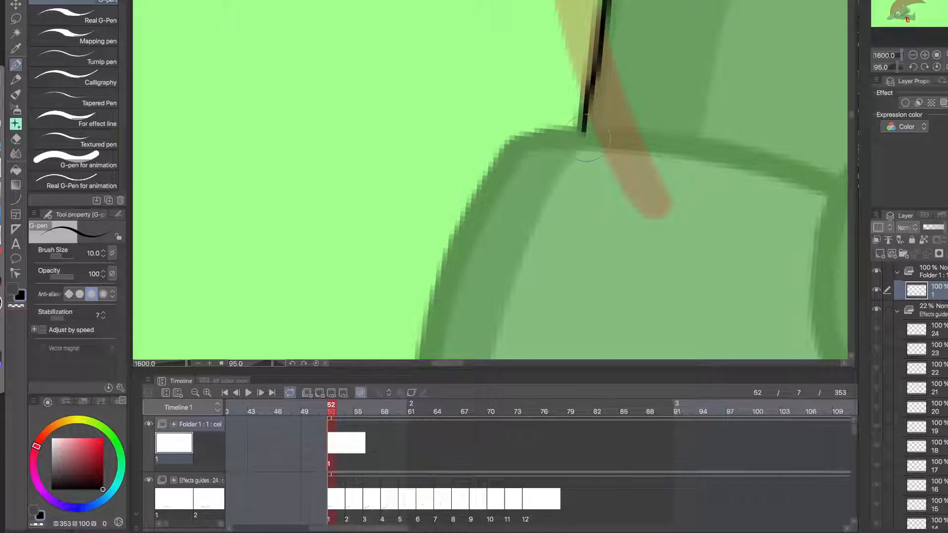
mouse_move(582, 132)
mouse_down()
mouse_move(513, 139)
mouse_move(478, 205)
mouse_up()
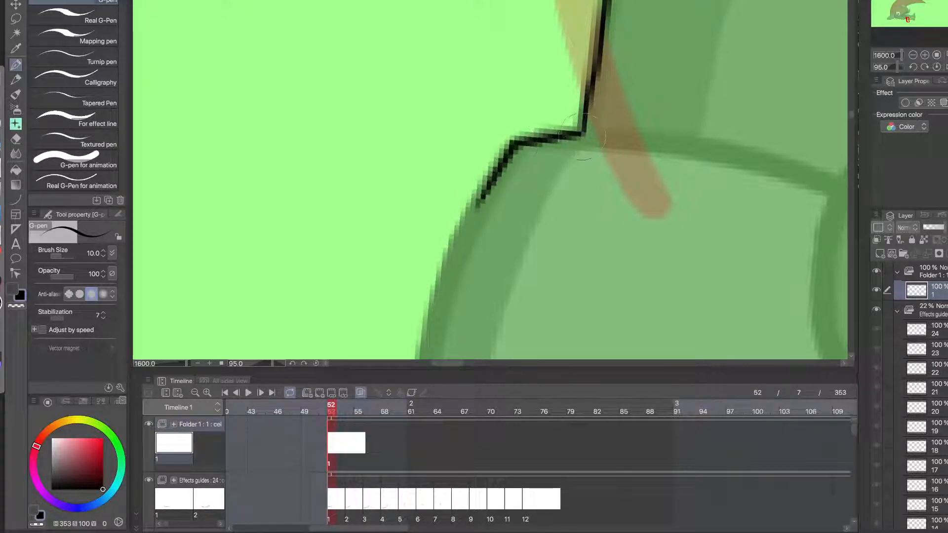
- Ink the large armour piece's outer edge along the leg to just above the ankle
scroll(478, 246, down, 2)
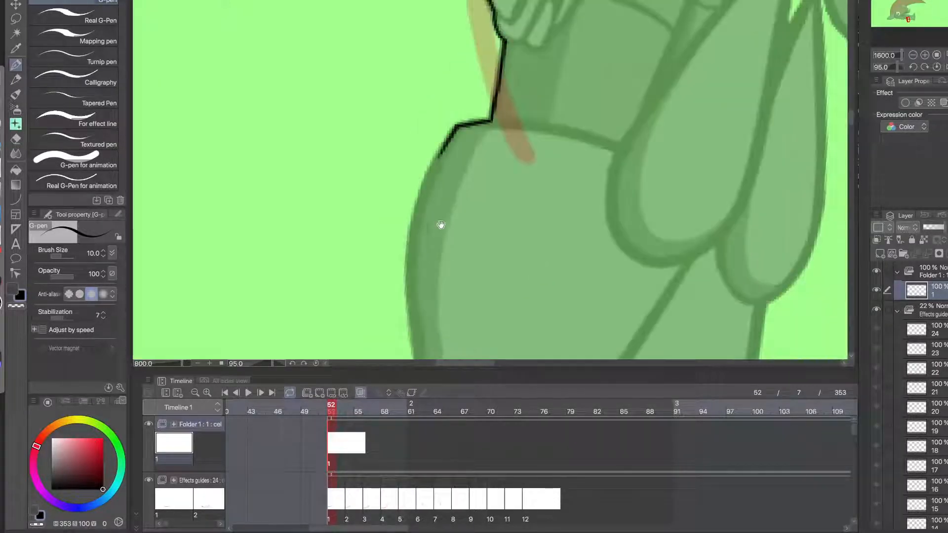
drag(402, 291, 461, 118)
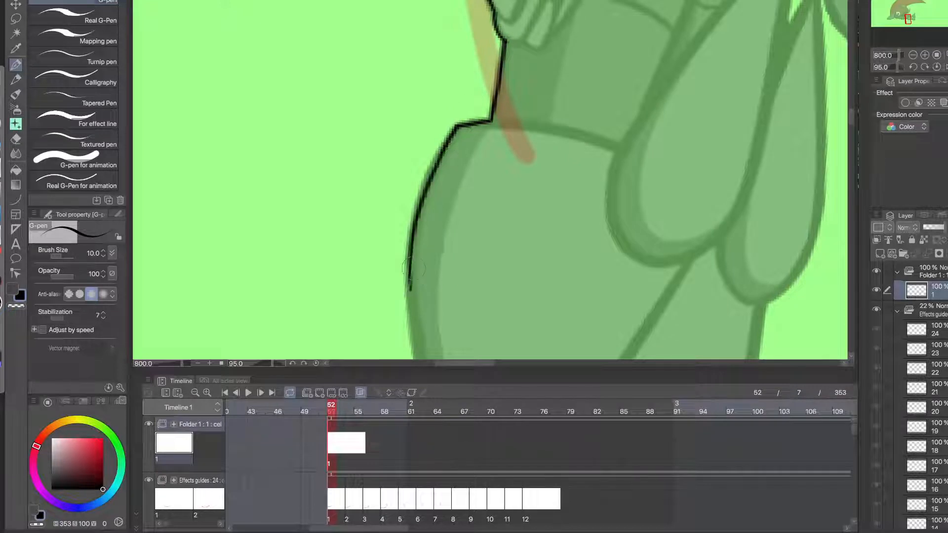
scroll(435, 262, down, 4)
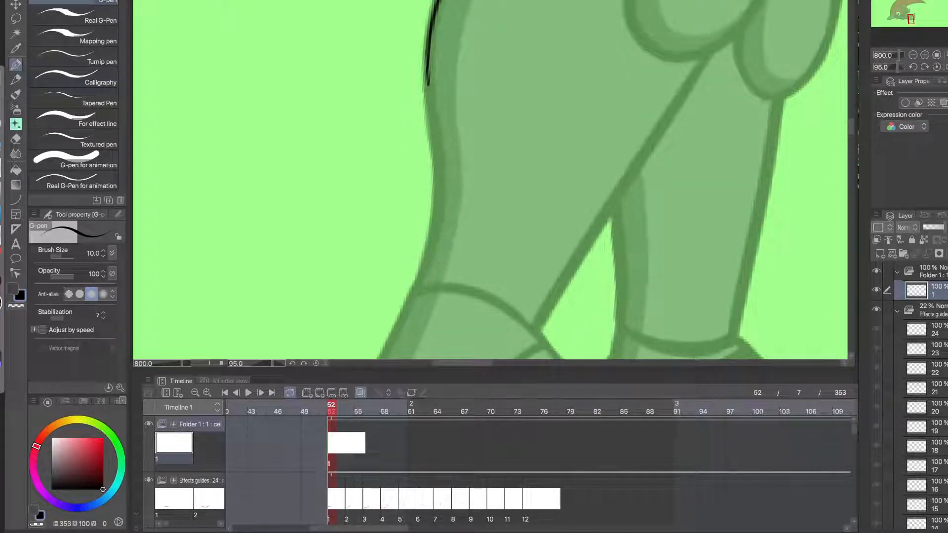
mouse_move(428, 250)
mouse_down()
mouse_move(435, 166)
mouse_move(440, 215)
mouse_move(430, 136)
mouse_up()
key(ctrl+z)
key(ctrl+z)
drag(426, 175, 421, 62)
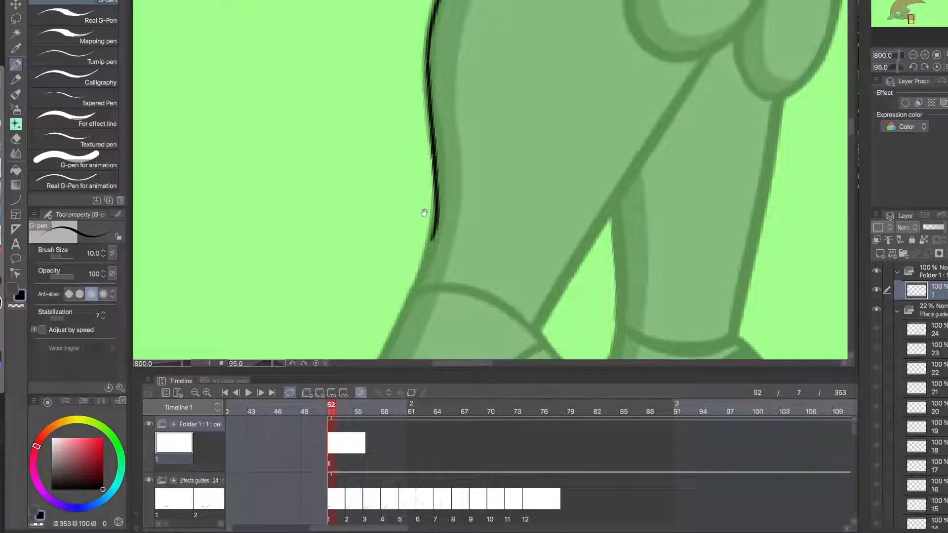
- Ink the outer contour from above the ankle down to the foot's heel, joining it cleanly to the leg line
drag(424, 213, 475, 122)
drag(374, 260, 453, 75)
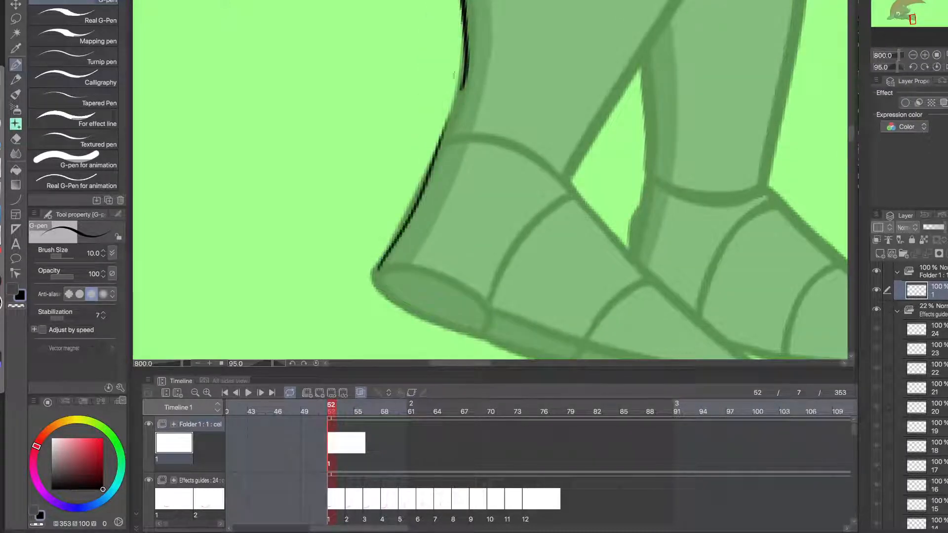
key(ctrl+z)
mouse_move(378, 271)
mouse_down()
mouse_move(455, 113)
mouse_move(391, 231)
mouse_move(446, 99)
mouse_move(437, 161)
mouse_up()
key(ctrl+z)
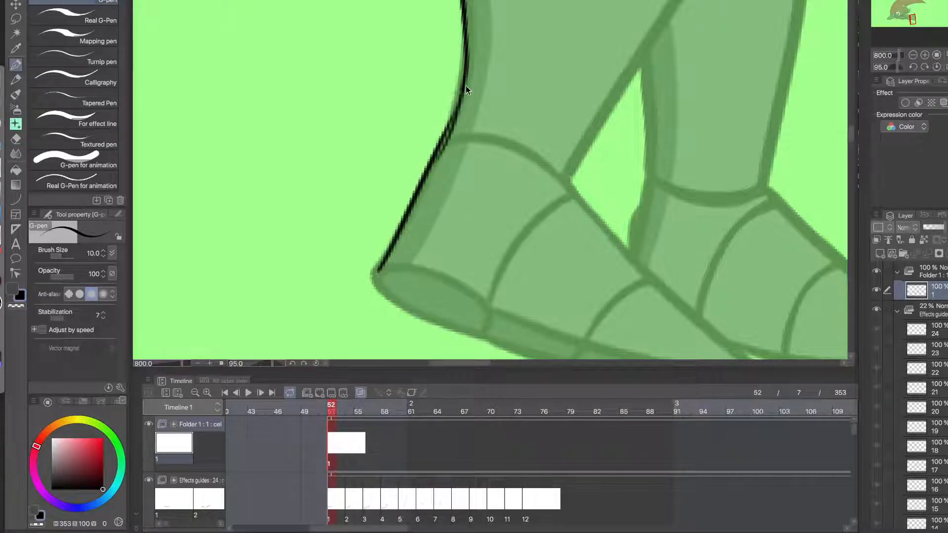
key(ctrl+z)
mouse_move(465, 78)
mouse_down()
mouse_move(435, 151)
mouse_move(463, 94)
mouse_up()
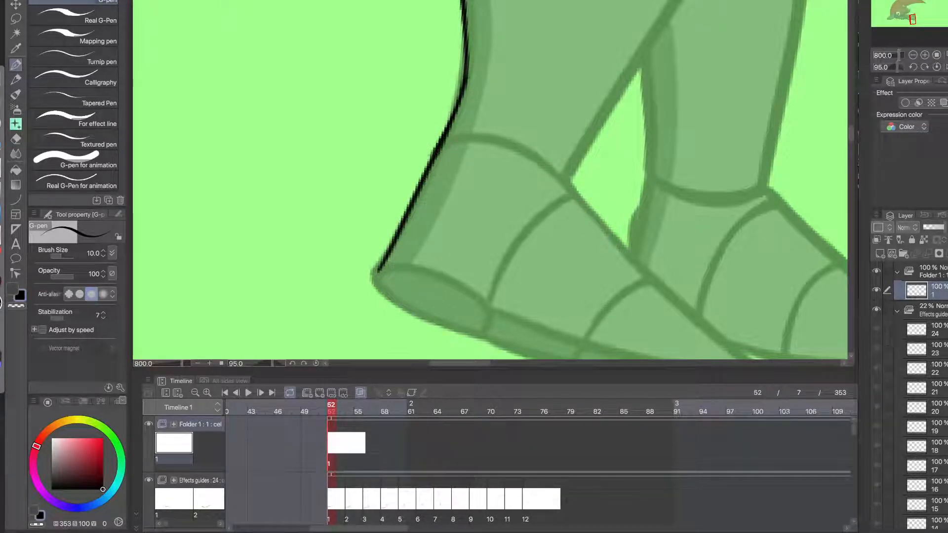
- Reset the canvas rotation to 0 and frame the red guide arc beneath the lying character
scroll(425, 178, down, 4)
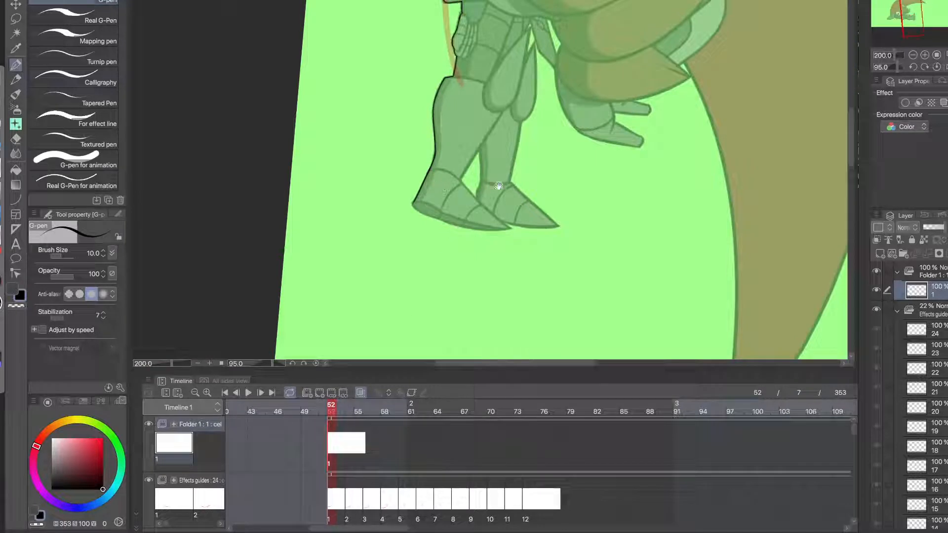
click(935, 66)
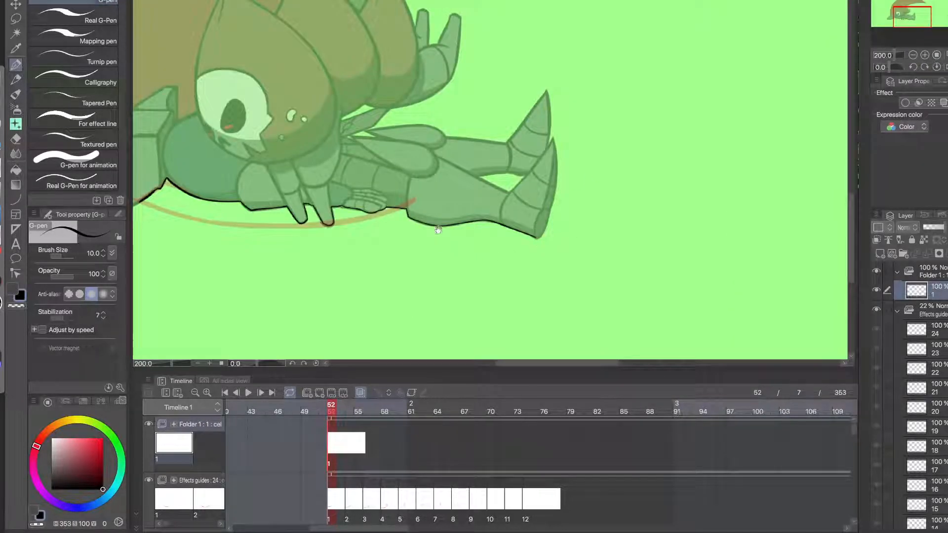
scroll(438, 229, up, 4)
scroll(412, 225, down, 2)
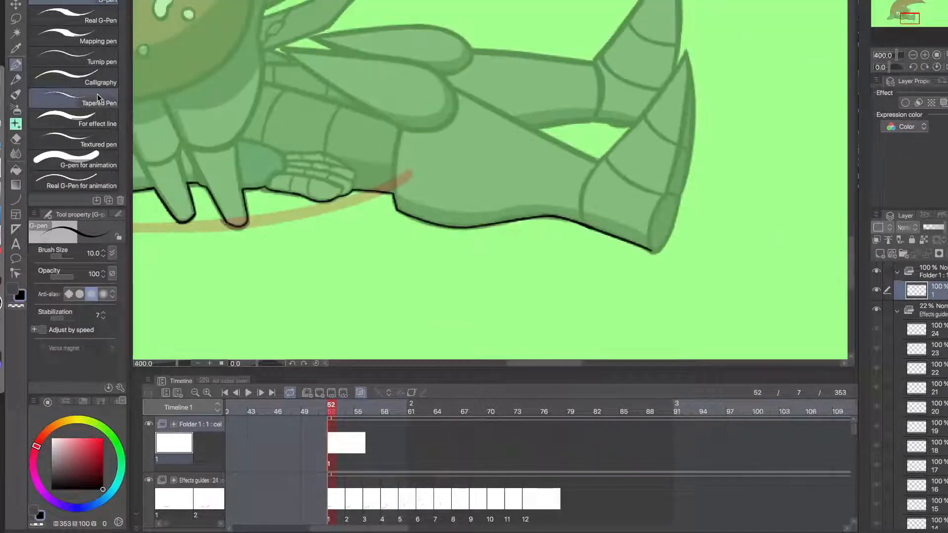
key(m)
drag(388, 198, 385, 194)
key(super+d)
click(21, 68)
mouse_move(310, 277)
mouse_down()
mouse_move(453, 245)
mouse_move(580, 252)
mouse_move(622, 290)
mouse_move(589, 284)
mouse_move(607, 280)
mouse_up()
scroll(615, 293, down, 2)
super+click(584, 269)
- Using the Curve tool at brush size 6, ink the splash's lower arc in two overlapping curves, closing the outline at both ends
click(16, 199)
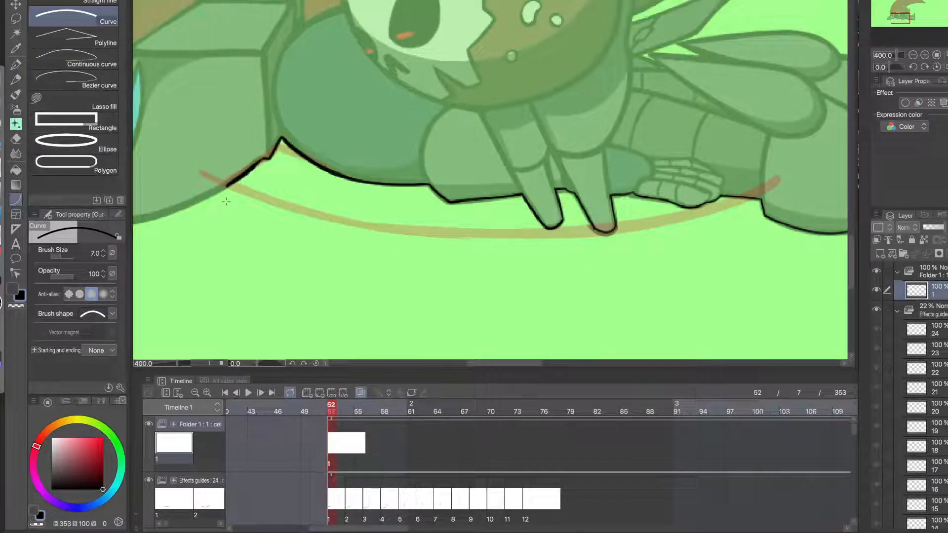
drag(252, 198, 370, 227)
key(Escape)
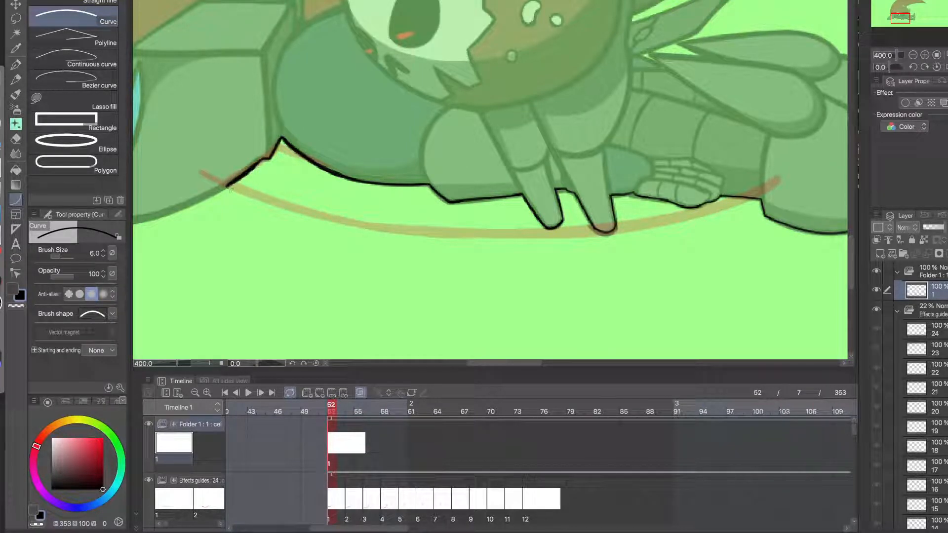
drag(248, 200, 514, 235)
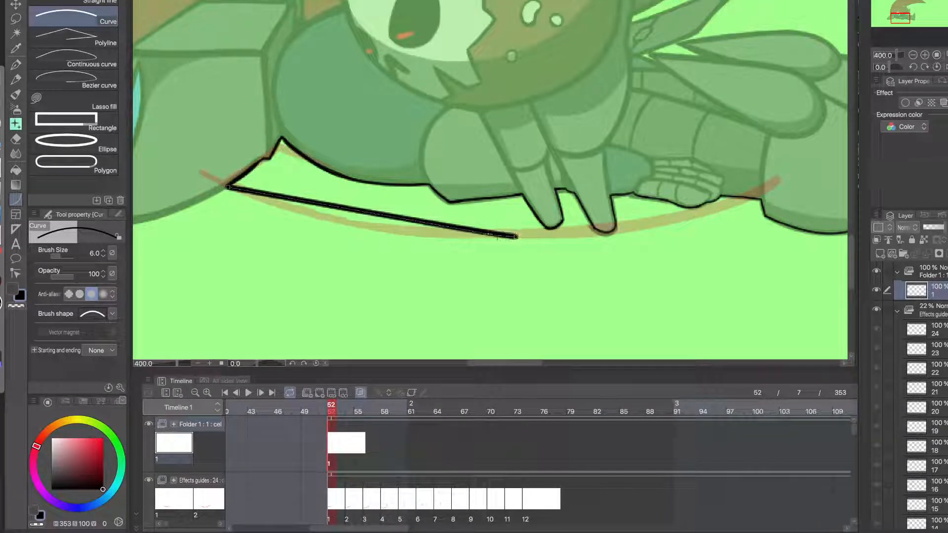
click(338, 244)
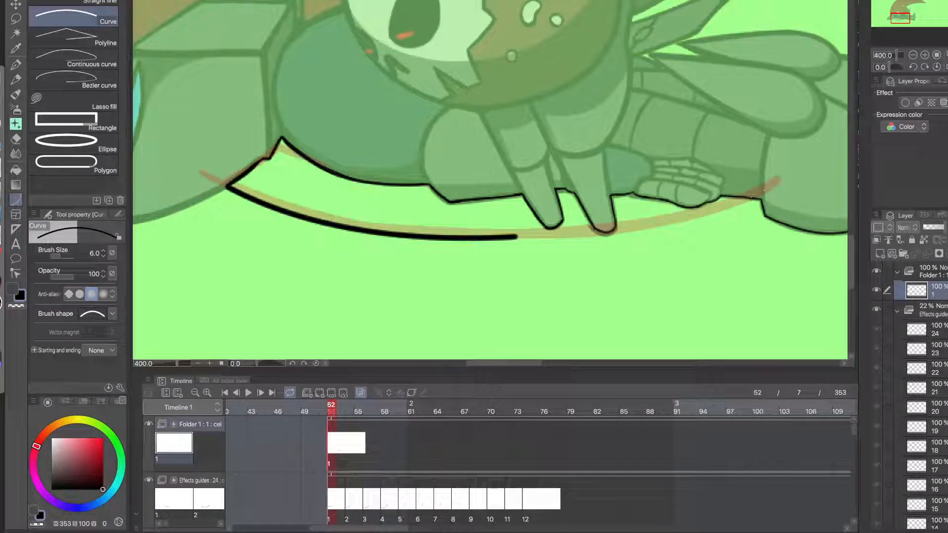
drag(751, 198, 485, 238)
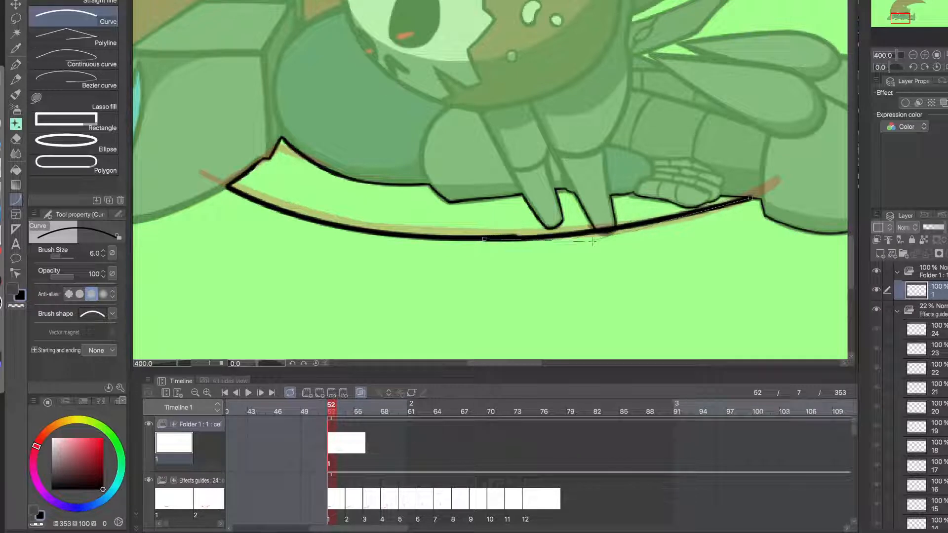
click(650, 236)
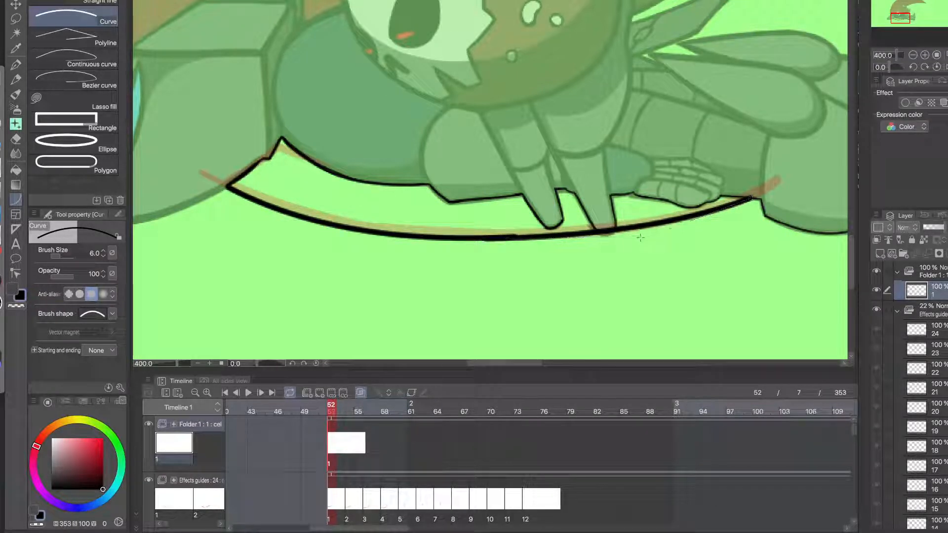
- Smooth the joint between the two halves of the lower arc with the G-pen in black and transparent colour
click(16, 64)
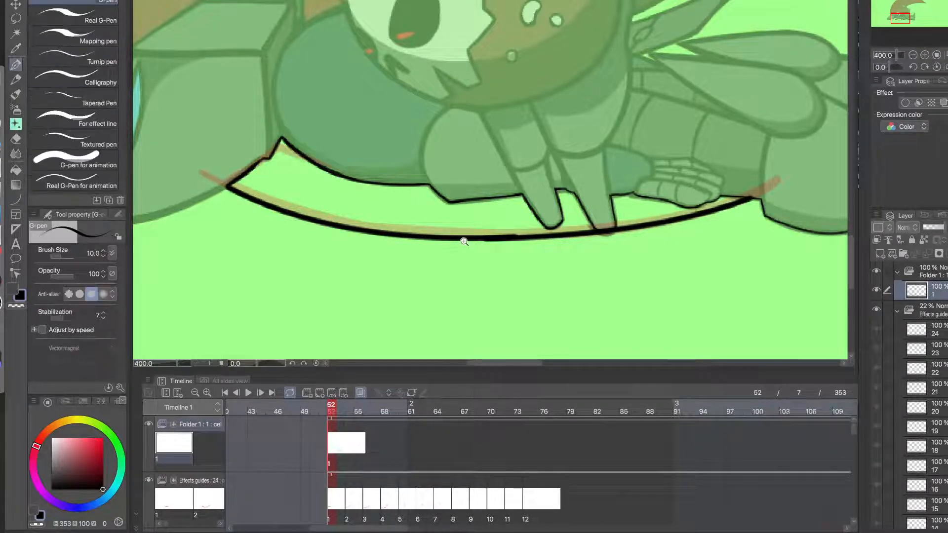
scroll(464, 242, up, 3)
drag(447, 236, 510, 237)
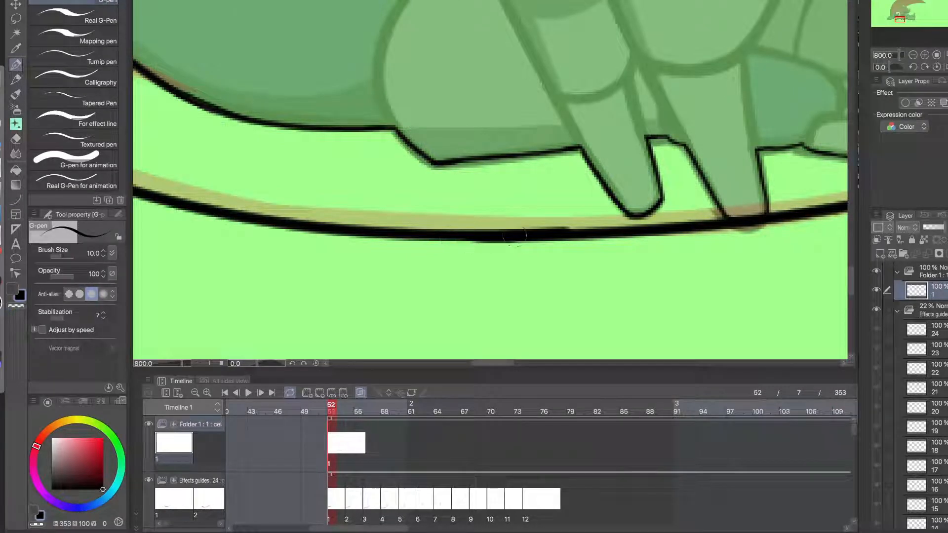
key(c)
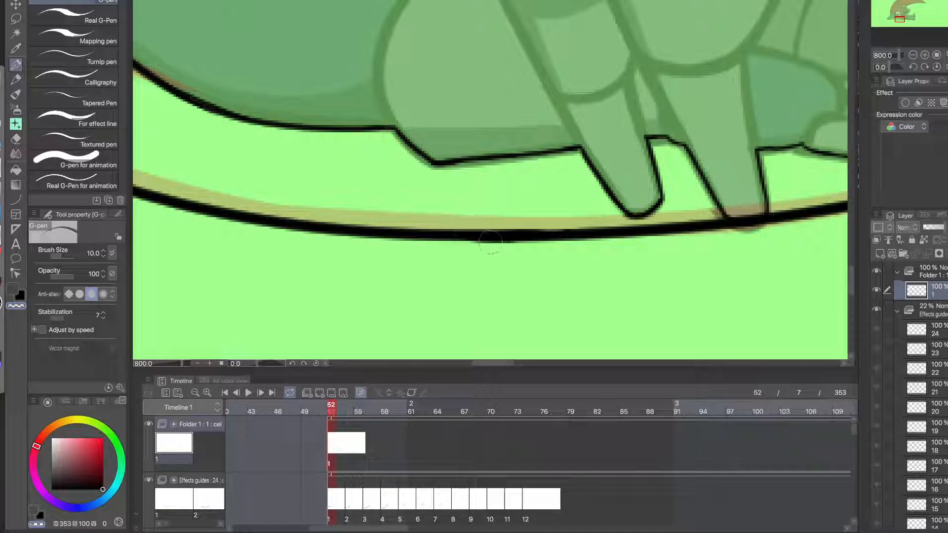
key(c)
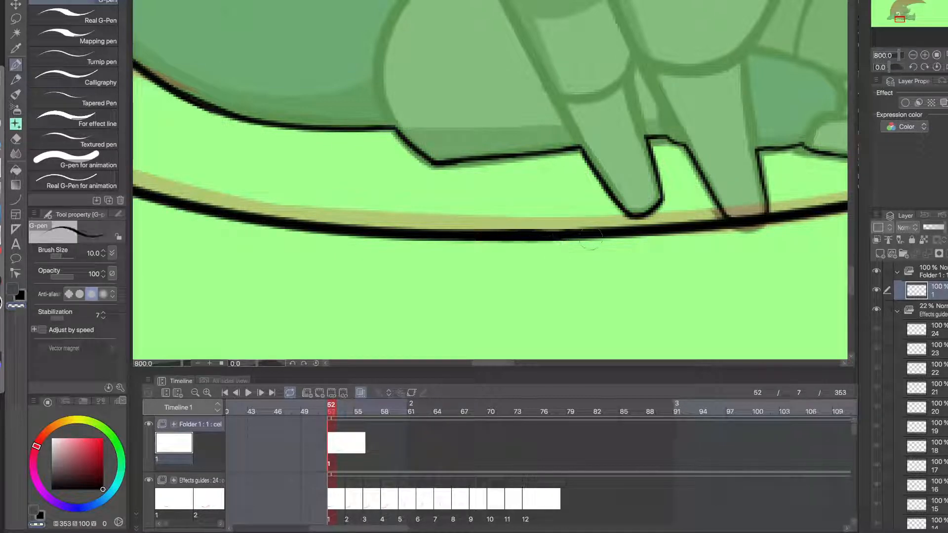
drag(582, 238, 365, 224)
- Erase the part of the lower arc that crosses the second finger's tip, using transparent colour
scroll(543, 212, up, 1)
key(c)
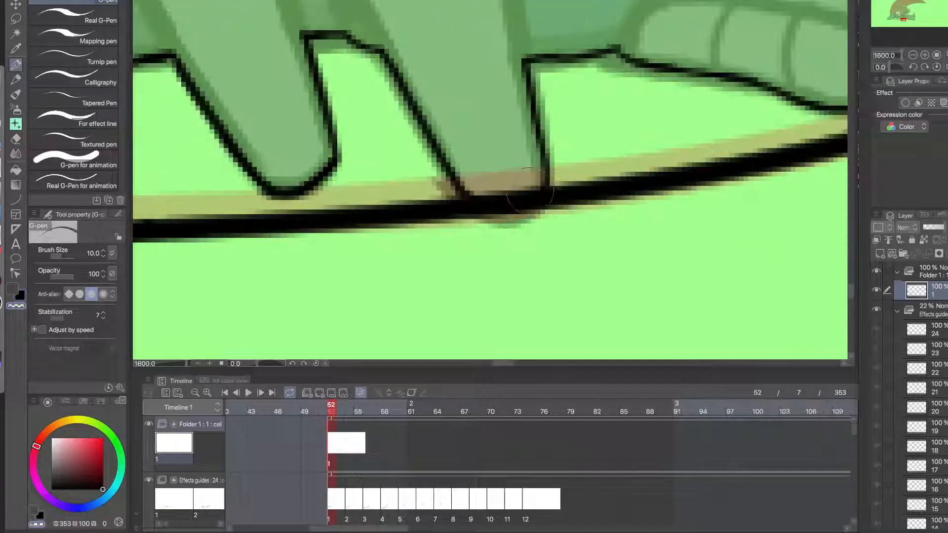
mouse_move(535, 189)
mouse_down()
mouse_move(490, 189)
mouse_move(509, 200)
mouse_up()
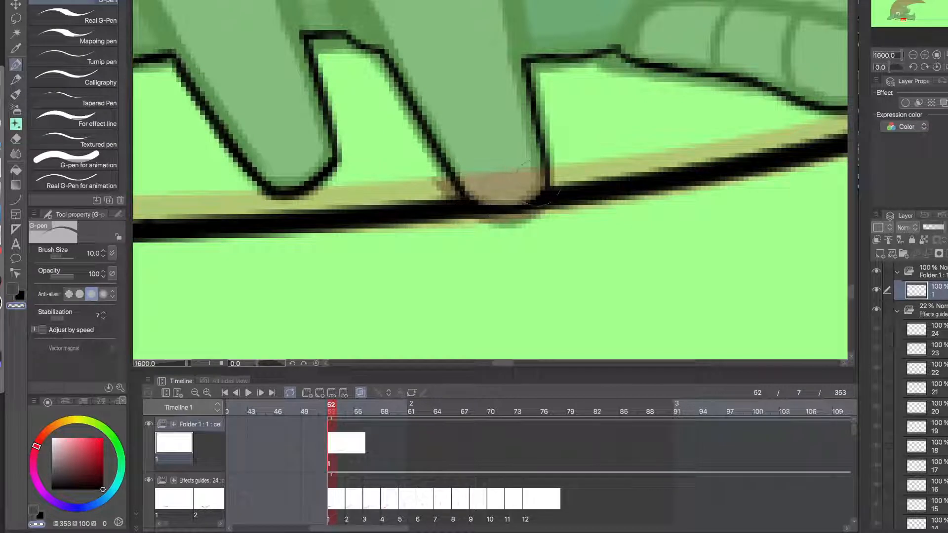
- Erase the excess body contour beyond the point where the lower arc meets it beside the large armour piece
scroll(474, 211, down, 3)
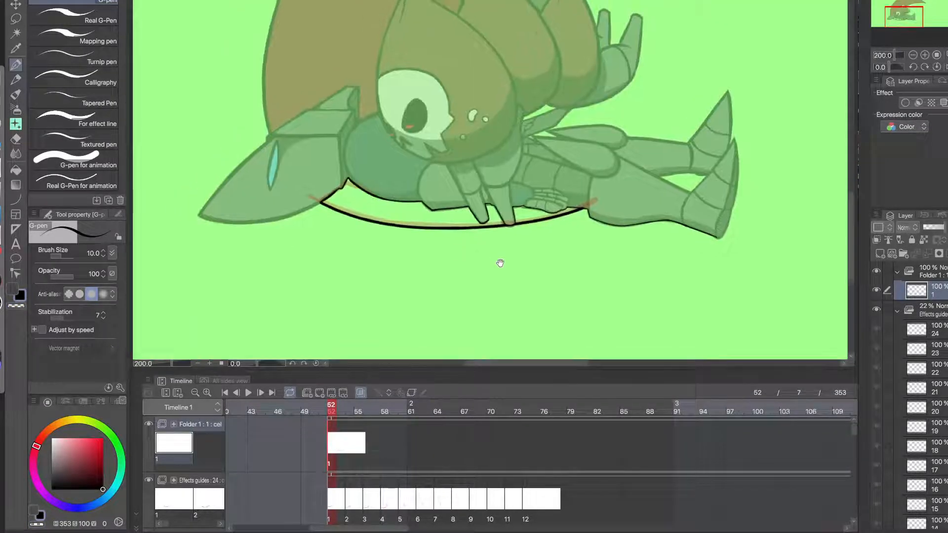
drag(500, 263, 521, 274)
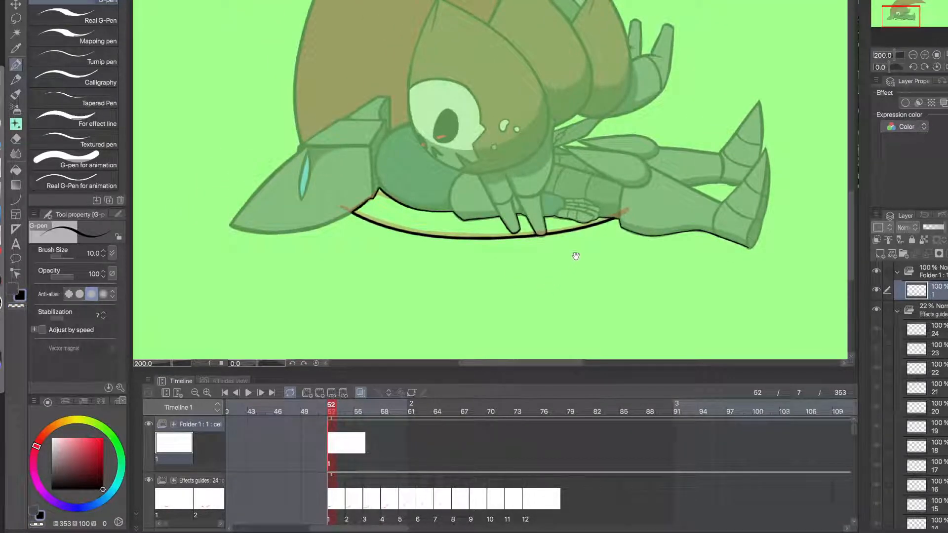
scroll(611, 236, up, 1)
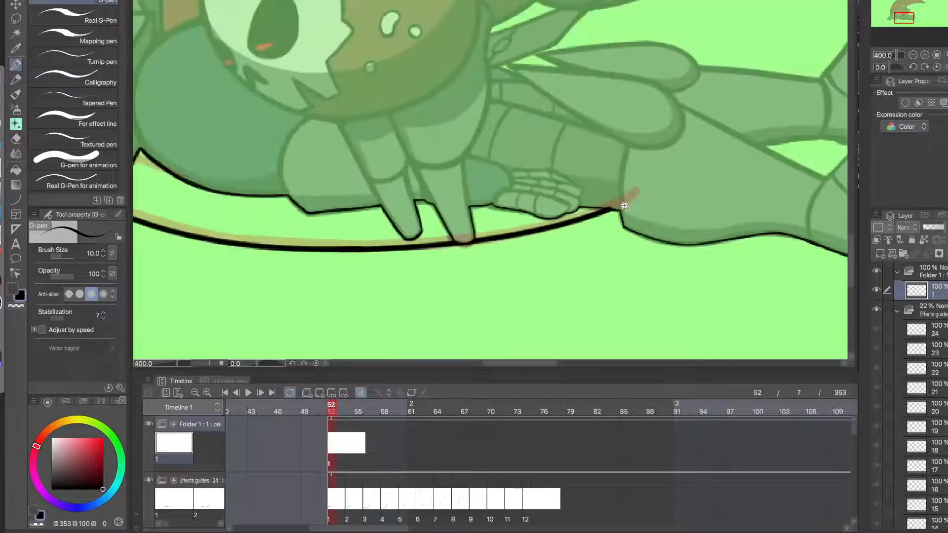
scroll(625, 206, up, 2)
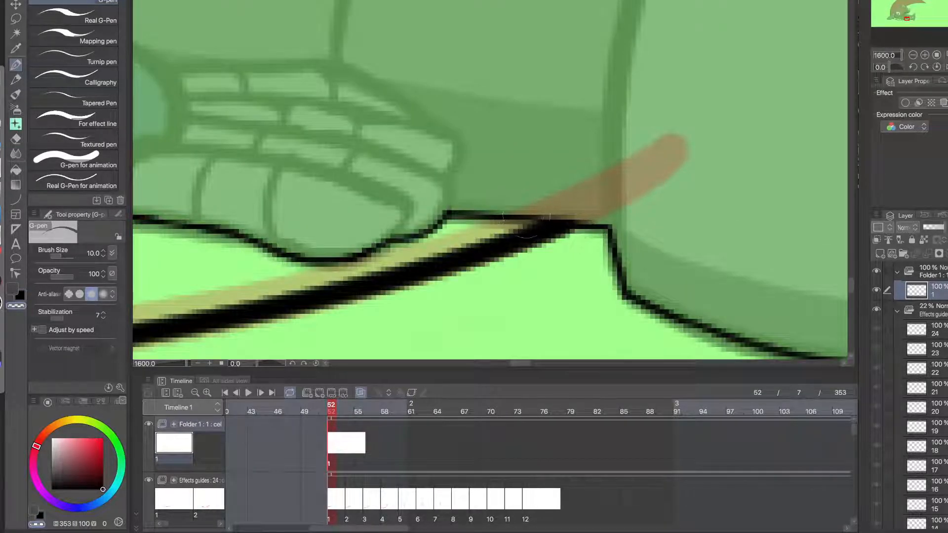
key(c)
mouse_move(529, 218)
mouse_down()
mouse_move(613, 225)
mouse_move(625, 288)
mouse_move(640, 301)
mouse_move(628, 308)
mouse_move(496, 270)
mouse_move(512, 248)
mouse_up()
key(c)
- Lasso the leftover leg and foot contour outside the splash, delete it, and clear the selection
alt+click(622, 303)
alt+click(622, 303)
click(17, 19)
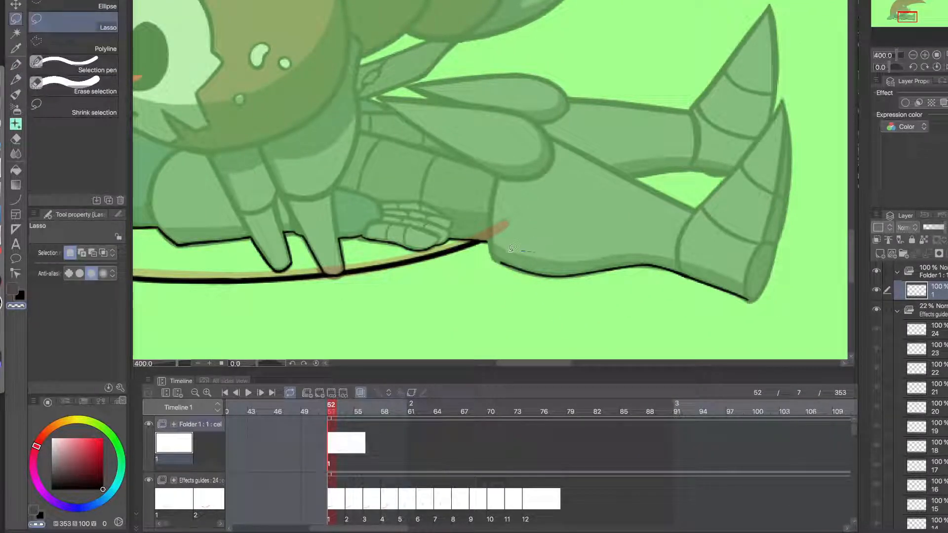
mouse_move(700, 320)
mouse_down()
mouse_move(802, 262)
mouse_move(610, 210)
mouse_up()
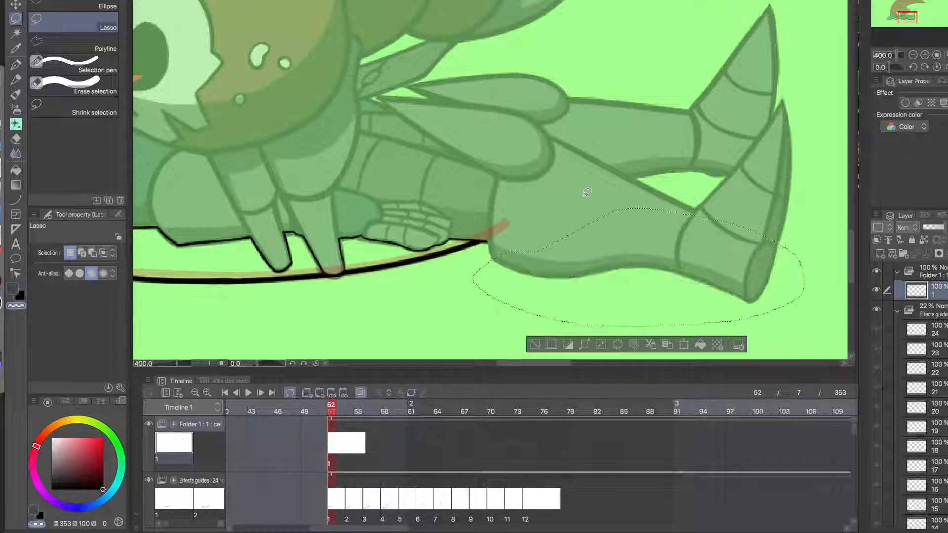
key(ctrl+d)
- Add a new cel at frame 54 in the splash's animation folder
drag(203, 278, 557, 283)
drag(404, 265, 436, 242)
drag(424, 282, 376, 270)
key(p)
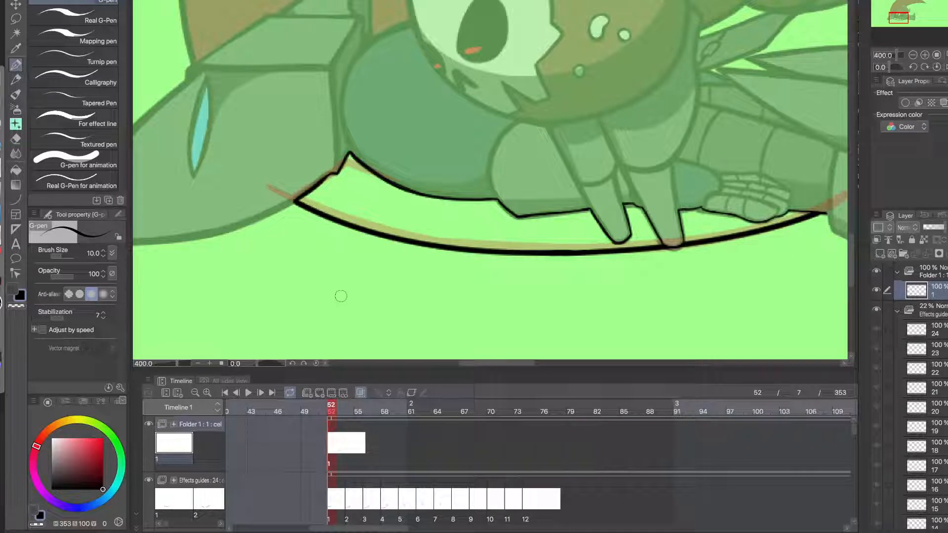
click(351, 445)
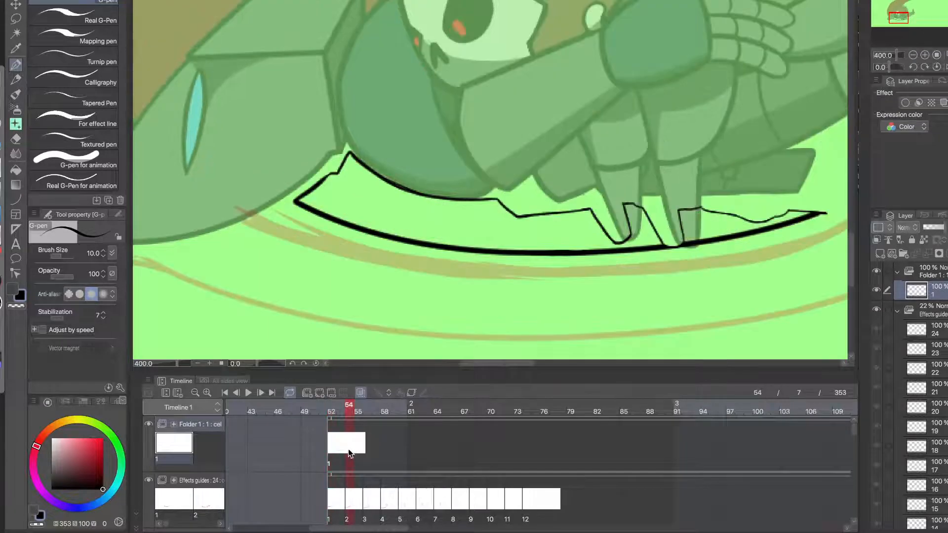
click(322, 392)
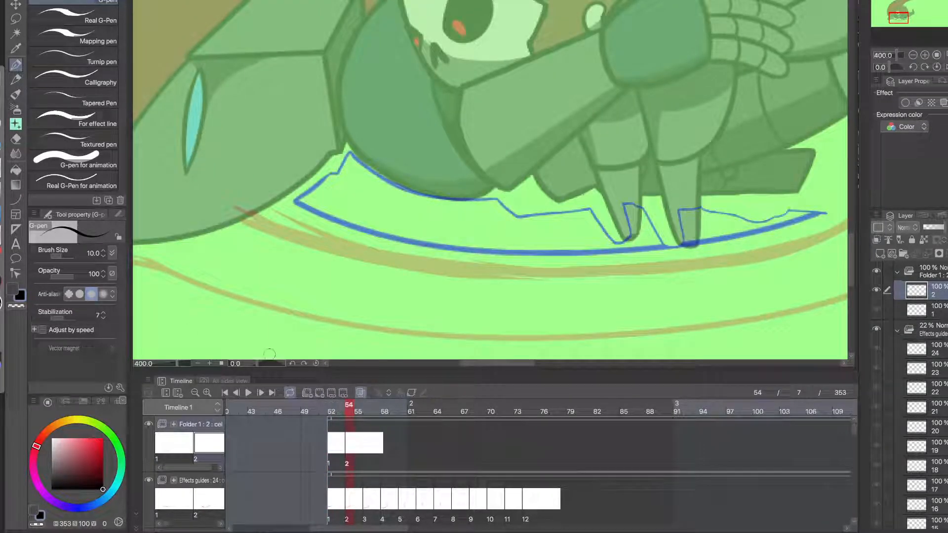
- Ink the first stretch of the inner ring's lower arc with a 6.0 curve, from the large armour piece to below the fingers
click(16, 199)
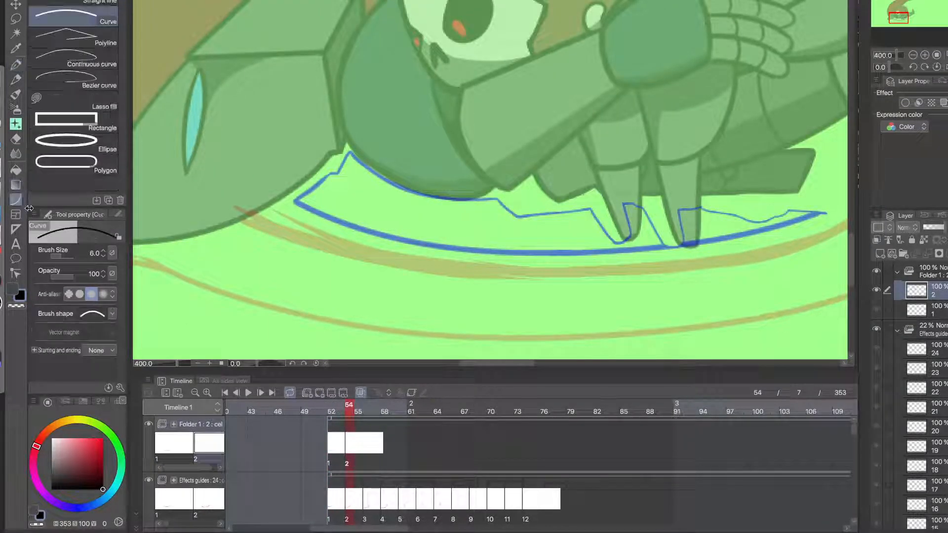
scroll(344, 180, down, 3)
scroll(344, 181, down, 3)
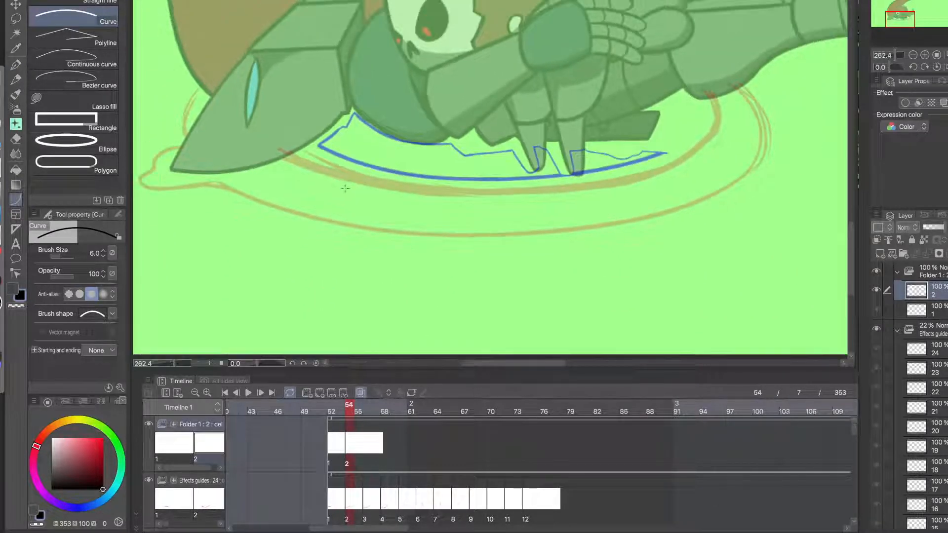
scroll(346, 192, up, 1)
drag(385, 194, 343, 197)
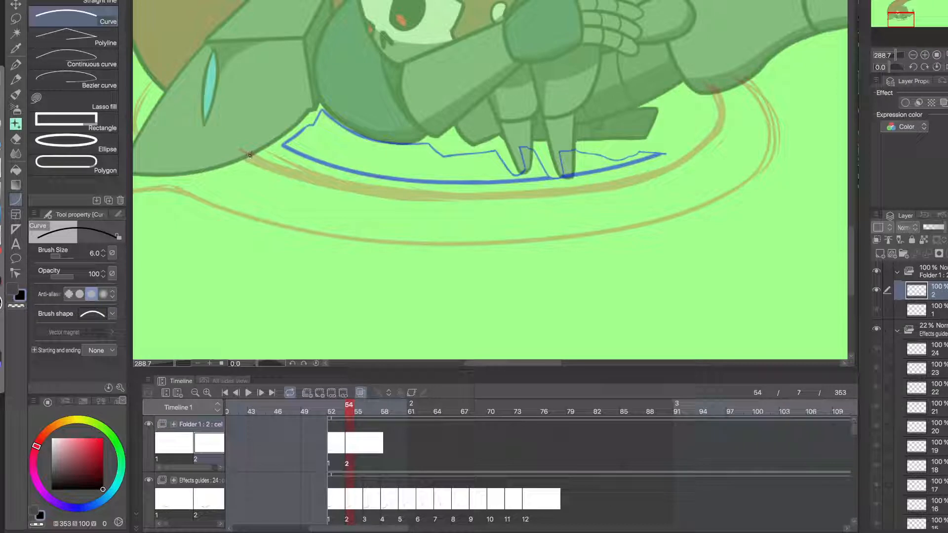
mouse_move(250, 156)
mouse_down()
mouse_move(296, 170)
mouse_move(519, 192)
mouse_up()
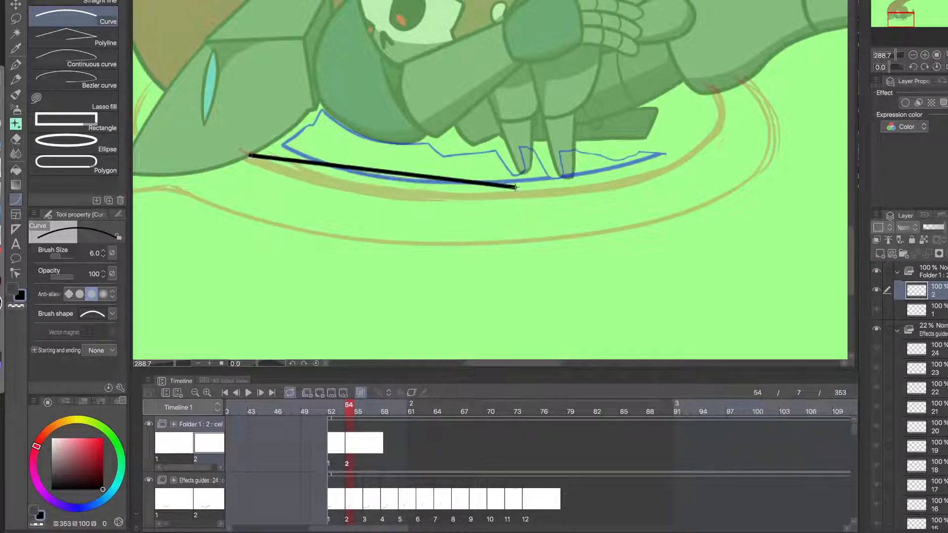
click(368, 205)
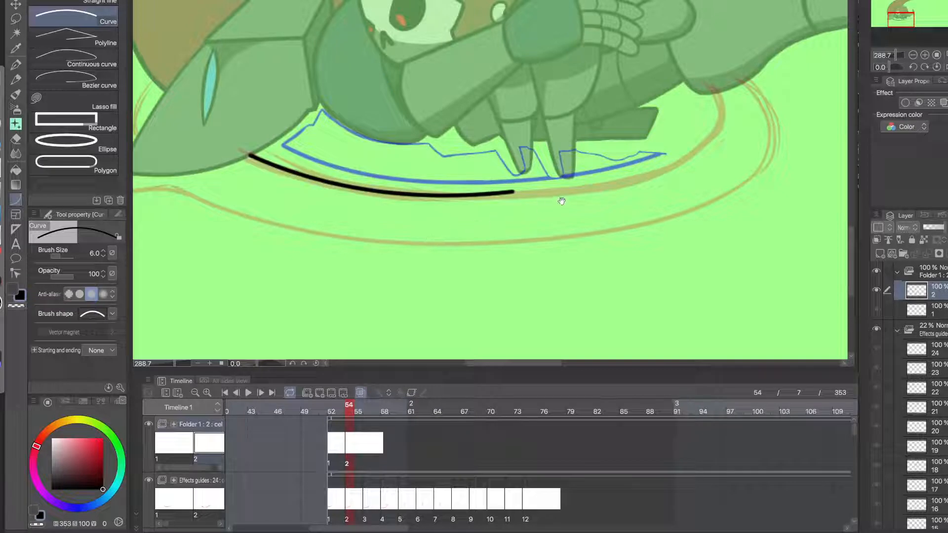
- Continue the inner ring with a second curve past the fingers, and erase the overlapping stub at the join using transparent colour
drag(659, 148, 739, 143)
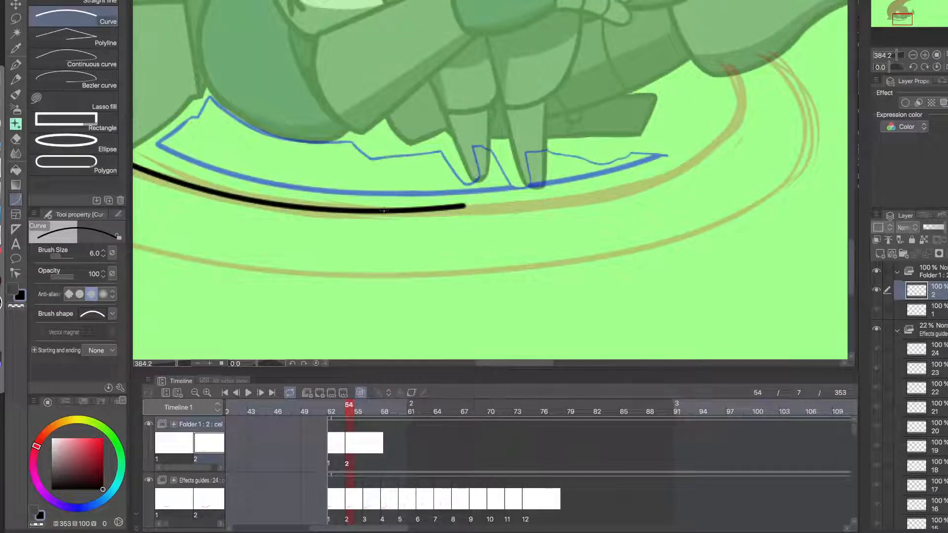
drag(384, 211, 713, 147)
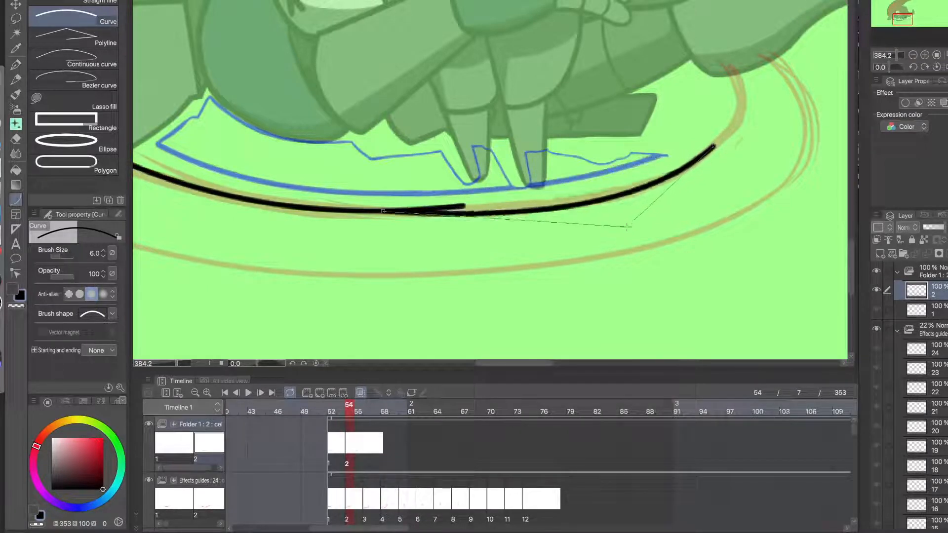
click(662, 207)
click(15, 64)
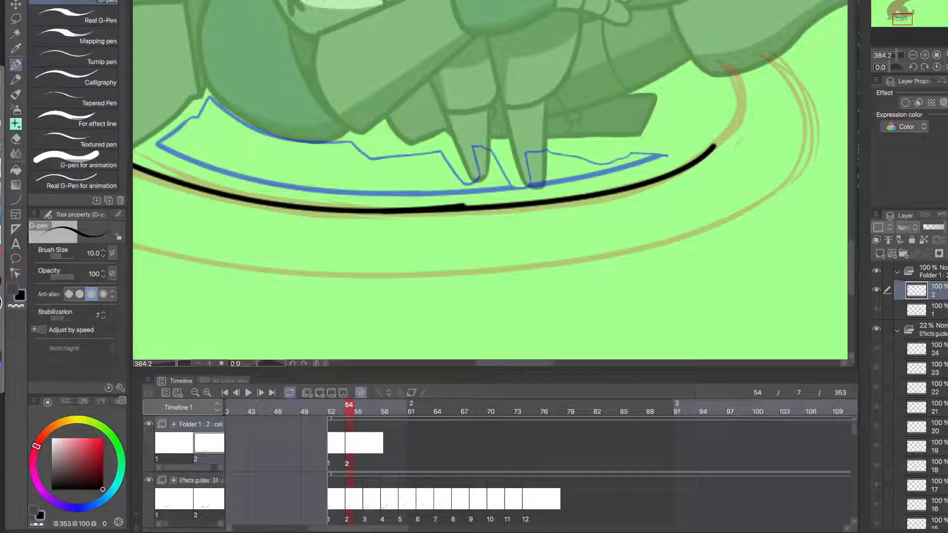
scroll(450, 206, up, 1)
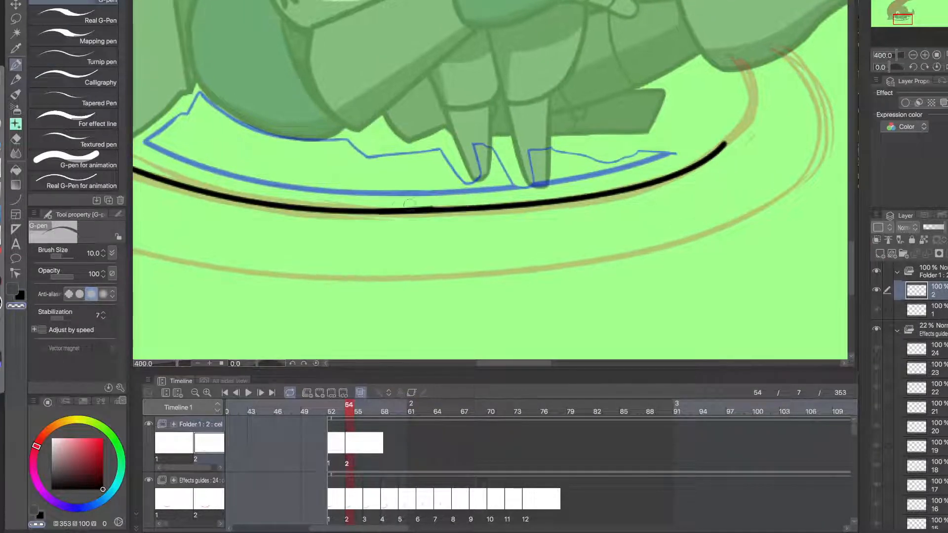
scroll(461, 206, up, 2)
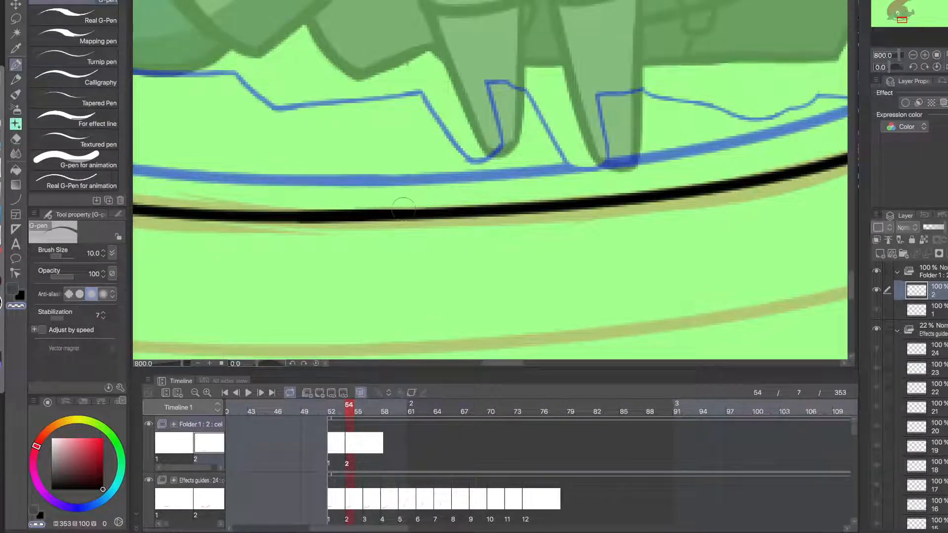
key(c)
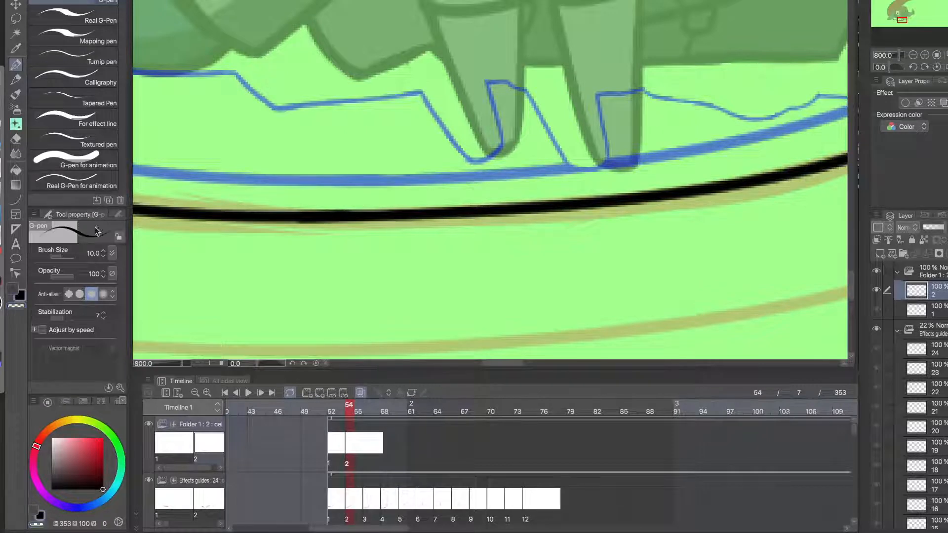
- Curve the inner ring's end up to the underside of the raised leg and smooth its join with the lower arc using transparent colour
click(16, 199)
scroll(374, 261, down, 2)
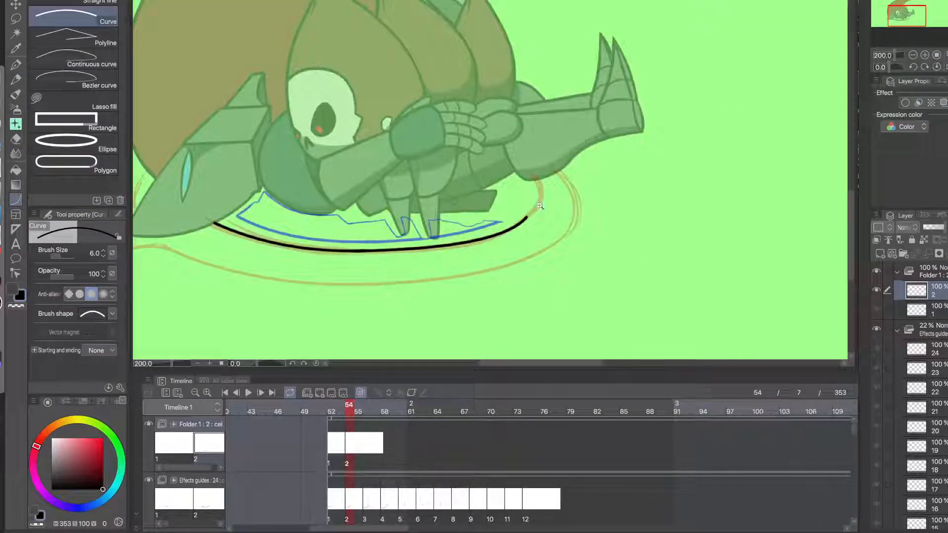
scroll(523, 219, up, 2)
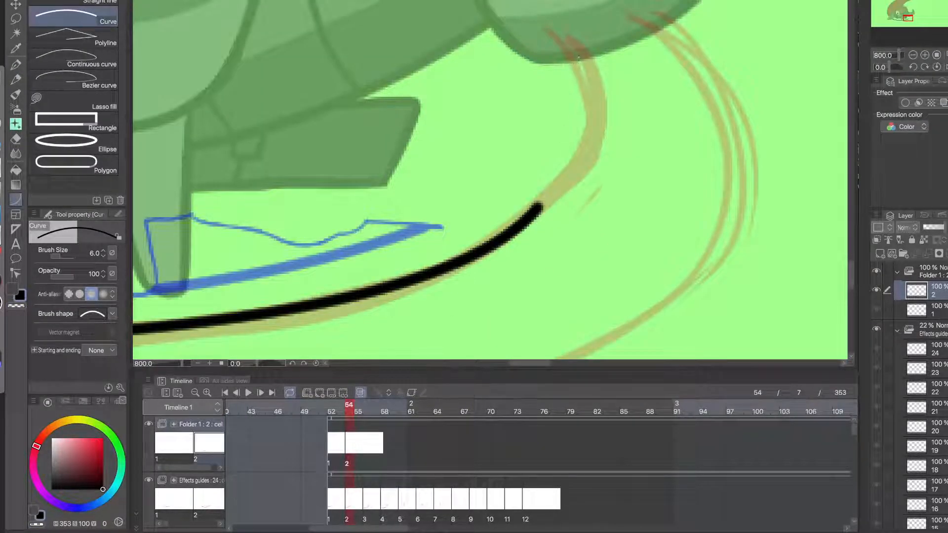
drag(577, 56, 459, 259)
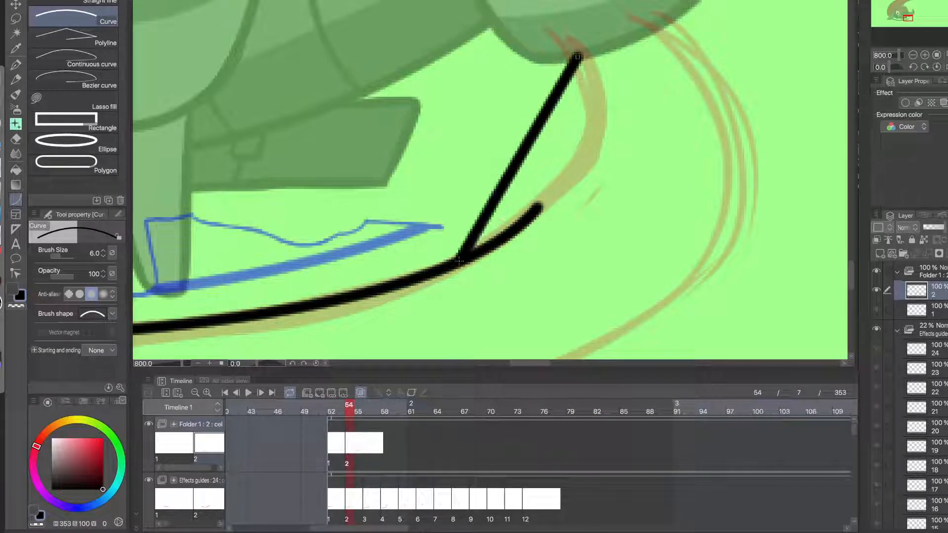
click(647, 164)
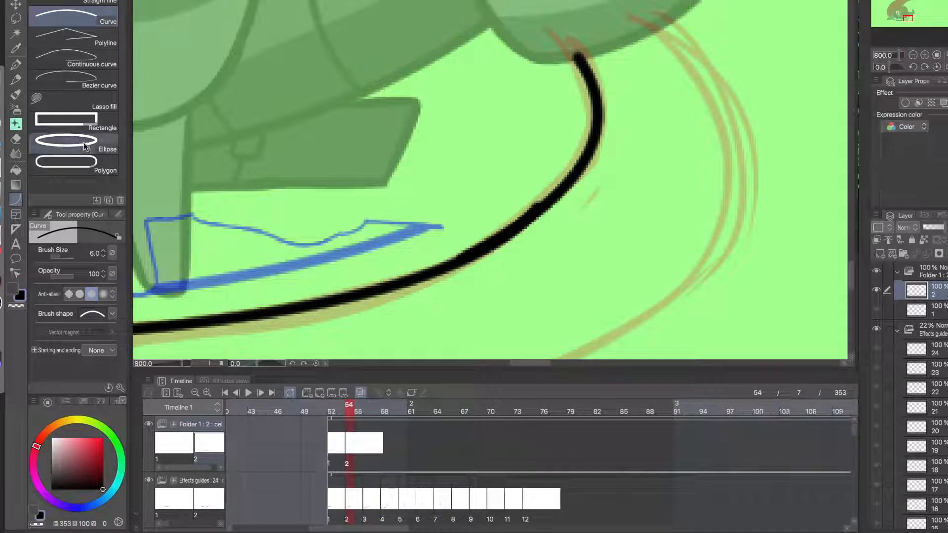
click(16, 64)
scroll(517, 251, up, 3)
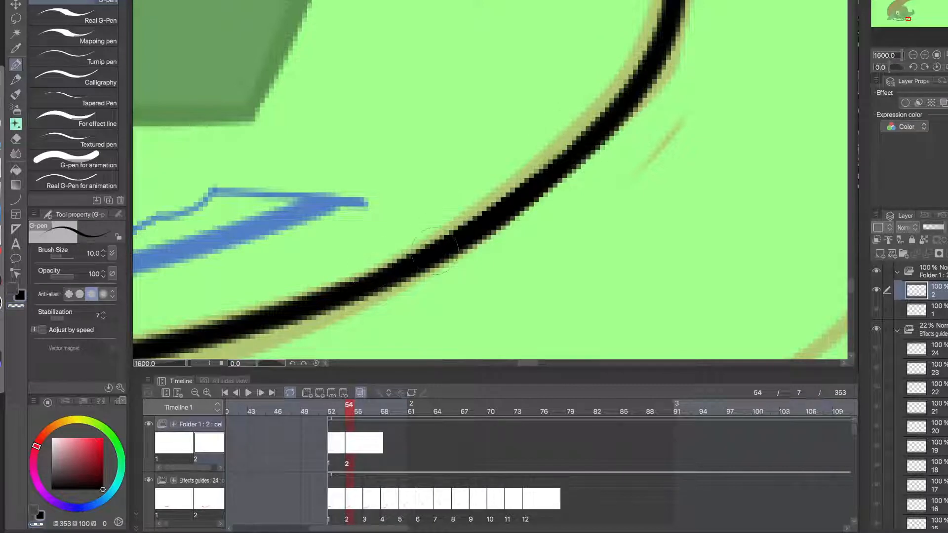
scroll(572, 141, down, 6)
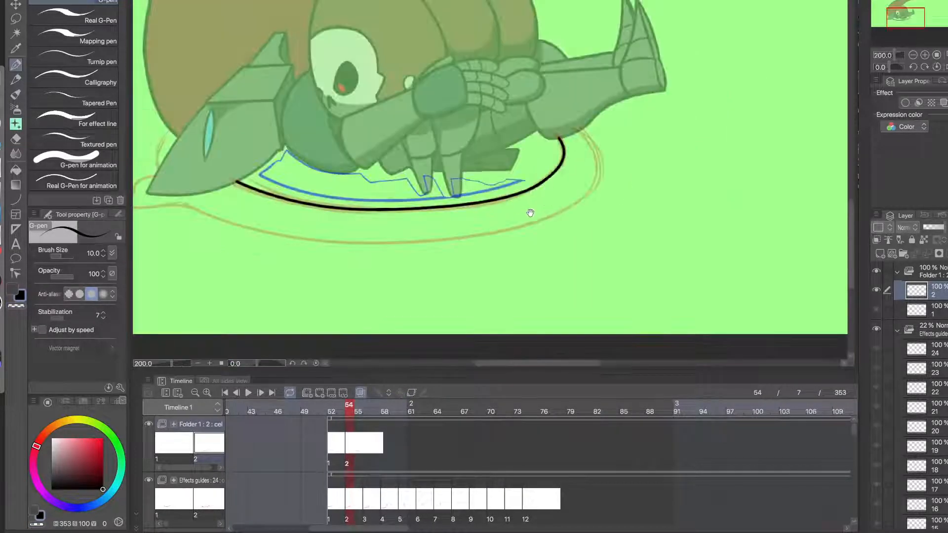
- Redraw the inner ring's end beside the large armour piece with the G-pen, slightly above the existing line
scroll(569, 222, up, 2)
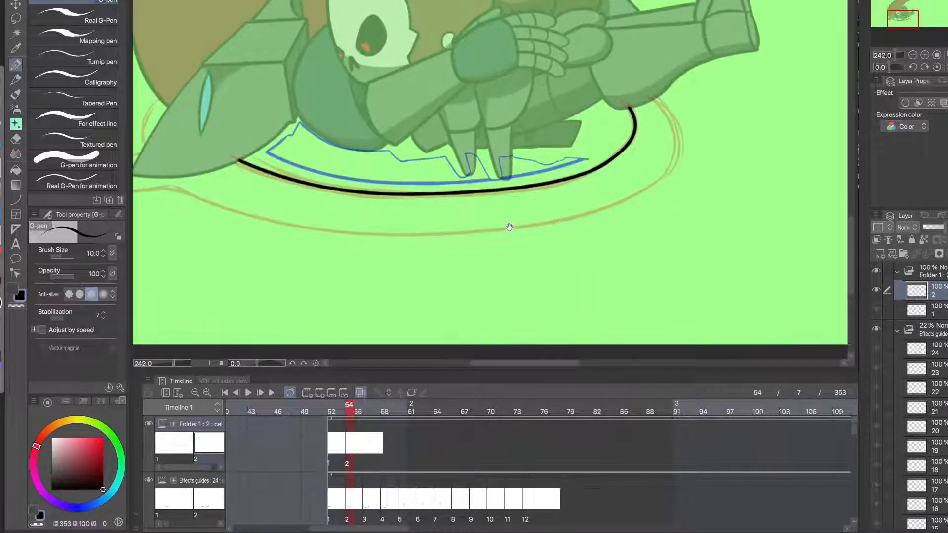
drag(512, 242, 641, 278)
scroll(371, 209, up, 5)
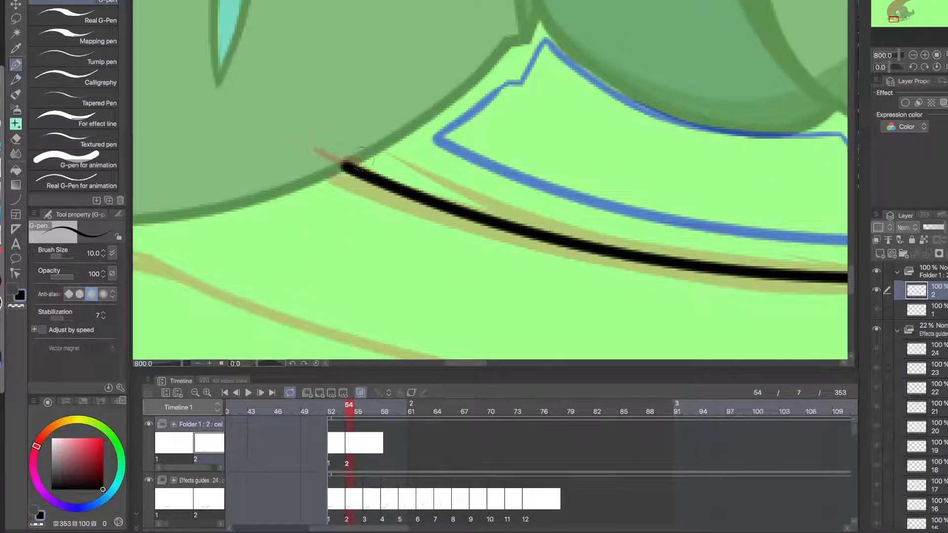
drag(361, 159, 434, 193)
key(ctrl+z)
drag(362, 160, 475, 208)
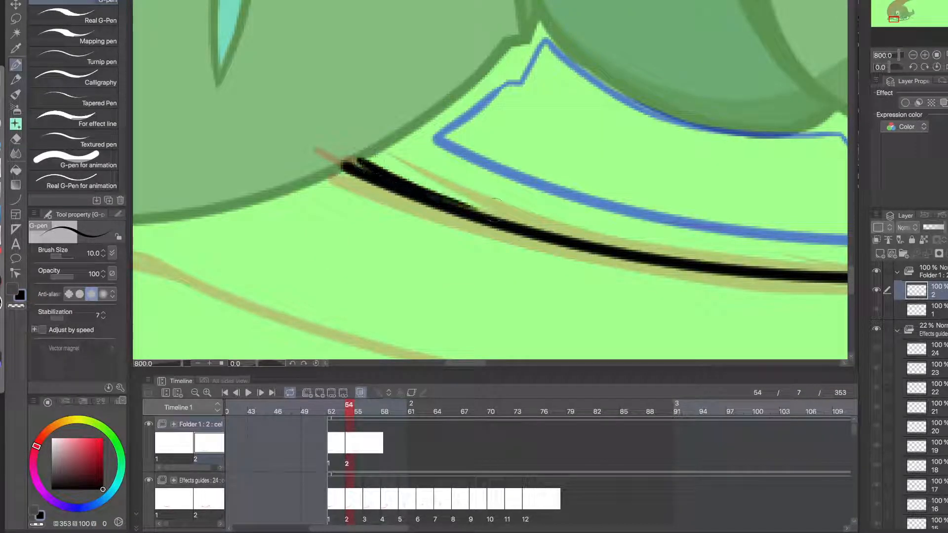
key(ctrl+z)
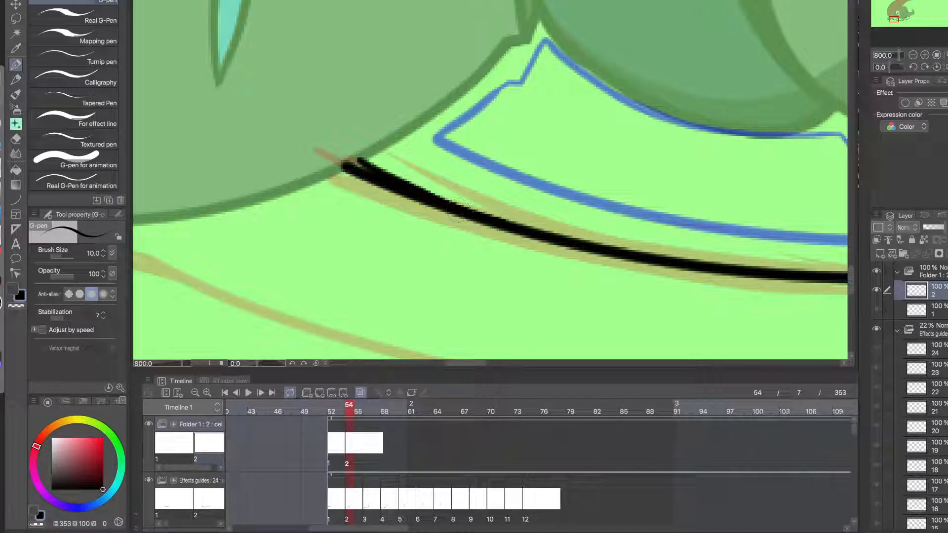
- Erase the old lower line end beside the large armour piece with transparent colour and restore the drawing colour
key(c)
drag(346, 163, 480, 233)
drag(341, 150, 506, 233)
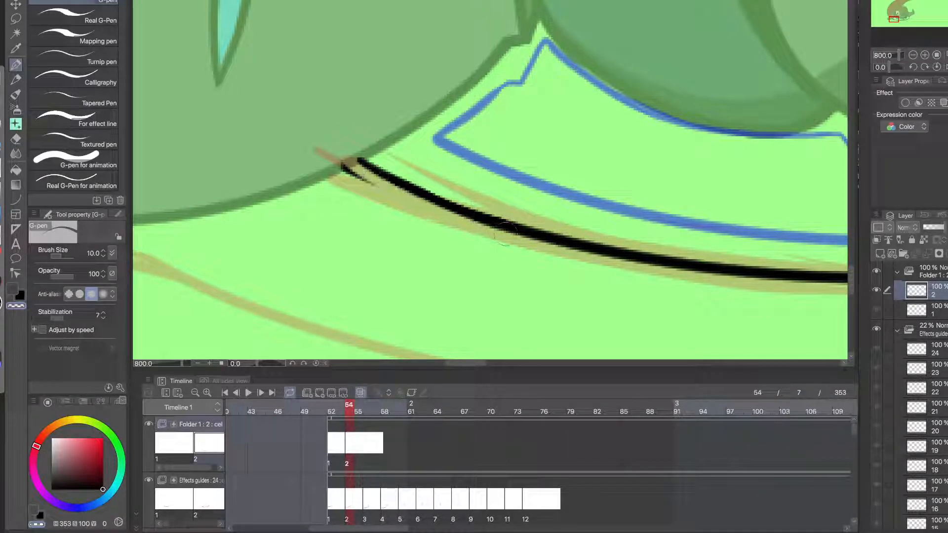
mouse_move(341, 168)
mouse_down()
mouse_move(501, 225)
mouse_move(406, 181)
mouse_move(474, 214)
mouse_up()
key(c)
key(ctrl+z)
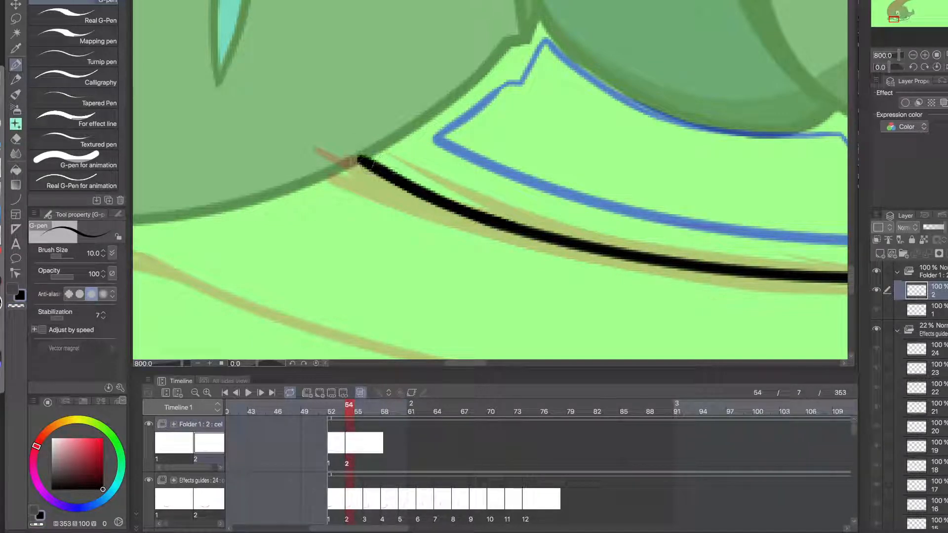
- Ink the start of the outer ring with a curve from the raised leg down along its far bend
scroll(391, 179, down, 6)
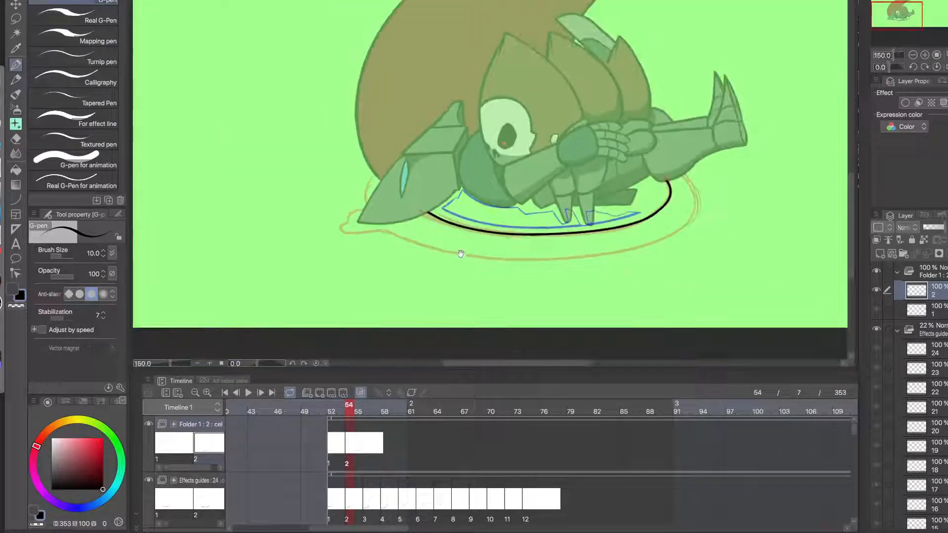
click(16, 200)
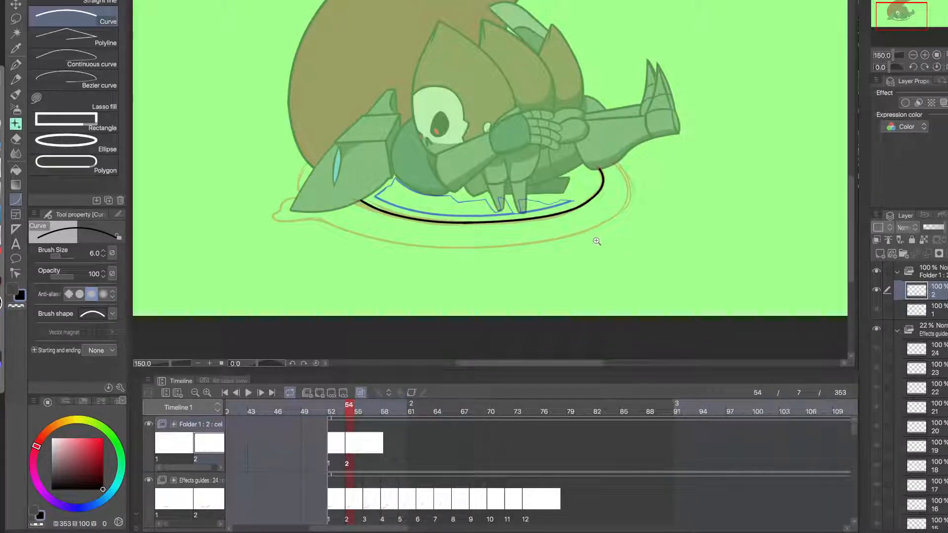
scroll(599, 239, up, 1)
scroll(536, 276, up, 1)
scroll(603, 197, up, 1)
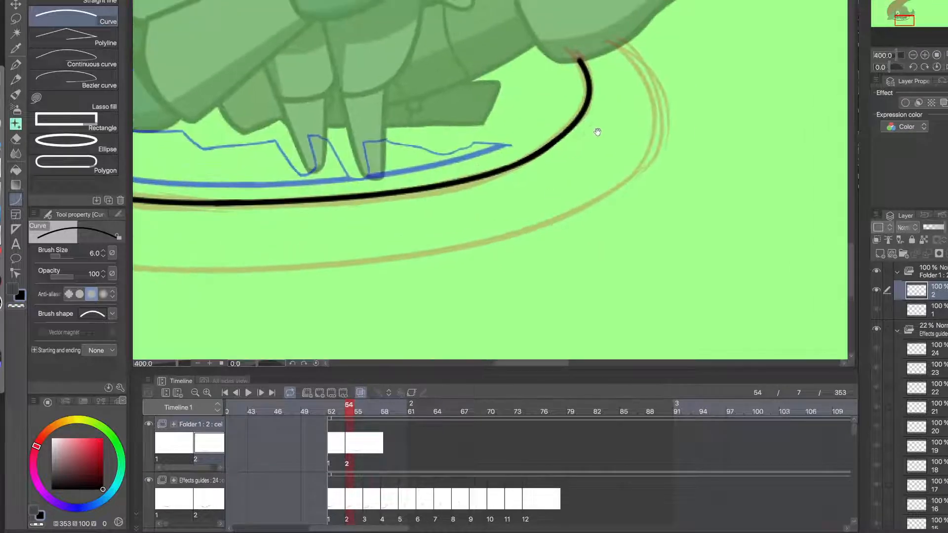
drag(631, 43, 656, 140)
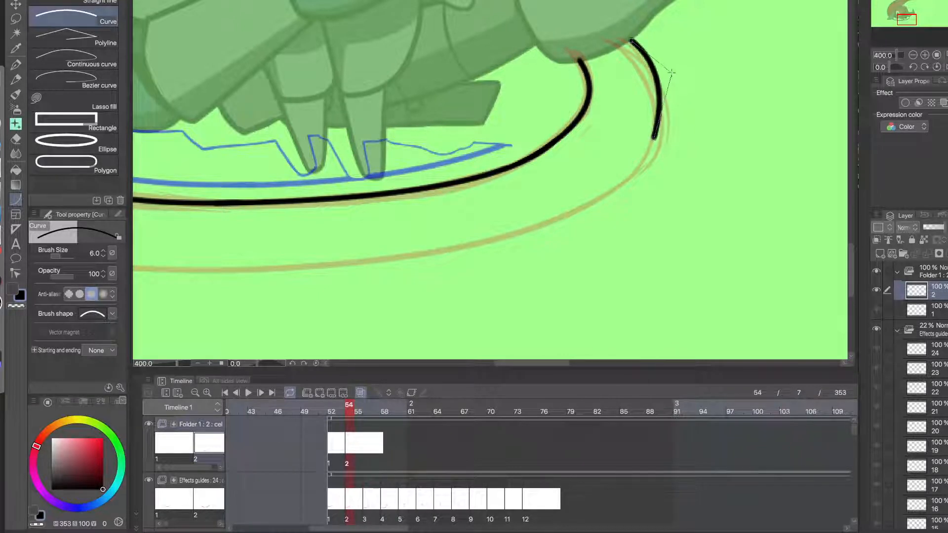
click(675, 75)
- Extend the outer ring with a long curve from the far bend to the middle of its lower edge
drag(649, 172, 717, 138)
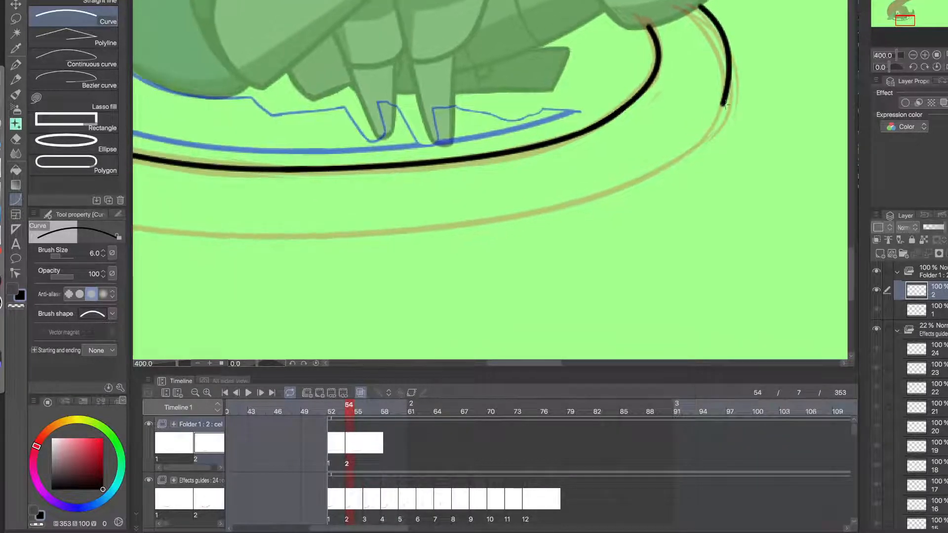
drag(723, 101, 356, 232)
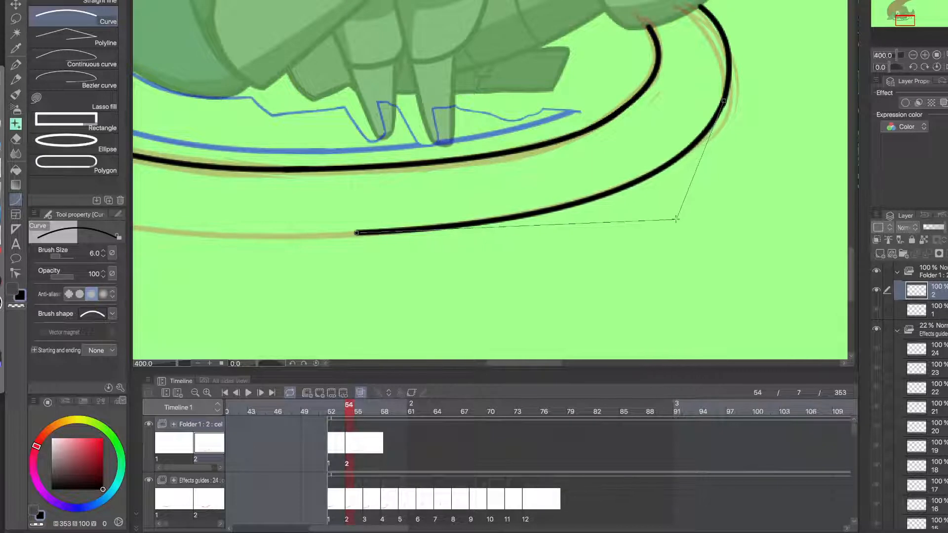
click(676, 220)
- Complete the outer ring's lower edge with a curve from beside the small bulge below the armour piece to the inked arc
drag(433, 249, 692, 231)
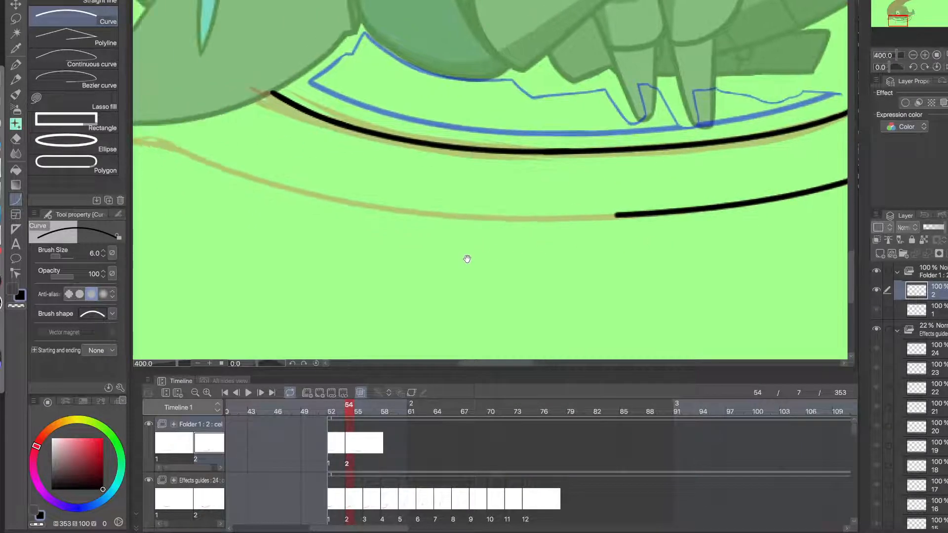
drag(450, 269, 509, 280)
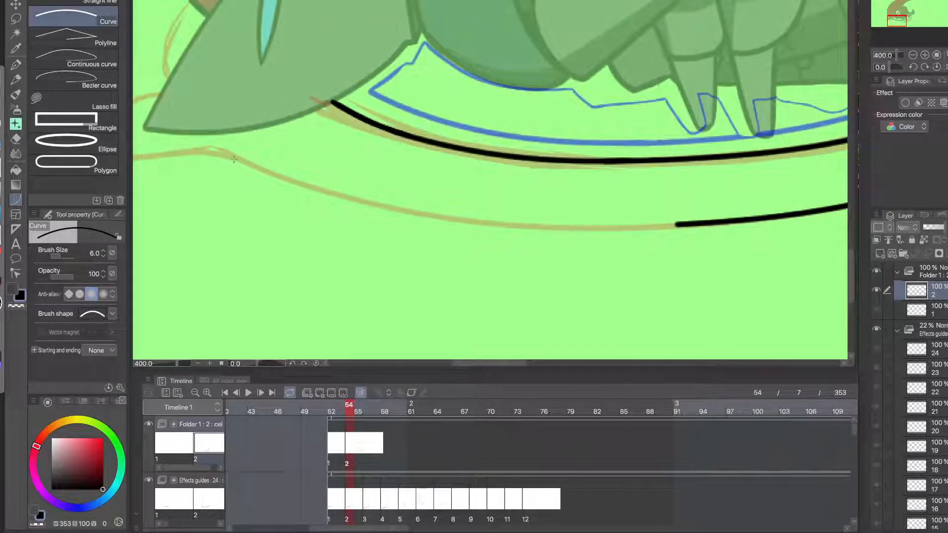
drag(234, 158, 685, 224)
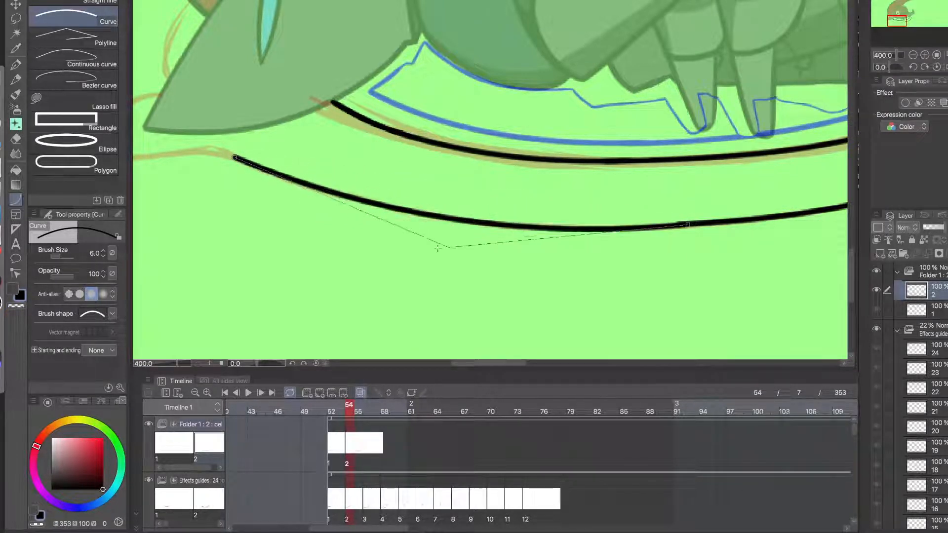
click(409, 233)
scroll(404, 250, down, 2)
drag(400, 269, 436, 288)
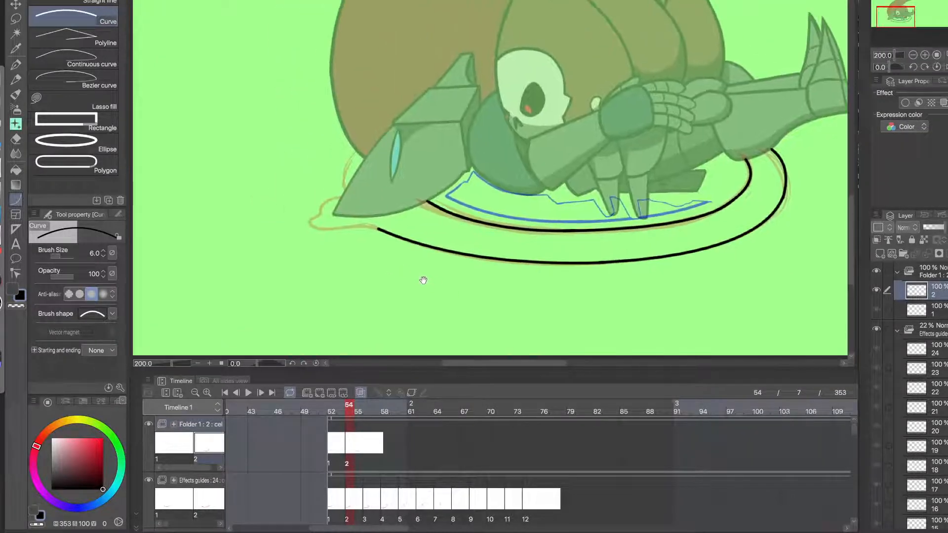
- Lasso the near end of the outer ring's lower edge, transform it to 98% width with a 1.5° rotation, and deselect it
key(p)
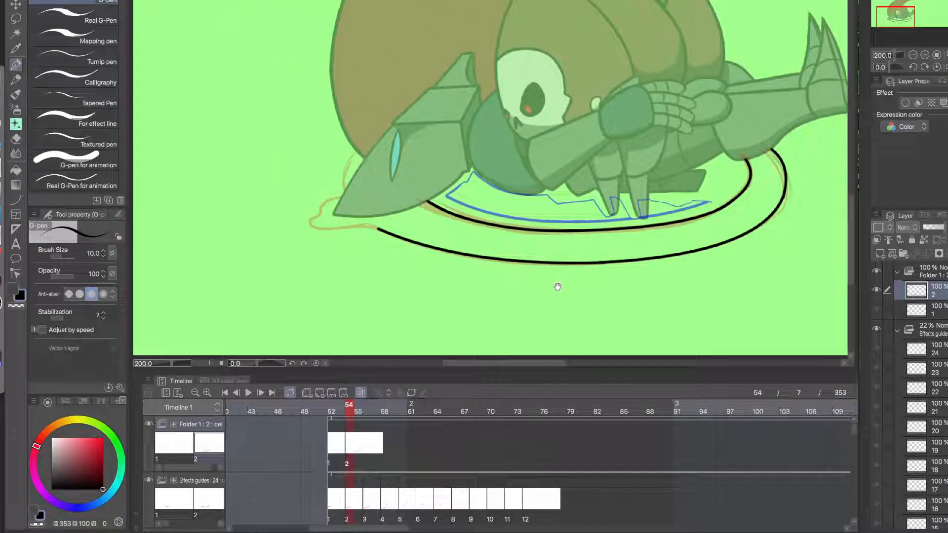
key(m)
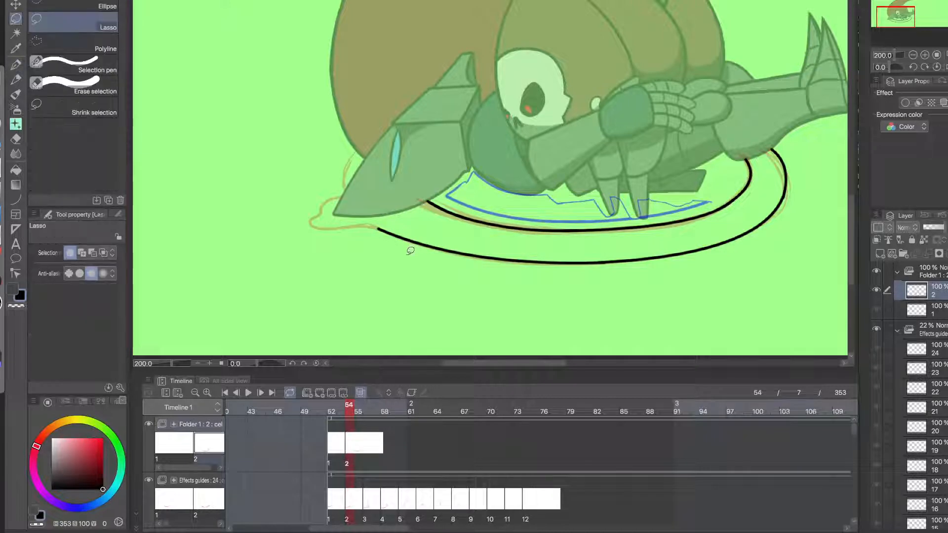
mouse_move(597, 250)
mouse_down()
mouse_move(591, 275)
mouse_move(440, 298)
mouse_up()
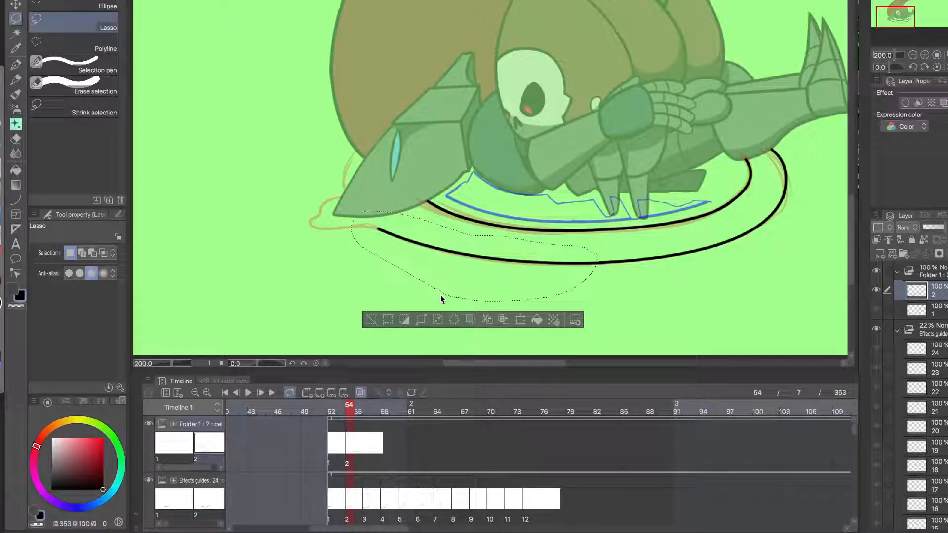
click(518, 320)
drag(353, 257, 366, 253)
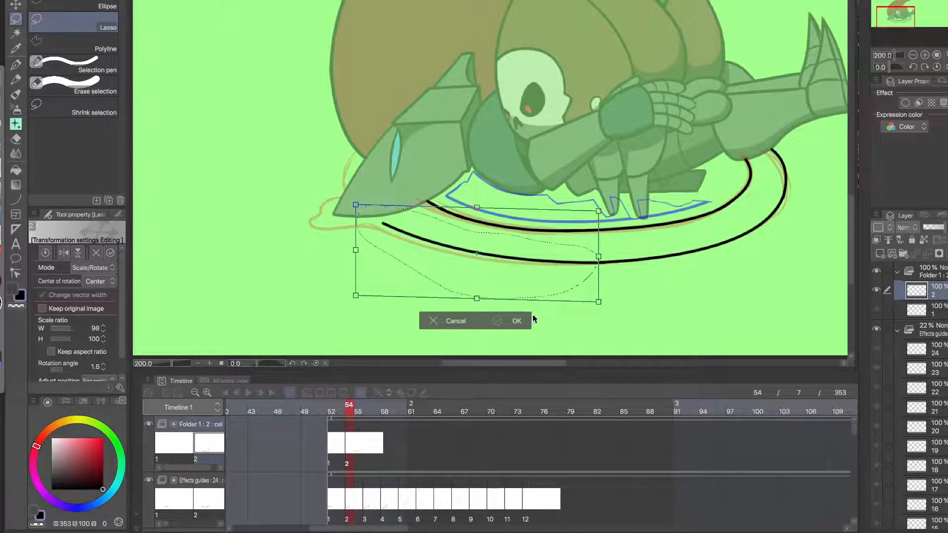
click(530, 320)
key(ctrl+d)
- Patch the join between the transformed segment and the rest of the outer ring's lower edge with short G-pen strokes
key(p)
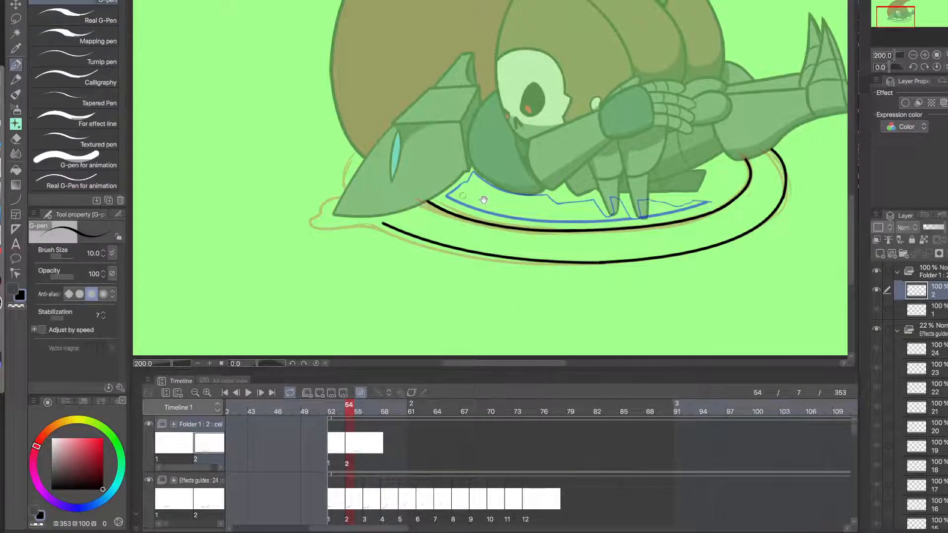
drag(608, 267, 597, 268)
drag(571, 226, 549, 225)
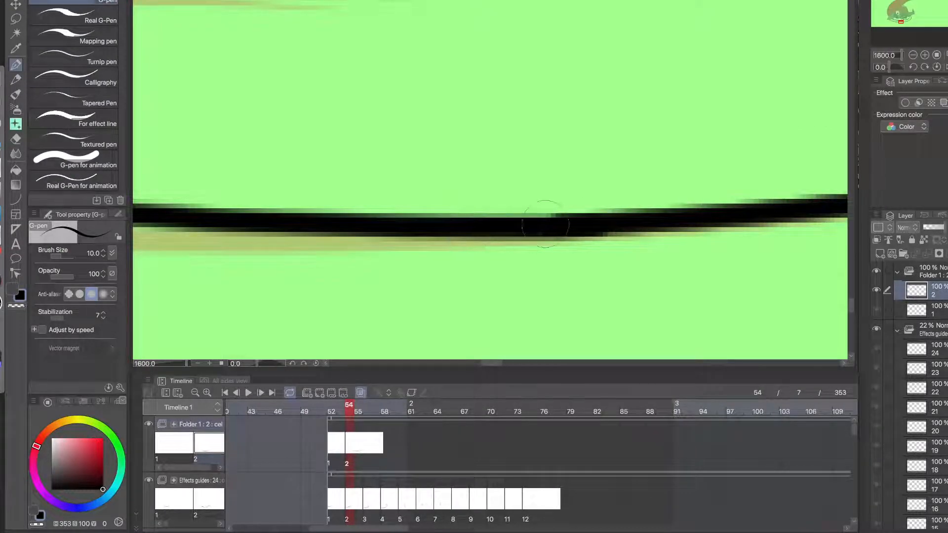
scroll(487, 249, down, 6)
drag(333, 248, 462, 267)
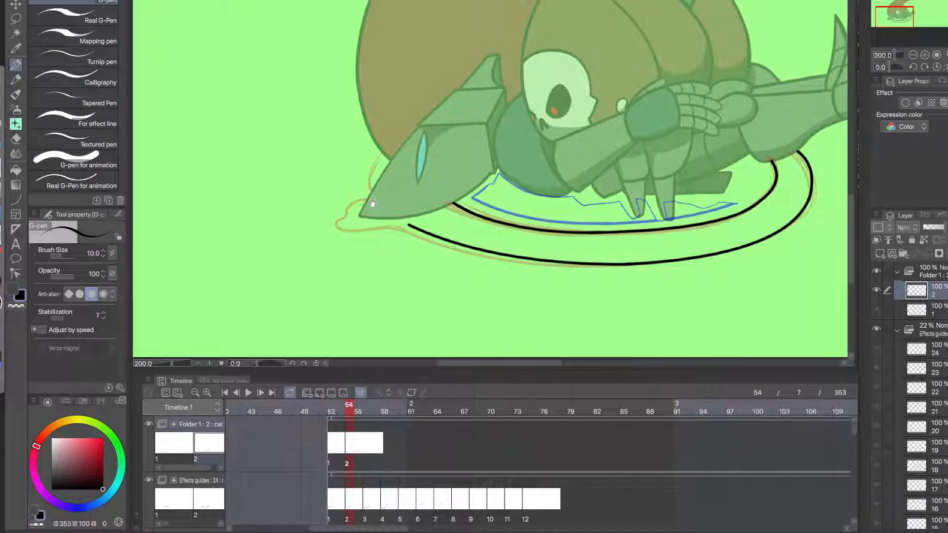
scroll(372, 203, up, 5)
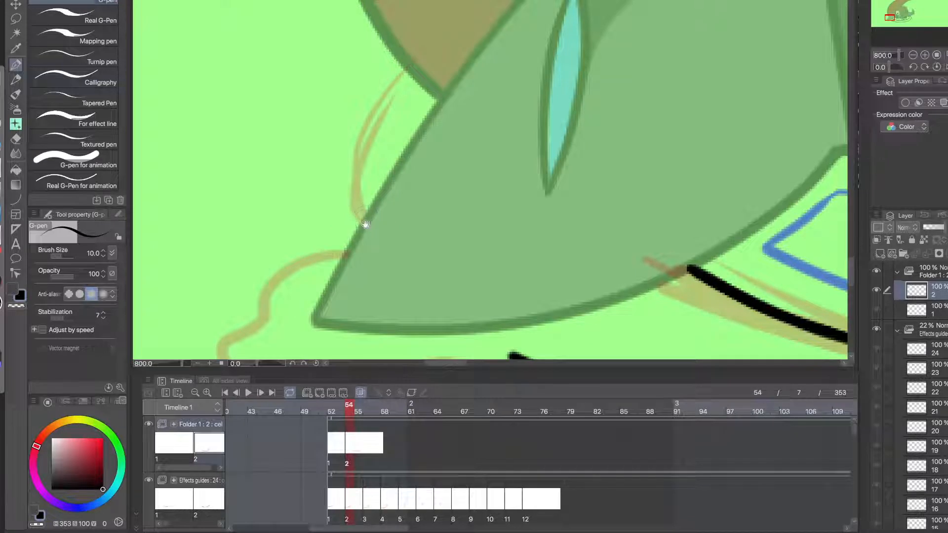
- Ink the small curved bump beside the pointed green sleeve with the G-pen, including its short upper edge along the brown shape
drag(363, 220, 402, 53)
key(ctrl+z)
mouse_move(363, 220)
mouse_down()
mouse_move(360, 128)
mouse_move(402, 79)
mouse_up()
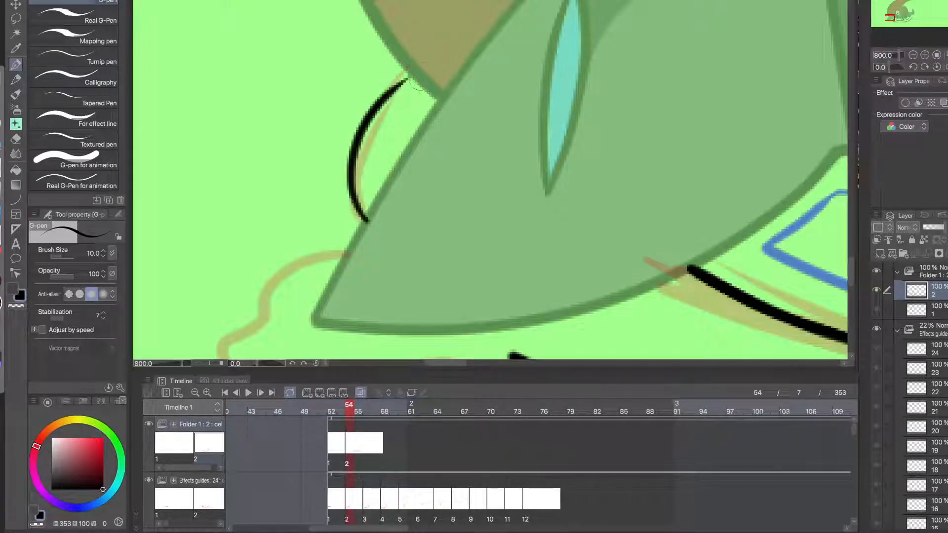
key(ctrl+z)
drag(366, 225, 414, 61)
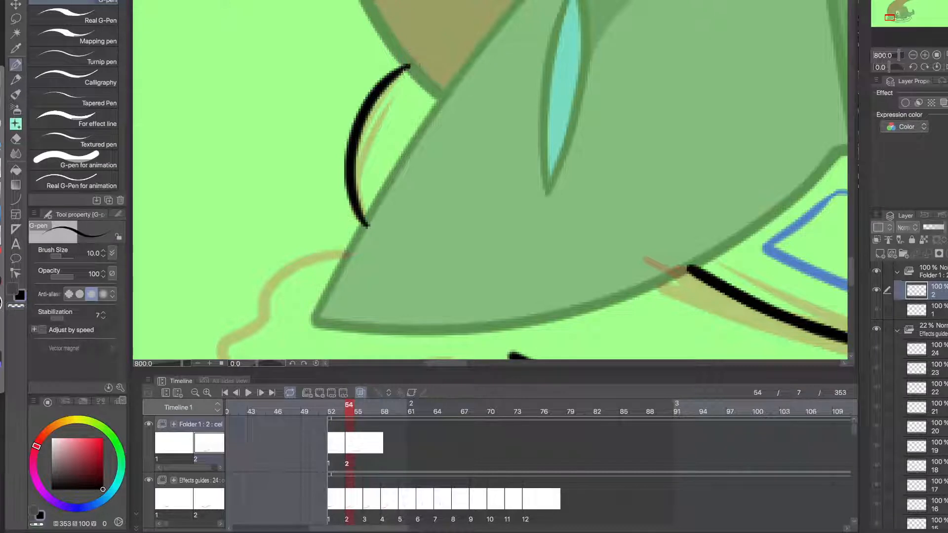
drag(409, 66, 442, 93)
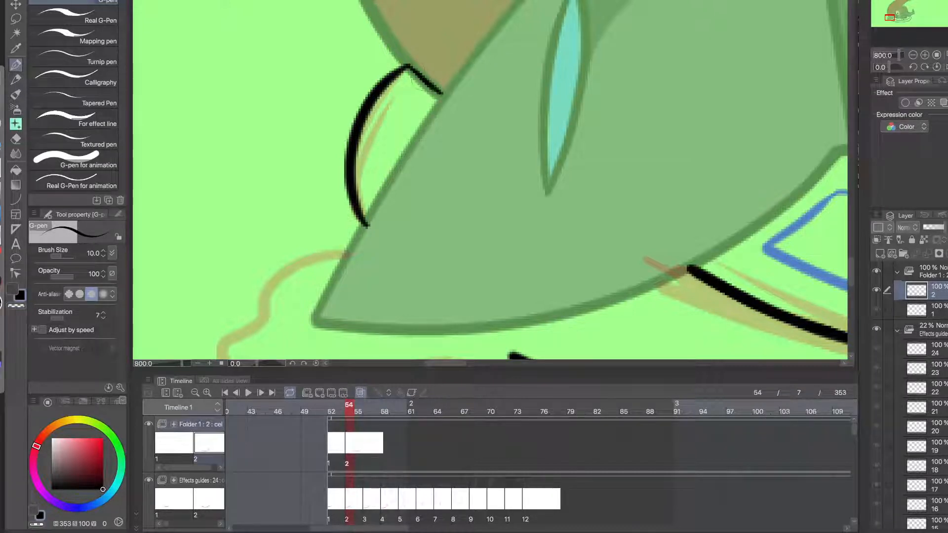
- Close the small bump with a straight line along the sleeve's edge and erase the overshoot at its corners using transparent colour
click(423, 168)
drag(419, 206, 376, 258)
drag(267, 338, 446, 38)
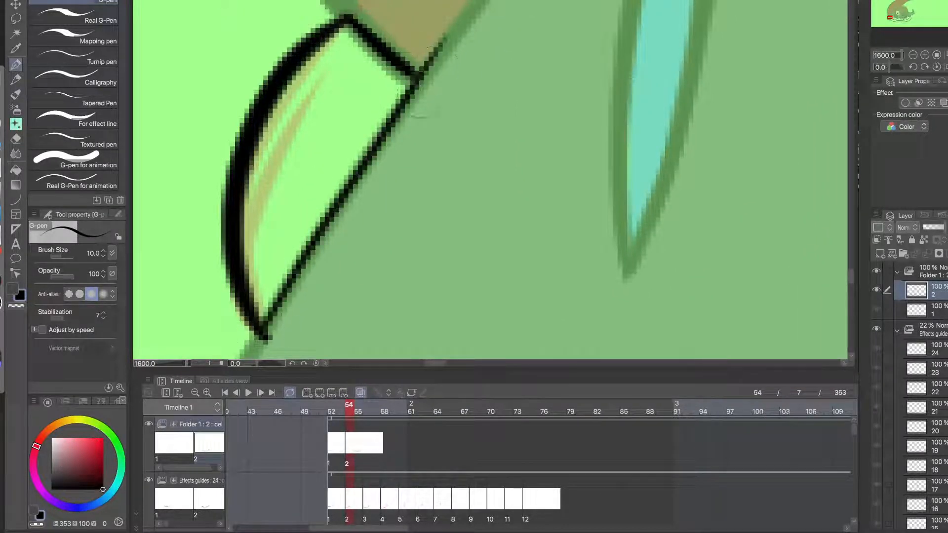
key(c)
drag(428, 70, 430, 53)
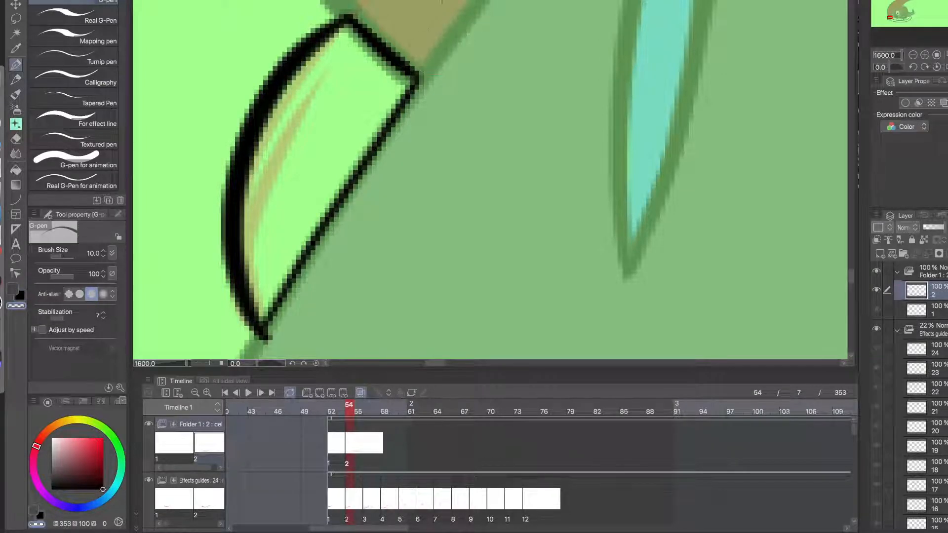
mouse_move(369, 269)
mouse_down()
mouse_move(415, 148)
mouse_move(396, 160)
mouse_up()
drag(306, 228, 295, 238)
key(c)
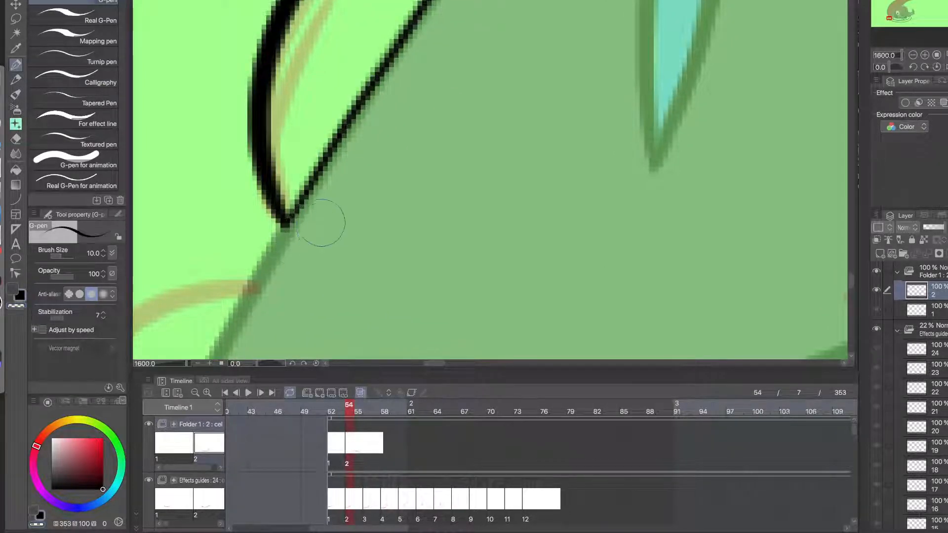
- Ink the upper arc of the effect's rounded end, following the sketch outward from the sleeve's edge just above its tip
alt+click(299, 262)
alt+click(299, 262)
drag(312, 299, 433, 158)
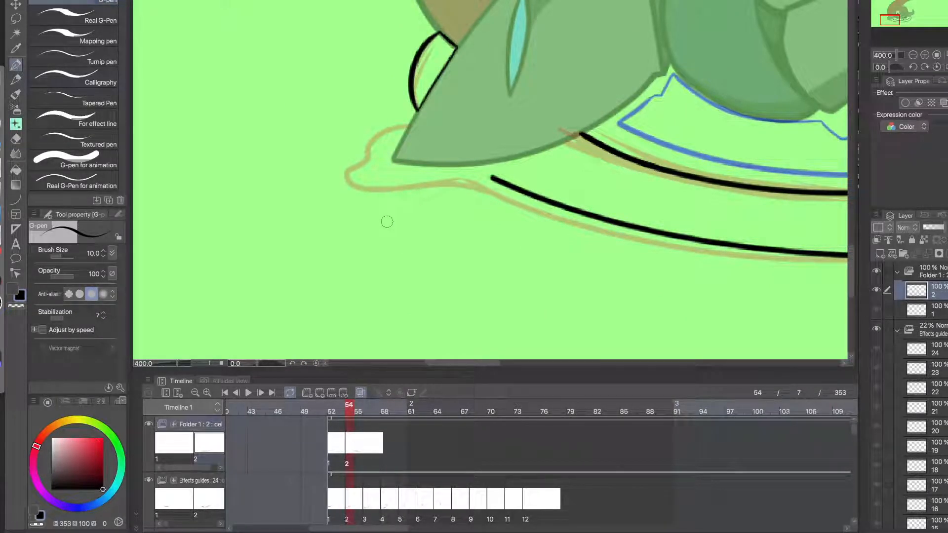
super+click(417, 202)
drag(423, 198, 471, 243)
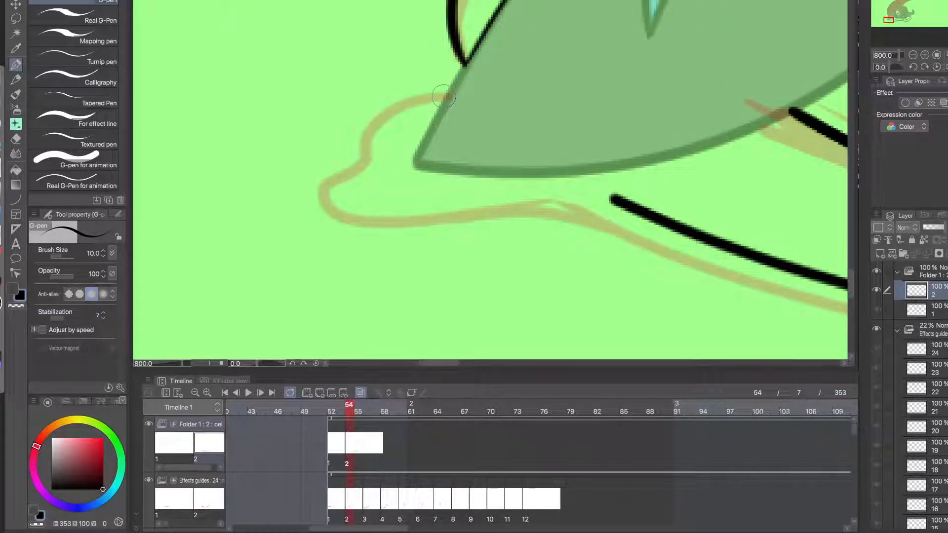
super+click(389, 138)
mouse_move(512, 39)
mouse_down()
mouse_move(330, 146)
mouse_move(329, 165)
mouse_up()
key(super+z)
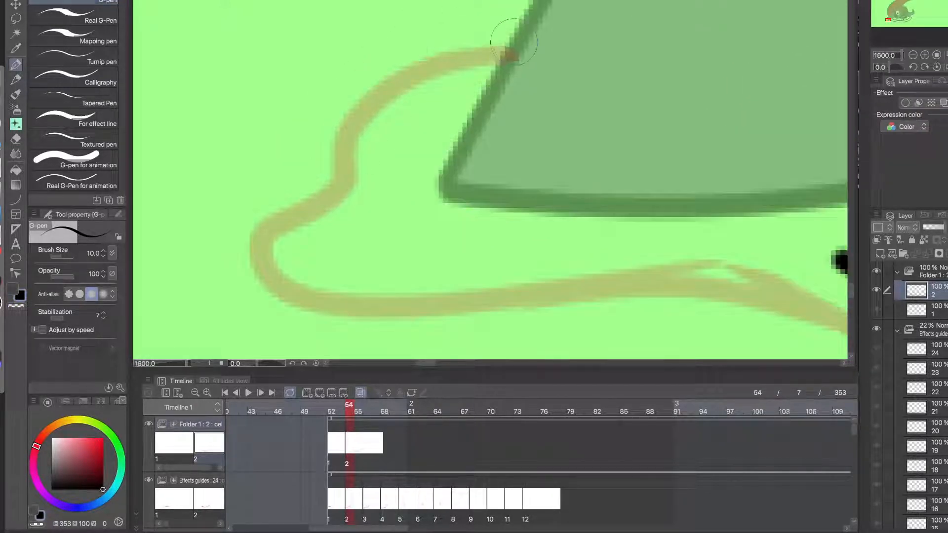
mouse_move(513, 41)
mouse_down()
mouse_move(362, 94)
mouse_move(349, 179)
mouse_move(346, 162)
mouse_move(389, 64)
mouse_move(544, 27)
mouse_move(517, 44)
mouse_move(419, 53)
mouse_move(339, 166)
mouse_up()
key(super+z)
key(super+z)
alt+click(351, 195)
drag(357, 214, 402, 156)
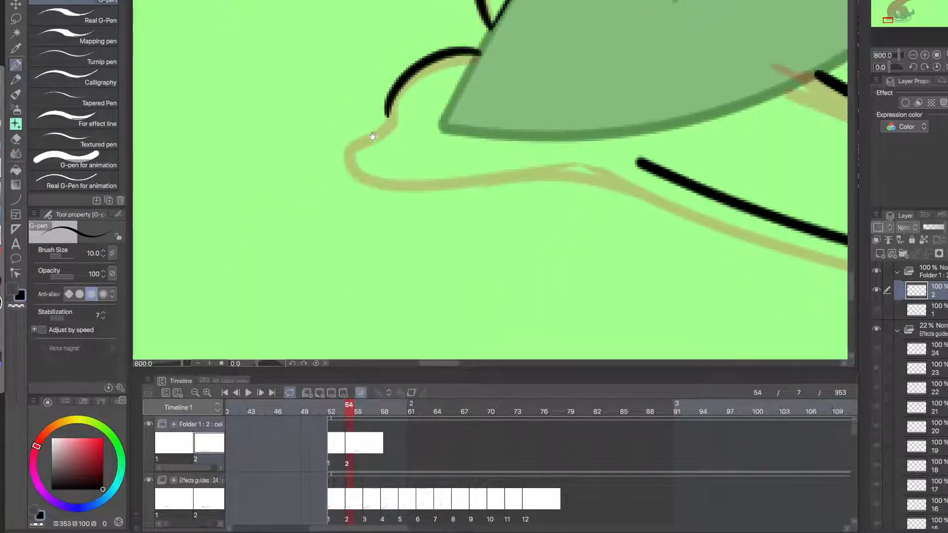
- Ink the curved tip of the effect's rounded end below the upper arc, redrawing it closer to the sketch
super+click(368, 145)
mouse_move(415, 60)
mouse_down()
mouse_move(406, 85)
mouse_move(338, 138)
mouse_move(351, 209)
mouse_move(553, 212)
mouse_up()
key(super+z)
mouse_move(407, 85)
mouse_down()
mouse_move(437, 233)
mouse_move(564, 208)
mouse_move(357, 238)
mouse_move(434, 95)
mouse_up()
key(super+z)
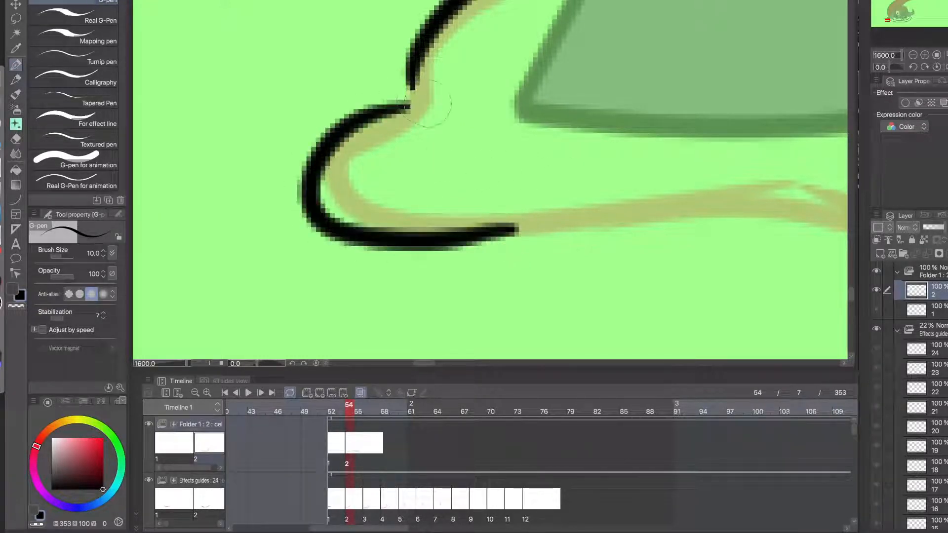
key(super+z)
mouse_move(522, 236)
mouse_down()
mouse_move(457, 239)
mouse_move(434, 126)
mouse_up()
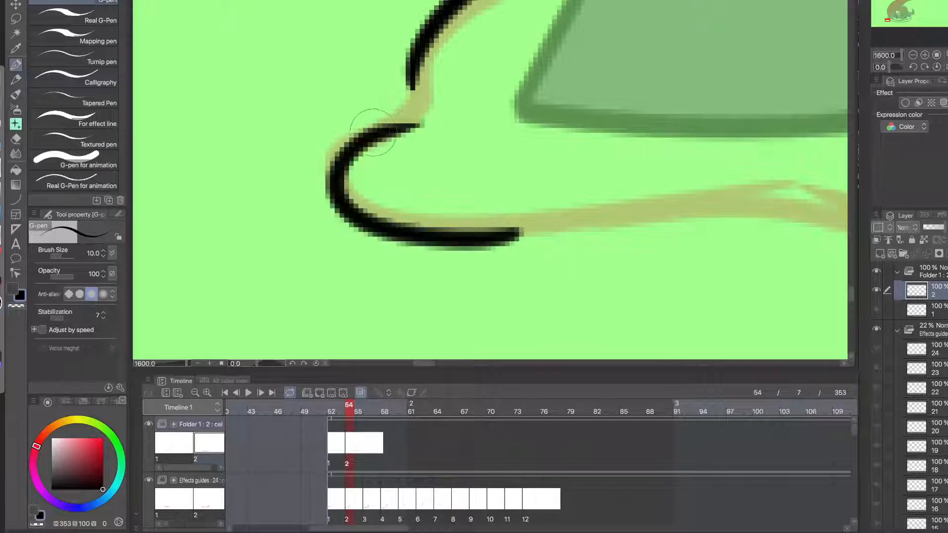
- Join the upper arc to the curved tip and clean the notch between them with transparent colour
drag(373, 132, 412, 65)
key(super+z)
mouse_move(388, 132)
mouse_down()
mouse_move(405, 62)
mouse_move(414, 127)
mouse_move(436, 109)
mouse_up()
key(c)
drag(403, 144, 446, 82)
key(c)
drag(406, 127, 429, 40)
key(super+z)
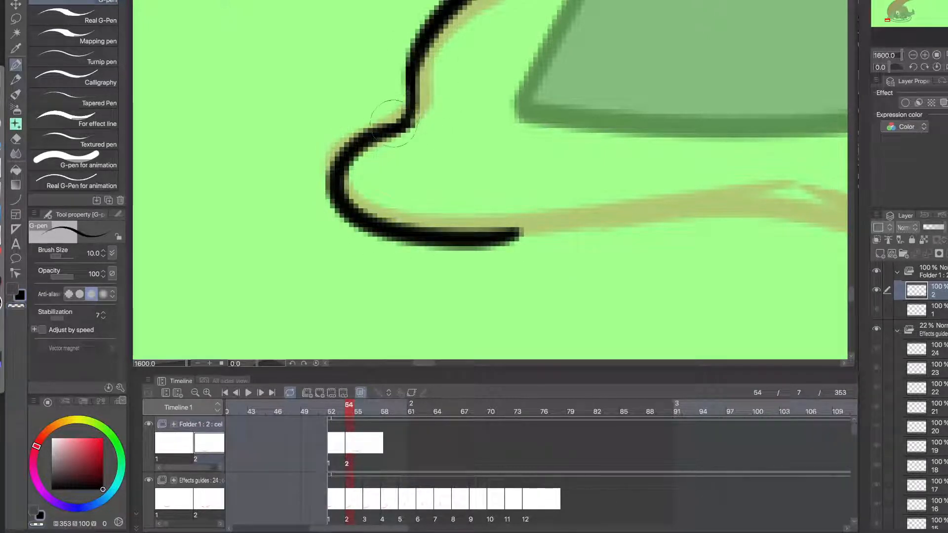
drag(393, 123, 433, 38)
scroll(452, 73, down, 2)
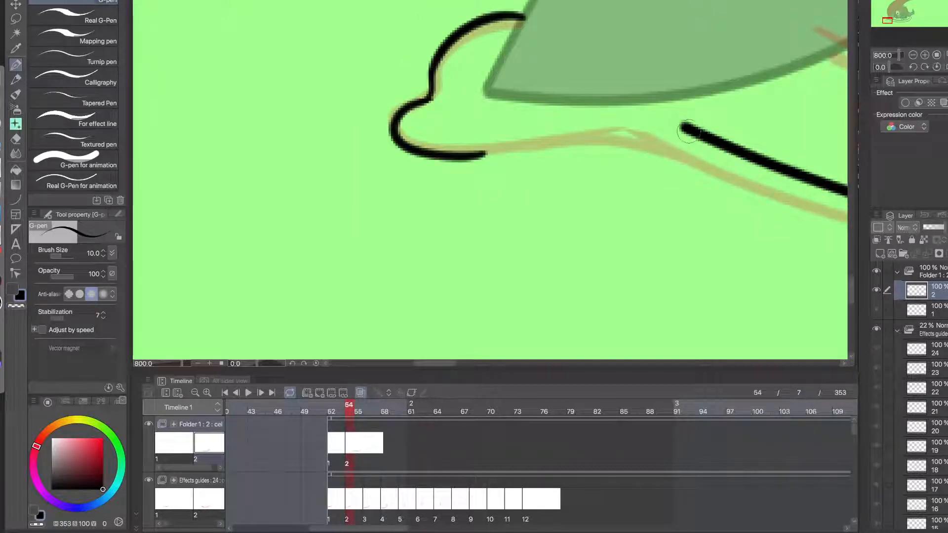
- Connect the curved tip to the ring's long outer line and erase the stub sticking out at the joint
mouse_move(684, 127)
mouse_down()
mouse_move(487, 157)
mouse_move(684, 128)
mouse_up()
key(super+z)
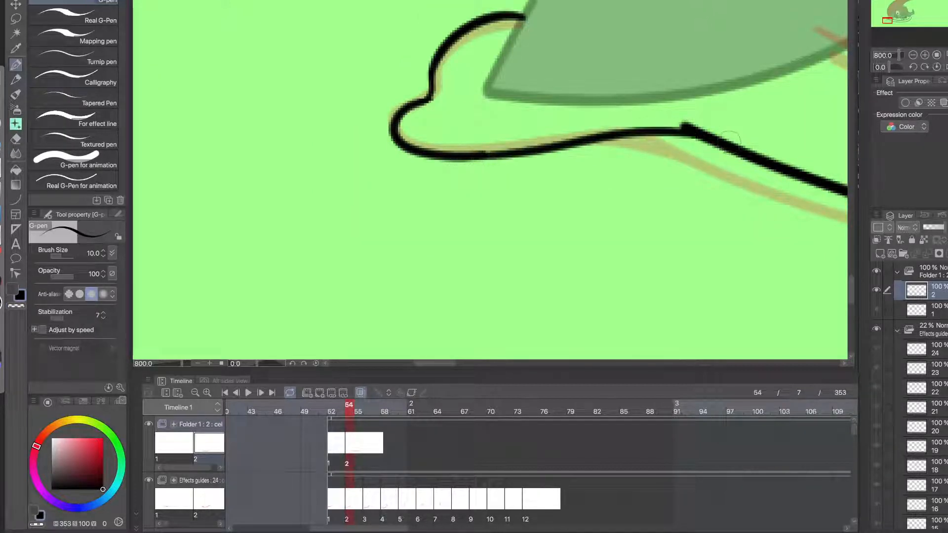
drag(739, 160, 582, 125)
key(c)
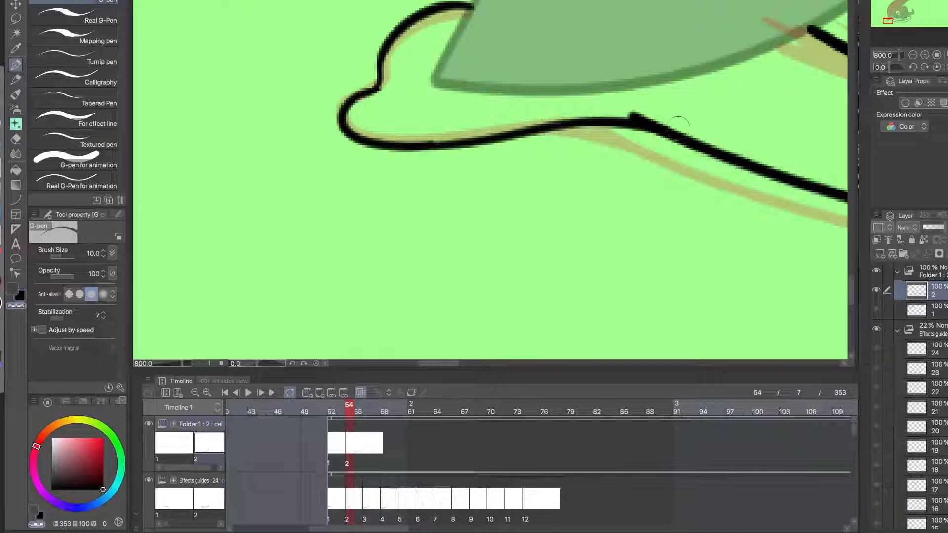
drag(680, 122, 566, 106)
key(c)
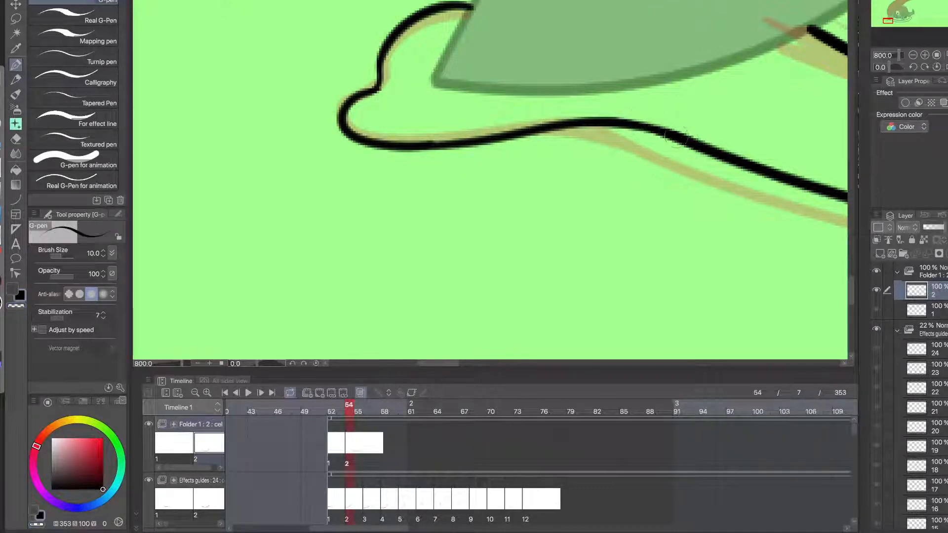
- Retrace the lower outline between the curved tip and the ring's outer line to smooth the connection
drag(683, 143, 514, 139)
key(super+z)
mouse_move(684, 137)
mouse_down()
mouse_move(632, 122)
mouse_move(546, 140)
mouse_move(645, 146)
mouse_move(592, 120)
mouse_move(409, 149)
mouse_move(539, 136)
mouse_move(423, 146)
mouse_move(528, 132)
mouse_up()
key(super+z)
drag(428, 147, 566, 121)
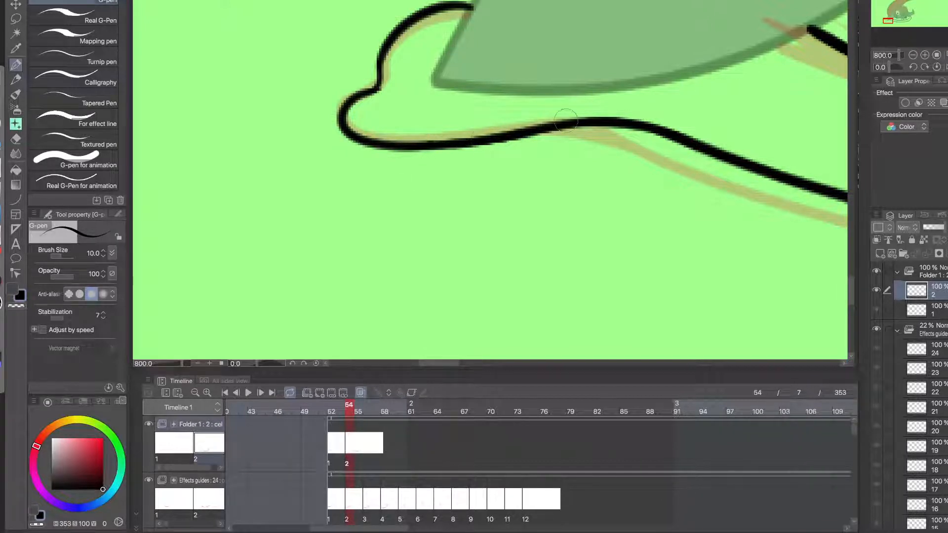
- Close the ring's open end beneath the raised leg with a line between its inner and outer strokes, and trim the overshoot
alt+click(542, 187)
drag(529, 230, 287, 274)
alt+click(380, 269)
drag(438, 300, 370, 286)
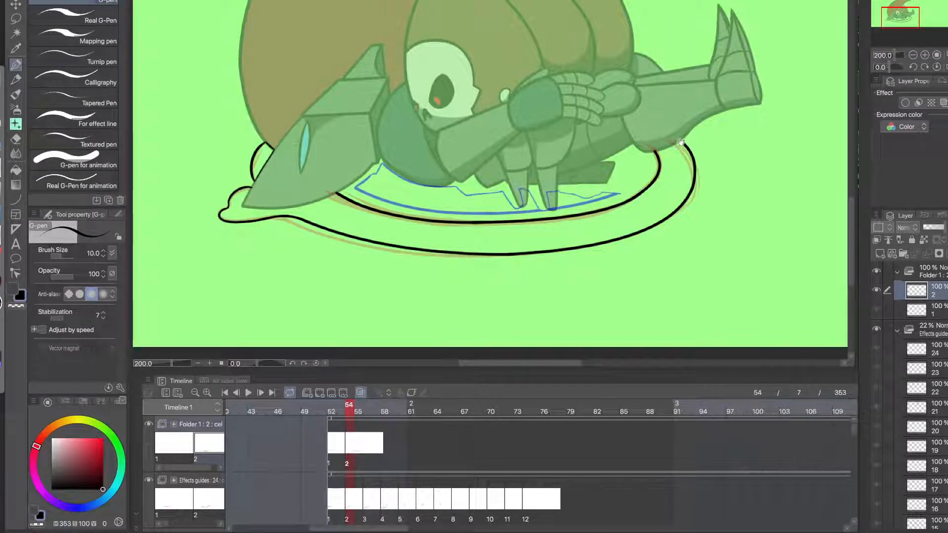
click(697, 142)
click(701, 140)
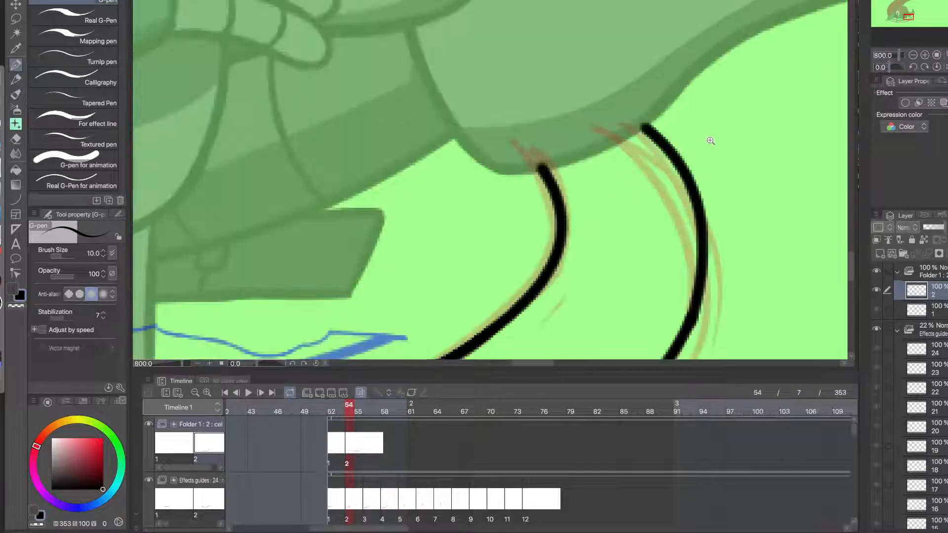
click(629, 153)
drag(603, 173, 542, 206)
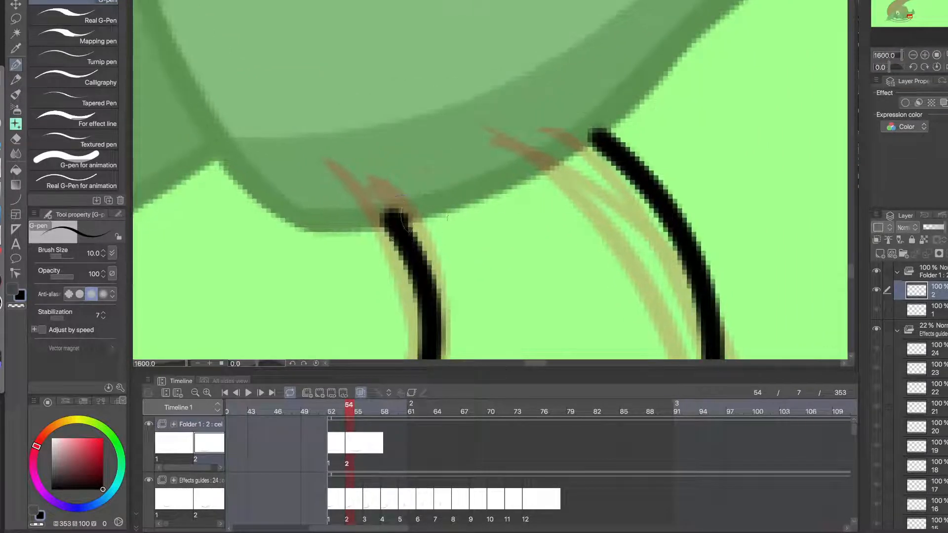
drag(401, 214, 598, 135)
key(ctrl+z)
mouse_move(397, 213)
mouse_down()
mouse_move(452, 209)
mouse_move(610, 118)
mouse_up()
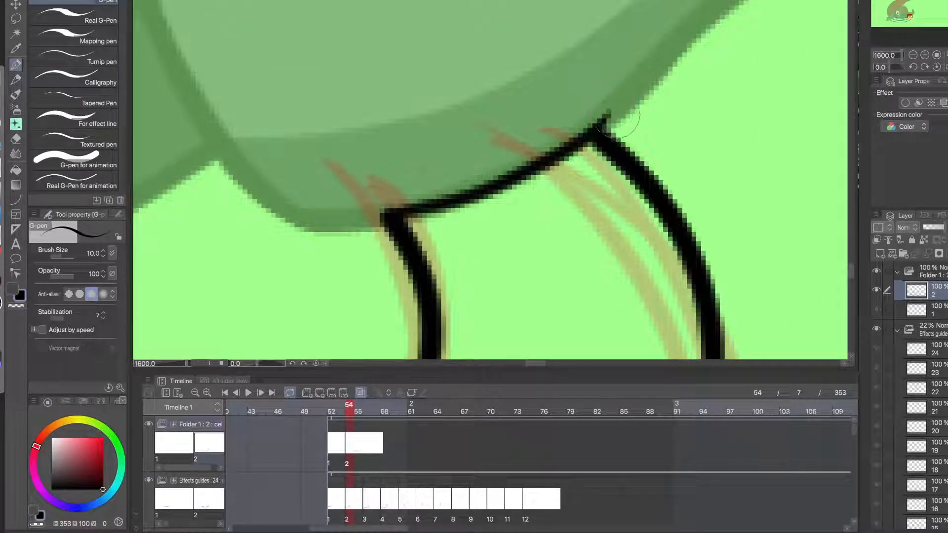
key(ctrl+z)
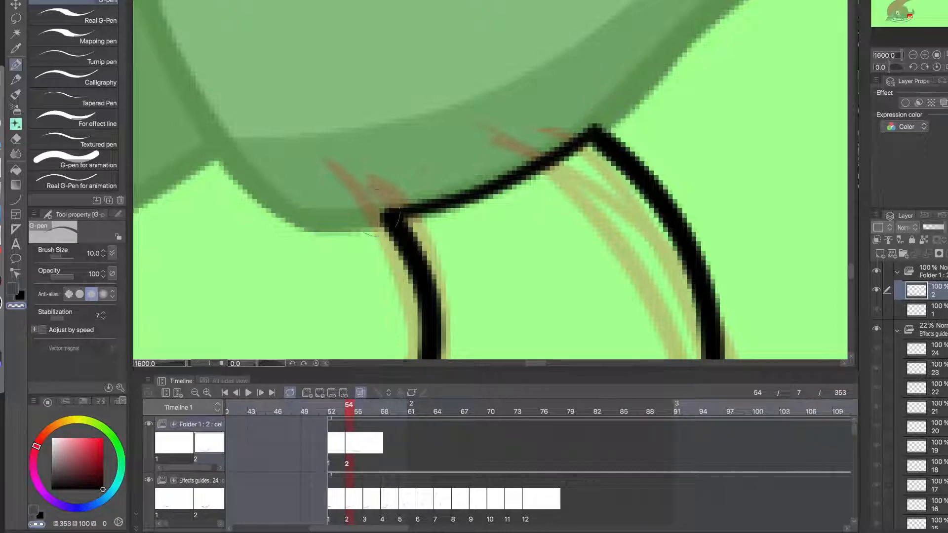
drag(396, 217, 543, 161)
scroll(488, 240, down, 6)
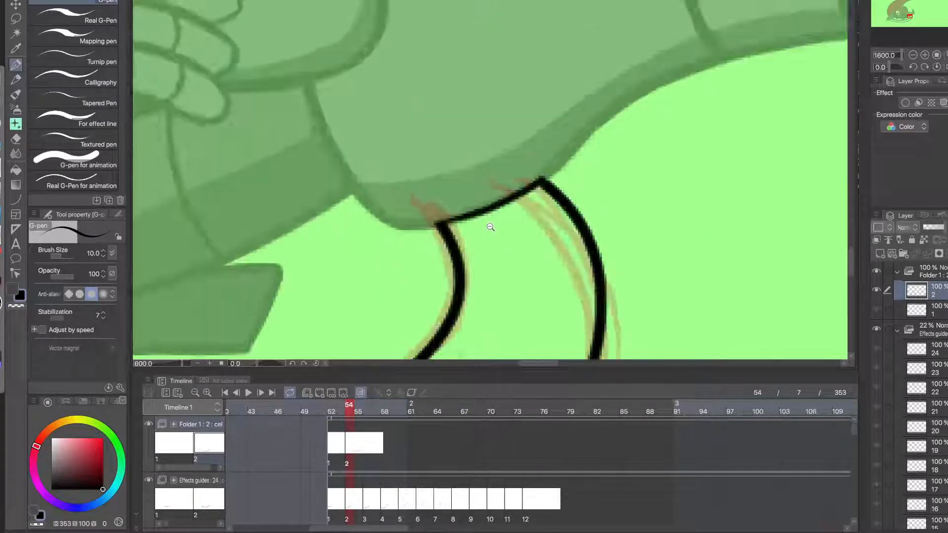
- Ink a line along the sleeve's slanted edge from its tip up to the closed bump
scroll(376, 212, up, 4)
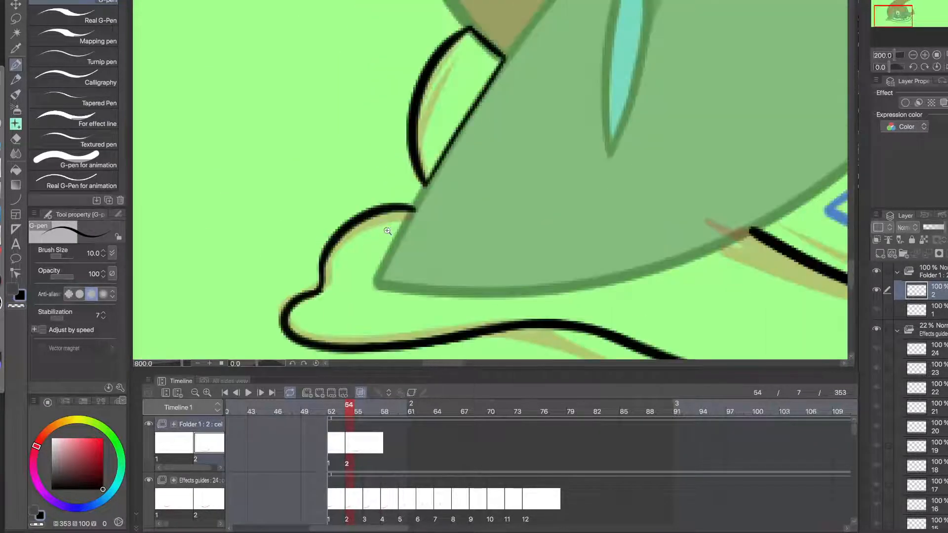
drag(381, 277, 523, 30)
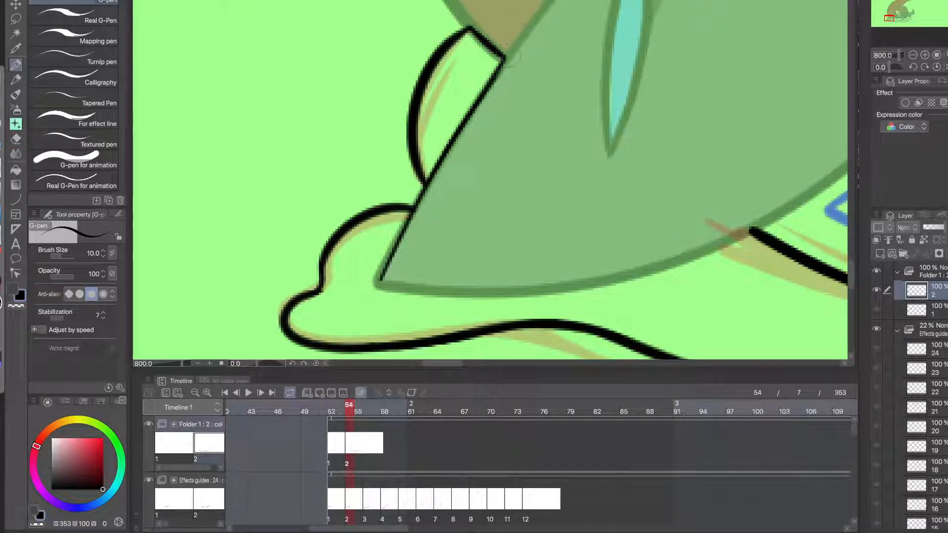
drag(465, 286, 416, 190)
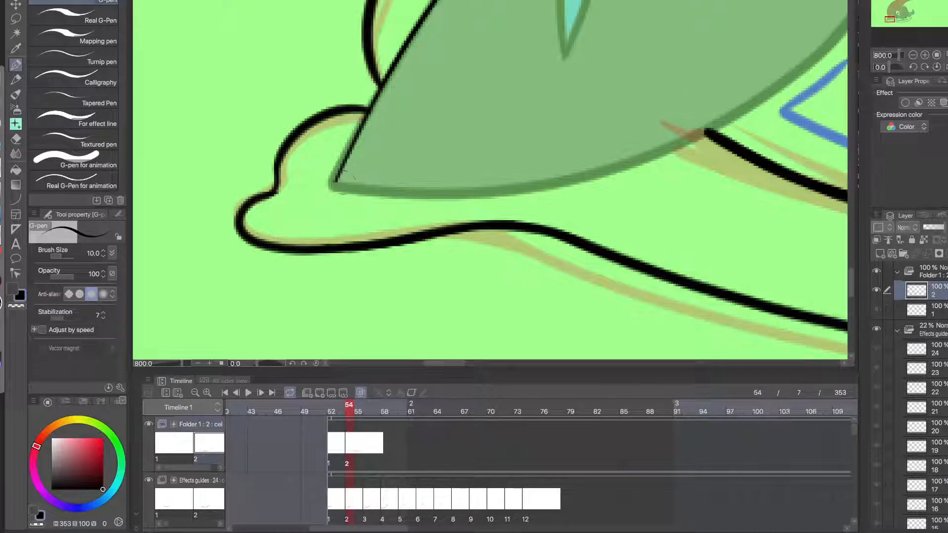
- Ink the sleeve's curved bottom edge from its tip to the start of the ring's inner line
mouse_move(337, 183)
mouse_down()
mouse_move(463, 193)
mouse_move(607, 159)
mouse_up()
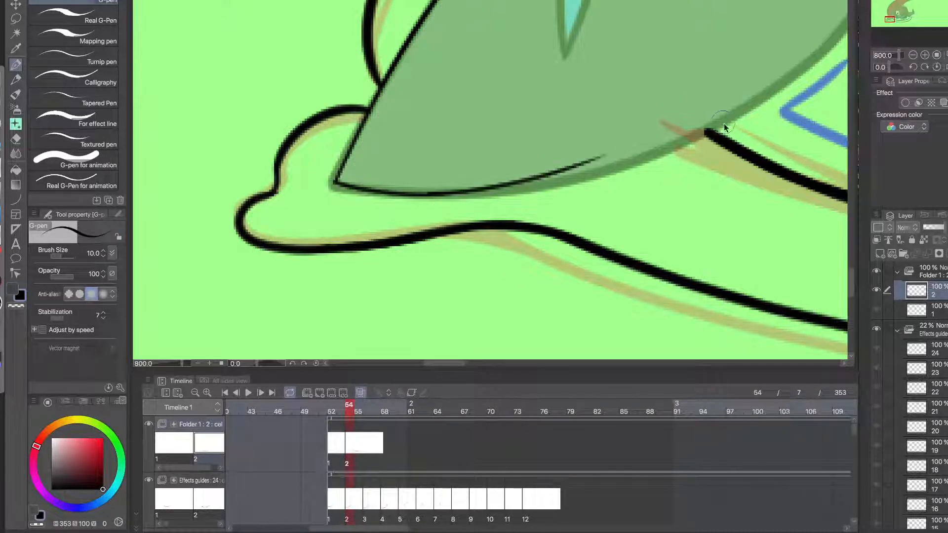
key(ctrl+z)
drag(705, 131, 516, 184)
key(ctrl+z)
mouse_move(427, 195)
mouse_down()
mouse_move(681, 140)
mouse_move(435, 196)
mouse_move(680, 140)
mouse_move(502, 194)
mouse_up()
key(ctrl+z)
key(ctrl+z)
key(ctrl+z)
drag(437, 195, 612, 170)
key(ctrl+z)
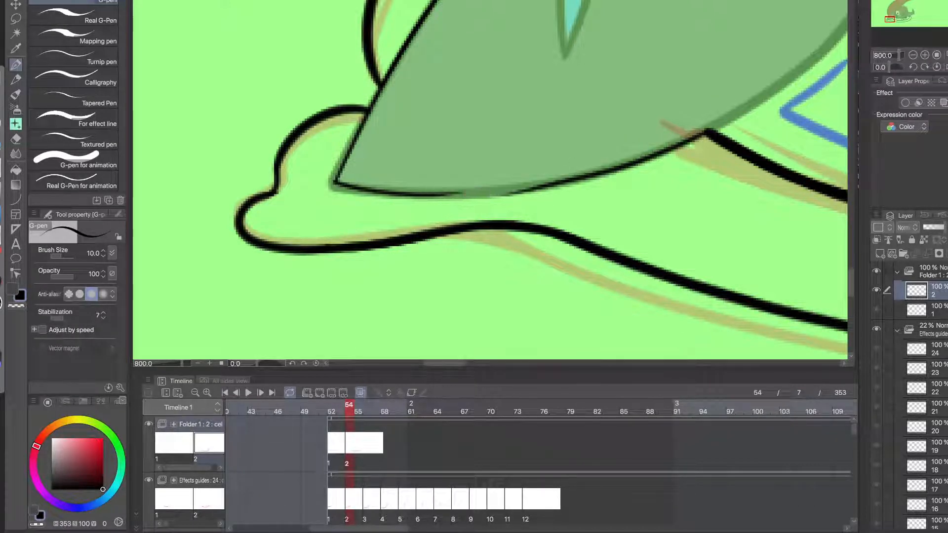
mouse_move(426, 196)
mouse_down()
mouse_move(515, 191)
mouse_move(607, 158)
mouse_up()
- Turn off onion skin, move the playhead to frame 55 and check the inked ring outline
scroll(599, 201, down, 7)
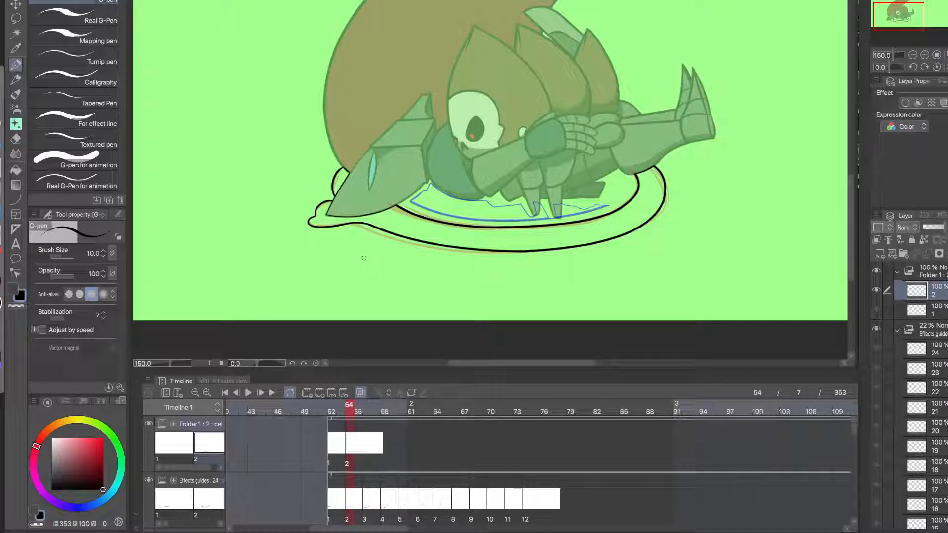
click(361, 393)
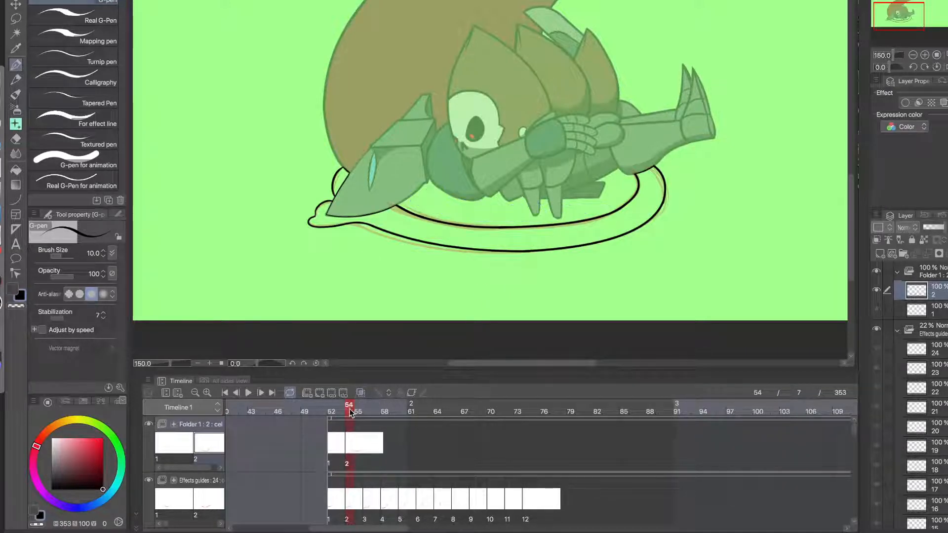
drag(341, 406, 355, 406)
scroll(657, 178, up, 5)
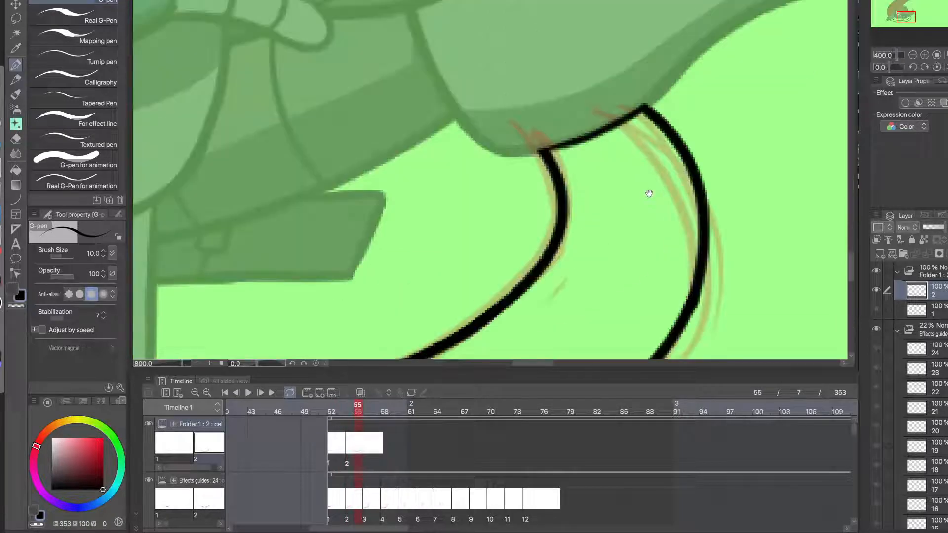
scroll(637, 209, down, 4)
drag(498, 287, 552, 248)
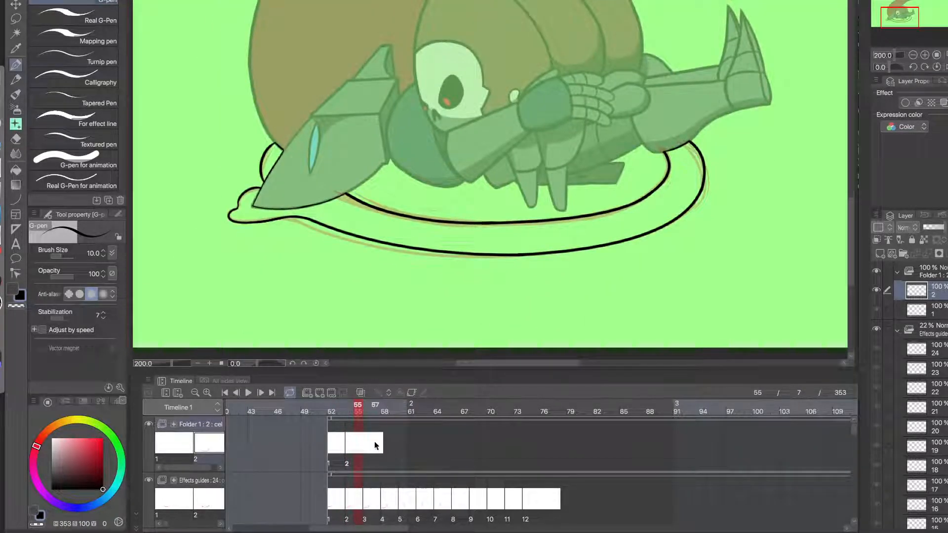
- Go to frame 56 and add a new animation cel to Folder 1
click(374, 448)
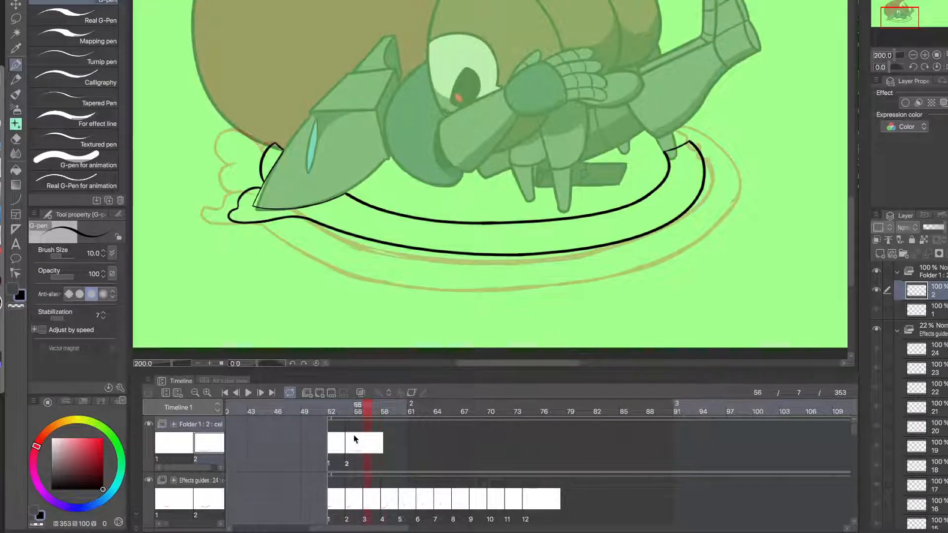
click(319, 393)
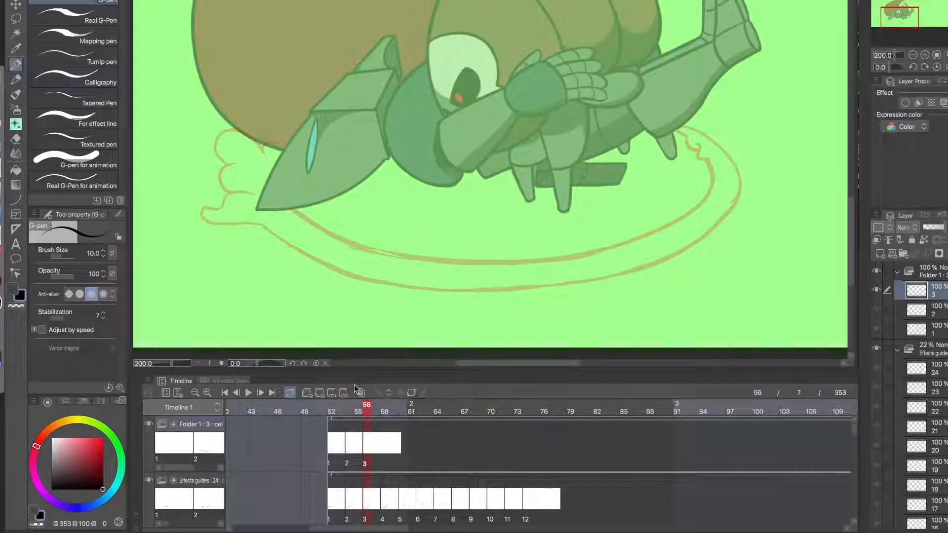
- Ink the sleeve's short bottom edge out to the ring's inner line and its slanted edge from the tip up past the hair
drag(343, 297, 441, 314)
scroll(353, 225, up, 4)
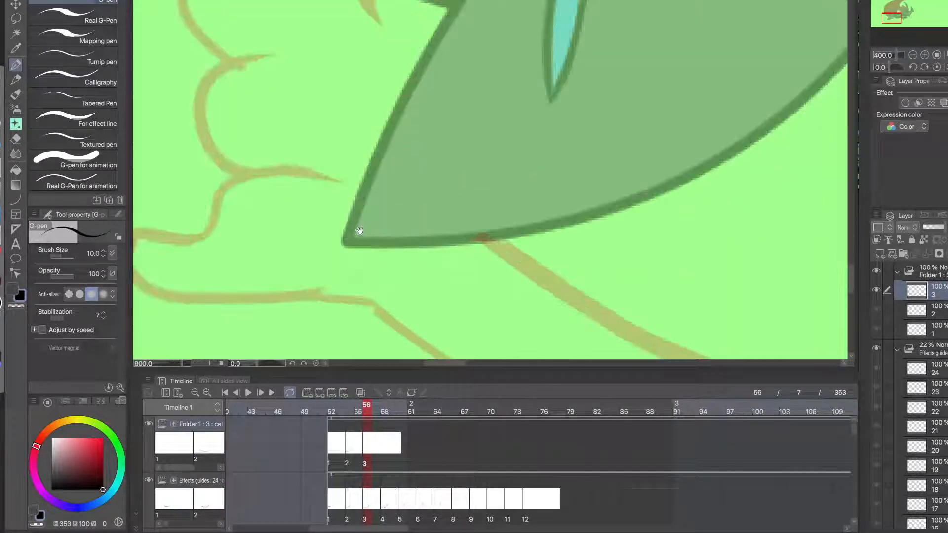
mouse_move(490, 244)
mouse_down()
mouse_move(339, 249)
mouse_move(484, 242)
mouse_up()
key(ctrl+z)
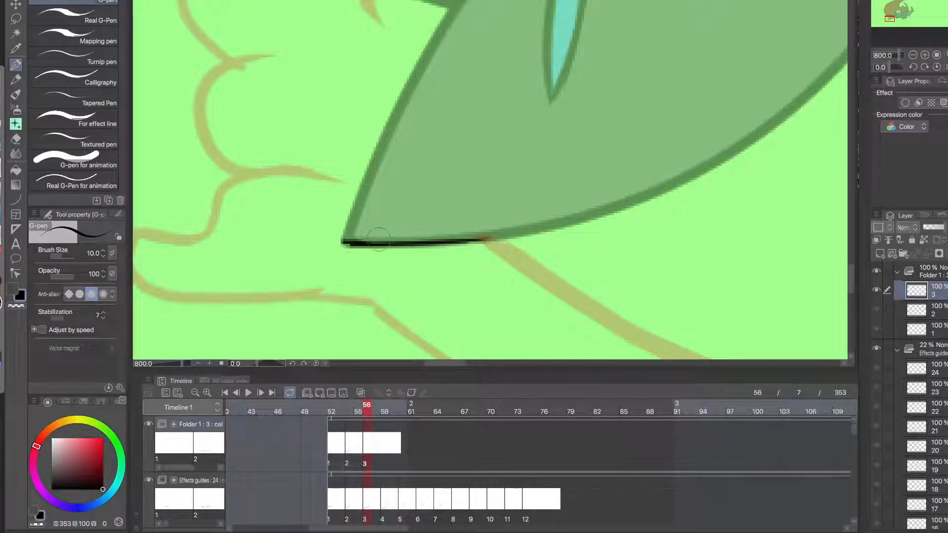
key(ctrl+z)
mouse_move(346, 245)
mouse_down()
mouse_move(489, 240)
mouse_move(457, 242)
mouse_up()
drag(422, 190, 394, 276)
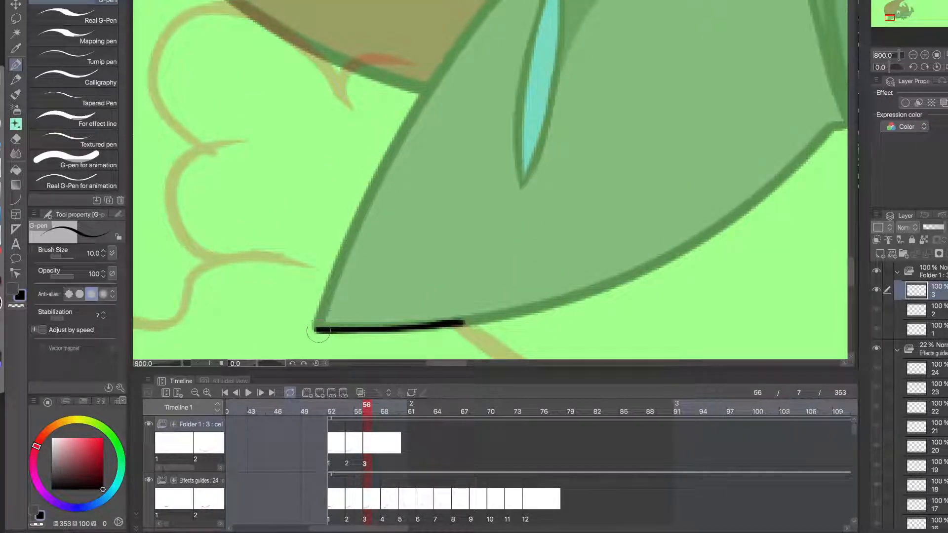
drag(318, 331, 498, 24)
- Ink the small rounded bump where the sleeve's slanted edge meets the hair
drag(395, 183, 456, 285)
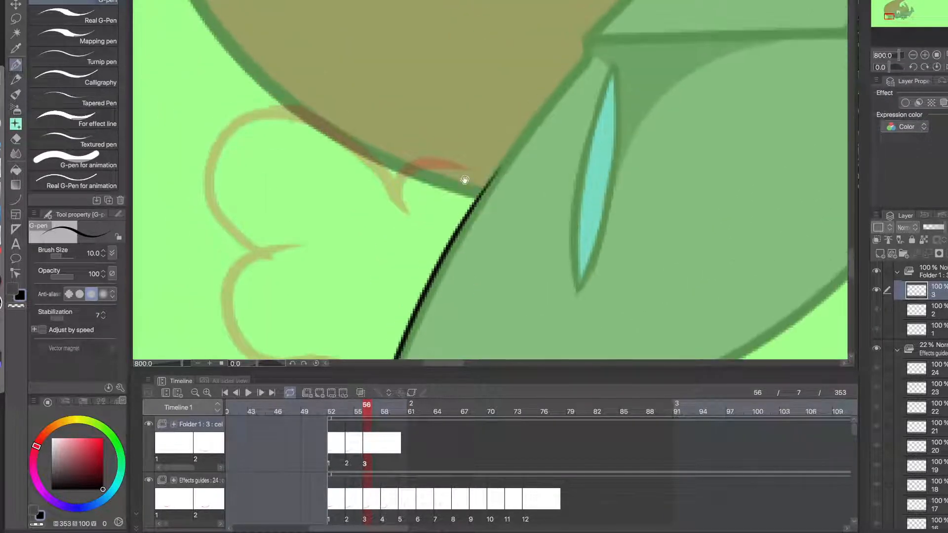
key(super+plus)
mouse_move(494, 195)
mouse_down()
mouse_move(460, 164)
mouse_move(327, 211)
mouse_move(315, 190)
mouse_move(489, 192)
mouse_move(472, 172)
mouse_move(334, 181)
mouse_up()
key(ctrl+z)
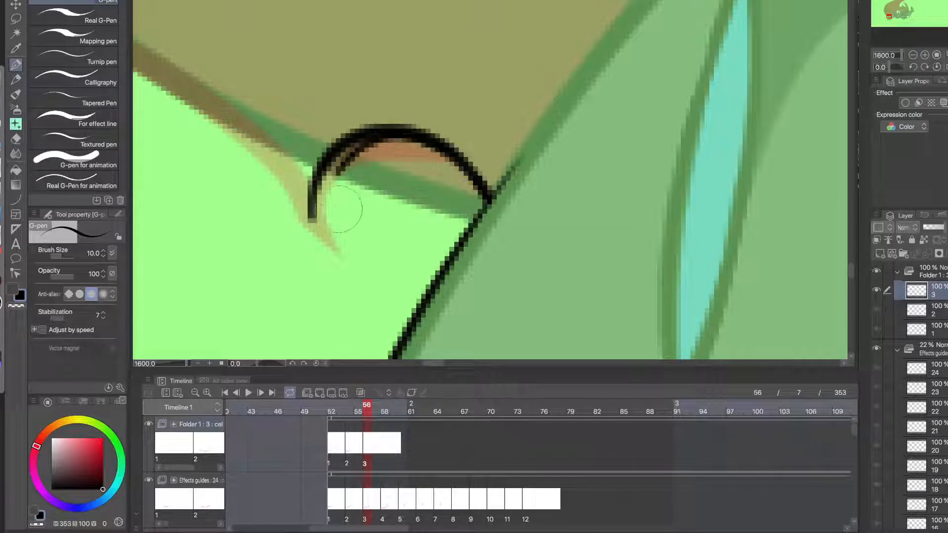
key(ctrl+z)
drag(314, 223, 399, 134)
scroll(401, 211, down, 2)
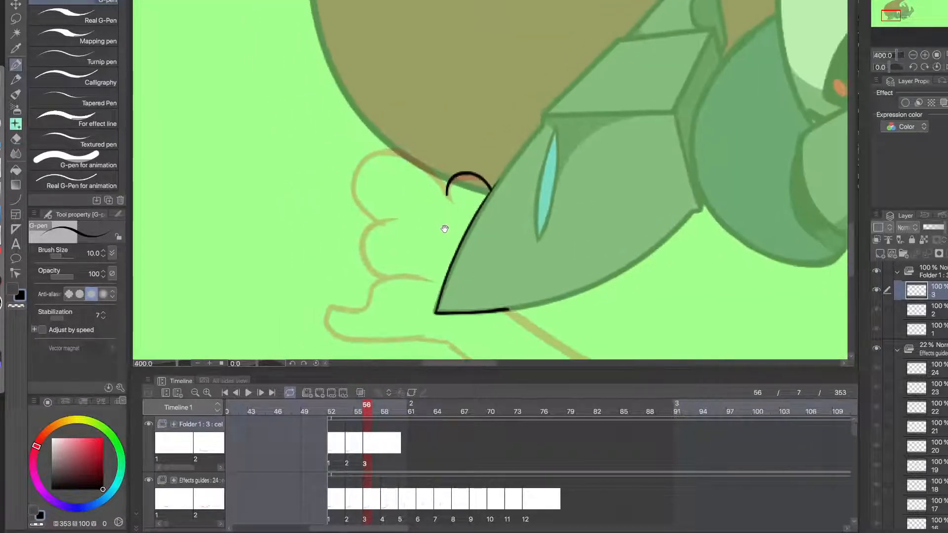
- Ink the short slanted crease stroke at the outer foot of the small bump
scroll(447, 226, up, 2)
mouse_move(441, 165)
mouse_down()
mouse_move(468, 212)
mouse_move(440, 165)
mouse_move(468, 210)
mouse_move(449, 201)
mouse_move(462, 211)
mouse_move(538, 176)
mouse_move(460, 172)
mouse_move(354, 101)
mouse_up()
key(ctrl+z)
key(c)
key(c)
key(ctrl+z)
drag(358, 153, 429, 156)
key(ctrl+z)
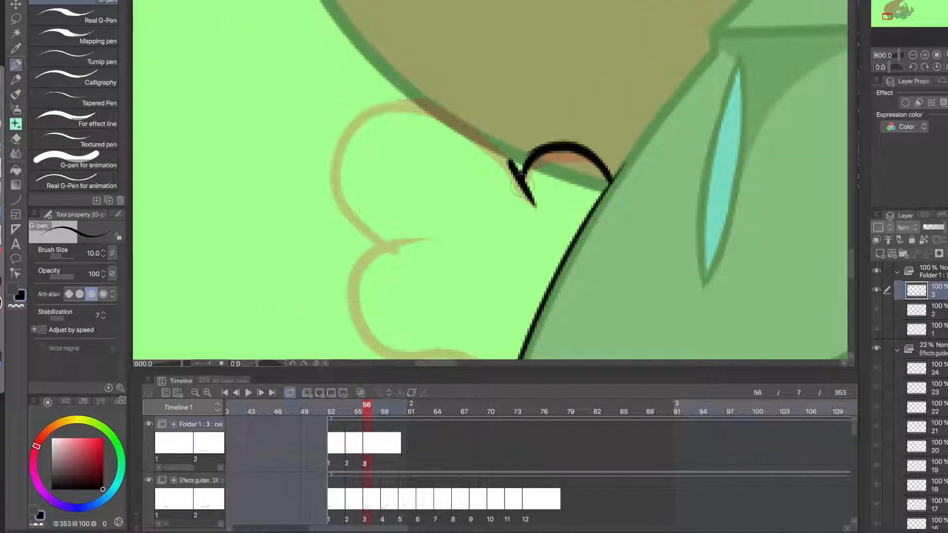
- Ink the puff's large upper lobe from the crease around to the notch above the second lobe
drag(527, 187, 314, 188)
key(ctrl+z)
mouse_move(525, 183)
mouse_down()
mouse_move(402, 111)
mouse_move(336, 168)
mouse_up()
drag(387, 245, 387, 248)
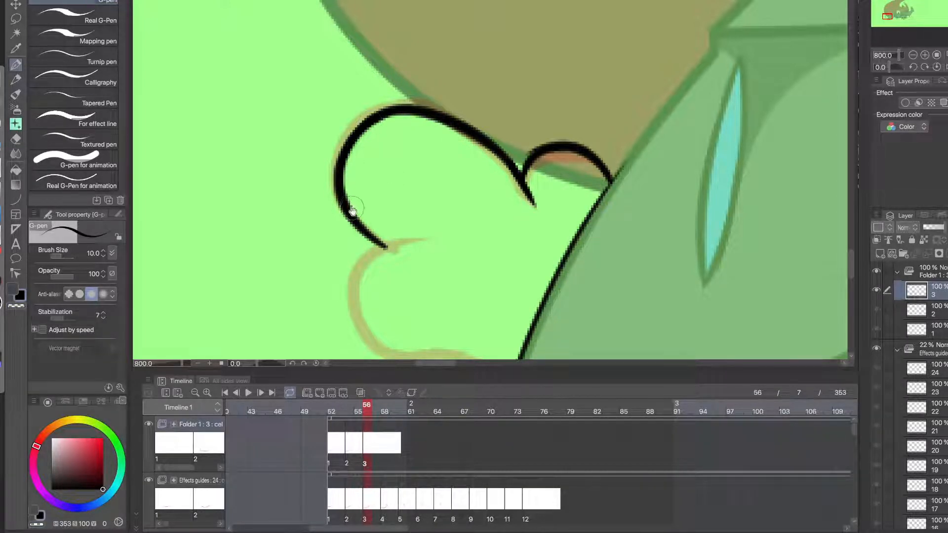
- Ink the puff's second lobe from its lower end up to a short tapered tail inside the notch
drag(382, 301, 370, 202)
mouse_move(387, 257)
mouse_down()
mouse_move(375, 148)
mouse_move(418, 143)
mouse_up()
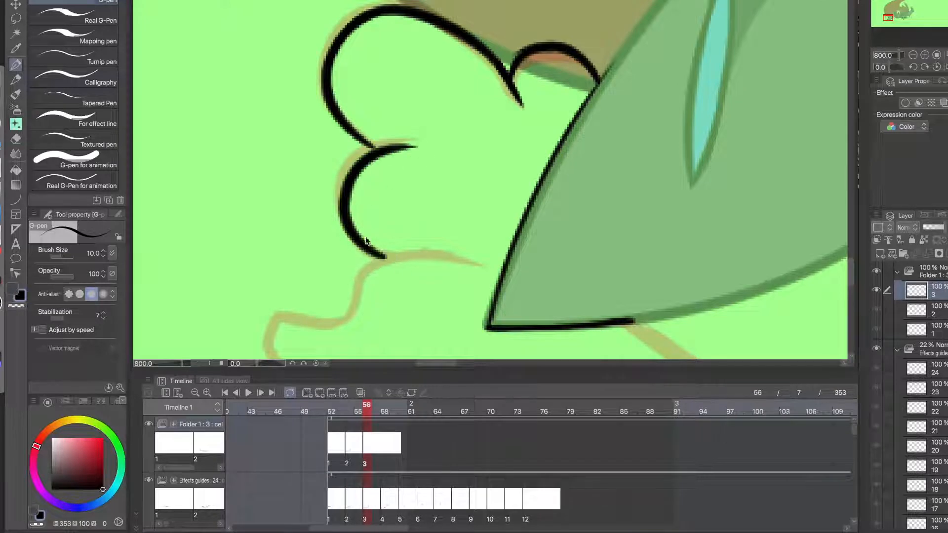
key(ctrl+z)
drag(390, 256, 416, 143)
key(ctrl+z)
drag(389, 257, 416, 129)
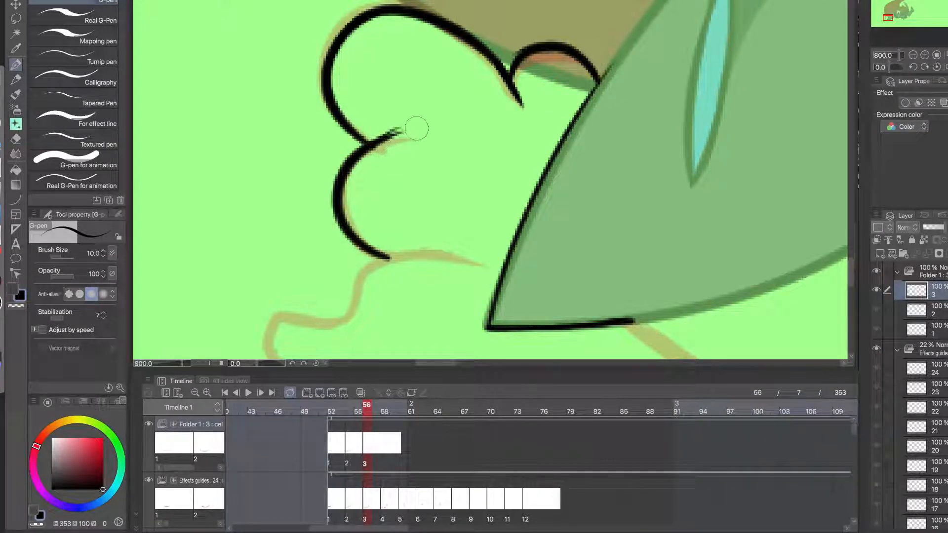
key(ctrl+z)
scroll(361, 180, down, 2)
scroll(369, 160, up, 2)
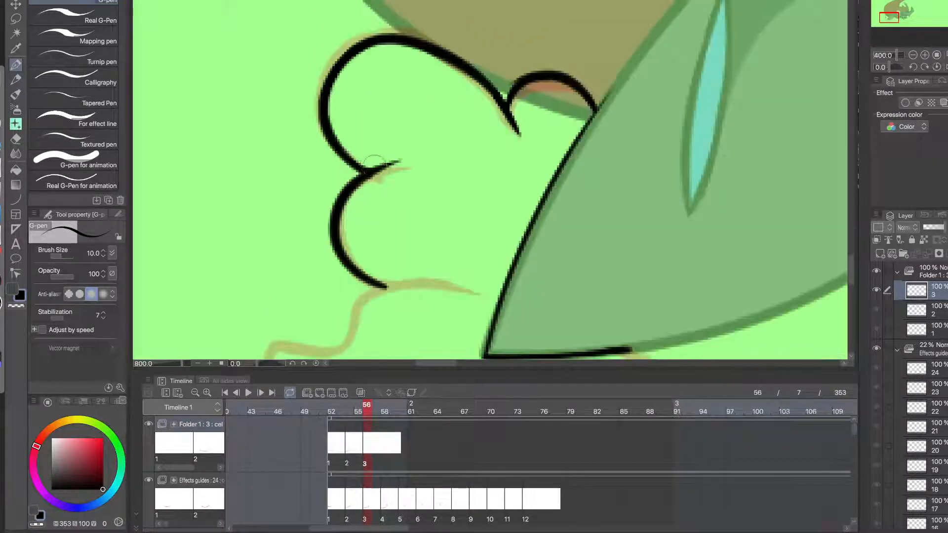
scroll(380, 160, down, 2)
scroll(353, 139, up, 2)
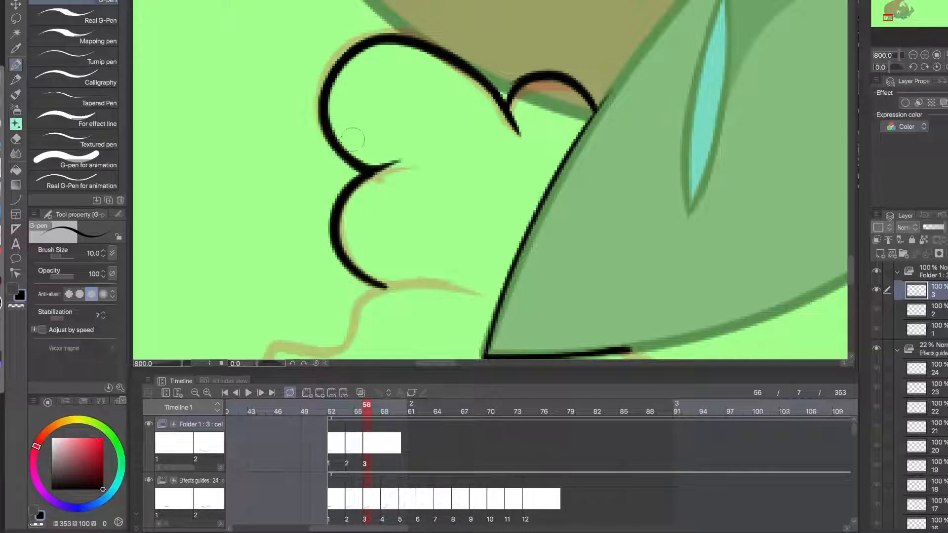
- Ink the line under the second lobe, from its tapered end near the sleeve down the S-curve to the ring's outer tip
alt+click(387, 214)
ctrl+click(455, 161)
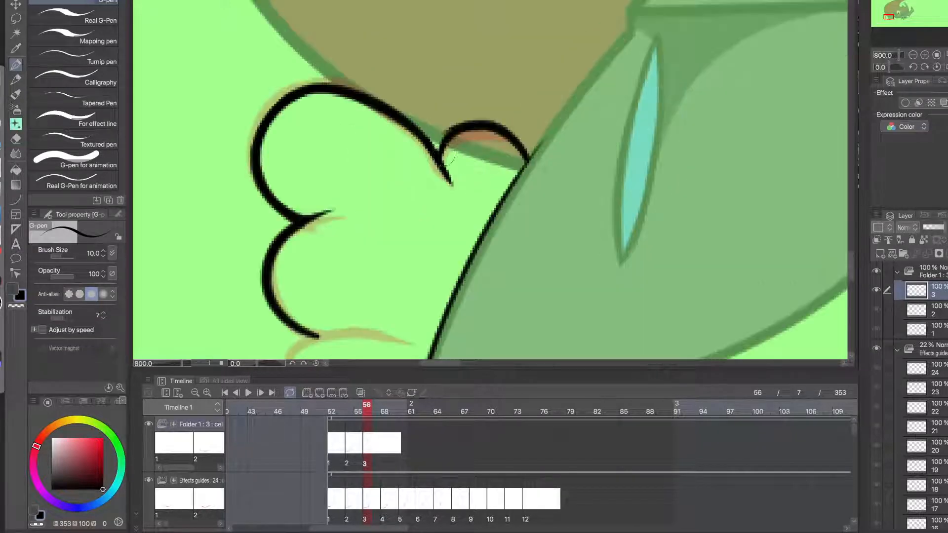
alt+click(424, 231)
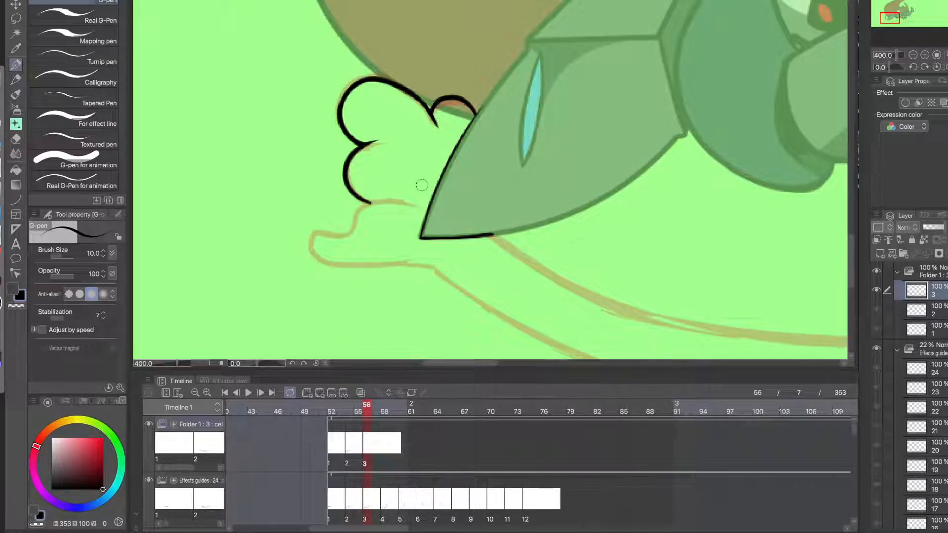
click(361, 231)
click(373, 226)
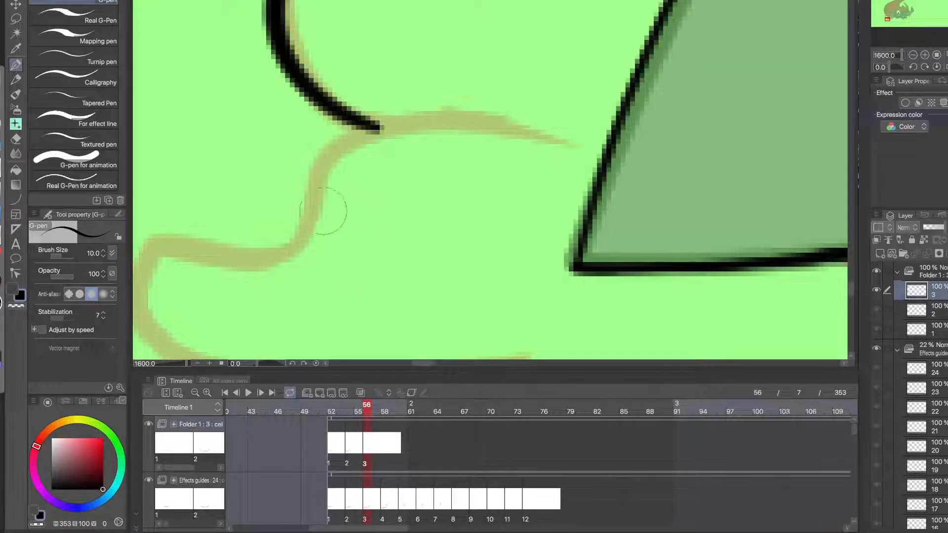
mouse_move(282, 257)
mouse_down()
mouse_move(447, 117)
mouse_move(540, 127)
mouse_up()
alt+click(417, 232)
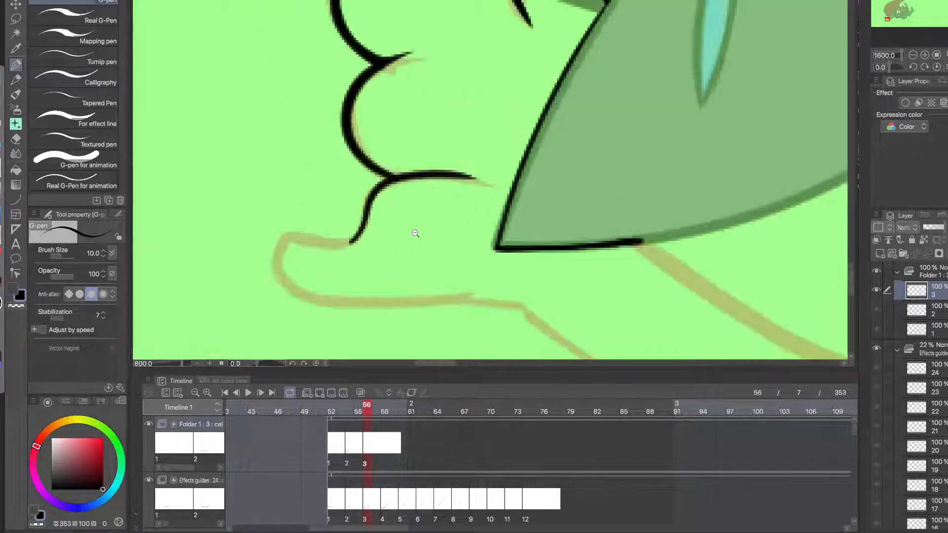
drag(414, 233, 441, 227)
click(415, 153)
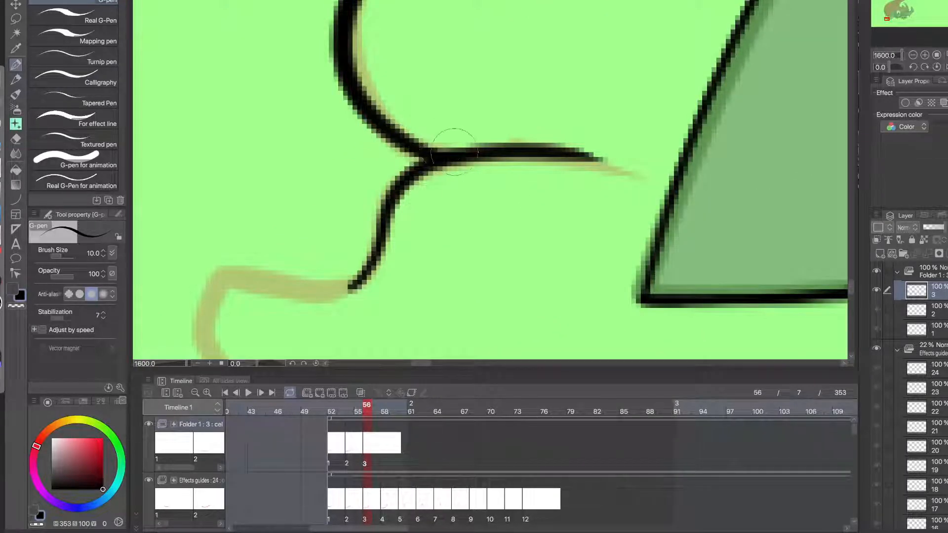
- Ink the ring's rounded outer tip from the S-curve's end around to the start of its lower edge
drag(401, 253, 499, 123)
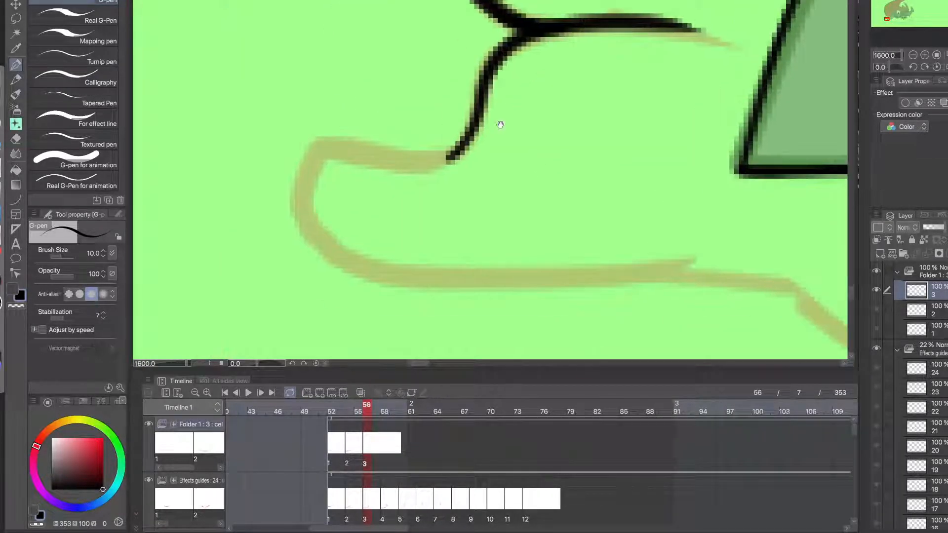
mouse_move(447, 159)
mouse_down()
mouse_move(321, 148)
mouse_move(506, 267)
mouse_up()
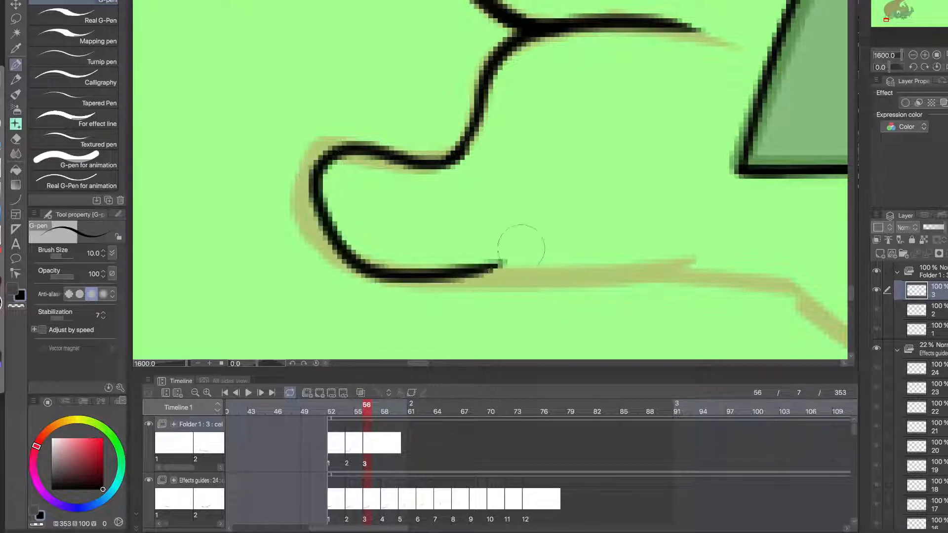
key(ctrl+z)
mouse_move(404, 281)
mouse_down()
mouse_move(430, 159)
mouse_move(469, 151)
mouse_up()
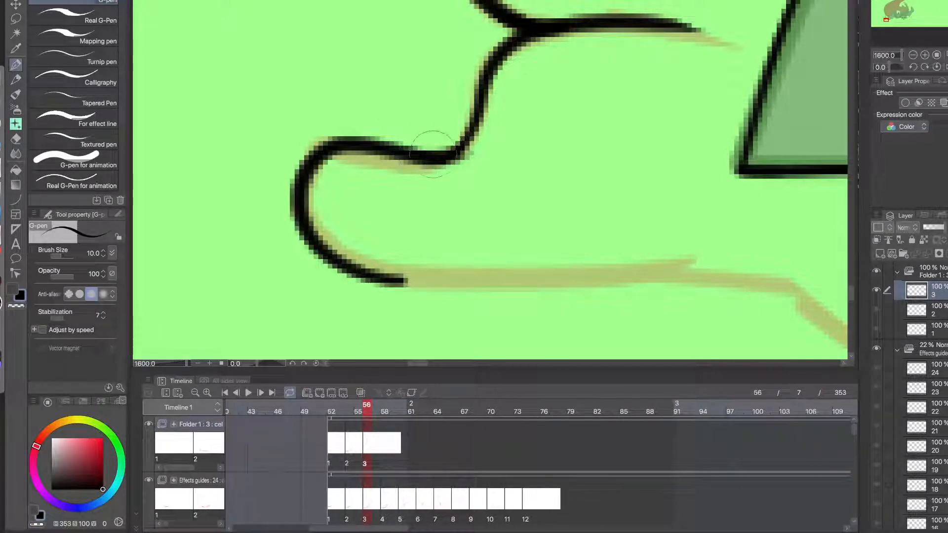
scroll(486, 77, down, 10)
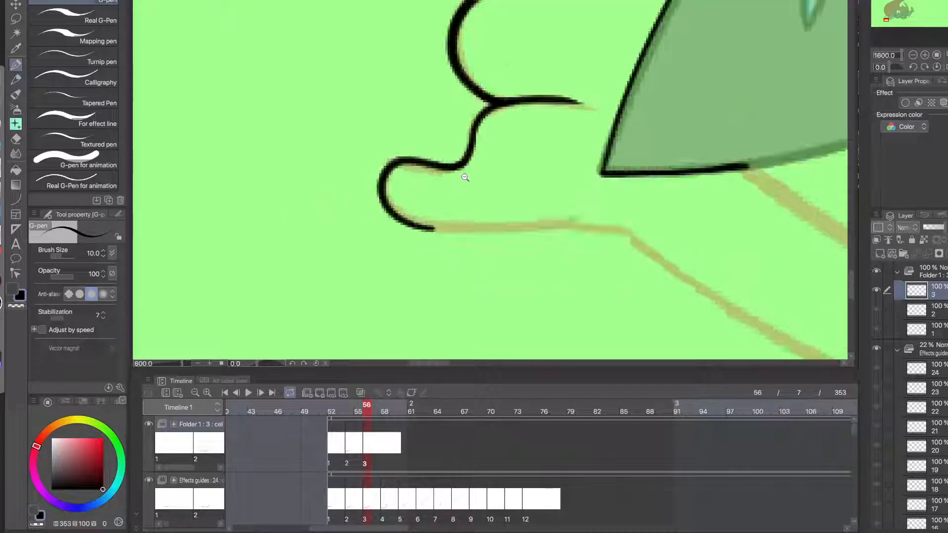
scroll(492, 251, down, 3)
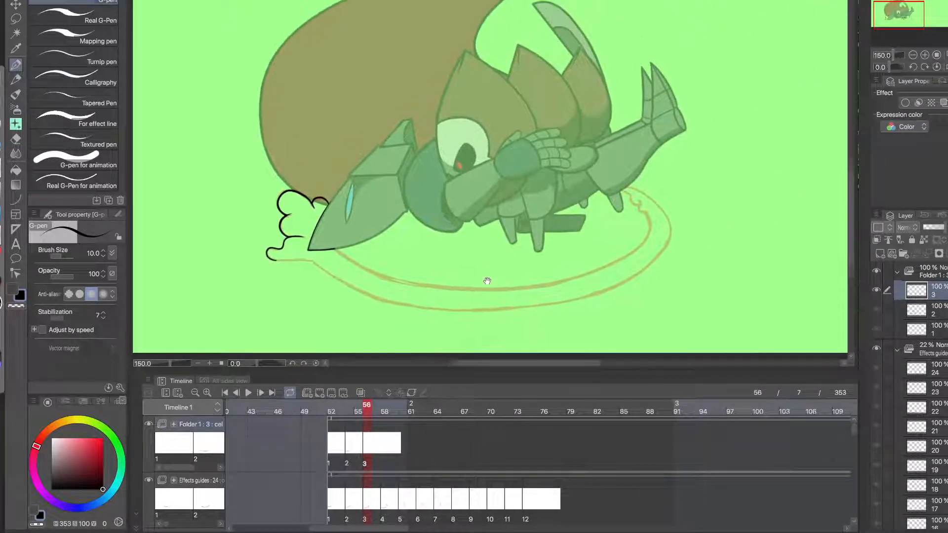
scroll(484, 311, up, 2)
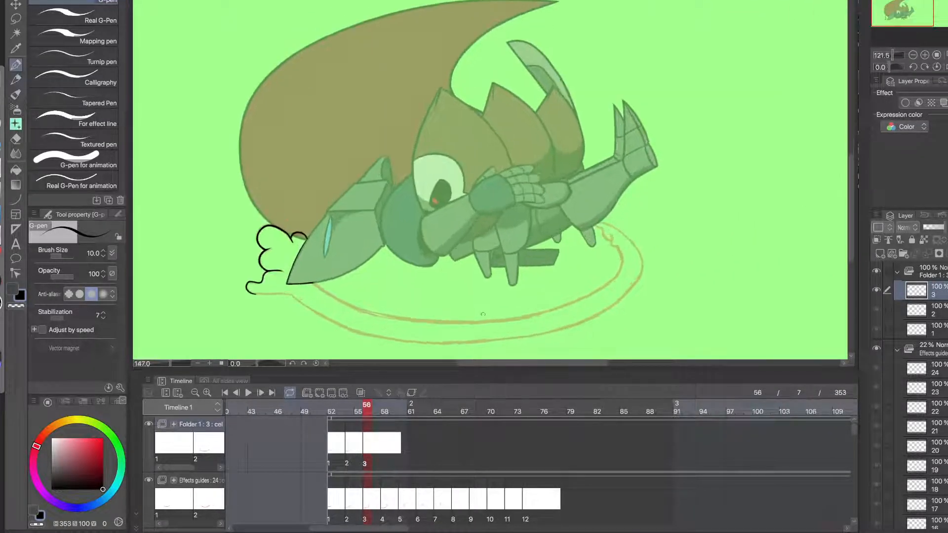
scroll(484, 326, down, 2)
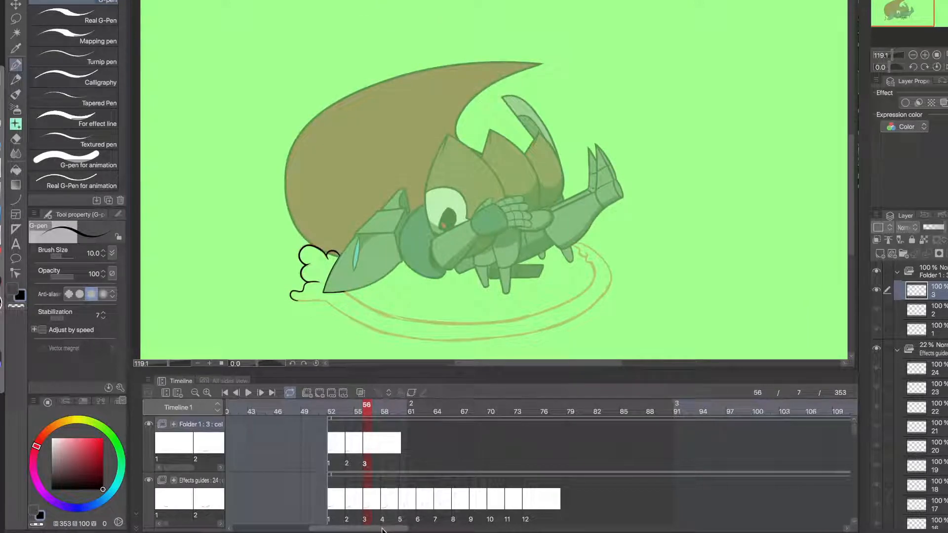
- Scrub the timeline forward to frame 268 to review the animation
drag(386, 532, 405, 527)
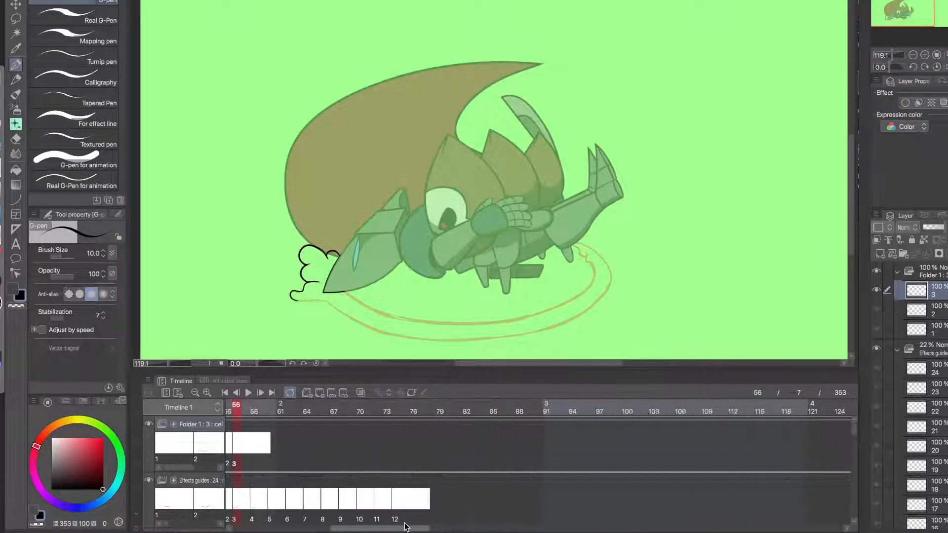
click(419, 410)
drag(422, 409, 502, 445)
drag(492, 446, 845, 459)
- Show the two motion path layers one at a time, scrub on to frame 276 to compare the movement, and hide them again
scroll(911, 395, down, 10)
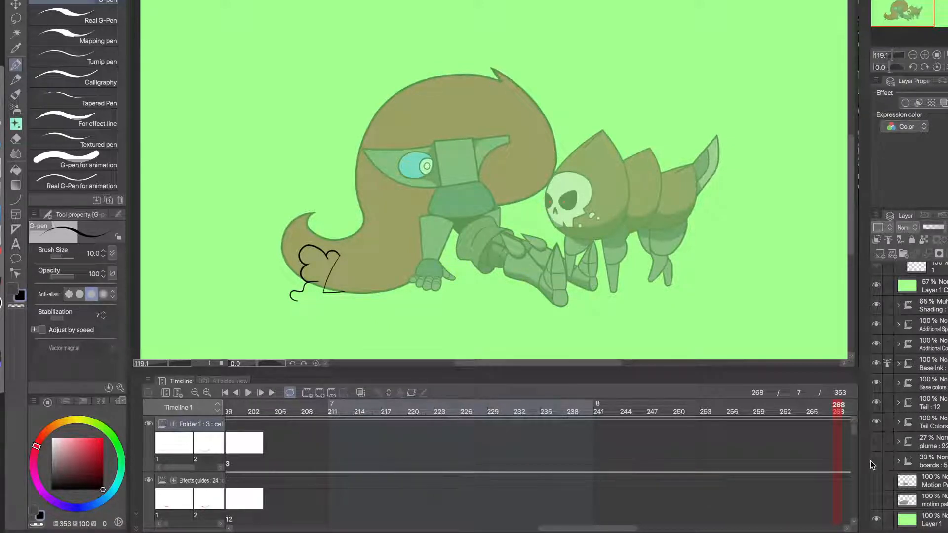
click(877, 499)
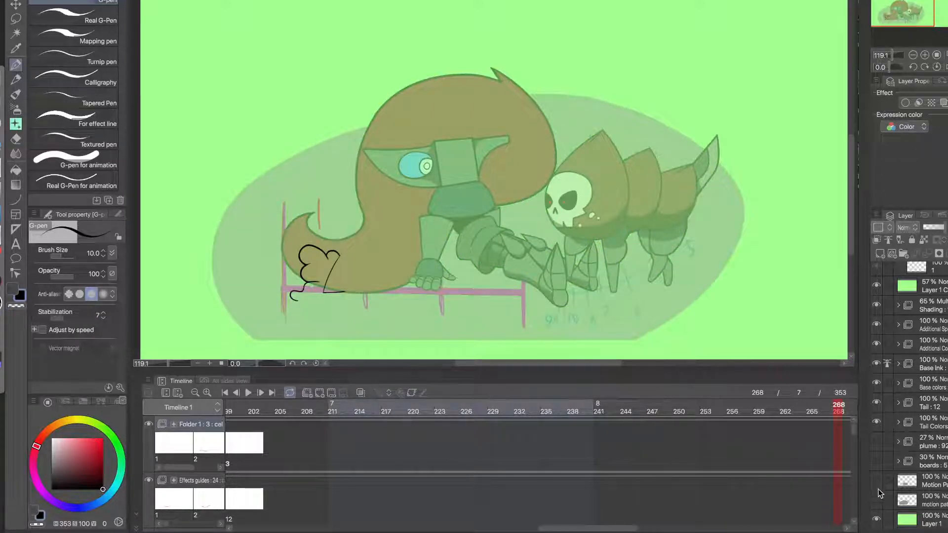
click(876, 499)
click(877, 480)
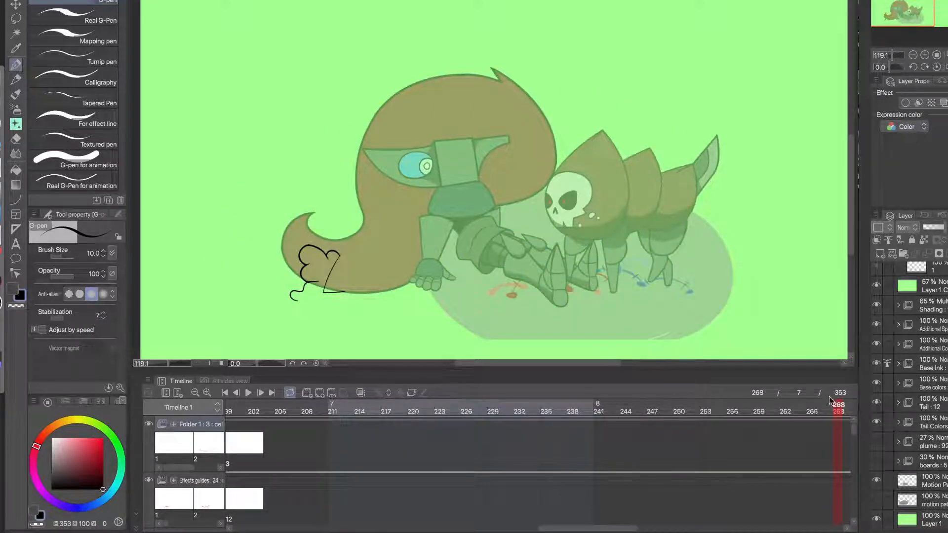
drag(834, 411, 943, 456)
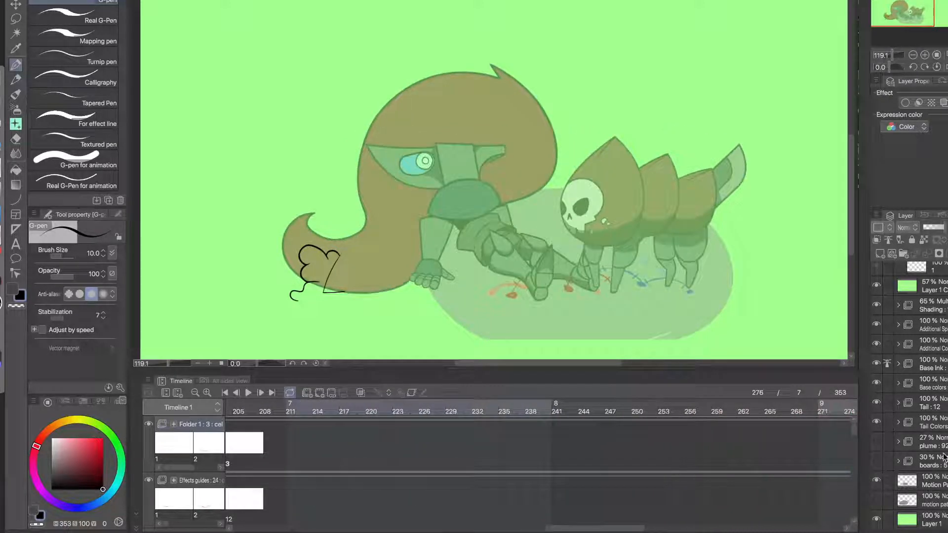
click(876, 480)
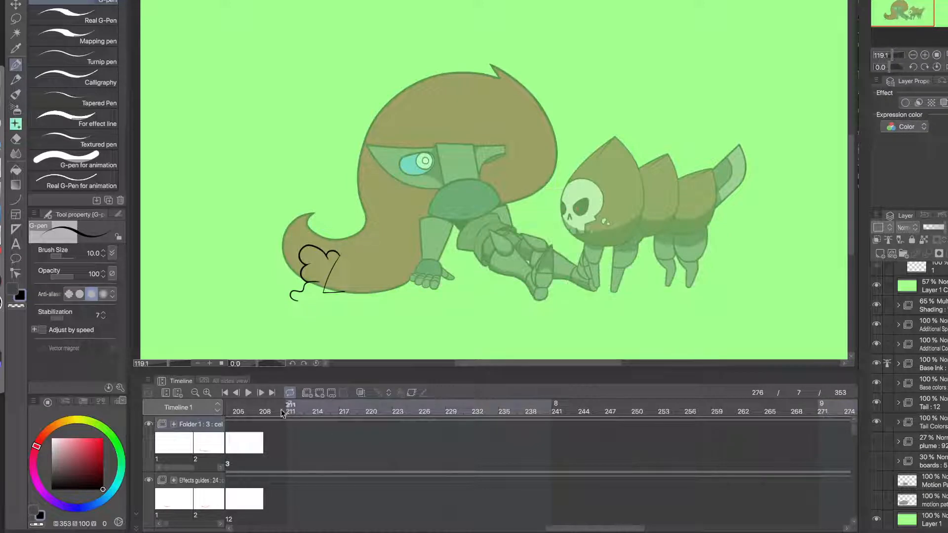
- Switch to Google Chrome, play Pure's Theme from the Panel de Pon YouTube playlist, and return to Clip Studio Paint
click(3, 101)
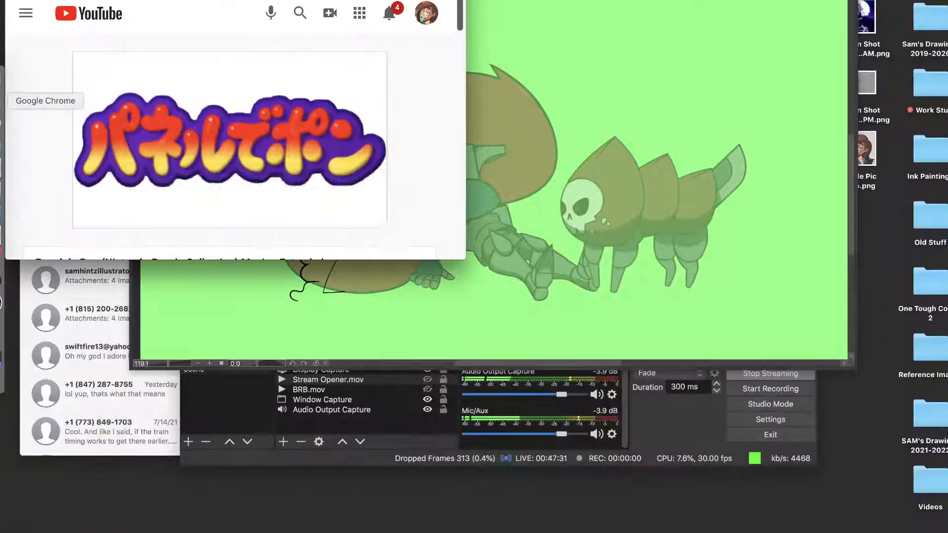
scroll(461, 32, down, 3)
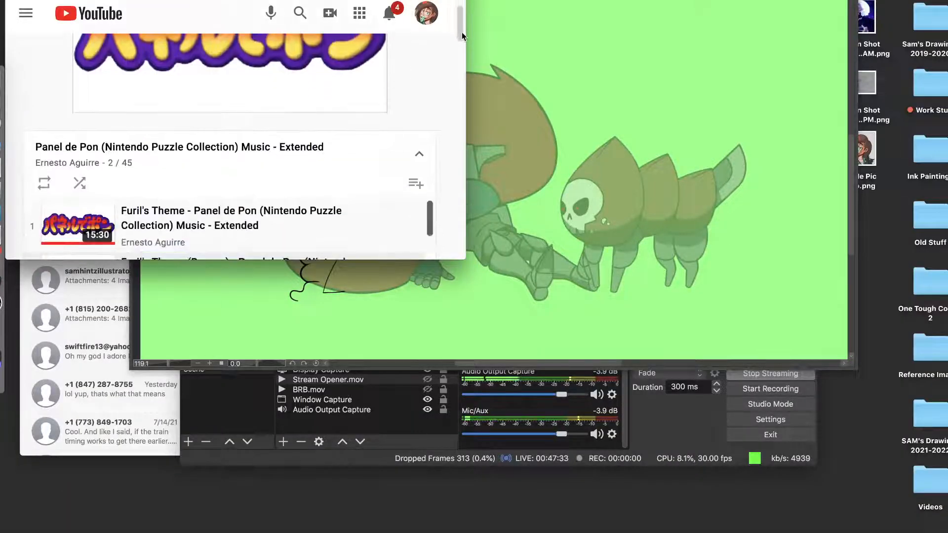
scroll(462, 34, down, 4)
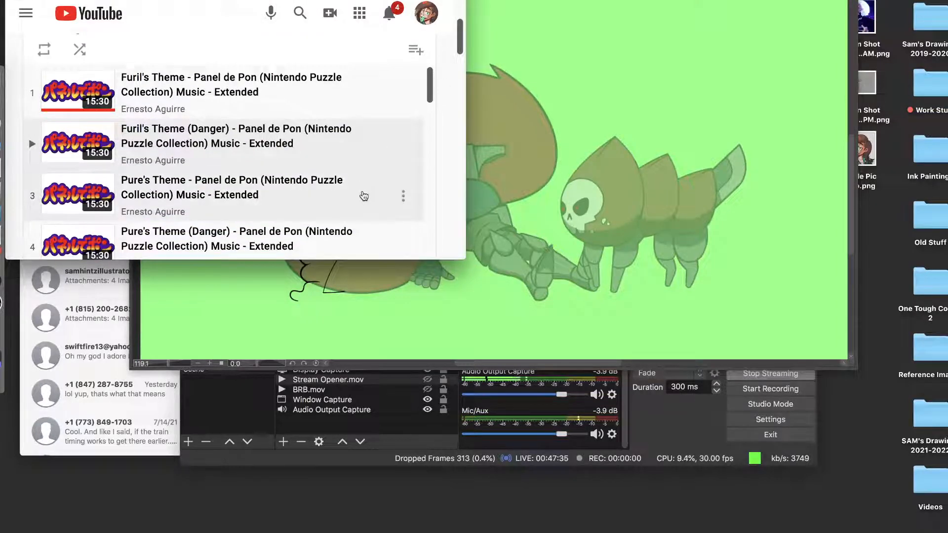
click(364, 197)
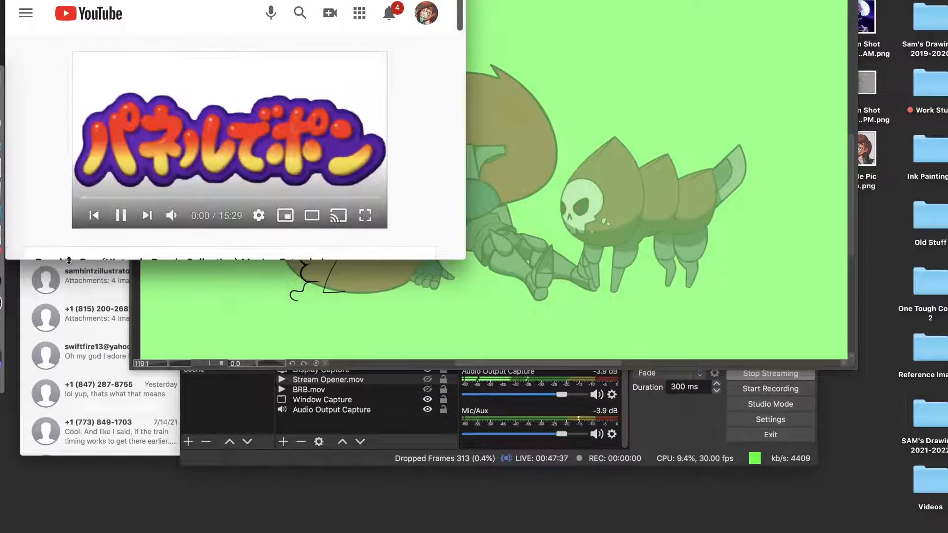
click(168, 280)
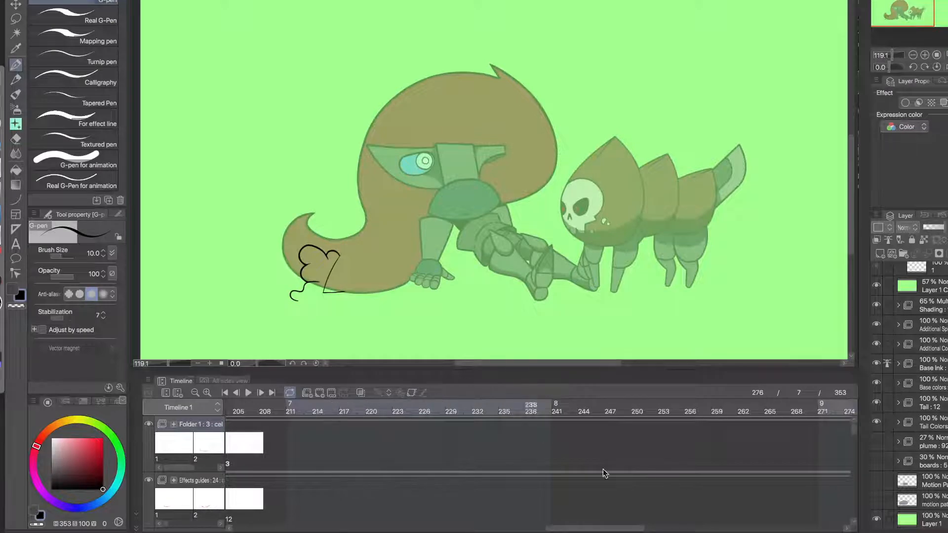
- Return to cel 3 at frame 56 and ink the start of the ring's lower edge from the rounded tip past the guide's bend
drag(619, 529, 349, 530)
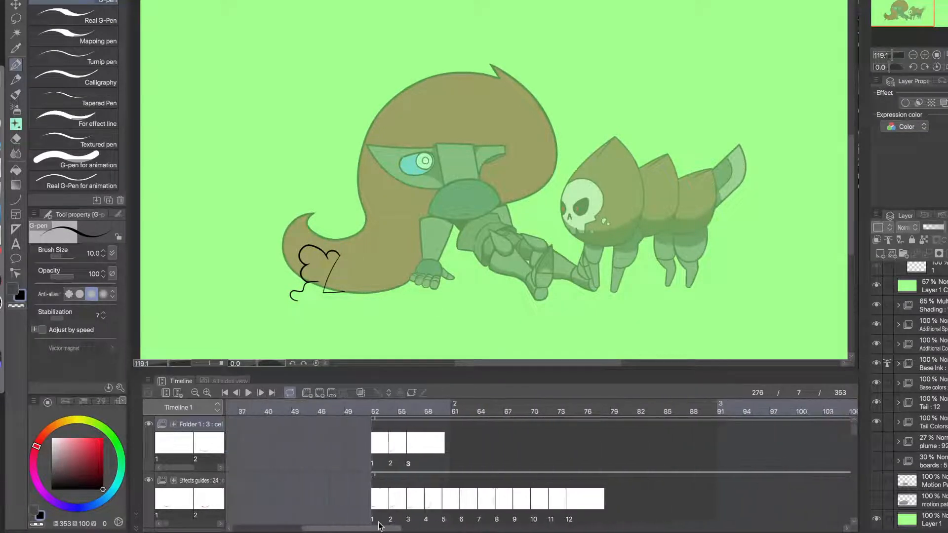
click(413, 440)
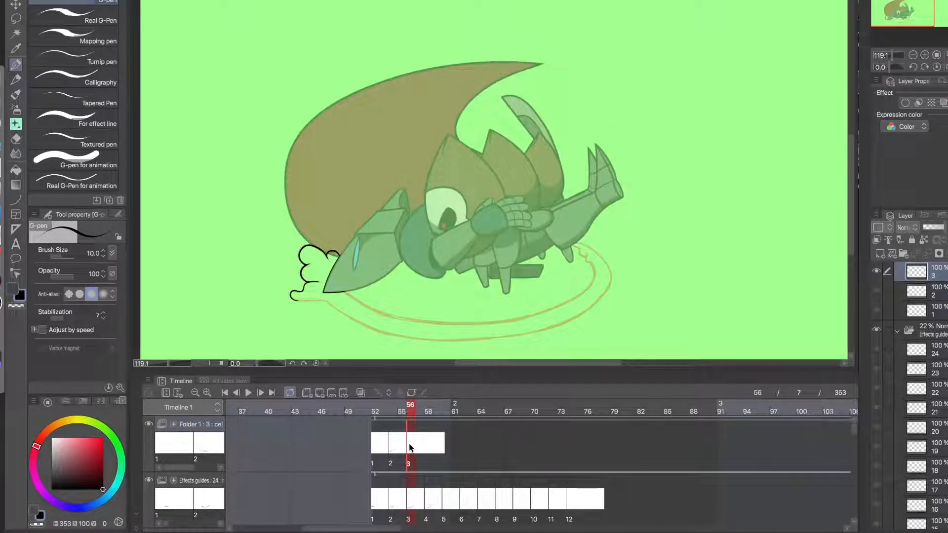
drag(323, 309, 577, 243)
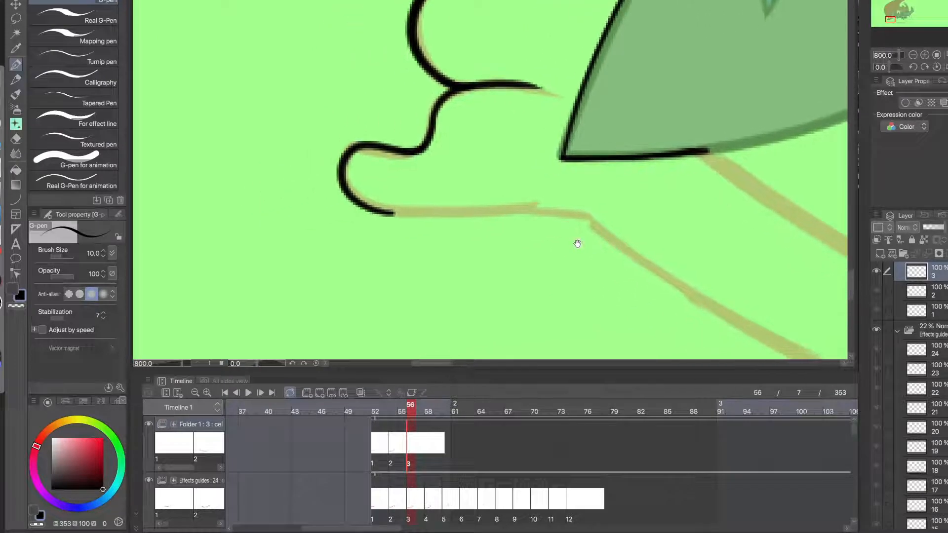
mouse_move(381, 211)
mouse_down()
mouse_move(550, 217)
mouse_move(632, 256)
mouse_move(406, 203)
mouse_move(479, 212)
mouse_move(487, 216)
mouse_move(365, 211)
mouse_up()
key(super+z)
key(super+z)
key(super+z)
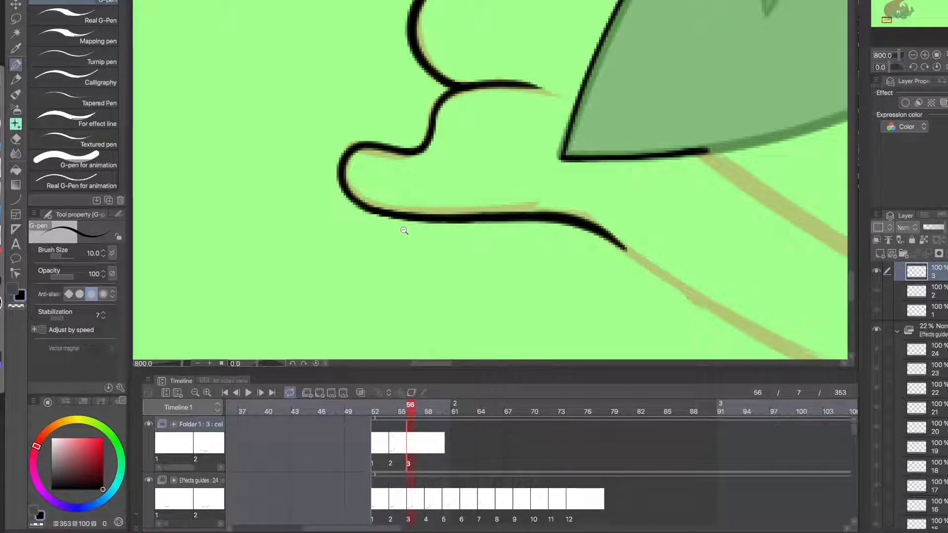
- Ink the ring's inner edge with two Curve tool arcs from the character's pointed head along the front to the right-hand bend
alt+click(404, 231)
drag(564, 272, 384, 205)
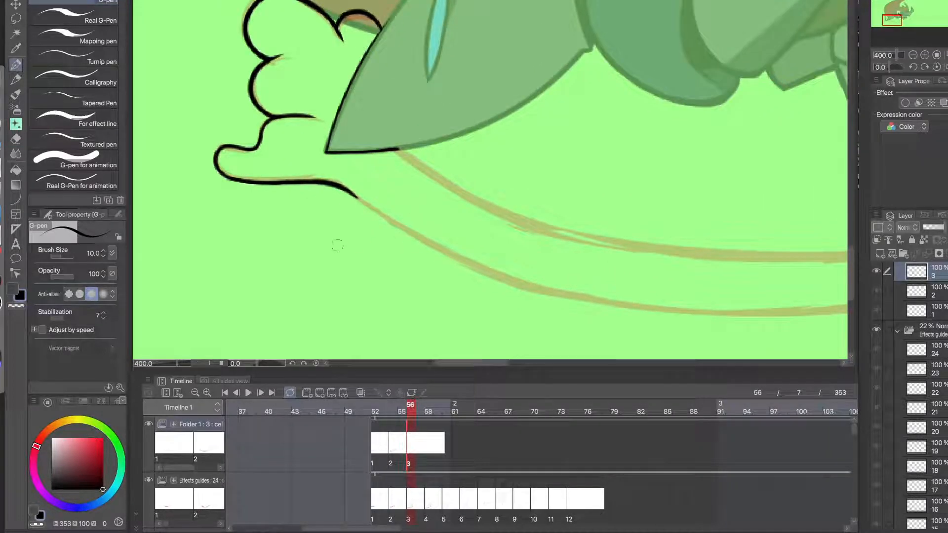
click(17, 201)
drag(470, 214, 264, 204)
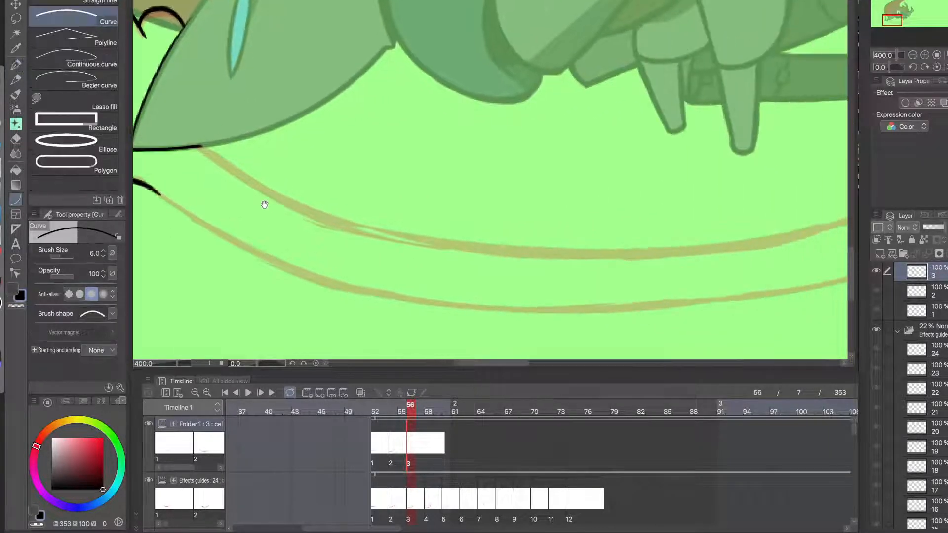
drag(200, 147, 661, 251)
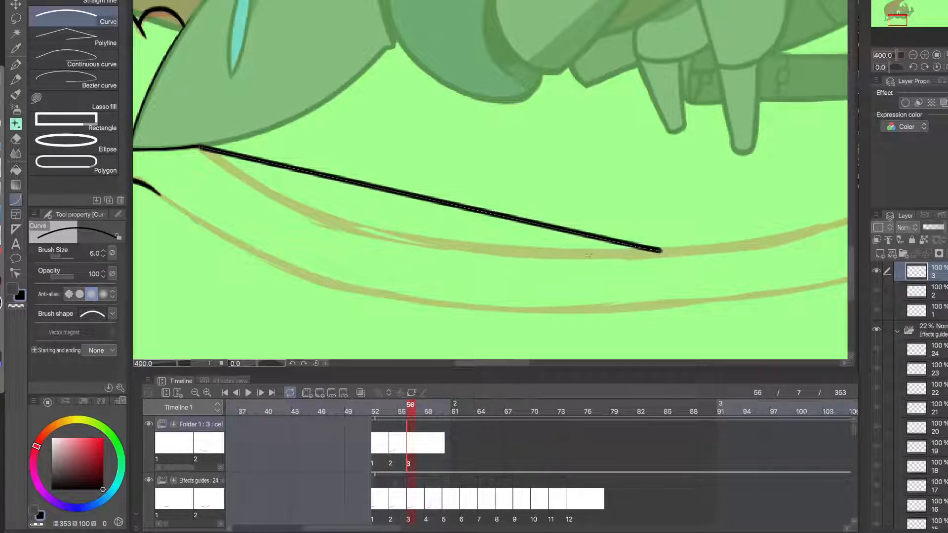
click(331, 267)
drag(667, 243, 402, 246)
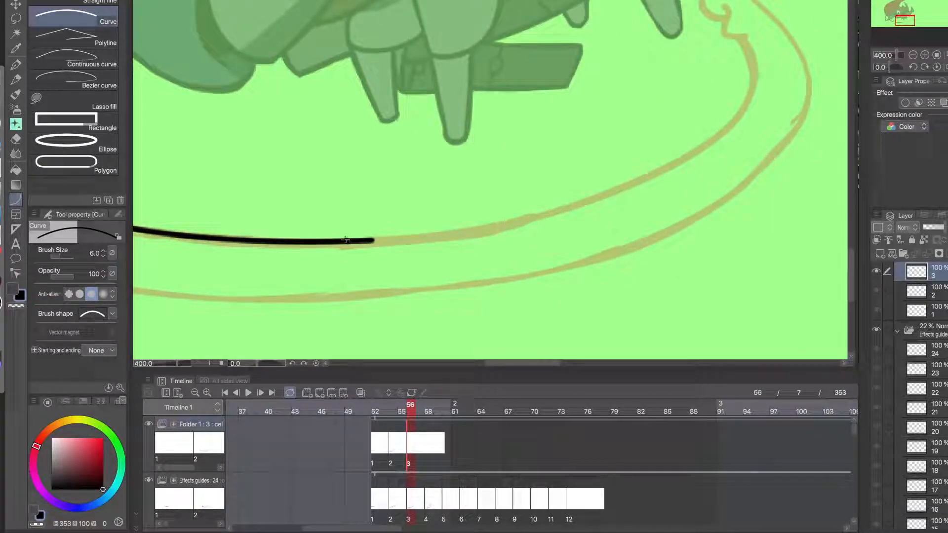
drag(346, 240, 748, 104)
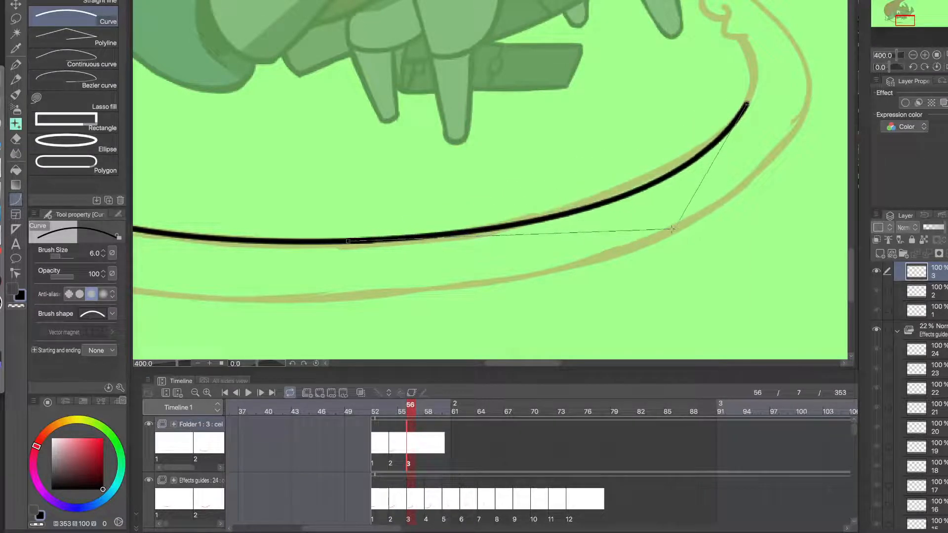
click(645, 232)
- Continue the inner edge with a curve around the ring's right bend, and trim the joint using the G-pen in transparent colour
drag(693, 171, 637, 232)
scroll(687, 173, up, 2)
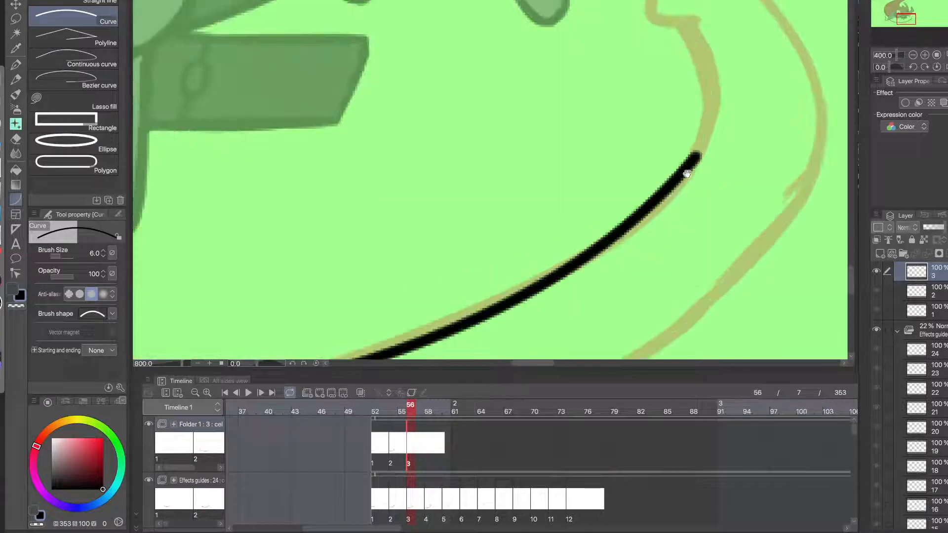
mouse_move(671, 185)
mouse_down()
mouse_move(651, 254)
mouse_move(662, 84)
mouse_move(567, 1)
mouse_up()
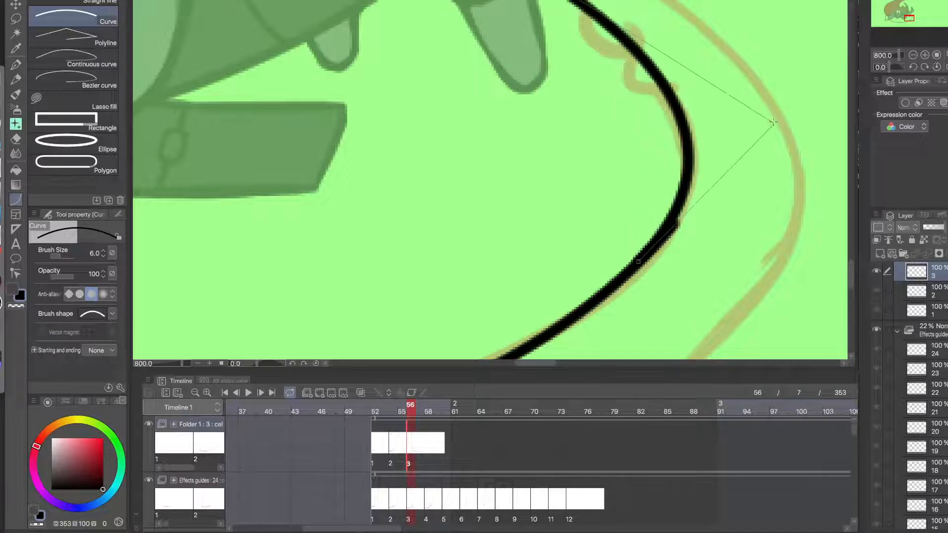
click(765, 138)
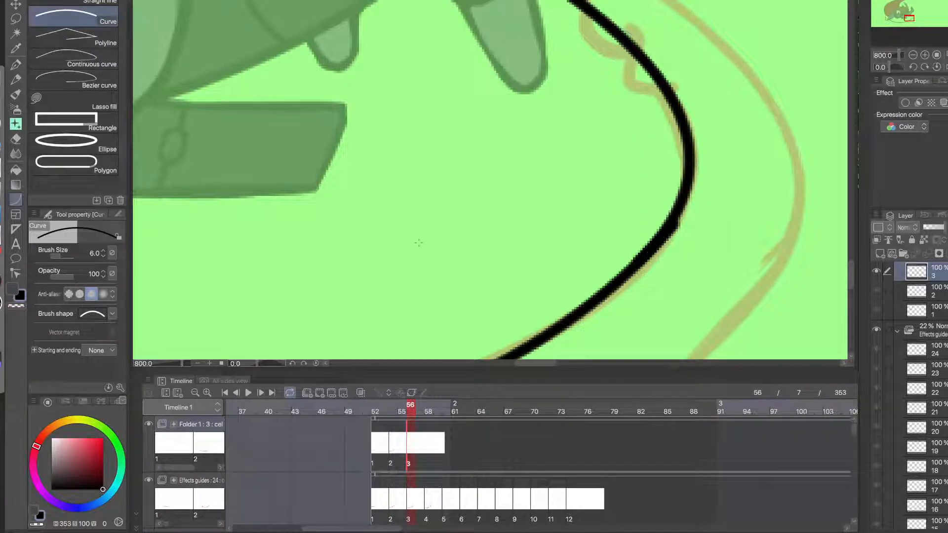
click(16, 64)
key(c)
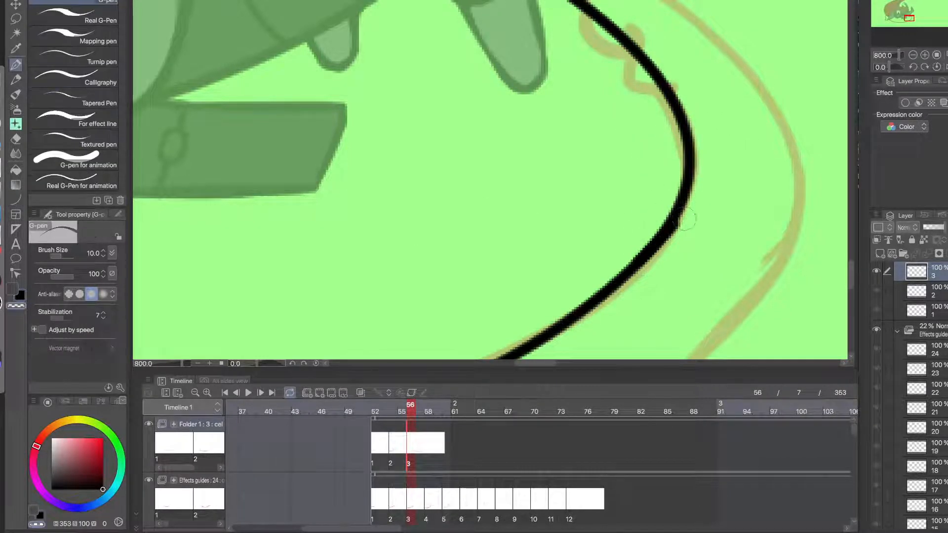
drag(684, 219, 658, 258)
key(c)
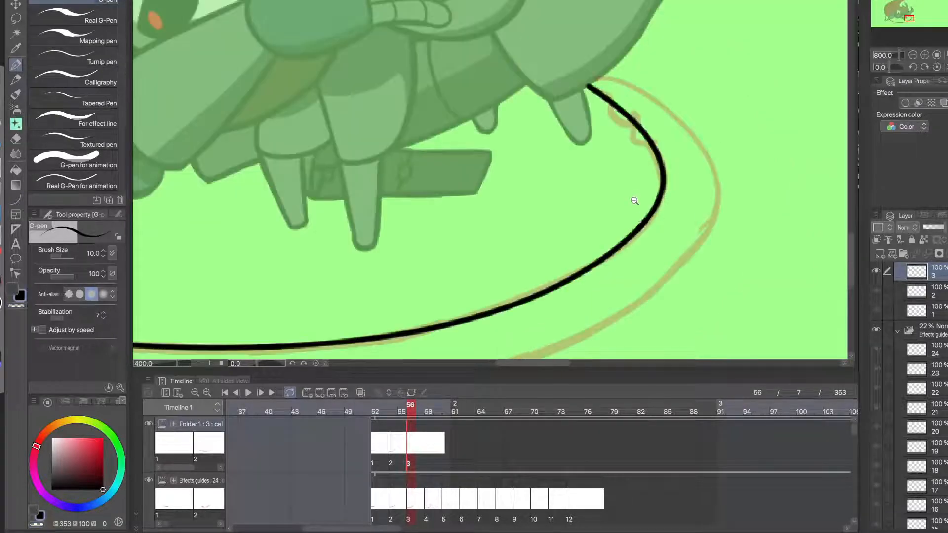
- Erase the upper part of the inner curve over the wavy guide with the G-pen in transparent colour
scroll(637, 200, down, 1)
scroll(616, 101, up, 1)
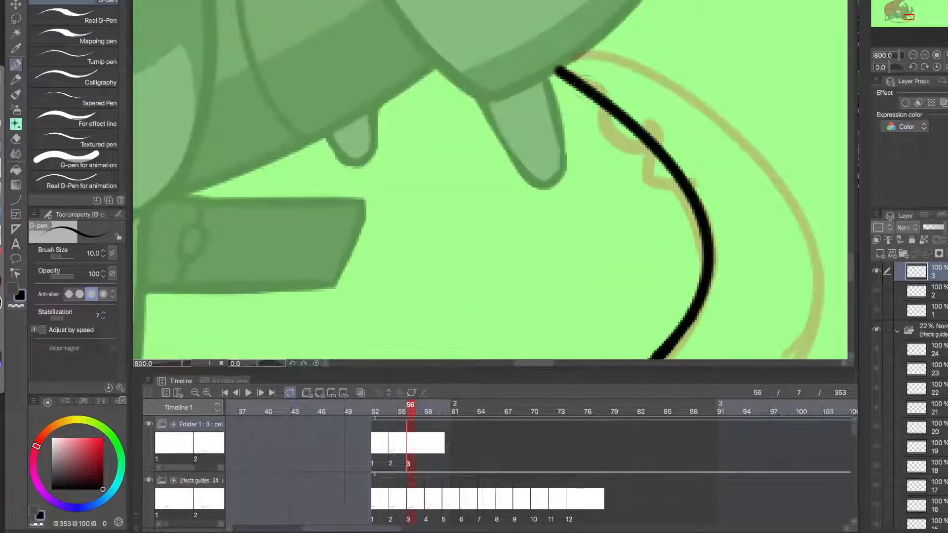
key(super+z)
key(c)
drag(605, 121, 561, 72)
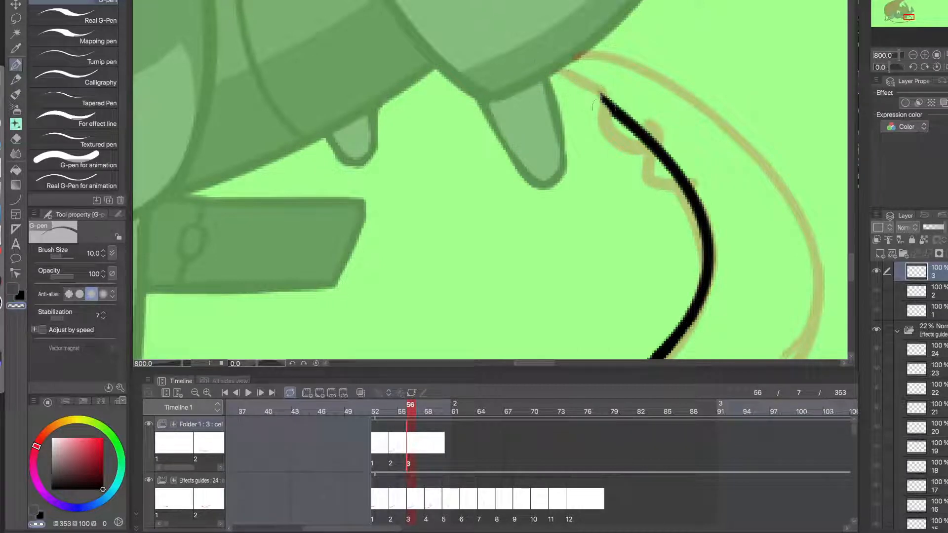
drag(615, 110, 675, 173)
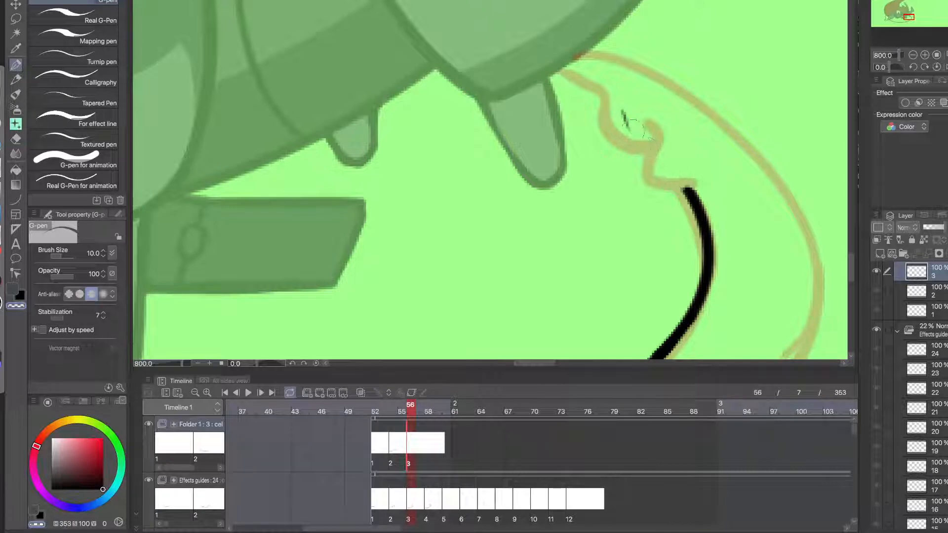
- Ink the wavy crest at the inner edge's right end with the G-pen, following the guide up to the character's body
key(c)
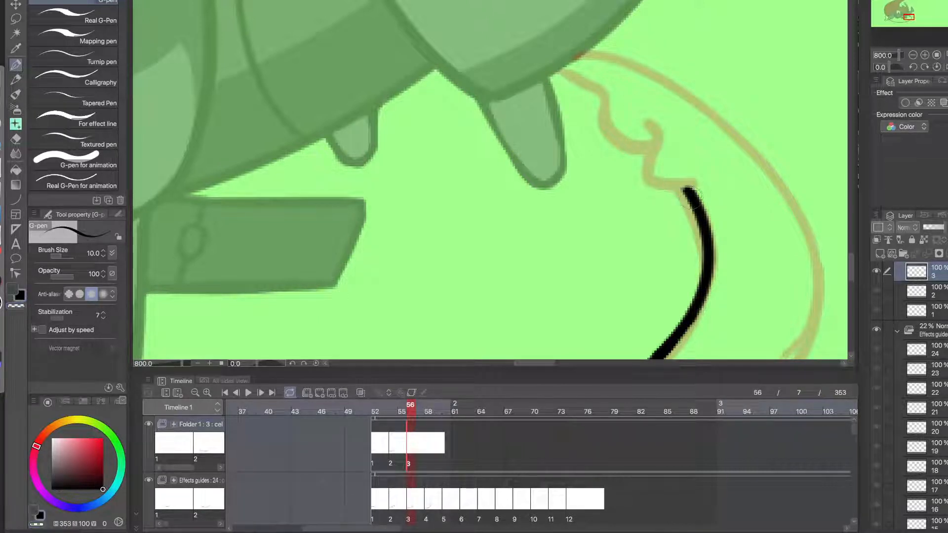
mouse_move(685, 190)
mouse_down()
mouse_move(657, 154)
mouse_move(667, 106)
mouse_up()
key(super+z)
drag(689, 191, 648, 119)
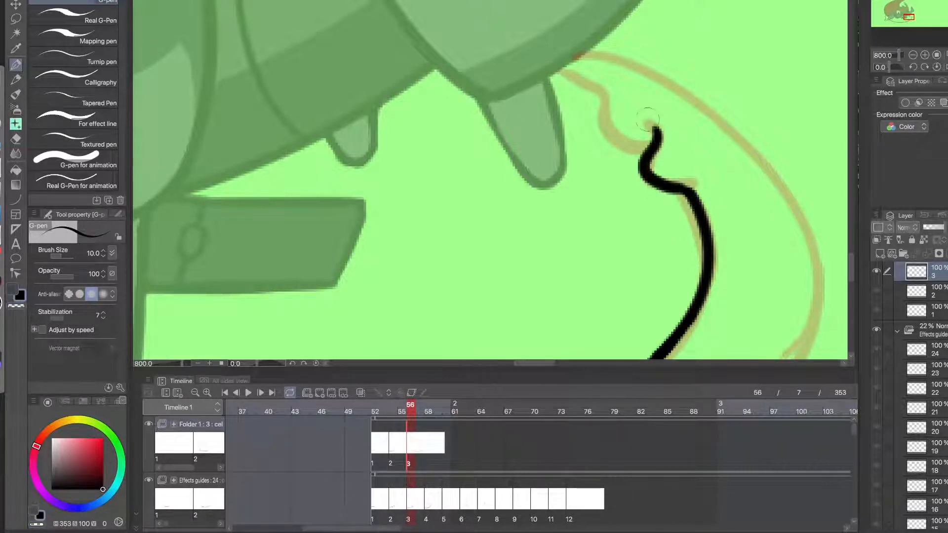
drag(628, 154, 609, 100)
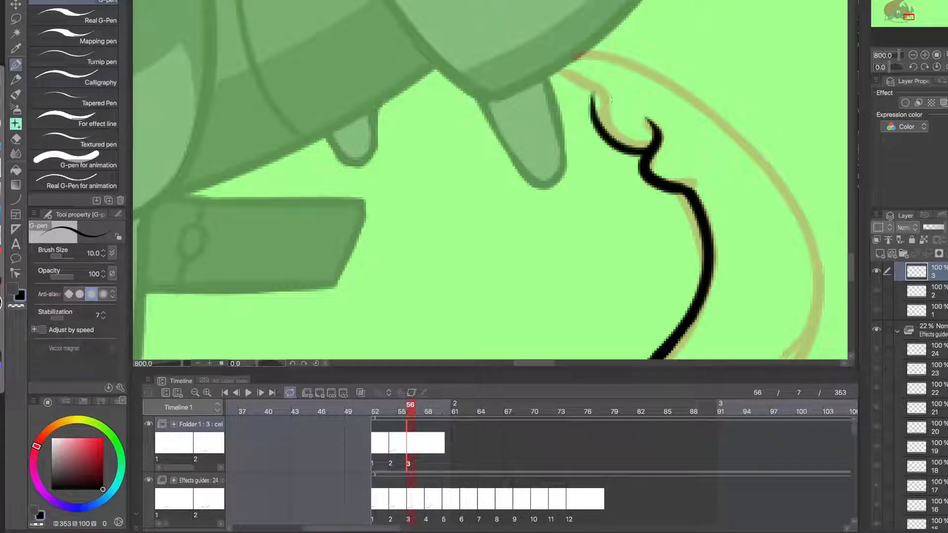
key(super+z)
mouse_move(642, 147)
mouse_down()
mouse_move(604, 86)
mouse_move(606, 117)
mouse_move(590, 88)
mouse_move(554, 78)
mouse_up()
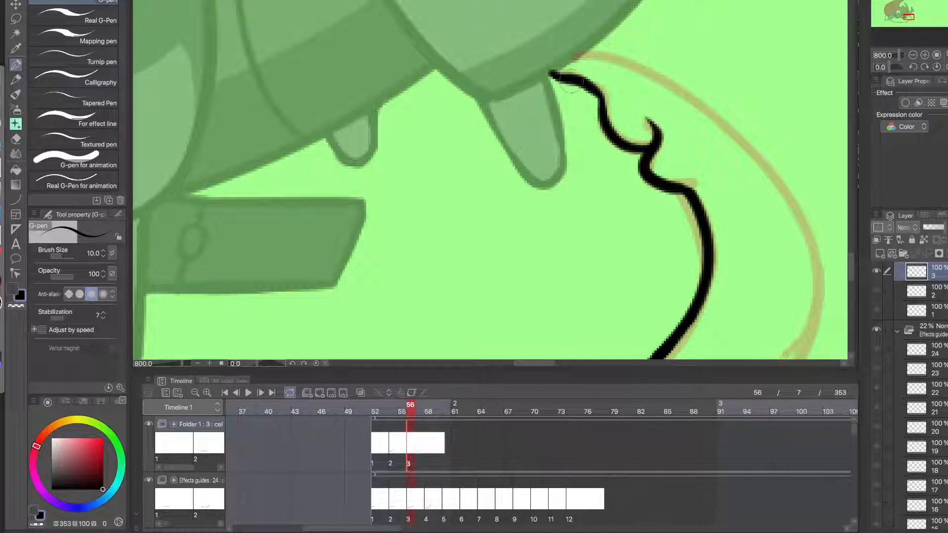
key(super+z)
drag(602, 102, 552, 73)
- Ink the ring's outer edge on the right with two Curve tool arcs, from the character's body around the bend toward the front
scroll(605, 134, down, 2)
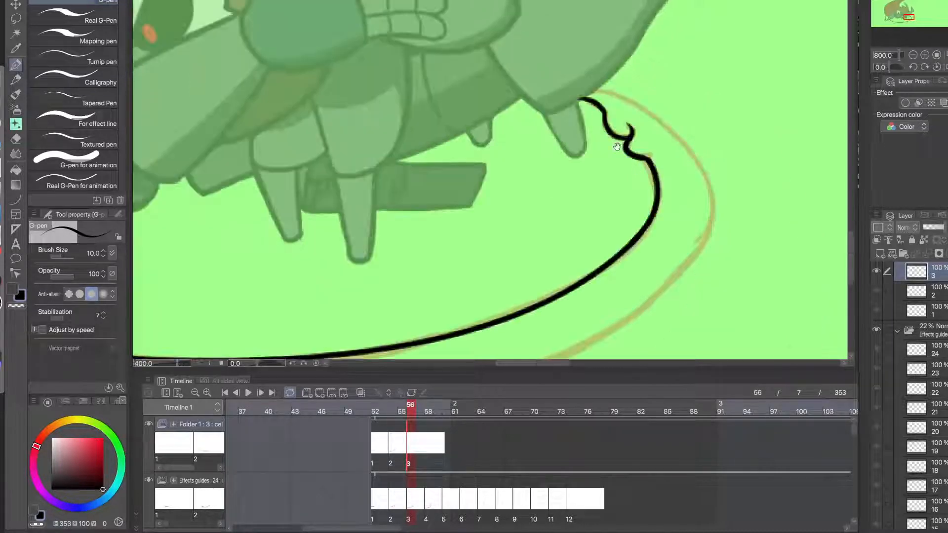
drag(637, 158, 519, 134)
click(17, 200)
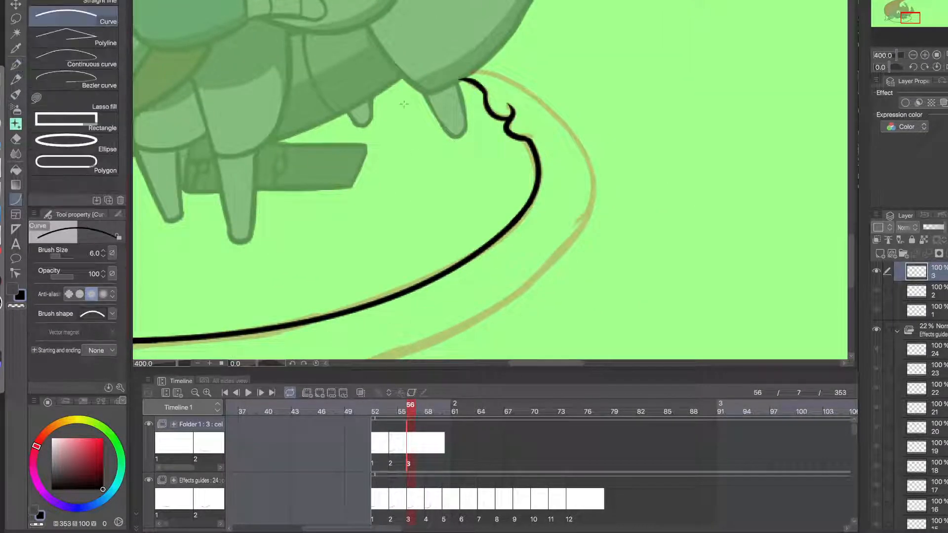
drag(477, 69, 595, 187)
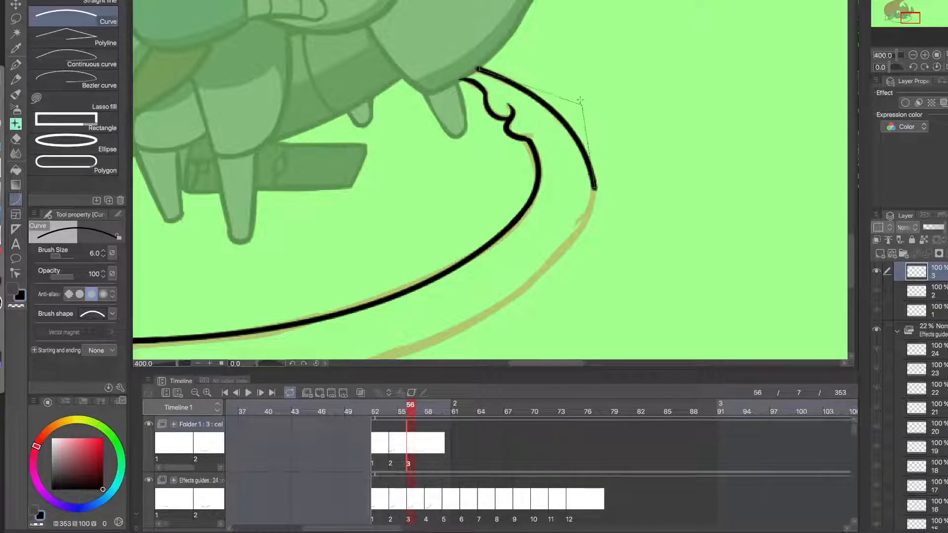
click(594, 111)
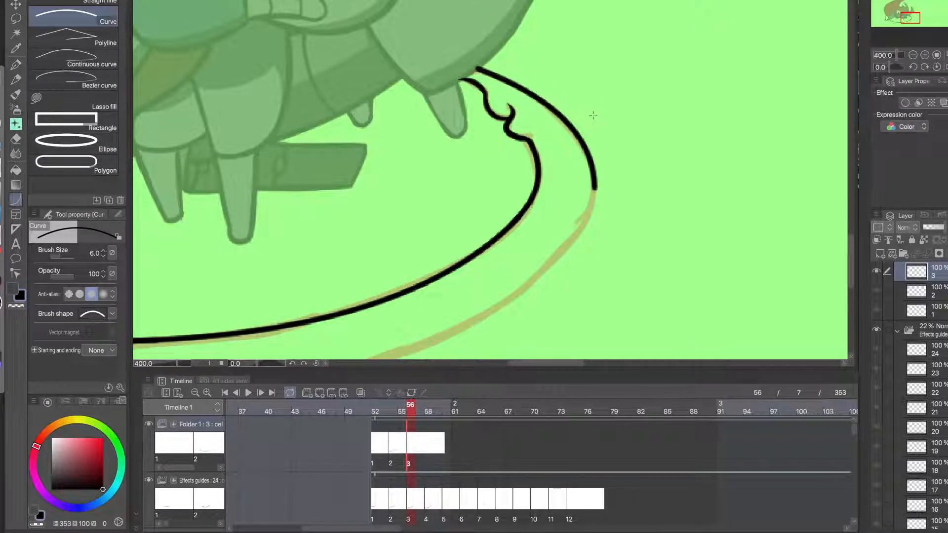
mouse_move(570, 204)
mouse_down()
mouse_move(602, 151)
mouse_move(666, 133)
mouse_move(680, 97)
mouse_up()
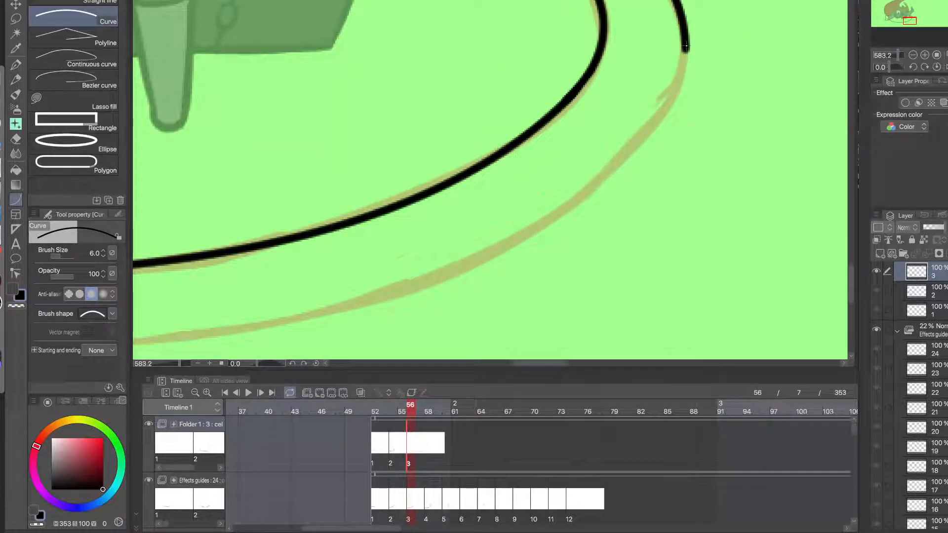
drag(688, 73, 314, 315)
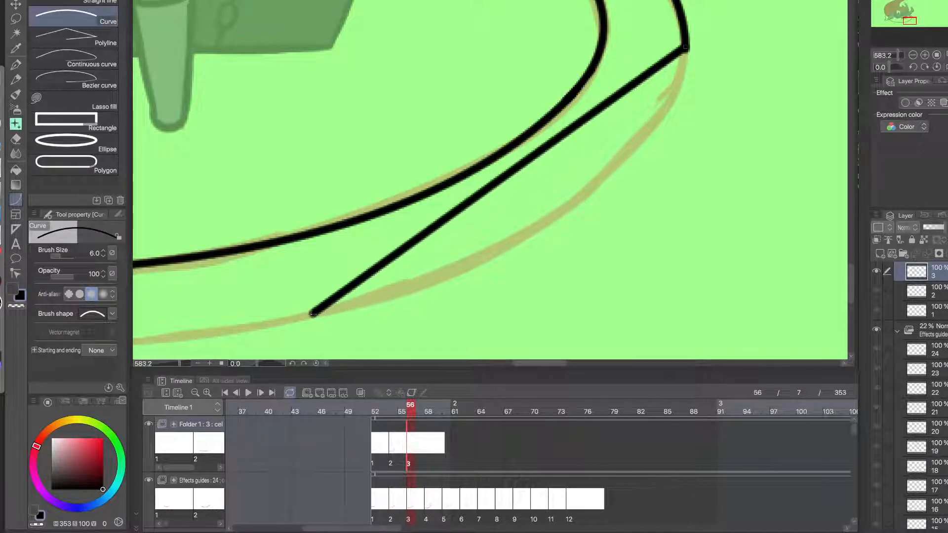
click(662, 212)
- Join the right ends of the inner and outer edges with a G-pen line along the character's body, and clean up the corner
drag(604, 213, 623, 316)
drag(616, 179, 632, 270)
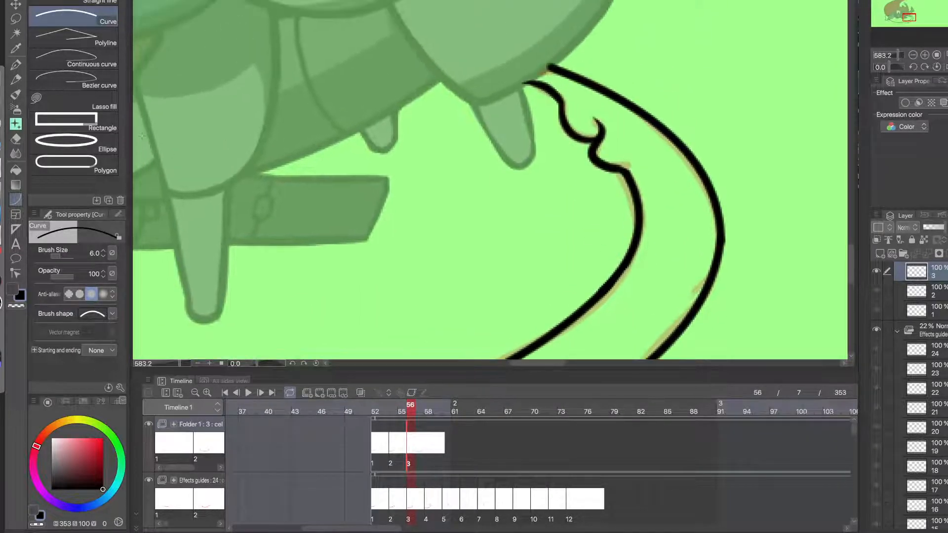
click(17, 65)
click(553, 60)
drag(505, 93, 552, 62)
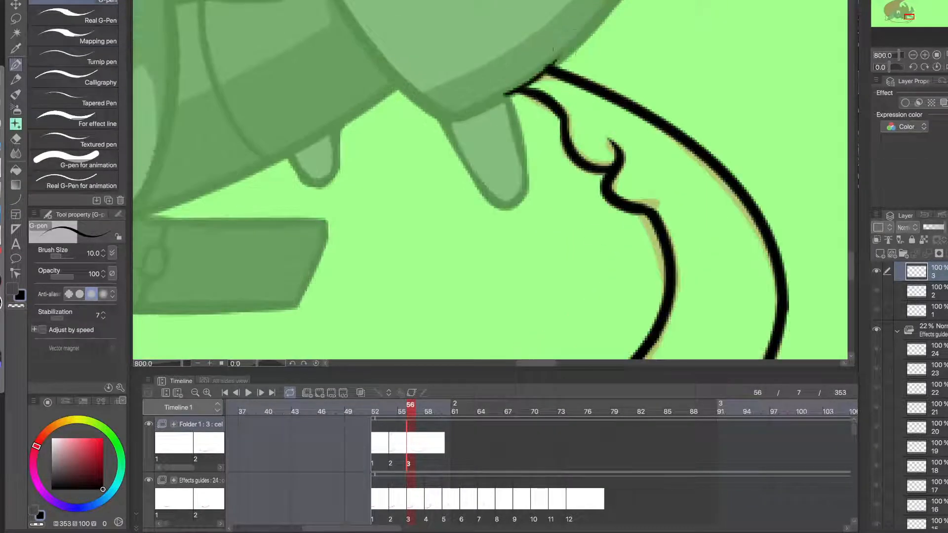
key(c)
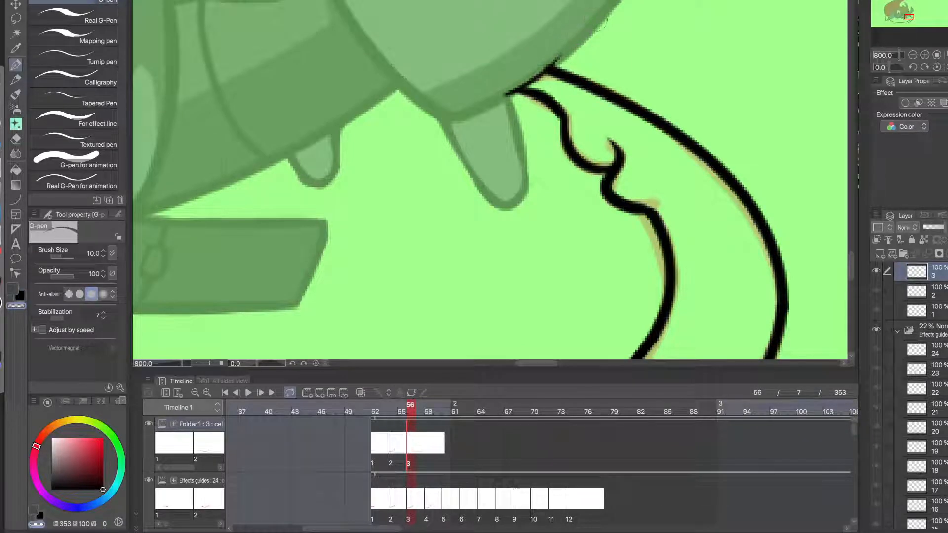
key(c)
- Ink the ring's front outer edge with a Curve tool arc from the inked right segment to the guide's lower-left bend
alt+click(498, 148)
alt+click(498, 147)
alt+click(498, 147)
alt+click(498, 148)
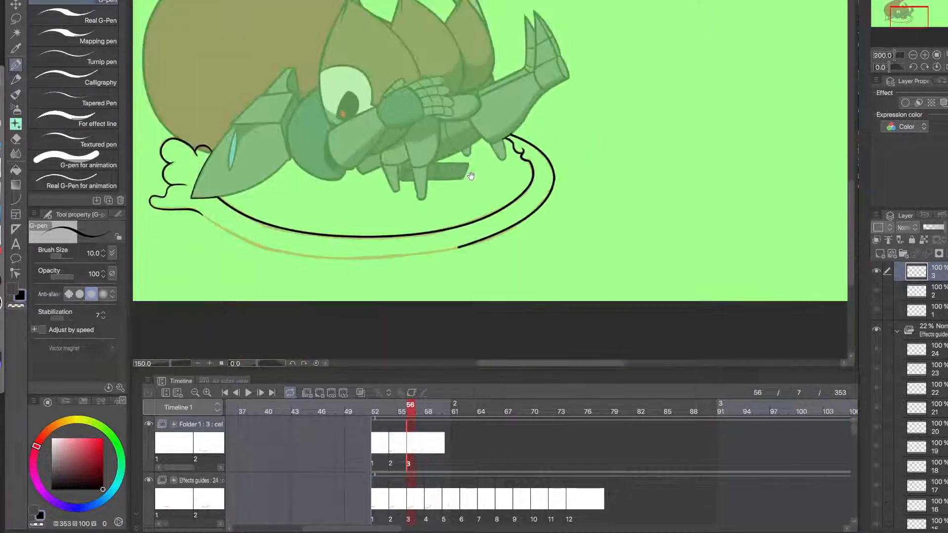
drag(456, 203, 569, 171)
super+click(502, 228)
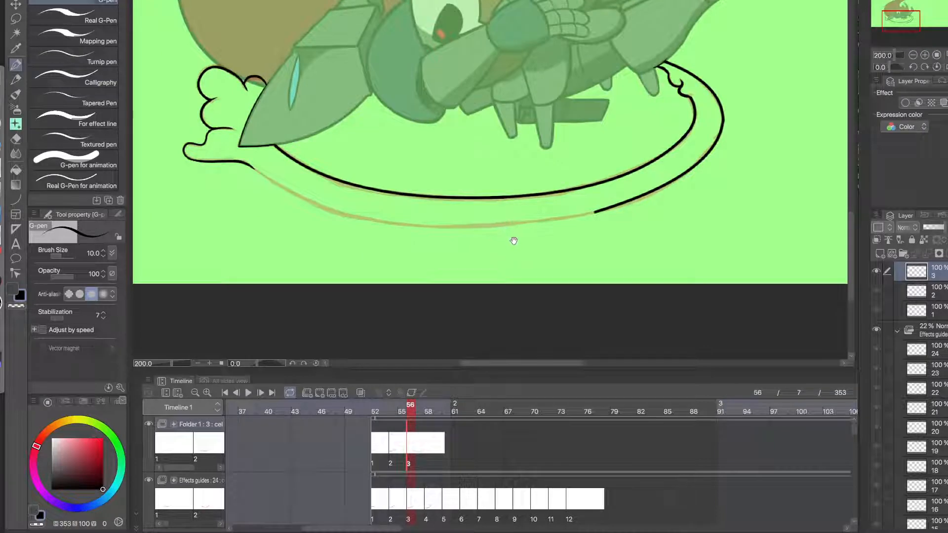
click(16, 200)
scroll(323, 218, up, 3)
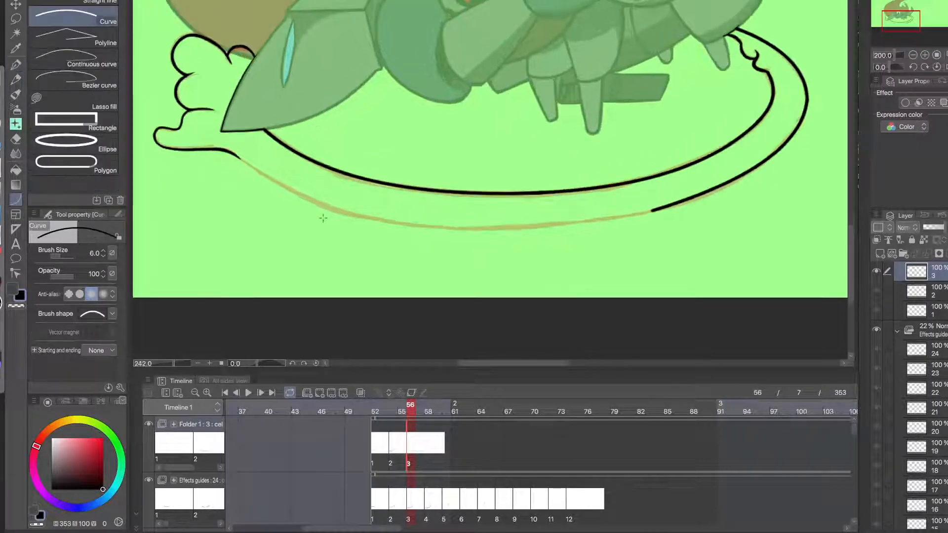
scroll(321, 219, up, 1)
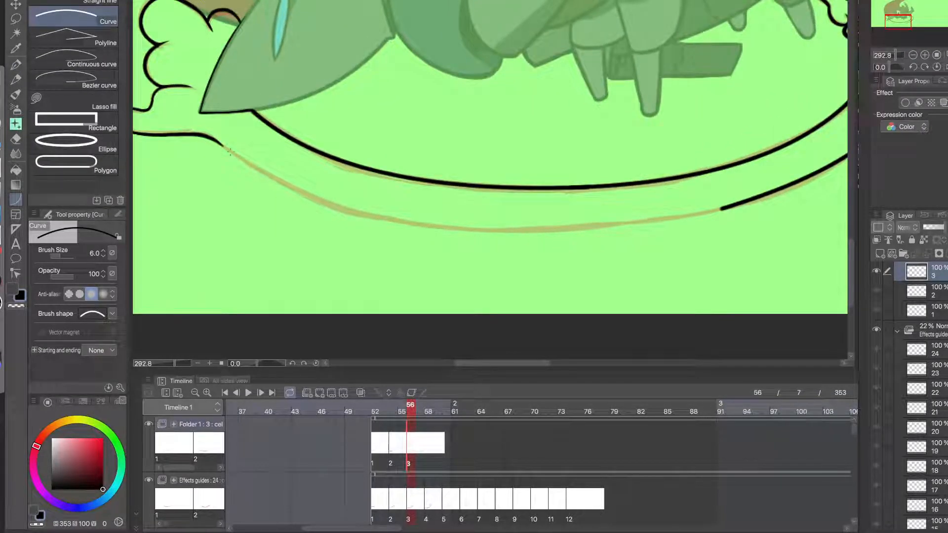
drag(216, 143, 435, 231)
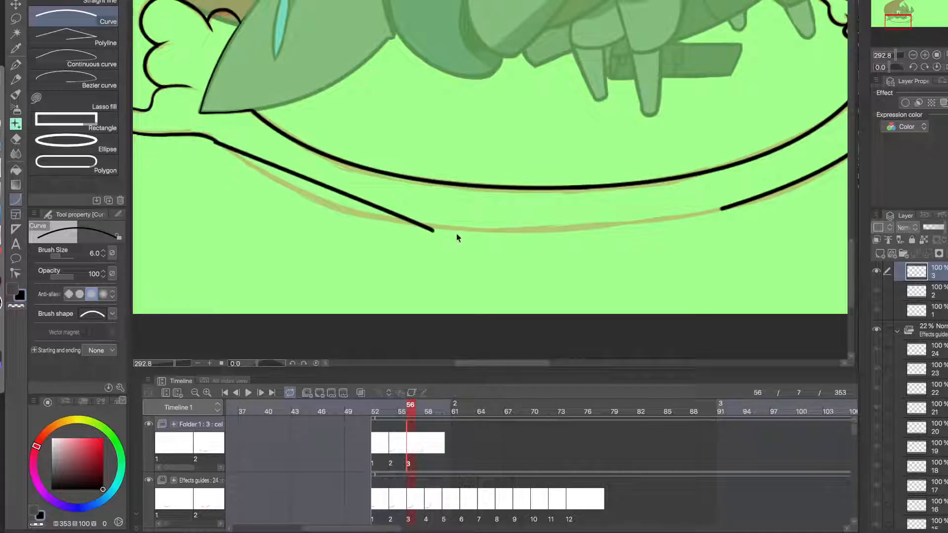
key(super+z)
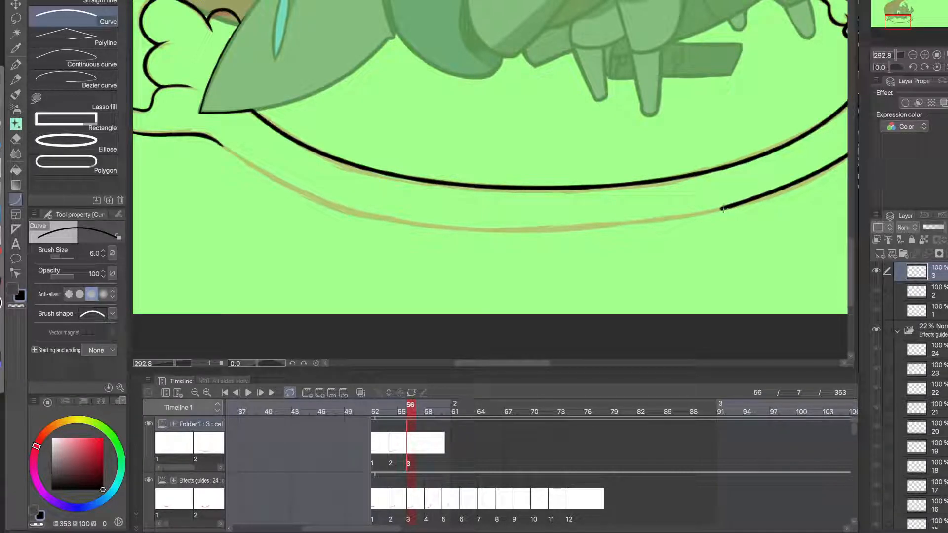
drag(722, 209, 304, 192)
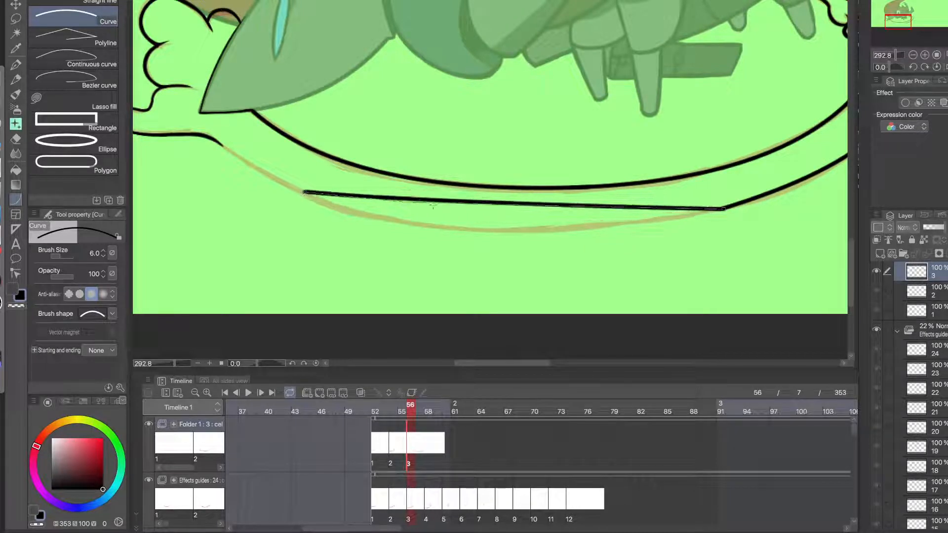
click(486, 260)
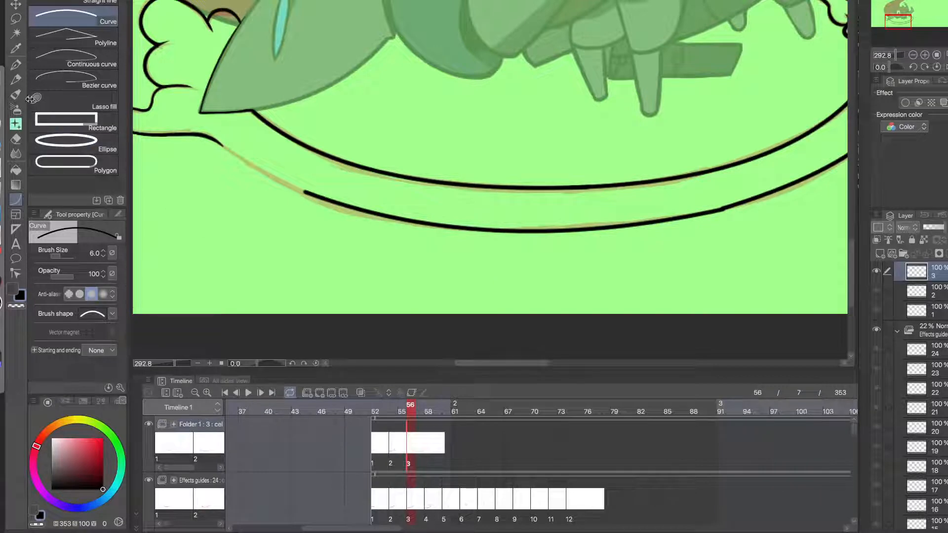
- Smooth the joint between the two outer-edge arcs at the ring's front right, using the G-pen in transparent colour and black
click(16, 65)
scroll(716, 224, up, 5)
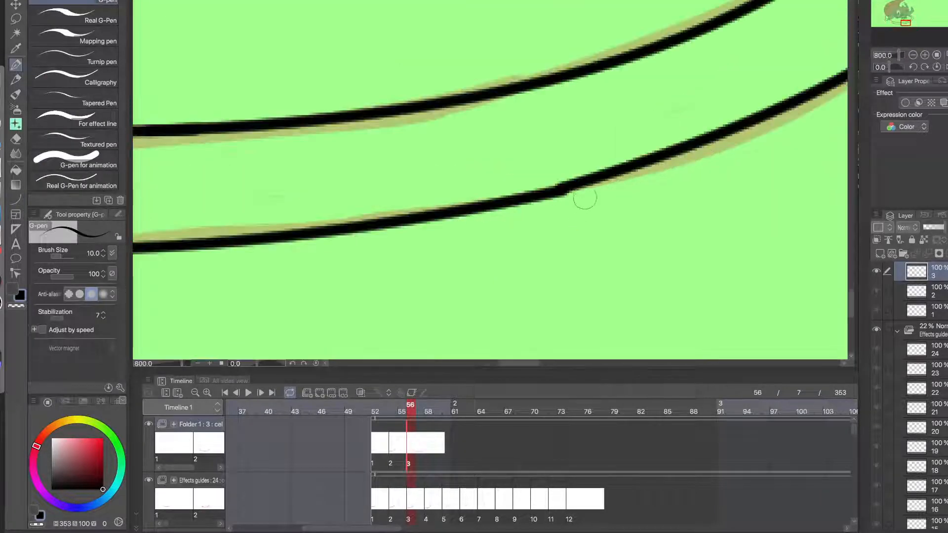
key(c)
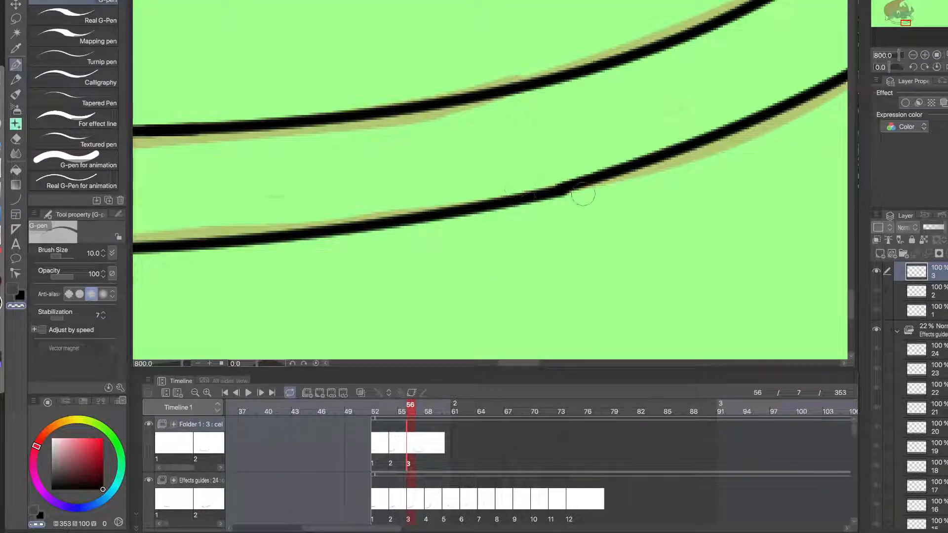
key(c)
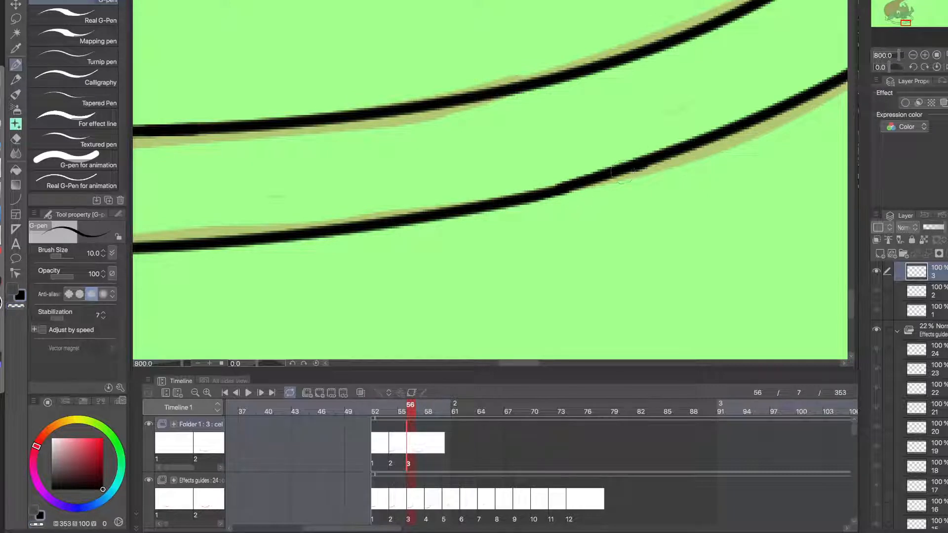
drag(623, 173, 516, 197)
key(ctrl+z)
- Close the gap in the outer edge with a Curve tool arc from the left crest's base to the front arc
scroll(481, 222, down, 3)
drag(414, 265, 504, 236)
scroll(418, 264, up, 2)
scroll(505, 236, up, 1)
key(u)
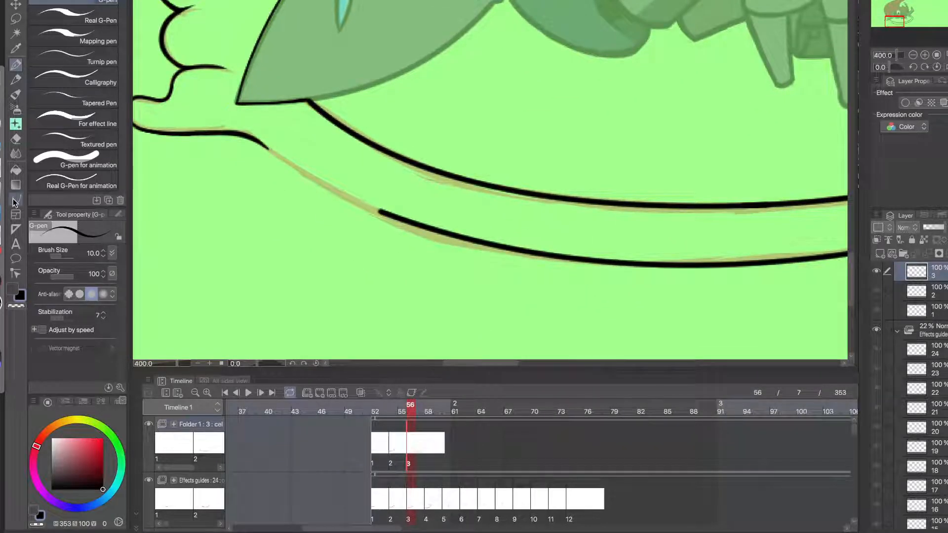
scroll(274, 130, up, 1)
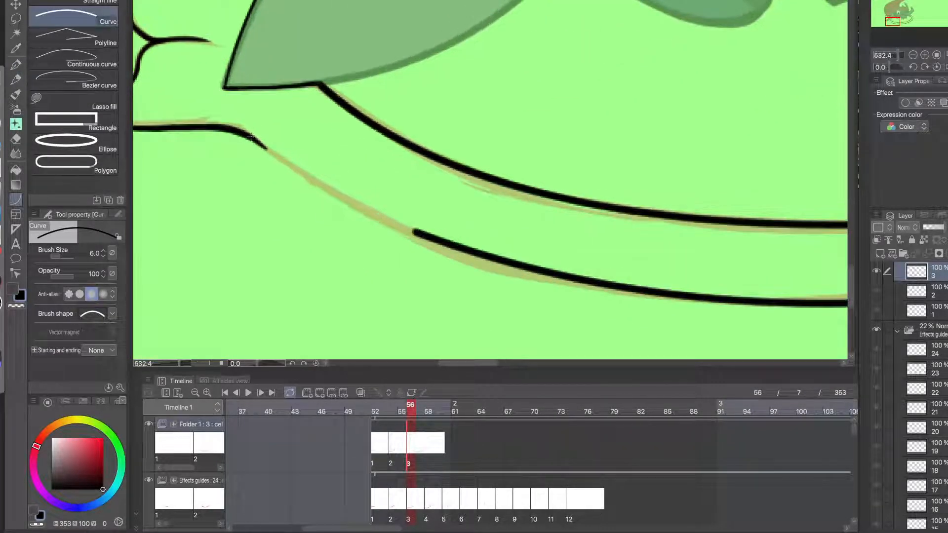
drag(249, 137, 533, 269)
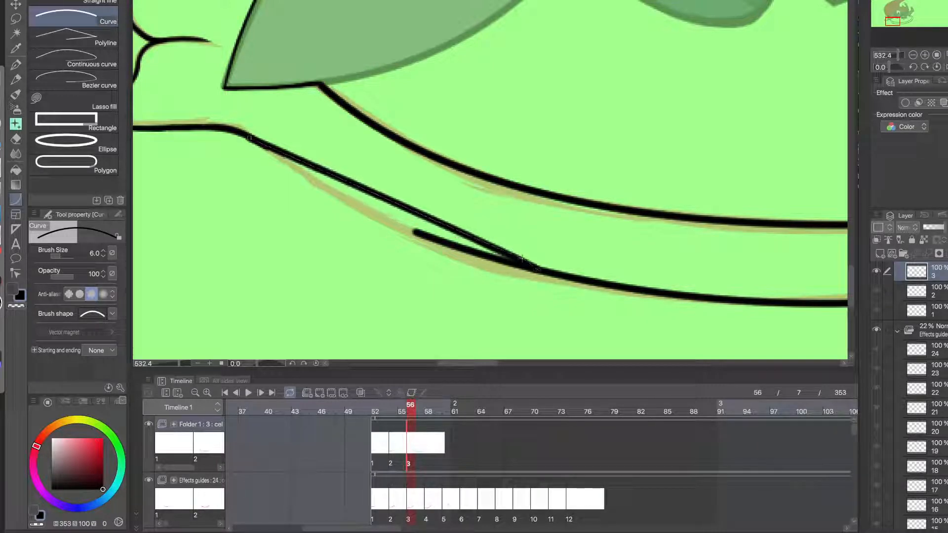
click(391, 238)
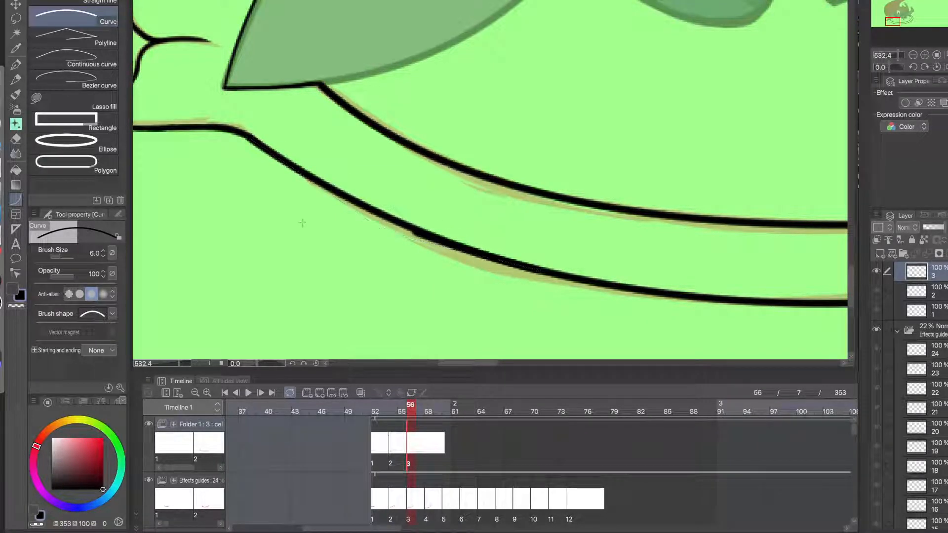
- Clean up the overlap where the left and front outer-edge arcs meet, using the G-pen in transparent colour
click(18, 68)
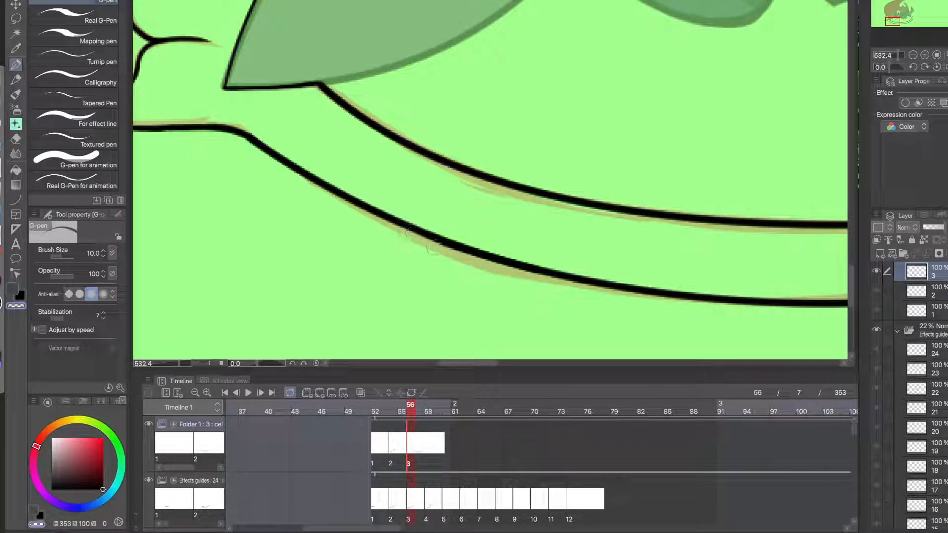
drag(435, 242, 461, 250)
key(super+z)
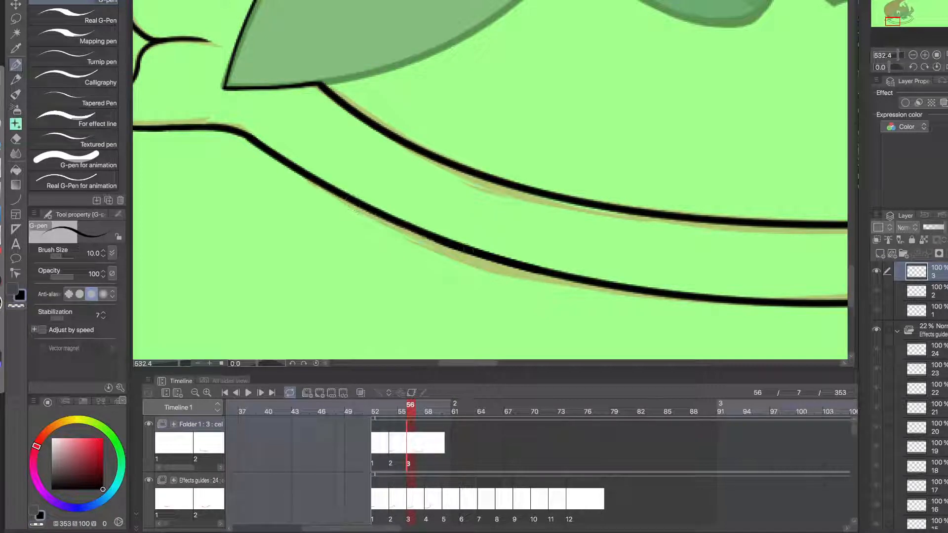
drag(395, 227, 450, 245)
key(super+z)
scroll(394, 253, up, 3)
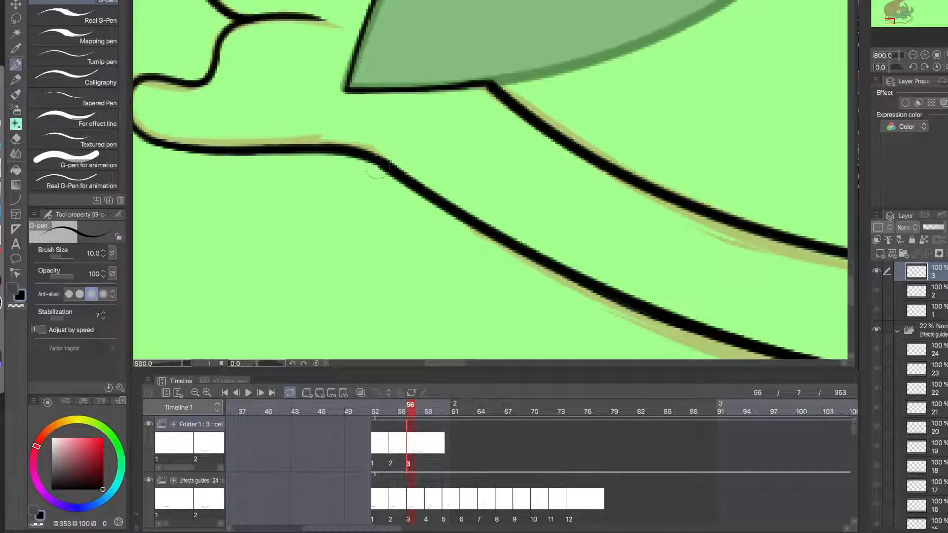
- Examine the inked ring of cel 3 from the left crest around to the wavy right end
scroll(375, 233, down, 8)
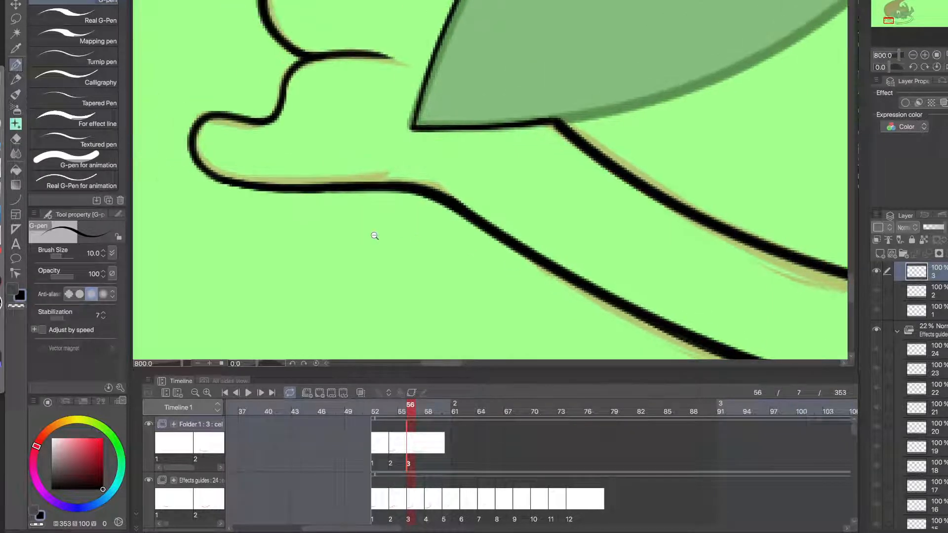
scroll(368, 252, up, 6)
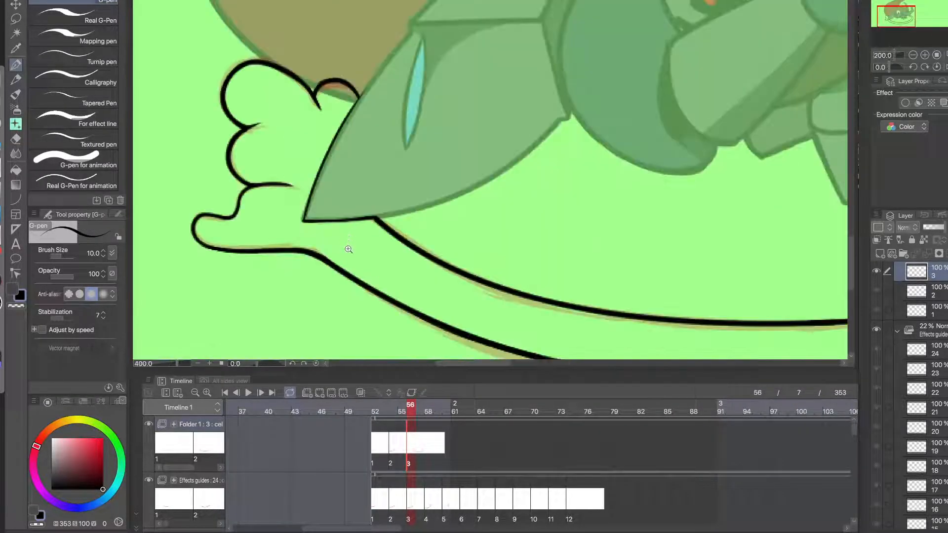
scroll(360, 262, down, 3)
scroll(396, 258, up, 3)
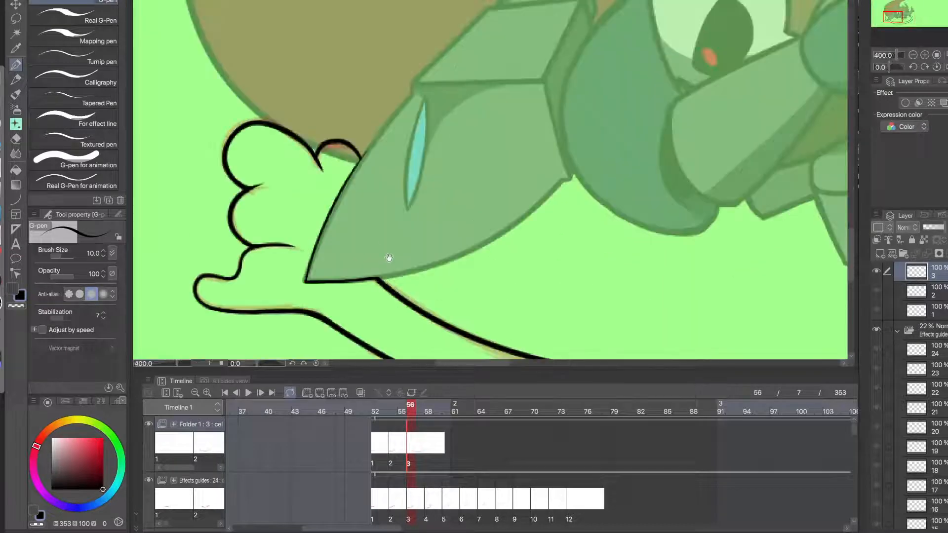
scroll(363, 197, up, 2)
scroll(366, 202, down, 7)
scroll(471, 255, up, 3)
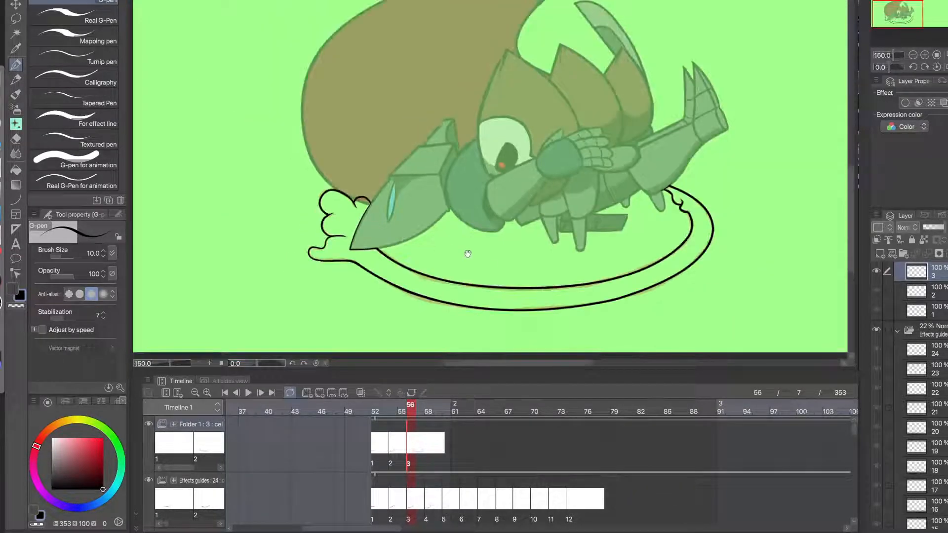
scroll(610, 206, up, 2)
scroll(551, 257, down, 4)
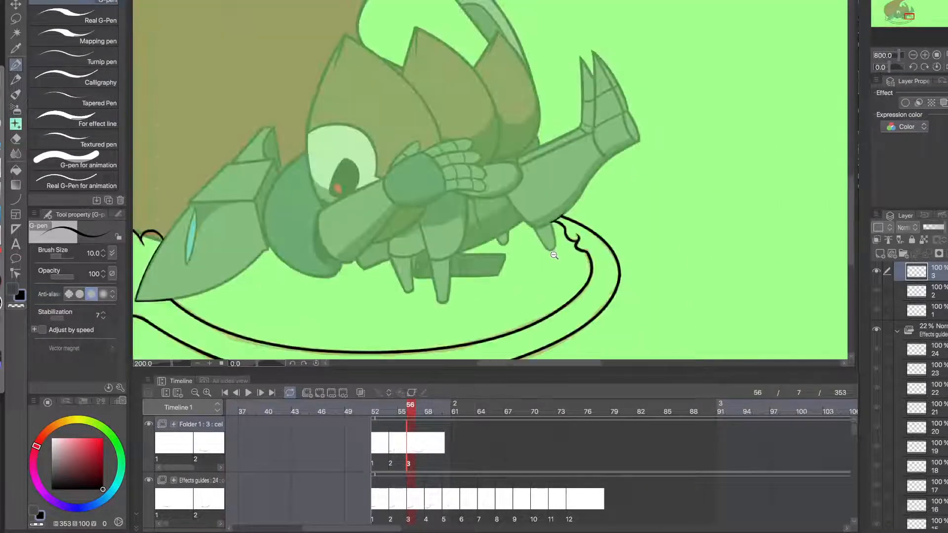
scroll(588, 189, up, 2)
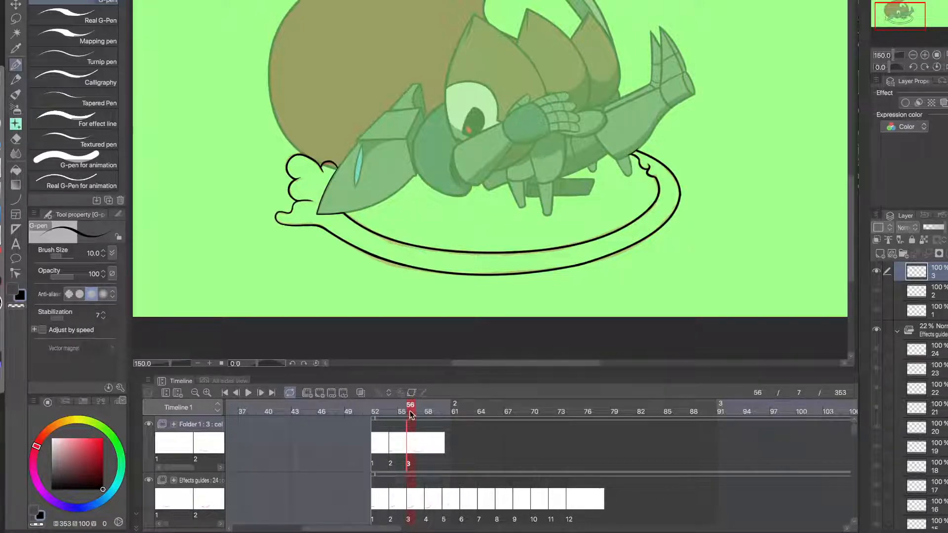
- Move to frame 58 and add a new animation cel 4 to Folder 1
drag(406, 413, 428, 418)
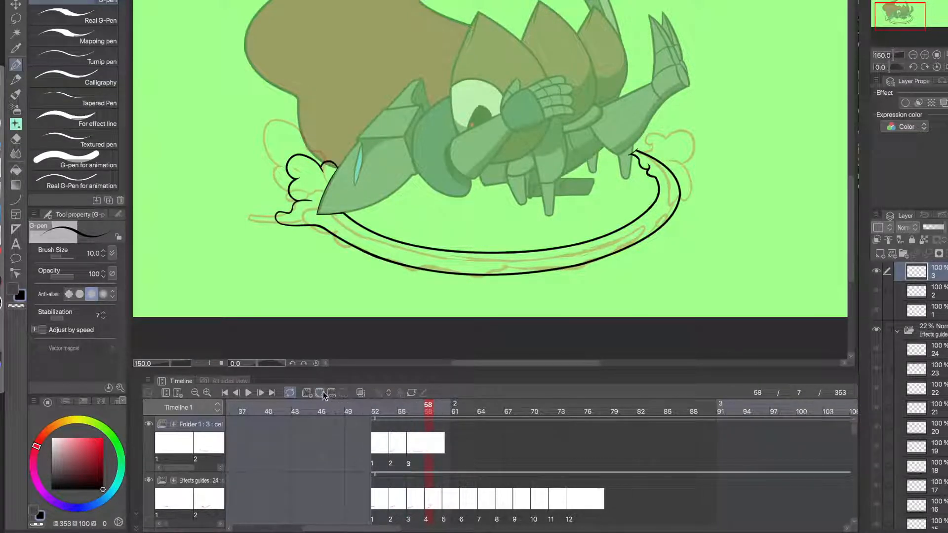
key(ctrl+shift+n)
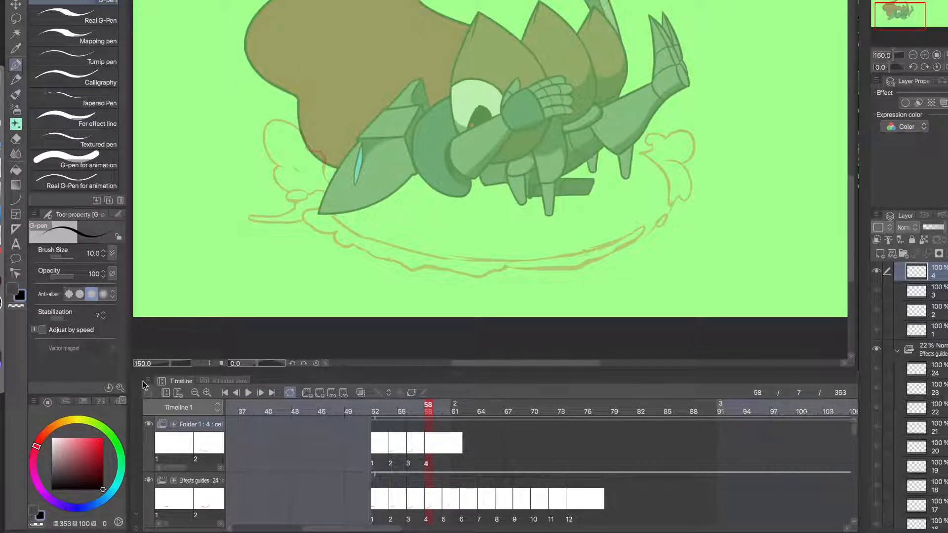
click(2, 303)
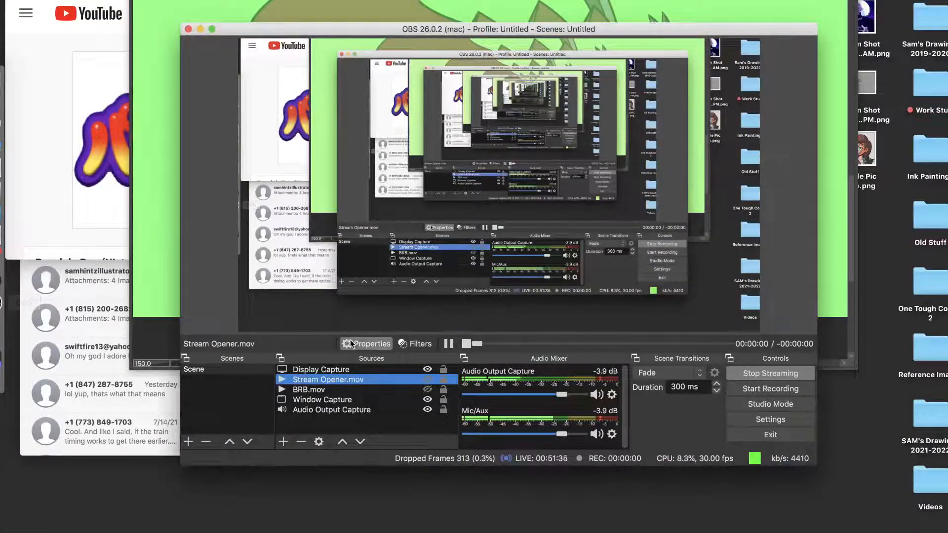
super+click(349, 391)
click(349, 391)
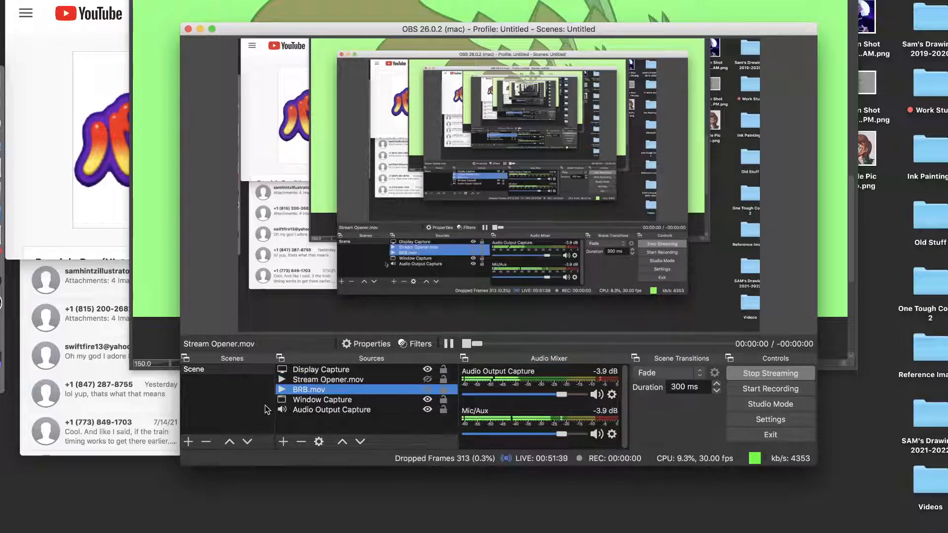
double_click(408, 390)
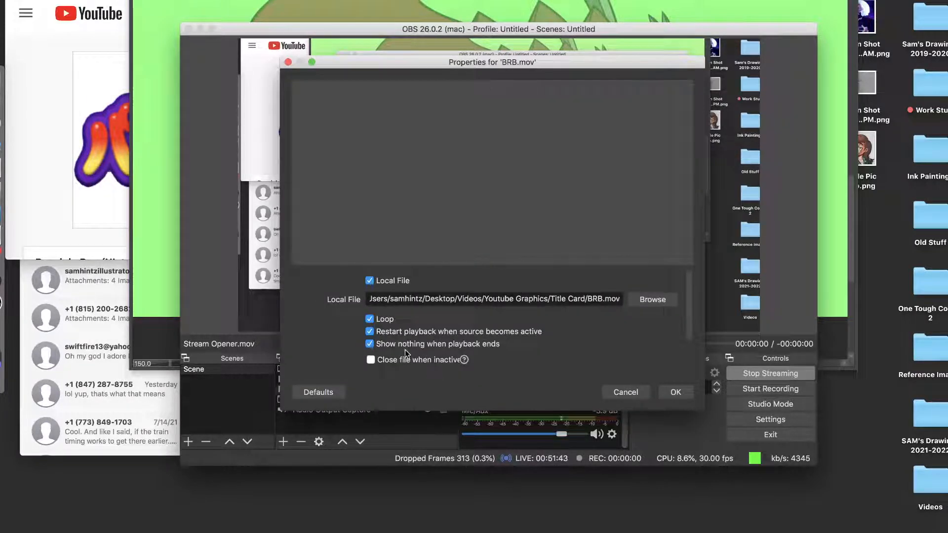
click(651, 302)
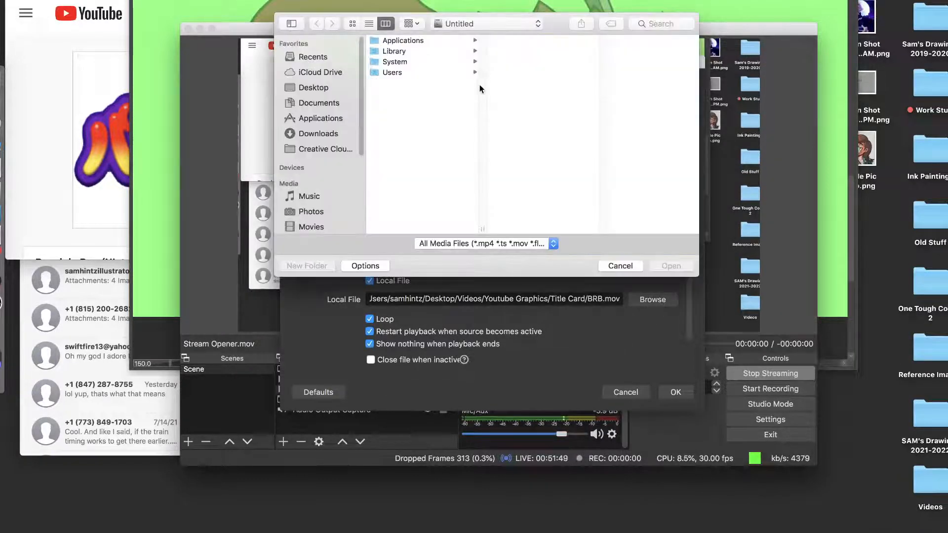
click(505, 23)
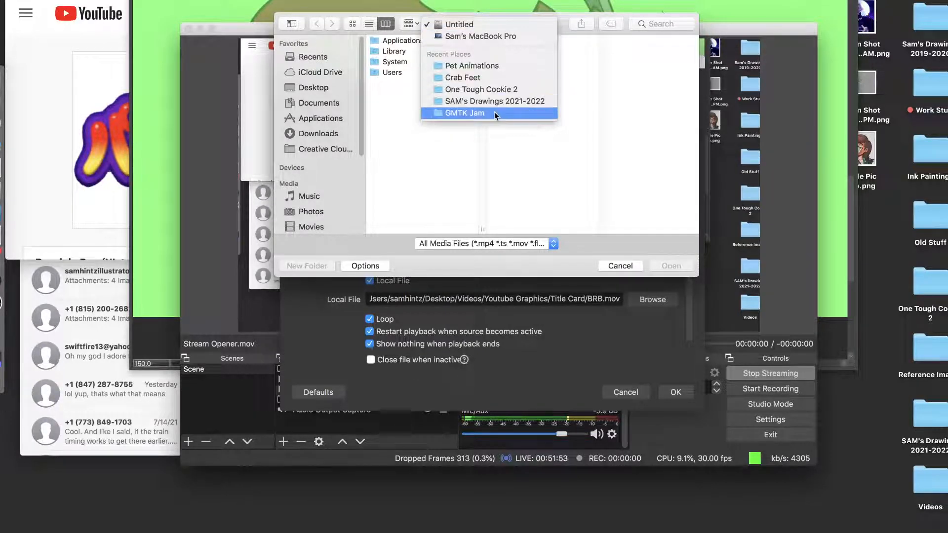
click(620, 267)
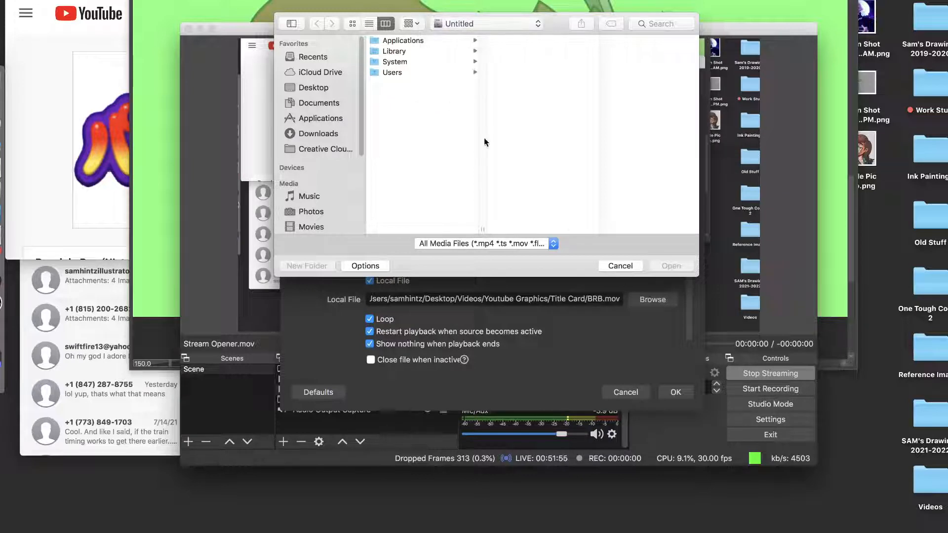
click(306, 88)
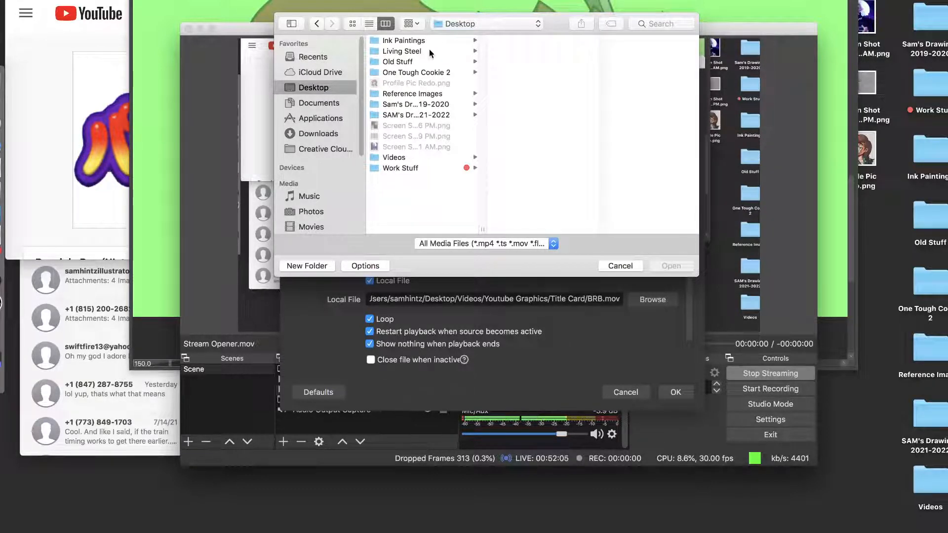
click(618, 262)
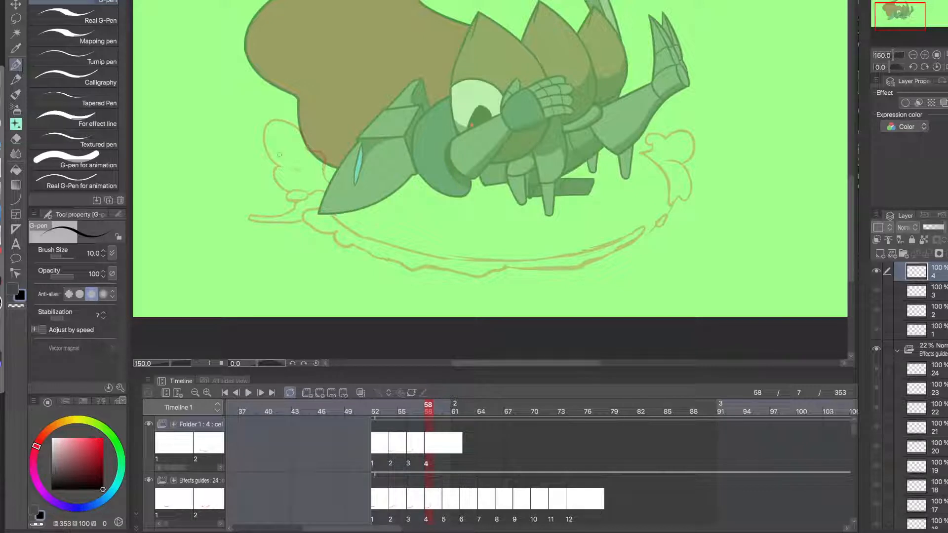
- Add a text note reading "BRB" over the character with the Text tool
click(15, 244)
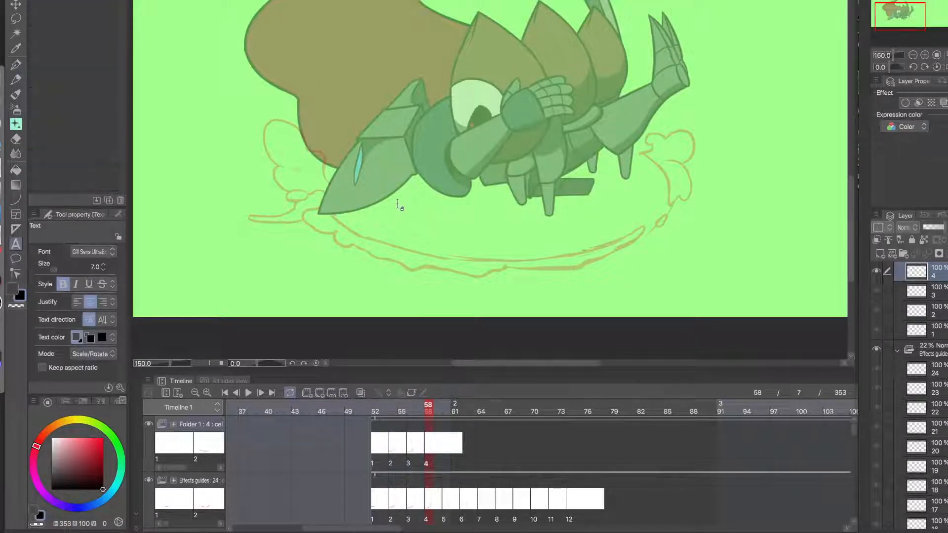
click(480, 49)
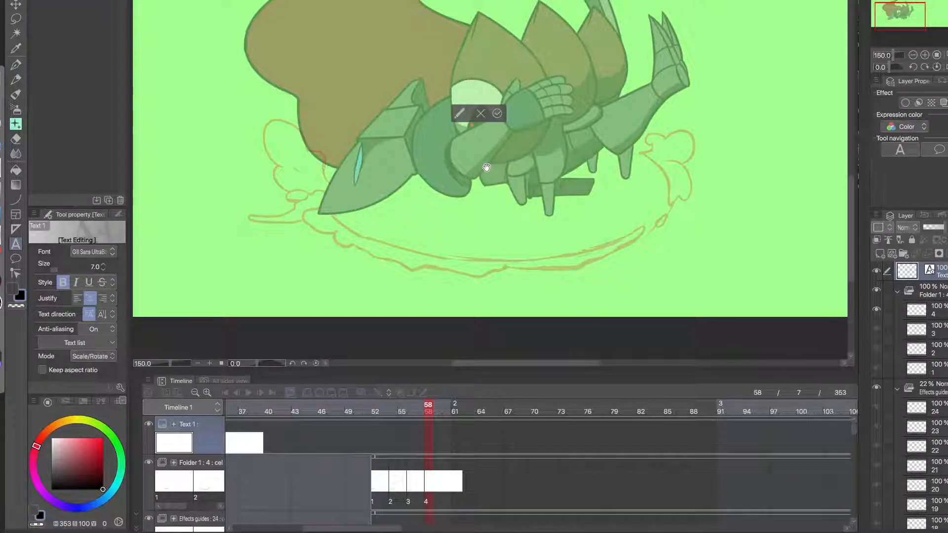
text(BRB)
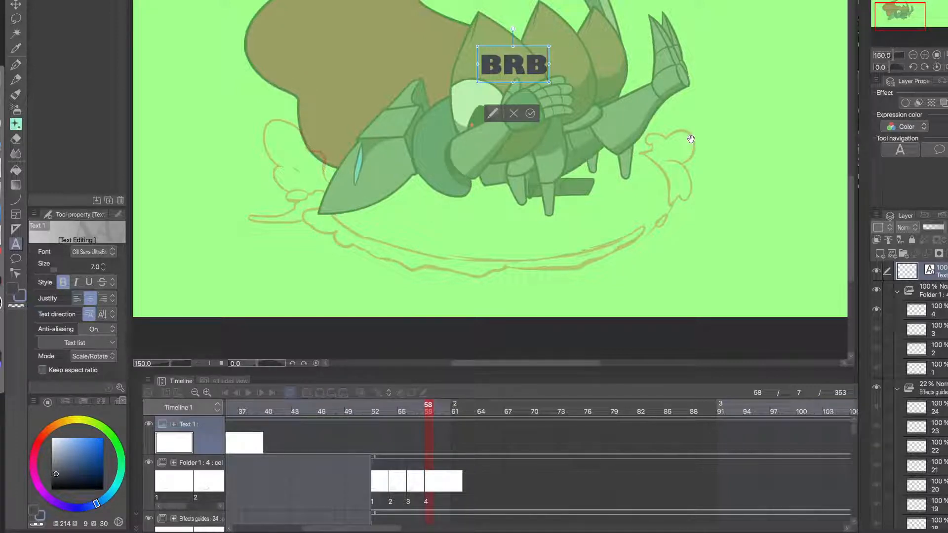
- Replace the "BRB" note with "I'm back freaks" and discard the text layer
key(BackSpace)
key(BackSpace)
key(BackSpace)
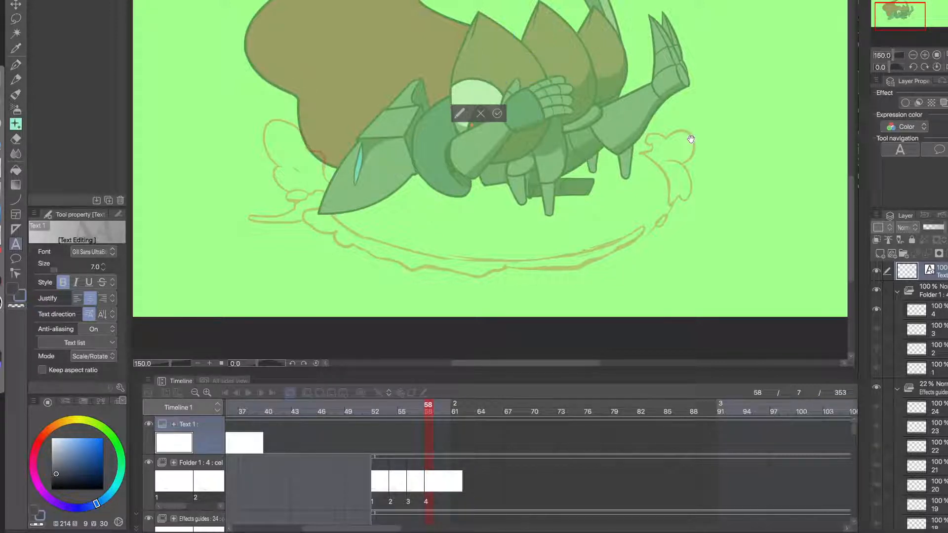
text(I'm nback)
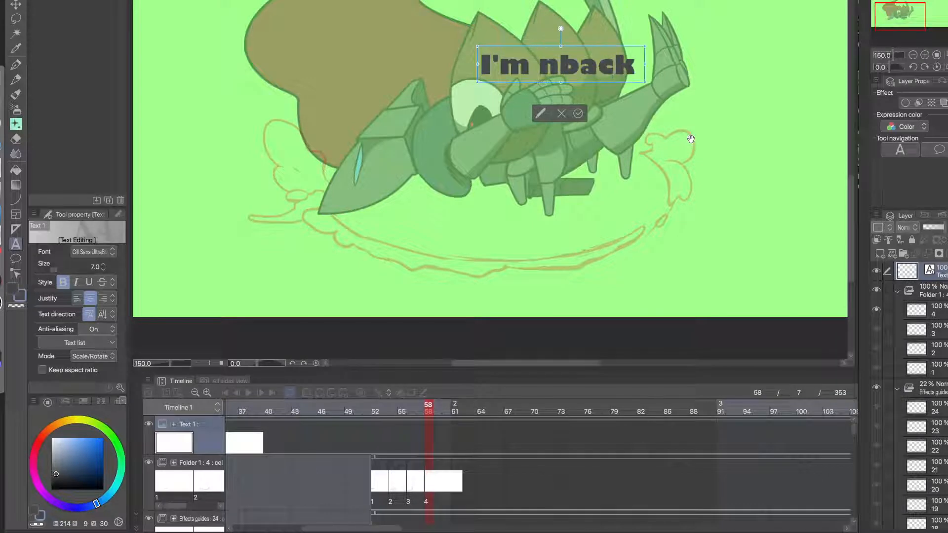
key(BackSpace)
key(BackSpace)
key(BackSpace)
key(BackSpace)
key(BackSpace)
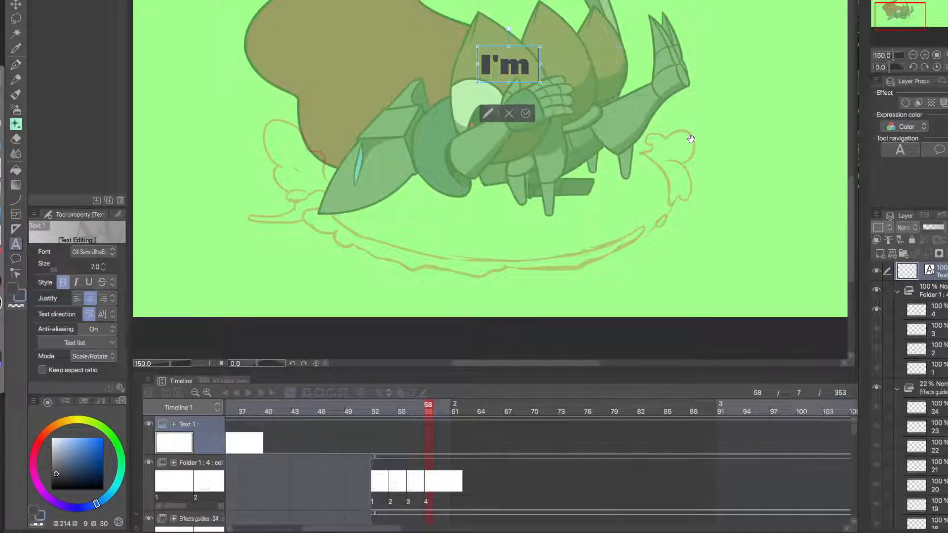
text(back f)
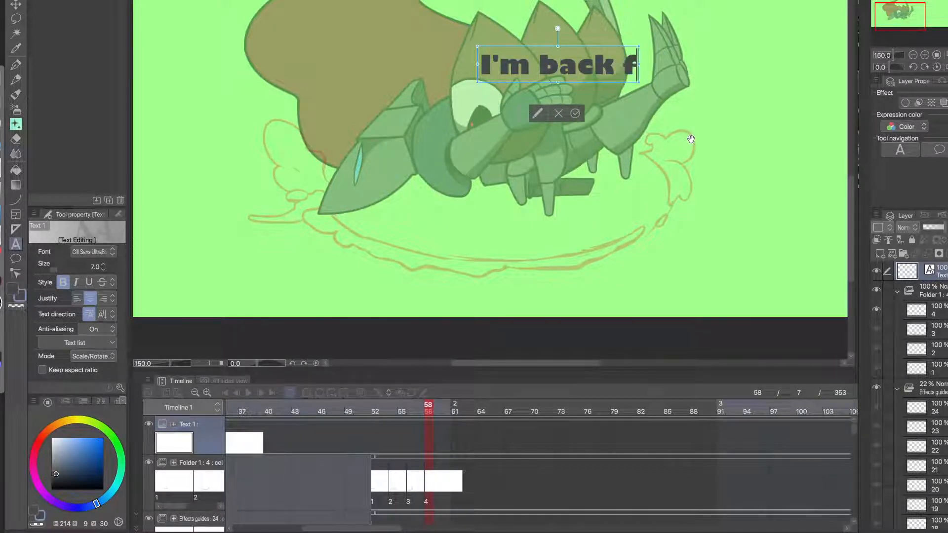
text(reks)
key(BackSpace)
key(BackSpace)
key(BackSpace)
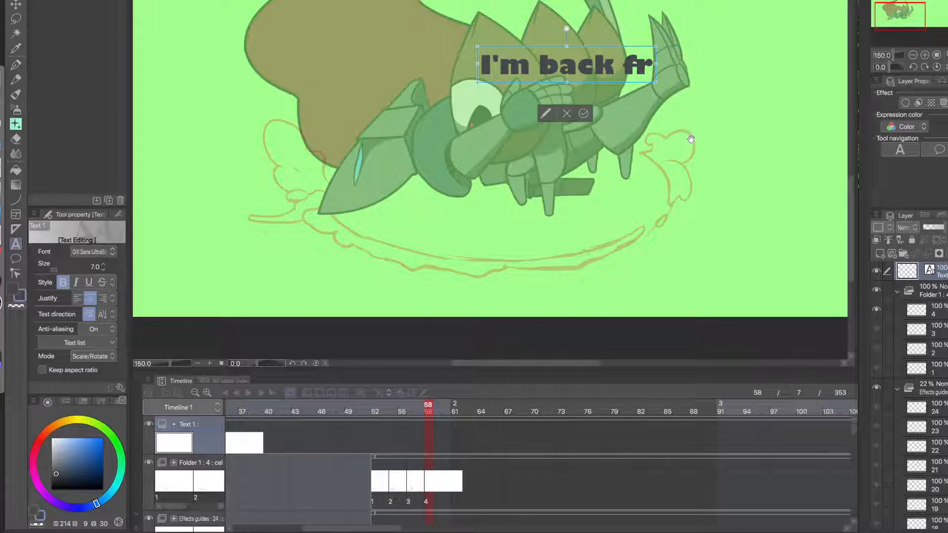
text(eaks)
key(super+z)
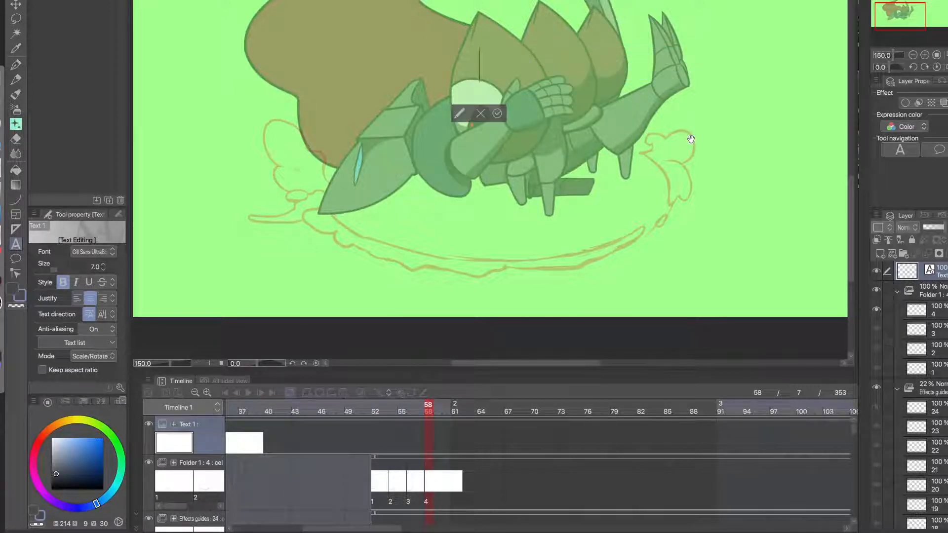
click(480, 113)
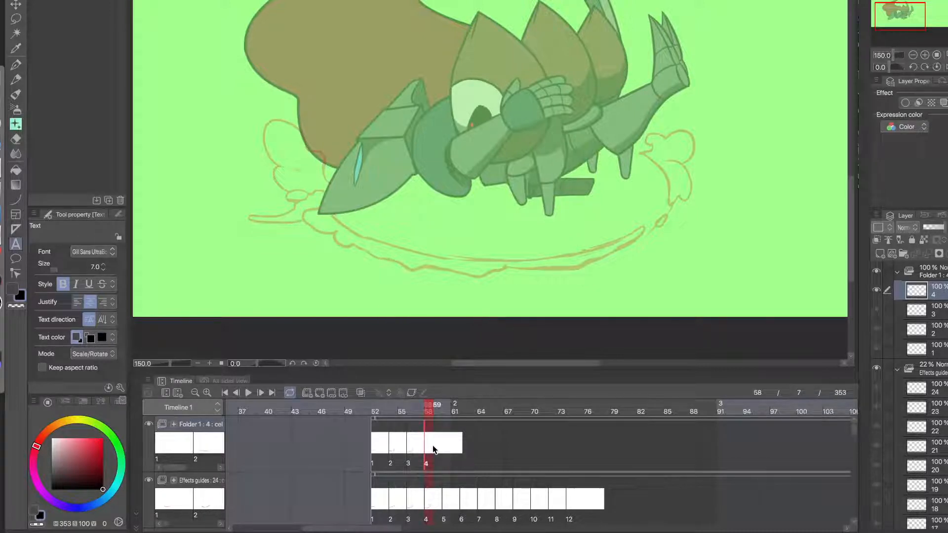
- Ink the ring's inner front edge on cel 4 with two joined Curve tool arcs, from the pointed green shape to the right end
click(16, 200)
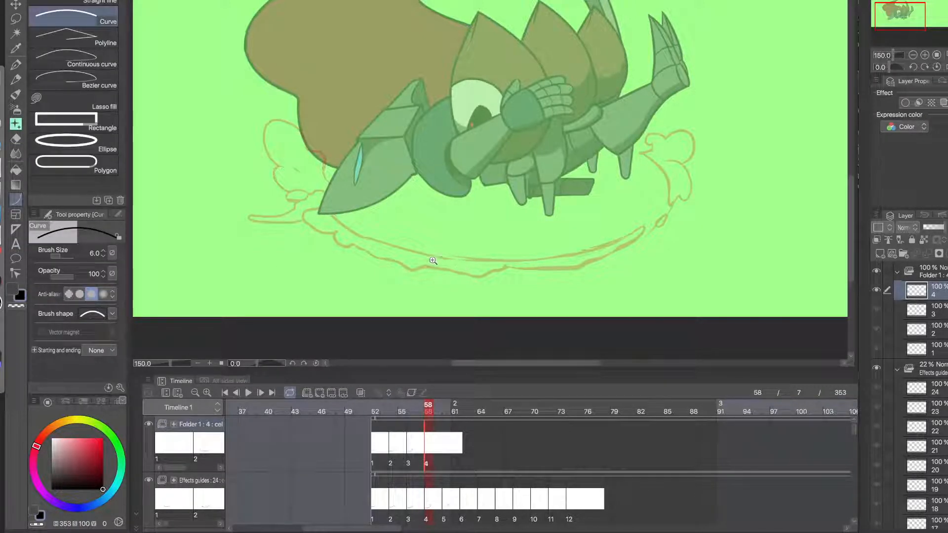
scroll(417, 267, up, 3)
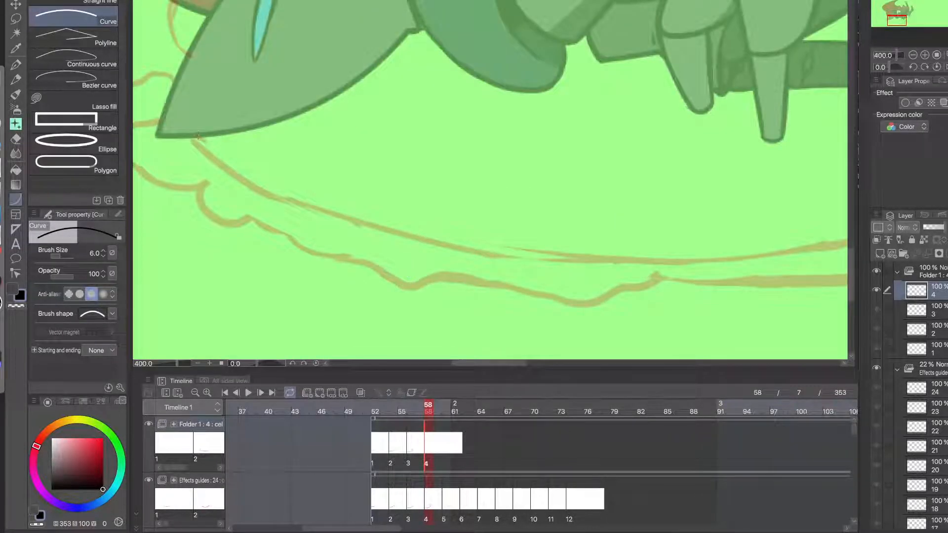
drag(194, 138, 670, 261)
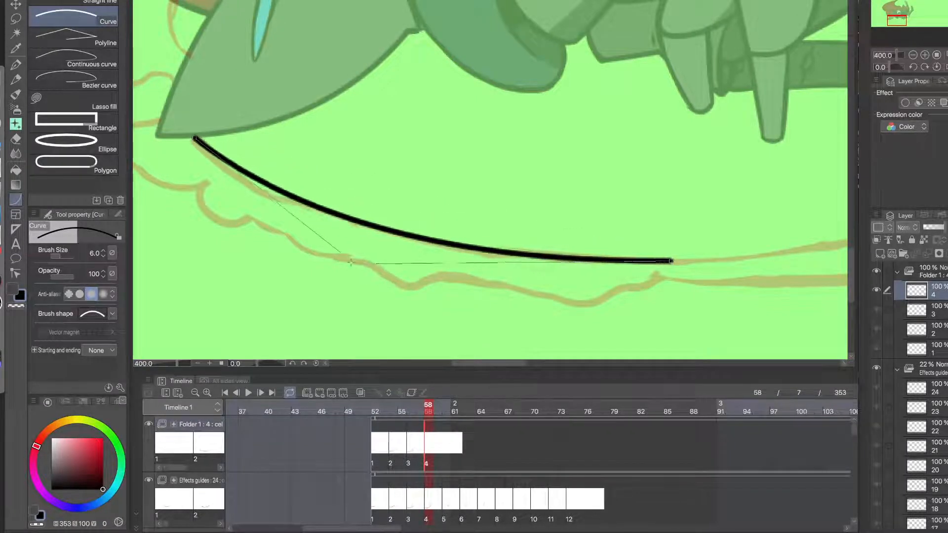
click(316, 254)
drag(720, 225, 438, 194)
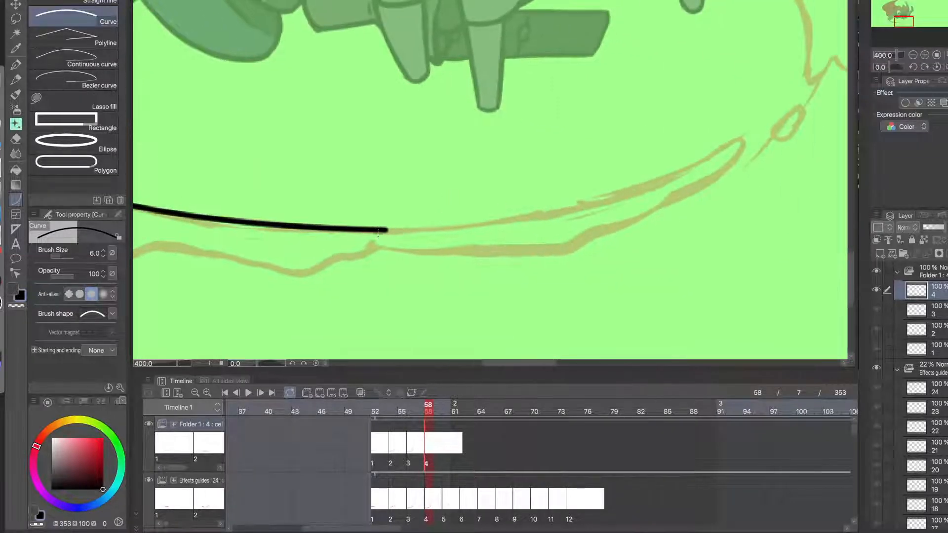
drag(378, 230, 736, 143)
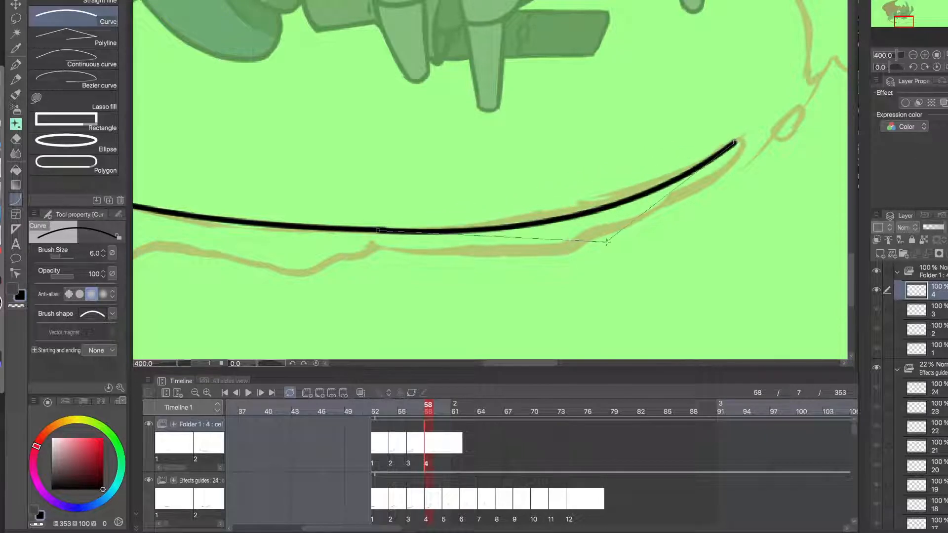
click(645, 218)
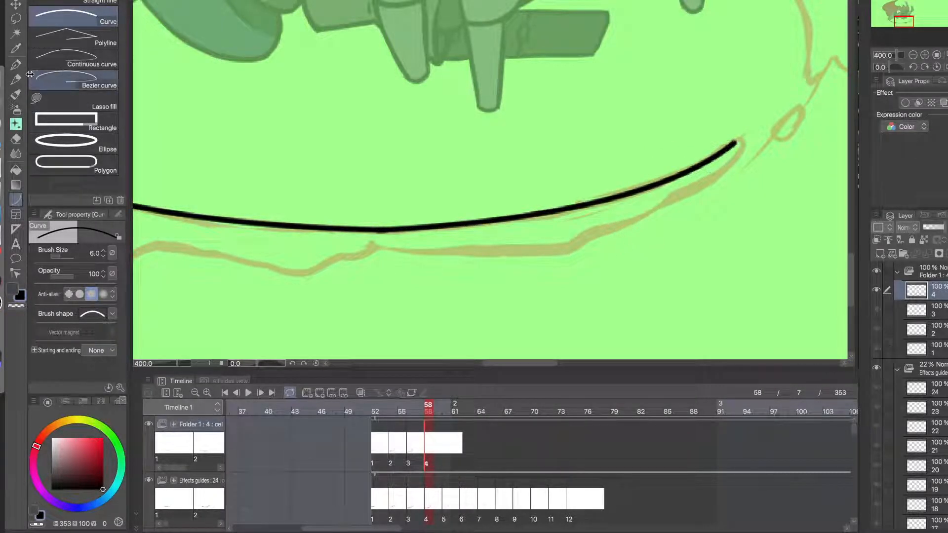
- Clean up the joint between the two front arcs using the G-pen in transparent colour
key(p)
ctrl+click(388, 236)
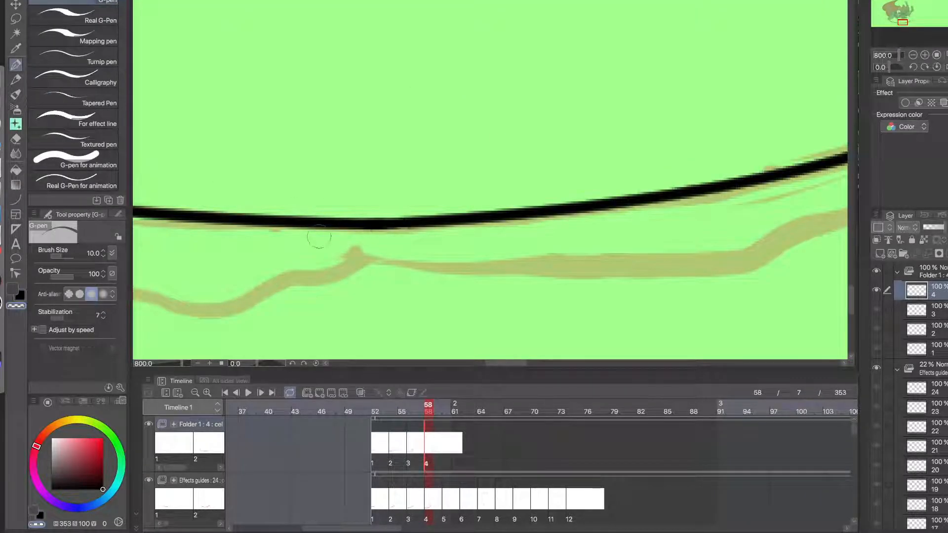
alt+click(419, 252)
alt+click(418, 252)
key(super+space)
key(super+space)
- Ink the rounded right tip of the front edge with the G-pen, curling back below the arc's end
super+click(586, 215)
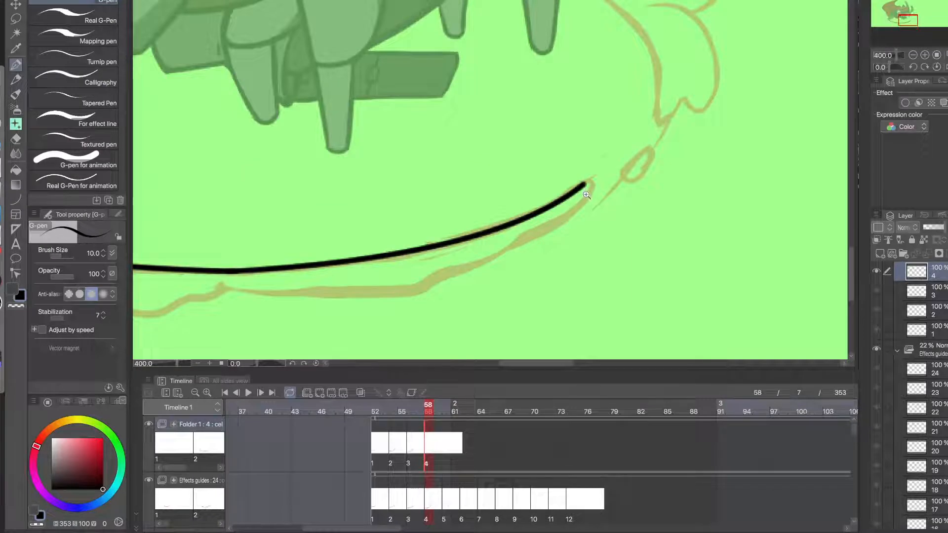
super+click(586, 199)
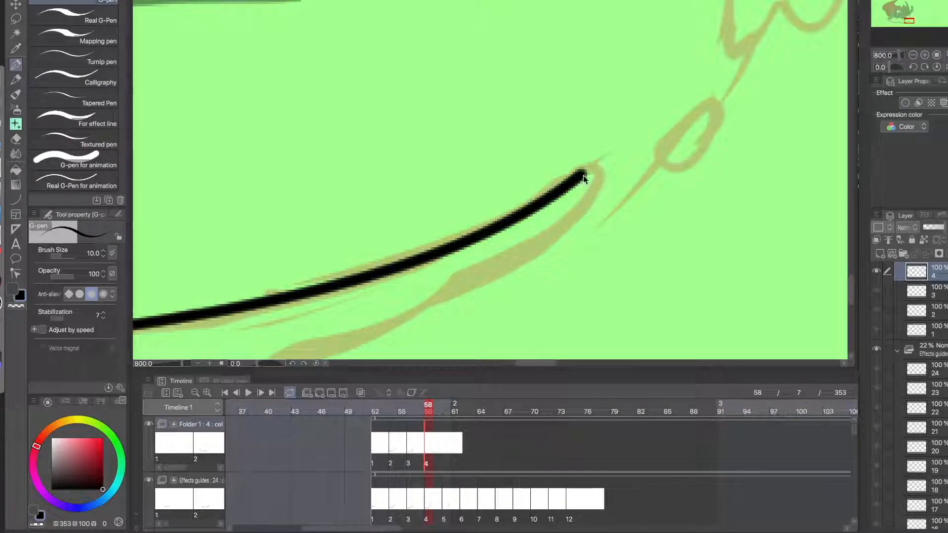
mouse_move(584, 172)
mouse_down()
mouse_move(594, 169)
mouse_move(568, 213)
mouse_up()
key(super+z)
drag(586, 173, 571, 220)
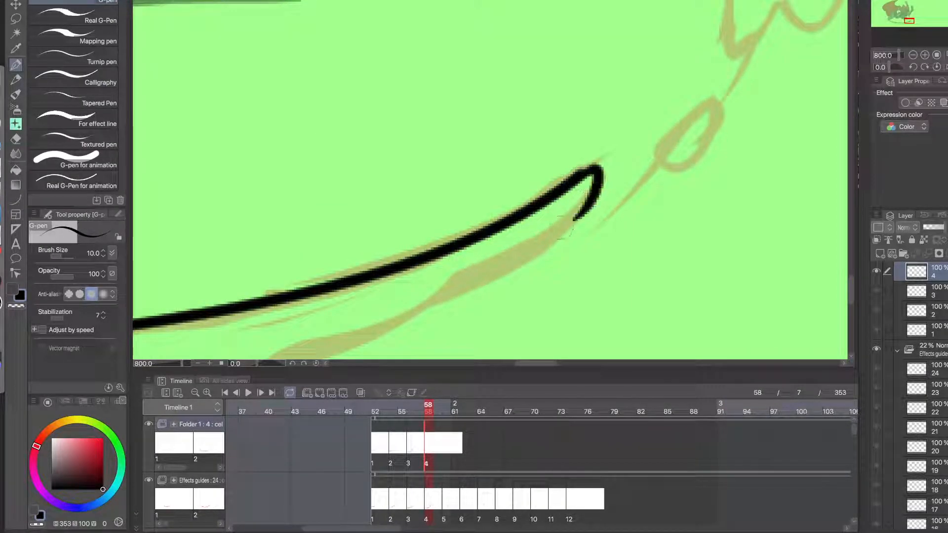
- Try to trim the top of the rounded right tip with the G-pen in transparent colour
key(c)
mouse_move(592, 160)
mouse_down()
mouse_move(556, 188)
mouse_move(610, 157)
mouse_move(600, 159)
mouse_up()
key(super+z)
key(super+z)
key(c)
- Ink a short G-pen line along the underside of the pointed green shape, from its tip to the front arc's left end
key(super+minus)
mouse_move(531, 240)
mouse_down()
mouse_move(595, 248)
mouse_move(708, 236)
mouse_up()
drag(322, 265, 508, 256)
drag(409, 264, 483, 291)
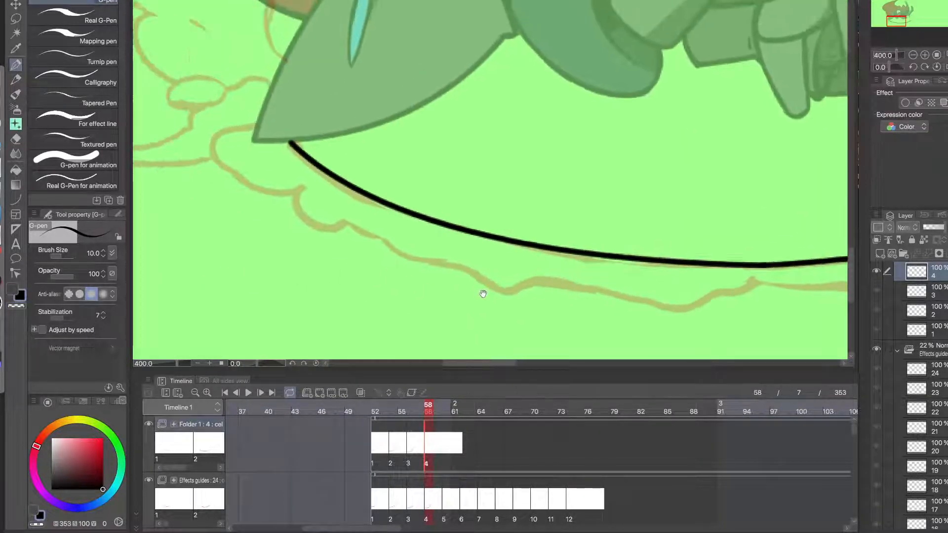
drag(313, 216, 377, 237)
drag(284, 172, 405, 234)
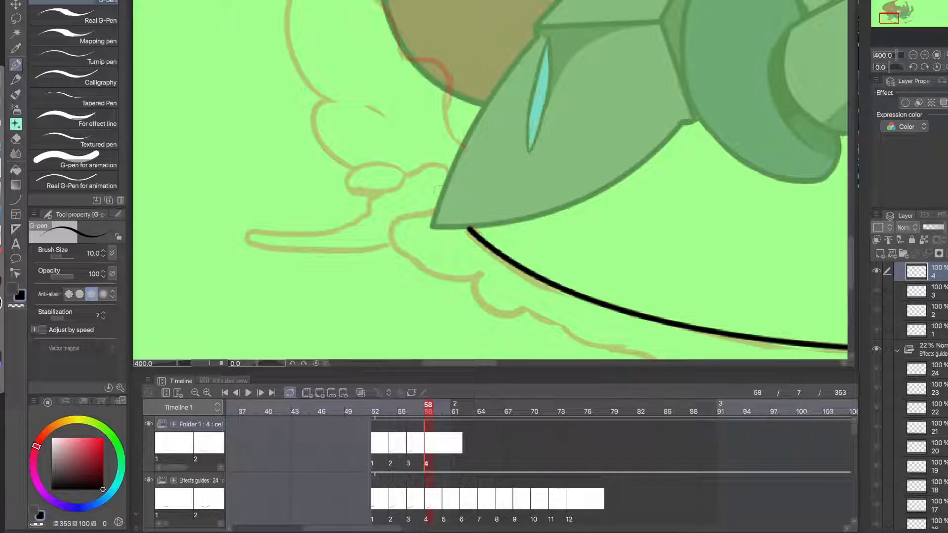
drag(434, 134, 441, 204)
scroll(455, 210, up, 1)
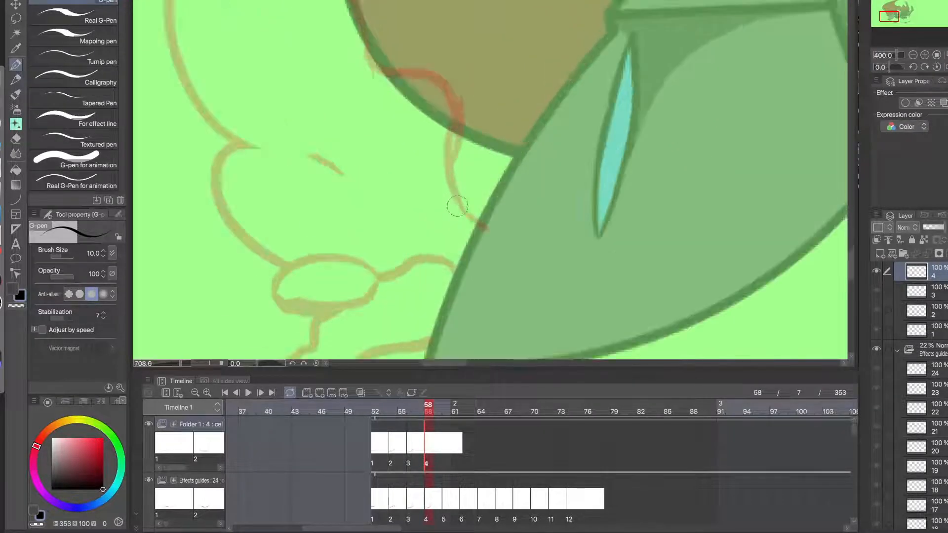
scroll(457, 211, up, 1)
scroll(464, 275, up, 1)
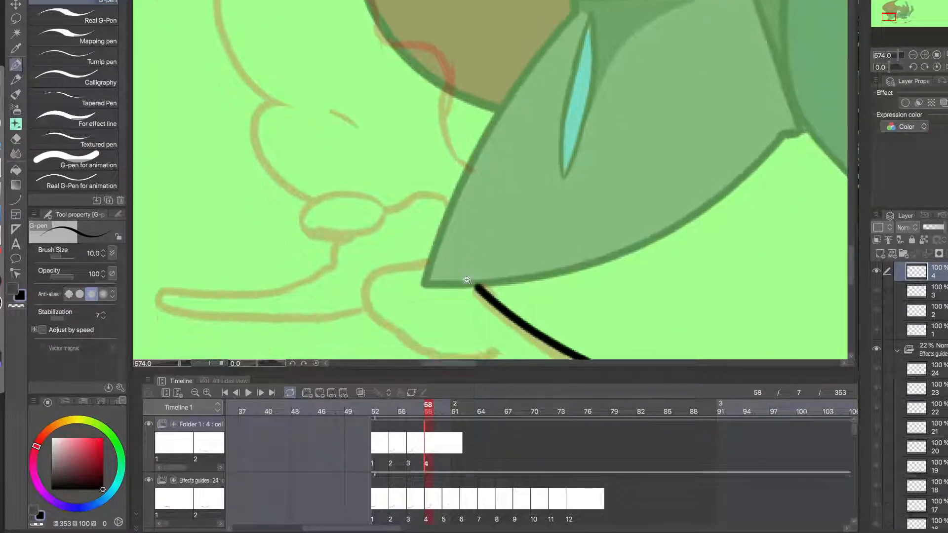
scroll(408, 283, up, 1)
scroll(444, 296, up, 2)
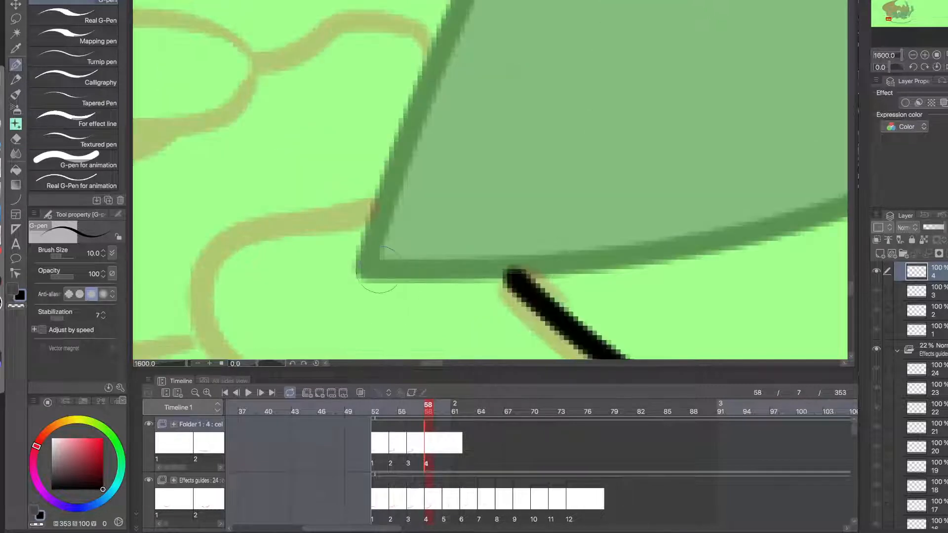
key(ctrl+z)
mouse_move(363, 268)
mouse_down()
mouse_move(515, 269)
mouse_move(512, 281)
mouse_move(489, 277)
mouse_up()
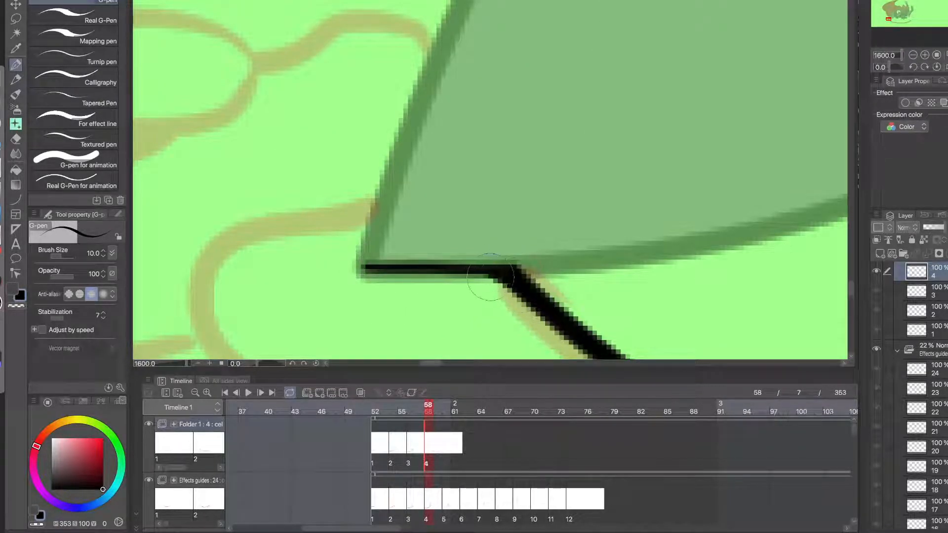
- Ink the left edge of the pointed green shape from its tip up towards the brown mass
alt+click(384, 277)
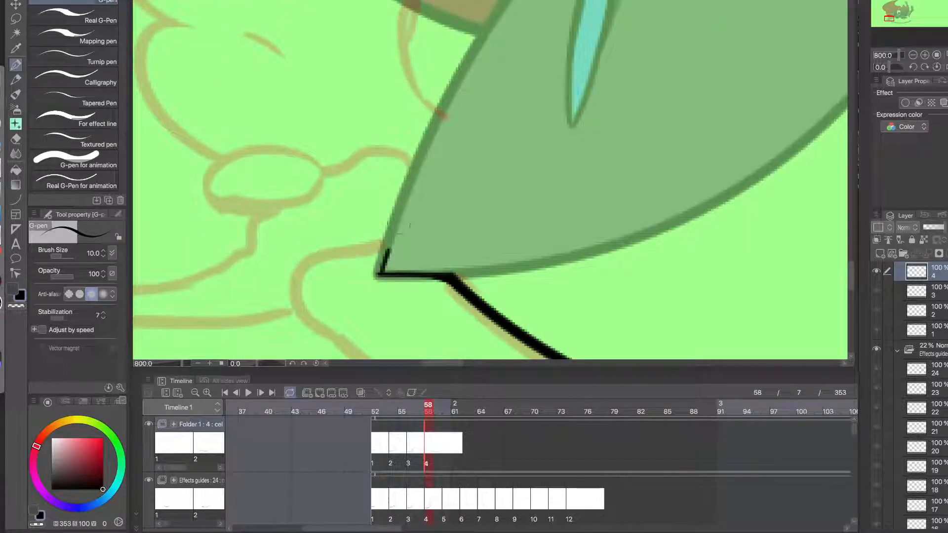
drag(399, 222, 431, 137)
key(ctrl+z)
drag(379, 273, 441, 111)
key(ctrl+z)
drag(374, 271, 465, 65)
key(ctrl+z)
drag(377, 275, 487, 20)
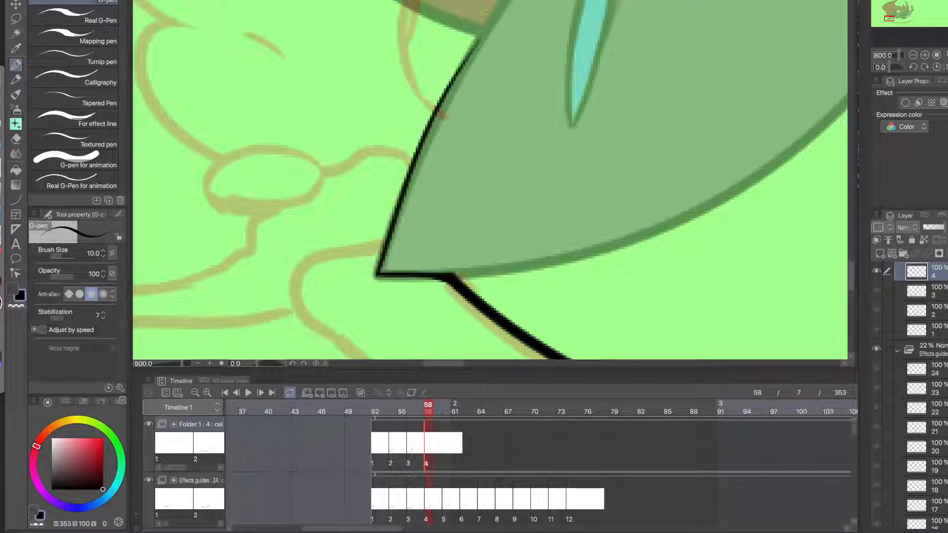
key(ctrl+z)
drag(377, 273, 441, 117)
key(ctrl+z)
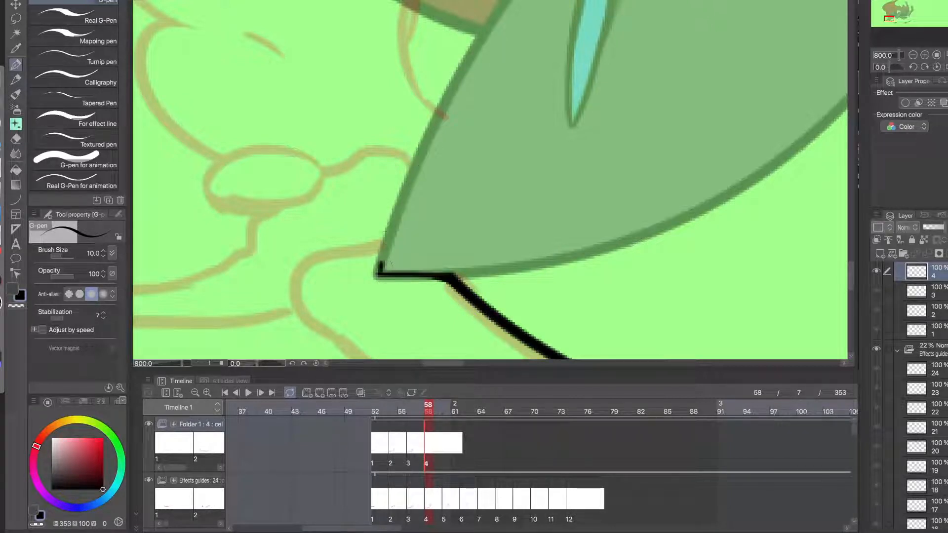
drag(379, 272, 479, 49)
key(ctrl+z)
drag(379, 273, 477, 45)
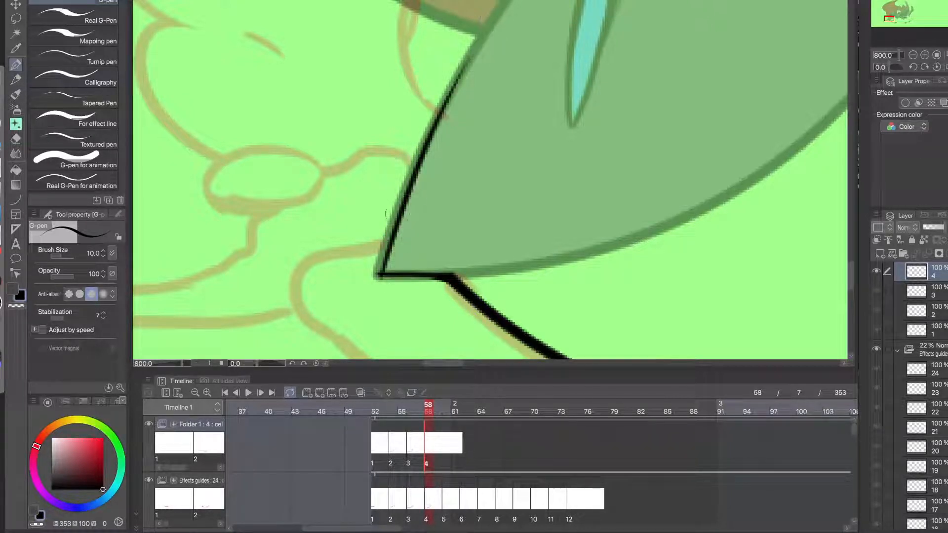
- Try to thicken the lower part of the line along the pointed green shape's left edge
drag(374, 270, 390, 212)
key(ctrl+z)
drag(380, 273, 397, 217)
key(ctrl+z)
- Clean up the corner at the pointed green shape's tip with the G-pen in transparent colour
key(c)
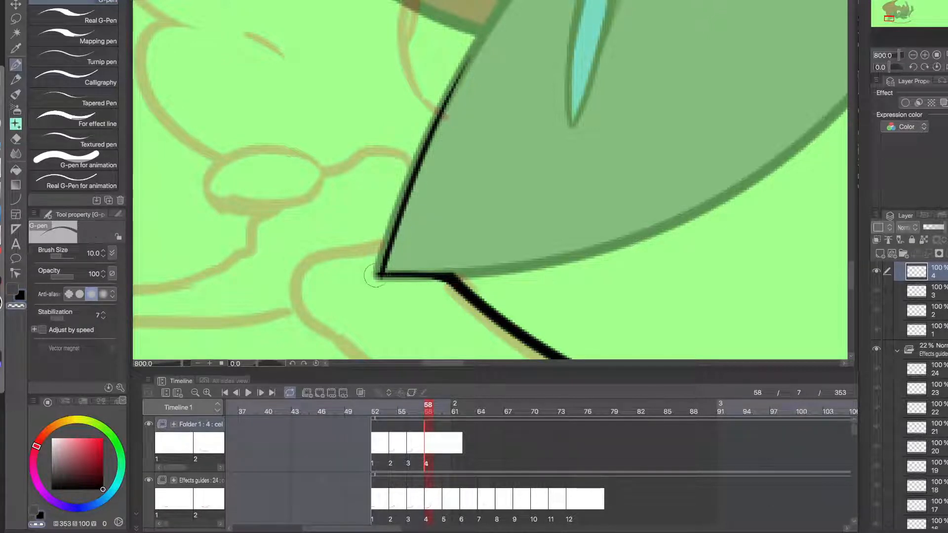
drag(374, 273, 384, 292)
key(c)
- Ink the left crest's outline from the pointed green shape's edge, over the small bump and around the crest's top
mouse_move(417, 158)
mouse_down()
mouse_move(434, 258)
mouse_move(423, 99)
mouse_move(377, 77)
mouse_up()
key(ctrl+z)
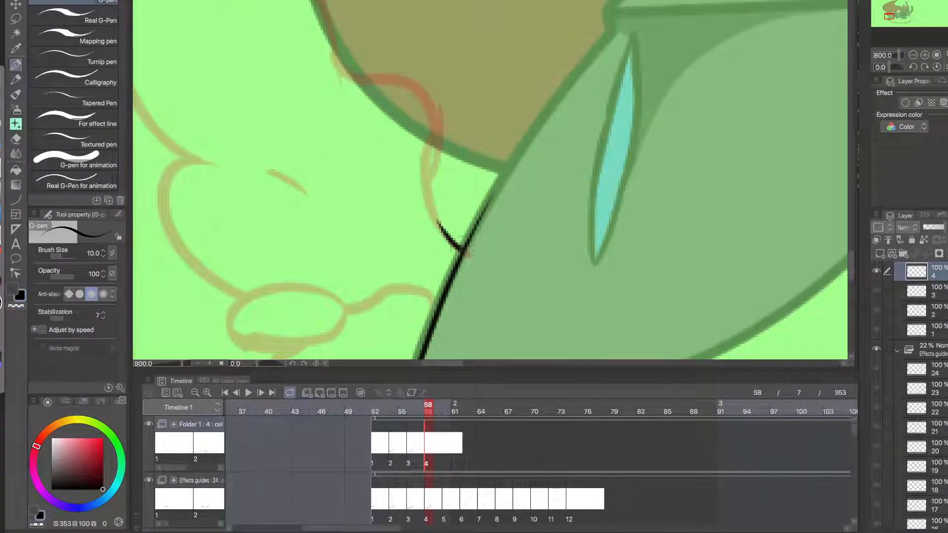
mouse_move(462, 249)
mouse_down()
mouse_move(431, 167)
mouse_move(367, 76)
mouse_up()
mouse_move(336, 133)
mouse_down()
mouse_move(446, 237)
mouse_move(448, 196)
mouse_move(264, 82)
mouse_up()
key(ctrl+z)
key(ctrl+z)
drag(468, 217, 225, 158)
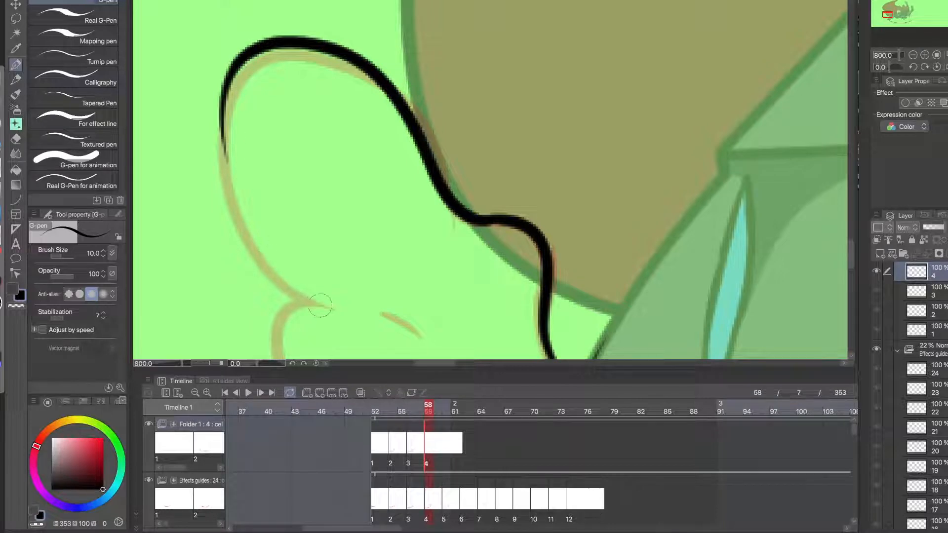
- Ink the left crest's outer side from the notch above the lower lobe up to the crest's top
drag(326, 306, 231, 88)
key(ctrl+z)
drag(319, 307, 230, 81)
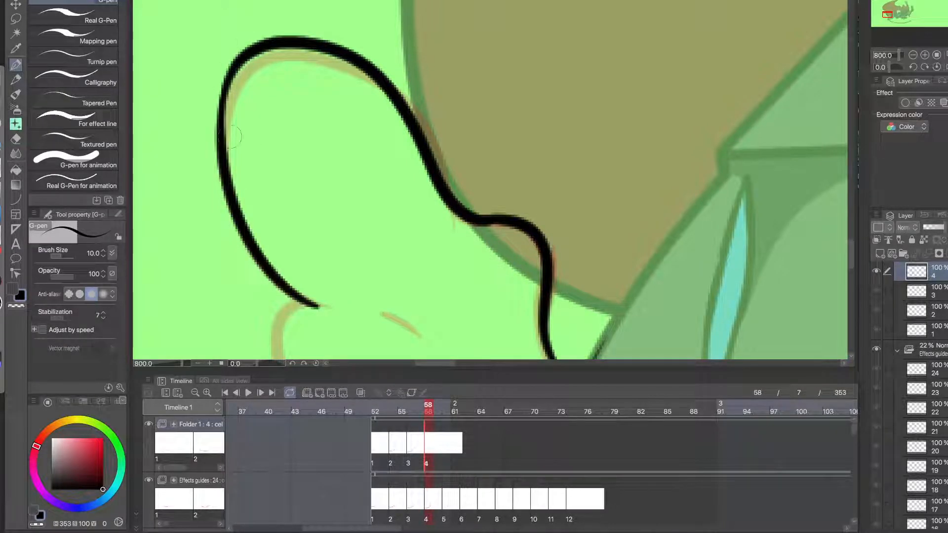
scroll(245, 219, down, 3)
drag(281, 286, 288, 216)
scroll(291, 216, up, 3)
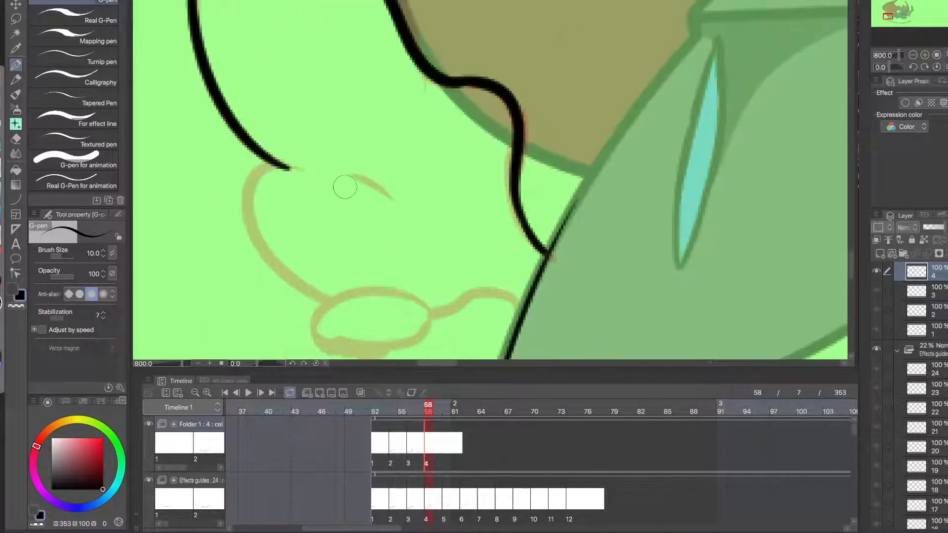
- Ink the short inner curve inside the left crest, beside the notch above the lower lobe
drag(355, 176, 393, 195)
key(ctrl+z)
key(ctrl+y)
key(ctrl+z)
key(ctrl+y)
key(ctrl+z)
- Ink the left crest's lower lobe from the notch around its outer side to the small oval
mouse_move(356, 176)
mouse_down()
mouse_move(390, 198)
mouse_move(337, 171)
mouse_move(262, 174)
mouse_move(316, 268)
mouse_move(264, 182)
mouse_move(301, 177)
mouse_up()
key(ctrl+z)
key(ctrl+z)
key(ctrl+z)
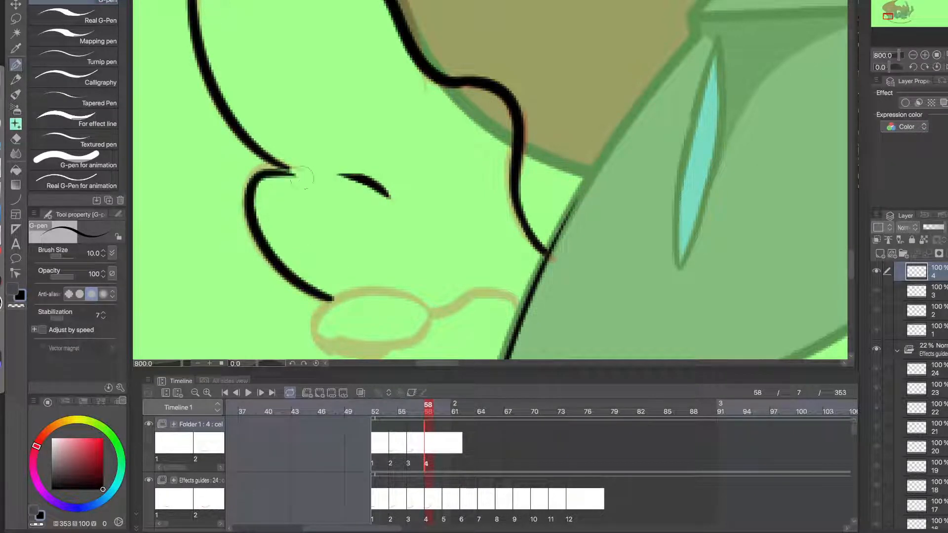
key(ctrl+z)
mouse_move(332, 298)
mouse_down()
mouse_move(244, 210)
mouse_move(291, 168)
mouse_up()
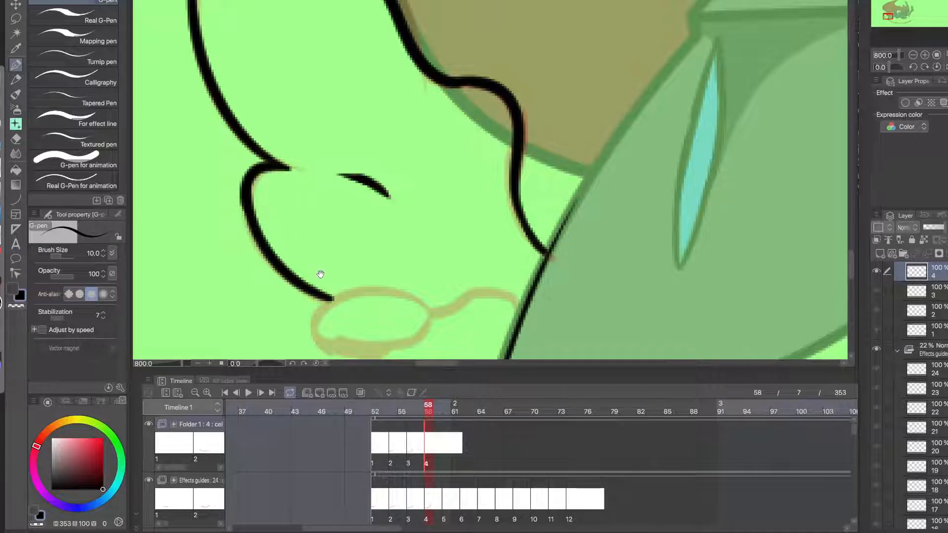
drag(321, 275, 298, 158)
key(ctrl+z)
mouse_move(241, 106)
mouse_down()
mouse_move(245, 67)
mouse_move(271, 61)
mouse_up()
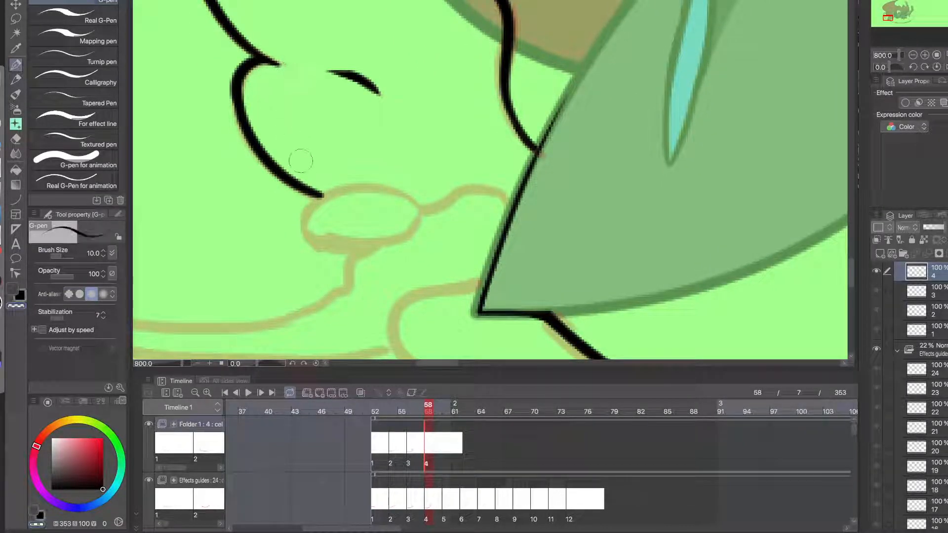
- Ink the small oval's closed outline at the foot of the left crest
scroll(337, 246, up, 2)
drag(341, 253, 382, 255)
mouse_move(512, 228)
mouse_down()
mouse_move(498, 231)
mouse_move(469, 137)
mouse_move(416, 217)
mouse_up()
mouse_move(503, 230)
mouse_down()
mouse_move(479, 239)
mouse_move(538, 205)
mouse_move(445, 263)
mouse_move(448, 251)
mouse_move(438, 250)
mouse_move(543, 170)
mouse_move(530, 166)
mouse_move(526, 181)
mouse_move(450, 248)
mouse_up()
key(c)
key(c)
key(ctrl+z)
drag(601, 195, 472, 209)
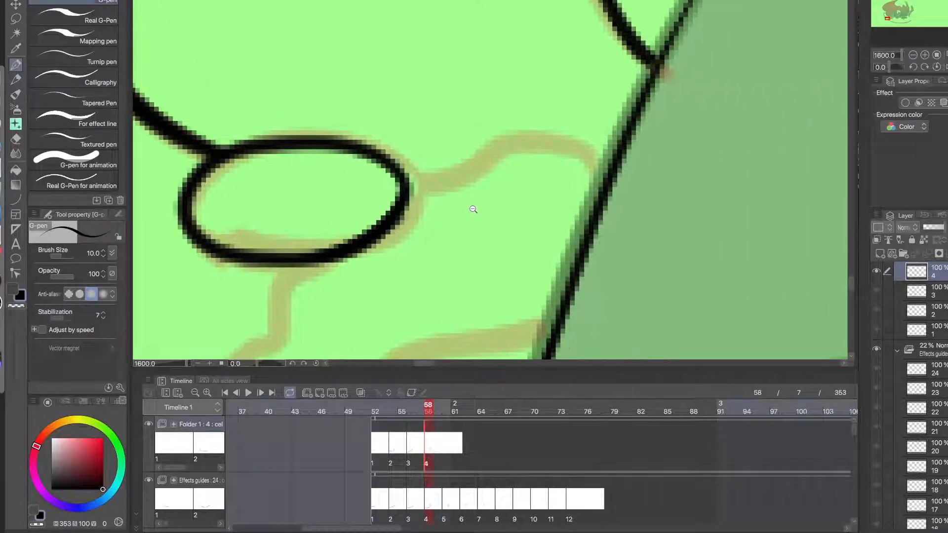
- Ink the wavy connecting line between the small oval and the pointed green shape's edge
scroll(477, 213, down, 2)
scroll(480, 222, up, 2)
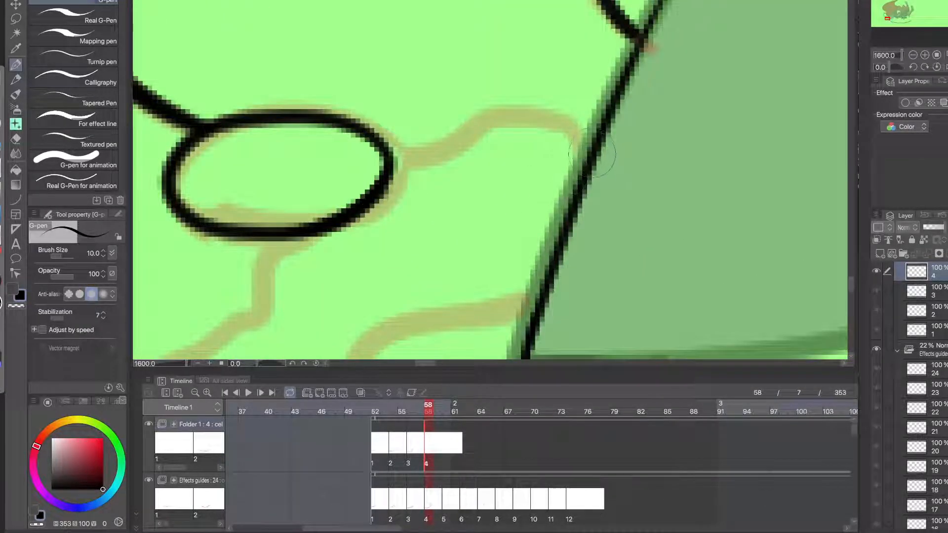
mouse_move(588, 153)
mouse_down()
mouse_move(560, 109)
mouse_move(395, 158)
mouse_move(393, 151)
mouse_up()
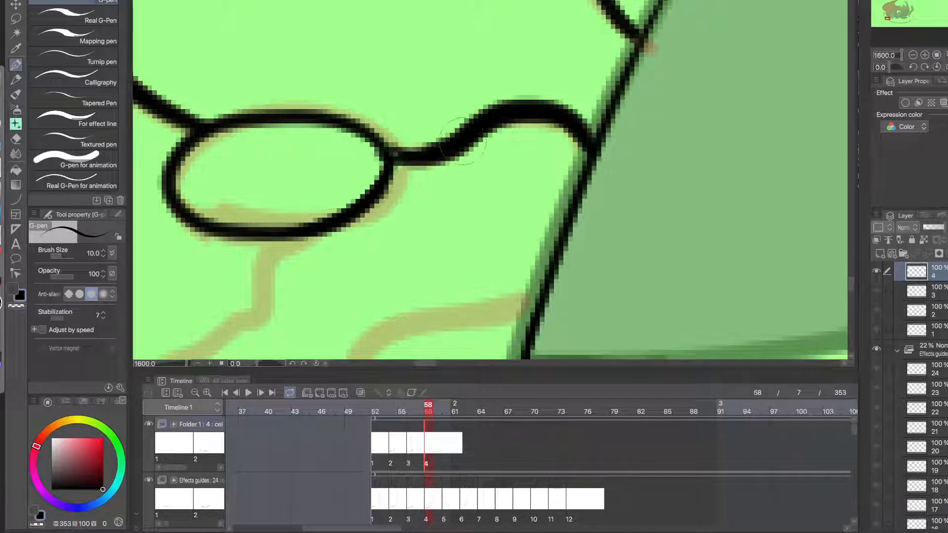
- Ink the long flat spike below the small oval, from its lower edge around the rounded tip and back up to the oval
scroll(436, 212, down, 1)
drag(436, 213, 460, 172)
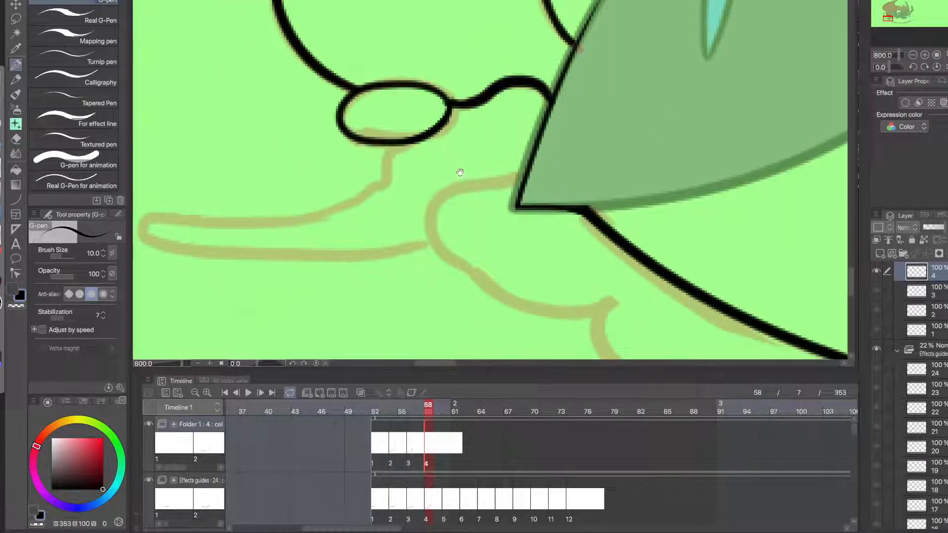
drag(386, 234, 478, 231)
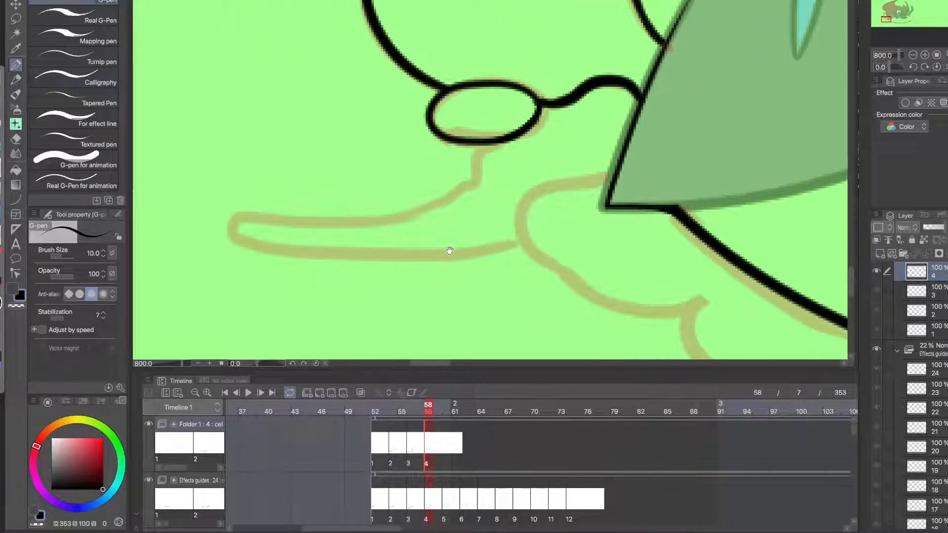
mouse_move(489, 266)
mouse_down()
mouse_move(548, 225)
mouse_move(317, 202)
mouse_move(585, 200)
mouse_move(297, 201)
mouse_move(599, 182)
mouse_up()
key(ctrl+z)
key(ctrl+z)
key(ctrl+z)
key(ctrl+z)
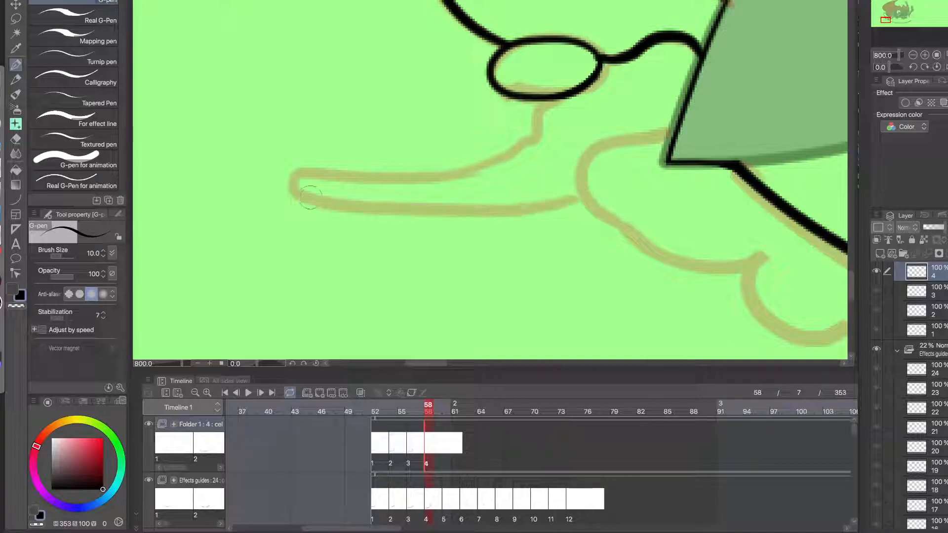
mouse_move(298, 200)
mouse_down()
mouse_move(486, 216)
mouse_move(586, 202)
mouse_up()
key(ctrl+z)
drag(309, 196, 620, 186)
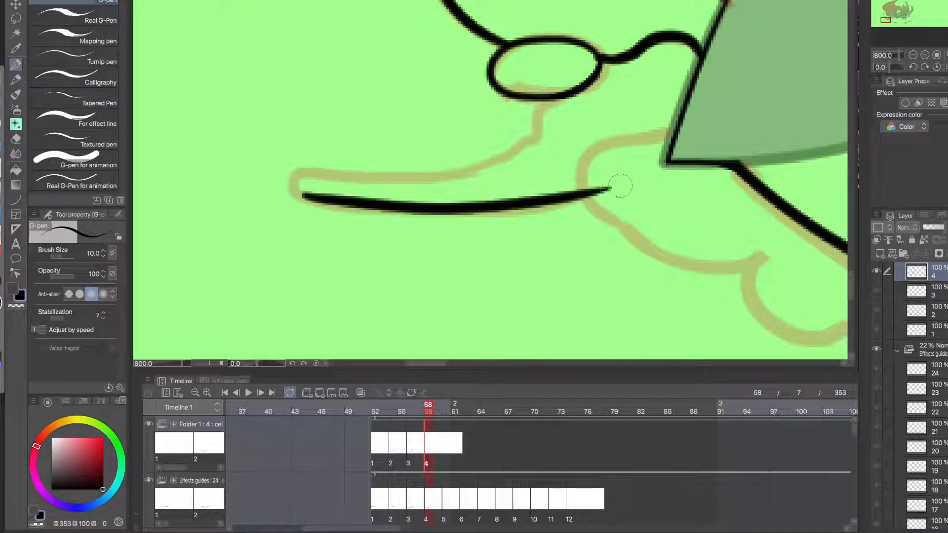
mouse_move(308, 197)
mouse_down()
mouse_move(322, 170)
mouse_move(501, 160)
mouse_move(544, 130)
mouse_move(552, 99)
mouse_move(518, 124)
mouse_move(462, 121)
mouse_up()
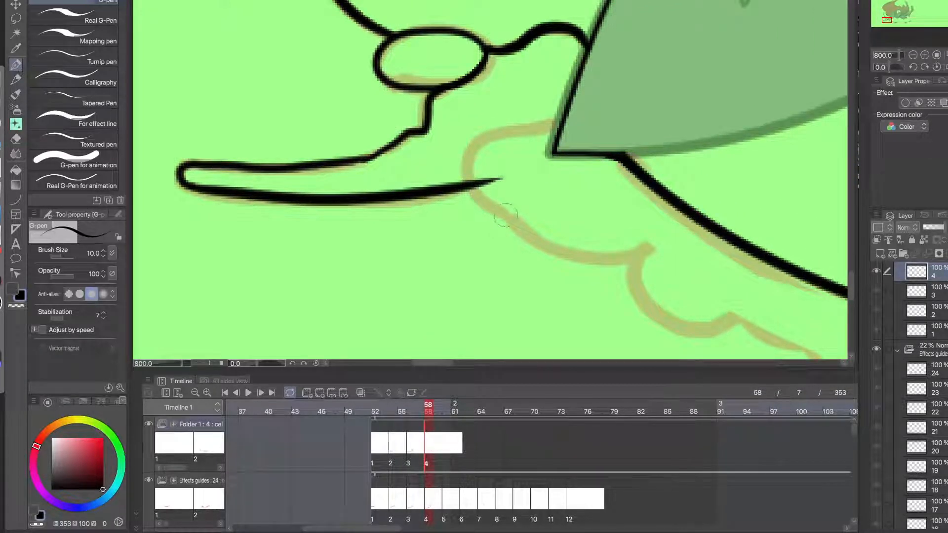
- Ink the rounded lobe at the flat spike's base and trim its overlapping and thick strokes in transparent colour
mouse_move(513, 217)
mouse_down()
mouse_move(462, 178)
mouse_move(538, 128)
mouse_up()
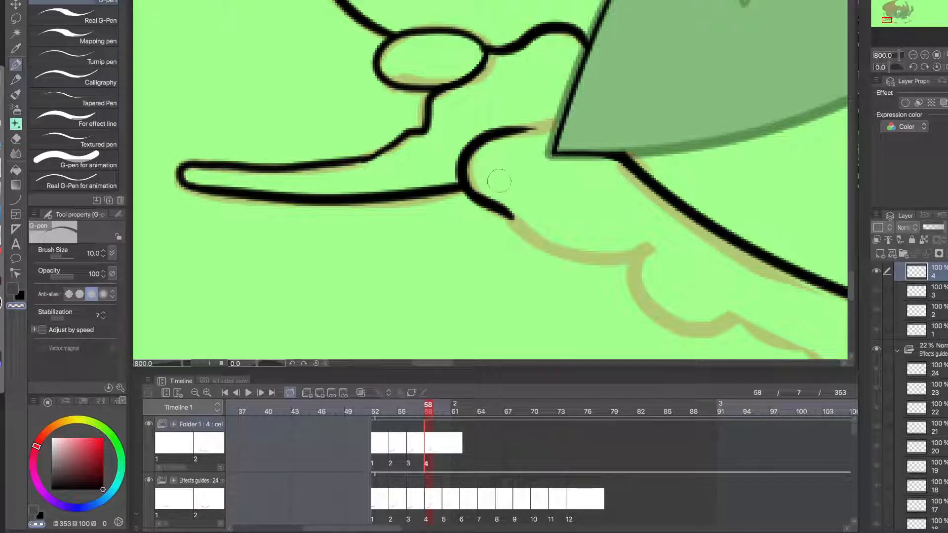
drag(470, 173, 542, 142)
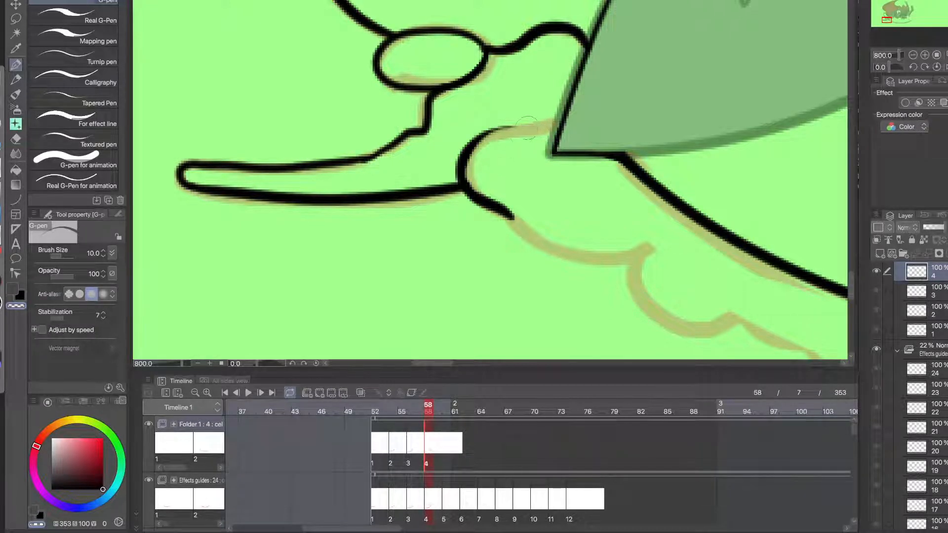
key(c)
- Ink the two scalloped lobes that continue down the ring's lower left edge
drag(616, 258, 496, 208)
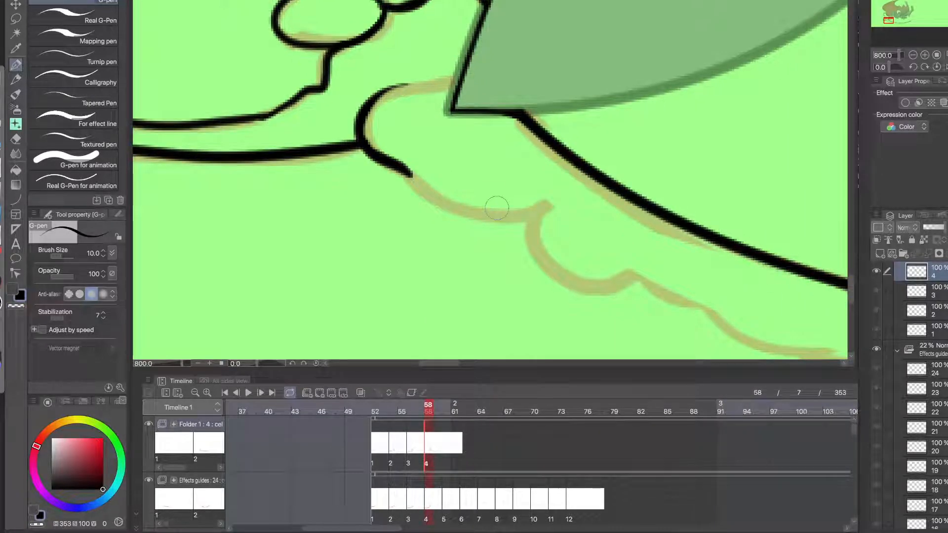
drag(574, 258, 495, 232)
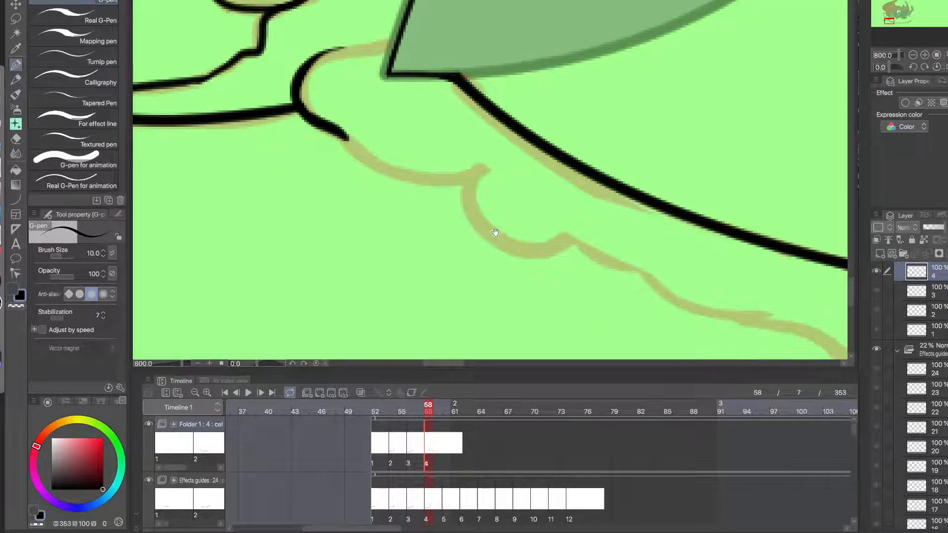
mouse_move(567, 237)
mouse_down()
mouse_move(457, 210)
mouse_move(501, 157)
mouse_move(444, 184)
mouse_move(343, 129)
mouse_move(426, 180)
mouse_move(352, 148)
mouse_up()
key(ctrl+z)
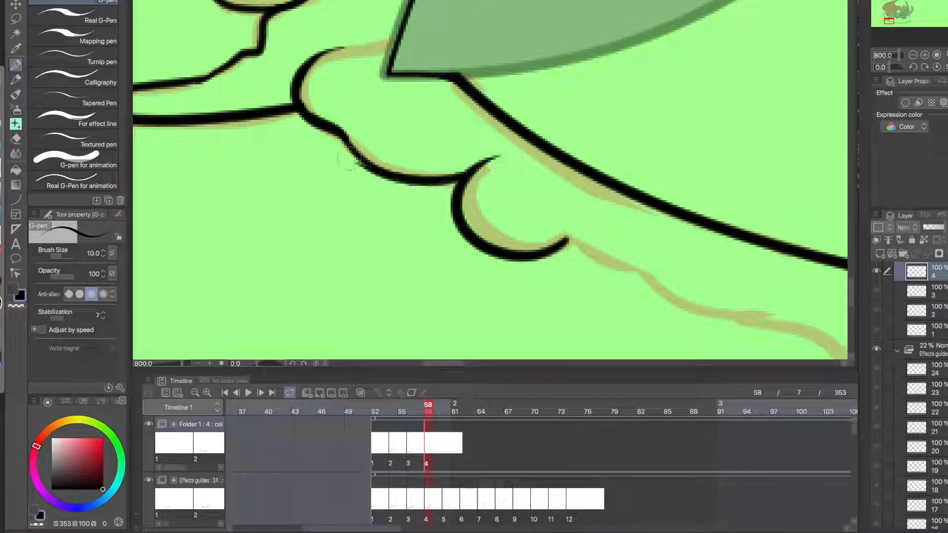
key(ctrl+z)
drag(467, 173, 356, 147)
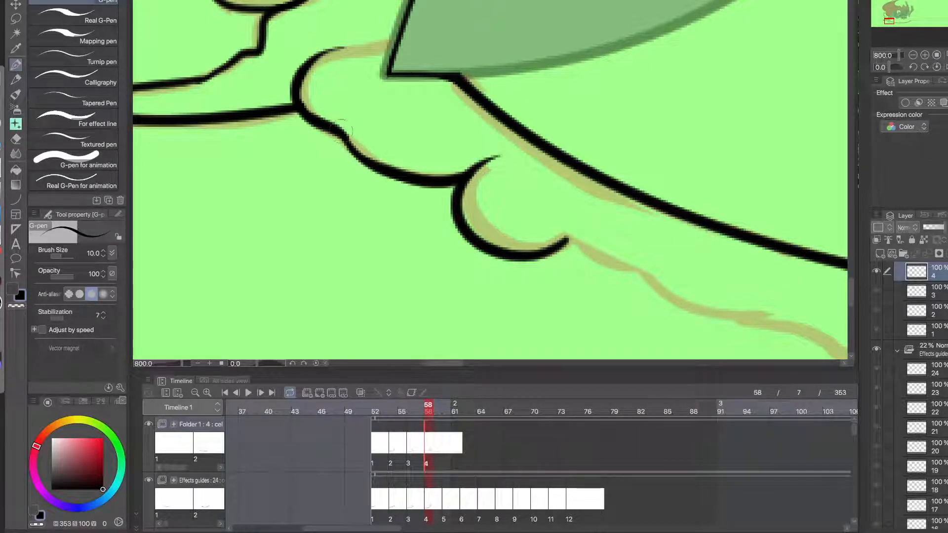
- Ink the ring's wavy lower edge from the last scalloped lobe to the small peak under the ring's middle
scroll(375, 193, down, 2)
drag(438, 221, 377, 189)
scroll(401, 191, up, 2)
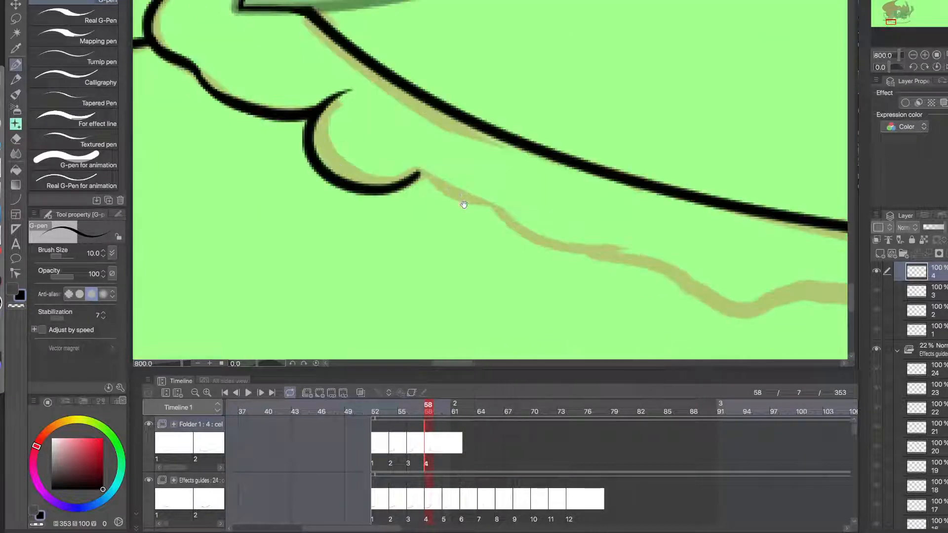
mouse_move(434, 182)
mouse_down()
mouse_move(324, 133)
mouse_move(553, 218)
mouse_move(365, 178)
mouse_move(425, 220)
mouse_move(701, 224)
mouse_up()
key(ctrl+z)
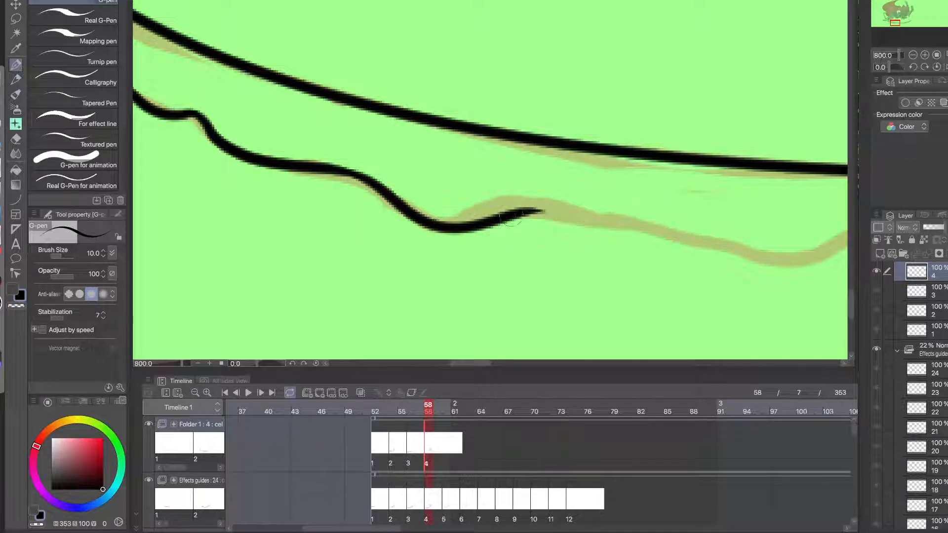
mouse_move(511, 217)
mouse_down()
mouse_move(710, 238)
mouse_move(466, 227)
mouse_move(546, 235)
mouse_move(652, 200)
mouse_move(509, 231)
mouse_move(429, 200)
mouse_move(529, 228)
mouse_move(699, 204)
mouse_move(731, 185)
mouse_up()
key(ctrl+z)
key(ctrl+z)
- Ink the ring's nearly straight lower edge from the middle peak to the upward bend on the right
drag(768, 211, 472, 205)
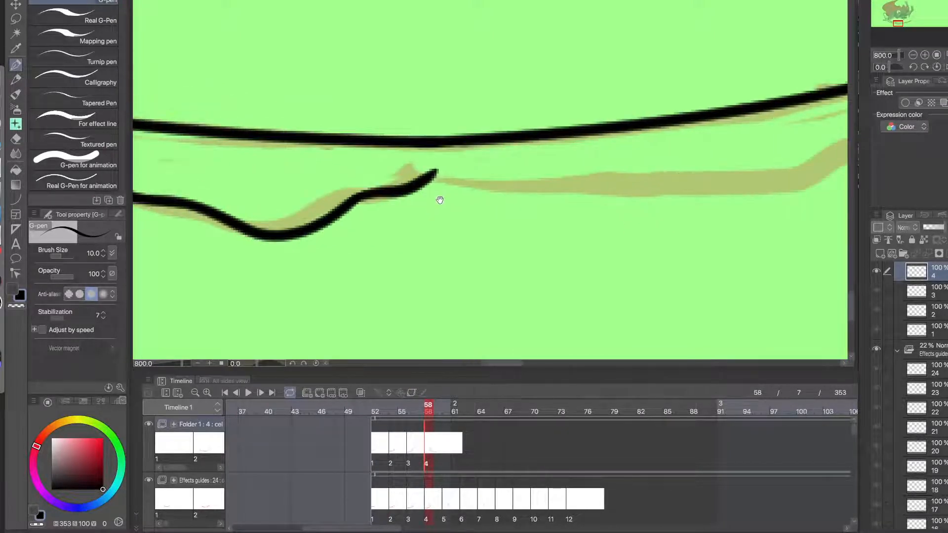
mouse_move(429, 183)
mouse_down()
mouse_move(761, 184)
mouse_move(509, 212)
mouse_move(617, 167)
mouse_up()
key(ctrl+z)
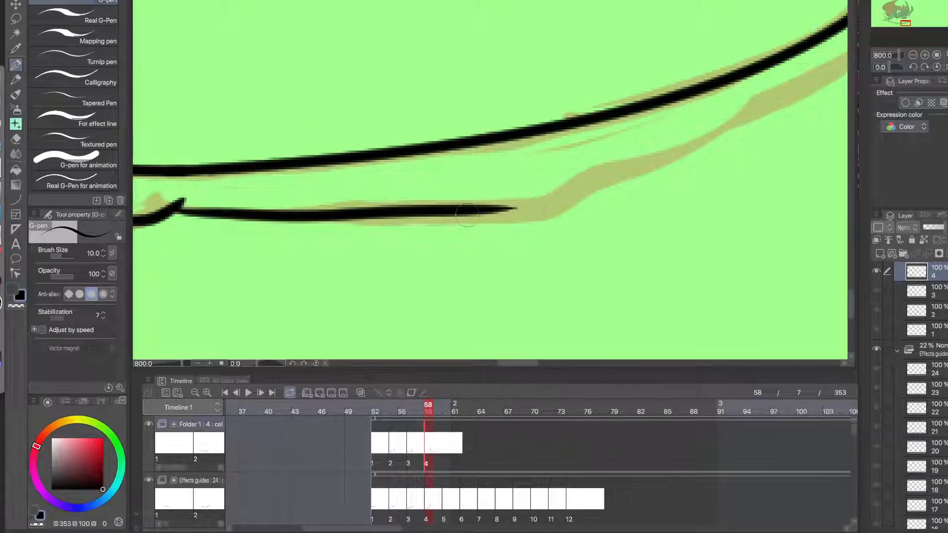
mouse_move(461, 216)
mouse_down()
mouse_move(598, 177)
mouse_move(474, 213)
mouse_up()
key(ctrl+z)
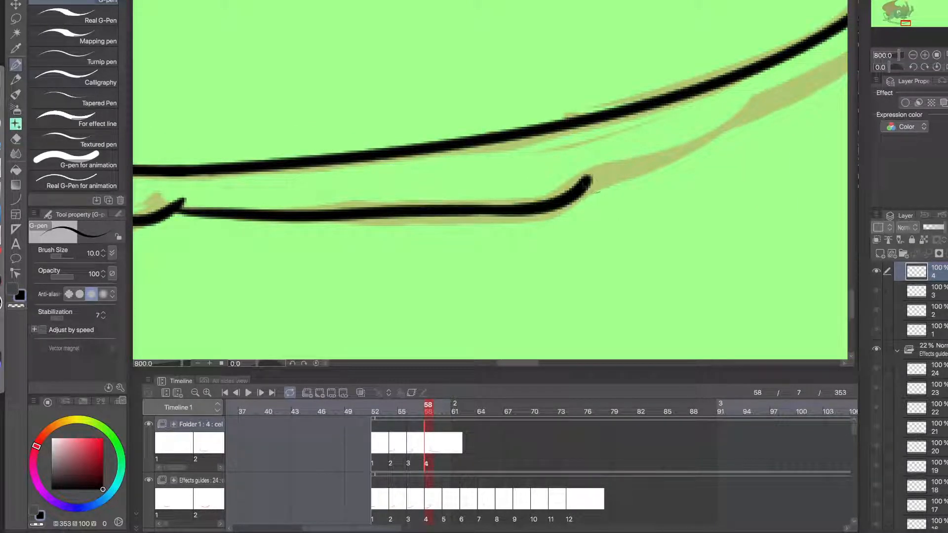
- Ink the rising end of the ring's lower edge up to its rounded right tip
drag(596, 170, 763, 105)
drag(682, 150, 430, 243)
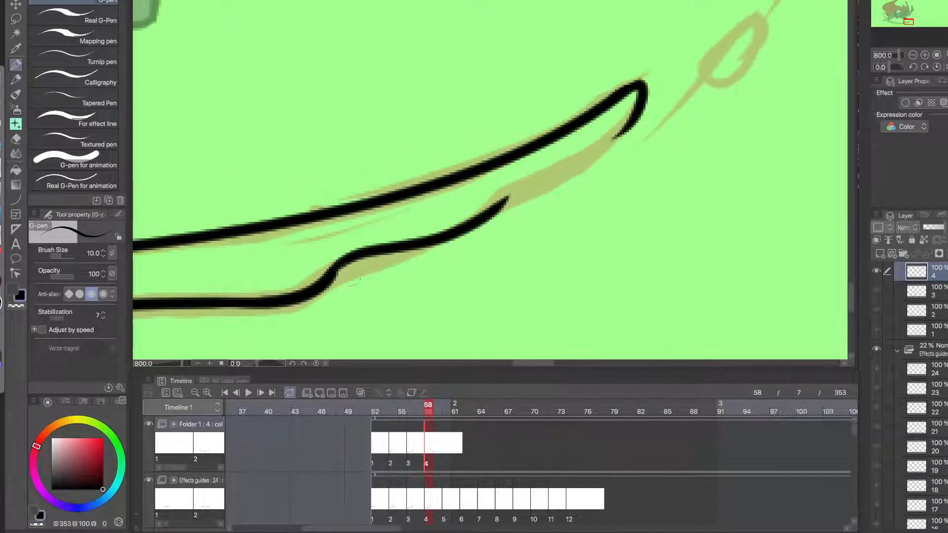
drag(503, 212, 643, 98)
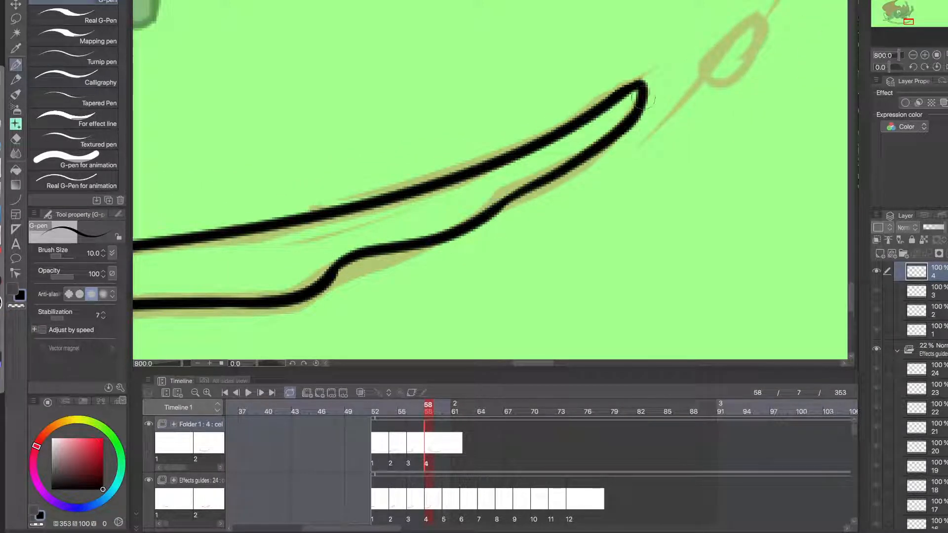
- Ink the small oval droplet beyond the ring's right tip and clean up its lower end in transparent colour
scroll(648, 147, down, 5)
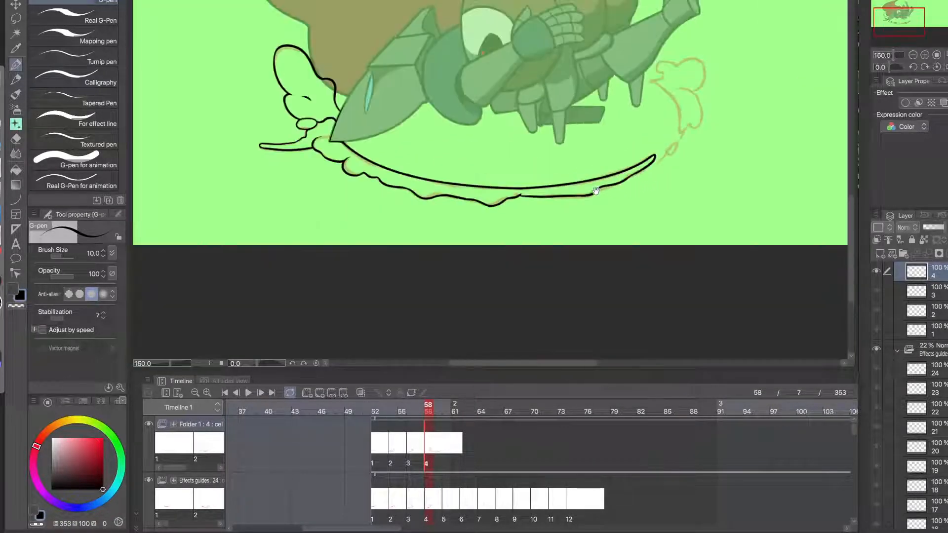
scroll(518, 198, up, 5)
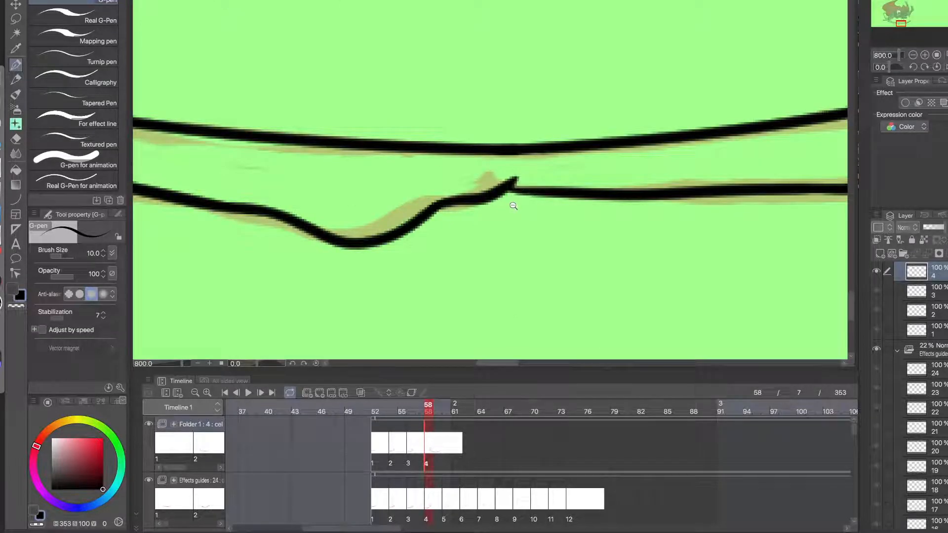
scroll(513, 206, down, 5)
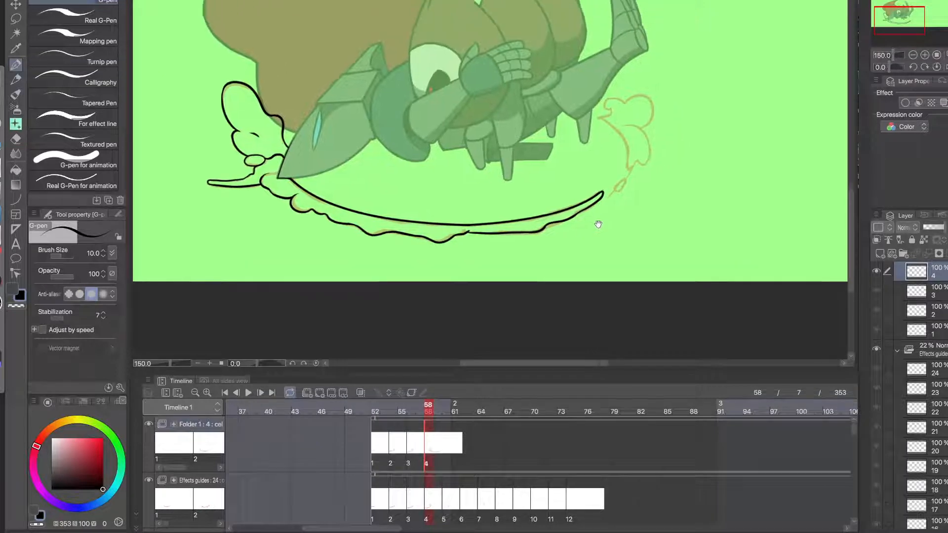
scroll(600, 210, up, 5)
mouse_move(508, 175)
mouse_down()
mouse_move(520, 186)
mouse_move(543, 132)
mouse_move(583, 136)
mouse_move(555, 122)
mouse_up()
key(ctrl+z)
key(ctrl+z)
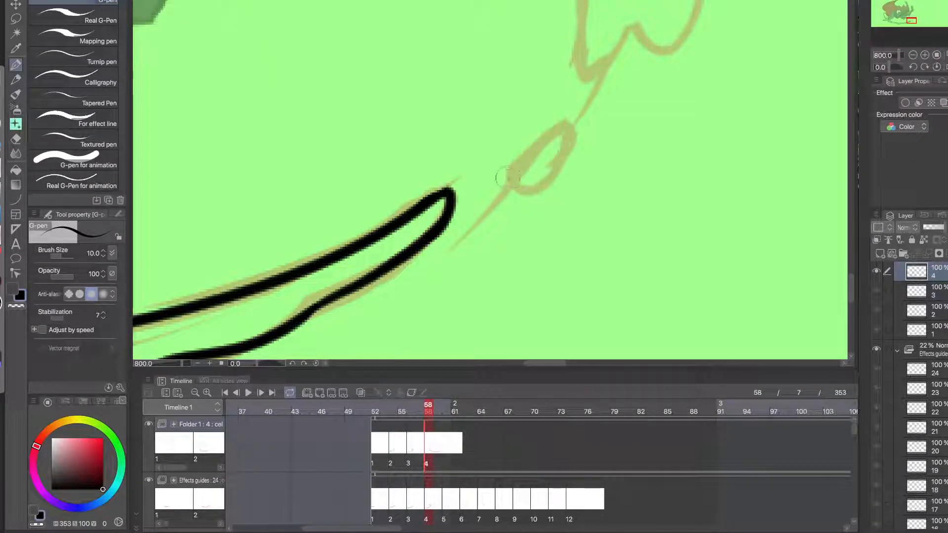
drag(513, 184, 523, 125)
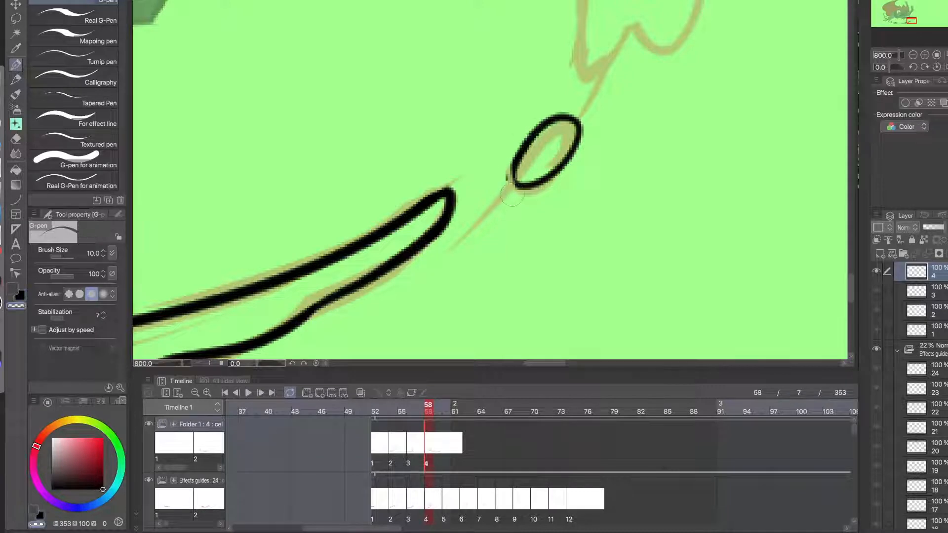
drag(506, 186, 505, 167)
key(c)
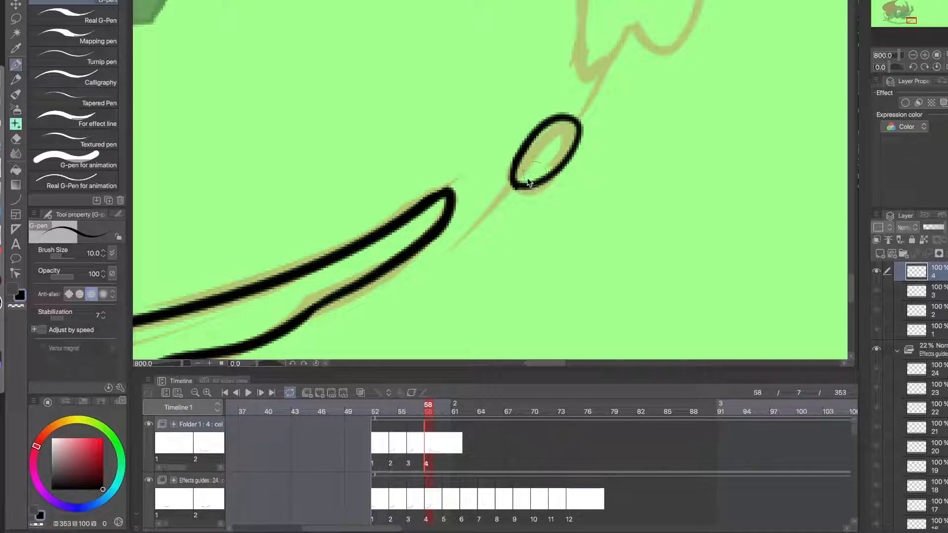
- Ink the short stroke from the right crest's pointed inner tip up to the base of its curl
alt+click(534, 148)
drag(568, 92, 534, 215)
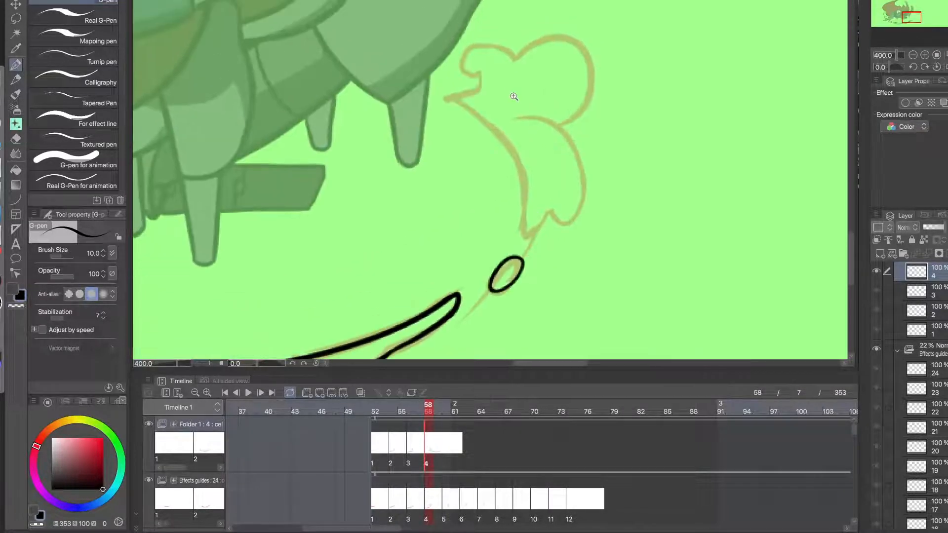
super+click(512, 94)
mouse_move(384, 104)
mouse_down()
mouse_move(439, 78)
mouse_move(450, 55)
mouse_up()
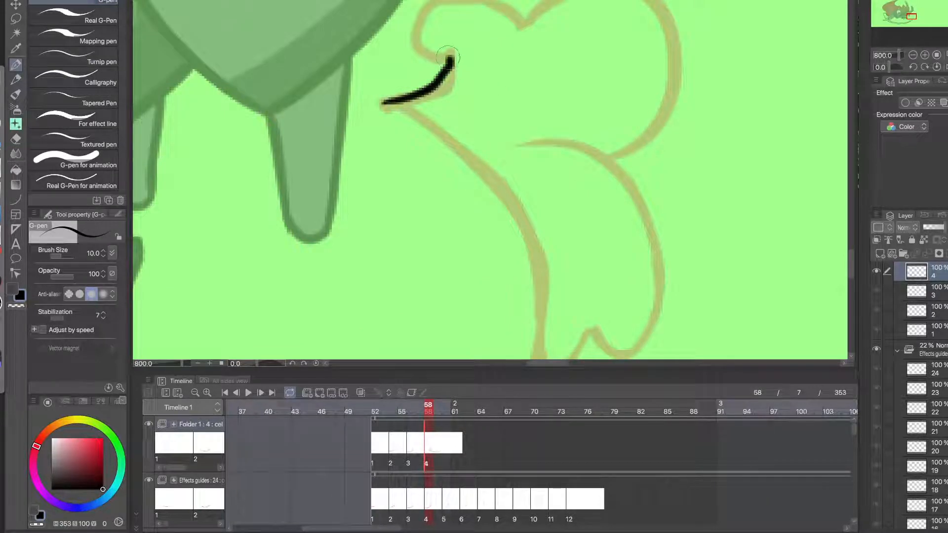
key(ctrl+z)
mouse_move(380, 104)
mouse_down()
mouse_move(445, 75)
mouse_move(451, 55)
mouse_move(446, 88)
mouse_move(385, 97)
mouse_up()
key(ctrl+z)
- Ink the right crest's curl and the large rounded lobe beside it, trimming the curl's end in transparent colour
mouse_move(454, 53)
mouse_down()
mouse_move(422, 6)
mouse_move(483, 25)
mouse_up()
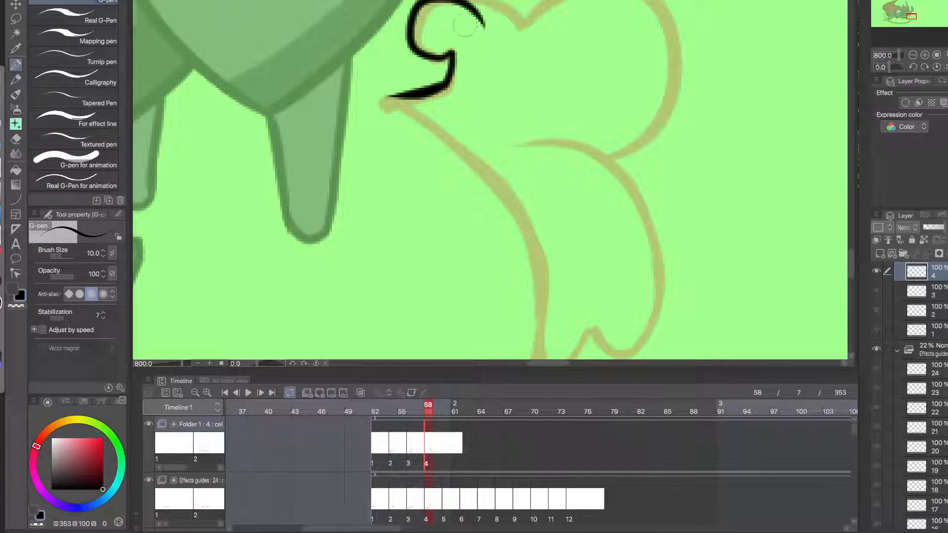
key(ctrl+z)
mouse_move(454, 53)
mouse_down()
mouse_move(415, 22)
mouse_move(531, 39)
mouse_move(492, 3)
mouse_up()
key(c)
drag(535, 36, 521, 3)
key(c)
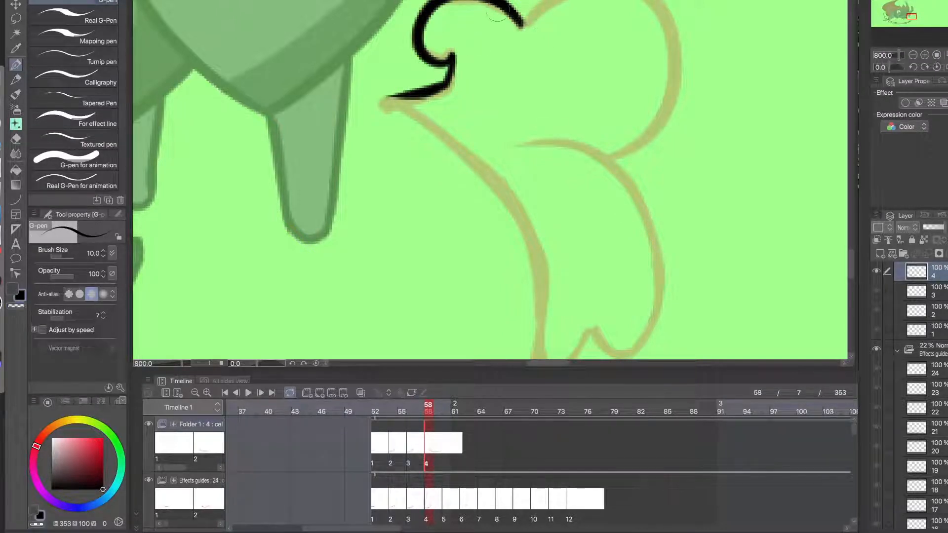
mouse_move(595, 119)
mouse_down()
mouse_move(498, 167)
mouse_move(592, 89)
mouse_move(447, 50)
mouse_move(508, 14)
mouse_up()
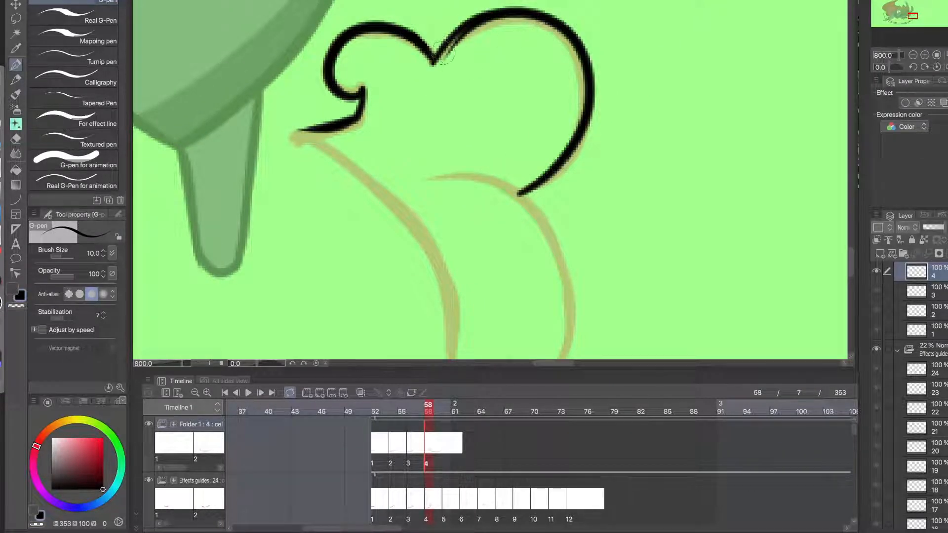
- Redraw the notch between the right crest's curl and large lobe, and thin the curl's inner side in transparent colour
key(ctrl+z)
drag(434, 60, 510, 13)
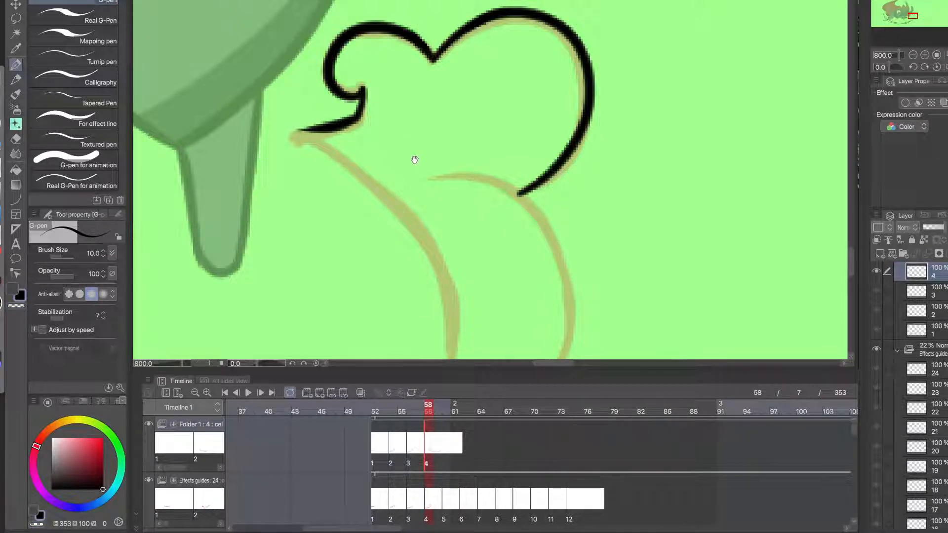
scroll(447, 131, up, 3)
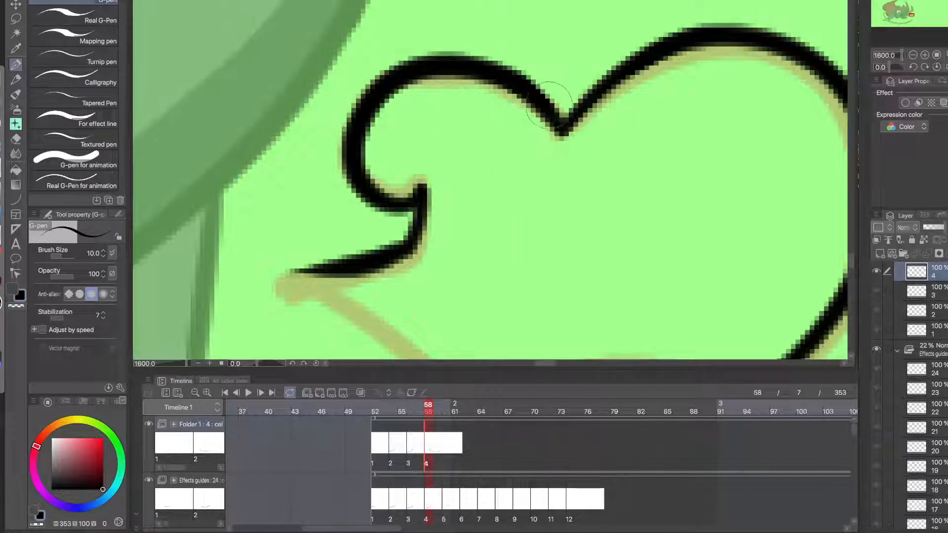
key(c)
drag(554, 141, 406, 102)
key(ctrl+z)
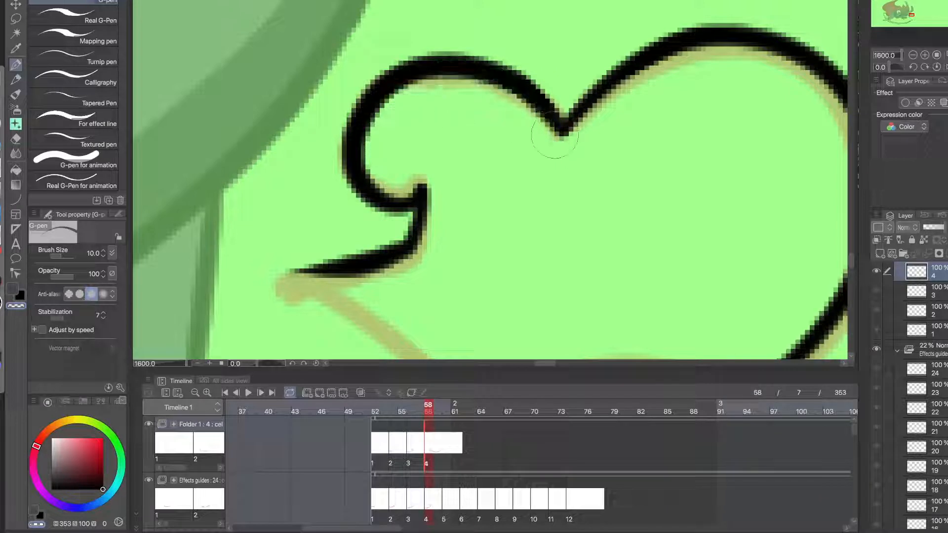
drag(553, 136, 417, 97)
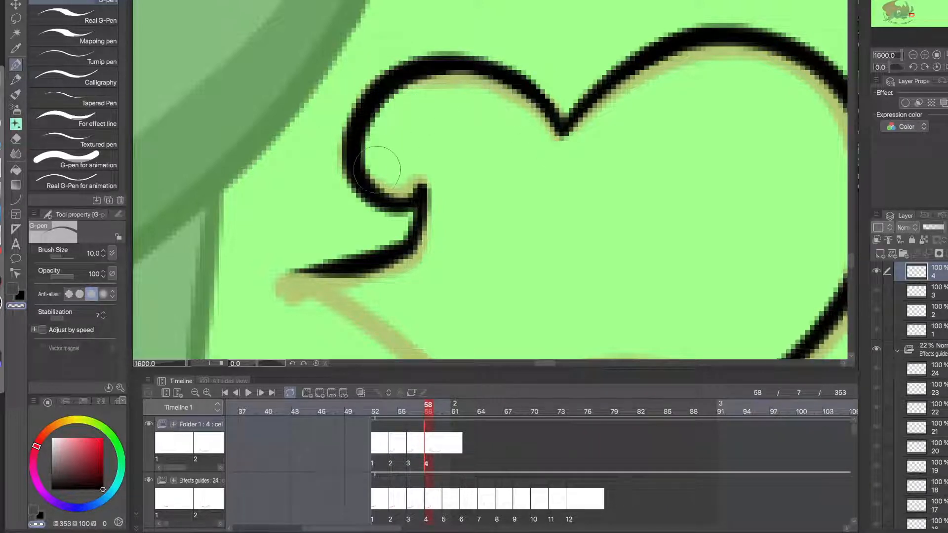
mouse_move(382, 164)
mouse_down()
mouse_move(502, 99)
mouse_move(386, 136)
mouse_move(427, 85)
mouse_move(369, 138)
mouse_move(417, 103)
mouse_up()
key(ctrl+z)
key(ctrl+z)
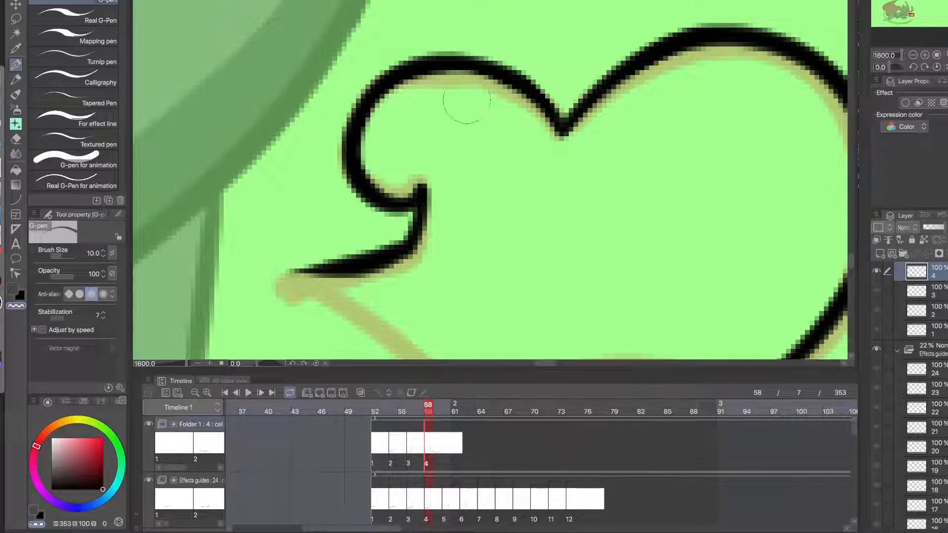
key(c)
ctrl+alt+click(389, 252)
drag(328, 280, 324, 140)
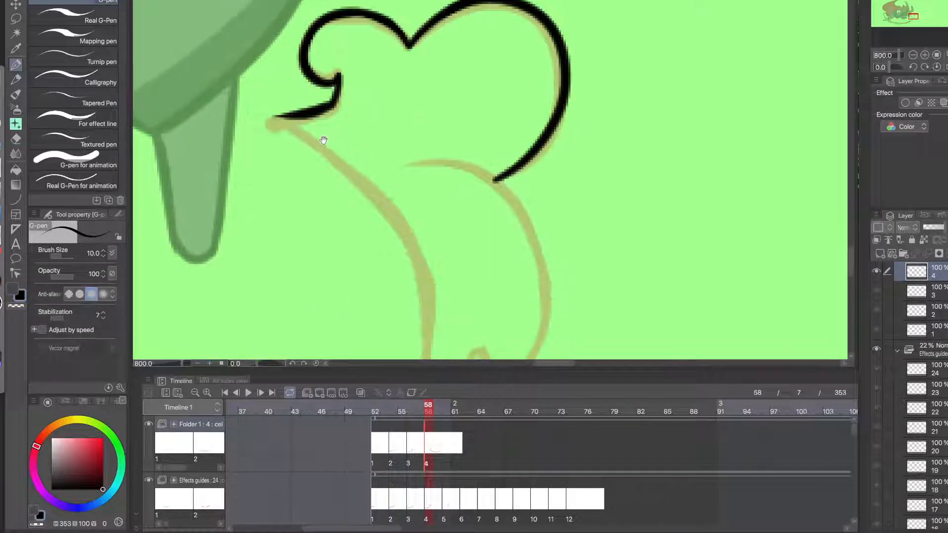
drag(278, 119, 419, 241)
key(ctrl+z)
drag(277, 114, 423, 281)
key(ctrl+z)
mouse_move(278, 119)
mouse_down()
mouse_move(407, 239)
mouse_move(399, 222)
mouse_move(252, 102)
mouse_up()
key(ctrl+z)
key(ctrl+z)
drag(411, 243, 237, 101)
key(ctrl+z)
drag(424, 253, 253, 115)
key(ctrl+z)
mouse_move(414, 247)
mouse_down()
mouse_move(256, 111)
mouse_move(424, 240)
mouse_up()
key(ctrl+z)
key(ctrl+z)
drag(271, 121, 402, 221)
key(ctrl+z)
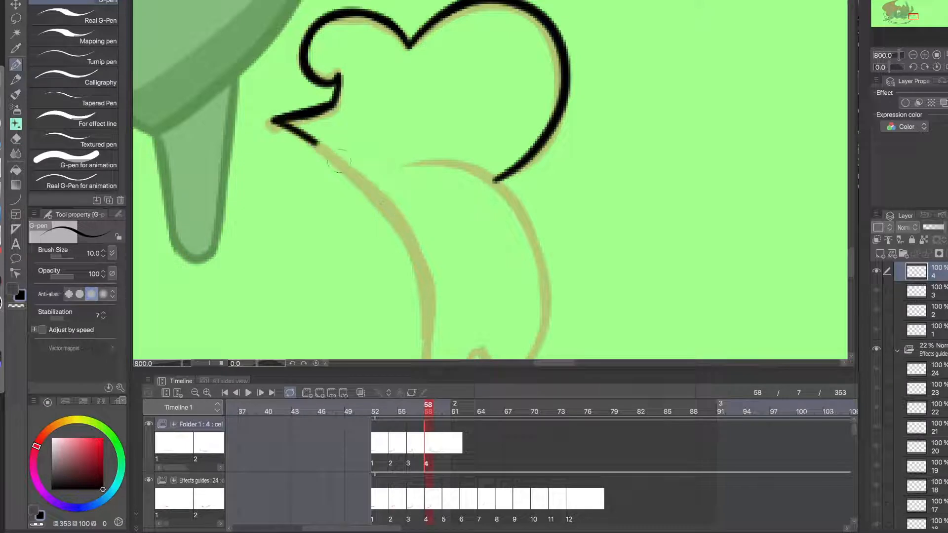
drag(339, 161, 406, 251)
key(ctrl+z)
drag(338, 156, 407, 222)
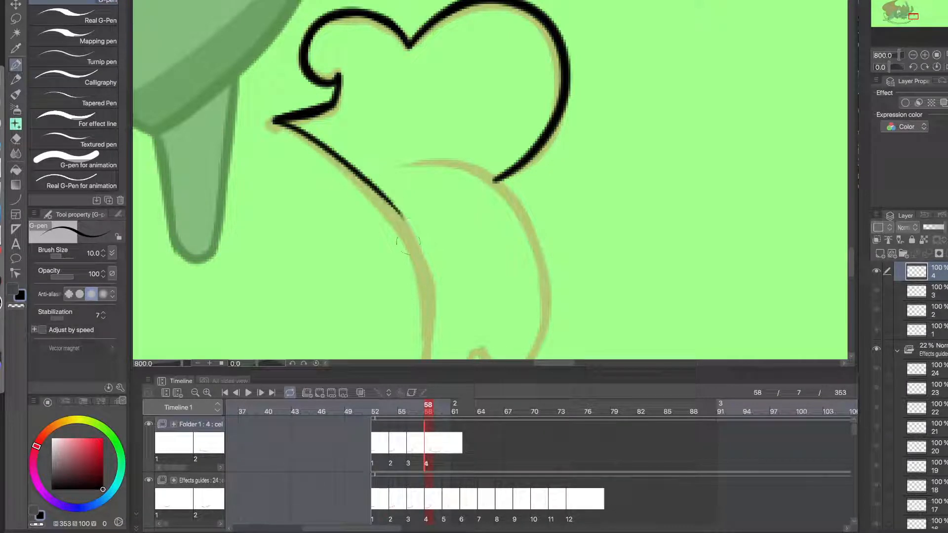
key(ctrl+z)
mouse_move(272, 121)
mouse_down()
mouse_move(378, 189)
mouse_move(430, 278)
mouse_up()
key(ctrl+z)
- Ink the right crest's inner edge from its pointed tip down along the guide curve to the crest's base
mouse_move(384, 236)
mouse_down()
mouse_move(442, 191)
mouse_move(471, 133)
mouse_up()
drag(365, 3, 514, 188)
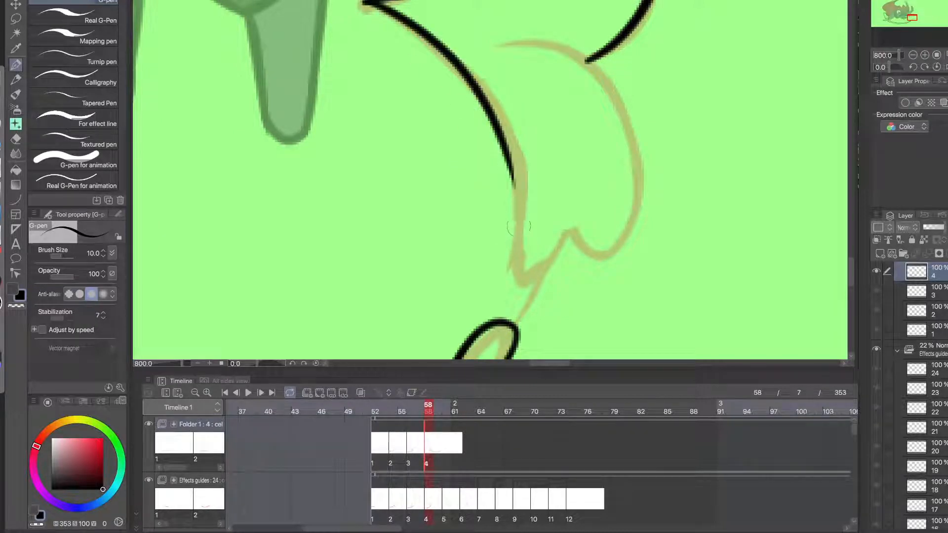
drag(516, 269, 504, 134)
key(ctrl+z)
drag(516, 272, 506, 134)
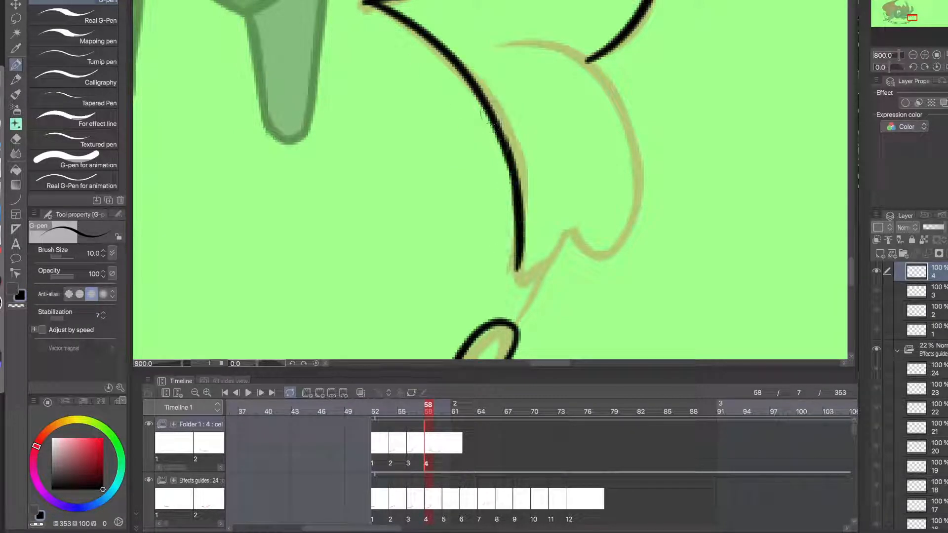
key(ctrl+z)
drag(516, 267, 483, 81)
mouse_move(505, 159)
mouse_down()
mouse_move(515, 269)
mouse_move(500, 116)
mouse_up()
key(ctrl+z)
key(ctrl+z)
drag(517, 260, 512, 154)
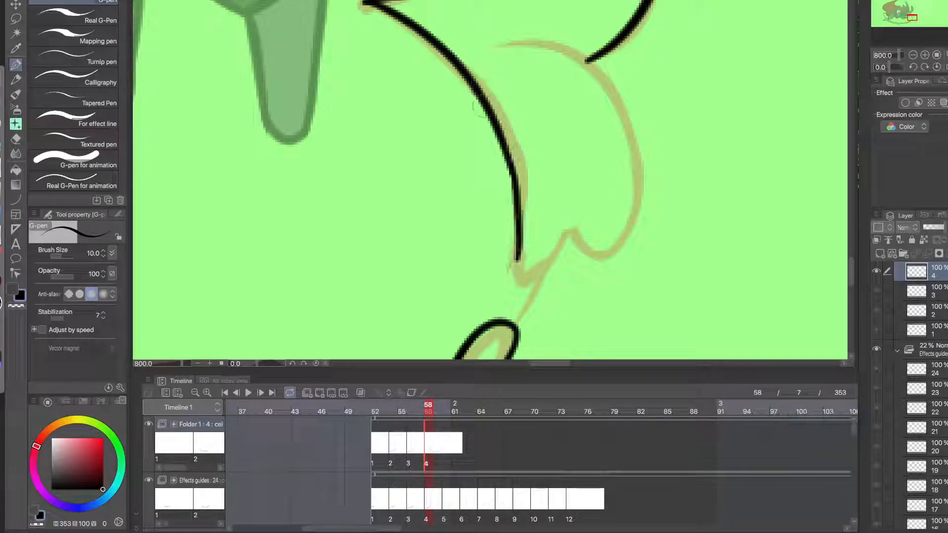
- Ink the right crest's notched lower end and its outer edge, curving up past the end of the large lobe
scroll(526, 272, up, 1)
mouse_move(439, 153)
mouse_down()
mouse_move(472, 210)
mouse_move(546, 116)
mouse_move(562, 121)
mouse_move(642, 72)
mouse_up()
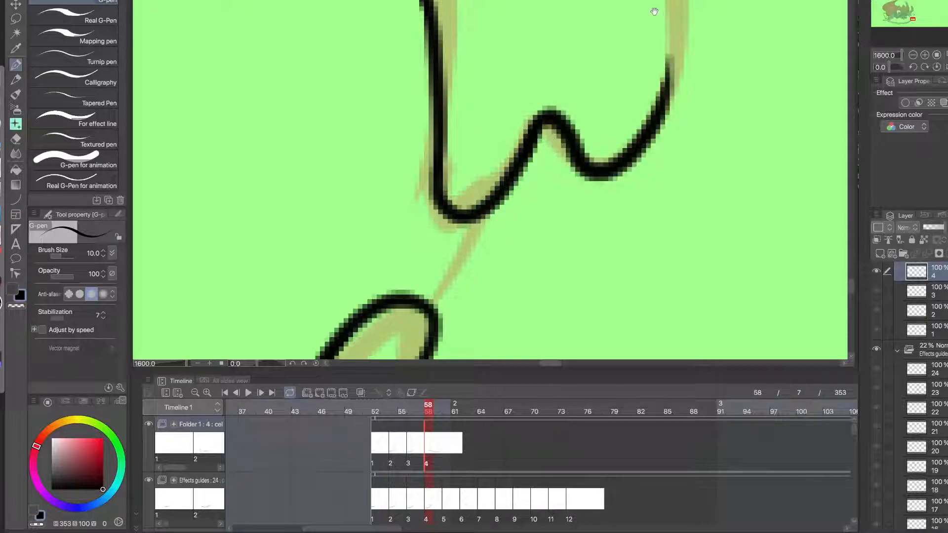
scroll(539, 220, down, 1)
drag(550, 223, 424, 94)
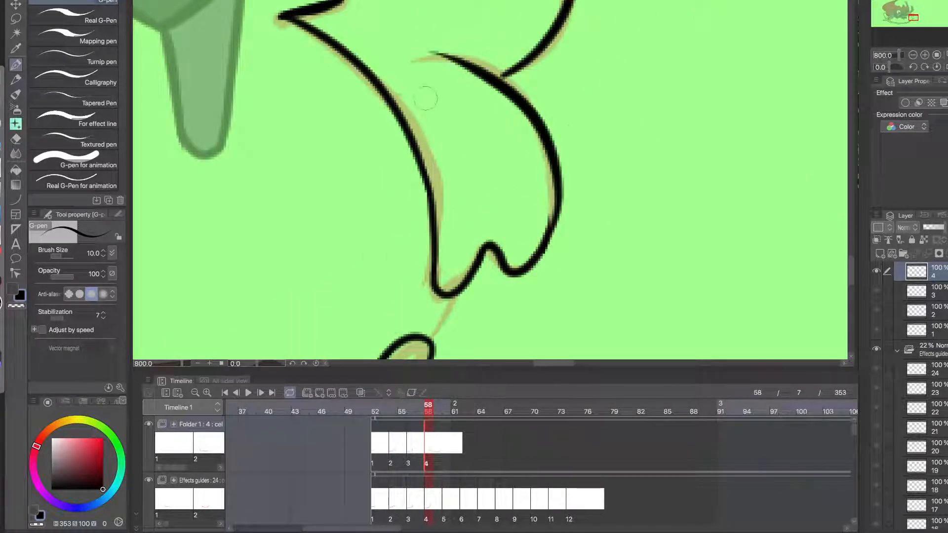
key(ctrl+z)
mouse_move(551, 225)
mouse_down()
mouse_move(476, 38)
mouse_move(459, 38)
mouse_up()
key(ctrl+z)
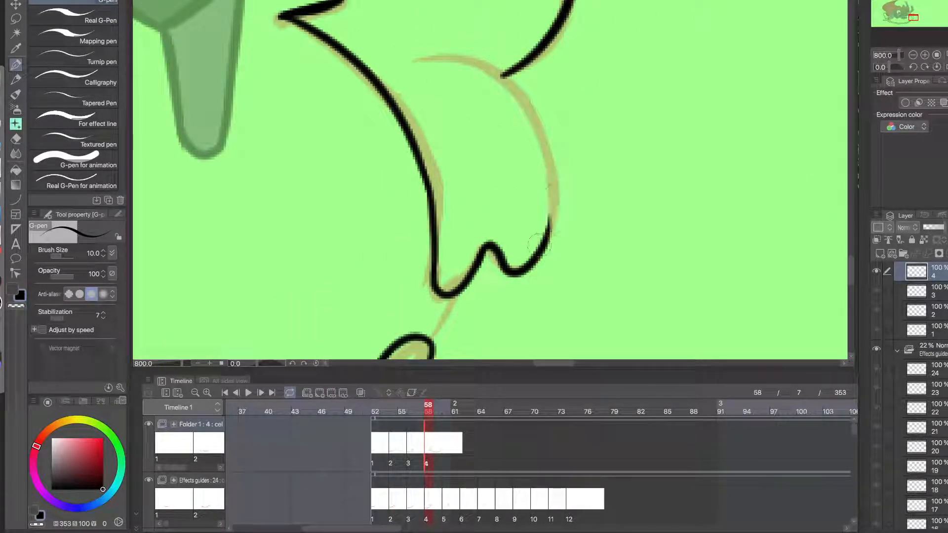
mouse_move(550, 230)
mouse_down()
mouse_move(496, 71)
mouse_move(405, 65)
mouse_up()
drag(489, 72, 522, 173)
- Redraw the outer edge's tapering inner end closer to the guide and smooth its junction with the large lobe
scroll(522, 172, up, 1)
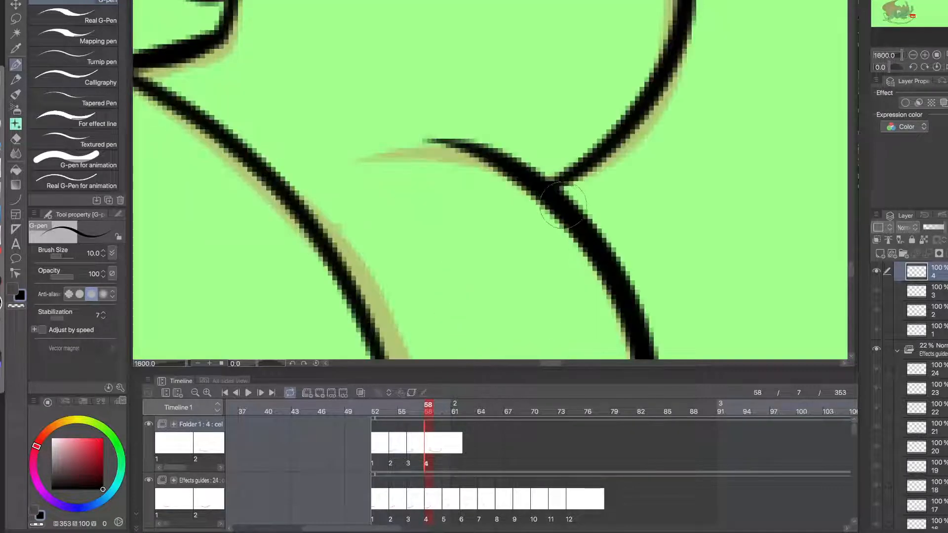
drag(555, 210, 374, 156)
key(c)
drag(549, 176, 349, 144)
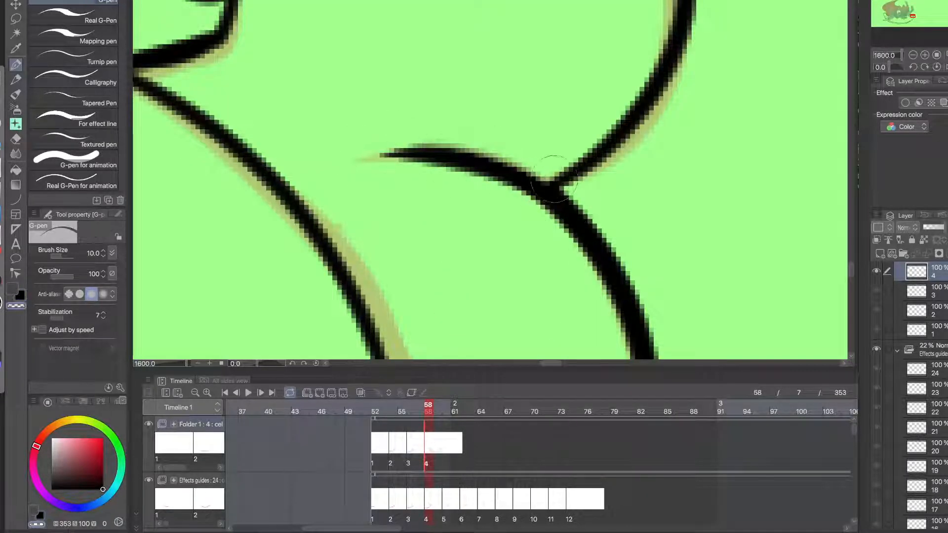
key(c)
key(ctrl+z)
mouse_move(537, 184)
mouse_down()
mouse_move(598, 161)
mouse_move(599, 134)
mouse_up()
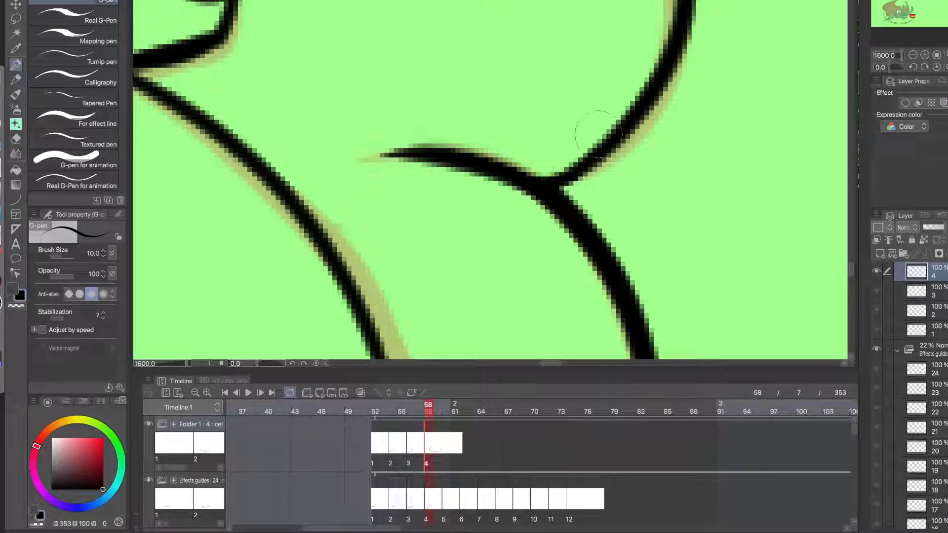
drag(568, 185, 591, 169)
key(ctrl+z)
drag(535, 183, 587, 156)
- Thin the tapered line end inside the right crest in transparent colour, from the lobe junction inward
alt+click(540, 216)
alt+click(540, 225)
alt+click(542, 244)
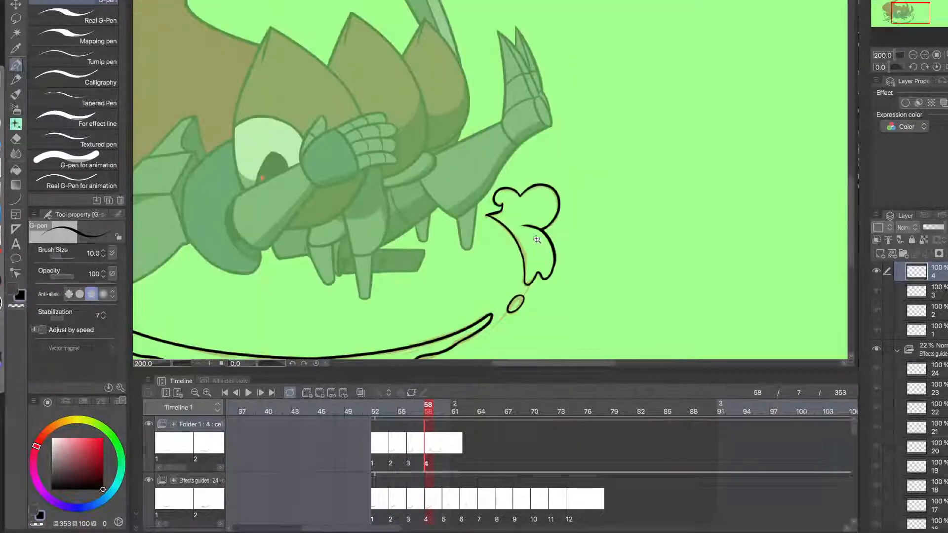
ctrl+click(536, 241)
ctrl+click(537, 241)
key(c)
drag(542, 197, 450, 181)
key(ctrl+z)
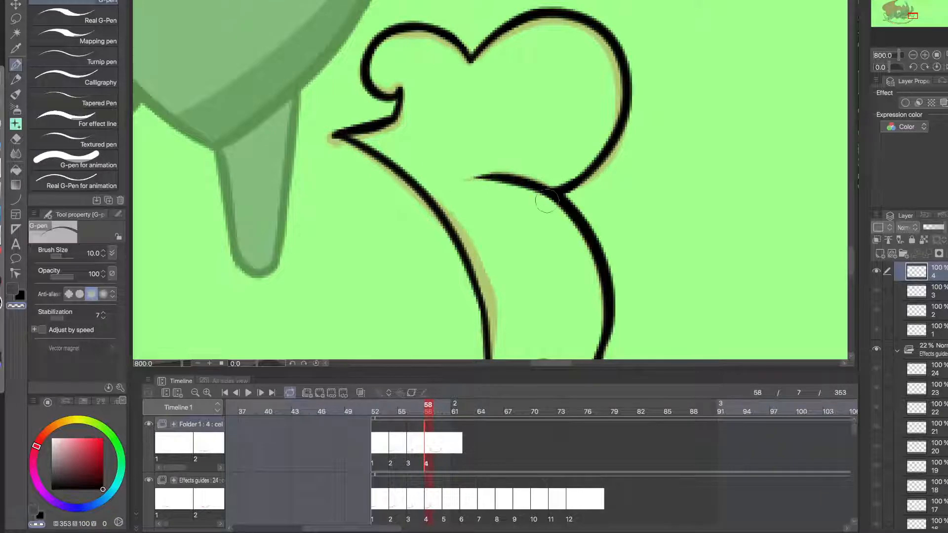
mouse_move(546, 201)
mouse_down()
mouse_move(442, 178)
mouse_move(549, 183)
mouse_move(472, 189)
mouse_up()
key(ctrl+z)
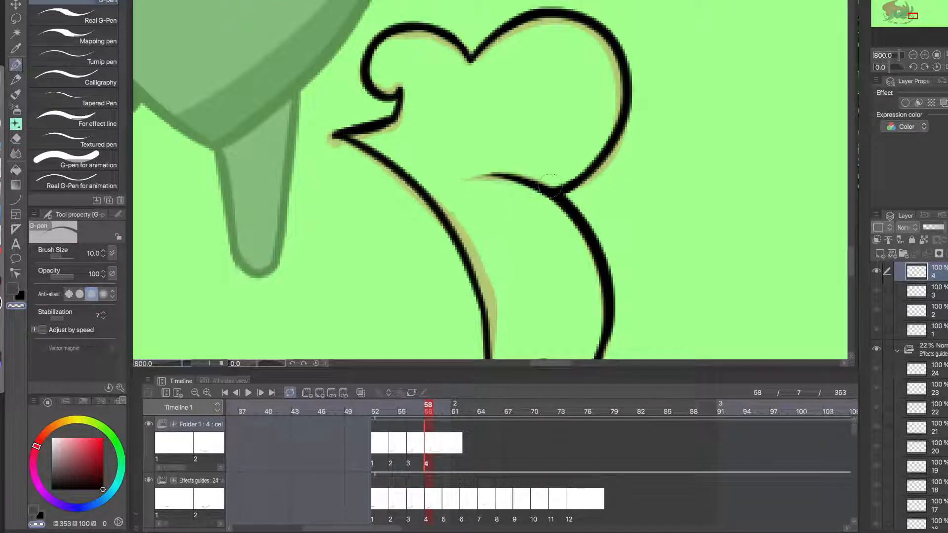
key(c)
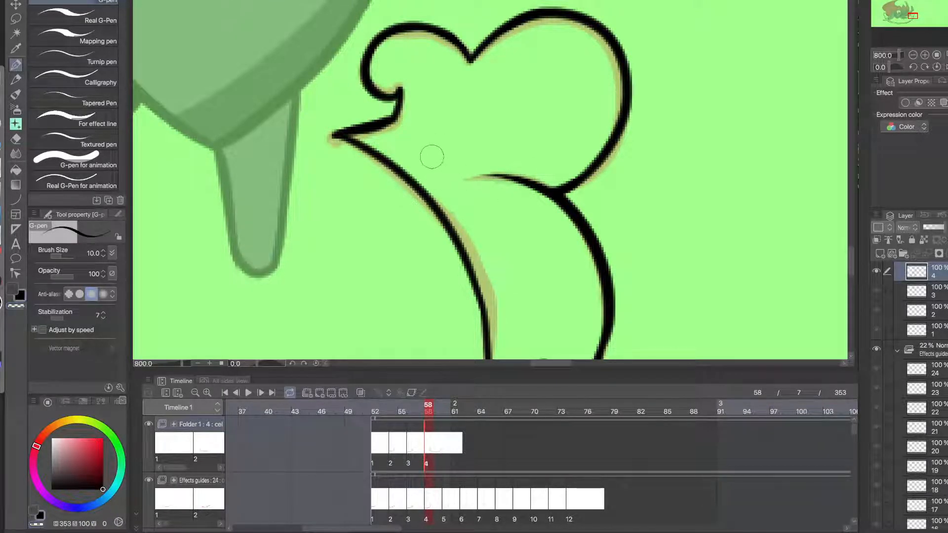
- Compare the inked ring on frames 57 and 58, and add a new animation cel at frame 60 in Folder 1
alt+click(406, 196)
alt+click(406, 196)
alt+click(407, 198)
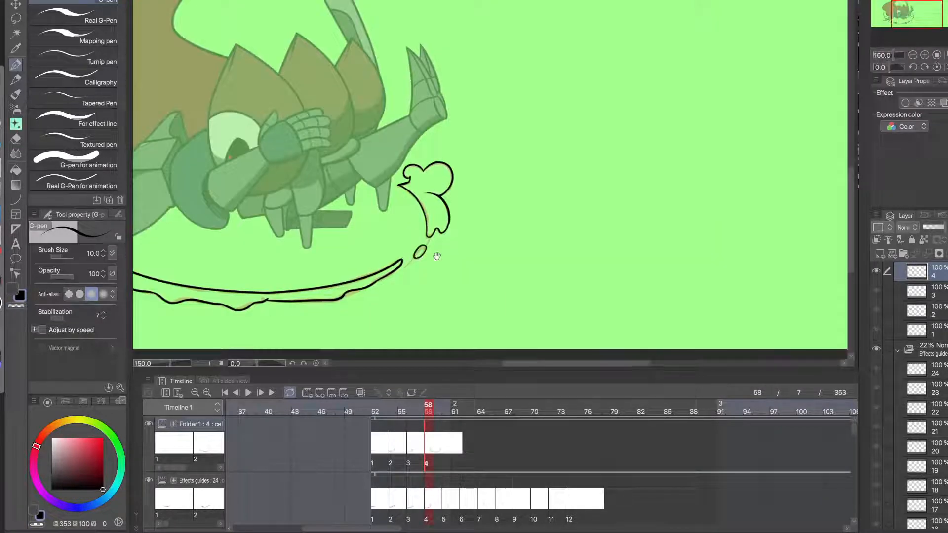
mouse_move(436, 254)
mouse_down()
mouse_move(545, 256)
mouse_move(473, 248)
mouse_move(504, 240)
mouse_up()
alt+click(478, 225)
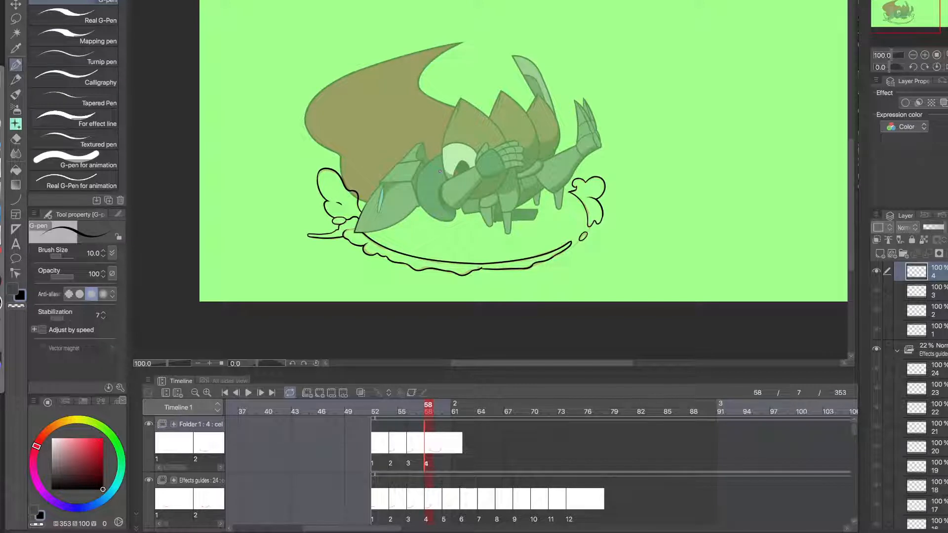
click(419, 413)
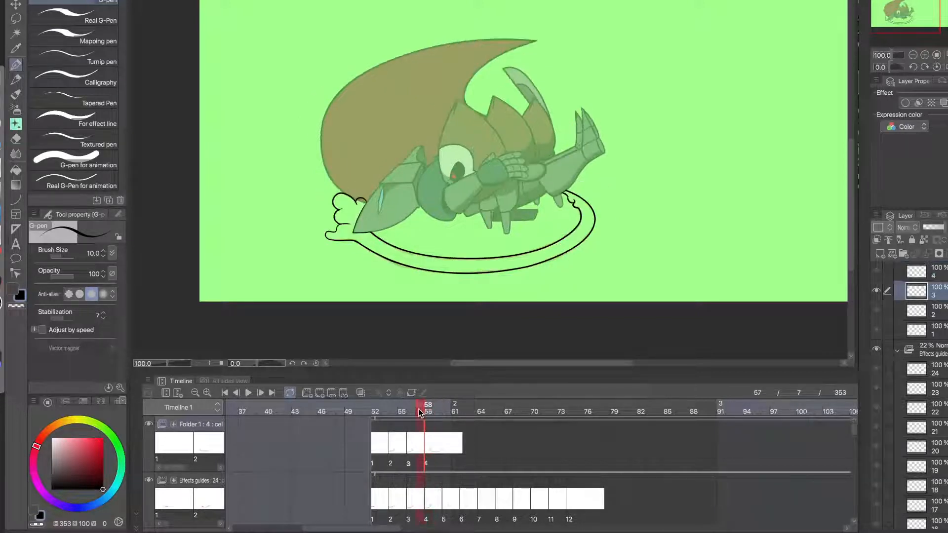
click(428, 413)
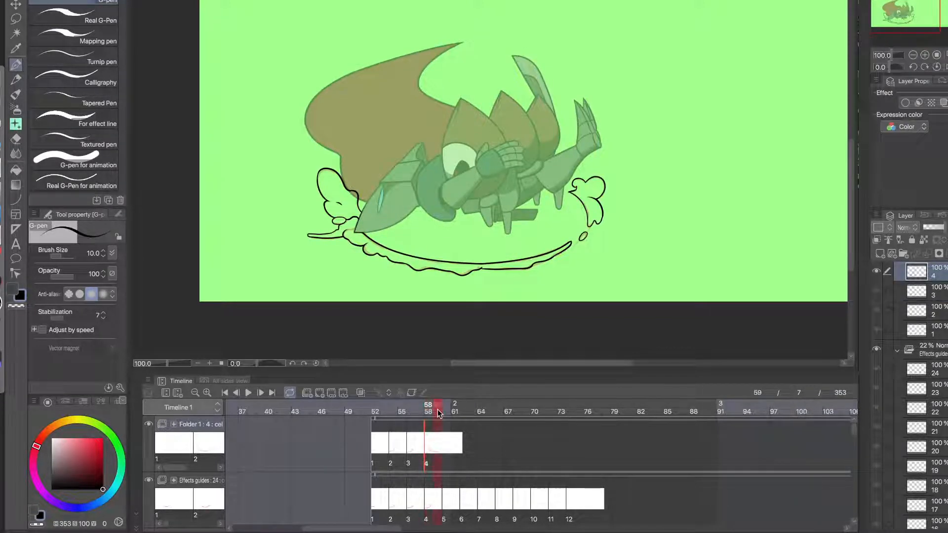
click(447, 446)
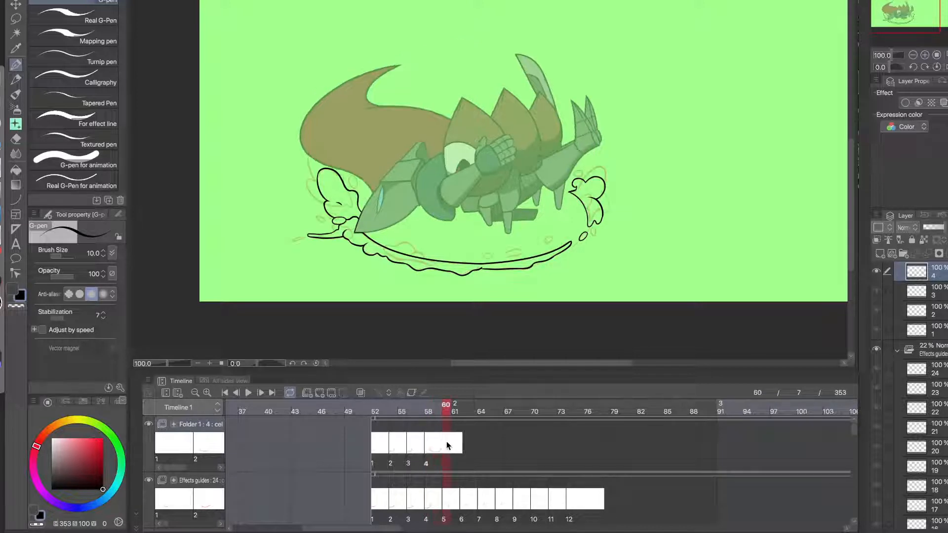
click(320, 398)
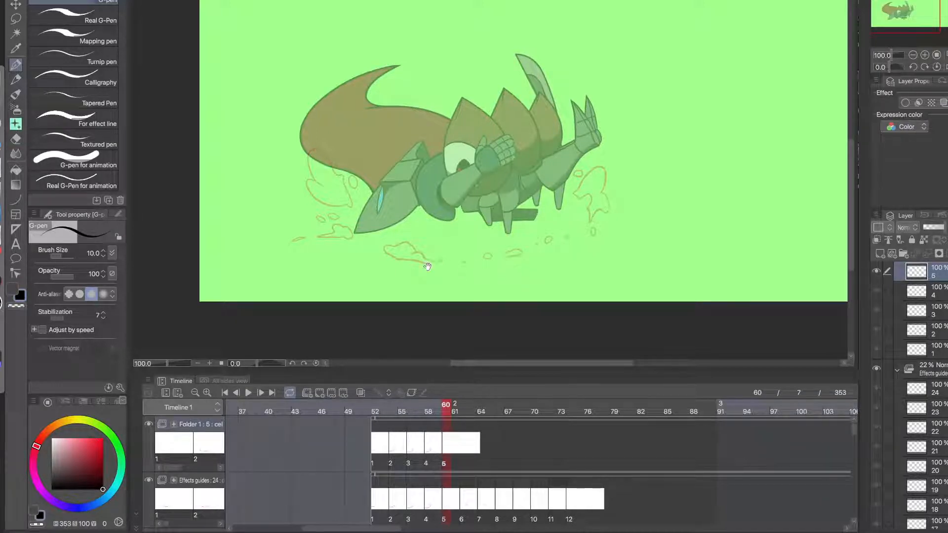
- Compare frame 60's left splash guides with the previous cel's lines by briefly showing the onion skin
drag(381, 253, 455, 278)
ctrl+click(429, 221)
ctrl+click(428, 221)
ctrl+click(429, 221)
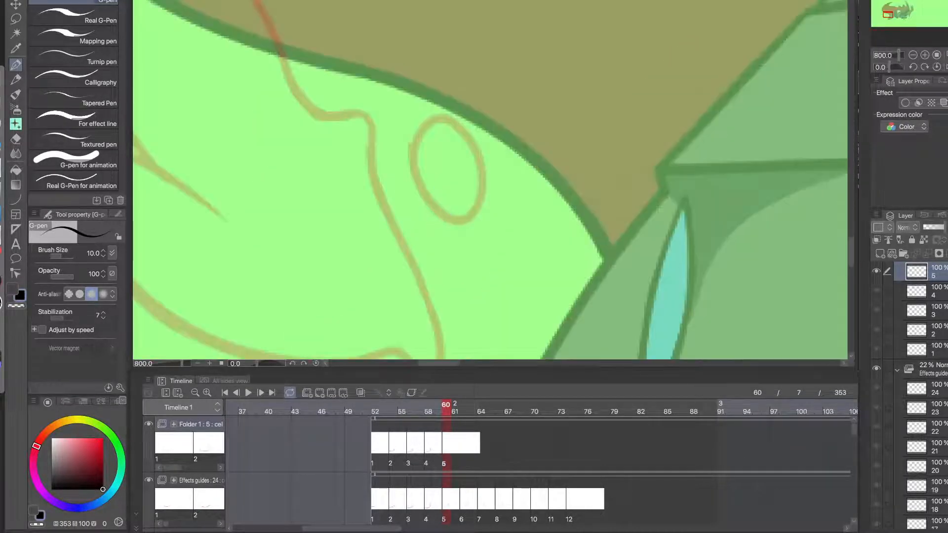
alt+click(434, 153)
alt+click(437, 155)
drag(444, 205, 430, 178)
click(360, 392)
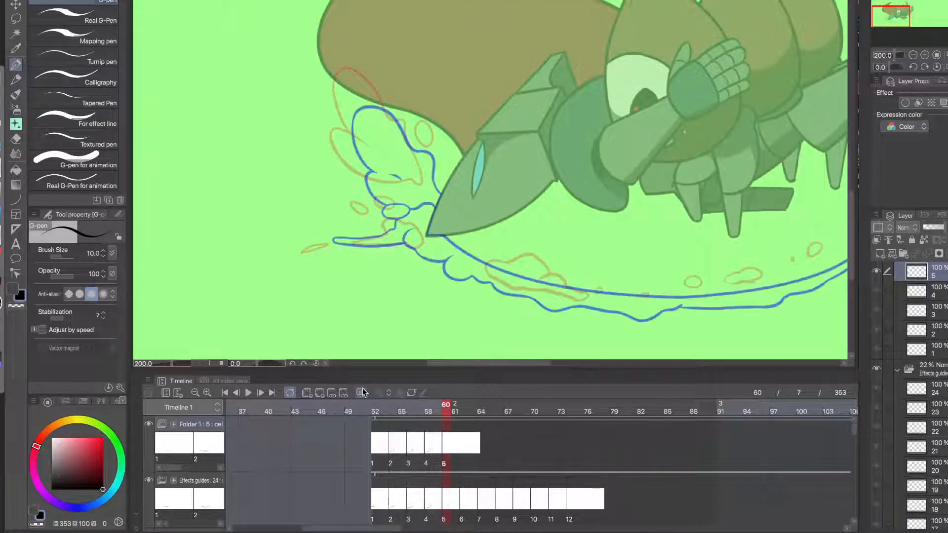
click(361, 392)
- Ink the small oval droplet between the left splash and the character on frame 60, and tidy its lower end
ctrl+click(430, 118)
ctrl+click(433, 121)
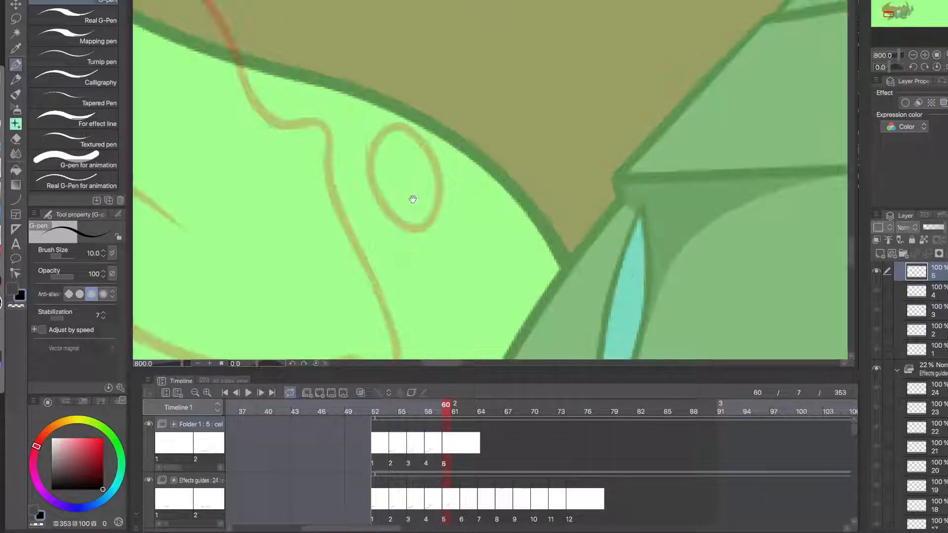
mouse_move(404, 214)
mouse_down()
mouse_move(403, 130)
mouse_move(420, 220)
mouse_move(374, 195)
mouse_up()
key(c)
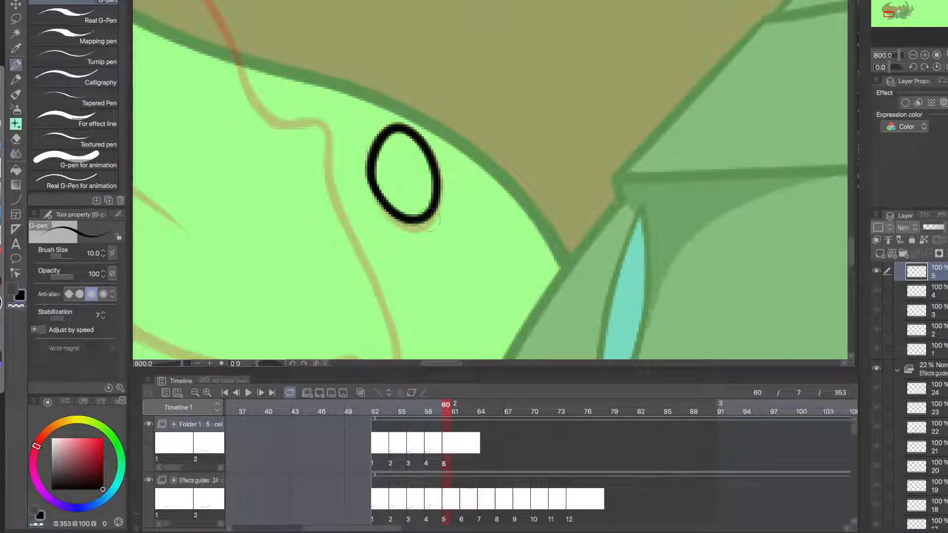
drag(429, 223, 410, 228)
- Ink the left splash's lower lobe from its tapered inner line around the rounded end and partway along its lower edge
scroll(381, 168, down, 3)
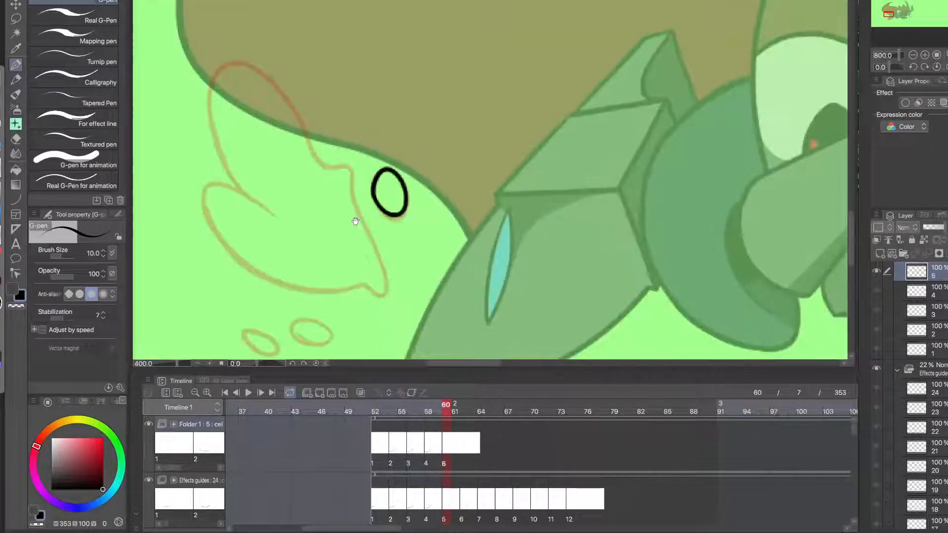
drag(347, 236, 469, 253)
drag(389, 270, 371, 224)
scroll(368, 227, up, 3)
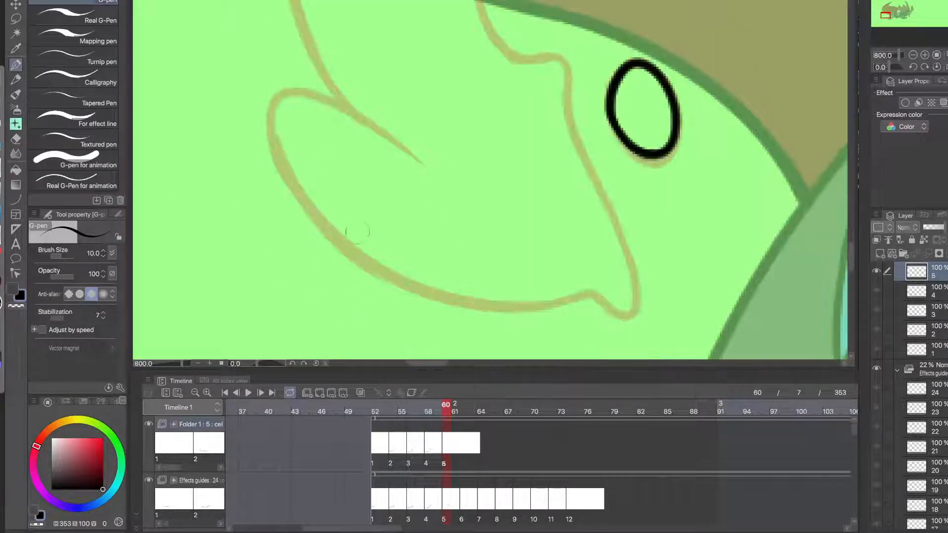
mouse_move(310, 195)
mouse_down()
mouse_move(415, 148)
mouse_move(425, 162)
mouse_move(272, 90)
mouse_move(423, 162)
mouse_up()
key(ctrl+z)
drag(312, 210, 468, 303)
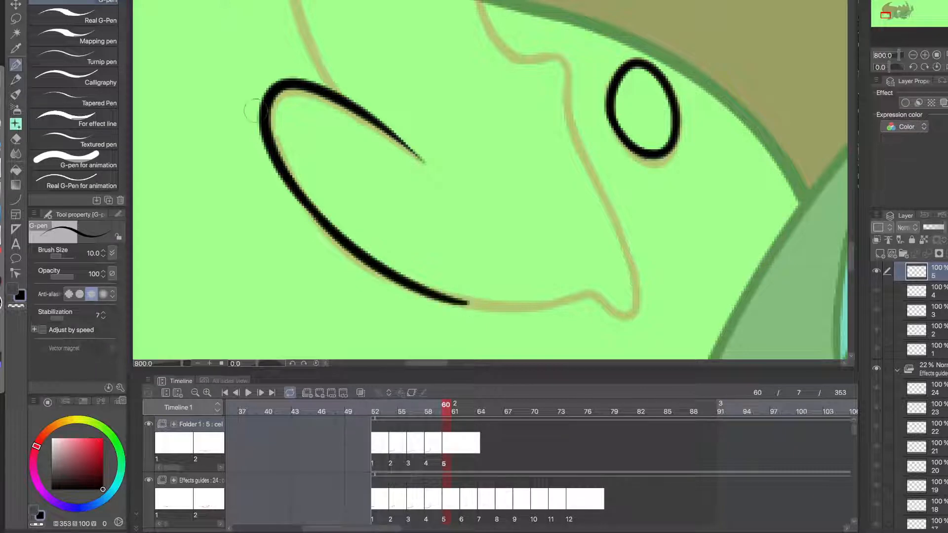
key(ctrl+z)
mouse_move(313, 208)
mouse_down()
mouse_move(461, 304)
mouse_move(380, 277)
mouse_up()
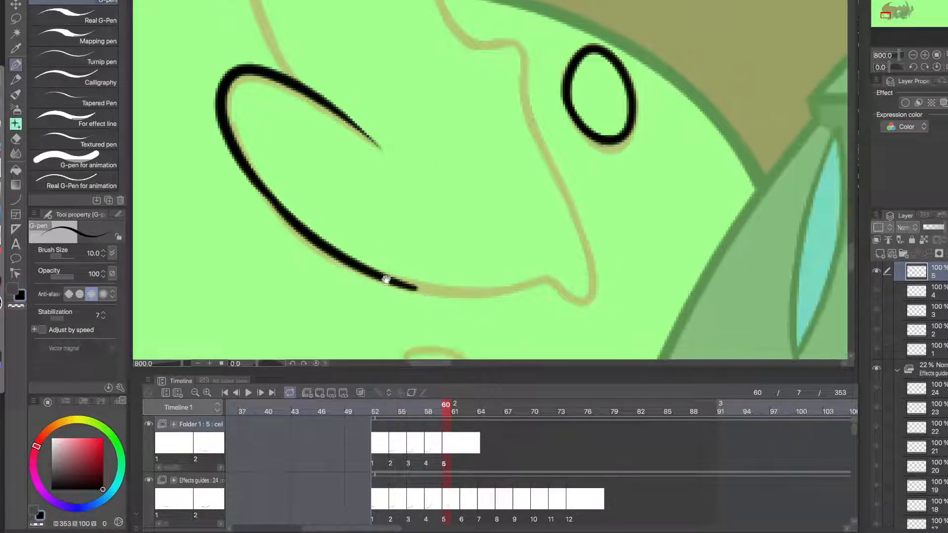
- Finish inking the left splash's lower edge and carry the line around its small hooked tip
drag(534, 275, 365, 267)
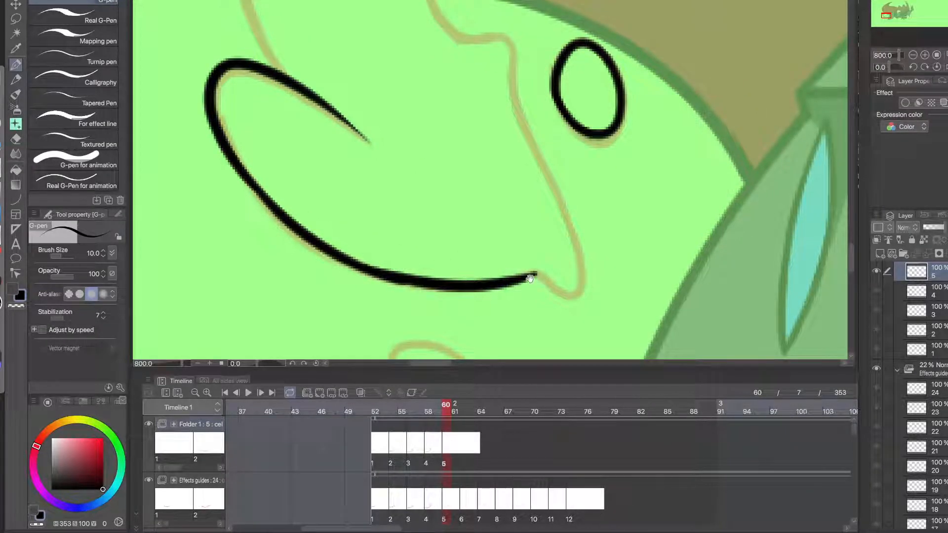
scroll(530, 279, up, 2)
mouse_move(566, 176)
mouse_down()
mouse_move(578, 257)
mouse_move(571, 274)
mouse_move(549, 280)
mouse_move(478, 256)
mouse_up()
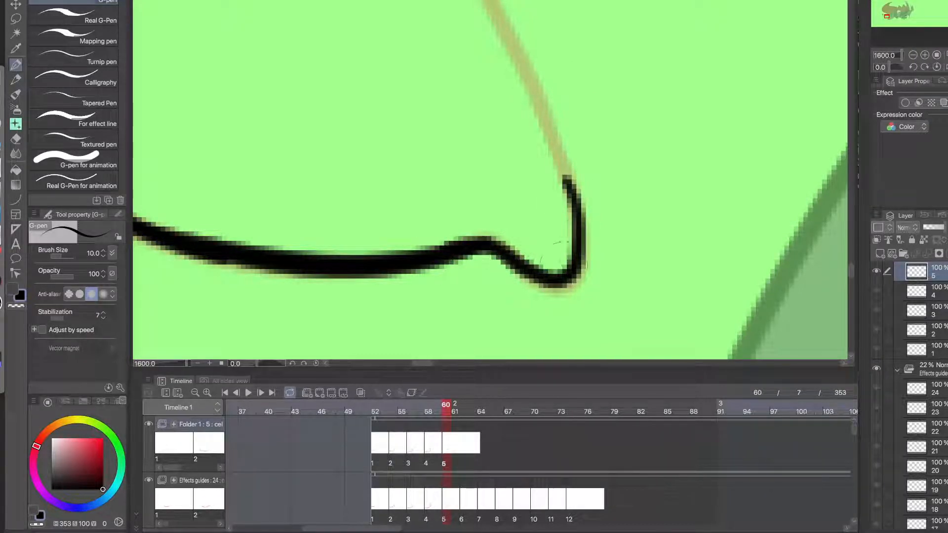
mouse_move(571, 267)
mouse_down()
mouse_move(543, 116)
mouse_move(568, 232)
mouse_up()
key(ctrl+z)
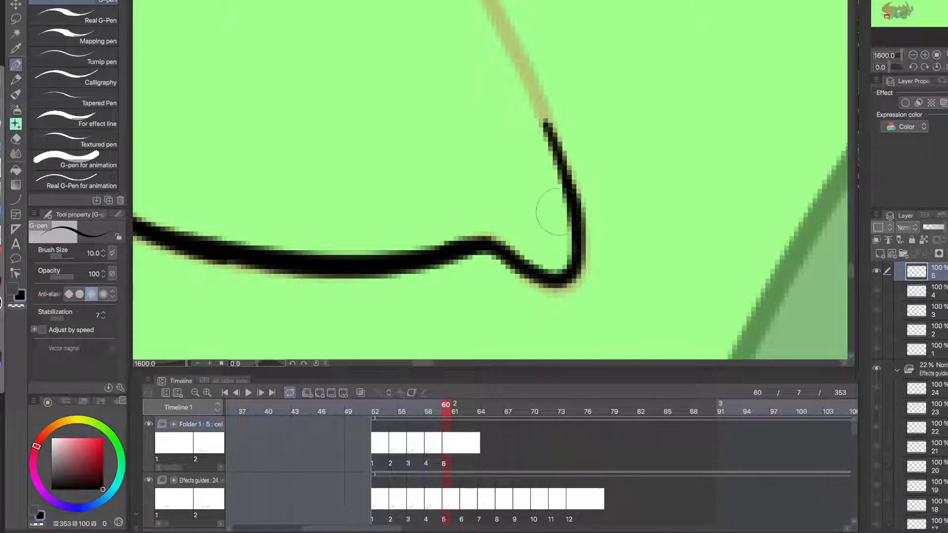
mouse_move(565, 168)
mouse_down()
mouse_move(575, 239)
mouse_move(487, 251)
mouse_up()
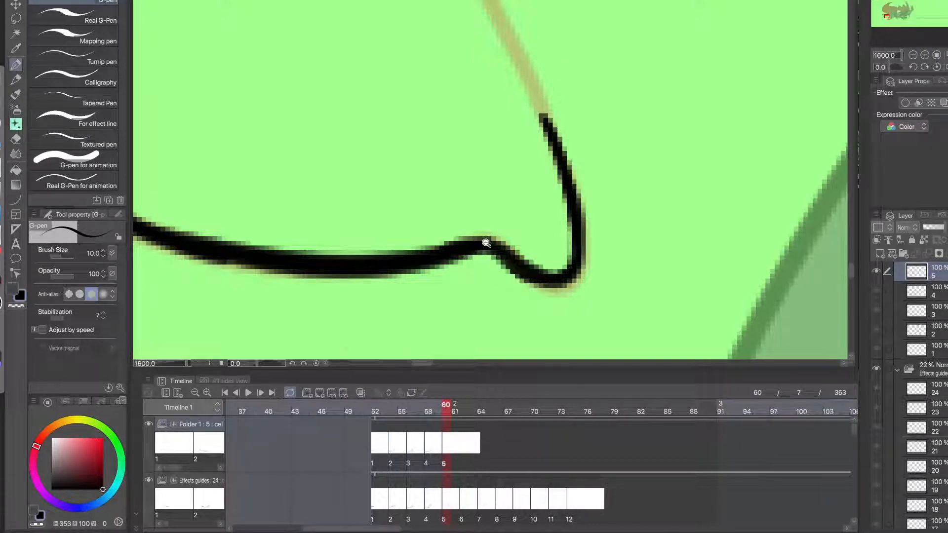
- Ink the left splash's inner side from the hooked tip up towards the oval droplet, redoing unsatisfactory strokes
alt+click(486, 244)
mouse_move(520, 192)
mouse_down()
mouse_move(470, 71)
mouse_move(524, 193)
mouse_move(471, 83)
mouse_move(514, 165)
mouse_up()
key(ctrl+z)
key(ctrl+z)
key(ctrl+z)
mouse_move(469, 75)
mouse_down()
mouse_move(513, 165)
mouse_move(497, 143)
mouse_move(532, 234)
mouse_up()
key(ctrl+z)
key(ctrl+z)
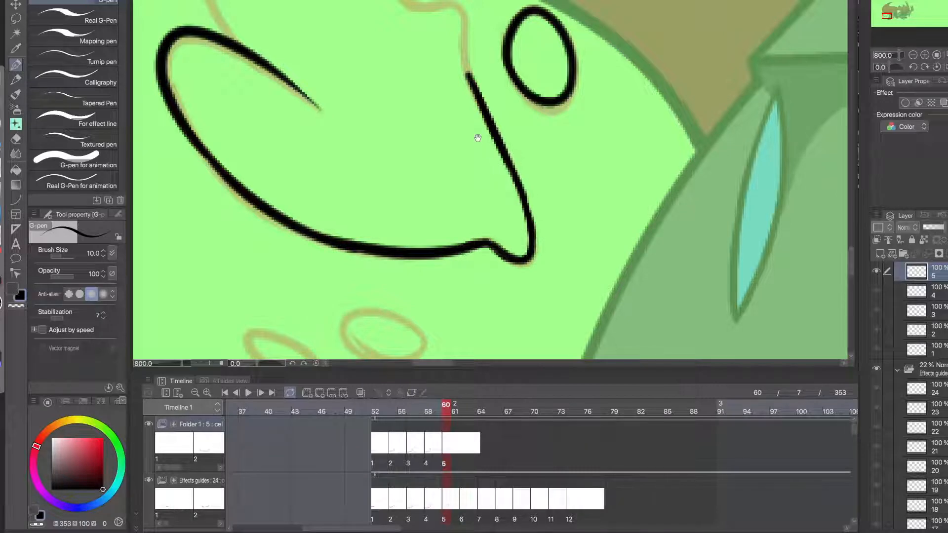
- Ink the wavy notch at the top of the left splash's inner side, up to the character's outline
space+drag(477, 138, 510, 244)
scroll(505, 178, up, 1)
mouse_move(503, 198)
mouse_down()
mouse_move(489, 89)
mouse_move(392, 37)
mouse_move(514, 218)
mouse_move(441, 145)
mouse_up()
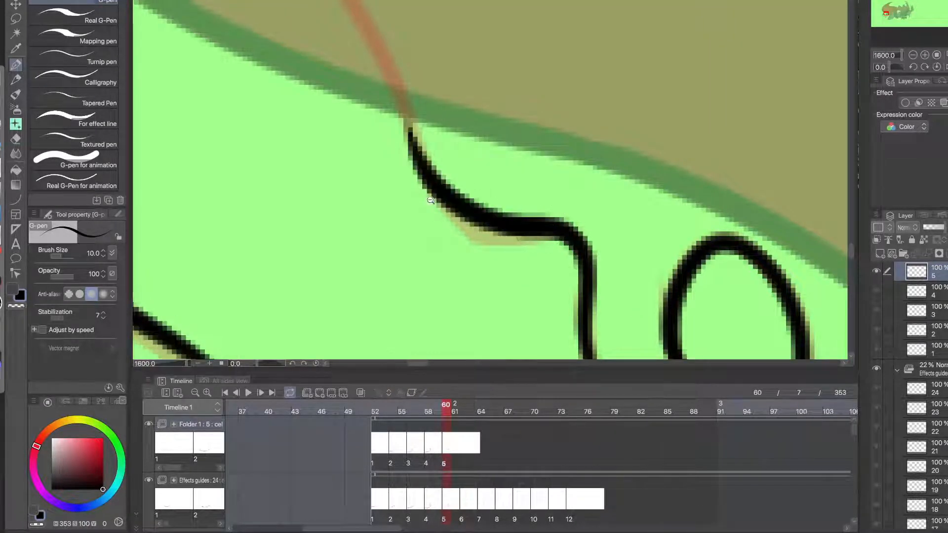
alt+click(430, 200)
- Ink the left splash's tall upper lobe from the lower lobe around its rounded top to the wavy notch
mouse_move(272, 241)
mouse_down()
mouse_move(343, 273)
mouse_move(282, 124)
mouse_up()
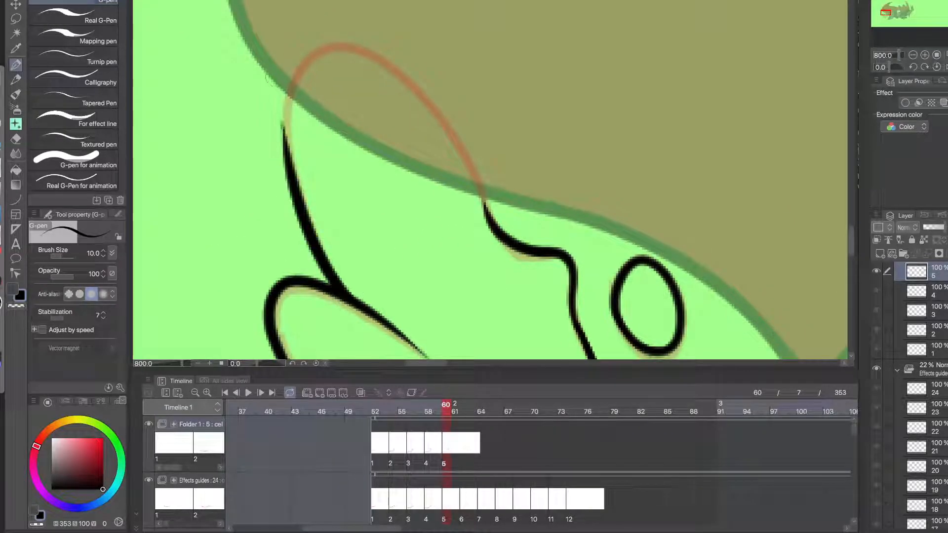
mouse_move(294, 190)
mouse_down()
mouse_move(386, 75)
mouse_move(439, 124)
mouse_up()
key(ctrl+z)
mouse_move(304, 190)
mouse_down()
mouse_move(291, 78)
mouse_move(435, 92)
mouse_move(448, 110)
mouse_up()
key(ctrl+z)
mouse_move(305, 212)
mouse_down()
mouse_move(285, 90)
mouse_move(457, 140)
mouse_up()
drag(423, 96, 485, 206)
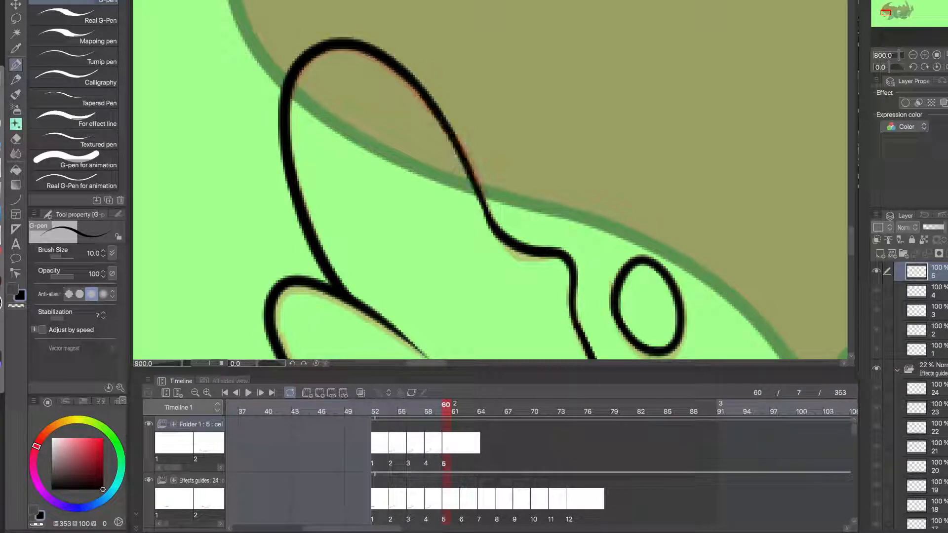
- Ink the small slanted droplet just beyond the pointed end of the puff below the character
scroll(461, 231, down, 4)
drag(459, 273, 426, 234)
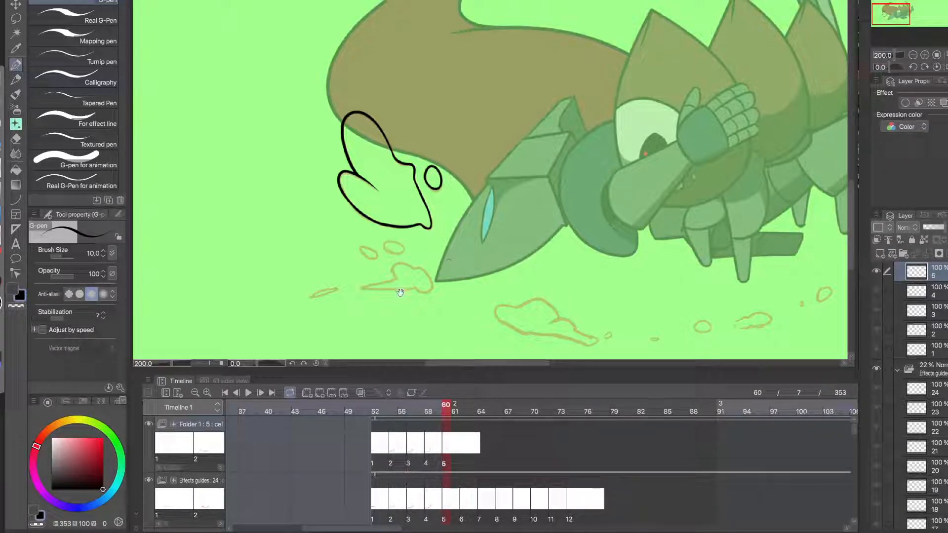
drag(522, 333, 351, 245)
click(432, 254)
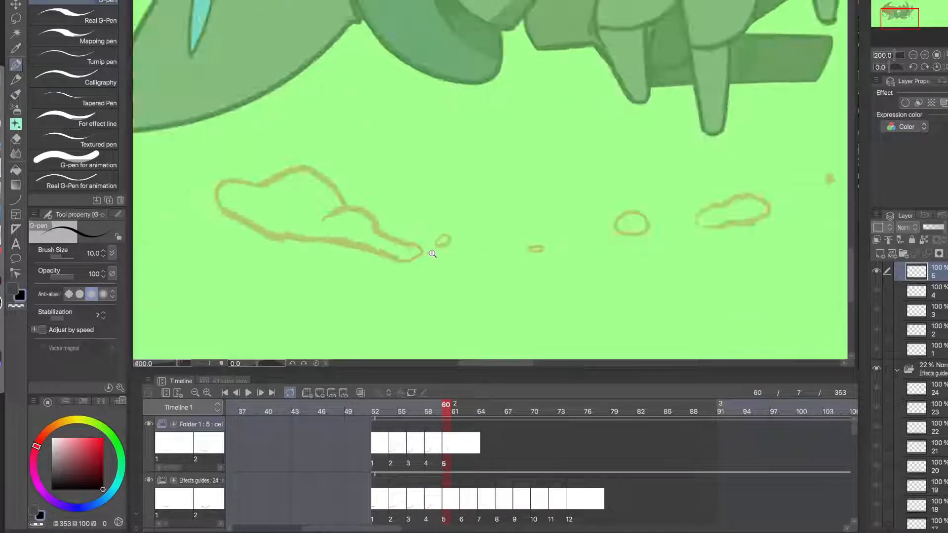
click(433, 254)
click(432, 254)
drag(469, 223, 465, 228)
click(458, 245)
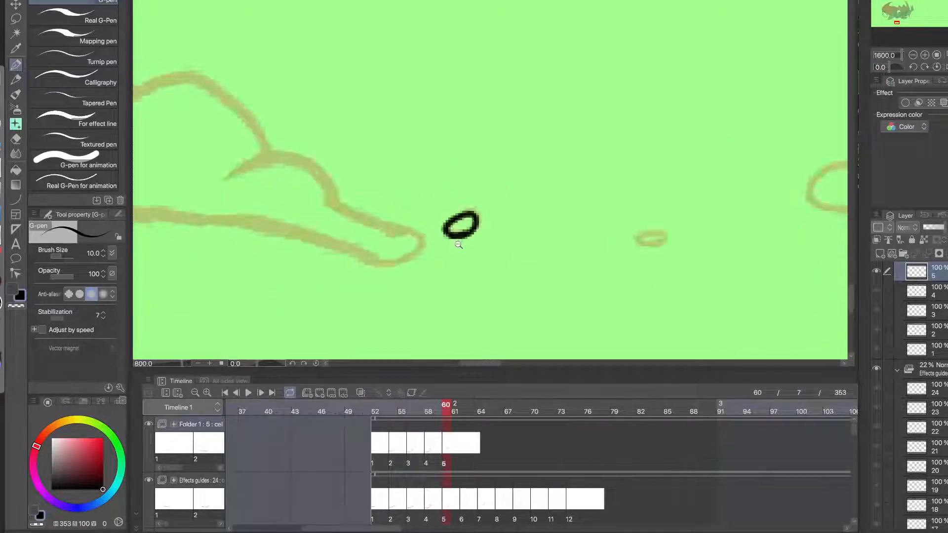
- Ink the tiny flat droplet further right along the ground ring
click(459, 245)
click(566, 250)
click(566, 249)
mouse_move(527, 211)
mouse_down()
mouse_move(501, 213)
mouse_move(503, 223)
mouse_move(533, 228)
mouse_move(503, 208)
mouse_move(517, 228)
mouse_up()
key(super+z)
click(524, 239)
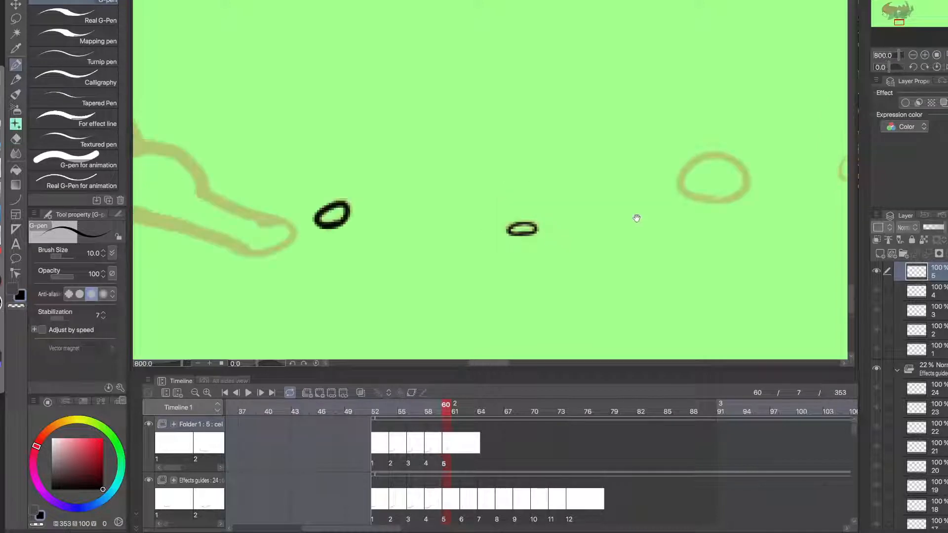
- Ink the round droplet and the elongated lumpy blob beside it along the ring's front edge
drag(678, 181, 515, 189)
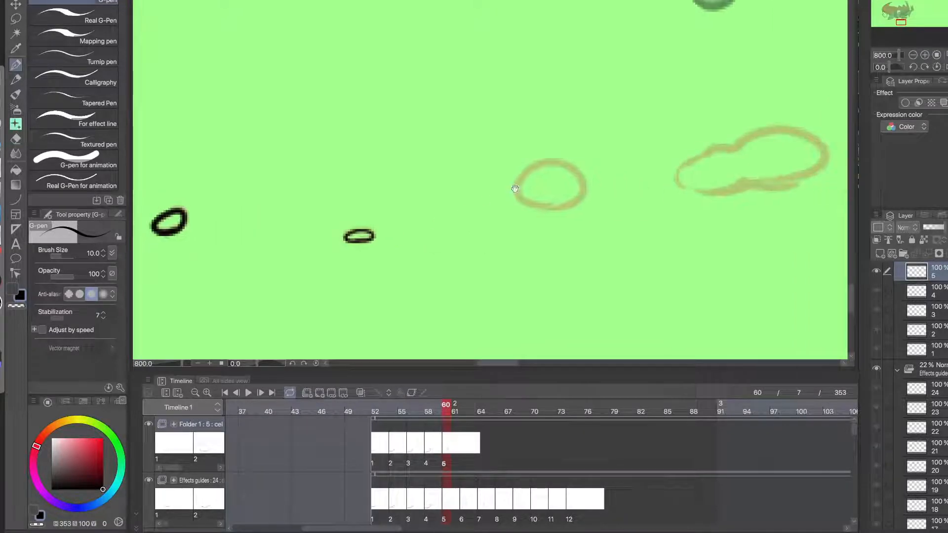
click(560, 195)
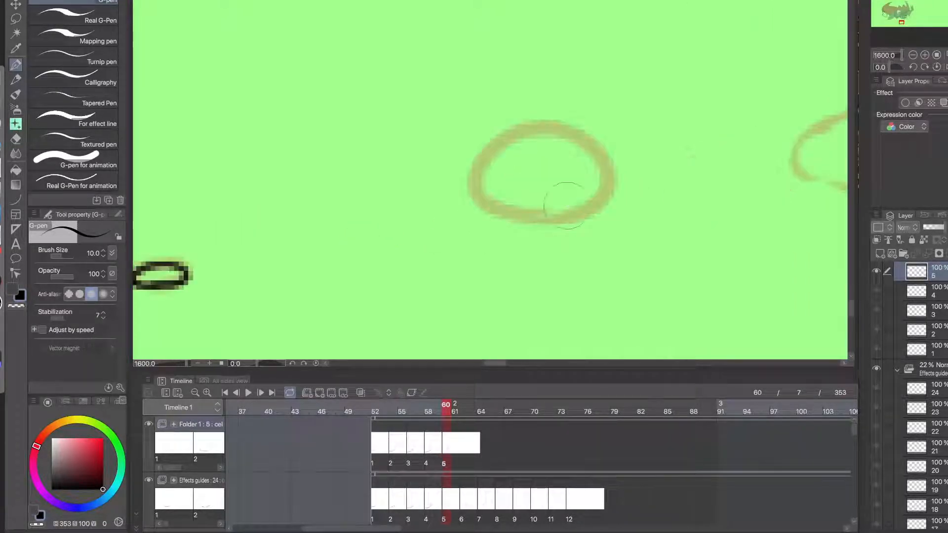
drag(590, 212, 552, 216)
click(581, 210)
mouse_move(711, 205)
mouse_down()
mouse_move(532, 218)
mouse_move(458, 239)
mouse_up()
click(497, 227)
mouse_move(513, 217)
mouse_down()
mouse_move(405, 174)
mouse_move(443, 170)
mouse_move(462, 148)
mouse_move(496, 149)
mouse_move(605, 113)
mouse_move(633, 211)
mouse_move(485, 204)
mouse_move(536, 219)
mouse_move(468, 235)
mouse_move(487, 213)
mouse_move(527, 195)
mouse_move(567, 201)
mouse_move(437, 226)
mouse_move(481, 219)
mouse_move(475, 235)
mouse_move(561, 226)
mouse_up()
key(c)
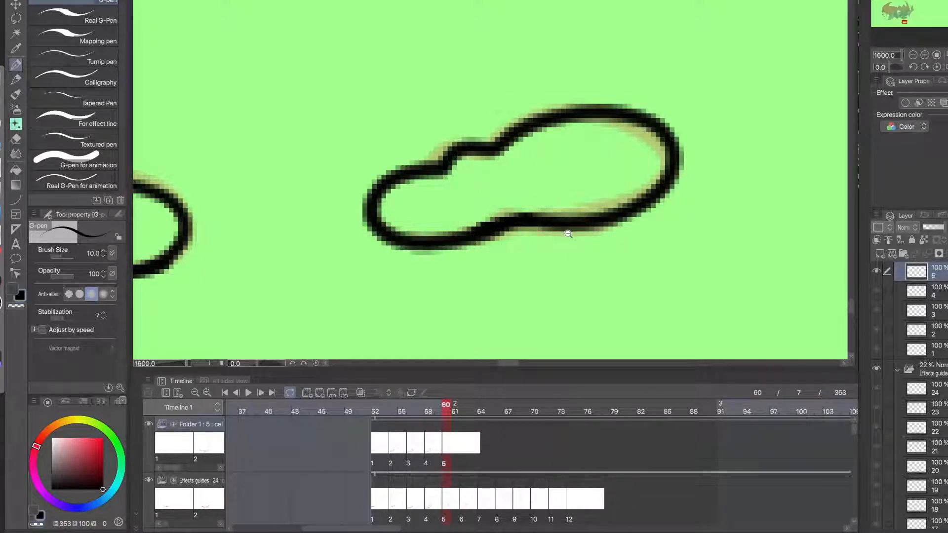
alt+click(575, 230)
- Ink the two tiny droplets and the larger slanted oval between them, right of the lumpy blob
drag(754, 144, 505, 198)
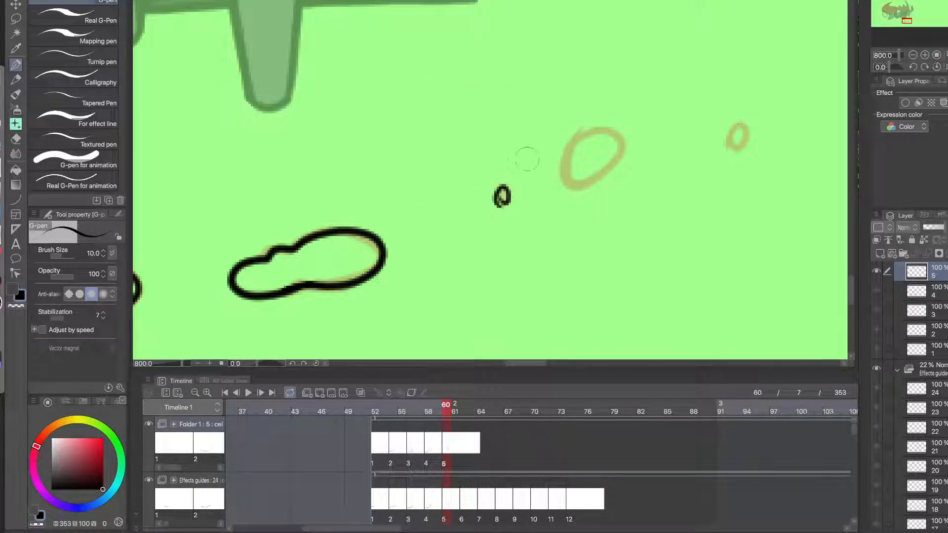
drag(675, 173, 503, 211)
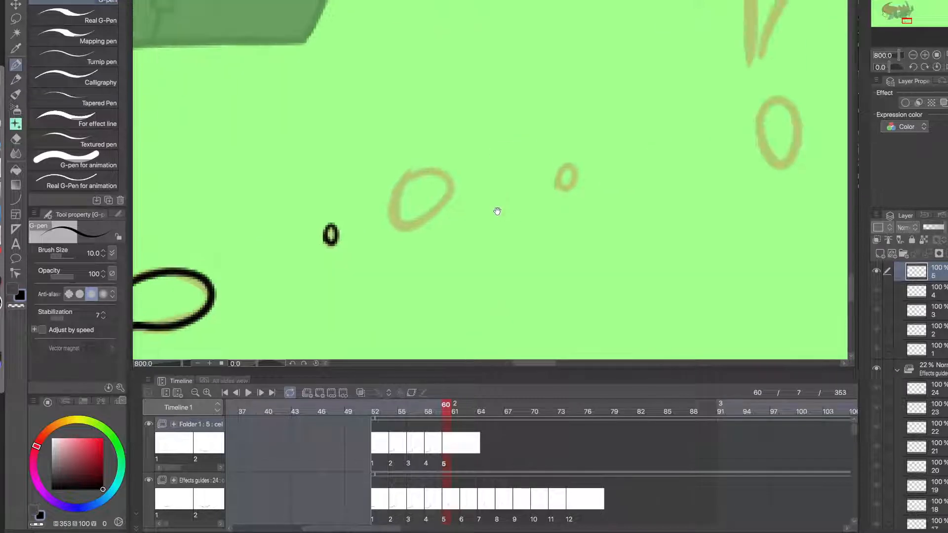
drag(565, 185, 564, 188)
scroll(413, 210, up, 3)
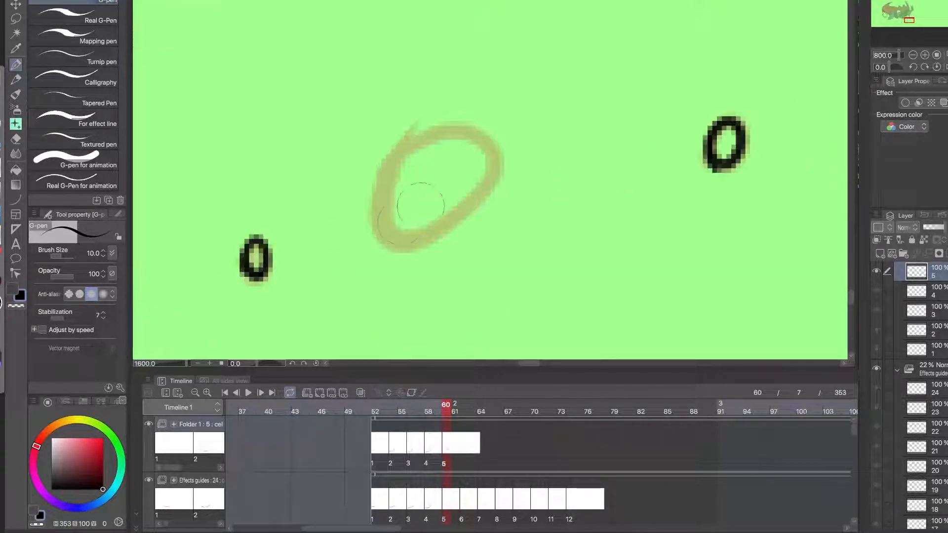
drag(385, 217, 404, 163)
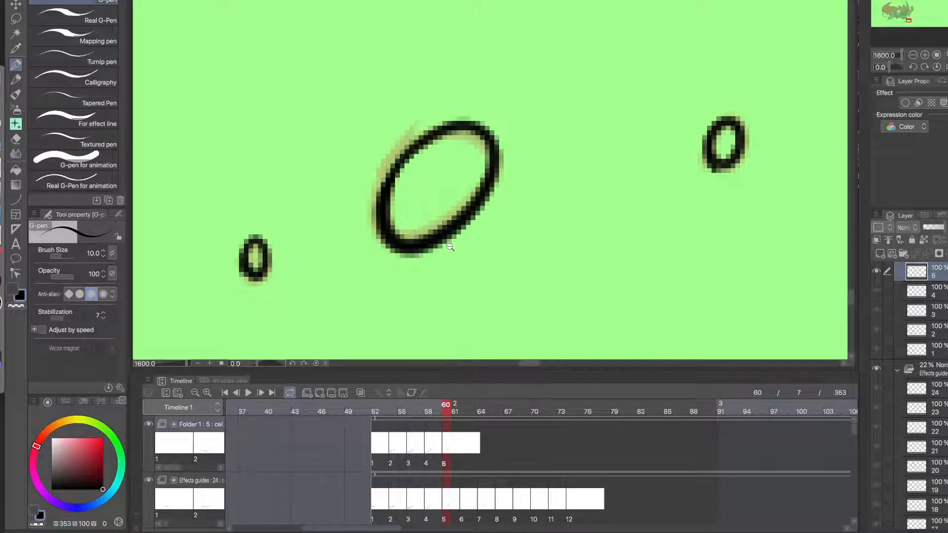
scroll(445, 242, down, 6)
- Ink the two tilted oval droplets below the left splash, redoing the first outline
mouse_move(494, 228)
mouse_down()
mouse_move(516, 271)
mouse_move(508, 222)
mouse_move(587, 245)
mouse_up()
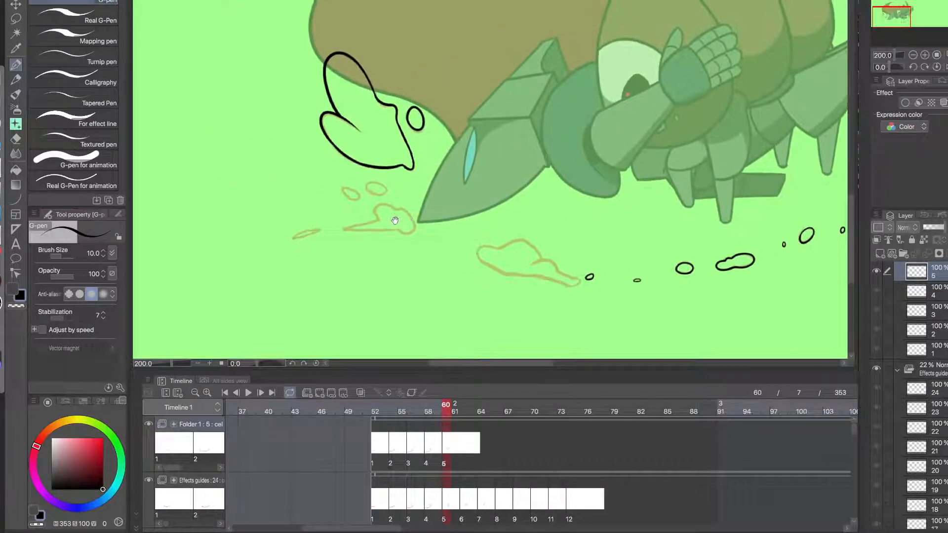
scroll(351, 201, up, 5)
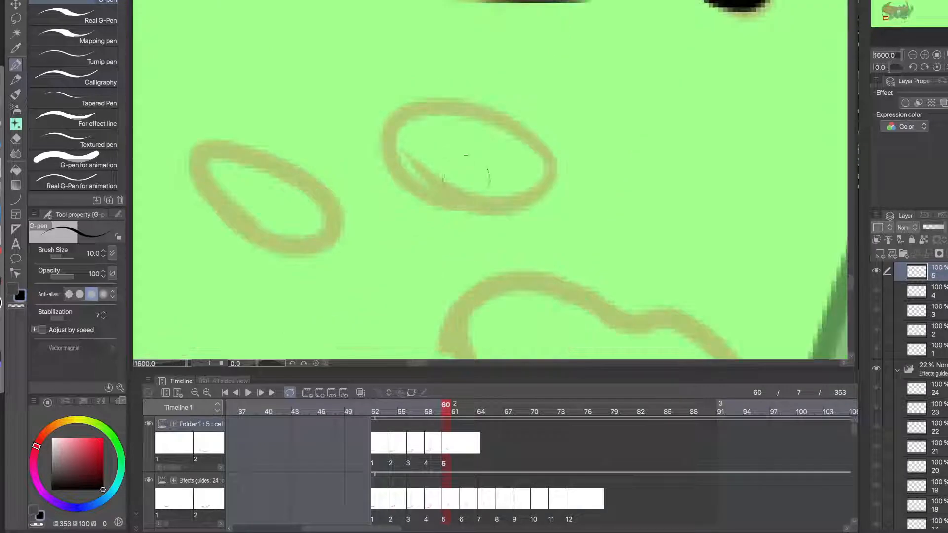
drag(504, 206, 463, 215)
key(ctrl+z)
mouse_move(522, 205)
mouse_down()
mouse_move(474, 207)
mouse_move(434, 193)
mouse_up()
drag(358, 230, 503, 225)
drag(443, 239, 357, 219)
alt+click(418, 242)
scroll(418, 242, up, 2)
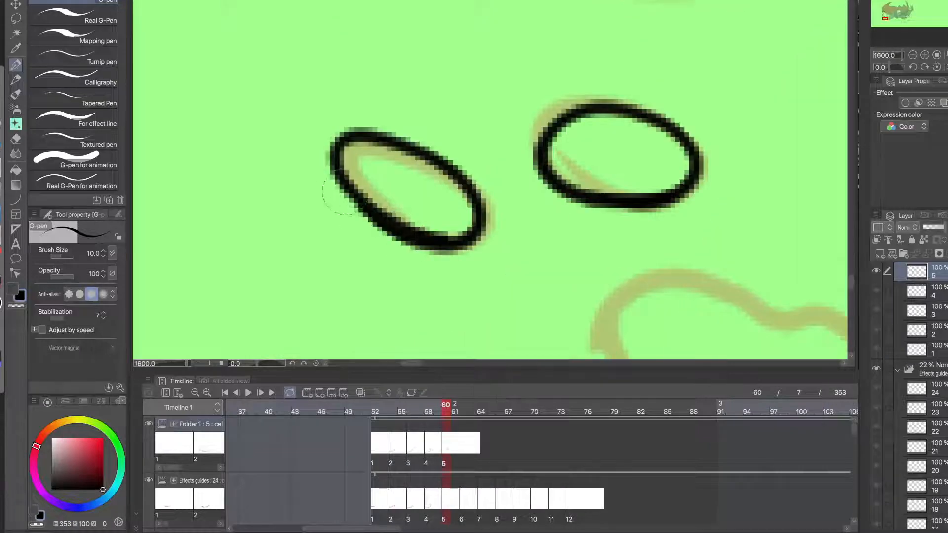
alt+click(420, 241)
alt+click(420, 241)
- Ink the rounded right end of the small puff beneath the two oval droplets, retrying its curve
drag(450, 279, 410, 178)
super+click(451, 182)
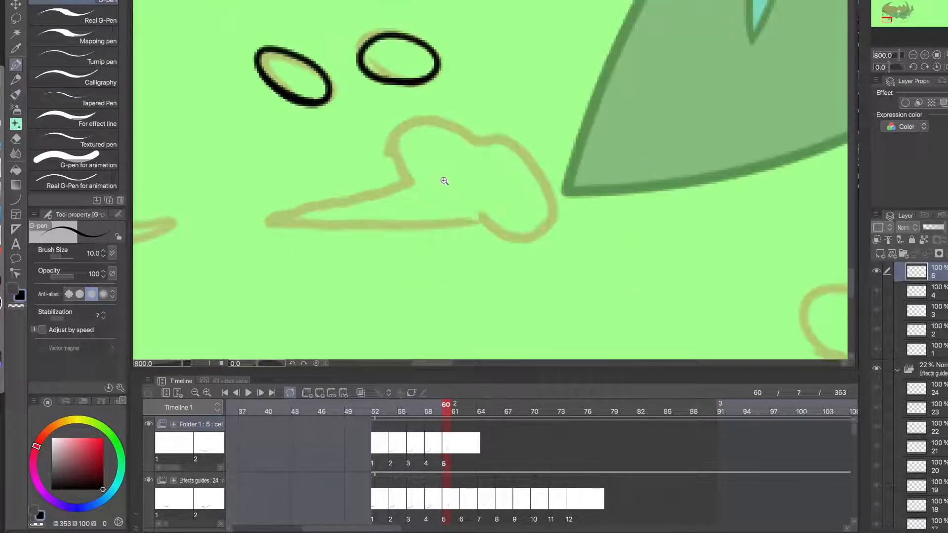
scroll(429, 173, up, 1)
mouse_move(396, 188)
mouse_down()
mouse_move(381, 129)
mouse_move(494, 131)
mouse_move(572, 269)
mouse_move(519, 226)
mouse_move(553, 149)
mouse_up()
key(ctrl+z)
drag(577, 182, 486, 123)
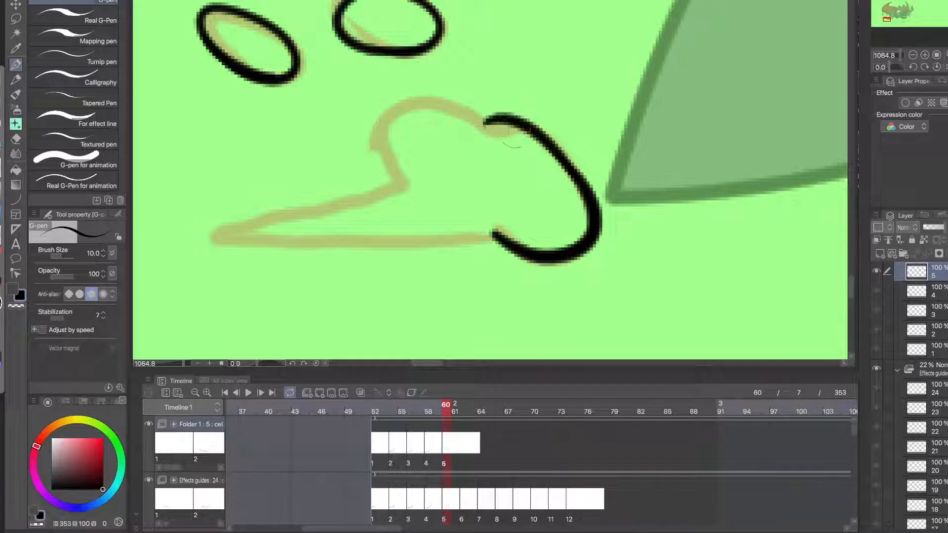
key(ctrl+z)
mouse_move(579, 174)
mouse_down()
mouse_move(479, 122)
mouse_move(403, 182)
mouse_move(489, 130)
mouse_up()
key(ctrl+z)
key(ctrl+z)
- Complete the small left puff's outline with its rounded top, inner notch and long pointed tail
mouse_move(402, 182)
mouse_down()
mouse_move(503, 132)
mouse_move(425, 96)
mouse_move(395, 168)
mouse_move(379, 146)
mouse_up()
key(ctrl+z)
key(ctrl+z)
mouse_move(432, 191)
mouse_down()
mouse_move(619, 145)
mouse_move(390, 192)
mouse_move(682, 189)
mouse_move(585, 195)
mouse_up()
key(ctrl+z)
drag(687, 188, 585, 196)
drag(490, 219, 621, 218)
- Ink the thin slanted droplet left of the puff's pointed tail, redoing unsatisfactory strokes
mouse_move(349, 221)
mouse_down()
mouse_move(437, 182)
mouse_move(366, 214)
mouse_move(287, 226)
mouse_move(430, 187)
mouse_move(313, 234)
mouse_move(391, 208)
mouse_move(327, 227)
mouse_move(381, 205)
mouse_up()
key(ctrl+z)
key(ctrl+z)
key(ctrl+z)
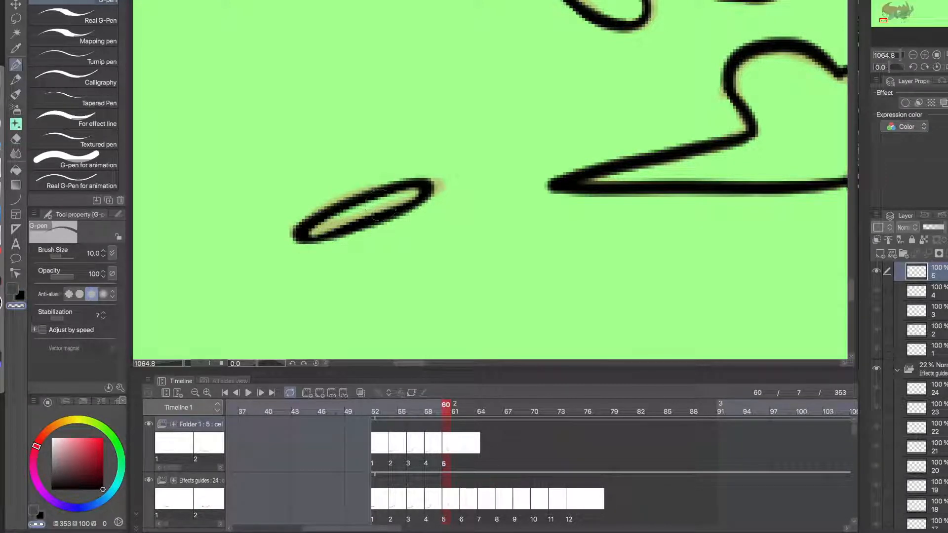
key(c)
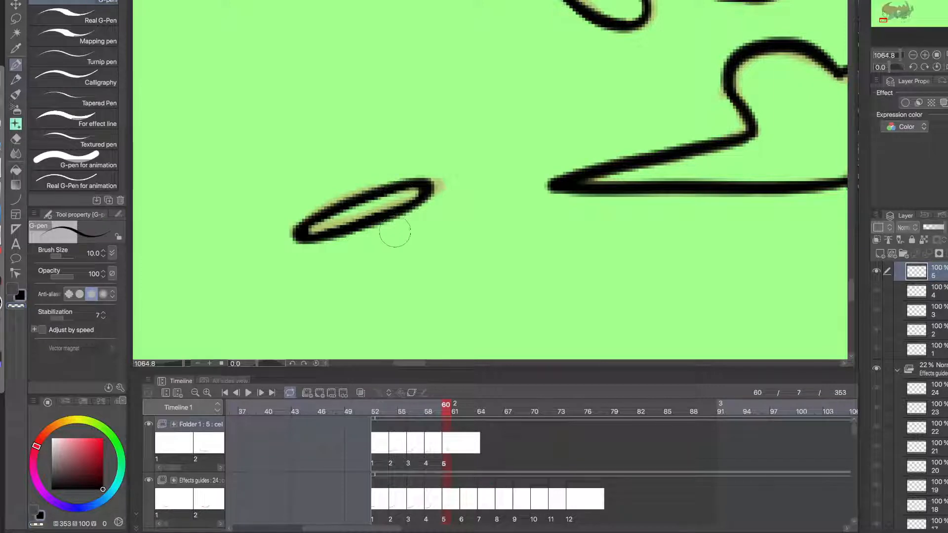
- Ink the lower-left edge of the large puff in front of the character, redoing the stroke for a smoother line
alt+click(376, 253)
alt+click(378, 253)
alt+click(379, 252)
alt+click(380, 253)
drag(427, 298, 417, 286)
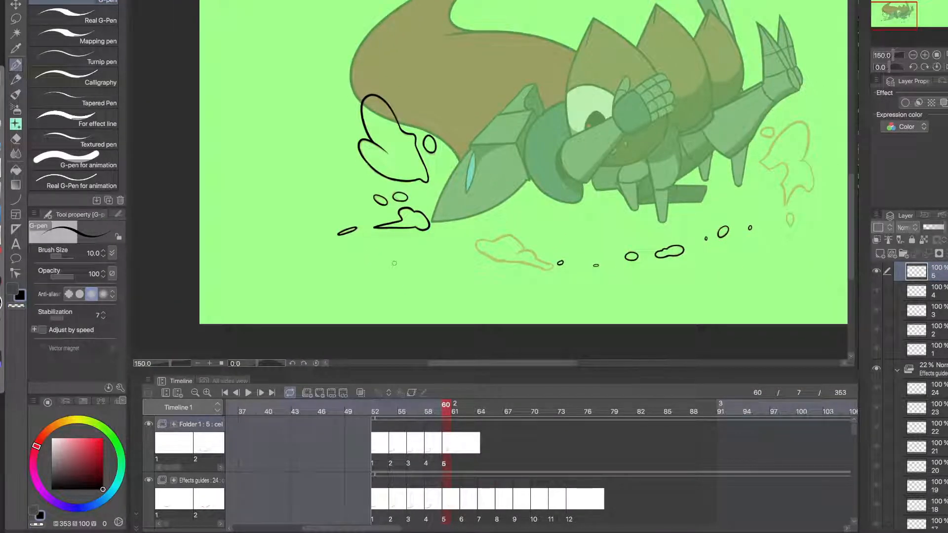
ctrl+click(531, 277)
ctrl+click(530, 278)
ctrl+click(528, 280)
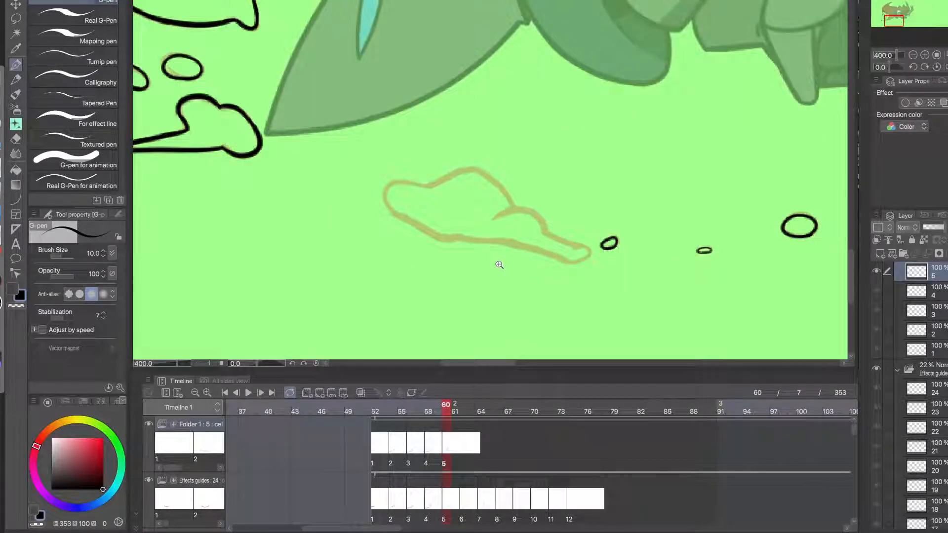
ctrl+click(496, 266)
ctrl+click(491, 272)
mouse_move(475, 242)
mouse_down()
mouse_move(329, 191)
mouse_move(418, 236)
mouse_up()
key(ctrl+z)
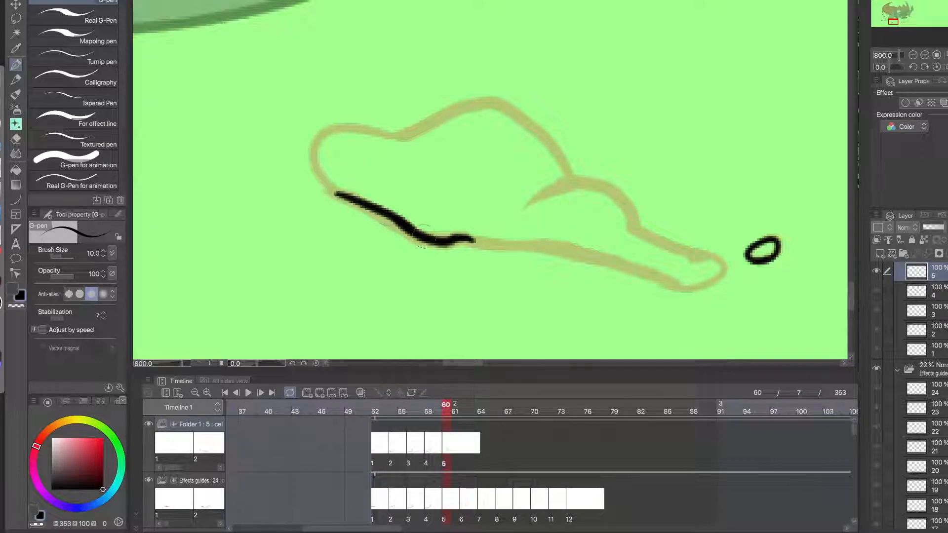
key(ctrl+z)
drag(334, 194, 405, 235)
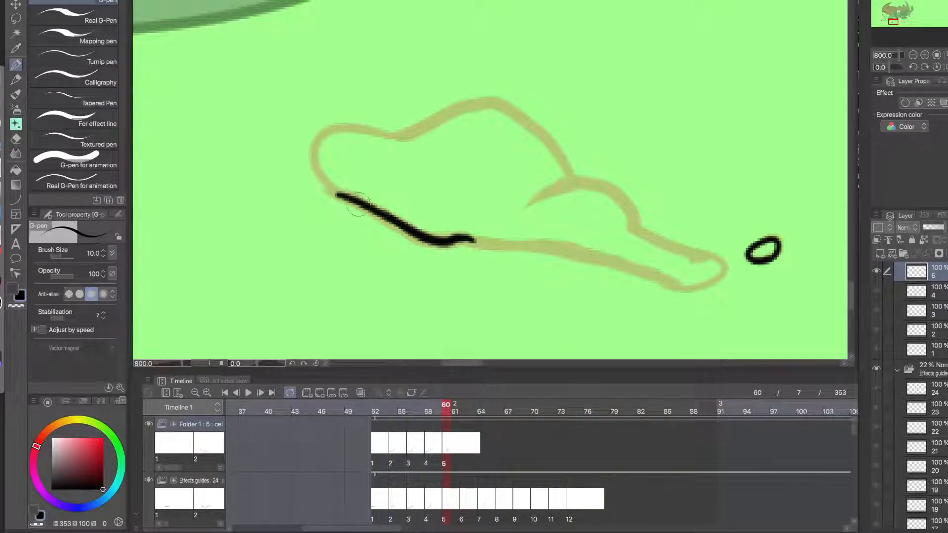
- Ink the large puff's rounded left end and humped upper edge down towards its second ridge
ctrl+click(348, 191)
drag(323, 195, 510, 84)
key(ctrl+z)
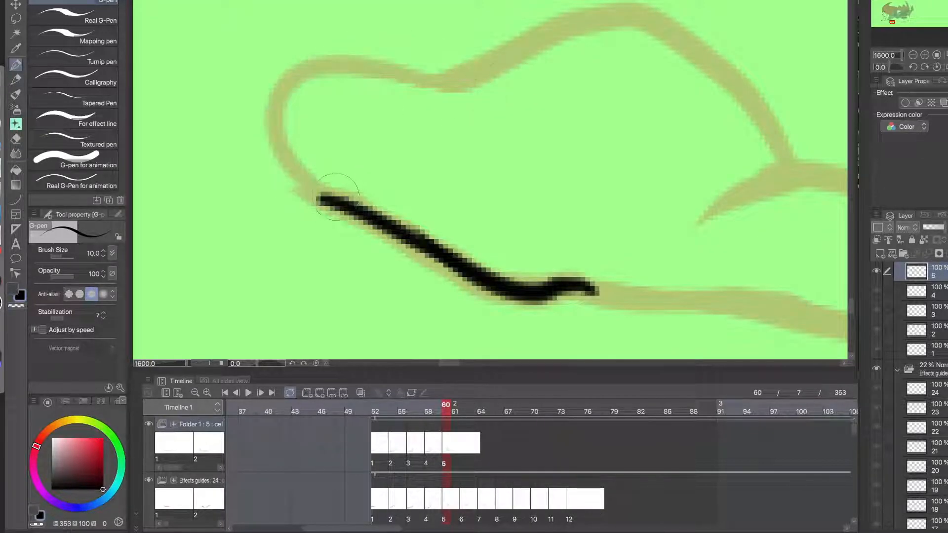
mouse_move(330, 193)
mouse_down()
mouse_move(310, 168)
mouse_move(476, 95)
mouse_move(378, 112)
mouse_move(567, 34)
mouse_move(704, 182)
mouse_up()
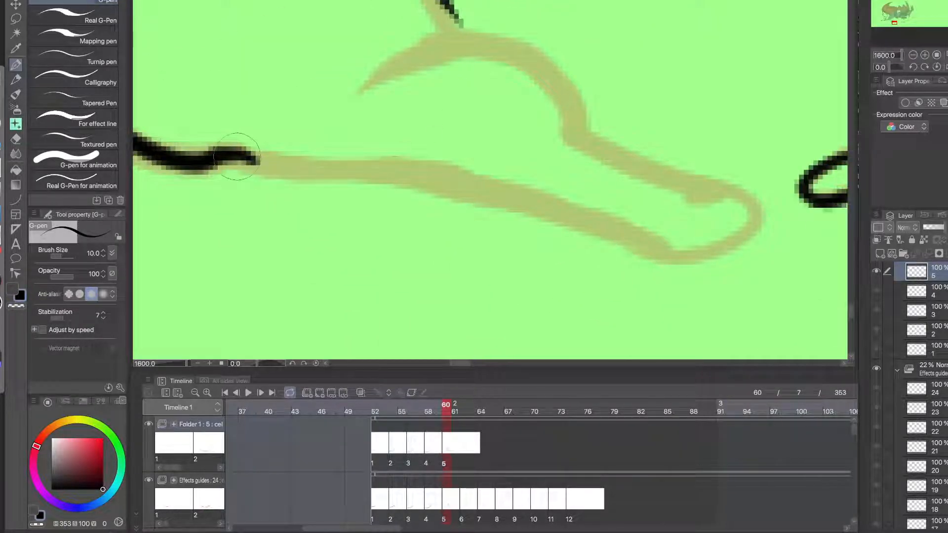
- Ink the large puff's remaining lower edge, rounded right tip and second ridge, ending in a tapered inner line
mouse_move(247, 157)
mouse_down()
mouse_move(301, 170)
mouse_move(481, 166)
mouse_move(688, 247)
mouse_move(661, 233)
mouse_move(716, 242)
mouse_move(694, 165)
mouse_move(655, 141)
mouse_move(721, 169)
mouse_move(598, 137)
mouse_move(572, 106)
mouse_move(458, 42)
mouse_move(364, 72)
mouse_up()
drag(431, 76, 474, 159)
drag(514, 127, 425, 158)
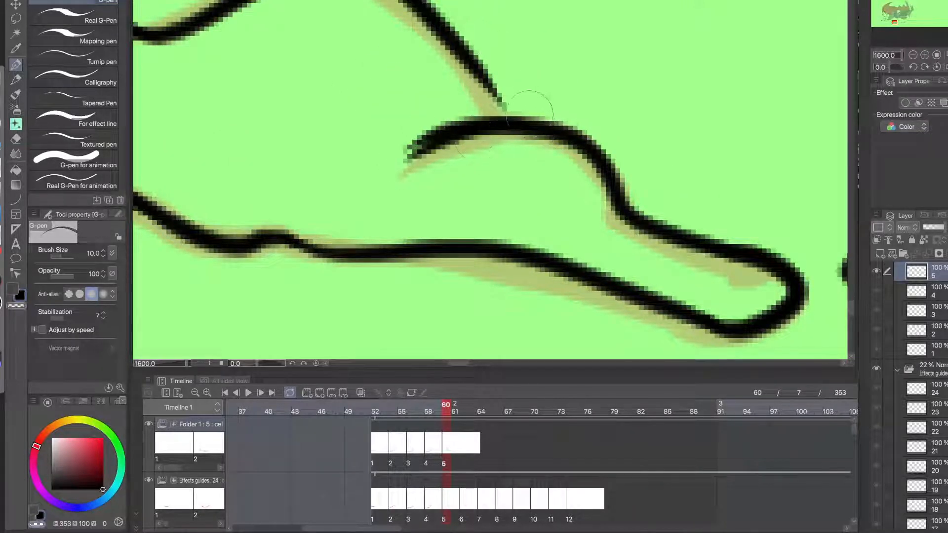
key(ctrl+z)
key(ctrl+z)
drag(538, 126, 410, 162)
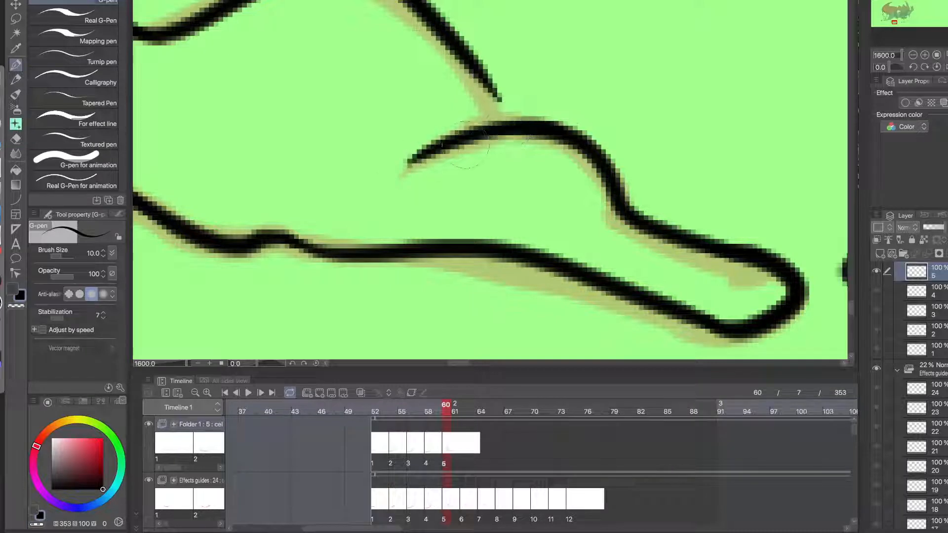
- Join the large puff's upper edge to its second ridge to close the outline
mouse_move(511, 124)
mouse_down()
mouse_move(457, 47)
mouse_move(516, 120)
mouse_move(478, 62)
mouse_move(444, 28)
mouse_move(531, 133)
mouse_move(438, 24)
mouse_up()
drag(525, 123, 449, 38)
scroll(484, 139, down, 2)
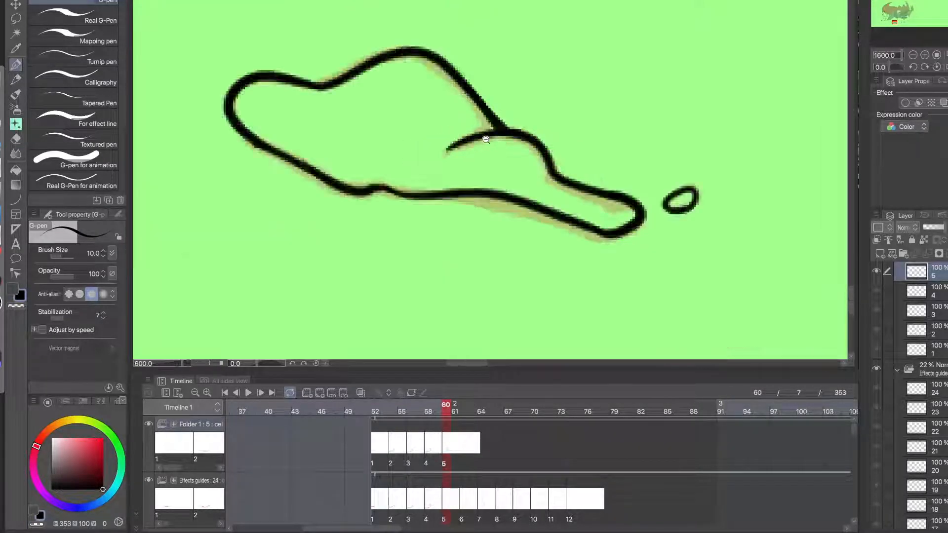
- Ink the small oval droplet between the character's raised arm and the tall puff on the far side of cel 5
drag(548, 217, 407, 183)
drag(651, 200, 315, 310)
mouse_move(753, 157)
mouse_down()
mouse_move(557, 236)
mouse_move(517, 176)
mouse_up()
scroll(557, 236, up, 2)
scroll(518, 167, down, 2)
scroll(546, 158, up, 2)
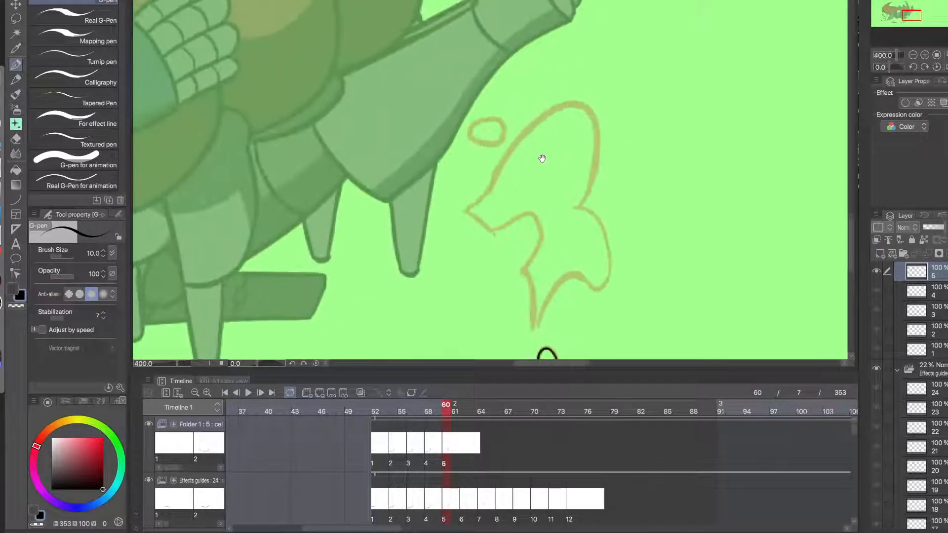
mouse_move(525, 158)
mouse_down()
mouse_move(582, 110)
mouse_move(529, 161)
mouse_move(572, 134)
mouse_up()
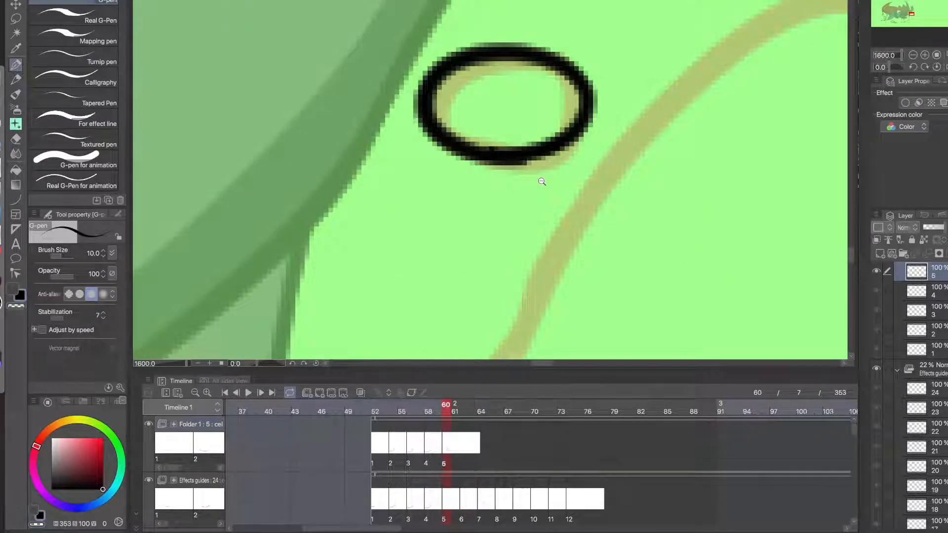
scroll(543, 181, down, 4)
drag(593, 234, 479, 169)
- Ink the tall puff's short lower-left edge, its sharp bottom spike and the start of its right lobe, redoing the spike stroke
scroll(478, 183, up, 3)
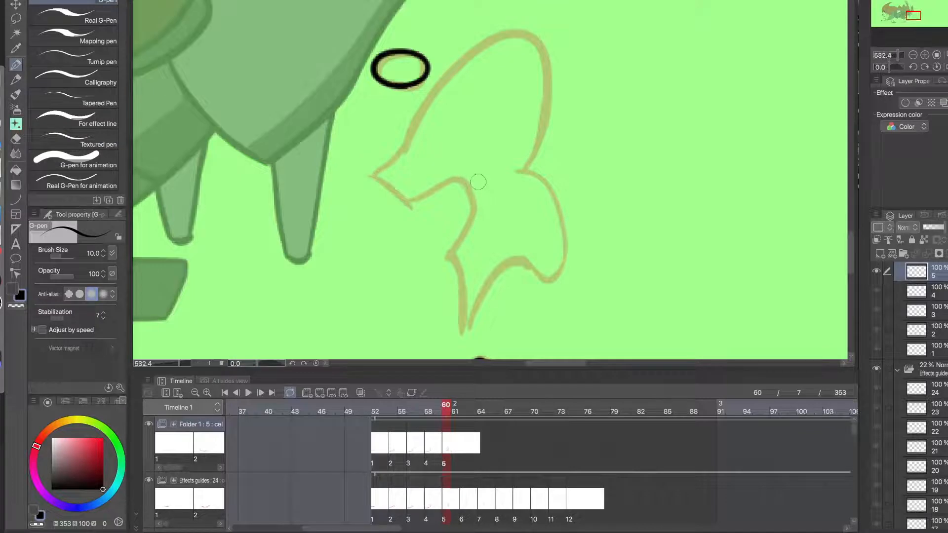
scroll(478, 182, up, 2)
drag(340, 175, 389, 210)
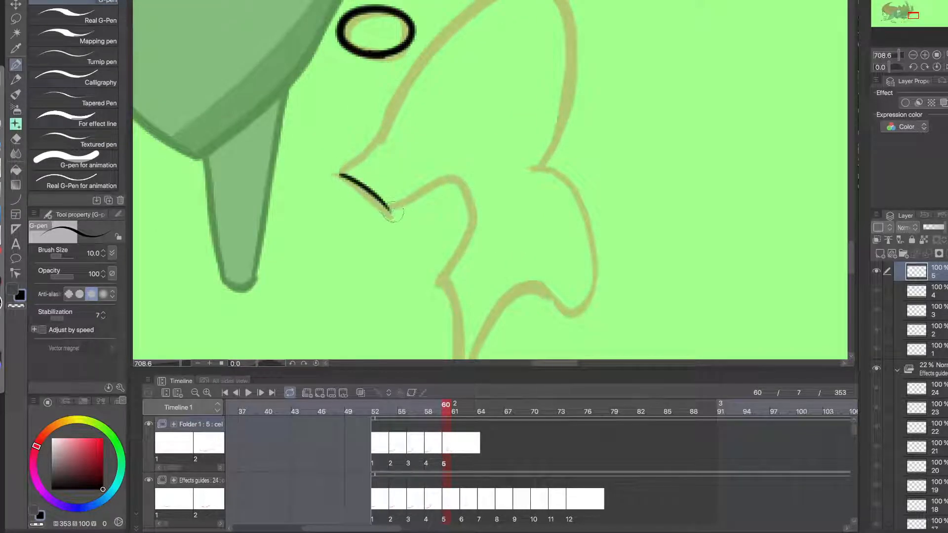
mouse_move(460, 292)
mouse_down()
mouse_move(438, 179)
mouse_move(441, 255)
mouse_move(461, 199)
mouse_up()
key(ctrl+z)
mouse_move(442, 260)
mouse_down()
mouse_move(482, 177)
mouse_move(468, 202)
mouse_move(501, 174)
mouse_move(517, 172)
mouse_move(534, 190)
mouse_move(562, 154)
mouse_move(553, 105)
mouse_up()
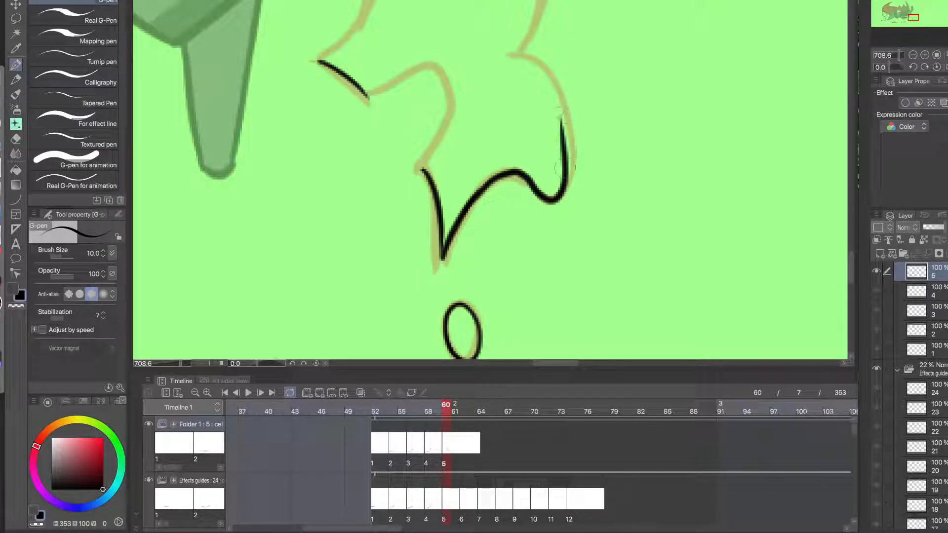
- Ink the tall puff's right lobe up to the notch and the curved inner edge linking the spike to the lower-left corner
mouse_move(563, 168)
mouse_down()
mouse_move(553, 92)
mouse_move(502, 60)
mouse_up()
mouse_move(470, 174)
mouse_down()
mouse_move(490, 228)
mouse_move(464, 123)
mouse_up()
key(ctrl+z)
mouse_move(442, 226)
mouse_down()
mouse_move(469, 168)
mouse_move(440, 111)
mouse_move(459, 124)
mouse_move(388, 157)
mouse_move(440, 116)
mouse_up()
scroll(378, 157, up, 1)
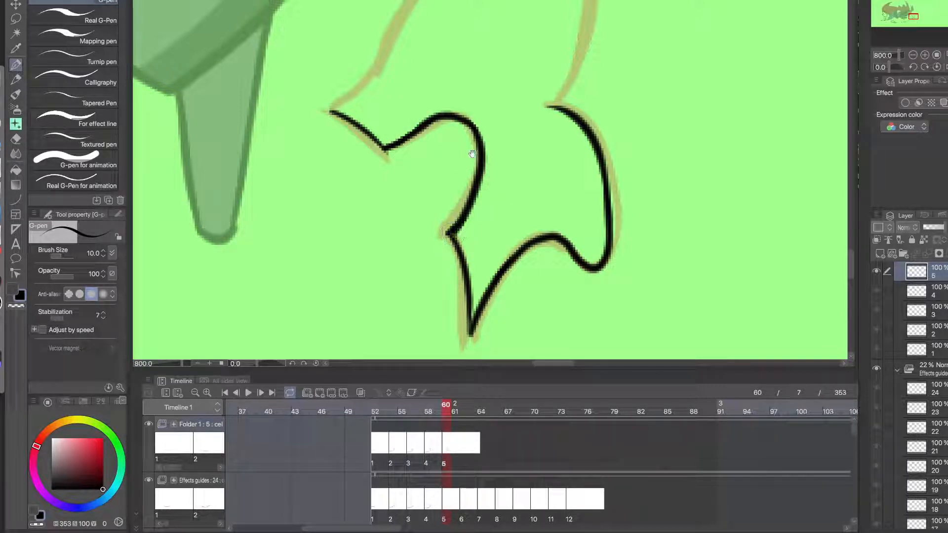
drag(472, 154, 440, 268)
- Ink the tall puff's slanted left edge and carry it over the rounded top, redoing the first stroke
drag(312, 253, 411, 118)
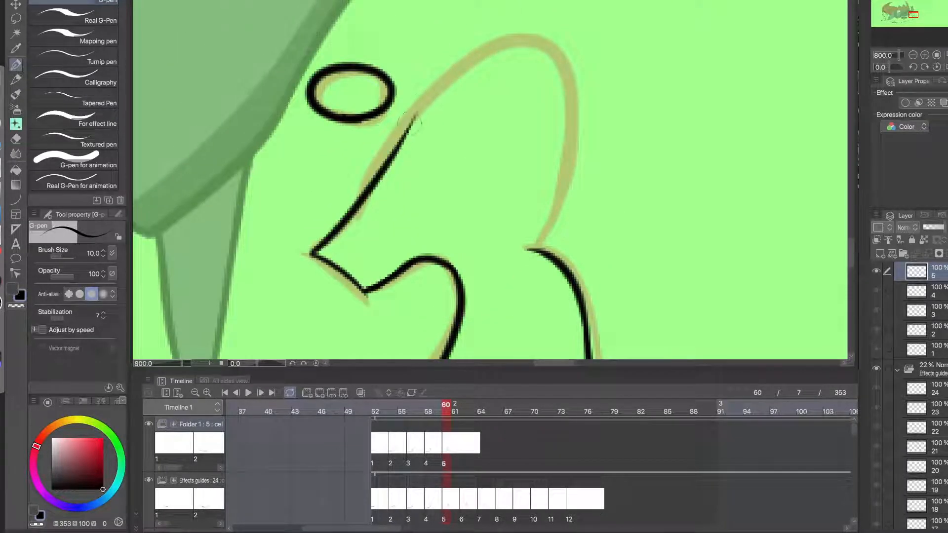
key(ctrl+z)
drag(312, 253, 394, 145)
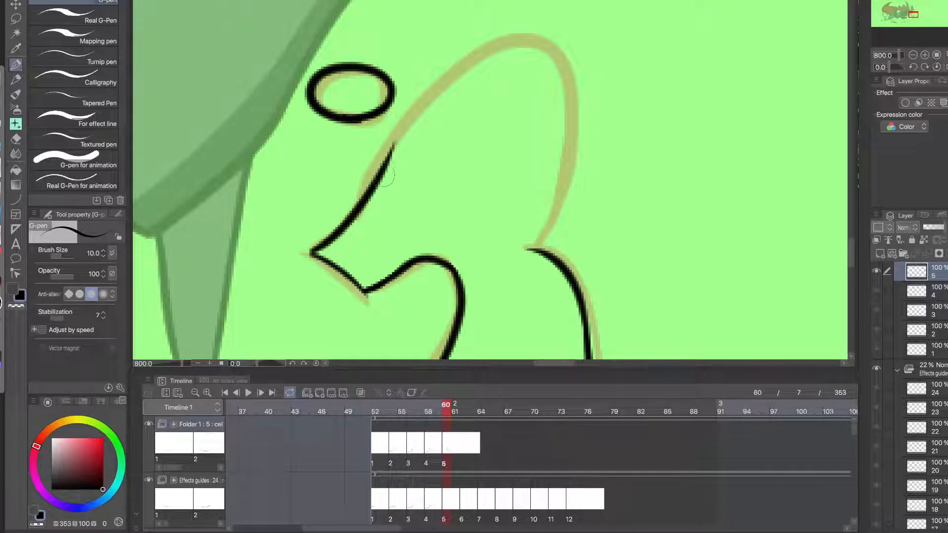
mouse_move(387, 176)
mouse_down()
mouse_move(447, 72)
mouse_move(536, 215)
mouse_up()
- Ink the tall puff's right edge down to the notch, redoing misplaced strokes and trimming the line with transparent colour
drag(534, 247, 569, 111)
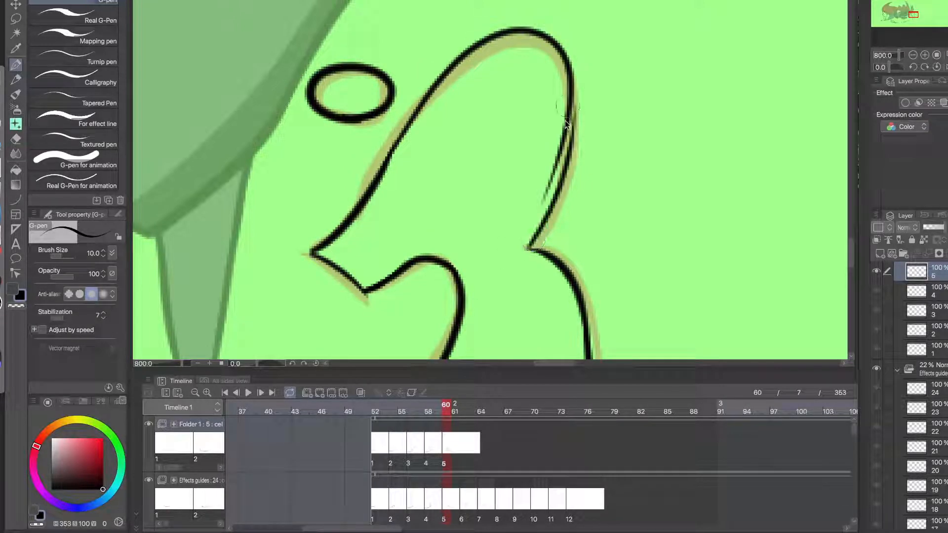
key(ctrl+z)
mouse_move(533, 248)
mouse_down()
mouse_move(584, 62)
mouse_move(535, 248)
mouse_move(583, 69)
mouse_move(521, 242)
mouse_move(568, 116)
mouse_up()
key(ctrl+z)
key(ctrl+z)
key(ctrl+z)
key(ctrl+z)
mouse_move(533, 249)
mouse_down()
mouse_move(568, 125)
mouse_move(568, 94)
mouse_move(523, 220)
mouse_up()
key(c)
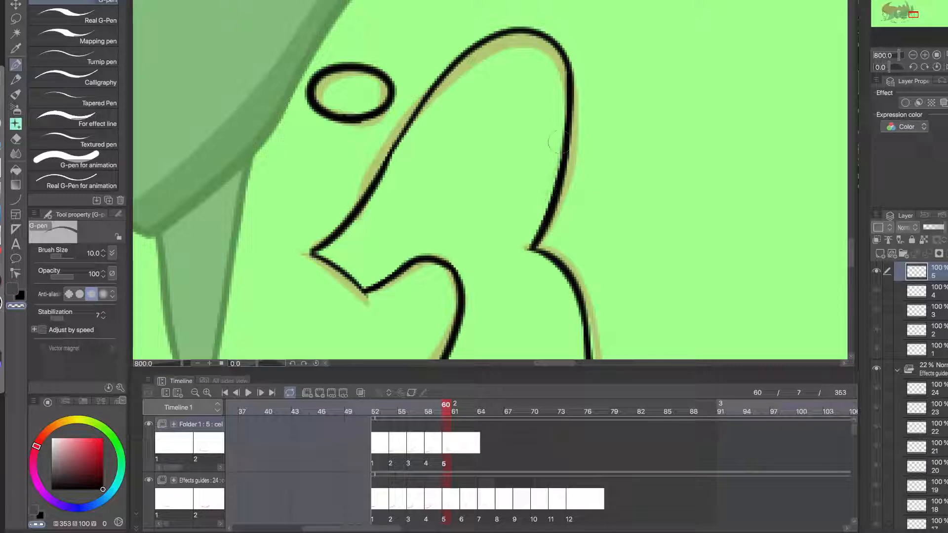
drag(563, 136, 539, 211)
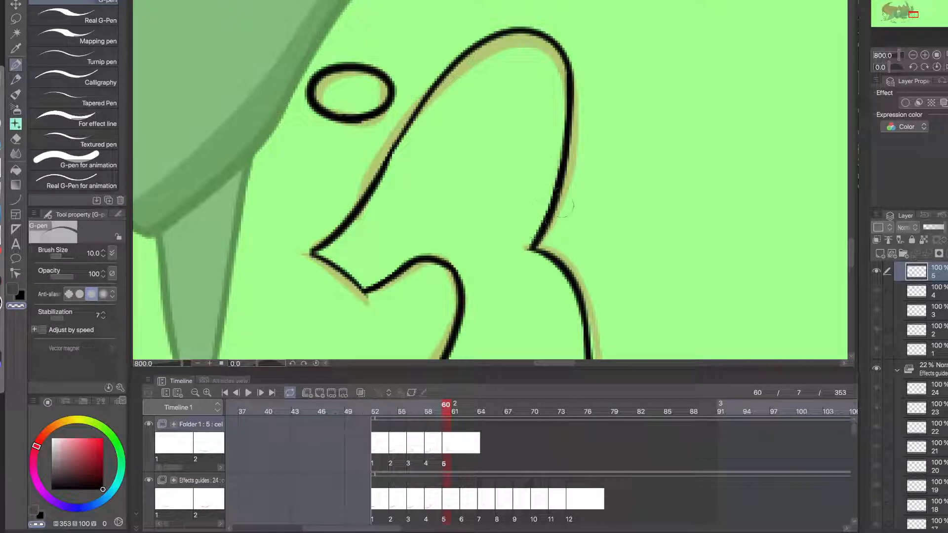
key(c)
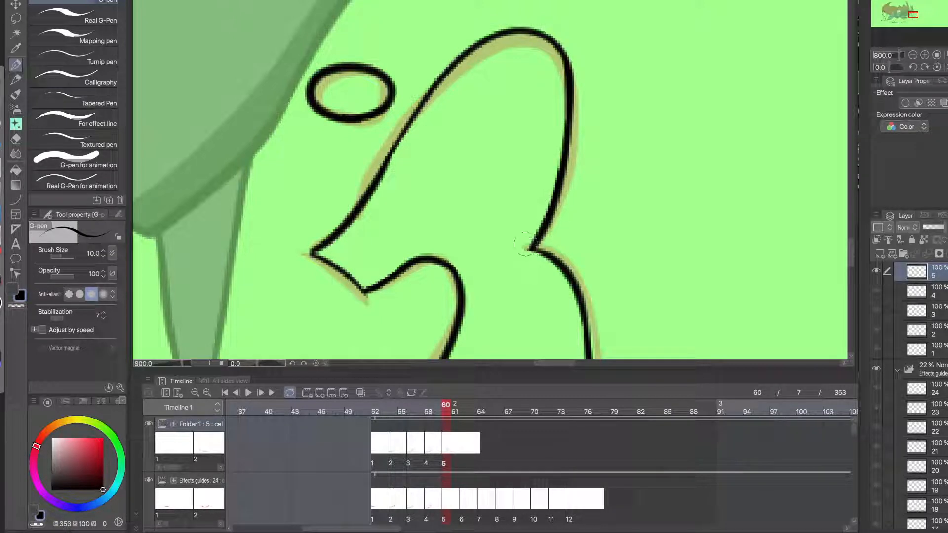
- Thicken the thin upper-left edge of the tall puff so its line weight matches the rest of the outline
mouse_move(404, 145)
mouse_down()
mouse_move(374, 182)
mouse_move(459, 65)
mouse_up()
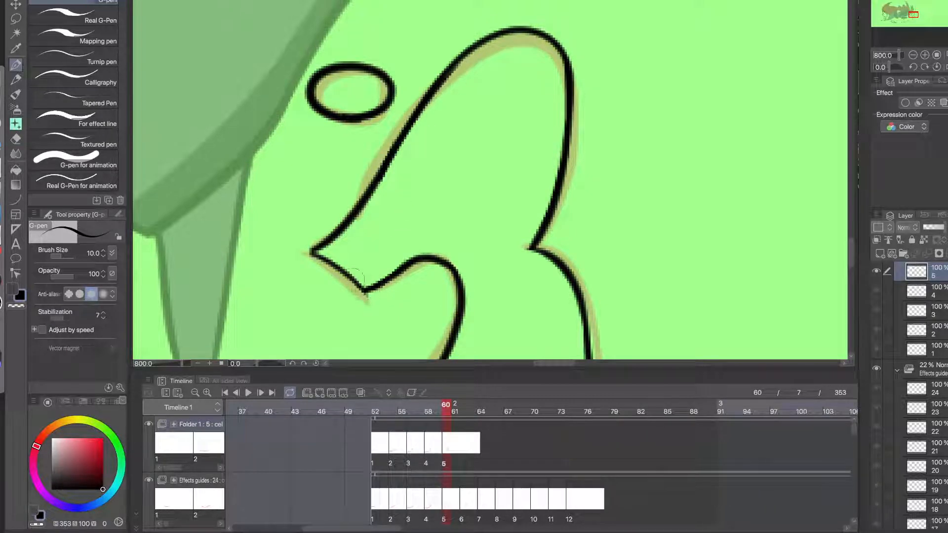
scroll(358, 278, down, 5)
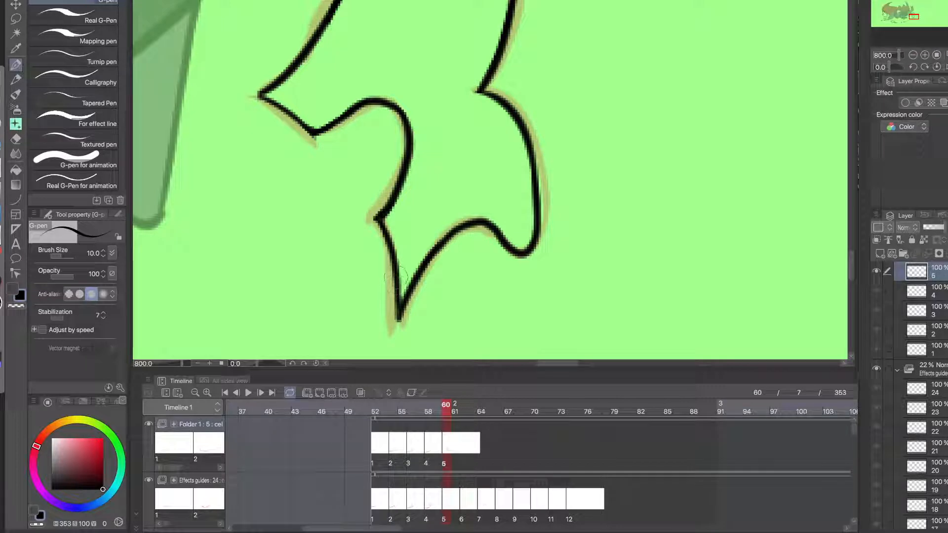
scroll(399, 306, down, 3)
drag(354, 263, 452, 271)
scroll(426, 280, down, 3)
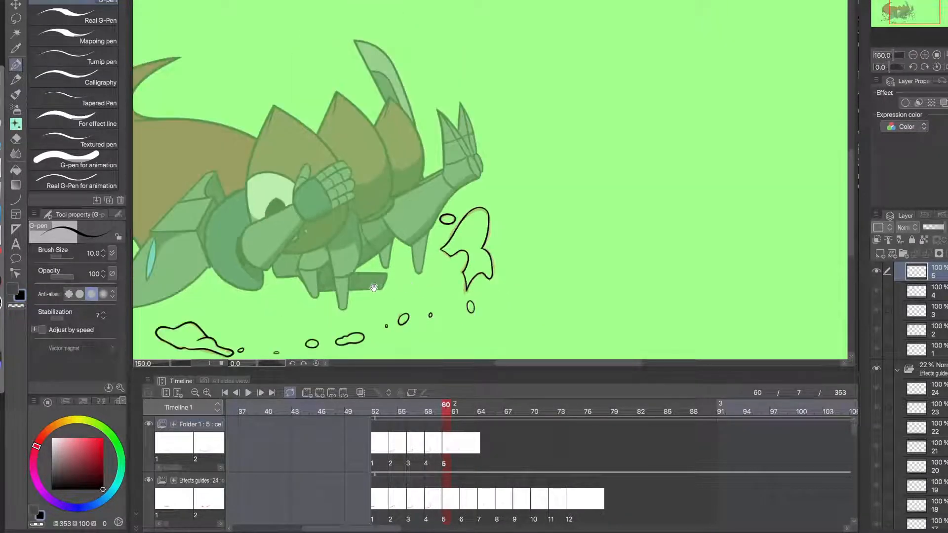
mouse_move(304, 320)
mouse_down()
mouse_move(388, 220)
mouse_move(466, 294)
mouse_up()
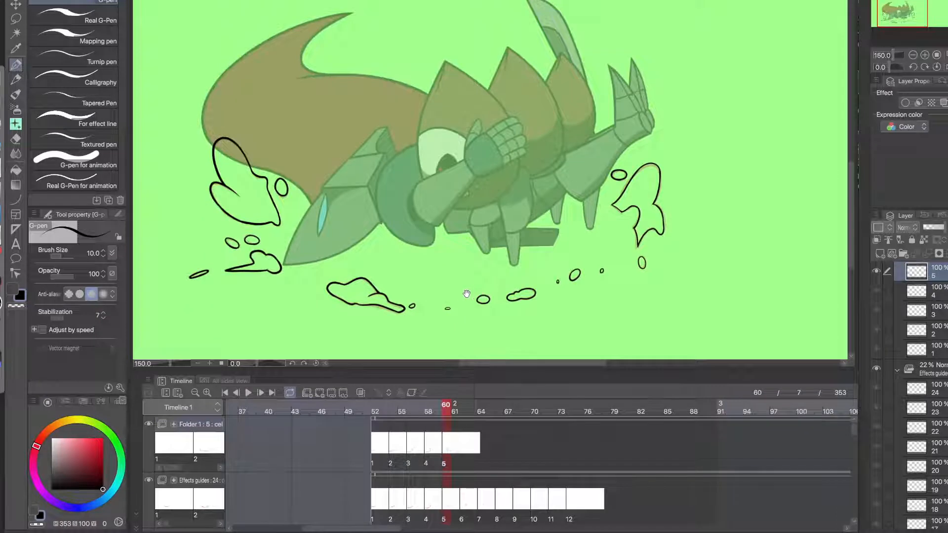
- Add a new animation cel 6 to Folder 1 at frame 62
click(463, 447)
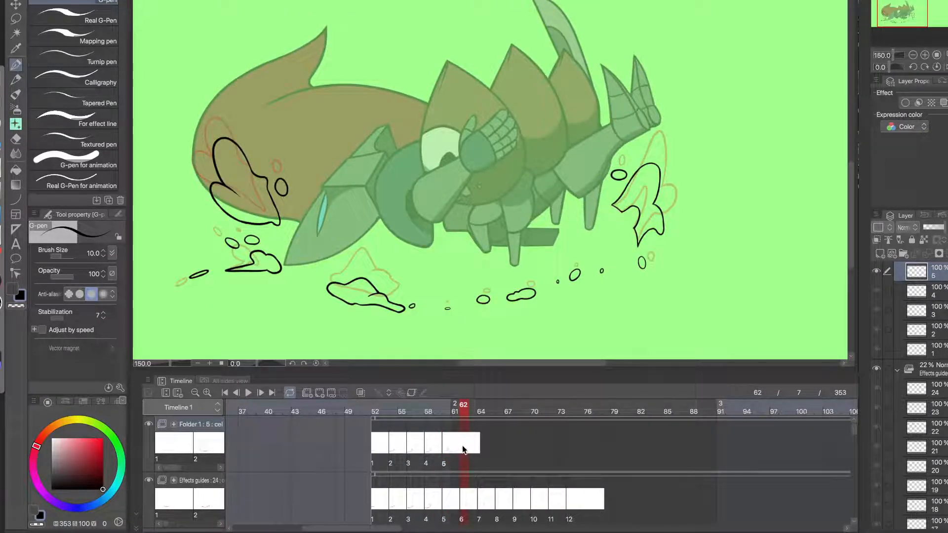
click(320, 393)
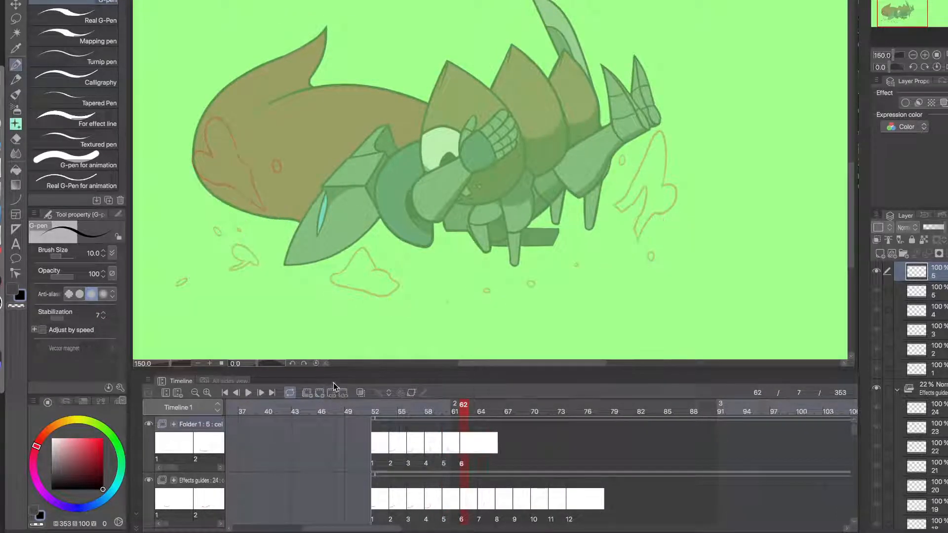
click(455, 409)
click(462, 410)
- Ink the slanted oval droplet at the far lower-left end of the ring on cel 6
drag(306, 309, 561, 249)
scroll(436, 227, up, 8)
mouse_move(469, 190)
mouse_down()
mouse_move(403, 197)
mouse_move(469, 190)
mouse_up()
scroll(461, 184, down, 2)
drag(523, 169, 310, 249)
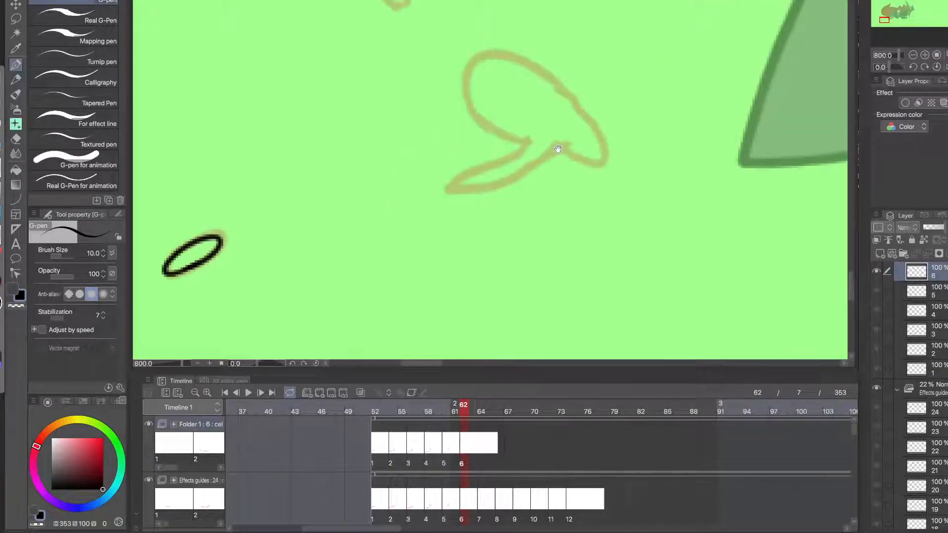
- Ink the small left puff's rounded body and pointed right tip, redoing the first curve
drag(526, 144, 537, 61)
key(ctrl+z)
mouse_move(527, 143)
mouse_down()
mouse_move(494, 55)
mouse_move(558, 78)
mouse_up()
mouse_move(563, 145)
mouse_down()
mouse_move(561, 88)
mouse_move(512, 73)
mouse_move(564, 85)
mouse_move(540, 77)
mouse_up()
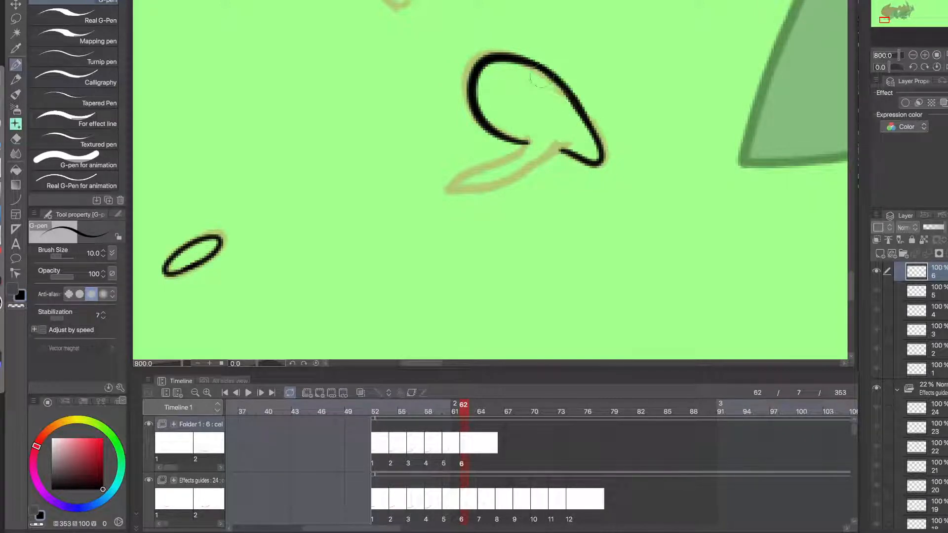
- Ink the small left puff's thin tail and join it to the body to close the outline
click(471, 174)
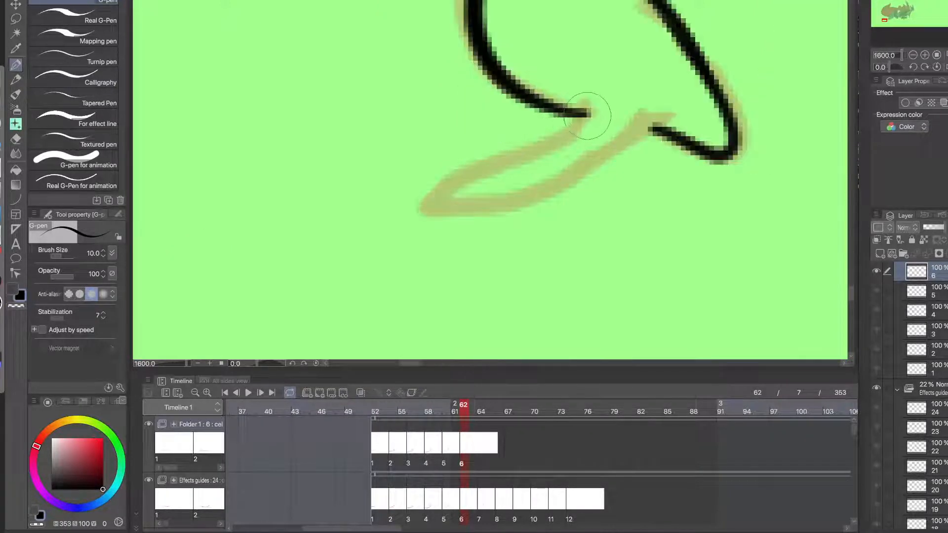
mouse_move(590, 114)
mouse_down()
mouse_move(490, 171)
mouse_move(454, 177)
mouse_move(437, 195)
mouse_move(443, 209)
mouse_move(569, 182)
mouse_move(662, 137)
mouse_up()
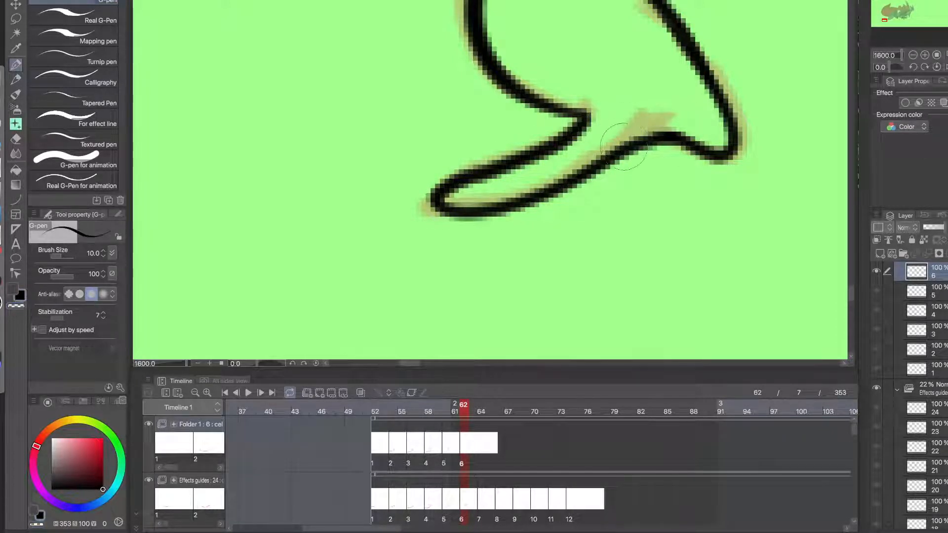
click(576, 144)
click(577, 144)
click(578, 144)
- Ink the tiny droplets just above the small left puff
drag(595, 148, 539, 203)
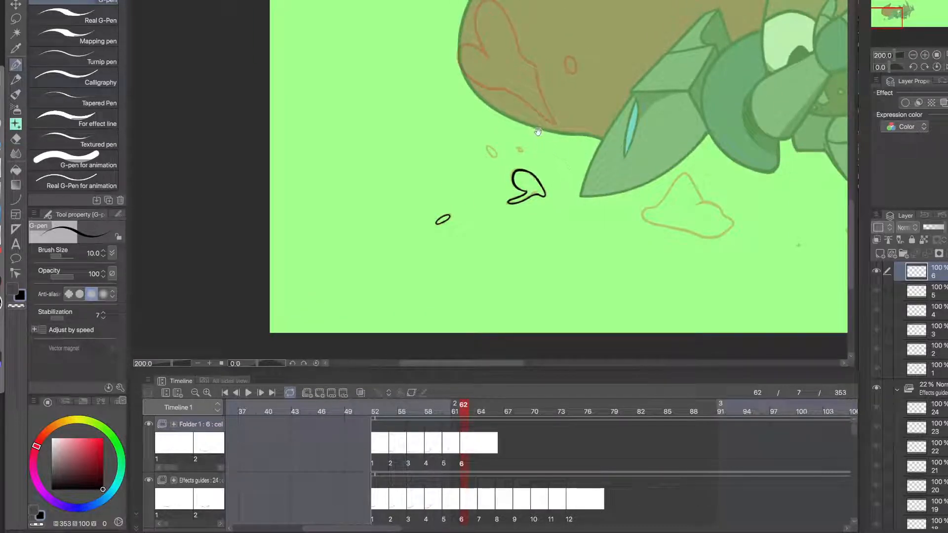
click(496, 157)
click(496, 156)
click(496, 156)
mouse_move(480, 163)
mouse_down()
mouse_move(436, 62)
mouse_move(475, 163)
mouse_up()
- Ink the upright oval droplet over the character's tail, beside the large left puff
drag(691, 118, 419, 229)
click(676, 123)
click(677, 124)
click(679, 123)
click(444, 144)
click(453, 143)
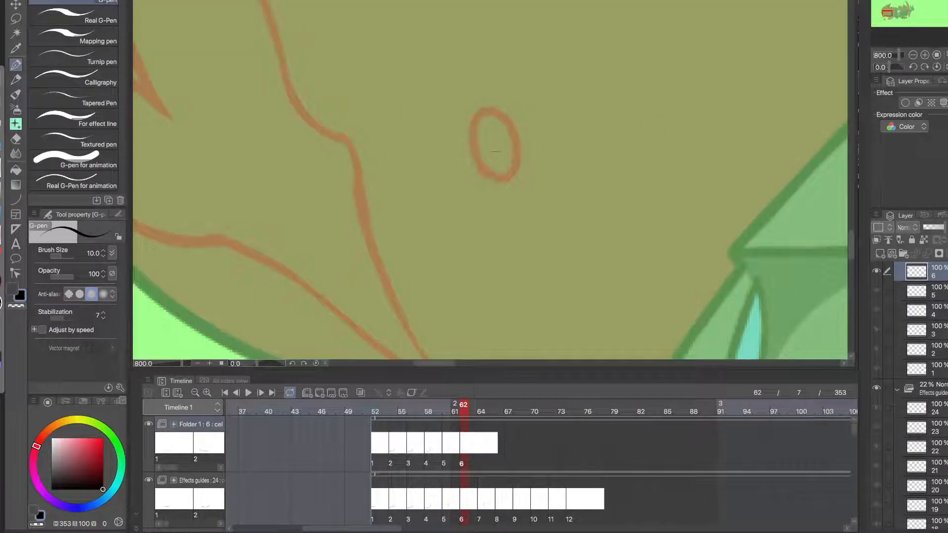
mouse_move(494, 107)
mouse_down()
mouse_move(497, 173)
mouse_move(494, 108)
mouse_up()
- Ink the tiny dot on the ground ring in front of the character, beside the middle puff
click(472, 205)
click(473, 206)
drag(527, 229, 398, 149)
drag(479, 238, 360, 187)
click(463, 241)
click(461, 240)
click(442, 232)
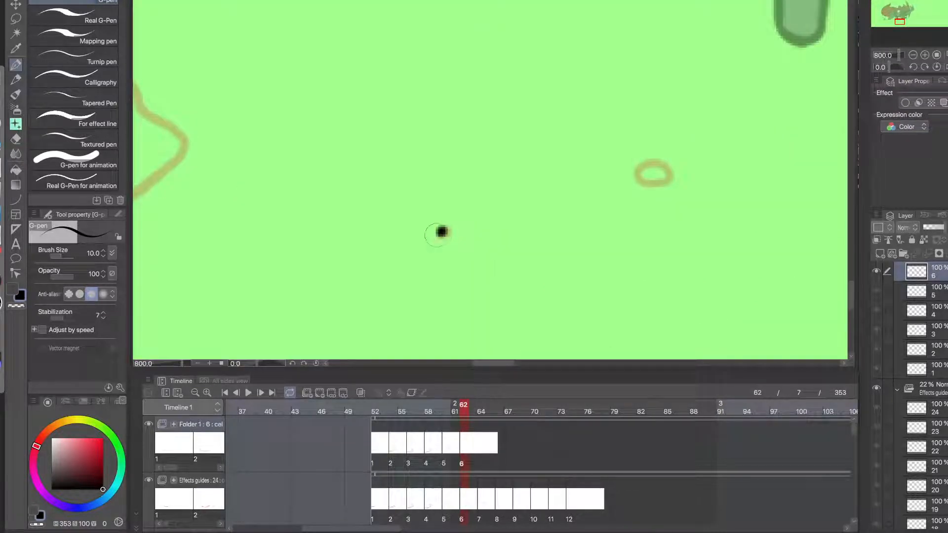
- Ink the three small round droplets along the ground ring below the character's legs
drag(658, 182, 446, 233)
click(663, 192)
click(545, 212)
mouse_move(539, 201)
mouse_down()
mouse_move(514, 181)
mouse_move(544, 171)
mouse_move(538, 200)
mouse_up()
drag(683, 131, 502, 191)
mouse_move(586, 133)
mouse_down()
mouse_move(598, 142)
mouse_move(587, 147)
mouse_up()
- Ink the large left puff's right edge from its pointed bottom tip up past the small bump
scroll(590, 160, down, 5)
drag(376, 186, 476, 244)
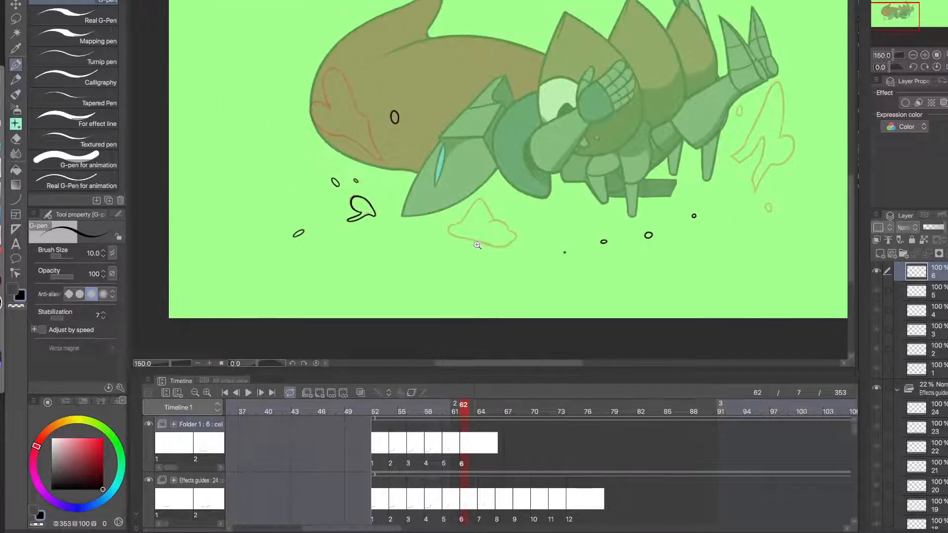
scroll(474, 242, up, 1)
drag(335, 113, 431, 218)
scroll(431, 218, up, 2)
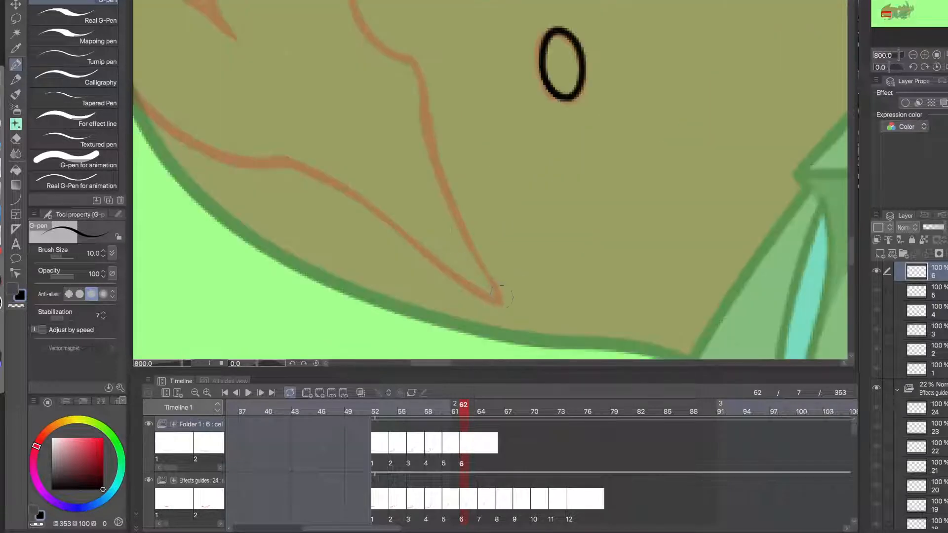
mouse_move(501, 296)
mouse_down()
mouse_move(428, 143)
mouse_move(424, 105)
mouse_up()
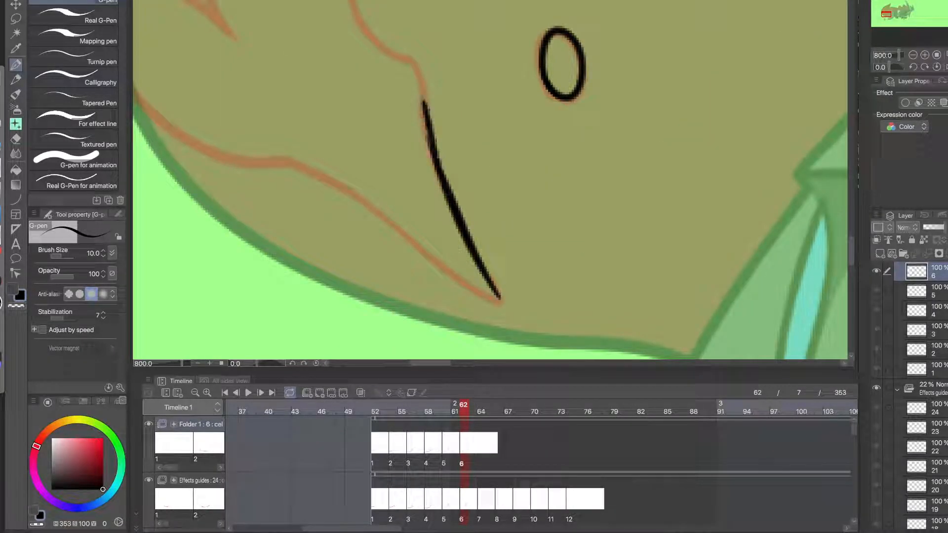
mouse_move(436, 169)
mouse_down()
mouse_move(420, 74)
mouse_move(362, 11)
mouse_up()
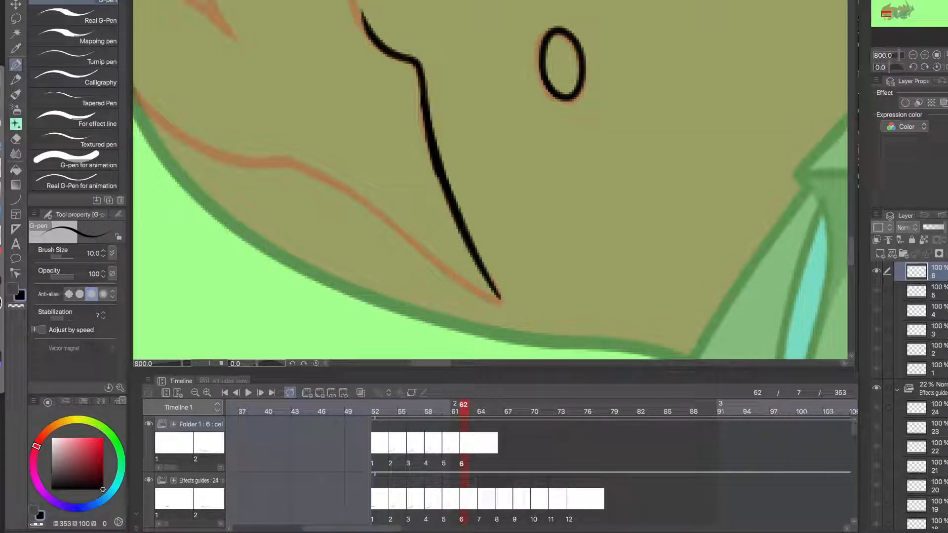
- Ink the large left puff's lower edge from the pointed tip to its bend, redoing strokes for a smoother line
drag(500, 300, 418, 245)
key(ctrl+z)
drag(500, 300, 420, 250)
mouse_move(296, 165)
mouse_down()
mouse_move(441, 275)
mouse_move(307, 172)
mouse_move(393, 220)
mouse_move(373, 212)
mouse_up()
key(ctrl+z)
key(ctrl+z)
key(ctrl+z)
drag(285, 162, 366, 217)
key(ctrl+z)
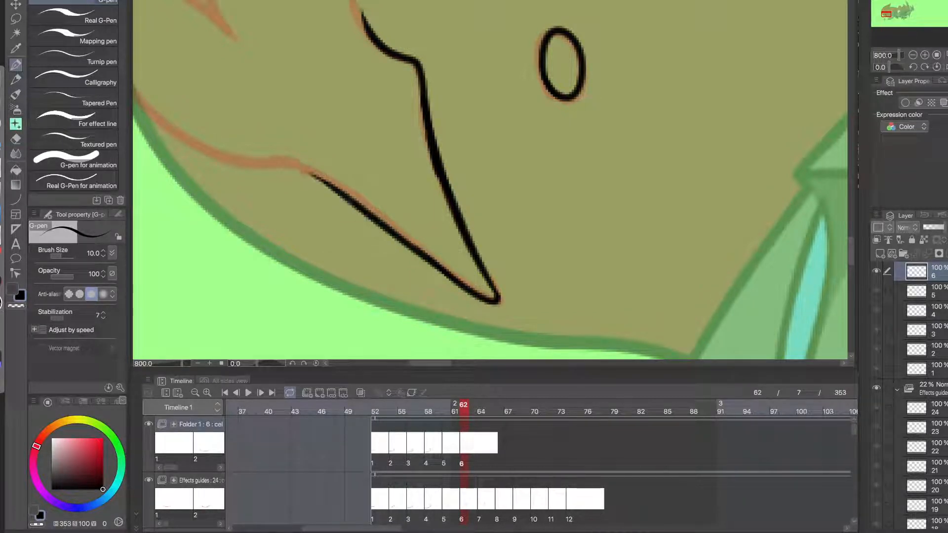
drag(297, 165, 466, 266)
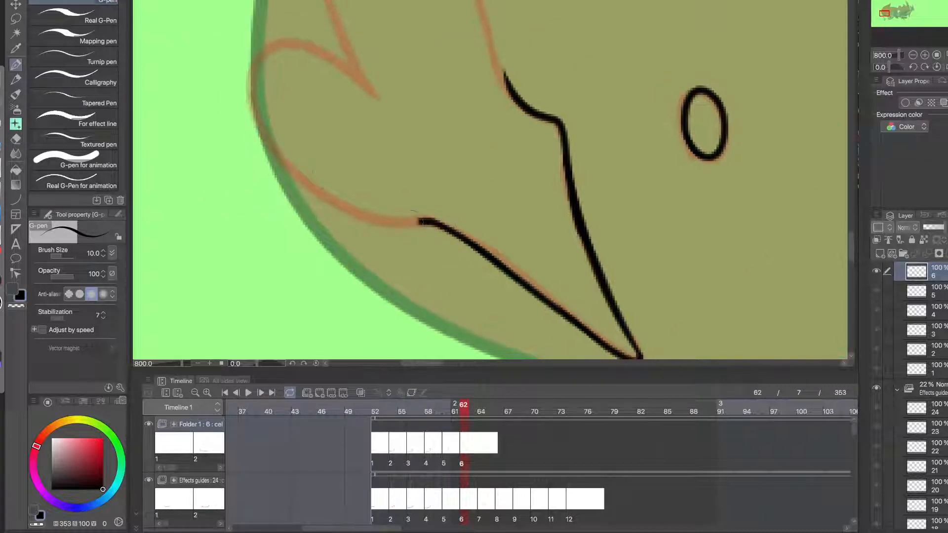
- Ink the large left puff's rounded side lobe and the left edge of its tall lobe, redoing the first curve
mouse_move(420, 222)
mouse_down()
mouse_move(302, 170)
mouse_move(377, 243)
mouse_move(289, 129)
mouse_up()
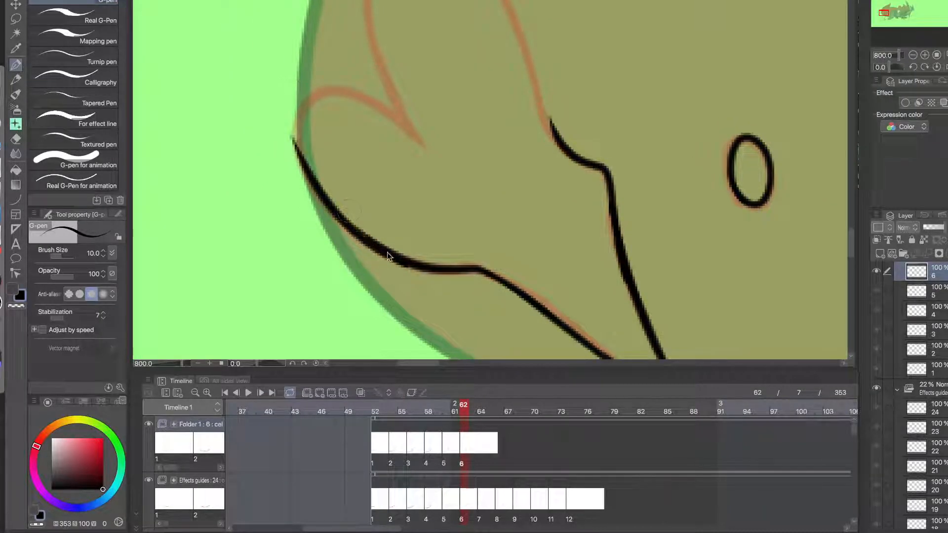
key(ctrl+z)
mouse_move(404, 261)
mouse_down()
mouse_move(298, 159)
mouse_move(390, 125)
mouse_move(424, 151)
mouse_move(376, 253)
mouse_move(320, 74)
mouse_up()
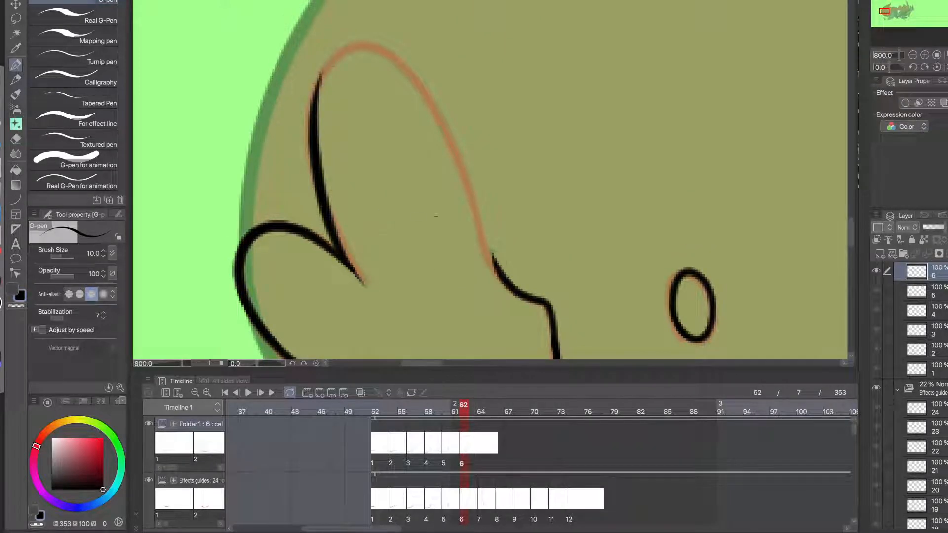
- Ink the tall lobe's right edge and rounded top, joining them to its left edge
drag(493, 256, 323, 77)
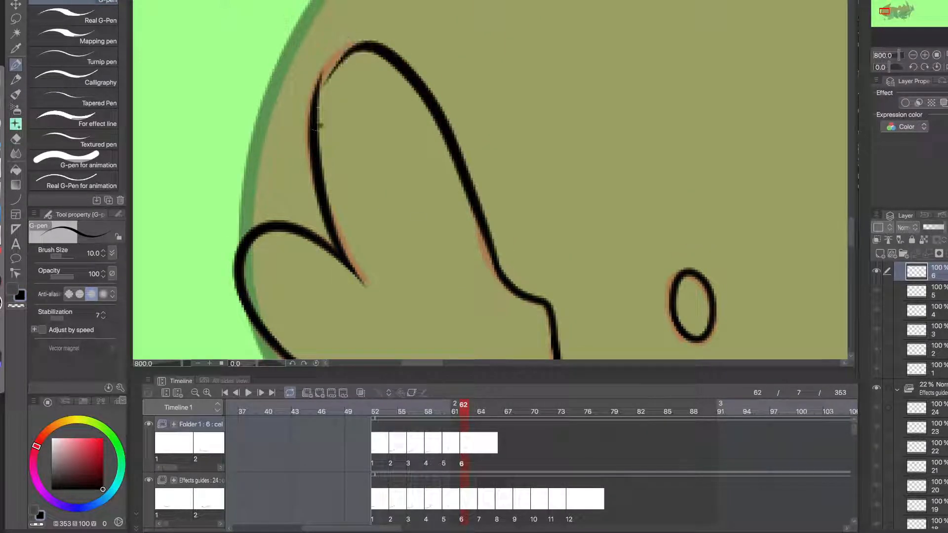
mouse_move(320, 125)
mouse_down()
mouse_move(376, 47)
mouse_move(332, 63)
mouse_move(315, 94)
mouse_move(334, 180)
mouse_up()
key(ctrl+z)
key(ctrl+plus)
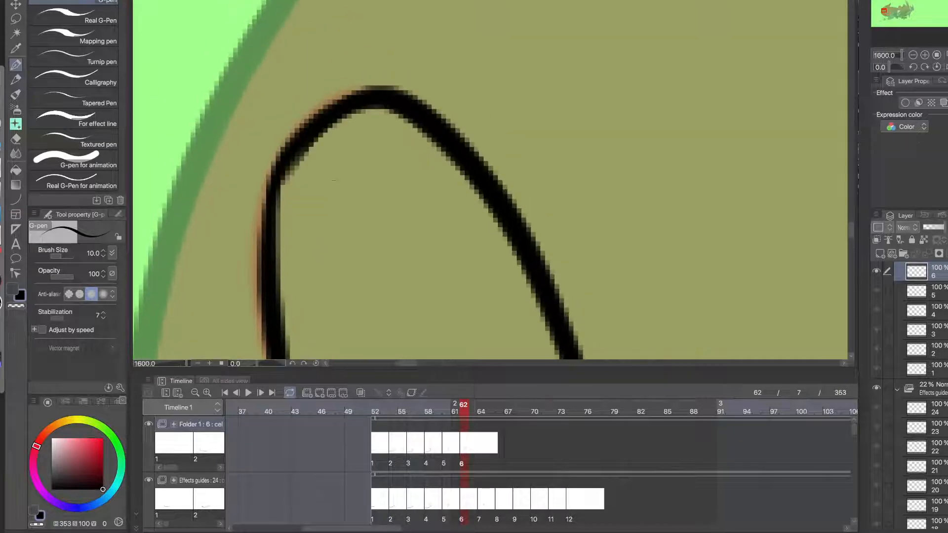
- Redo the curve joining the tall lobe's left edge to its rounded top and trim the line's inner edge smooth
key(ctrl+z)
mouse_move(274, 252)
mouse_down()
mouse_move(389, 101)
mouse_move(279, 228)
mouse_move(379, 98)
mouse_move(310, 186)
mouse_move(301, 222)
mouse_move(296, 154)
mouse_move(310, 126)
mouse_up()
key(ctrl+z)
key(c)
key(c)
key(c)
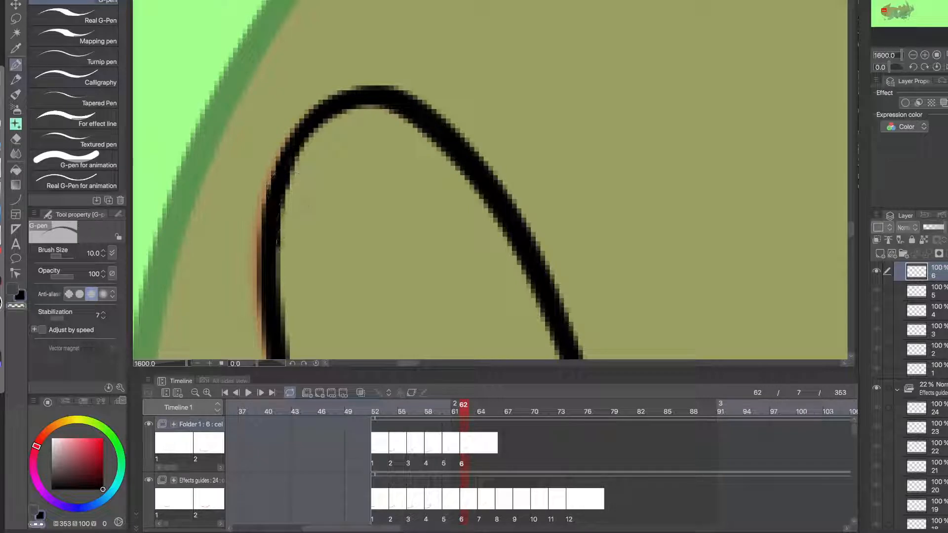
drag(295, 170, 330, 118)
drag(294, 242, 324, 143)
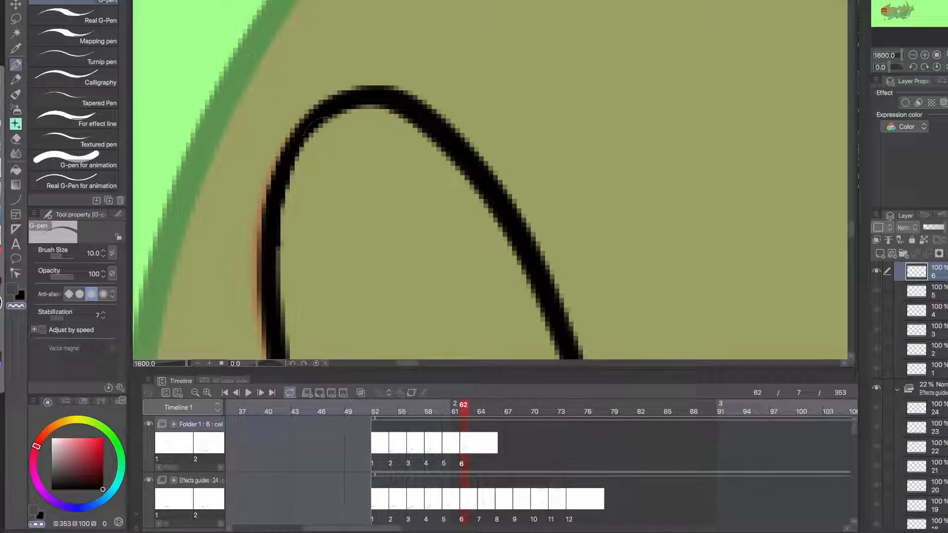
key(c)
drag(391, 99, 284, 174)
drag(280, 239, 299, 147)
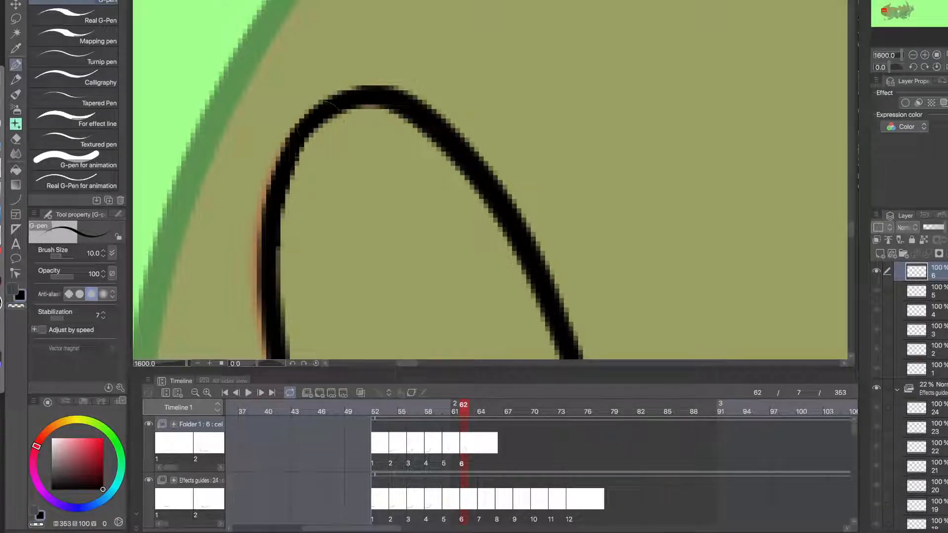
- Ink the small oval droplet below the right puff and the droplet between that puff and the character's leg
scroll(301, 232, down, 5)
mouse_move(368, 335)
mouse_down()
mouse_move(327, 248)
mouse_move(270, 200)
mouse_up()
drag(406, 314, 157, 275)
scroll(535, 234, up, 5)
mouse_move(534, 233)
mouse_down()
mouse_move(513, 194)
mouse_move(532, 225)
mouse_up()
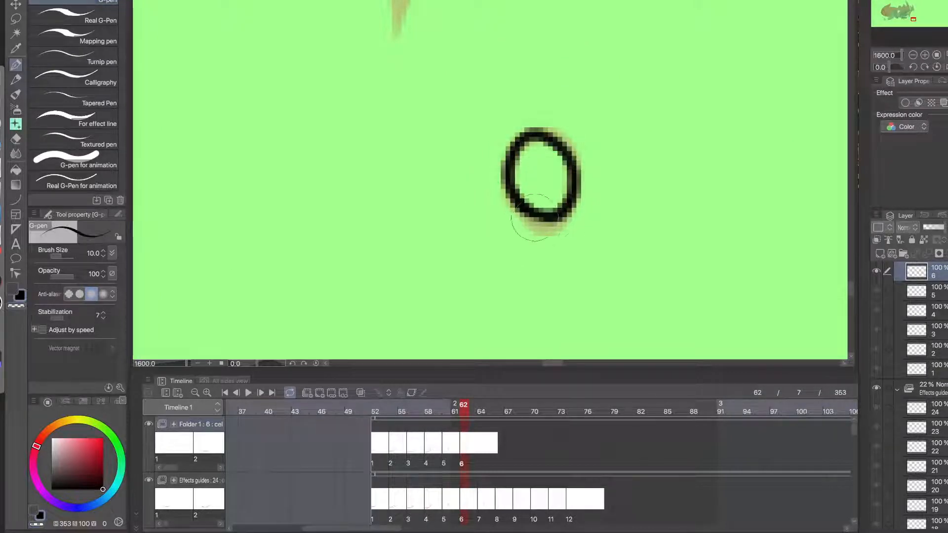
scroll(510, 195, down, 2)
drag(499, 131, 493, 189)
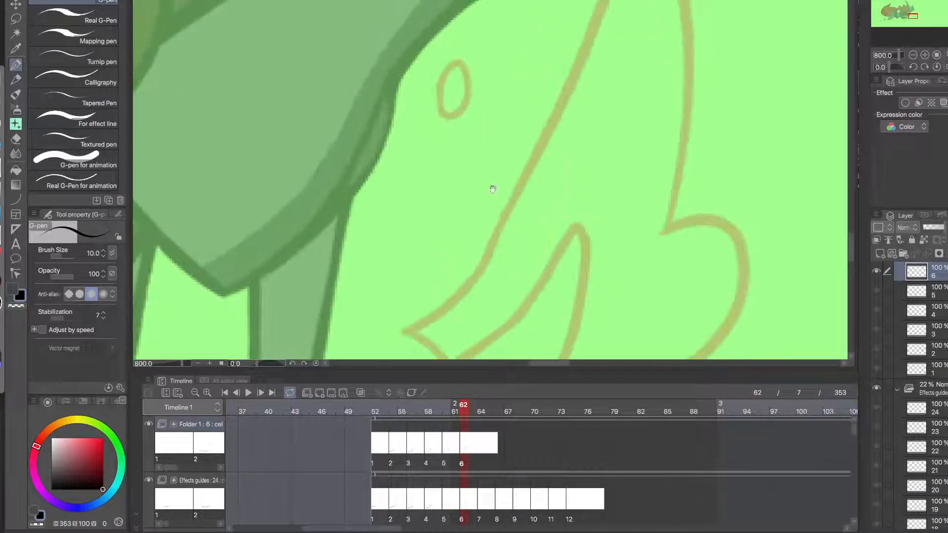
mouse_move(450, 119)
mouse_down()
mouse_move(459, 79)
mouse_move(457, 111)
mouse_up()
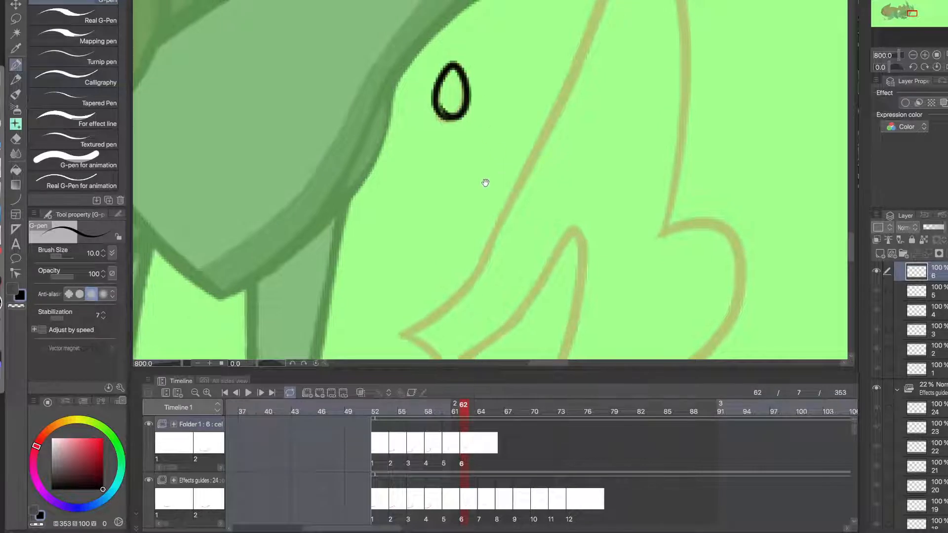
- Ink the right puff's long left edge from its lower-left tip up towards the peak, redoing the first stroke
mouse_move(493, 156)
mouse_down()
mouse_move(385, 148)
mouse_move(379, 133)
mouse_up()
mouse_move(292, 304)
mouse_down()
mouse_move(349, 254)
mouse_move(387, 191)
mouse_up()
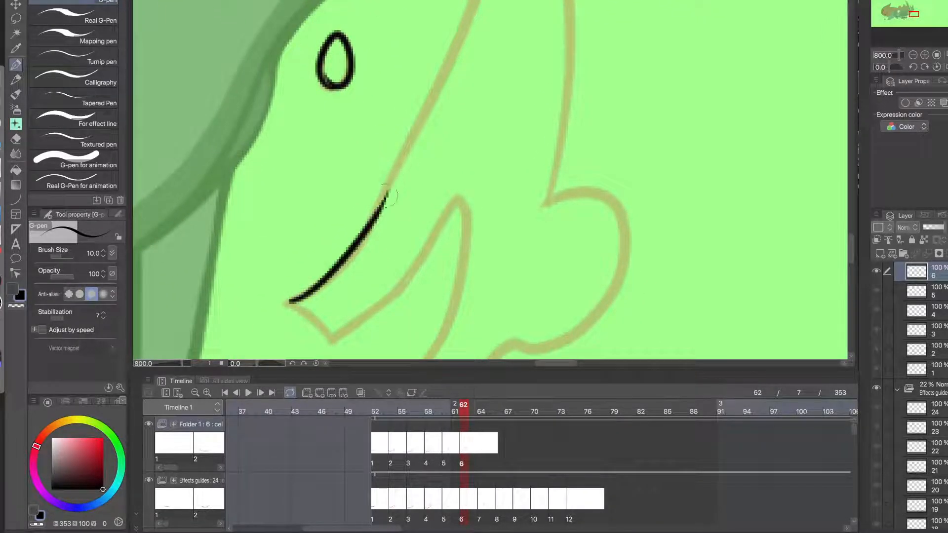
key(ctrl+z)
drag(293, 306, 402, 138)
mouse_move(392, 171)
mouse_down()
mouse_move(313, 303)
mouse_move(402, 109)
mouse_up()
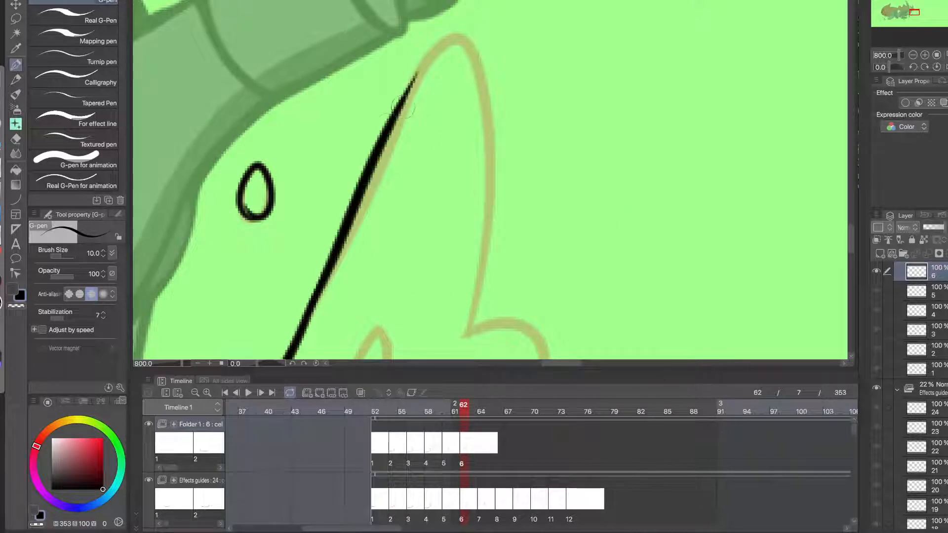
- Ink the right puff's rounded peak over into its right edge, redoing strokes for a smoother curve
drag(416, 73, 503, 210)
key(ctrl+z)
mouse_move(393, 104)
mouse_down()
mouse_move(442, 32)
mouse_move(492, 146)
mouse_up()
key(ctrl+z)
mouse_move(403, 99)
mouse_down()
mouse_move(491, 187)
mouse_move(469, 121)
mouse_up()
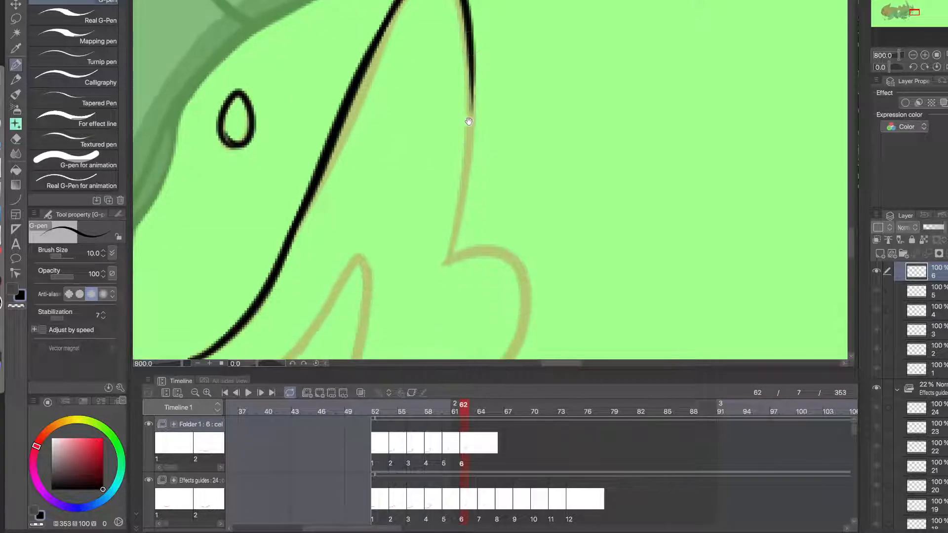
- Ink the right puff's right edge down to the notch above the round side lobe, redoing strokes until it follows the guide
mouse_move(467, 25)
mouse_down()
mouse_move(429, 257)
mouse_move(463, 106)
mouse_move(462, 3)
mouse_move(457, 165)
mouse_move(432, 282)
mouse_up()
key(ctrl+z)
key(ctrl+z)
key(ctrl+z)
mouse_move(469, 12)
mouse_down()
mouse_move(455, 263)
mouse_move(460, 41)
mouse_up()
key(ctrl+z)
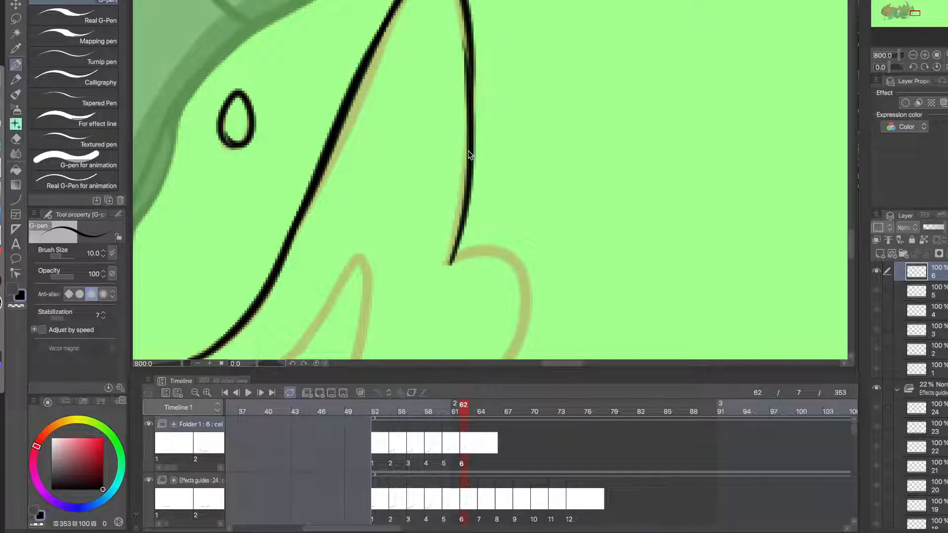
key(ctrl+z)
mouse_move(447, 263)
mouse_down()
mouse_move(467, 7)
mouse_move(448, 264)
mouse_move(459, 137)
mouse_up()
key(ctrl+z)
key(ctrl+z)
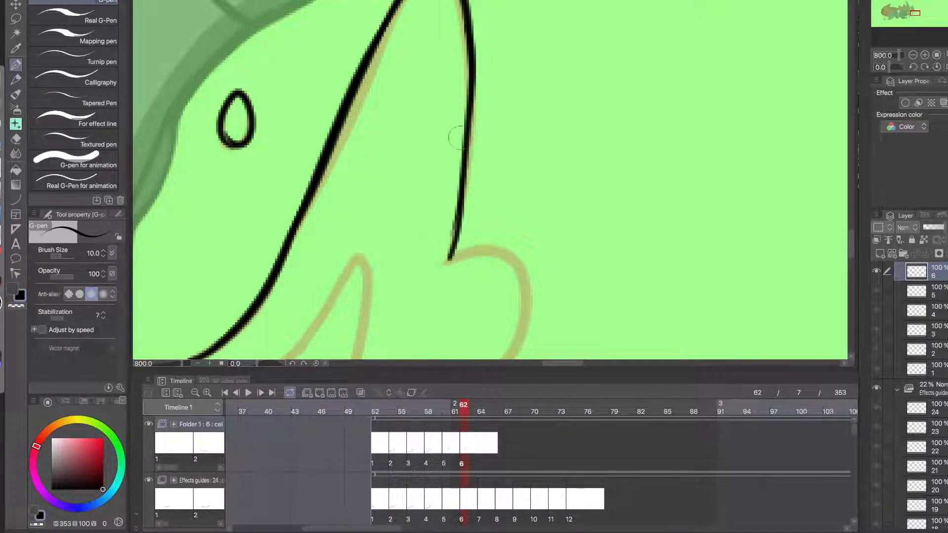
- Ink the right puff's round side lobe from the notch to its lower bend and even out the curve
mouse_move(459, 249)
mouse_down()
mouse_move(423, 99)
mouse_move(489, 167)
mouse_move(387, 262)
mouse_move(378, 253)
mouse_up()
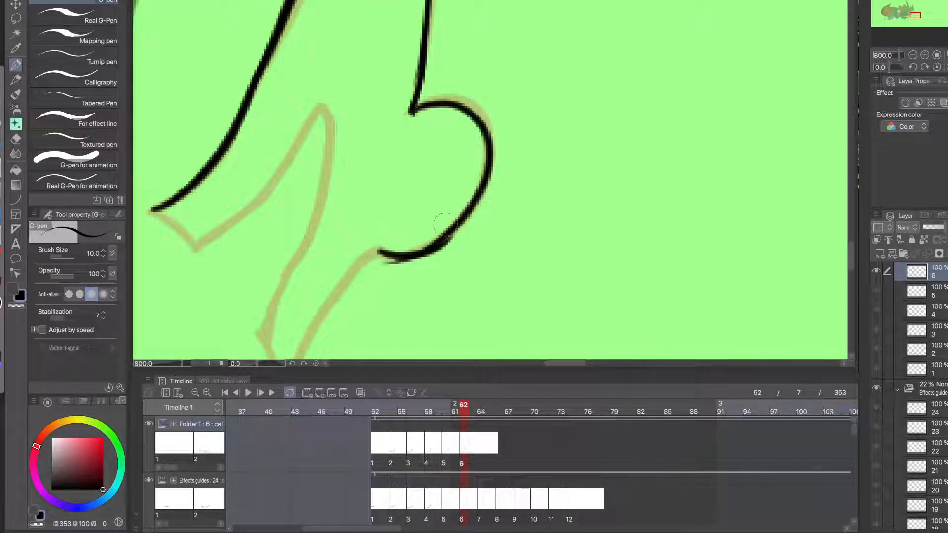
mouse_move(452, 230)
mouse_down()
mouse_move(391, 243)
mouse_move(445, 235)
mouse_move(471, 205)
mouse_up()
drag(382, 275, 459, 167)
click(400, 238)
- Ink both edges of the right puff's pointed bottom tip, starting from the bend under the round lobe
mouse_move(318, 341)
mouse_down()
mouse_move(419, 157)
mouse_move(517, 46)
mouse_move(488, 74)
mouse_move(546, 59)
mouse_up()
drag(317, 341, 276, 212)
alt+click(287, 221)
drag(278, 177, 336, 238)
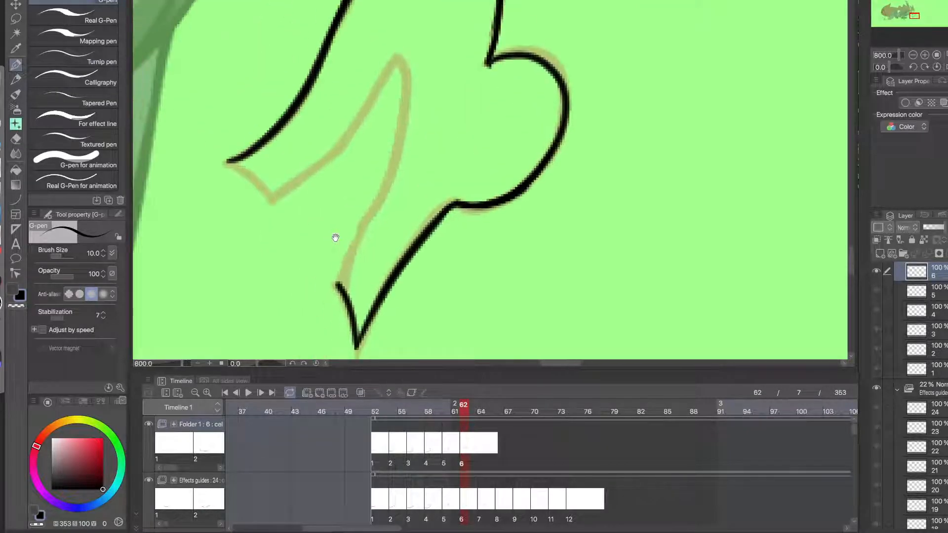
- Ink the short slanted edge closing off the right puff's lower-left tip
click(244, 174)
drag(212, 148, 302, 221)
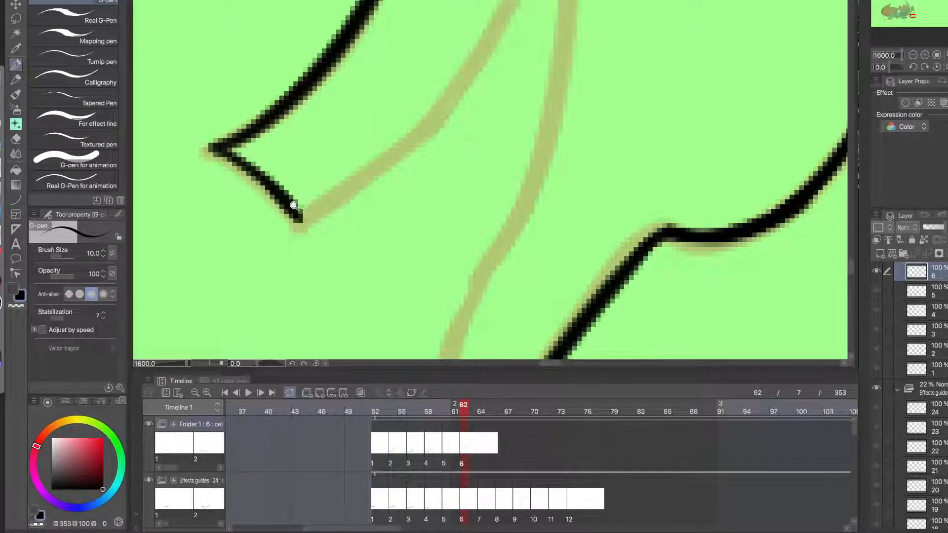
alt+click(295, 208)
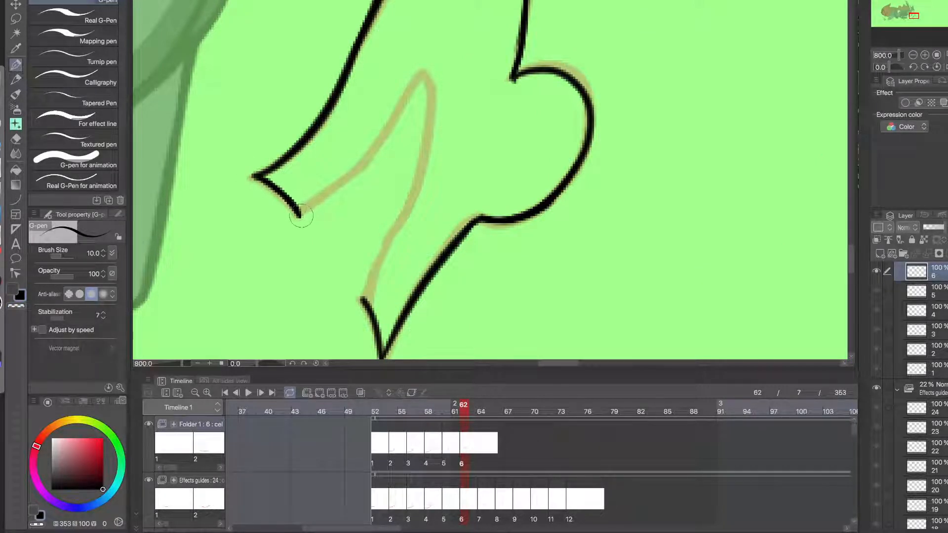
- Ink the right puff's inner pointed notch between its two lower tips and trim the notch's right line
drag(300, 215, 403, 94)
mouse_move(386, 134)
mouse_down()
mouse_move(441, 66)
mouse_move(430, 132)
mouse_move(423, 68)
mouse_move(417, 174)
mouse_up()
key(ctrl+z)
mouse_move(365, 298)
mouse_down()
mouse_move(431, 116)
mouse_move(416, 170)
mouse_up()
key(c)
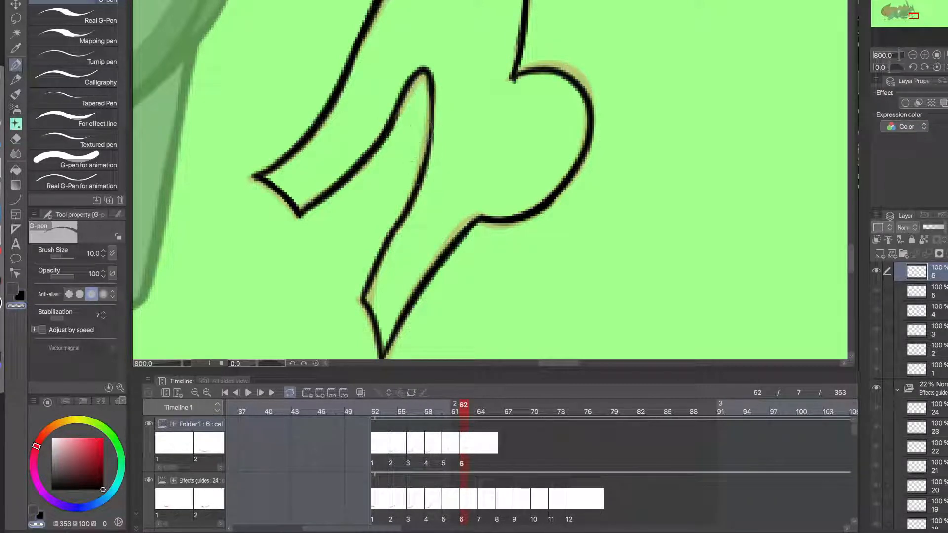
key(c)
drag(432, 92, 420, 178)
mouse_move(432, 88)
mouse_down()
mouse_move(418, 170)
mouse_move(431, 84)
mouse_up()
key(ctrl+z)
key(c)
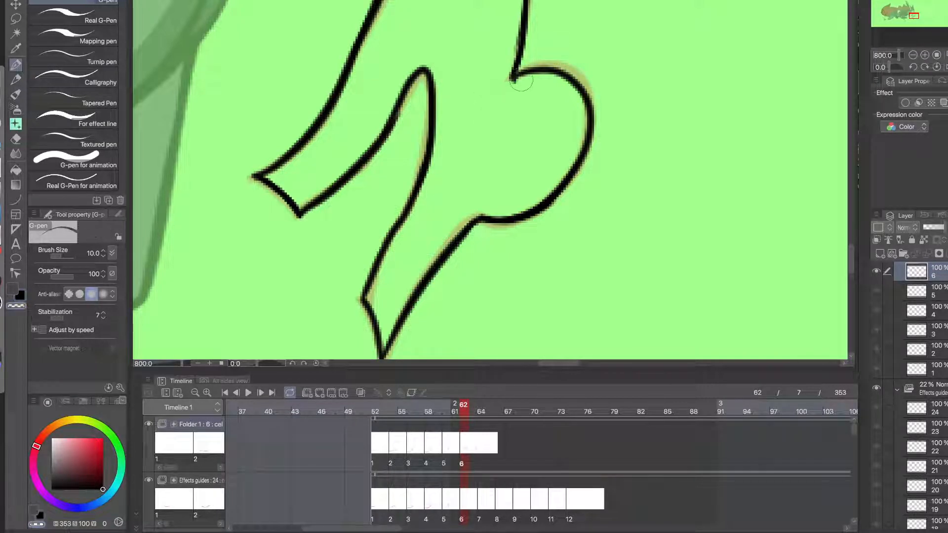
- Clean up and thicken the corner where the right puff's tall edge meets its round side lobe
key(c)
drag(518, 76, 526, 21)
key(ctrl+z)
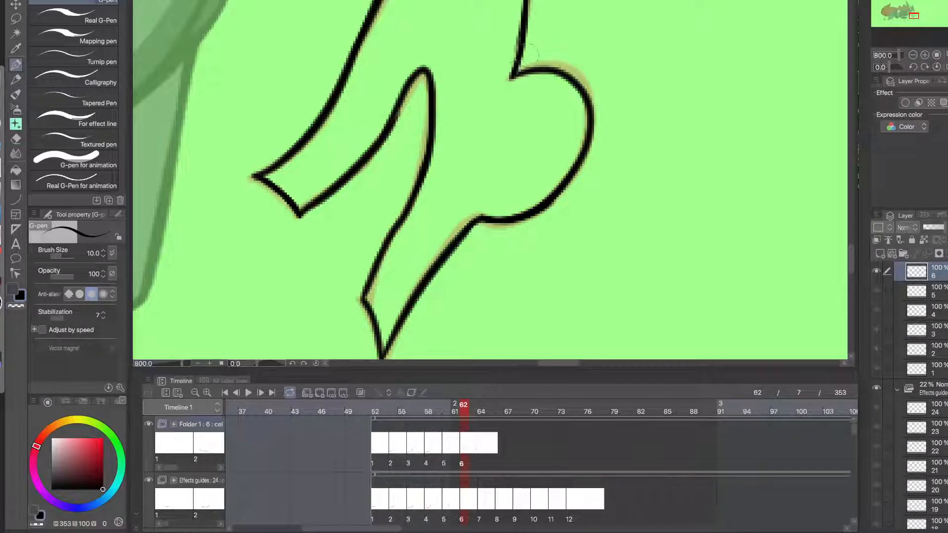
mouse_move(518, 75)
mouse_down()
mouse_move(527, 20)
mouse_move(523, 30)
mouse_up()
key(ctrl+z)
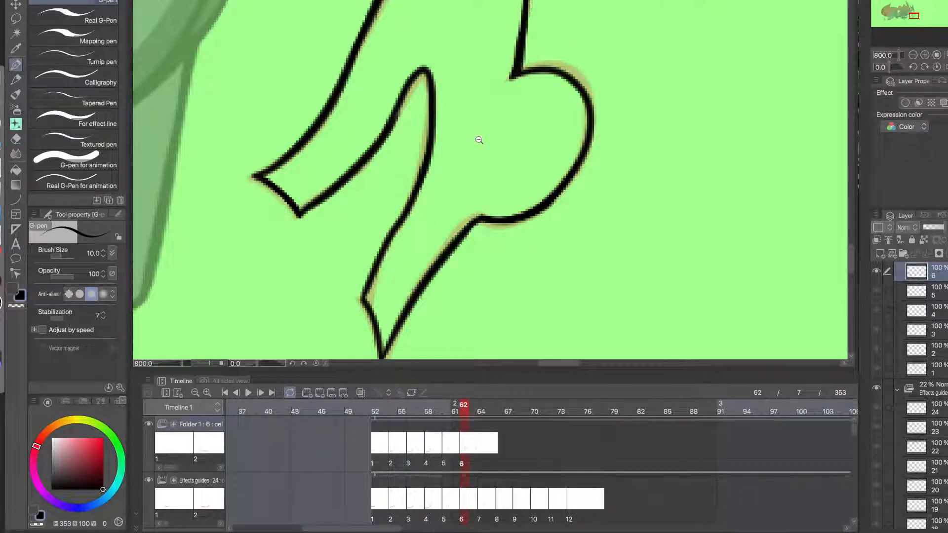
- Ink the bottom-centre puff's small left lobe and the slope rising from it to the peak
alt+click(472, 163)
alt+click(472, 163)
alt+click(472, 163)
alt+click(472, 163)
alt+click(464, 188)
drag(368, 270, 499, 279)
drag(412, 253, 531, 282)
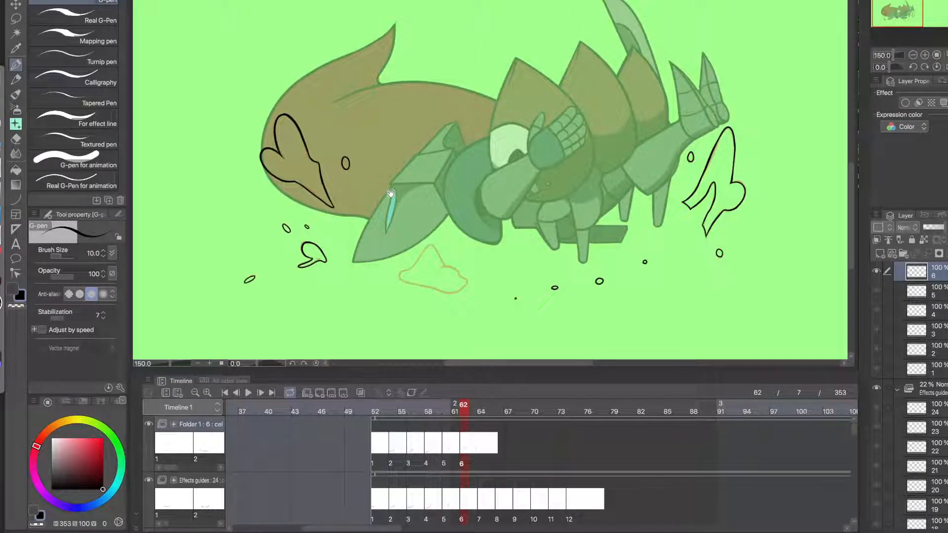
ctrl+click(427, 300)
ctrl+click(429, 300)
ctrl+click(430, 300)
ctrl+click(433, 299)
ctrl+click(432, 300)
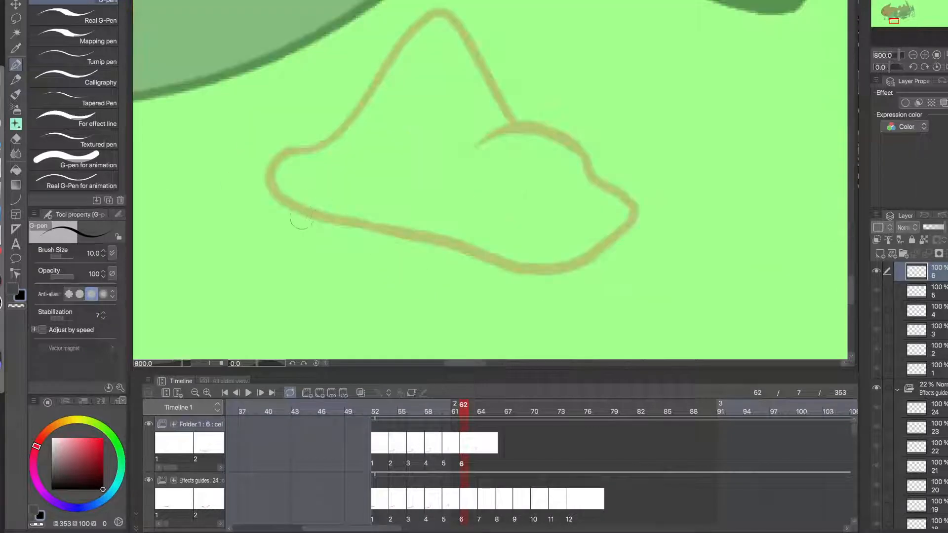
mouse_move(331, 218)
mouse_down()
mouse_move(304, 210)
mouse_move(405, 34)
mouse_up()
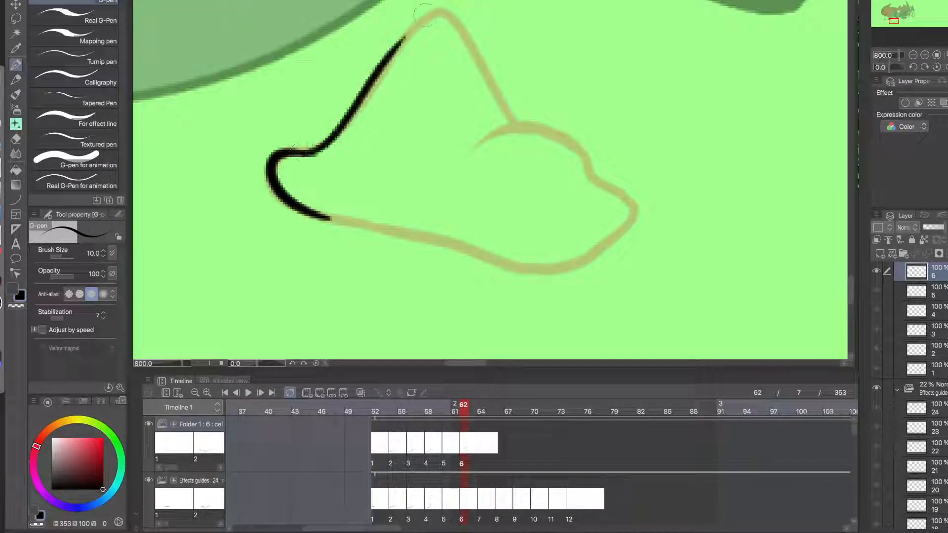
key(ctrl+z)
mouse_move(304, 155)
mouse_down()
mouse_move(424, 25)
mouse_move(482, 38)
mouse_move(430, 29)
mouse_move(441, 6)
mouse_move(426, 7)
mouse_move(474, 18)
mouse_move(448, 2)
mouse_up()
- Refine the bottom-centre puff's peak by redoing its rounded tip and trimming the excess line
key(c)
key(ctrl+z)
key(ctrl+z)
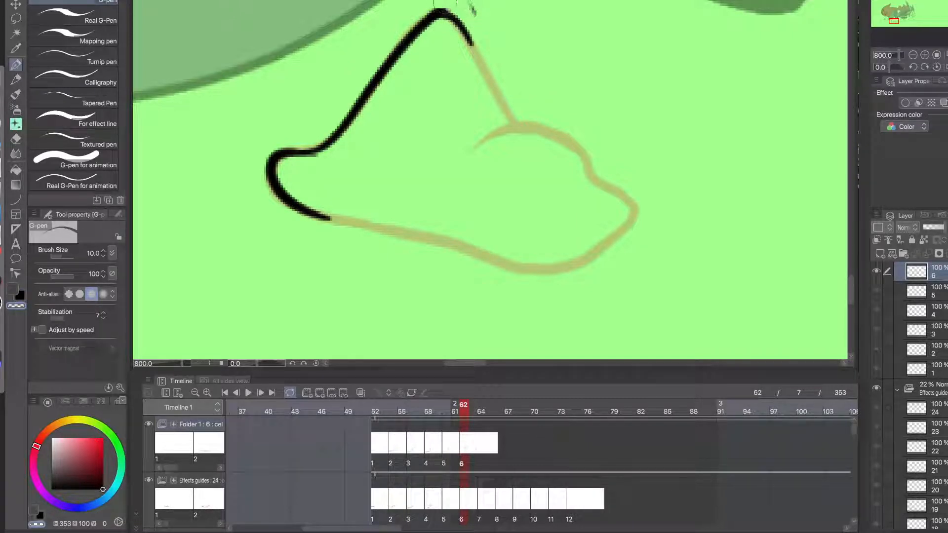
key(c)
drag(439, 12, 478, 44)
key(ctrl+z)
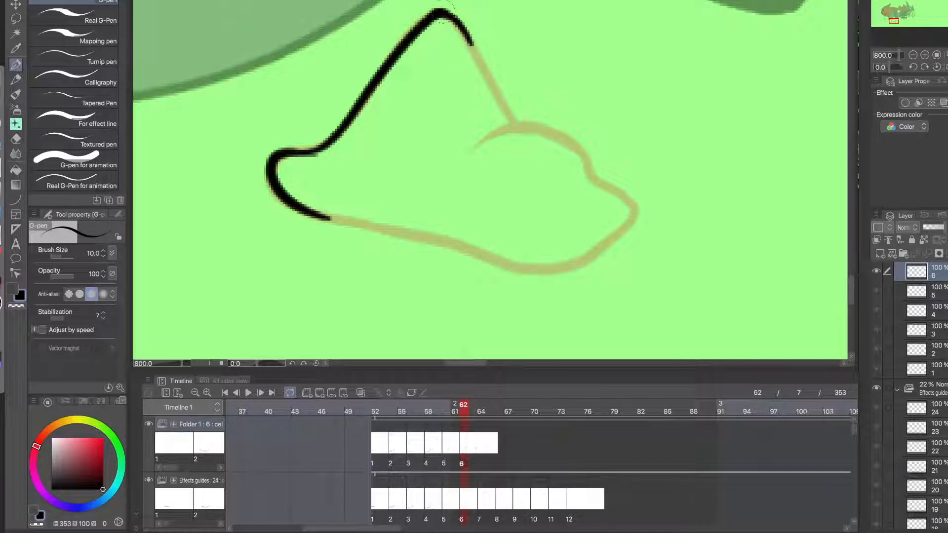
drag(441, 11, 479, 49)
key(c)
drag(452, 2, 424, 11)
key(c)
- Ink the bottom-centre puff's right slope from the peak down to the rounded lobe, redoing the first stroke
drag(516, 121, 475, 49)
key(ctrl+z)
key(ctrl+z)
drag(519, 124, 472, 41)
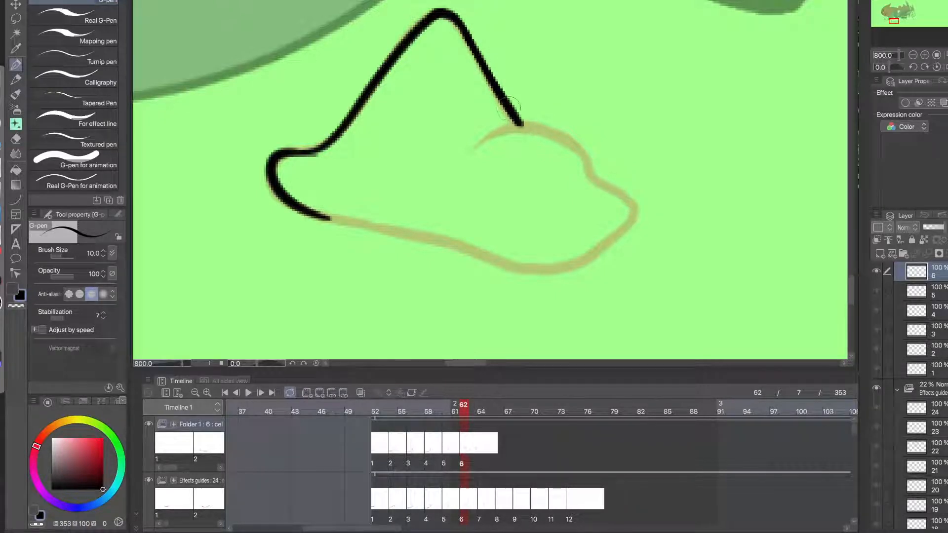
- Ink the curved top of the bottom-centre puff's right lobe, redoing the arc until it follows the guide
drag(537, 171, 496, 160)
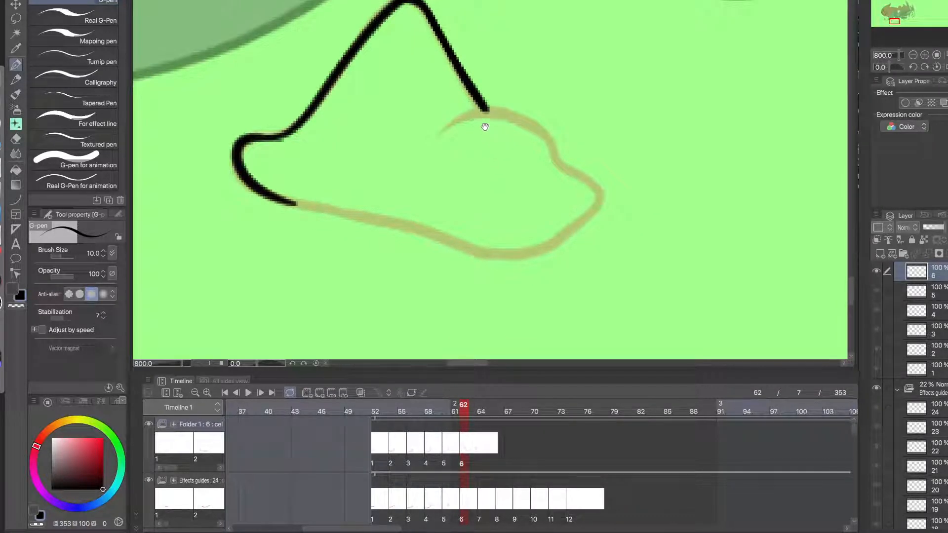
click(532, 131)
mouse_move(582, 185)
mouse_down()
mouse_move(487, 97)
mouse_move(346, 132)
mouse_up()
key(ctrl+z)
mouse_move(584, 195)
mouse_down()
mouse_move(549, 140)
mouse_move(341, 121)
mouse_up()
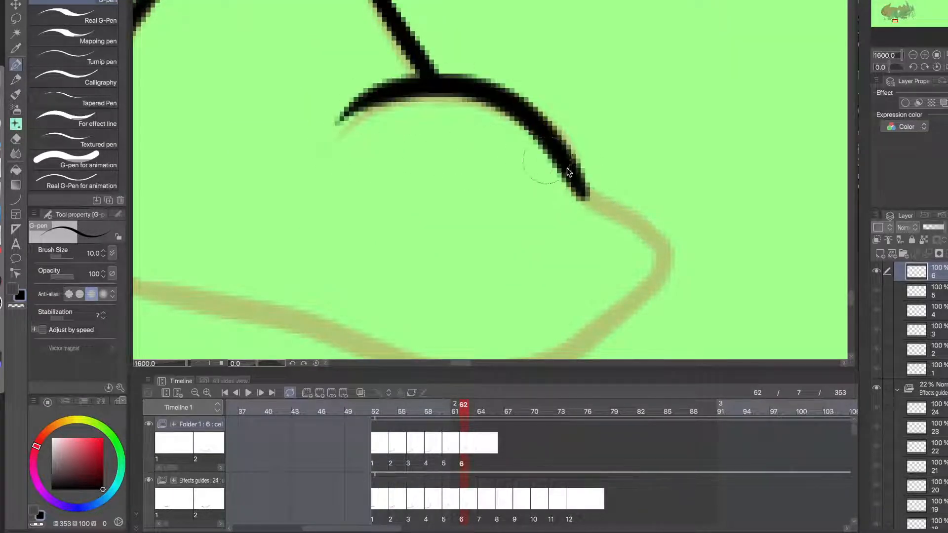
key(ctrl+z)
mouse_move(588, 199)
mouse_down()
mouse_move(574, 173)
mouse_move(395, 104)
mouse_up()
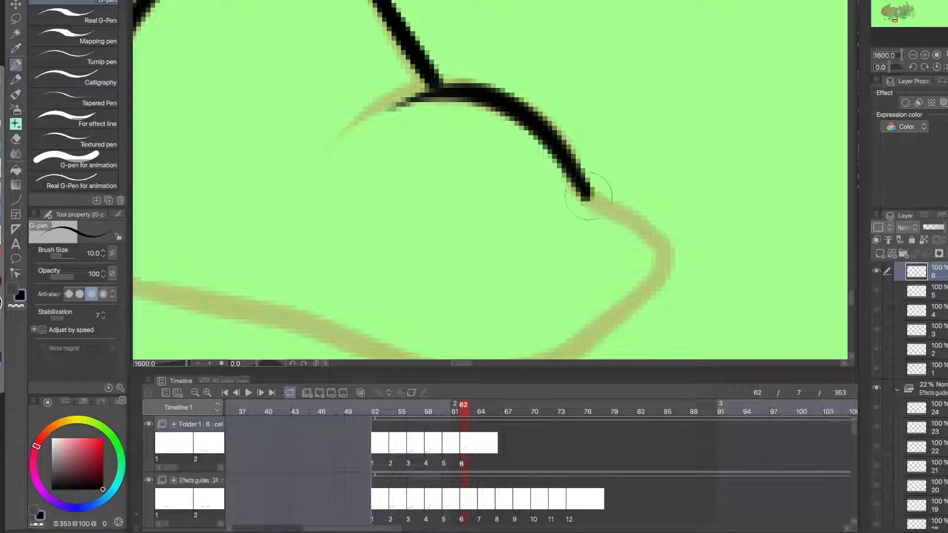
- Ink the bottom-centre puff's right tip and long lower edge to close the outline, and erase the stray stroke ends
mouse_move(590, 194)
mouse_down()
mouse_move(612, 309)
mouse_move(690, 157)
mouse_move(518, 233)
mouse_move(392, 175)
mouse_up()
scroll(553, 212, down, 2)
mouse_move(553, 212)
mouse_down()
mouse_move(637, 220)
mouse_move(370, 191)
mouse_move(617, 222)
mouse_move(652, 240)
mouse_move(480, 183)
mouse_move(356, 176)
mouse_up()
key(ctrl+z)
key(ctrl+z)
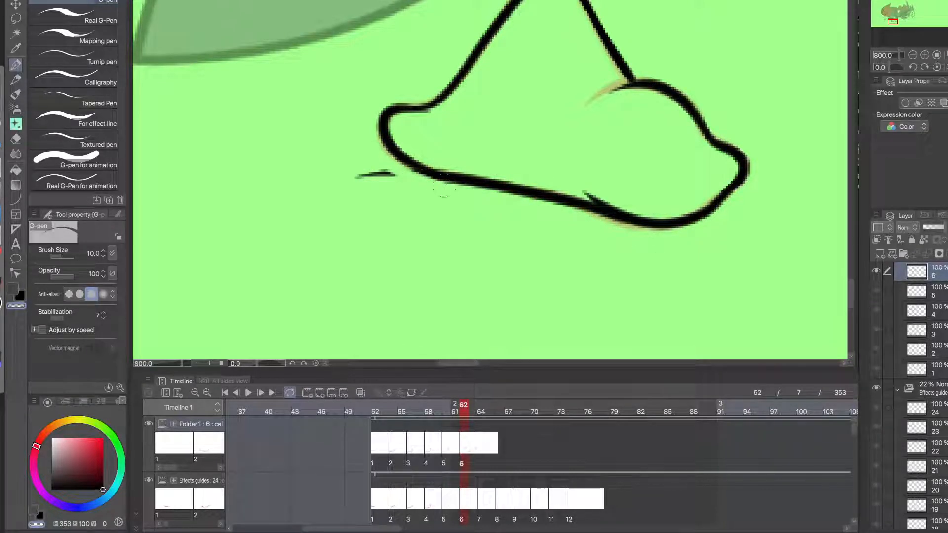
drag(444, 188, 356, 176)
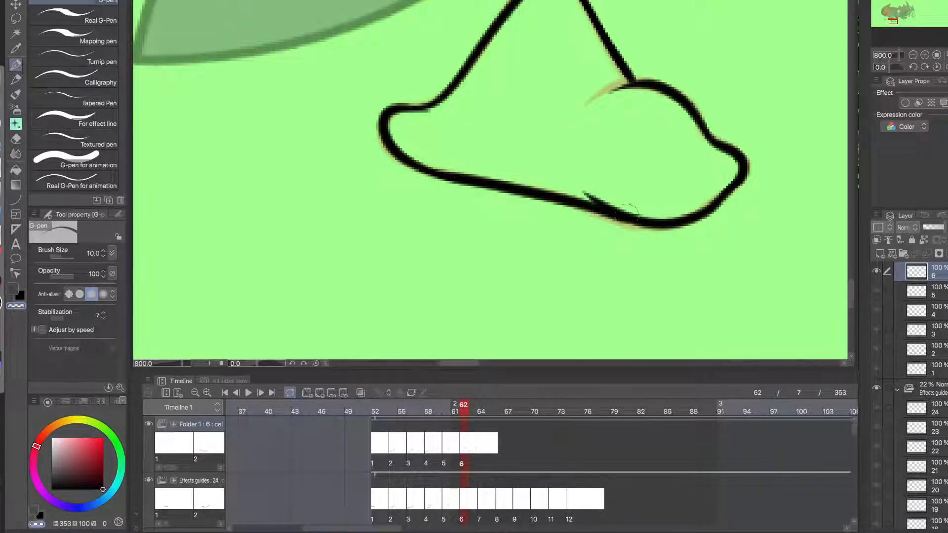
- Erase the stray stroke end on the lower edge of the peaked splash on cel 6
drag(637, 216, 567, 193)
mouse_move(640, 217)
mouse_down()
mouse_move(568, 193)
mouse_move(639, 206)
mouse_up()
mouse_move(579, 123)
mouse_down()
mouse_move(522, 173)
mouse_move(529, 157)
mouse_up()
key(c)
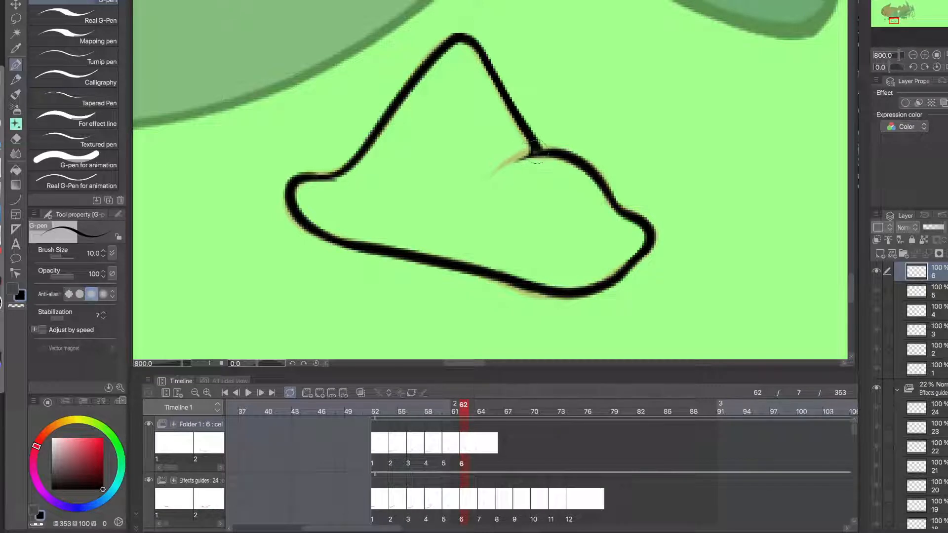
- Smooth the curve at the left shoulder of the peaked splash outline
alt+click(550, 188)
super+click(464, 179)
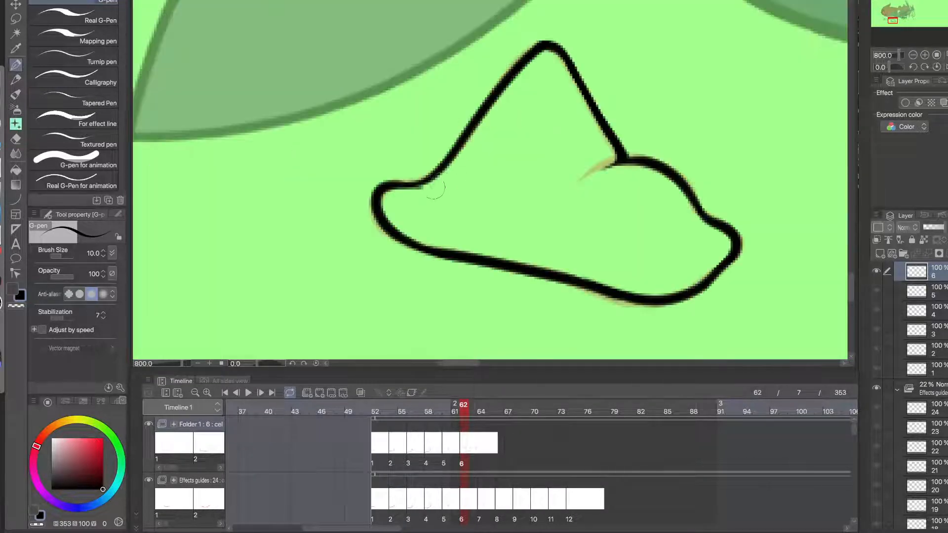
key(c)
drag(442, 187, 396, 190)
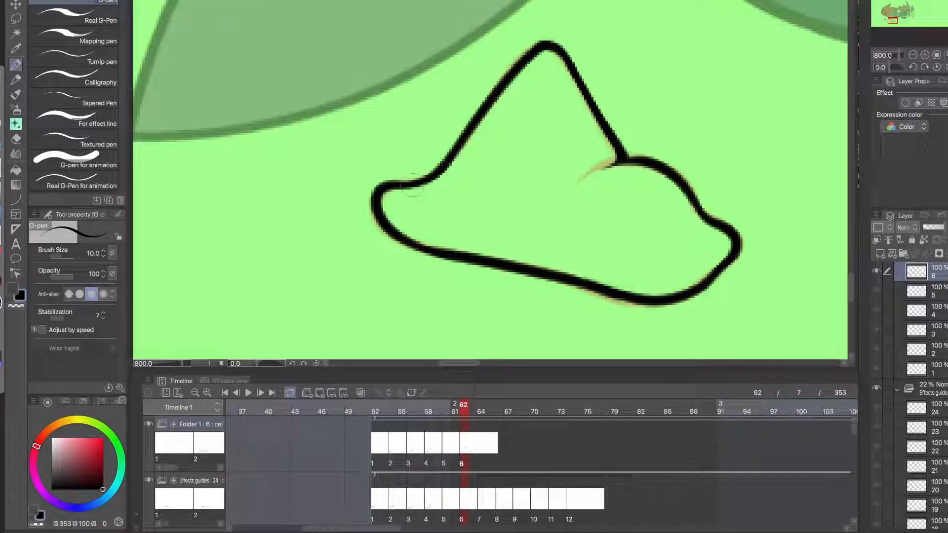
alt+click(464, 187)
alt+click(465, 188)
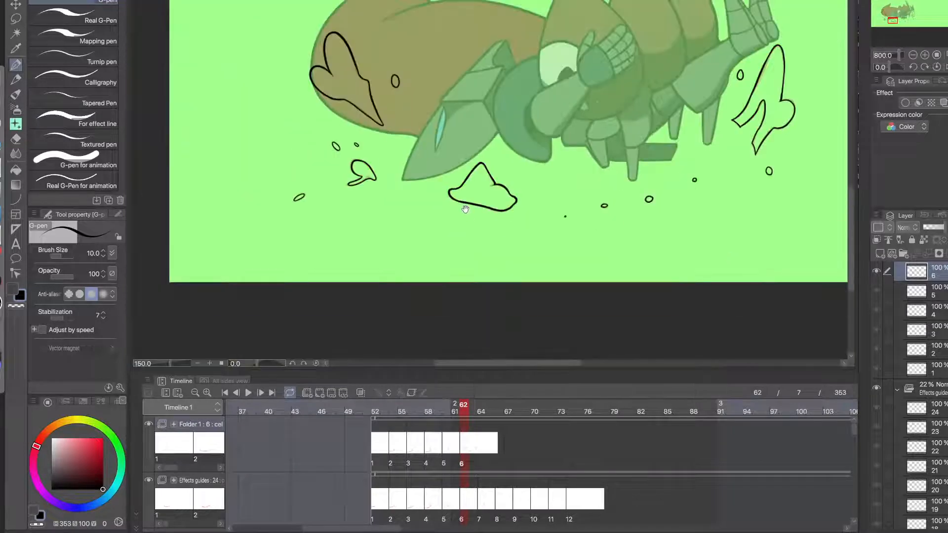
drag(489, 228, 463, 277)
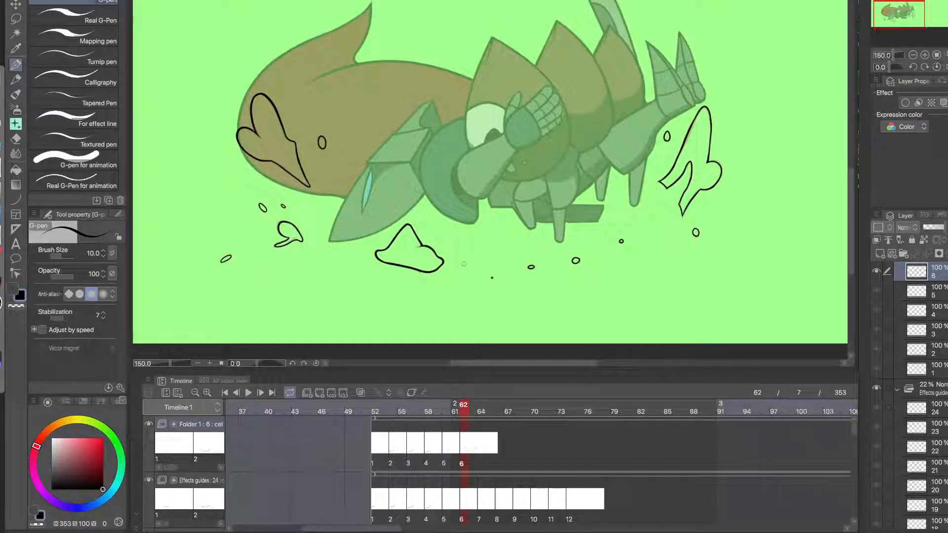
- Add a new animation cel 7 at frame 64 of the inking folder
click(481, 448)
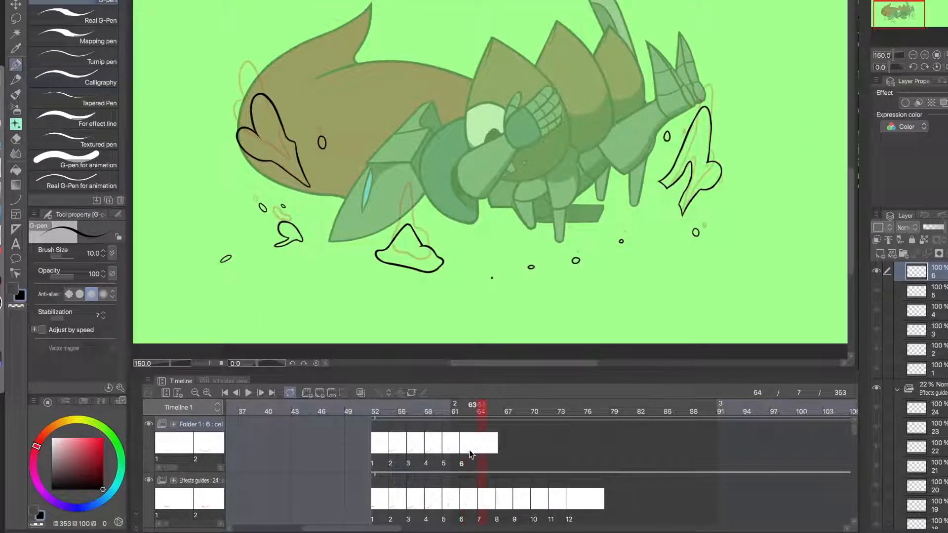
click(320, 395)
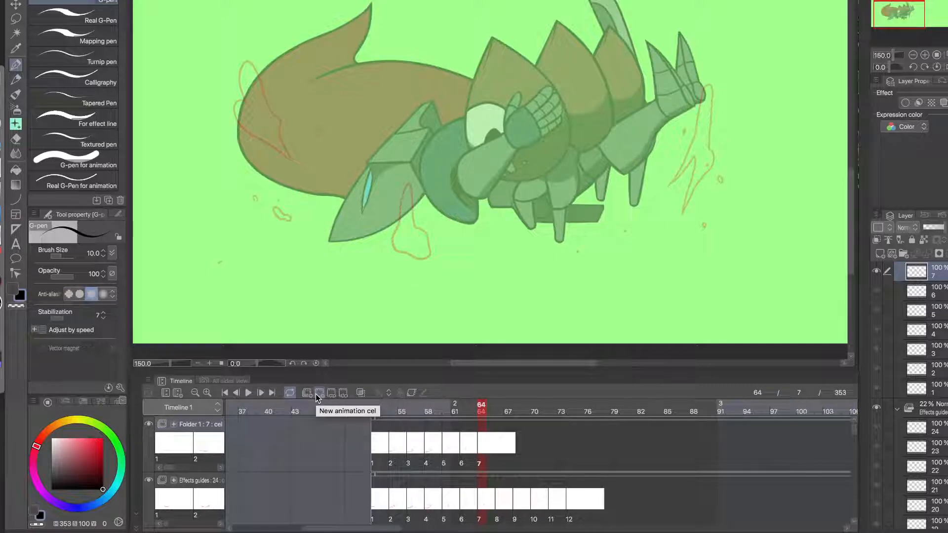
drag(346, 243, 429, 280)
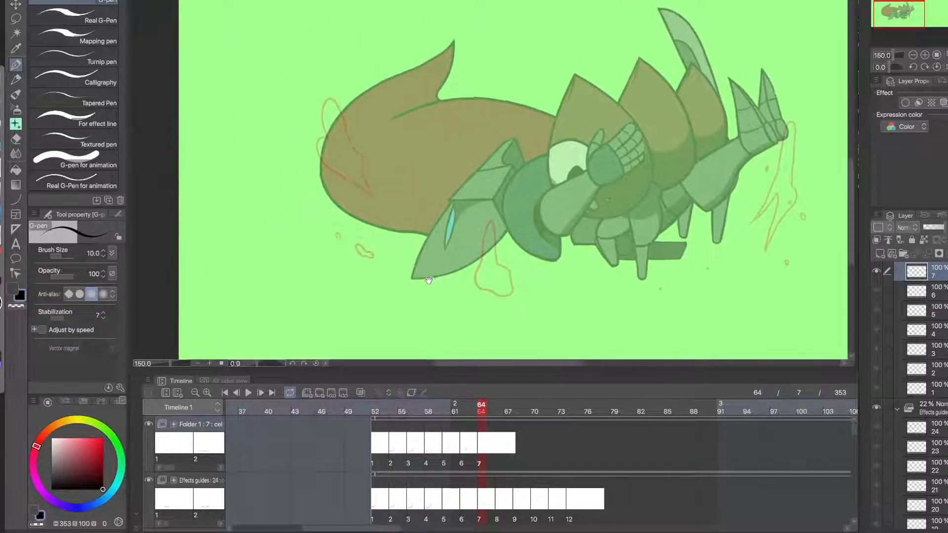
- Ink the small oval droplet on the tail and the lower right edge of the tail splash over the guide
scroll(404, 157, up, 8)
mouse_move(365, 137)
mouse_down()
mouse_move(399, 121)
mouse_move(393, 170)
mouse_up()
mouse_move(386, 203)
mouse_down()
mouse_move(327, 252)
mouse_move(428, 254)
mouse_move(354, 252)
mouse_move(444, 270)
mouse_move(389, 182)
mouse_move(382, 115)
mouse_move(385, 149)
mouse_move(391, 88)
mouse_move(353, 46)
mouse_up()
click(353, 252)
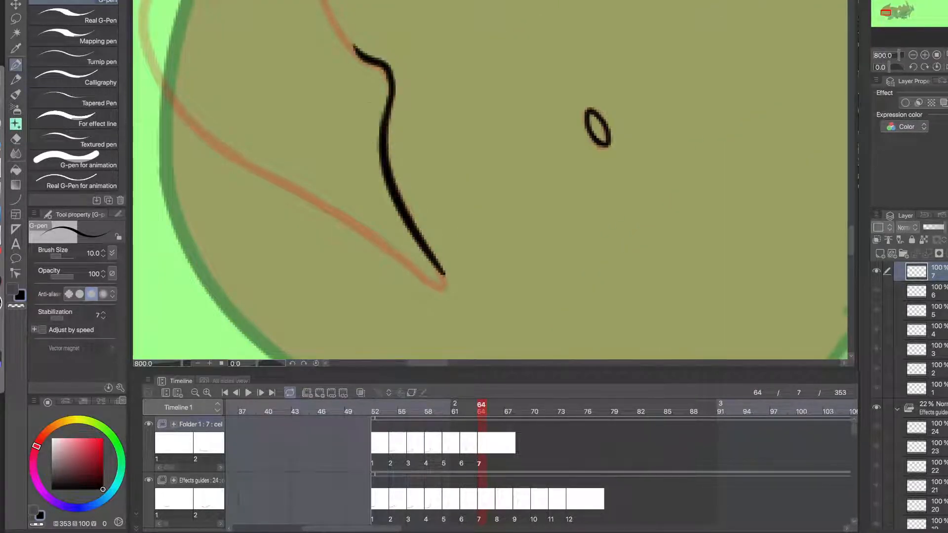
- Ink the tail splash's pointed lower tip and its long lower-left edge up to the small lobe
drag(445, 287, 269, 168)
drag(327, 210, 384, 240)
key(super+z)
mouse_move(466, 297)
mouse_down()
mouse_move(308, 203)
mouse_move(389, 246)
mouse_move(262, 132)
mouse_up()
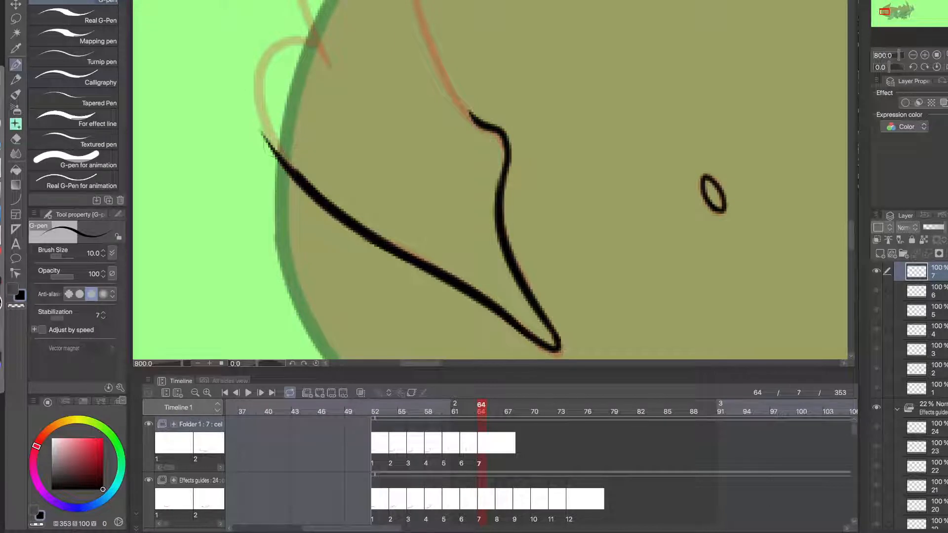
- Ink the small rounded lobe on the outer side of the tail splash, redoing the stroke until it fits
drag(300, 172, 257, 74)
key(super+z)
drag(302, 186, 336, 49)
key(super+z)
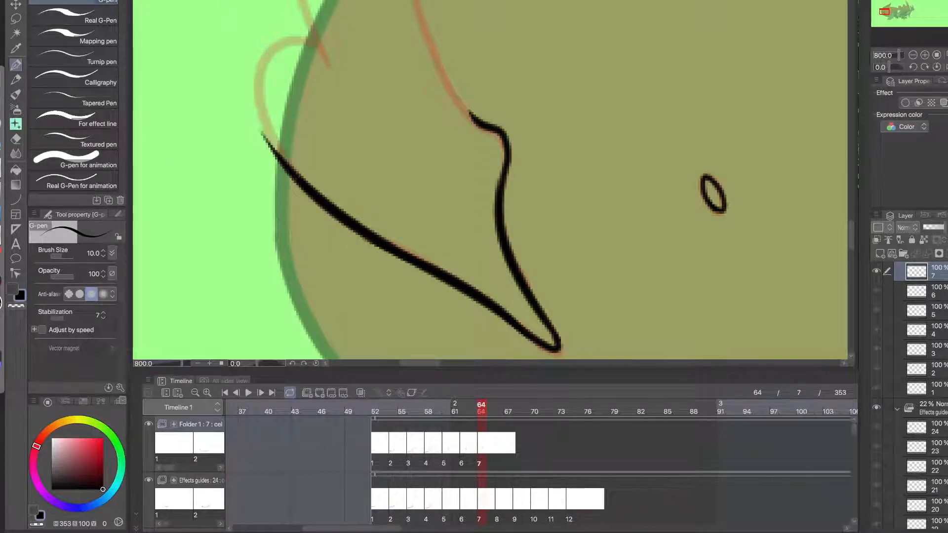
mouse_move(262, 132)
mouse_down()
mouse_move(264, 26)
mouse_move(327, 66)
mouse_move(347, 214)
mouse_move(320, 151)
mouse_move(310, 45)
mouse_up()
key(super+z)
- Ink the outer edge and rounded top of the tail splash's long lobe, starting from the notch beside the small lobe
drag(347, 213, 318, 18)
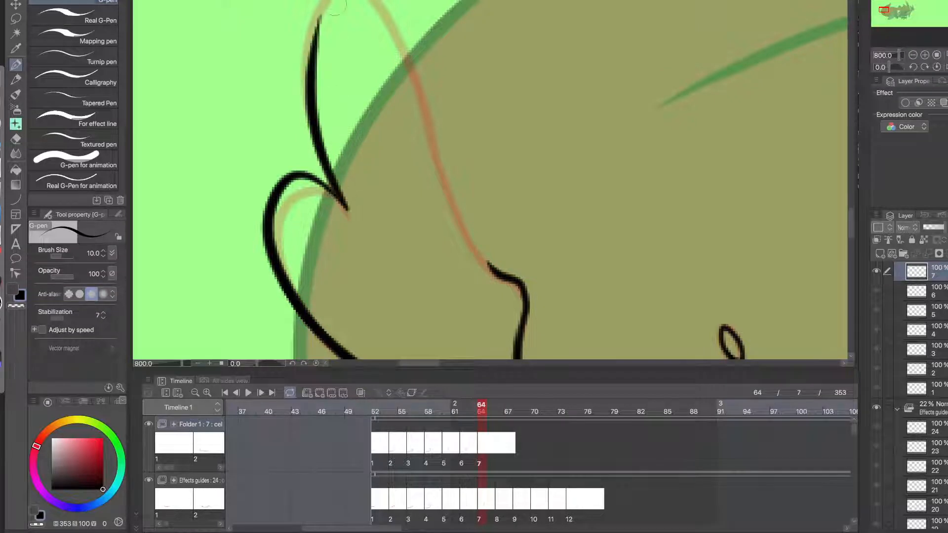
drag(308, 65, 408, 60)
key(super+z)
key(super+z)
mouse_move(387, 16)
mouse_down()
mouse_move(297, 93)
mouse_move(303, 108)
mouse_up()
key(super+z)
drag(349, 209, 308, 15)
mouse_move(307, 69)
mouse_down()
mouse_move(402, 10)
mouse_move(411, 27)
mouse_move(308, 24)
mouse_move(306, 63)
mouse_up()
key(super+z)
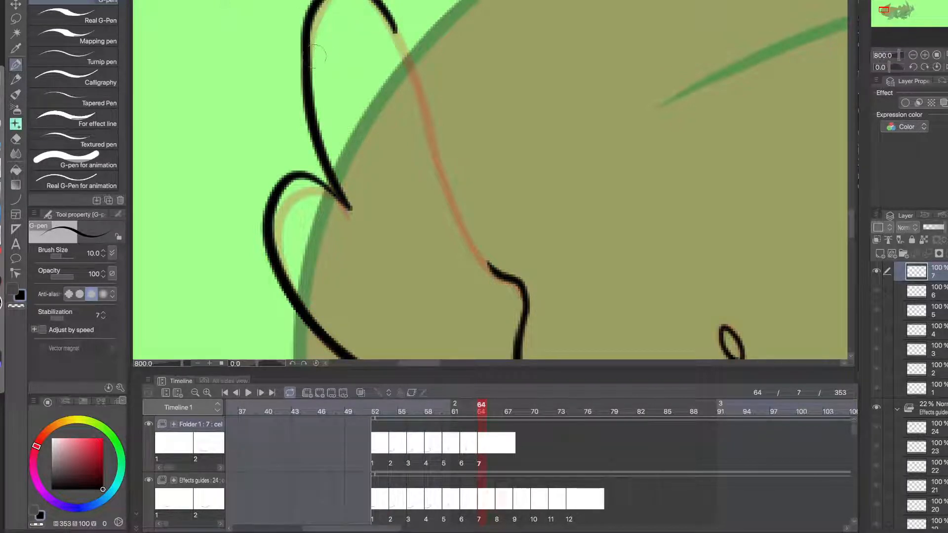
- Ink the inner edge of the long lobe from the bump halfway up toward its top
key(c)
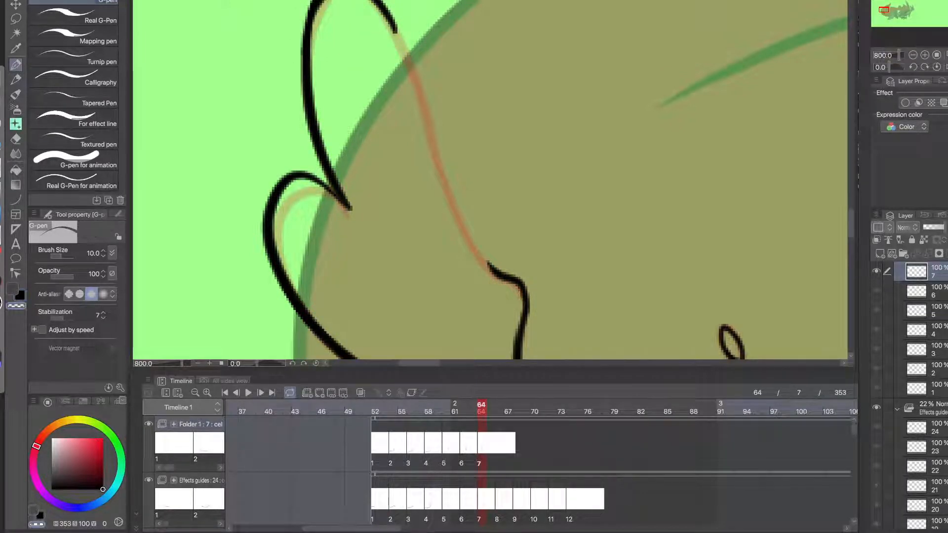
key(c)
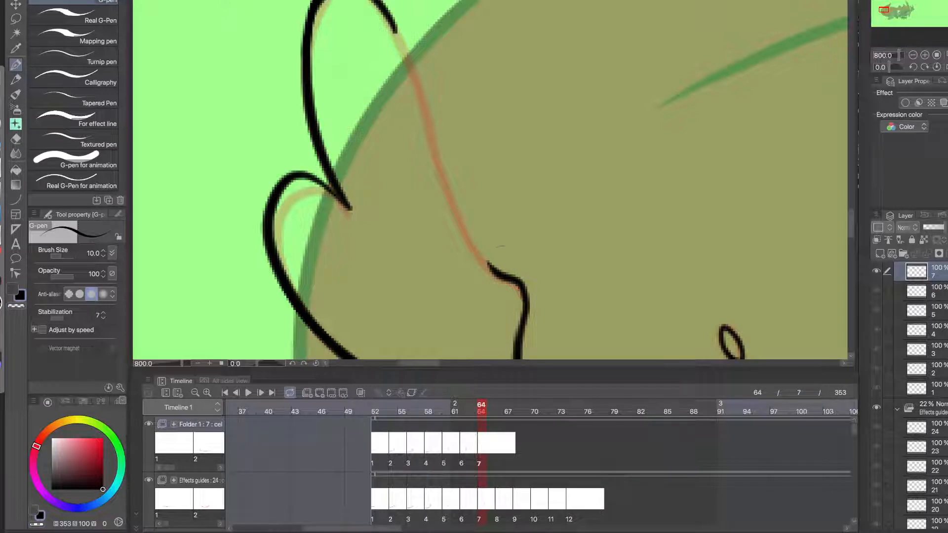
mouse_move(497, 269)
mouse_down()
mouse_move(441, 185)
mouse_move(428, 136)
mouse_up()
key(super+z)
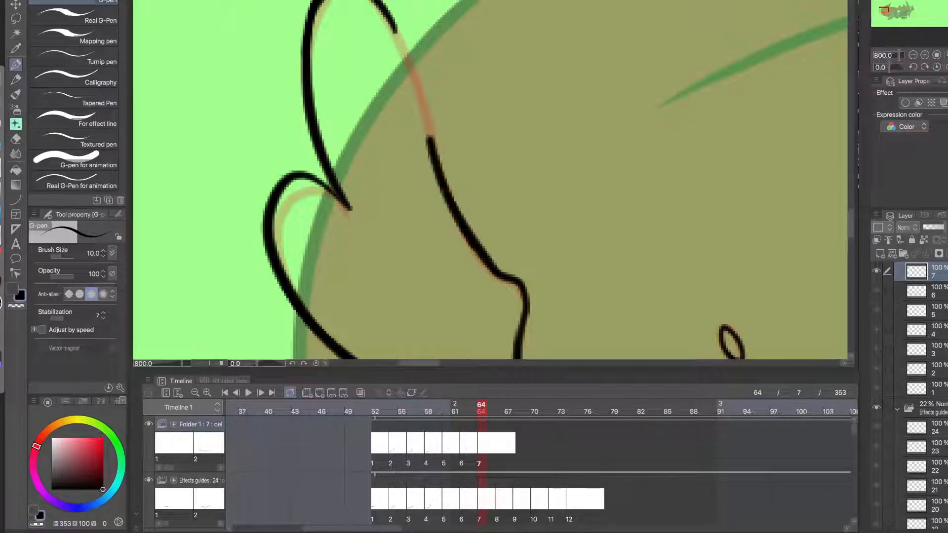
key(super+z)
drag(454, 213, 425, 123)
- Ink the remaining upper part of the inner edge to join the long lobe's top with the line below
mouse_move(388, 7)
mouse_down()
mouse_move(441, 163)
mouse_move(405, 57)
mouse_move(425, 132)
mouse_move(388, 8)
mouse_move(444, 157)
mouse_up()
key(super+z)
key(super+z)
key(super+z)
key(super+z)
key(super+z)
key(super+z)
key(super+z)
drag(385, 13, 432, 133)
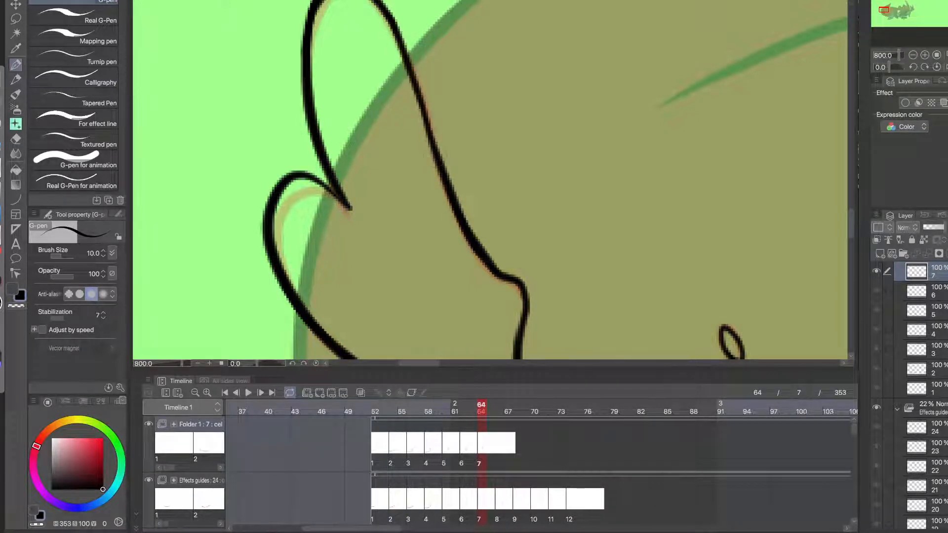
key(super+z)
drag(385, 14, 433, 148)
- Retouch the line thickness where the inner edge meets the top of the long lobe
key(c)
drag(405, 40, 392, 8)
key(c)
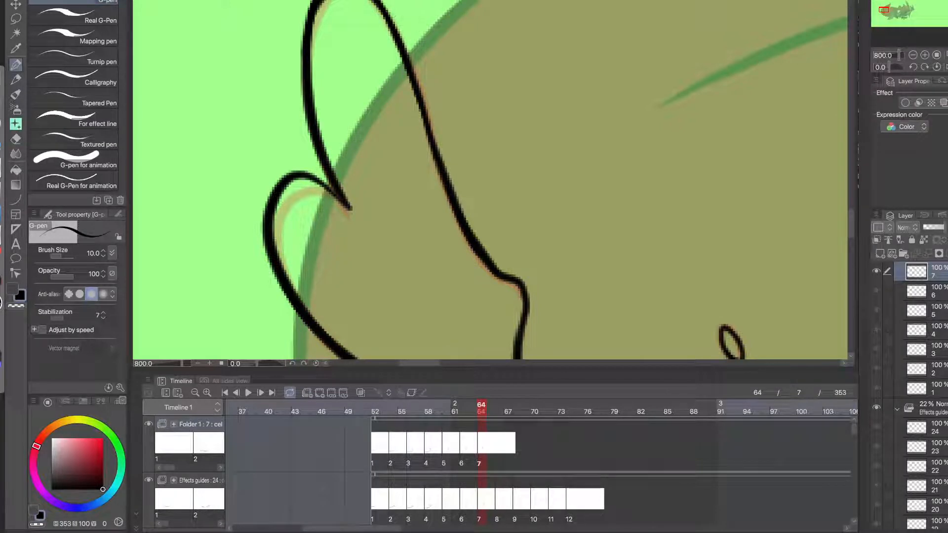
mouse_move(401, 54)
mouse_down()
mouse_move(371, 0)
mouse_move(408, 58)
mouse_up()
key(c)
key(c)
alt+click(368, 185)
drag(383, 237, 343, 183)
alt+click(371, 204)
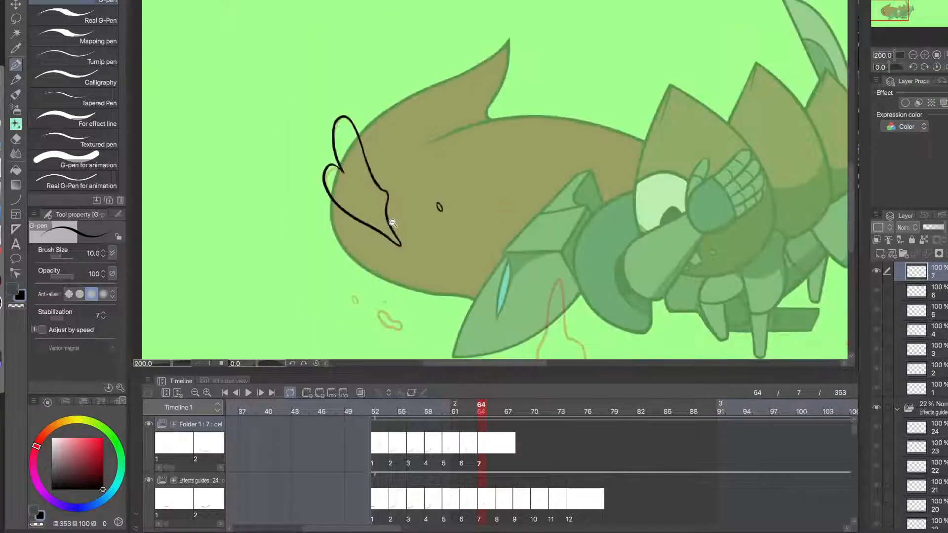
alt+click(392, 224)
- Ink the speck, the oval droplet and the bean-shaped splash below the tail
super+click(387, 319)
super+click(385, 320)
super+click(384, 265)
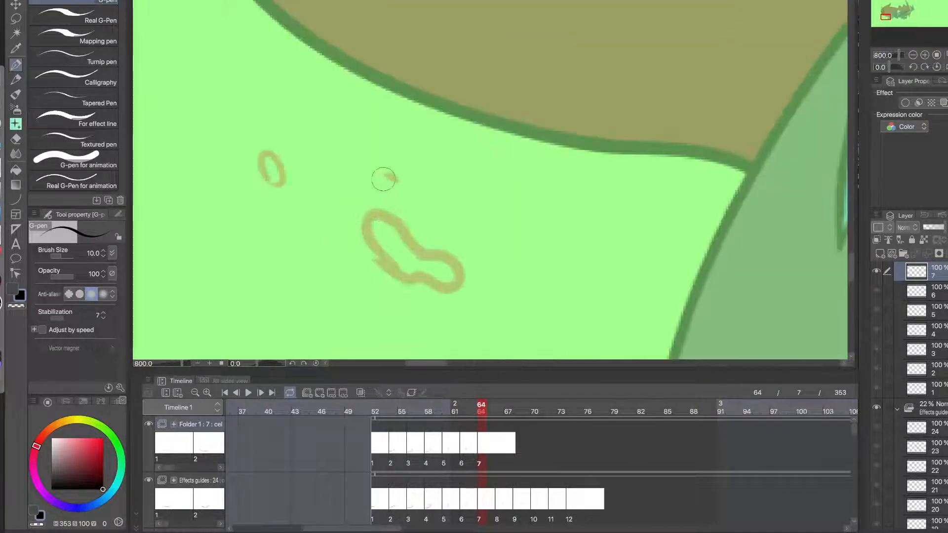
drag(390, 176, 397, 182)
mouse_move(285, 178)
mouse_down()
mouse_move(269, 186)
mouse_move(284, 179)
mouse_up()
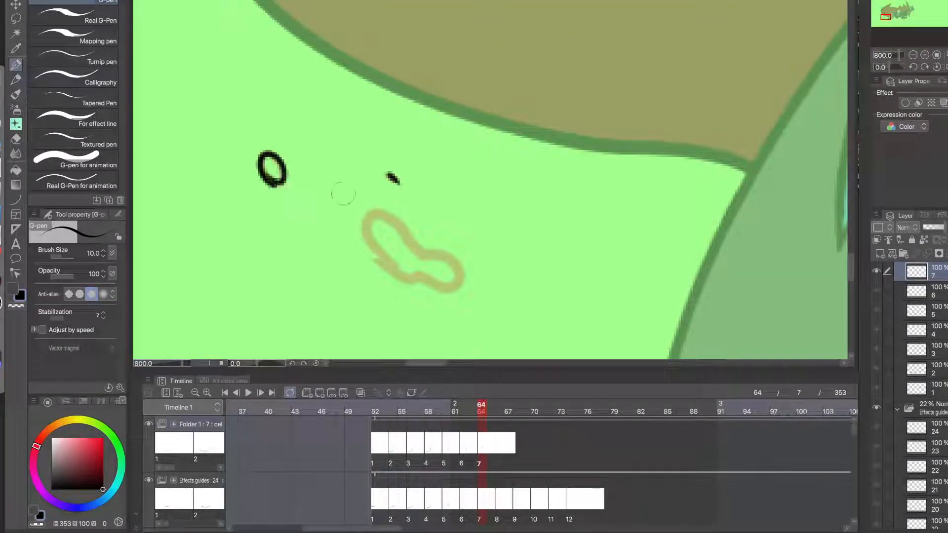
mouse_move(406, 279)
mouse_down()
mouse_move(371, 230)
mouse_move(405, 233)
mouse_move(433, 261)
mouse_move(426, 282)
mouse_move(406, 278)
mouse_up()
scroll(422, 296, down, 2)
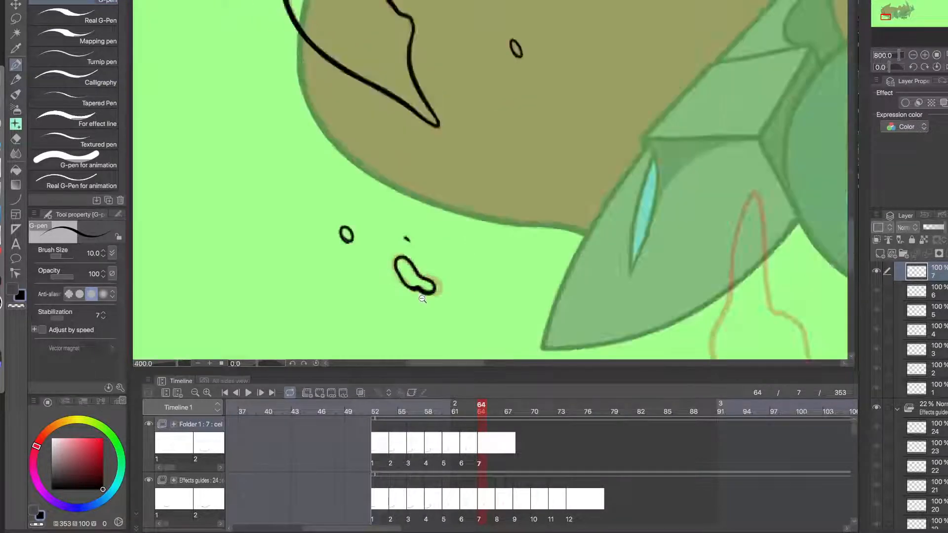
- Ink the lone speck beyond the bean-shaped splash and the two round dots below the creature's legs
mouse_move(454, 246)
mouse_down()
mouse_move(338, 197)
mouse_move(305, 142)
mouse_up()
scroll(428, 216, up, 1)
drag(330, 264, 573, 216)
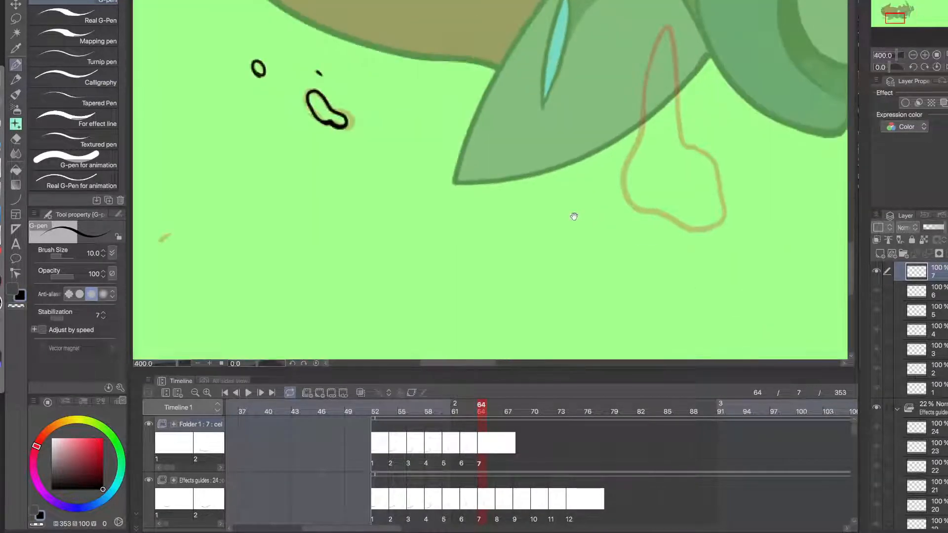
alt+click(194, 244)
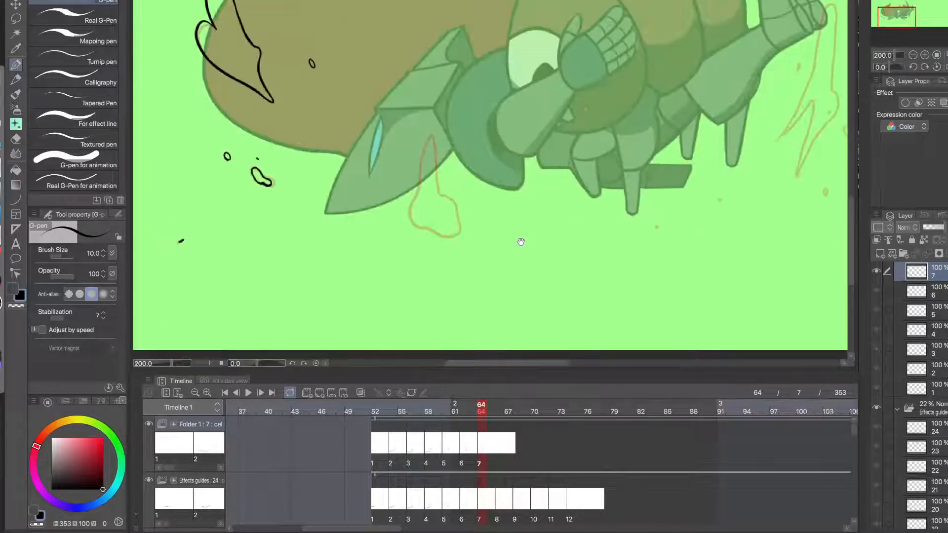
drag(663, 252, 487, 252)
super+click(485, 241)
super+click(485, 241)
click(453, 196)
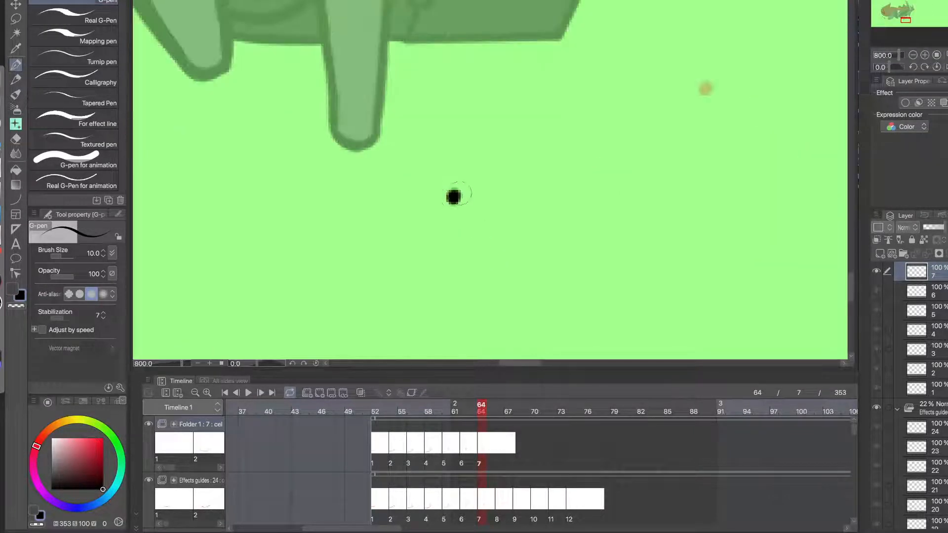
click(706, 87)
- Ink the two oval droplets below and beside the splash under the claw
drag(751, 128, 374, 295)
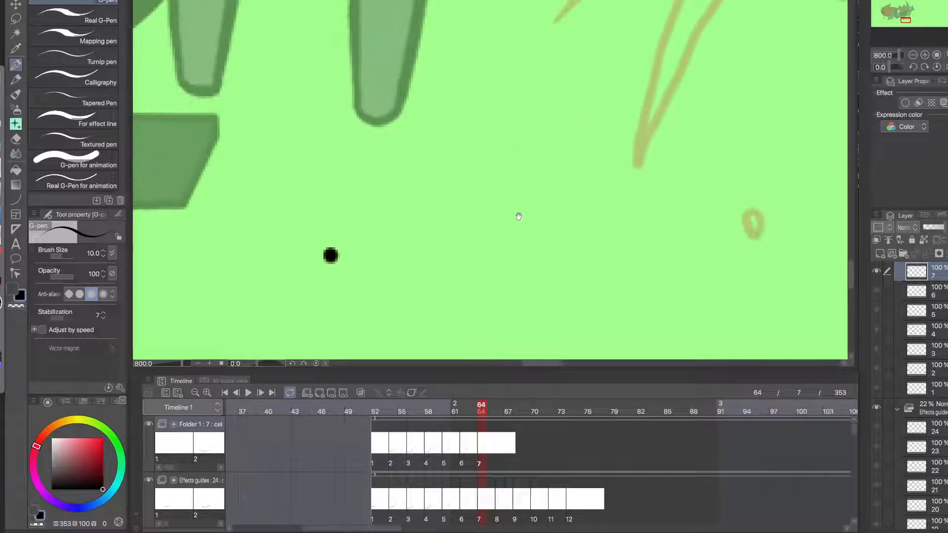
mouse_move(601, 211)
mouse_down()
mouse_move(535, 216)
mouse_move(413, 186)
mouse_up()
mouse_move(563, 207)
mouse_down()
mouse_move(568, 184)
mouse_move(559, 204)
mouse_up()
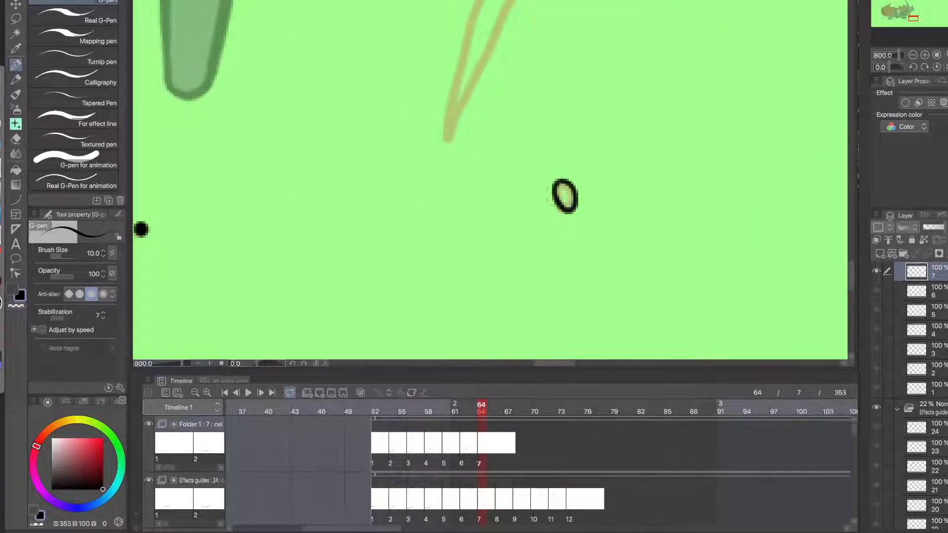
alt+click(560, 224)
drag(606, 62, 527, 165)
super+click(534, 178)
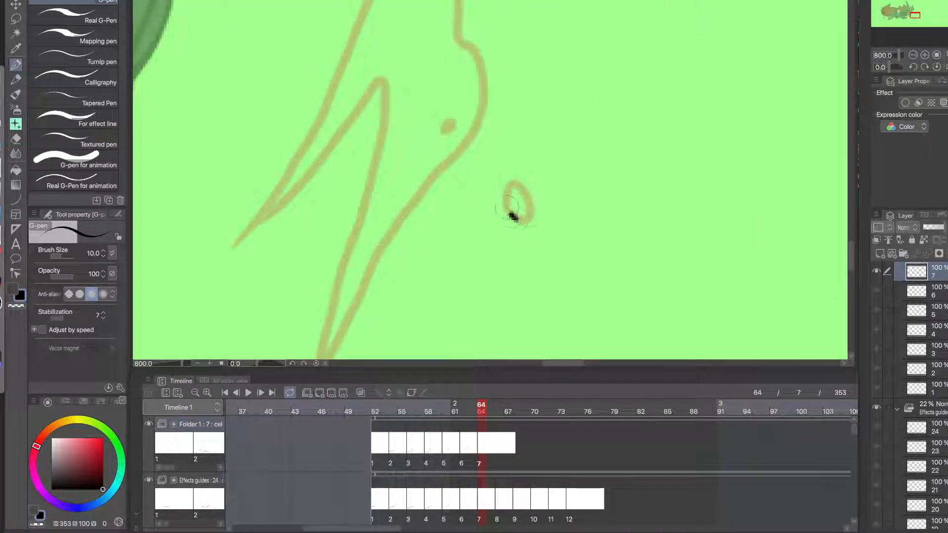
drag(512, 216, 516, 220)
alt+click(522, 254)
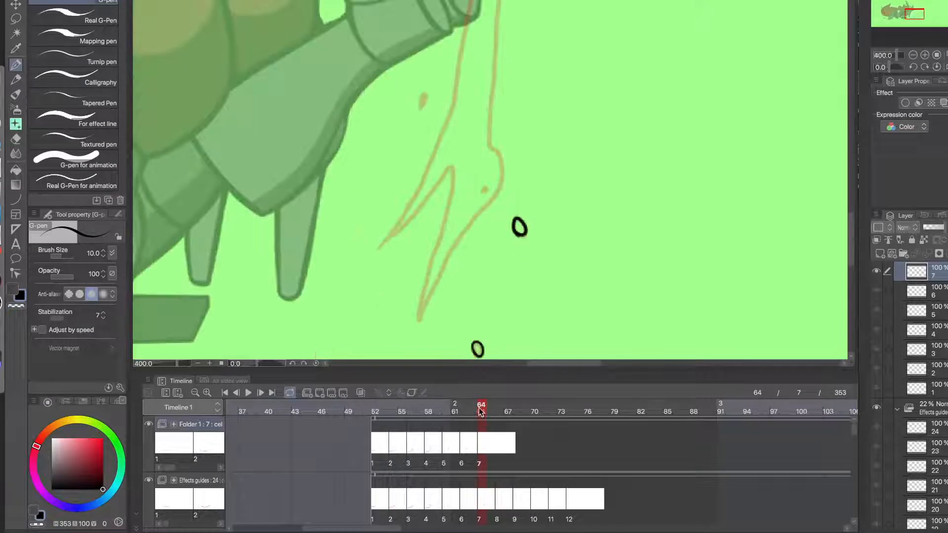
- Ink the narrow teardrop droplet between the arm and the claw splash
mouse_move(481, 412)
mouse_down()
mouse_move(472, 410)
mouse_move(483, 408)
mouse_up()
super+click(423, 93)
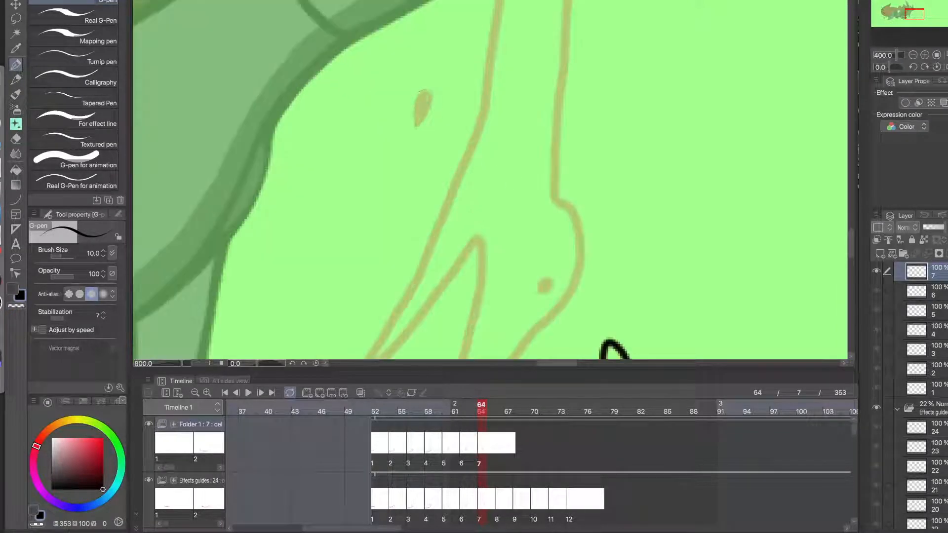
drag(424, 97, 420, 107)
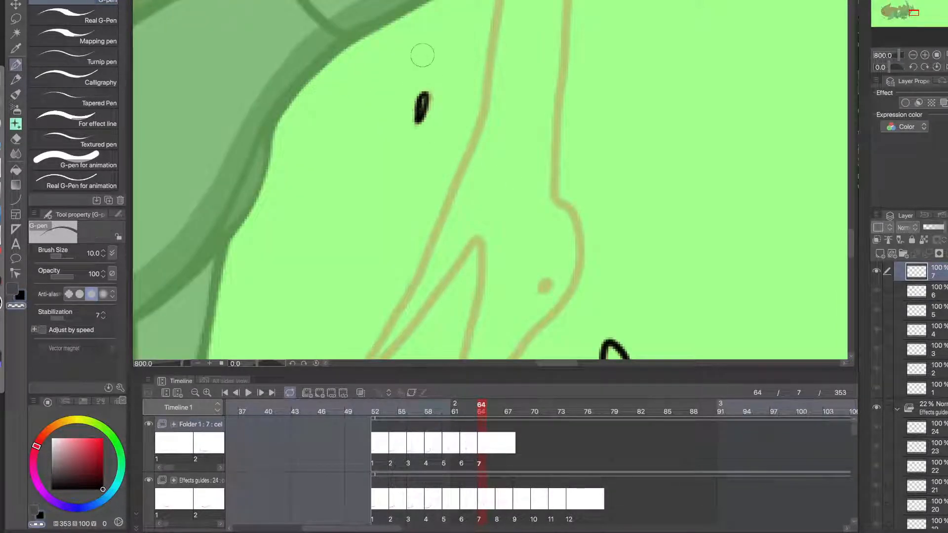
alt+click(430, 169)
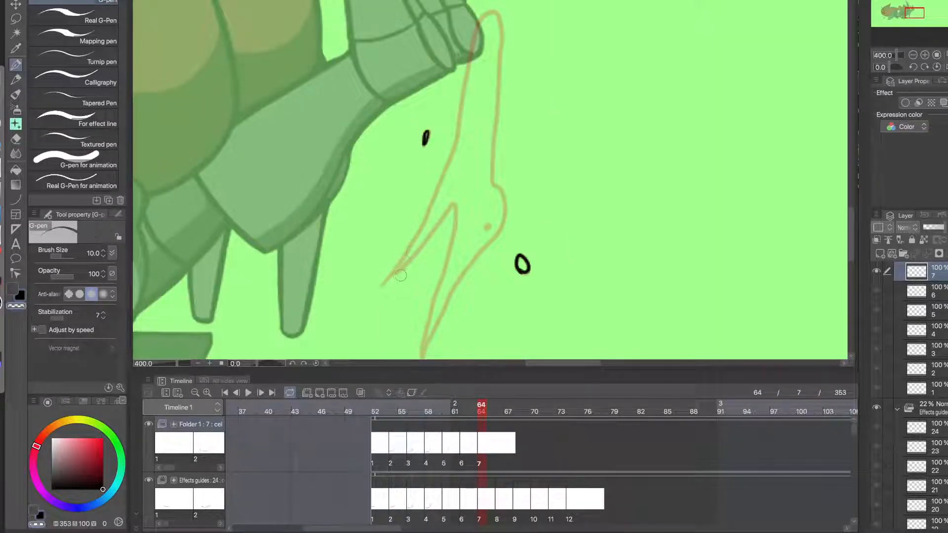
- Ink the lower left edge of the claw splash upward from its pointed tip, redoing the stroke until it fits
drag(385, 282, 442, 180)
key(ctrl+z)
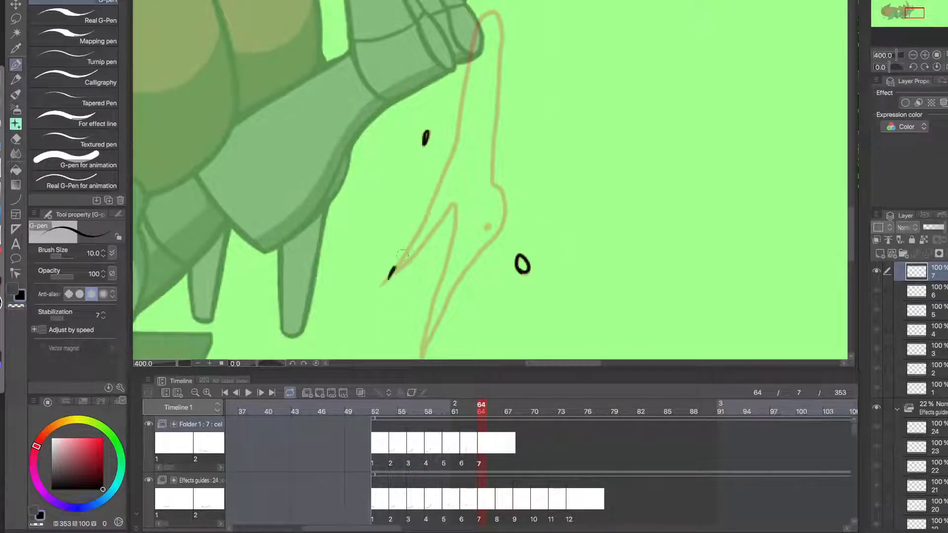
drag(391, 269, 444, 151)
key(ctrl+z)
drag(391, 280, 445, 152)
key(ctrl+z)
mouse_move(388, 282)
mouse_down()
mouse_move(445, 160)
mouse_move(466, 70)
mouse_move(432, 171)
mouse_up()
- Ink the claw splash's upper left edge around its rounded top and partway down the opposite side
key(ctrl+plus)
mouse_move(341, 196)
mouse_down()
mouse_move(424, 79)
mouse_move(420, 202)
mouse_up()
key(ctrl+z)
mouse_move(352, 218)
mouse_down()
mouse_move(346, 195)
mouse_move(411, 213)
mouse_up()
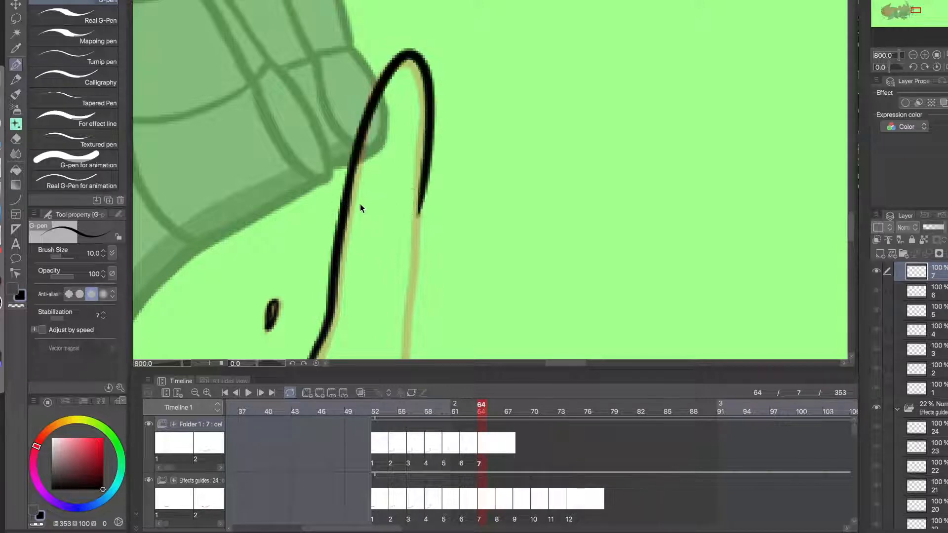
key(ctrl+z)
drag(345, 213, 411, 215)
key(ctrl+minus)
drag(412, 272, 431, 196)
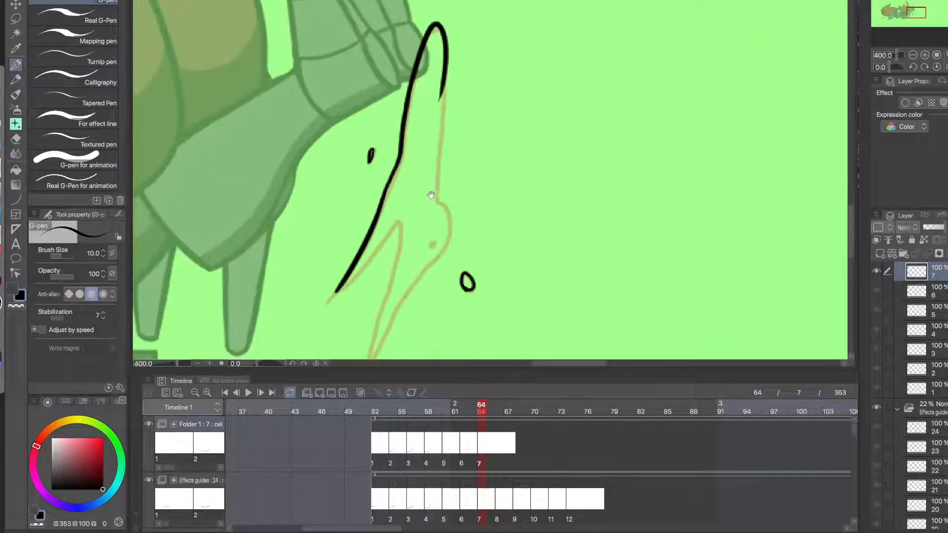
- Ink the claw splash's inner notch from its left tip over the small peak and down to the lowest tip
key(ctrl+plus)
mouse_move(351, 300)
mouse_down()
mouse_move(355, 205)
mouse_move(423, 143)
mouse_move(470, 79)
mouse_move(443, 212)
mouse_up()
drag(418, 312, 395, 254)
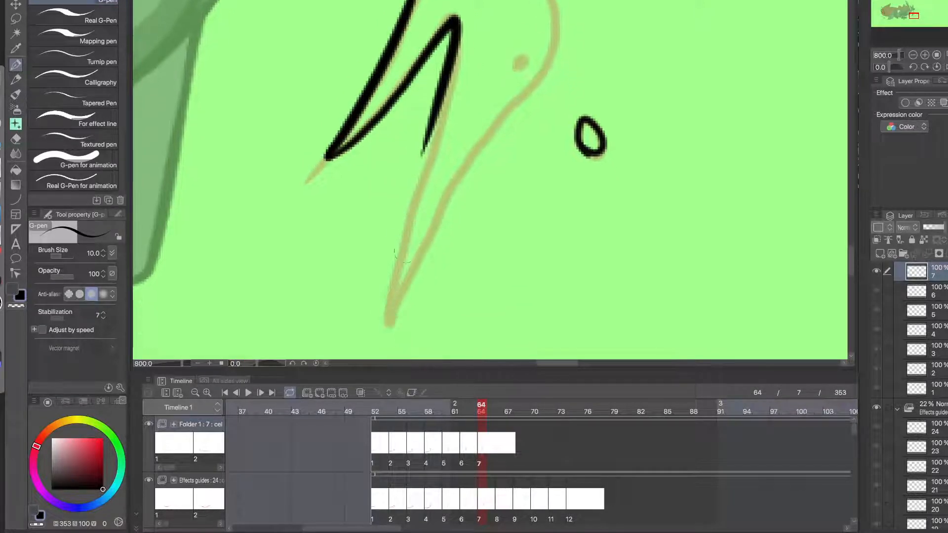
drag(394, 311, 433, 111)
mouse_move(391, 306)
mouse_down()
mouse_move(419, 278)
mouse_move(453, 183)
mouse_move(424, 260)
mouse_move(483, 153)
mouse_up()
key(ctrl+z)
key(ctrl+z)
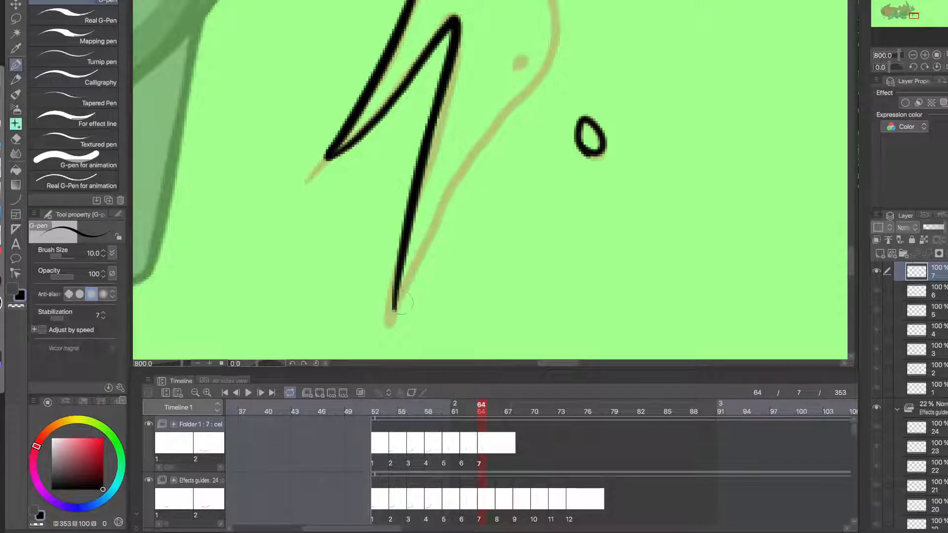
- Ink the claw splash's outer edge from the lowest tip up around the bulge toward the unfinished upper stroke
mouse_move(394, 309)
mouse_down()
mouse_move(508, 105)
mouse_move(465, 238)
mouse_up()
key(ctrl+z)
mouse_move(390, 358)
mouse_down()
mouse_move(413, 296)
mouse_move(494, 217)
mouse_move(516, 145)
mouse_move(487, 88)
mouse_move(489, 237)
mouse_up()
drag(490, 68, 488, 93)
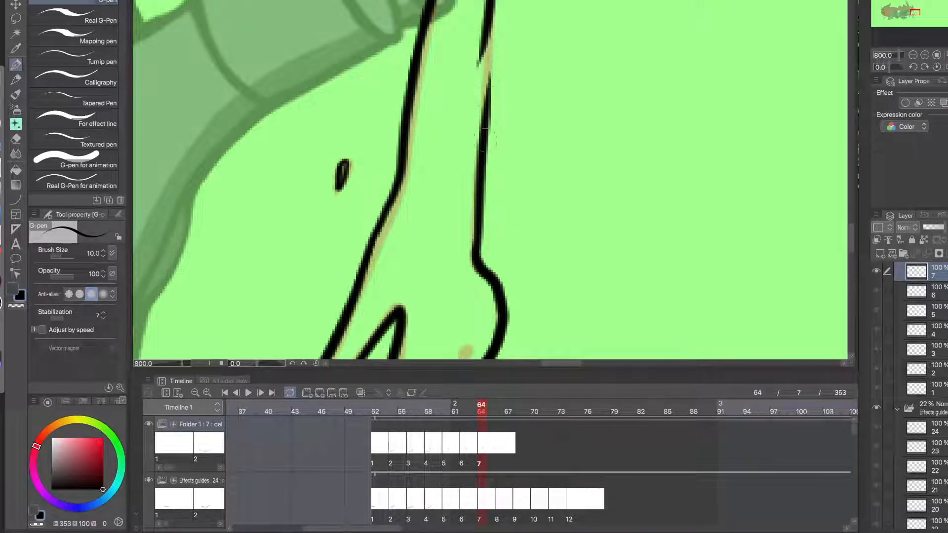
- Join the claw splash's outer edge to the rounded top stroke and trim the overlap with transparent colour
mouse_move(484, 145)
mouse_down()
mouse_move(496, 1)
mouse_move(477, 128)
mouse_up()
mouse_move(478, 190)
mouse_down()
mouse_move(472, 76)
mouse_move(459, 200)
mouse_up()
key(c)
mouse_move(473, 71)
mouse_down()
mouse_move(464, 181)
mouse_move(467, 136)
mouse_up()
key(c)
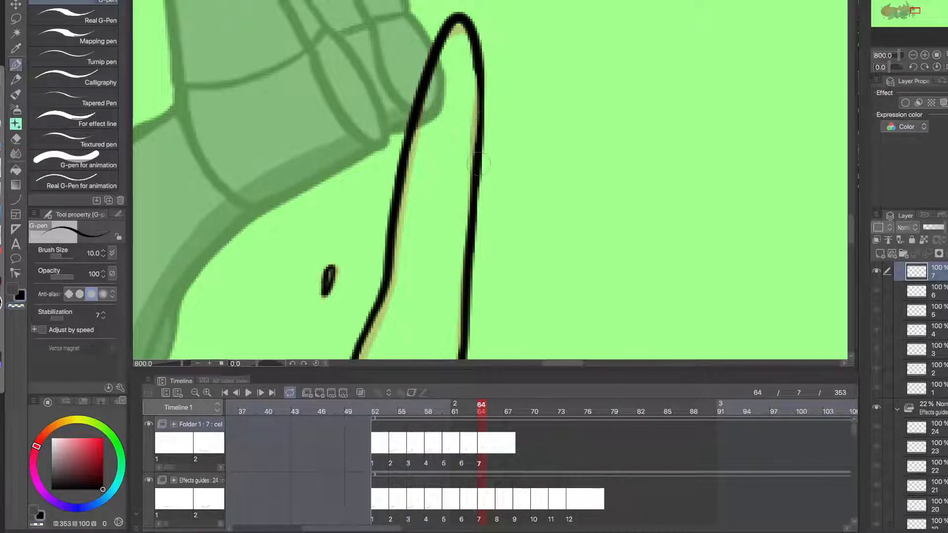
mouse_move(478, 192)
mouse_down()
mouse_move(480, 60)
mouse_move(477, 164)
mouse_up()
key(ctrl+z)
mouse_move(477, 104)
mouse_down()
mouse_move(471, 196)
mouse_move(480, 54)
mouse_up()
key(ctrl+z)
- Clean up the ink at the claw splash's lowest tip with transparent colour
alt+click(453, 177)
alt+click(446, 190)
click(445, 191)
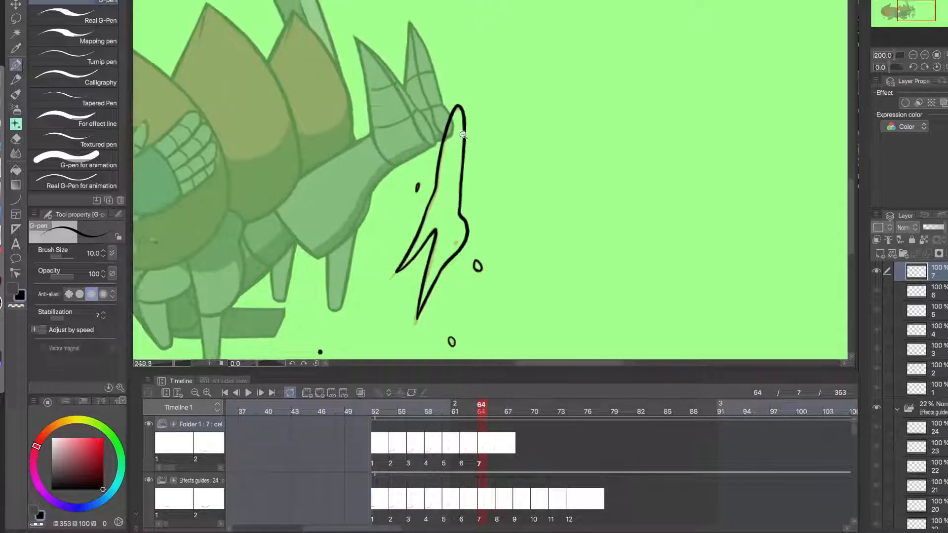
click(444, 192)
click(441, 197)
click(436, 201)
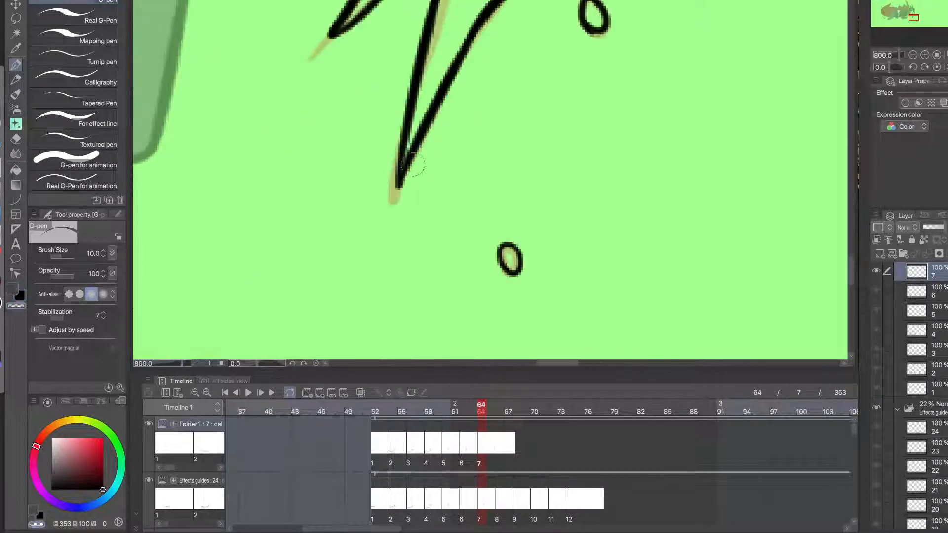
alt+click(410, 233)
alt+click(411, 233)
- Ink the lower left bulge of the splash below the creature's head, redoing the first stroke
mouse_move(398, 248)
mouse_down()
mouse_move(495, 297)
mouse_move(559, 261)
mouse_up()
alt+click(486, 296)
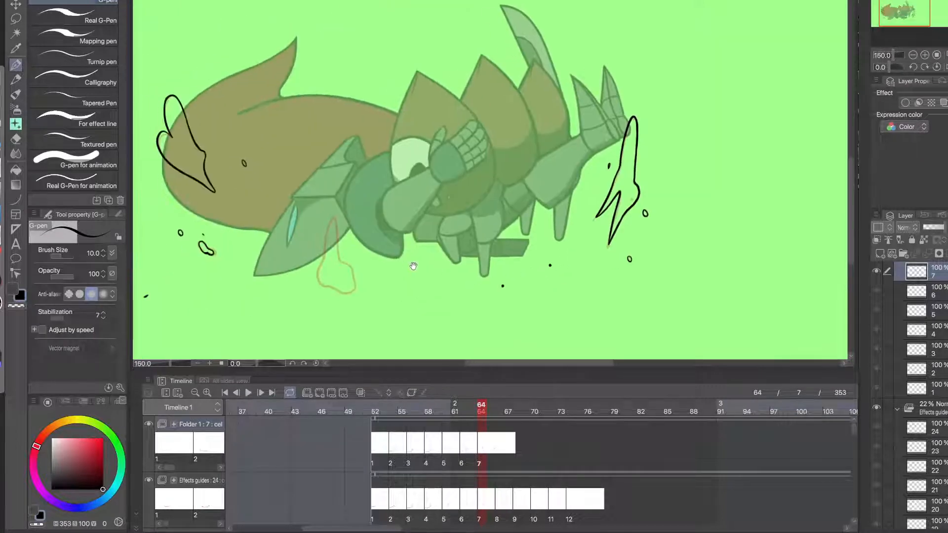
drag(378, 283, 492, 287)
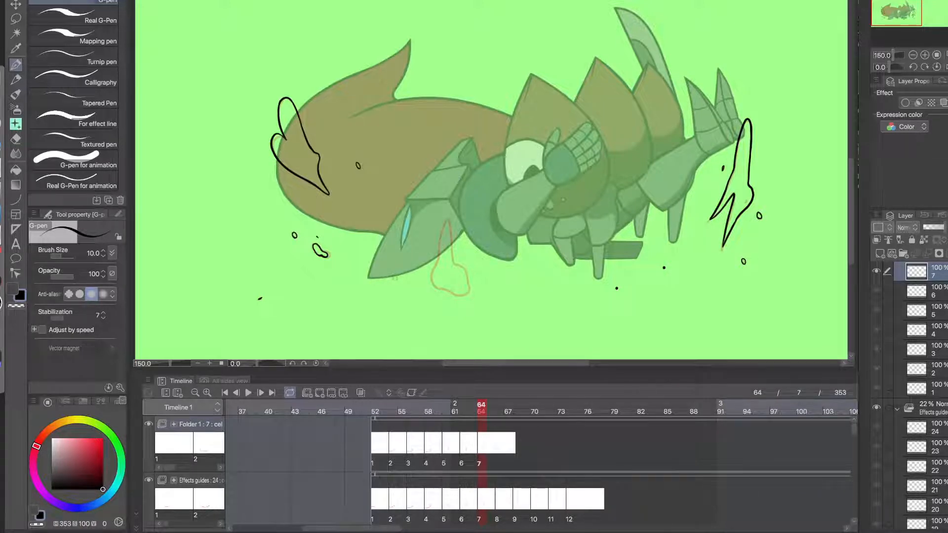
scroll(445, 285, up, 6)
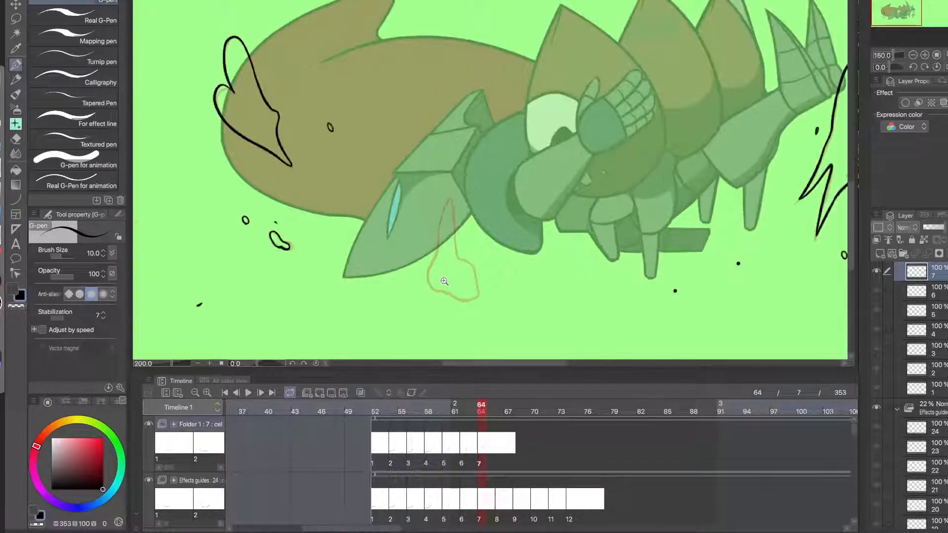
mouse_move(413, 300)
mouse_down()
mouse_move(370, 288)
mouse_move(357, 143)
mouse_up()
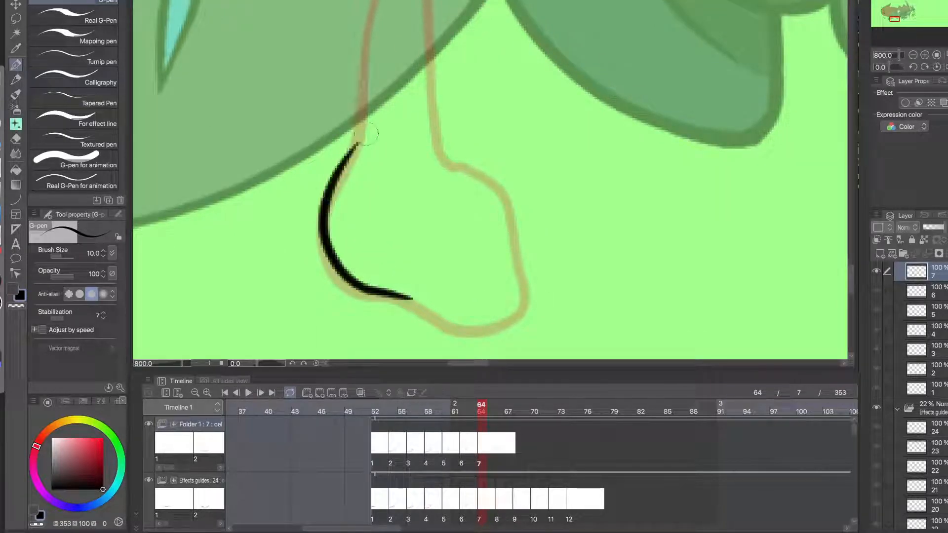
key(ctrl+z)
mouse_move(401, 299)
mouse_down()
mouse_move(311, 233)
mouse_move(356, 147)
mouse_move(374, 269)
mouse_up()
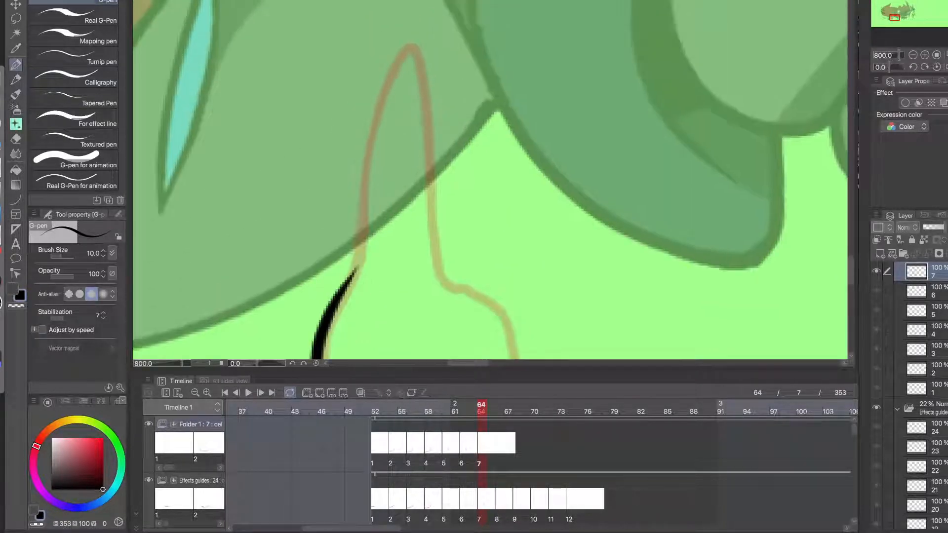
- Ink the head splash's tall stem up its left side, around the rounded top and down to the right shoulder
mouse_move(338, 299)
mouse_down()
mouse_move(371, 133)
mouse_move(431, 176)
mouse_up()
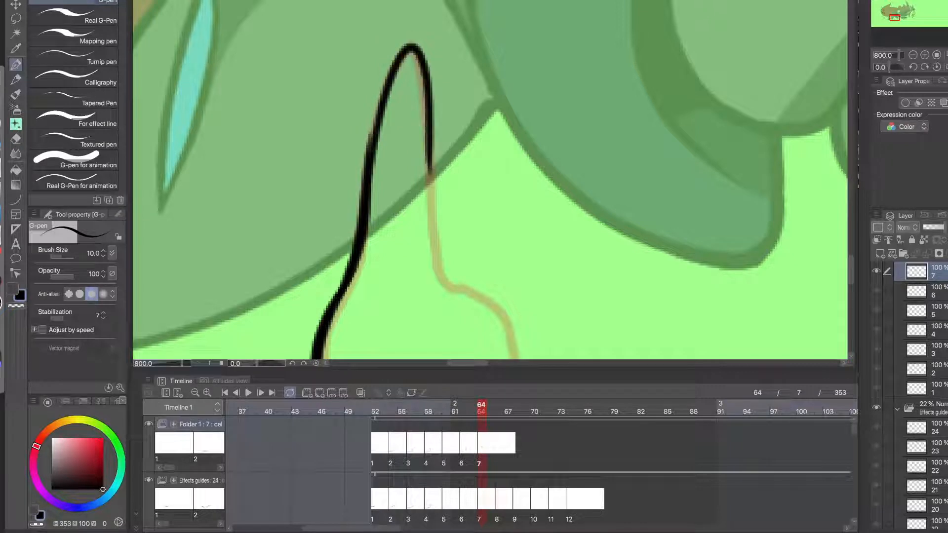
key(ctrl+z)
mouse_move(368, 148)
mouse_down()
mouse_move(416, 44)
mouse_move(435, 187)
mouse_move(428, 129)
mouse_move(429, 150)
mouse_up()
key(ctrl+z)
mouse_move(447, 282)
mouse_down()
mouse_move(433, 192)
mouse_move(431, 89)
mouse_up()
drag(434, 185, 414, 64)
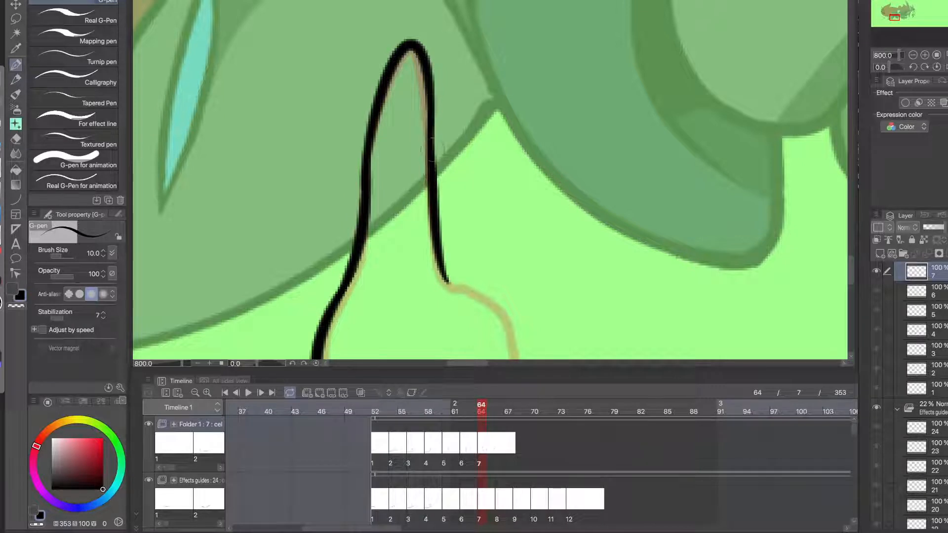
mouse_move(438, 254)
mouse_down()
mouse_move(418, 110)
mouse_move(486, 222)
mouse_move(415, 107)
mouse_up()
key(ctrl+z)
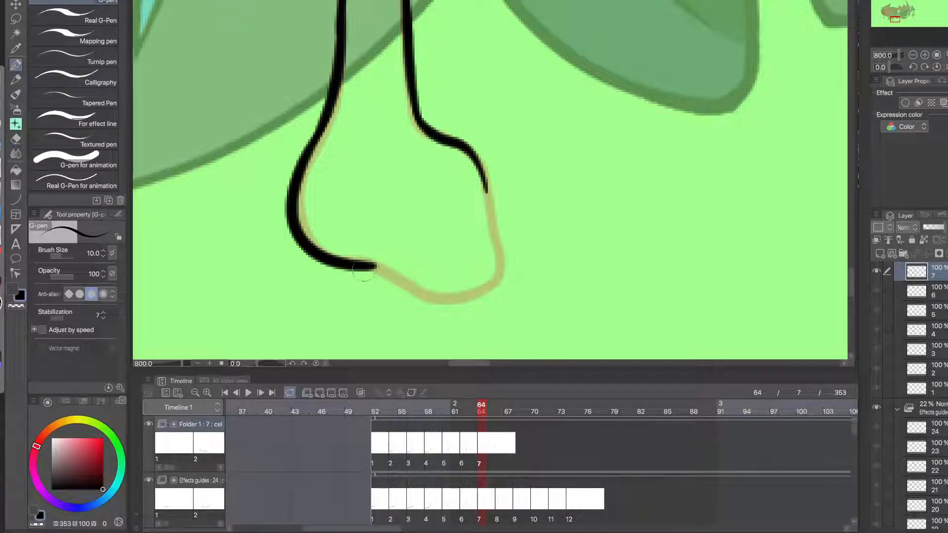
- Ink the head splash's wavy bottom edge between the left bulge and the lower right corner, redoing it until it fits
mouse_move(377, 267)
mouse_down()
mouse_move(419, 281)
mouse_move(492, 267)
mouse_up()
key(ctrl+z)
mouse_move(360, 273)
mouse_down()
mouse_move(434, 299)
mouse_move(378, 273)
mouse_move(486, 267)
mouse_move(395, 286)
mouse_up()
key(ctrl+z)
key(ctrl+z)
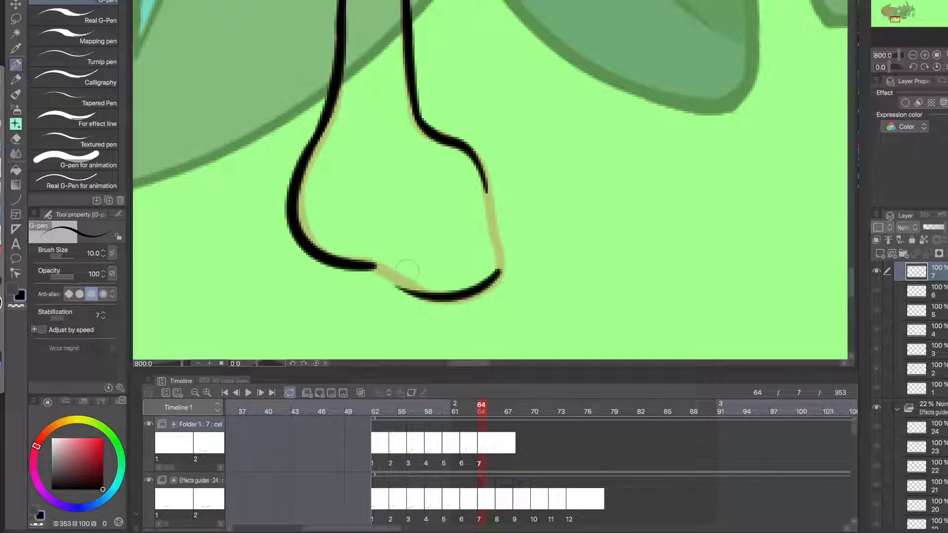
key(ctrl+z)
mouse_move(497, 271)
mouse_down()
mouse_move(476, 298)
mouse_move(388, 283)
mouse_up()
key(ctrl+z)
mouse_move(507, 266)
mouse_down()
mouse_move(394, 282)
mouse_move(359, 273)
mouse_move(417, 287)
mouse_move(384, 264)
mouse_move(434, 294)
mouse_move(349, 263)
mouse_up()
key(ctrl+z)
key(ctrl+z)
key(ctrl+z)
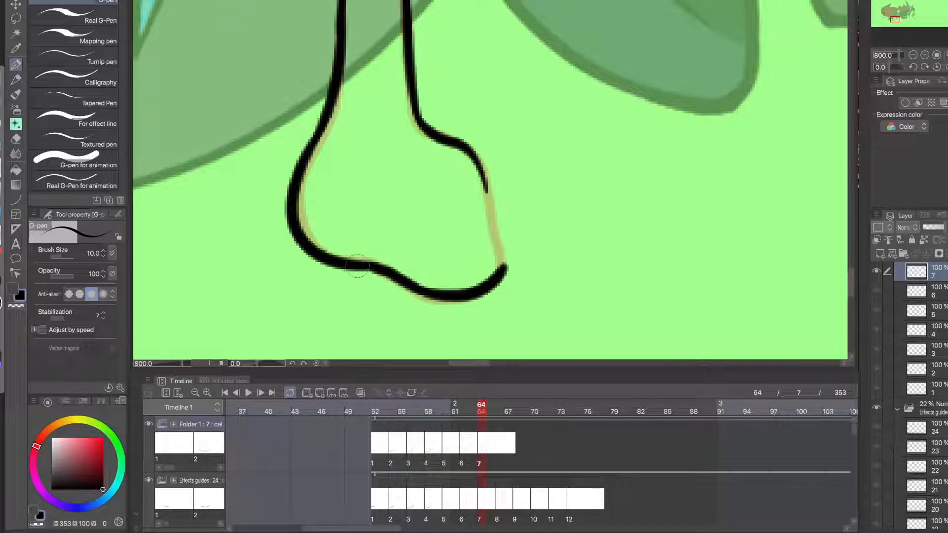
- Close the head splash's right side and trim its lower right corner smooth with transparent colour
mouse_move(500, 231)
mouse_down()
mouse_move(504, 269)
mouse_move(492, 228)
mouse_move(493, 173)
mouse_up()
key(ctrl+z)
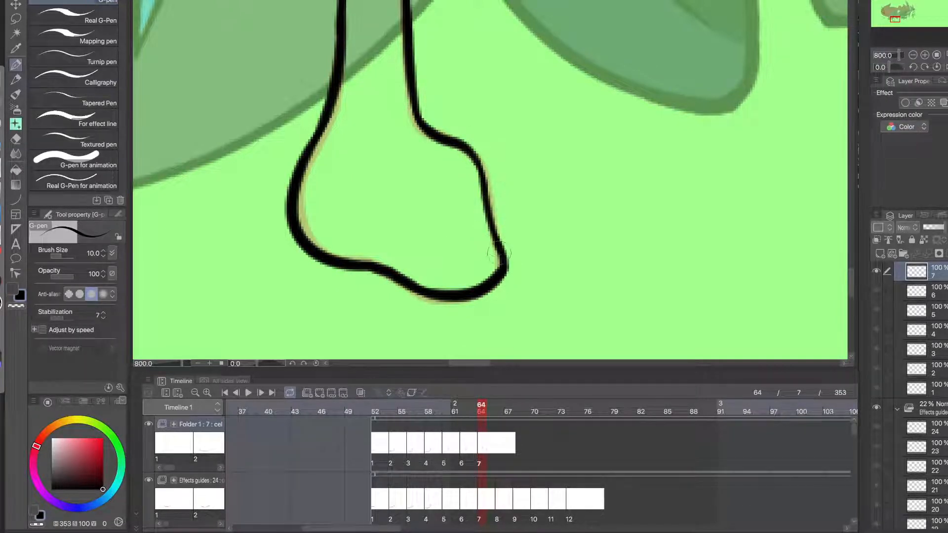
drag(498, 246, 498, 274)
key(c)
drag(511, 231, 487, 296)
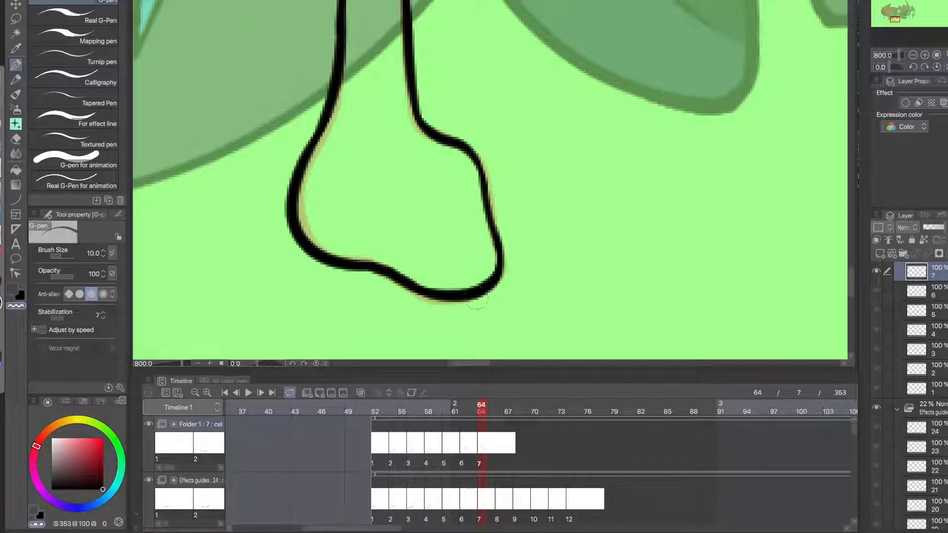
key(c)
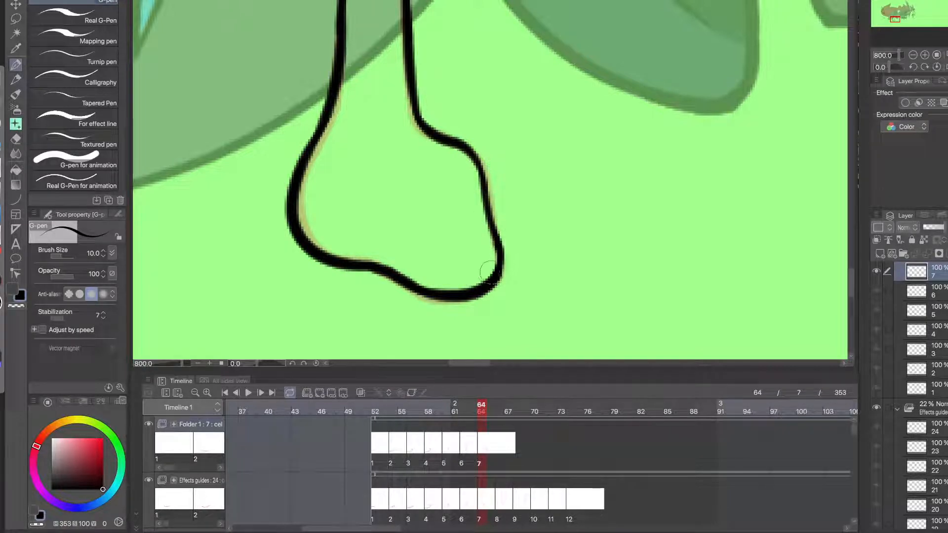
drag(490, 272, 475, 198)
mouse_move(504, 278)
mouse_down()
mouse_move(497, 220)
mouse_move(502, 271)
mouse_move(487, 215)
mouse_up()
key(ctrl+z)
- Add new animation cel 8 at frame 66 in Folder 1
alt+click(446, 225)
alt+click(446, 228)
alt+click(446, 231)
drag(500, 249, 473, 291)
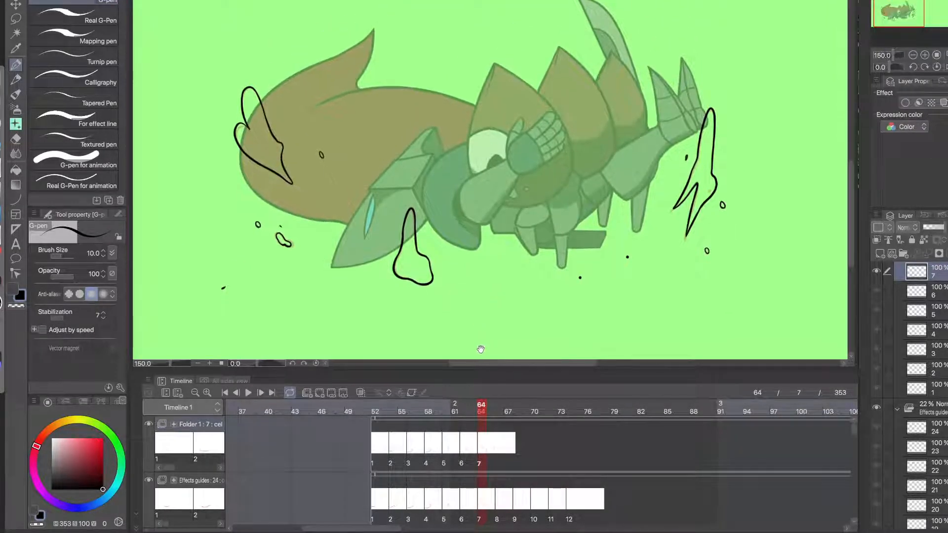
click(498, 443)
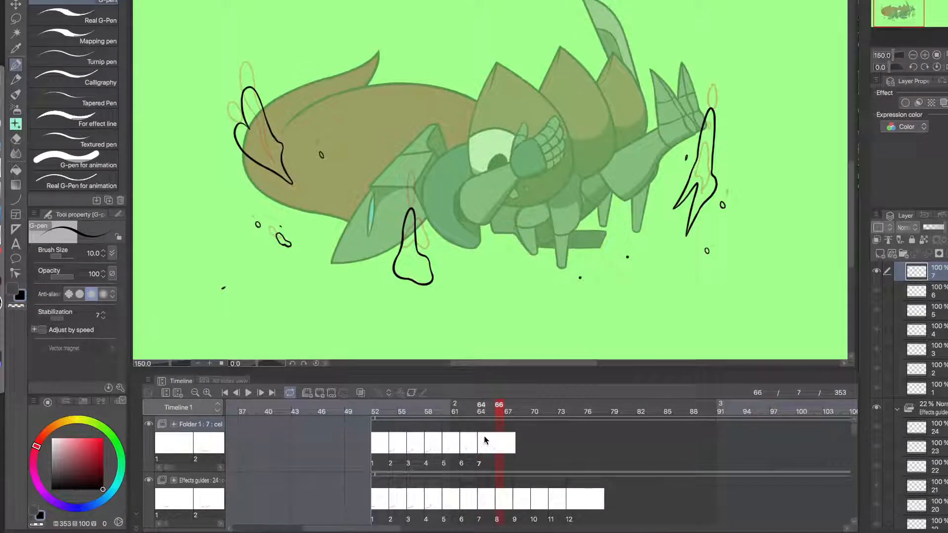
click(320, 394)
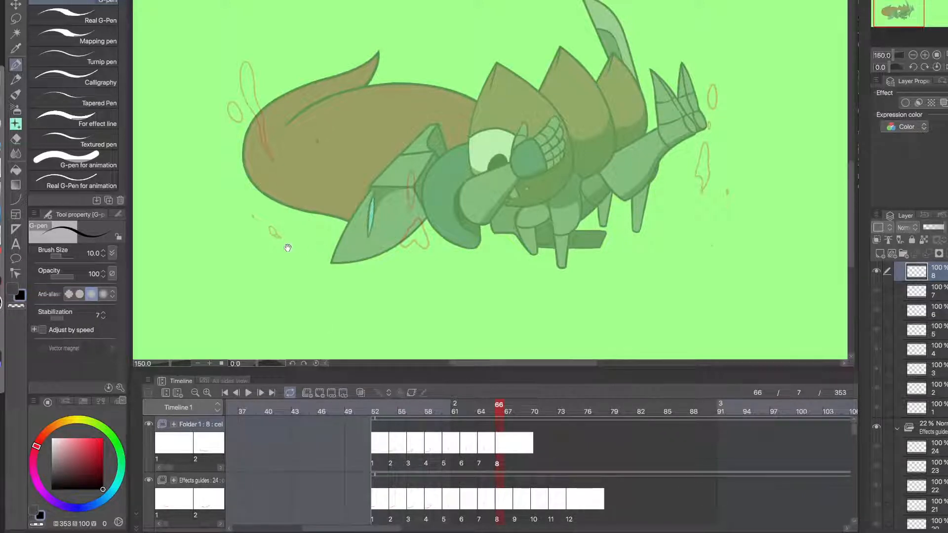
- Ink the tiny droplet on the tail and the oval droplet beside the tall tail splash on cel 8
scroll(400, 218, up, 5)
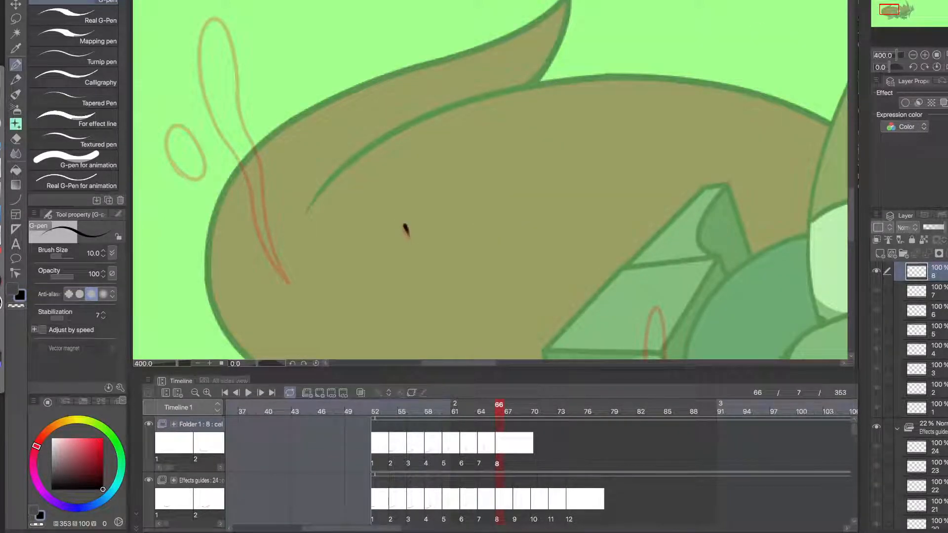
mouse_move(279, 219)
mouse_down()
mouse_move(391, 268)
mouse_move(368, 260)
mouse_move(364, 246)
mouse_move(365, 264)
mouse_move(373, 246)
mouse_up()
scroll(370, 262, up, 2)
key(ctrl+z)
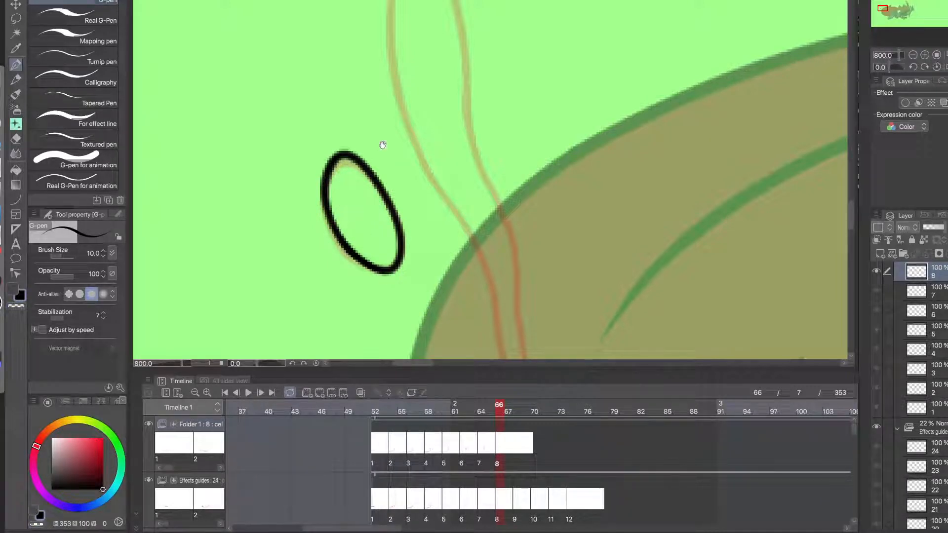
drag(383, 145, 326, 225)
- Ink the tall tail splash's rounded top, redoing the stroke until it fits the guide
mouse_move(334, 154)
mouse_down()
mouse_move(403, 168)
mouse_move(406, 179)
mouse_up()
key(ctrl+z)
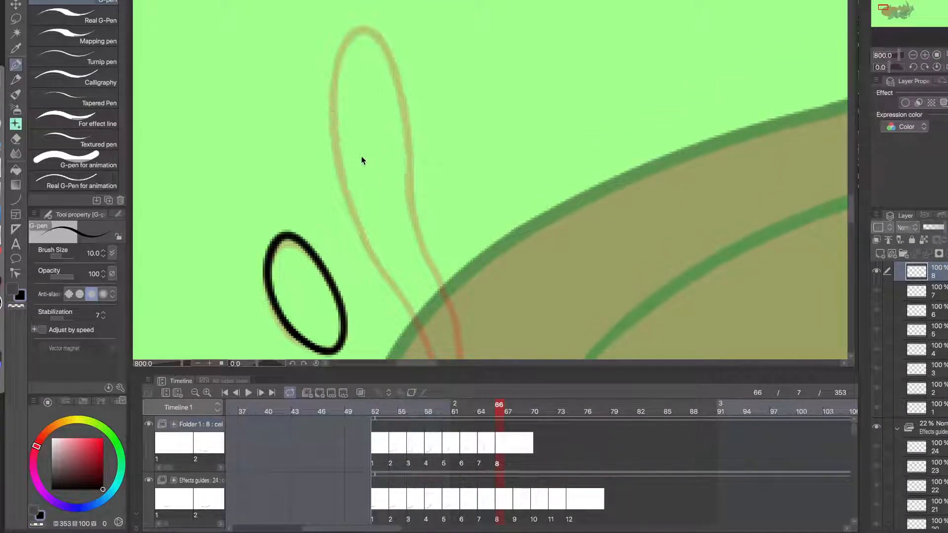
mouse_move(340, 186)
mouse_down()
mouse_move(337, 58)
mouse_move(406, 150)
mouse_move(398, 170)
mouse_move(354, 22)
mouse_move(390, 165)
mouse_up()
key(ctrl+z)
key(ctrl+z)
mouse_move(341, 190)
mouse_down()
mouse_move(372, 38)
mouse_move(399, 209)
mouse_move(400, 103)
mouse_move(371, 35)
mouse_move(392, 59)
mouse_move(373, 30)
mouse_move(327, 124)
mouse_up()
key(ctrl+z)
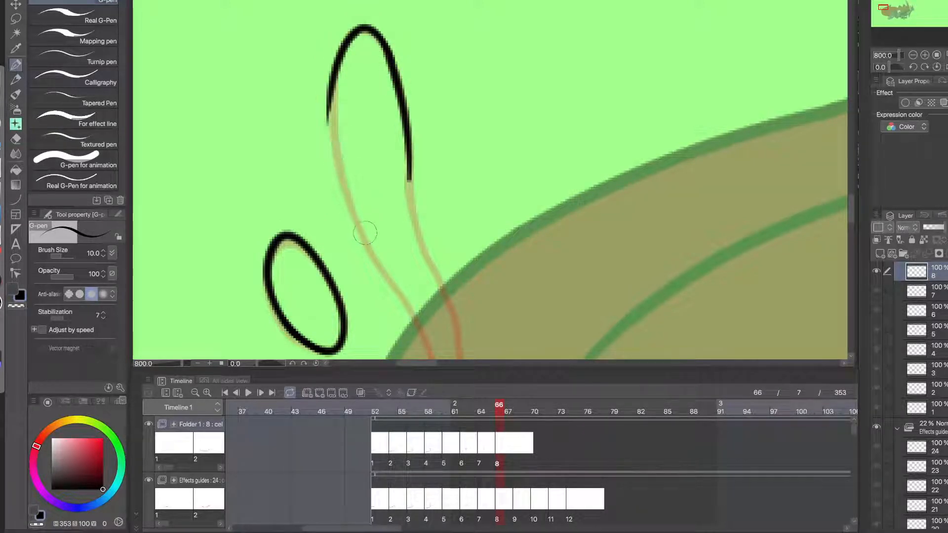
- Ink the tall tail splash's left edge from the rounded top down across the tail's outline
drag(368, 245, 333, 72)
drag(386, 249, 337, 148)
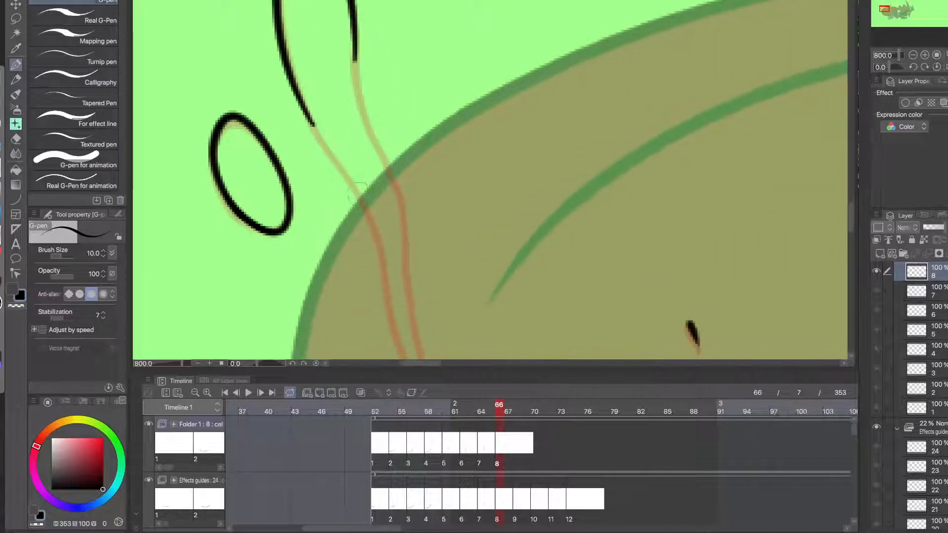
drag(375, 226, 289, 84)
key(ctrl+z)
drag(377, 241, 288, 79)
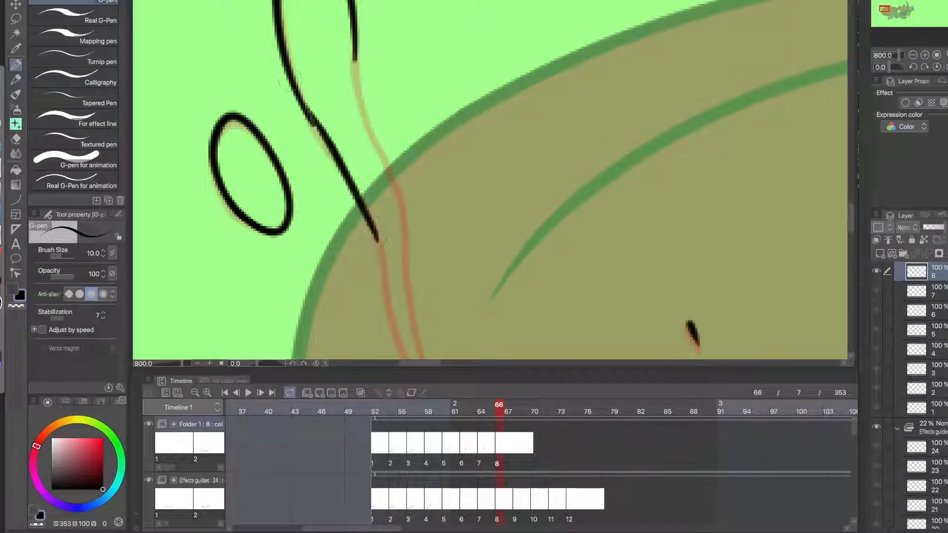
key(ctrl+z)
drag(379, 241, 293, 106)
drag(349, 182, 298, 96)
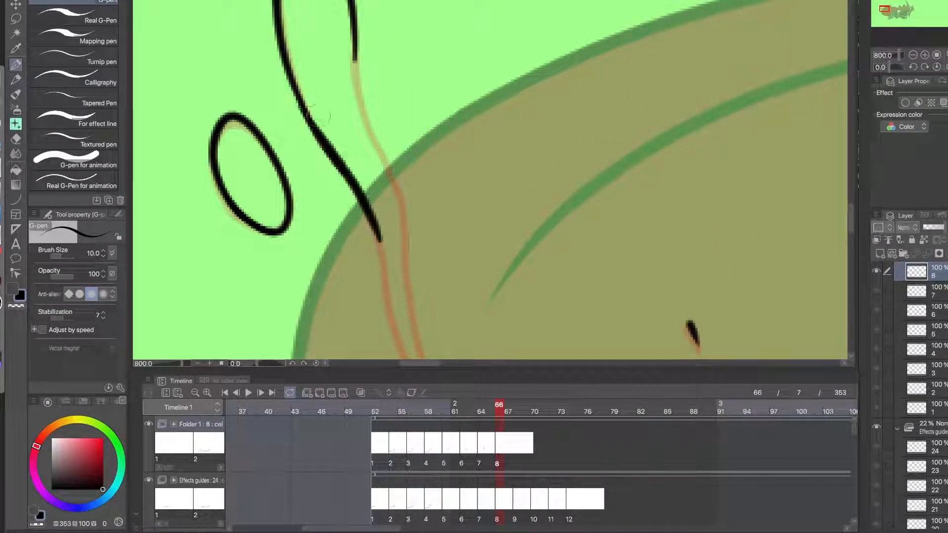
key(ctrl+z)
drag(336, 151, 289, 63)
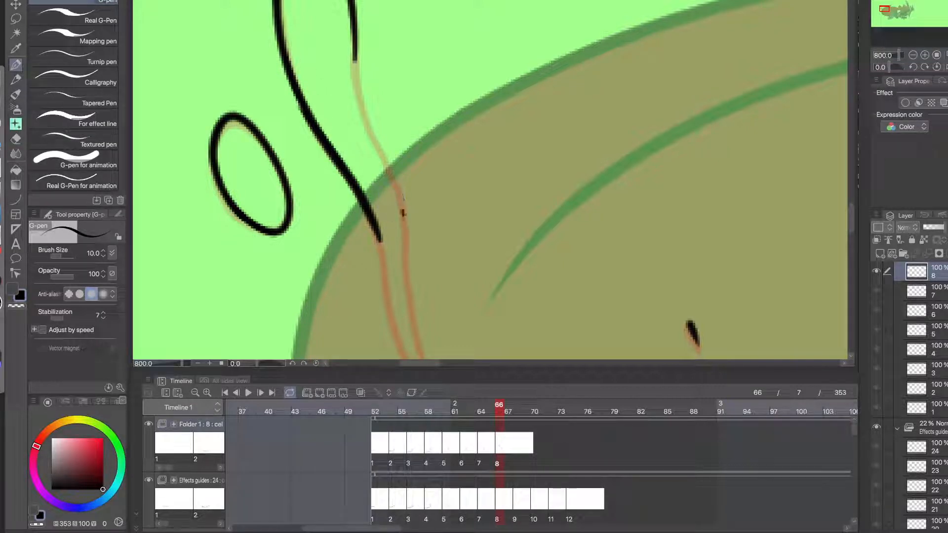
- Extend the tall tail splash's right edge onto the tail and ink its left edge down to the pointed tip
drag(403, 217, 353, 46)
drag(356, 97, 366, 30)
drag(374, 246, 319, 83)
mouse_move(406, 275)
mouse_down()
mouse_move(336, 143)
mouse_move(340, 157)
mouse_move(324, 77)
mouse_up()
key(ctrl+z)
drag(333, 131, 323, 70)
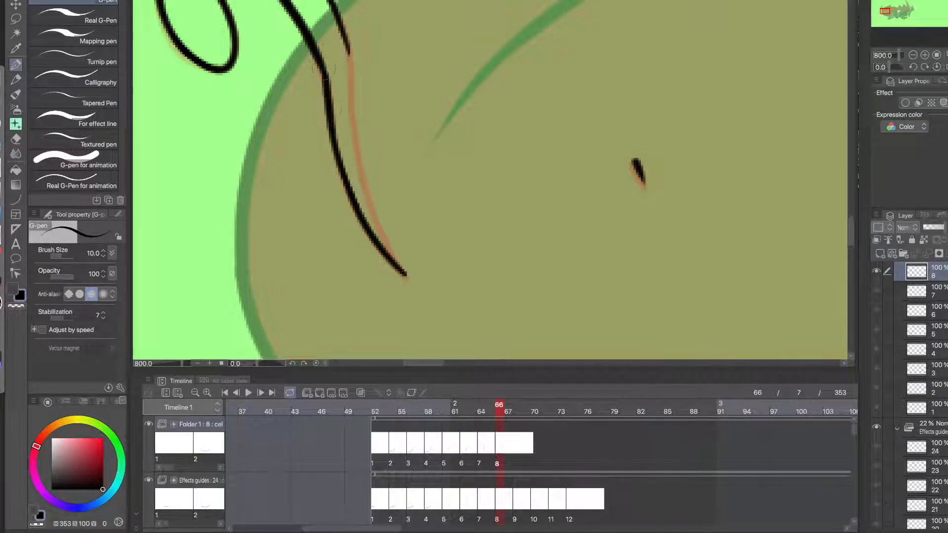
- Ink the tall tail splash's remaining right edge from the pointed tip upward, joining it smoothly to the upper stroke
drag(406, 275, 365, 180)
drag(375, 219, 348, 77)
drag(361, 170, 344, 42)
key(ctrl+z)
drag(356, 134, 346, 42)
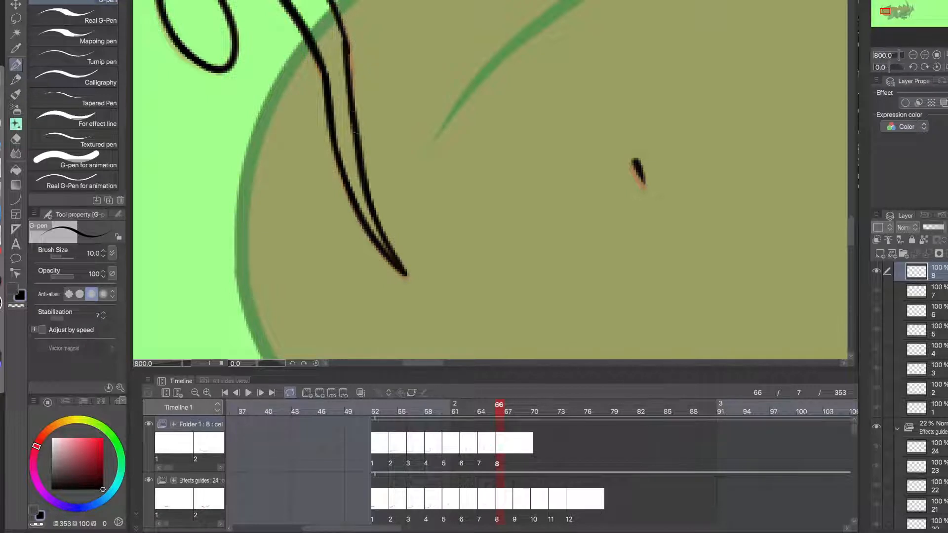
key(ctrl+z)
mouse_move(355, 127)
mouse_down()
mouse_move(344, 37)
mouse_move(350, 60)
mouse_up()
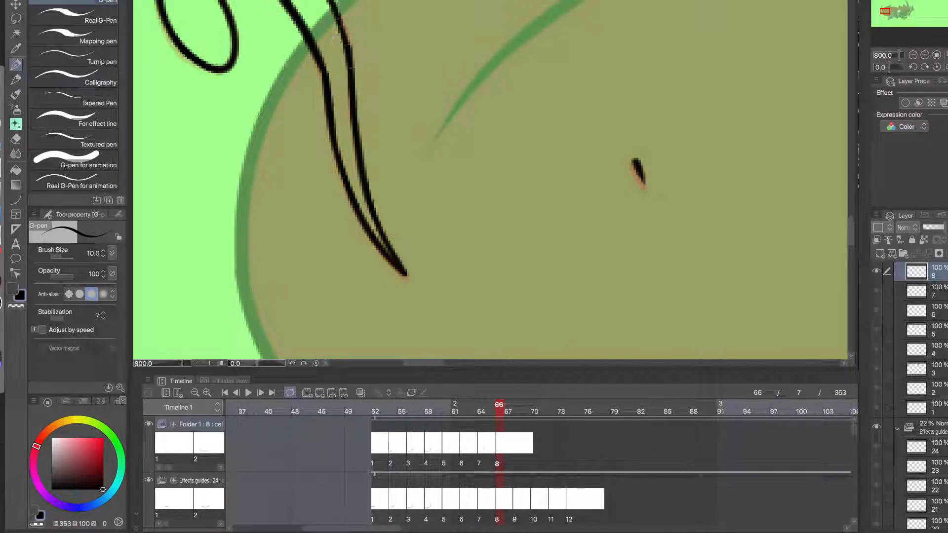
scroll(332, 37, down, 4)
drag(364, 207, 373, 262)
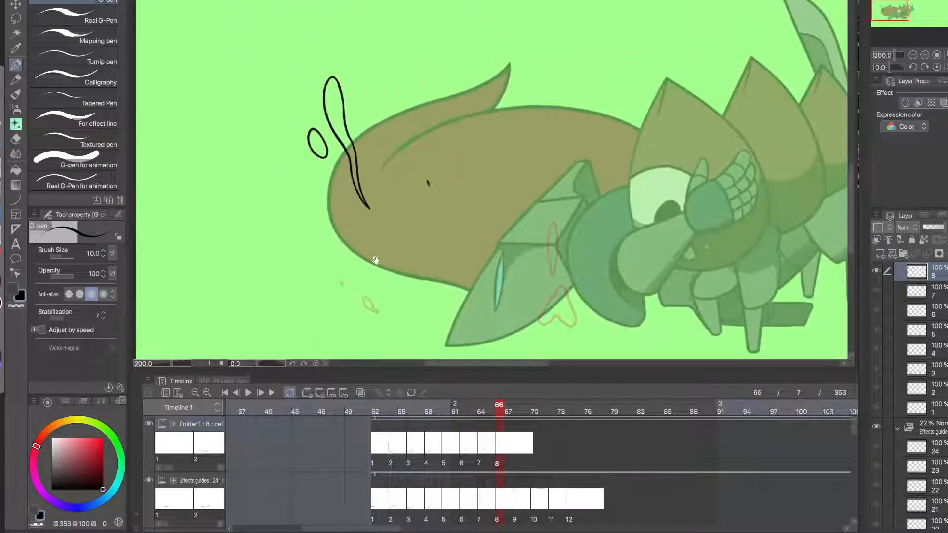
drag(406, 307, 387, 245)
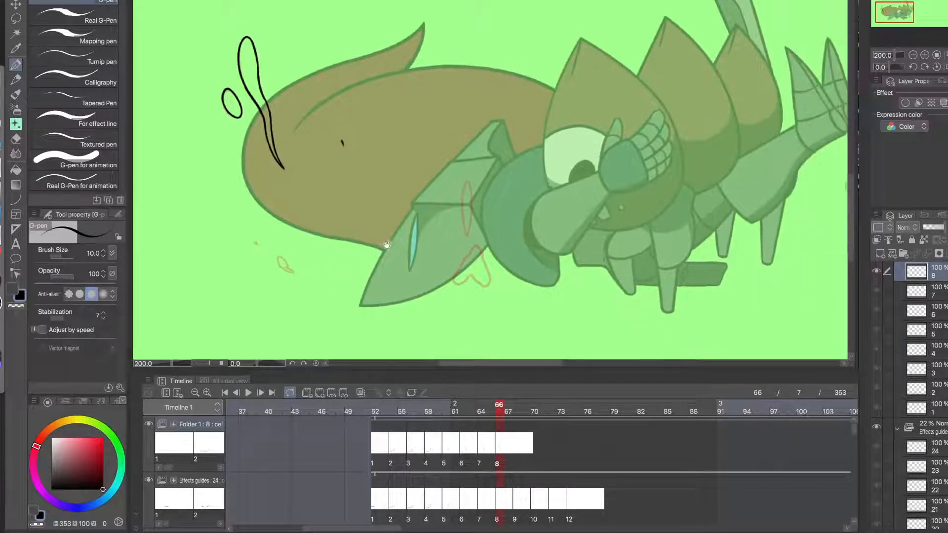
- Ink the narrow upright splash on the striped fin in cel 8, redoing its outline to fit the guide and trimming its pointed lower tip
mouse_move(444, 259)
mouse_down()
mouse_move(384, 247)
mouse_move(371, 123)
mouse_move(378, 59)
mouse_move(398, 39)
mouse_move(402, 176)
mouse_up()
scroll(403, 220, up, 5)
drag(390, 254, 408, 99)
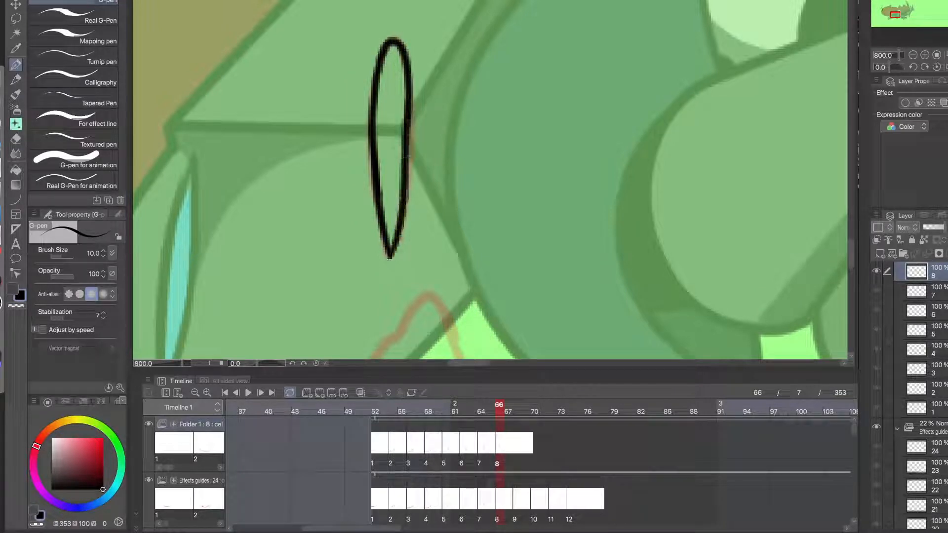
key(ctrl+z)
drag(390, 259, 401, 45)
drag(389, 295, 372, 192)
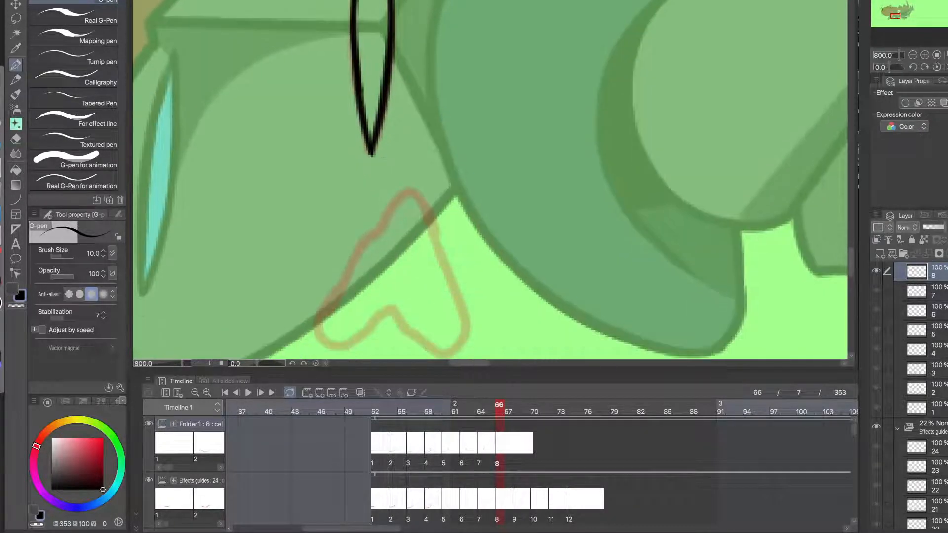
drag(375, 148, 348, 160)
key(ctrl+z)
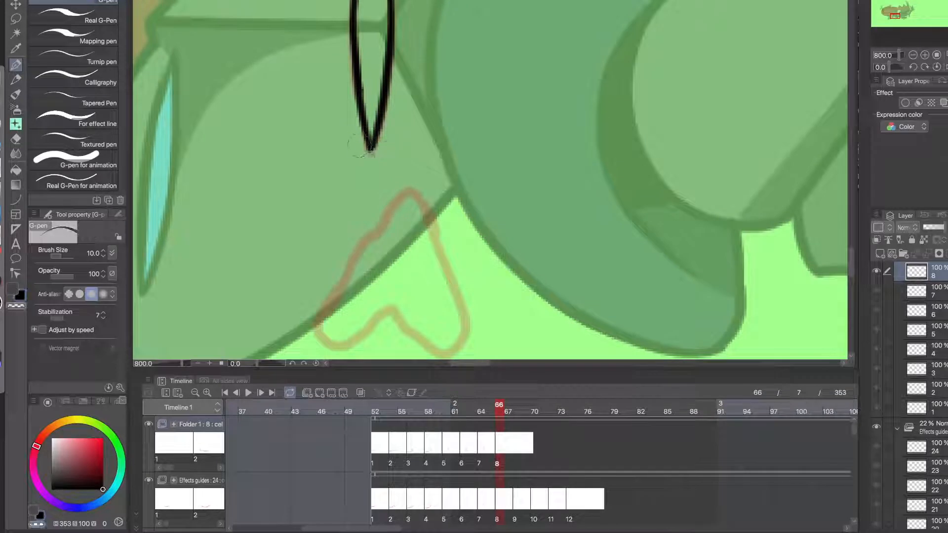
key(c)
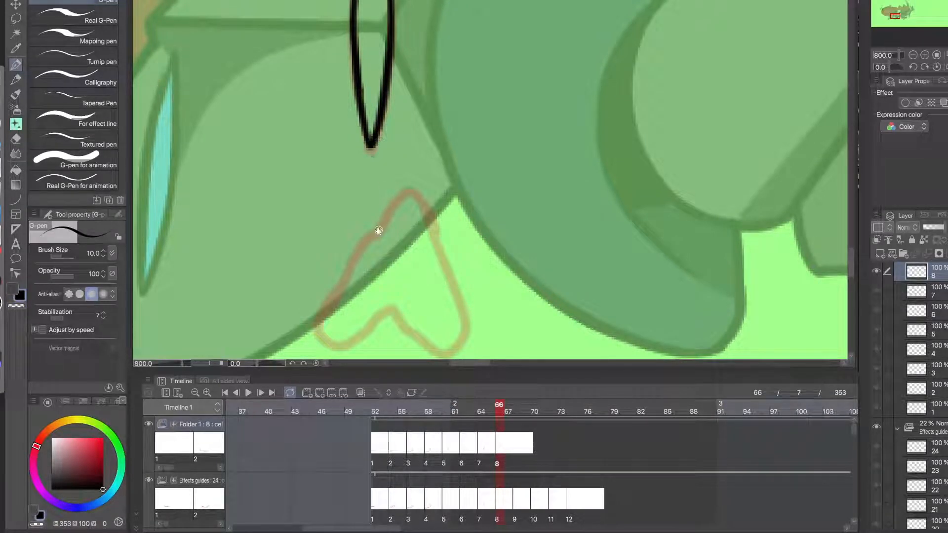
- Ink the forked splash beneath the narrow upright one, with a rounded peak and two lower lobes
scroll(379, 229, down, 3)
mouse_move(388, 228)
mouse_down()
mouse_move(320, 255)
mouse_move(349, 180)
mouse_move(404, 108)
mouse_move(452, 245)
mouse_move(432, 270)
mouse_move(384, 228)
mouse_up()
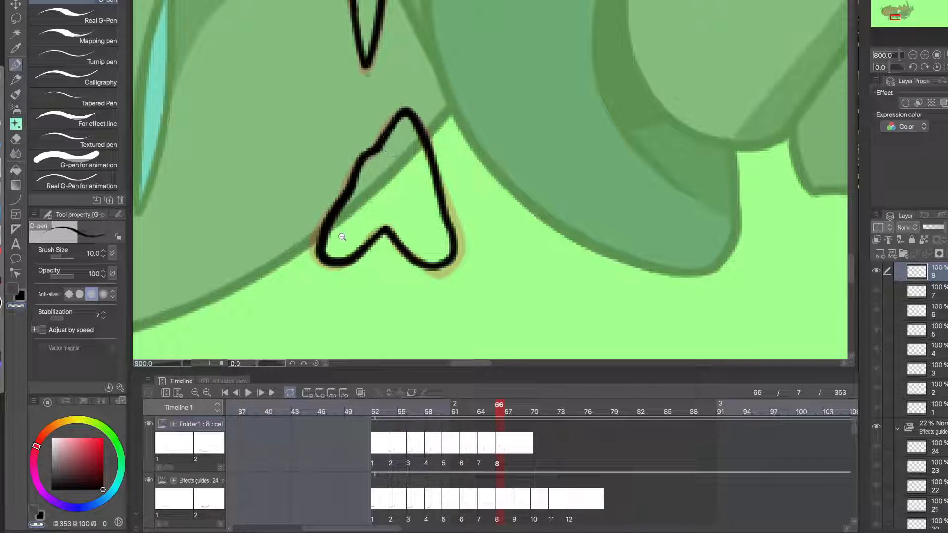
scroll(342, 237, down, 5)
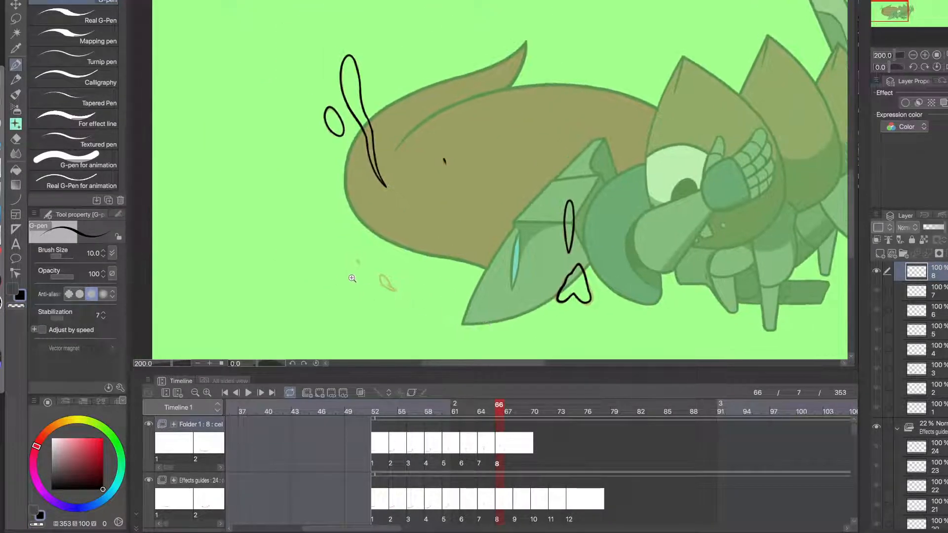
- Ink the tiny teardrop and the curved, pointed droplet below the creature's tail
scroll(352, 278, up, 5)
drag(372, 223, 385, 246)
mouse_move(447, 304)
mouse_down()
mouse_move(366, 250)
mouse_move(381, 247)
mouse_move(360, 156)
mouse_move(434, 223)
mouse_move(423, 247)
mouse_move(466, 281)
mouse_move(398, 261)
mouse_move(369, 228)
mouse_up()
scroll(366, 250, up, 2)
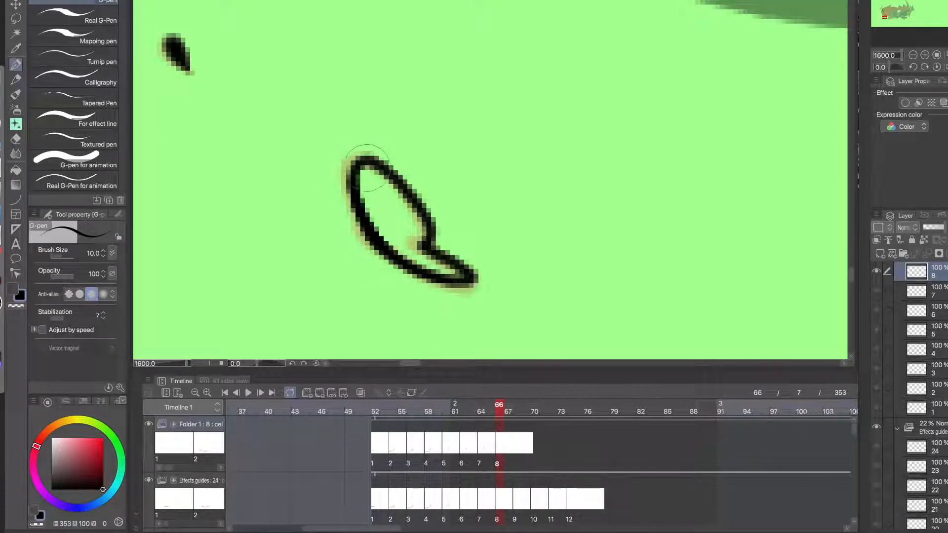
- Ink the small oval droplet beside the tip of the raised clawed limb
scroll(364, 266, down, 7)
drag(400, 283, 301, 270)
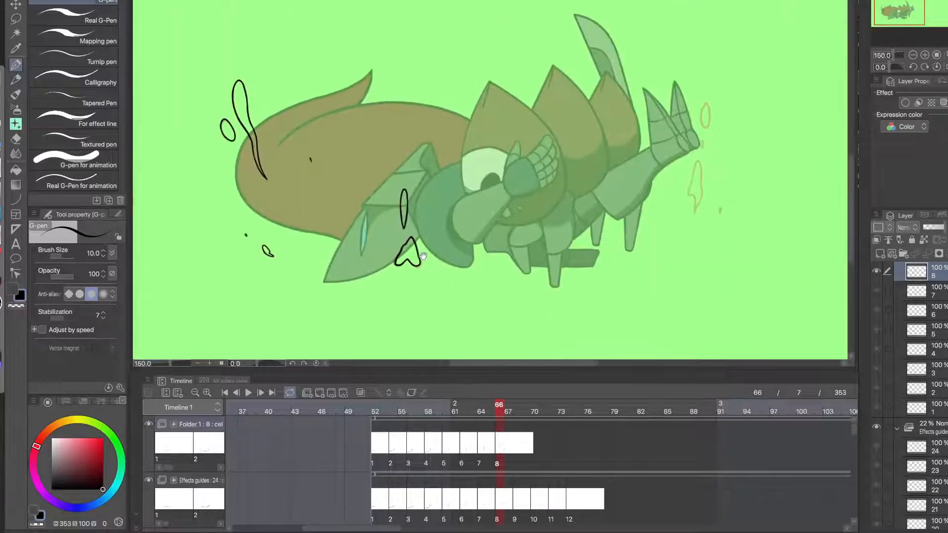
drag(494, 253, 232, 242)
scroll(419, 168, up, 7)
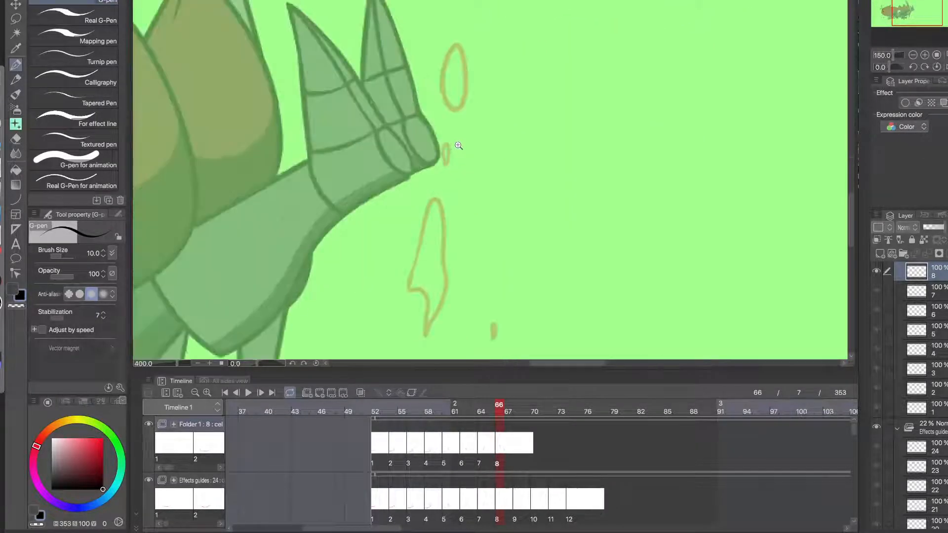
mouse_move(396, 197)
mouse_down()
mouse_move(419, 142)
mouse_move(398, 146)
mouse_up()
key(ctrl+z)
- Ink the larger oval droplet above the small one near the raised claws, redoing the stroke to fit the guide
scroll(398, 146, down, 2)
drag(419, 113, 421, 282)
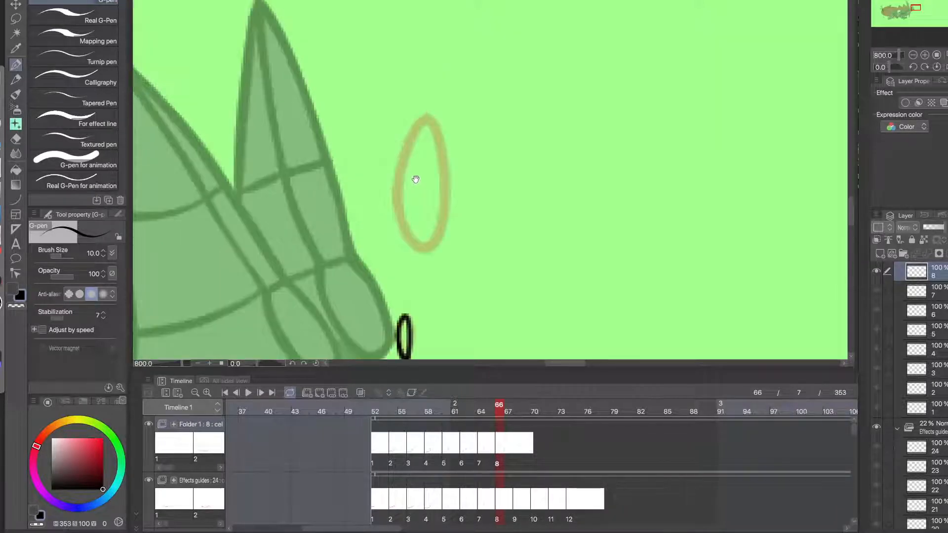
drag(416, 245, 418, 247)
key(ctrl+z)
mouse_move(414, 150)
mouse_down()
mouse_move(420, 250)
mouse_move(418, 149)
mouse_up()
- Fill in the small solid droplet to the lower right of the jagged splash guide below the raised claws
alt+click(409, 252)
drag(388, 351, 414, 151)
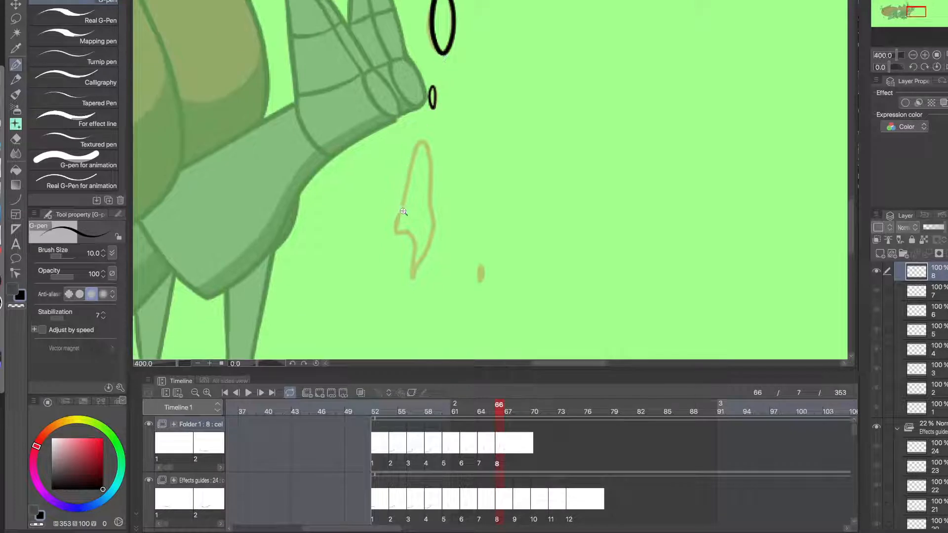
super+click(407, 221)
drag(445, 276, 400, 165)
drag(509, 208, 498, 239)
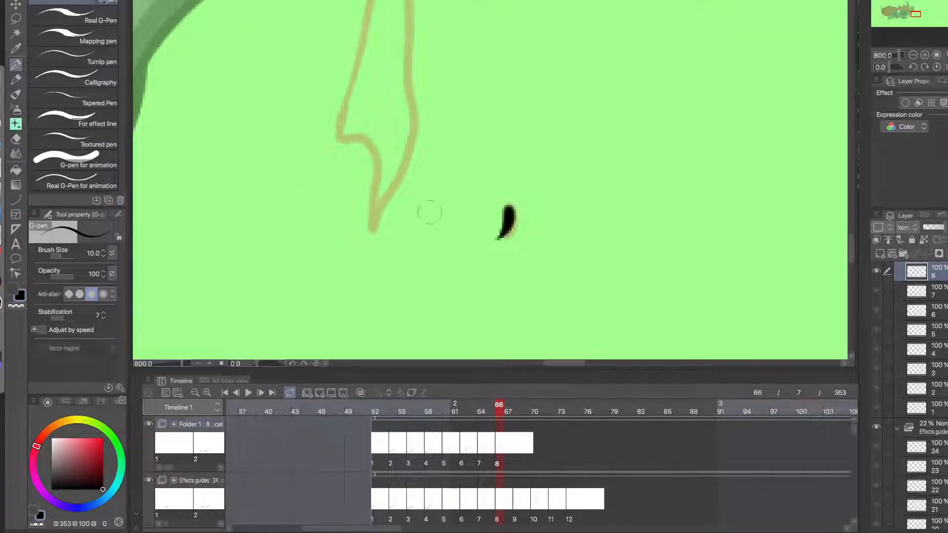
- Ink the jagged splash below the raised claws from its rounded top to its side notch and pointed lower tip
mouse_move(371, 191)
mouse_down()
mouse_move(418, 266)
mouse_move(417, 210)
mouse_move(391, 210)
mouse_move(434, 31)
mouse_move(459, 104)
mouse_move(423, 292)
mouse_up()
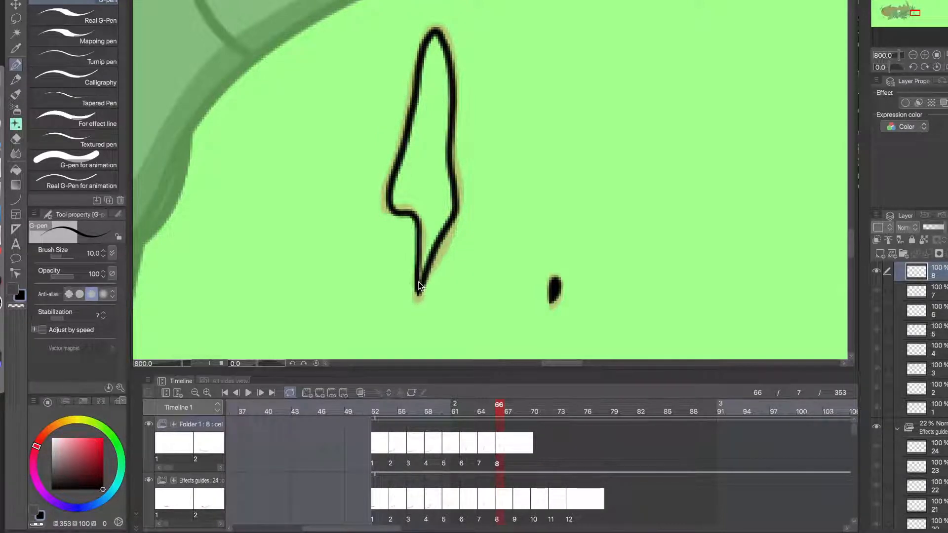
drag(418, 297, 417, 217)
alt+click(422, 287)
alt+click(421, 287)
drag(421, 305, 460, 116)
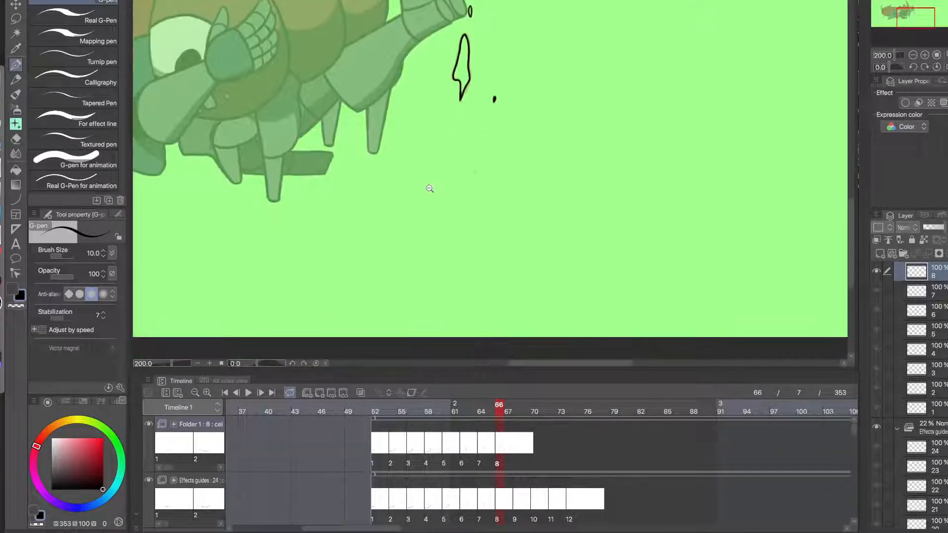
- Ink the tiny isolated speck far below the raised claws
mouse_move(430, 189)
mouse_down()
mouse_move(451, 221)
mouse_move(532, 205)
mouse_up()
scroll(502, 187, up, 4)
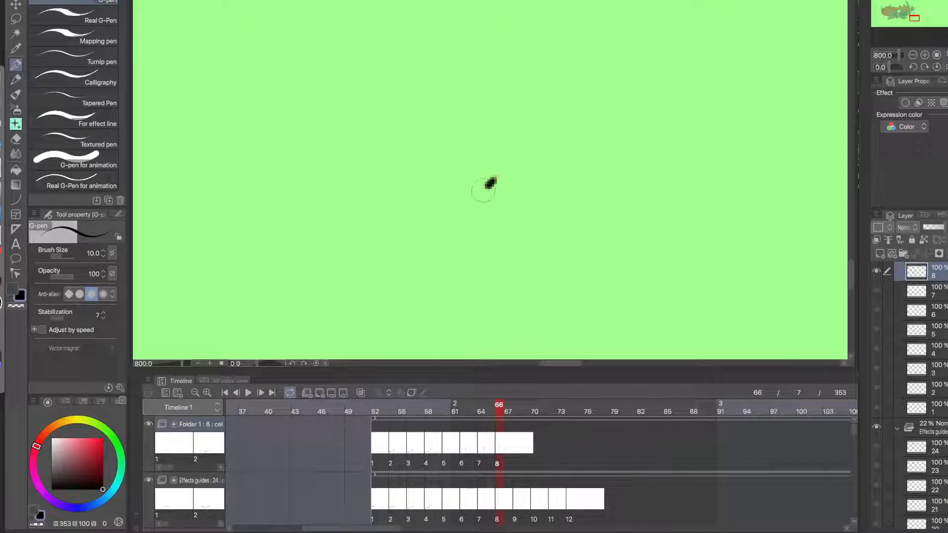
scroll(484, 191, down, 6)
- Add new animation cel 9 at frame 68 of the effects line art folder
drag(402, 283, 500, 268)
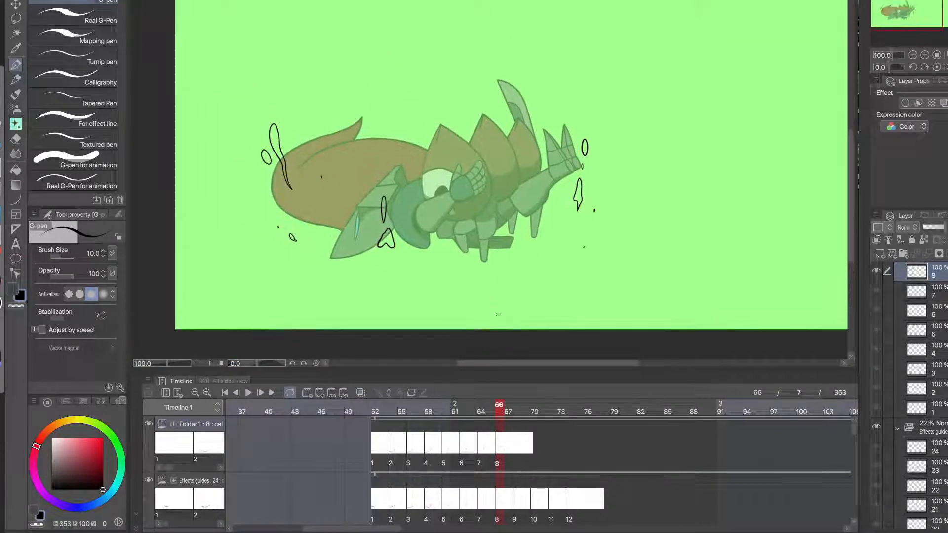
click(516, 444)
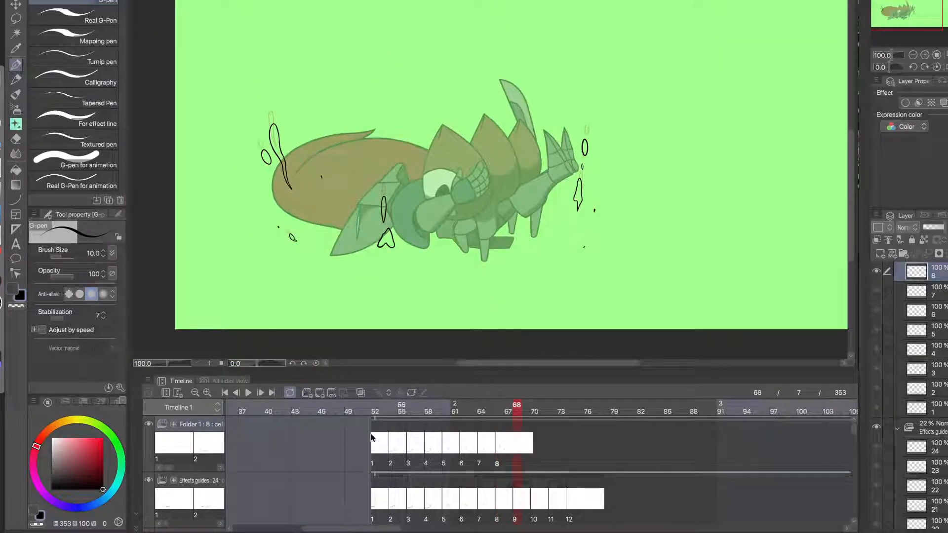
click(319, 393)
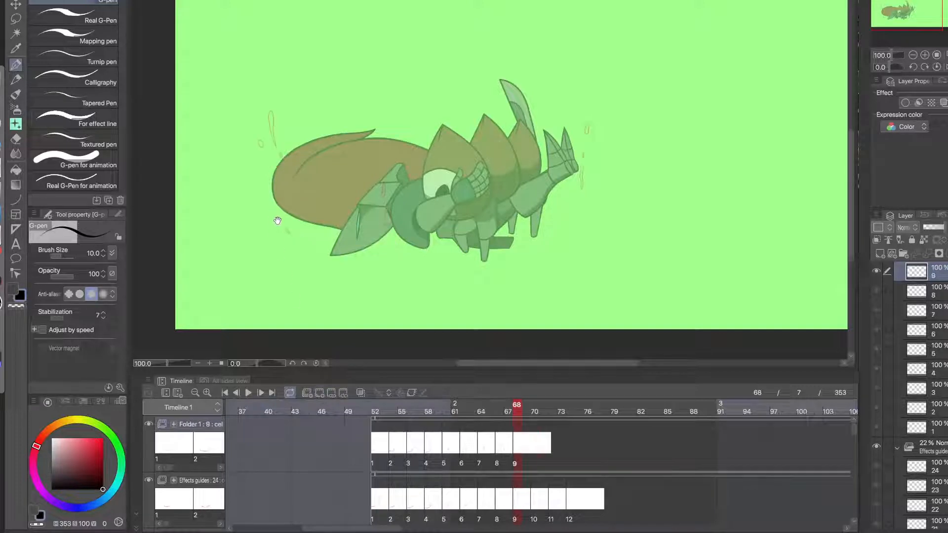
- Ink the small bent droplet below the tail in cel 9
scroll(277, 220, up, 7)
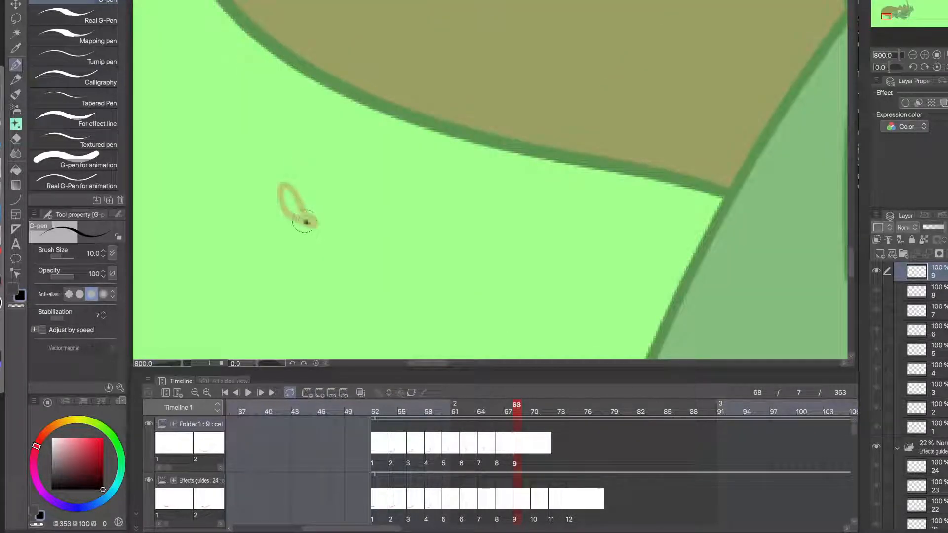
mouse_move(306, 222)
mouse_down()
mouse_move(278, 192)
mouse_move(291, 185)
mouse_move(315, 213)
mouse_move(300, 226)
mouse_up()
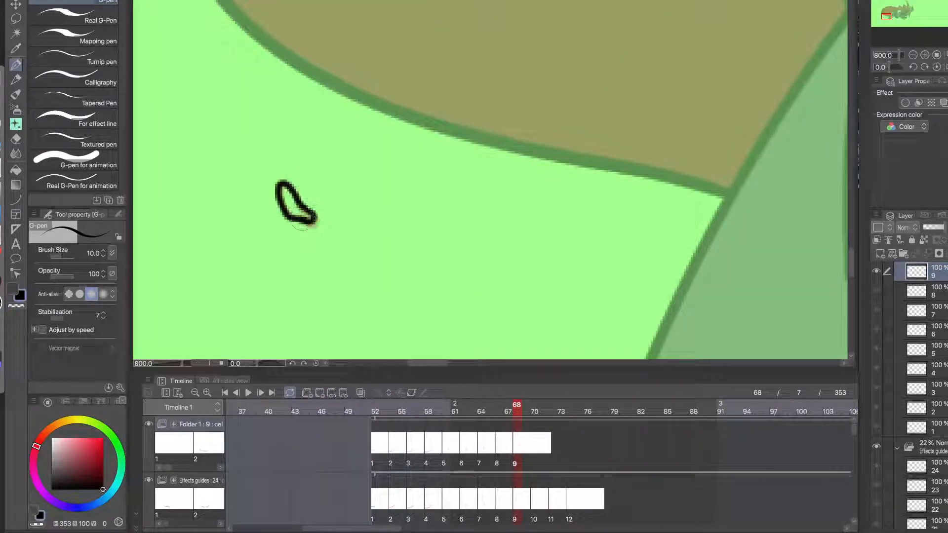
scroll(301, 224, down, 4)
- Ink the elongated oval droplet on the upper section of the fin
scroll(514, 161, up, 4)
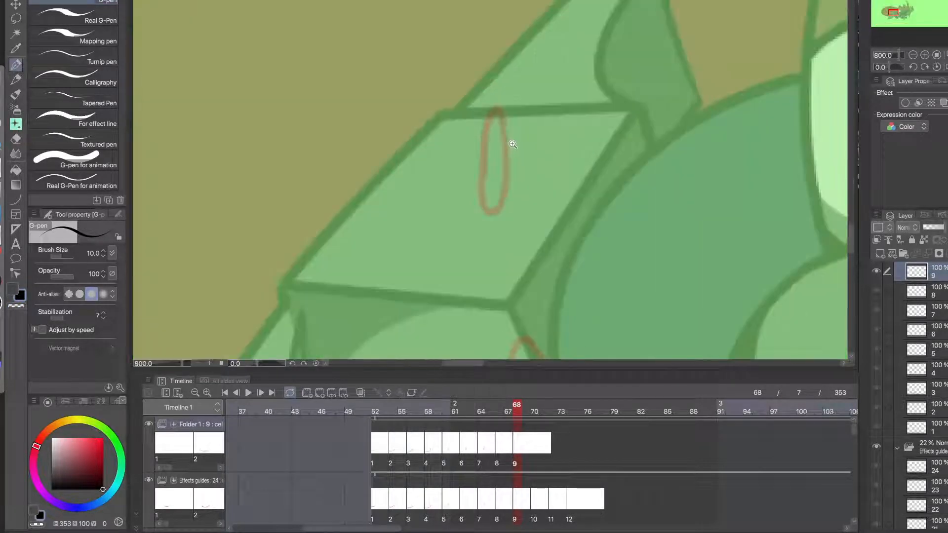
mouse_move(484, 179)
mouse_down()
mouse_move(492, 119)
mouse_move(503, 123)
mouse_move(508, 186)
mouse_move(494, 204)
mouse_move(490, 168)
mouse_up()
drag(512, 266, 446, 154)
- Ink the lobed splash below the elongated oval, closing its outline along the wavy bottom and far side
drag(449, 269, 425, 212)
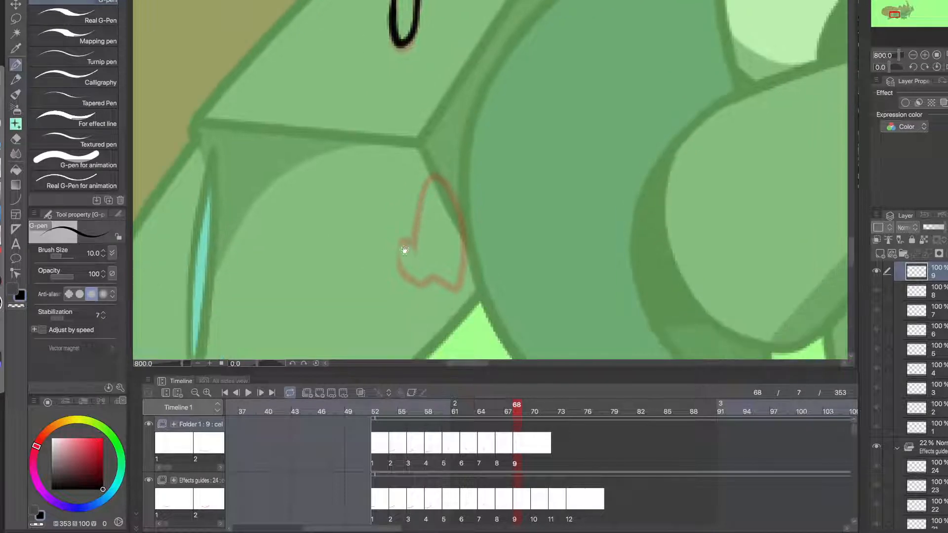
scroll(427, 275, up, 2)
mouse_move(440, 285)
mouse_down()
mouse_move(387, 207)
mouse_move(416, 187)
mouse_move(441, 88)
mouse_move(489, 134)
mouse_move(501, 186)
mouse_up()
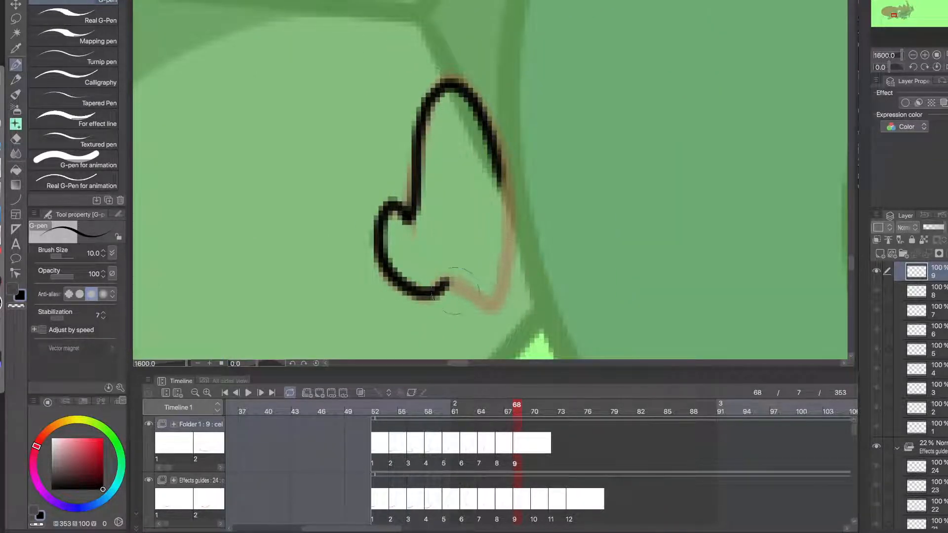
mouse_move(448, 282)
mouse_down()
mouse_move(486, 306)
mouse_move(504, 182)
mouse_move(496, 146)
mouse_up()
scroll(463, 213, down, 2)
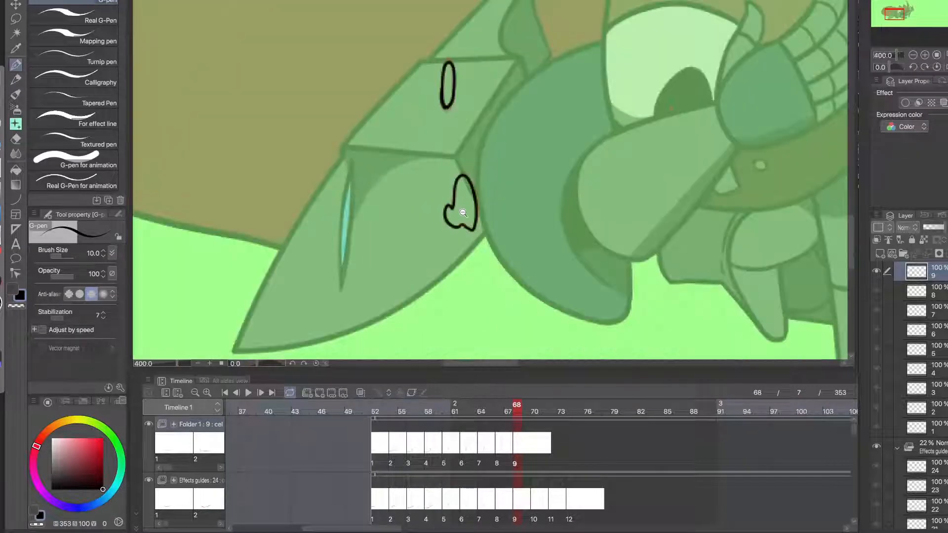
- Ink the two oval droplets beside and below the tall tail splash guide, redoing strokes until they fit
scroll(463, 213, down, 2)
scroll(449, 275, up, 5)
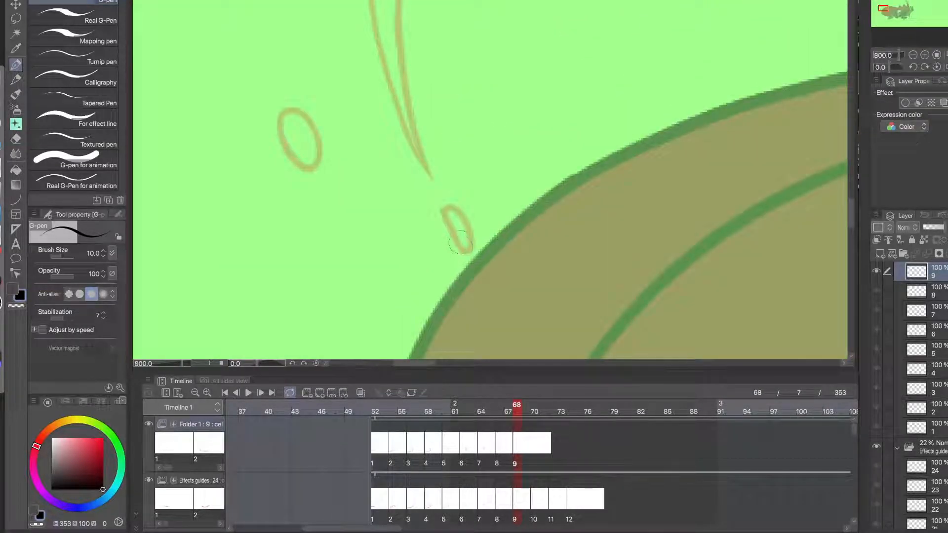
mouse_move(461, 242)
mouse_down()
mouse_move(444, 206)
mouse_move(466, 249)
mouse_up()
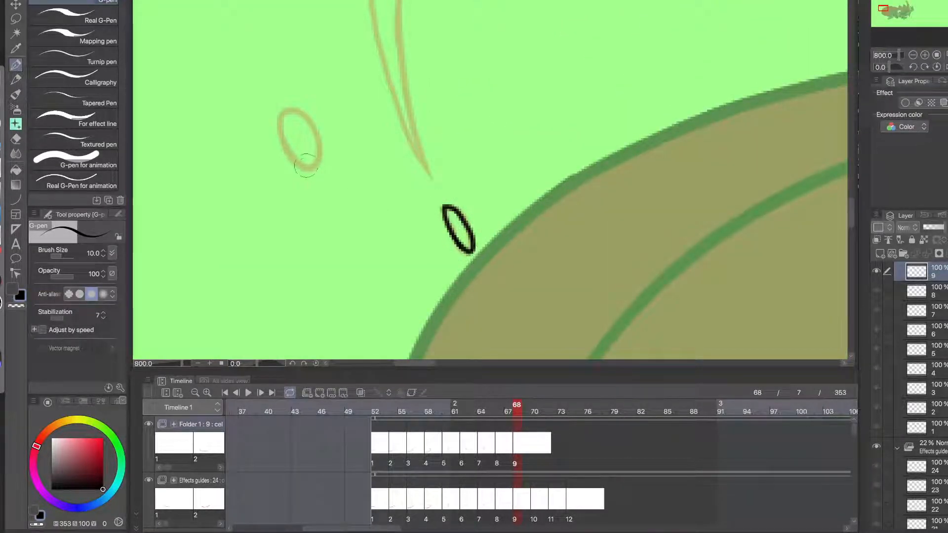
mouse_move(306, 166)
mouse_down()
mouse_move(285, 134)
mouse_move(288, 147)
mouse_move(312, 135)
mouse_move(280, 107)
mouse_move(305, 166)
mouse_up()
key(ctrl+z)
key(ctrl+z)
- Ink the tall tail splash's left edge, rounded top and upper right edge, redoing the first stroke
drag(400, 98, 356, 219)
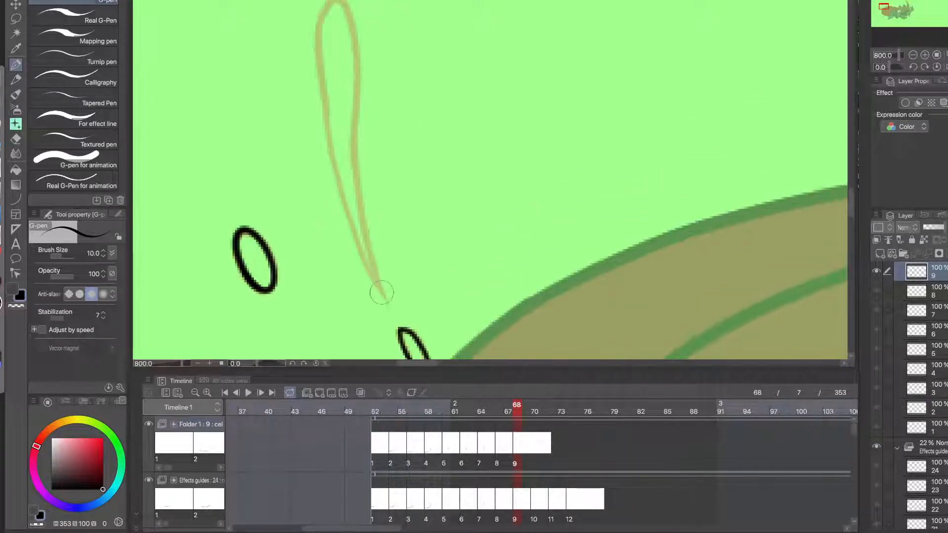
drag(382, 293, 326, 96)
key(ctrl+z)
mouse_move(383, 294)
mouse_down()
mouse_move(324, 86)
mouse_move(318, 20)
mouse_move(341, 2)
mouse_move(356, 141)
mouse_up()
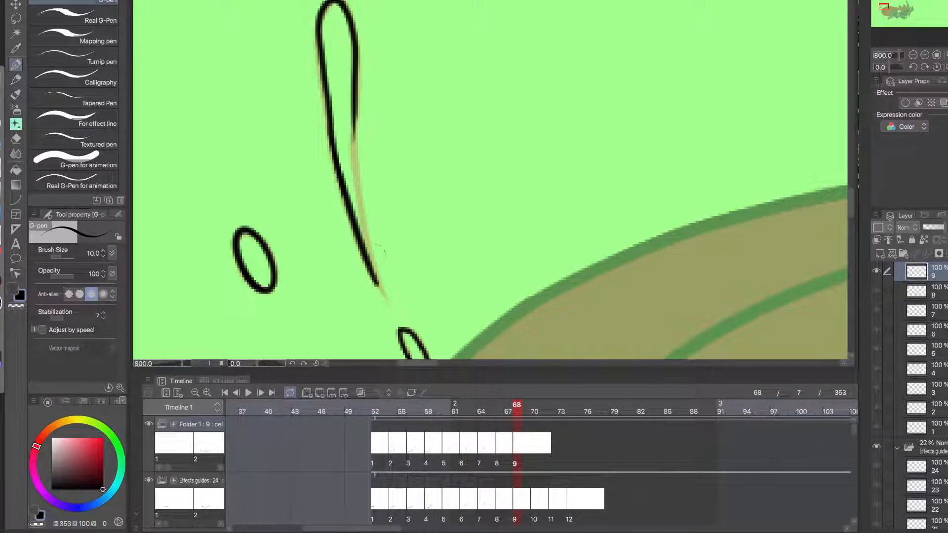
- Complete the tall tail splash's right edge down to its pointed tip, retrying the tip's cleanup until it tapers
drag(381, 252, 378, 286)
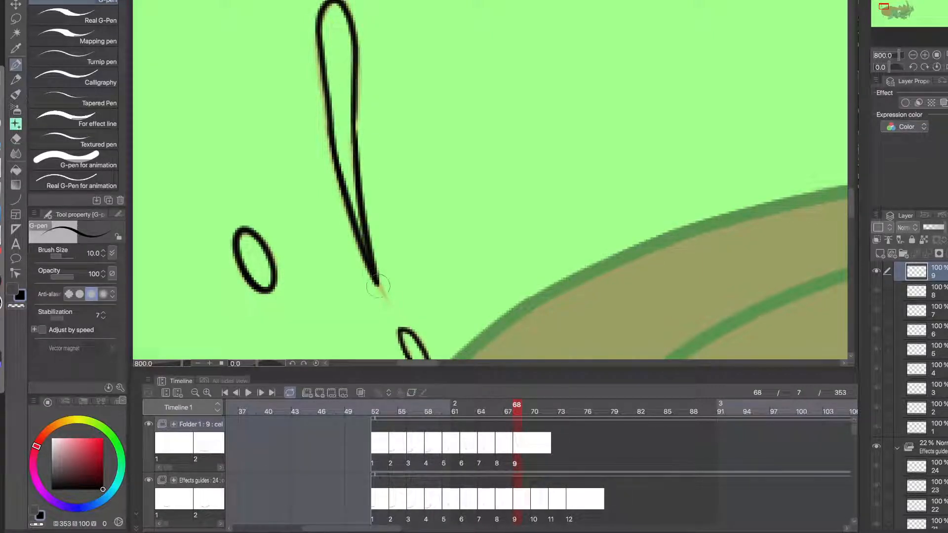
key(ctrl+z)
drag(354, 232, 387, 298)
key(ctrl+z)
drag(347, 212, 381, 287)
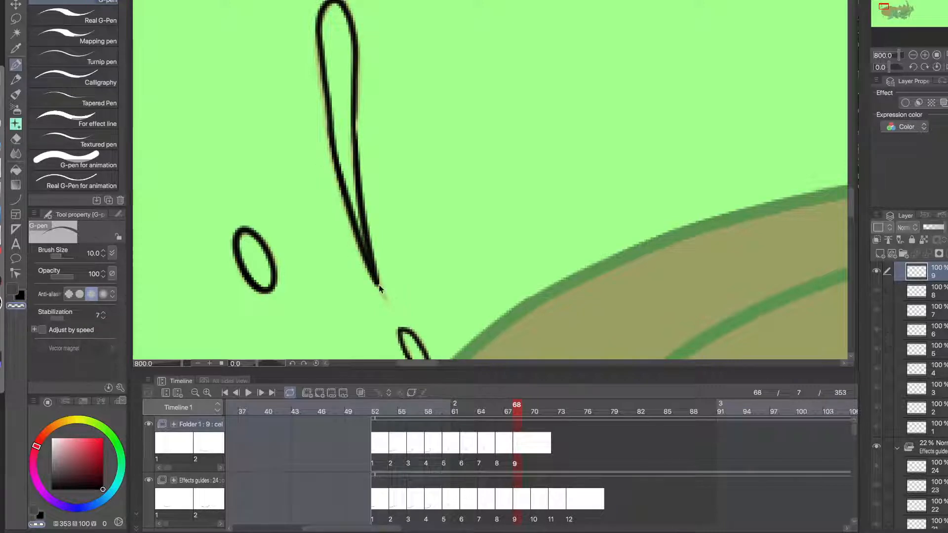
key(ctrl+z)
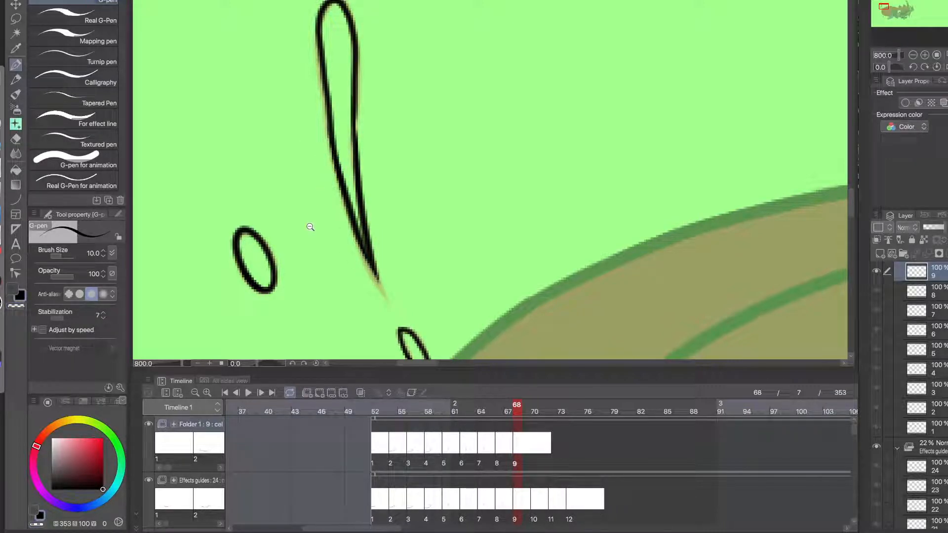
scroll(313, 227, down, 5)
- Ink the larger oval droplet above and beside the raised claws in cel 9
drag(375, 291, 320, 164)
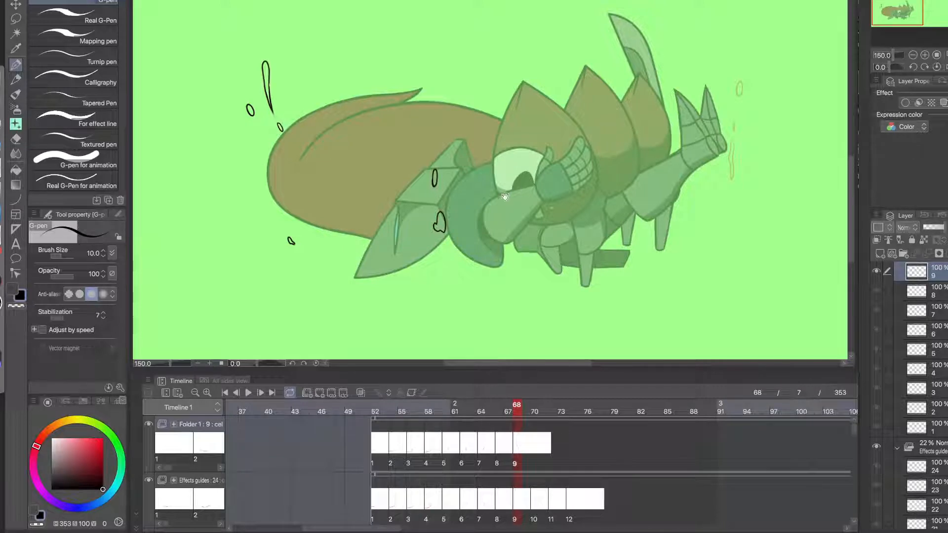
drag(631, 178, 436, 212)
scroll(548, 125, up, 5)
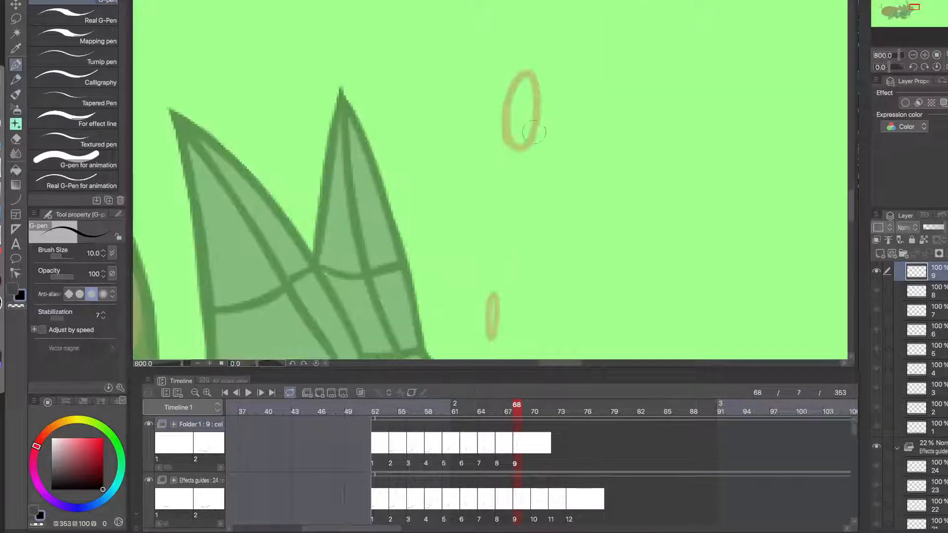
drag(513, 140, 508, 112)
- Ink the narrow droplet between the larger oval and the long wavy splash guide beside the raised claws
drag(516, 185, 477, 144)
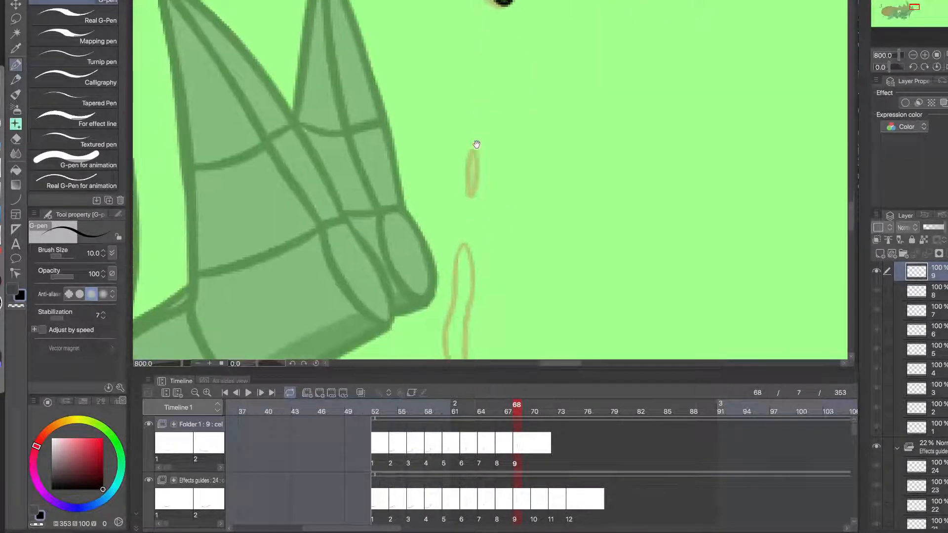
drag(472, 191, 477, 69)
key(ctrl+z)
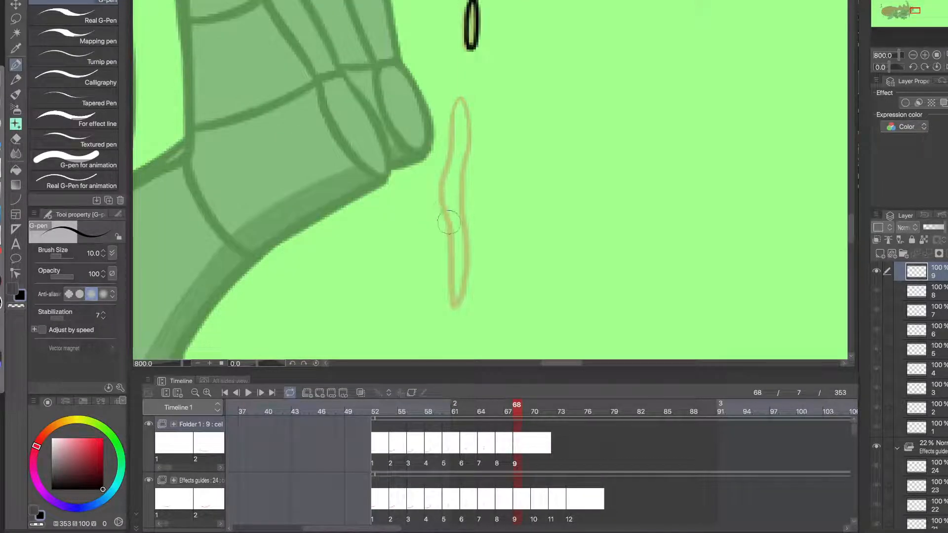
- Ink the outline of the long wavy splash beside the raised claws in cel 9
mouse_move(449, 223)
mouse_down()
mouse_move(458, 101)
mouse_move(471, 114)
mouse_move(474, 147)
mouse_move(462, 184)
mouse_move(464, 294)
mouse_move(456, 300)
mouse_move(442, 215)
mouse_up()
drag(448, 256, 628, 265)
drag(491, 320, 516, 284)
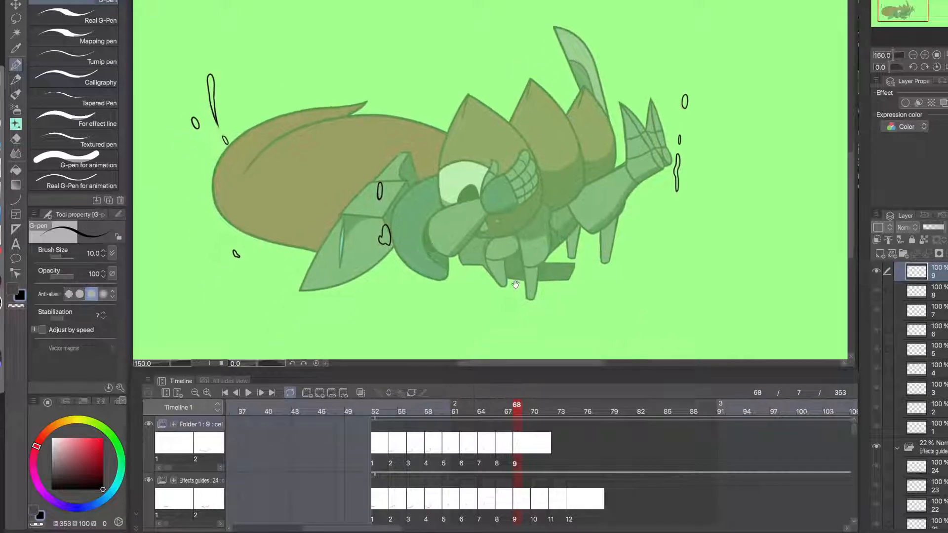
- Add cel 10 at frame 70 and ink the small droplets and narrow oval beside the raised claws
click(535, 446)
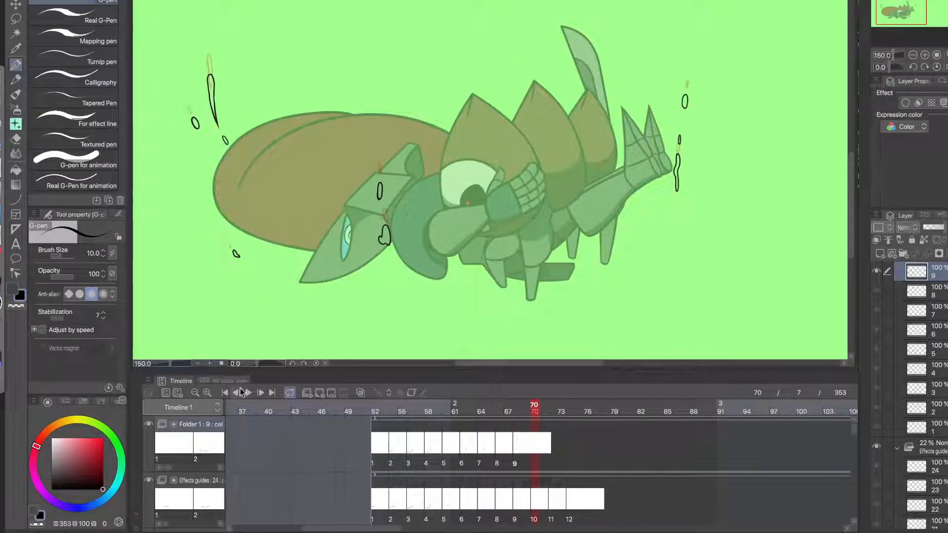
click(317, 393)
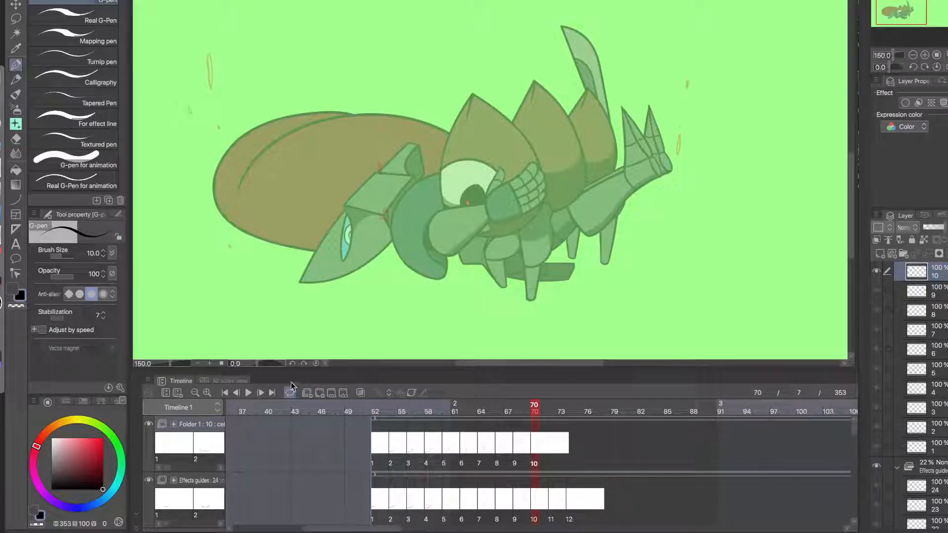
scroll(670, 120, up, 7)
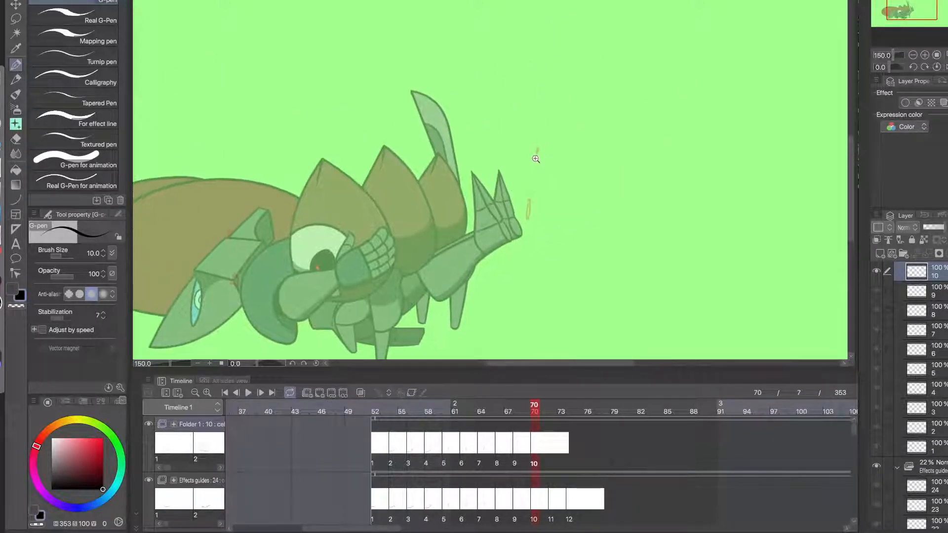
scroll(552, 94, down, 4)
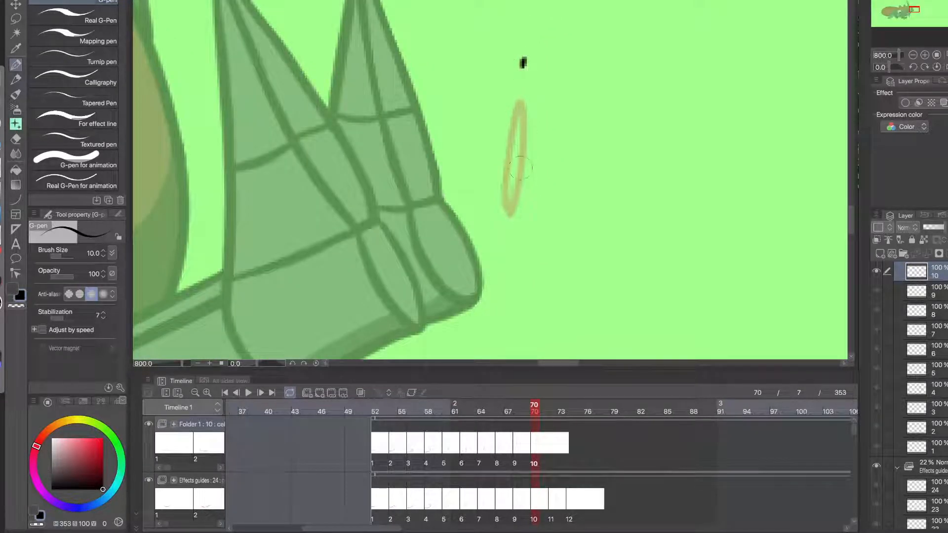
mouse_move(509, 213)
mouse_down()
mouse_move(516, 103)
mouse_move(511, 177)
mouse_move(518, 106)
mouse_move(525, 146)
mouse_move(517, 210)
mouse_up()
key(ctrl+z)
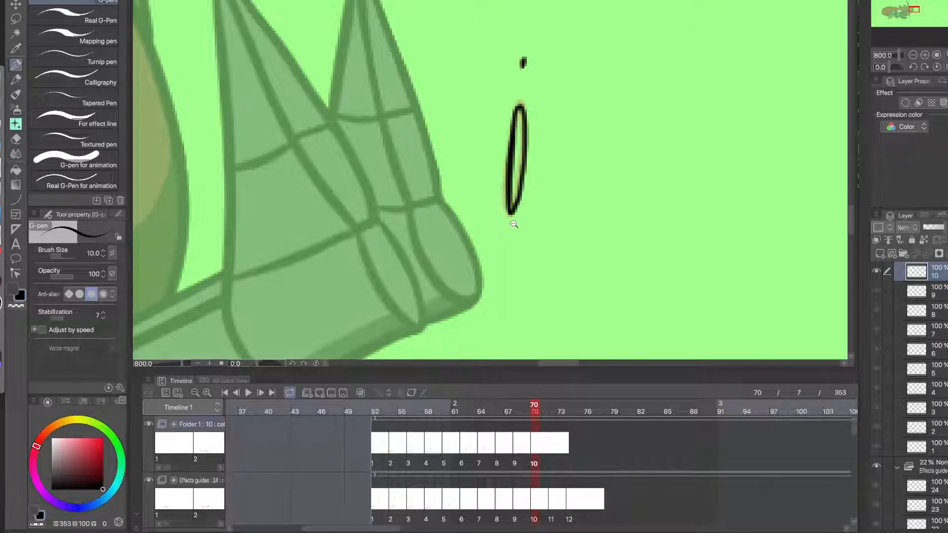
- Ink the droplet below the tail, the two small droplets above it and the tall narrow droplet in cel 10
scroll(514, 224, down, 5)
drag(145, 288, 486, 251)
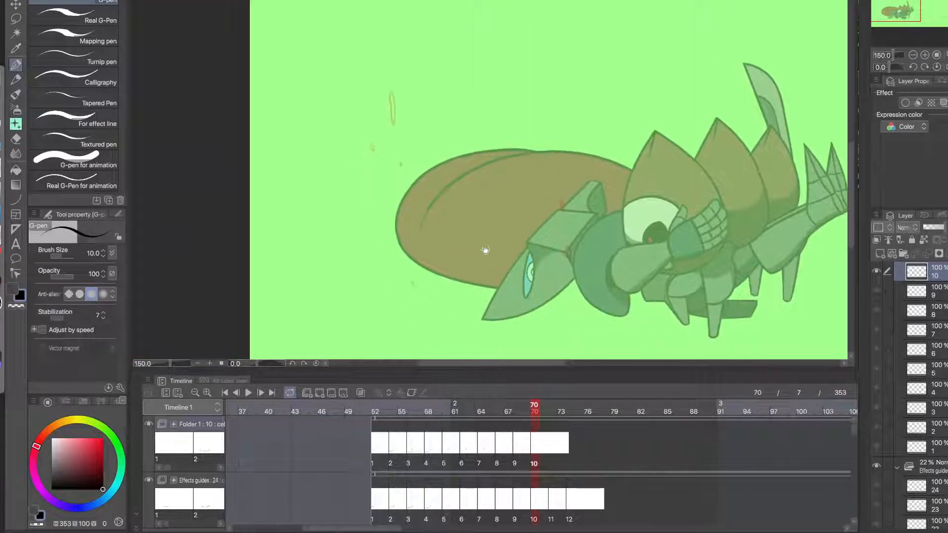
scroll(418, 279, up, 5)
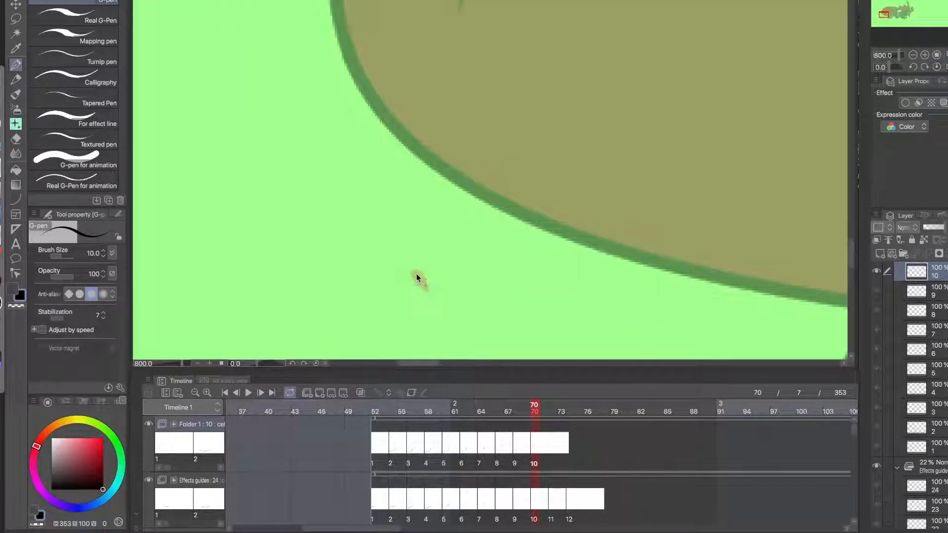
scroll(419, 275, down, 5)
scroll(425, 222, up, 5)
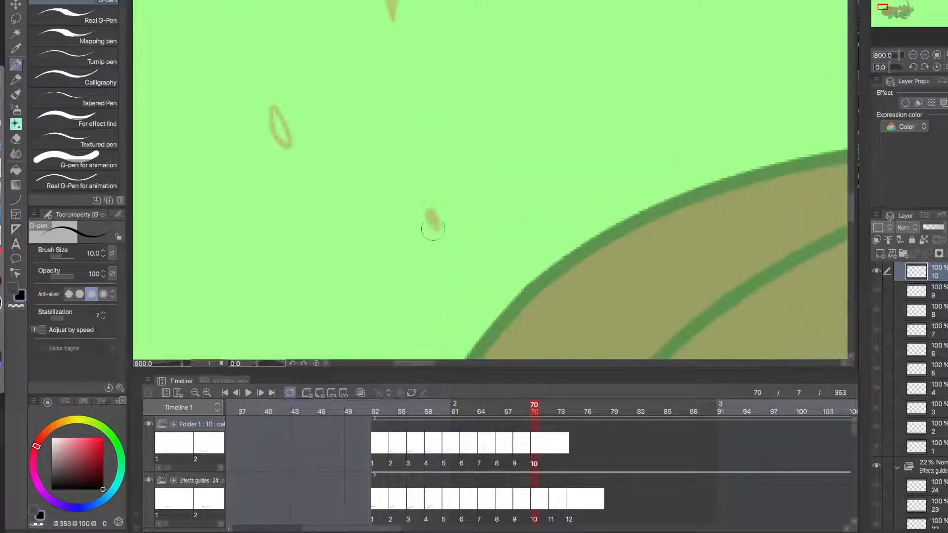
drag(430, 212, 437, 227)
mouse_move(314, 169)
mouse_down()
mouse_move(387, 224)
mouse_move(354, 196)
mouse_move(364, 186)
mouse_move(359, 198)
mouse_up()
mouse_move(485, 50)
mouse_down()
mouse_move(421, 195)
mouse_move(427, 229)
mouse_move(392, 184)
mouse_move(391, 65)
mouse_move(410, 117)
mouse_move(414, 198)
mouse_move(404, 247)
mouse_up()
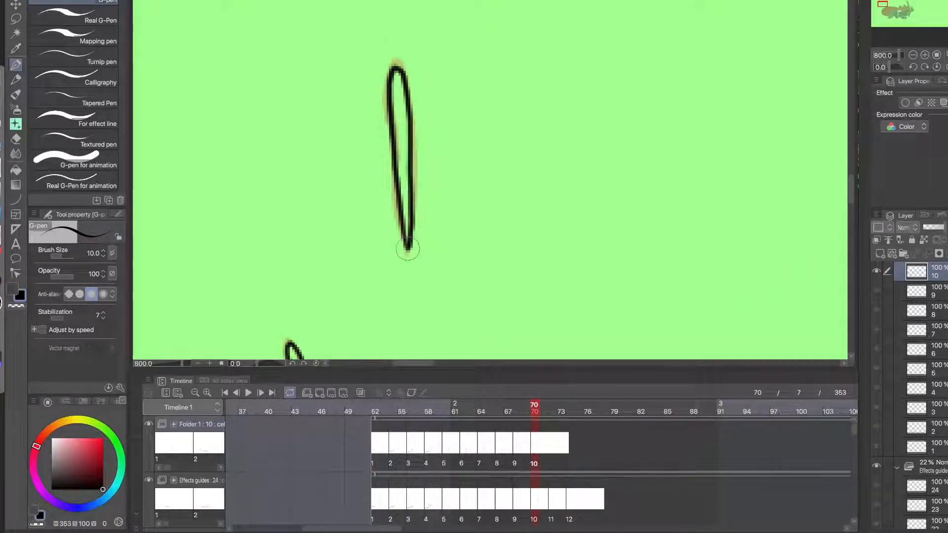
scroll(446, 277, down, 5)
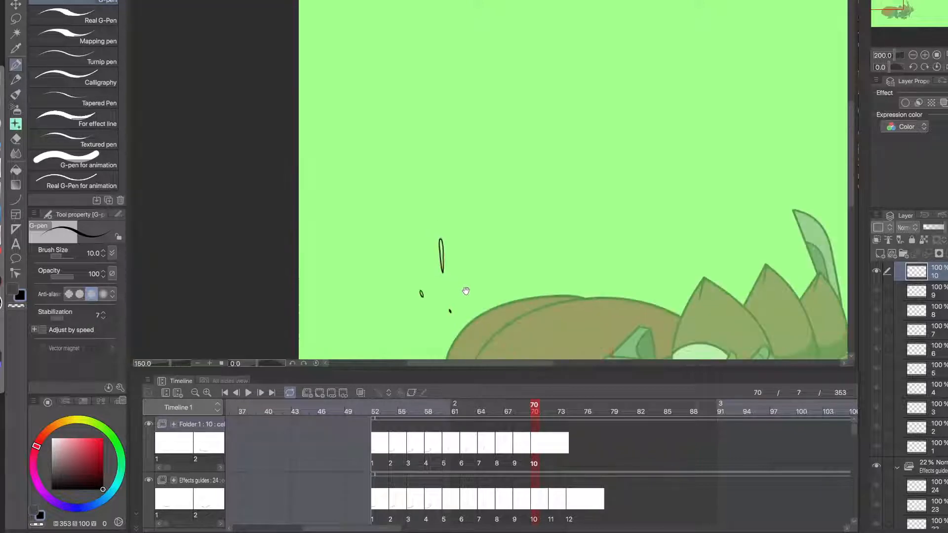
drag(429, 240, 357, 201)
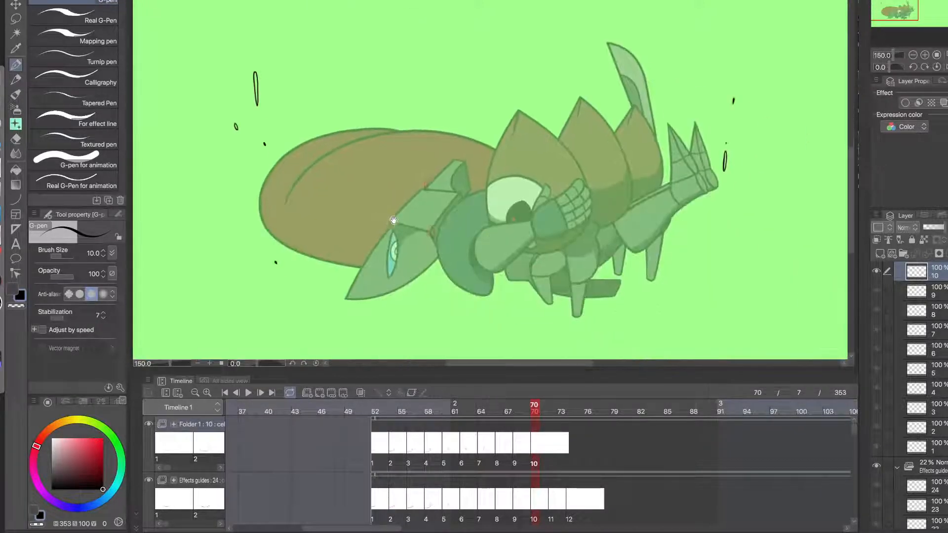
- Add cel 11 at frame 72 and ink the narrow oval droplet above the tail and the tiny dot below it
click(558, 449)
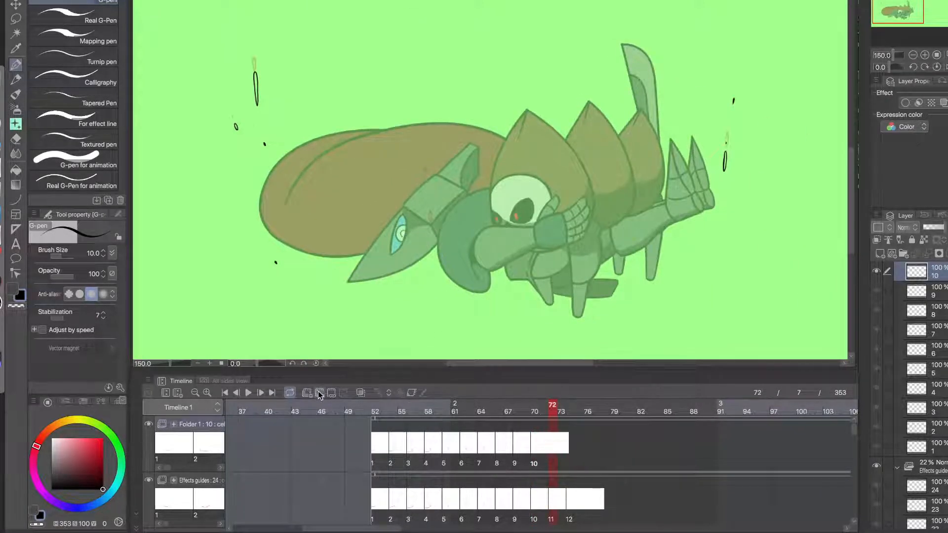
click(341, 390)
scroll(307, 142, up, 8)
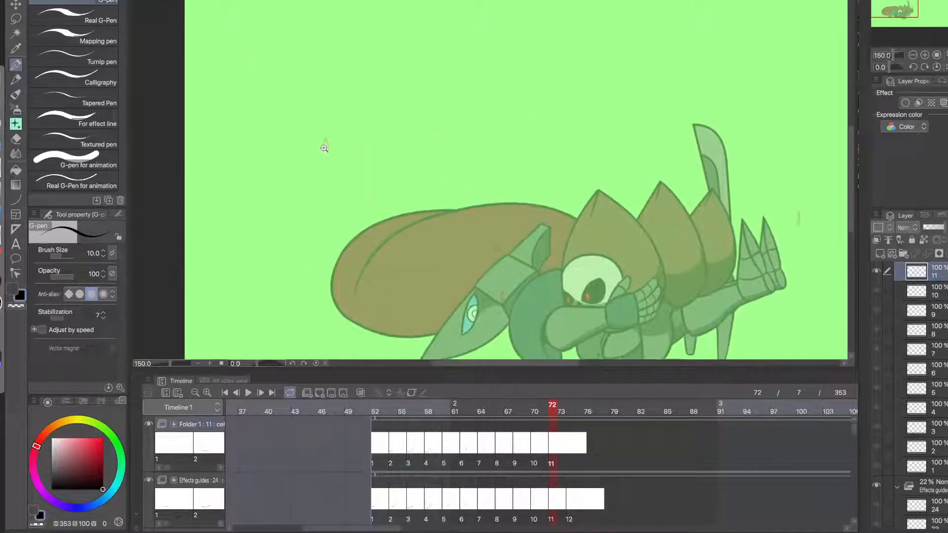
key(ctrl+z)
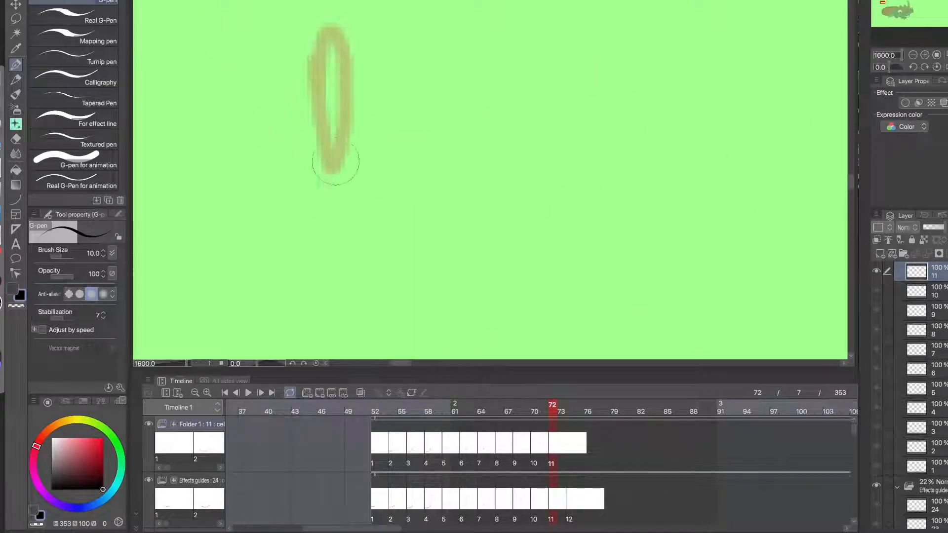
mouse_move(333, 176)
mouse_down()
mouse_move(318, 56)
mouse_move(328, 31)
mouse_move(345, 89)
mouse_move(330, 179)
mouse_up()
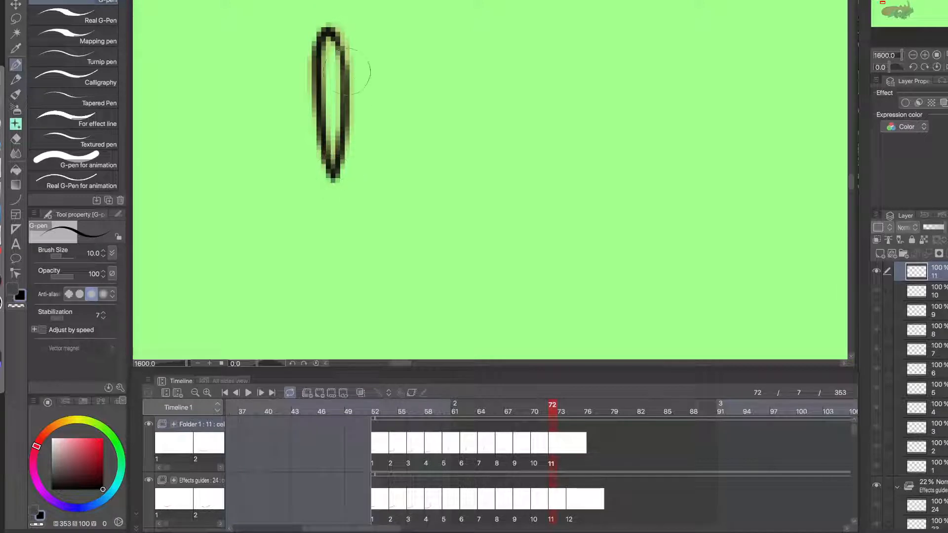
mouse_move(348, 72)
mouse_down()
mouse_move(332, 30)
mouse_move(322, 44)
mouse_up()
scroll(347, 145, down, 4)
scroll(314, 243, up, 2)
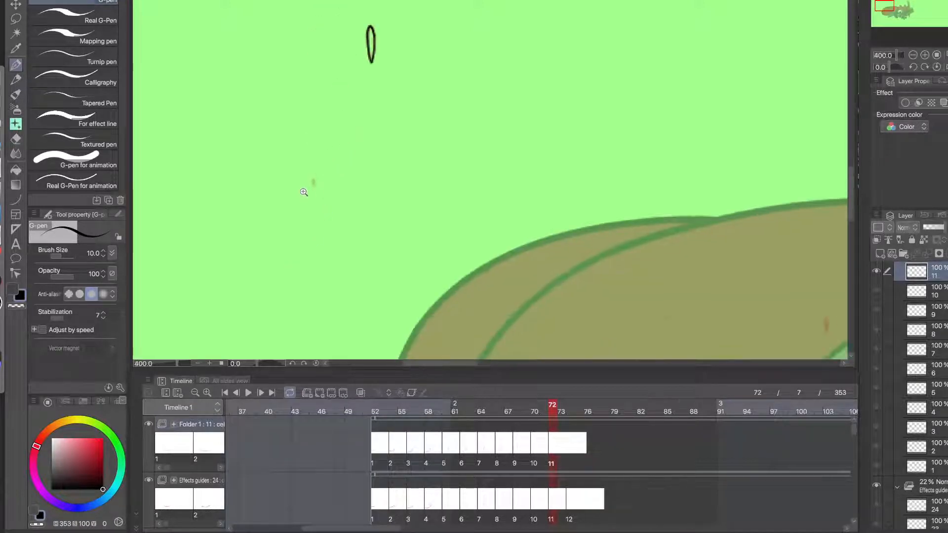
scroll(336, 195, down, 5)
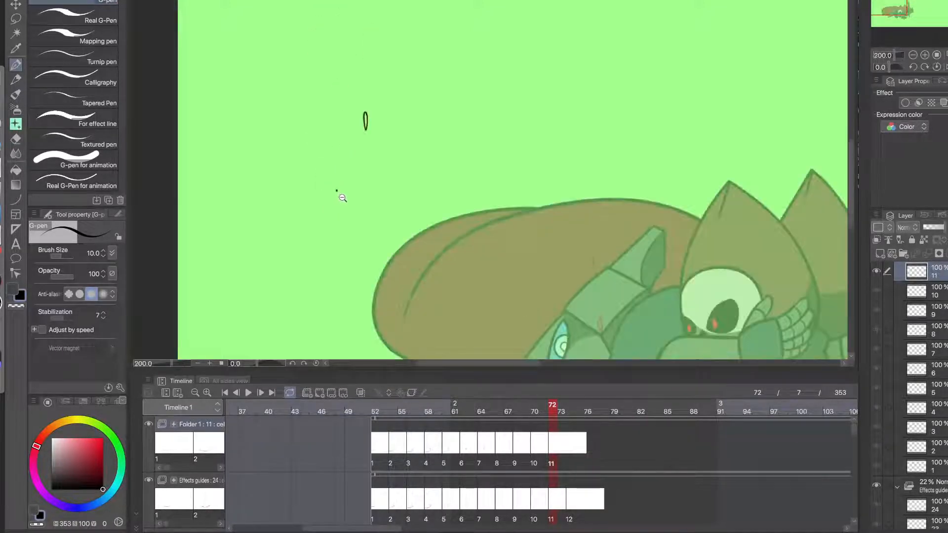
- Ink the narrow oval droplet beside the raised claws in cel 11
drag(444, 234, 296, 171)
drag(523, 184, 398, 165)
scroll(558, 133, up, 5)
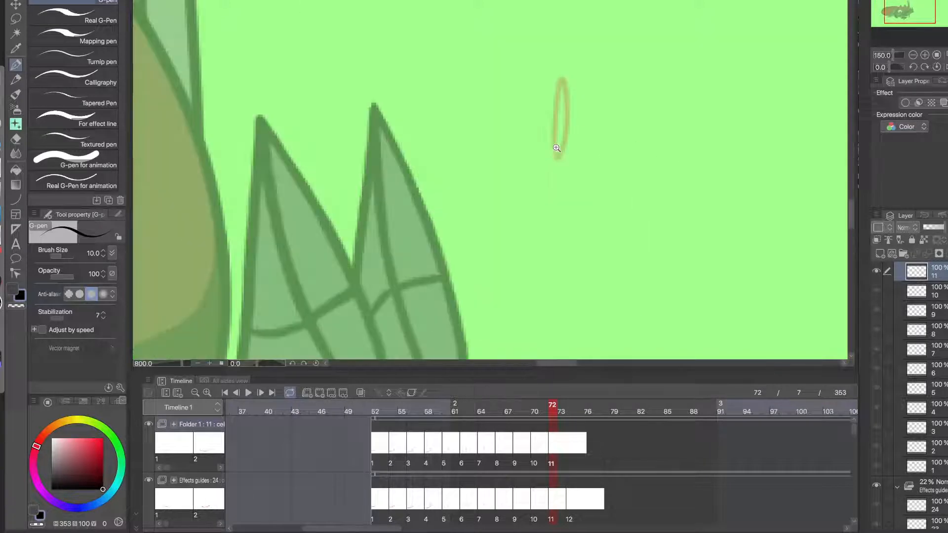
mouse_move(556, 158)
mouse_down()
mouse_move(561, 79)
mouse_move(559, 155)
mouse_up()
key(ctrl+z)
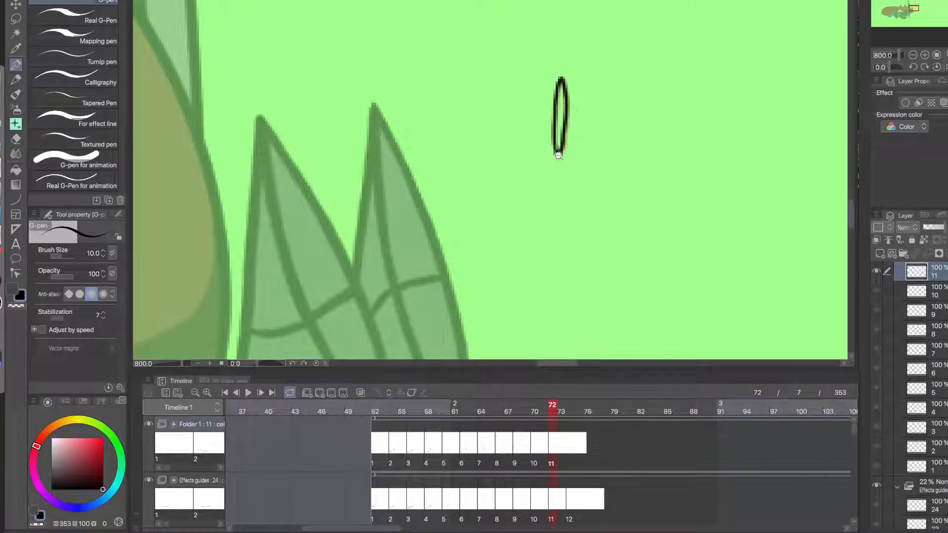
scroll(558, 183, down, 6)
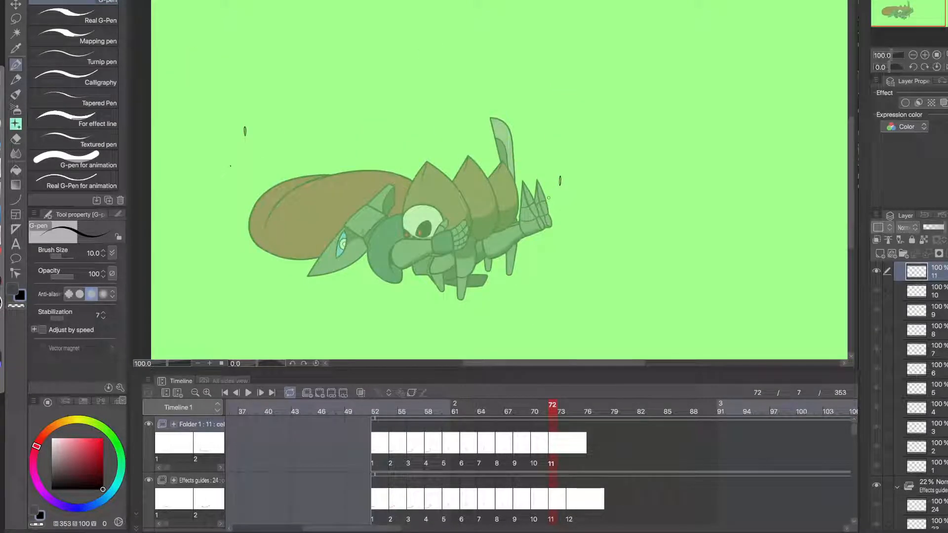
- Add a blank cel 12 at frame 74 and cel 13 at frame 322
click(571, 444)
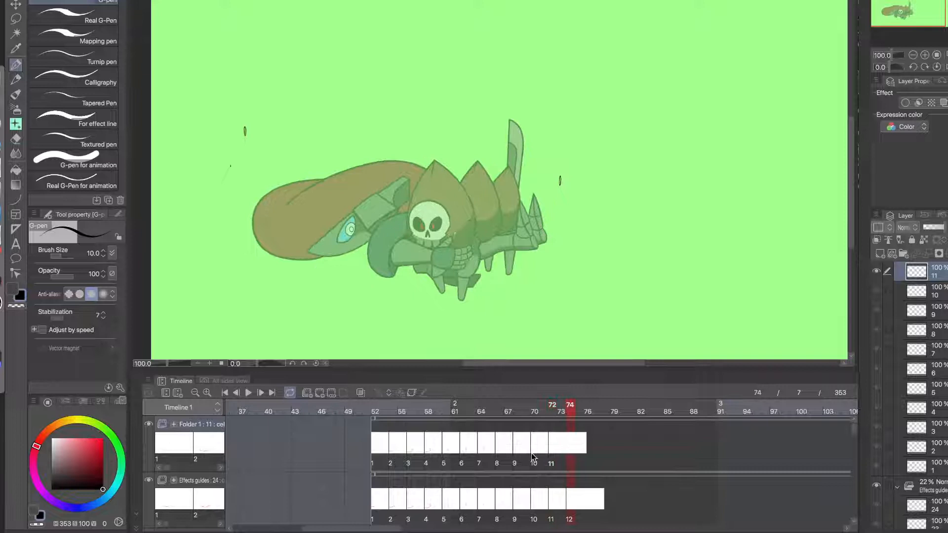
click(320, 395)
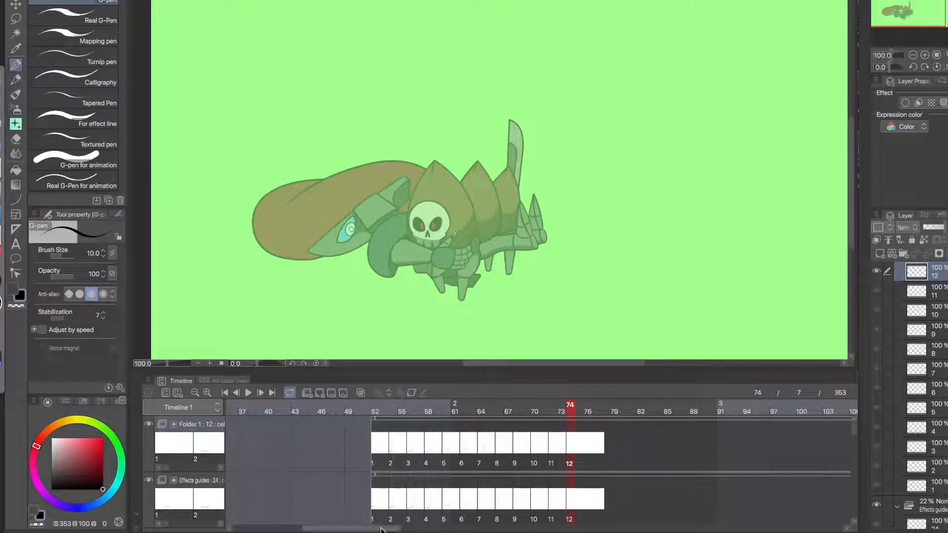
drag(382, 530, 761, 512)
click(423, 447)
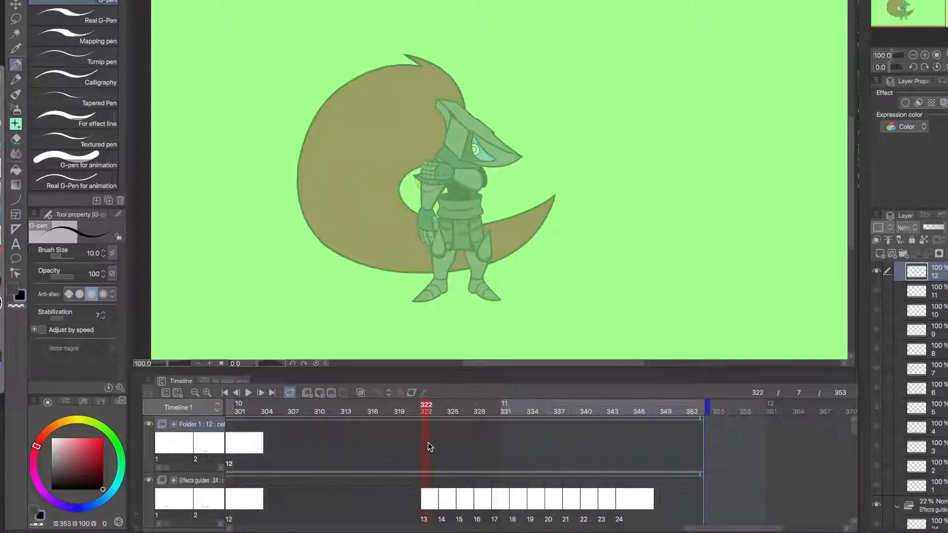
click(320, 394)
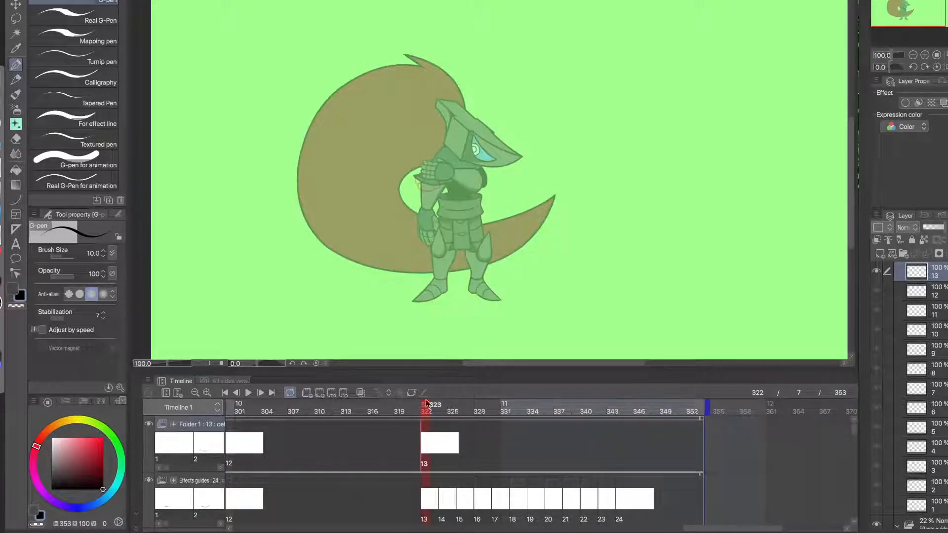
- Ink the small right lobe and forked tip of the puff guide below the hand in cel 13, thickening its lower curve
scroll(426, 186, up, 8)
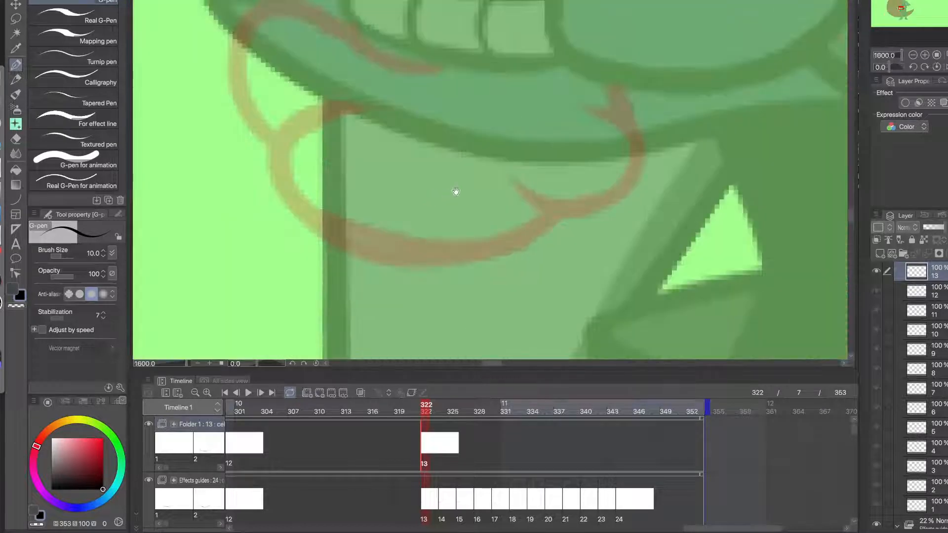
drag(613, 74, 629, 117)
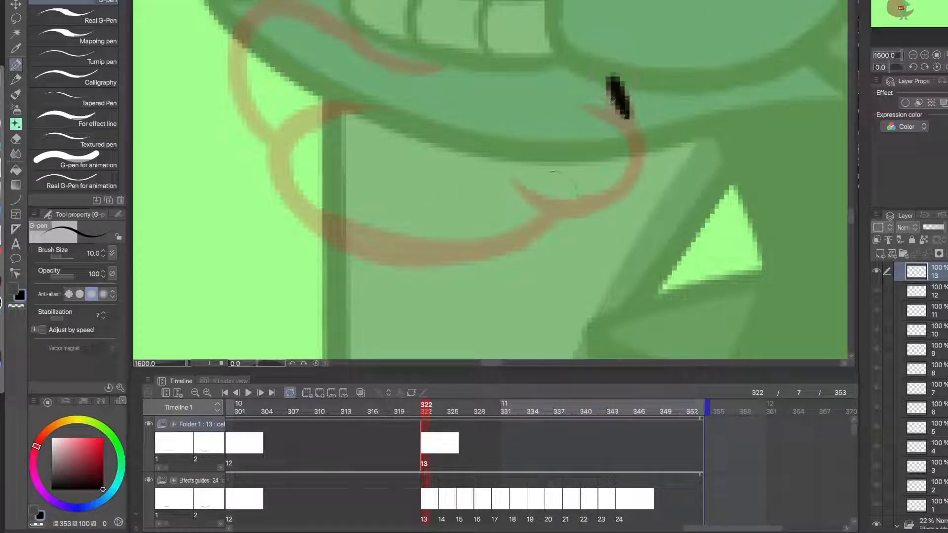
mouse_move(517, 182)
mouse_down()
mouse_move(586, 207)
mouse_move(576, 105)
mouse_up()
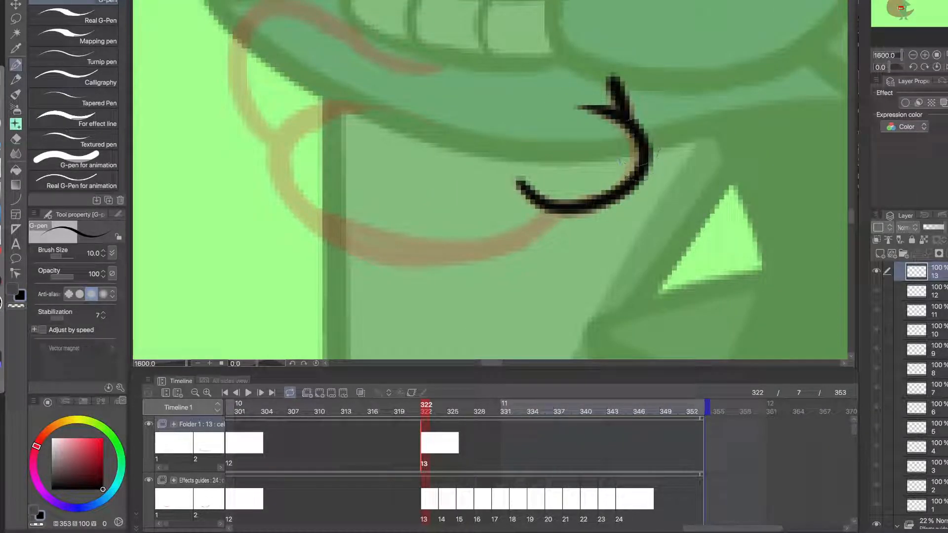
mouse_move(636, 152)
mouse_down()
mouse_move(581, 208)
mouse_move(512, 184)
mouse_up()
key(super+z)
mouse_move(609, 197)
mouse_down()
mouse_move(516, 180)
mouse_move(627, 182)
mouse_move(638, 144)
mouse_up()
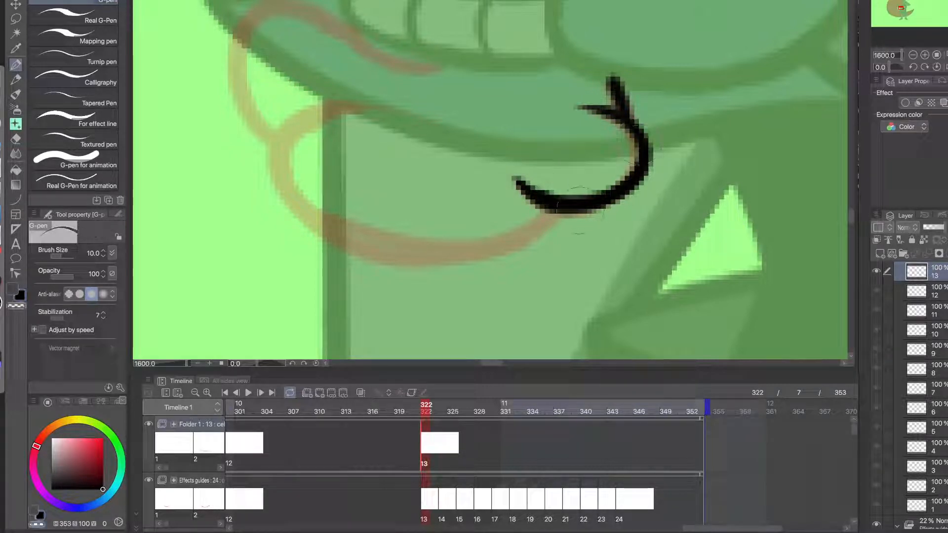
key(c)
mouse_move(598, 216)
mouse_down()
mouse_move(527, 203)
mouse_move(541, 212)
mouse_move(635, 179)
mouse_up()
key(c)
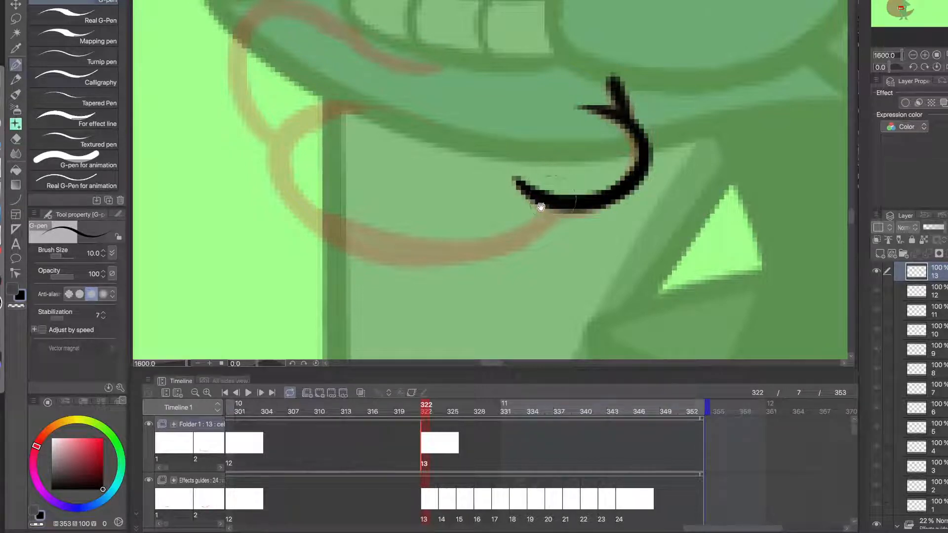
- Ink the puff's large lower lobe, from the small right lobe around to its inner upper end
mouse_move(540, 206)
mouse_down()
mouse_move(615, 247)
mouse_move(585, 256)
mouse_move(422, 121)
mouse_up()
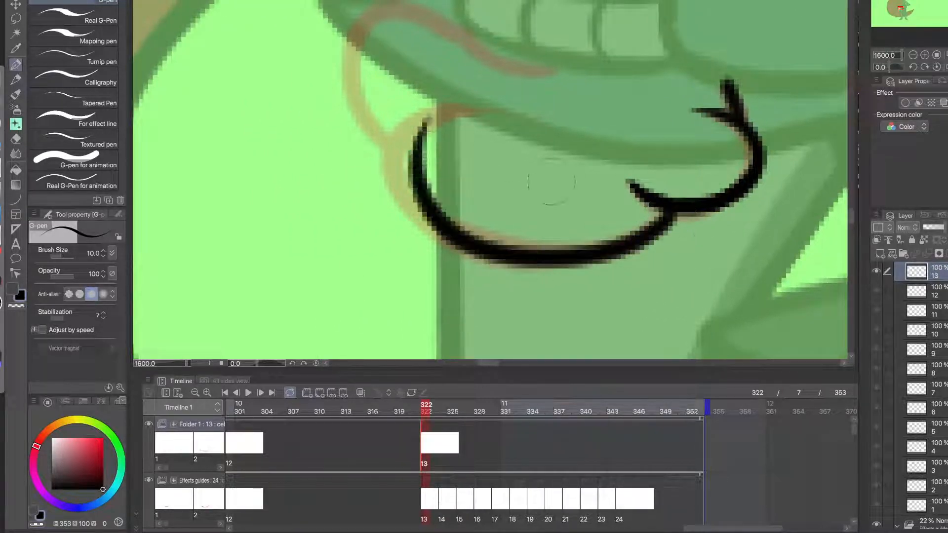
key(ctrl+z)
mouse_move(672, 212)
mouse_down()
mouse_move(393, 194)
mouse_move(395, 151)
mouse_move(491, 109)
mouse_move(543, 222)
mouse_up()
- Ink the puff's upper left lobe from the large lobe over its rounded top, redoing the first stroke
mouse_move(432, 225)
mouse_down()
mouse_move(531, 143)
mouse_move(543, 158)
mouse_up()
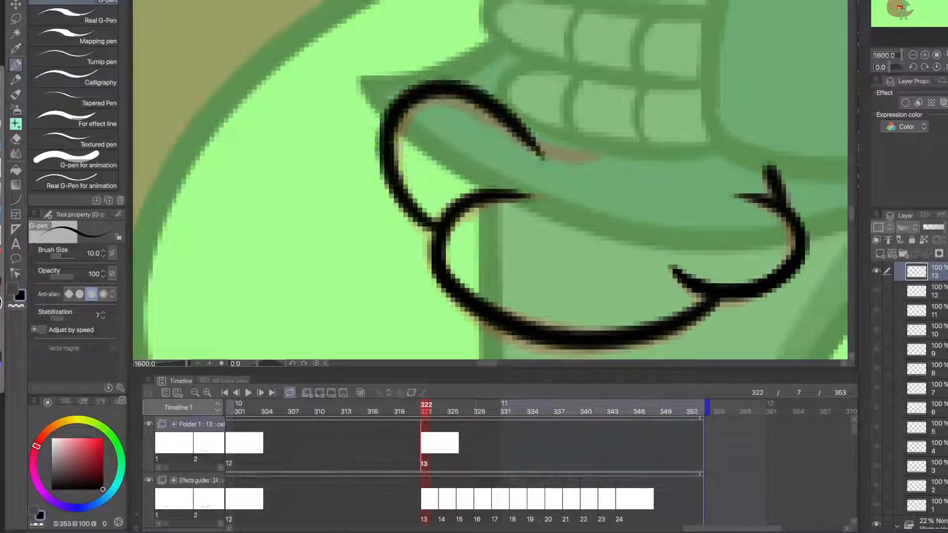
key(ctrl+z)
mouse_move(432, 230)
mouse_down()
mouse_move(514, 124)
mouse_move(567, 162)
mouse_up()
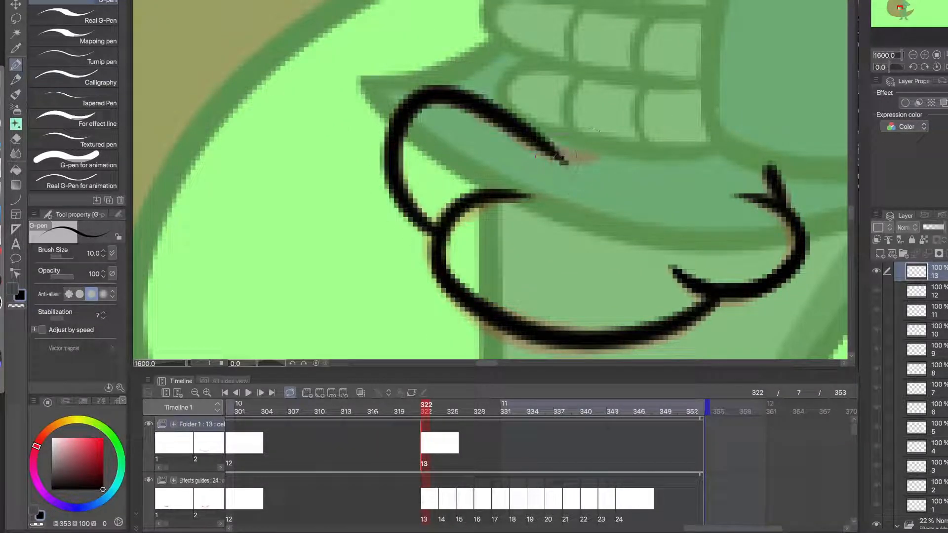
- Extend the upper left lobe's line to its curled end below the fingers and thicken its top curve, retrying the strokes
mouse_move(529, 138)
mouse_down()
mouse_move(558, 156)
mouse_move(614, 152)
mouse_up()
key(ctrl+z)
mouse_move(527, 136)
mouse_down()
mouse_move(609, 147)
mouse_move(539, 157)
mouse_move(523, 123)
mouse_move(484, 102)
mouse_up()
key(c)
key(ctrl+z)
key(ctrl+z)
drag(550, 143, 414, 118)
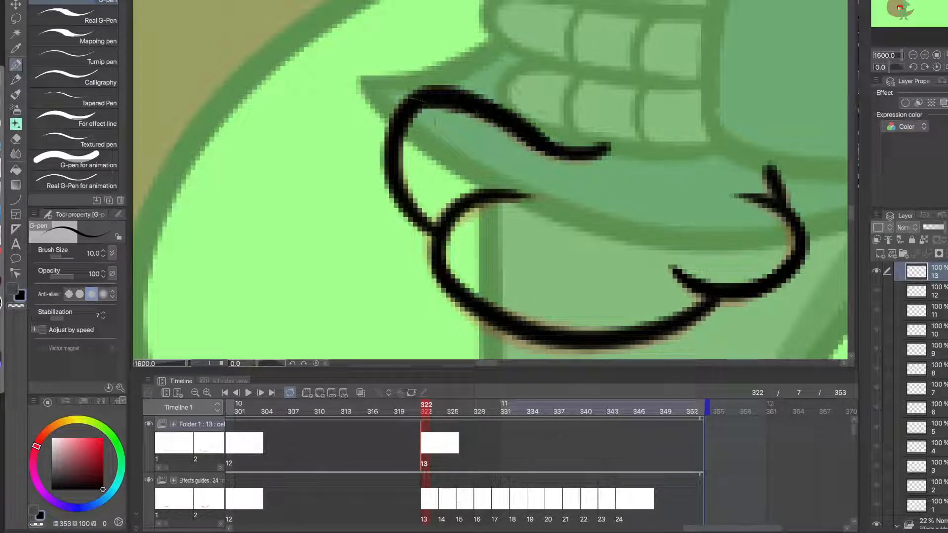
key(ctrl+z)
drag(548, 144, 435, 101)
key(ctrl+z)
drag(546, 142, 402, 119)
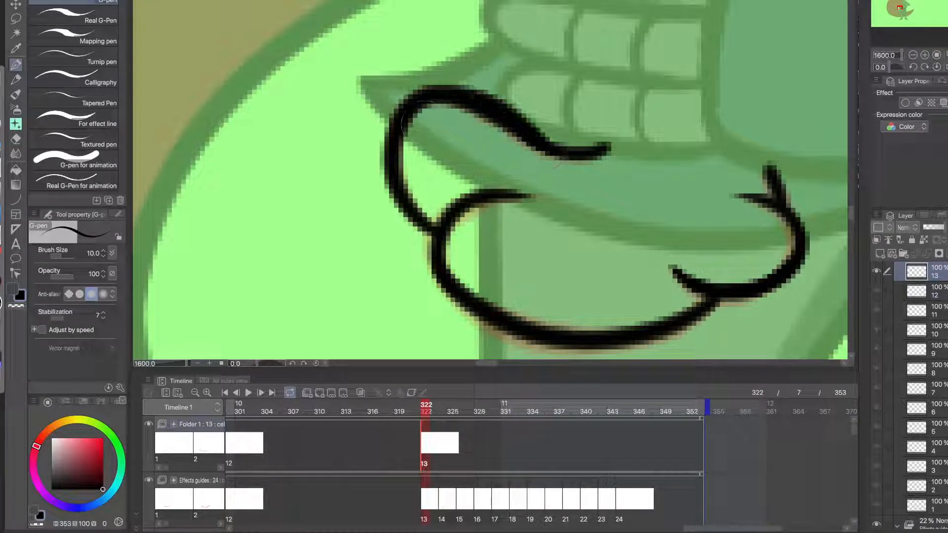
- Thin the thick top curve of the upper left lobe by erasing its underside with transparent color, trying one more touch-up stroke
key(c)
drag(535, 156, 459, 117)
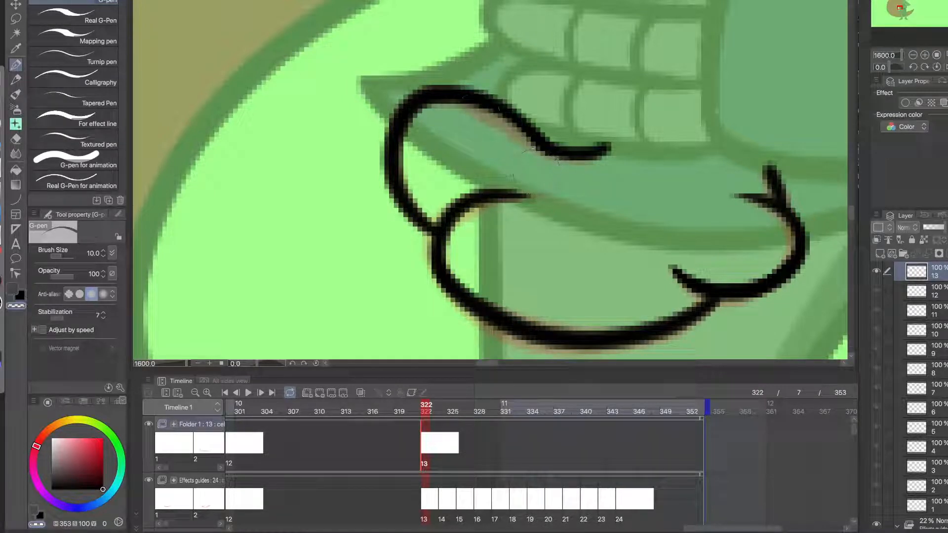
key(c)
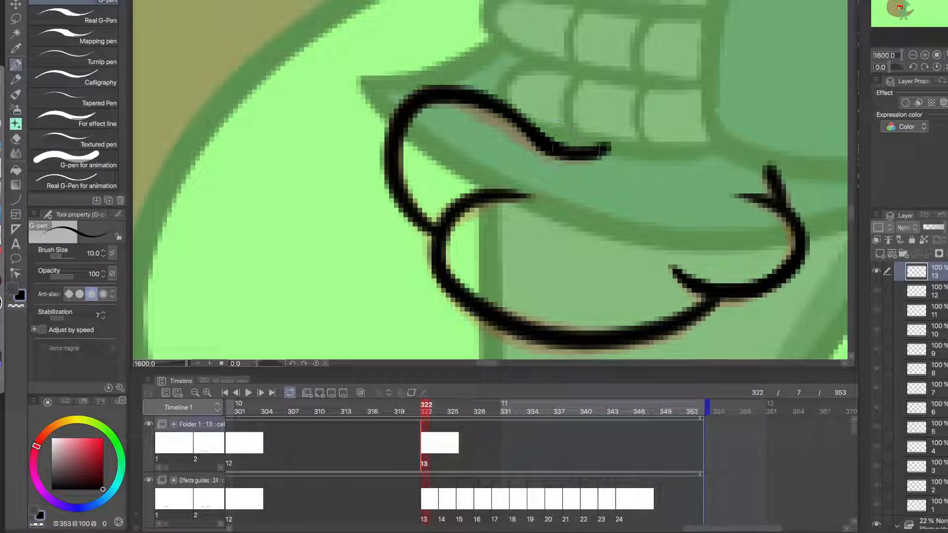
mouse_move(547, 138)
mouse_down()
mouse_move(606, 146)
mouse_move(528, 117)
mouse_up()
key(ctrl+z)
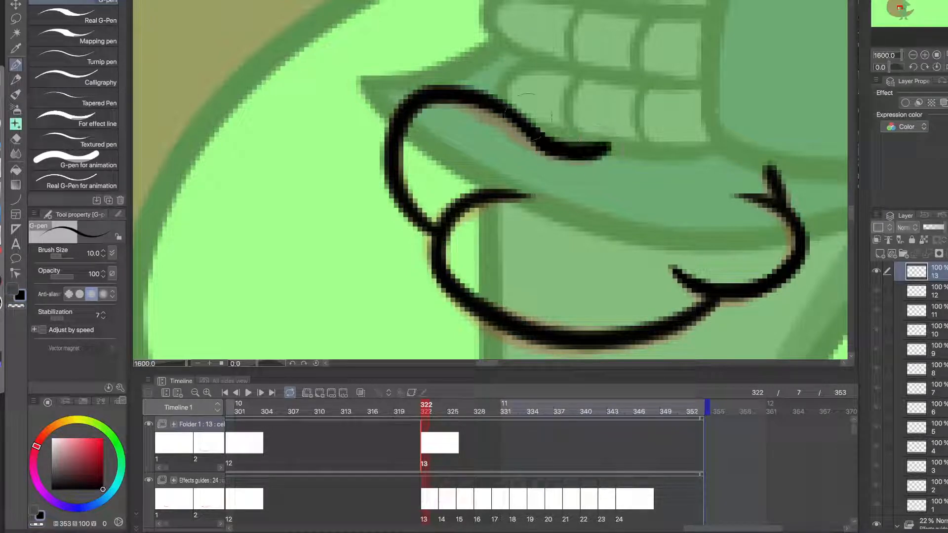
- Close cel 13's puff by inking the top edge below the fingers, from the curled end to the forked tip
alt+click(562, 185)
mouse_move(580, 201)
mouse_down()
mouse_move(551, 177)
mouse_move(611, 177)
mouse_move(640, 193)
mouse_up()
super+click(511, 180)
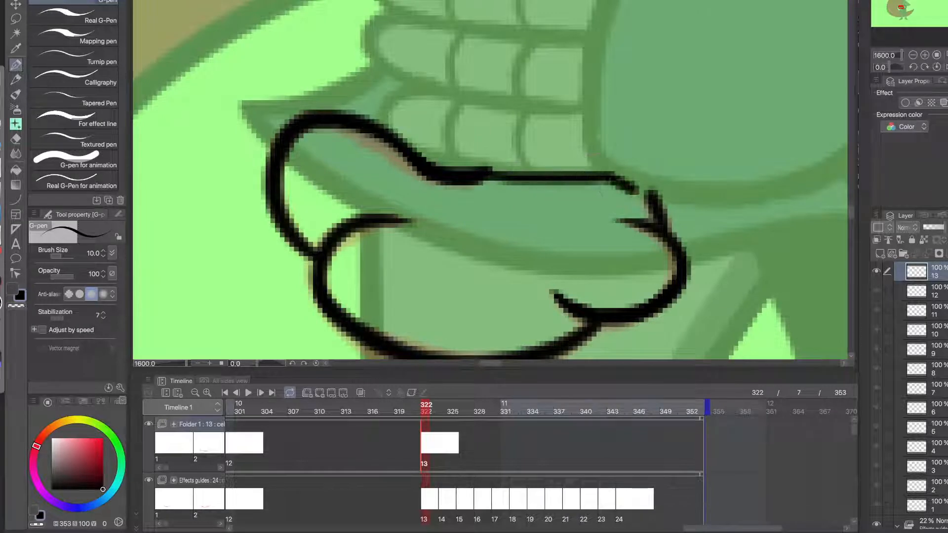
alt+click(598, 217)
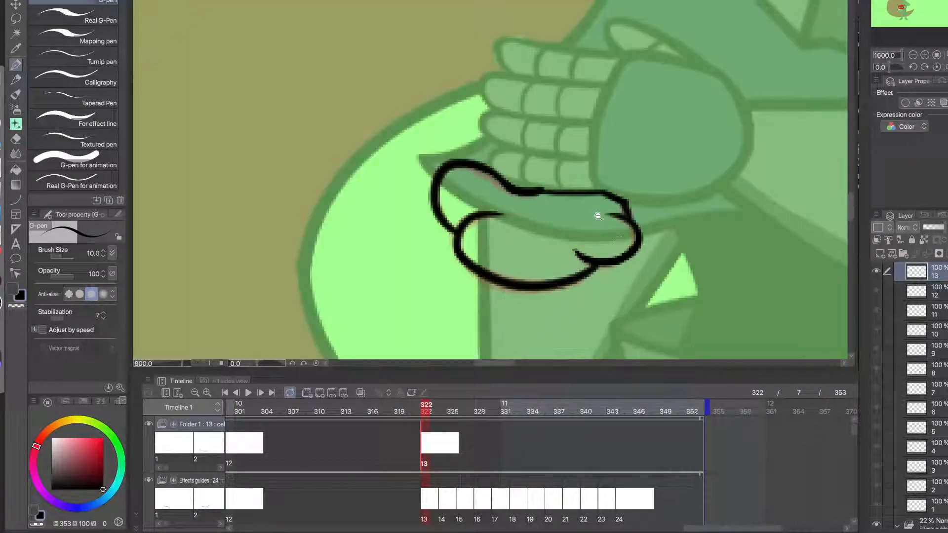
drag(603, 243, 552, 213)
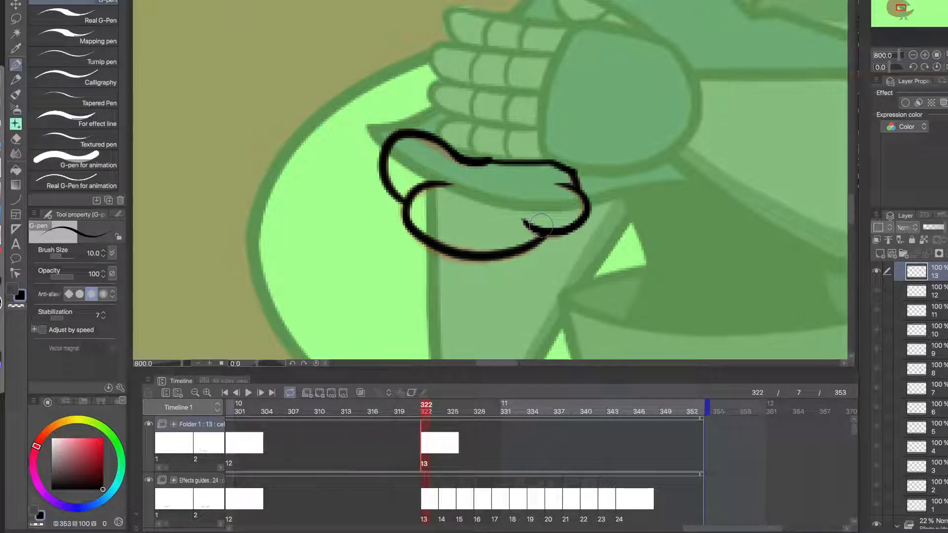
- Add cel 14 at frame 324 and ink the puff's edge below the fingers and around the small right lobe
click(443, 442)
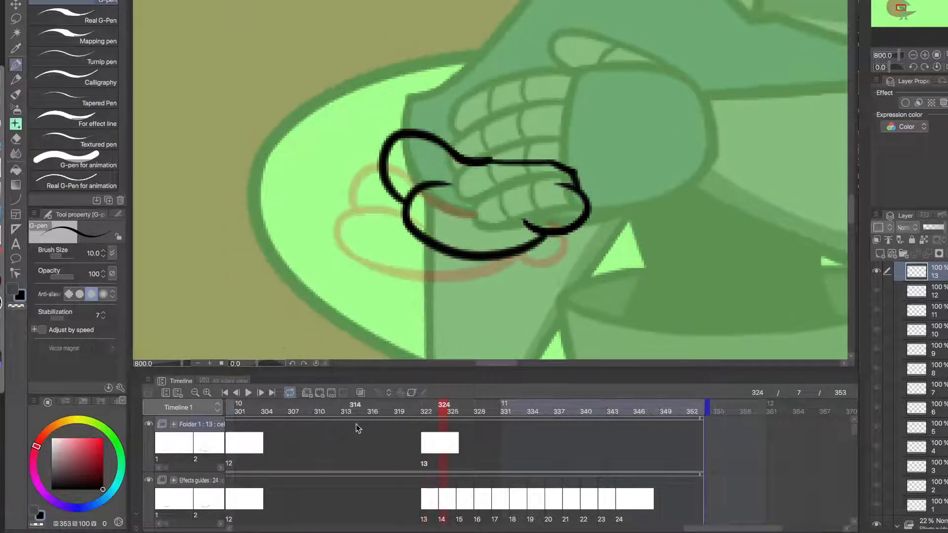
click(319, 393)
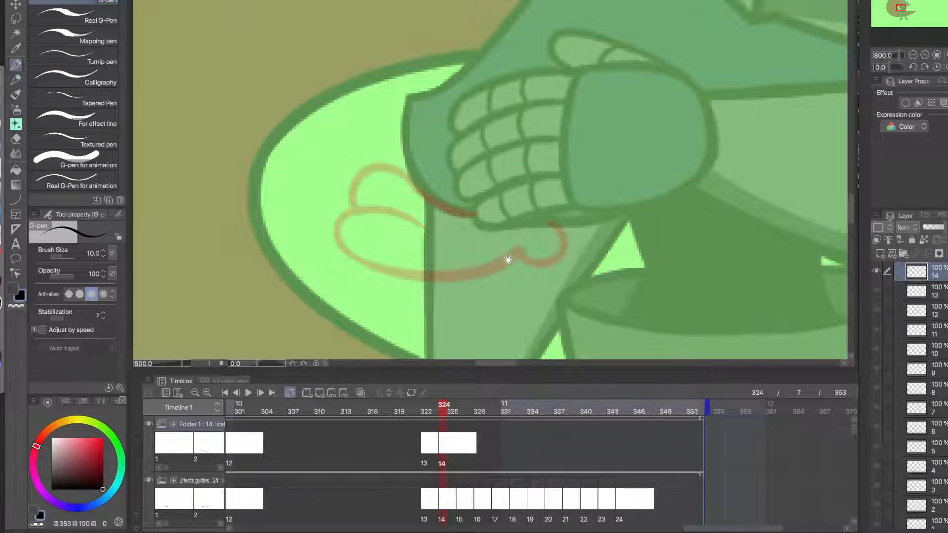
drag(517, 275, 578, 242)
click(577, 241)
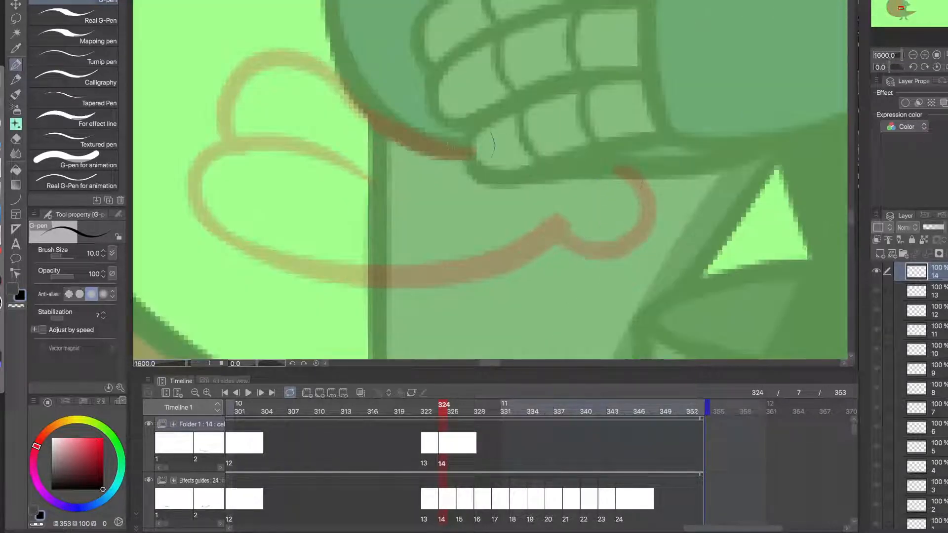
mouse_move(467, 134)
mouse_down()
mouse_move(471, 164)
mouse_move(498, 175)
mouse_move(605, 155)
mouse_move(650, 203)
mouse_move(640, 232)
mouse_move(598, 246)
mouse_move(559, 221)
mouse_up()
drag(533, 262, 657, 254)
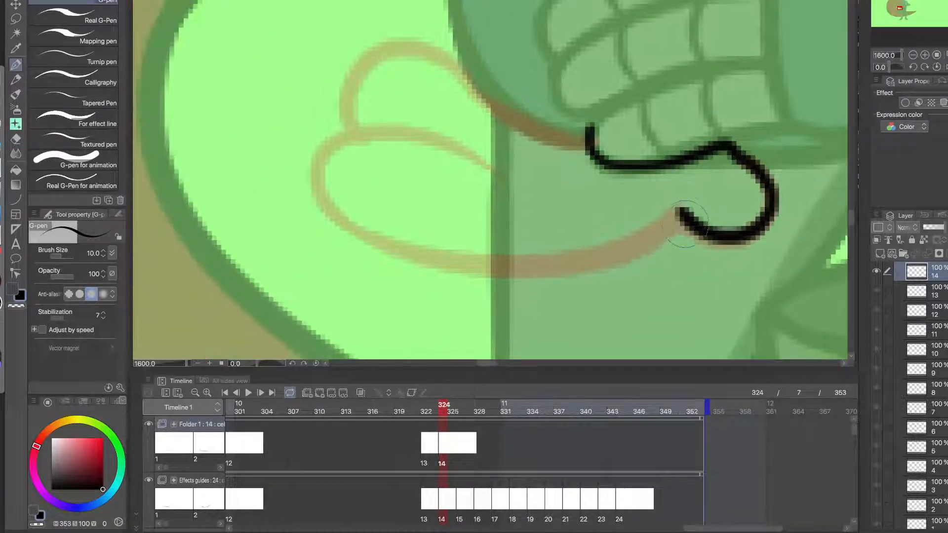
- Ink the long bottom curve of cel 14's puff from the small right lobe toward the left end, redoing the first stroke
mouse_move(681, 212)
mouse_down()
mouse_move(420, 244)
mouse_move(371, 187)
mouse_up()
key(ctrl+z)
mouse_move(336, 213)
mouse_down()
mouse_move(456, 266)
mouse_move(637, 247)
mouse_move(617, 250)
mouse_move(657, 227)
mouse_move(681, 231)
mouse_up()
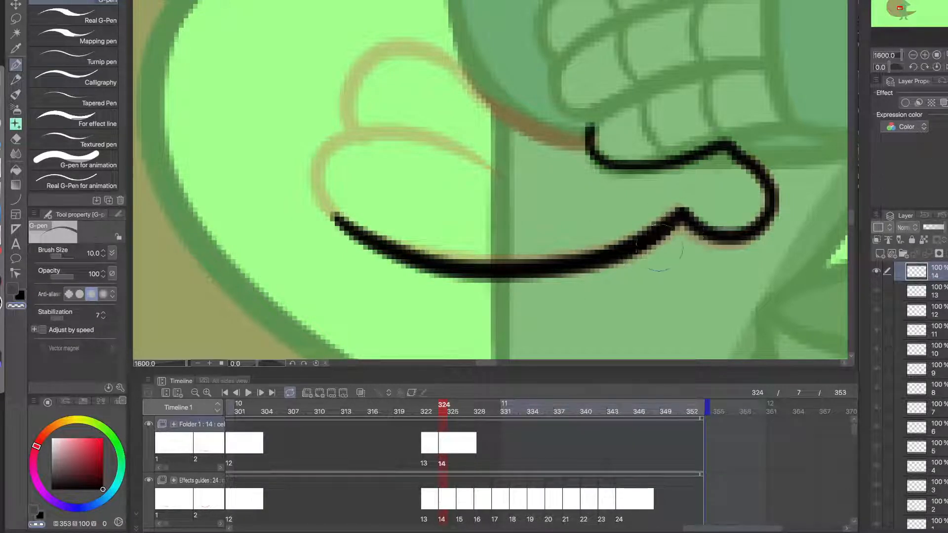
- Ink the large lobe's rounded left end and its tapering inner line, retrying until it follows the guide
key(ctrl+z)
drag(335, 153, 483, 172)
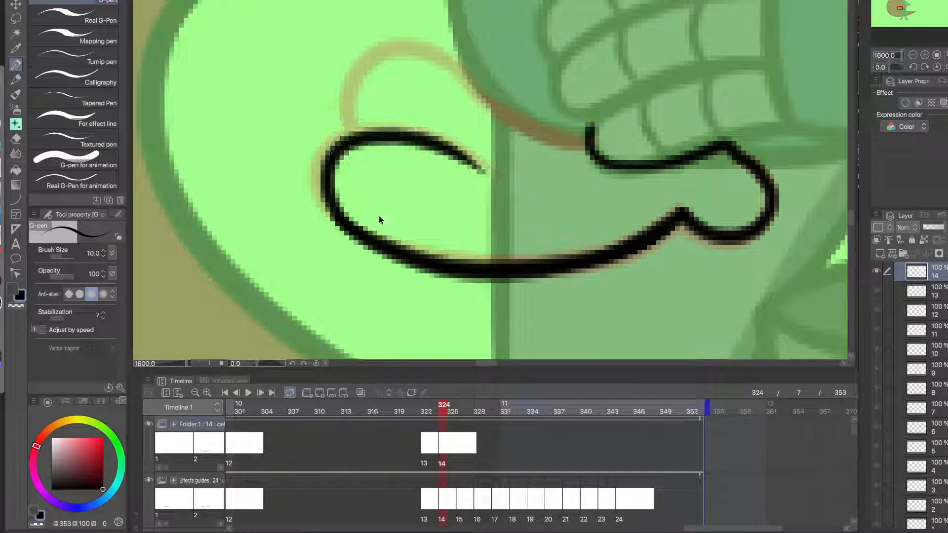
key(ctrl+z)
drag(350, 231, 503, 199)
key(ctrl+z)
mouse_move(340, 226)
mouse_down()
mouse_move(374, 241)
mouse_move(315, 171)
mouse_move(494, 180)
mouse_up()
key(ctrl+z)
drag(346, 232, 503, 171)
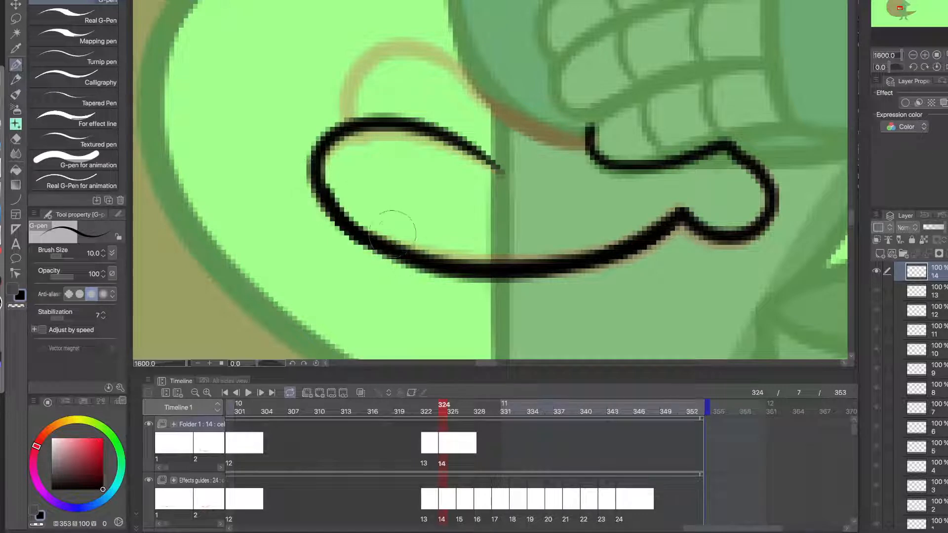
- Ink the puff's upper left lobe and join it to the line below the fingers with a downward-sweeping curve, redoing strokes
scroll(375, 202, up, 2)
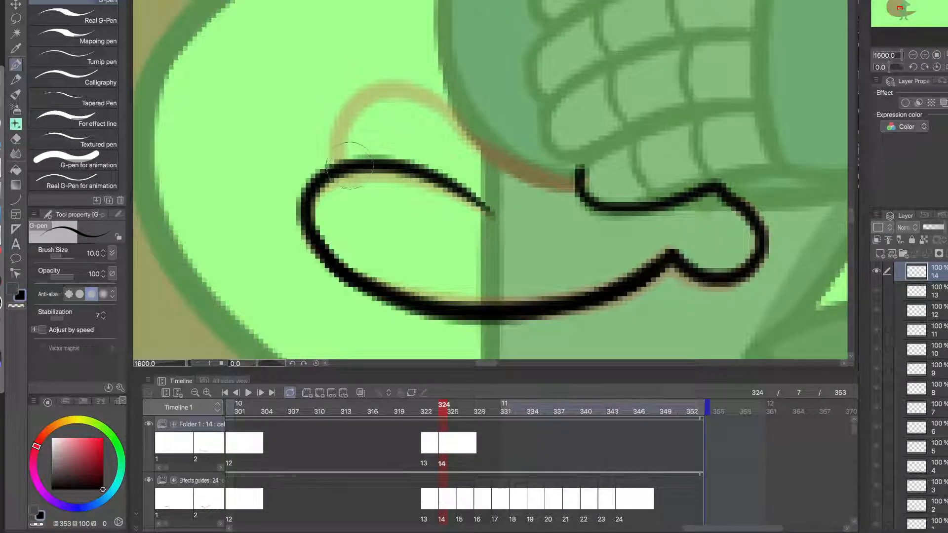
mouse_move(341, 163)
mouse_down()
mouse_move(345, 121)
mouse_move(462, 154)
mouse_move(476, 178)
mouse_up()
key(ctrl+z)
mouse_move(341, 163)
mouse_down()
mouse_move(346, 118)
mouse_move(477, 146)
mouse_up()
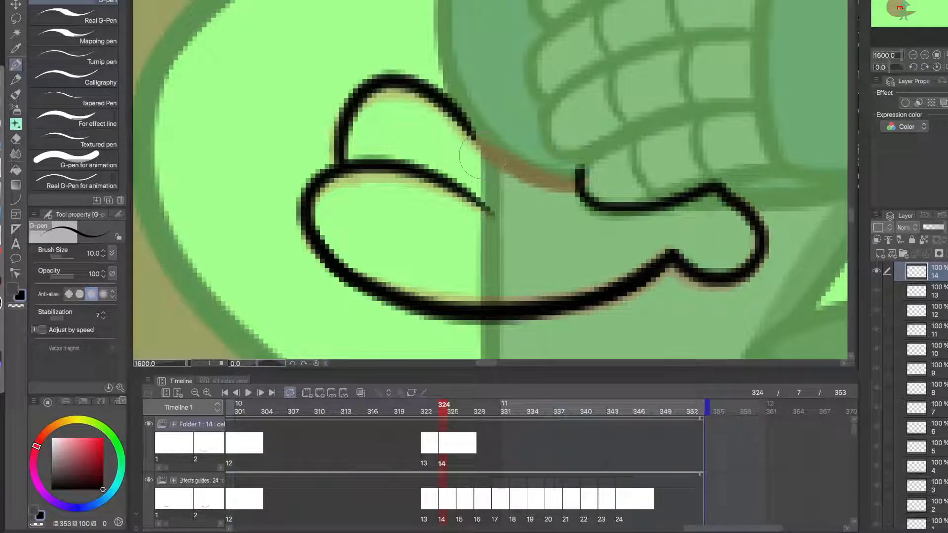
drag(582, 183, 471, 134)
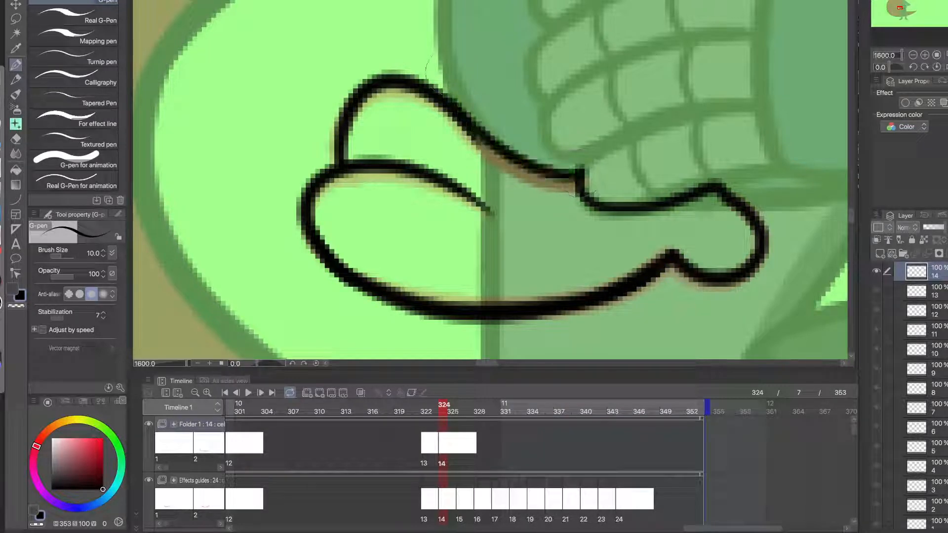
key(ctrl+z)
drag(582, 183, 467, 129)
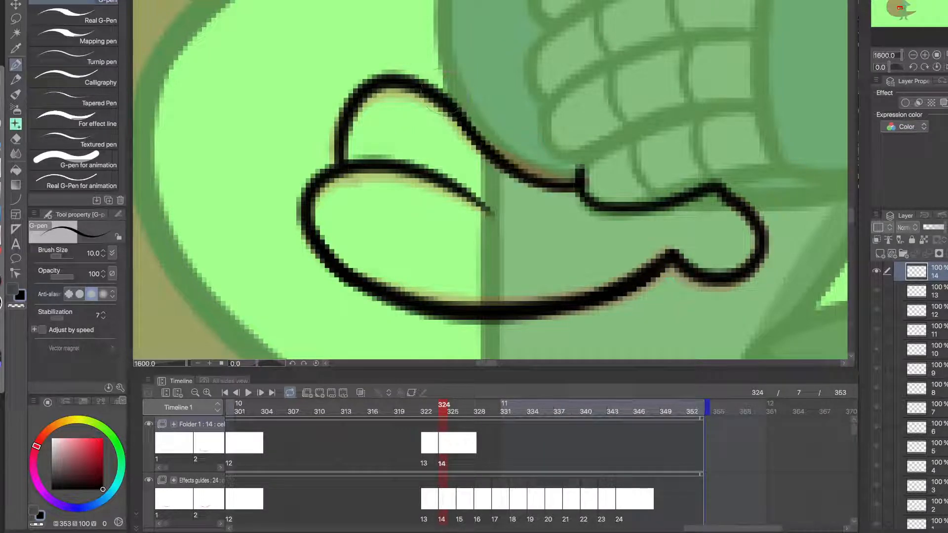
- Add cel 15 at frame 326 and ink the small round droplet beside the fingers
scroll(518, 212, down, 4)
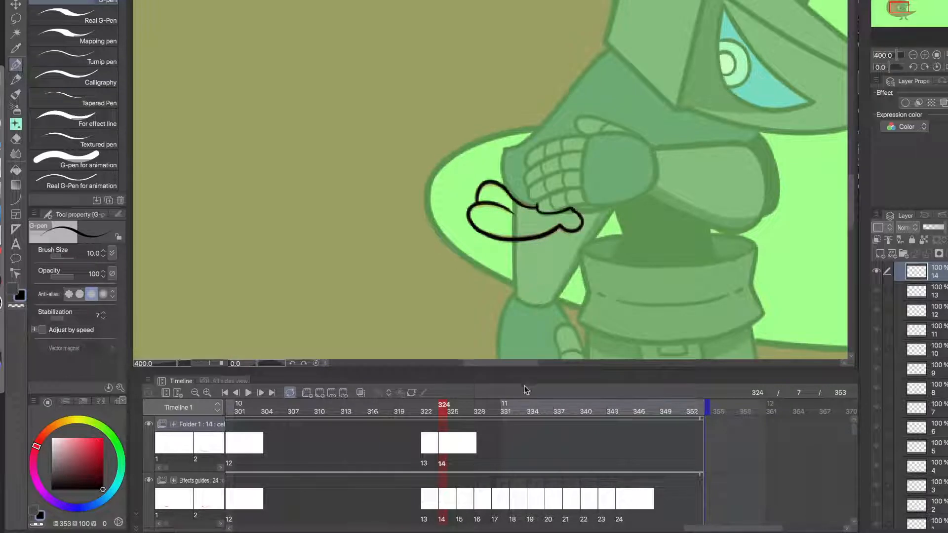
click(458, 444)
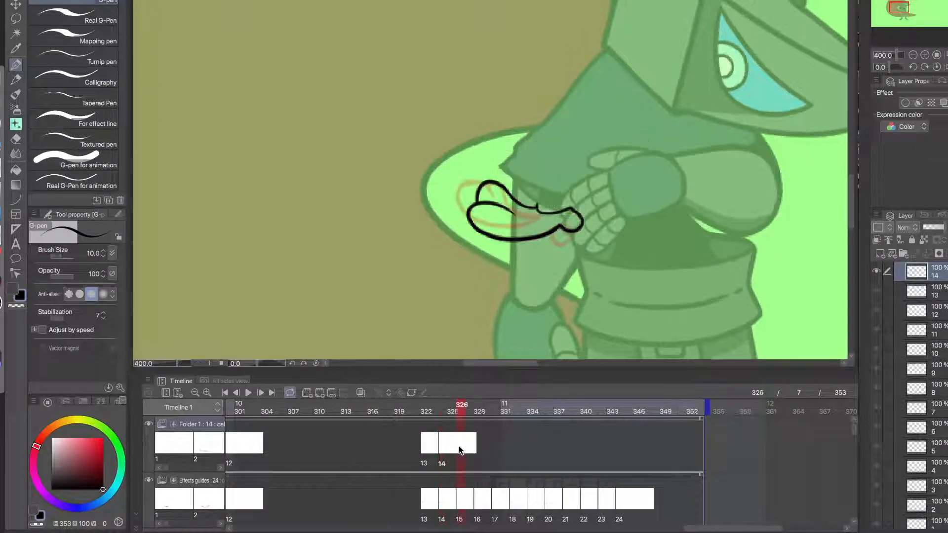
click(331, 394)
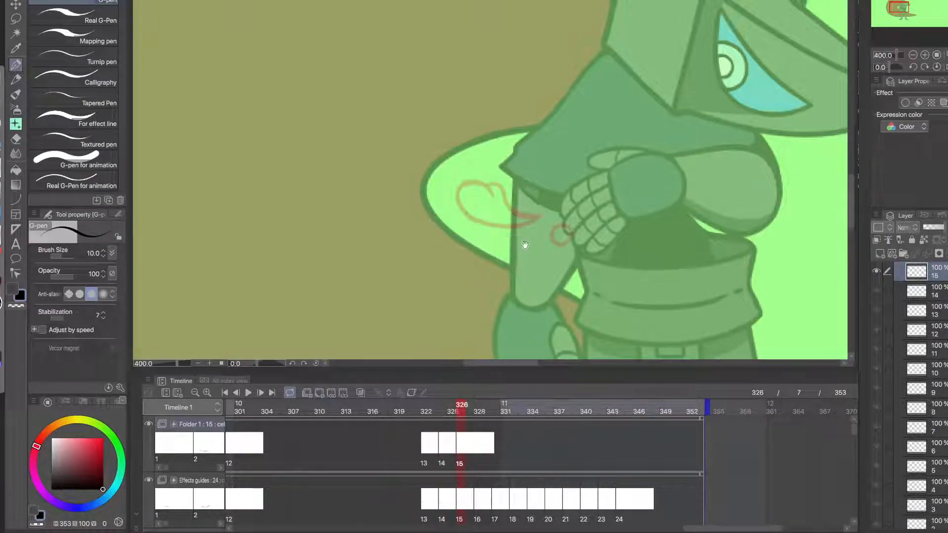
scroll(543, 242, up, 4)
drag(563, 247, 558, 248)
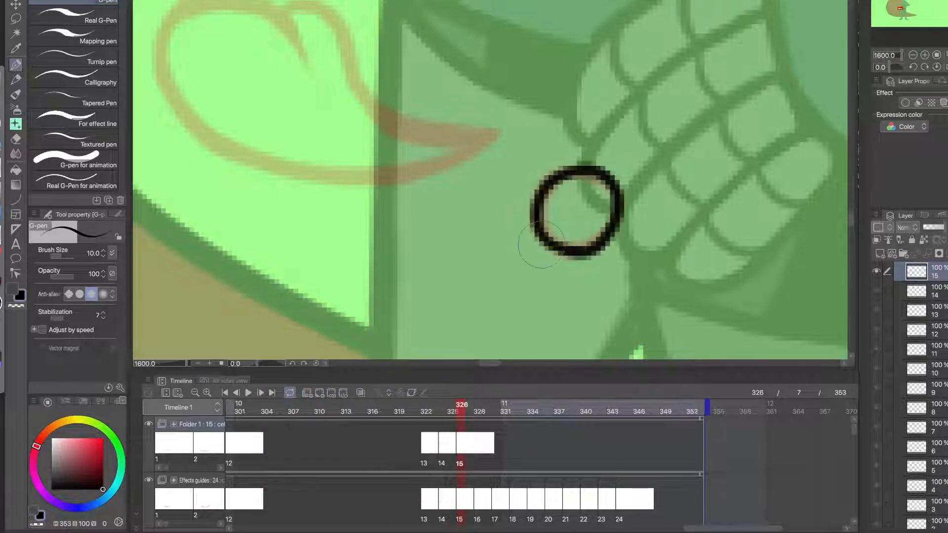
- Ink the lower curve of cel 15's larger puff from its pointed right tip up to its left side, retrying strokes
drag(415, 228, 567, 308)
mouse_move(639, 211)
mouse_down()
mouse_move(397, 227)
mouse_move(343, 150)
mouse_move(384, 203)
mouse_move(425, 231)
mouse_move(310, 82)
mouse_move(457, 130)
mouse_up()
key(ctrl+z)
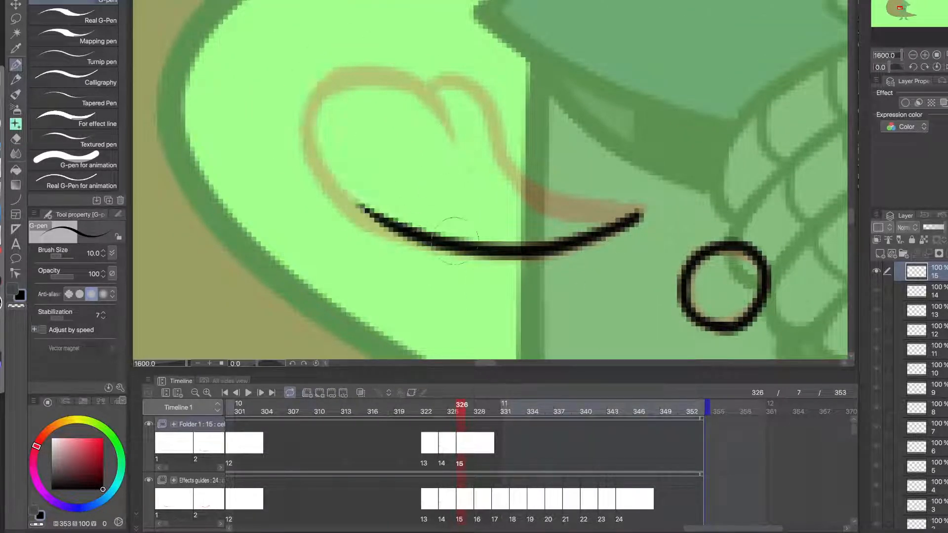
mouse_move(445, 242)
mouse_down()
mouse_move(330, 139)
mouse_move(312, 144)
mouse_move(444, 248)
mouse_up()
key(ctrl+z)
key(ctrl+z)
mouse_move(315, 154)
mouse_down()
mouse_move(416, 238)
mouse_move(437, 244)
mouse_up()
- Ink the puff's rounded left end with its inward crease and the small lobe beside it, redoing strokes
mouse_move(326, 173)
mouse_down()
mouse_move(309, 128)
mouse_move(452, 152)
mouse_up()
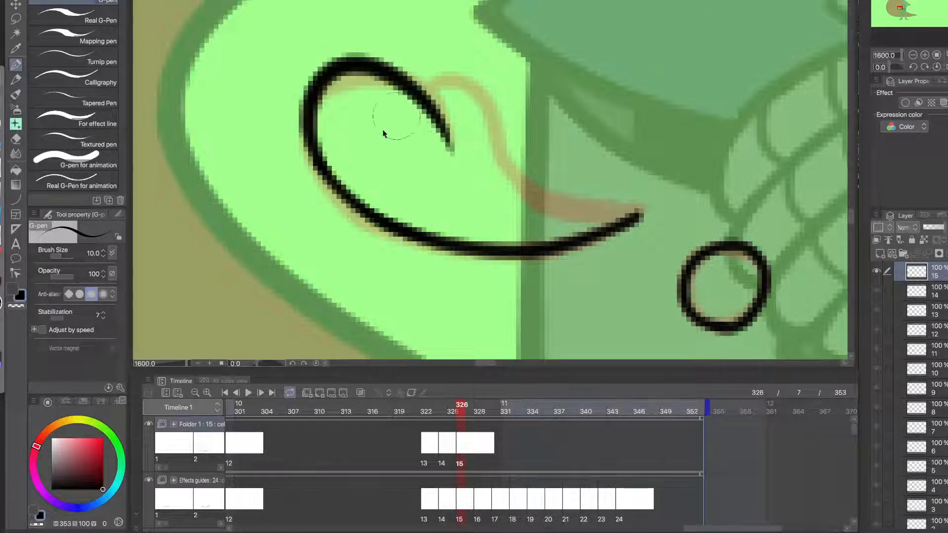
key(ctrl+z)
drag(341, 202, 457, 129)
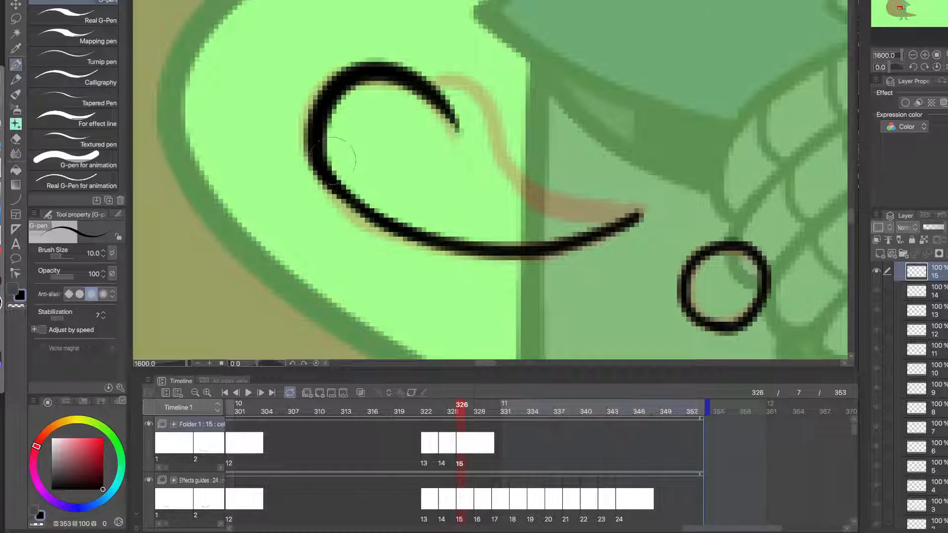
drag(435, 93, 512, 144)
key(ctrl+z)
drag(435, 94, 519, 188)
- Ink the puff's upper right edge from the small lobe down to the pointed tip, retrying until the curve is smooth
drag(640, 213, 498, 121)
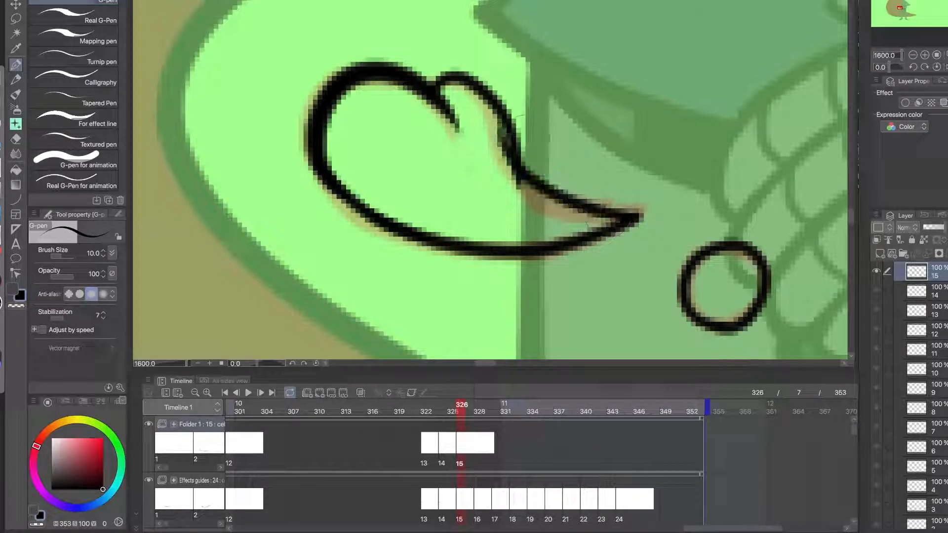
key(ctrl+z)
drag(640, 214, 500, 136)
key(ctrl+z)
mouse_move(640, 213)
mouse_down()
mouse_move(578, 200)
mouse_move(524, 168)
mouse_move(505, 111)
mouse_move(522, 189)
mouse_move(504, 140)
mouse_move(549, 187)
mouse_up()
key(ctrl+z)
key(c)
key(c)
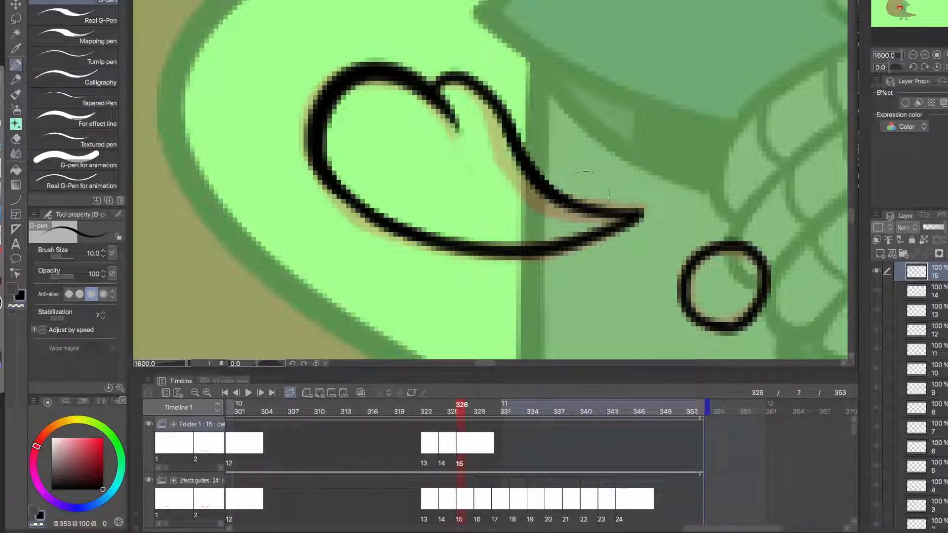
drag(638, 219, 576, 211)
drag(636, 219, 496, 101)
- Thicken the puff's lower curve from the pointed tip around to the left side, redoing the strokes
drag(637, 215, 568, 249)
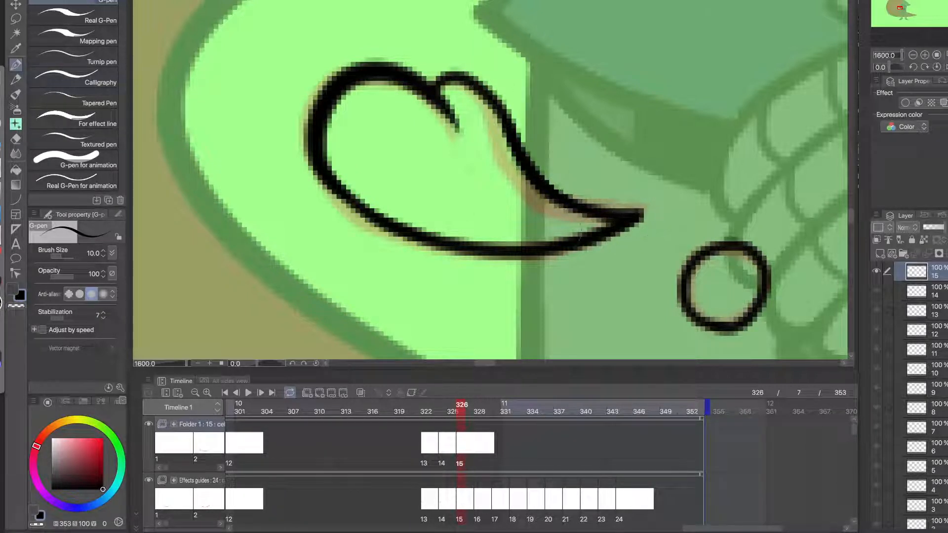
key(ctrl+z)
drag(640, 217, 445, 255)
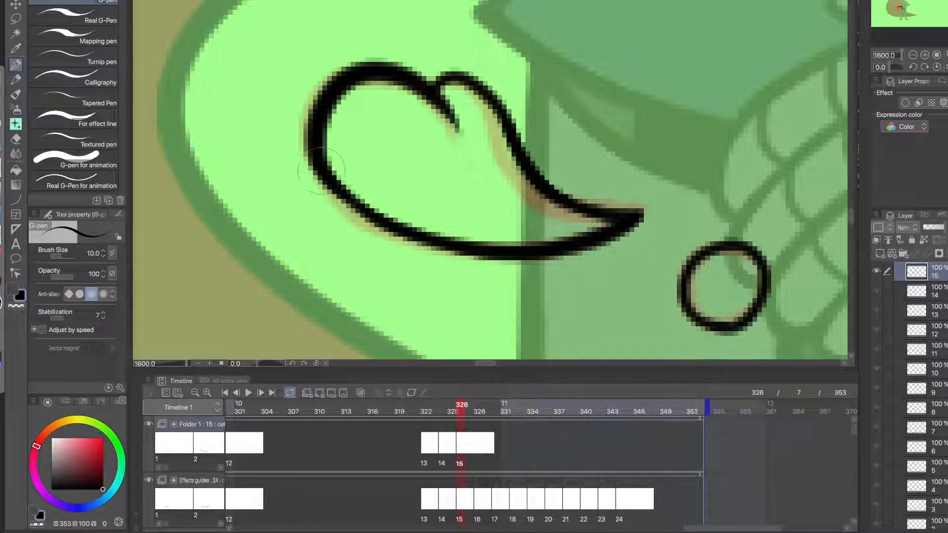
drag(321, 172, 482, 254)
key(ctrl+z)
drag(326, 148, 493, 257)
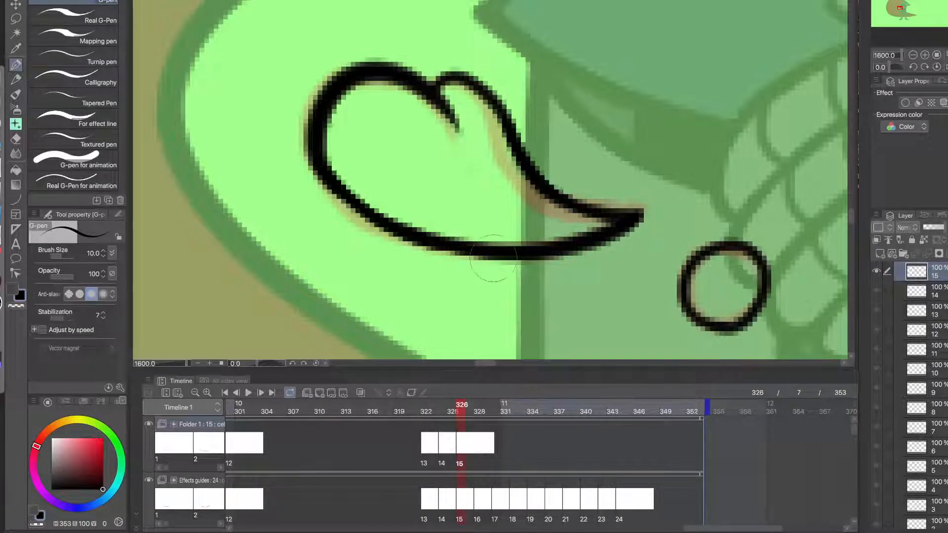
- Add cel 16 at frame 328 and ink the small flat oval over the arm
scroll(461, 275, down, 5)
scroll(410, 235, up, 5)
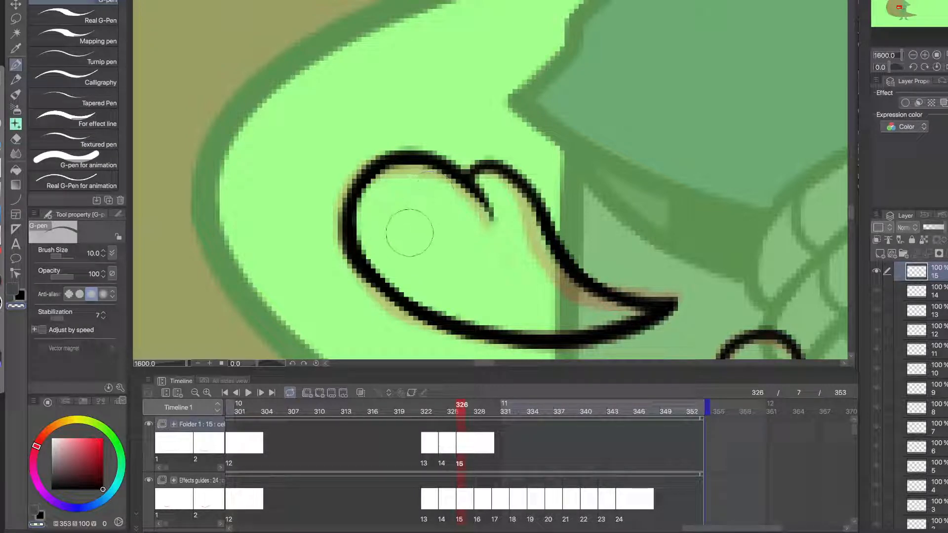
scroll(407, 237, down, 6)
drag(455, 289, 378, 232)
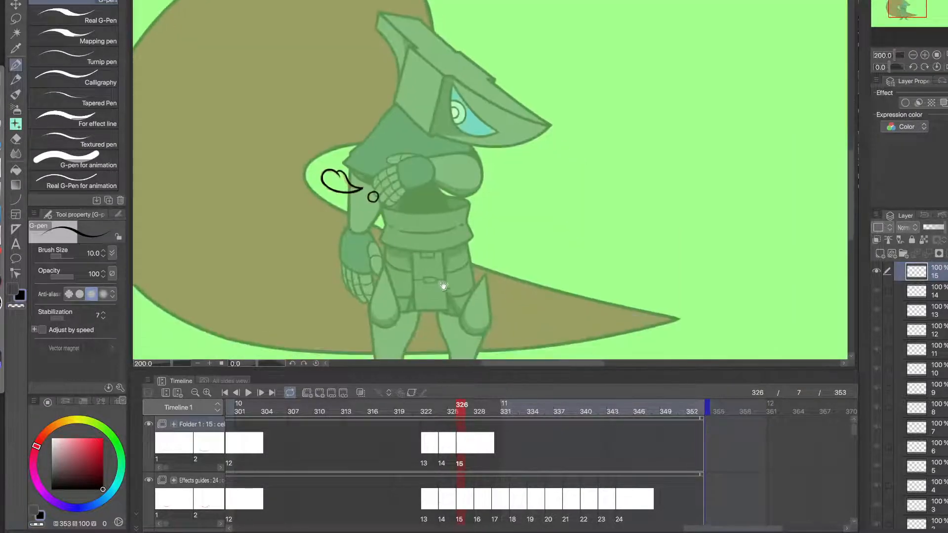
click(479, 449)
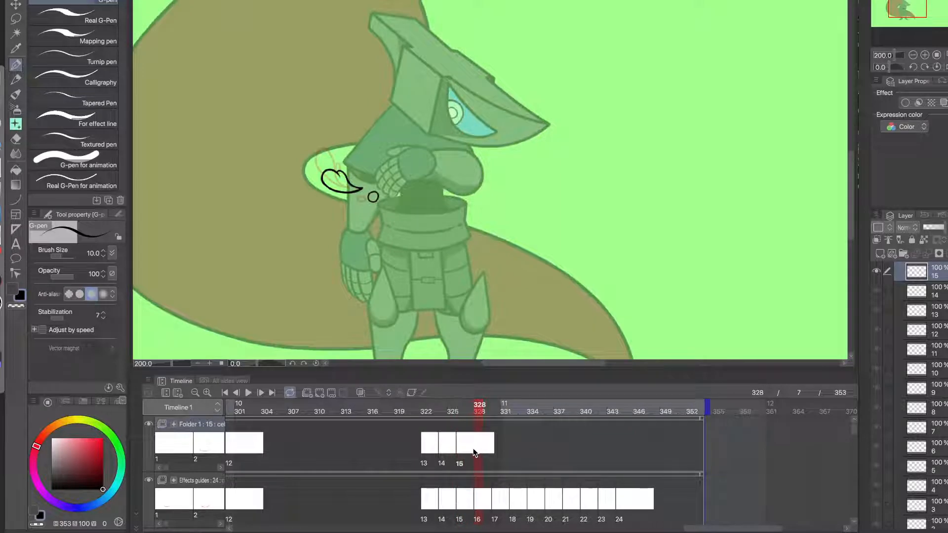
click(320, 394)
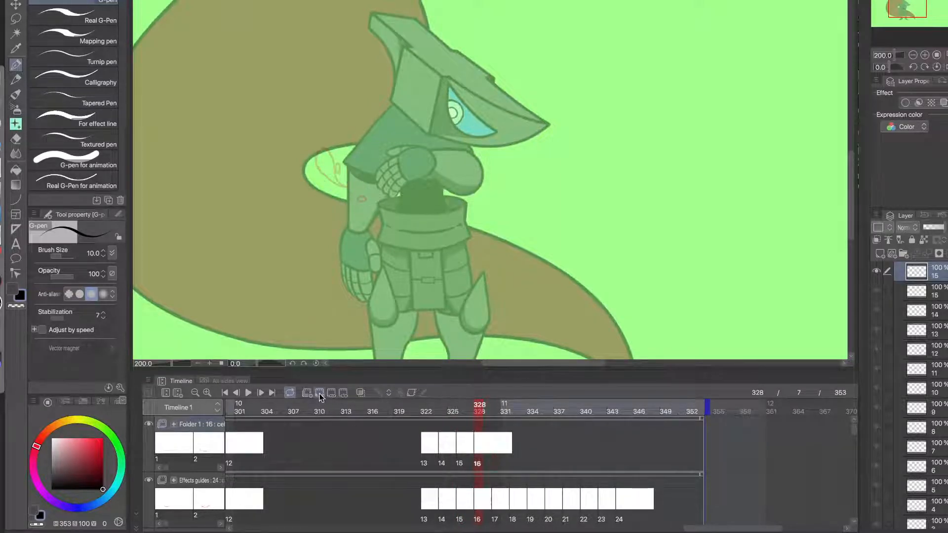
mouse_move(358, 195)
mouse_down()
mouse_move(418, 234)
mouse_move(327, 213)
mouse_move(423, 273)
mouse_up()
scroll(375, 251, down, 2)
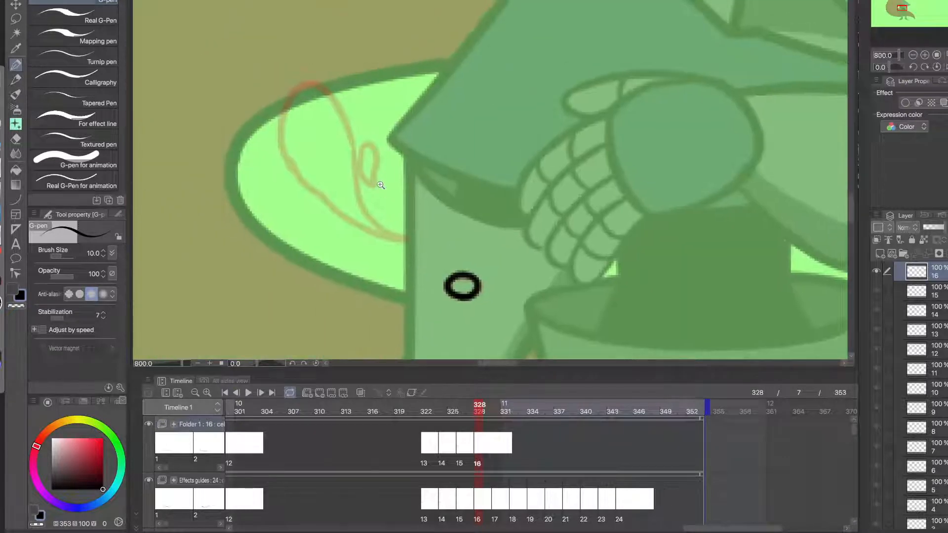
- Ink the narrow upright oval beside the right edge of cel 16's large puff guide, redoing the first stroke
scroll(382, 176, up, 1)
mouse_move(365, 191)
mouse_down()
mouse_move(356, 109)
mouse_move(358, 195)
mouse_move(342, 149)
mouse_move(372, 163)
mouse_move(348, 188)
mouse_up()
key(ctrl+z)
drag(371, 239, 435, 248)
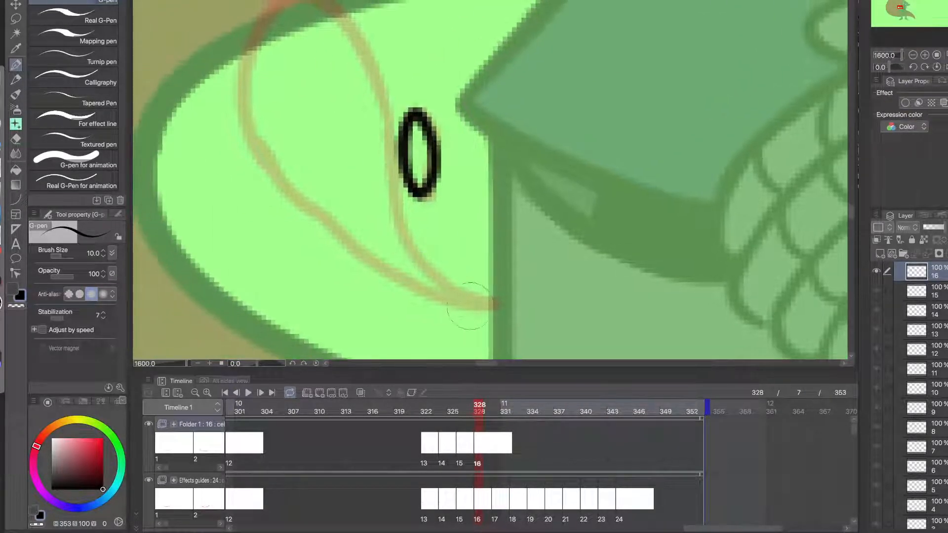
- Ink cel 16's large puff from the pointed tip along its lower left side and over the rounded top, redoing uneven strokes
drag(492, 309, 306, 192)
mouse_move(343, 240)
mouse_down()
mouse_move(252, 111)
mouse_move(294, 5)
mouse_move(374, 129)
mouse_up()
key(ctrl+z)
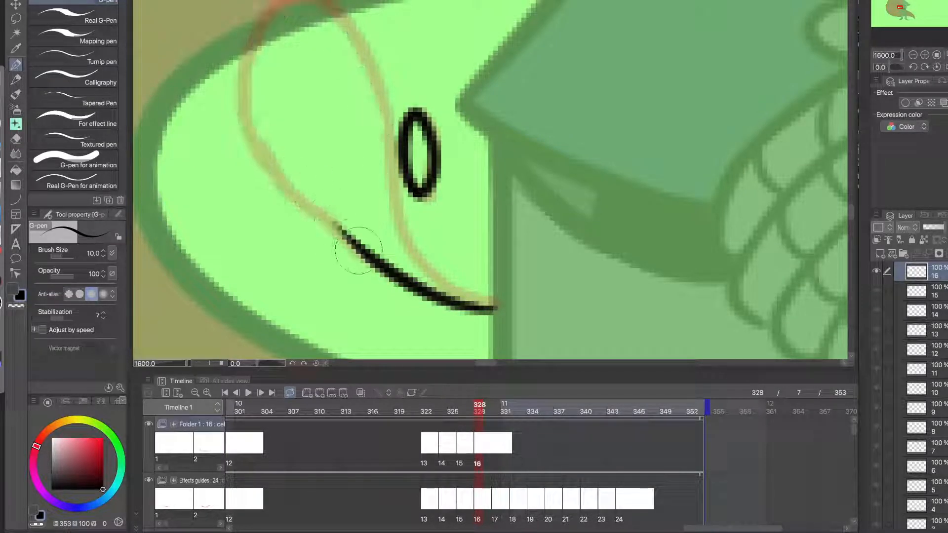
mouse_move(359, 250)
mouse_down()
mouse_move(258, 43)
mouse_move(373, 62)
mouse_move(257, 41)
mouse_up()
key(ctrl+z)
key(ctrl+z)
drag(380, 80, 249, 97)
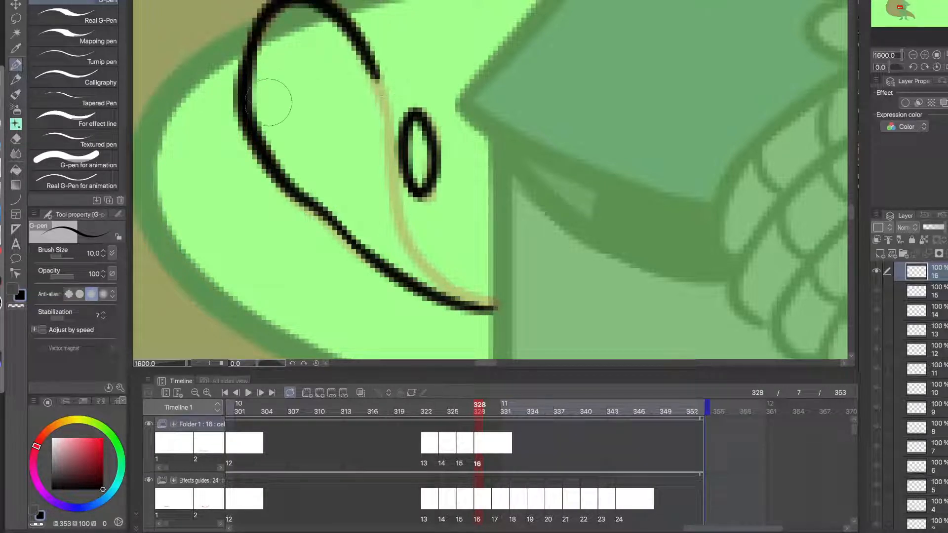
- Ink the puff's right edge between the rounded top and the pointed tip, retrying until the curve is smooth
drag(496, 309, 392, 227)
key(ctrl+z)
drag(504, 308, 403, 222)
key(ctrl+z)
mouse_move(487, 303)
mouse_down()
mouse_move(380, 195)
mouse_move(363, 39)
mouse_move(378, 186)
mouse_up()
key(ctrl+z)
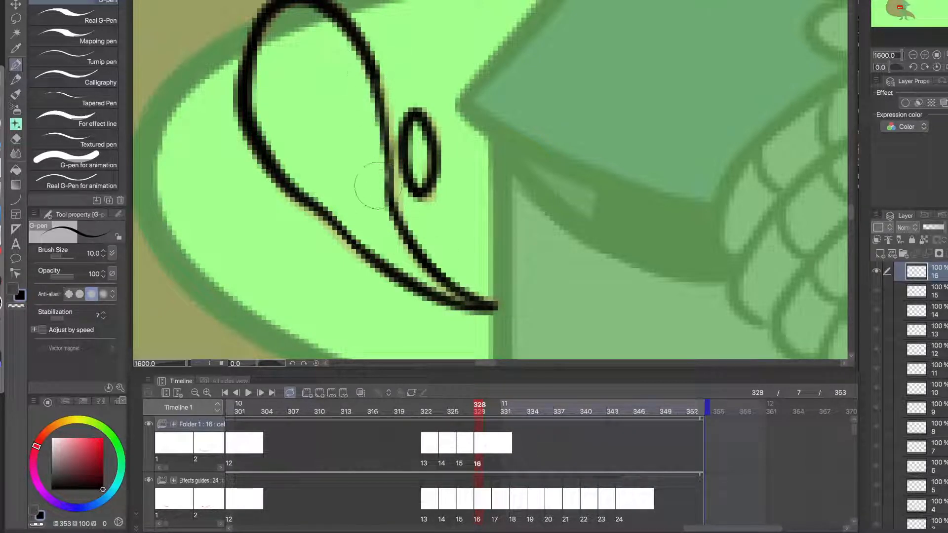
mouse_move(396, 226)
mouse_down()
mouse_move(383, 101)
mouse_move(396, 218)
mouse_move(357, 33)
mouse_up()
key(ctrl+z)
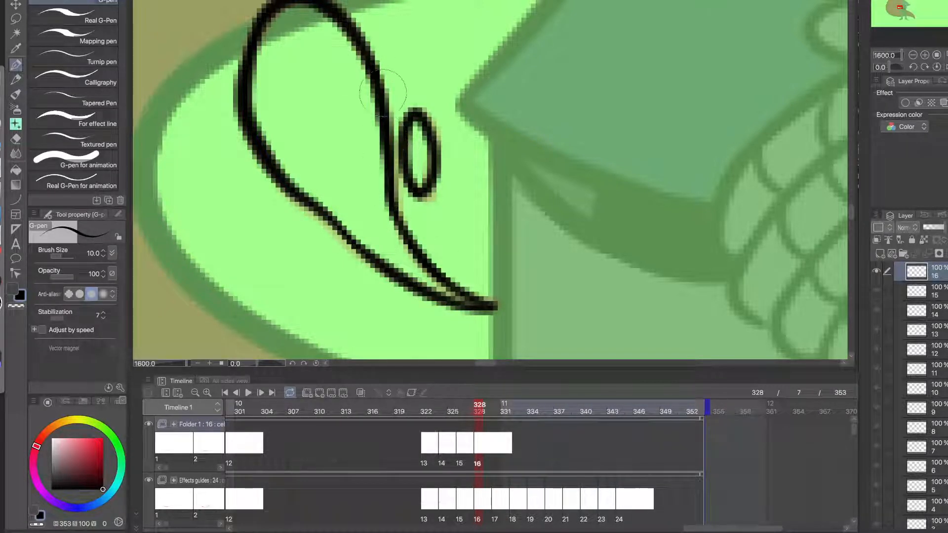
drag(396, 198, 439, 265)
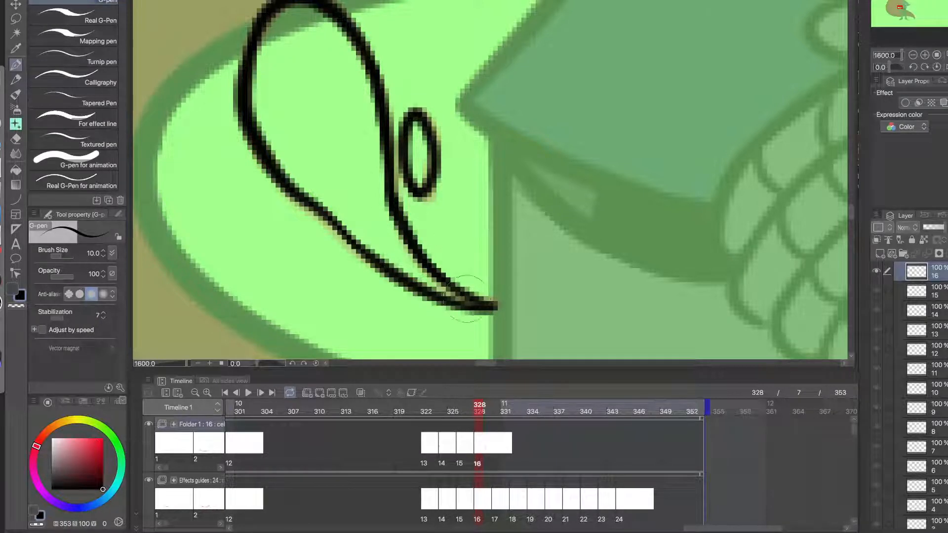
- Trim the puff's pointed tip and its underside with transparent colour
mouse_move(466, 299)
mouse_down()
mouse_move(490, 310)
mouse_move(475, 289)
mouse_move(414, 300)
mouse_up()
key(c)
key(ctrl+z)
drag(497, 316, 460, 316)
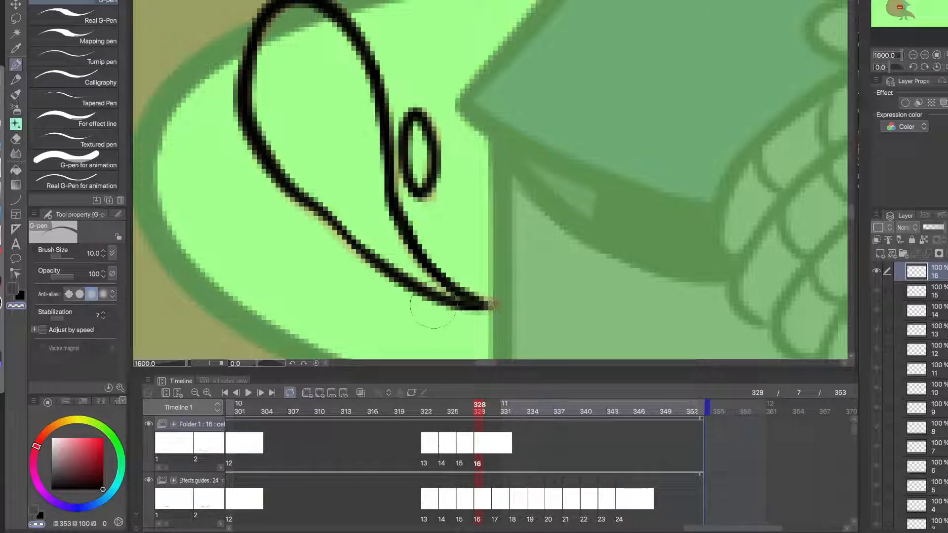
key(c)
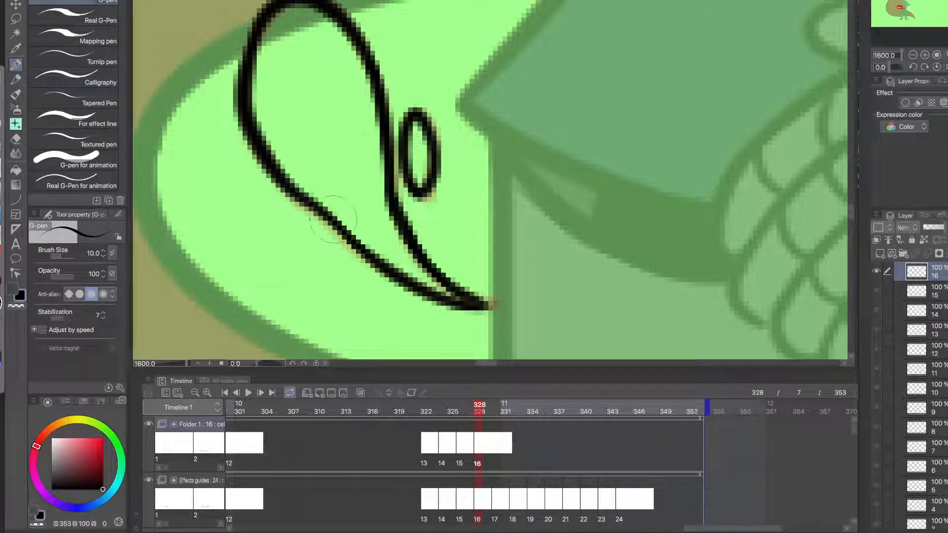
- Add cel 17 at frame 330 and ink the small flat mark over the arm and the small upright mark above it
scroll(403, 289, down, 4)
drag(405, 313, 372, 264)
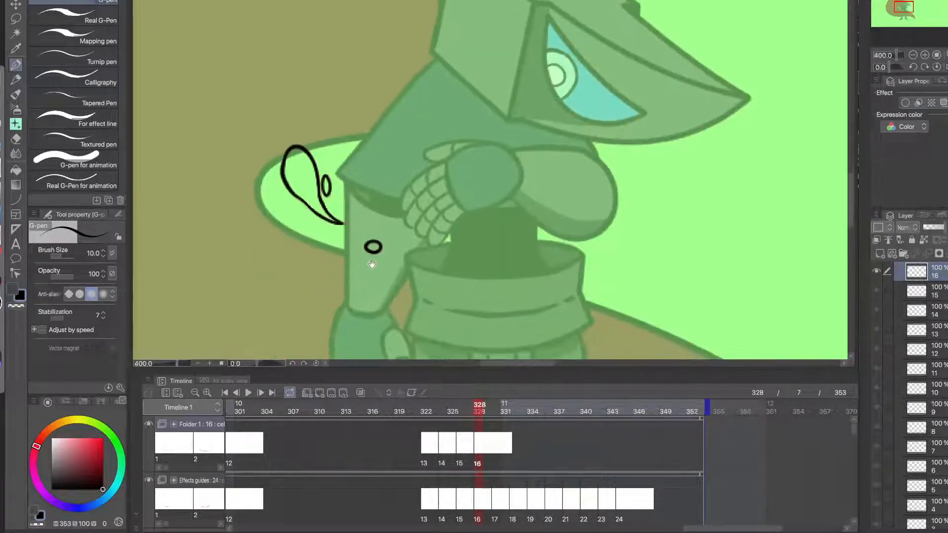
click(495, 446)
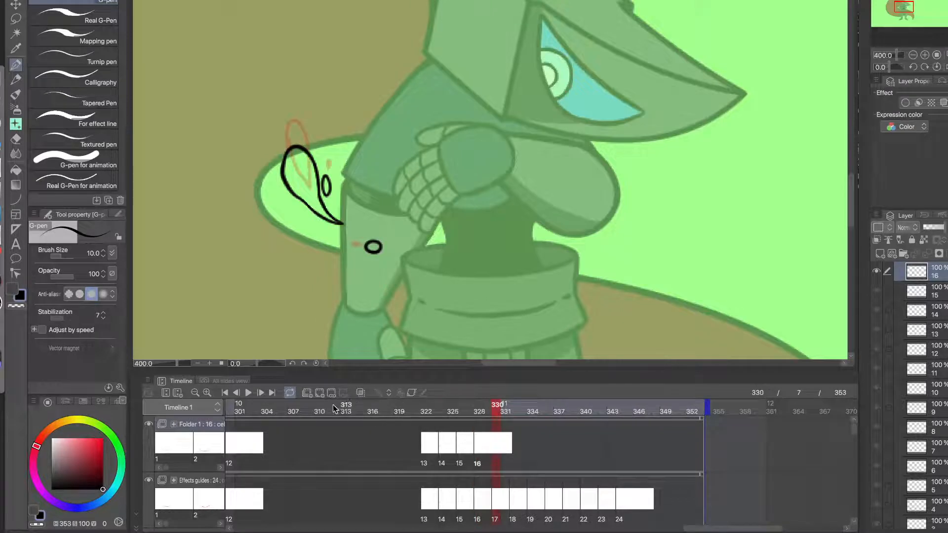
click(318, 396)
scroll(322, 271, up, 3)
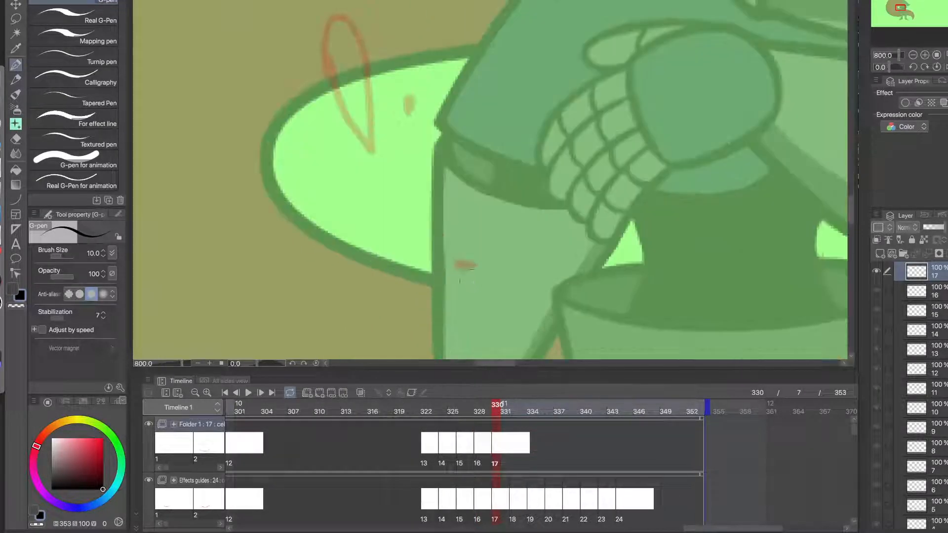
drag(455, 267, 477, 267)
click(482, 446)
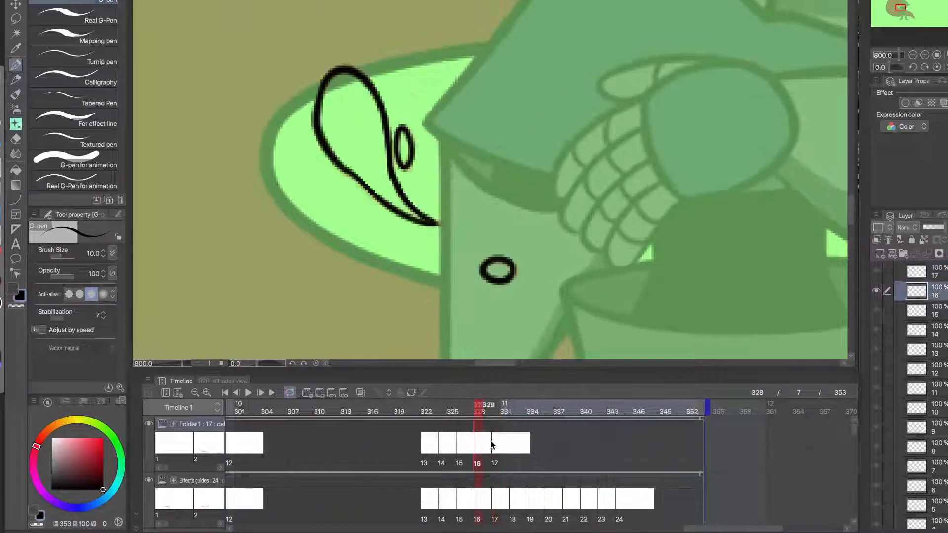
click(498, 440)
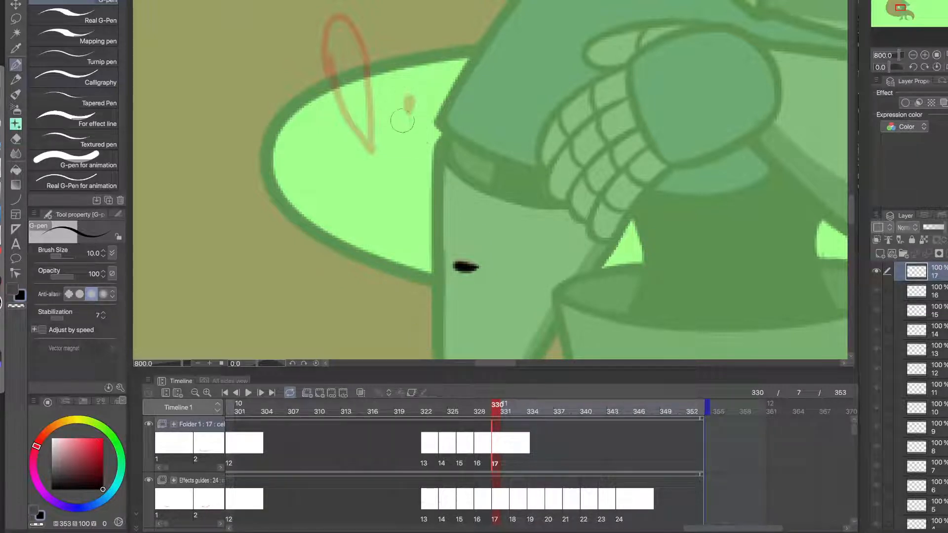
drag(410, 98, 410, 112)
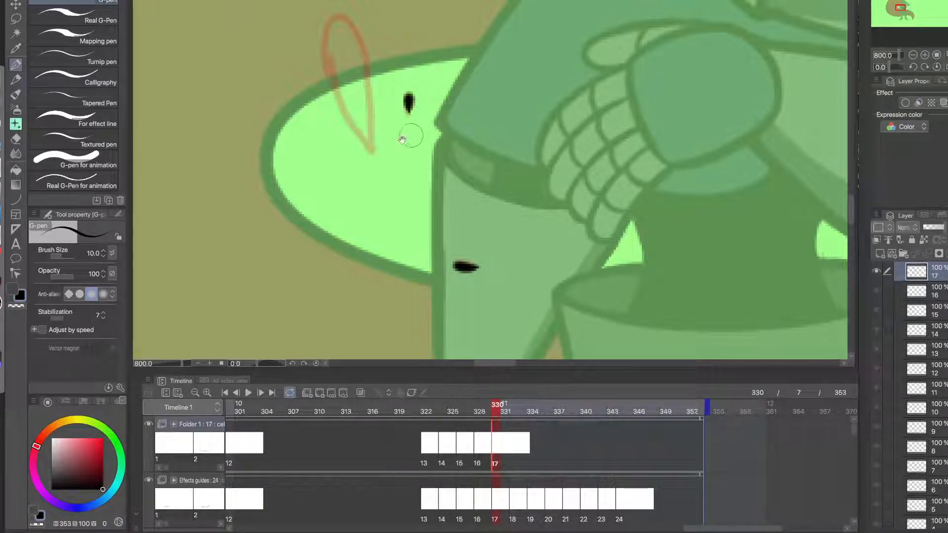
- Ink the left side and rounded top of cel 17's narrow drop, starting from its pointed bottom and redoing failed strokes
drag(358, 135, 391, 213)
scroll(379, 175, up, 1)
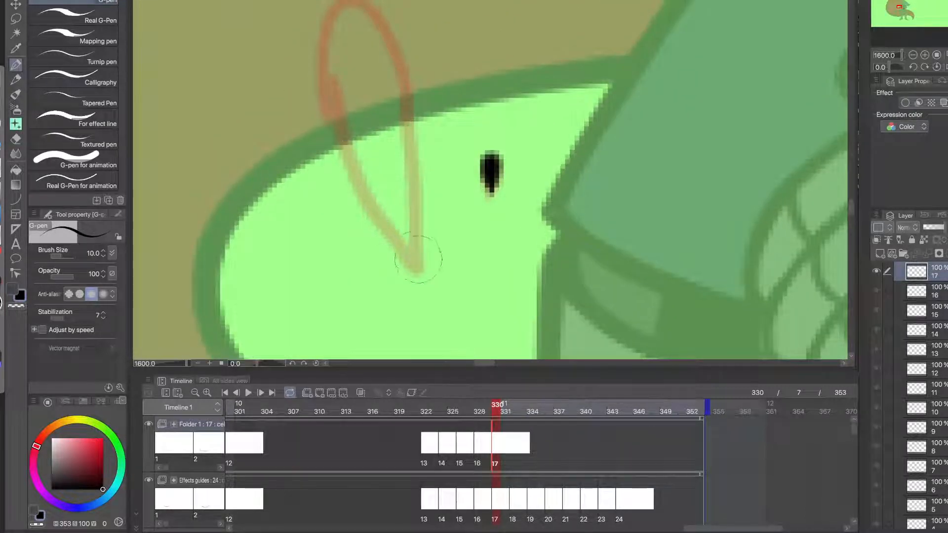
drag(419, 262, 328, 103)
key(ctrl+z)
mouse_move(410, 266)
mouse_down()
mouse_move(325, 81)
mouse_move(367, 6)
mouse_up()
key(ctrl+z)
drag(330, 124, 404, 77)
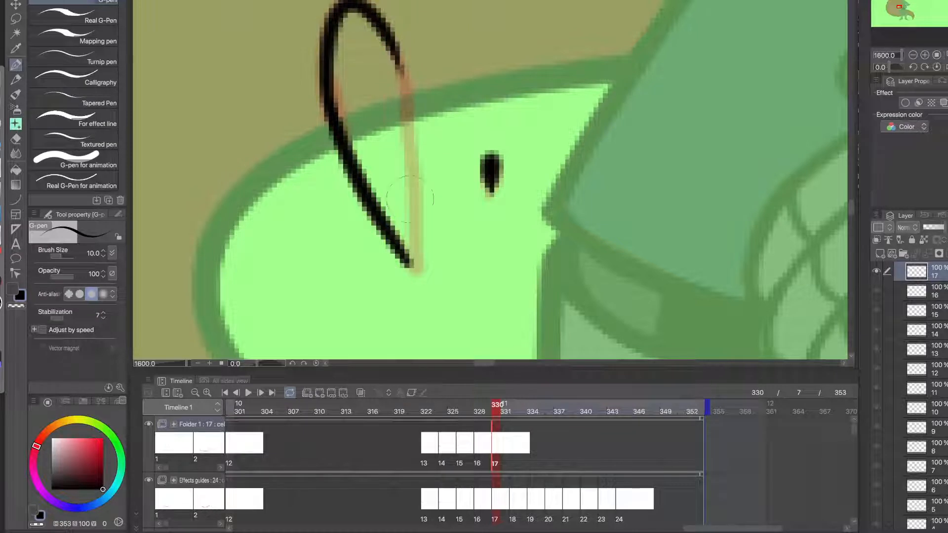
- Ink the drop's right edge between its pointed bottom and rounded top, redoing strokes until the line closes cleanly
drag(413, 269, 414, 156)
key(ctrl+z)
drag(412, 269, 411, 148)
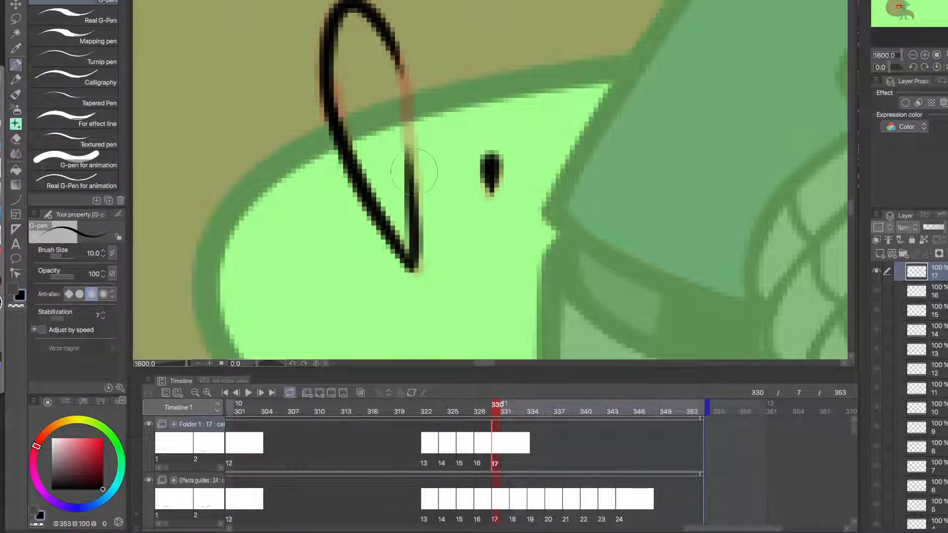
mouse_move(414, 198)
mouse_down()
mouse_move(395, 46)
mouse_move(414, 205)
mouse_up()
key(ctrl+z)
key(ctrl+z)
drag(394, 45, 413, 188)
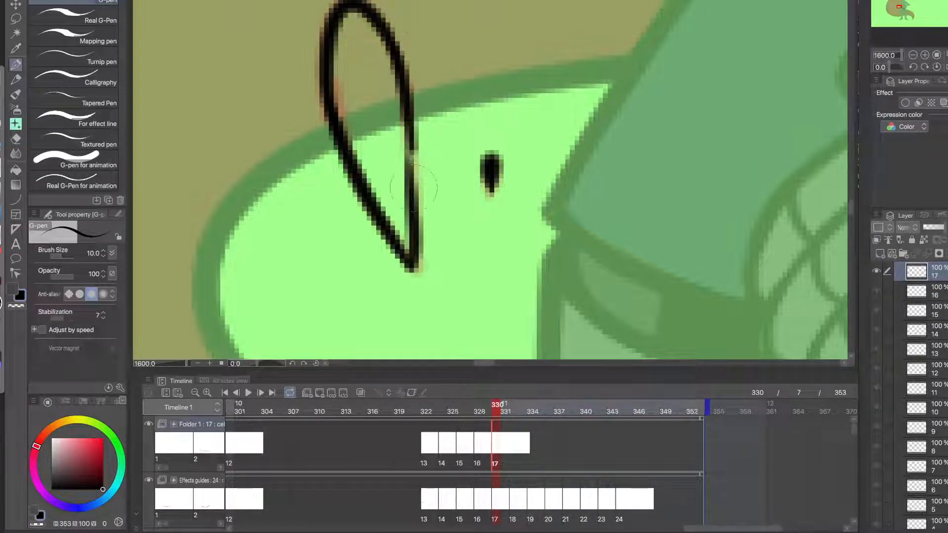
drag(410, 116, 420, 214)
key(ctrl+z)
mouse_move(409, 116)
mouse_down()
mouse_move(416, 217)
mouse_move(407, 103)
mouse_up()
- Add cel 18 at frame 332 and ink the narrow slanted oval above the hand, redoing uneven strokes
scroll(390, 156, down, 6)
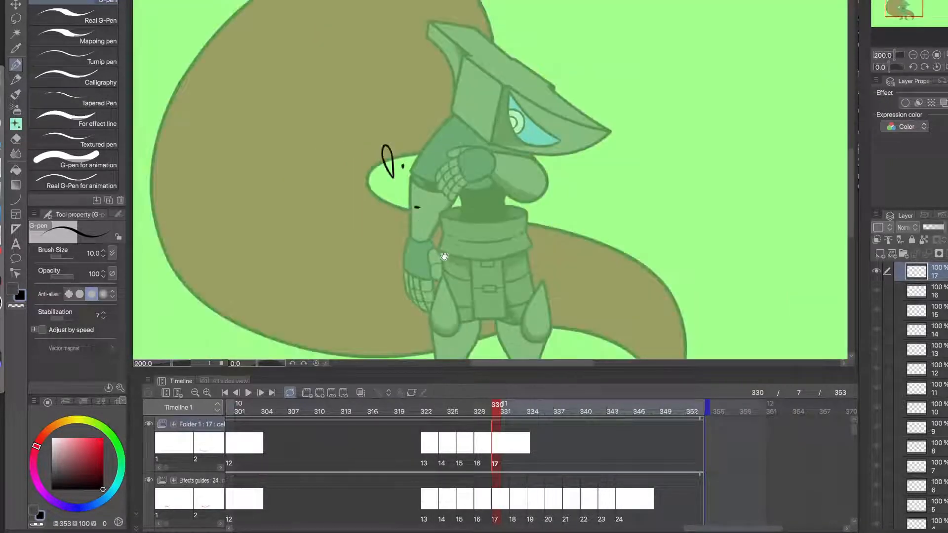
click(514, 447)
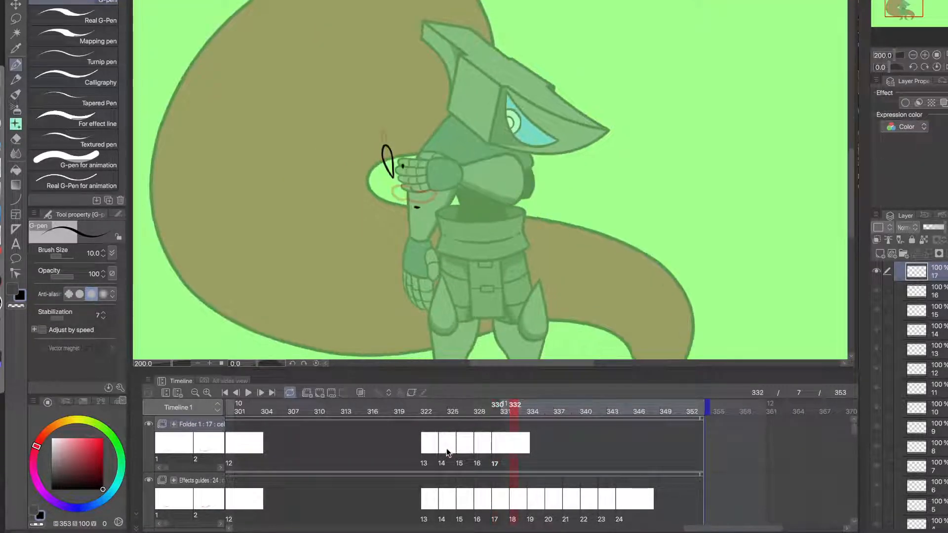
click(322, 394)
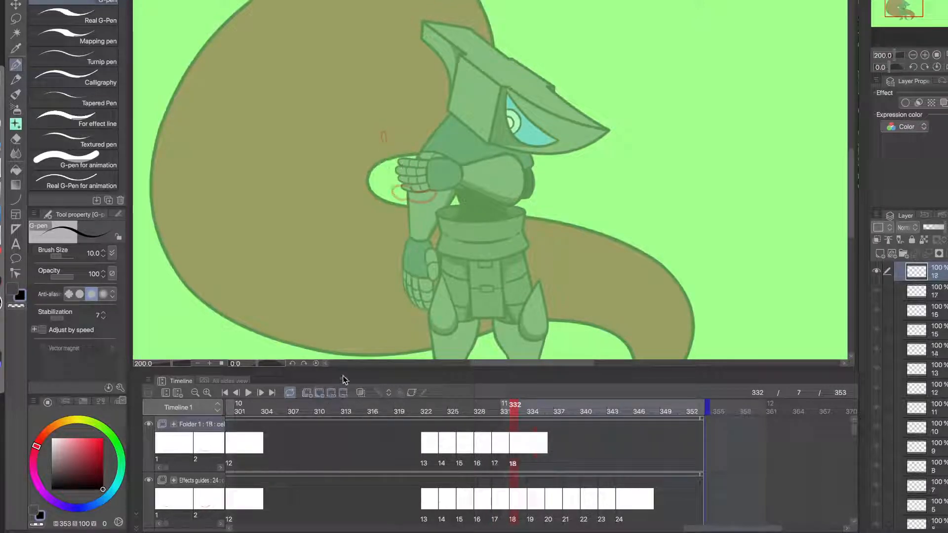
scroll(369, 141, up, 6)
mouse_move(364, 200)
mouse_down()
mouse_move(333, 108)
mouse_move(381, 197)
mouse_up()
key(ctrl+z)
key(ctrl+z)
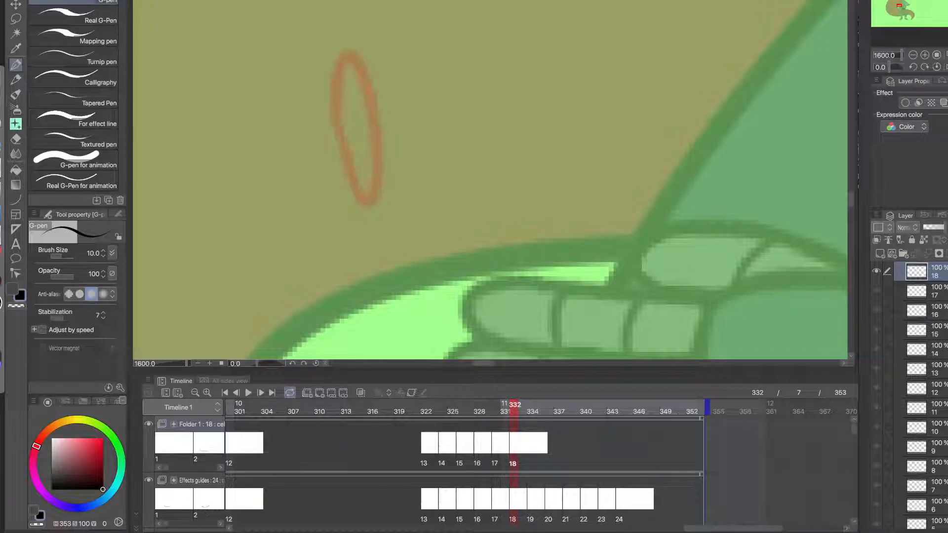
mouse_move(336, 121)
mouse_down()
mouse_move(356, 61)
mouse_move(349, 173)
mouse_move(336, 80)
mouse_up()
key(ctrl+z)
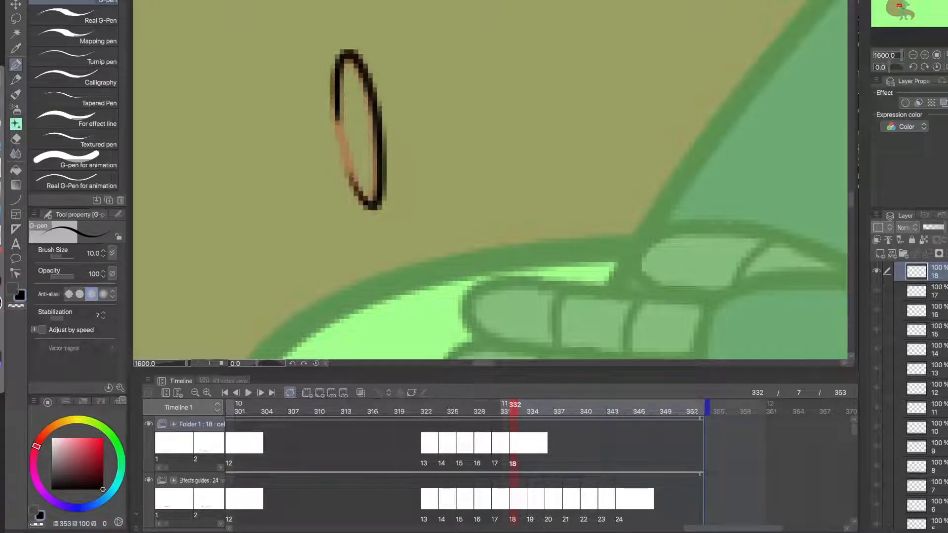
drag(366, 198, 340, 97)
mouse_move(348, 140)
mouse_down()
mouse_move(341, 62)
mouse_move(370, 96)
mouse_move(366, 79)
mouse_up()
key(ctrl+z)
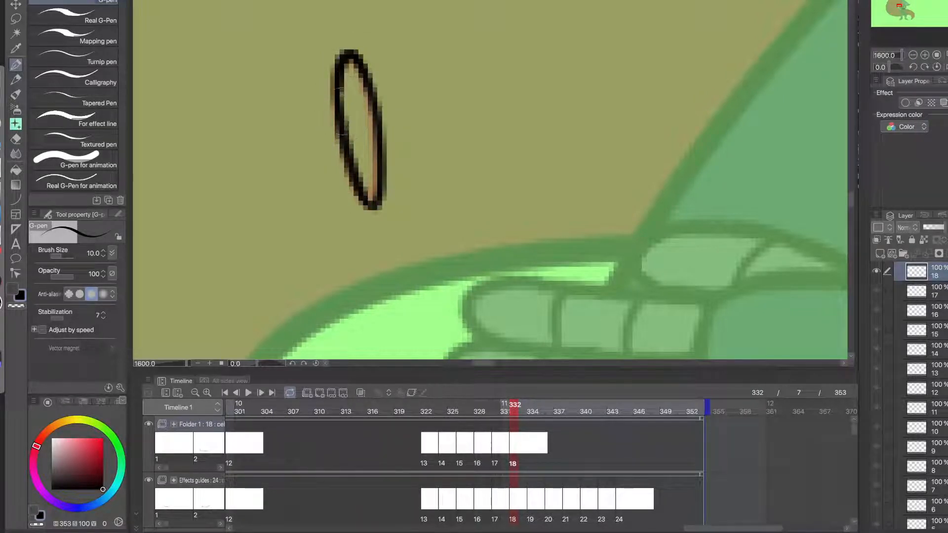
- Ink the rounded left lobe of cel 18's bean-shaped puff below the fingers, retrying the upper curve
alt+click(344, 182)
alt+click(349, 184)
drag(378, 270, 363, 152)
ctrl+click(366, 153)
ctrl+click(366, 154)
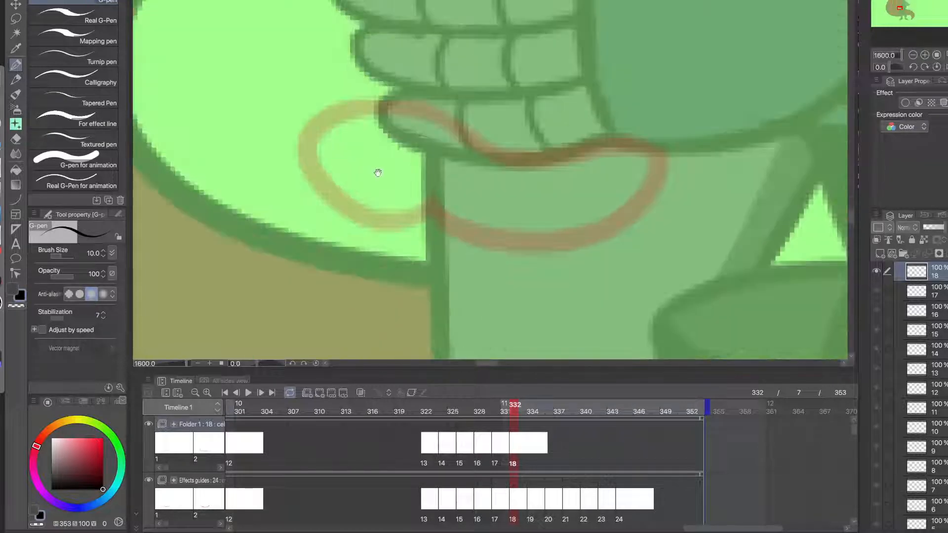
drag(483, 144, 321, 158)
key(ctrl+z)
drag(485, 144, 321, 159)
key(ctrl+z)
drag(484, 145, 320, 159)
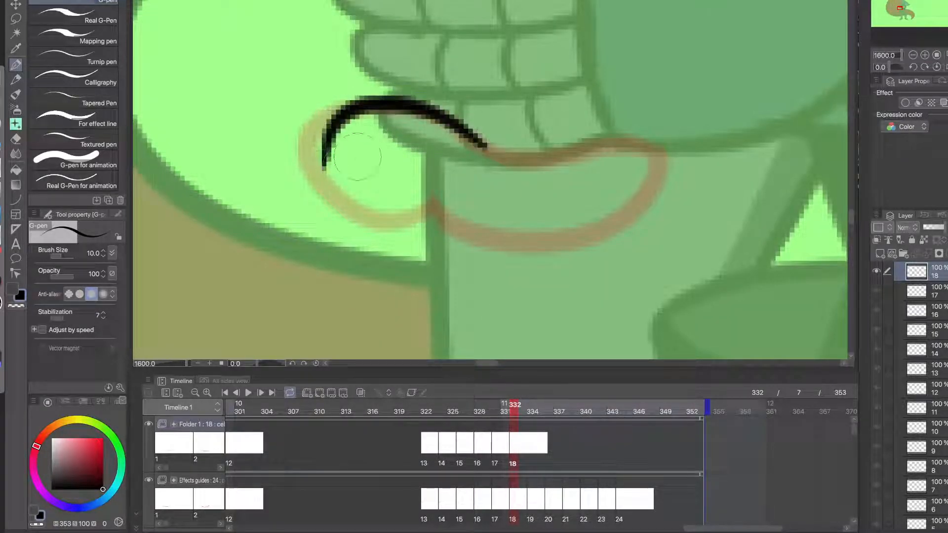
key(ctrl+z)
drag(482, 145, 304, 158)
drag(318, 126, 450, 202)
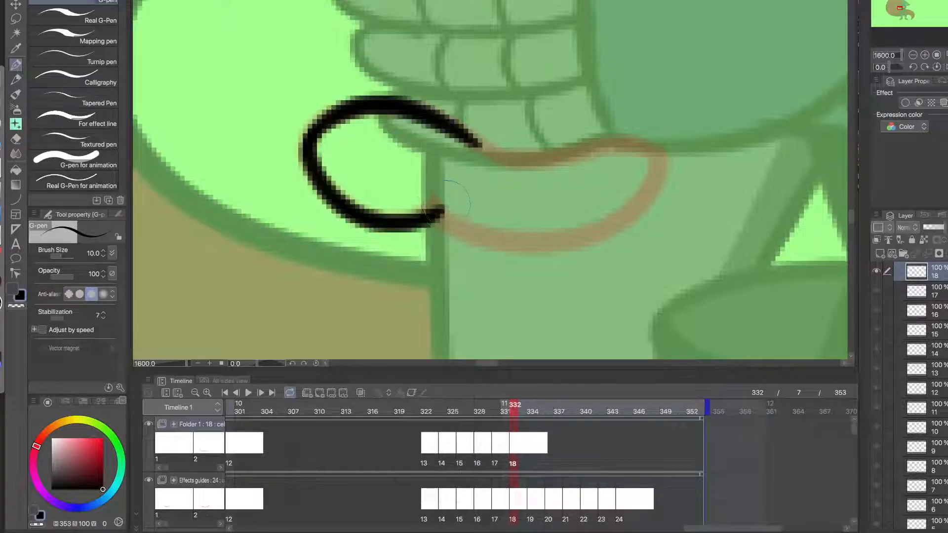
- Ink the bean-shaped puff's dipped upper edge and its lower right curve to close the outline, redoing failed strokes
drag(489, 227, 419, 218)
key(ctrl+z)
mouse_move(236, 143)
mouse_down()
mouse_move(247, 180)
mouse_move(367, 197)
mouse_move(583, 192)
mouse_move(590, 177)
mouse_move(402, 229)
mouse_move(368, 210)
mouse_move(590, 145)
mouse_move(563, 203)
mouse_up()
key(ctrl+z)
key(ctrl+z)
mouse_move(587, 148)
mouse_down()
mouse_move(556, 129)
mouse_move(407, 112)
mouse_up()
alt+click(419, 188)
alt+click(419, 187)
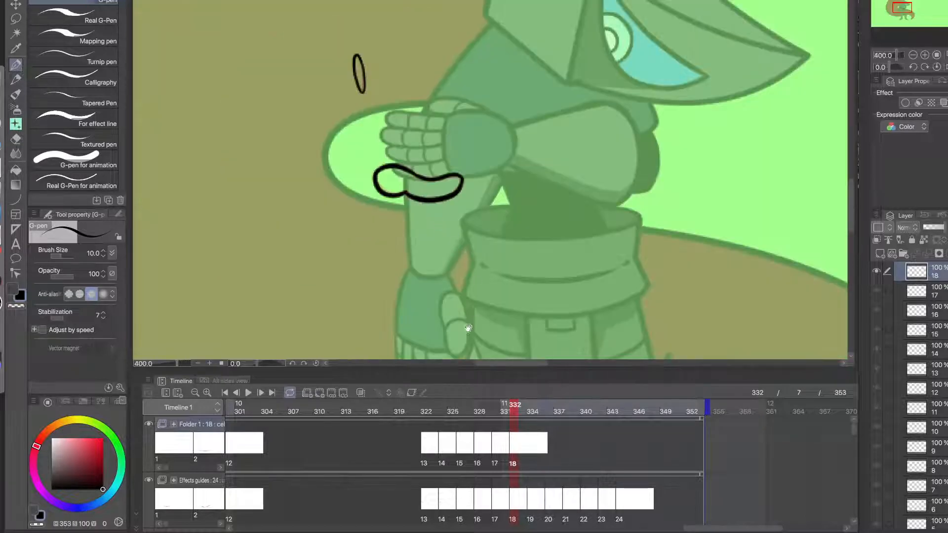
- Thin the bean-shaped puff's outline along its lower curve and upper dip with transparent colour
super+click(433, 185)
super+click(433, 185)
key(c)
mouse_move(327, 196)
mouse_down()
mouse_move(368, 213)
mouse_move(534, 174)
mouse_move(426, 212)
mouse_move(347, 197)
mouse_move(398, 228)
mouse_up()
key(super+z)
key(super+z)
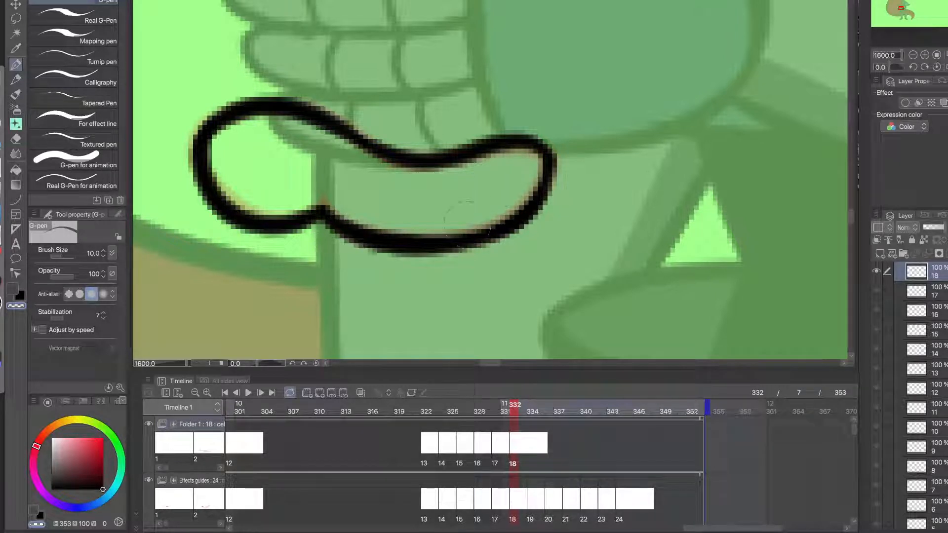
mouse_move(467, 220)
mouse_down()
mouse_move(476, 221)
mouse_move(312, 182)
mouse_up()
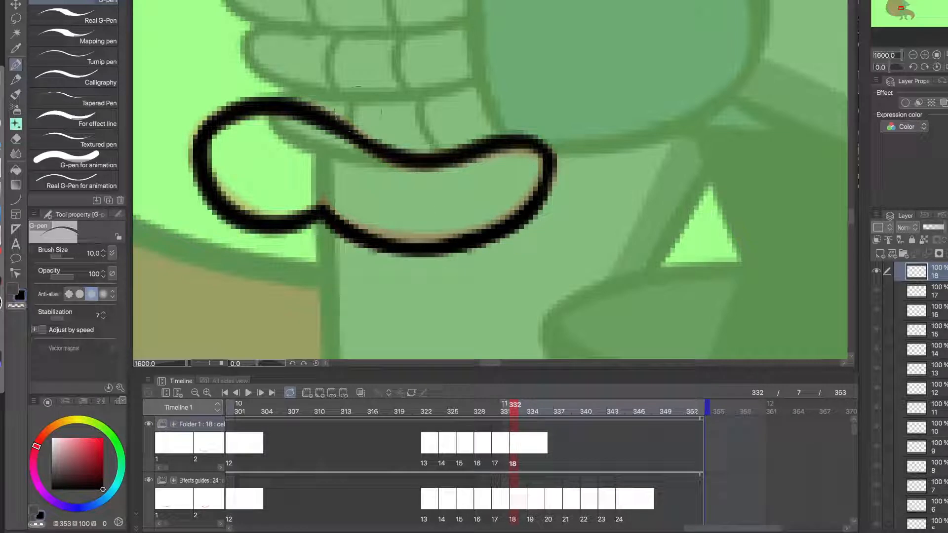
key(c)
mouse_move(378, 128)
mouse_down()
mouse_move(504, 112)
mouse_move(378, 121)
mouse_up()
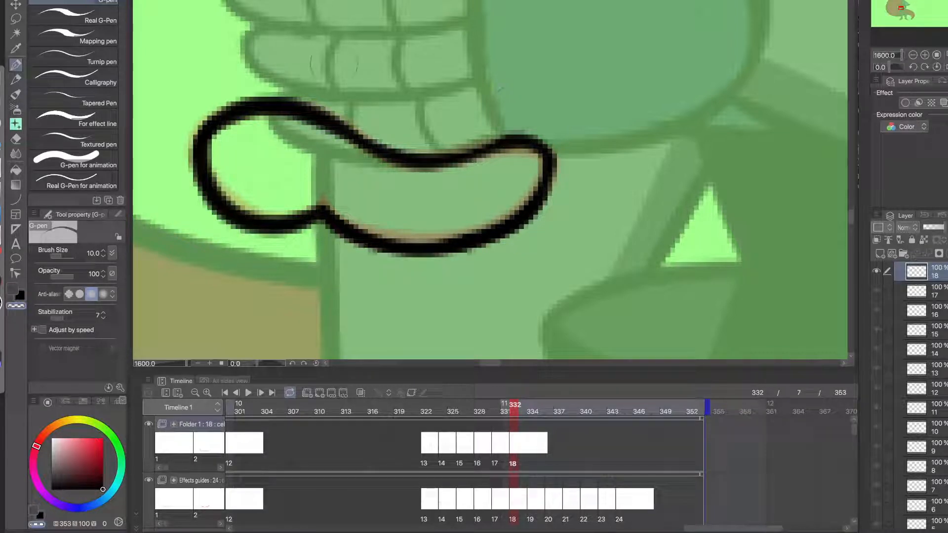
key(c)
drag(493, 147, 457, 152)
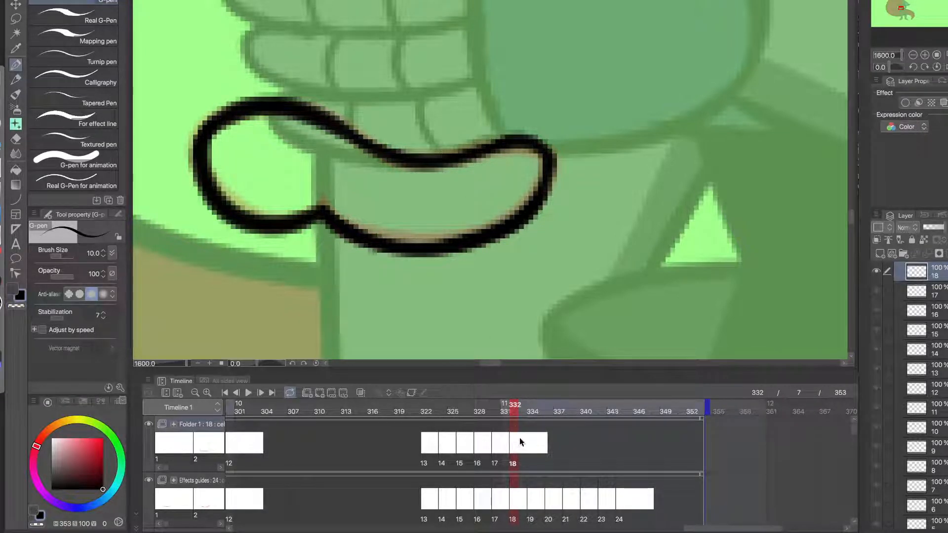
- Add cel 19 at frame 334 and ink the bumpy puff edge that follows the fingertips
click(533, 449)
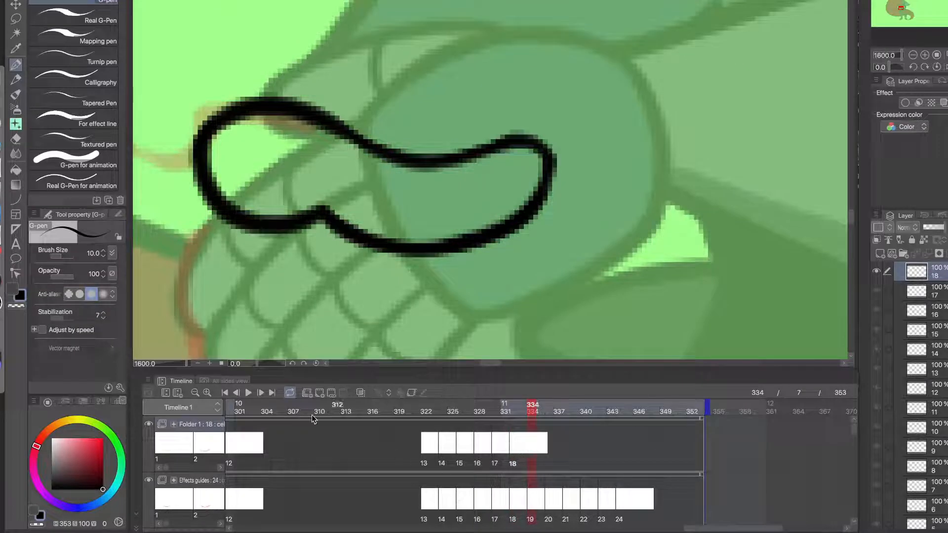
click(319, 392)
drag(341, 287, 539, 151)
scroll(449, 209, down, 1)
scroll(464, 220, up, 1)
mouse_move(442, 283)
mouse_down()
mouse_move(501, 233)
mouse_move(484, 210)
mouse_move(486, 192)
mouse_move(462, 188)
mouse_move(442, 136)
mouse_move(442, 28)
mouse_up()
drag(417, 128, 417, 226)
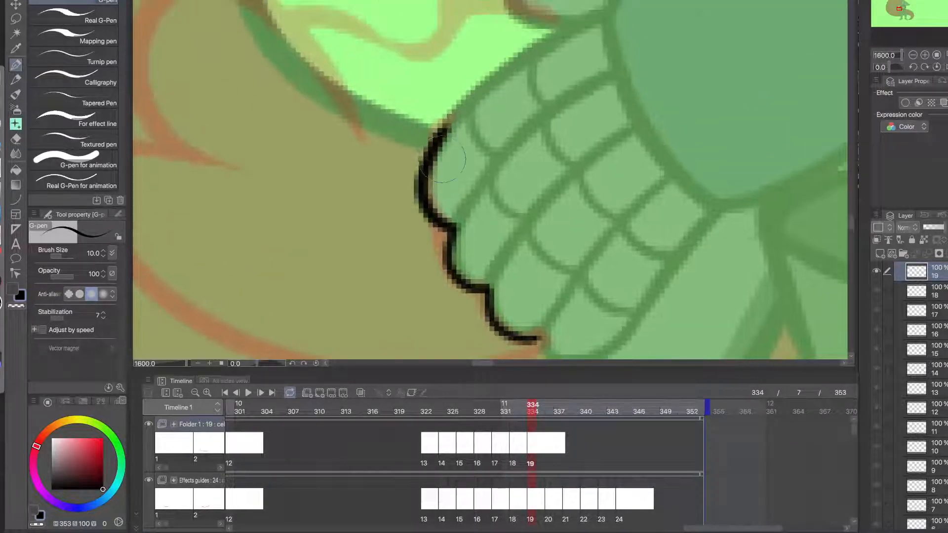
- Ink cel 19's edge up along the fingers and across the dipped upper edge of the puff
mouse_move(439, 157)
mouse_down()
mouse_move(506, 55)
mouse_move(535, 52)
mouse_move(489, 79)
mouse_move(577, 25)
mouse_move(505, 9)
mouse_move(464, 14)
mouse_move(437, 44)
mouse_move(360, 30)
mouse_move(414, 81)
mouse_move(435, 48)
mouse_move(466, 64)
mouse_up()
key(super+z)
mouse_move(379, 55)
mouse_down()
mouse_move(494, 82)
mouse_move(498, 99)
mouse_move(477, 68)
mouse_move(508, 75)
mouse_move(417, 45)
mouse_up()
- Refine the line weight of the puff's dipped upper edge, reworking both sides of the dip
key(c)
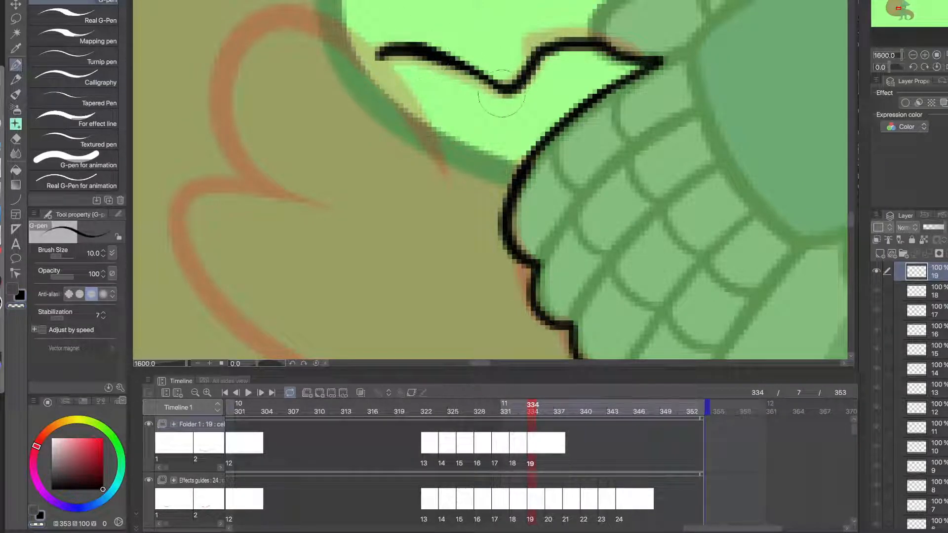
drag(504, 93, 418, 52)
mouse_move(503, 89)
mouse_down()
mouse_move(457, 55)
mouse_move(380, 55)
mouse_up()
key(super+z)
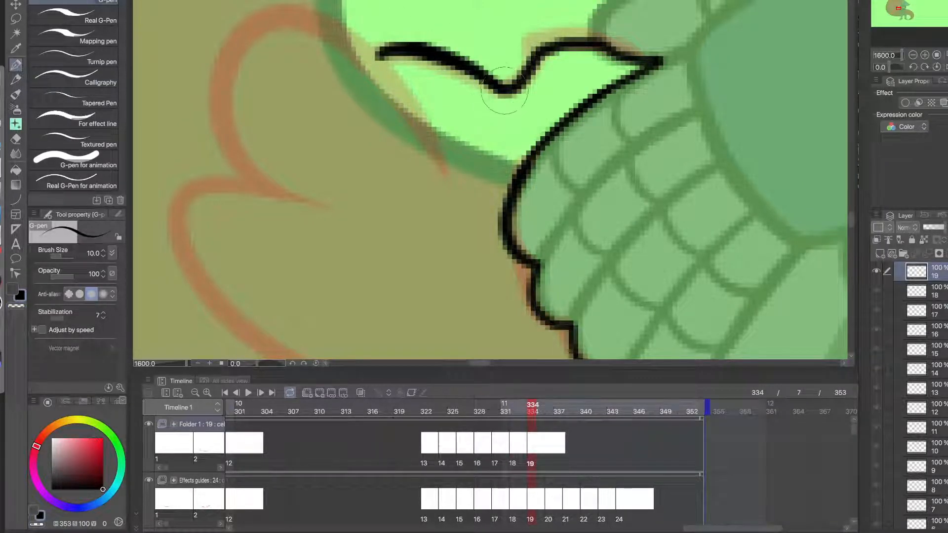
drag(501, 92, 383, 64)
drag(515, 88, 611, 54)
- Ink the rounded upper lobe of cel 19's puff and the tapered crease beneath it, redoing failed strokes
drag(314, 132, 375, 138)
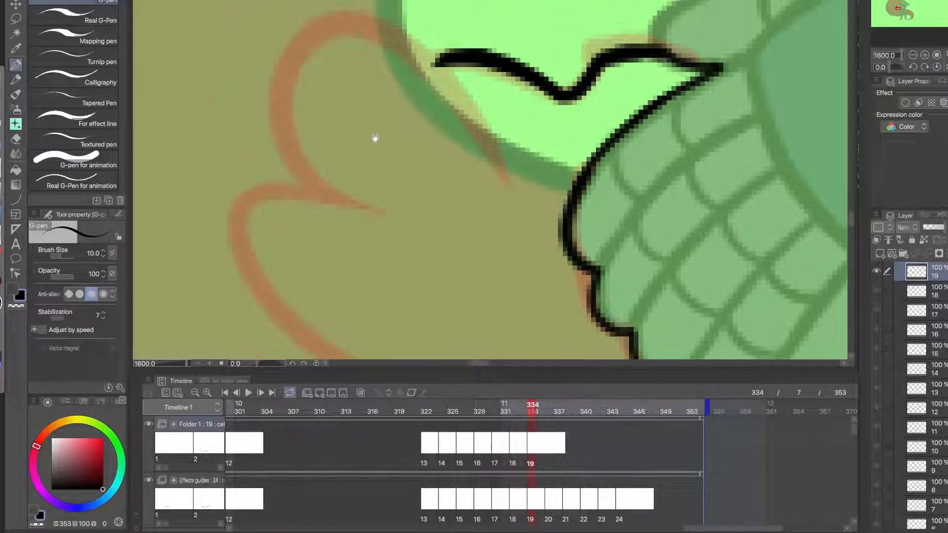
mouse_move(324, 197)
mouse_down()
mouse_move(507, 141)
mouse_move(513, 157)
mouse_up()
key(super+z)
mouse_move(292, 155)
mouse_down()
mouse_move(434, 47)
mouse_move(504, 186)
mouse_up()
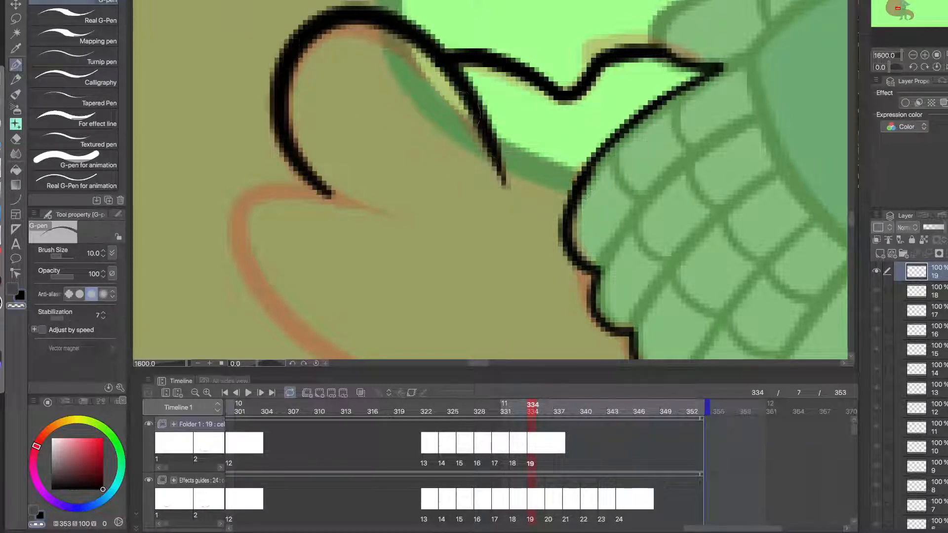
key(c)
drag(325, 197, 378, 217)
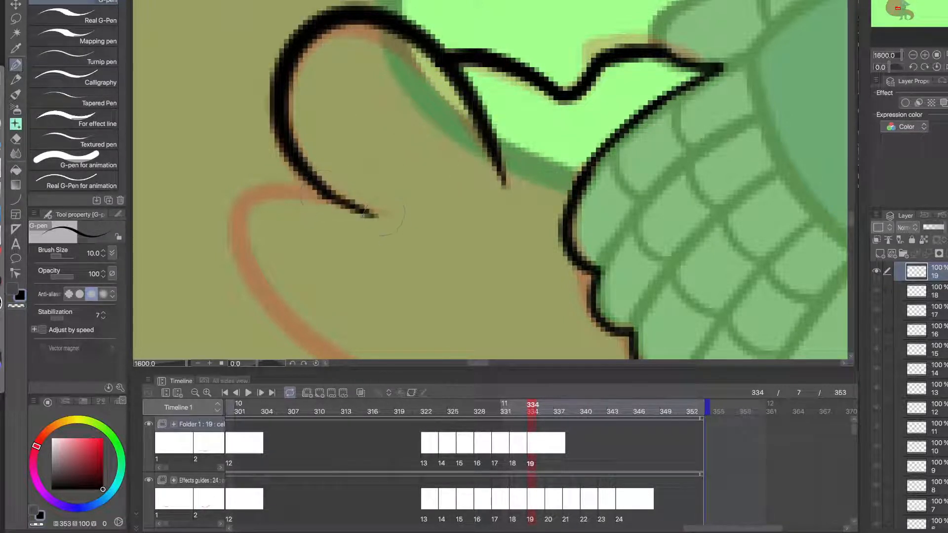
key(super+z)
drag(289, 192, 388, 216)
- Ink the rounded top and outer side of the puff's lower lobe, retrying the curve until it follows the guide
mouse_move(312, 179)
mouse_down()
mouse_move(262, 190)
mouse_move(291, 314)
mouse_up()
key(super+z)
mouse_move(317, 190)
mouse_down()
mouse_move(257, 192)
mouse_move(262, 272)
mouse_up()
key(super+z)
mouse_move(316, 190)
mouse_down()
mouse_move(343, 202)
mouse_move(257, 264)
mouse_move(277, 307)
mouse_up()
key(super+z)
drag(239, 221, 295, 325)
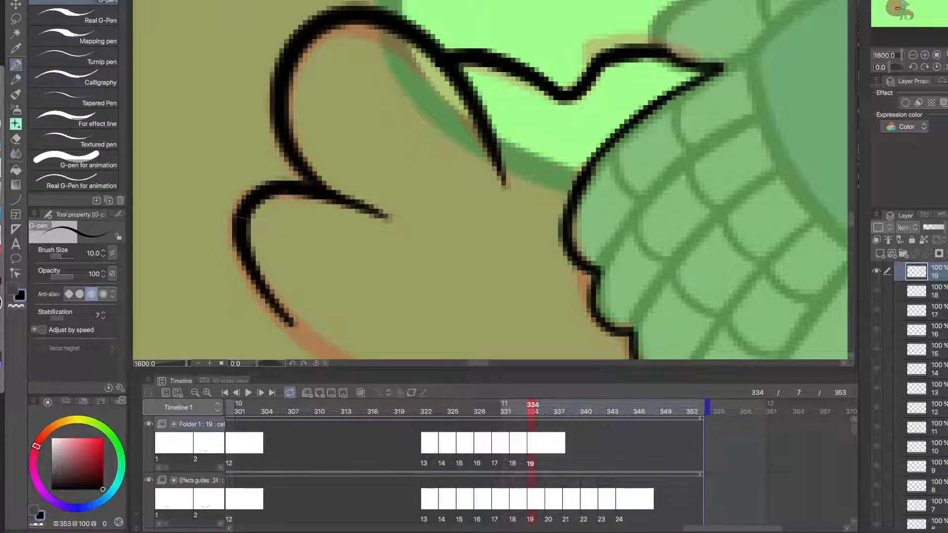
- Rework the line weight of the lower lobe's upper outer curve, undoing the unwanted corrections
drag(263, 195, 238, 249)
key(c)
mouse_move(232, 209)
mouse_down()
mouse_move(234, 260)
mouse_move(314, 195)
mouse_move(322, 201)
mouse_move(244, 231)
mouse_move(324, 198)
mouse_move(246, 221)
mouse_up()
key(super+z)
key(c)
key(super+z)
key(super+z)
key(super+z)
key(super+z)
drag(324, 198, 243, 251)
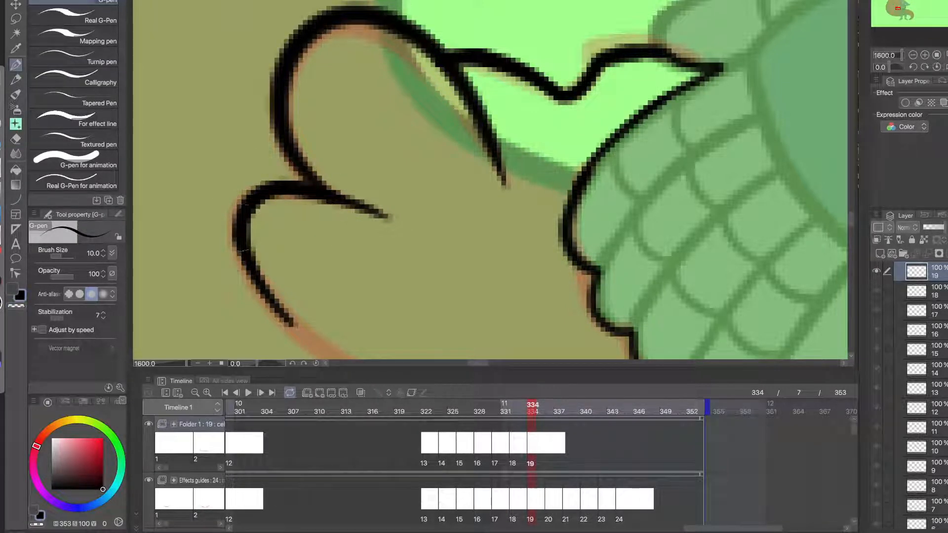
- Ink the puff's long bottom curve from the lower lobe to the fingertips and even out its thickness
click(297, 279)
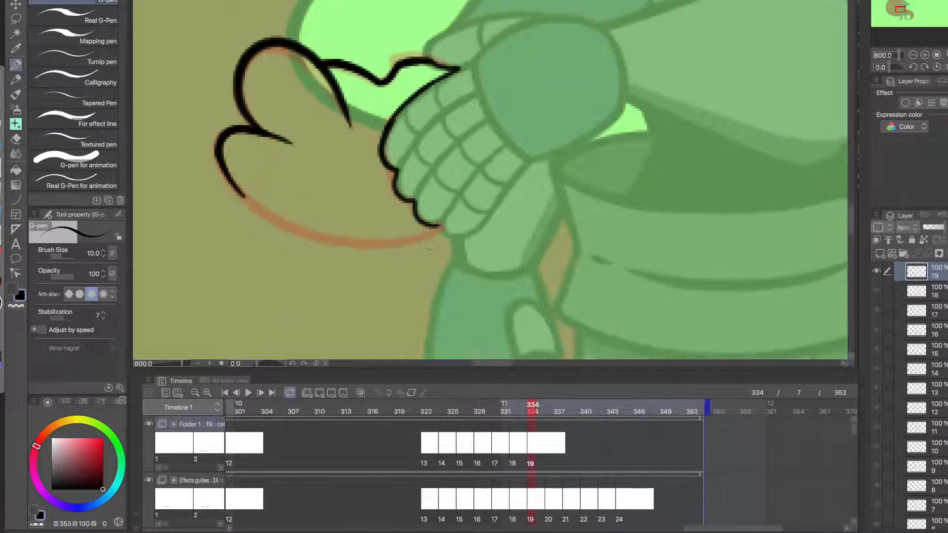
mouse_move(439, 228)
mouse_down()
mouse_move(422, 241)
mouse_move(258, 210)
mouse_up()
mouse_move(320, 237)
mouse_down()
mouse_move(243, 171)
mouse_move(281, 227)
mouse_up()
key(super+z)
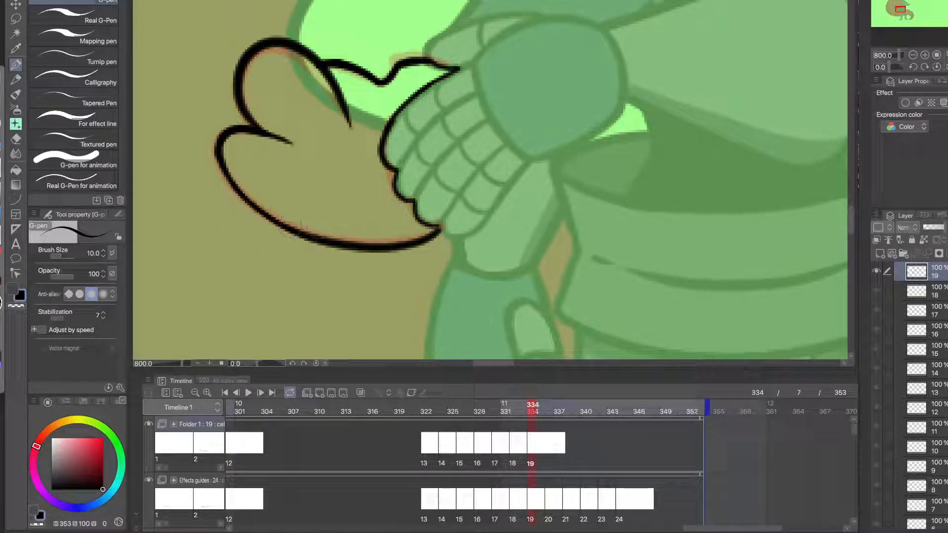
key(super+z)
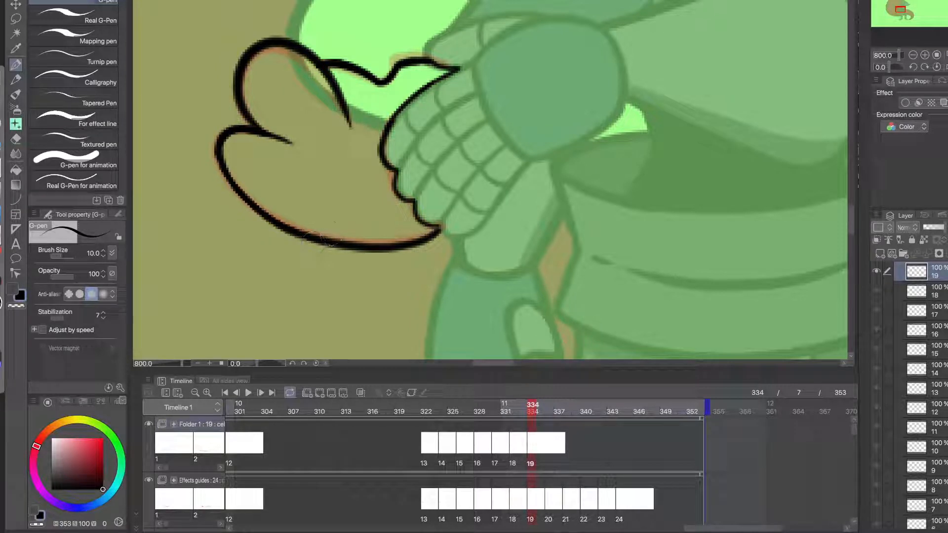
drag(269, 223, 217, 156)
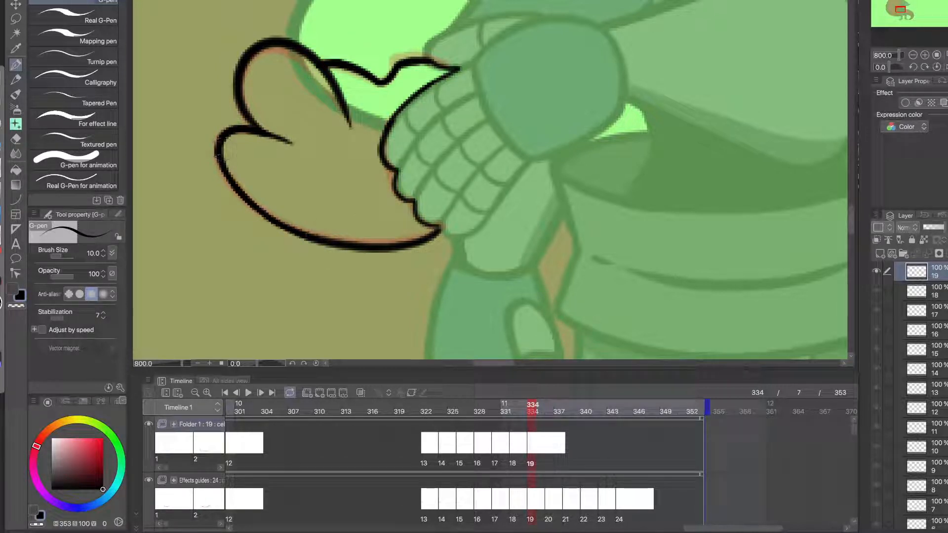
- Trim the tapered crease tails of cel 19's two lobes with transparent colour
scroll(439, 236, up, 3)
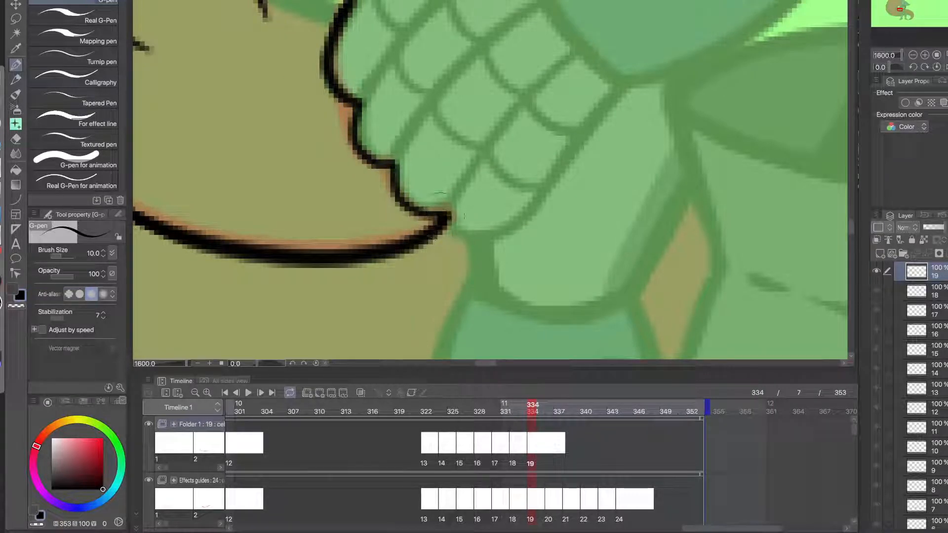
scroll(438, 232, down, 6)
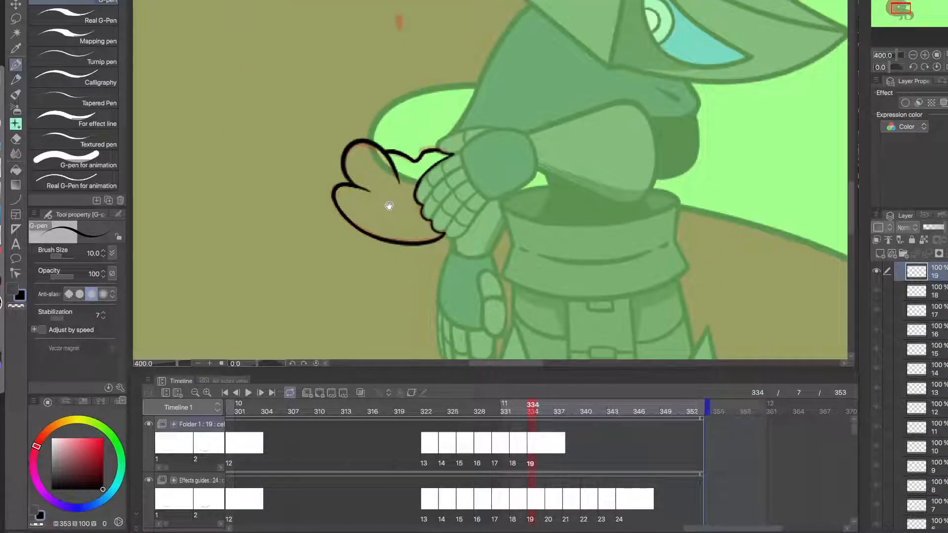
scroll(364, 193, up, 3)
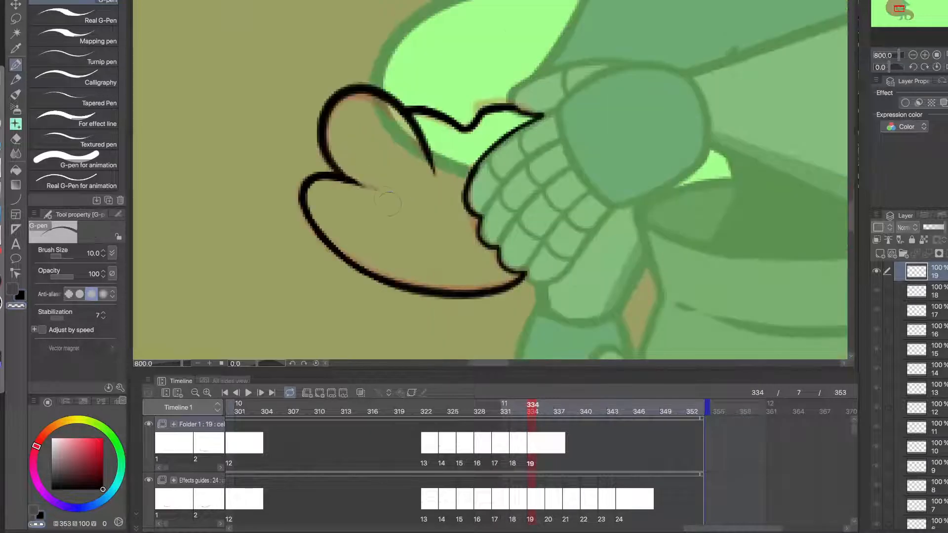
key(c)
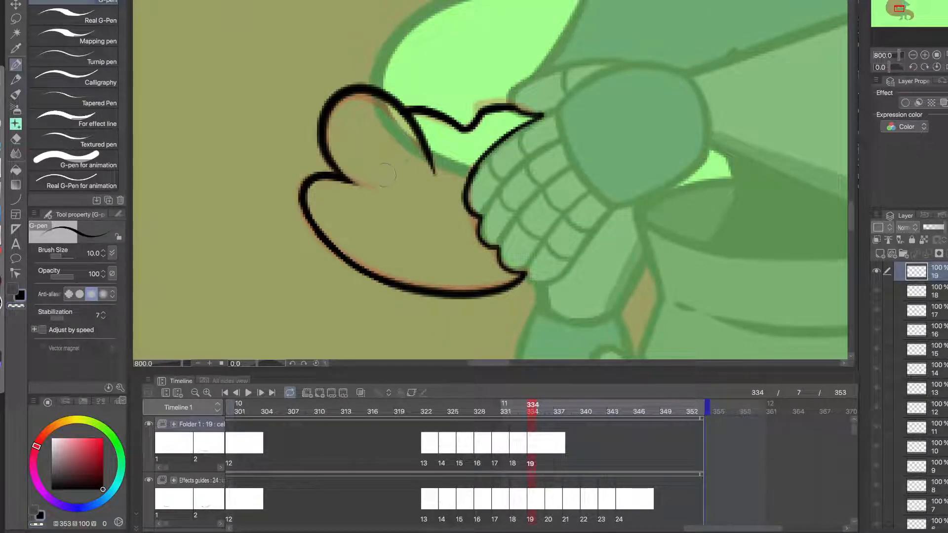
key(c)
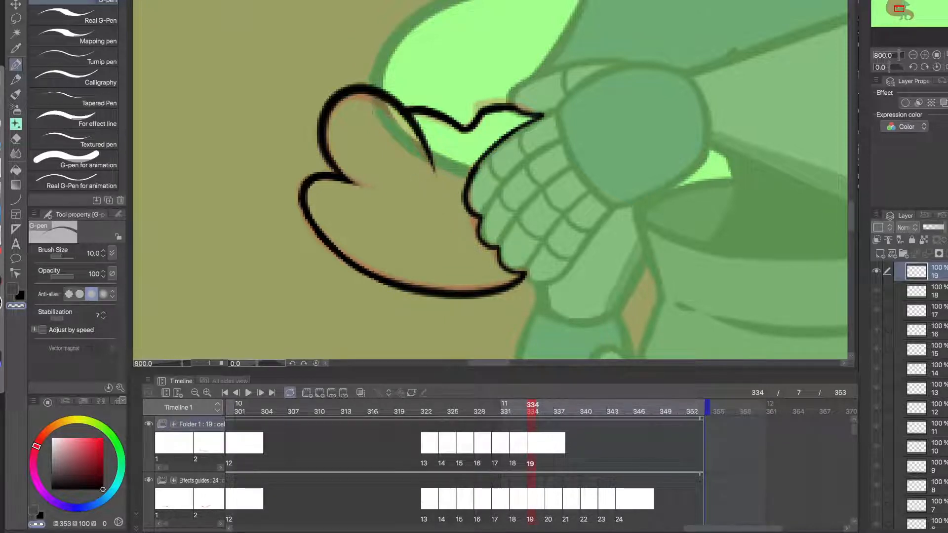
key(c)
scroll(388, 185, down, 3)
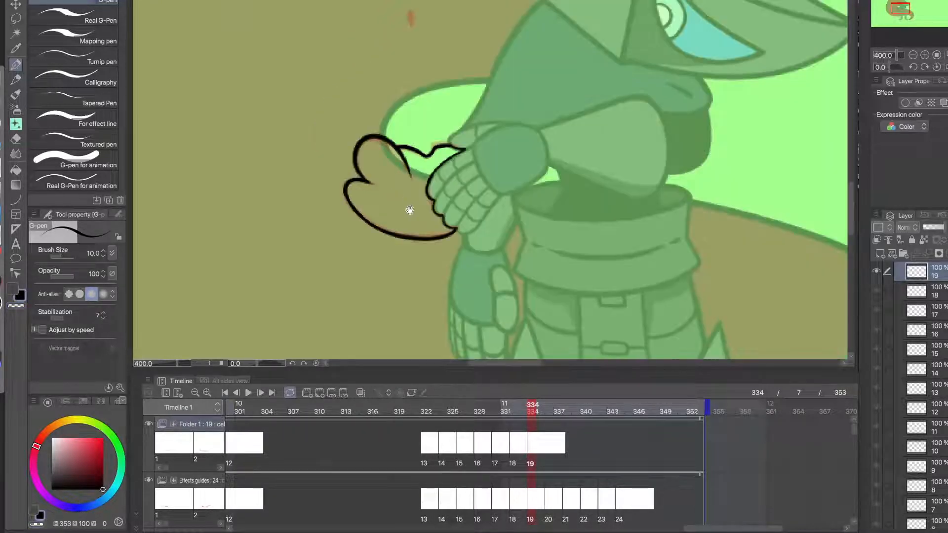
- Add cel 20 at frame 336 and ink the small oval droplet beside the hand
drag(410, 210, 415, 237)
click(551, 445)
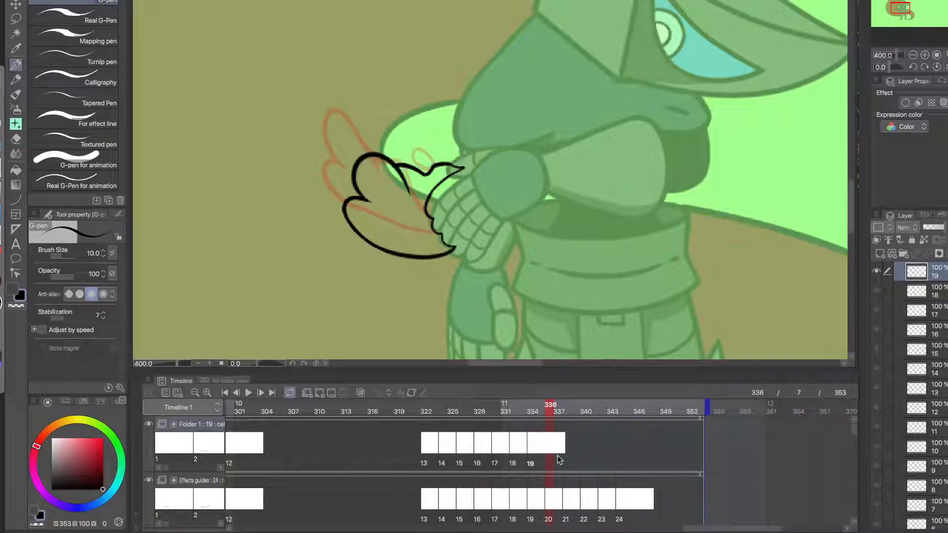
click(344, 393)
scroll(420, 161, up, 2)
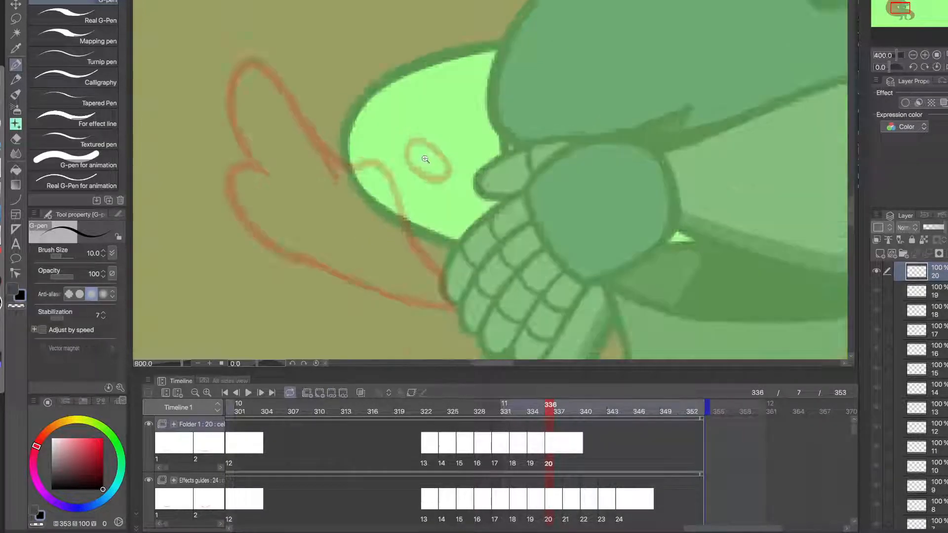
mouse_move(439, 194)
mouse_down()
mouse_move(458, 198)
mouse_move(405, 179)
mouse_up()
- Ink cel 20's bumpy upper splash edge from the knuckles to the base of the tall lobe, redoing failed strokes
scroll(423, 197, down, 2)
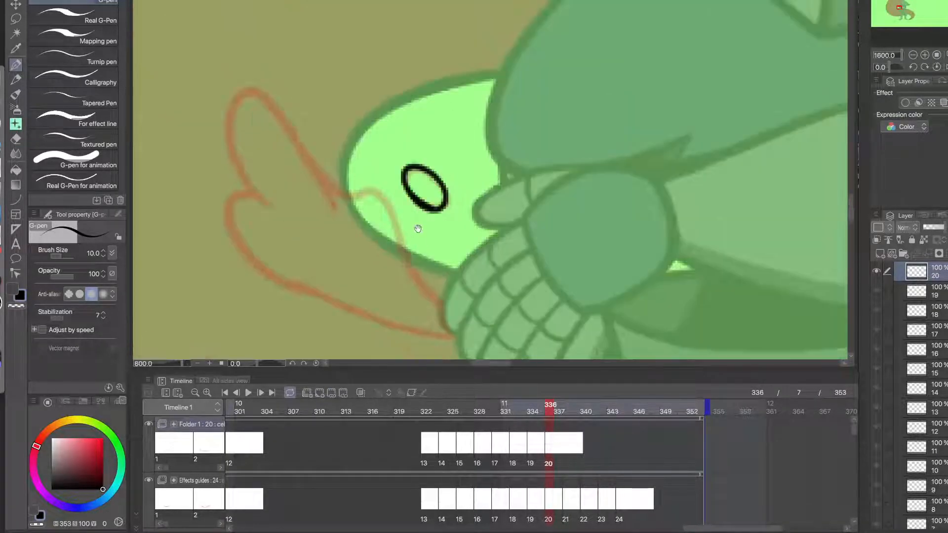
drag(460, 258, 404, 180)
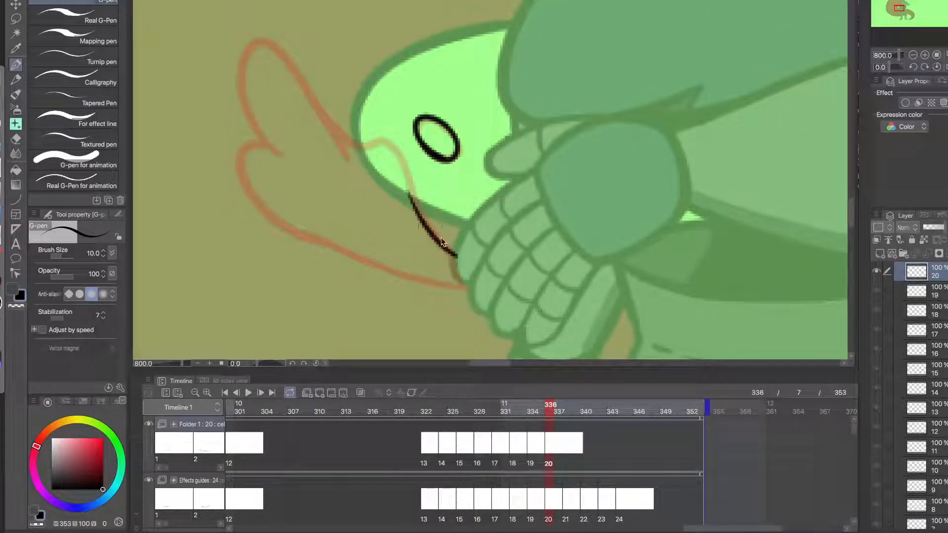
key(ctrl+z)
drag(457, 257, 361, 132)
key(ctrl+z)
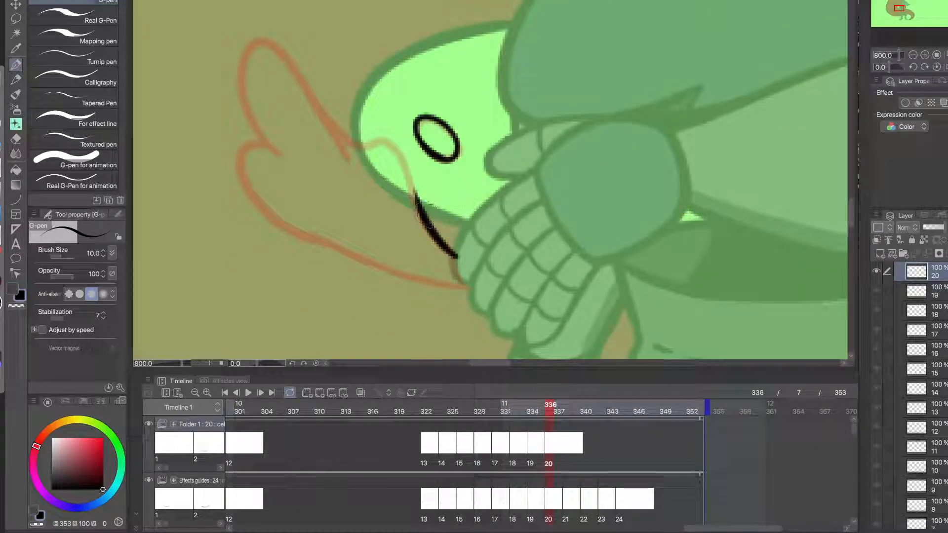
drag(423, 213, 370, 138)
scroll(368, 157, up, 1)
key(ctrl+z)
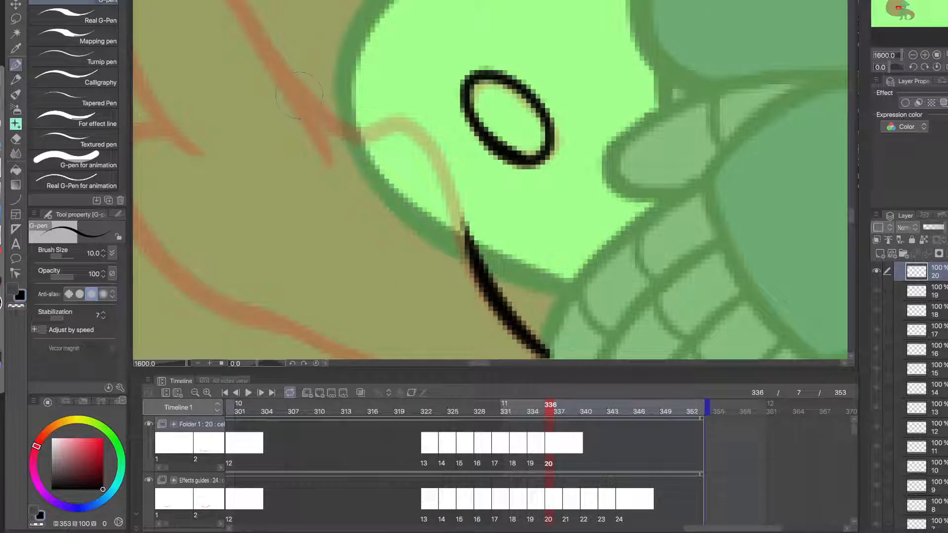
mouse_move(296, 94)
mouse_down()
mouse_move(395, 119)
mouse_move(479, 262)
mouse_move(429, 155)
mouse_up()
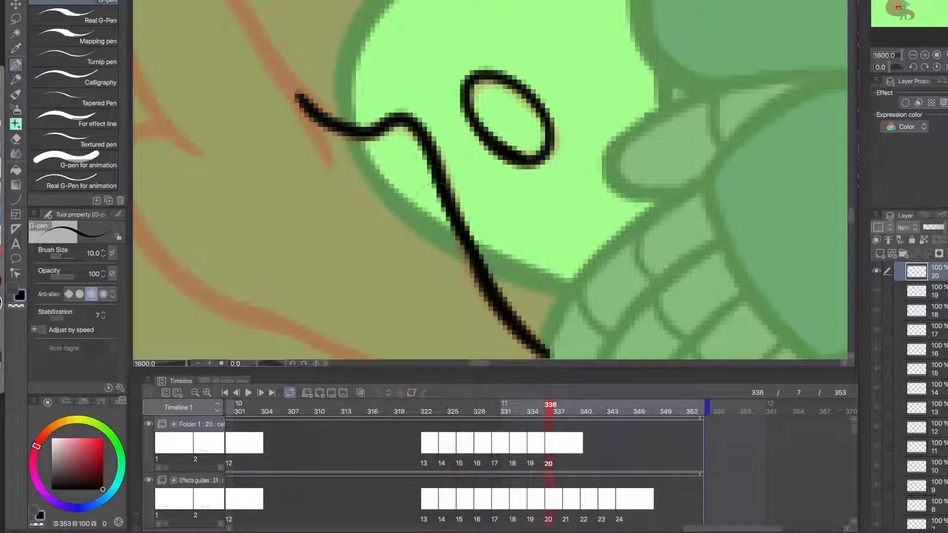
drag(475, 269, 440, 164)
- Ink the splash's lower edge from the fingers out towards the lower lobe, retrying the outer stretch
scroll(447, 202, down, 1)
drag(419, 265, 434, 216)
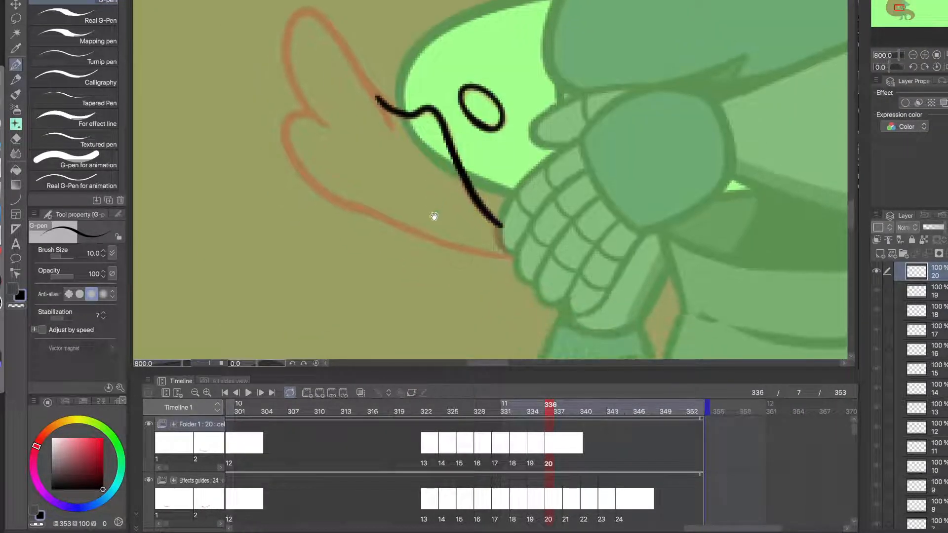
mouse_move(518, 258)
mouse_down()
mouse_move(364, 216)
mouse_move(511, 255)
mouse_move(337, 193)
mouse_up()
key(ctrl+z)
key(ctrl+z)
drag(387, 220, 280, 127)
key(ctrl+z)
drag(390, 224, 308, 177)
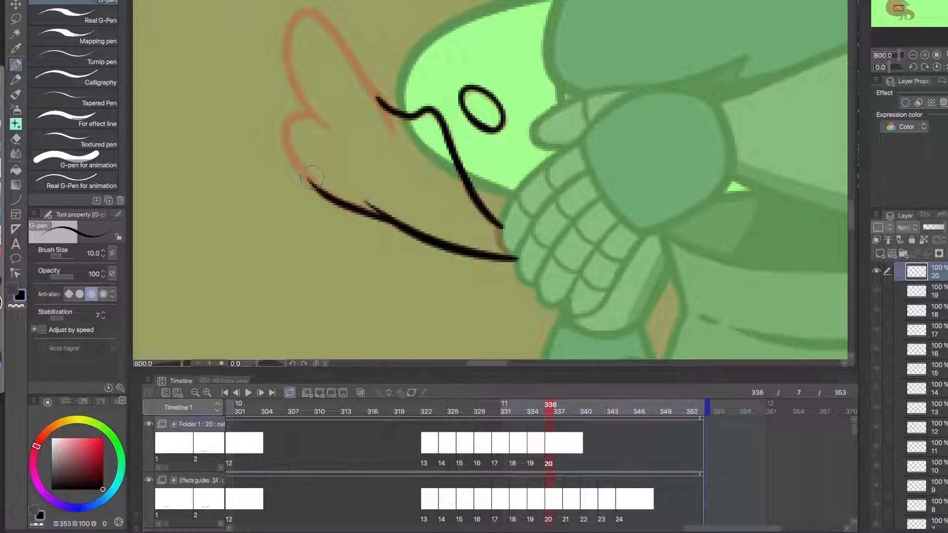
- Smooth the join between the two strokes along the middle of the splash's lower edge
scroll(373, 217, up, 2)
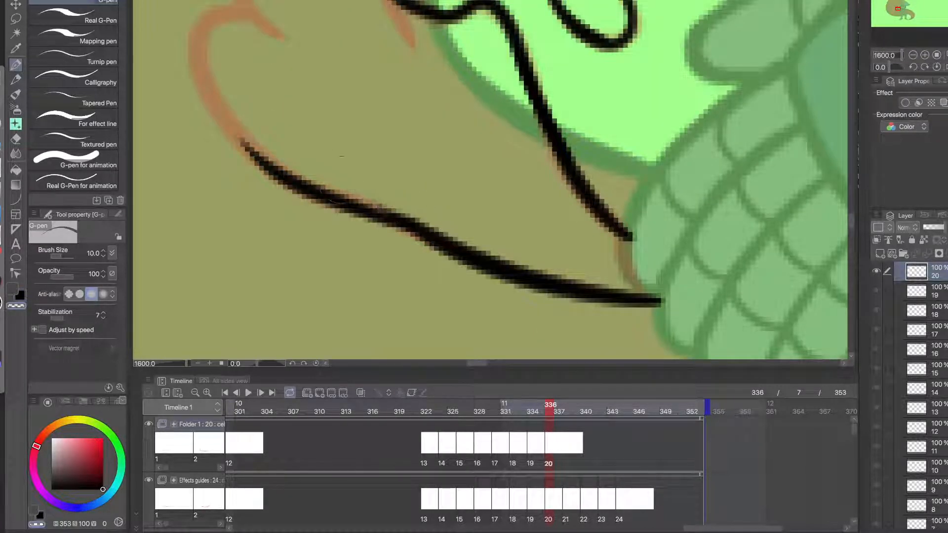
drag(436, 233, 337, 195)
key(ctrl+z)
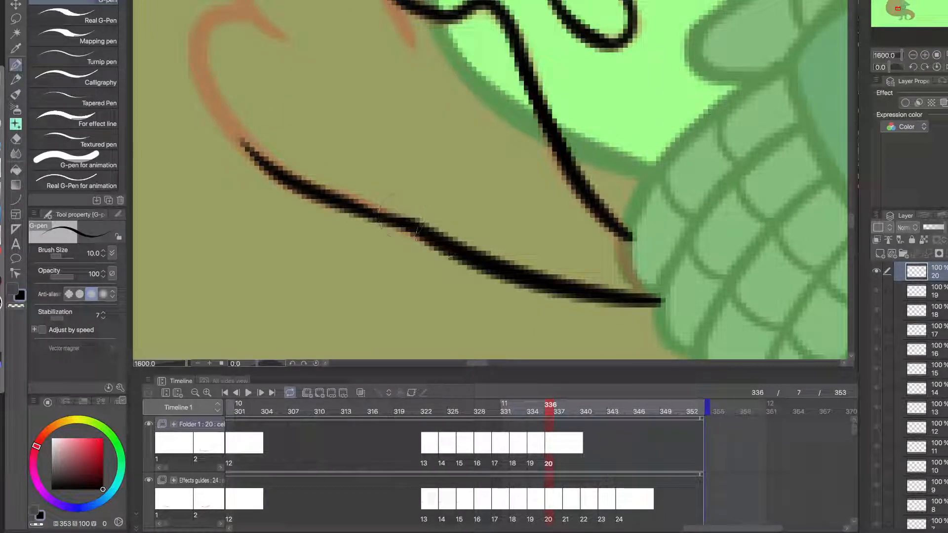
drag(437, 234, 333, 195)
key(ctrl+z)
- Ink the outer curve and rounded top of cel 20's lower lobe, redoing uneven strokes
drag(345, 233, 426, 312)
drag(384, 262, 277, 109)
drag(347, 252, 275, 119)
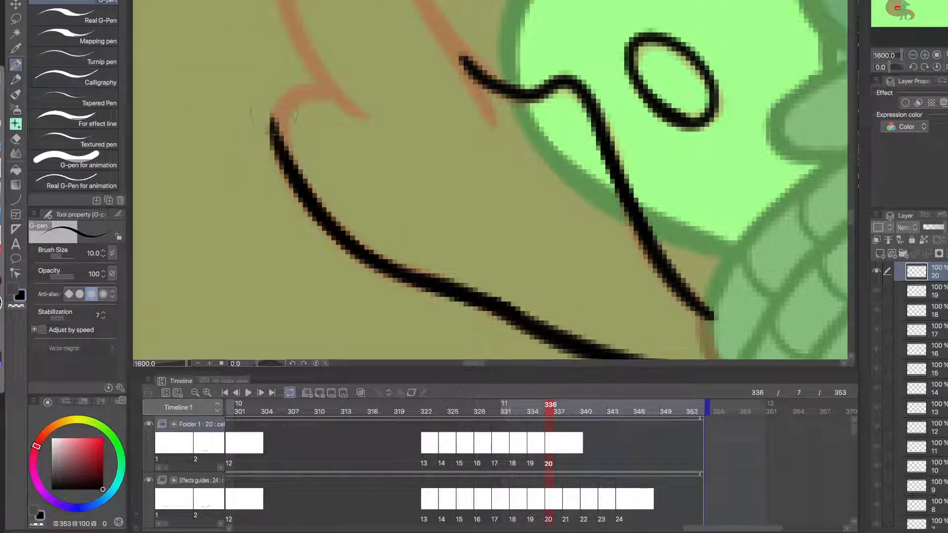
key(ctrl+z)
mouse_move(333, 223)
mouse_down()
mouse_move(328, 90)
mouse_move(336, 94)
mouse_move(280, 119)
mouse_up()
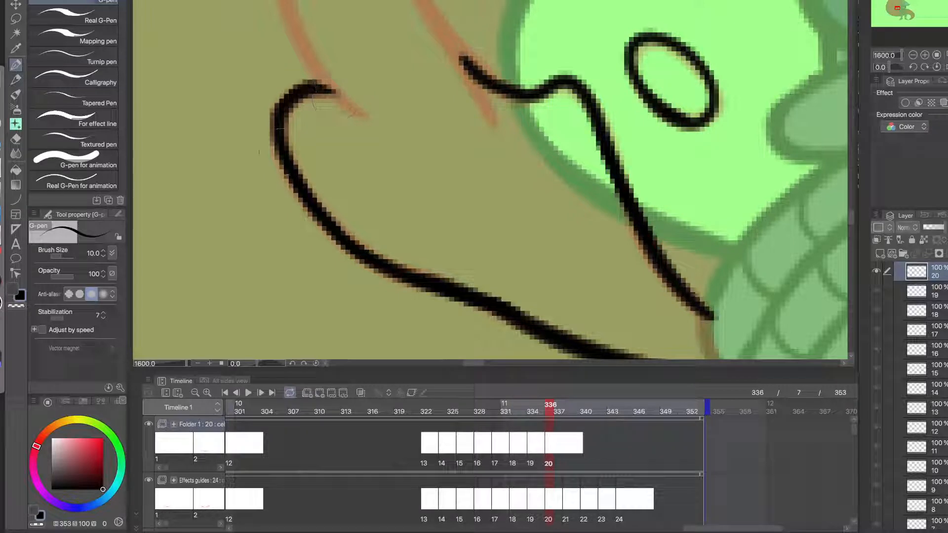
key(ctrl+z)
mouse_move(336, 93)
mouse_down()
mouse_move(301, 101)
mouse_move(291, 156)
mouse_move(349, 255)
mouse_up()
key(ctrl+z)
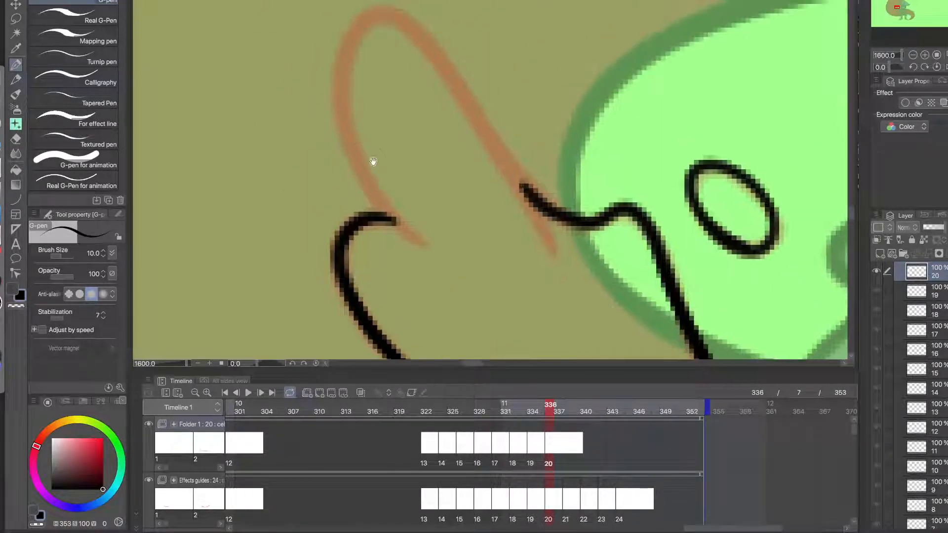
- Ink the tapered crease between the lobes and the outer side and rounded tip of the tall upper lobe
mouse_move(355, 156)
mouse_down()
mouse_move(437, 253)
mouse_move(364, 171)
mouse_move(422, 242)
mouse_up()
key(ctrl+z)
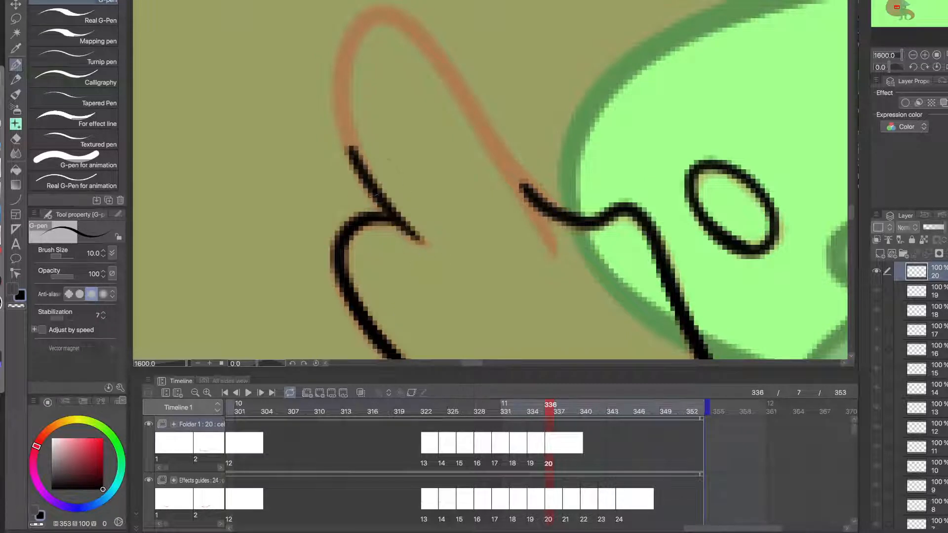
drag(367, 184, 346, 67)
drag(348, 124, 474, 96)
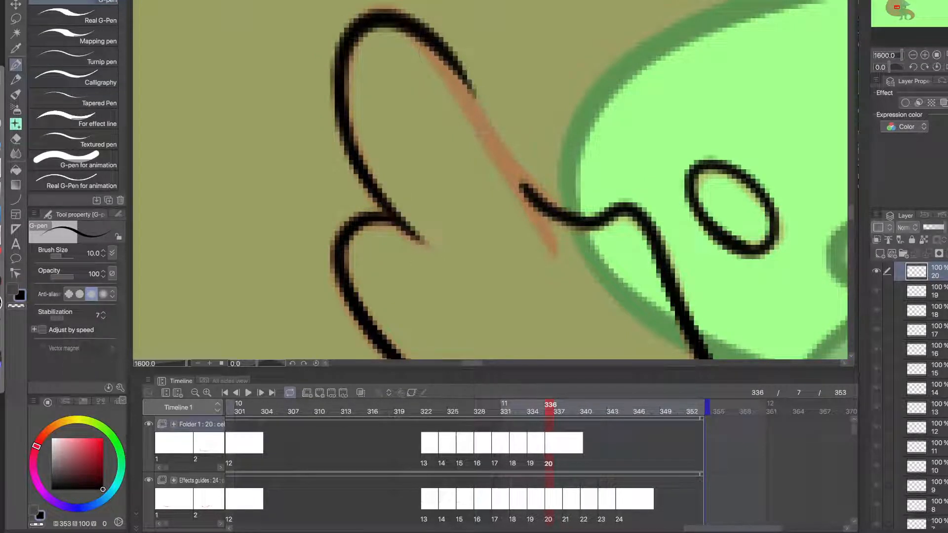
- Ink the tall lobe's inner side down to its tapered tail at the bumpy upper edge, retrying failed strokes
drag(446, 58, 535, 195)
key(ctrl+z)
drag(430, 30, 545, 197)
key(ctrl+z)
drag(434, 50, 551, 250)
mouse_move(462, 66)
mouse_down()
mouse_move(546, 214)
mouse_move(551, 243)
mouse_up()
key(ctrl+z)
drag(528, 195, 544, 228)
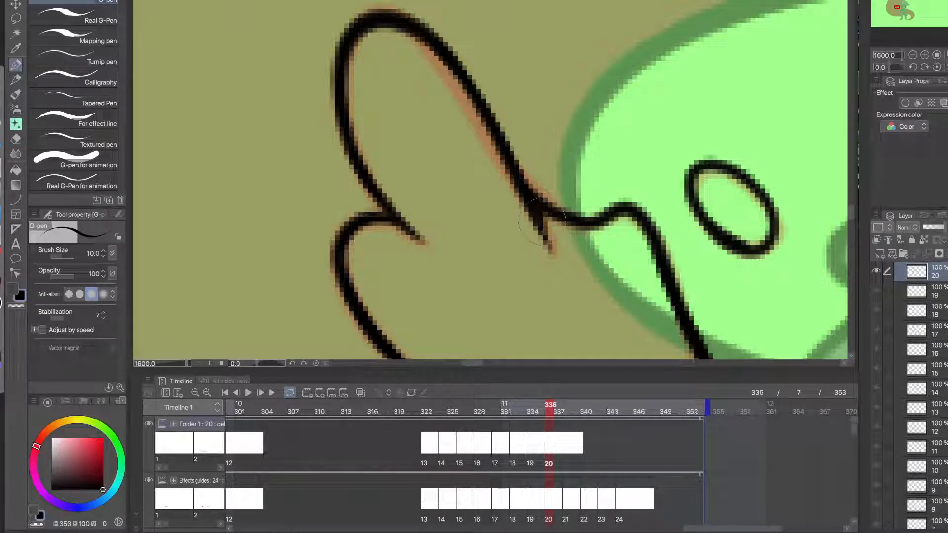
alt+click(562, 232)
mouse_move(565, 276)
mouse_down()
mouse_move(458, 214)
mouse_move(464, 209)
mouse_up()
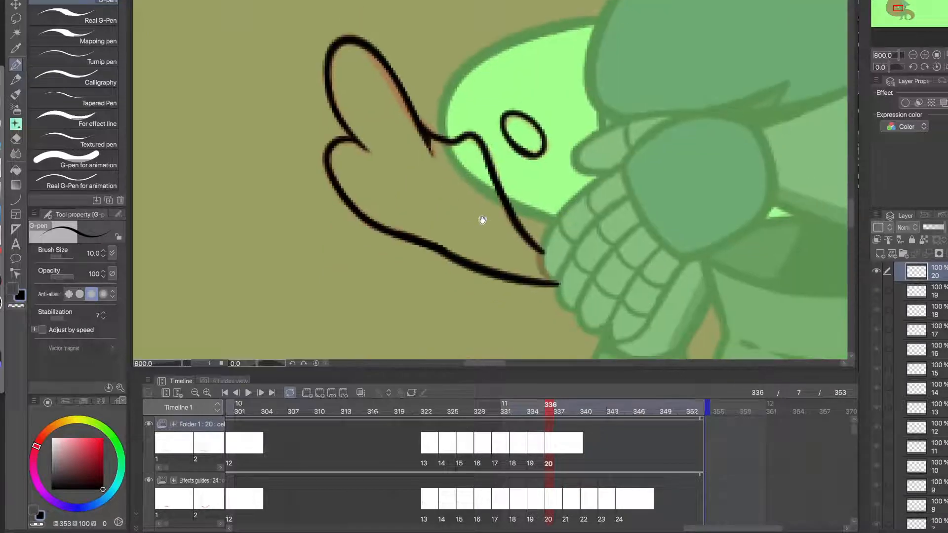
- Close cel 20's splash outline with a short stroke joining its upper and lower edges beside the hand
super+click(554, 280)
mouse_move(546, 269)
mouse_down()
mouse_move(514, 259)
mouse_move(493, 210)
mouse_up()
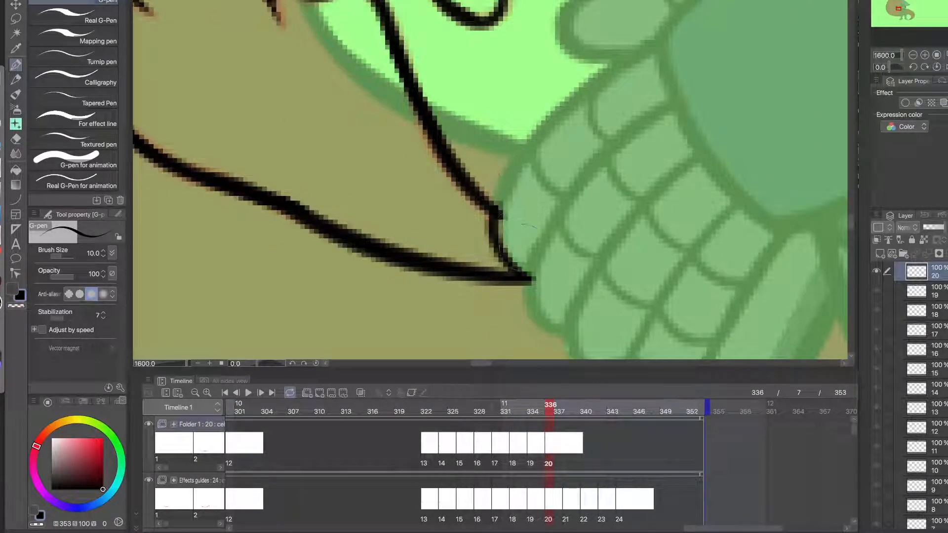
scroll(519, 222, down, 6)
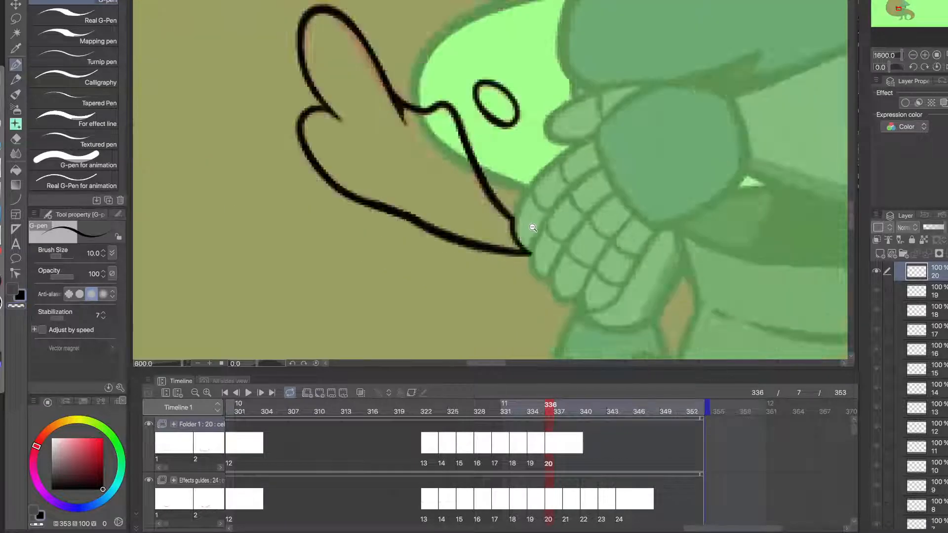
- Add cel 21 at frame 338 and ink the small oval droplet beside the creature's body
click(568, 446)
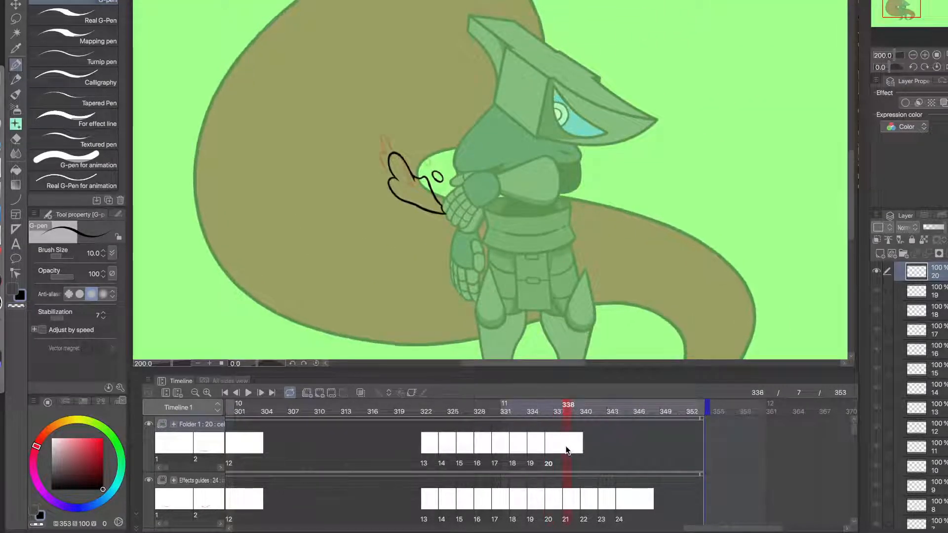
click(320, 393)
scroll(426, 161, up, 6)
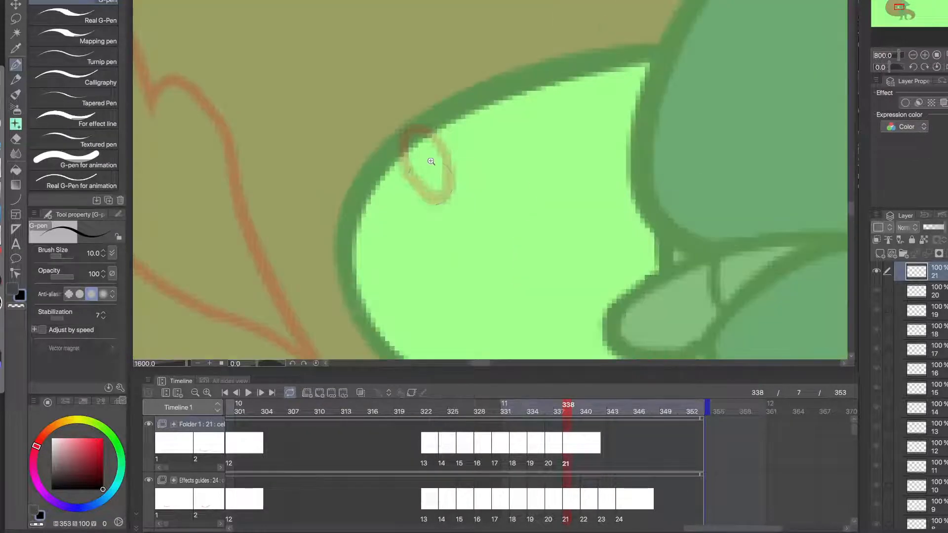
drag(415, 124, 424, 197)
scroll(408, 205, down, 2)
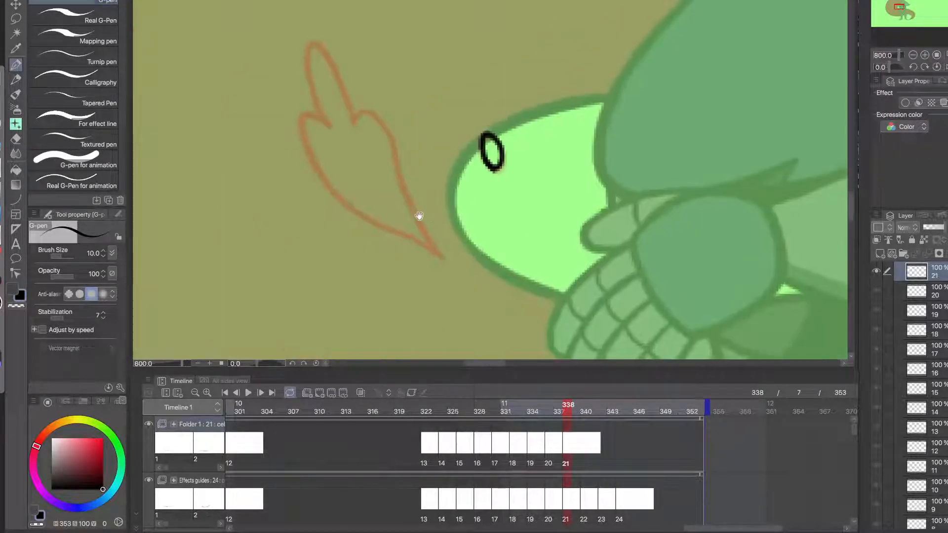
- Ink the outer curve of cel 21's splash from its pointed base up to the small hooked outer lobe, redoing uneven strokes
mouse_move(355, 207)
mouse_down()
mouse_move(439, 256)
mouse_move(328, 186)
mouse_move(301, 118)
mouse_up()
key(ctrl+z)
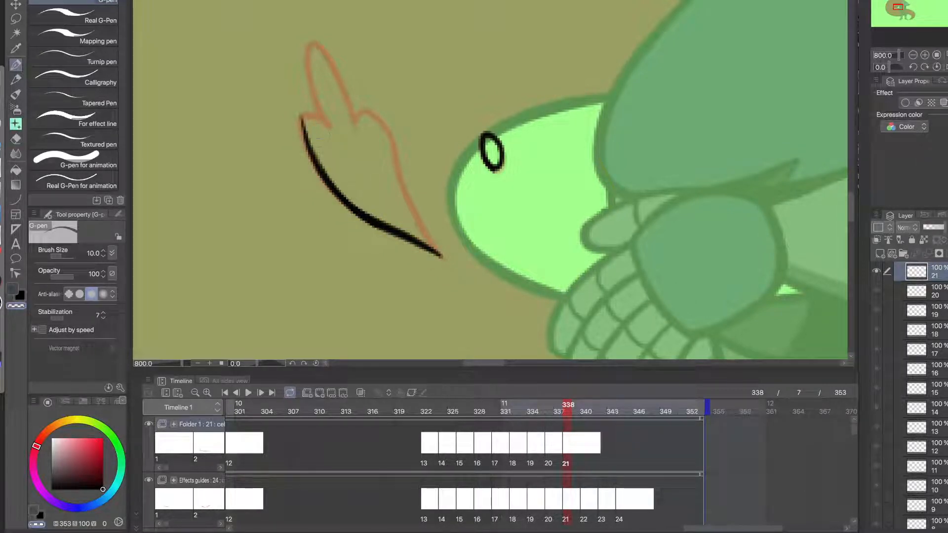
scroll(309, 131, up, 2)
drag(292, 109, 351, 96)
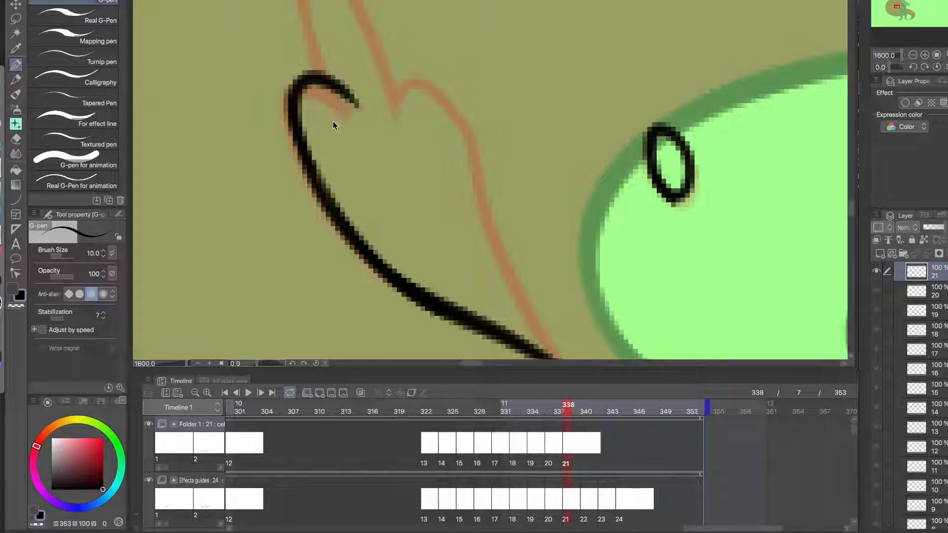
key(ctrl+z)
- Ink the rounded inner lobe of cel 21's splash and its long side down to the pointed base
mouse_move(323, 185)
mouse_down()
mouse_move(356, 118)
mouse_move(467, 123)
mouse_move(484, 190)
mouse_up()
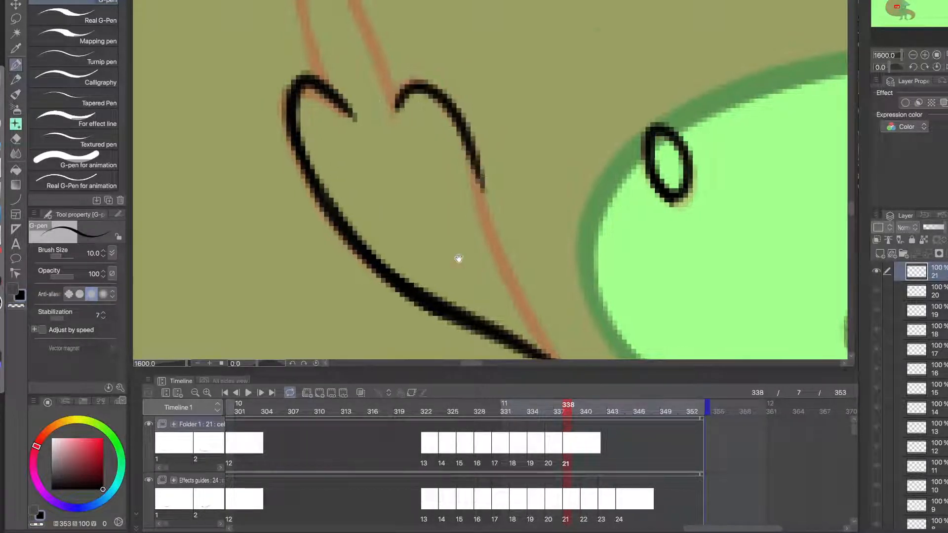
drag(457, 258, 353, 192)
mouse_move(464, 307)
mouse_down()
mouse_move(384, 171)
mouse_move(363, 79)
mouse_up()
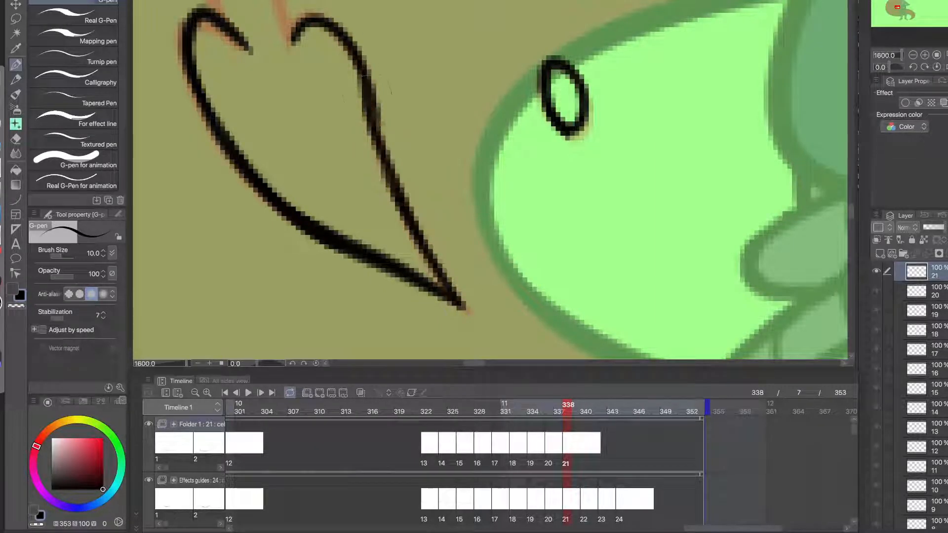
mouse_move(389, 173)
mouse_down()
mouse_move(360, 81)
mouse_move(426, 267)
mouse_move(420, 182)
mouse_move(438, 276)
mouse_up()
key(c)
key(c)
- Ink the tall narrow lobe between cel 21's two small lobes, retrying strokes until both sides meet at the rounded tip
mouse_move(305, 137)
mouse_down()
mouse_move(367, 201)
mouse_move(400, 207)
mouse_move(324, 69)
mouse_up()
key(ctrl+z)
key(ctrl+z)
drag(408, 227, 324, 49)
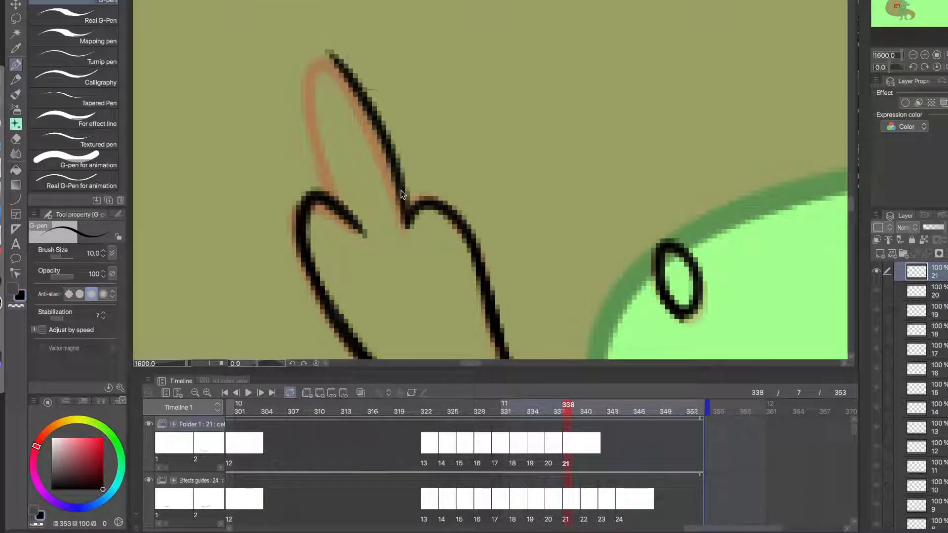
key(ctrl+z)
mouse_move(407, 227)
mouse_down()
mouse_move(367, 106)
mouse_move(319, 52)
mouse_move(312, 138)
mouse_move(340, 207)
mouse_up()
drag(309, 101, 315, 118)
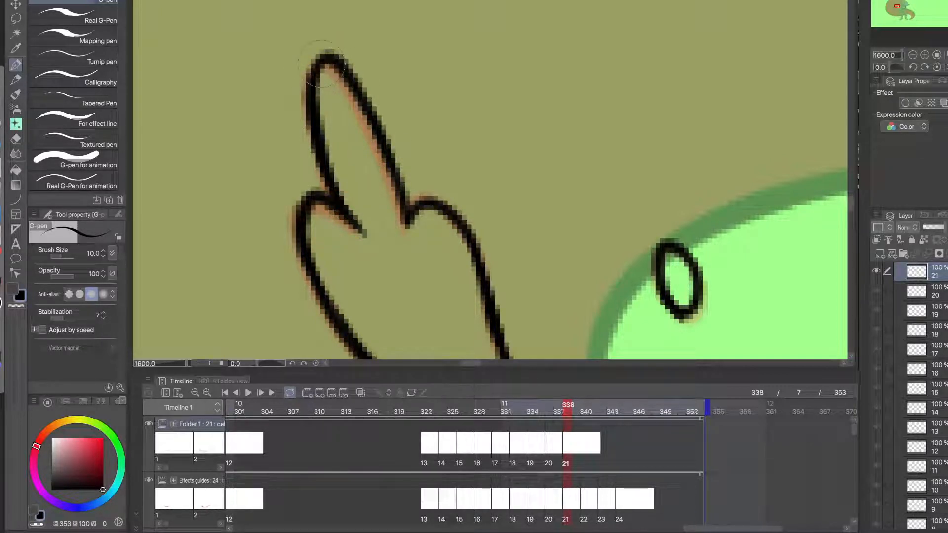
key(c)
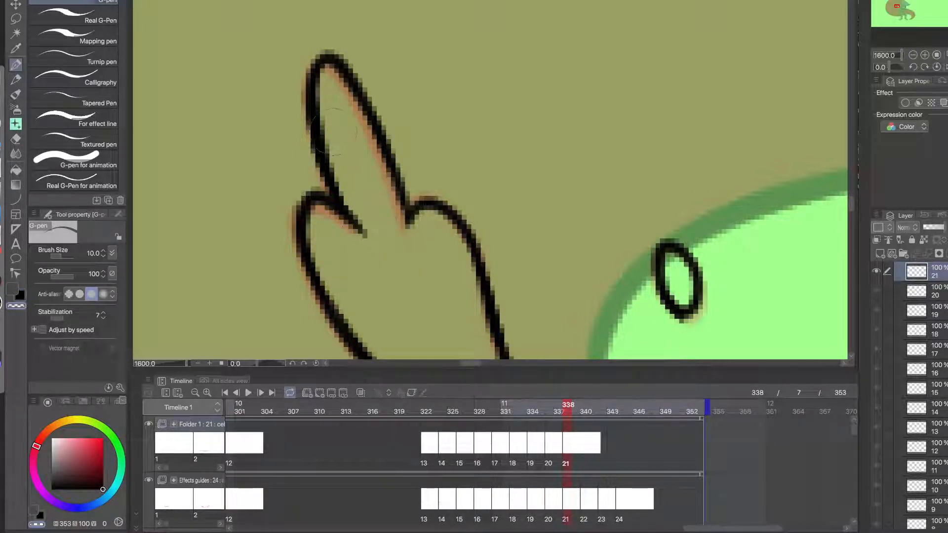
key(c)
drag(378, 276, 336, 171)
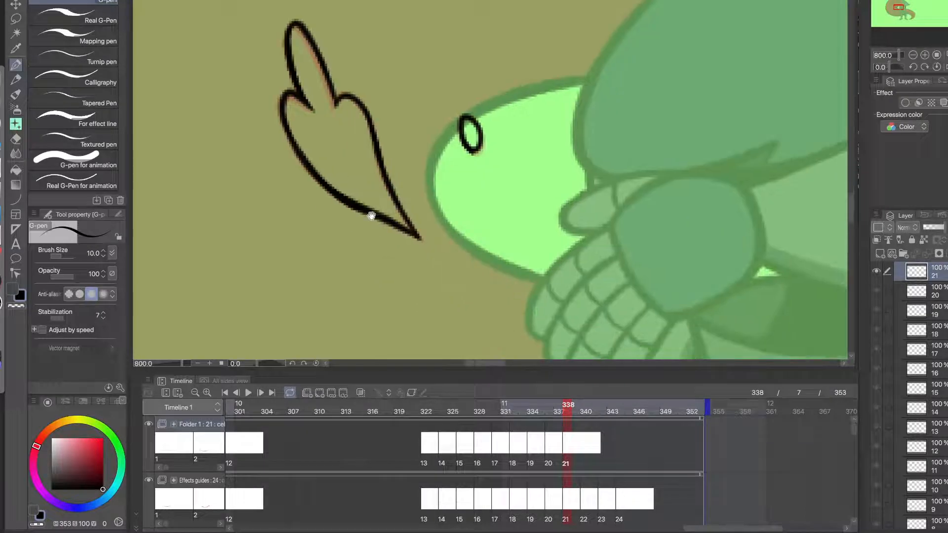
drag(439, 306, 407, 289)
- Add cel 22 at frame 340 and ink the narrow oval droplet over its guide, redoing the first attempt
click(583, 442)
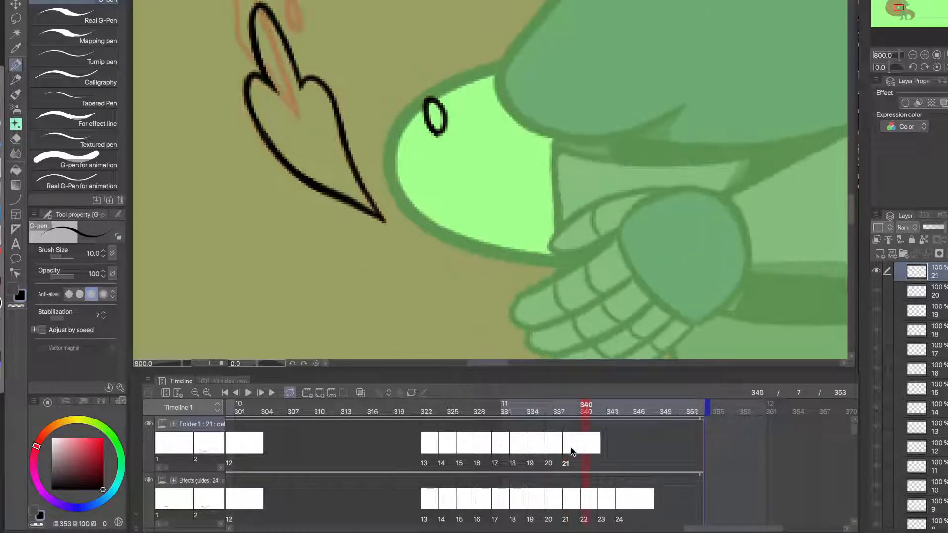
click(320, 393)
drag(357, 185, 459, 349)
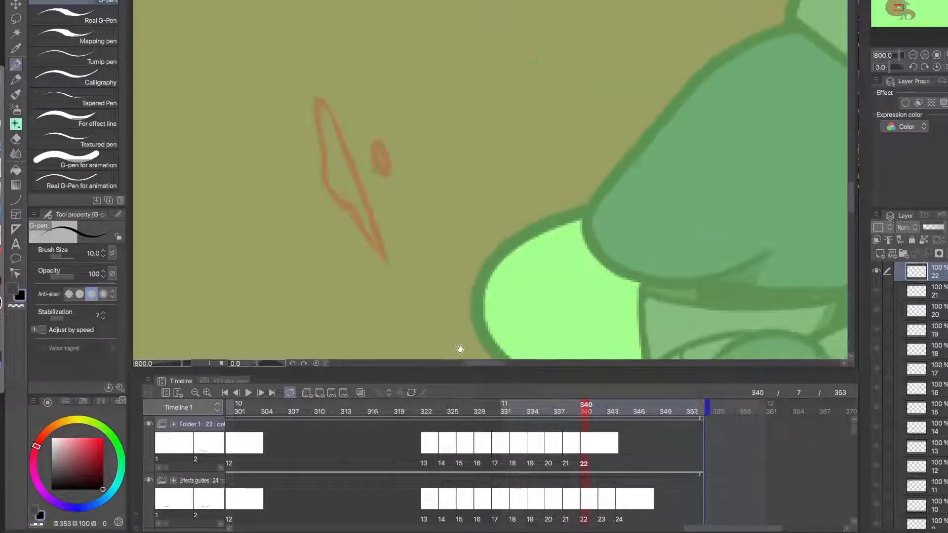
click(390, 191)
mouse_move(410, 206)
mouse_down()
mouse_move(393, 187)
mouse_move(422, 206)
mouse_move(398, 194)
mouse_up()
key(ctrl+z)
drag(387, 253, 398, 196)
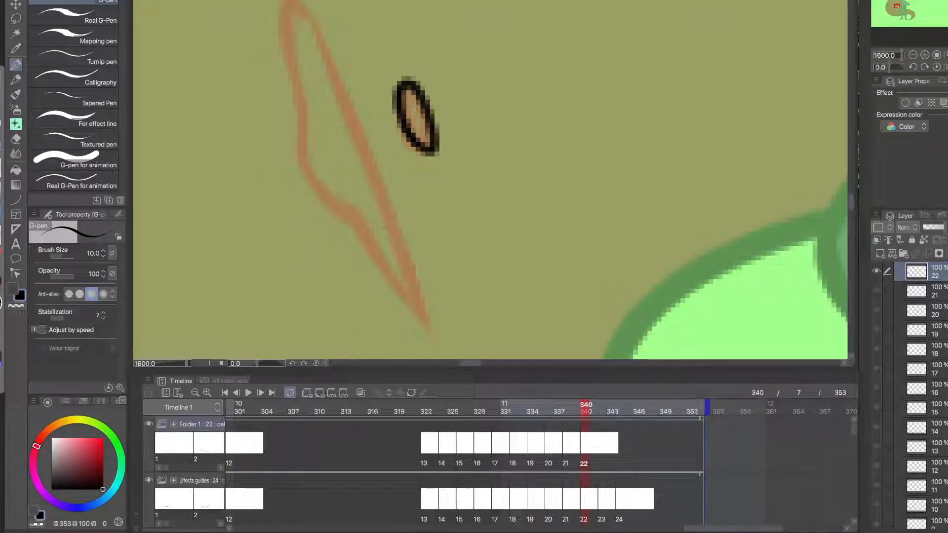
- Ink cel 22's thin shard, tracing the rounded tip, the straight side and the bent side to the pointed base
mouse_move(302, 101)
mouse_down()
mouse_move(318, 27)
mouse_move(365, 151)
mouse_up()
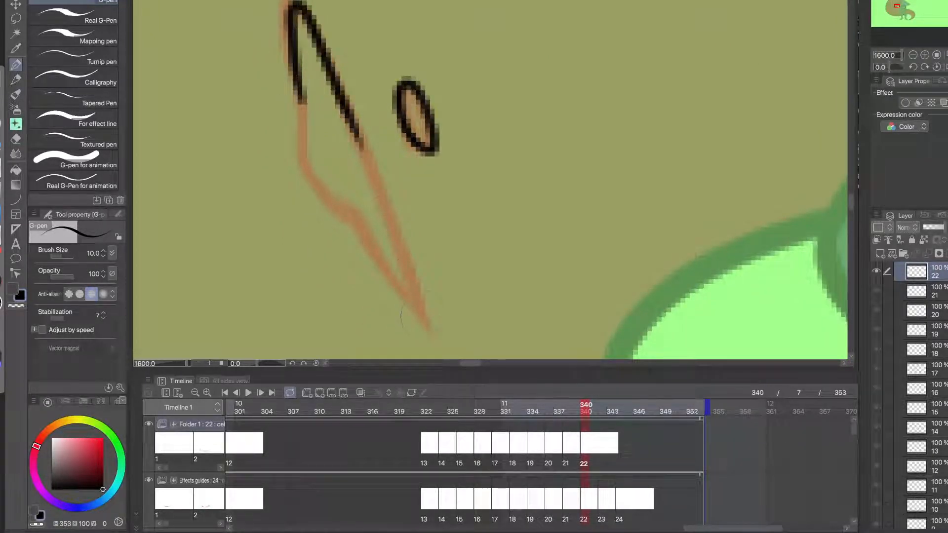
drag(428, 321, 364, 147)
mouse_move(427, 324)
mouse_down()
mouse_move(360, 222)
mouse_move(313, 183)
mouse_move(297, 72)
mouse_up()
scroll(321, 166, down, 3)
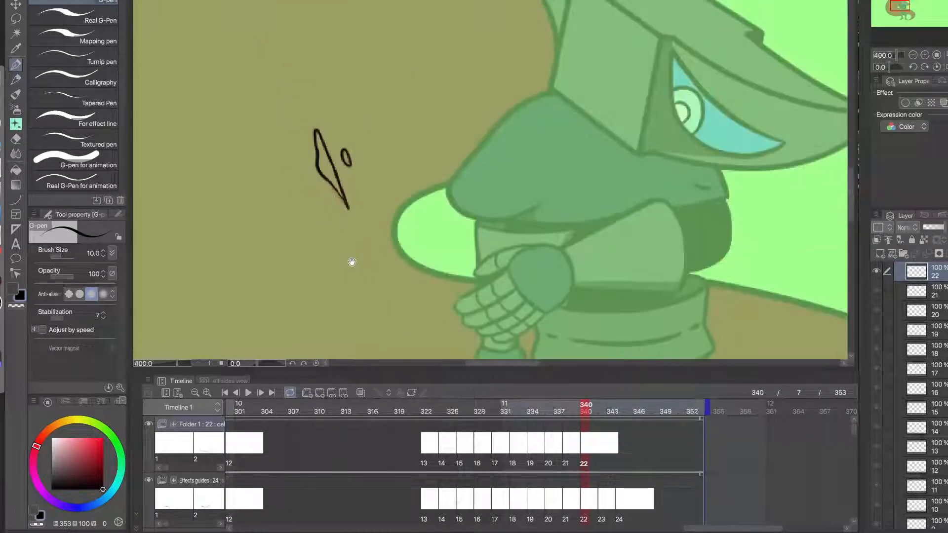
drag(351, 262, 327, 179)
- Add cel 23 at frame 342 and ink the last thin sliver over its guide
click(601, 448)
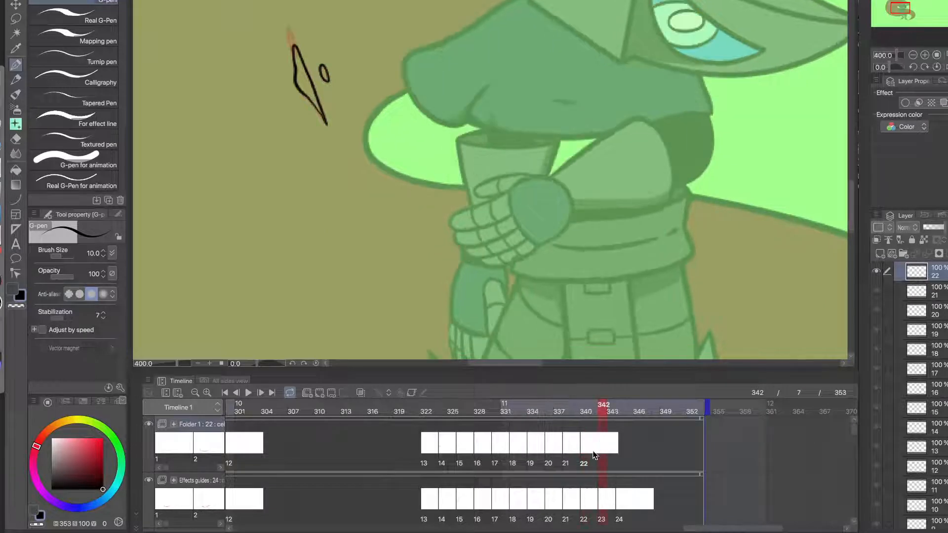
click(320, 393)
scroll(360, 163, up, 5)
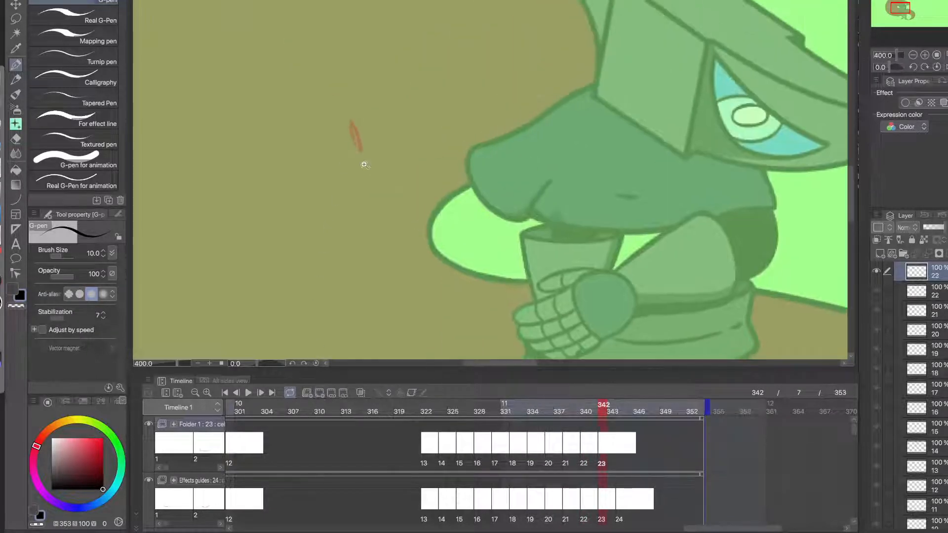
mouse_move(382, 176)
mouse_down()
mouse_move(338, 66)
mouse_move(351, 61)
mouse_move(388, 183)
mouse_up()
scroll(394, 215, down, 3)
scroll(394, 216, down, 4)
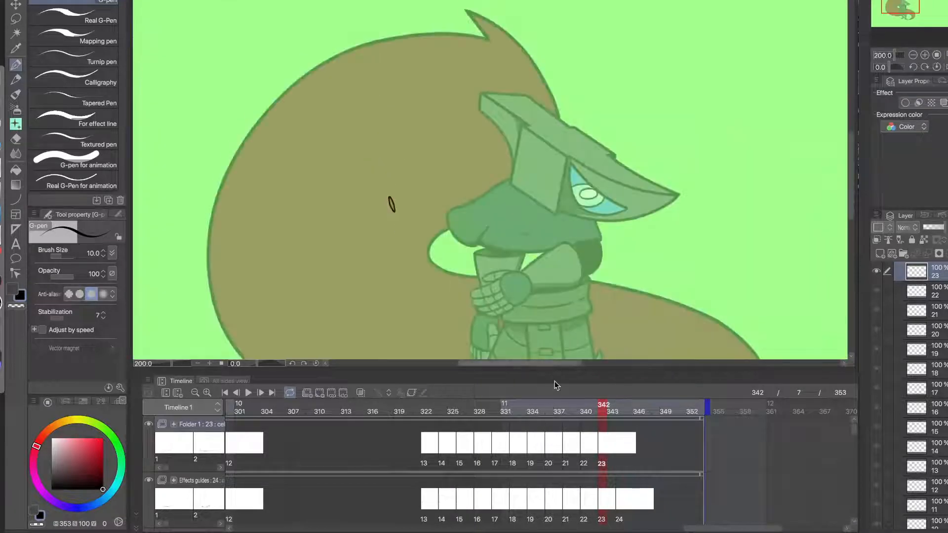
- Add a blank cel 24 at frame 344 to end the effect, and scrub the timeline back to frame 314
click(619, 448)
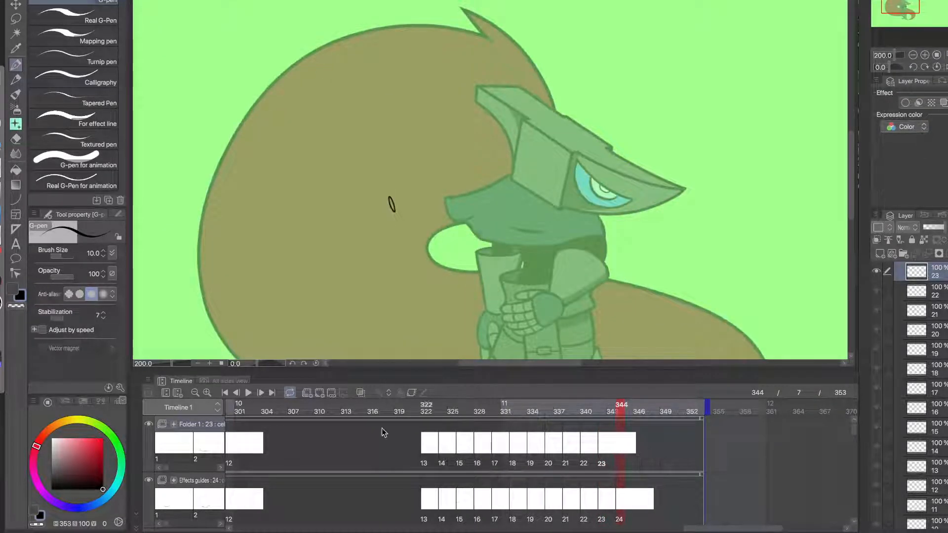
click(320, 393)
scroll(430, 270, down, 2)
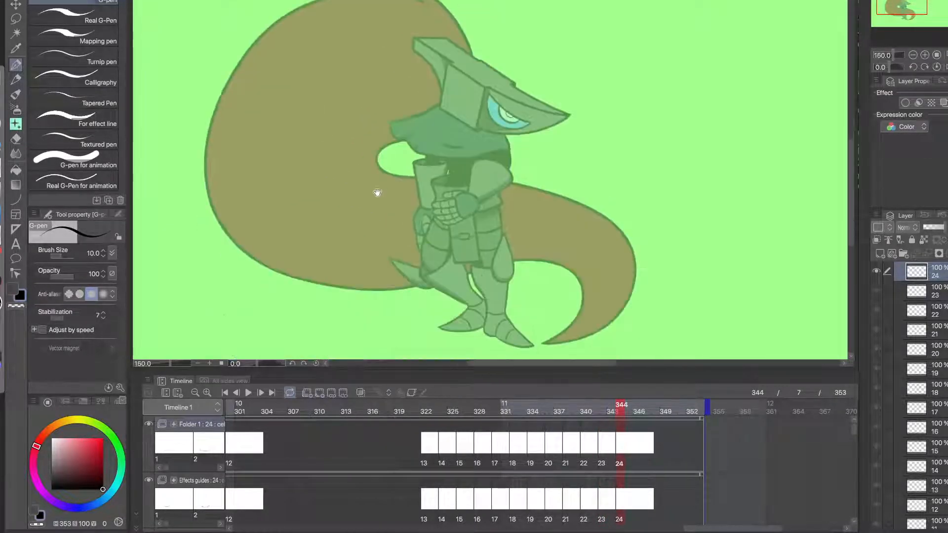
drag(625, 415, 358, 423)
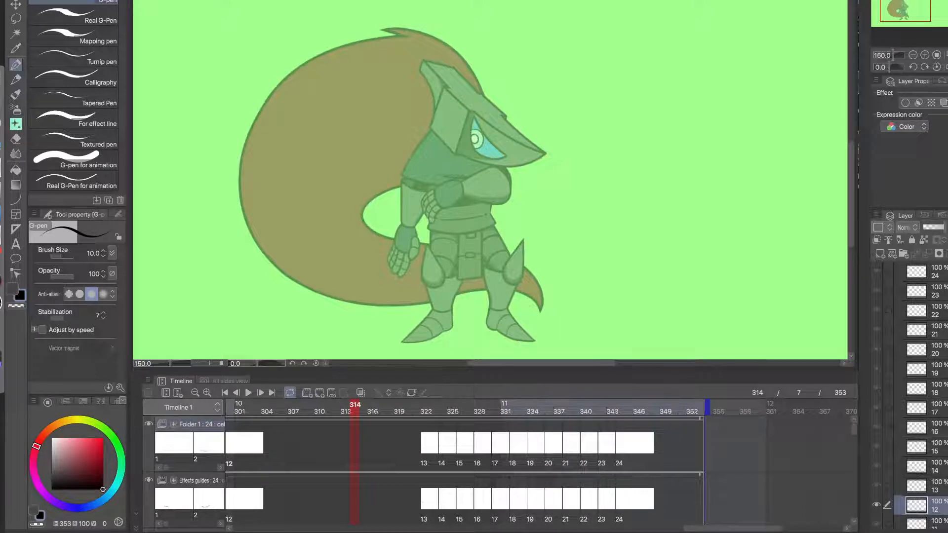
- Switch to Finder and open the sword-attack animation file from the Mosh Animations folder
key(super+m)
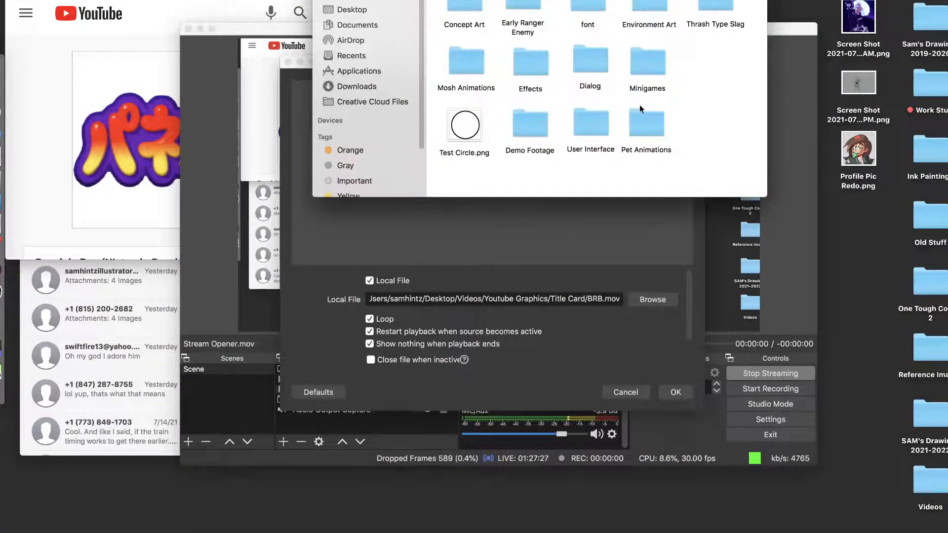
click(467, 60)
double_click(467, 60)
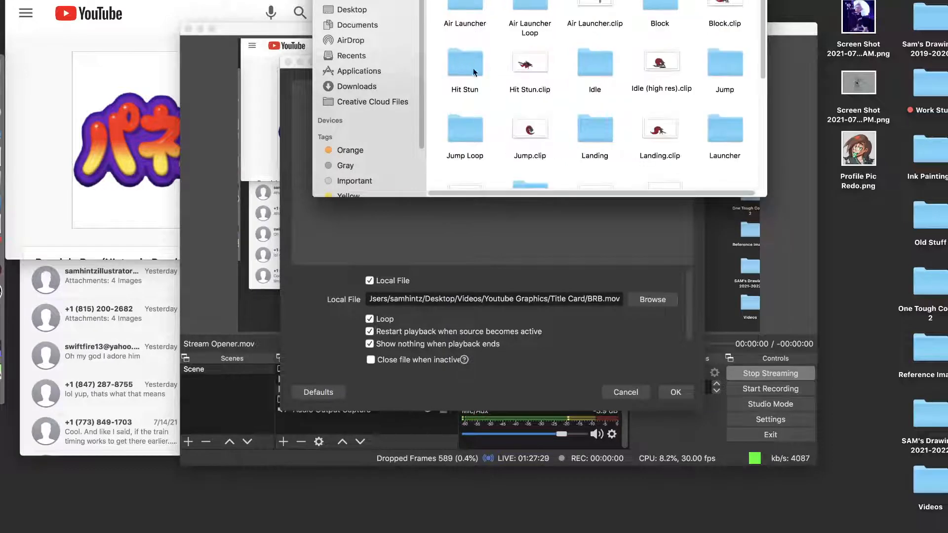
drag(763, 45, 766, 99)
double_click(604, 69)
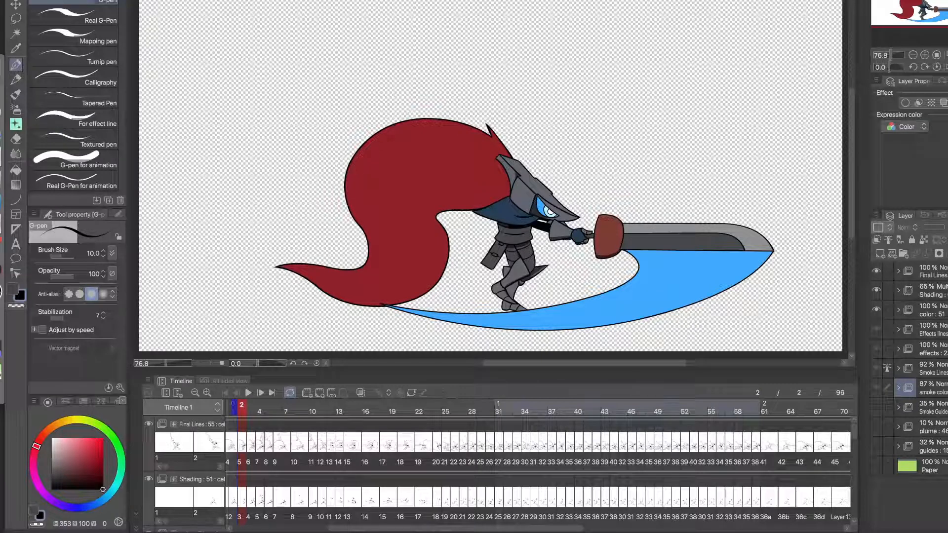
- Advance through the sword animation's early frames and show the smoke lines and smoke color folders
key(Right)
key(Right)
key(Right)
key(Right)
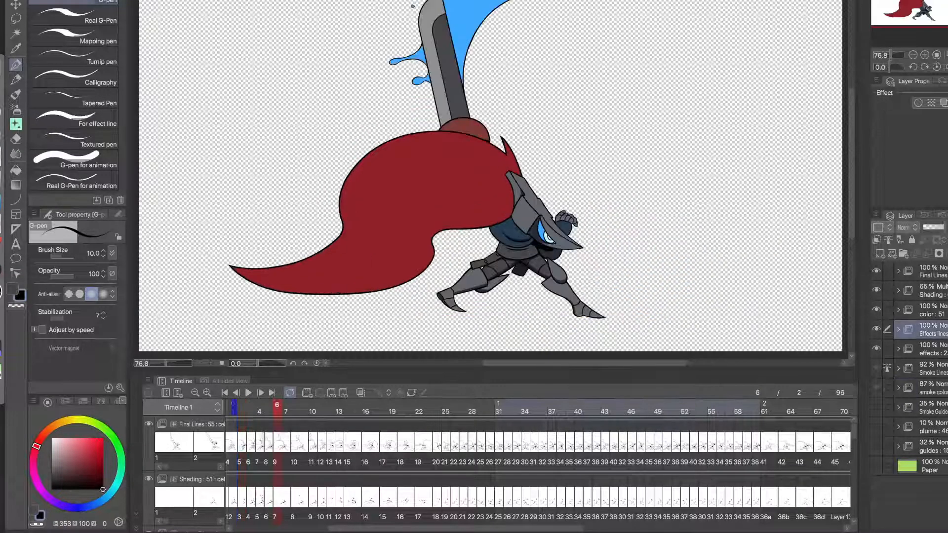
click(944, 353)
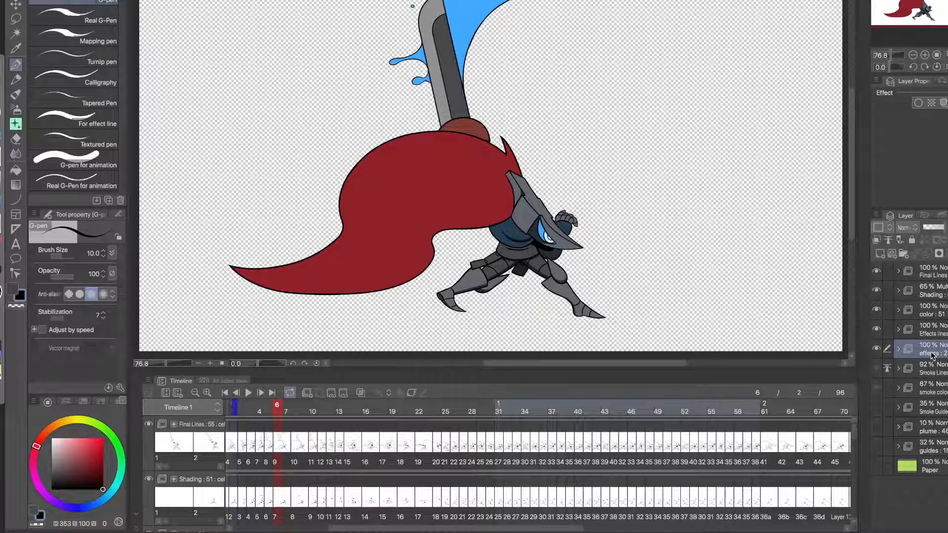
click(946, 373)
click(944, 389)
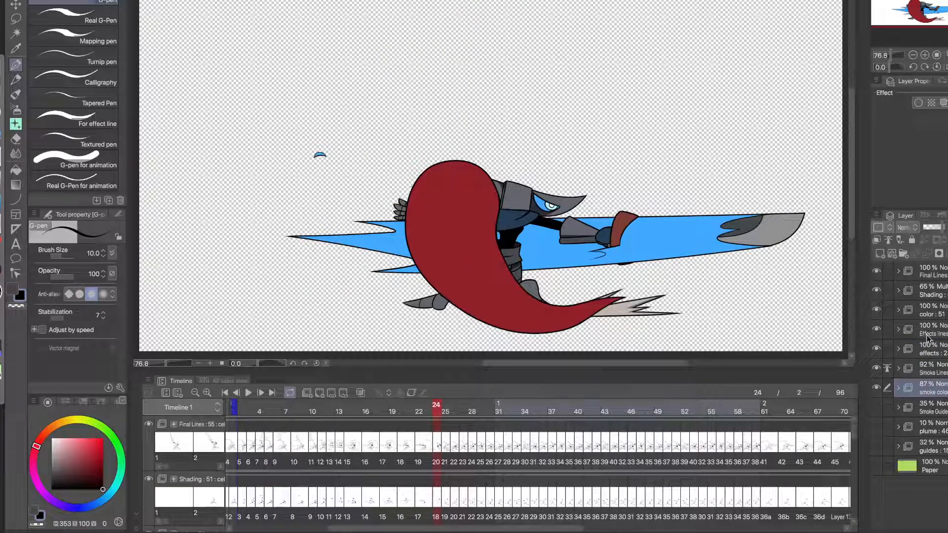
- Set the smoke color folder's opacity to 100%, sample the smoke's beige fill at frame 24, and compare the opacity change by undoing and redoing it
drag(853, 429, 857, 456)
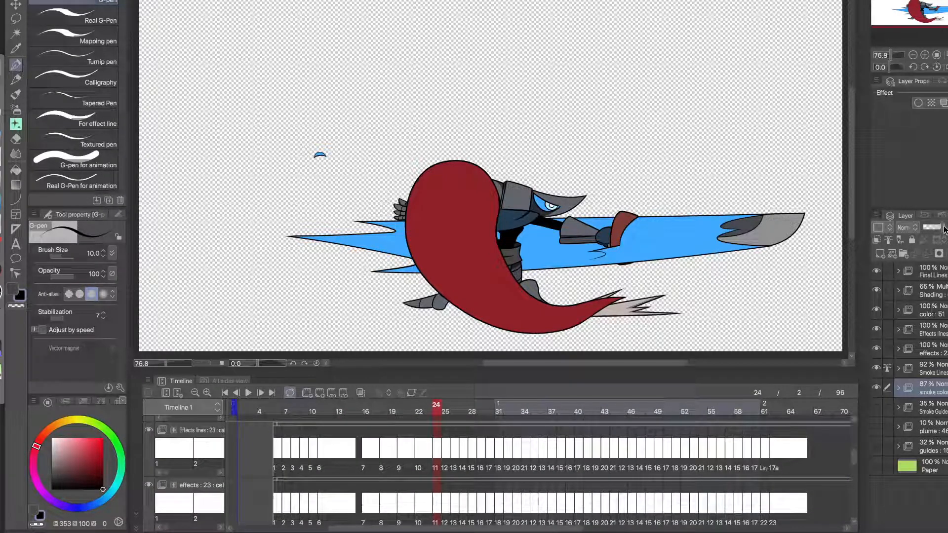
drag(941, 227, 947, 227)
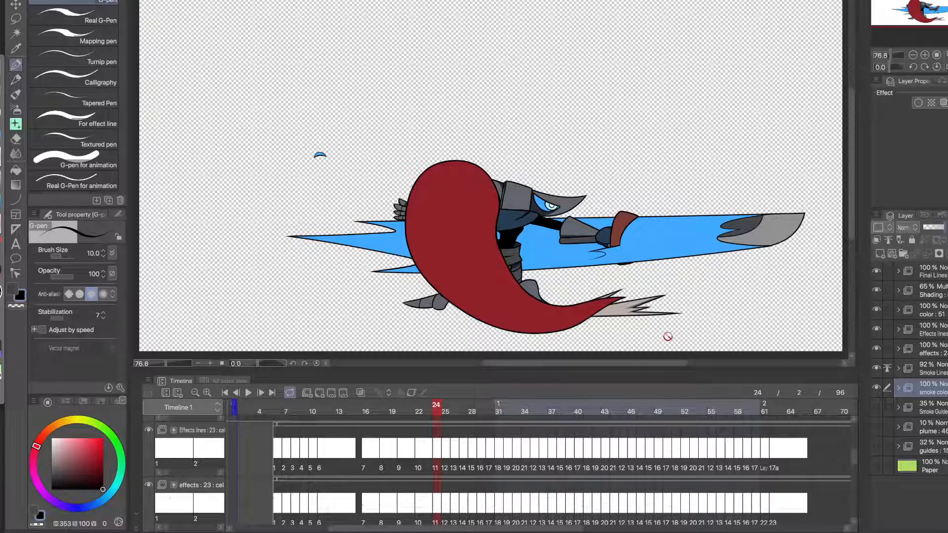
click(623, 318)
click(635, 321)
click(636, 321)
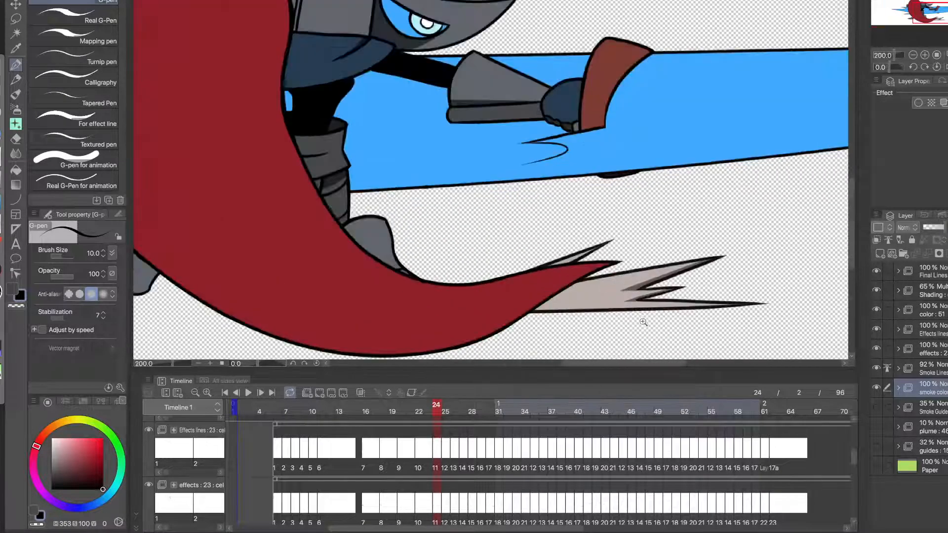
click(637, 321)
click(637, 321)
alt+click(573, 265)
key(ctrl+z)
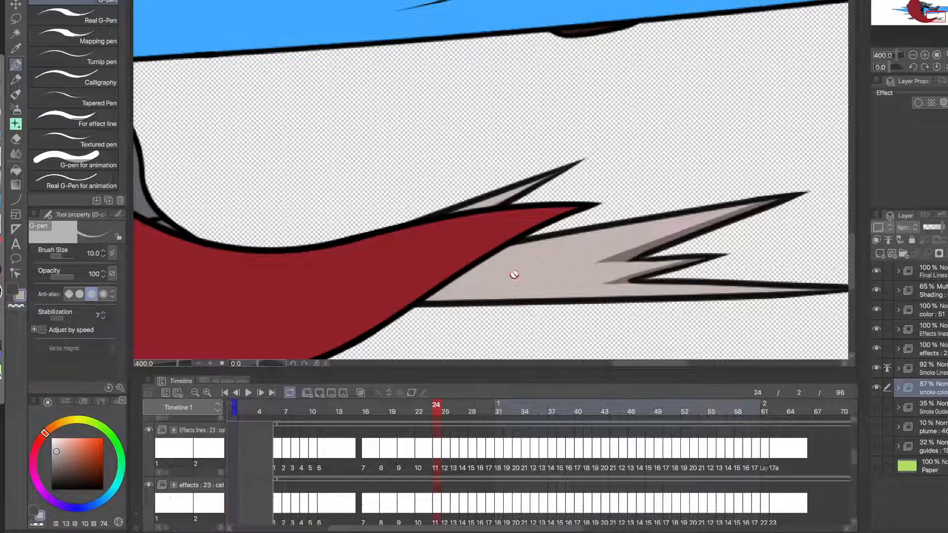
key(ctrl+y)
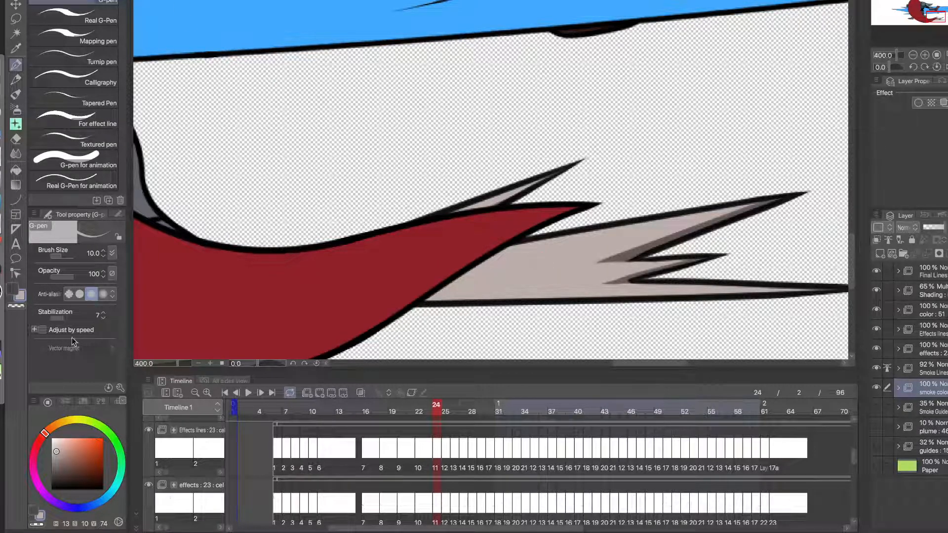
- Sample the smoke's dark brown shadow tone as the main colour, and undo the smoke color folder's opacity change
click(14, 290)
ctrl+double_click(686, 266)
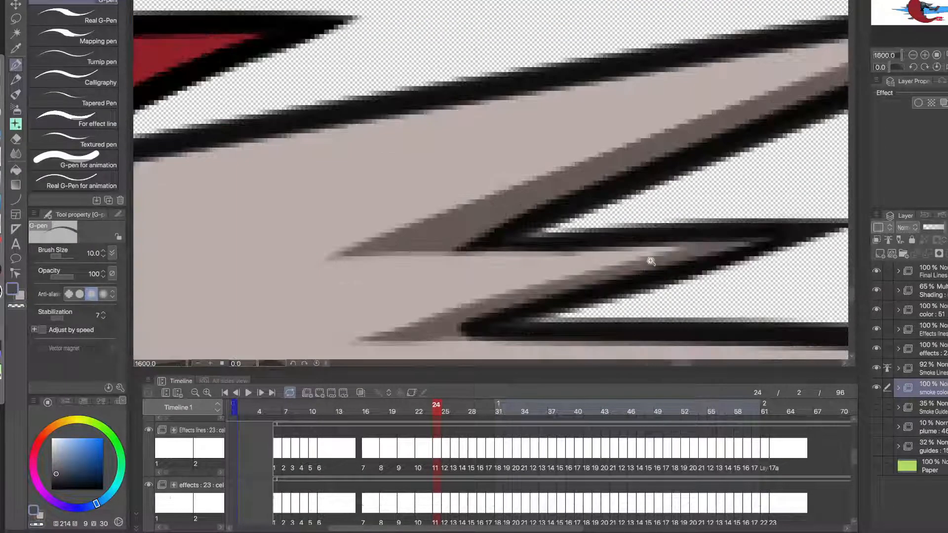
alt+click(465, 219)
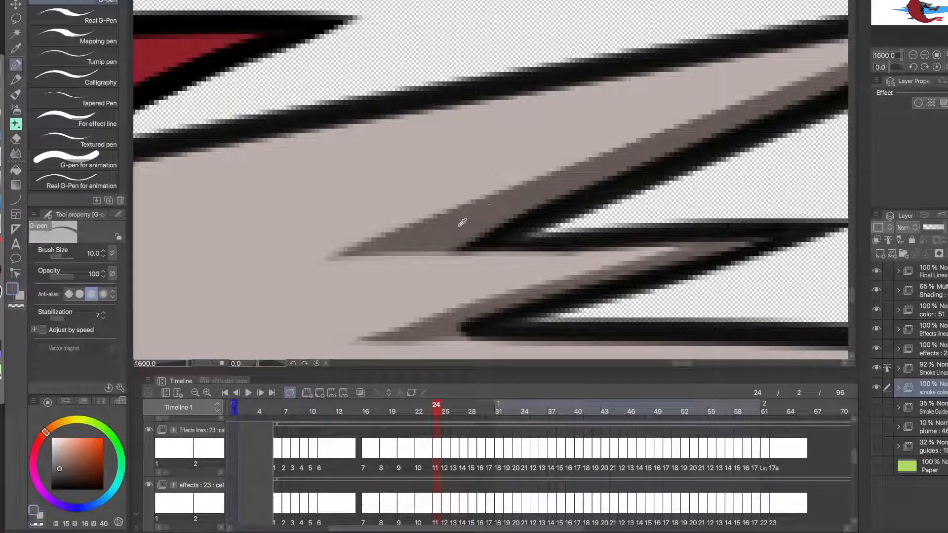
alt+triple_click(464, 237)
alt+click(464, 237)
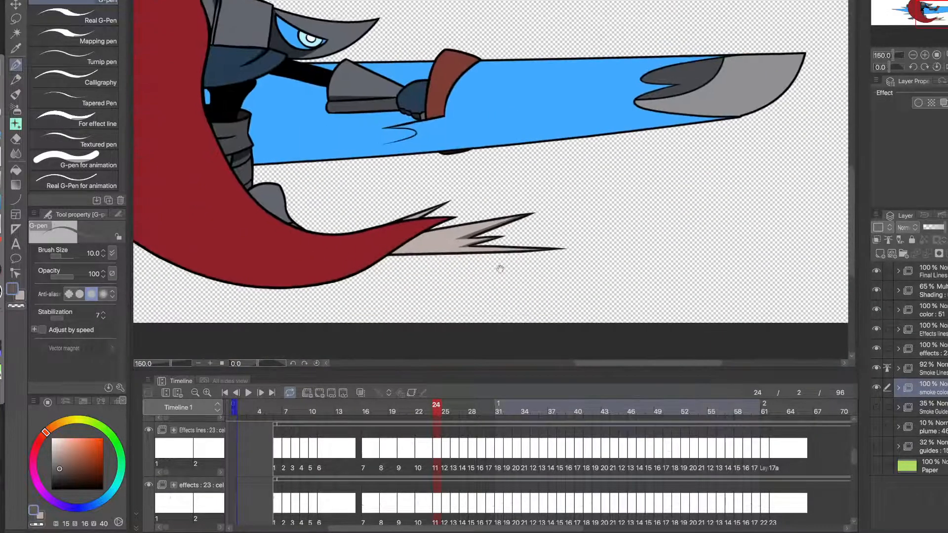
key(super+z)
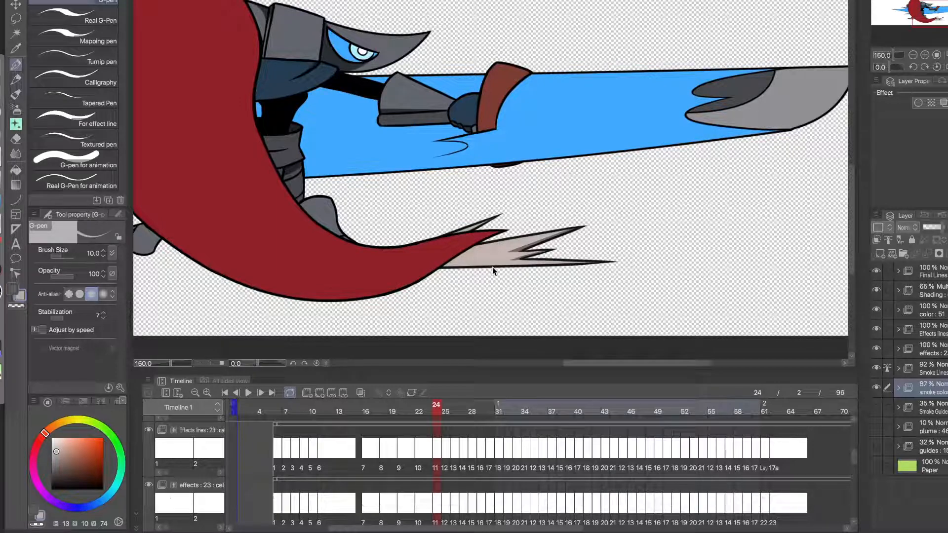
- Leave the sword animation, close Skull Hammer Turn Around2 without saving, and return to the green-background creature animation
key(ctrl+Up)
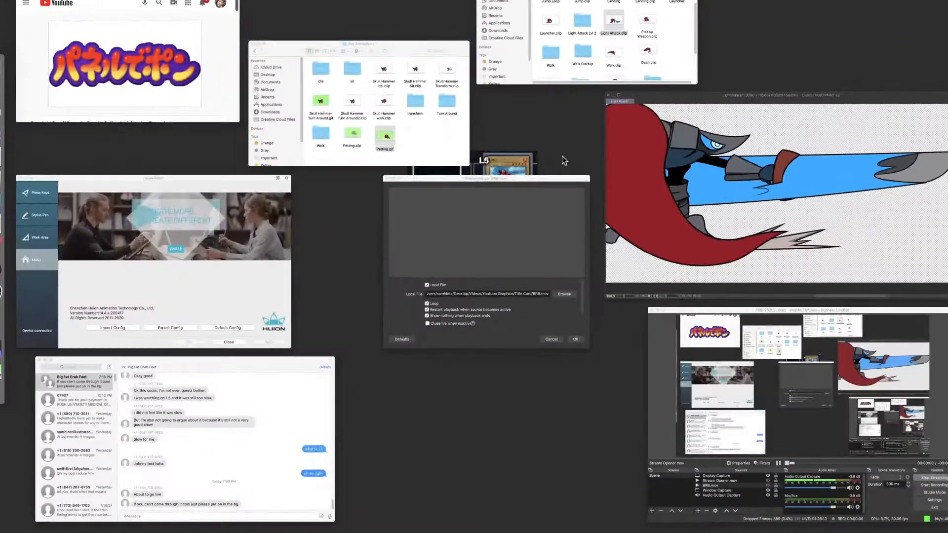
click(641, 205)
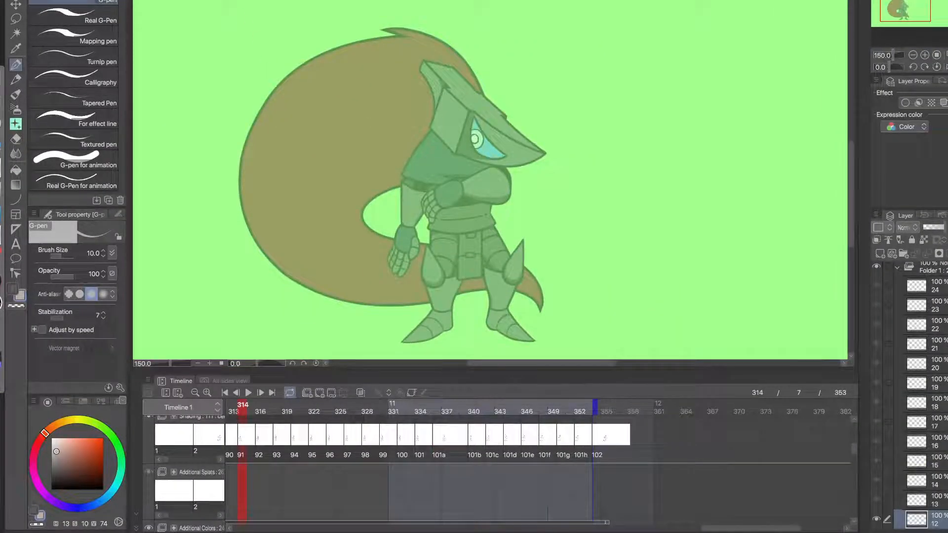
click(208, 1)
click(483, 159)
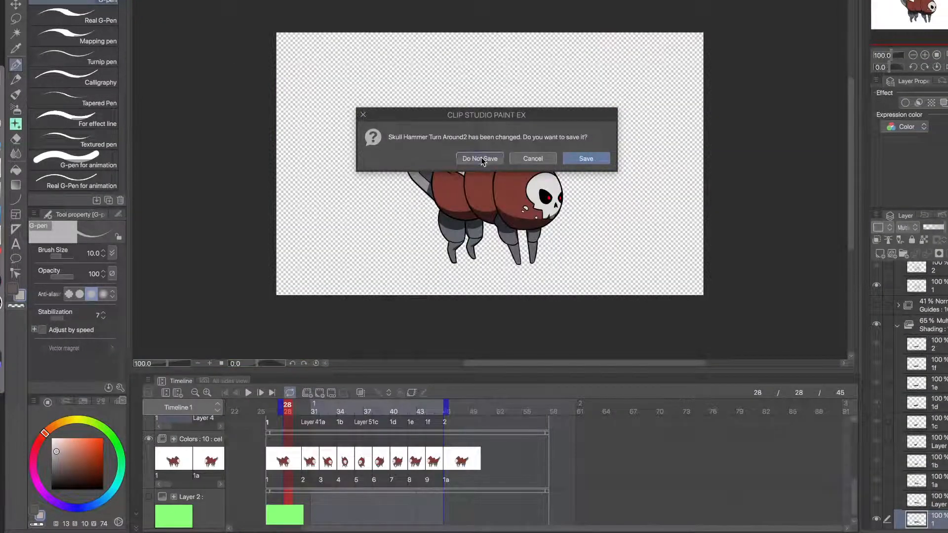
drag(176, 1, 234, 1)
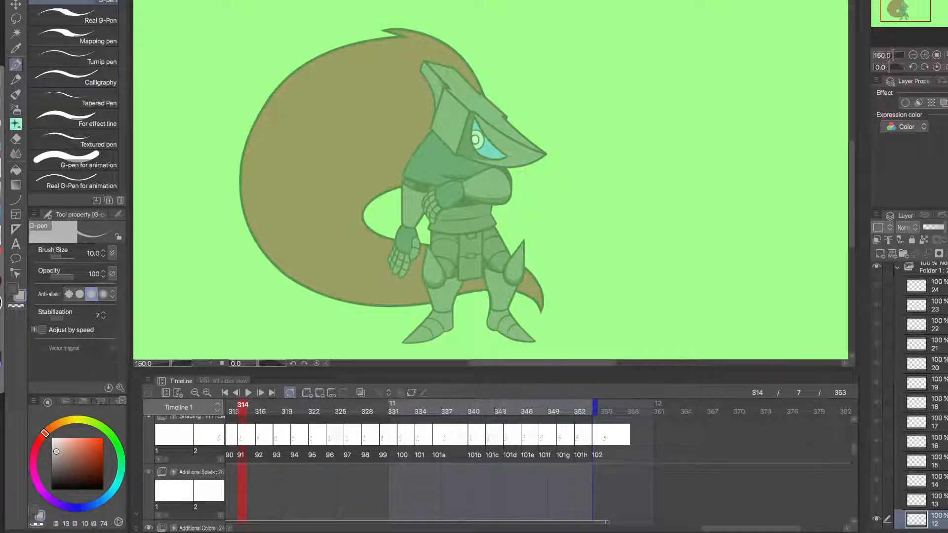
- Go to frame 332 and collapse the Folder 1 and Effects guides animation folders in the layer stack
drag(746, 530, 721, 529)
drag(402, 404, 464, 404)
click(560, 406)
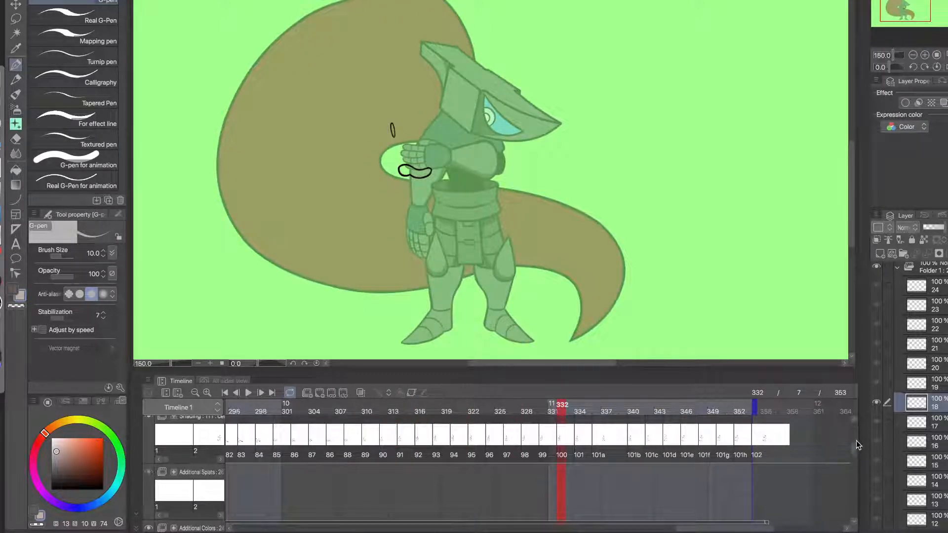
drag(712, 529, 684, 529)
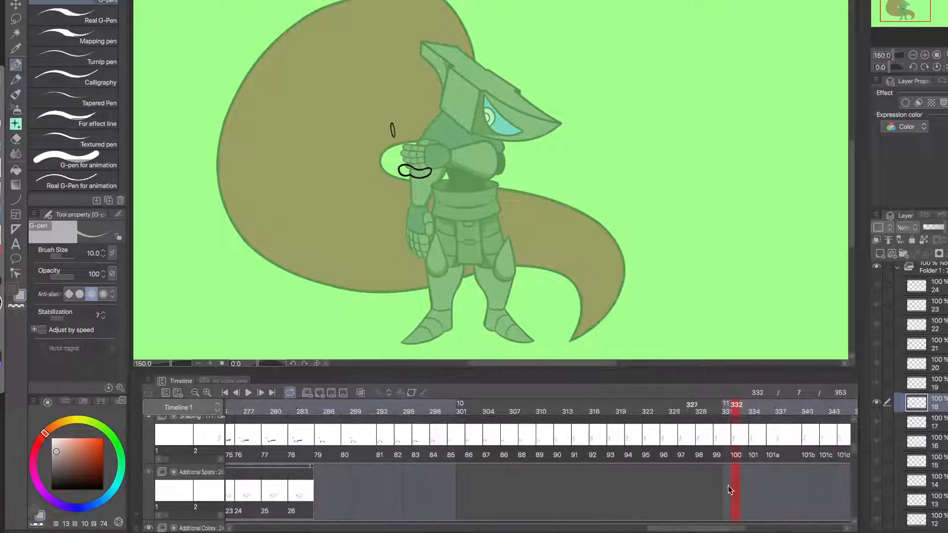
click(897, 268)
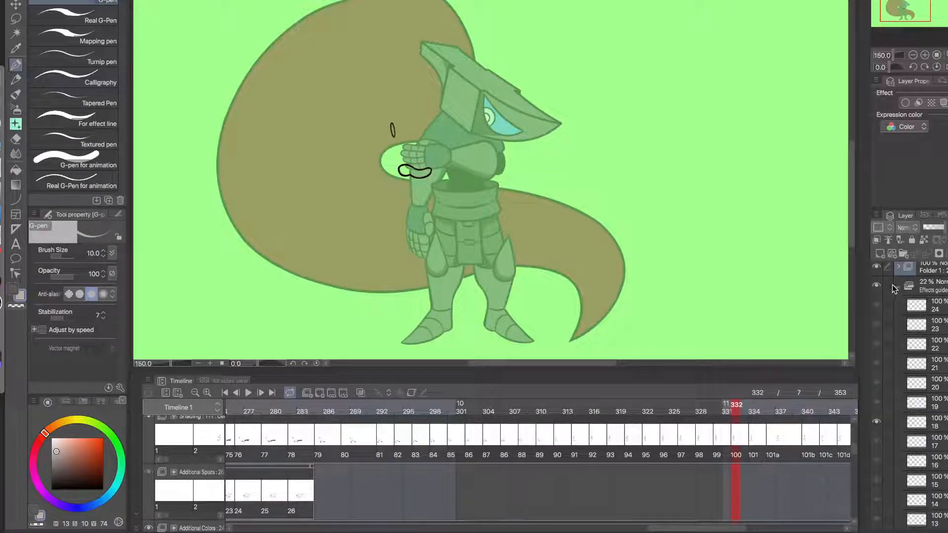
click(898, 287)
scroll(877, 438, up, 1)
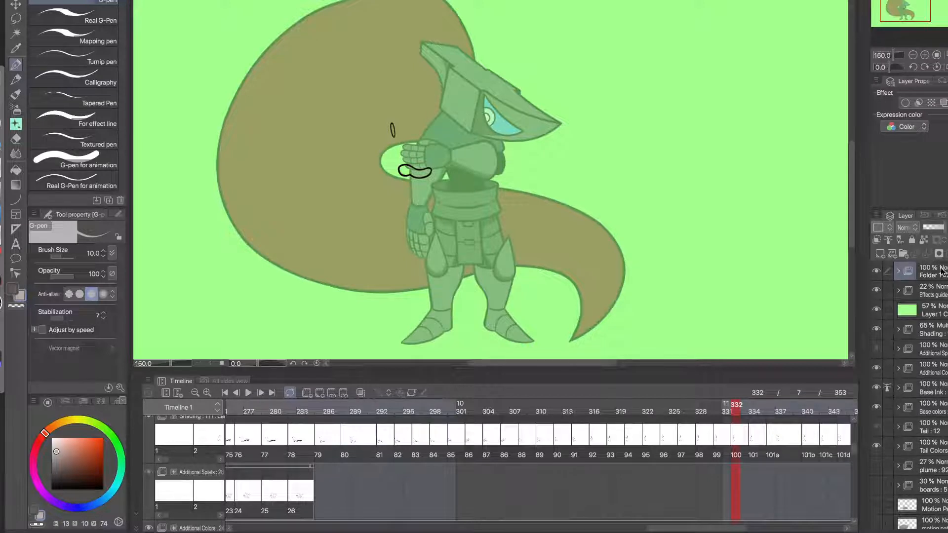
- Rename the Folder 1 animation folder as Smoke lines
drag(855, 443, 855, 426)
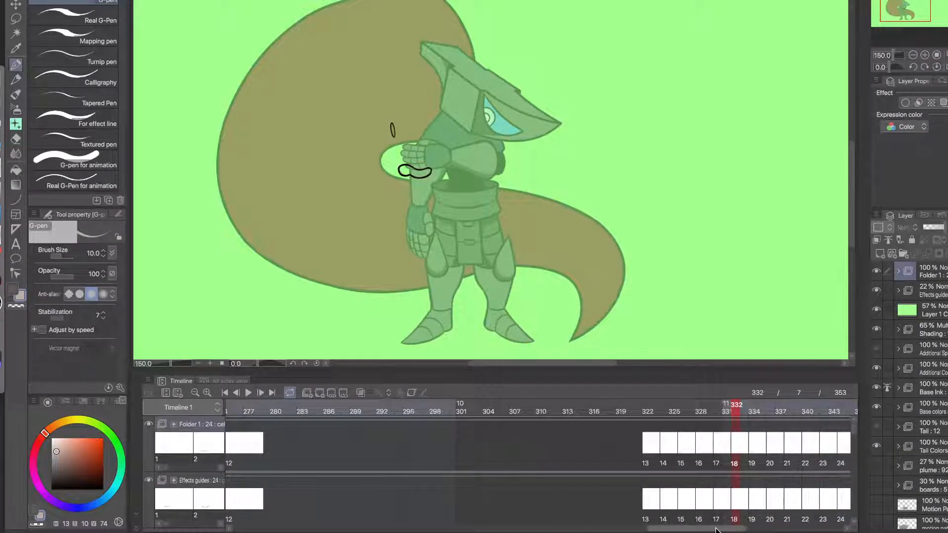
drag(717, 531, 736, 526)
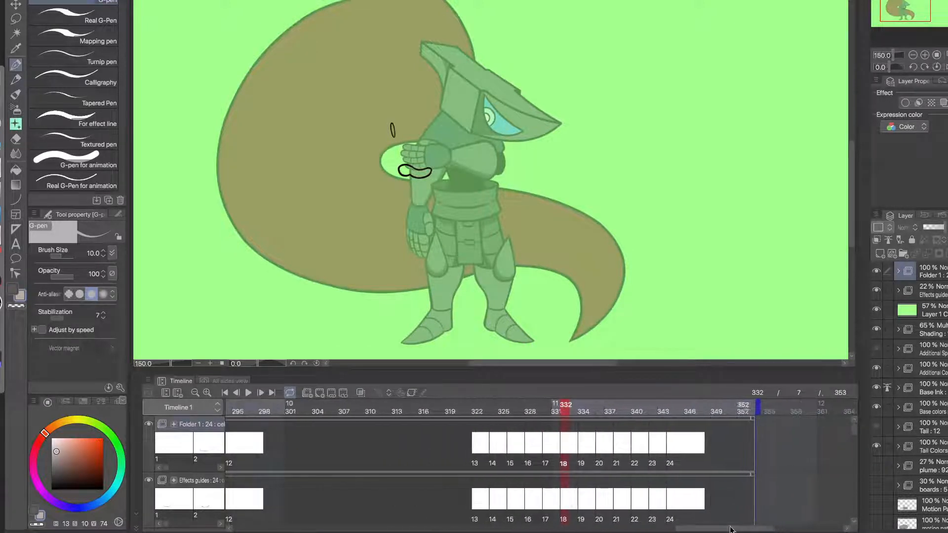
double_click(202, 423)
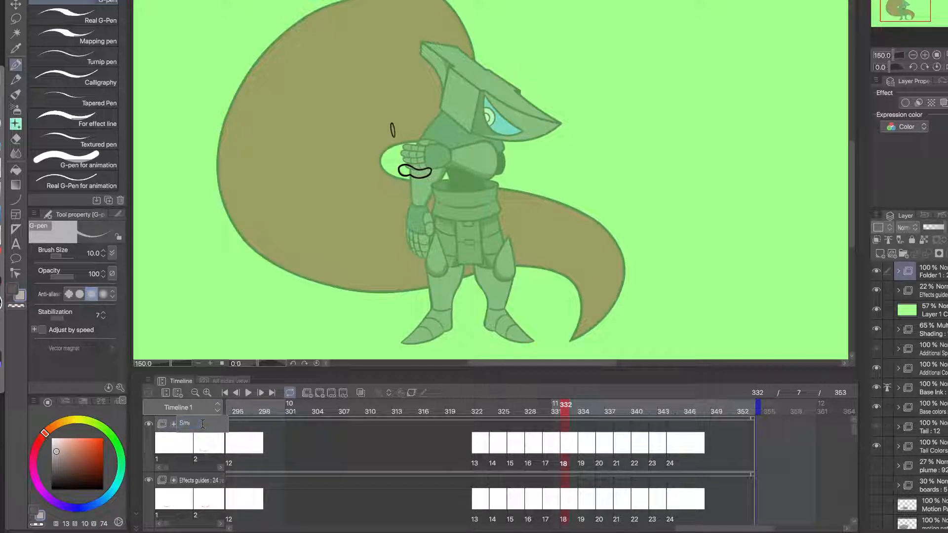
key(Return)
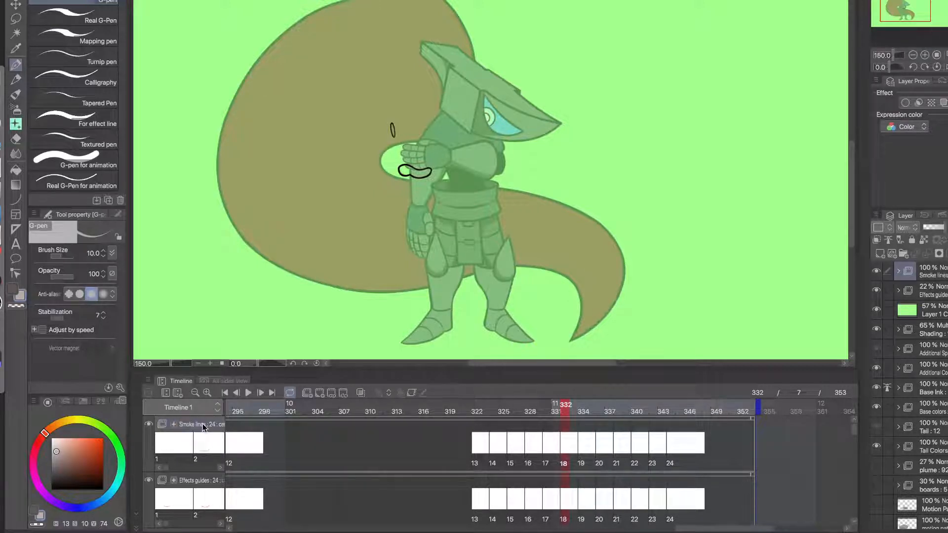
- Create a new animation folder directly above Effects guides and name it Smoke Colors
click(935, 297)
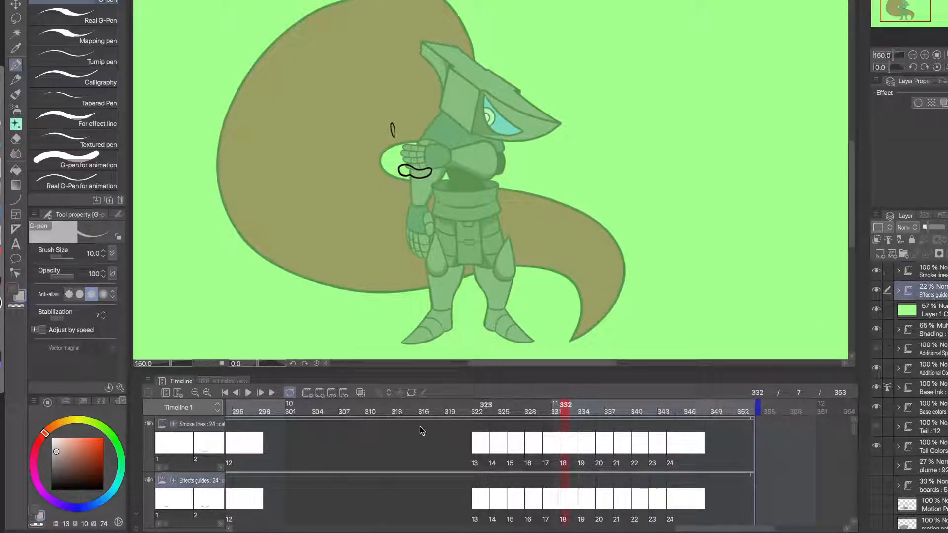
click(307, 393)
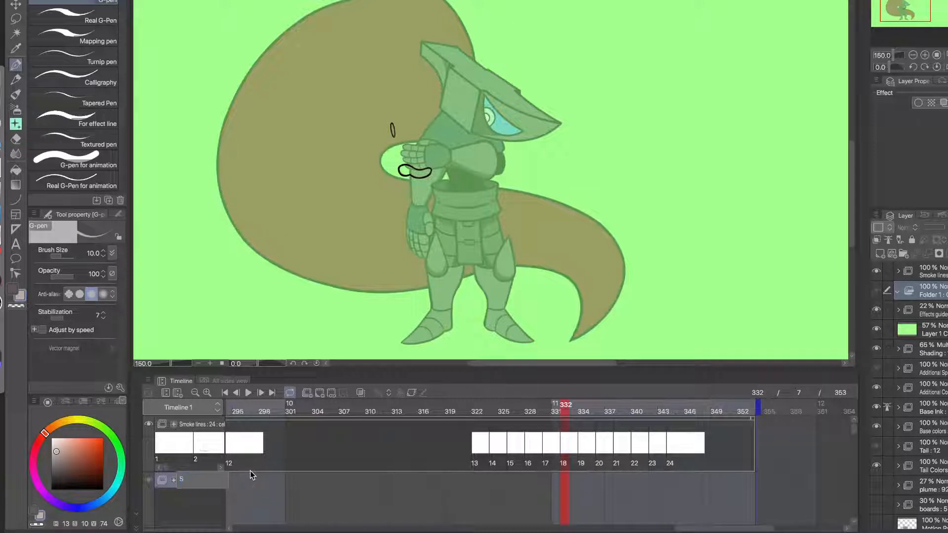
text(rs)
key(Return)
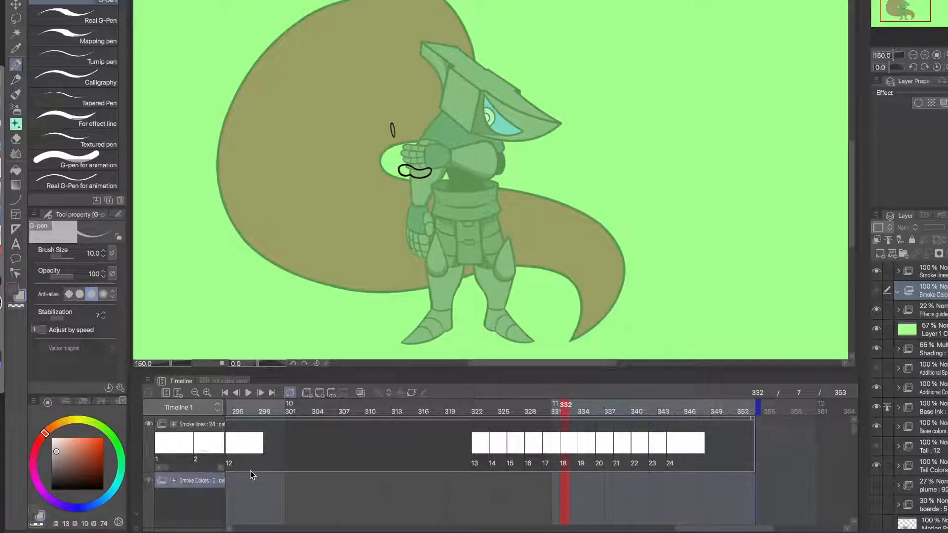
- Add a new cel 1 to the Smoke Colors folder at frame 52, where the smoke lines begin
click(475, 496)
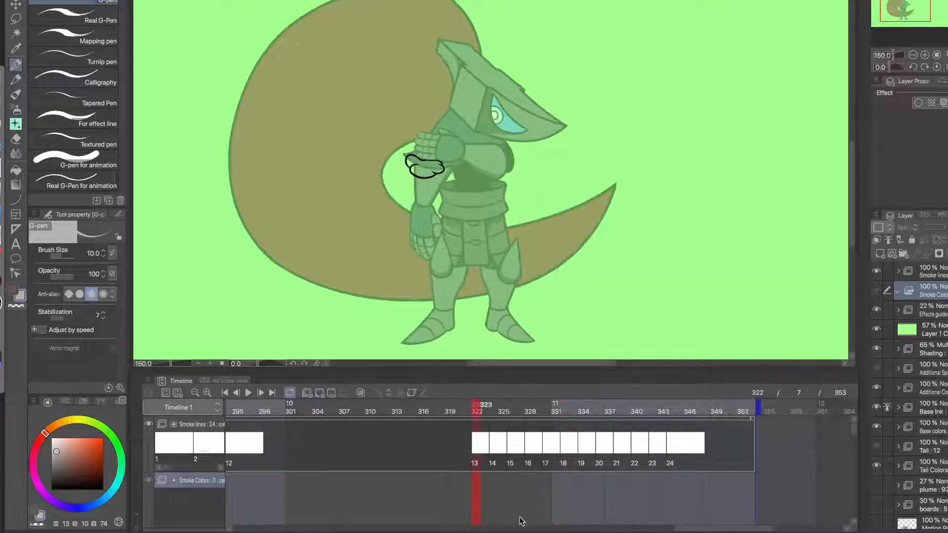
drag(743, 531, 396, 493)
click(383, 495)
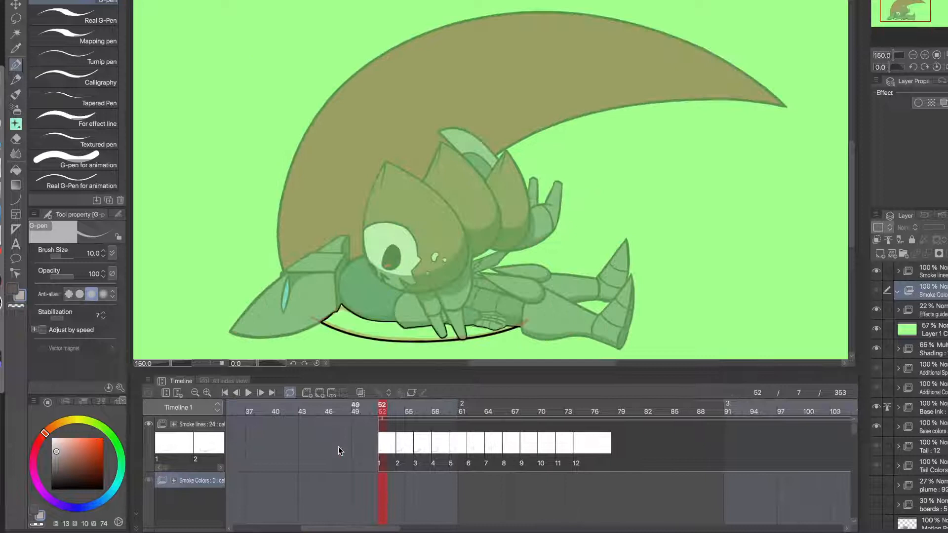
click(323, 392)
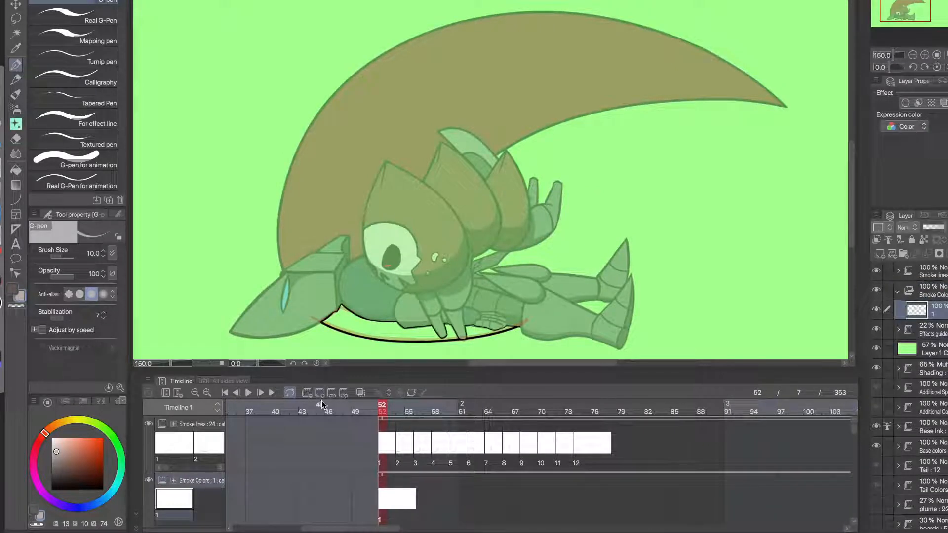
- Set the Smoke lines folder as the reference layer and fill the smoke areas beneath the characters with beige on Smoke Colors cel 1
click(201, 424)
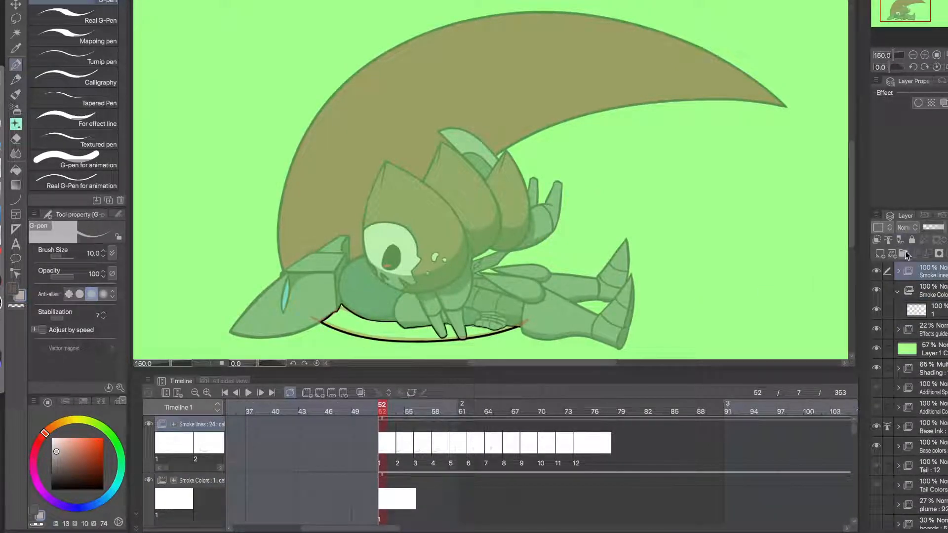
click(385, 500)
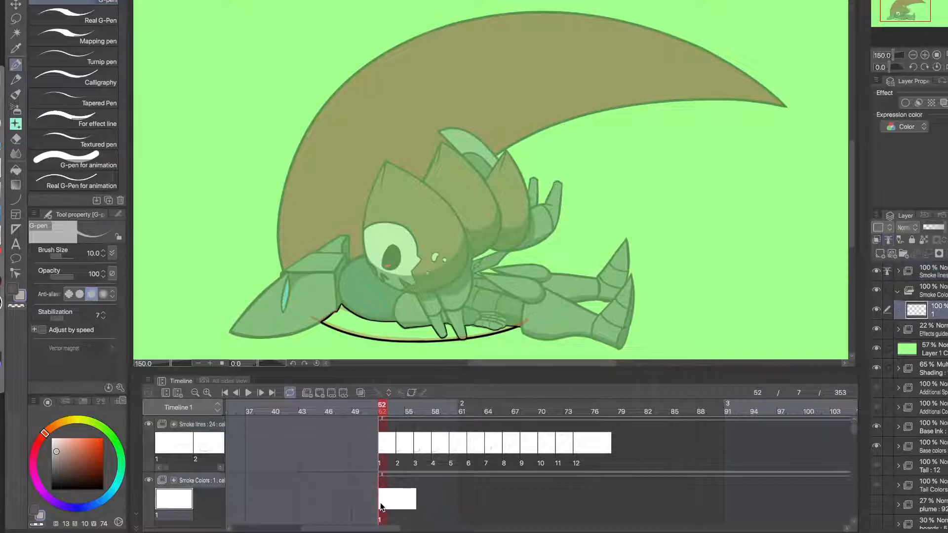
click(16, 171)
click(355, 324)
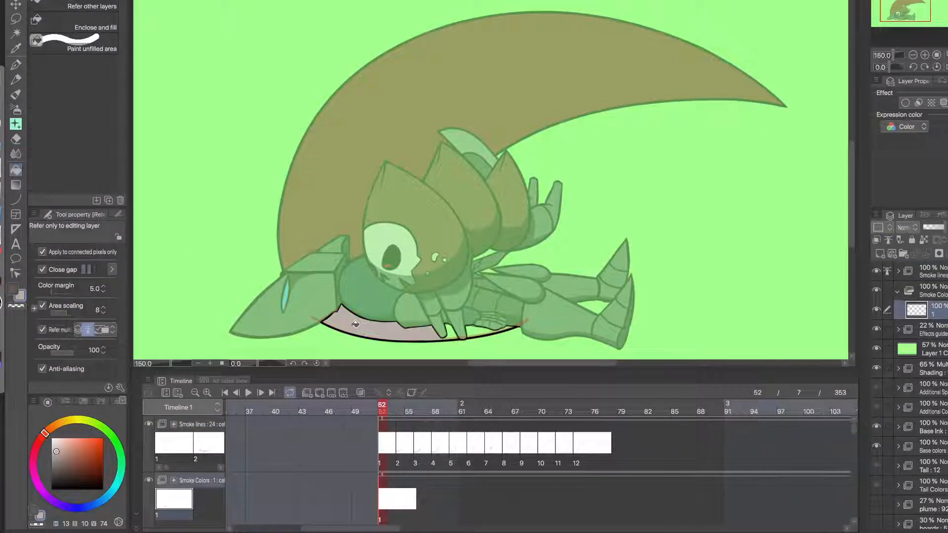
click(474, 329)
- Paint the unfilled gaps of the cel 1 smoke in beige with the G-pen, including the narrow tip beside the hand
key(p)
scroll(336, 270, up, 1)
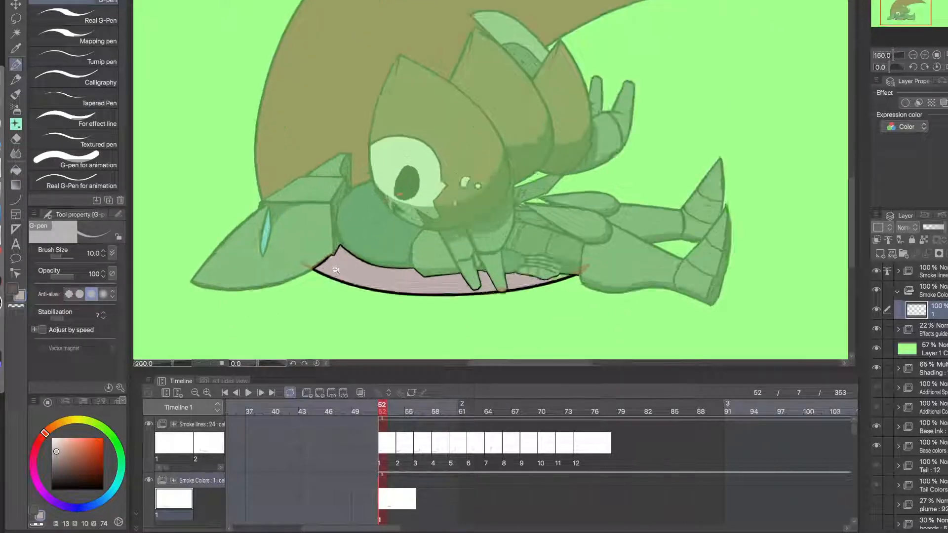
scroll(336, 270, up, 5)
drag(690, 265, 535, 236)
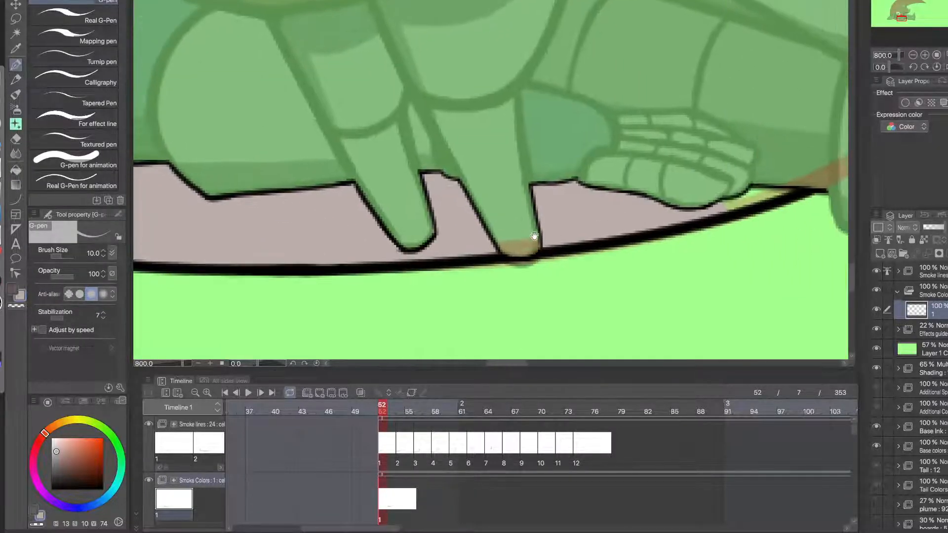
drag(697, 209, 588, 220)
scroll(652, 202, up, 1)
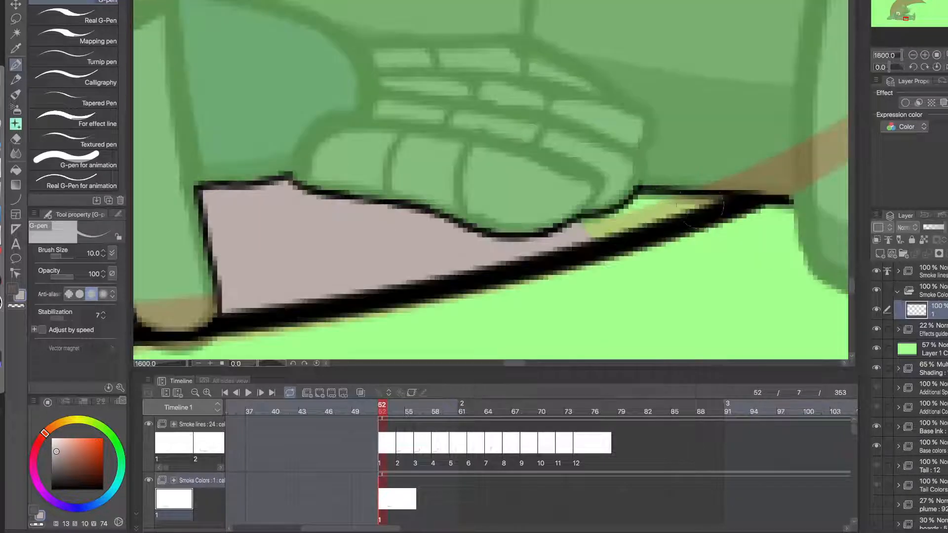
mouse_move(717, 201)
mouse_down()
mouse_move(650, 202)
mouse_move(666, 203)
mouse_move(579, 226)
mouse_move(641, 206)
mouse_move(596, 235)
mouse_move(704, 208)
mouse_move(582, 235)
mouse_move(717, 204)
mouse_up()
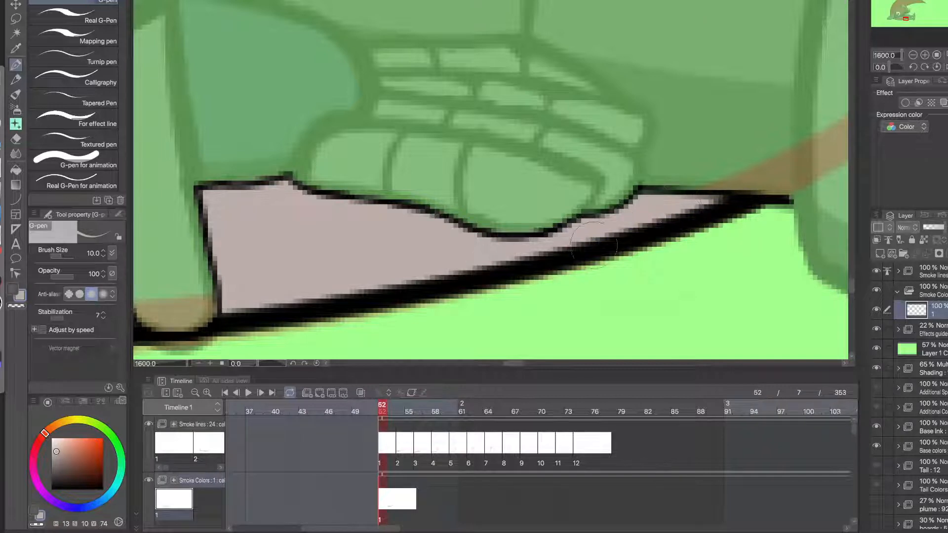
scroll(451, 269, down, 2)
drag(374, 301, 623, 260)
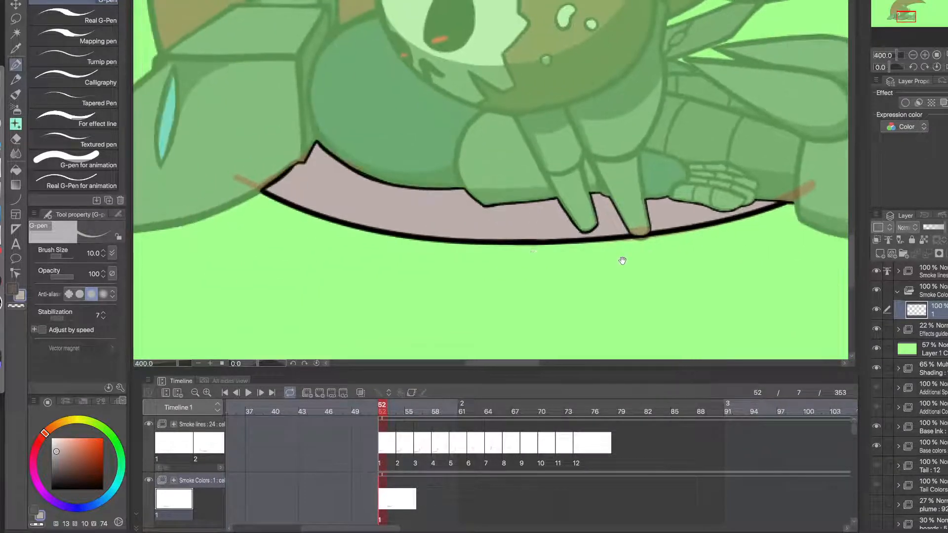
- Add a new cel 2 to the Smoke Colors folder at frame 54
click(401, 495)
click(321, 393)
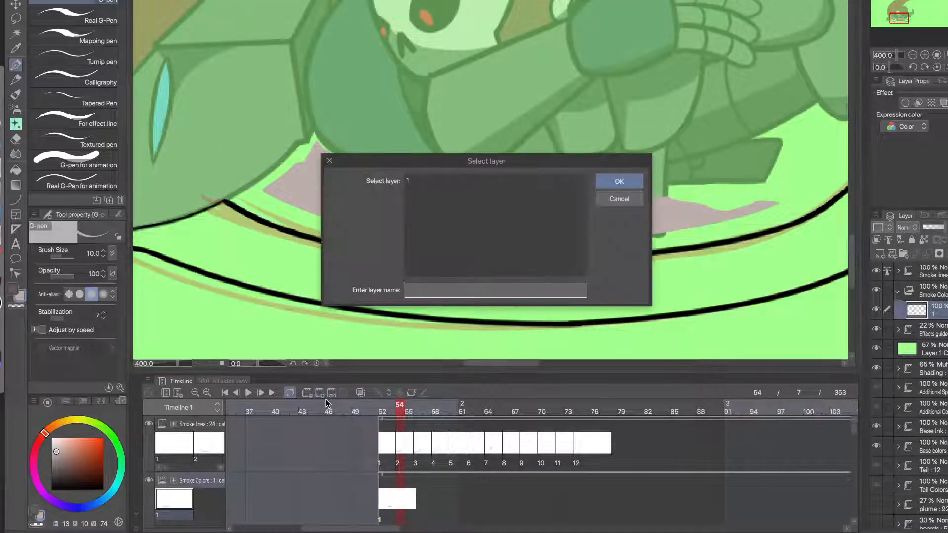
click(619, 199)
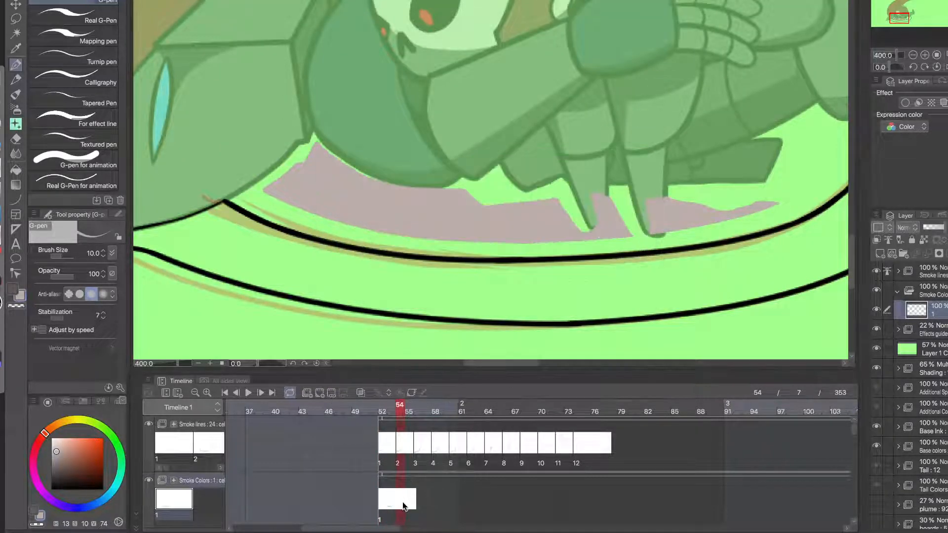
click(319, 393)
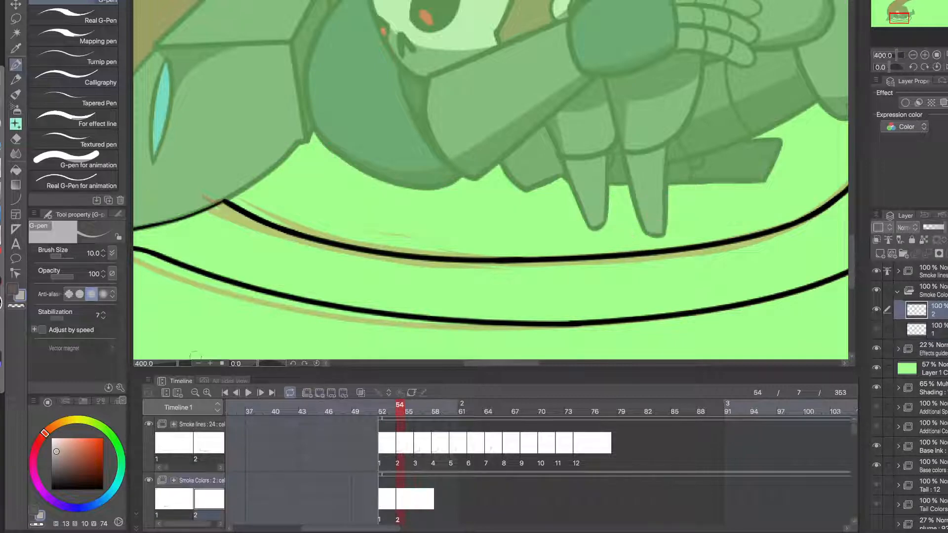
- Fill the long smoke band and the small puff behind the pointed sleeve with beige on Smoke Colors cel 2
click(16, 170)
click(271, 270)
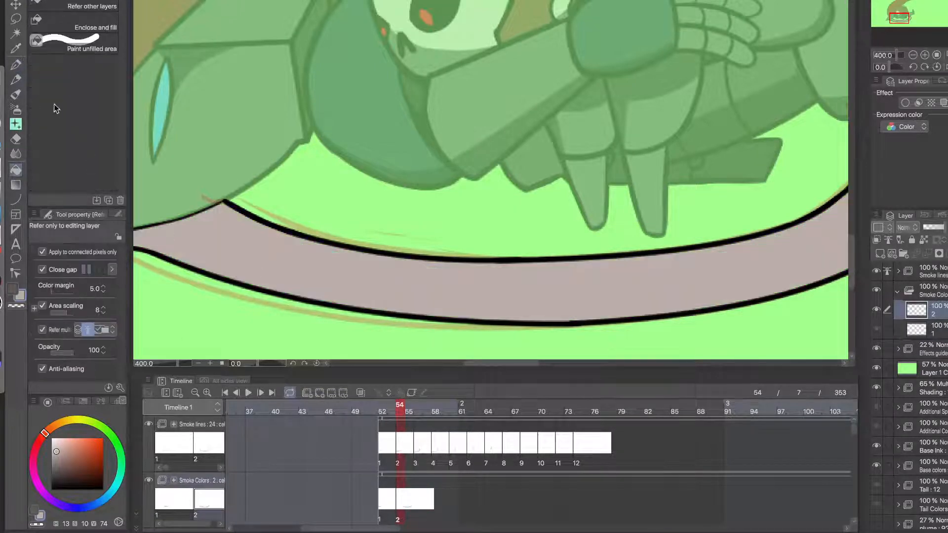
click(16, 64)
scroll(220, 260, left, 5)
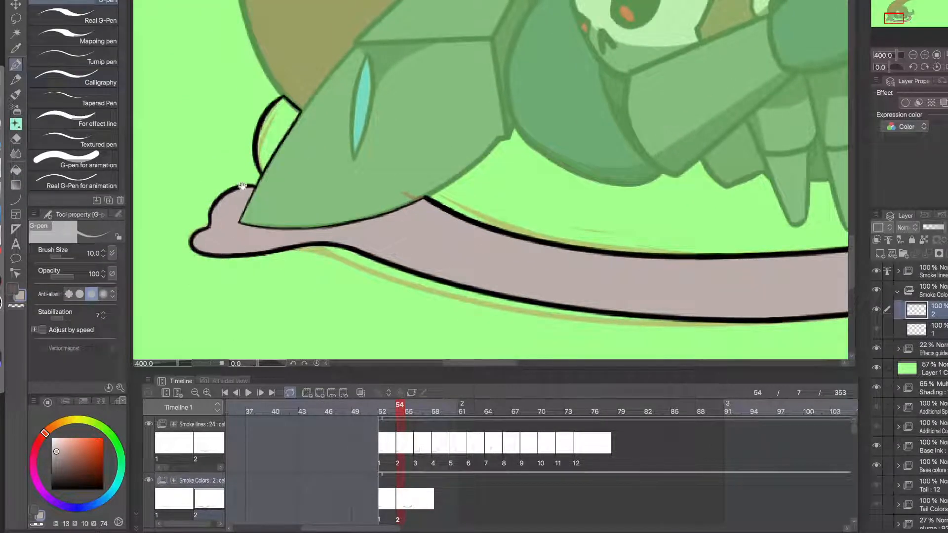
click(15, 169)
click(275, 130)
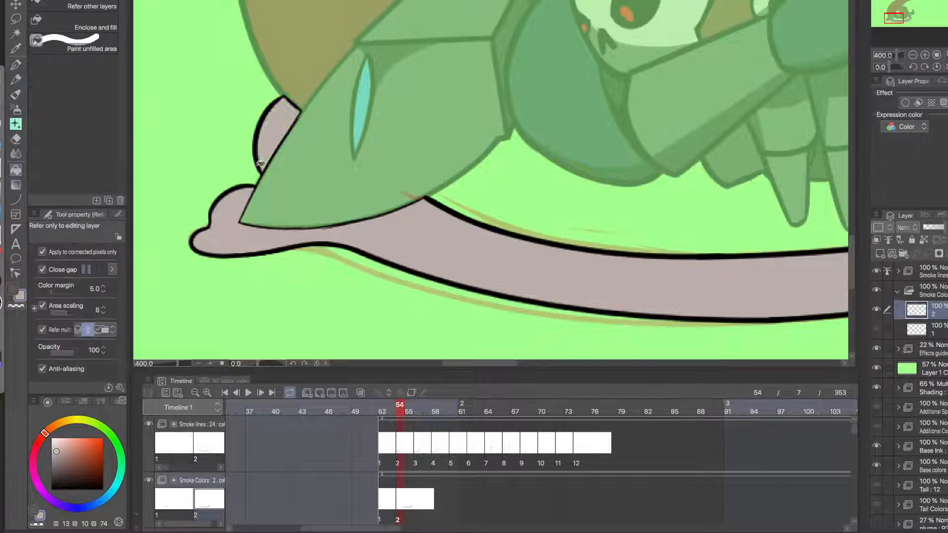
click(16, 64)
scroll(276, 156, up, 2)
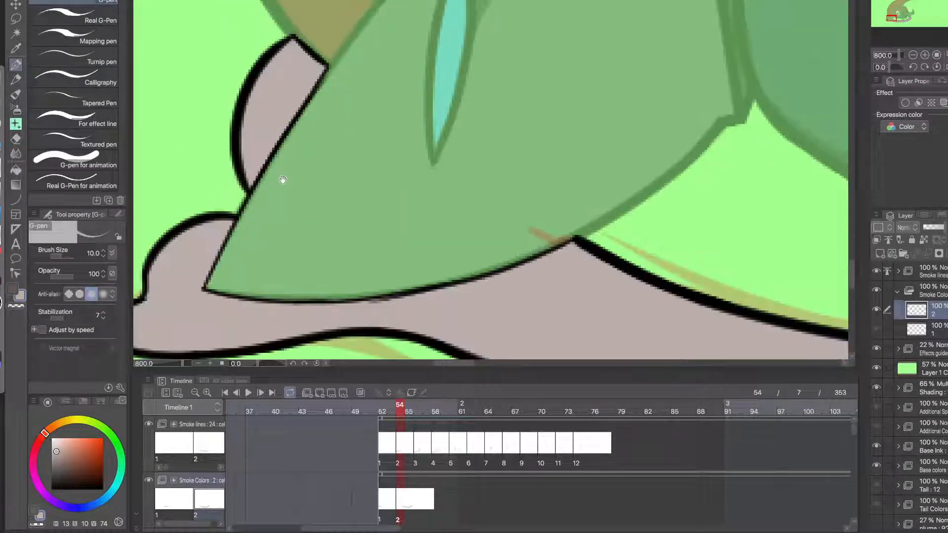
scroll(288, 196, down, 4)
scroll(687, 178, up, 3)
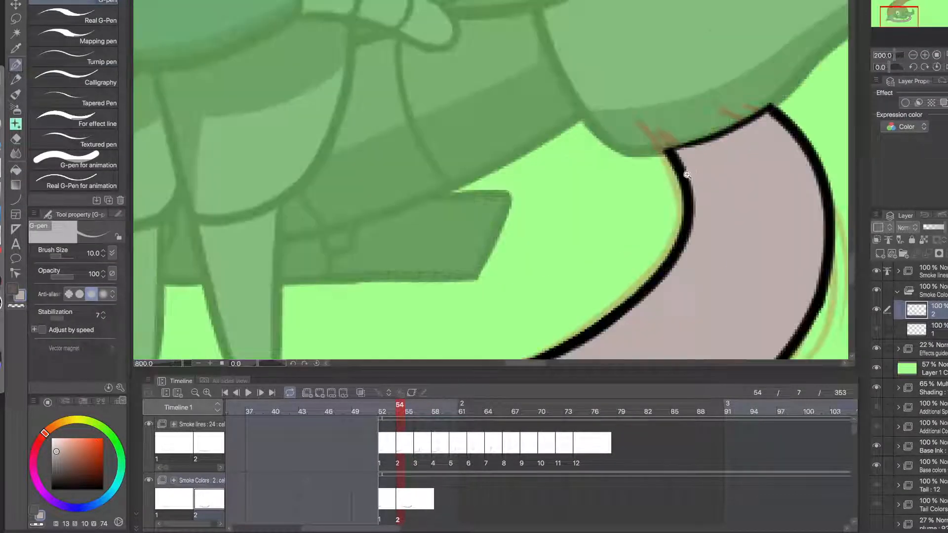
scroll(617, 207, down, 3)
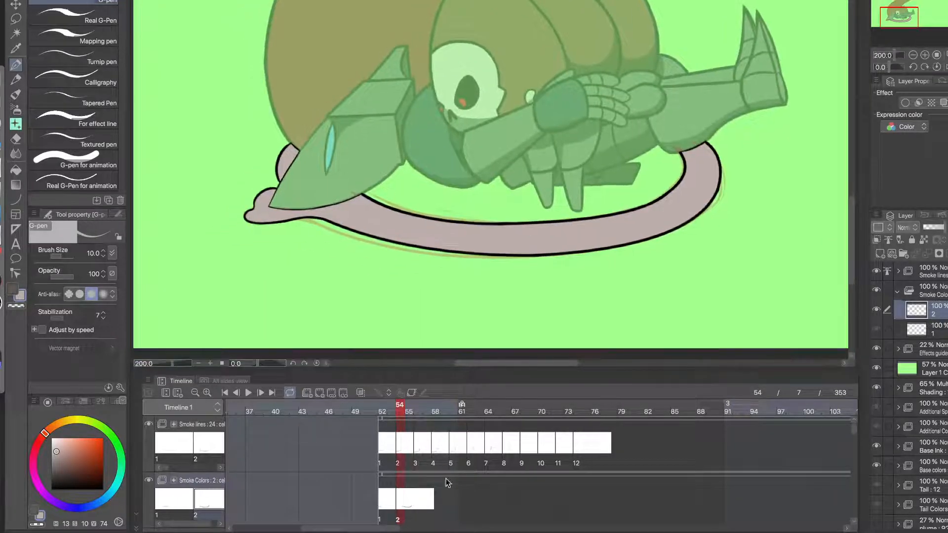
- Add cel 3 to the Smoke Colors folder at frame 56 and fill its smoke ring with beige
click(417, 503)
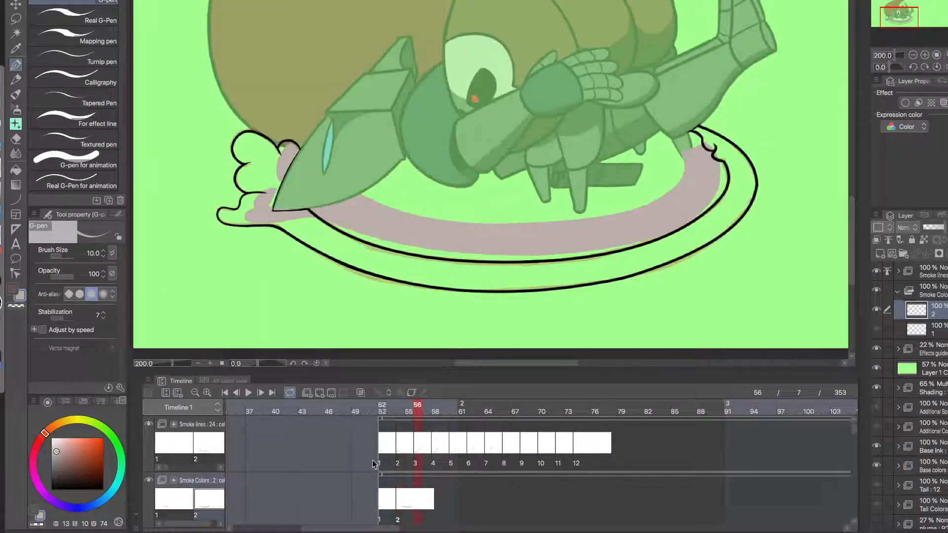
click(319, 392)
key(g)
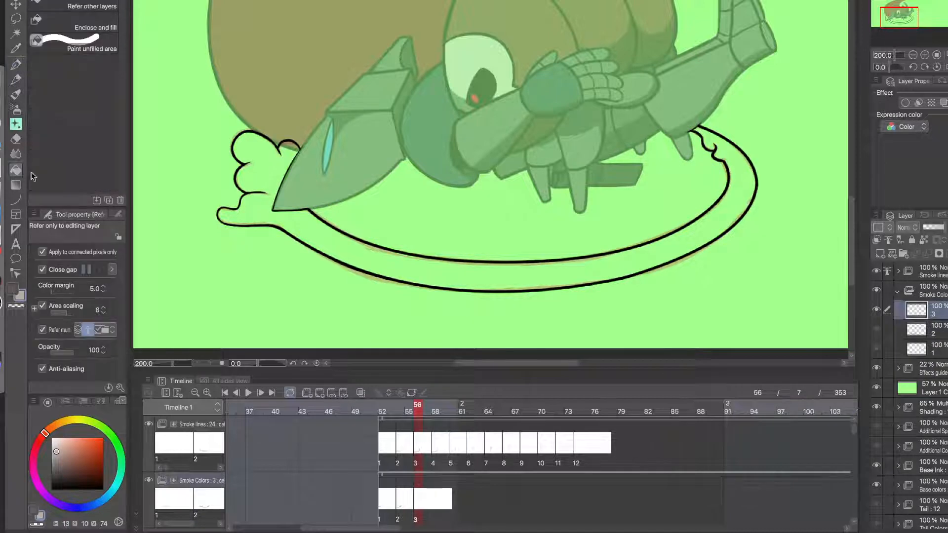
click(269, 166)
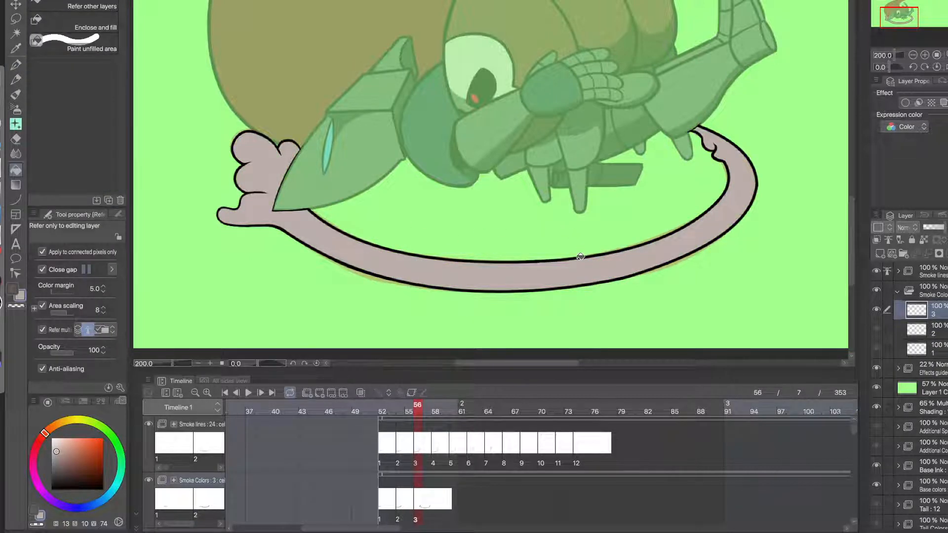
- Add cel 4 to the Smoke Colors folder at frame 58 and fill its smoke trail, side puffs and small droplet with beige
click(435, 504)
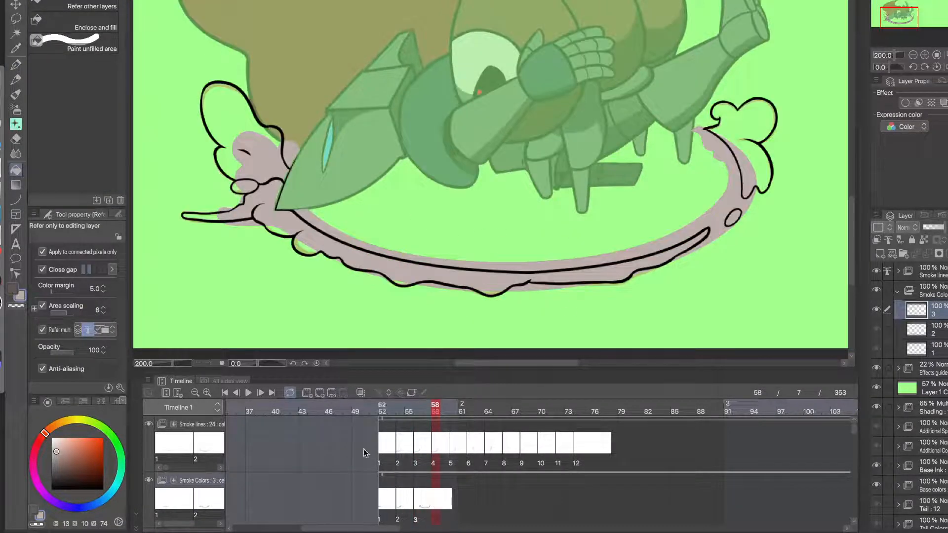
click(320, 393)
click(352, 257)
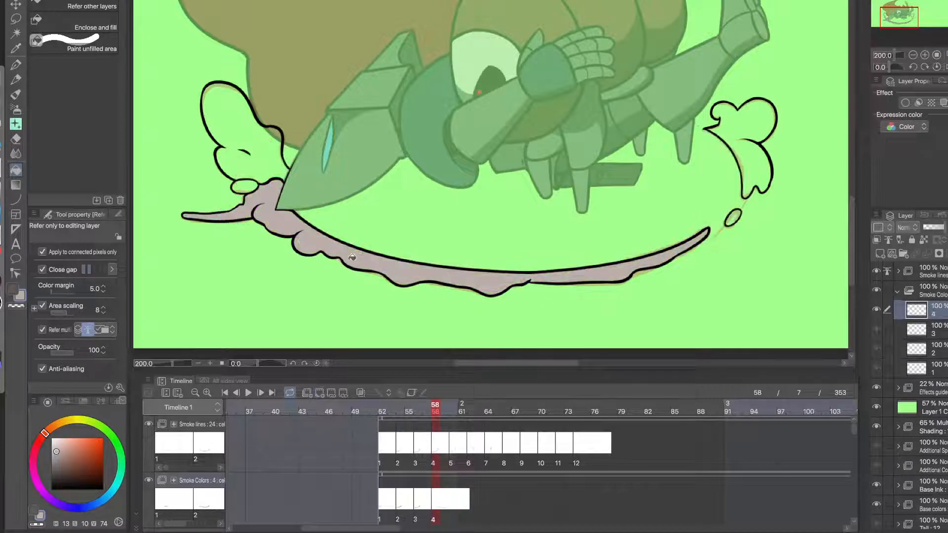
click(252, 163)
click(746, 142)
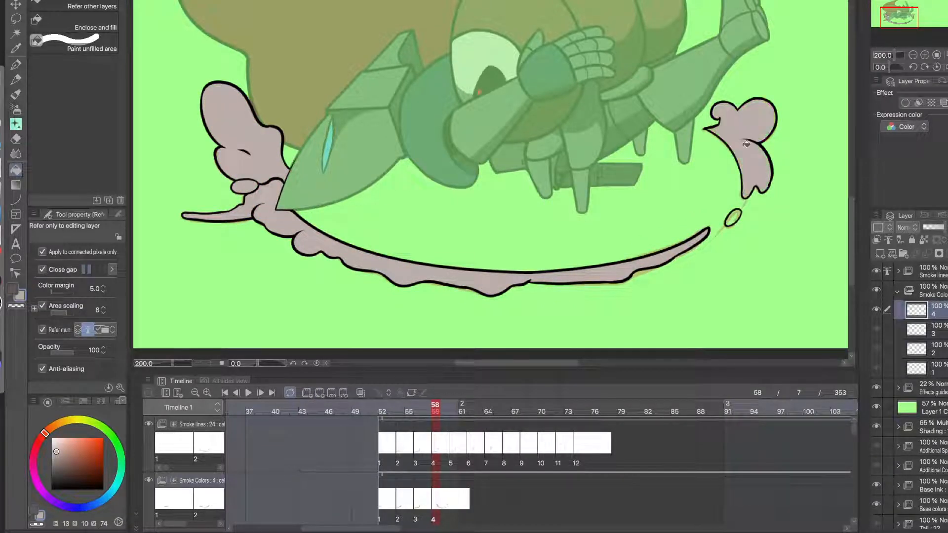
click(735, 217)
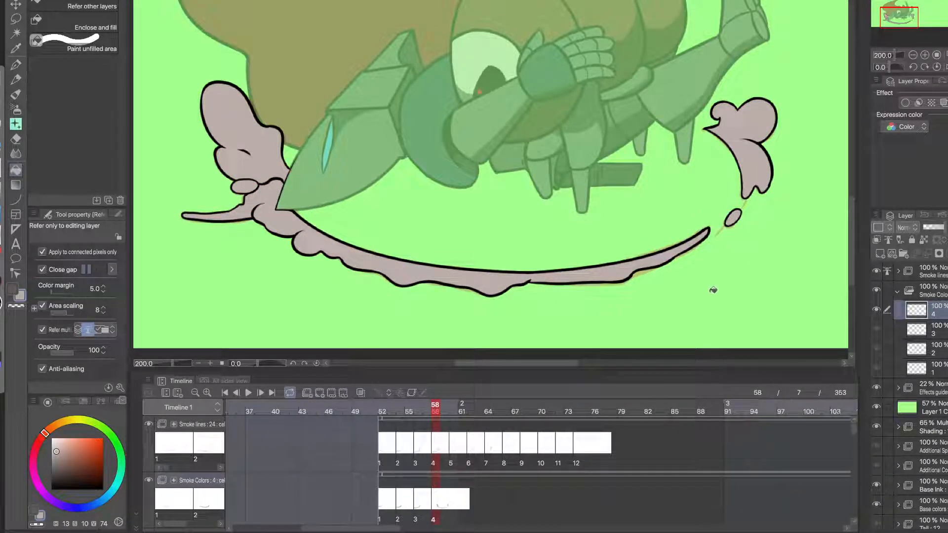
- Add cel 5 to the Smoke Colors folder at frame 60 and fill the front puff plus the puffs and ovals left of the creature with beige
click(454, 499)
click(320, 393)
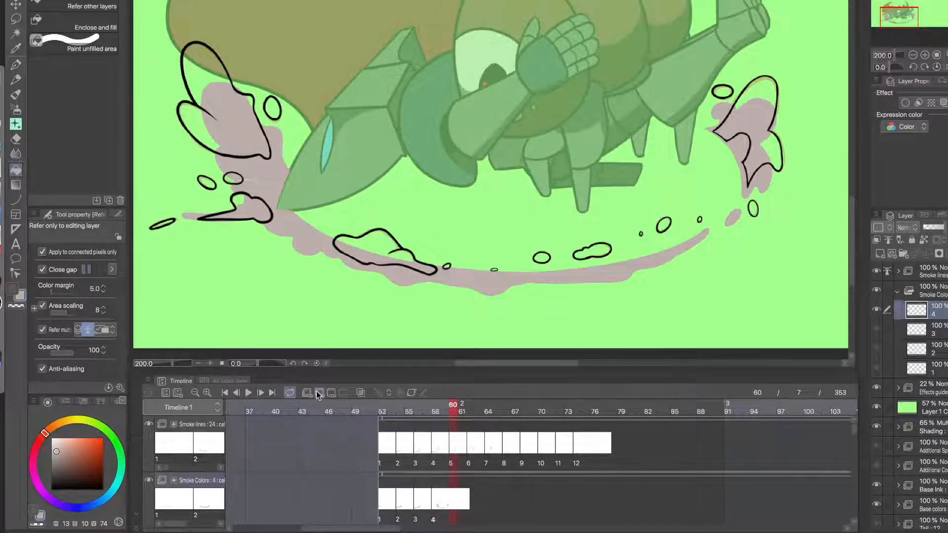
click(373, 249)
click(255, 214)
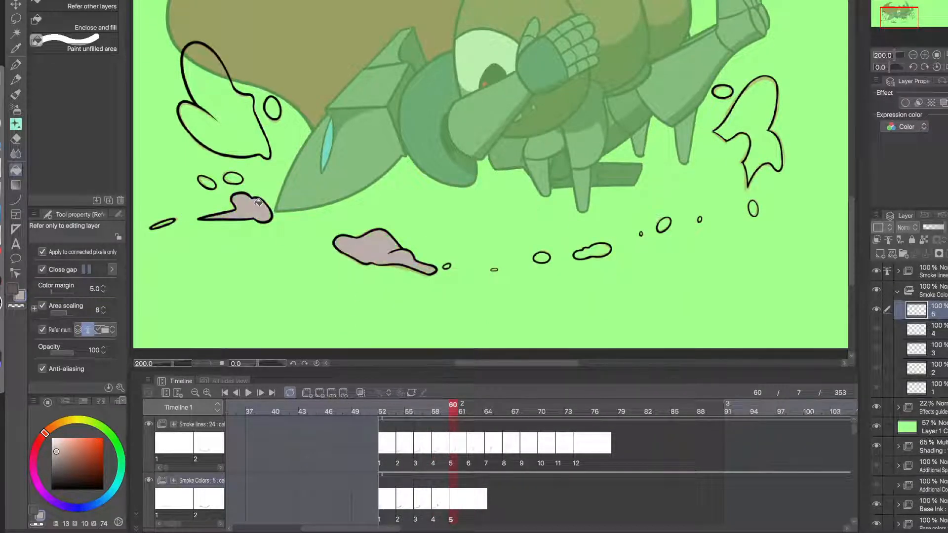
click(236, 177)
click(232, 146)
click(208, 182)
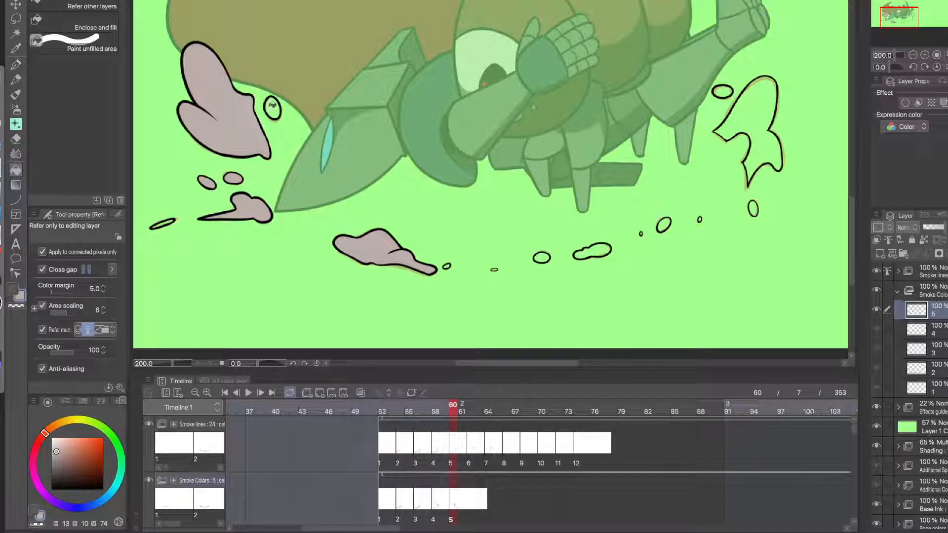
click(272, 107)
- Fill the large puff, the double blob and the ovals on the creature's right side with beige on cel 5
click(596, 249)
click(663, 223)
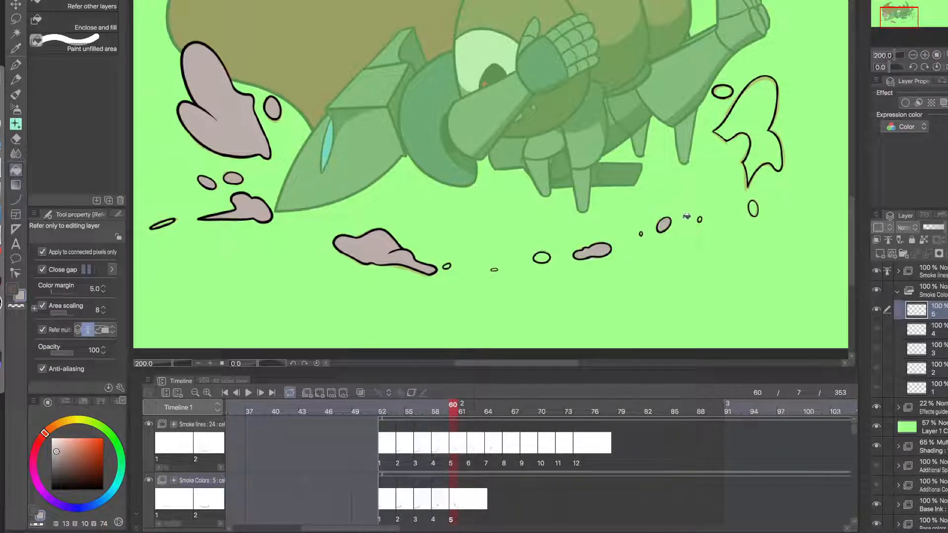
click(754, 208)
click(763, 113)
click(723, 92)
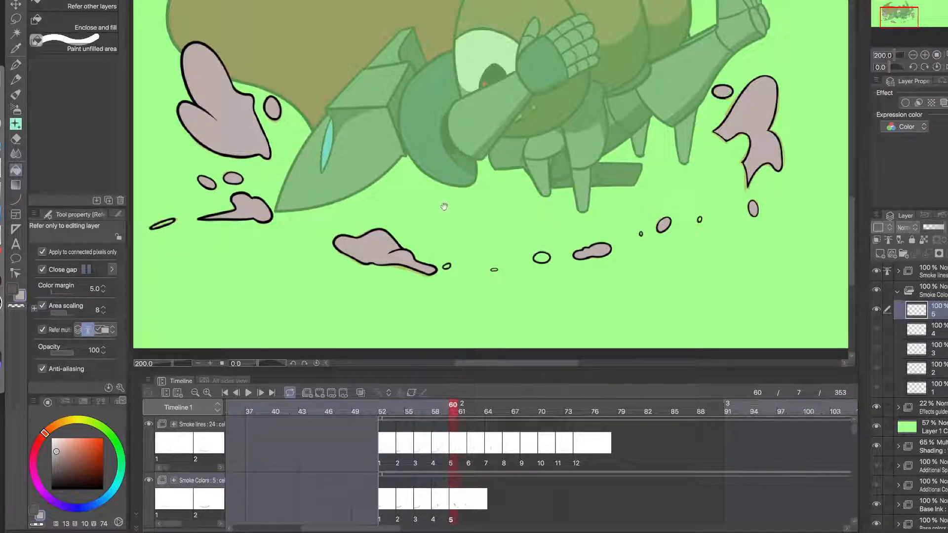
- Fill the thin slanted smoke sliver at the far left of the cel 5 smoke with beige
drag(350, 258, 535, 258)
super+click(341, 228)
super+click(341, 228)
super+click(342, 228)
click(369, 194)
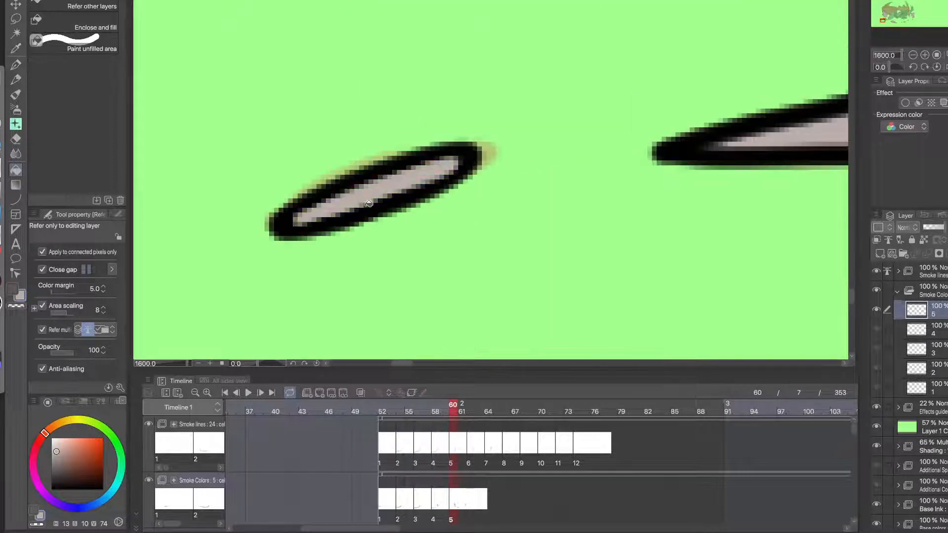
alt+click(370, 242)
alt+click(370, 243)
super+click(469, 222)
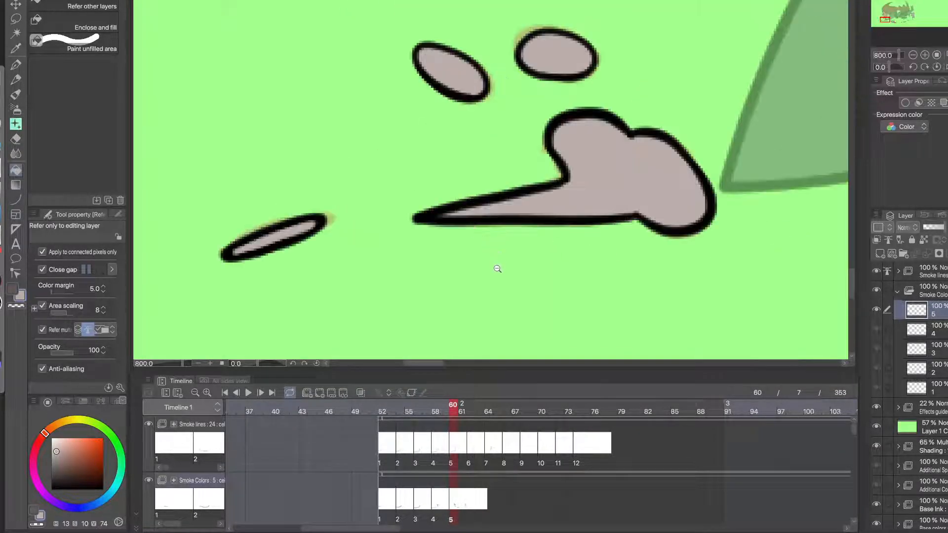
- Fill the three small smoke droplets between the front puff and the double blob with beige on cel 5
alt+click(498, 269)
alt+click(498, 269)
drag(568, 285, 372, 210)
super+click(558, 240)
super+click(558, 240)
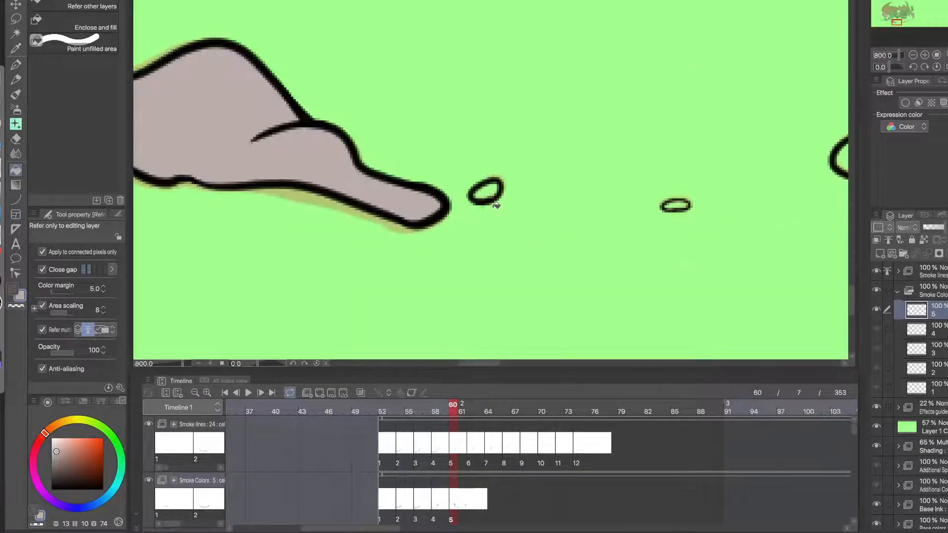
click(486, 192)
click(679, 204)
drag(817, 190, 529, 225)
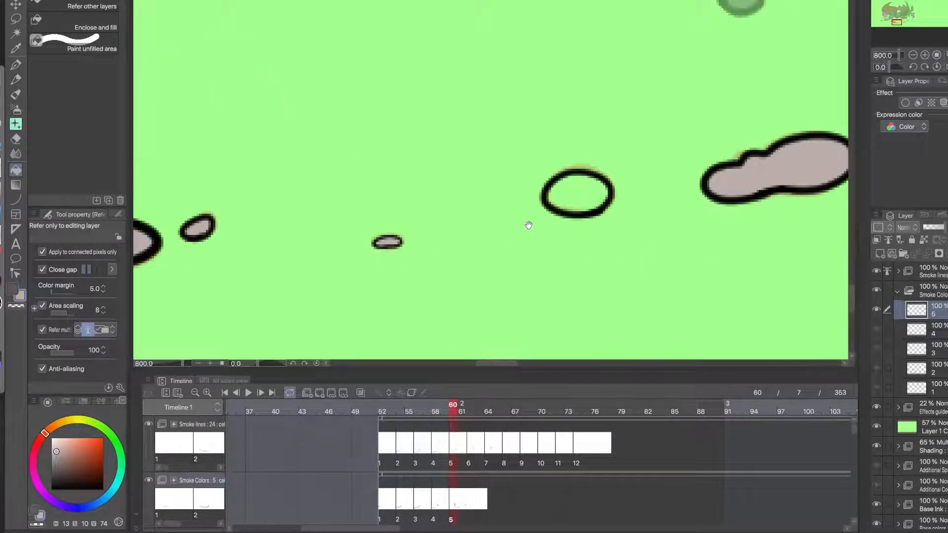
click(577, 197)
- Fill the two tiny smoke droplets on either side of the slanted oval with beige on cel 5
alt+click(592, 245)
alt+click(591, 244)
alt+click(590, 248)
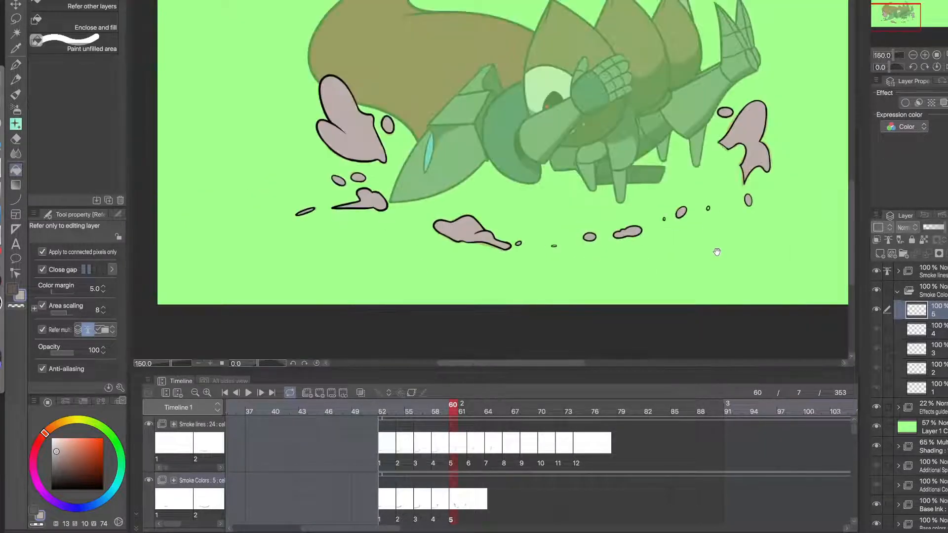
super+click(738, 223)
super+click(738, 222)
alt+click(695, 245)
alt+click(695, 245)
super+click(689, 228)
super+click(688, 227)
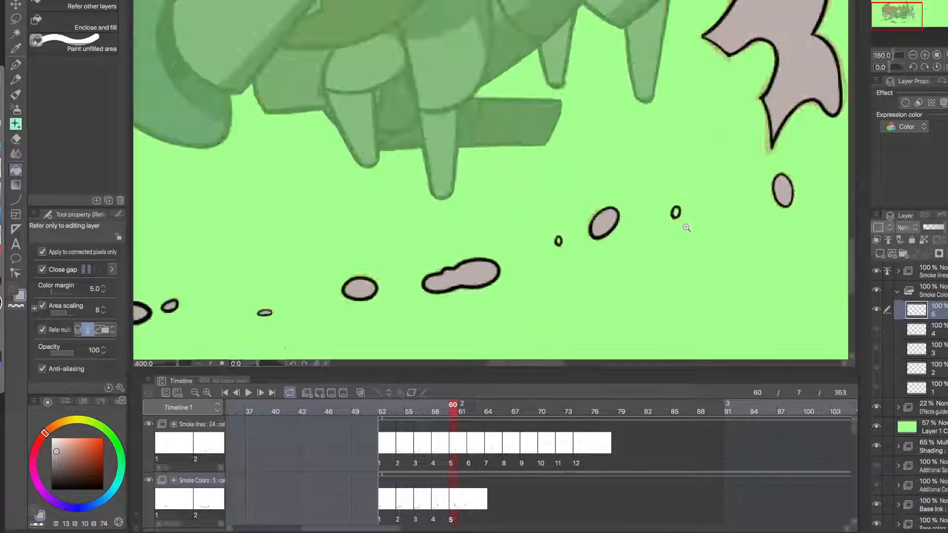
super+click(686, 227)
super+click(436, 253)
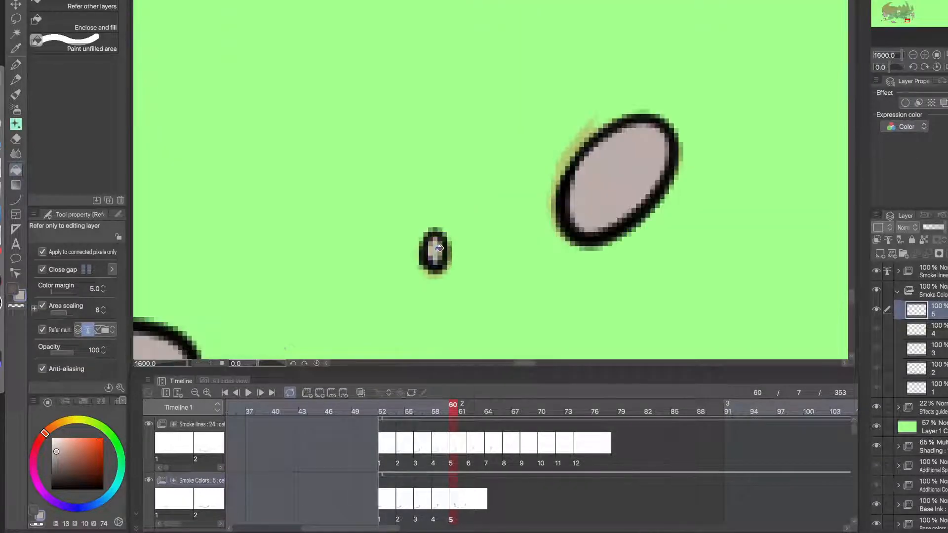
alt+click(469, 278)
alt+click(469, 278)
alt+click(469, 279)
alt+click(468, 279)
drag(467, 278, 635, 253)
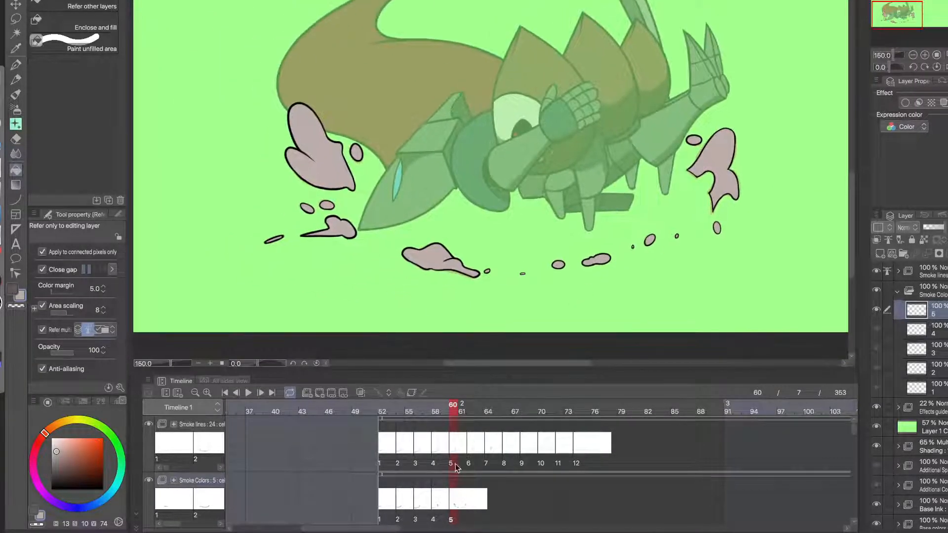
- Add cel 6 to the Smoke Colors folder at frame 62 and fill its smoke shapes with beige, starting with the small curled puff
click(472, 497)
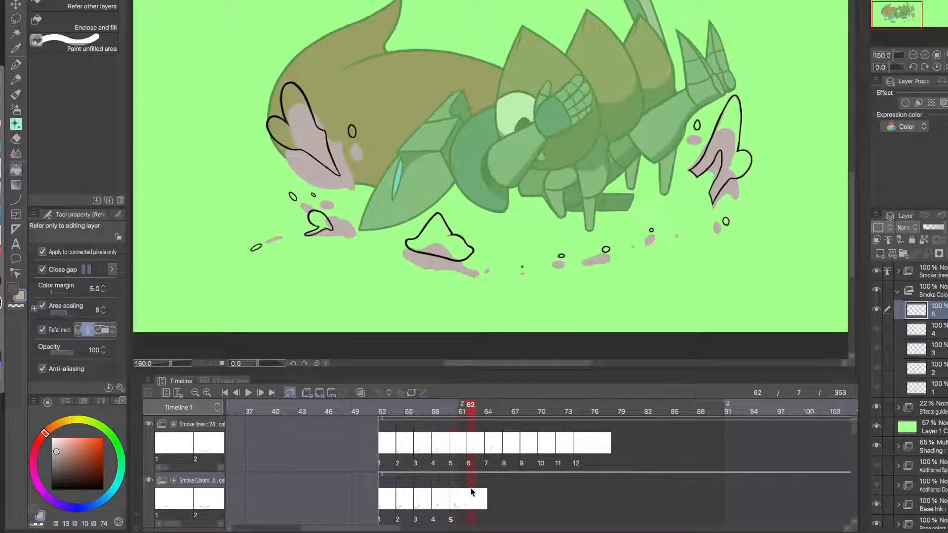
click(324, 399)
click(320, 223)
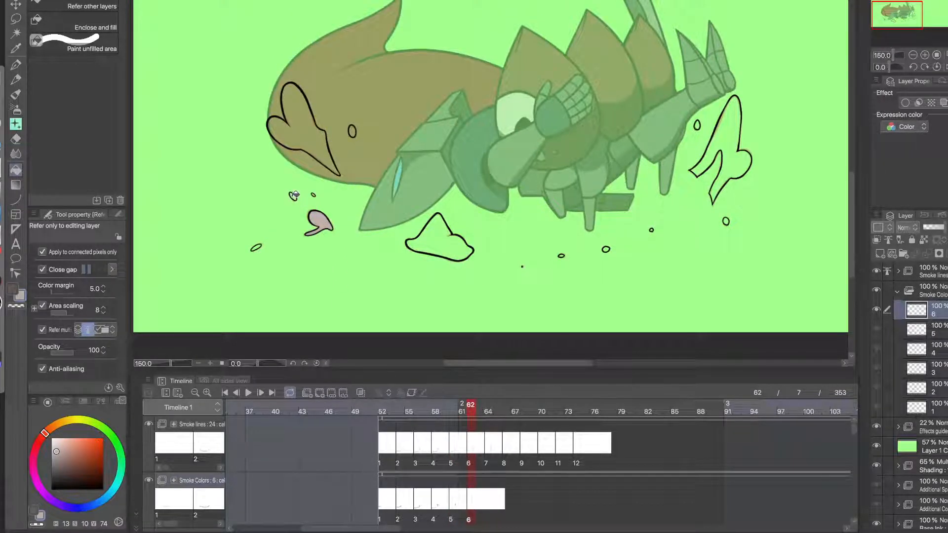
- Fill the tail-side smoke puffs and droplets and the middle puff on Smoke Colors cel 6 with greyish pink
click(308, 127)
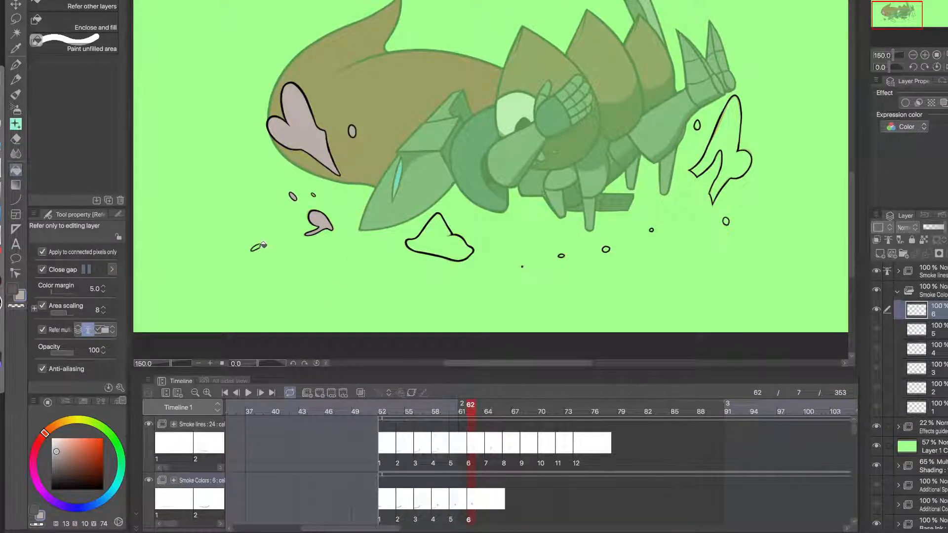
drag(314, 196, 360, 193)
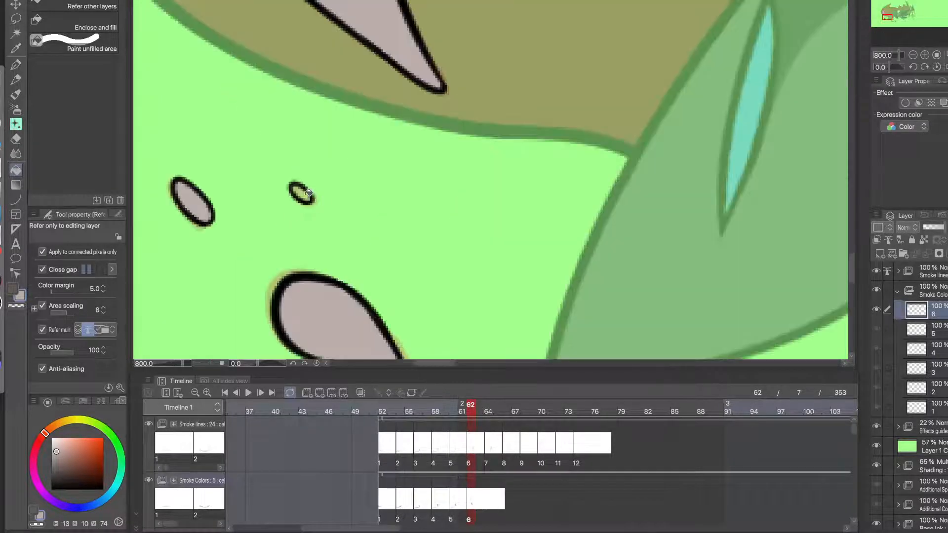
click(302, 193)
drag(336, 237, 298, 240)
click(403, 248)
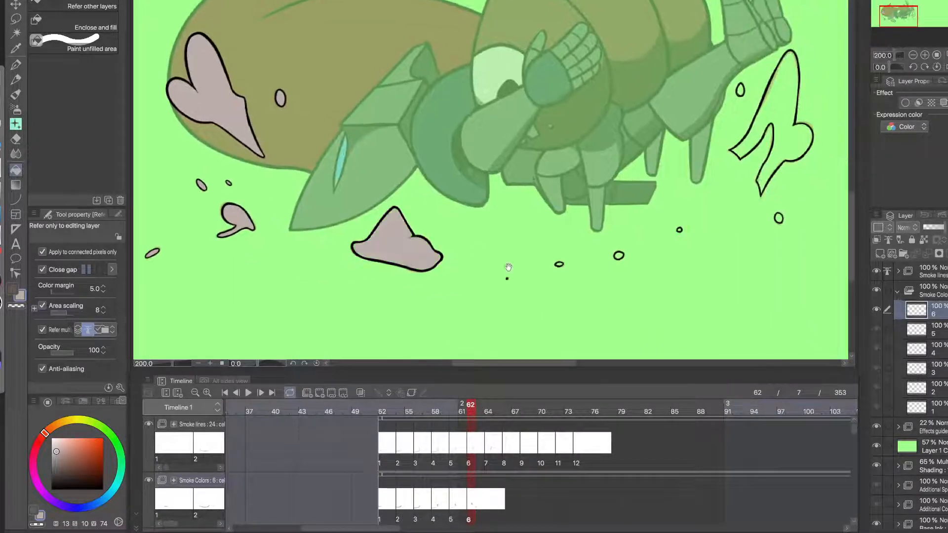
- Fill the small droplets along the ground beneath the creature's legs on cel 6 with the same greyish pink
scroll(558, 274, up, 4)
click(570, 238)
drag(620, 231, 279, 257)
click(475, 226)
click(710, 127)
drag(765, 133, 349, 318)
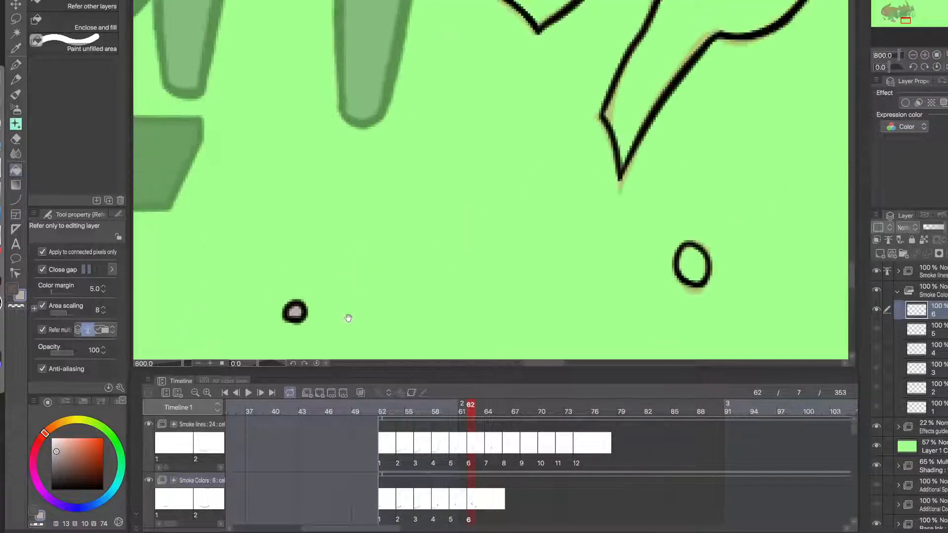
- Fill the forked splash by the outstretched hand and the droplet below it on cel 6
scroll(604, 216, down, 2)
click(655, 241)
click(669, 87)
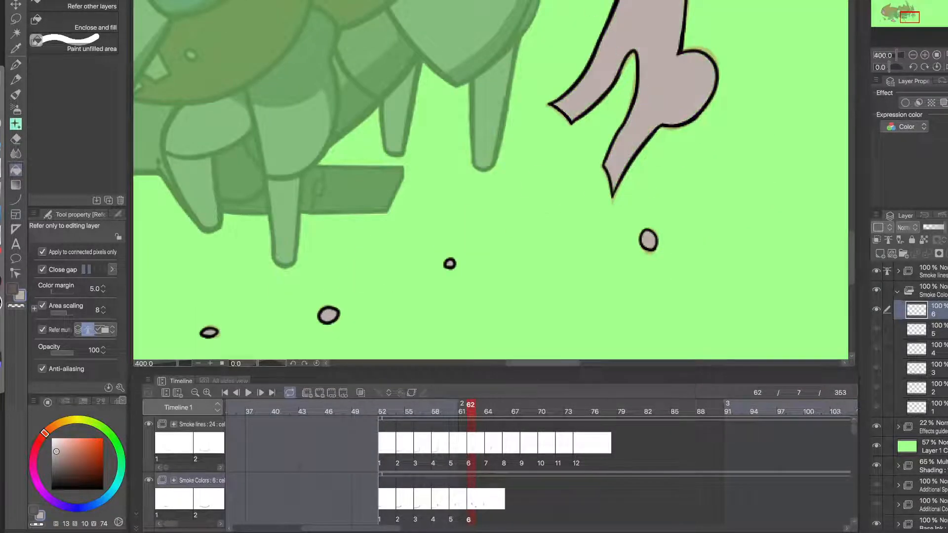
drag(581, 52, 556, 255)
scroll(547, 264, down, 3)
drag(449, 316, 595, 170)
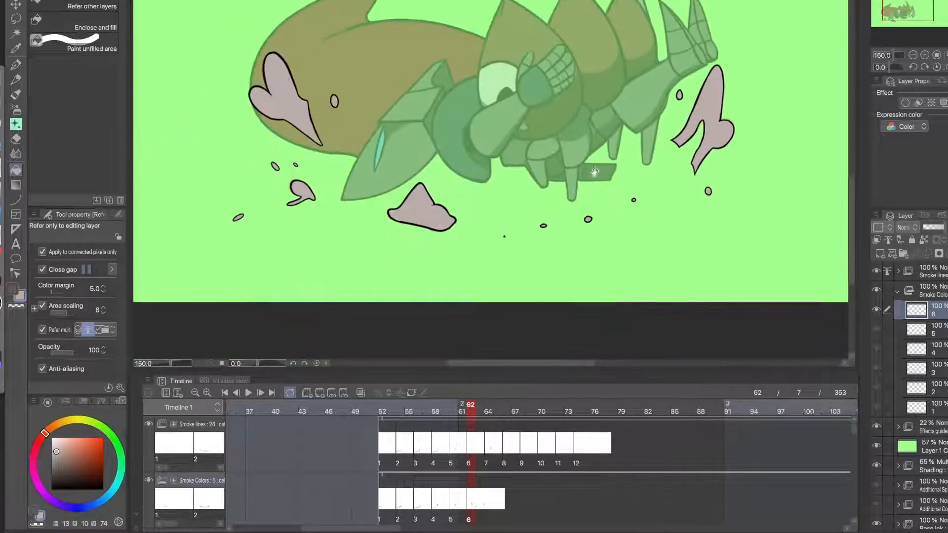
- Add Smoke Colors cel 7 at frame 64 and fill its tail-side smoke shapes and middle puff with greyish pink
click(488, 408)
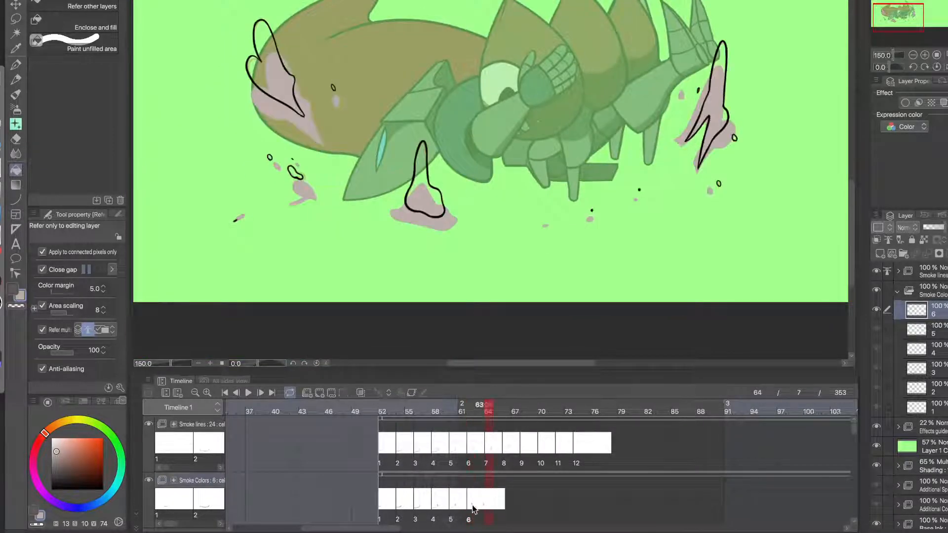
click(319, 393)
click(283, 72)
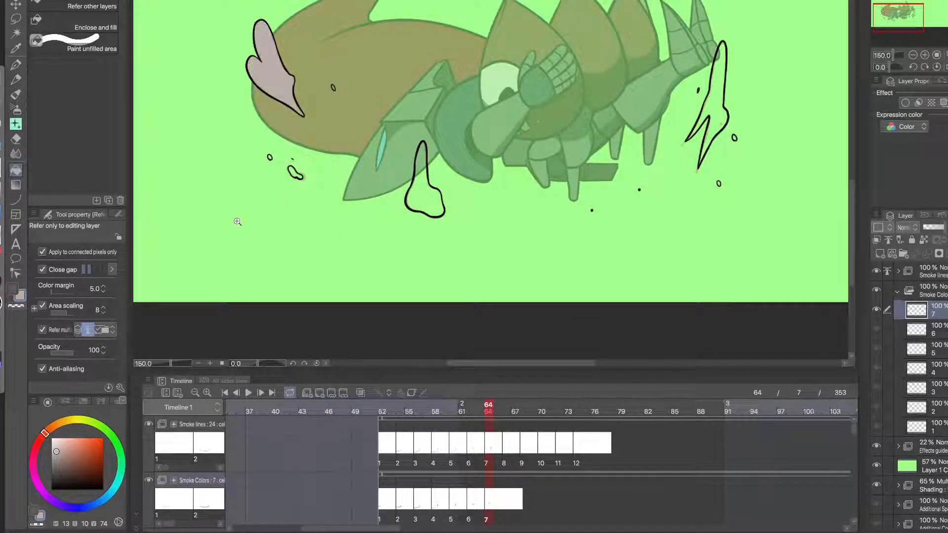
drag(238, 222, 249, 214)
click(335, 39)
click(403, 77)
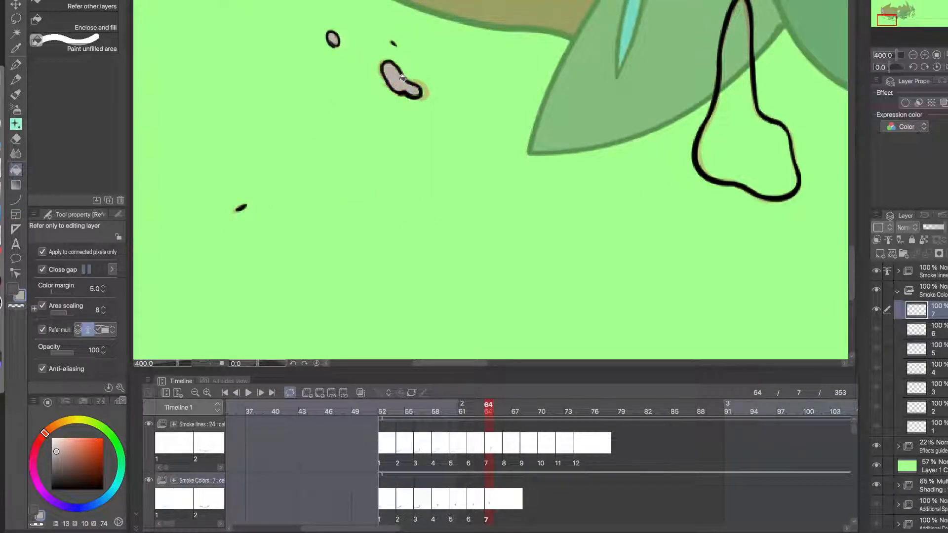
click(742, 130)
drag(742, 131, 373, 153)
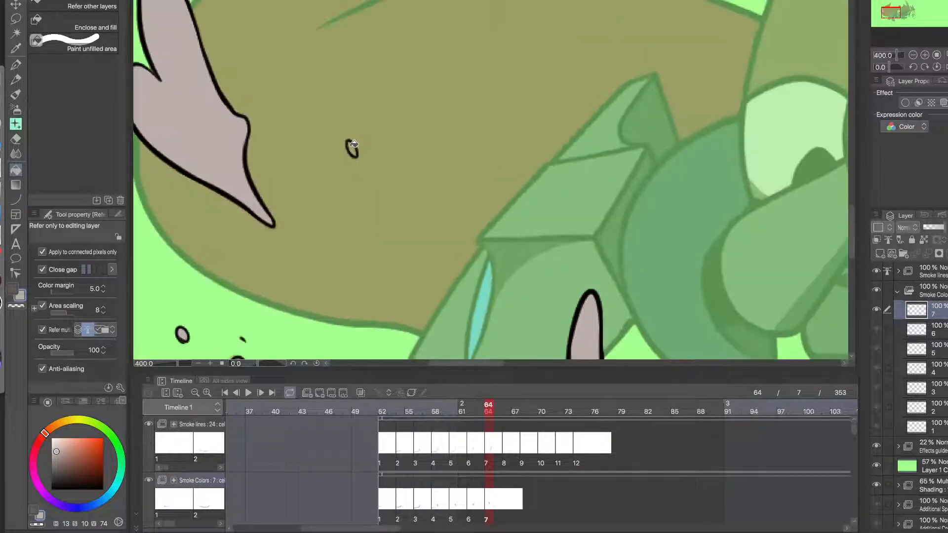
- Fill the forked splash near the outstretched hand and the two droplets beside it on cel 7
drag(642, 248, 398, 153)
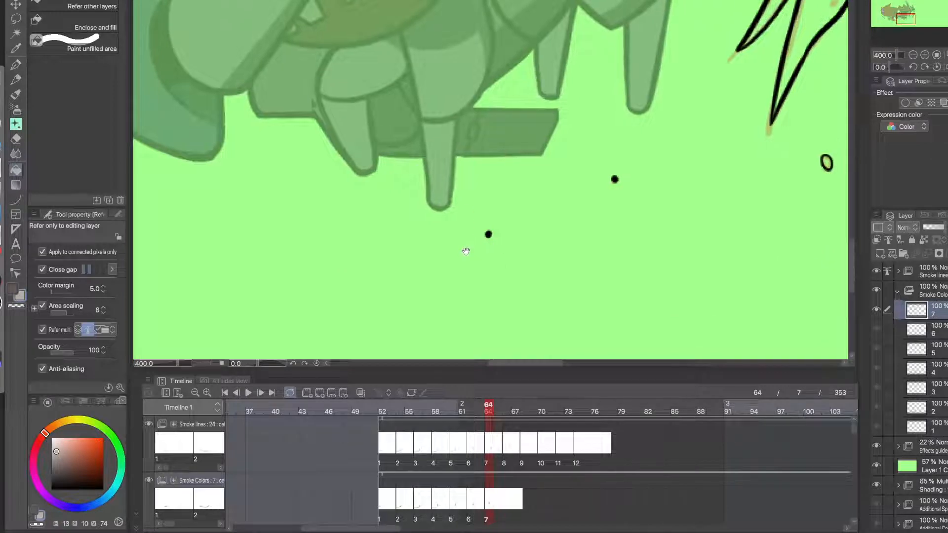
drag(466, 251, 234, 251)
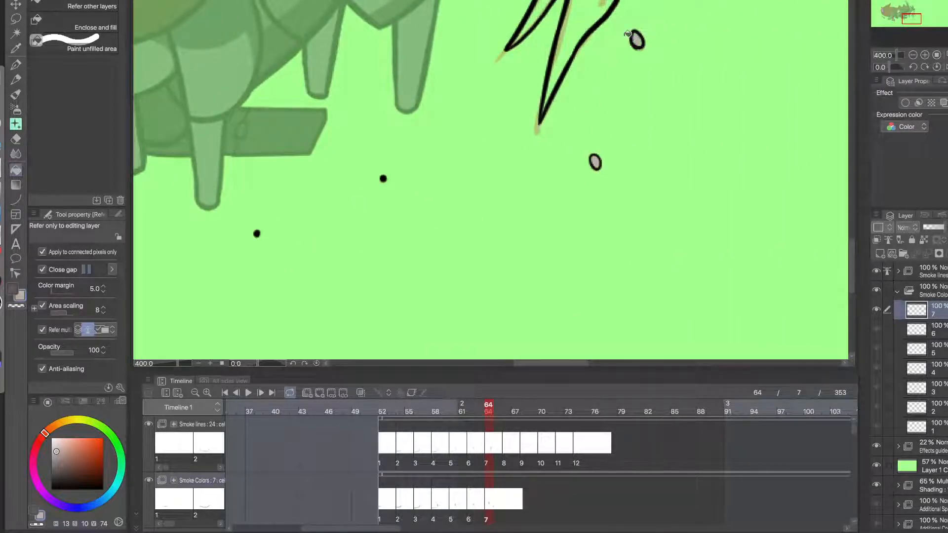
click(559, 51)
drag(559, 50, 576, 231)
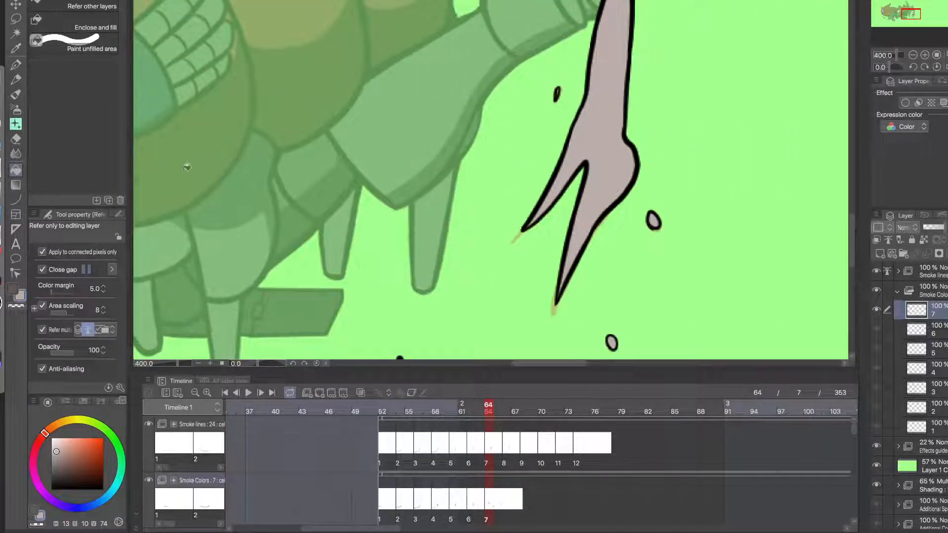
- Paint the unfilled gaps in the tiny droplet and the splash's narrow tips near the hand with the G-pen on cel 7
click(16, 65)
click(556, 92)
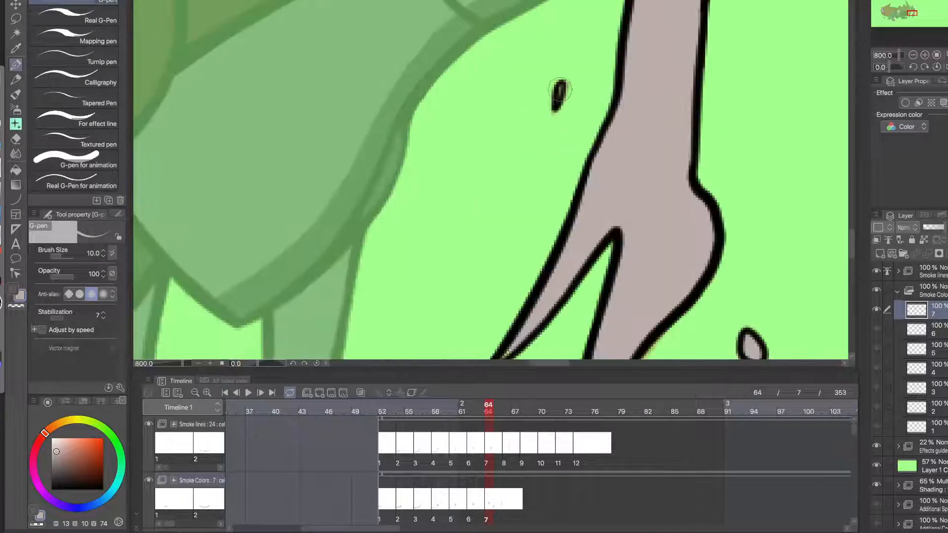
drag(559, 88, 557, 103)
drag(510, 357, 516, 177)
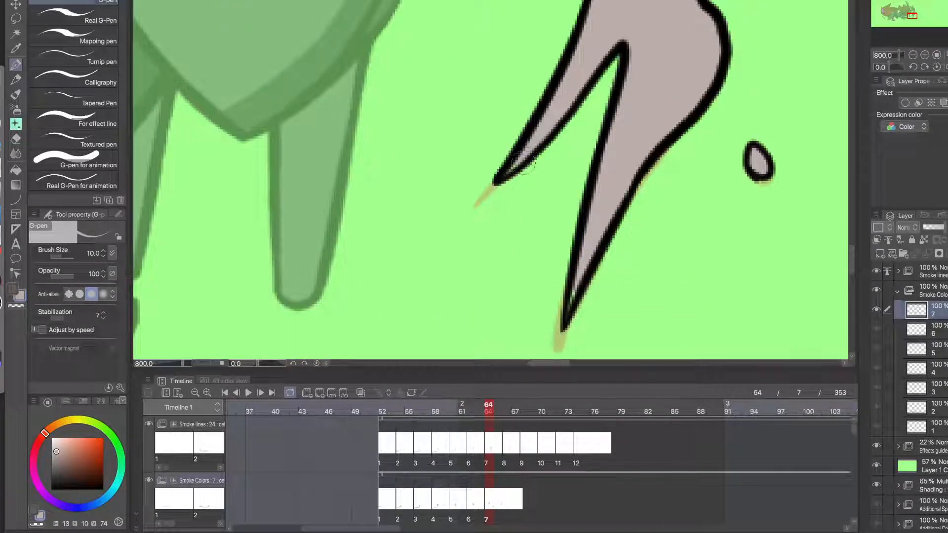
drag(594, 125, 491, 402)
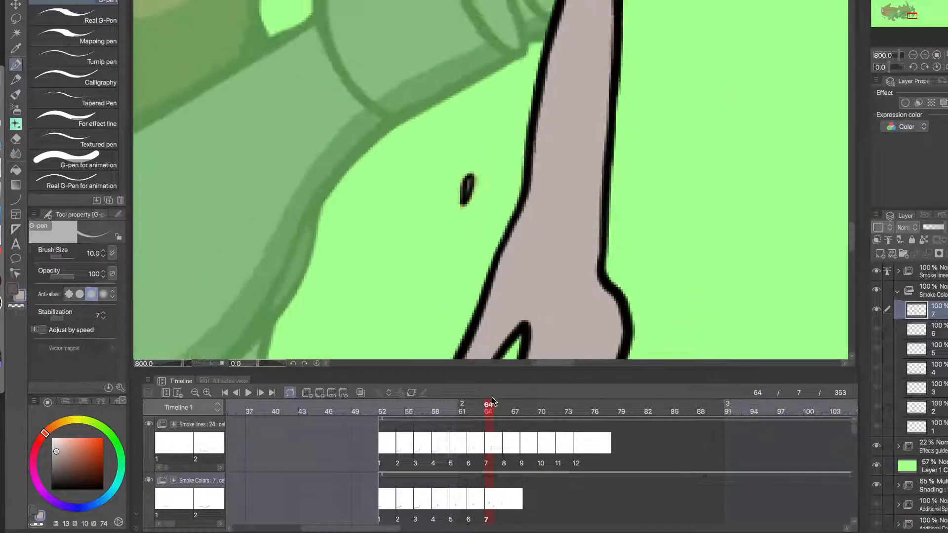
drag(527, 172, 525, 298)
alt+click(525, 298)
alt+click(525, 298)
alt+click(525, 298)
drag(542, 199, 550, 131)
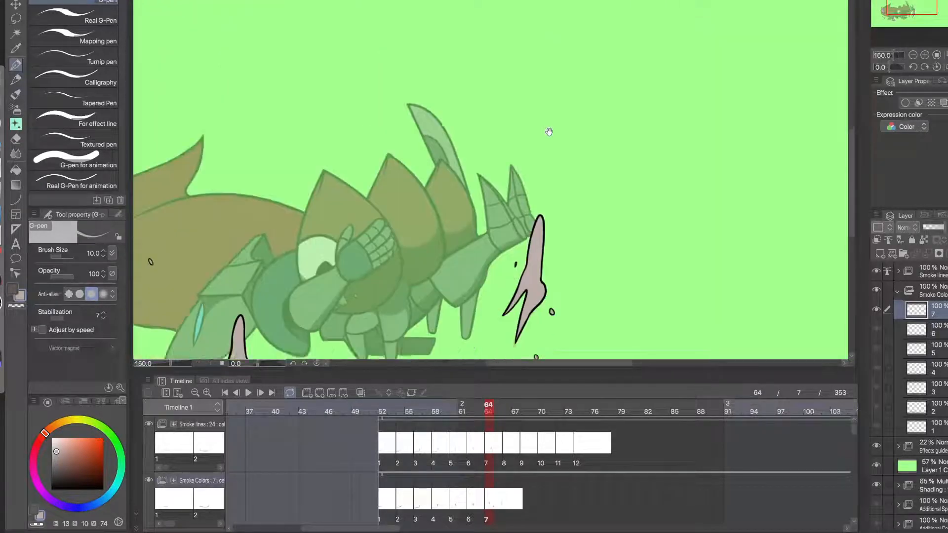
drag(477, 356, 556, 214)
drag(473, 247, 555, 291)
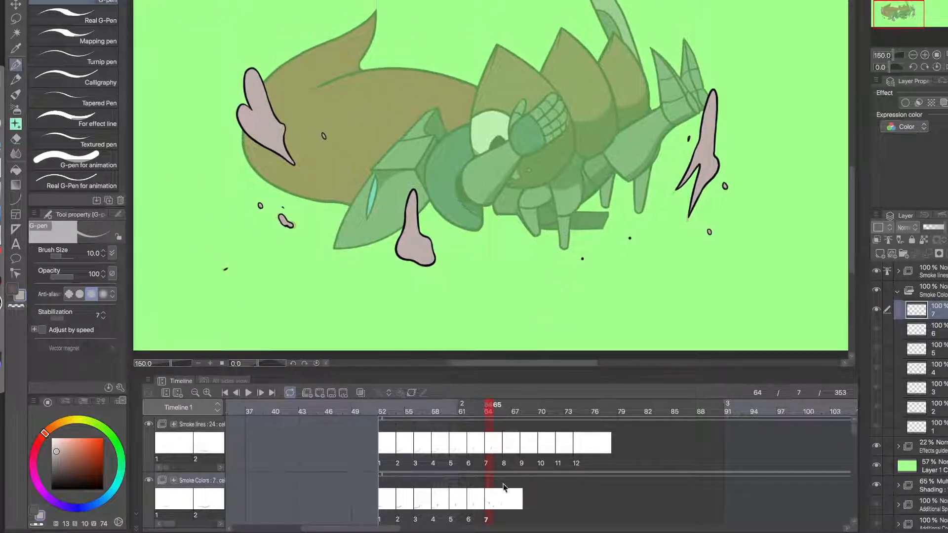
- Add Smoke Colors cel 8 at frame 66 and fill the tail-side streak, oval and small droplet with greyish pink
click(505, 500)
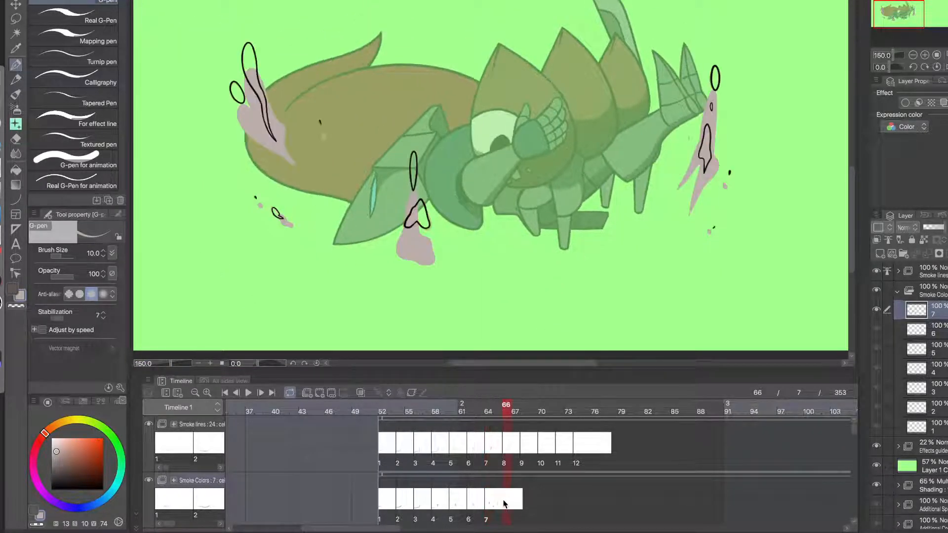
click(321, 396)
click(16, 170)
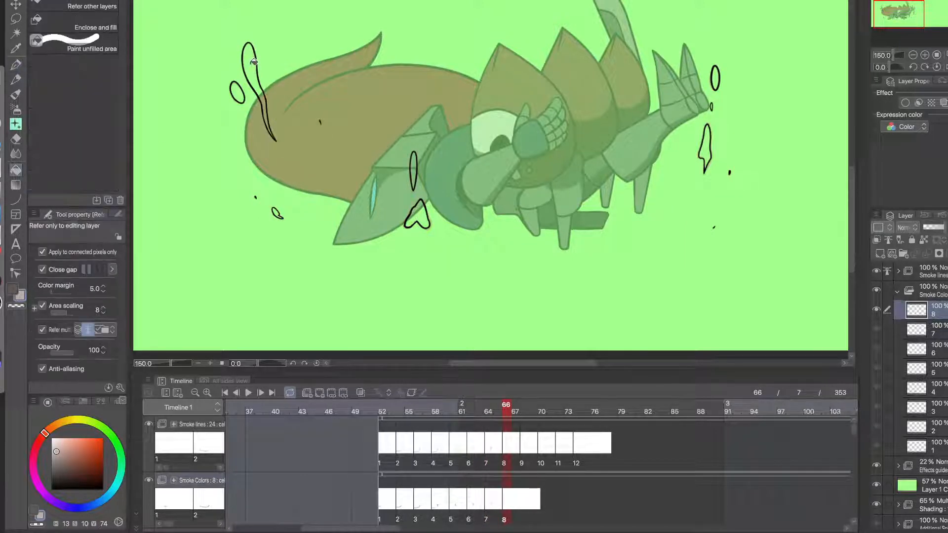
click(253, 61)
click(238, 92)
click(278, 211)
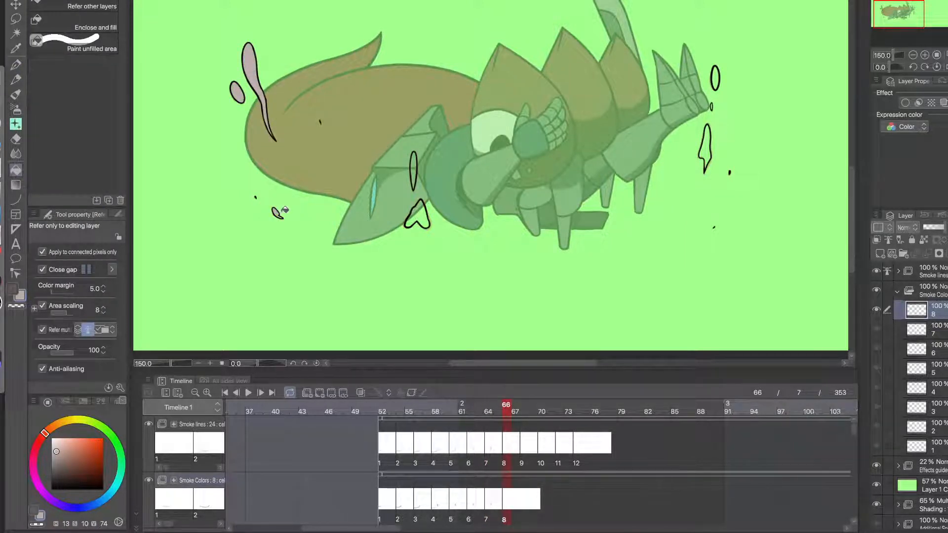
- Fill the middle smoke shapes and the large shapes near the outstretched hand on cel 8
click(423, 205)
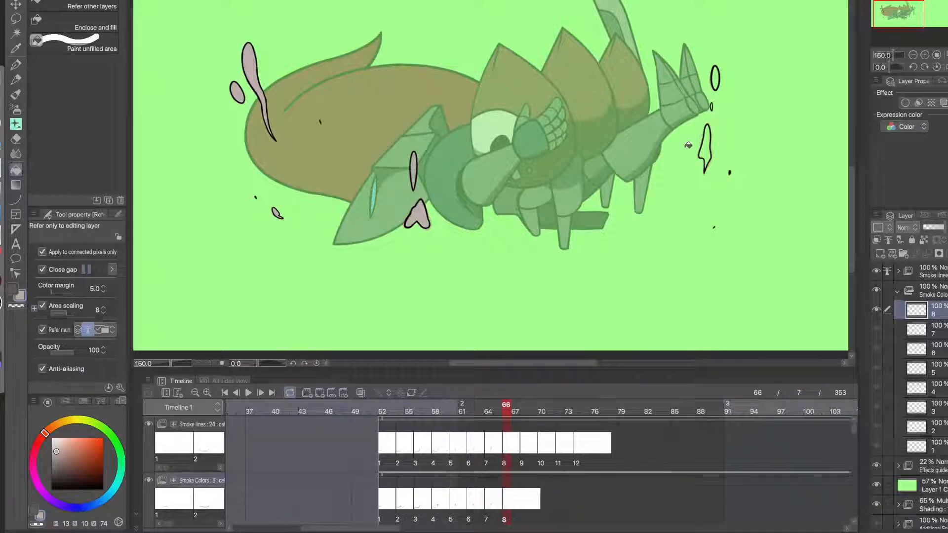
click(708, 144)
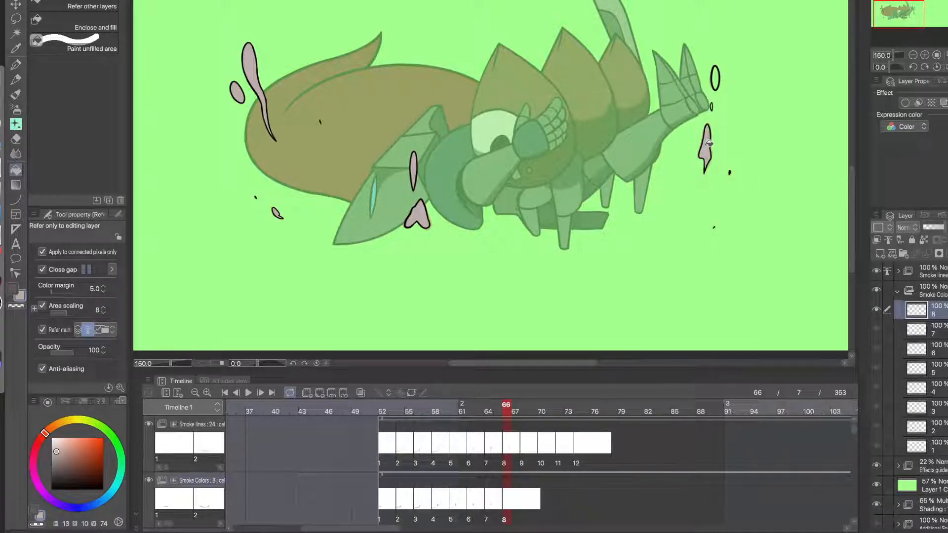
click(717, 78)
- Touch up the thin tip of the tail-side streak and the pointed droplet below it with the G-pen on cel 8
drag(348, 159, 451, 224)
scroll(370, 200, up, 3)
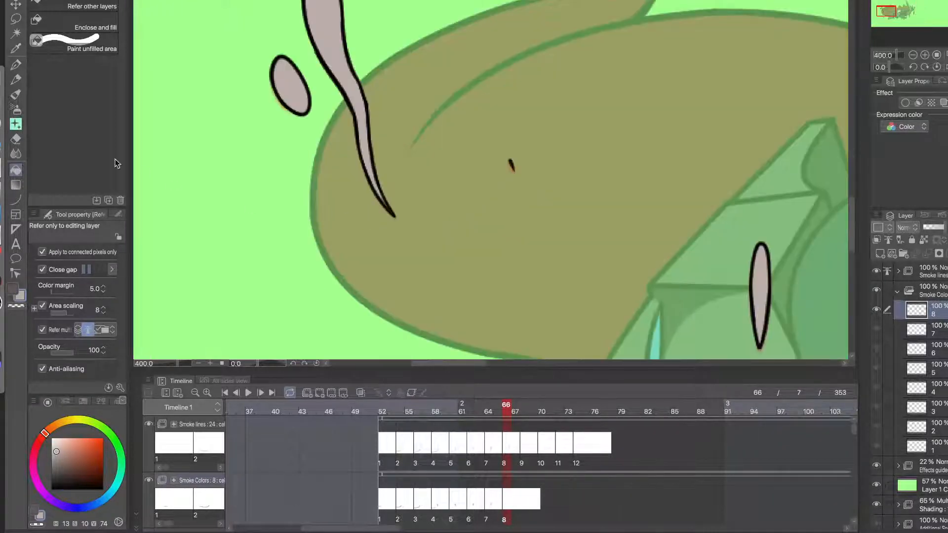
key(p)
click(388, 208)
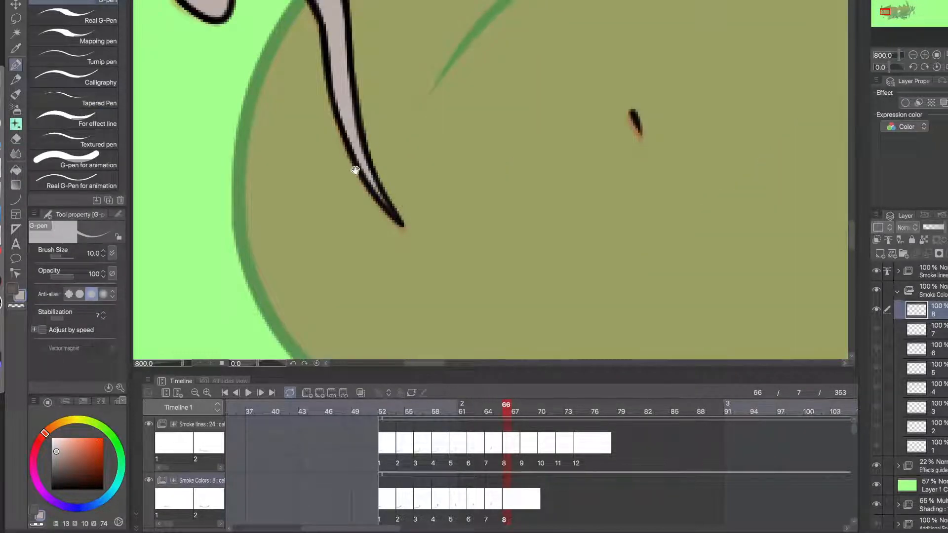
drag(356, 170, 304, 89)
drag(381, 259, 374, 157)
click(343, 255)
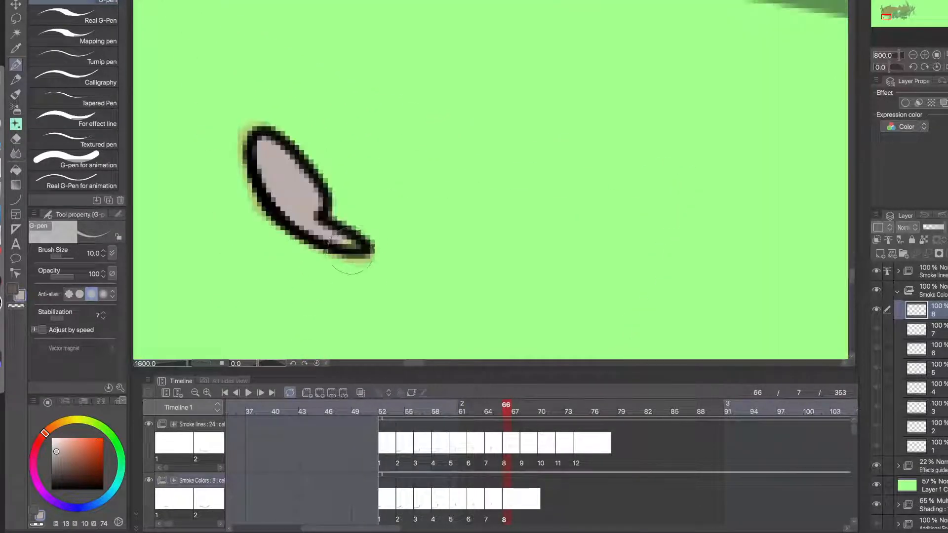
alt+click(327, 232)
alt+click(327, 232)
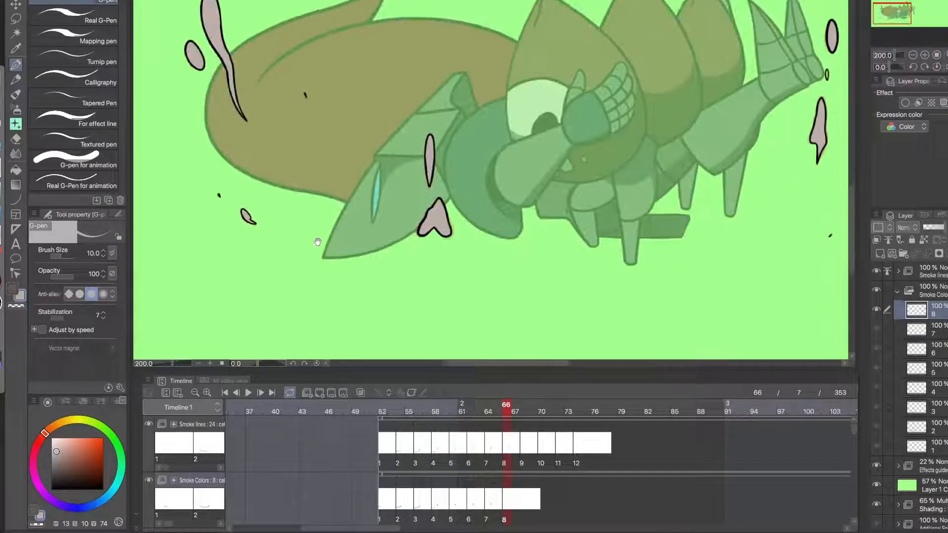
- Paint the remaining gaps in the hand-side puff and the tiny oval beside the fingers with the G-pen on cel 8
click(461, 230)
mouse_move(461, 229)
mouse_down()
mouse_move(375, 232)
mouse_move(325, 252)
mouse_up()
scroll(511, 281, up, 2)
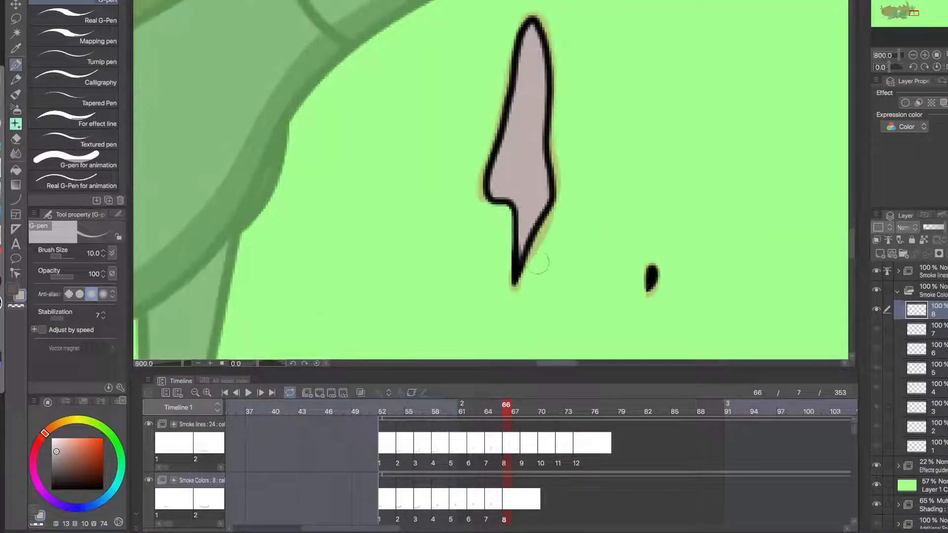
scroll(475, 126, up, 3)
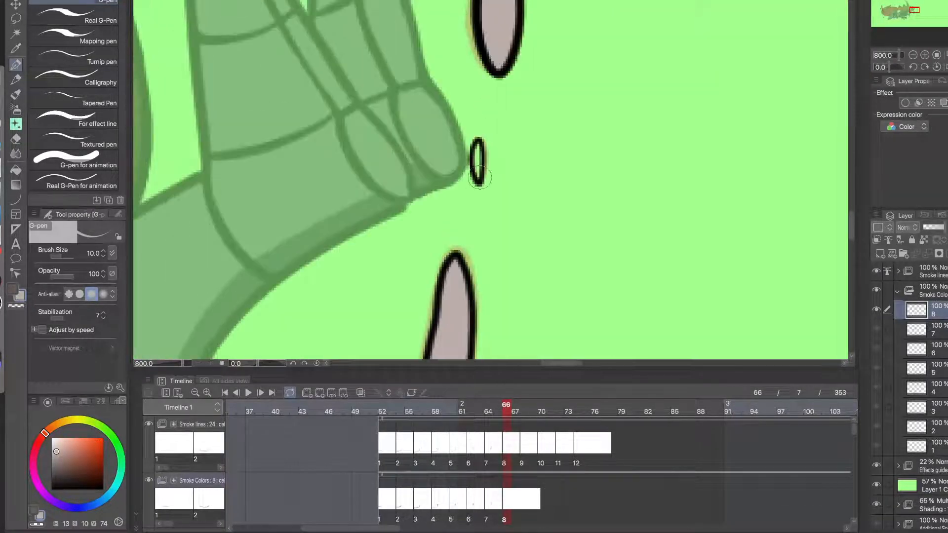
drag(478, 178, 478, 141)
scroll(478, 148, down, 2)
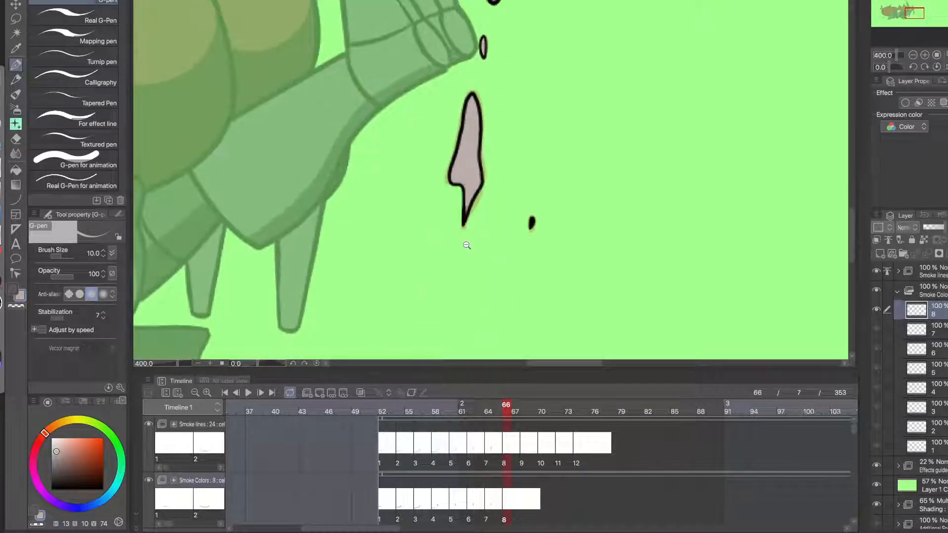
scroll(489, 239, down, 2)
scroll(492, 238, up, 5)
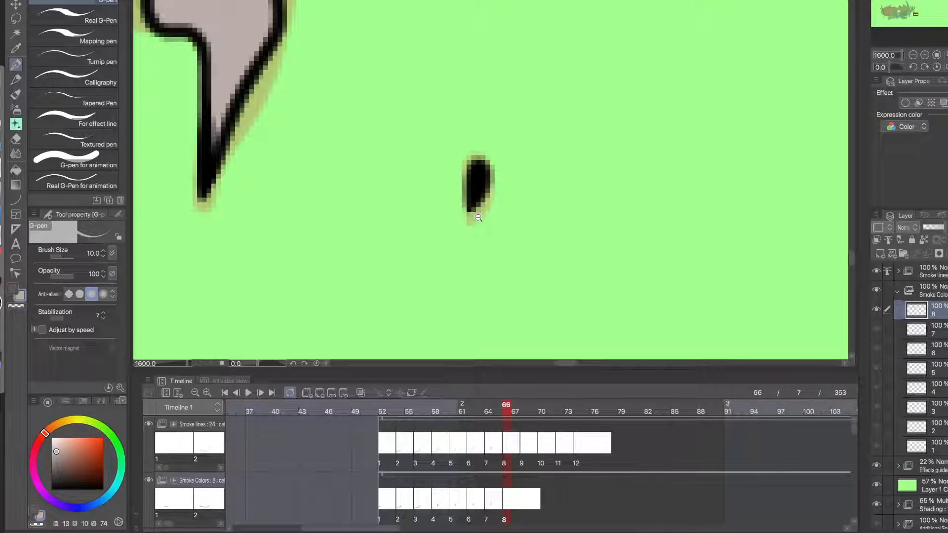
scroll(478, 198, down, 8)
drag(439, 306, 512, 303)
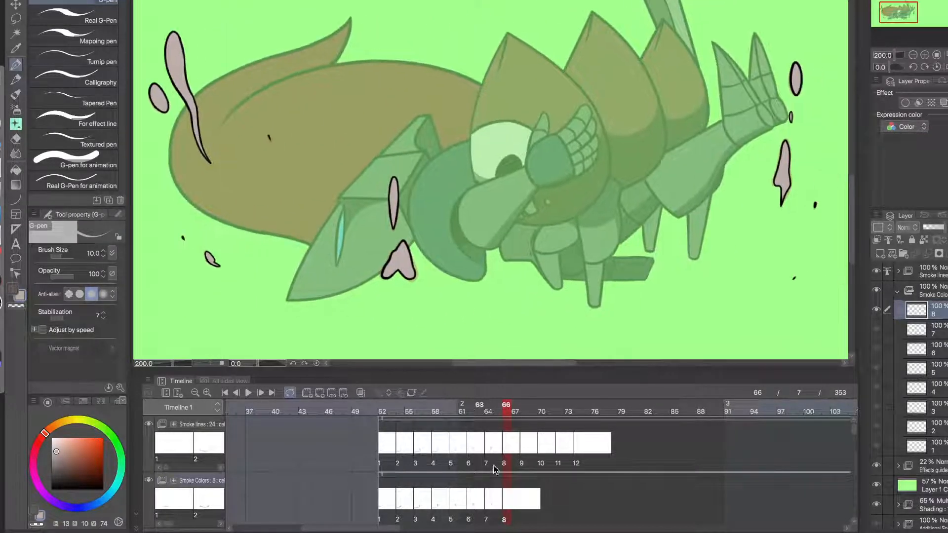
- Add Smoke Colors cel 9 at frame 68 and fill its larger streaks, ovals and middle smoke shapes with greyish pink
click(526, 497)
click(319, 393)
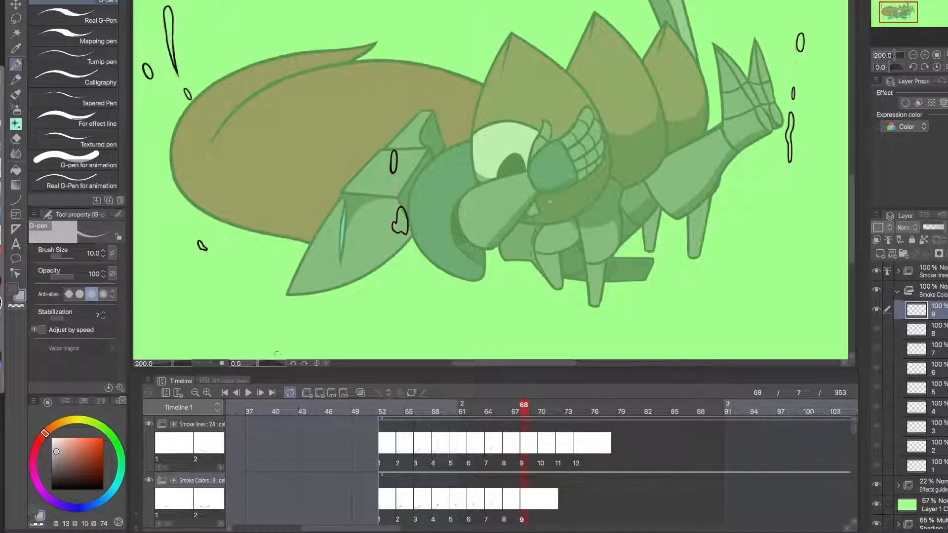
key(g)
click(153, 65)
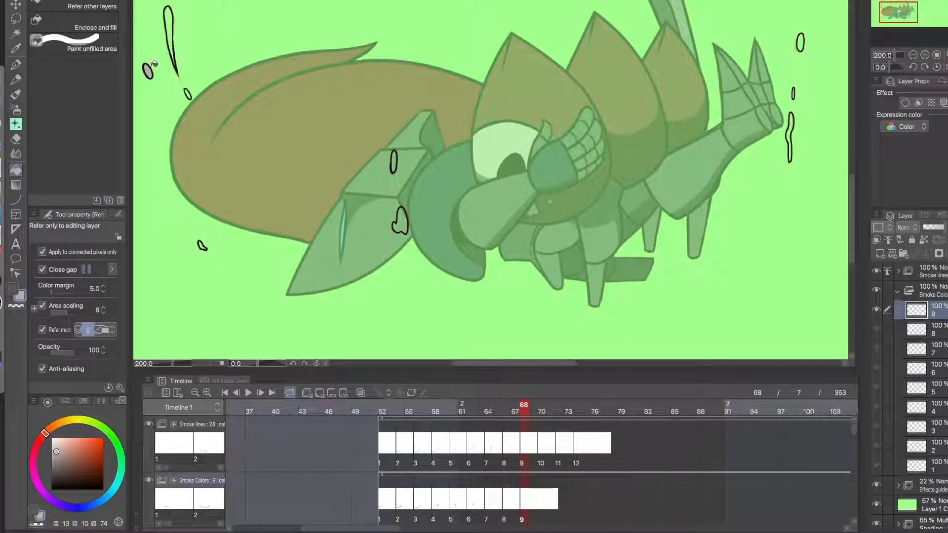
click(173, 16)
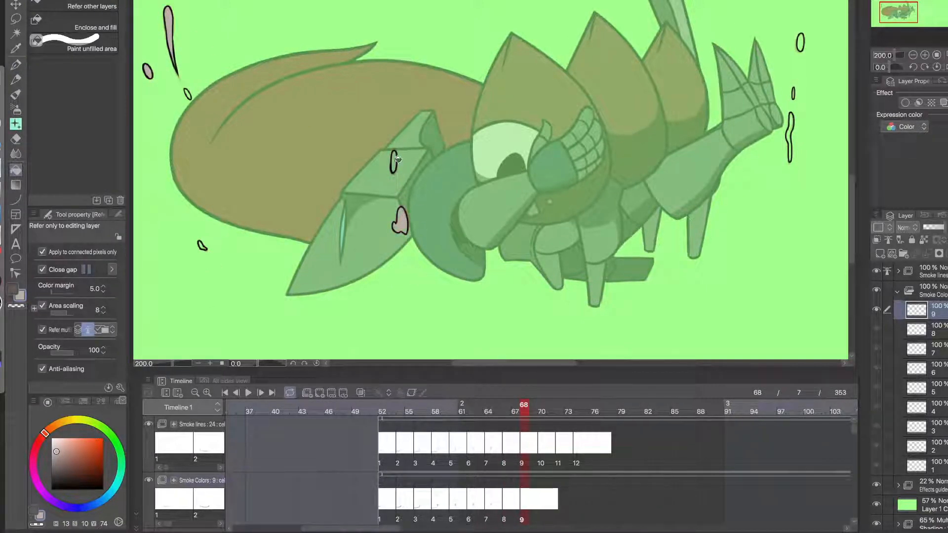
click(801, 41)
click(792, 123)
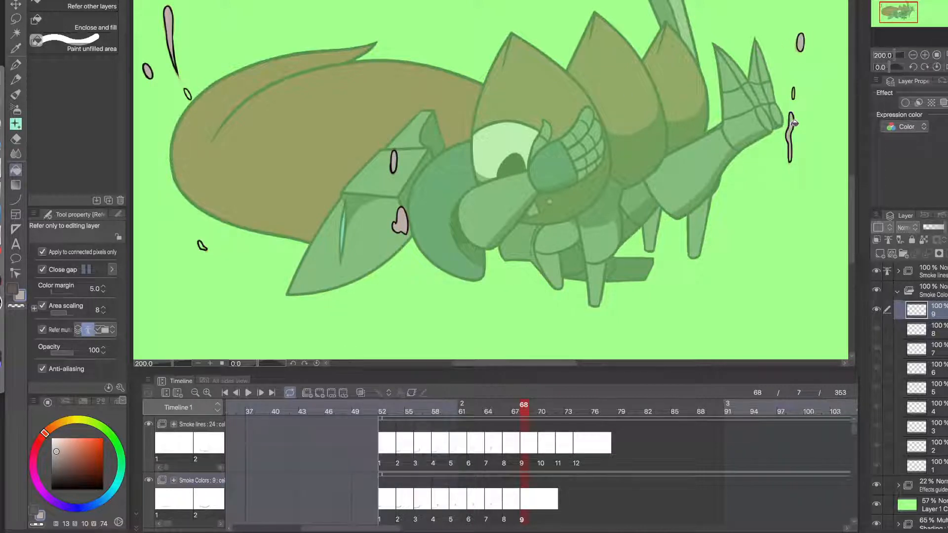
- Touch up the thin tip of the tail-side streak and paint the small oval below it with the G-pen on cel 9
click(18, 67)
drag(299, 178, 413, 270)
super+click(287, 165)
super+click(287, 165)
super+click(287, 165)
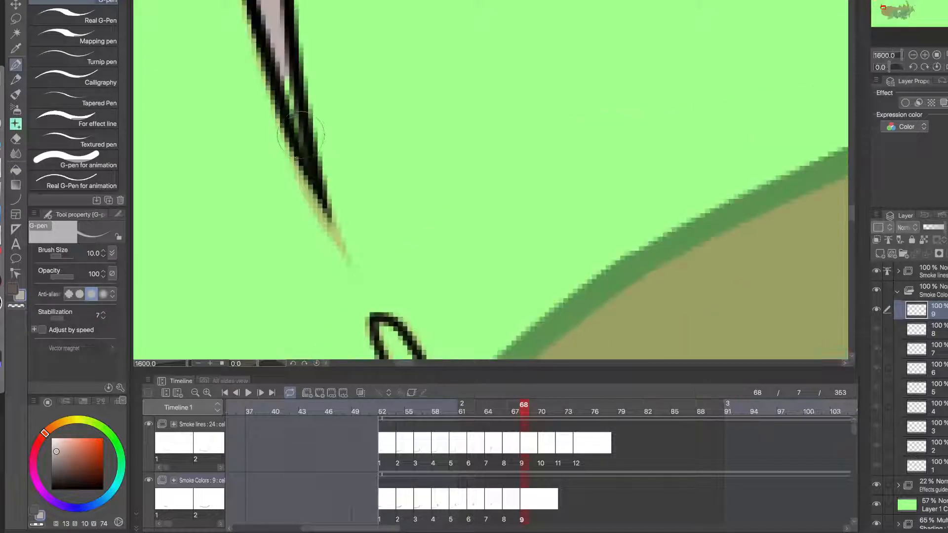
drag(343, 329, 288, 153)
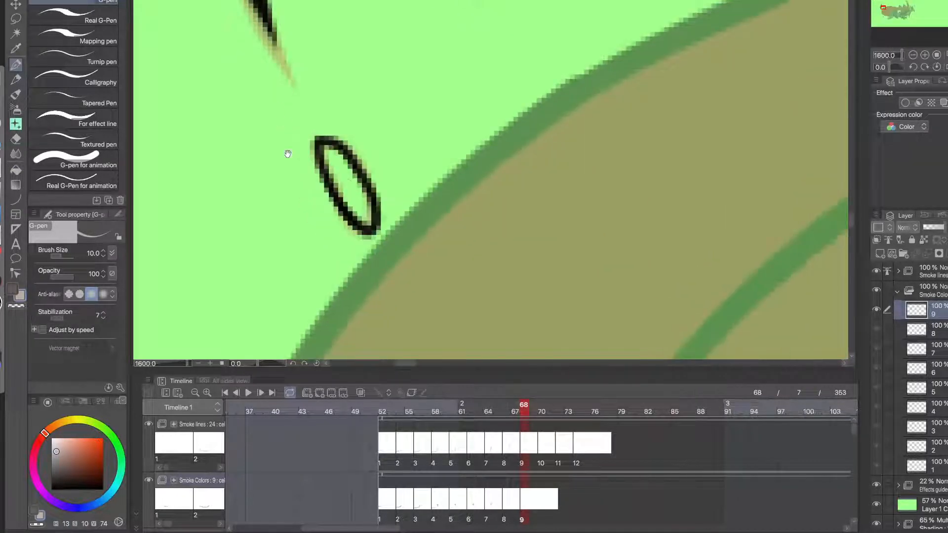
mouse_move(355, 217)
mouse_down()
mouse_move(360, 195)
mouse_move(375, 216)
mouse_move(348, 159)
mouse_move(330, 152)
mouse_move(348, 138)
mouse_up()
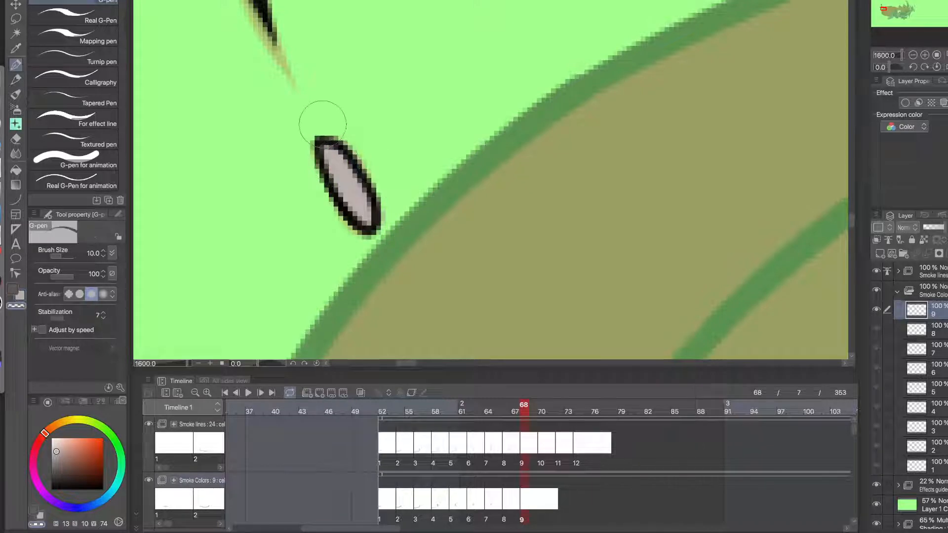
- Paint the small bent droplet below the tail with the G-pen on cel 9
alt+super+click(310, 220)
alt+super+click(310, 221)
drag(316, 258, 329, 78)
drag(335, 213, 322, 106)
super+click(344, 222)
super+click(343, 222)
mouse_move(374, 255)
mouse_down()
mouse_move(357, 222)
mouse_move(366, 242)
mouse_move(400, 257)
mouse_move(376, 254)
mouse_up()
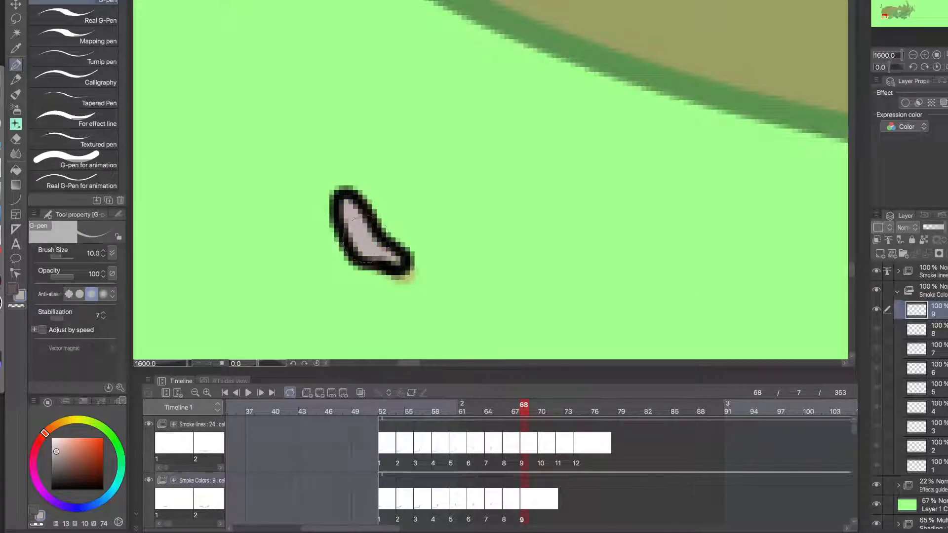
- Paint the tiny narrow oval beside the outstretched fingers with the G-pen on cel 9
alt+click(369, 233)
alt+click(369, 233)
alt+click(368, 233)
drag(499, 276, 380, 234)
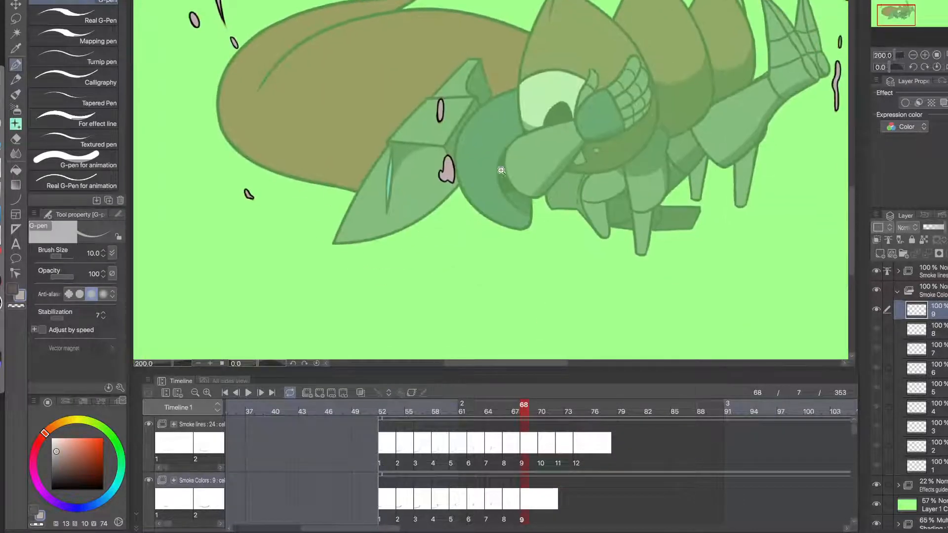
super+click(481, 171)
drag(612, 198, 364, 229)
drag(609, 201, 316, 259)
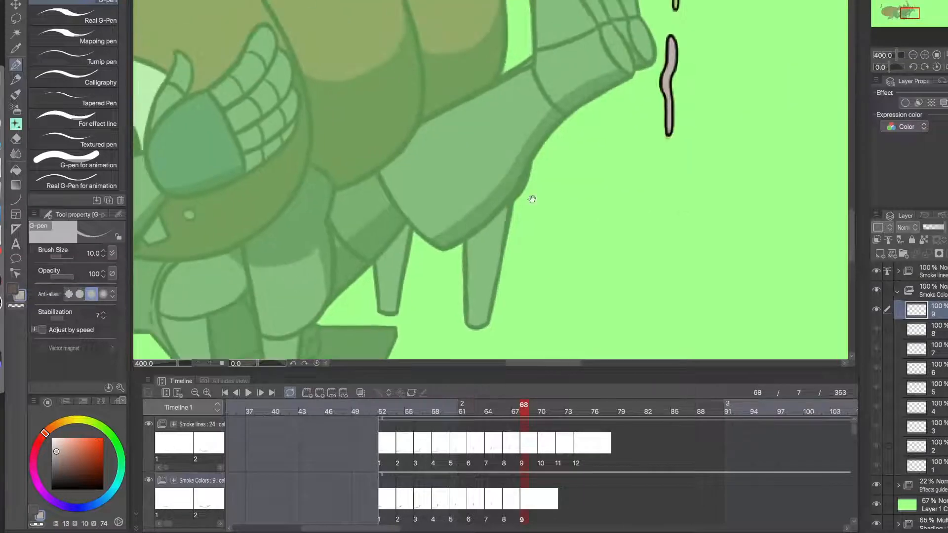
drag(628, 150, 410, 243)
super+click(472, 87)
super+click(472, 87)
drag(464, 125, 466, 52)
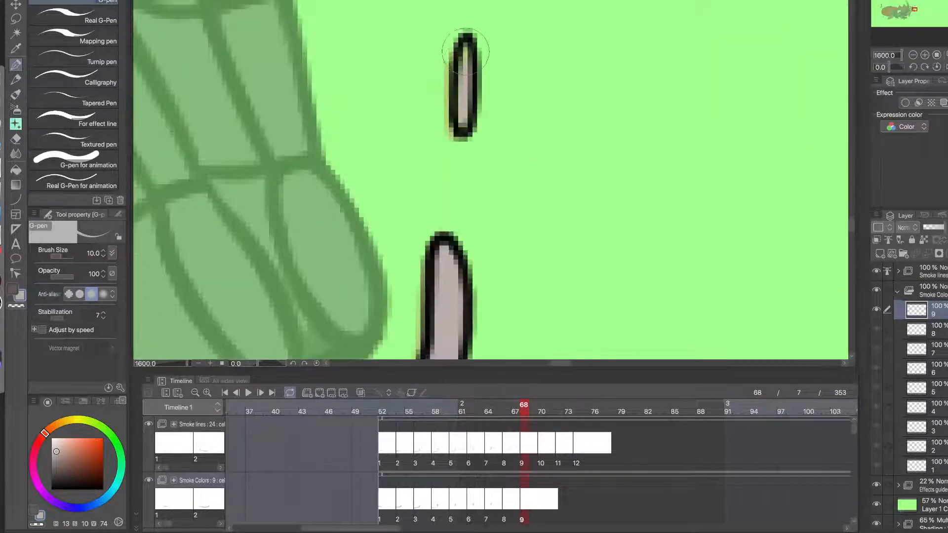
drag(465, 88, 463, 123)
mouse_move(486, 221)
mouse_down()
mouse_move(473, 24)
mouse_move(487, 248)
mouse_up()
alt+click(473, 57)
drag(471, 54, 488, 207)
drag(438, 276, 443, 110)
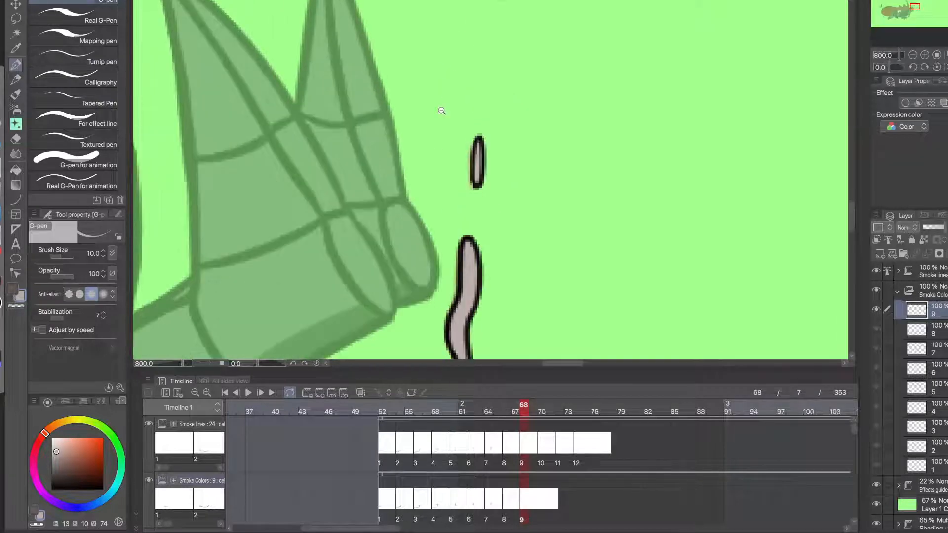
- Add Smoke Colors cel 10 at frame 70 and fill the tail-side streak and small oval with greyish pink
alt+click(434, 147)
alt+click(434, 147)
drag(294, 298, 461, 249)
drag(362, 276, 511, 263)
alt+click(537, 271)
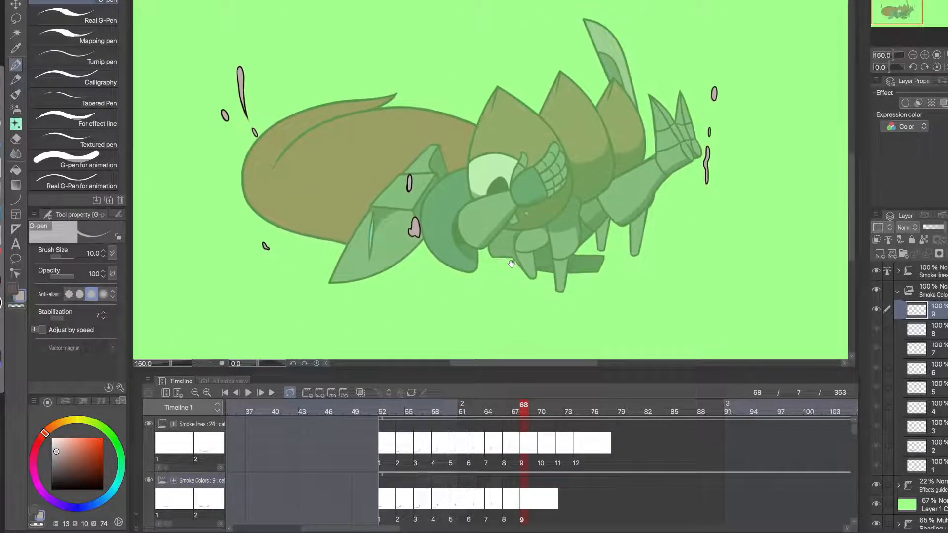
click(543, 505)
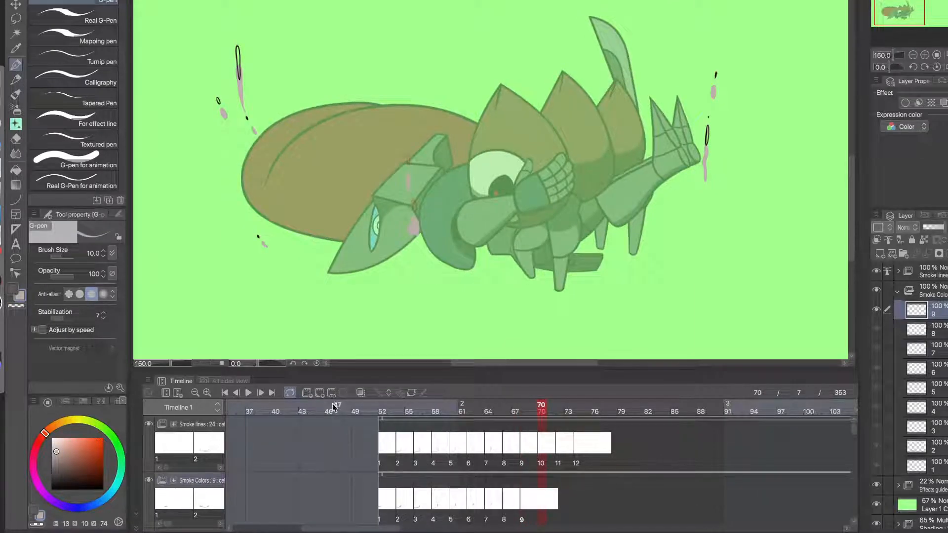
click(319, 392)
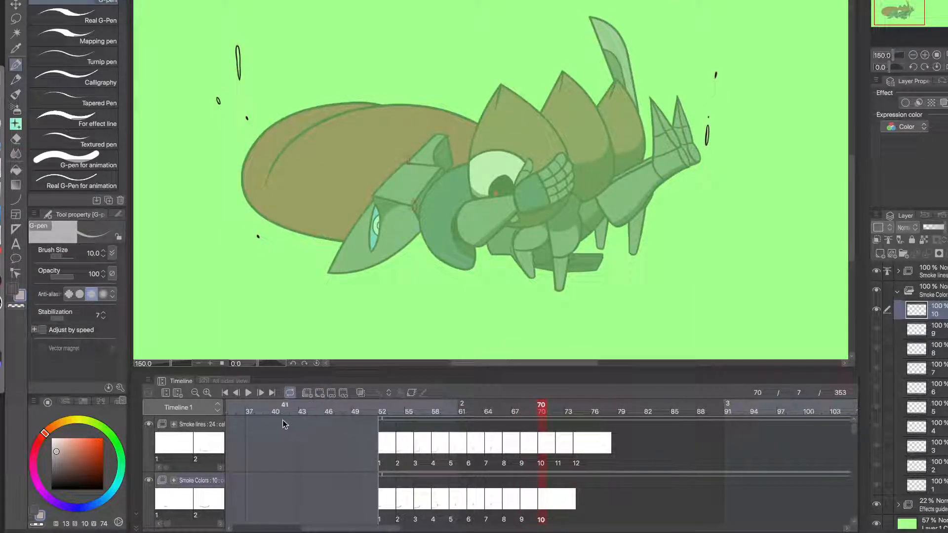
click(15, 170)
scroll(360, 133, up, 5)
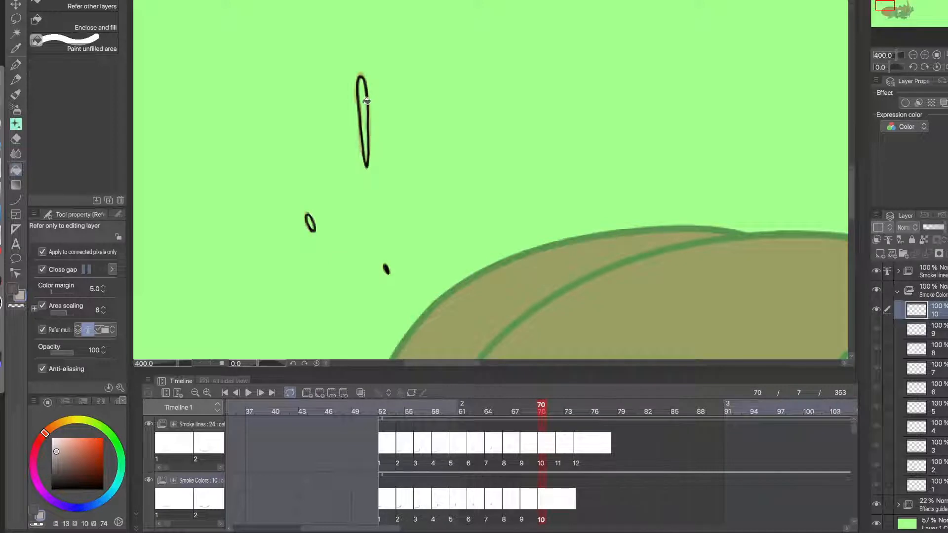
click(364, 102)
click(311, 220)
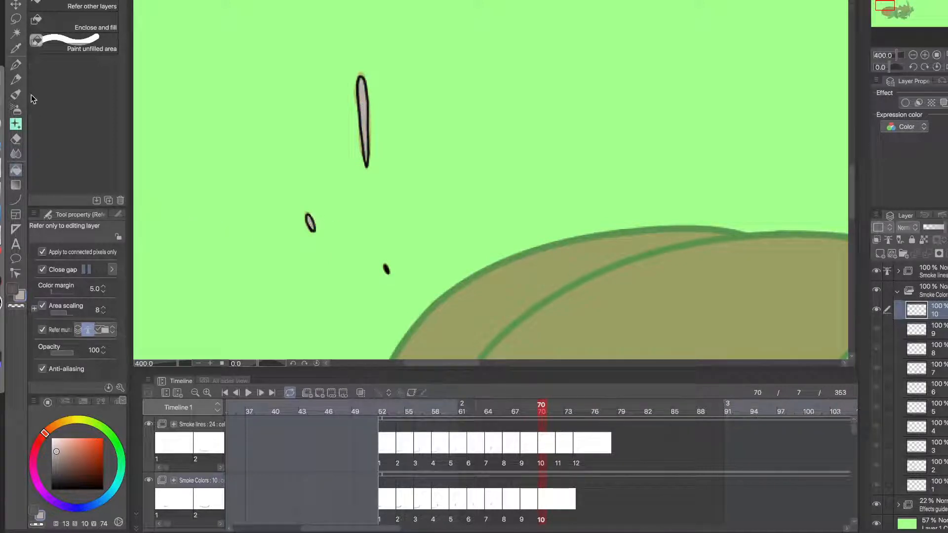
- Paint the narrow oval beside the outstretched hand with the G-pen on cel 10
click(16, 64)
scroll(304, 241, up, 2)
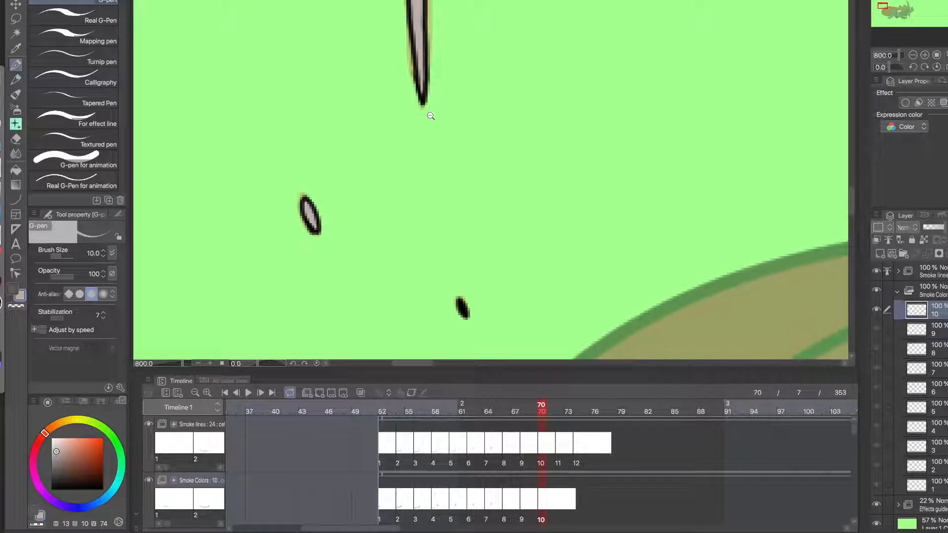
scroll(426, 77, down, 6)
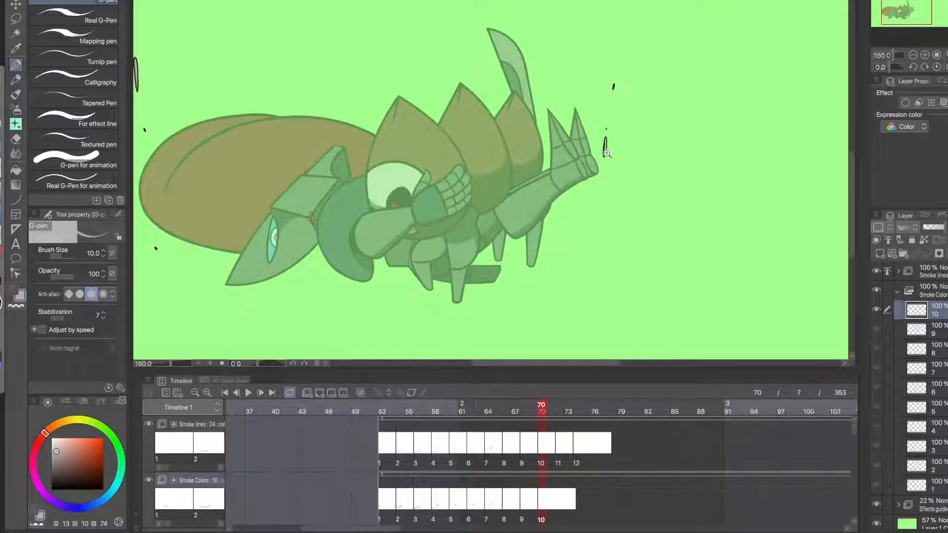
scroll(608, 146, up, 6)
drag(595, 145, 598, 88)
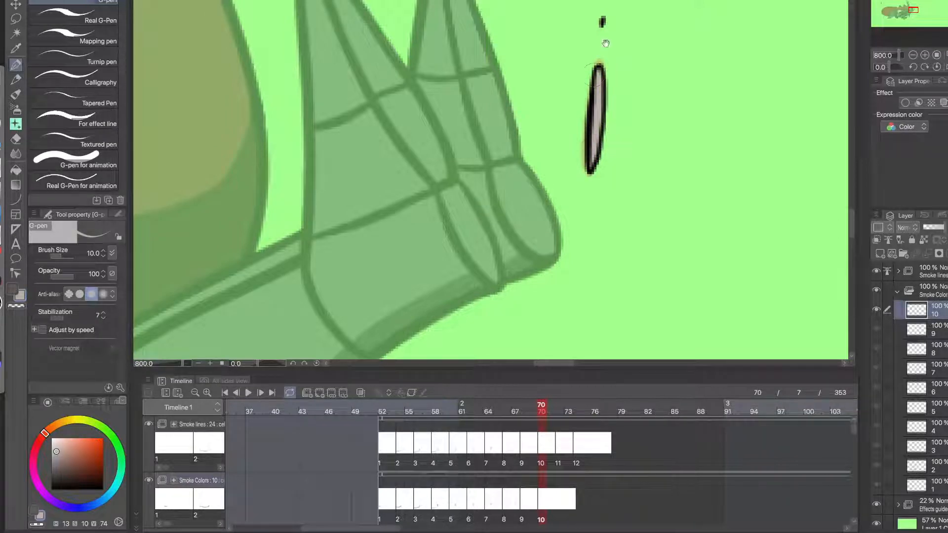
- Add Smoke Colors cel 11 at frame 72 and cel 12 at frame 74
scroll(584, 186, down, 6)
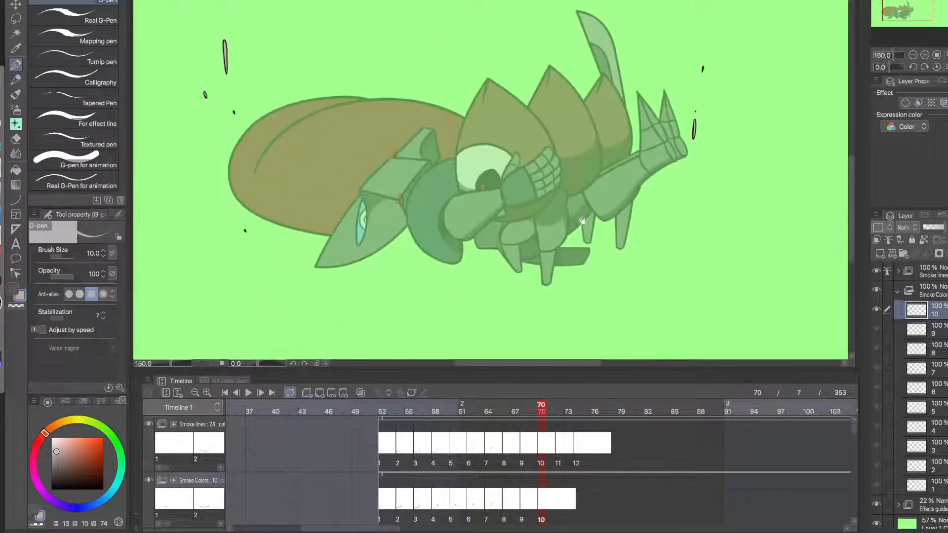
drag(583, 221, 624, 225)
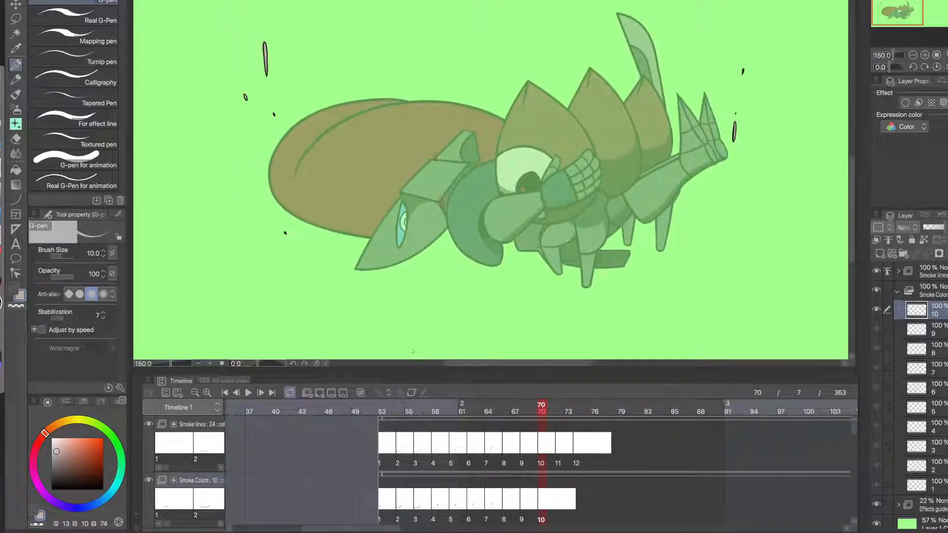
click(556, 501)
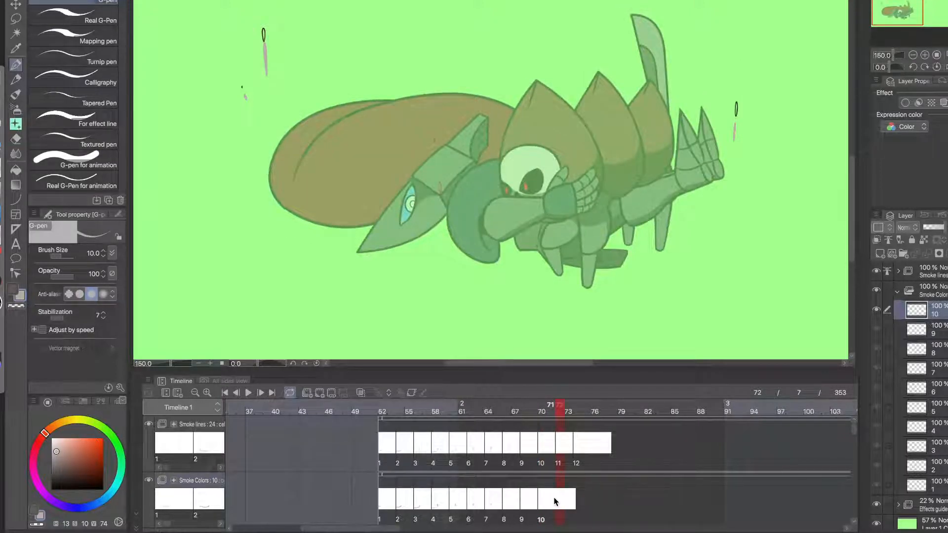
click(318, 394)
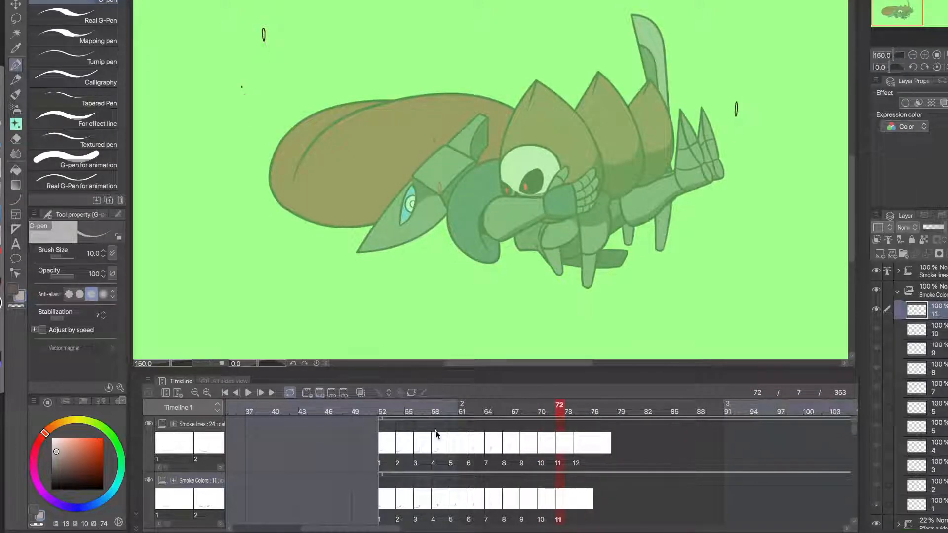
click(582, 505)
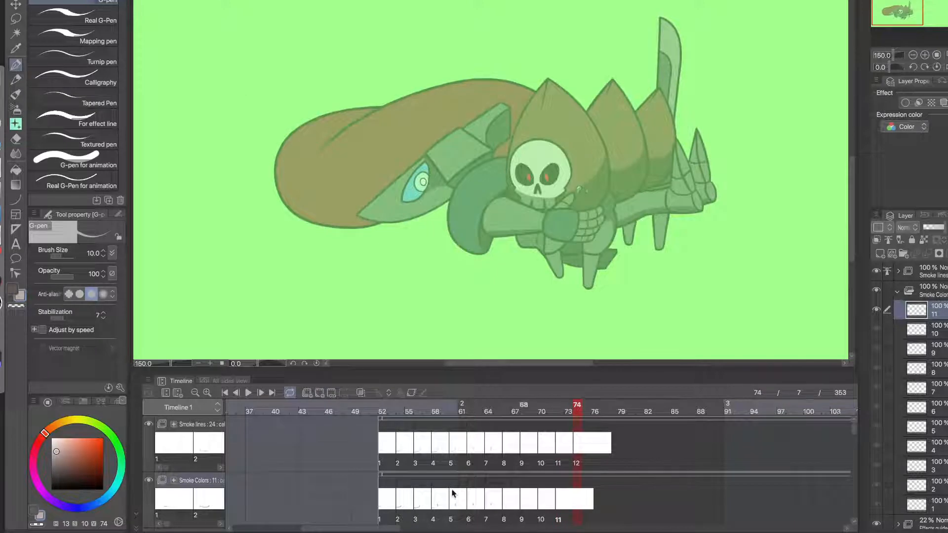
click(321, 394)
- Return to cel 11 at frame 72 and paint the tail-side oval and the hand-side oval with the G-pen
click(561, 497)
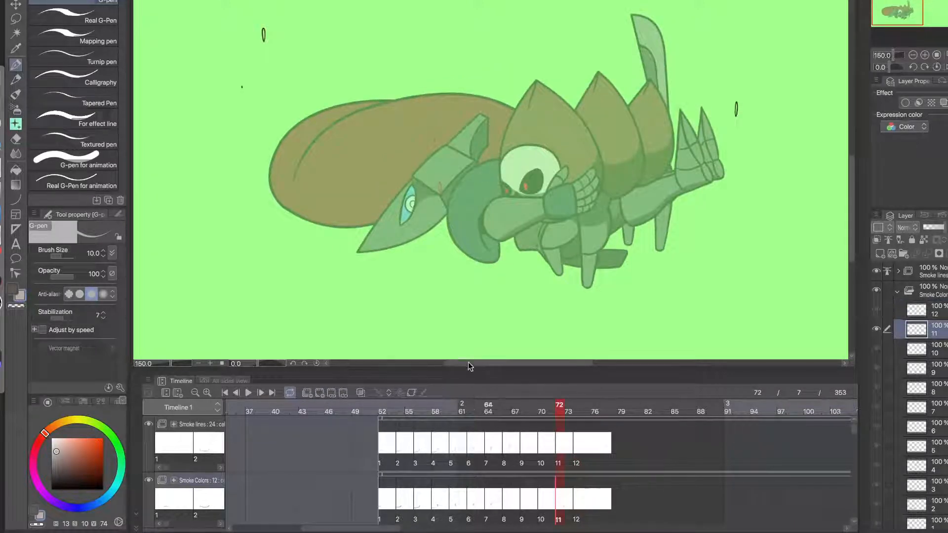
mouse_move(290, 85)
mouse_down()
mouse_move(362, 199)
mouse_move(359, 74)
mouse_up()
scroll(331, 148, up, 8)
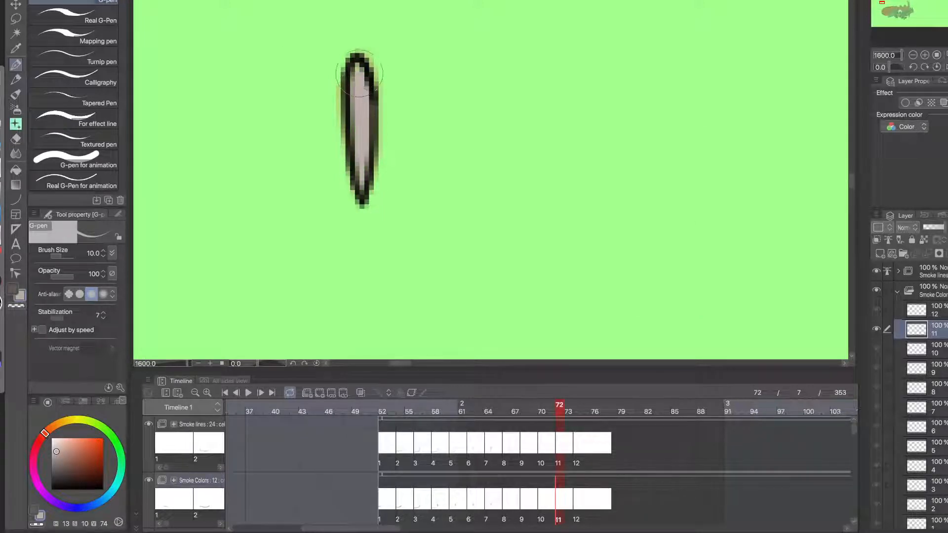
scroll(369, 210, down, 6)
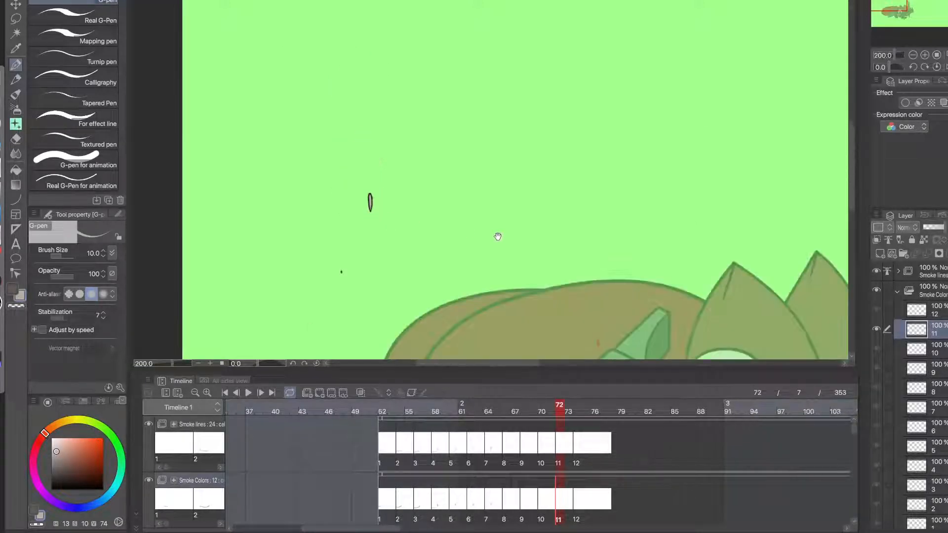
scroll(529, 185, up, 6)
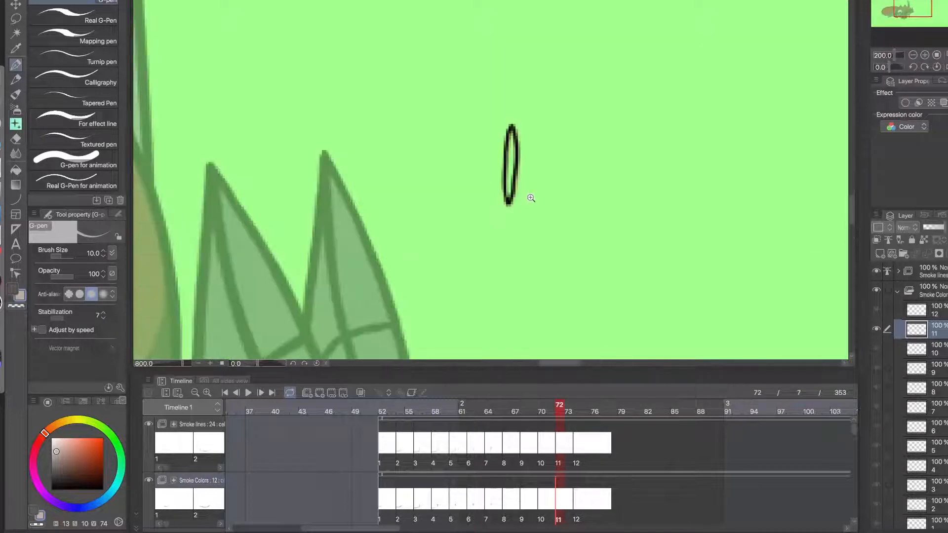
drag(491, 193, 488, 63)
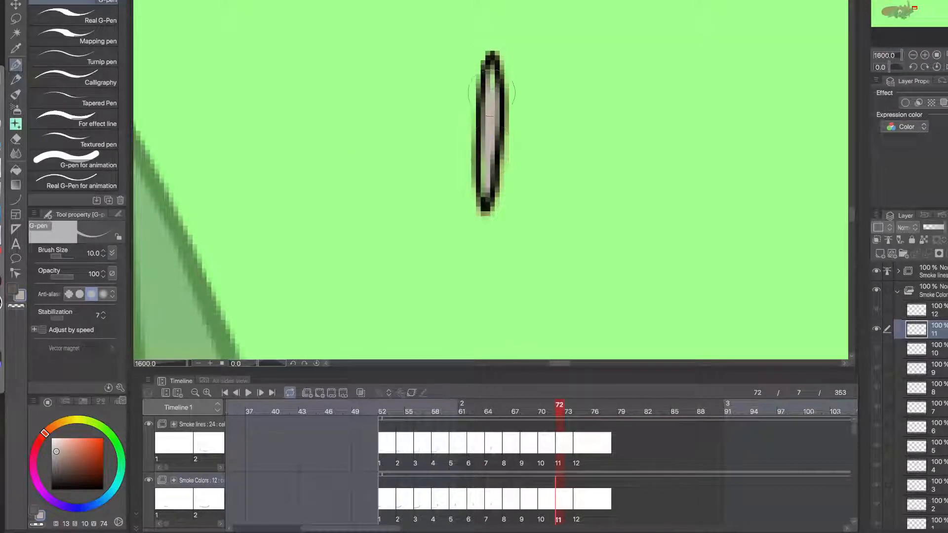
- Add Smoke Colors cel 13 at frame 322, aligned with the start of the second smoke line-art sequence
scroll(477, 166, down, 6)
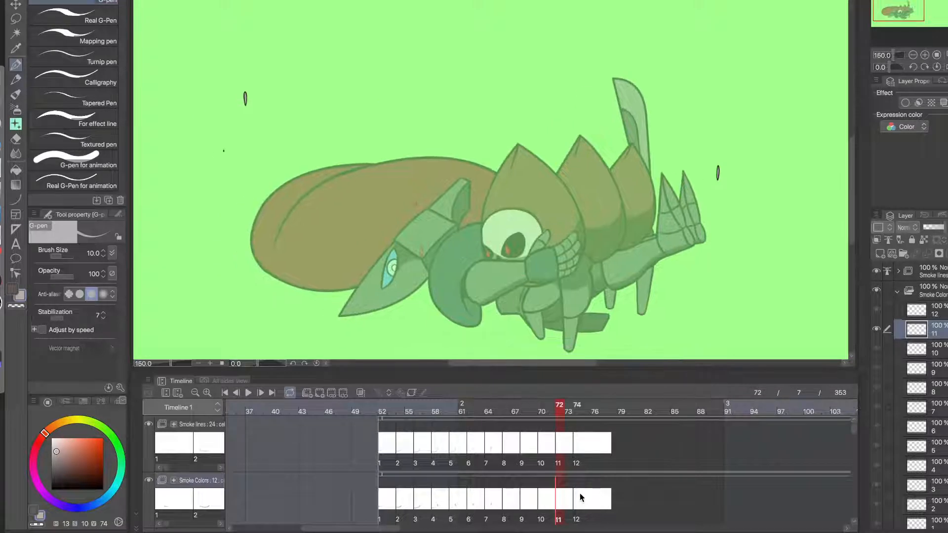
click(574, 501)
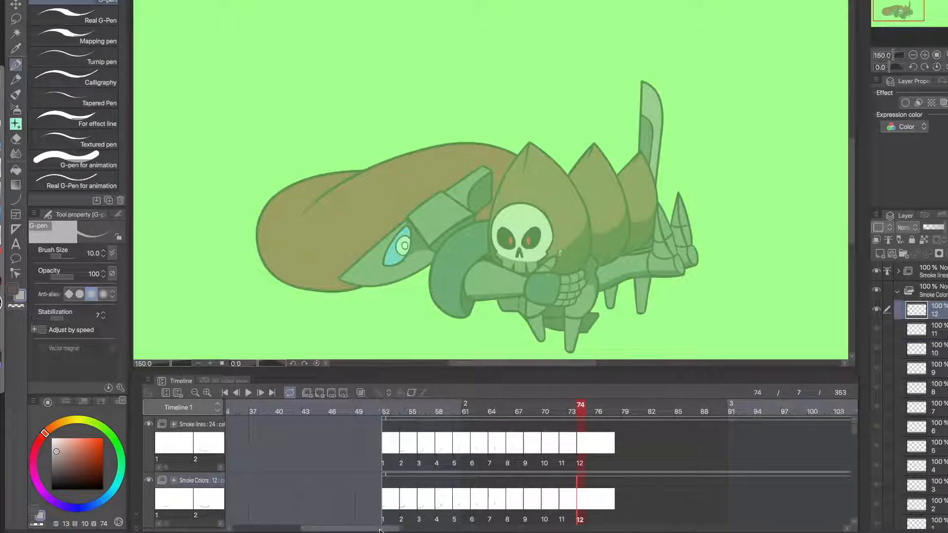
drag(374, 524, 741, 515)
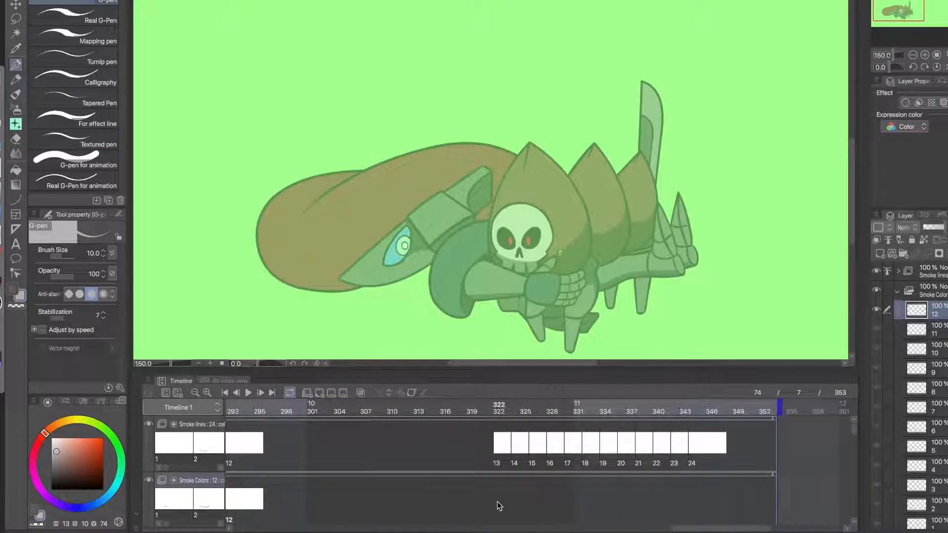
click(496, 501)
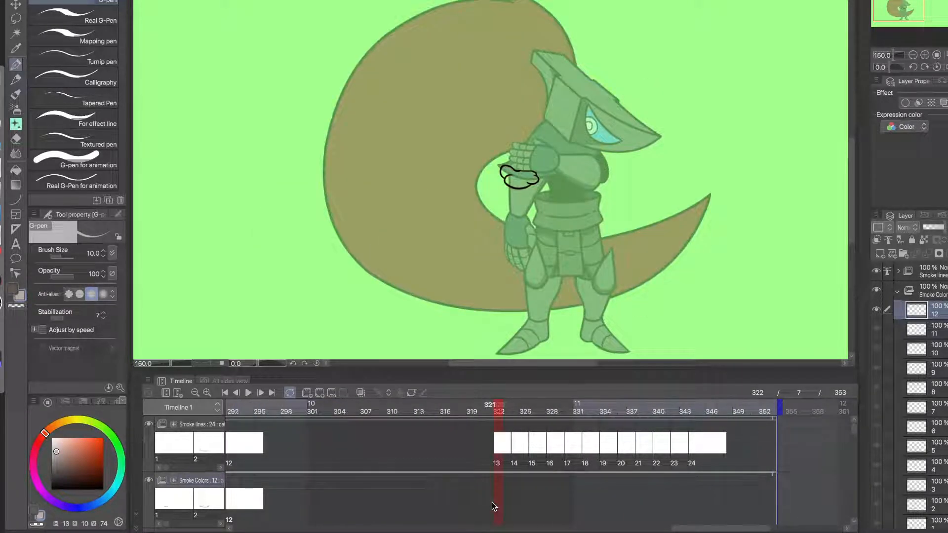
click(320, 393)
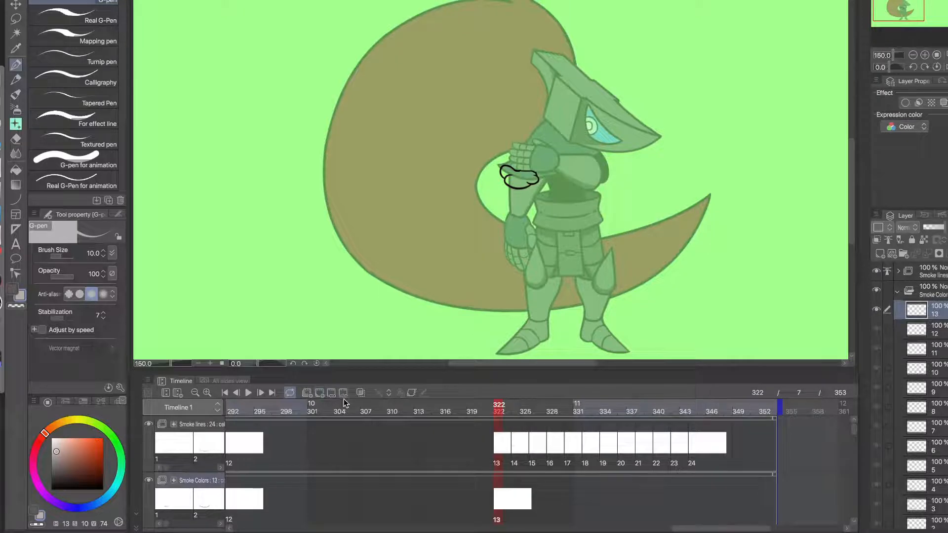
- Fill the smoke puff on cel 13 with greyish pink, and add and fill Smoke Colors cel 14 at frame 324
click(16, 170)
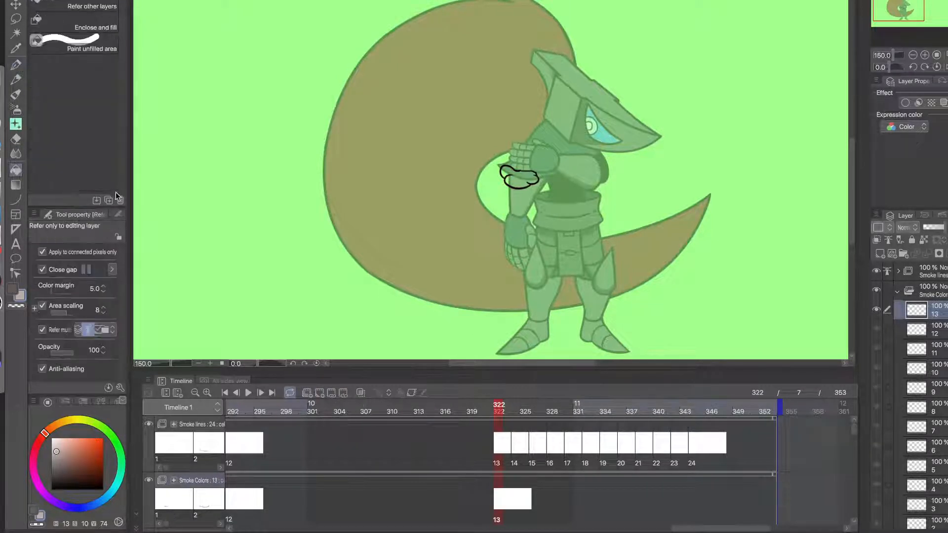
scroll(510, 172, up, 5)
click(526, 171)
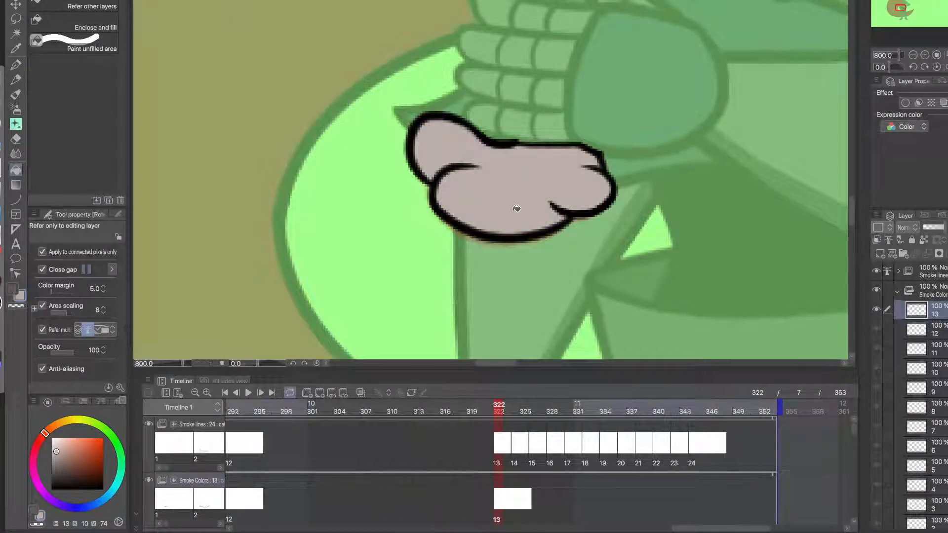
click(523, 499)
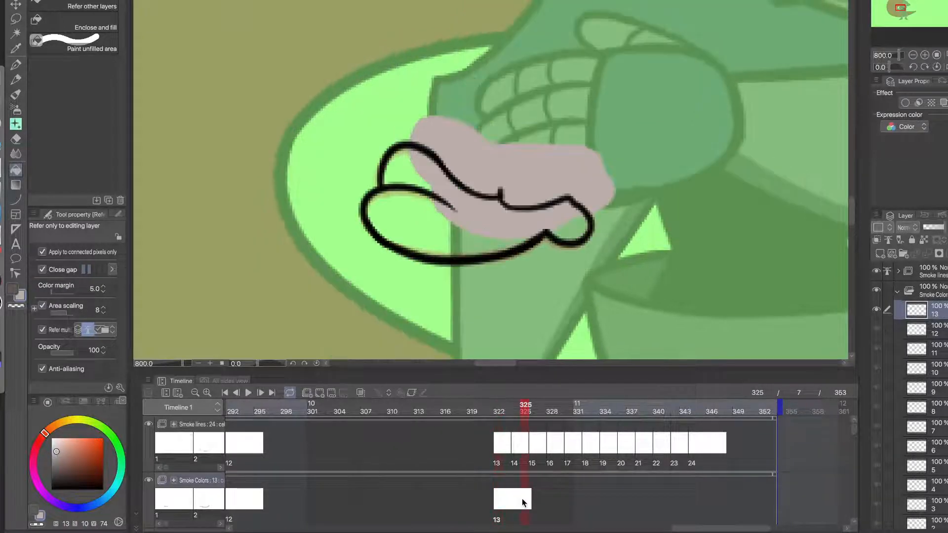
click(320, 393)
click(471, 220)
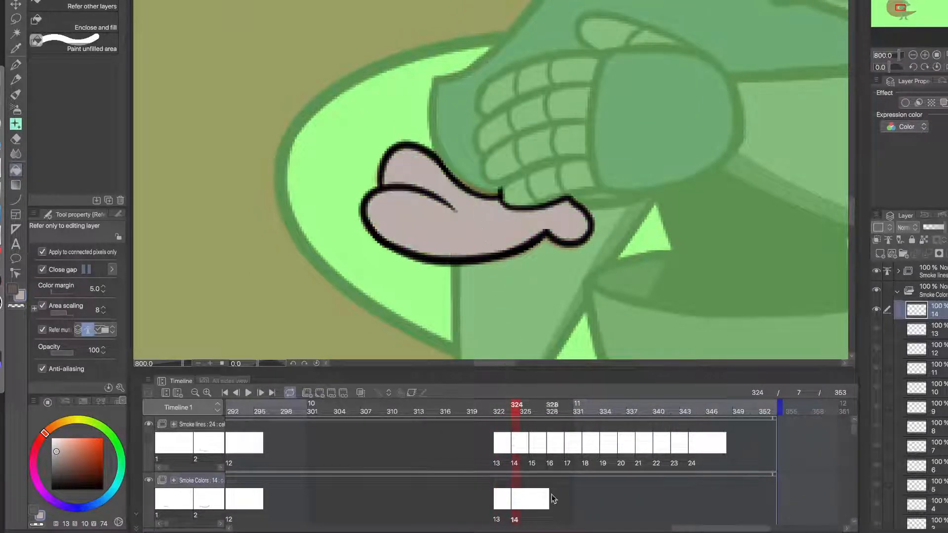
- Add Smoke Colors cel 15 at frame 326 and fill its large puff and the small circle beside the hand
click(534, 493)
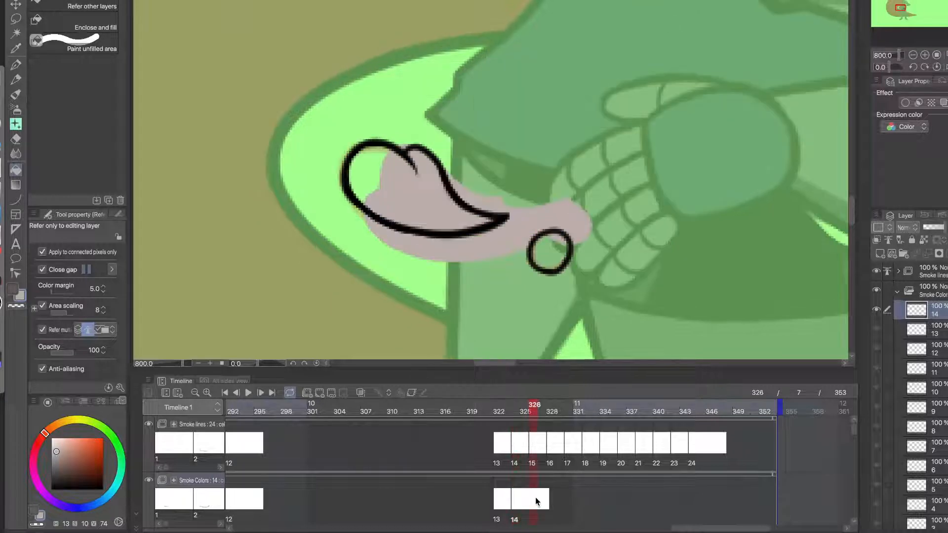
click(319, 393)
click(435, 208)
click(554, 253)
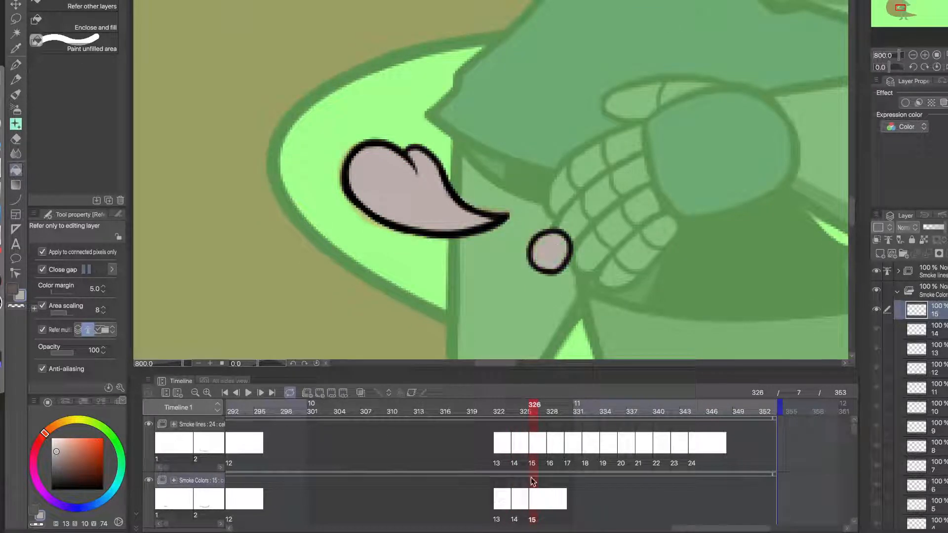
- Add Smoke Colors cel 16 at frame 328, fill its teardrop and two small ovals, and touch up the teardrop's tip with the G-pen
click(554, 505)
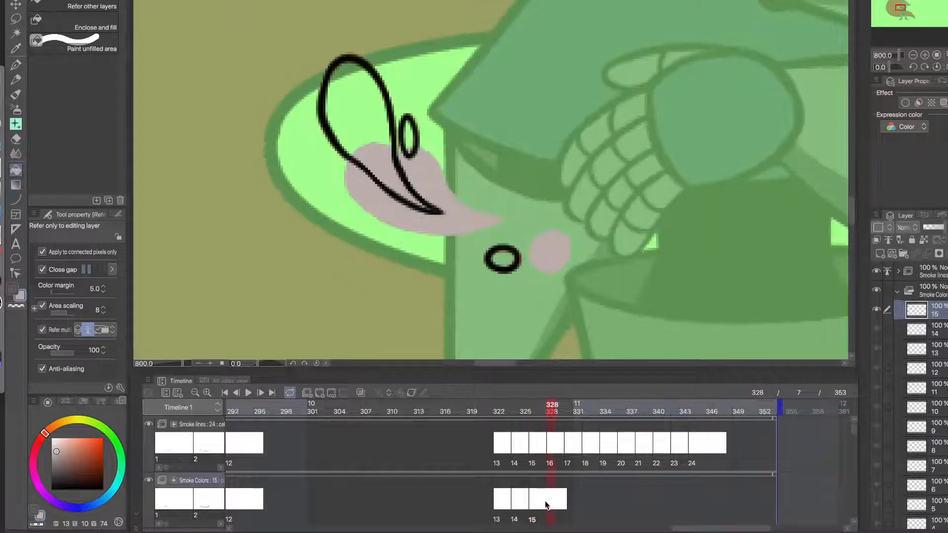
click(318, 392)
click(377, 131)
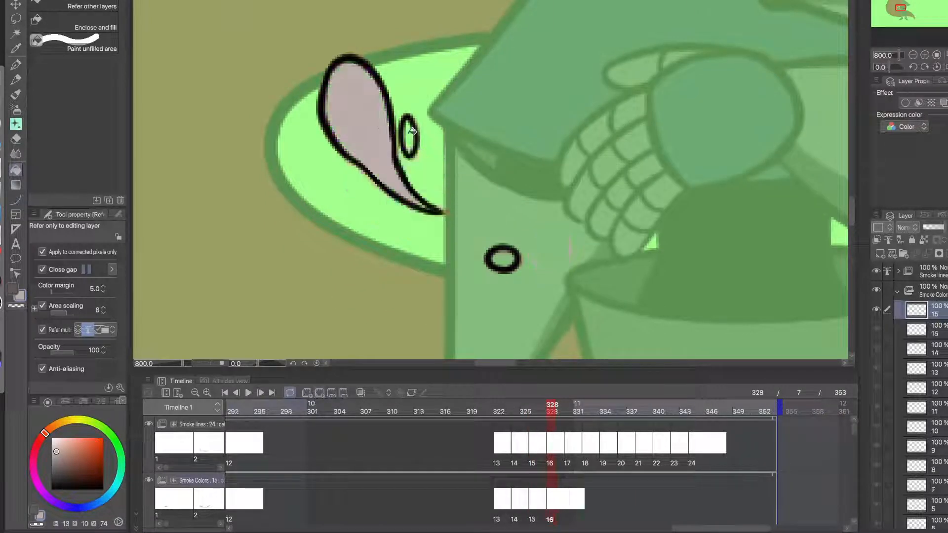
click(409, 133)
click(435, 211)
click(15, 64)
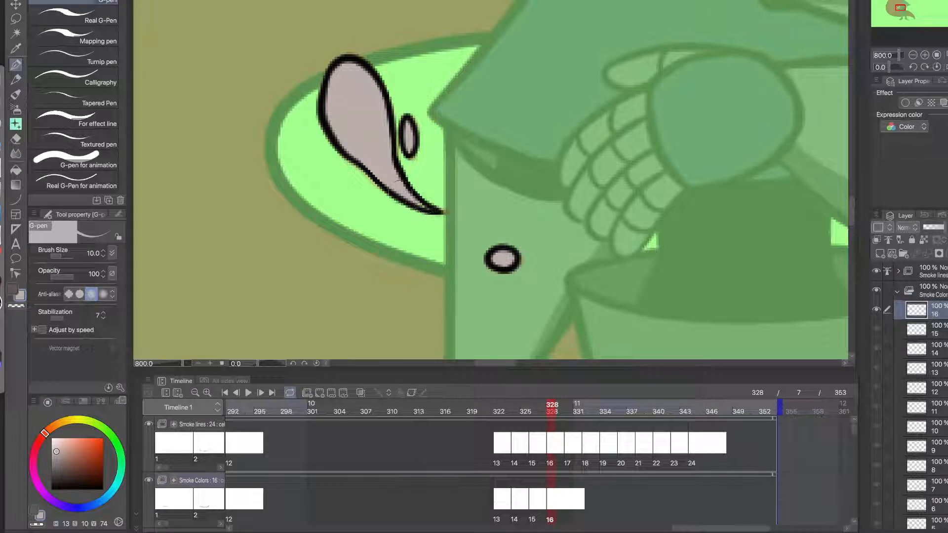
- Add Smoke Colors cel 17 at frame 330, fill its teardrop, and touch up the pointed end with the G-pen
click(569, 504)
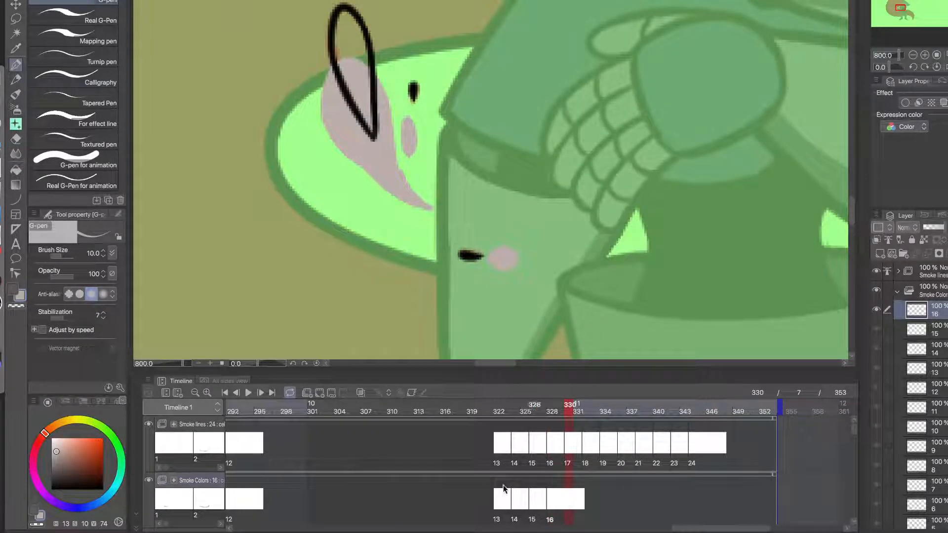
click(319, 392)
click(17, 173)
click(354, 60)
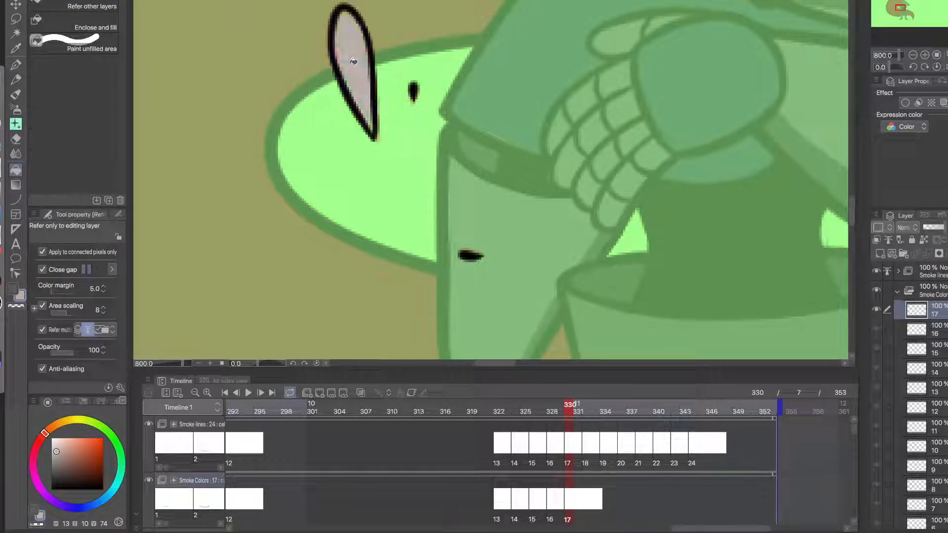
click(16, 64)
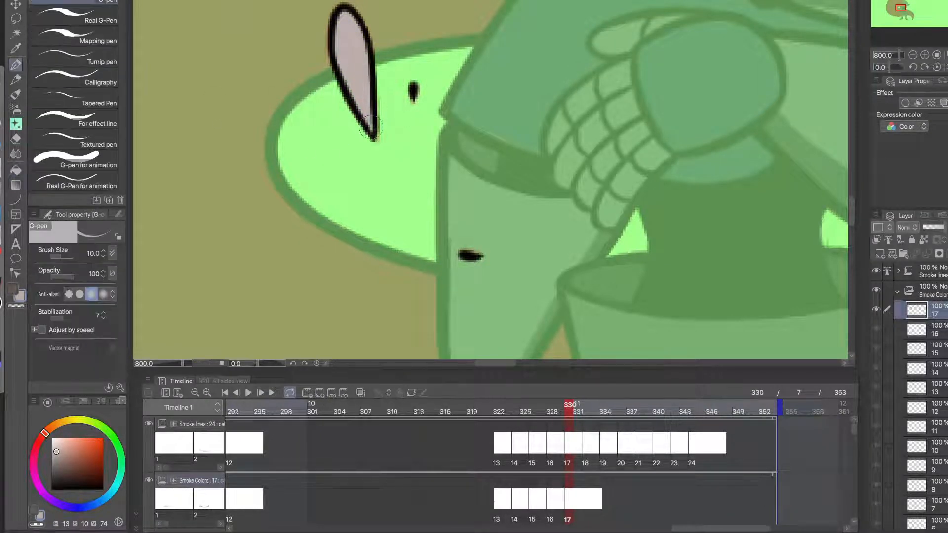
- Add Smoke Colors cel 18 at frame 332, fill the curved puff below the hand and the narrow oval, and touch them up with the G-pen
click(588, 503)
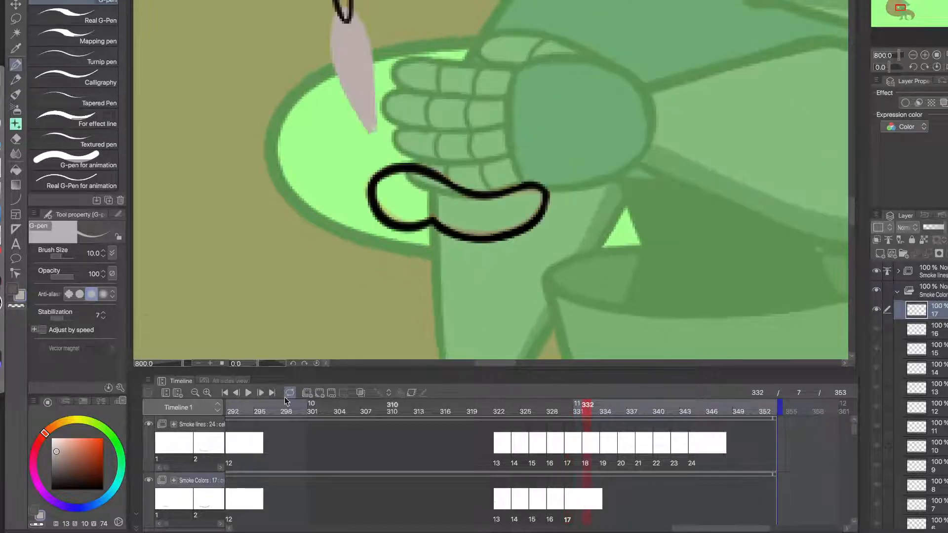
key(g)
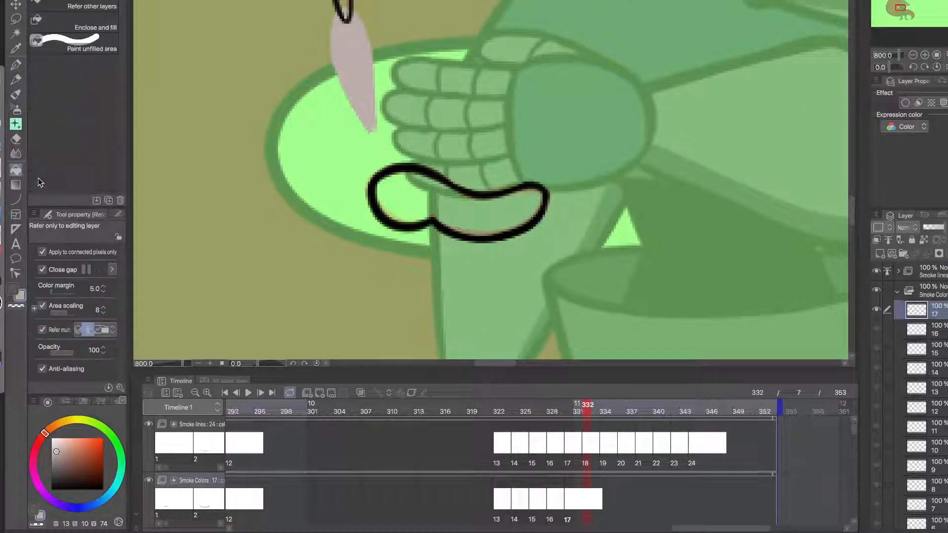
click(321, 395)
click(406, 197)
drag(345, 34, 386, 191)
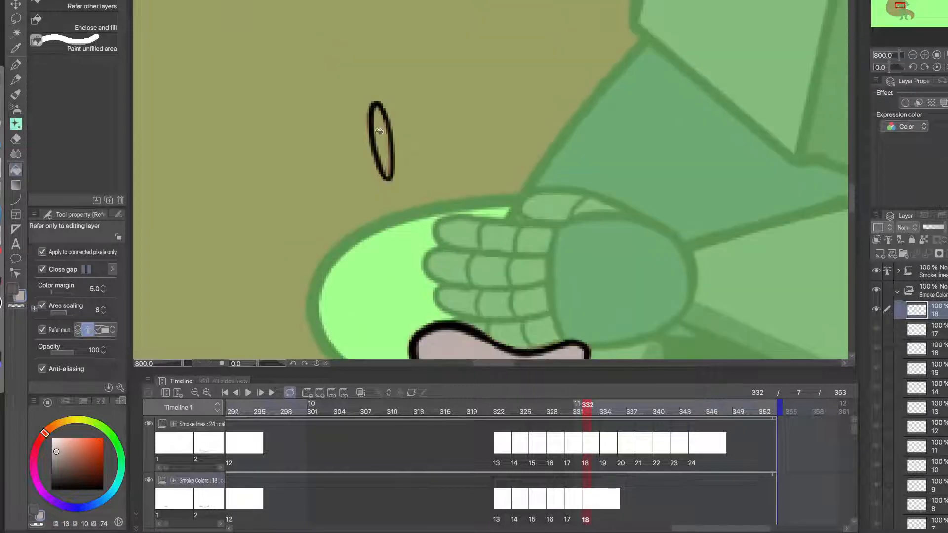
click(382, 138)
click(16, 65)
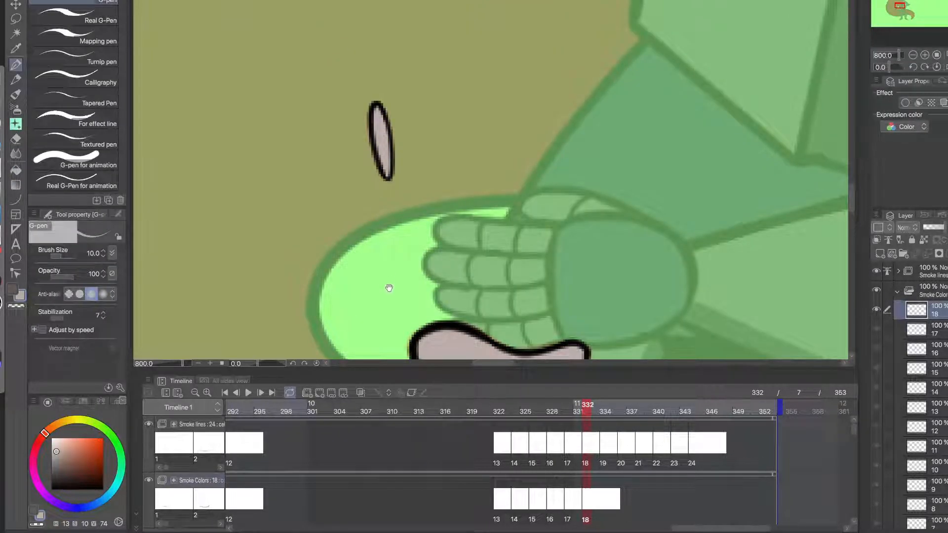
drag(441, 349, 394, 218)
- Add Smoke Colors cel 19 at frame 334, fill the large puff beside the hand, and touch up its edges with the G-pen
click(606, 507)
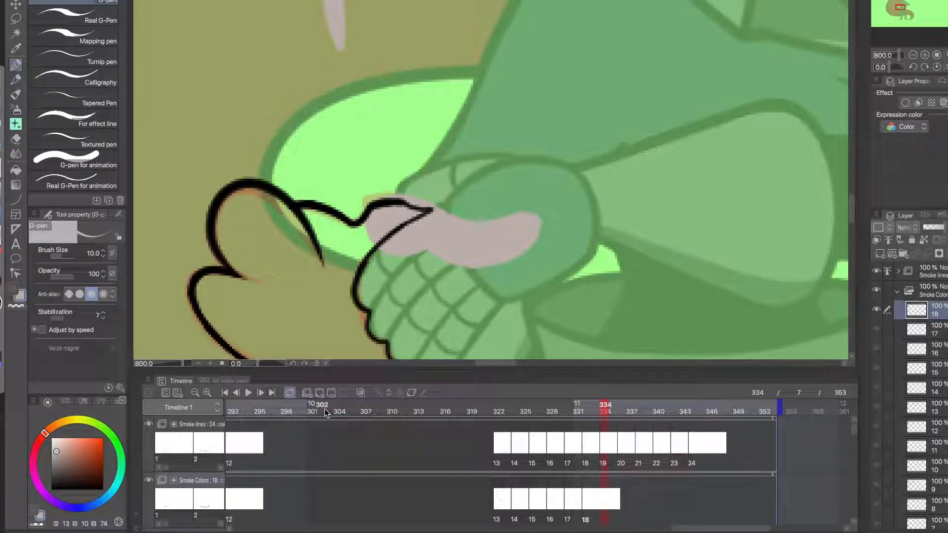
click(320, 394)
click(16, 170)
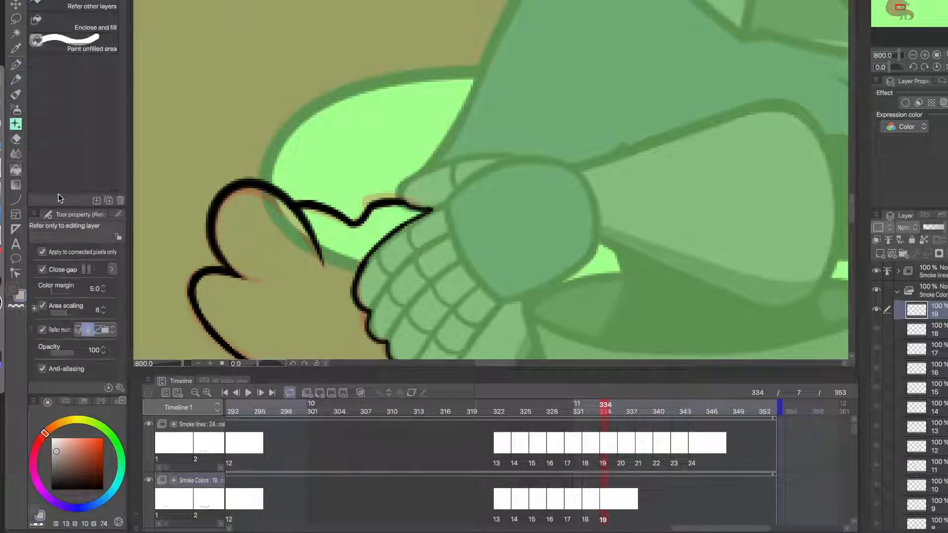
click(288, 295)
scroll(294, 301, down, 4)
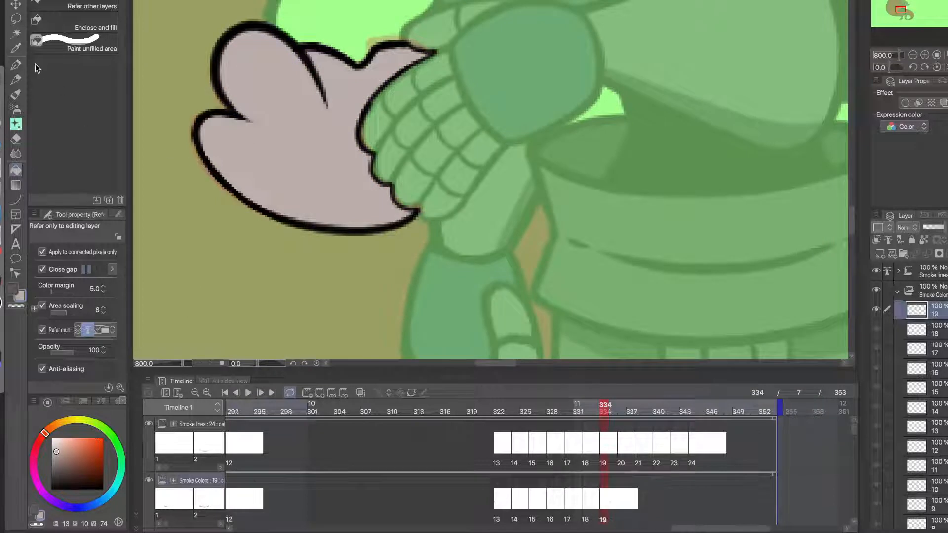
click(16, 65)
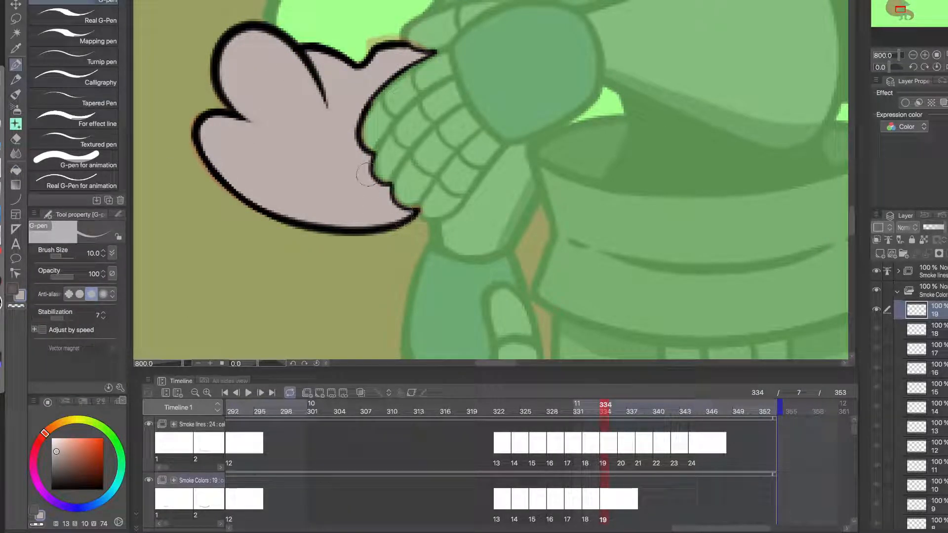
- Compare with line-art cel 18, and outline the small oval above the hand in black with the G-pen on Smoke lines cel 19
scroll(446, 239, down, 3)
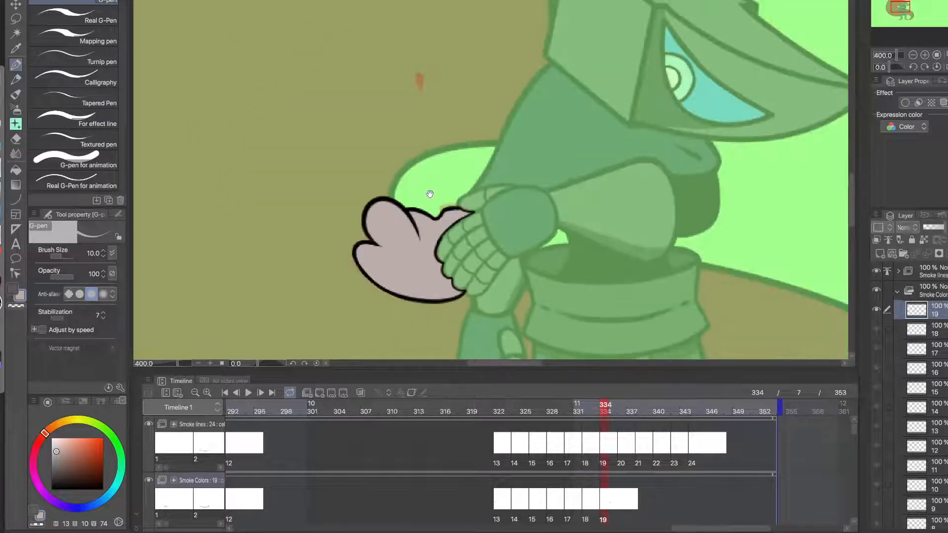
click(588, 449)
key(x)
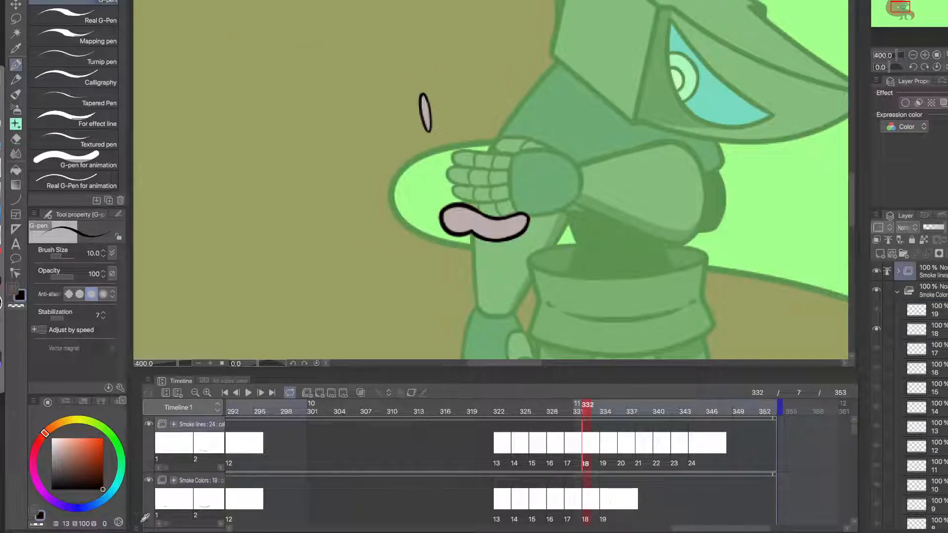
click(604, 444)
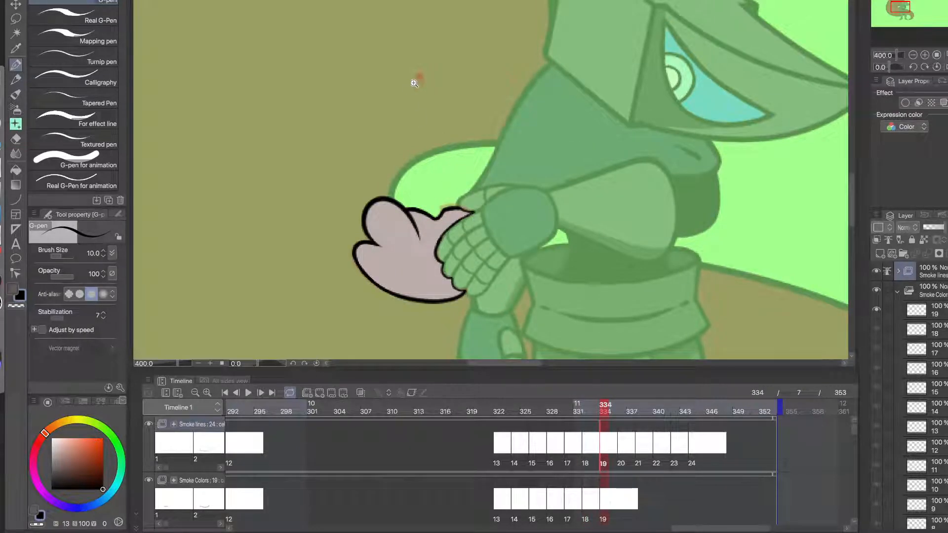
click(414, 83)
click(426, 101)
drag(407, 34, 421, 94)
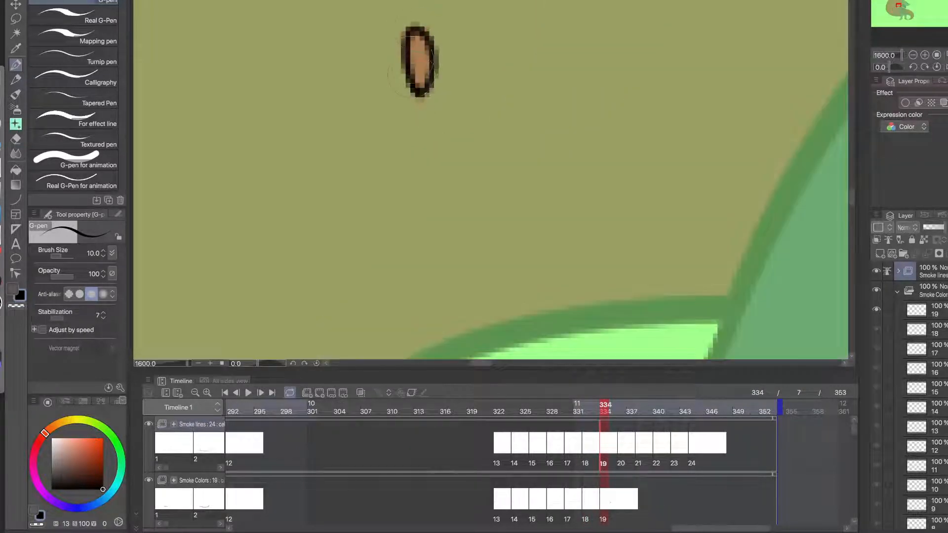
alt+click(470, 239)
alt+click(472, 247)
drag(473, 269, 405, 149)
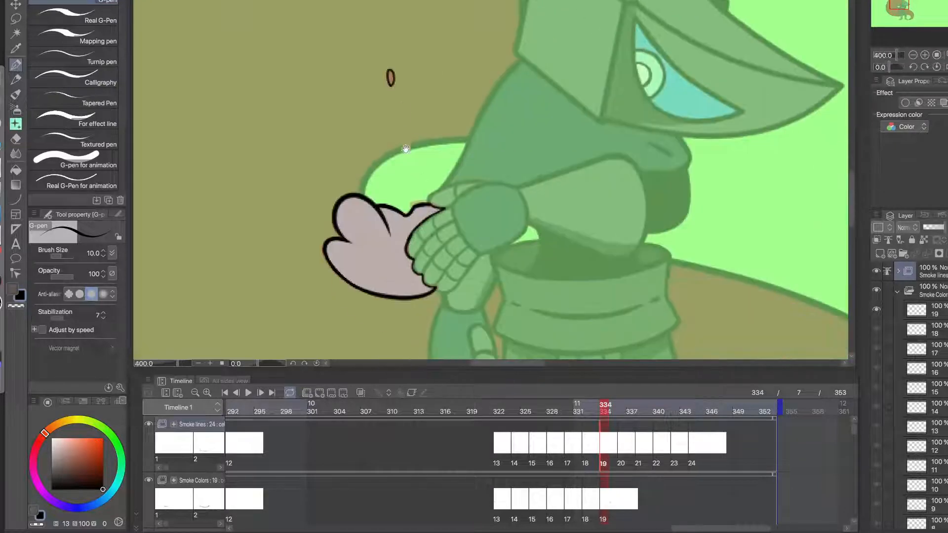
- Sample the puff's greyish pink and paint the inside of the small oval on Smoke Colors cel 19 with the G-pen
alt+click(388, 259)
click(604, 496)
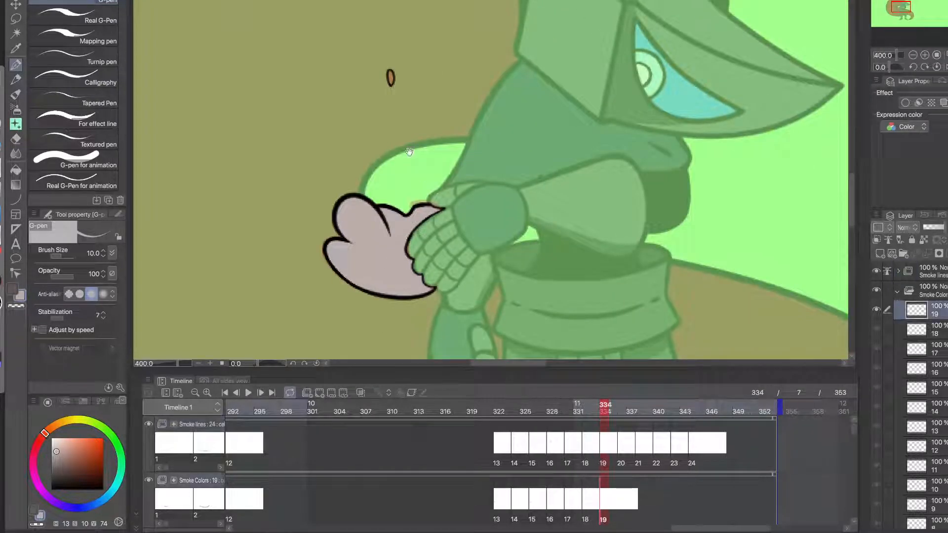
super+click(390, 74)
super+click(390, 74)
drag(391, 113, 393, 102)
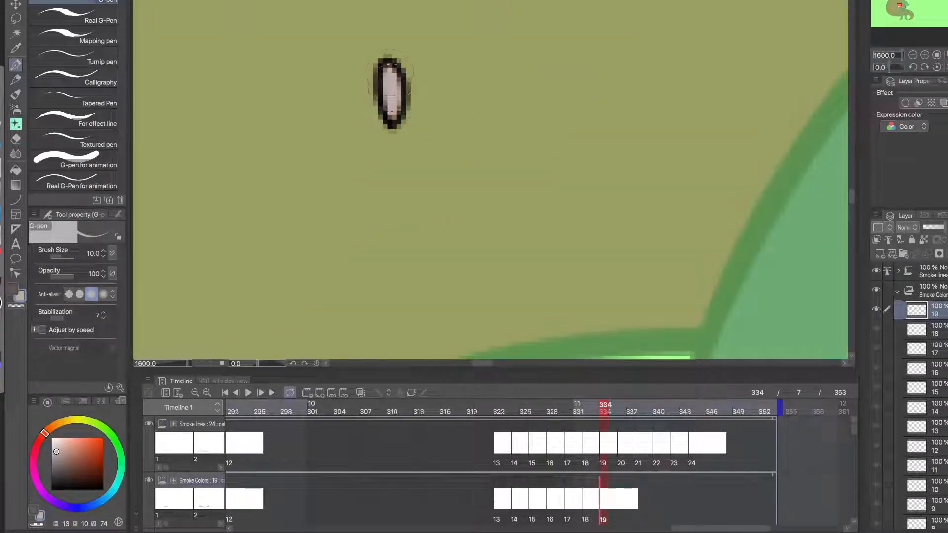
alt+click(399, 160)
alt+click(399, 159)
alt+click(398, 160)
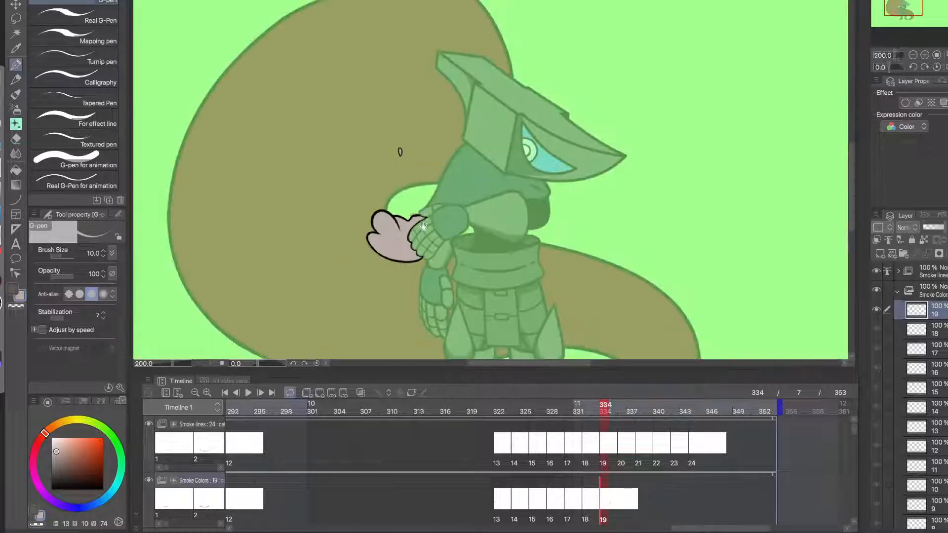
- Add Smoke Colors cel 20 at frame 336 and fill its forked puff and small oval with greyish pink
click(624, 503)
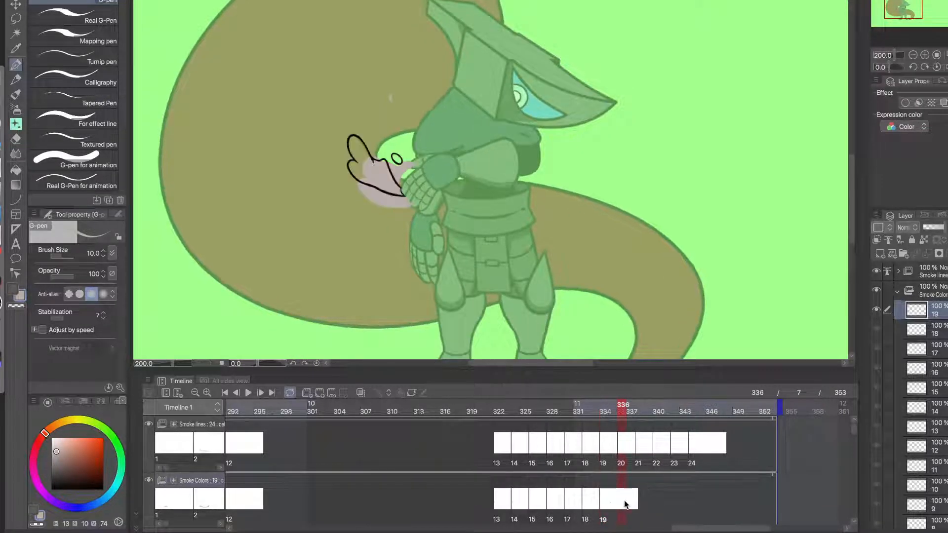
click(306, 393)
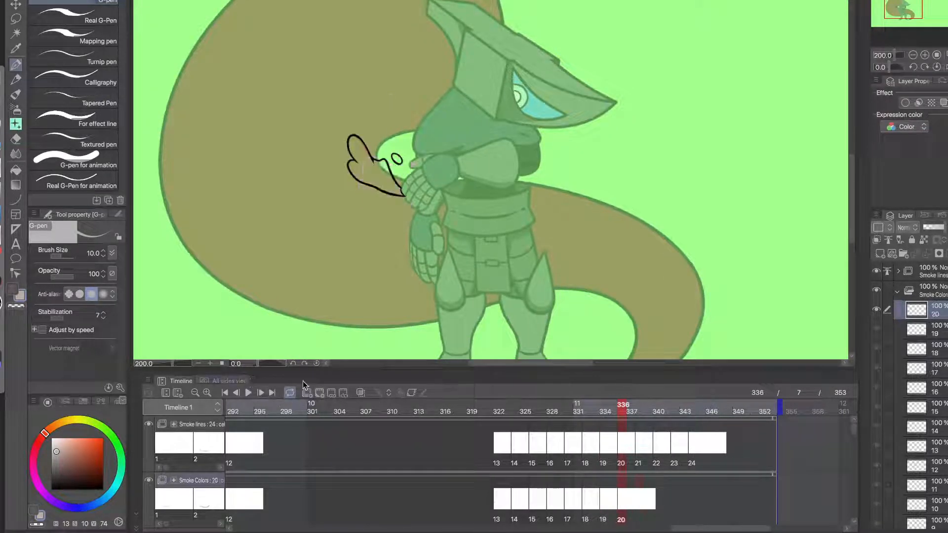
click(16, 170)
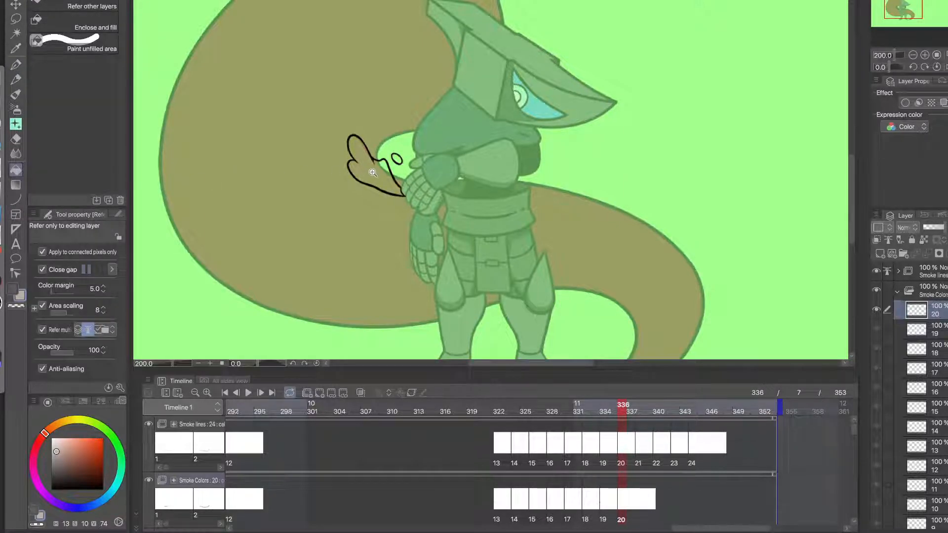
scroll(374, 172, up, 2)
click(393, 179)
click(472, 115)
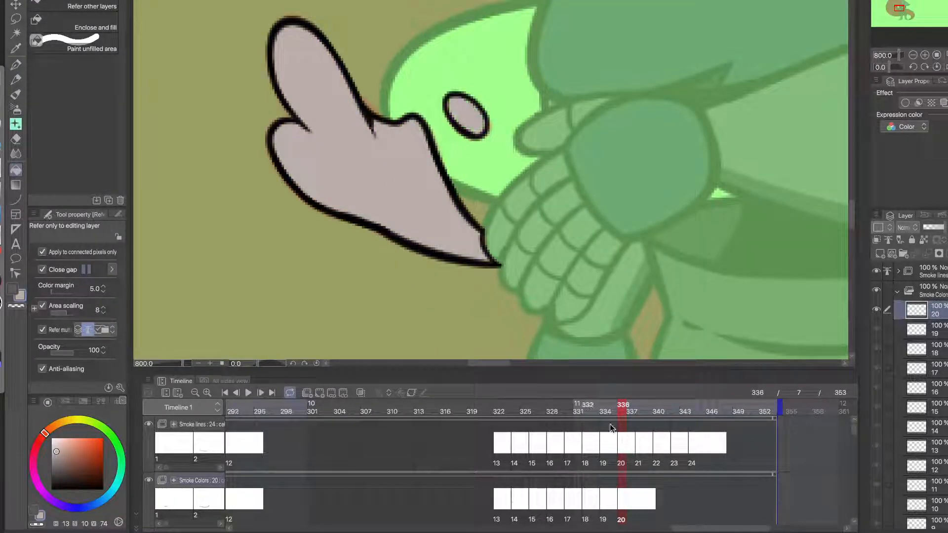
- Add Smoke Colors cel 21 at frame 338 and fill its flame-shaped puff and small oval
click(642, 502)
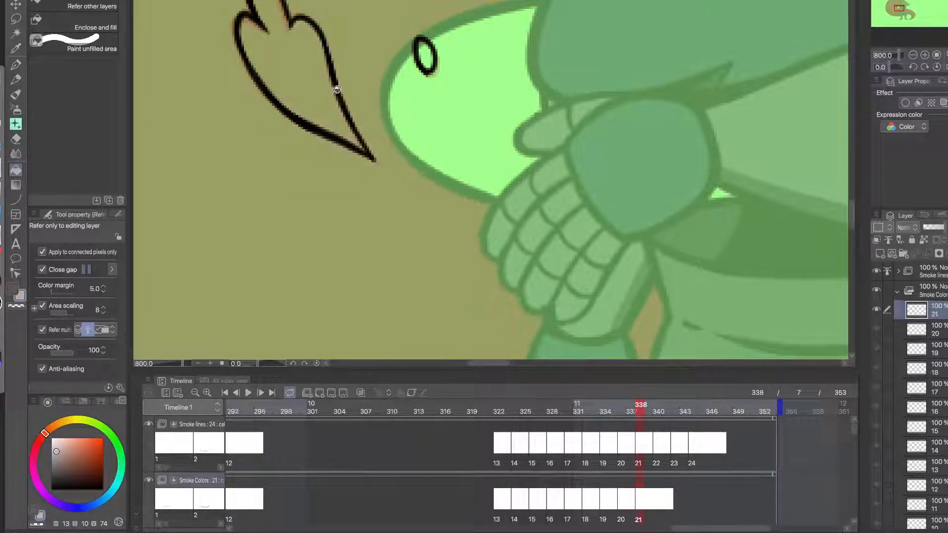
click(319, 83)
click(427, 55)
drag(388, 143, 412, 231)
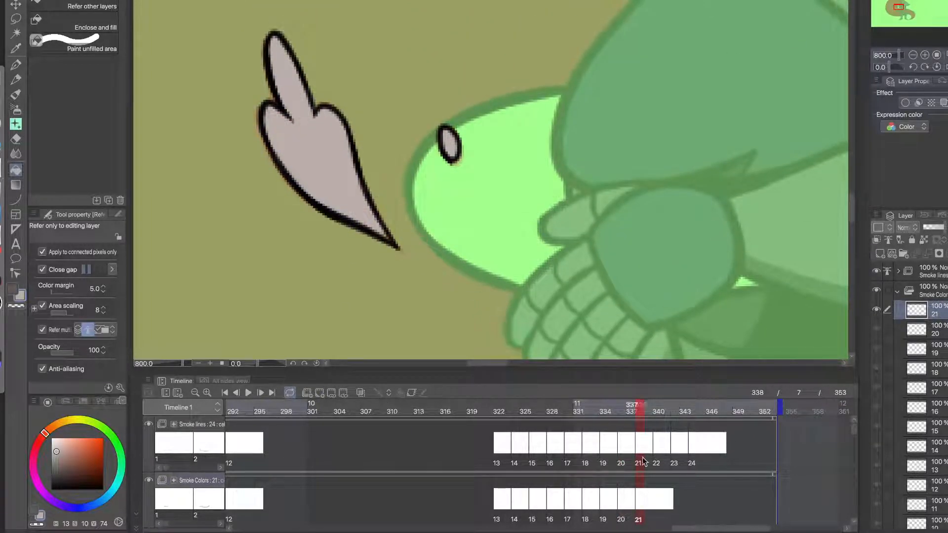
- Add Smoke Colors cel 22 at frame 340 and fill its pointed smoke sliver and small oval with greyish pink
click(657, 499)
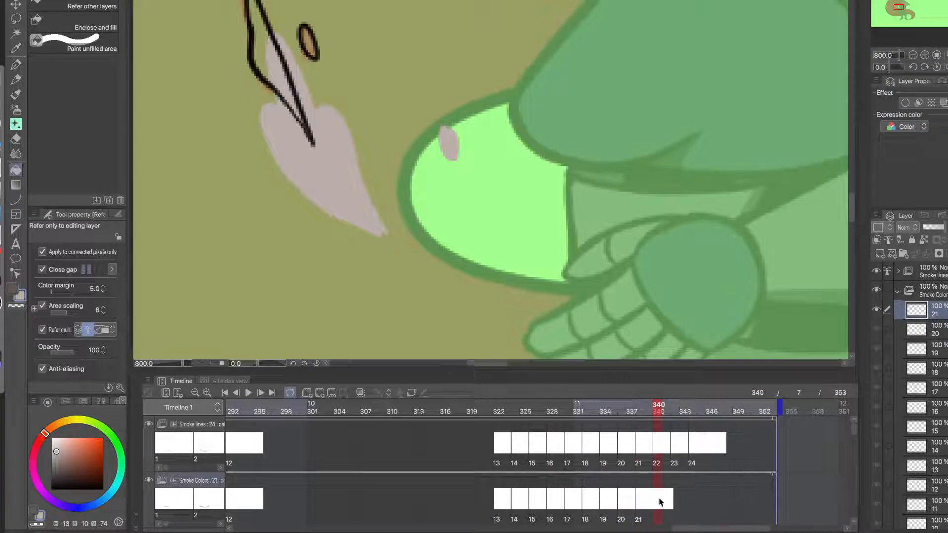
click(319, 393)
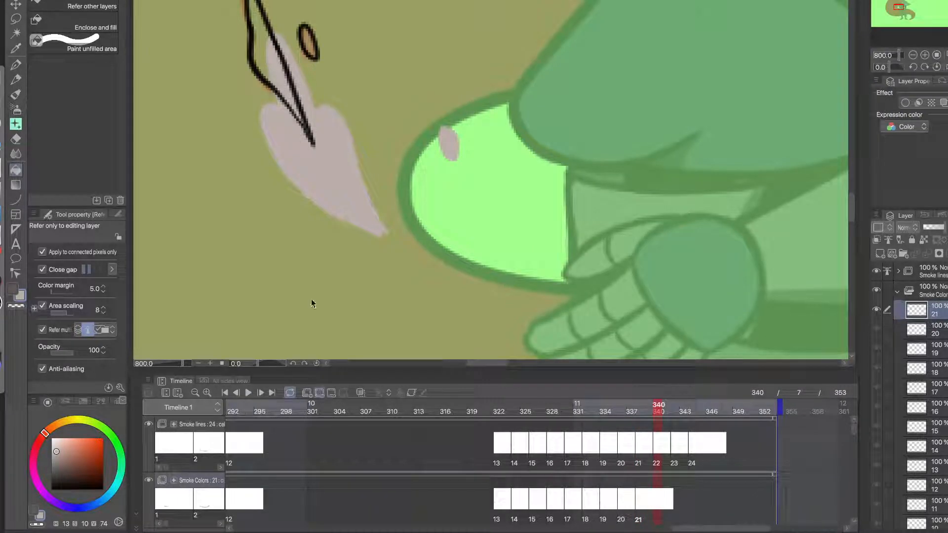
click(282, 53)
key(p)
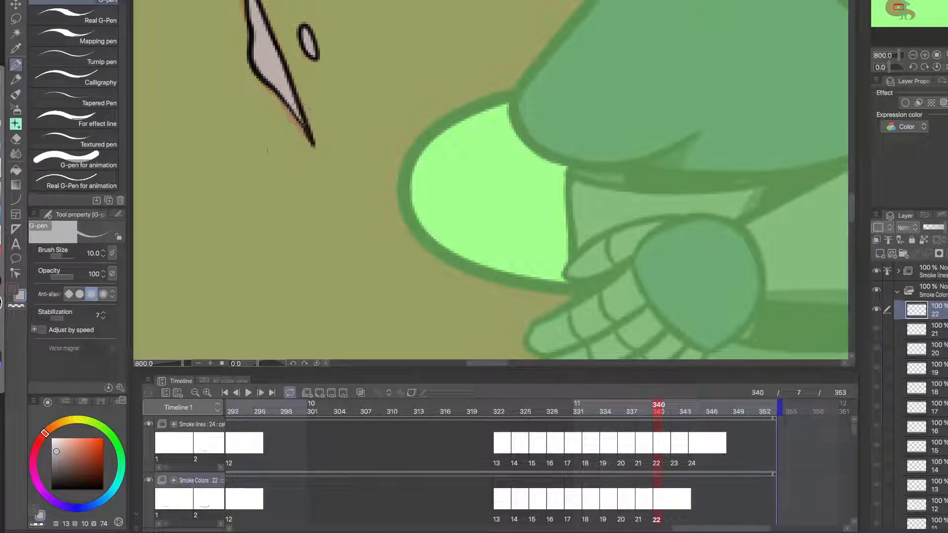
- Add Smoke Colors cel 23 at frame 342 and paint the inside of its thin oval greyish pink with the G-pen
click(677, 500)
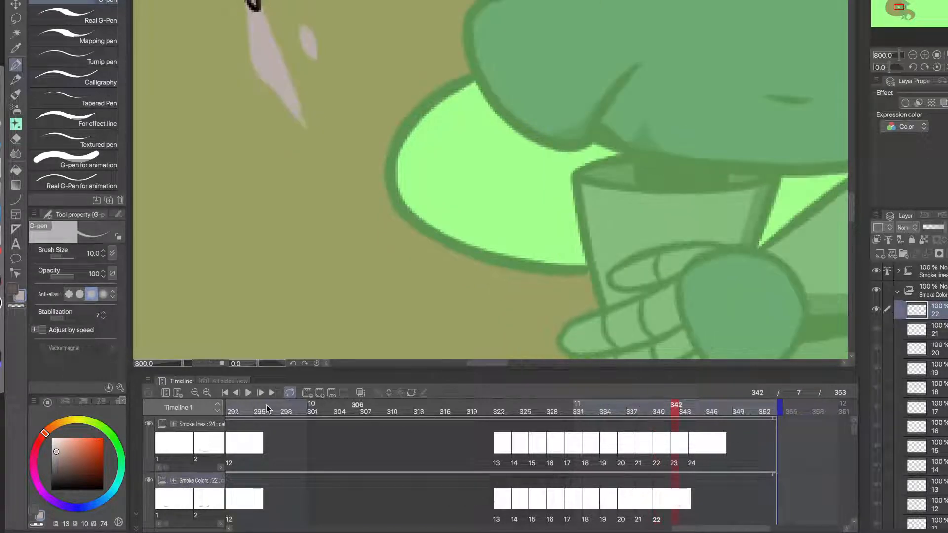
click(319, 392)
drag(298, 182, 346, 270)
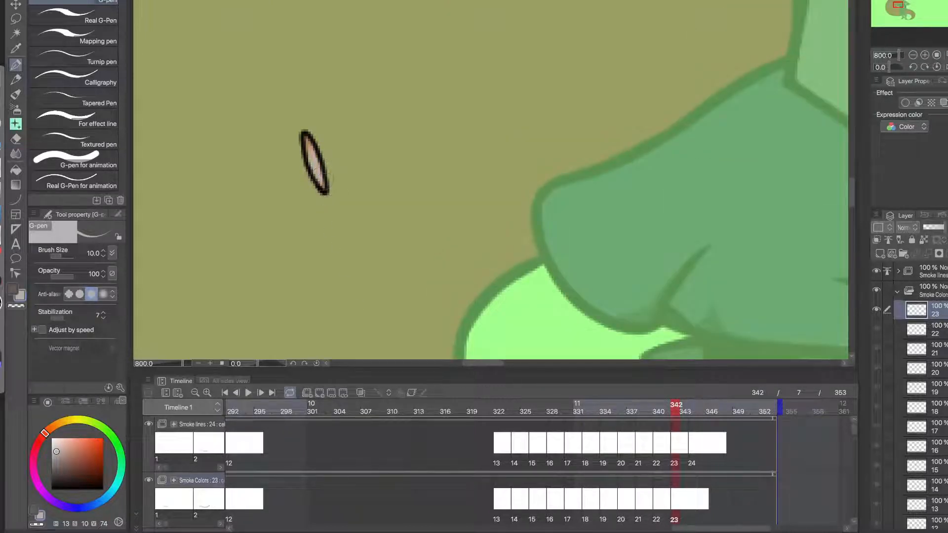
scroll(312, 154, up, 2)
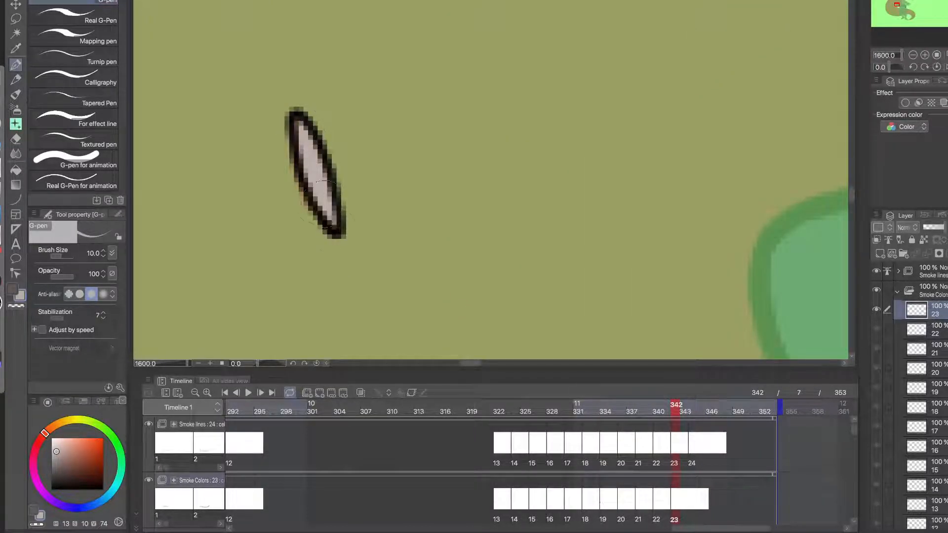
- Add Smoke Colors cel 24 at frame 344 to match the last line-art cel
scroll(324, 201, down, 5)
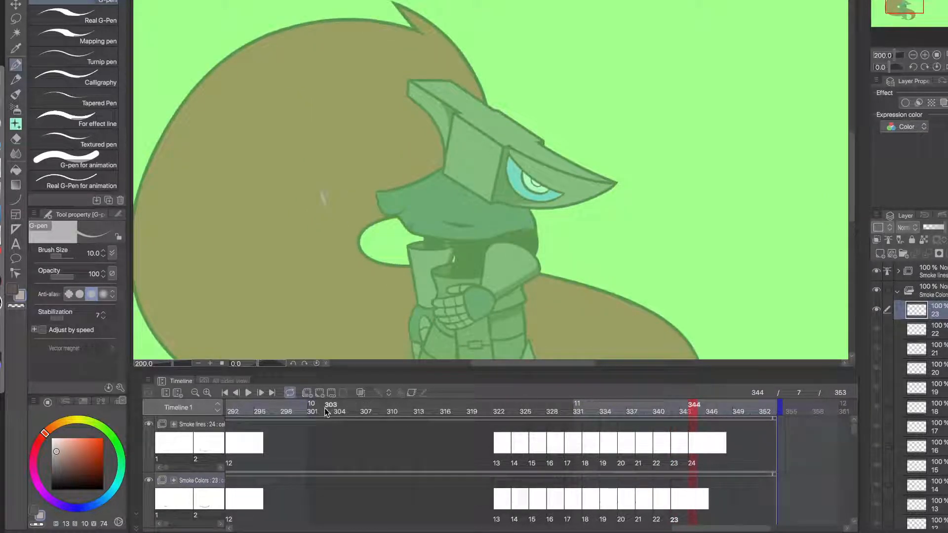
click(320, 393)
scroll(489, 264, down, 3)
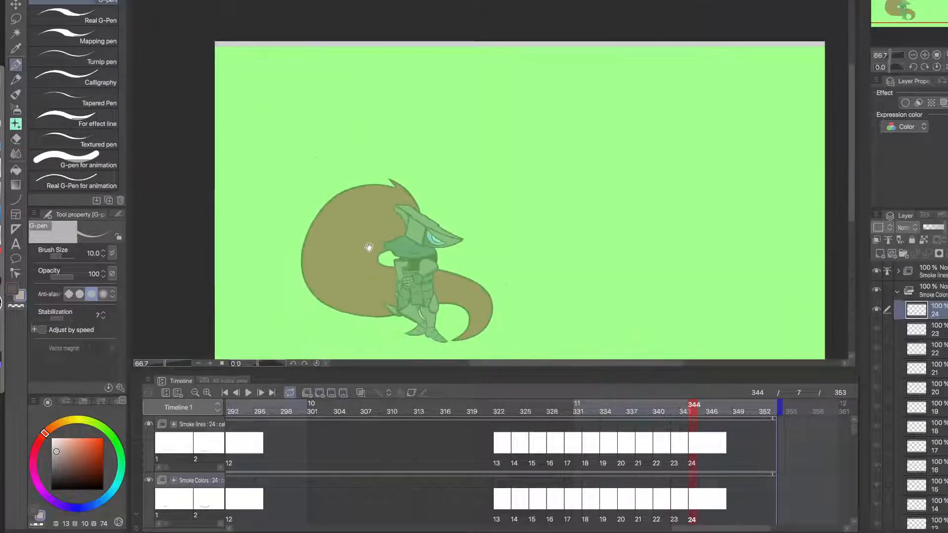
drag(489, 265, 404, 336)
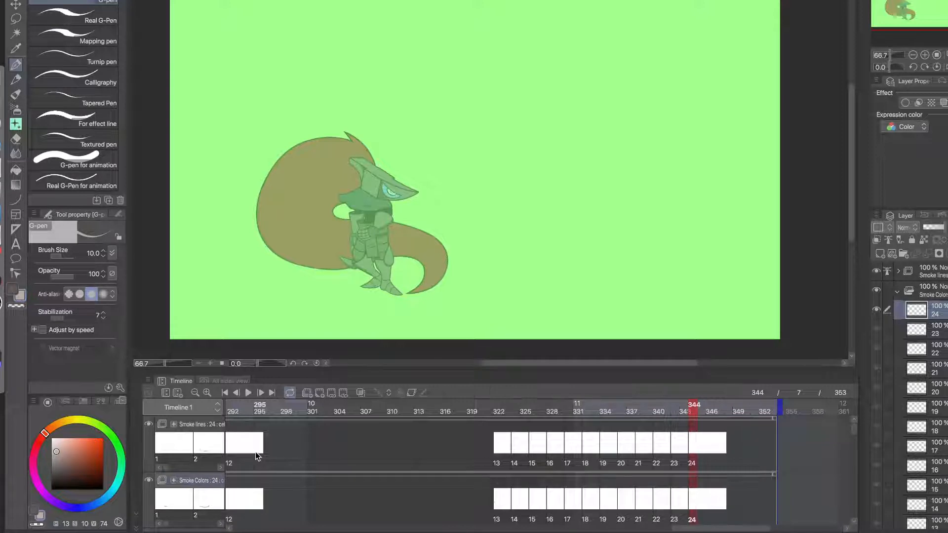
- Play the animation from its first frame to review the smoke, and stop the playback
click(224, 392)
click(247, 394)
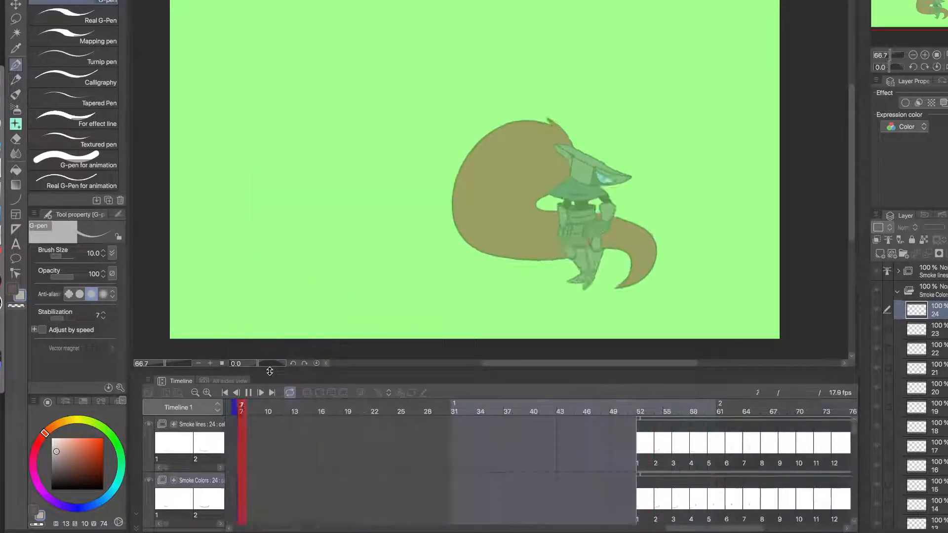
click(246, 395)
- Go to Smoke Colors cel 1 at frame 52 and switch to the dark greyish brown drawing colour for shading
drag(352, 532, 393, 531)
click(380, 500)
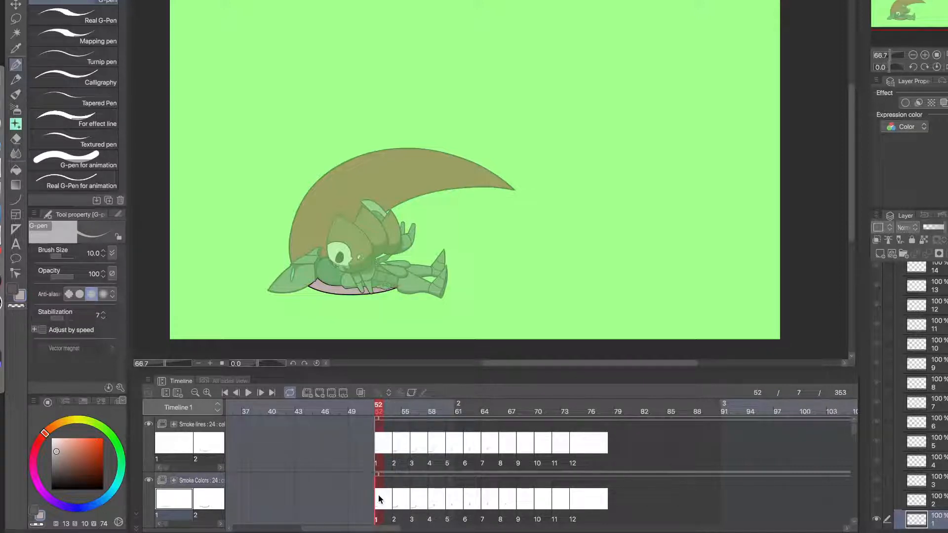
scroll(316, 289, up, 2)
scroll(350, 246, up, 2)
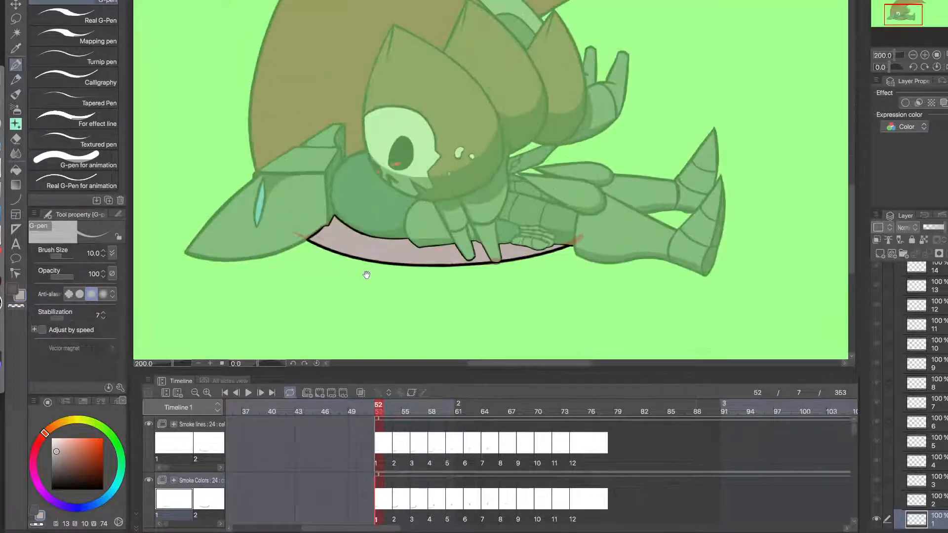
click(19, 296)
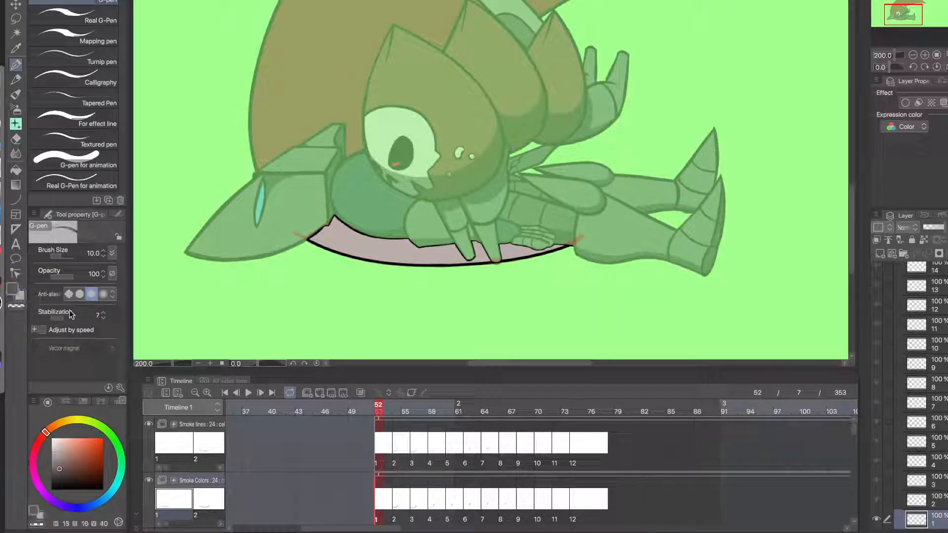
scroll(345, 247, up, 4)
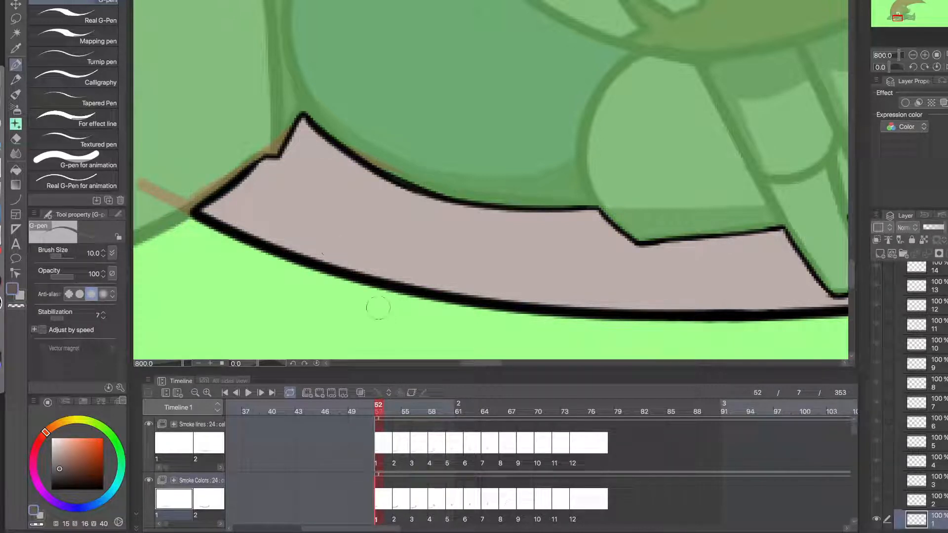
mouse_move(355, 261)
mouse_down()
mouse_move(343, 280)
mouse_move(374, 271)
mouse_move(359, 271)
mouse_up()
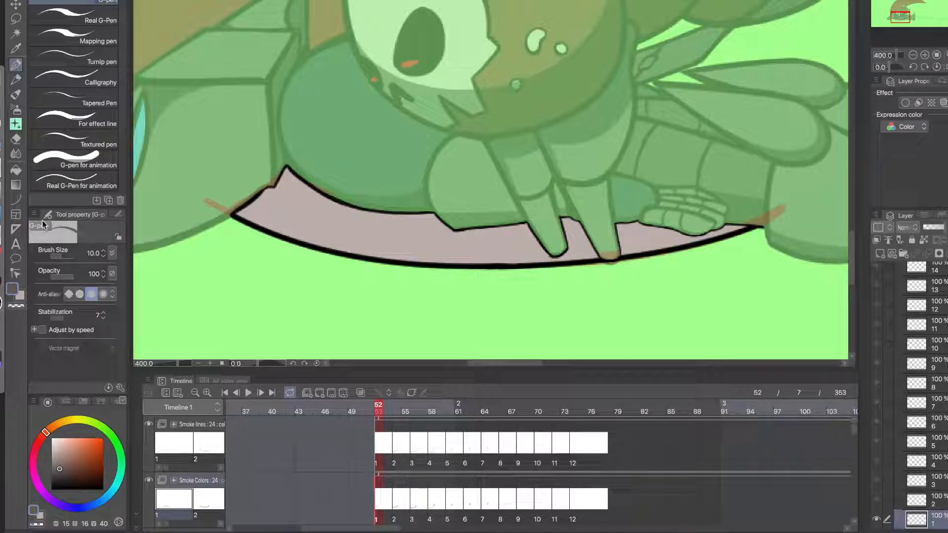
- Draw dark shadow curves of brush size 6 just above the smoke's lower outline, on both sides of the fingers, with the Curve tool
click(18, 200)
scroll(317, 262, up, 1)
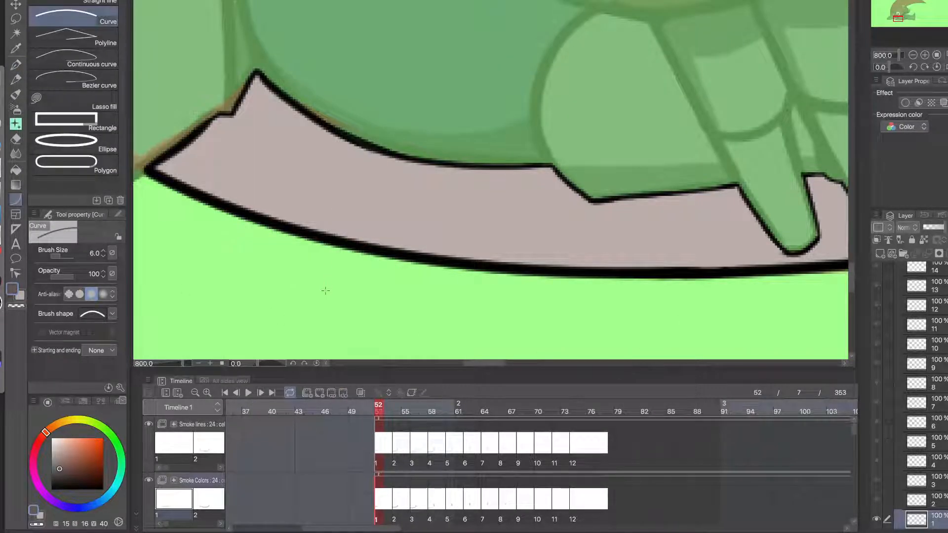
scroll(325, 290, down, 2)
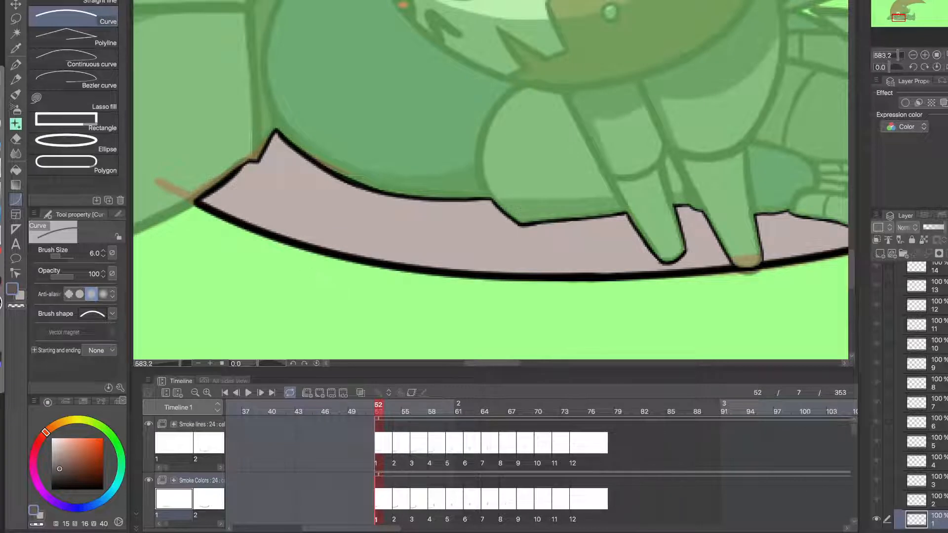
mouse_move(215, 192)
mouse_down()
mouse_move(691, 265)
mouse_move(578, 253)
mouse_up()
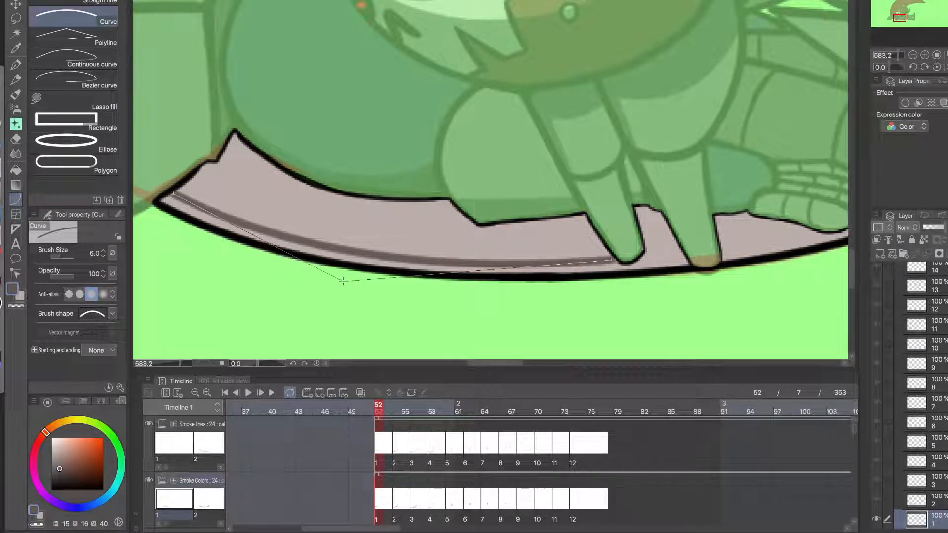
click(344, 281)
drag(630, 276, 416, 271)
scroll(577, 254, up, 3)
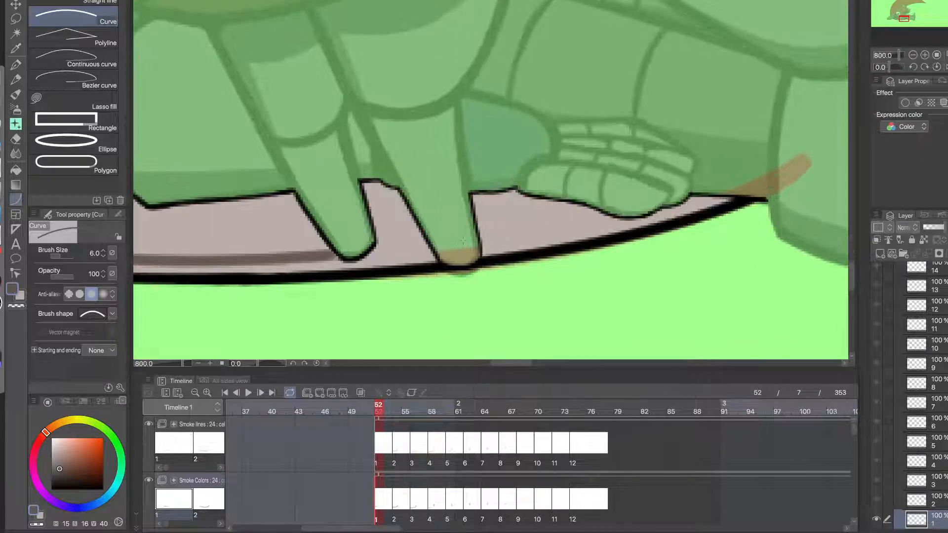
drag(483, 239, 613, 220)
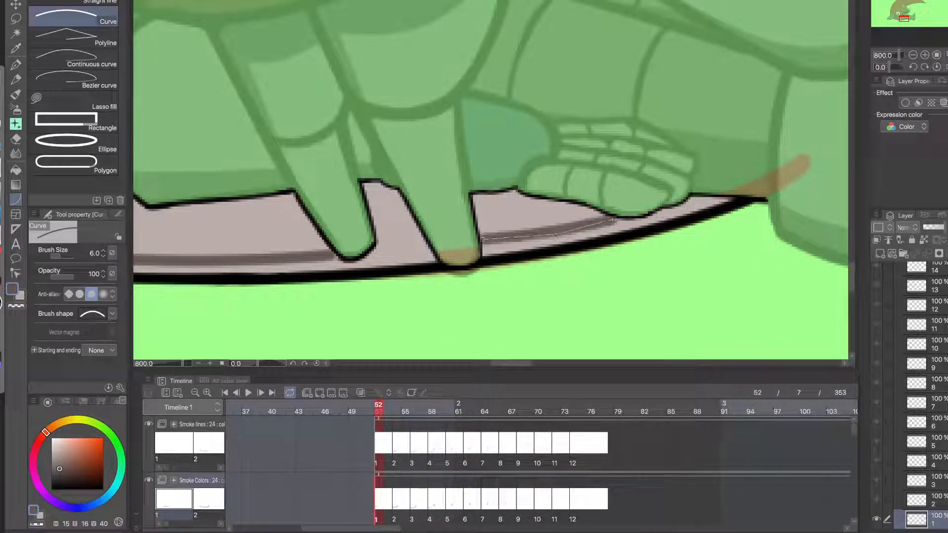
- Shade the smoke's lower edge between the fingers and toward the right tip in dark greyish brown with the G-pen
click(16, 65)
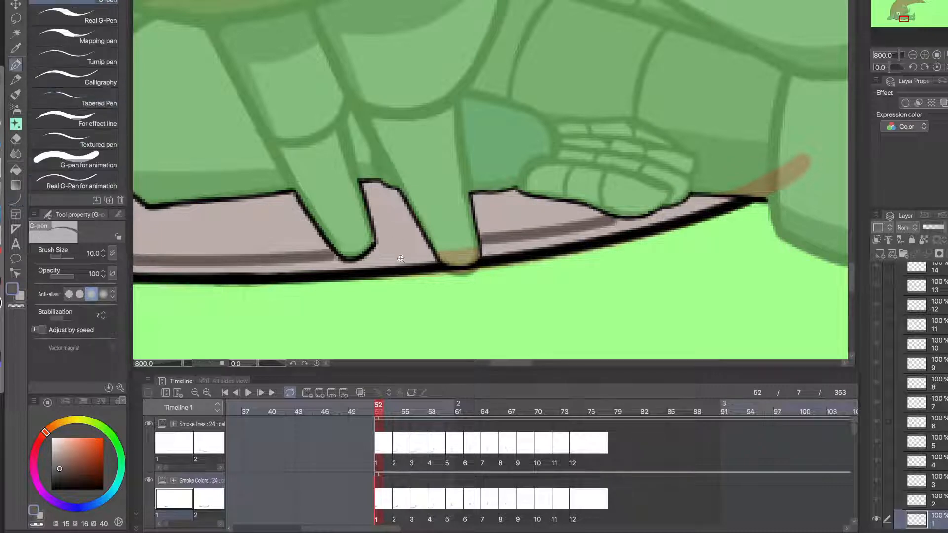
scroll(405, 257, up, 2)
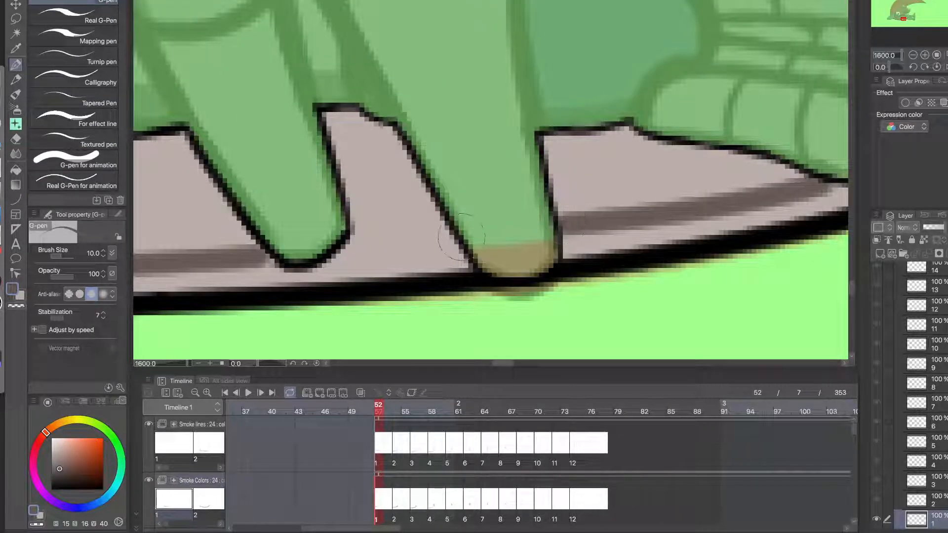
drag(449, 229, 366, 233)
key(ctrl+z)
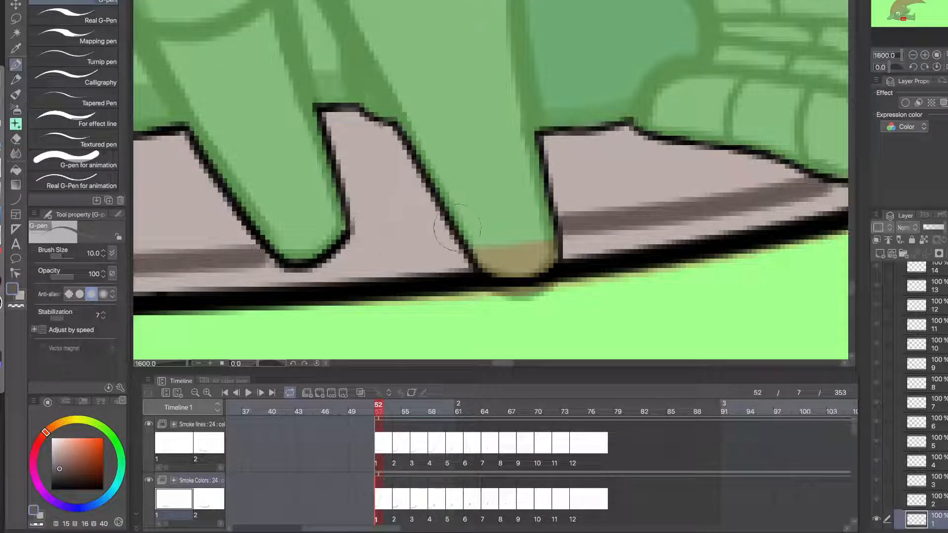
mouse_move(452, 228)
mouse_down()
mouse_move(344, 240)
mouse_move(459, 232)
mouse_move(351, 246)
mouse_move(292, 281)
mouse_move(258, 263)
mouse_move(292, 278)
mouse_move(265, 263)
mouse_move(323, 275)
mouse_move(350, 259)
mouse_move(313, 269)
mouse_move(451, 245)
mouse_move(467, 268)
mouse_move(359, 265)
mouse_move(418, 270)
mouse_move(314, 277)
mouse_move(414, 270)
mouse_up()
drag(632, 250, 412, 247)
mouse_move(363, 230)
mouse_down()
mouse_move(560, 219)
mouse_move(443, 226)
mouse_move(616, 207)
mouse_move(495, 219)
mouse_move(582, 203)
mouse_move(573, 205)
mouse_move(616, 184)
mouse_move(606, 187)
mouse_move(676, 188)
mouse_move(627, 194)
mouse_move(603, 184)
mouse_move(684, 190)
mouse_move(605, 191)
mouse_move(687, 181)
mouse_move(564, 211)
mouse_move(650, 187)
mouse_move(668, 175)
mouse_move(628, 191)
mouse_move(666, 168)
mouse_move(688, 174)
mouse_move(670, 171)
mouse_move(653, 186)
mouse_move(677, 175)
mouse_move(614, 208)
mouse_move(756, 172)
mouse_move(679, 173)
mouse_move(647, 195)
mouse_up()
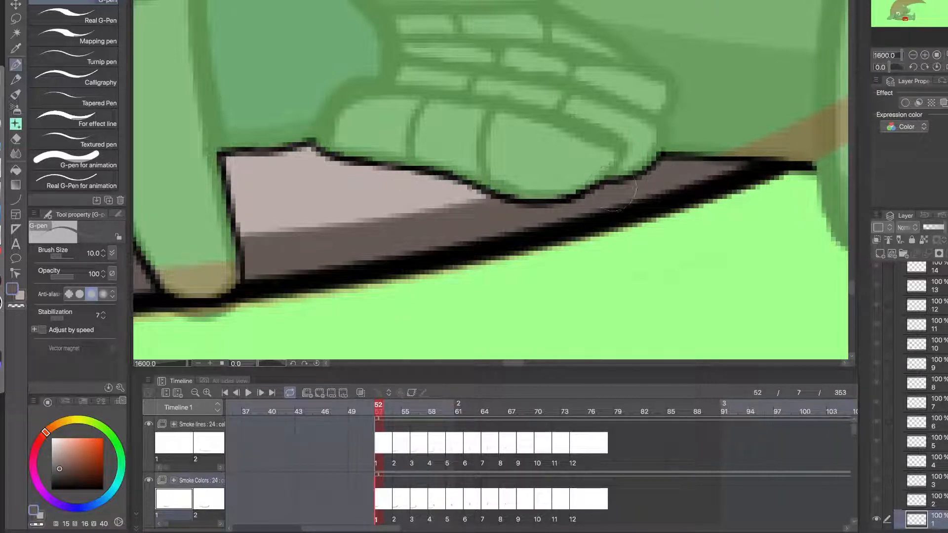
click(443, 232)
- Fill the gap between the shadow curve and lower outline from the fingers to the smoke's left tip with dark G-pen strokes
drag(322, 265, 545, 250)
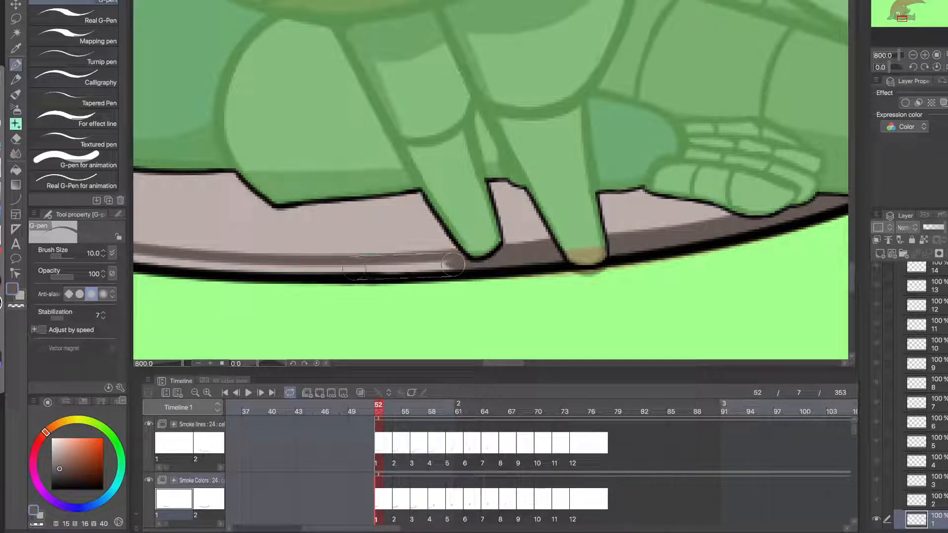
shift+click(351, 270)
drag(330, 282, 534, 259)
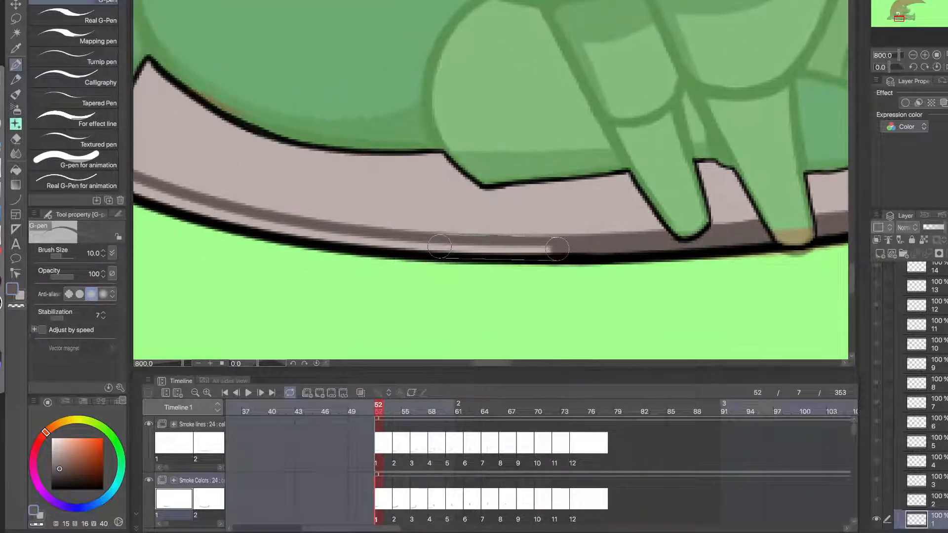
shift+click(435, 246)
shift+click(319, 238)
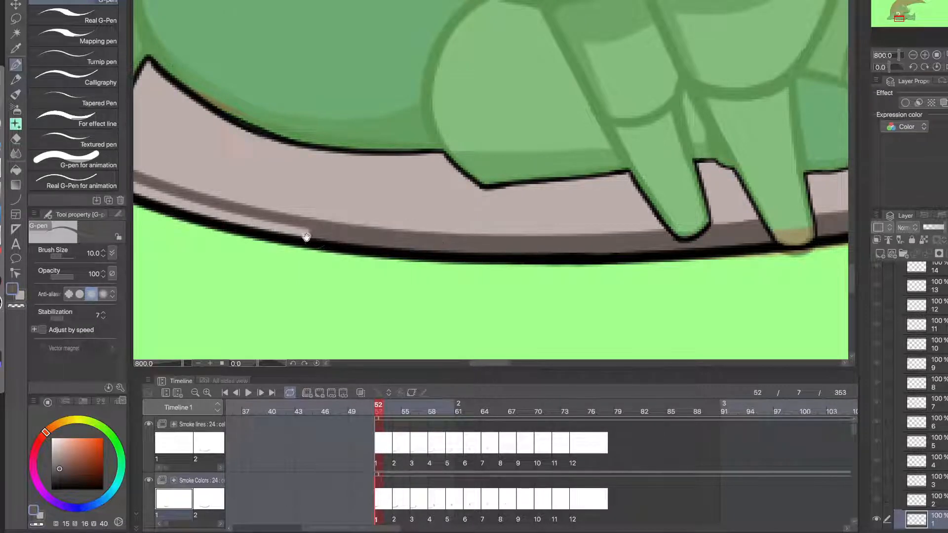
drag(232, 214, 389, 292)
shift+click(289, 252)
shift+click(291, 253)
drag(283, 253, 264, 243)
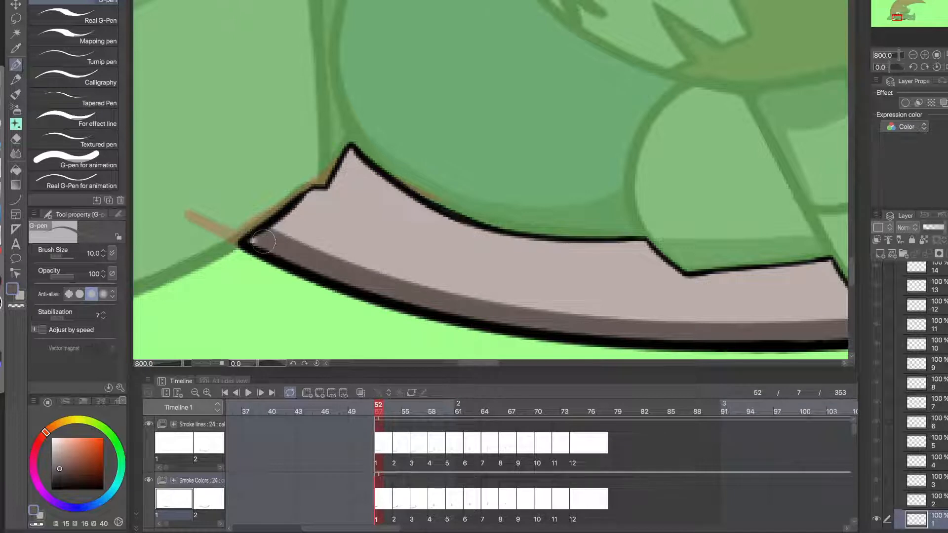
click(256, 242)
drag(266, 229, 355, 270)
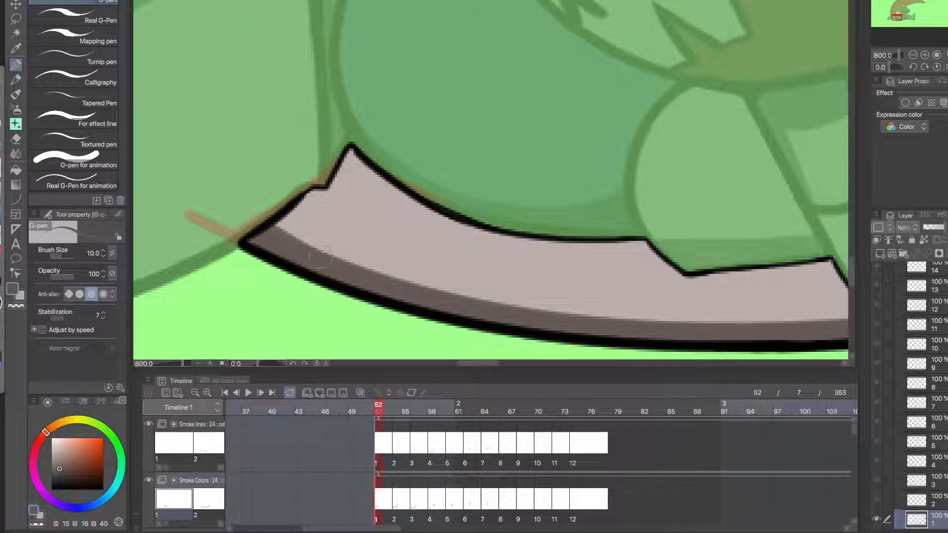
- Extend the dark shadow upward around the two fingertips on Smoke Colors cel 1 with the G-pen
scroll(377, 282, down, 4)
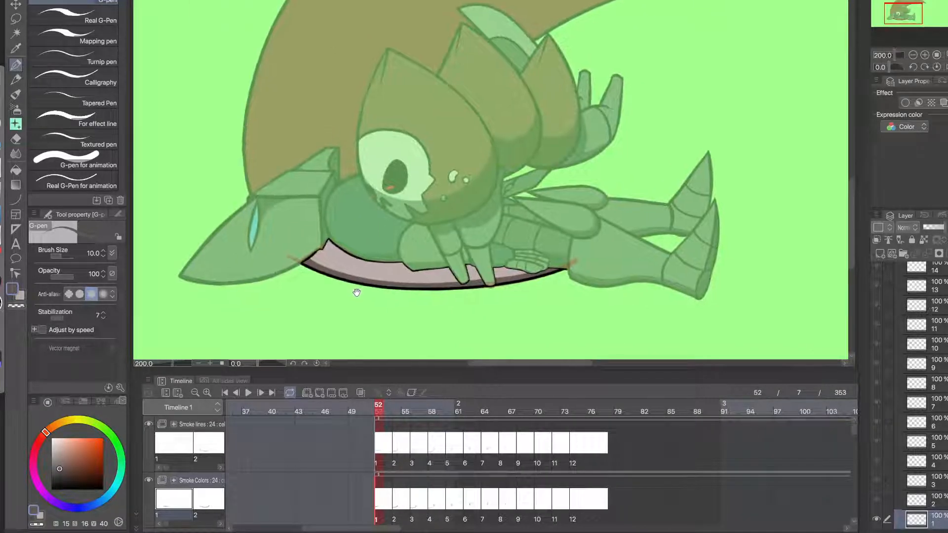
scroll(474, 293, up, 4)
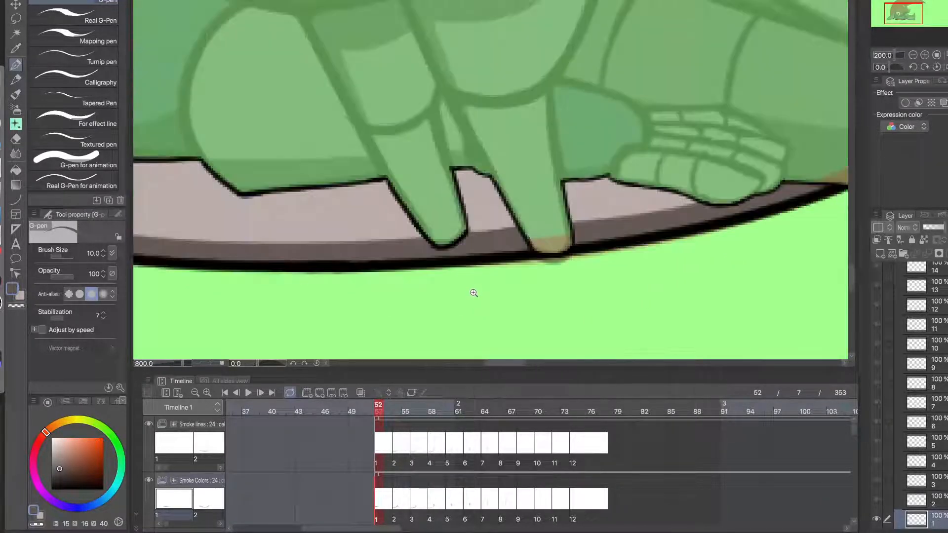
scroll(417, 258, up, 1)
scroll(396, 247, down, 1)
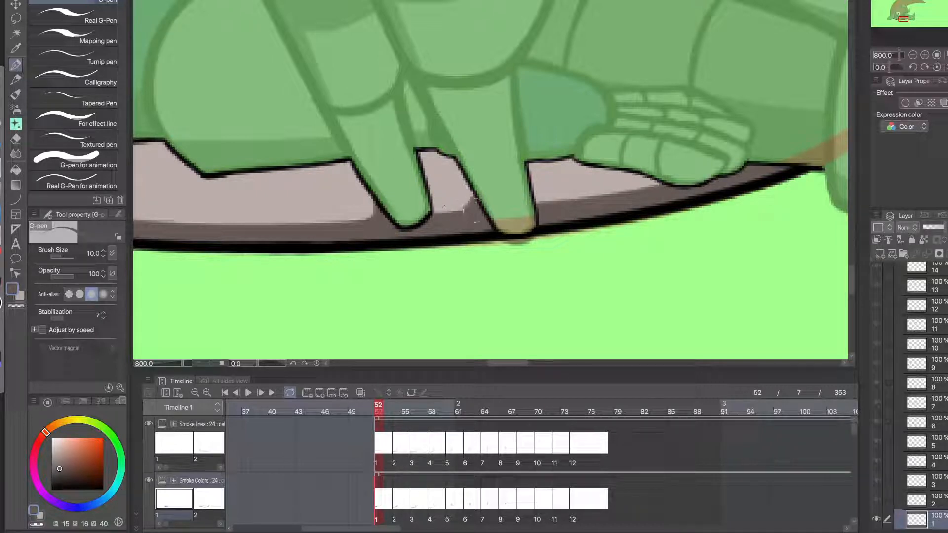
alt+click(447, 244)
alt+click(447, 244)
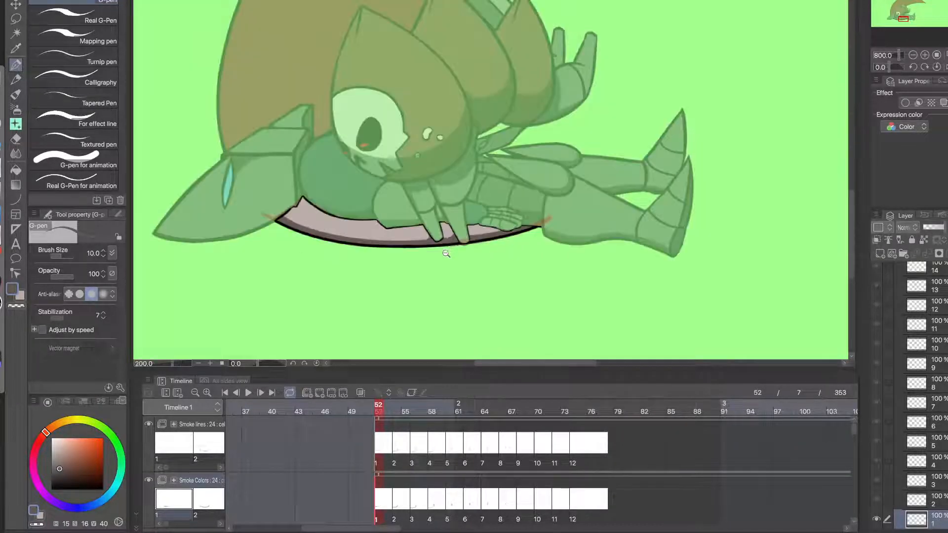
alt+click(446, 254)
- Widen and round the dark shadow at the left tip of the smoke on Smoke Colors cel 1, redoing the first stroke
super+click(323, 225)
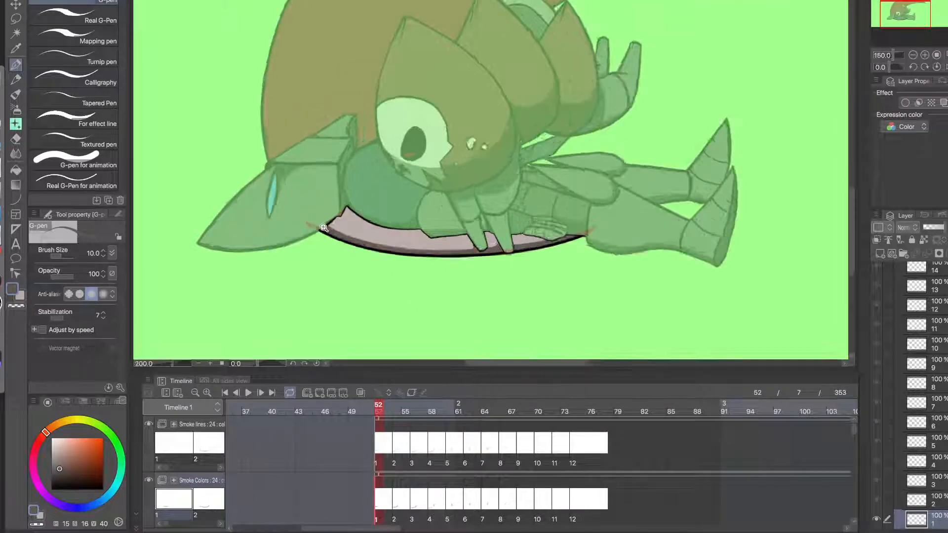
super+click(323, 225)
super+click(323, 226)
mouse_move(348, 228)
mouse_down()
mouse_move(352, 213)
mouse_move(363, 231)
mouse_move(359, 197)
mouse_up()
key(super+z)
mouse_move(390, 244)
mouse_down()
mouse_move(381, 189)
mouse_move(361, 229)
mouse_move(352, 207)
mouse_move(343, 225)
mouse_up()
alt+click(362, 256)
alt+click(362, 256)
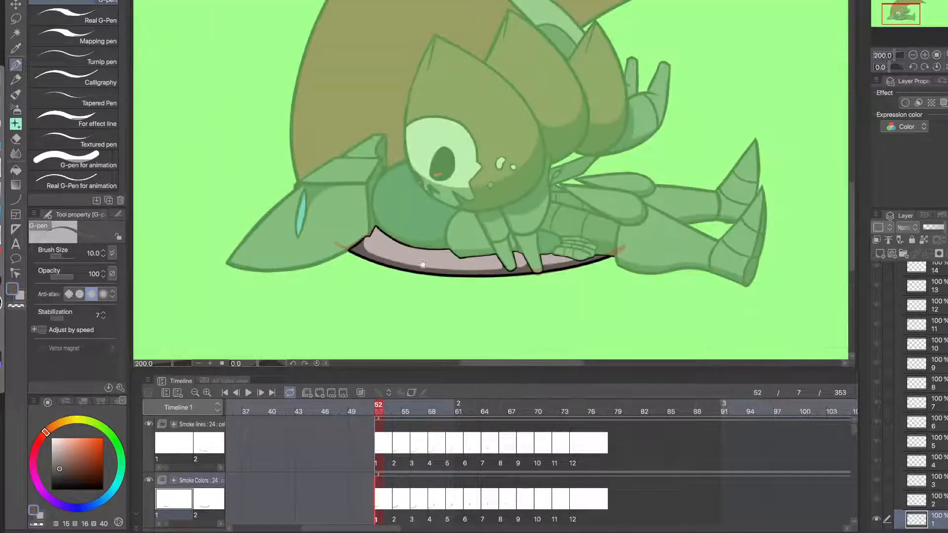
- Extend the dark shadow on Smoke Colors cel 1 under the toes, leaving a rounded light area right of the fingertips
drag(462, 280, 409, 274)
super+click(535, 253)
super+click(535, 252)
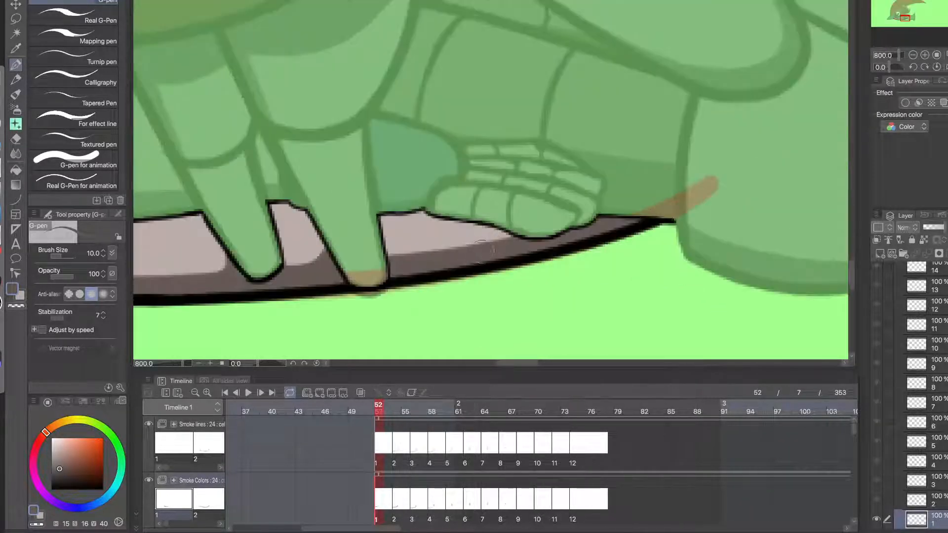
mouse_move(484, 248)
mouse_down()
mouse_move(457, 230)
mouse_move(481, 227)
mouse_move(472, 229)
mouse_move(468, 264)
mouse_move(487, 239)
mouse_move(466, 228)
mouse_move(477, 251)
mouse_move(456, 252)
mouse_move(488, 243)
mouse_move(483, 230)
mouse_move(506, 243)
mouse_move(435, 227)
mouse_up()
key(super+z)
key(super+z)
key(super+z)
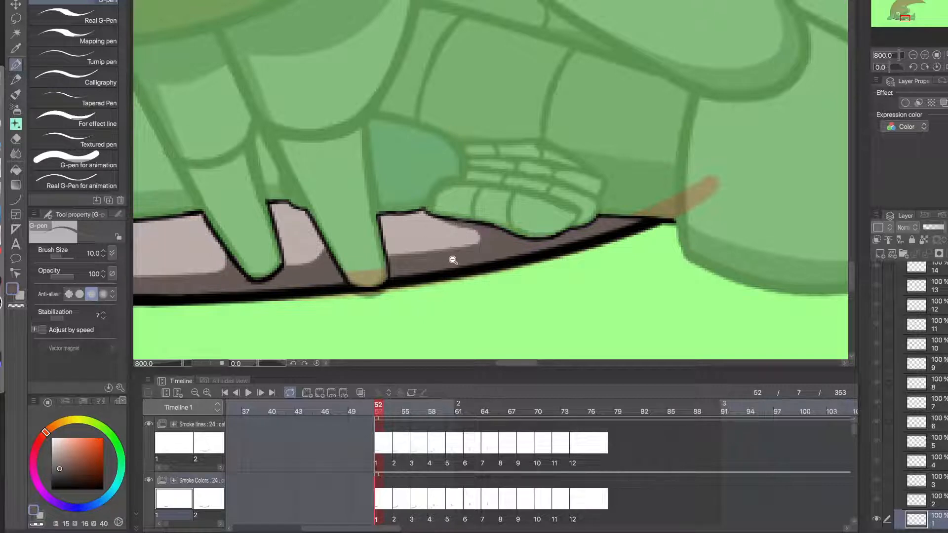
scroll(451, 256, down, 4)
drag(392, 286, 478, 302)
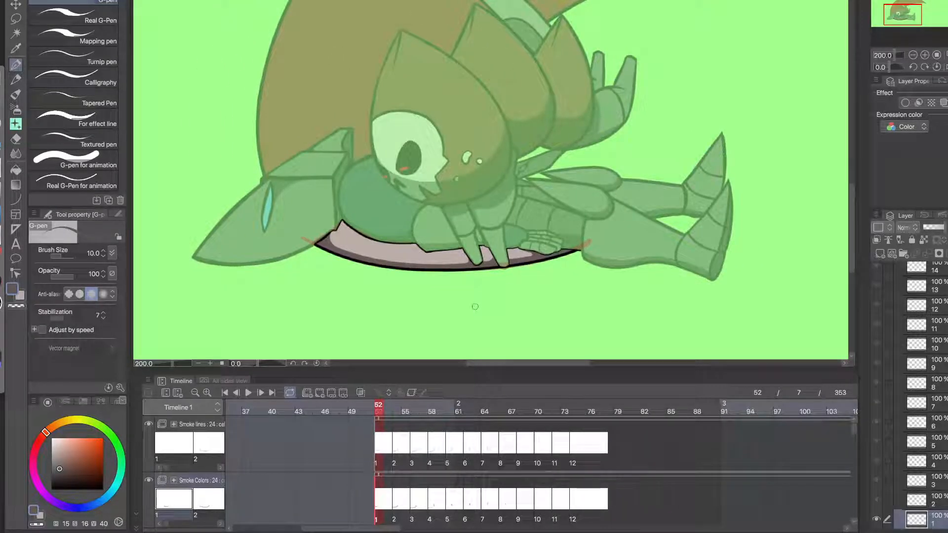
- Add a narrow dark G-pen shadow along the slanted notch in the smoke's upper outline beneath the character's arm
scroll(417, 249, up, 5)
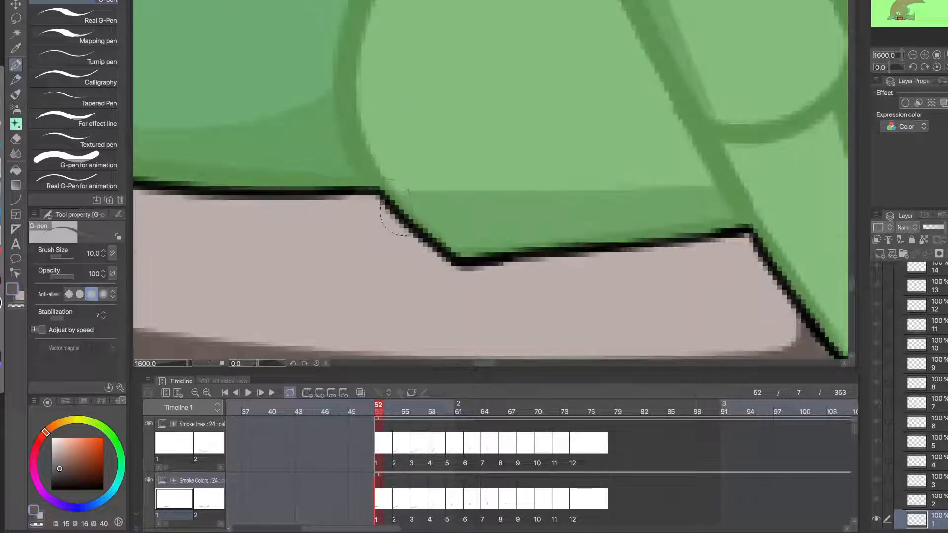
mouse_move(360, 195)
mouse_down()
mouse_move(462, 273)
mouse_move(354, 191)
mouse_move(414, 239)
mouse_move(360, 194)
mouse_move(375, 208)
mouse_up()
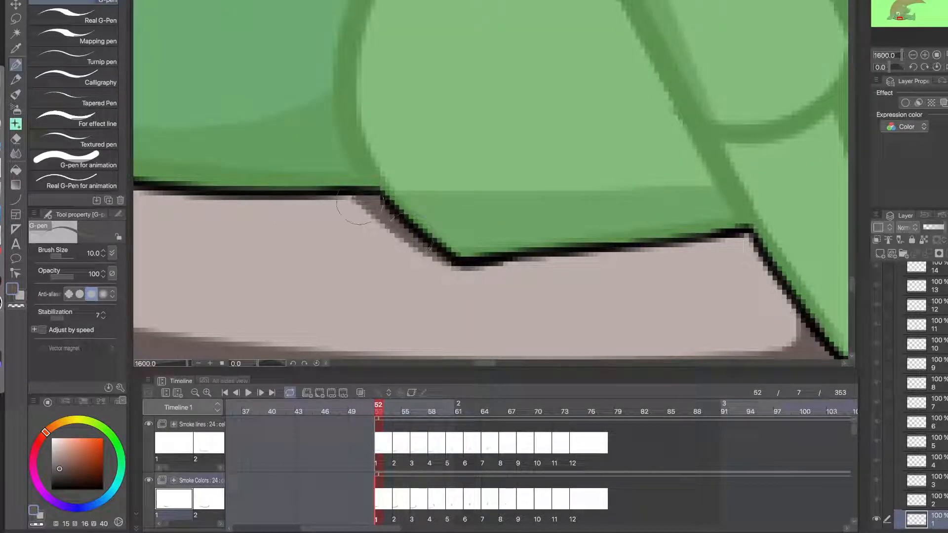
scroll(425, 267, down, 5)
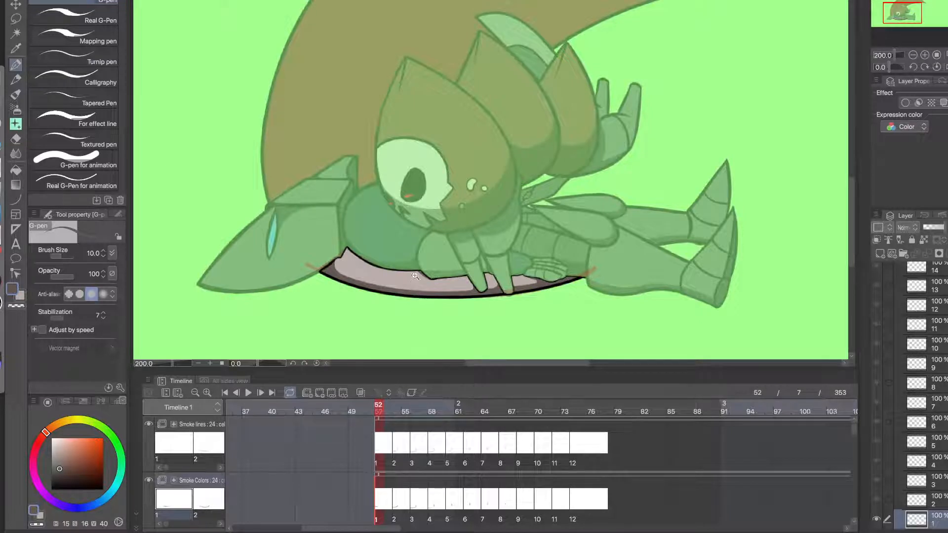
scroll(415, 276, up, 3)
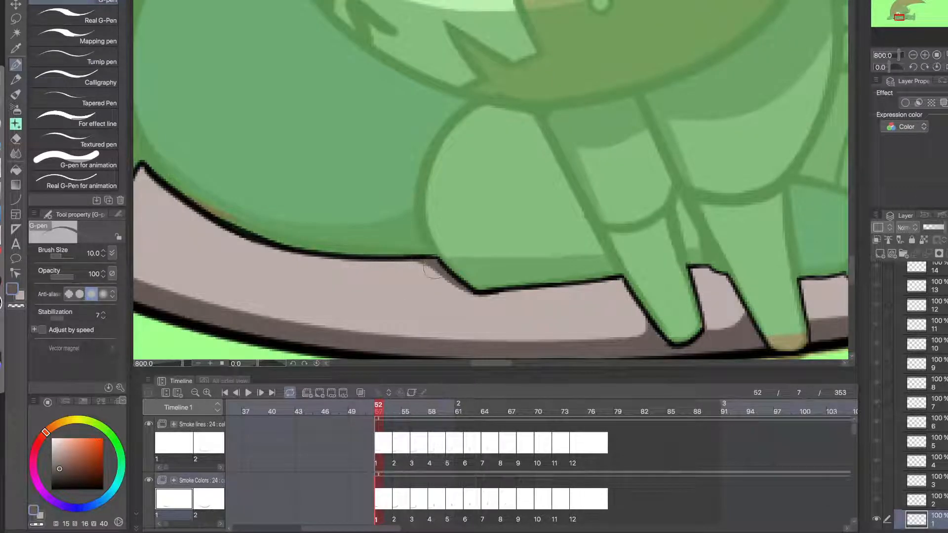
key(c)
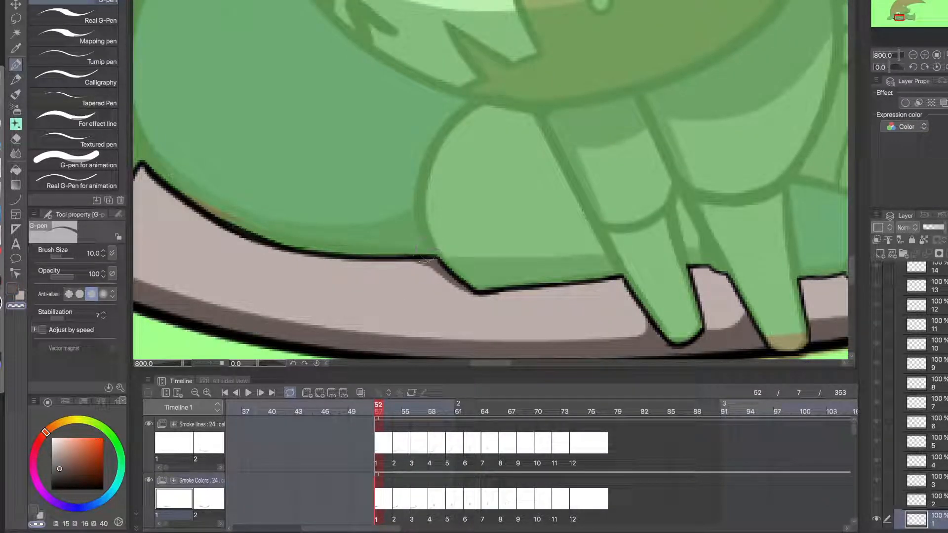
key(c)
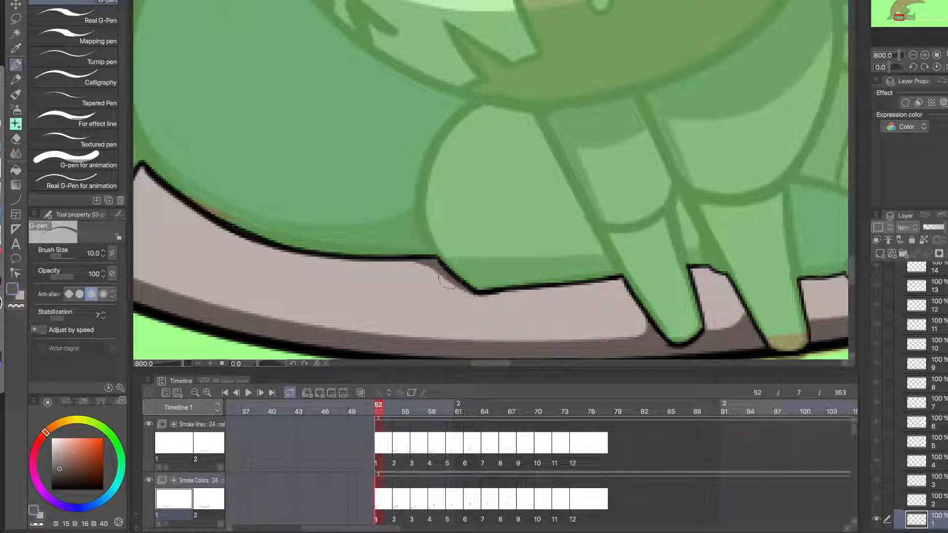
scroll(395, 267, down, 4)
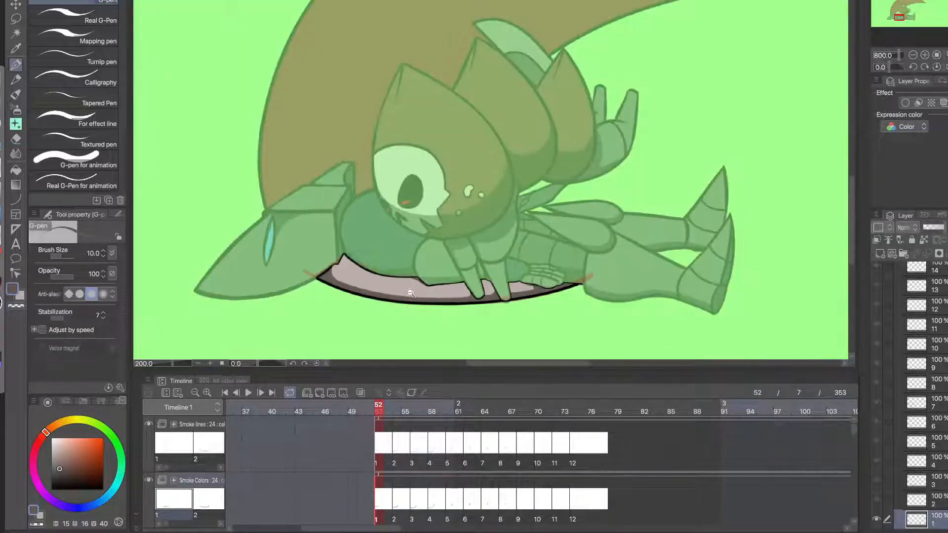
drag(408, 311, 409, 277)
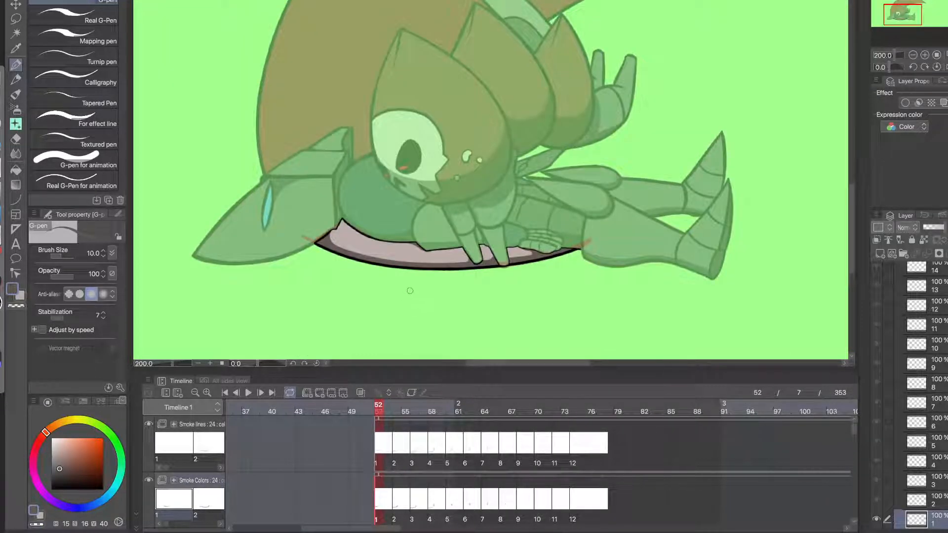
- On Smoke Colors cel 2, draw a dark shadow line along the left half of the ring's lower edge with the Curve tool
click(397, 500)
drag(321, 291, 359, 319)
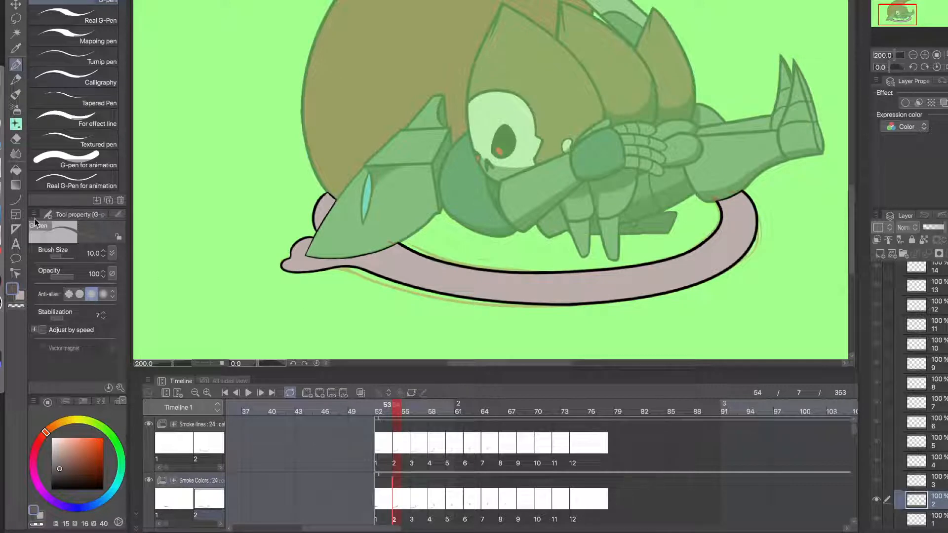
key(u)
scroll(508, 312, up, 2)
drag(507, 313, 473, 284)
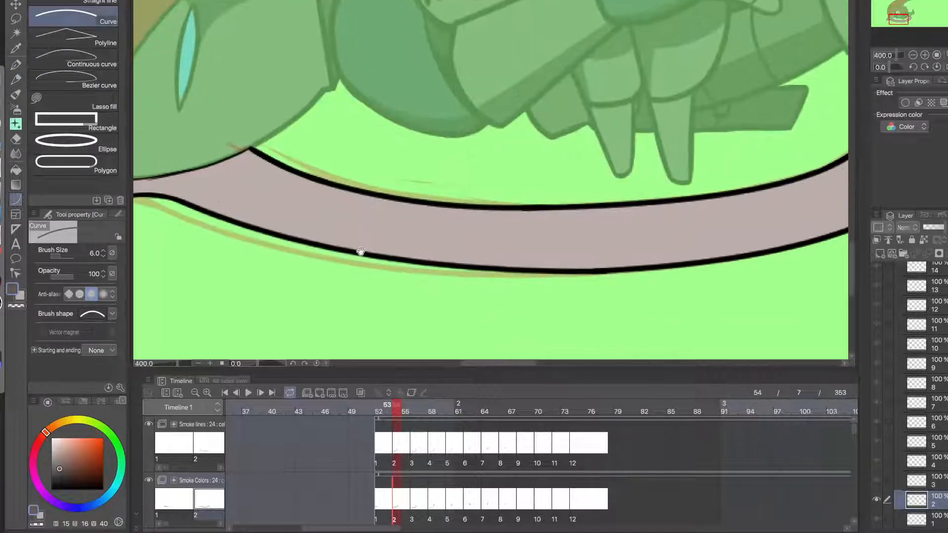
drag(200, 200, 581, 263)
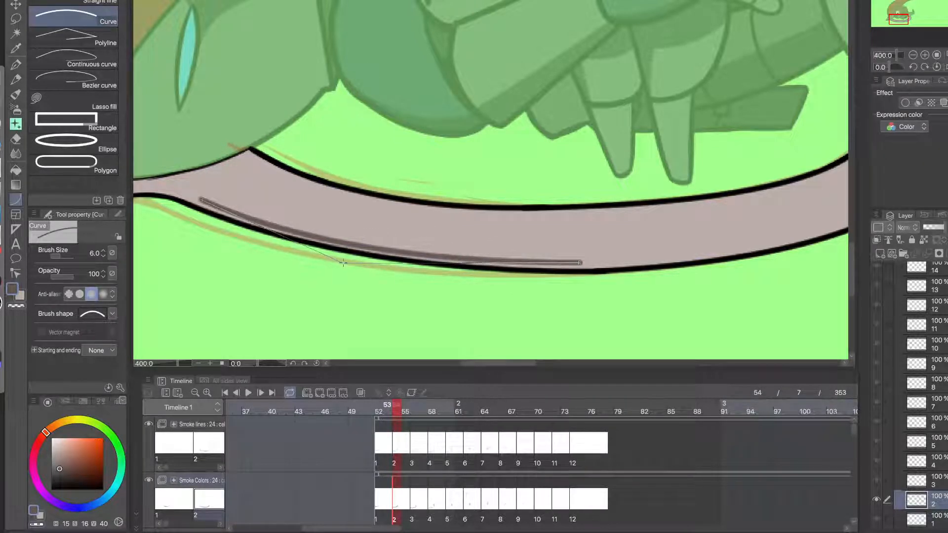
click(347, 264)
- Continue the curved shadow line along the ring's lower right edge and up around its outer right bend
mouse_move(568, 273)
mouse_down()
mouse_move(392, 279)
mouse_move(720, 186)
mouse_move(779, 154)
mouse_move(785, 137)
mouse_up()
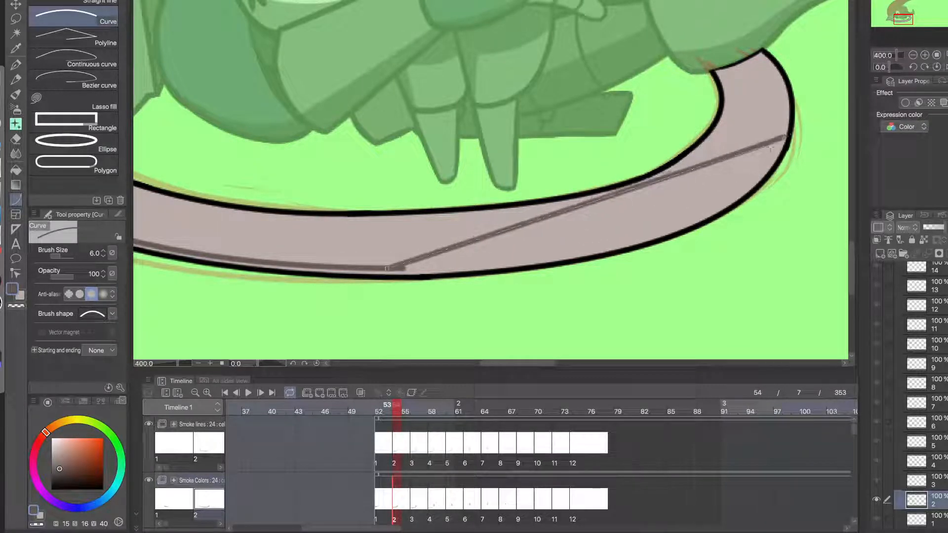
click(728, 263)
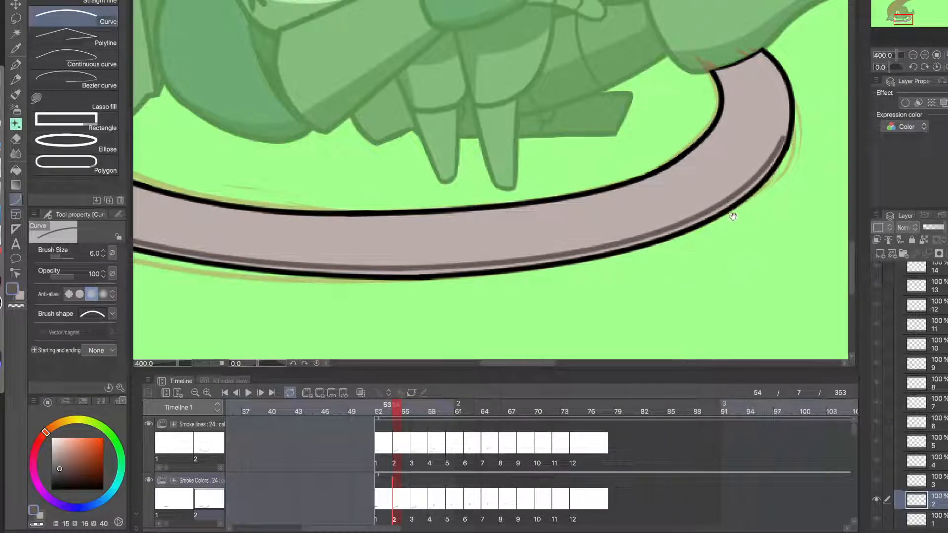
drag(729, 196, 529, 244)
scroll(586, 194, up, 2)
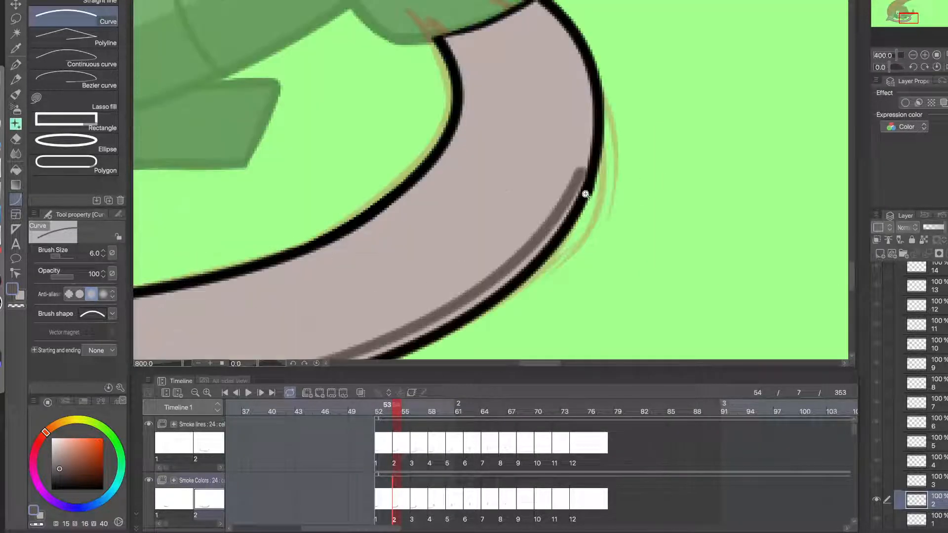
mouse_move(587, 57)
mouse_down()
mouse_move(577, 215)
mouse_move(551, 223)
mouse_up()
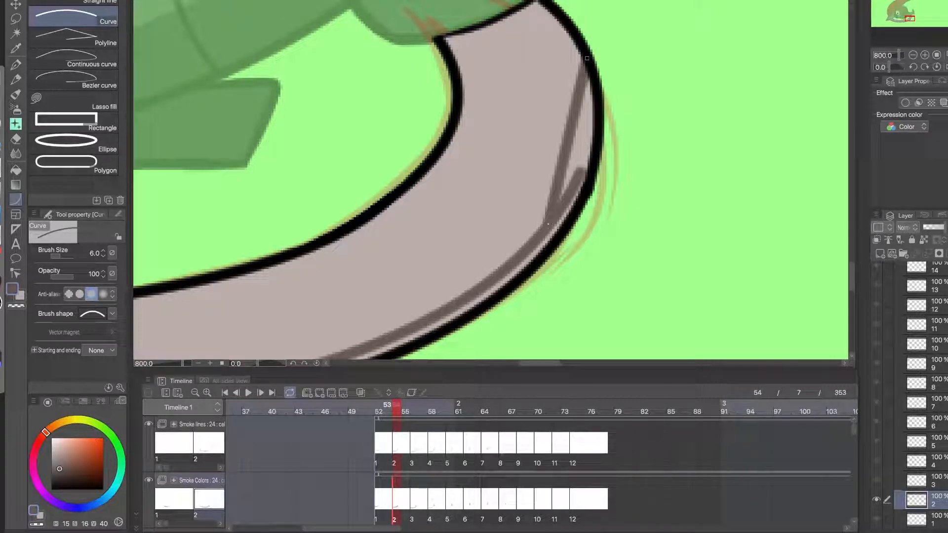
click(595, 173)
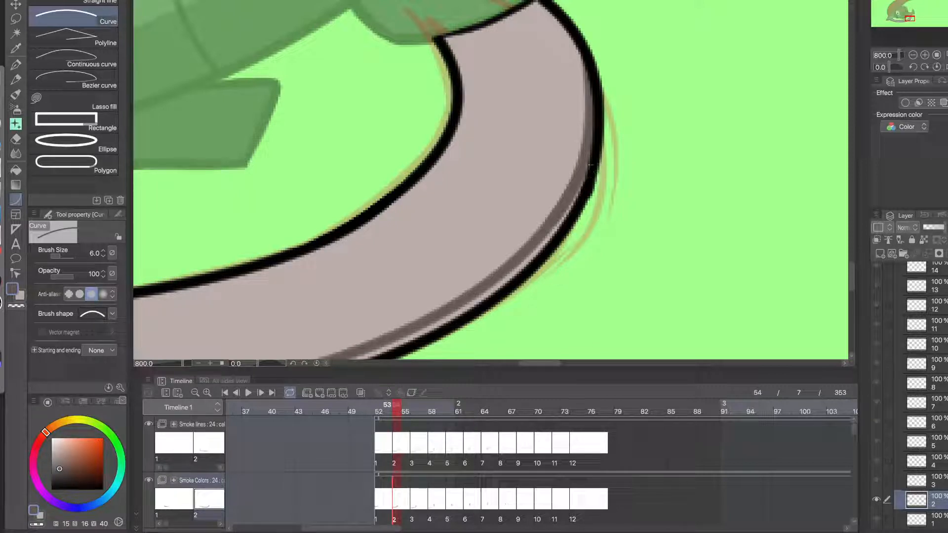
- Fill the gap between the shadow curve and the outer outline along the ring's right bend with dark colour
mouse_move(595, 130)
mouse_down()
mouse_move(593, 163)
mouse_move(538, 255)
mouse_move(505, 281)
mouse_move(662, 169)
mouse_move(538, 249)
mouse_move(387, 286)
mouse_up()
click(587, 215)
key(p)
mouse_move(499, 265)
mouse_down()
mouse_move(348, 299)
mouse_move(660, 216)
mouse_move(501, 251)
mouse_up()
mouse_move(632, 226)
mouse_down()
mouse_move(477, 255)
mouse_move(423, 253)
mouse_up()
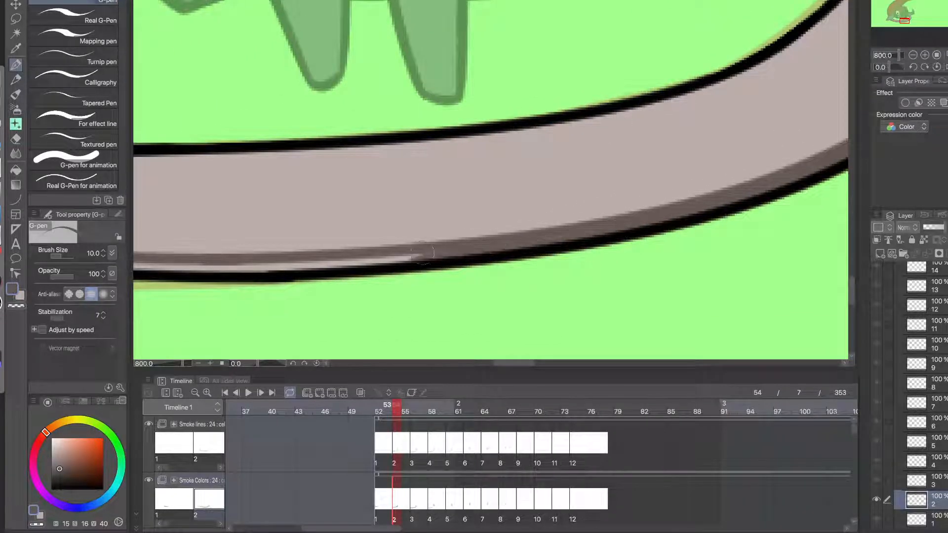
- Fill the remaining gap between shadow curve and lower outline, from the ring's middle to its left part, with the G-pen
mouse_move(697, 212)
mouse_down()
mouse_move(390, 261)
mouse_move(648, 250)
mouse_up()
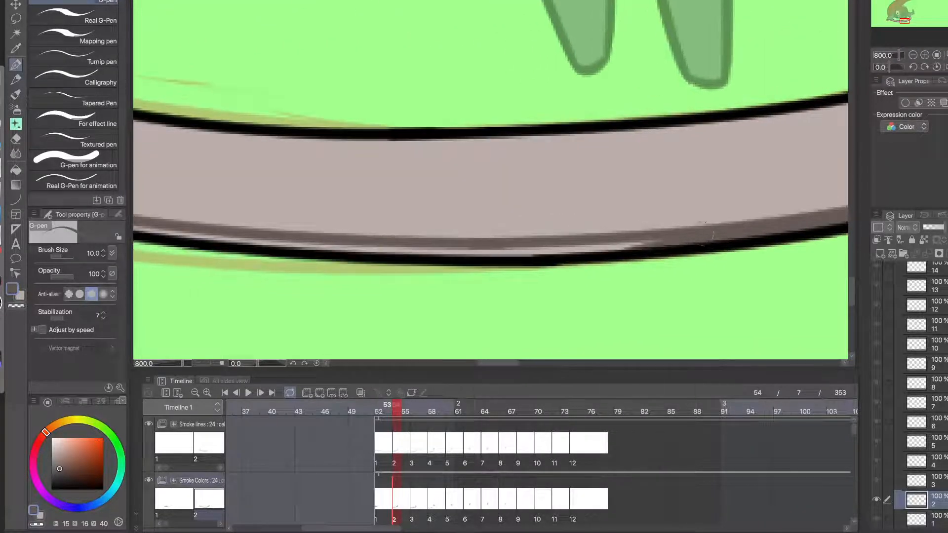
drag(706, 237, 509, 252)
drag(611, 246, 420, 251)
drag(549, 248, 370, 249)
mouse_move(494, 254)
mouse_down()
mouse_move(282, 244)
mouse_move(613, 271)
mouse_move(436, 251)
mouse_up()
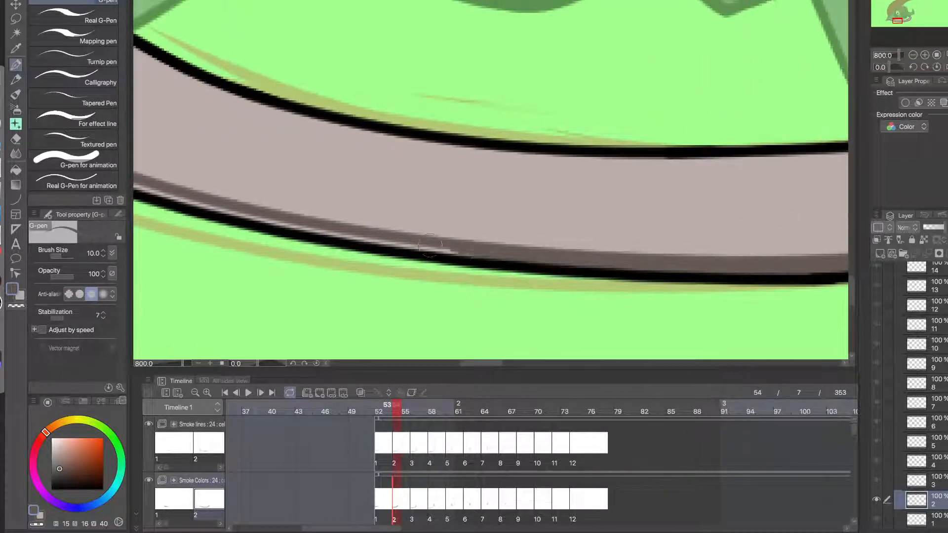
mouse_move(547, 262)
mouse_down()
mouse_move(336, 238)
mouse_move(546, 289)
mouse_move(386, 252)
mouse_move(543, 316)
mouse_up()
mouse_move(317, 236)
mouse_down()
mouse_move(499, 294)
mouse_move(320, 227)
mouse_move(483, 291)
mouse_up()
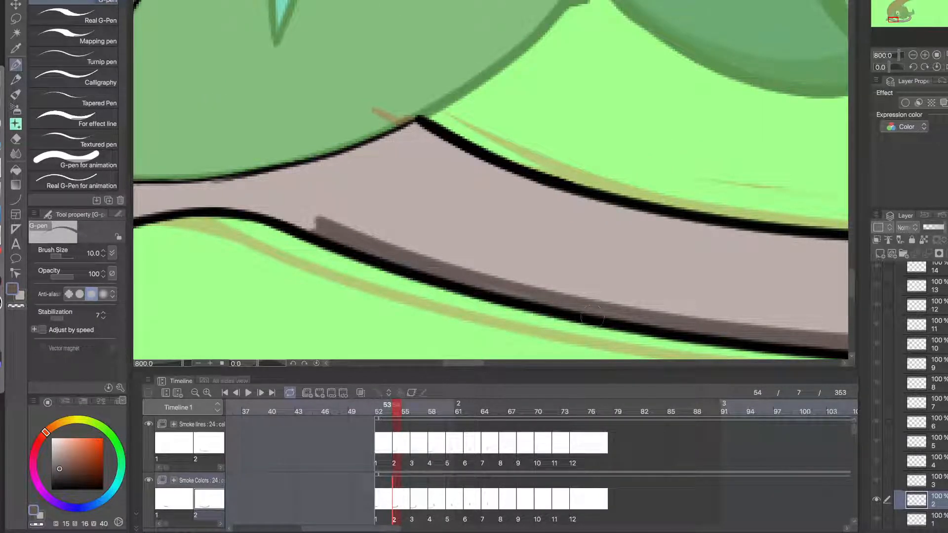
- Extend the dark shadow over the hump in the lower outline and taper it toward the left lobe, redoing the first stroke
scroll(357, 244, down, 2)
scroll(358, 244, up, 2)
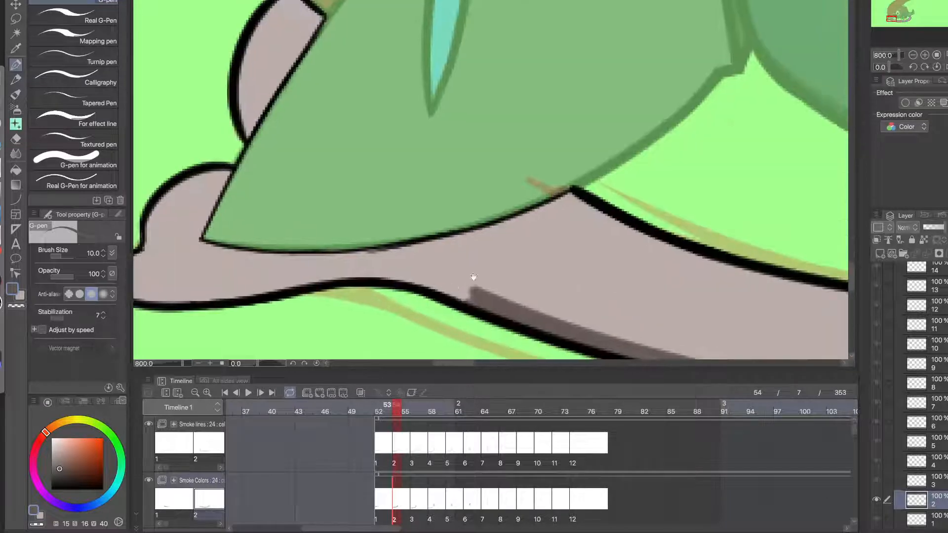
mouse_move(592, 252)
mouse_down()
mouse_move(487, 223)
mouse_move(386, 236)
mouse_up()
key(ctrl+z)
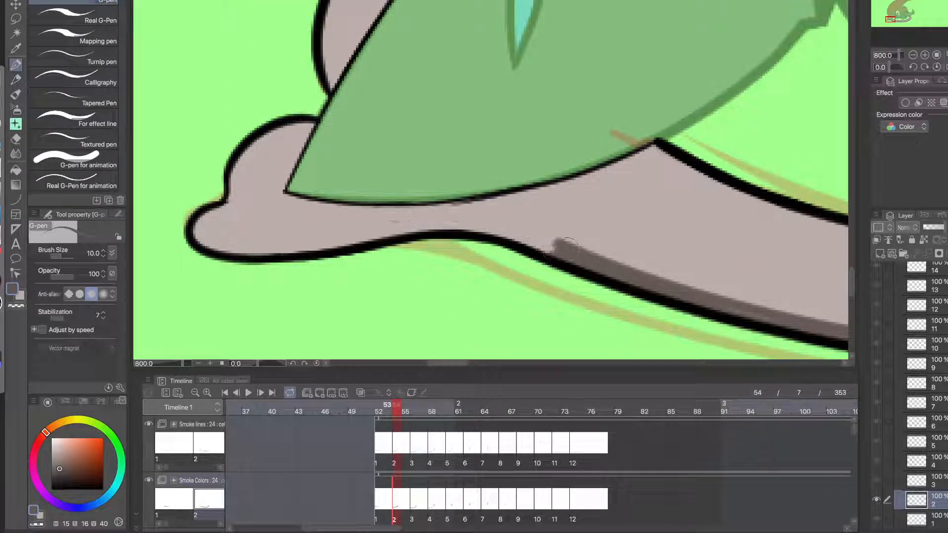
drag(567, 254, 378, 233)
drag(567, 254, 455, 229)
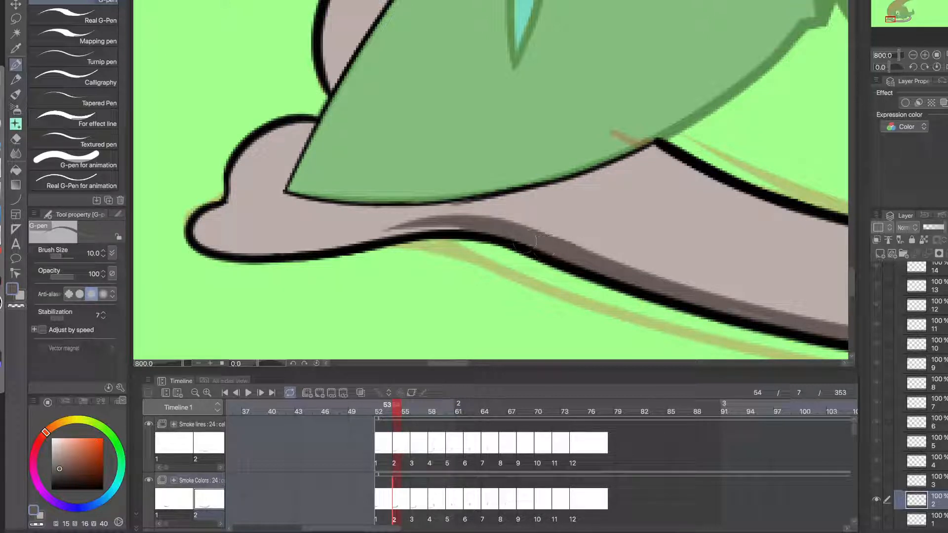
mouse_move(459, 240)
mouse_down()
mouse_move(547, 239)
mouse_move(637, 222)
mouse_move(415, 233)
mouse_up()
drag(571, 222, 653, 212)
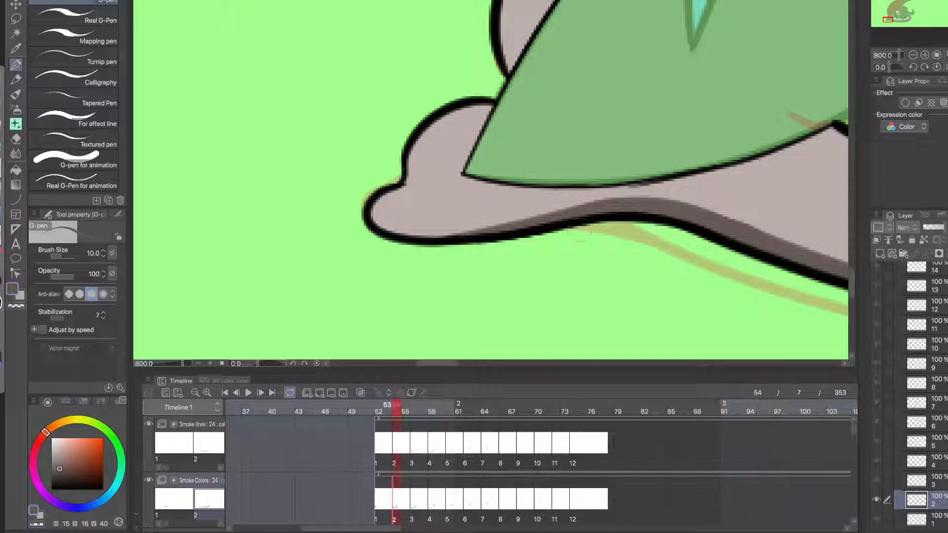
- Shade the crease of the ring's left lobe and the lower tip of the separate smoke piece above it in dark greyish brown
mouse_move(405, 184)
mouse_down()
mouse_move(426, 155)
mouse_move(418, 141)
mouse_move(411, 187)
mouse_move(435, 184)
mouse_move(419, 149)
mouse_move(420, 170)
mouse_move(410, 170)
mouse_move(428, 123)
mouse_up()
key(ctrl+z)
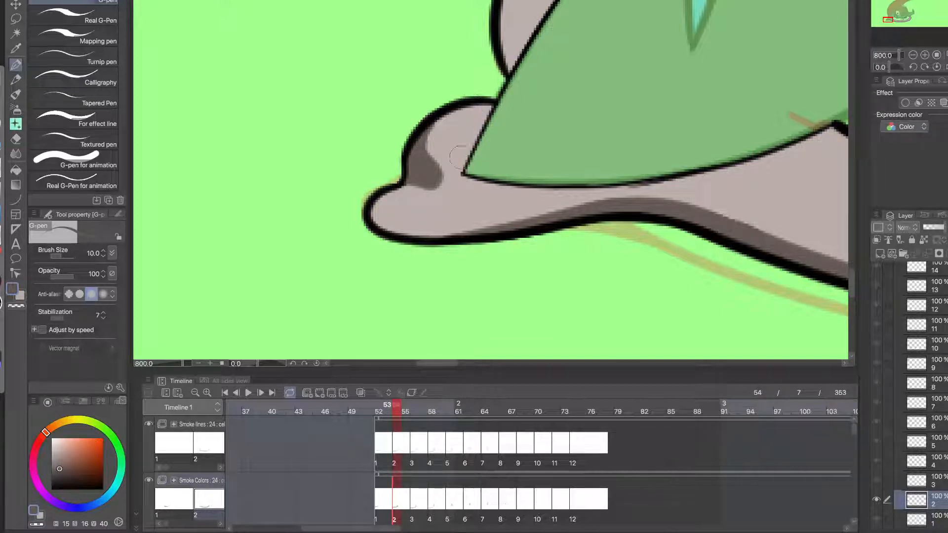
drag(496, 142, 446, 239)
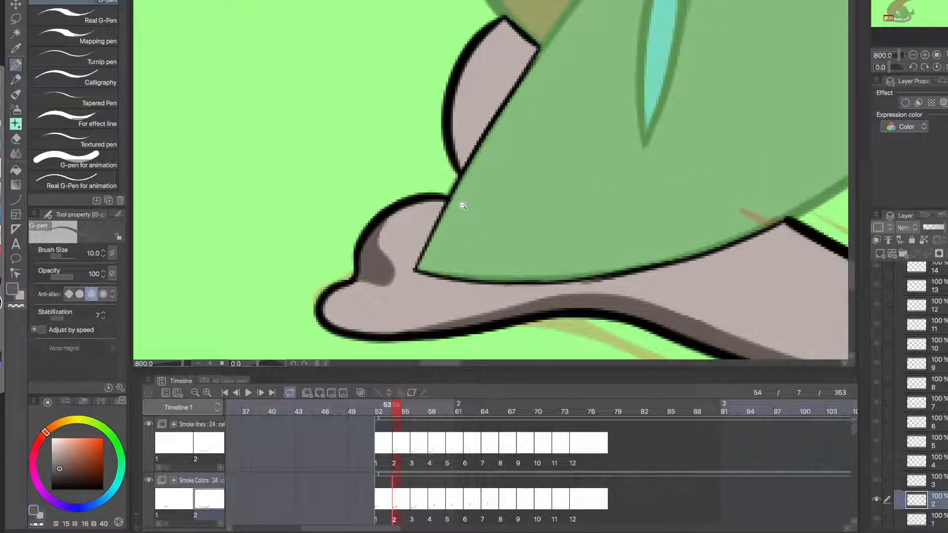
scroll(462, 205, down, 5)
scroll(471, 195, up, 5)
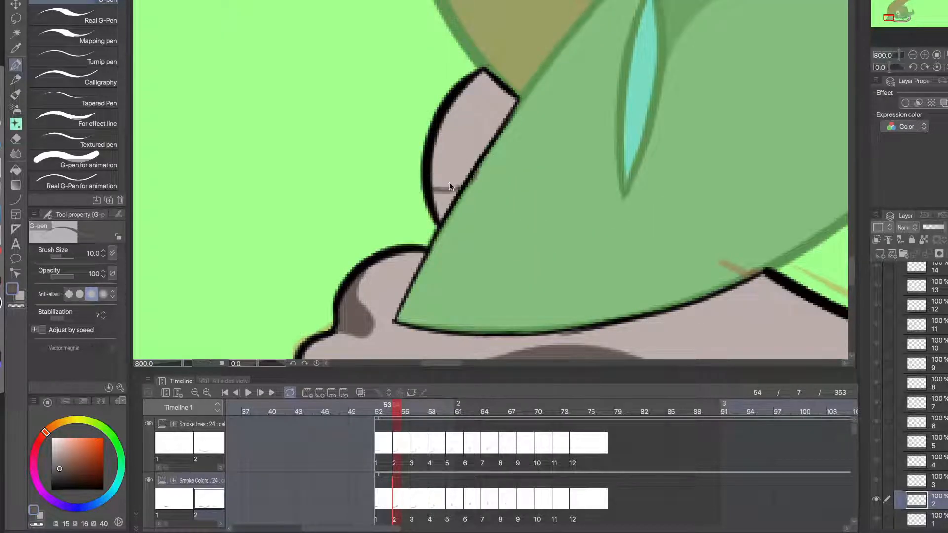
mouse_move(464, 184)
mouse_down()
mouse_move(424, 170)
mouse_move(434, 168)
mouse_move(432, 196)
mouse_move(453, 194)
mouse_move(437, 210)
mouse_up()
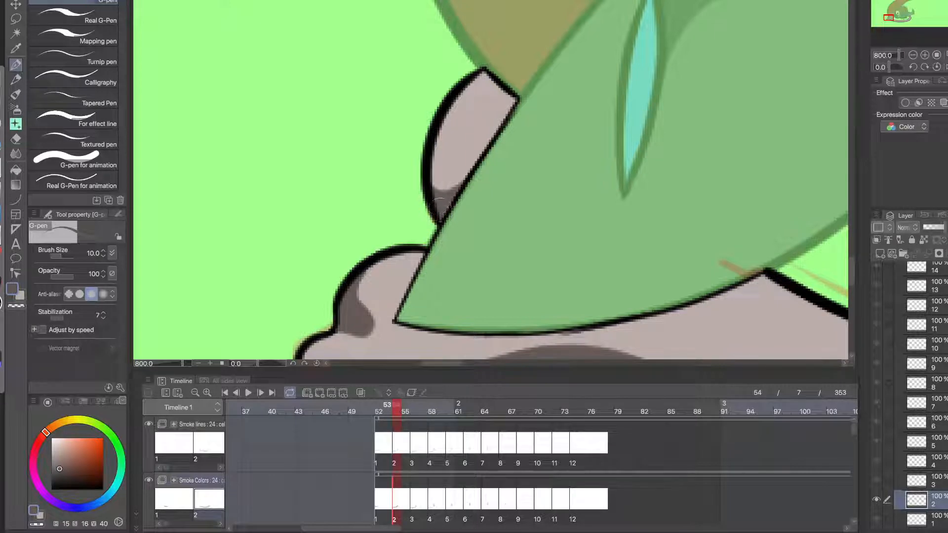
scroll(440, 203, down, 6)
drag(508, 296, 434, 275)
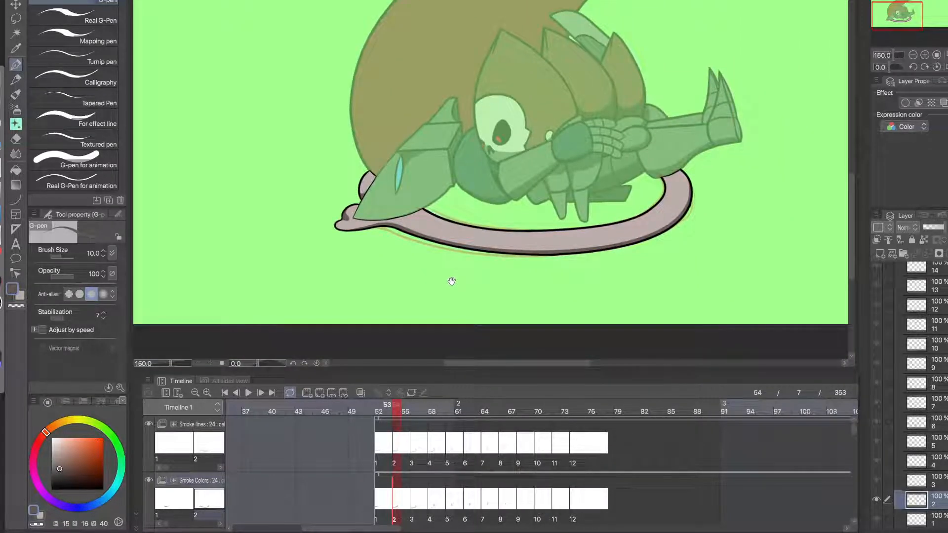
- Shade the ring's inner edge at its upper right end in dark greyish brown with the G-pen, redoing one stroke
scroll(459, 267, up, 1)
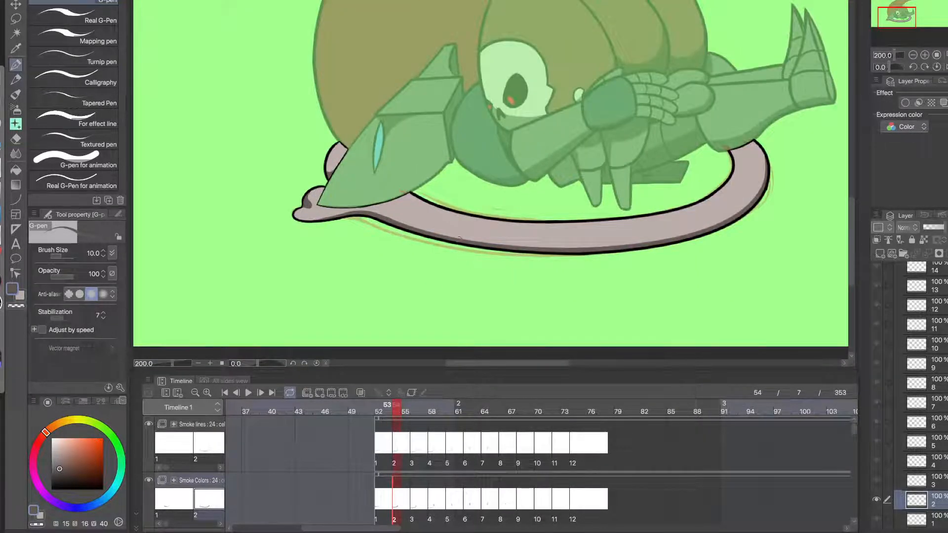
scroll(745, 165, up, 4)
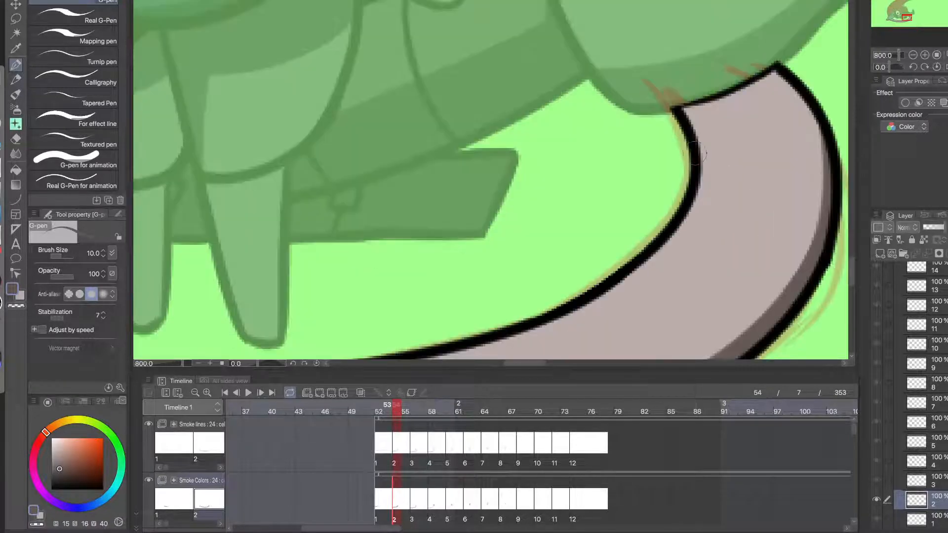
drag(691, 111, 696, 155)
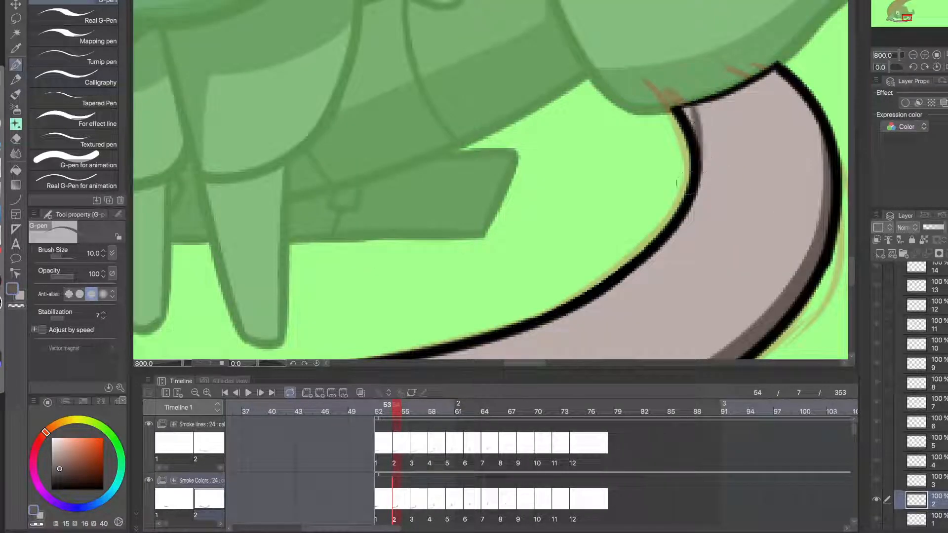
drag(689, 118, 695, 146)
drag(694, 111, 689, 179)
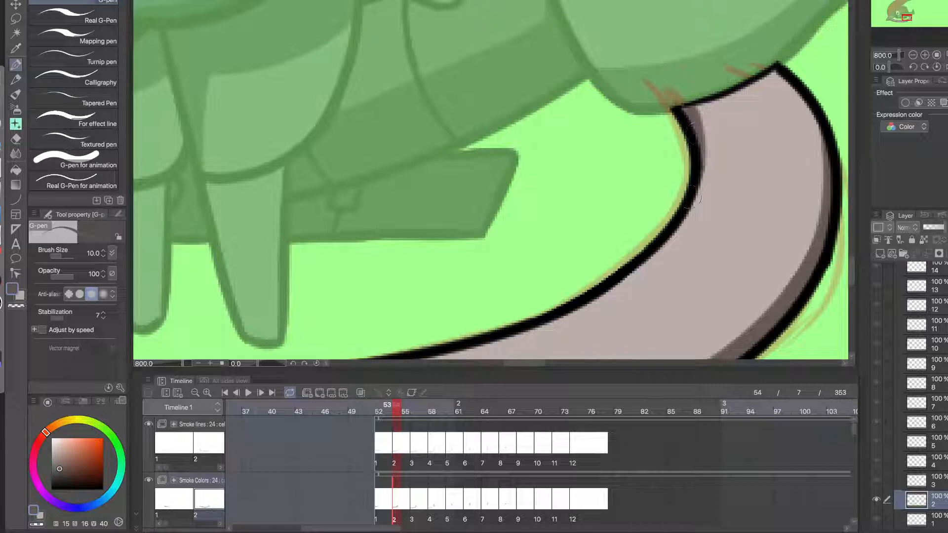
key(super+z)
drag(696, 108, 688, 172)
drag(697, 108, 695, 189)
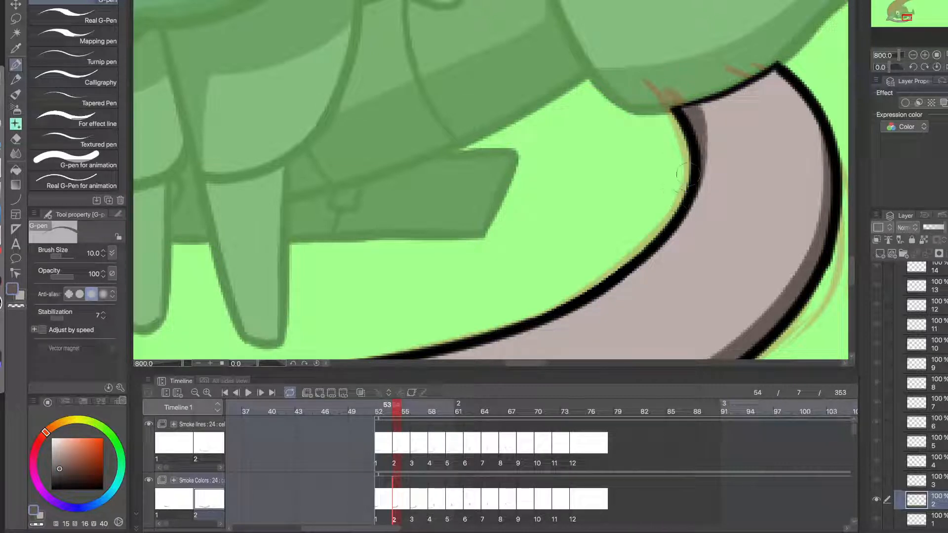
- Trim the new shadow on the right end with the sampled greyish pink, redoing one stroke, and resample the dark greyish brown
alt+click(714, 119)
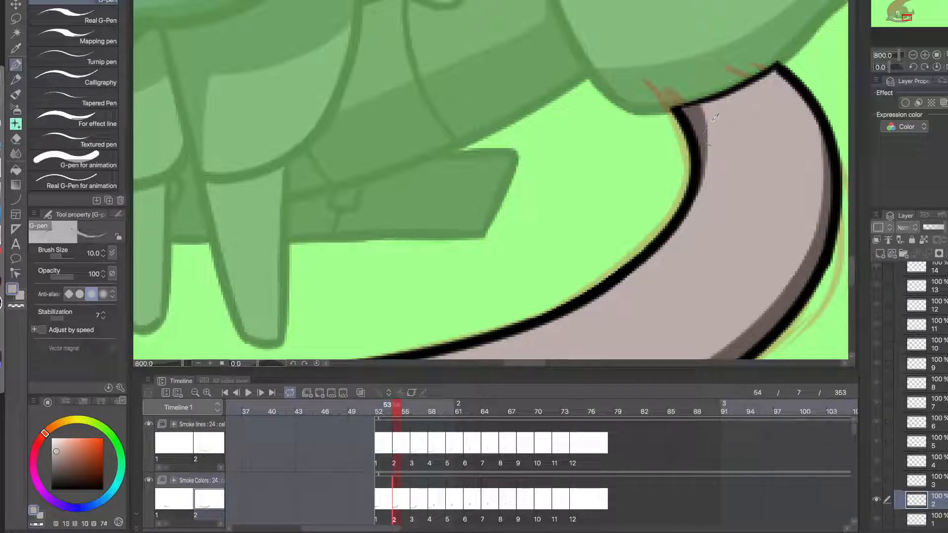
drag(709, 161, 704, 180)
drag(709, 107, 705, 175)
key(super+z)
drag(702, 106, 696, 181)
alt+click(696, 112)
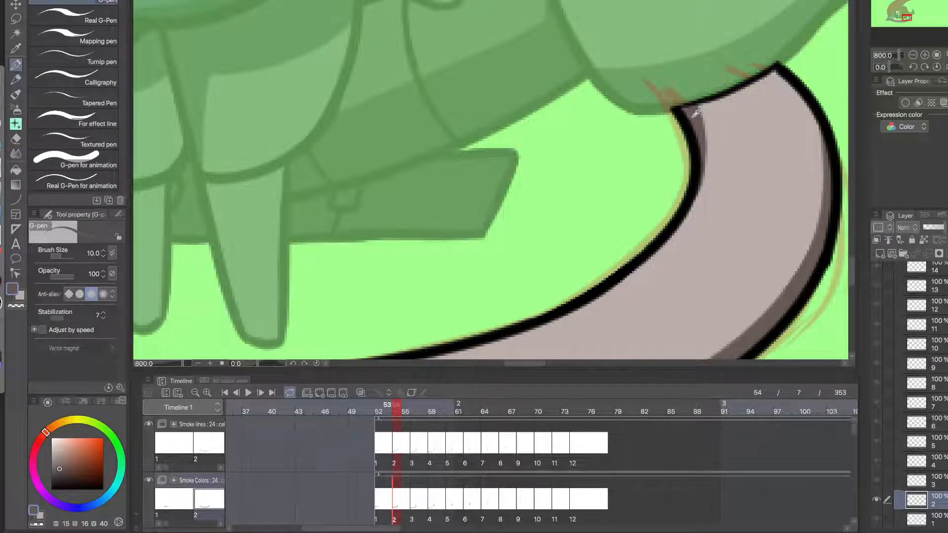
- Add a small dark shadow under the ring's inner outline where it emerges from the pointed green shape on the left
drag(667, 147, 614, 150)
drag(721, 192, 679, 250)
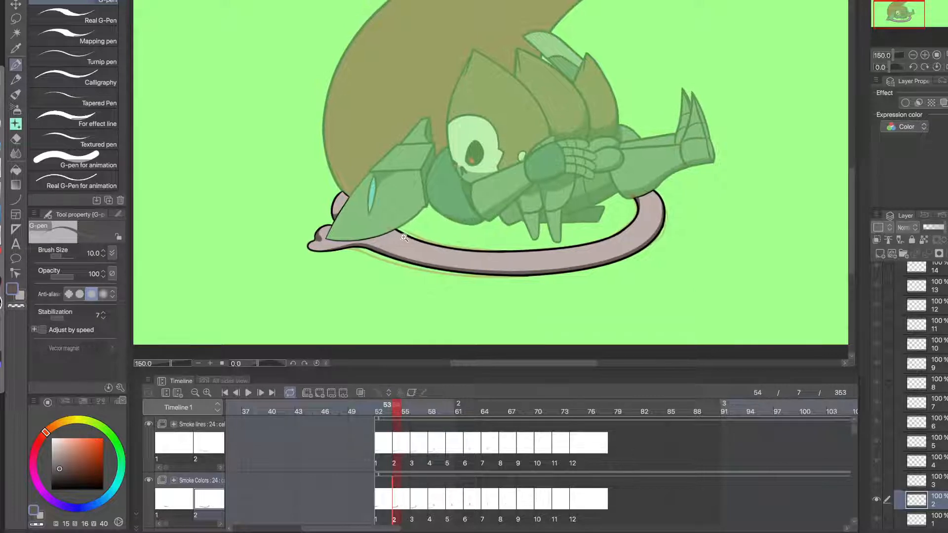
scroll(409, 237, up, 6)
drag(340, 188, 384, 205)
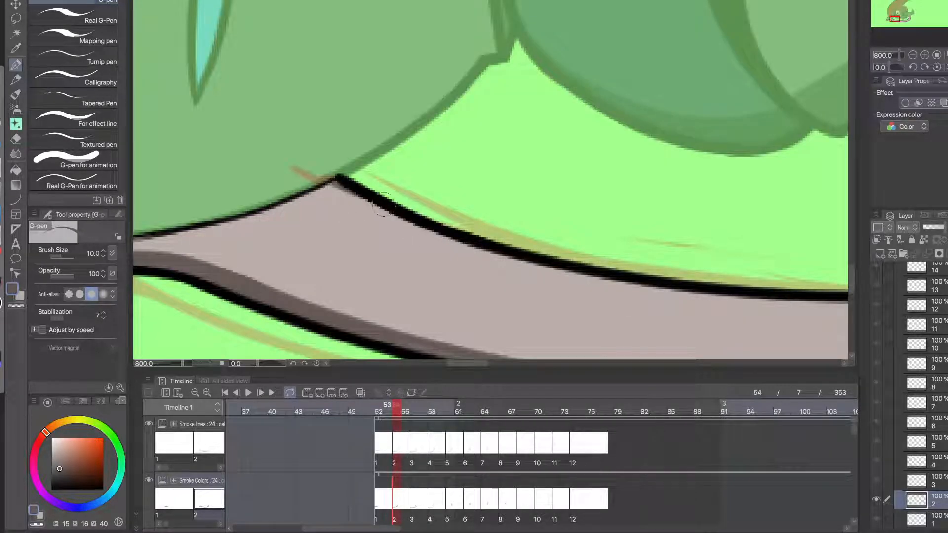
scroll(365, 197, down, 8)
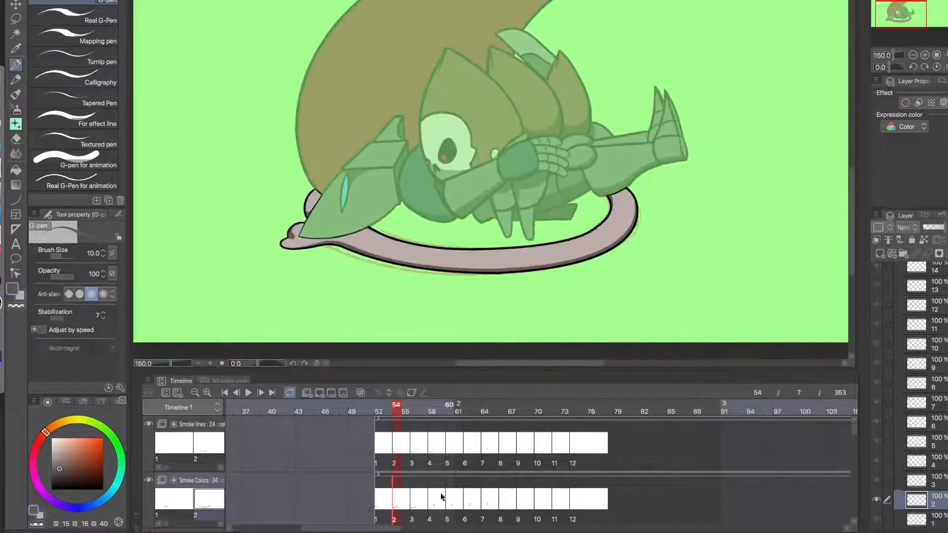
- On Smoke Colors cel 3, shade the inside of the small curl near the ring's upper right end
click(419, 500)
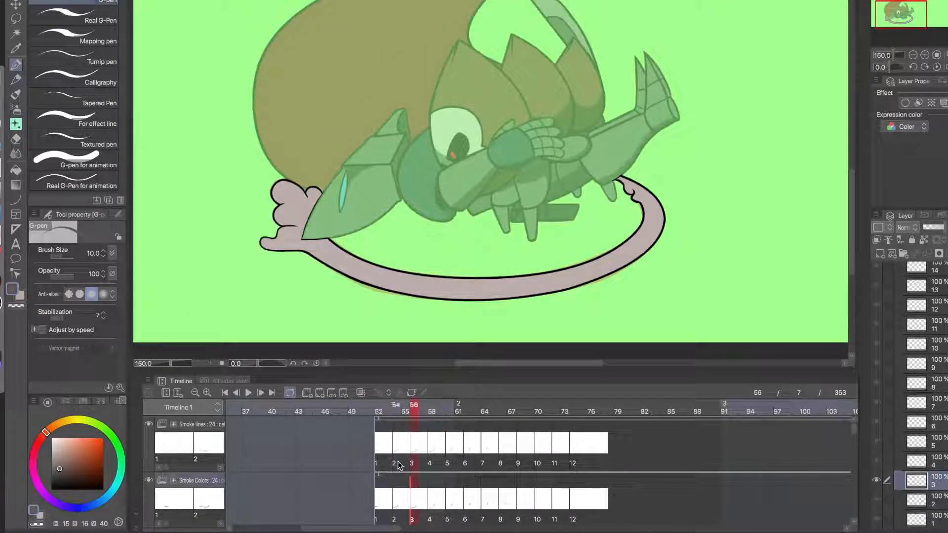
drag(282, 256, 331, 270)
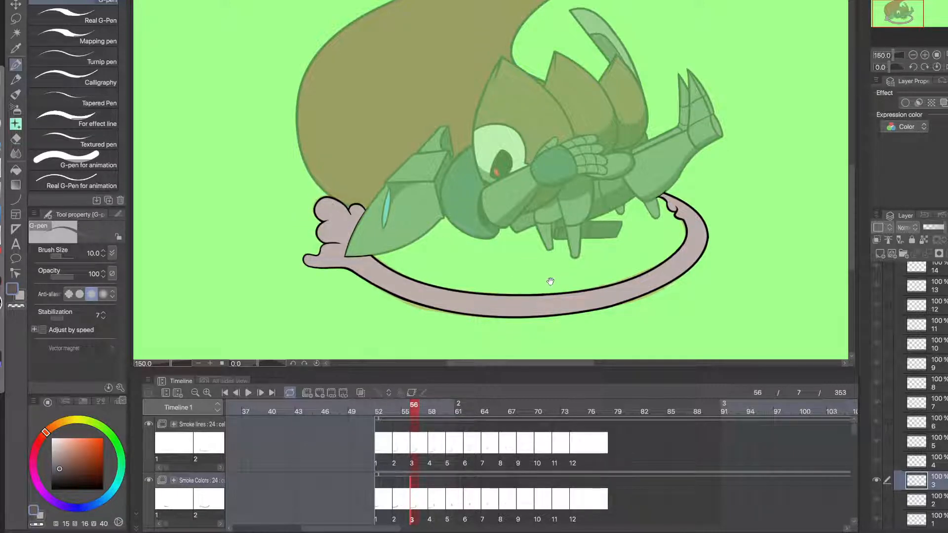
scroll(561, 163, up, 10)
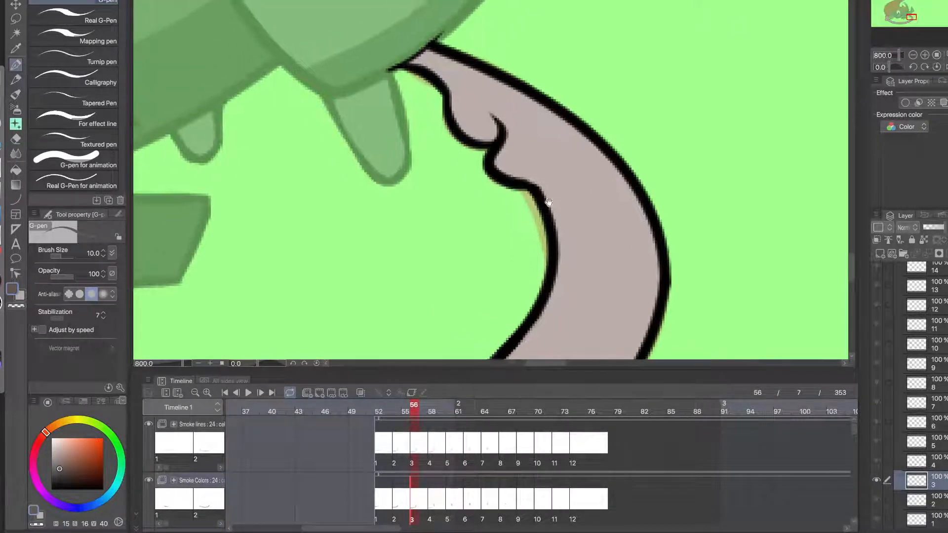
drag(548, 203, 558, 208)
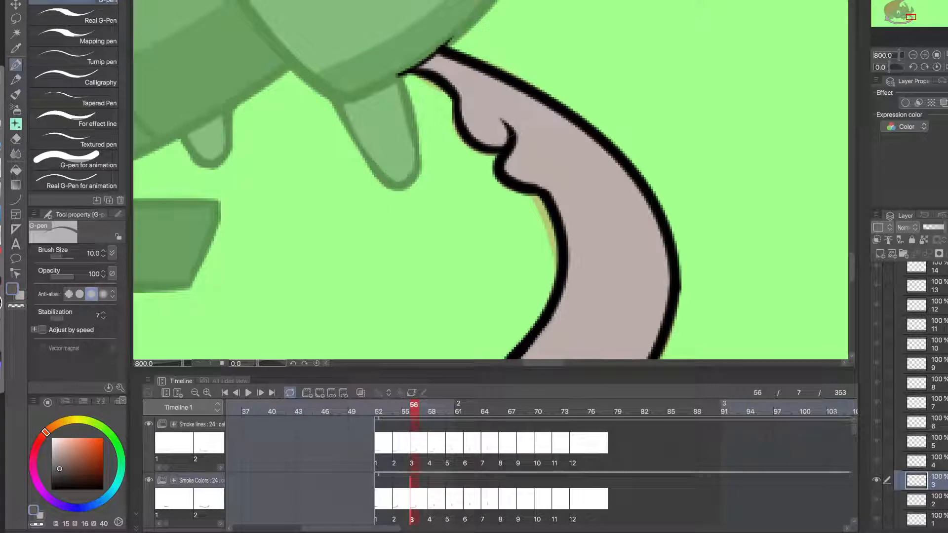
mouse_move(502, 121)
mouse_down()
mouse_move(456, 138)
mouse_move(510, 133)
mouse_move(482, 142)
mouse_move(509, 130)
mouse_move(458, 114)
mouse_move(508, 126)
mouse_up()
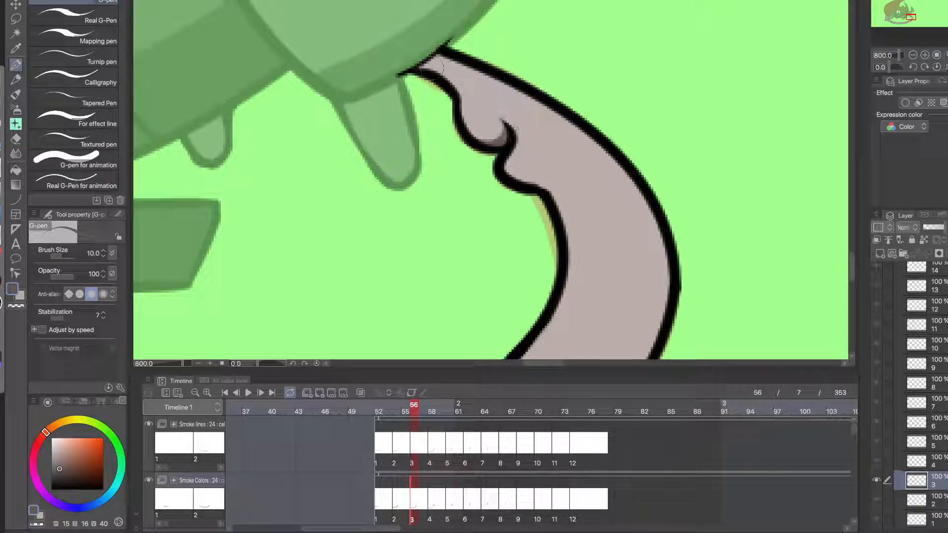
- Shade the narrow upper tip of the ring's right end and the bump below the small curl in dark greyish brown
mouse_move(421, 69)
mouse_down()
mouse_move(469, 89)
mouse_move(423, 68)
mouse_move(465, 118)
mouse_move(436, 70)
mouse_move(452, 100)
mouse_move(457, 94)
mouse_move(419, 76)
mouse_move(445, 84)
mouse_up()
key(ctrl+z)
key(ctrl+z)
key(c)
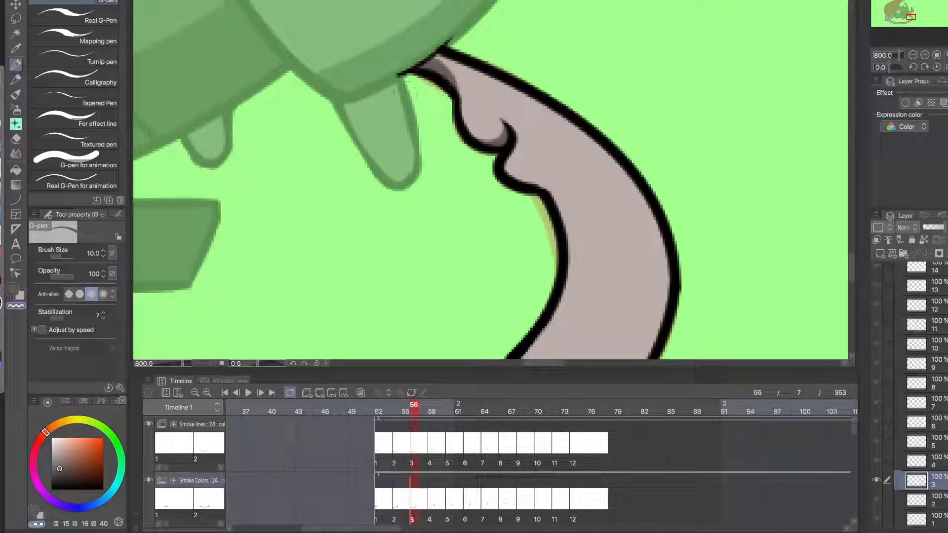
key(c)
mouse_move(523, 186)
mouse_down()
mouse_move(459, 139)
mouse_move(476, 131)
mouse_move(489, 210)
mouse_up()
drag(478, 141, 480, 132)
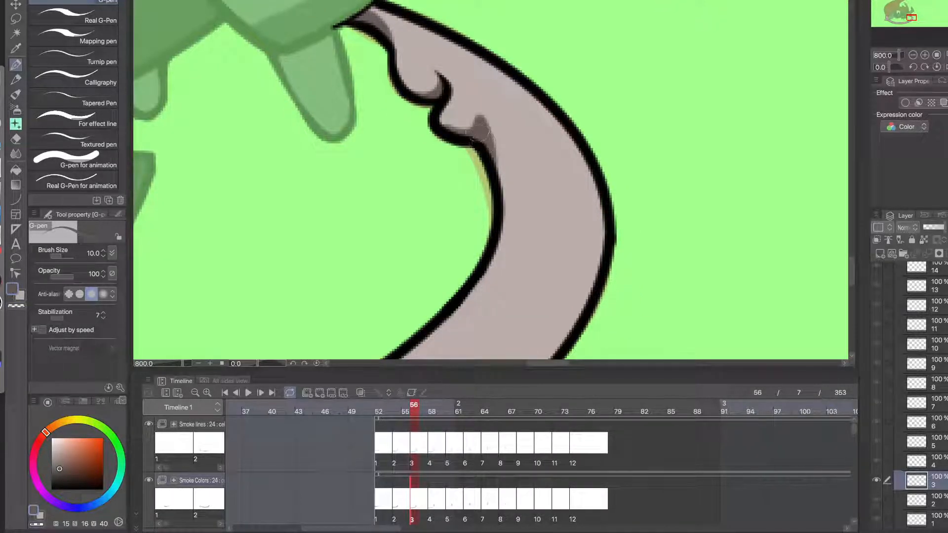
- Paint a dark shadow along the lower edge of the bottom left lobe, peaking in a hump before the ring's bend
scroll(499, 218, down, 3)
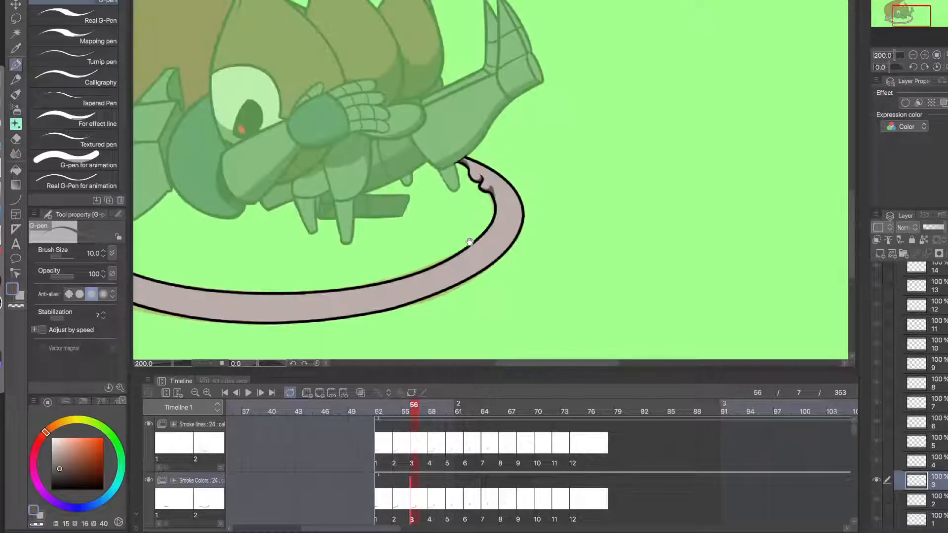
drag(444, 248, 503, 261)
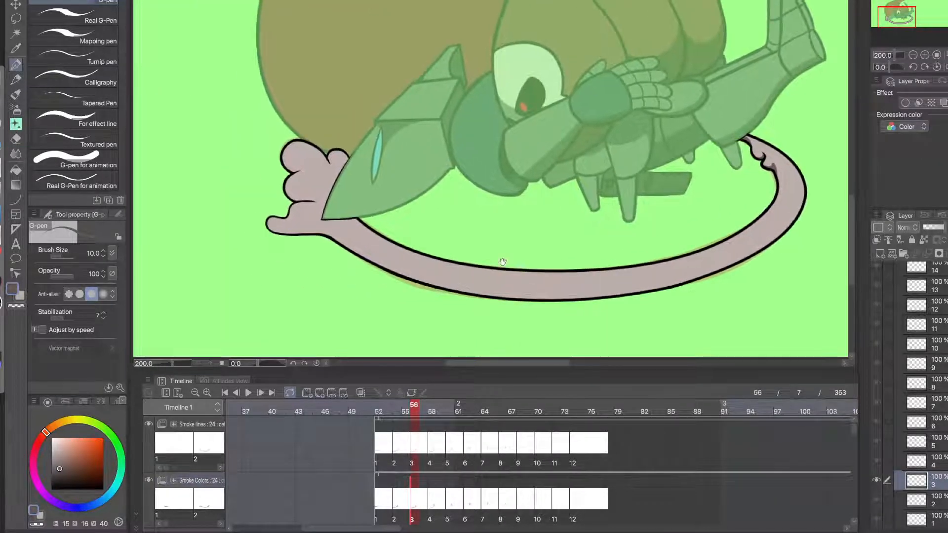
scroll(280, 226, up, 4)
scroll(469, 295, down, 1)
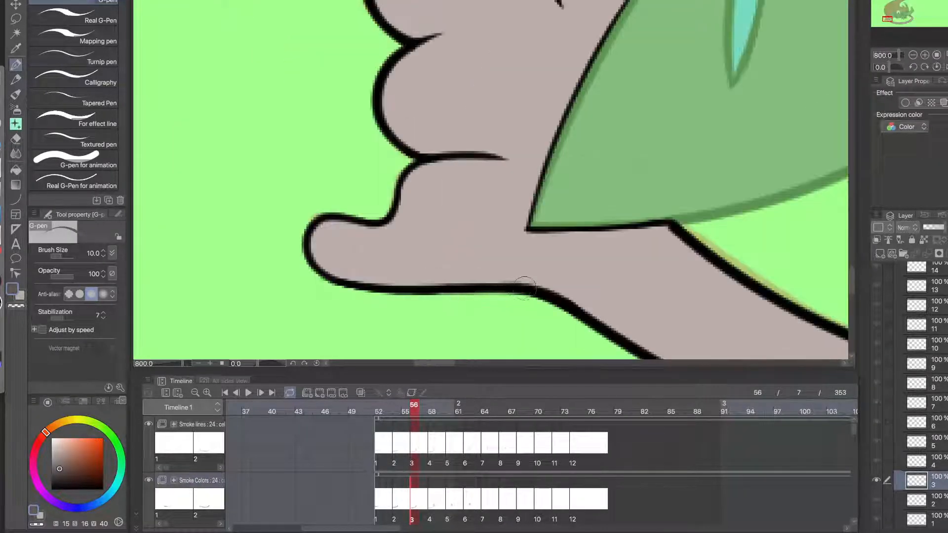
mouse_move(547, 296)
mouse_down()
mouse_move(501, 273)
mouse_move(351, 273)
mouse_up()
drag(508, 275, 442, 290)
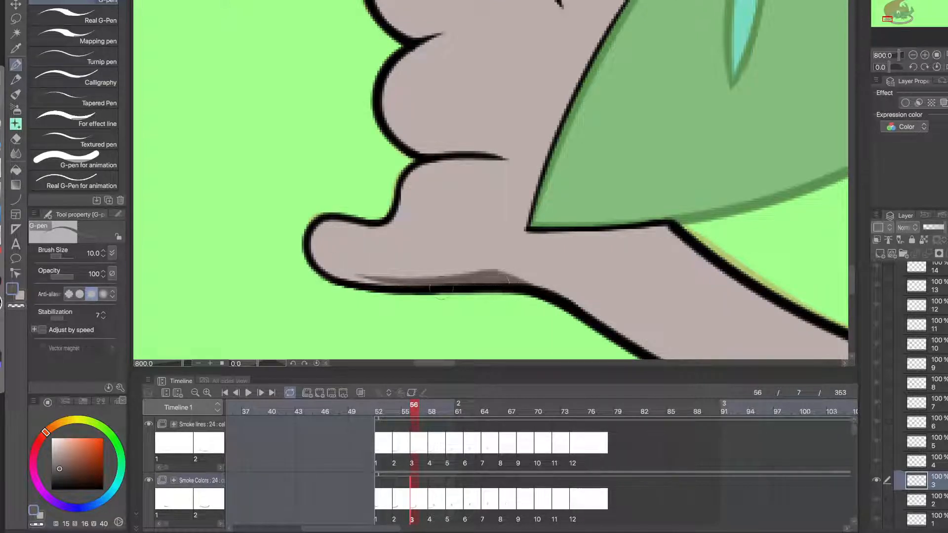
mouse_move(541, 289)
mouse_down()
mouse_move(520, 276)
mouse_move(397, 271)
mouse_up()
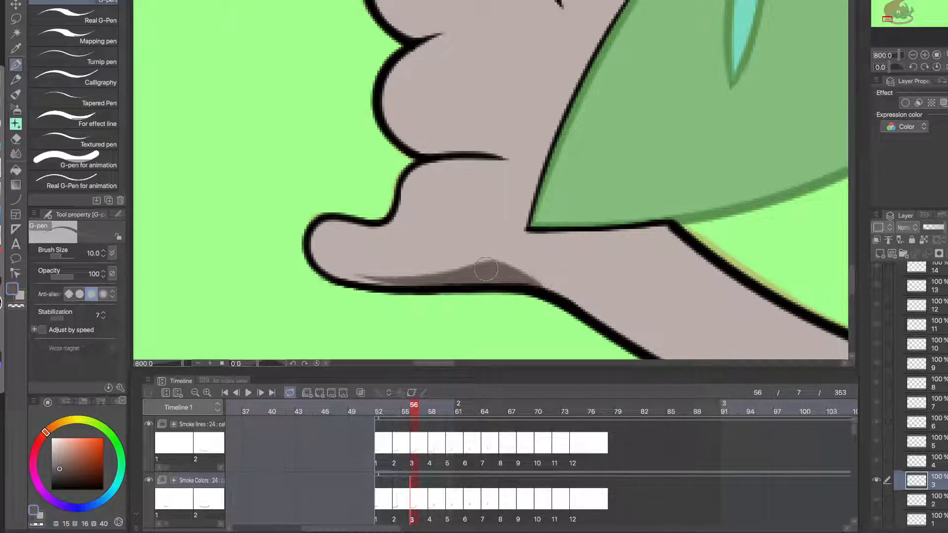
mouse_move(486, 269)
mouse_down()
mouse_move(317, 266)
mouse_move(385, 283)
mouse_up()
mouse_move(524, 279)
mouse_down()
mouse_move(504, 262)
mouse_move(363, 270)
mouse_up()
mouse_move(465, 267)
mouse_down()
mouse_move(547, 296)
mouse_move(467, 251)
mouse_up()
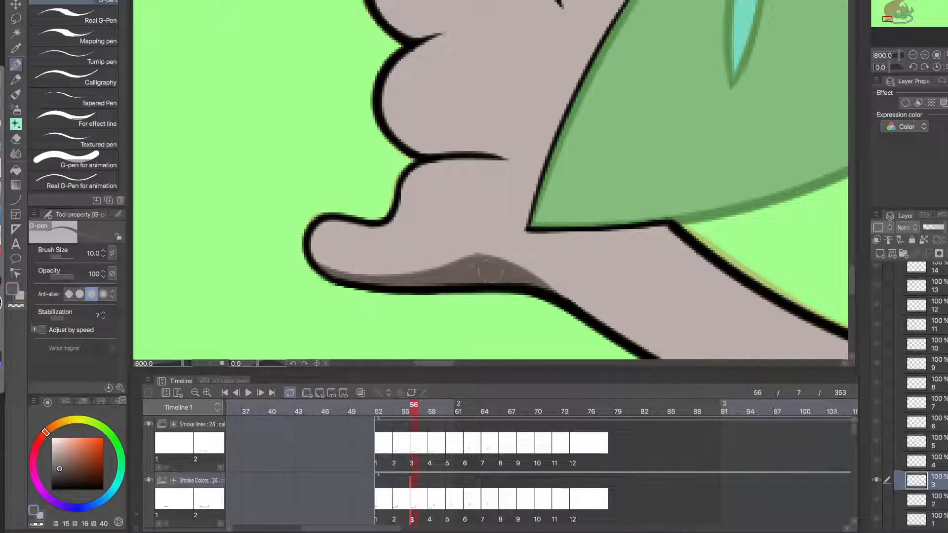
mouse_move(443, 152)
mouse_down()
mouse_move(443, 260)
mouse_move(398, 226)
mouse_move(486, 207)
mouse_up()
key(ctrl+z)
key(ctrl+z)
- Outline and fill a dark shadow along the bottom of the middle left lobe, tapering up into a point on its right
mouse_move(384, 219)
mouse_down()
mouse_move(431, 246)
mouse_move(491, 186)
mouse_up()
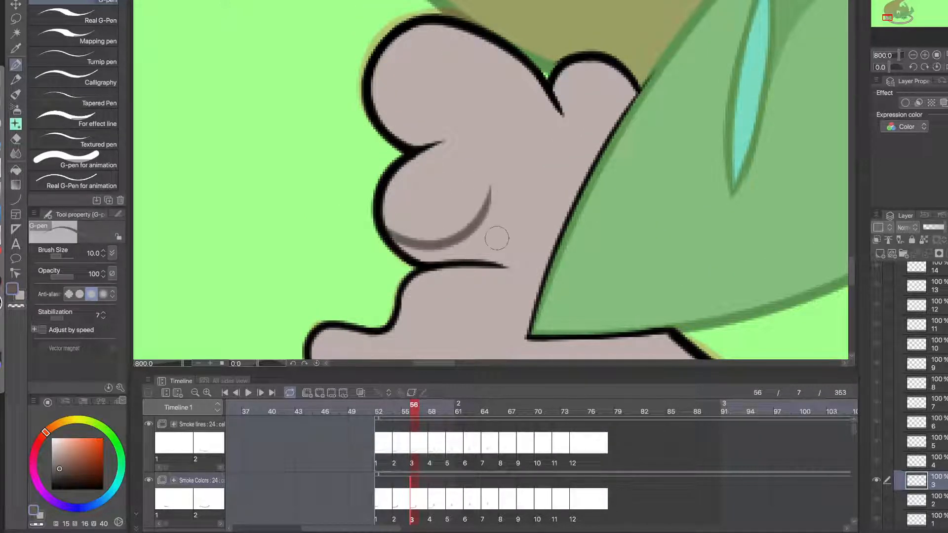
drag(495, 263, 482, 222)
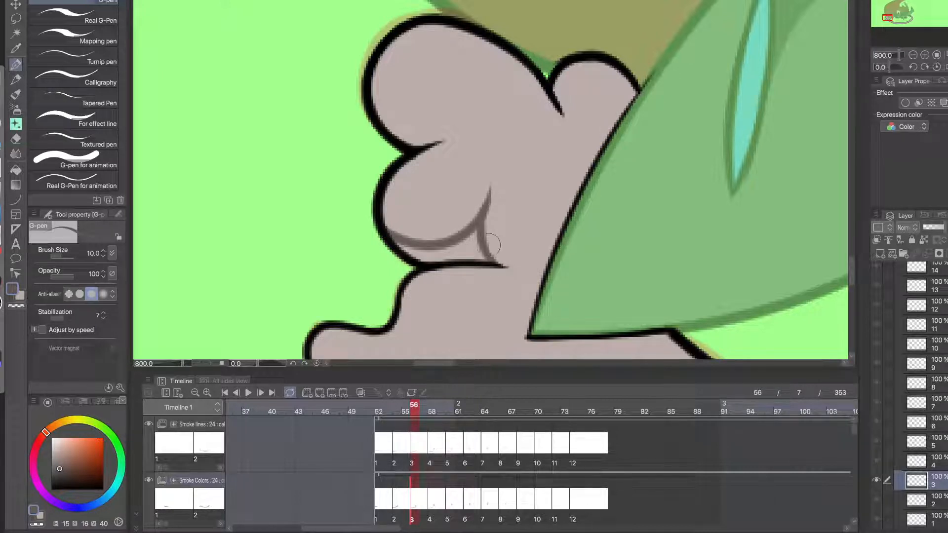
mouse_move(489, 262)
mouse_down()
mouse_move(478, 238)
mouse_move(482, 250)
mouse_move(441, 259)
mouse_move(404, 248)
mouse_move(439, 257)
mouse_move(464, 245)
mouse_up()
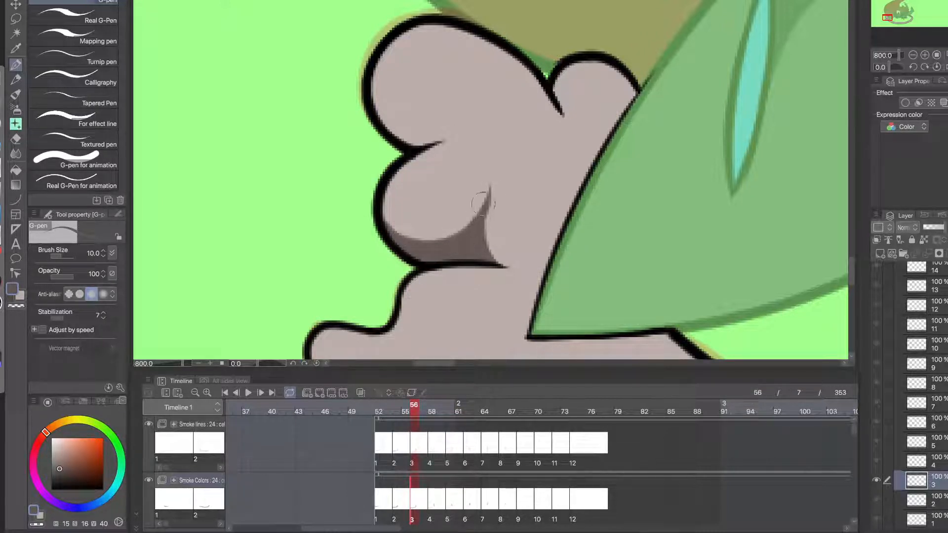
drag(503, 268, 494, 188)
key(ctrl+z)
drag(498, 264, 492, 184)
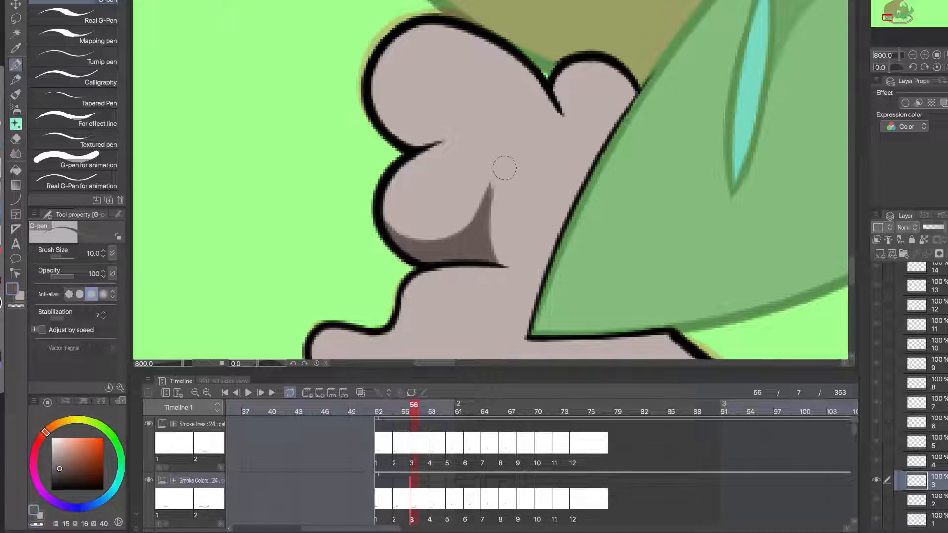
- Refine the pointed tip of the middle lobe's shadow with the sampled greyish pink and resample the dark greyish brown
alt+click(466, 215)
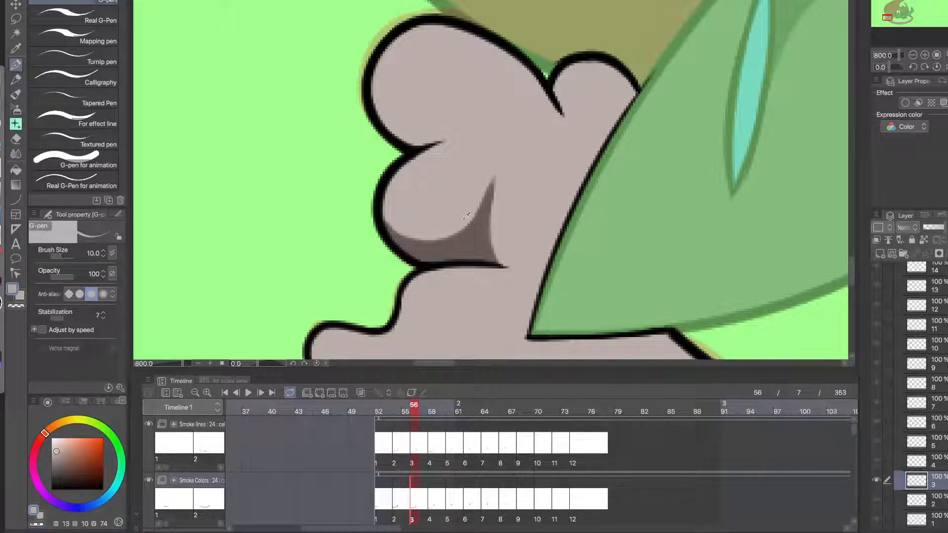
drag(464, 216, 499, 143)
drag(495, 232, 507, 136)
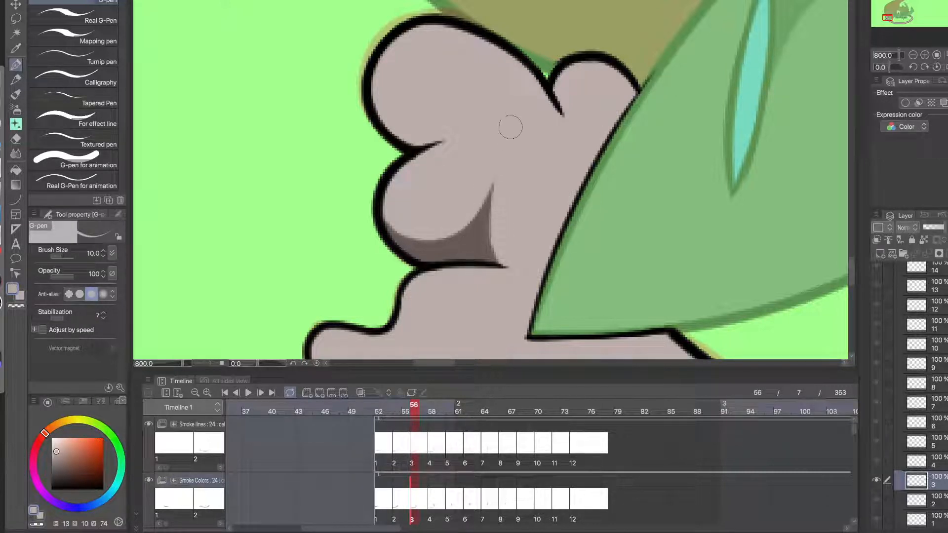
alt+click(486, 233)
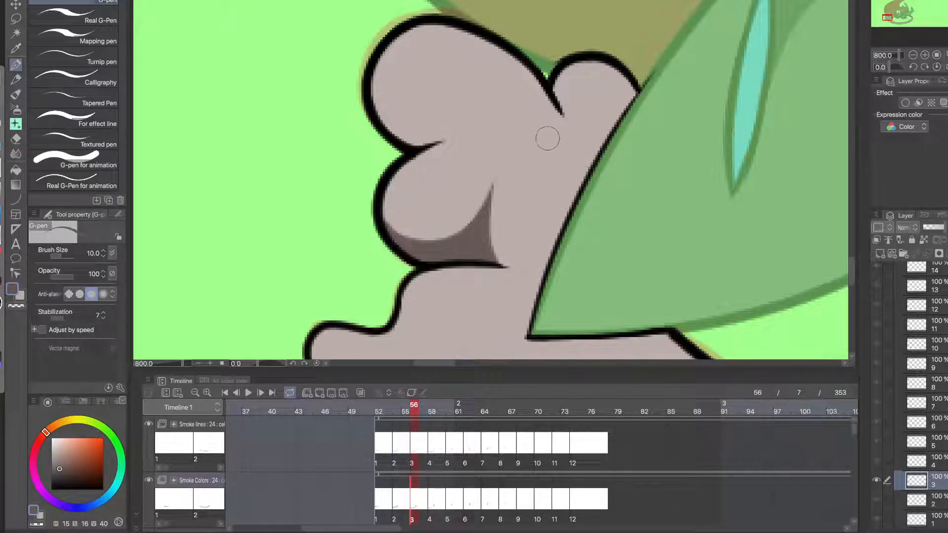
- Shade the right edge of the large upper lobe and connect it down to the middle lobe's shadow, redoing misplaced strokes
drag(528, 68, 531, 143)
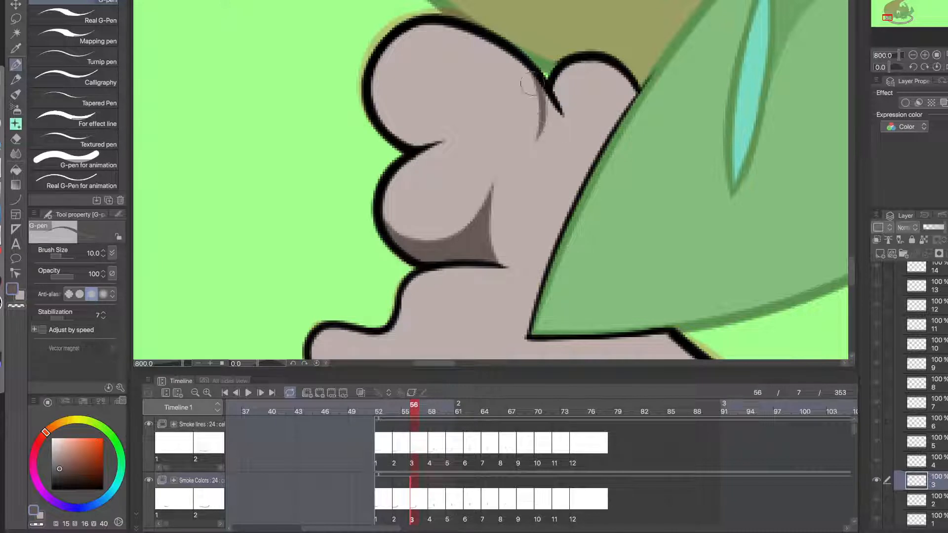
key(ctrl+z)
drag(521, 66, 519, 149)
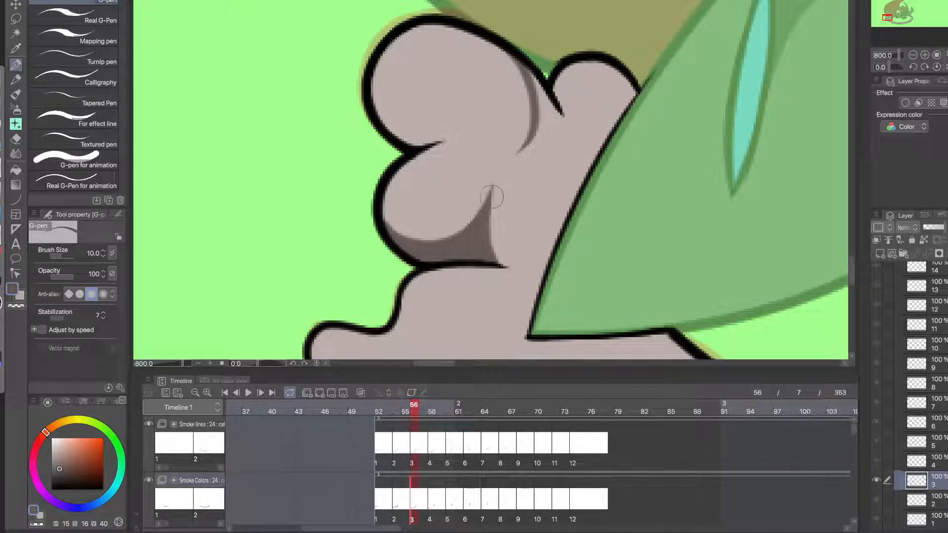
mouse_move(489, 195)
mouse_down()
mouse_move(551, 126)
mouse_move(546, 94)
mouse_up()
key(ctrl+z)
mouse_move(491, 205)
mouse_down()
mouse_move(523, 146)
mouse_move(533, 69)
mouse_move(548, 106)
mouse_move(532, 144)
mouse_move(532, 72)
mouse_move(519, 161)
mouse_move(543, 137)
mouse_move(505, 173)
mouse_move(482, 238)
mouse_move(551, 142)
mouse_move(552, 105)
mouse_move(564, 127)
mouse_move(557, 93)
mouse_move(588, 92)
mouse_move(575, 101)
mouse_move(577, 119)
mouse_move(566, 102)
mouse_up()
alt+click(578, 114)
alt+click(550, 119)
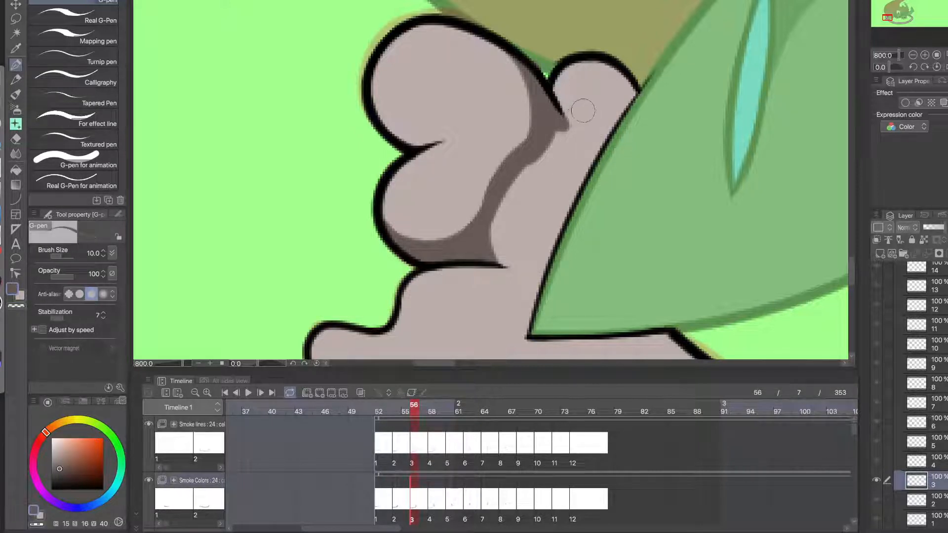
- Shade the right and lower edges of the small round lobe, joining them to the large lobe's shadow
drag(623, 82, 556, 118)
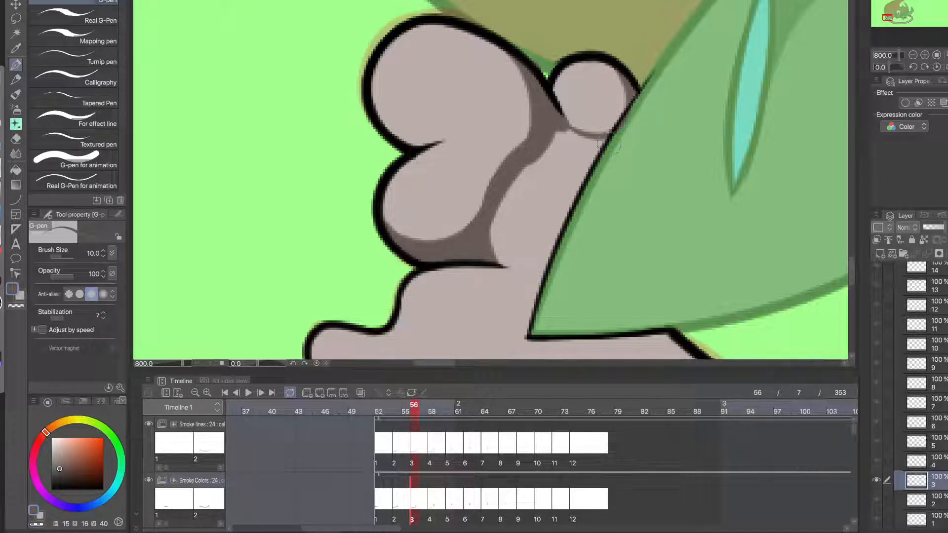
drag(615, 145, 540, 90)
drag(567, 192, 556, 157)
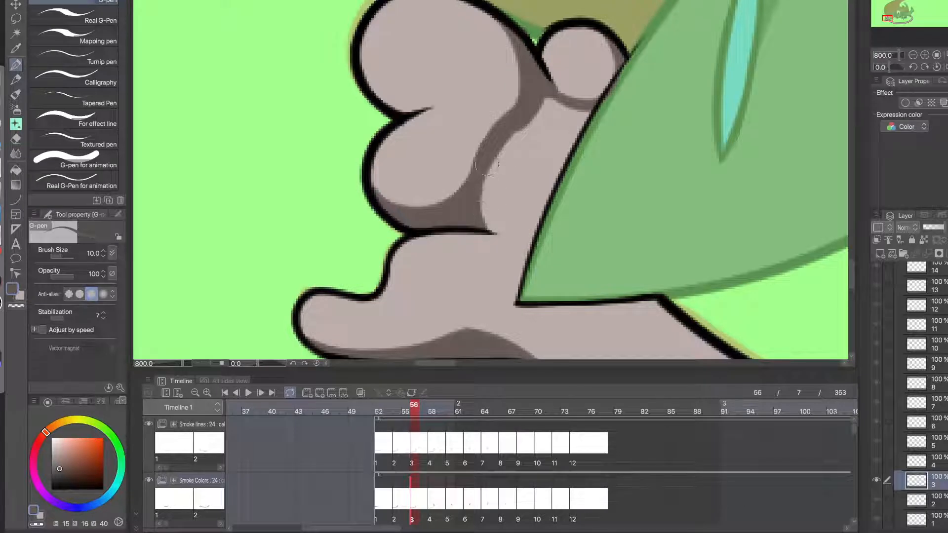
- Extend the dark shadow beneath the small round lobe and round off its lower edge with the sampled greyish pink
mouse_move(526, 131)
mouse_down()
mouse_move(588, 112)
mouse_move(477, 158)
mouse_move(511, 153)
mouse_move(519, 129)
mouse_move(568, 117)
mouse_move(522, 118)
mouse_move(534, 102)
mouse_move(565, 115)
mouse_up()
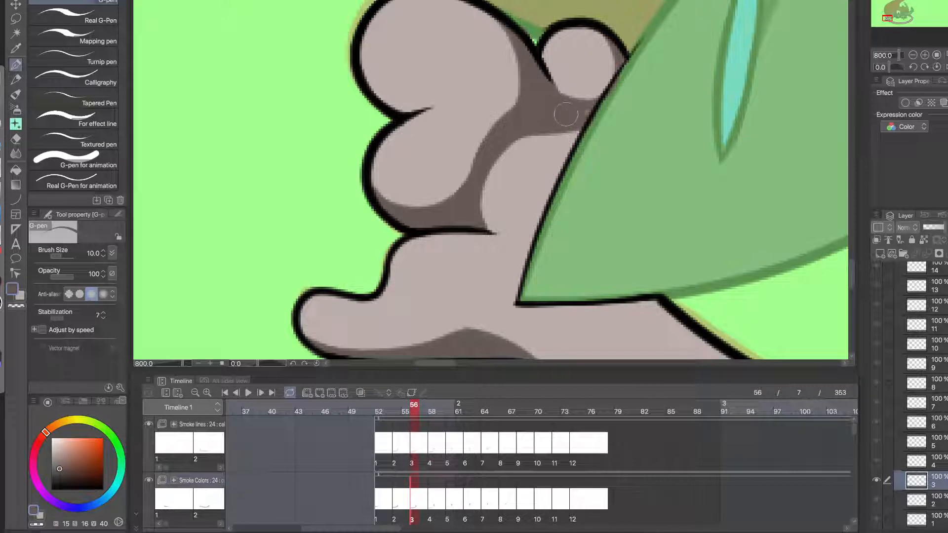
alt+click(483, 166)
drag(490, 222, 551, 141)
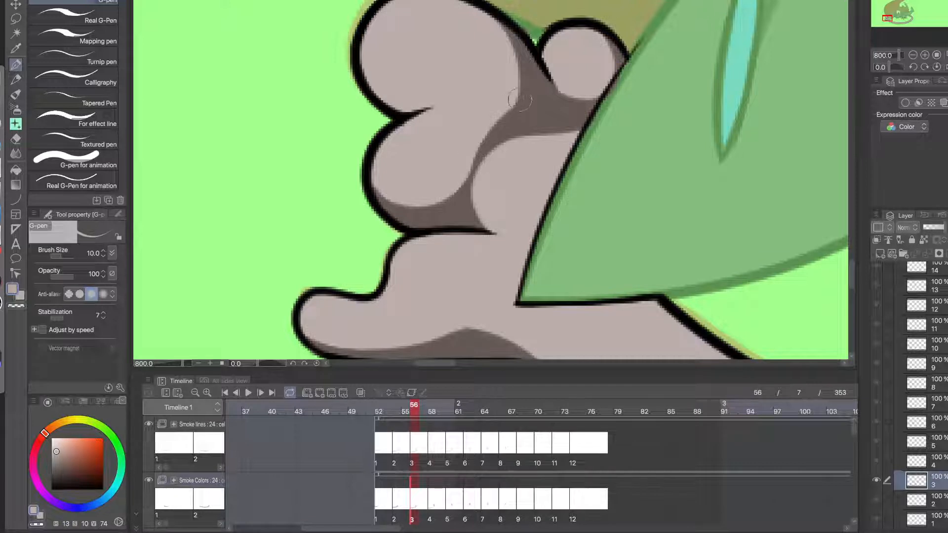
- Cut away the narrow band joining the upper lobe's shadow to the middle lobe's shadow with greyish pink, redoing misplaced strokes
mouse_move(469, 153)
mouse_down()
mouse_move(507, 107)
mouse_move(494, 38)
mouse_up()
key(ctrl+z)
mouse_move(511, 79)
mouse_down()
mouse_move(499, 121)
mouse_move(448, 157)
mouse_up()
key(ctrl+z)
mouse_move(508, 110)
mouse_down()
mouse_move(468, 177)
mouse_move(479, 146)
mouse_move(469, 167)
mouse_move(520, 103)
mouse_move(492, 125)
mouse_move(456, 190)
mouse_move(480, 162)
mouse_move(481, 182)
mouse_move(510, 100)
mouse_up()
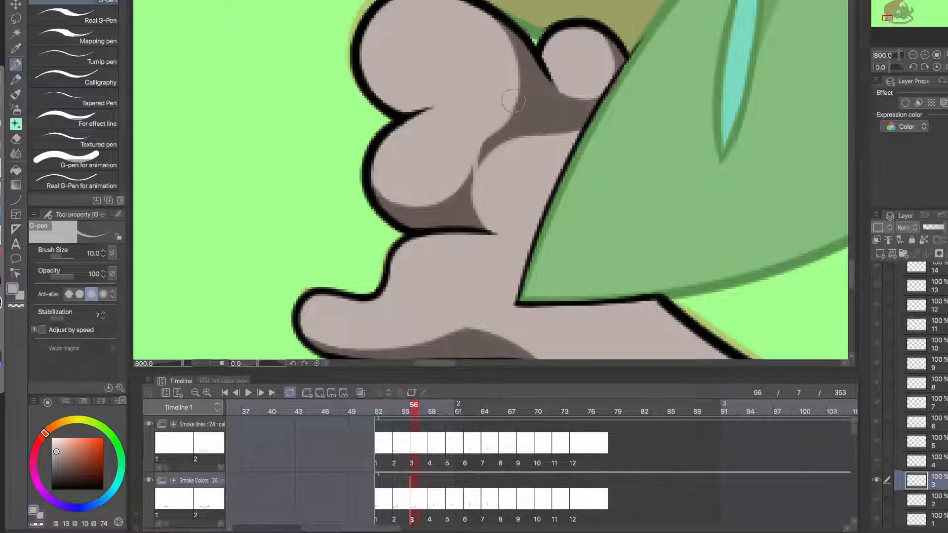
drag(486, 212, 487, 112)
key(ctrl+z)
key(ctrl+z)
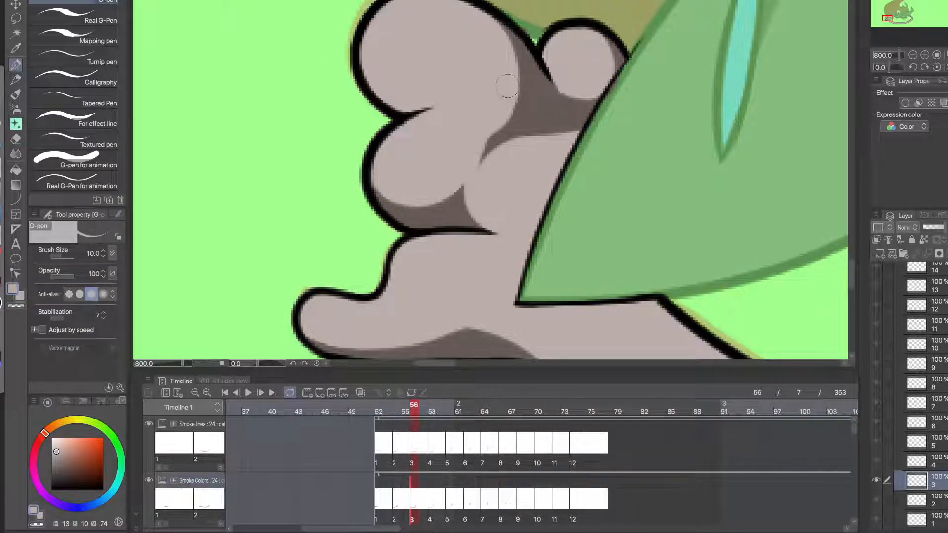
- Trim the upper lobe's shadow to a short point at its lower left and resample the dark greyish brown
drag(487, 160, 502, 94)
mouse_move(481, 182)
mouse_down()
mouse_move(540, 147)
mouse_move(460, 191)
mouse_move(478, 191)
mouse_move(485, 180)
mouse_move(481, 203)
mouse_move(495, 152)
mouse_move(530, 154)
mouse_move(488, 170)
mouse_move(532, 146)
mouse_up()
key(ctrl+z)
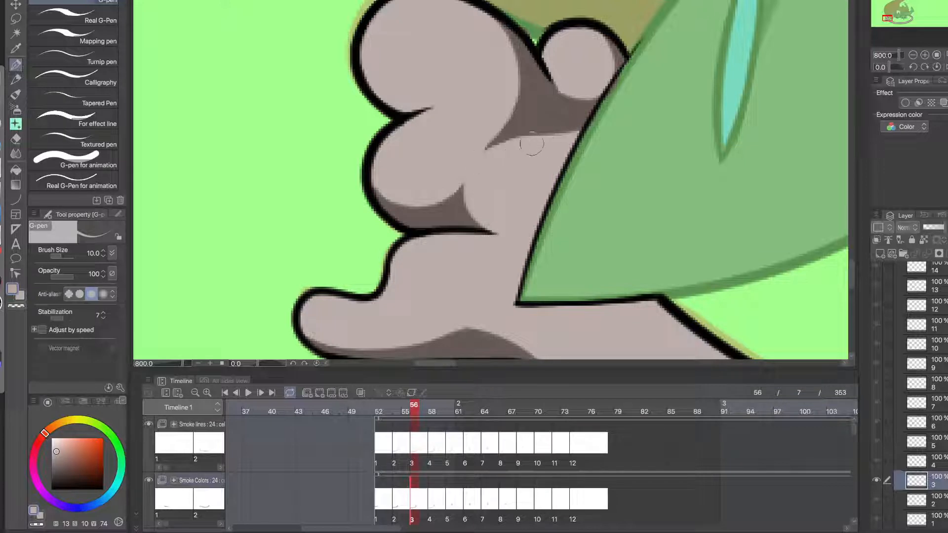
drag(529, 138, 467, 160)
alt+click(553, 108)
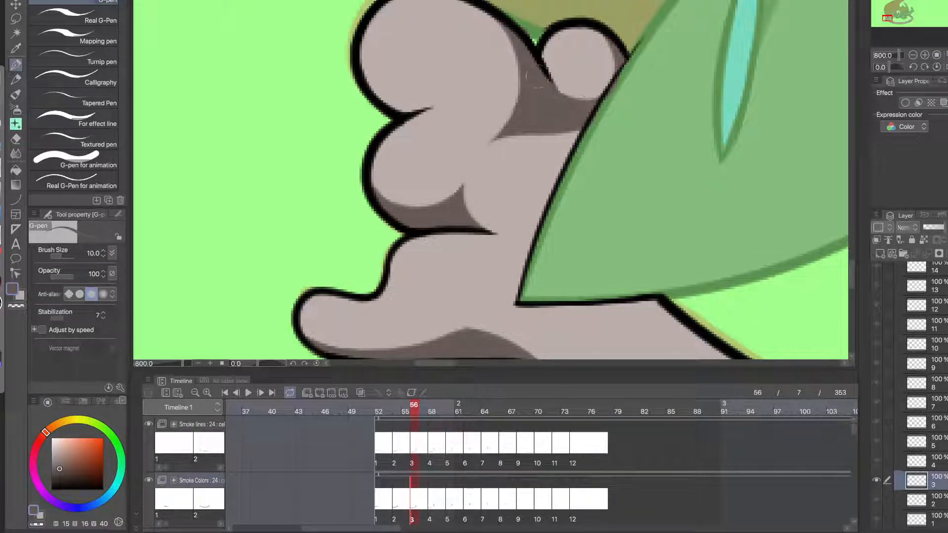
scroll(523, 197, up, 1)
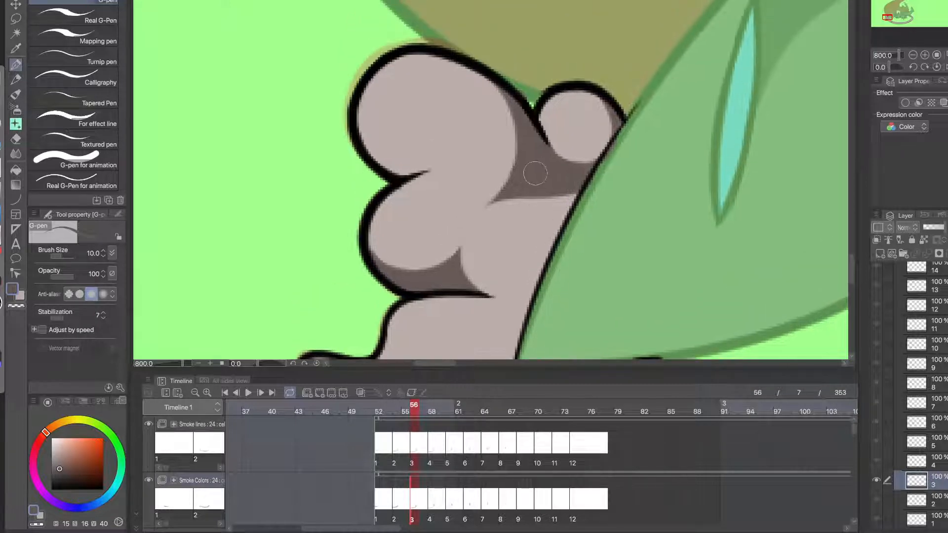
alt+click(543, 189)
alt+click(542, 189)
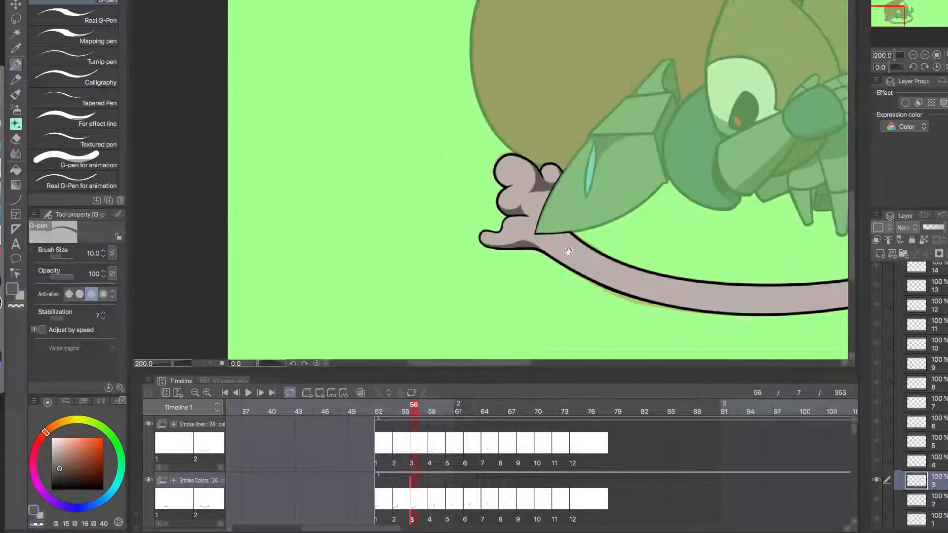
- Look over the whole smoke ring and the timeline frames around cel 3, staying on Smoke Colors cel 3
drag(562, 245, 478, 202)
drag(593, 261, 480, 262)
drag(566, 270, 494, 275)
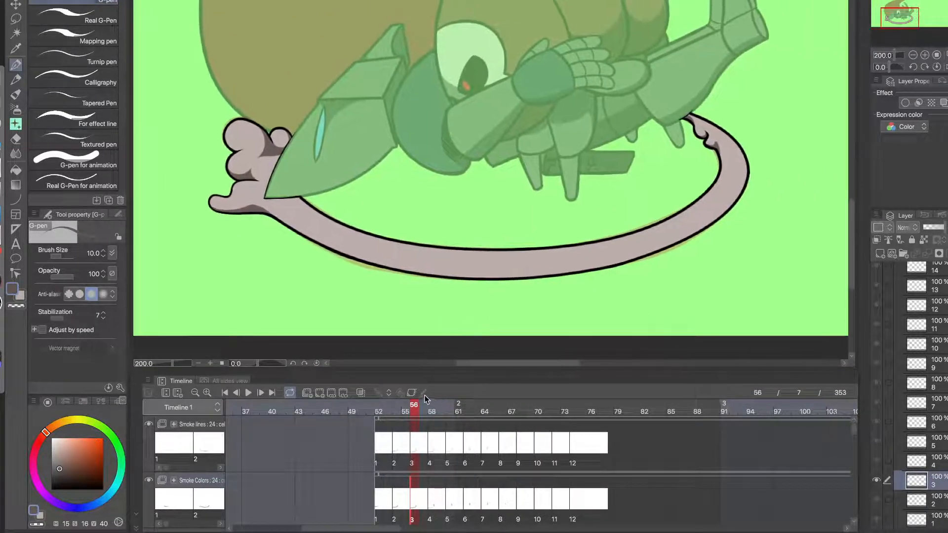
mouse_move(413, 410)
mouse_down()
mouse_move(406, 411)
mouse_move(421, 415)
mouse_up()
click(441, 420)
click(423, 419)
mouse_move(429, 421)
mouse_down()
mouse_move(405, 417)
mouse_move(415, 419)
mouse_up()
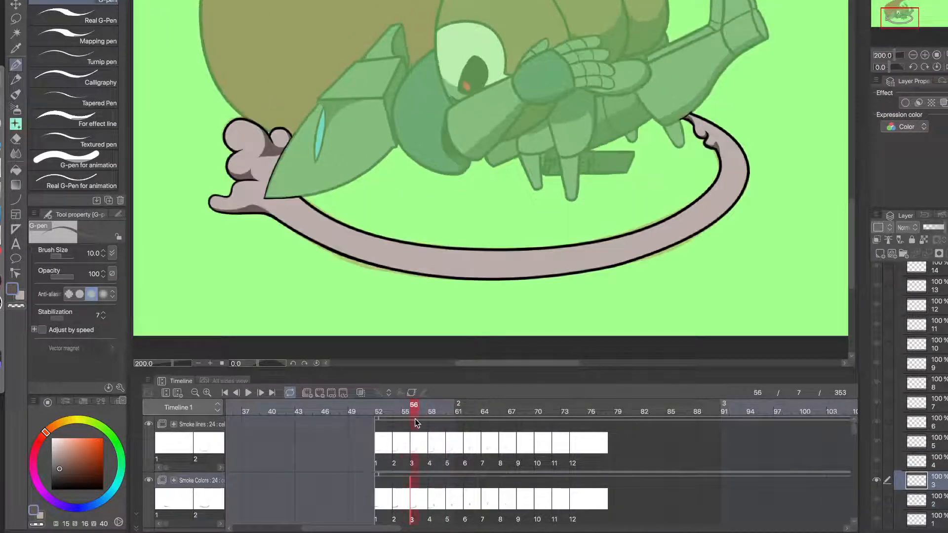
click(413, 450)
click(417, 492)
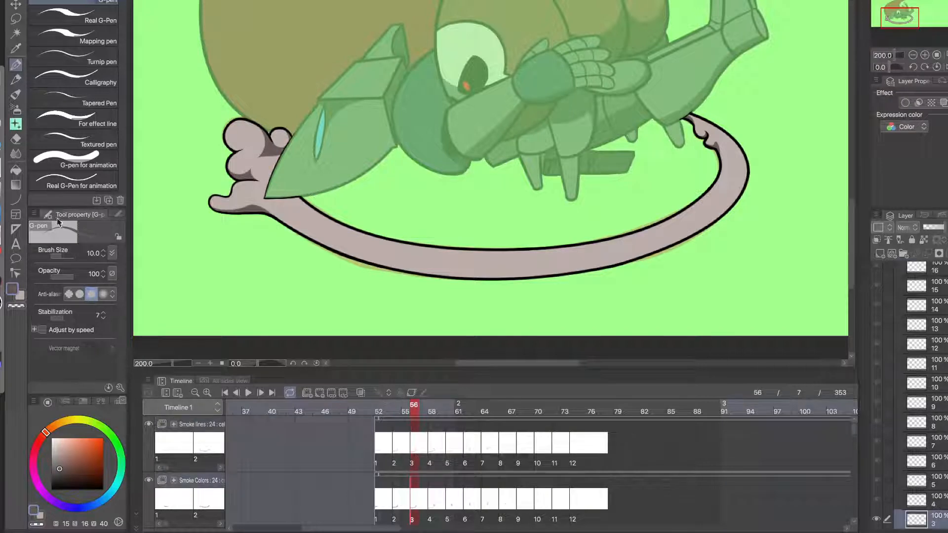
- Draw a dark size 6 curve with the Curve tool along the lower edge of the long strip's left half
click(12, 200)
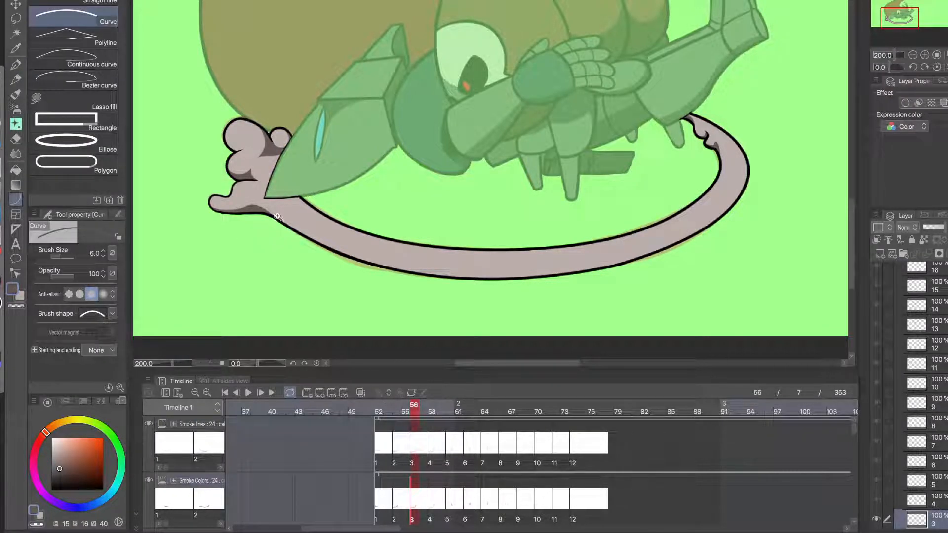
scroll(279, 227, up, 5)
scroll(280, 226, down, 4)
scroll(253, 214, up, 2)
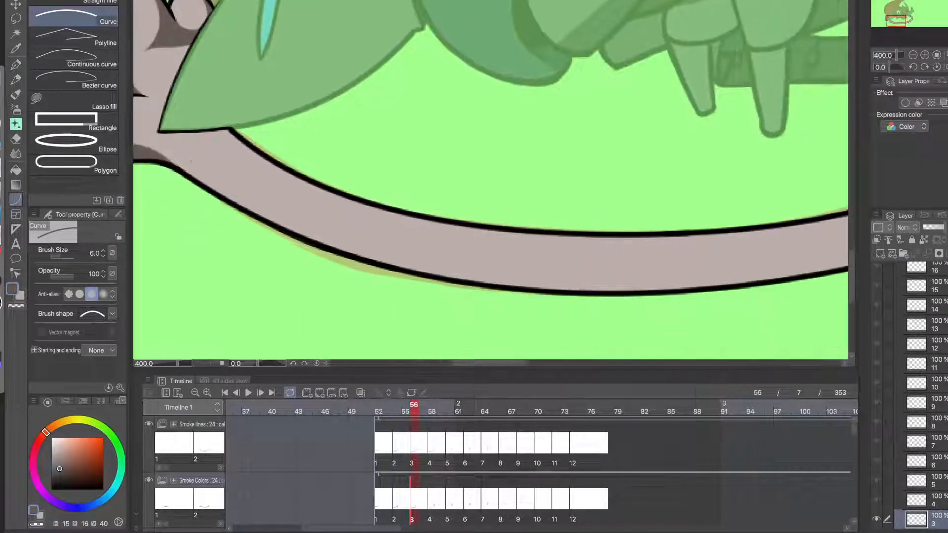
drag(176, 165, 640, 287)
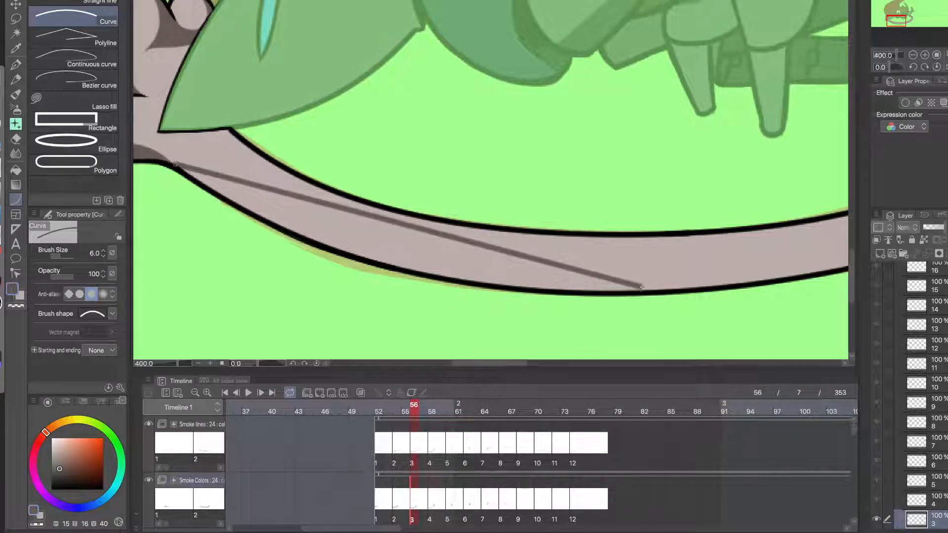
click(369, 296)
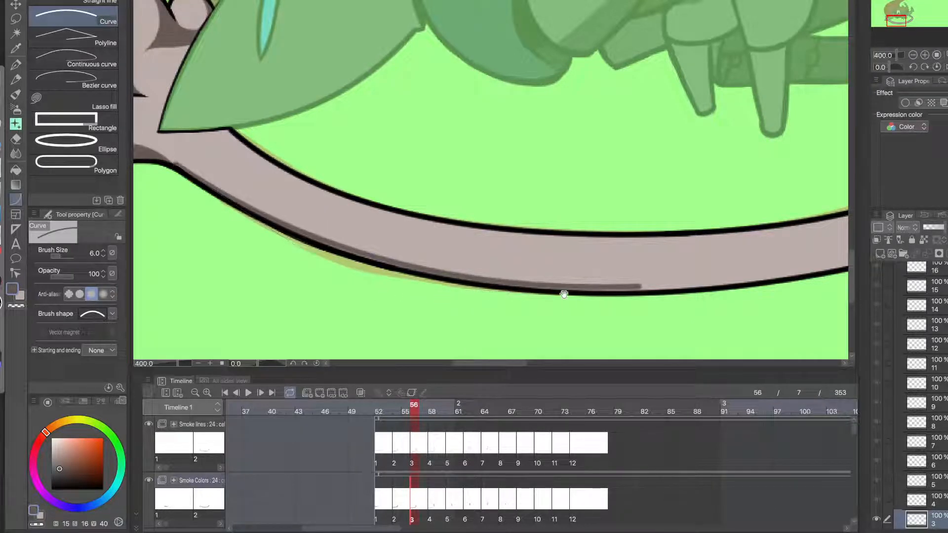
mouse_move(564, 294)
mouse_down()
mouse_move(366, 279)
mouse_move(426, 272)
mouse_move(762, 159)
mouse_move(864, 96)
mouse_move(837, 82)
mouse_up()
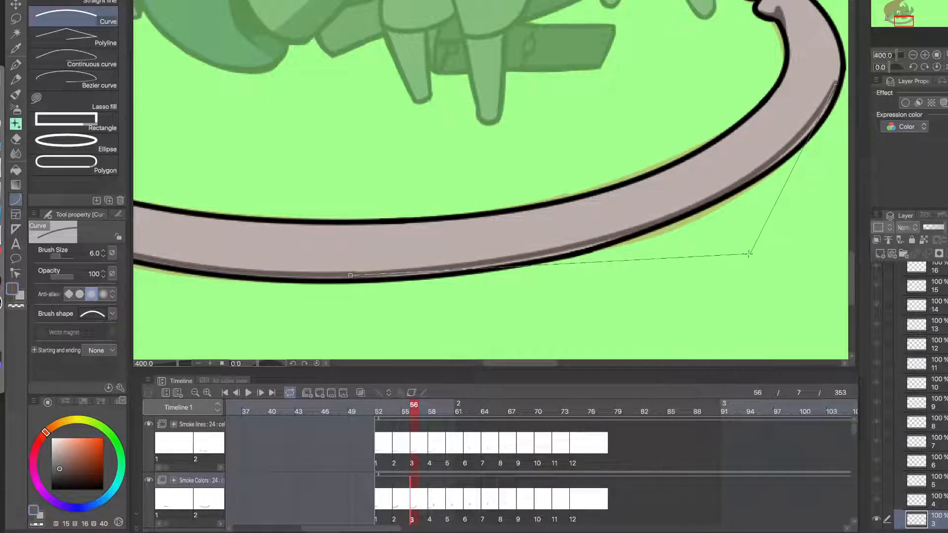
click(743, 257)
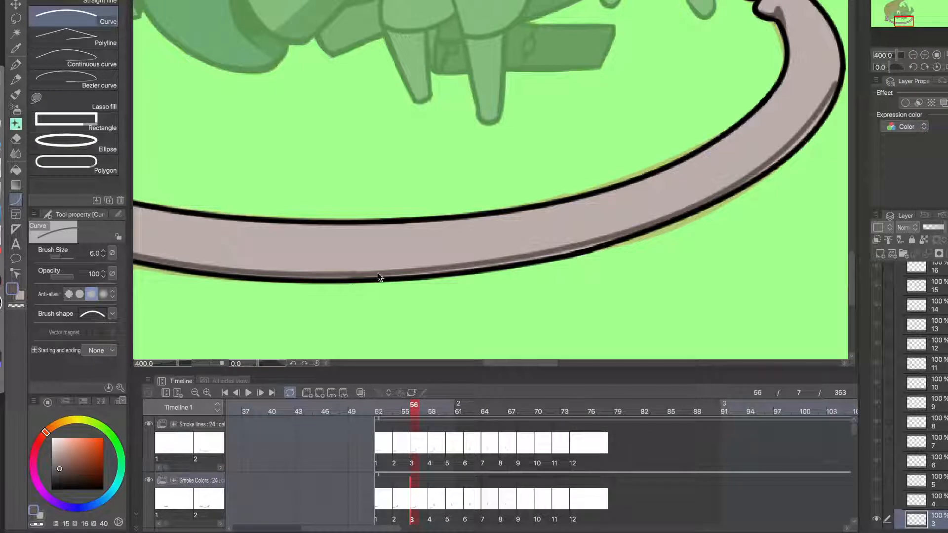
key(ctrl+z)
- Continue the shadow line with two curves along the strip's lower right edge and up around the outer bend
drag(354, 273, 773, 161)
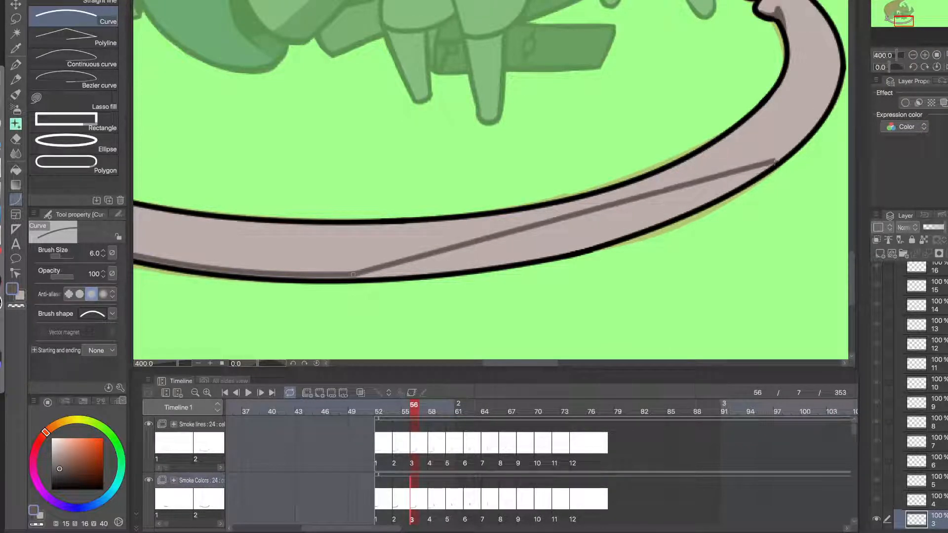
click(616, 266)
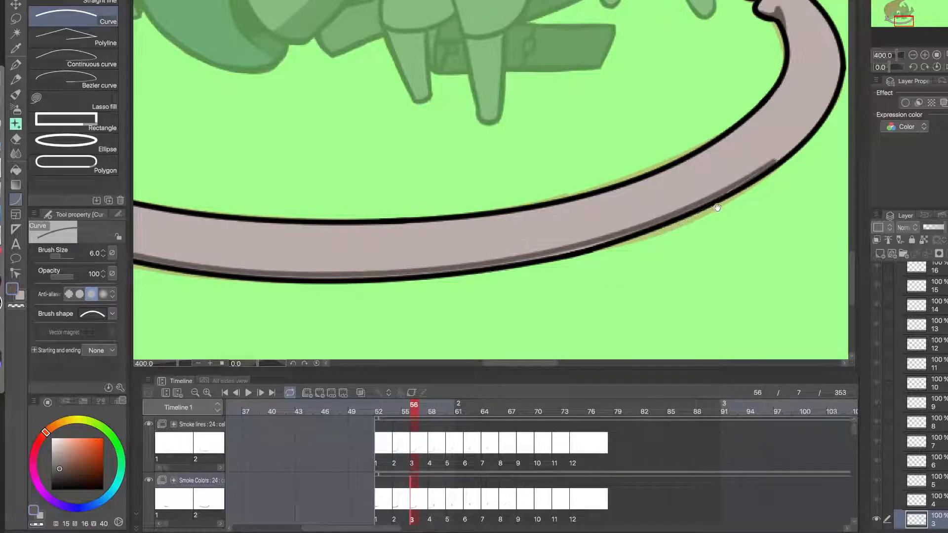
scroll(564, 241, up, 4)
scroll(546, 237, down, 4)
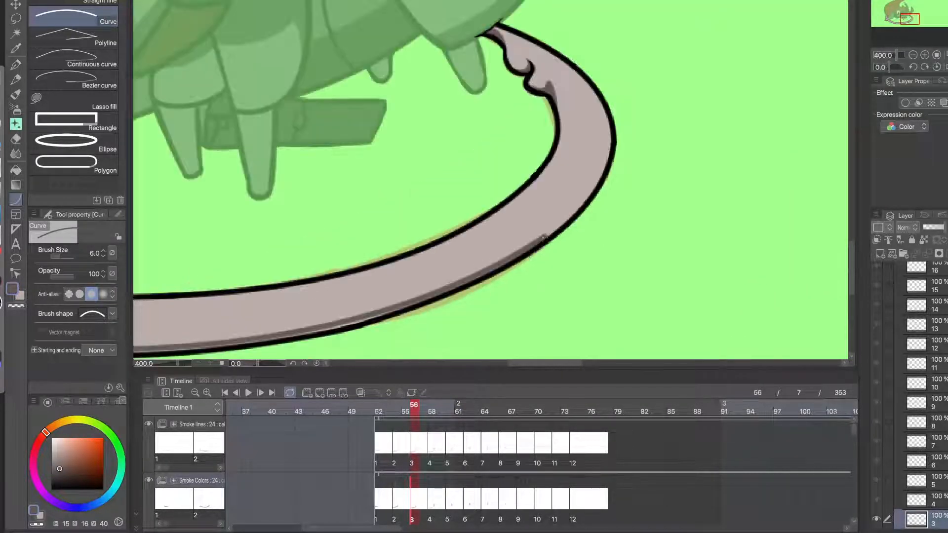
drag(543, 239, 597, 93)
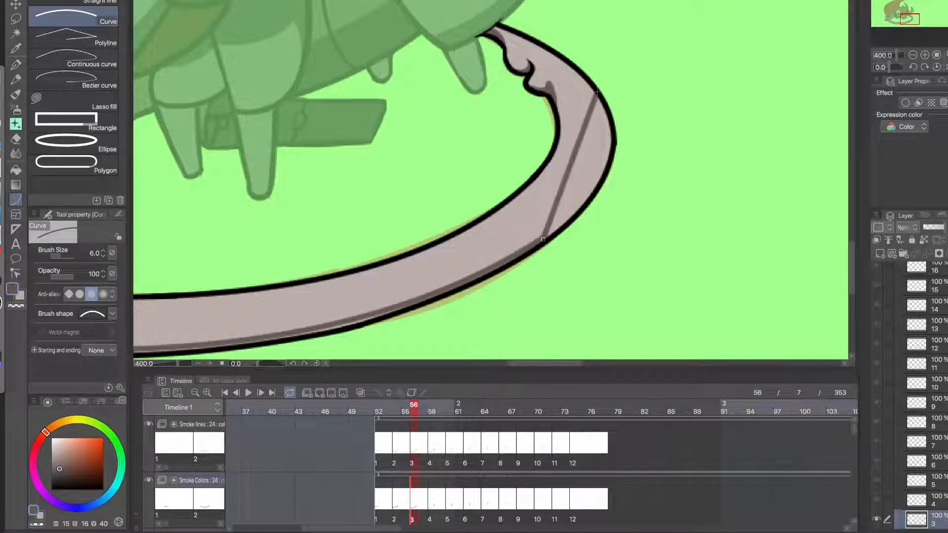
click(632, 157)
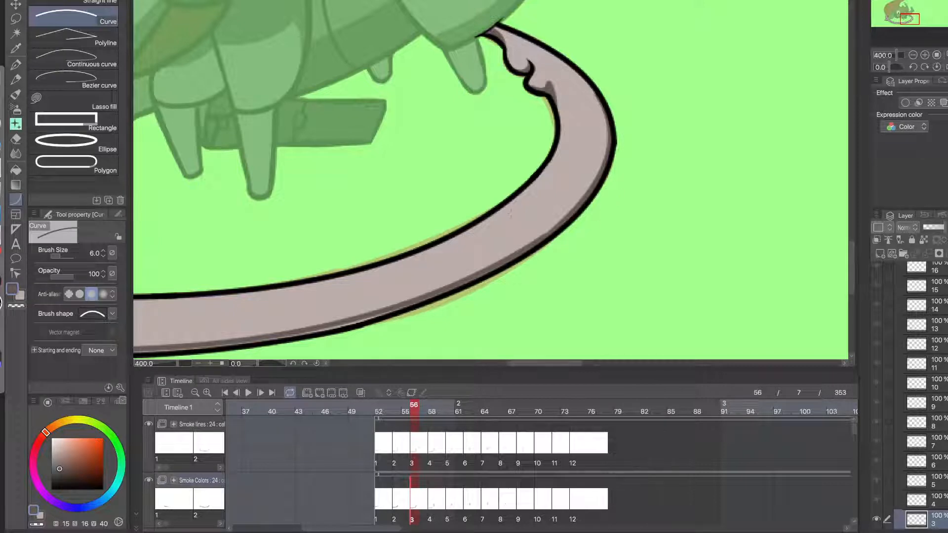
- Fill the pink gap between the shadow curve and the outline along the strip's right half with the G-pen
click(15, 64)
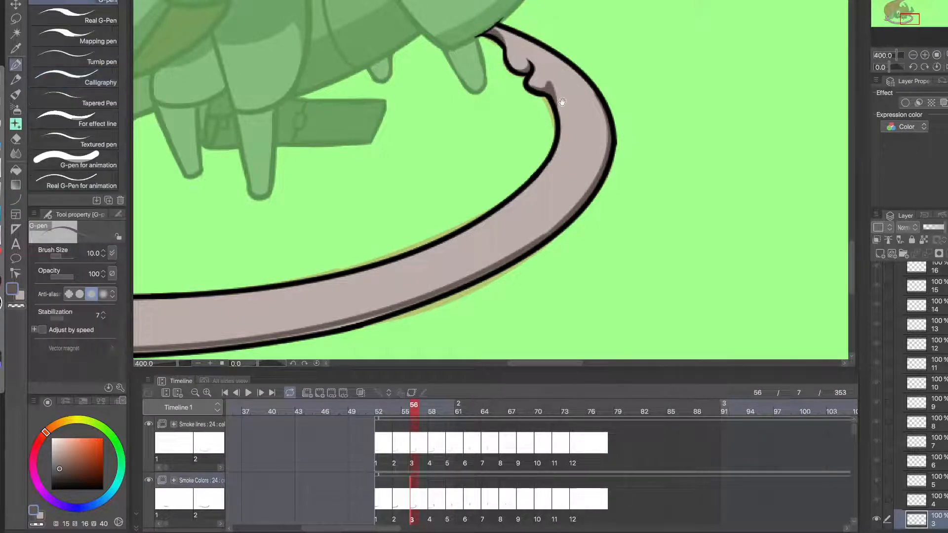
scroll(624, 207, up, 3)
drag(624, 208, 647, 148)
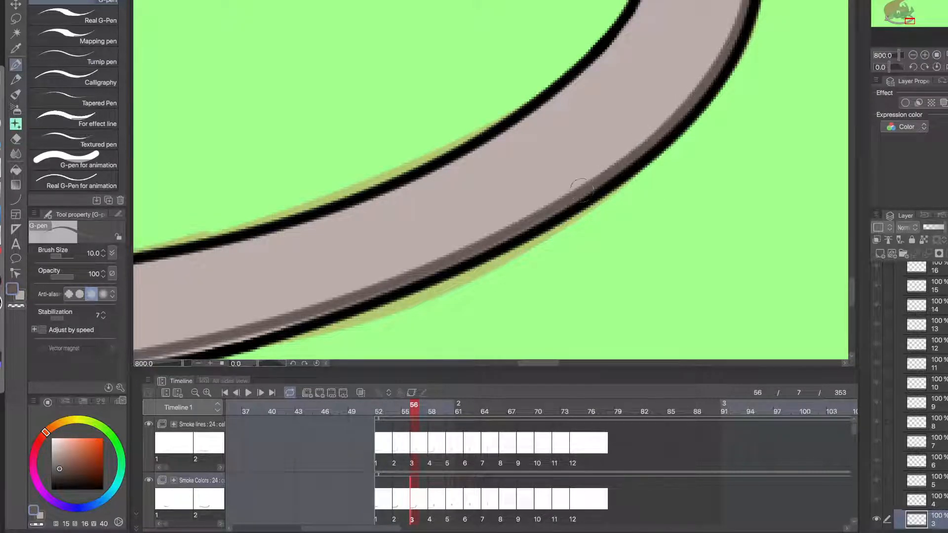
scroll(625, 180, down, 3)
scroll(449, 239, up, 2)
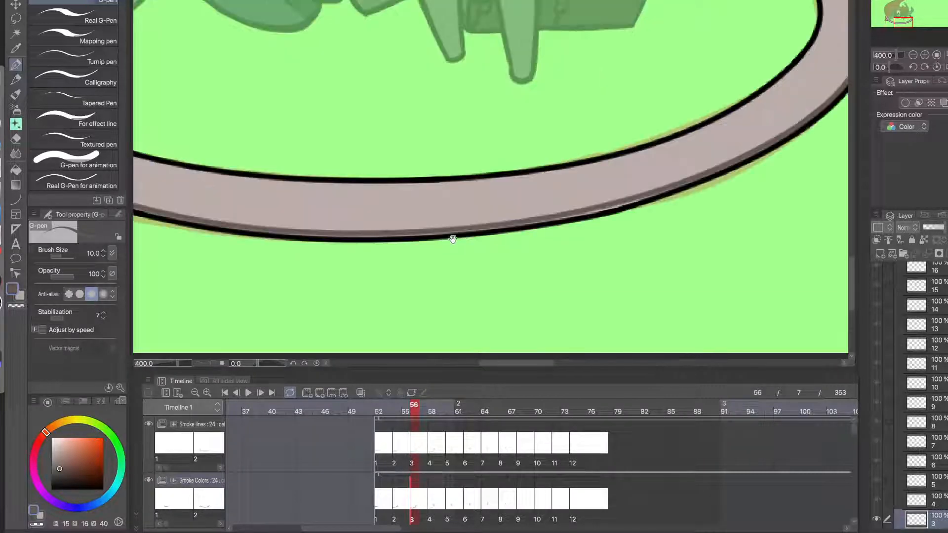
scroll(662, 202, up, 2)
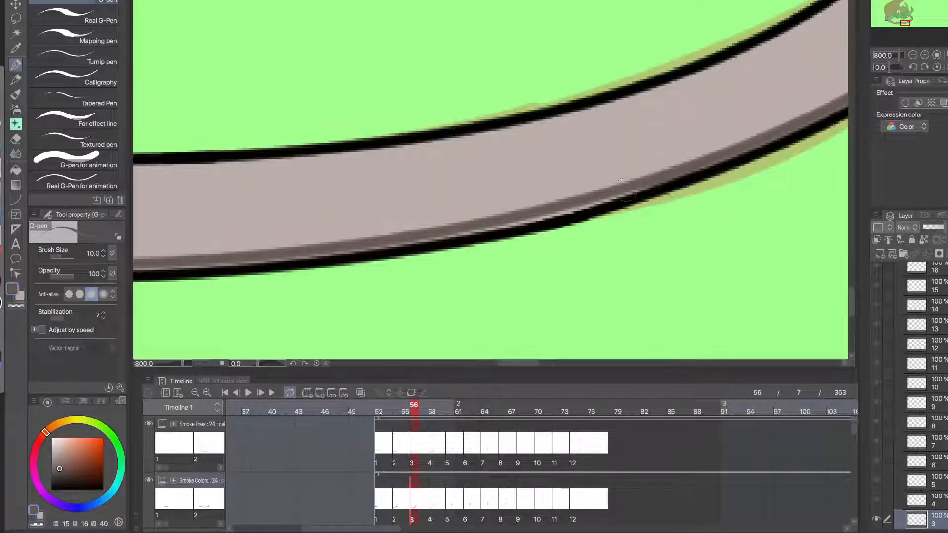
mouse_move(720, 157)
mouse_down()
mouse_move(547, 216)
mouse_move(686, 191)
mouse_move(723, 170)
mouse_up()
drag(630, 221, 478, 239)
key(ctrl+z)
drag(639, 218, 471, 257)
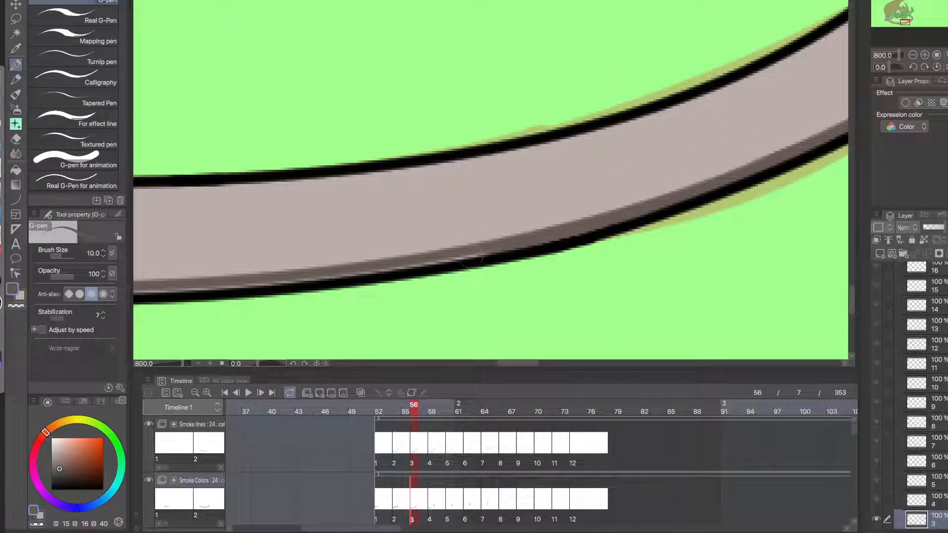
- Fill the remaining gap between the shadow curve and the outline along the middle and left of the strip
mouse_move(550, 239)
mouse_down()
mouse_move(582, 240)
mouse_move(287, 254)
mouse_move(624, 251)
mouse_move(338, 233)
mouse_up()
drag(425, 244, 295, 226)
drag(295, 226, 526, 277)
drag(334, 216, 309, 226)
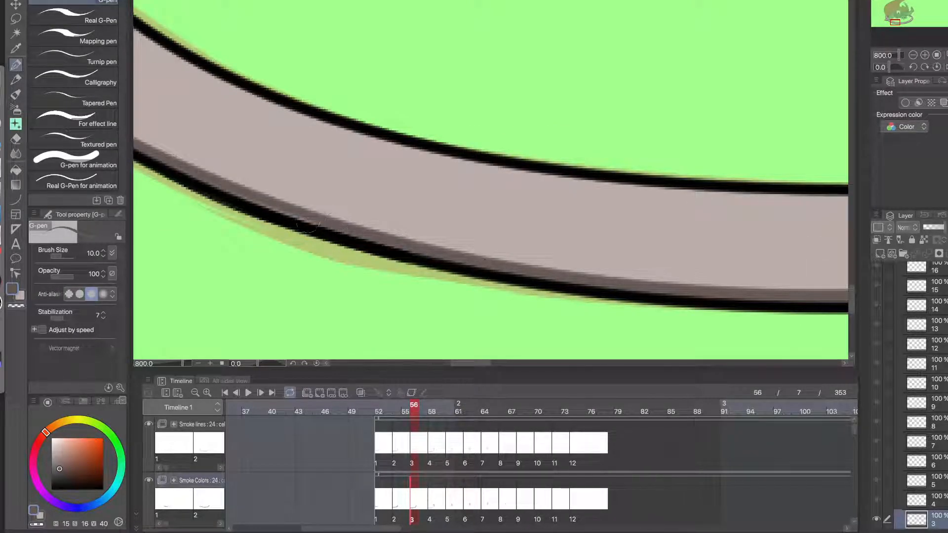
drag(390, 253, 488, 273)
mouse_move(336, 242)
mouse_down()
mouse_move(499, 290)
mouse_move(345, 225)
mouse_move(526, 316)
mouse_up()
drag(414, 254, 527, 323)
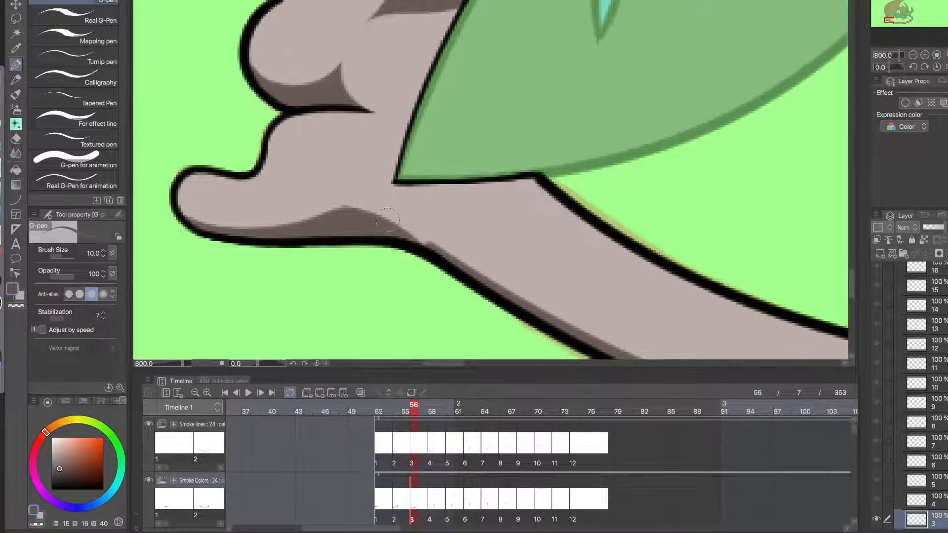
- Join the strip's shadow line to the shadow under the lower left lobe
mouse_move(388, 220)
mouse_down()
mouse_move(457, 261)
mouse_move(376, 216)
mouse_up()
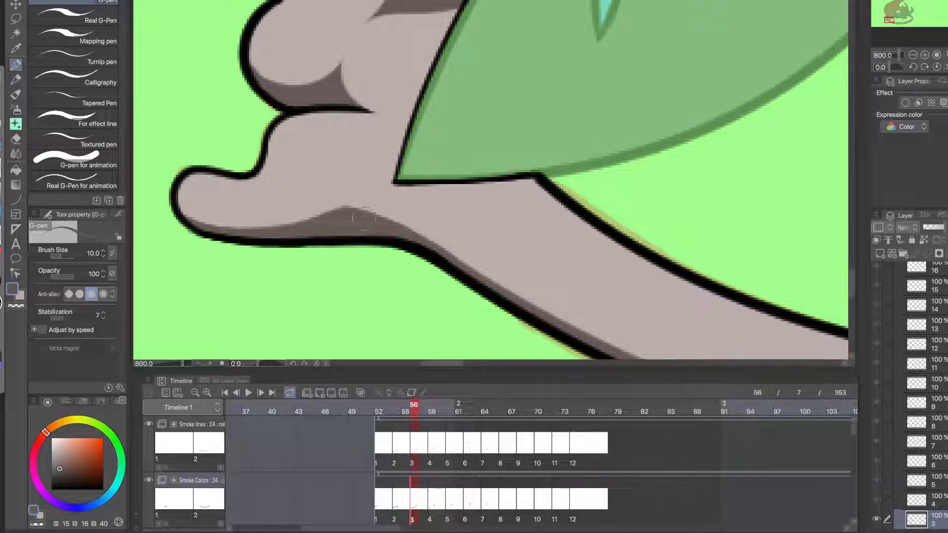
drag(460, 275, 390, 277)
drag(580, 329, 439, 292)
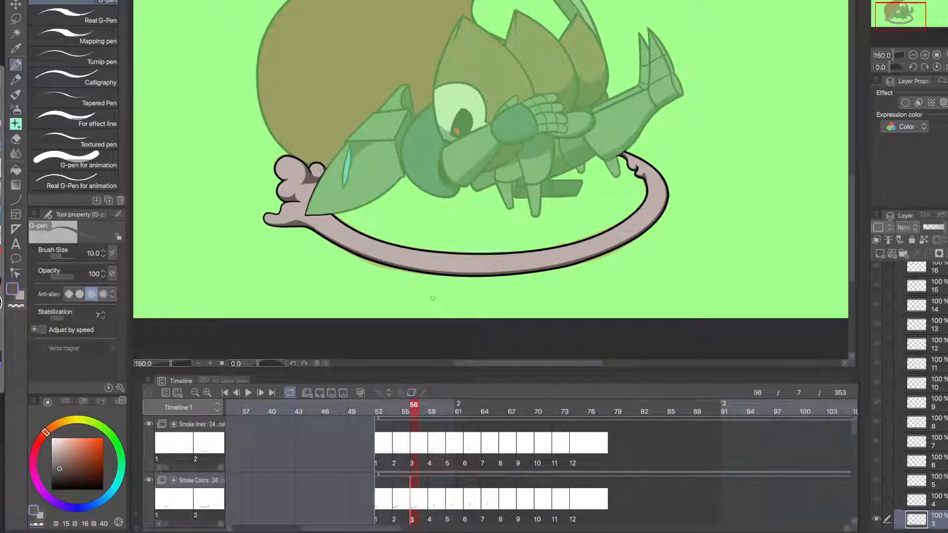
- Move to Smoke Colors cel 4 and compare it with the adjacent frames using onion skin, leaving onion skin off
click(430, 498)
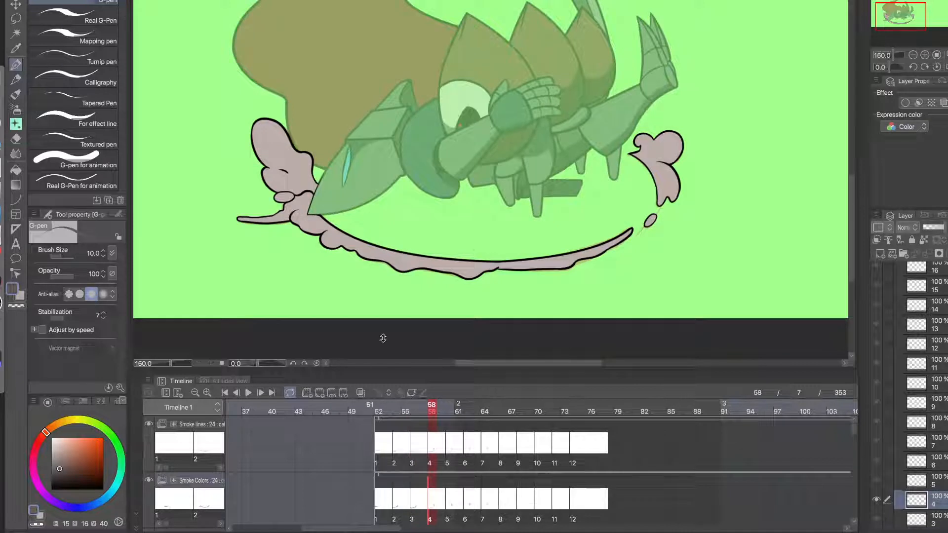
click(362, 392)
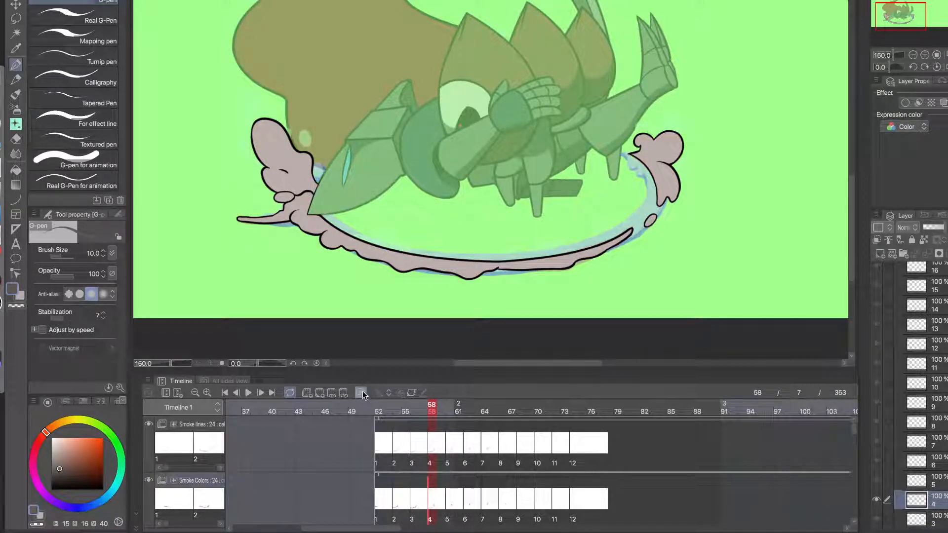
click(362, 393)
drag(425, 411, 435, 410)
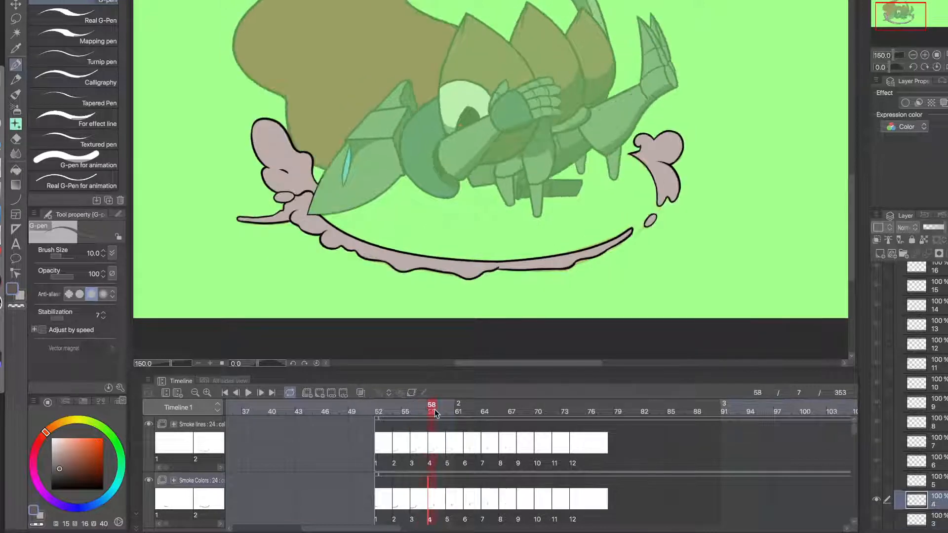
- Paint dark shading on the wisp where it meets the lobe, under the small oval puff, and below the bump beside the oval
drag(318, 262, 458, 299)
mouse_move(408, 261)
mouse_down()
mouse_move(444, 258)
mouse_move(516, 232)
mouse_move(523, 240)
mouse_move(487, 241)
mouse_move(441, 264)
mouse_move(510, 246)
mouse_up()
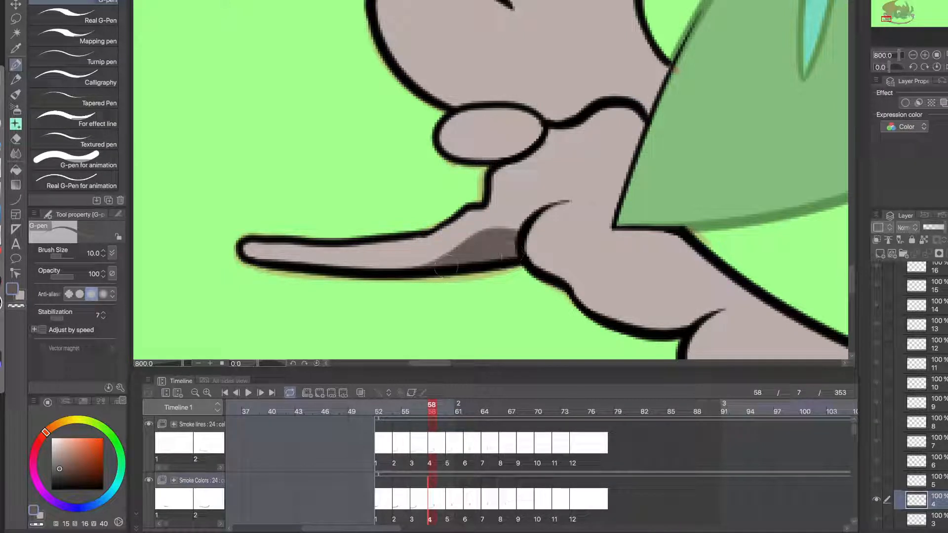
drag(578, 284, 470, 260)
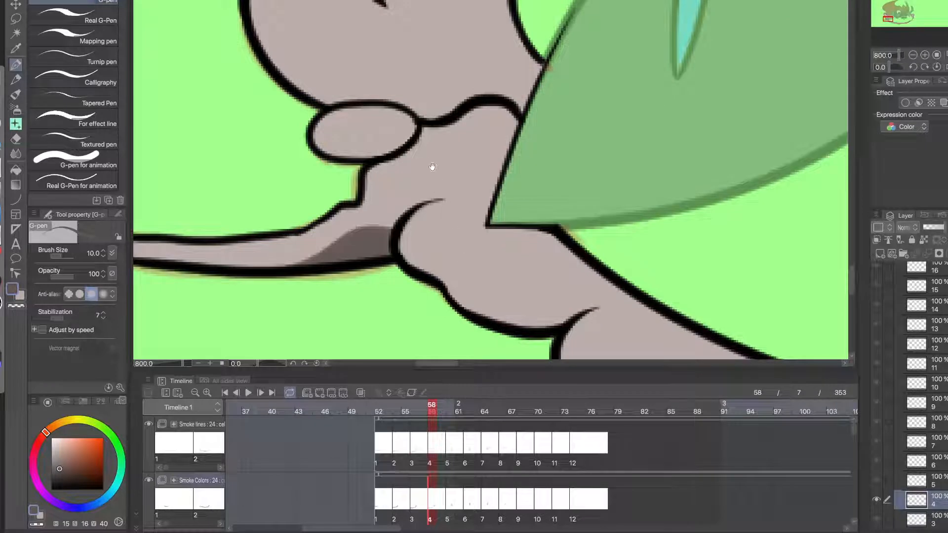
mouse_move(434, 130)
mouse_down()
mouse_move(483, 108)
mouse_move(445, 125)
mouse_move(460, 131)
mouse_move(412, 125)
mouse_move(408, 112)
mouse_move(413, 125)
mouse_move(329, 147)
mouse_move(389, 138)
mouse_move(314, 144)
mouse_move(379, 140)
mouse_up()
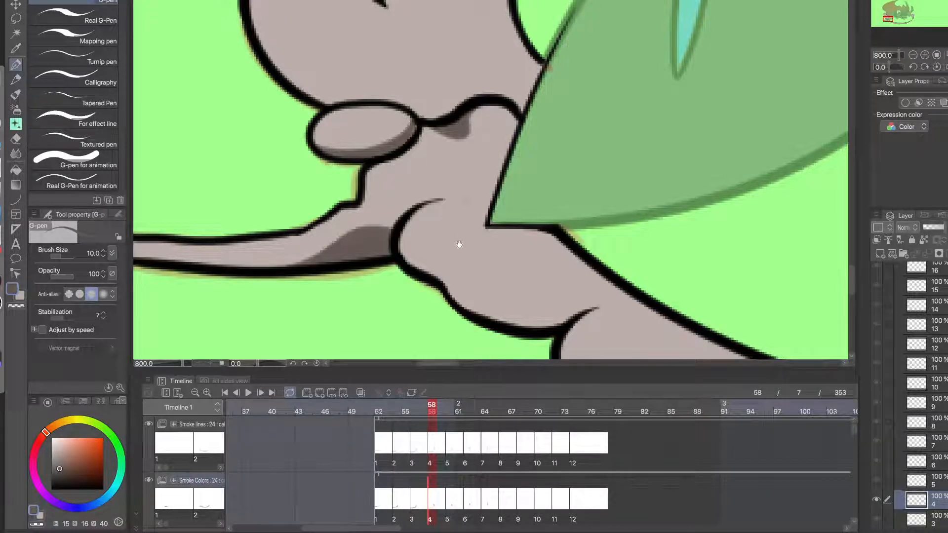
- Paint a small pointed shadow above the first notch in the lower outline of the lobe beside the wisp
drag(480, 257, 450, 211)
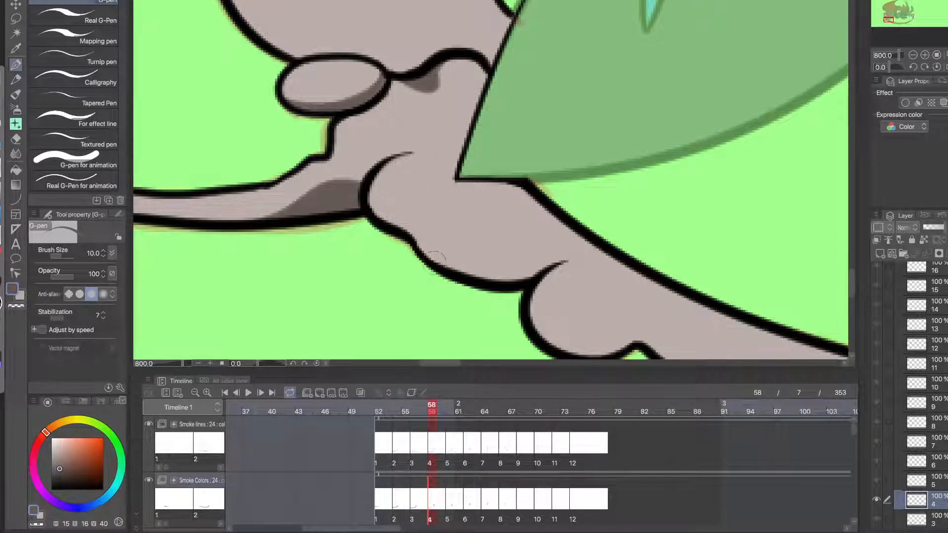
mouse_move(423, 249)
mouse_down()
mouse_move(432, 221)
mouse_move(366, 188)
mouse_move(403, 209)
mouse_move(405, 235)
mouse_move(422, 227)
mouse_move(425, 261)
mouse_move(427, 224)
mouse_move(383, 216)
mouse_move(438, 221)
mouse_move(389, 216)
mouse_up()
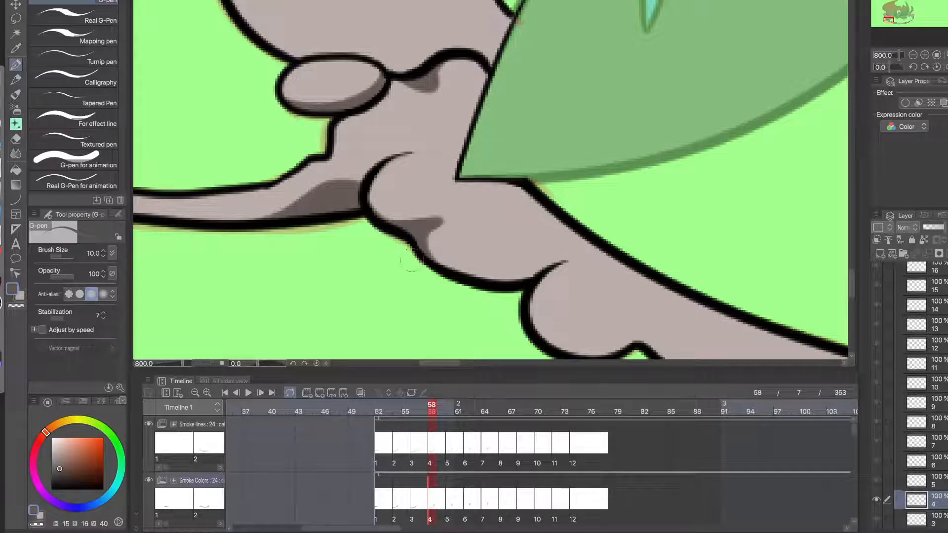
scroll(410, 224, down, 2)
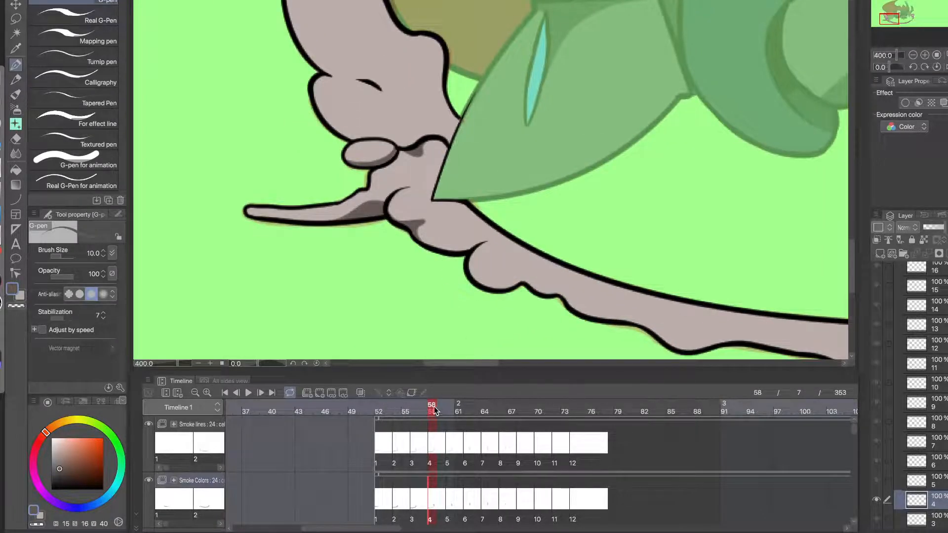
drag(430, 412, 432, 412)
- Shade the underside of that lobe with a curved shadow rising to the tip of the crease line before the round lobe
scroll(423, 236, up, 2)
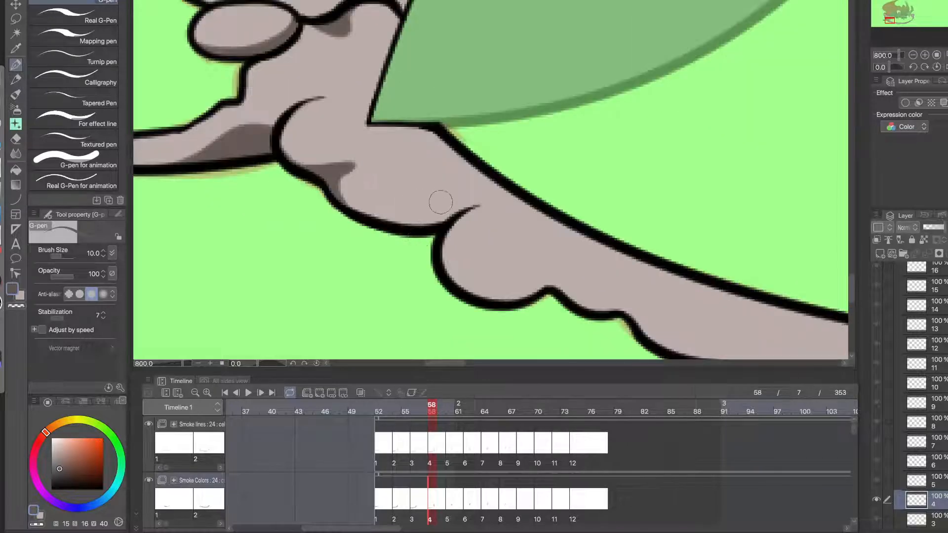
drag(474, 206, 354, 217)
drag(443, 216, 367, 222)
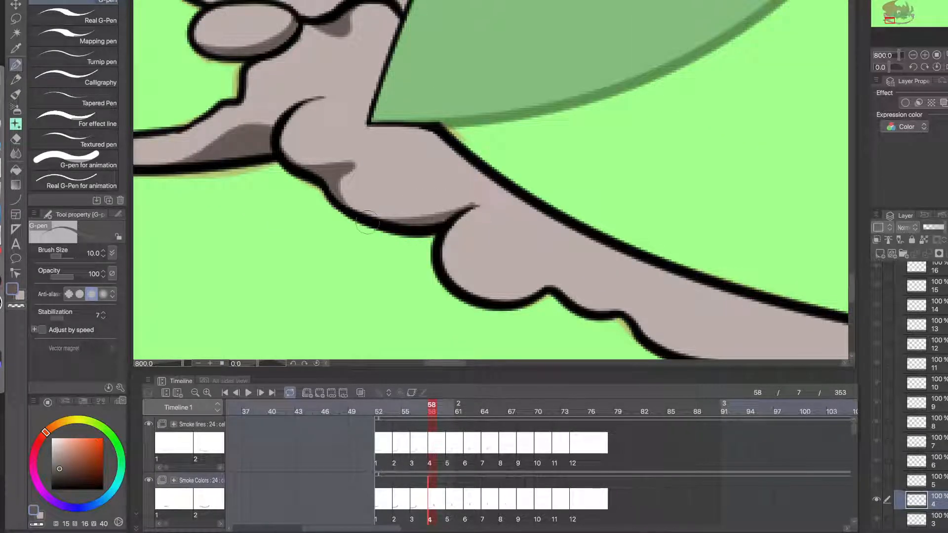
drag(478, 205, 405, 226)
drag(480, 203, 438, 229)
- Try to carry the underside shadow across the lobe towards the pointed notch shadow
mouse_move(474, 201)
mouse_down()
mouse_move(452, 226)
mouse_move(430, 225)
mouse_move(491, 199)
mouse_move(478, 204)
mouse_move(506, 205)
mouse_move(510, 227)
mouse_move(501, 201)
mouse_move(486, 196)
mouse_move(424, 205)
mouse_move(477, 204)
mouse_move(450, 210)
mouse_move(358, 186)
mouse_move(457, 202)
mouse_move(357, 188)
mouse_up()
alt+click(514, 223)
alt+click(454, 206)
key(ctrl+z)
key(ctrl+z)
key(ctrl+z)
mouse_move(431, 214)
mouse_down()
mouse_move(344, 201)
mouse_move(362, 189)
mouse_up()
key(ctrl+z)
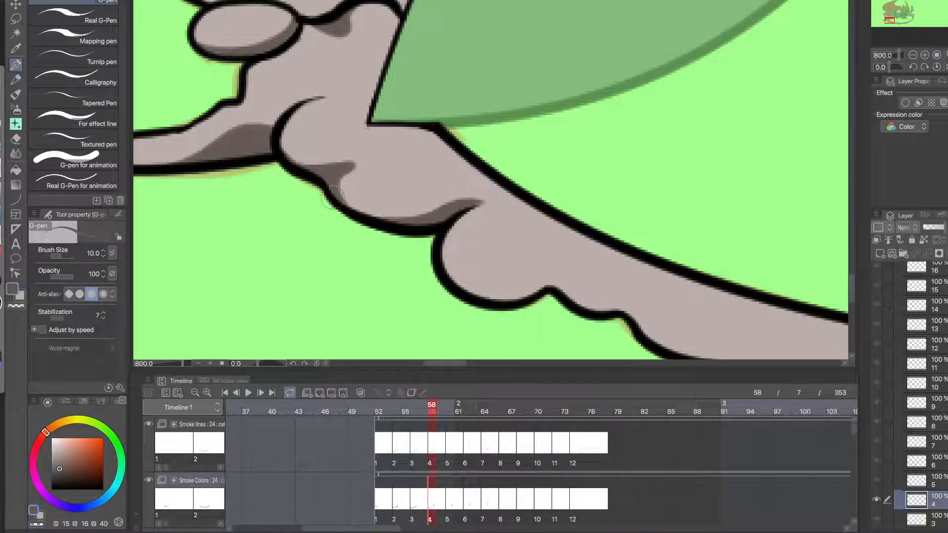
drag(390, 224, 454, 302)
drag(406, 239, 502, 300)
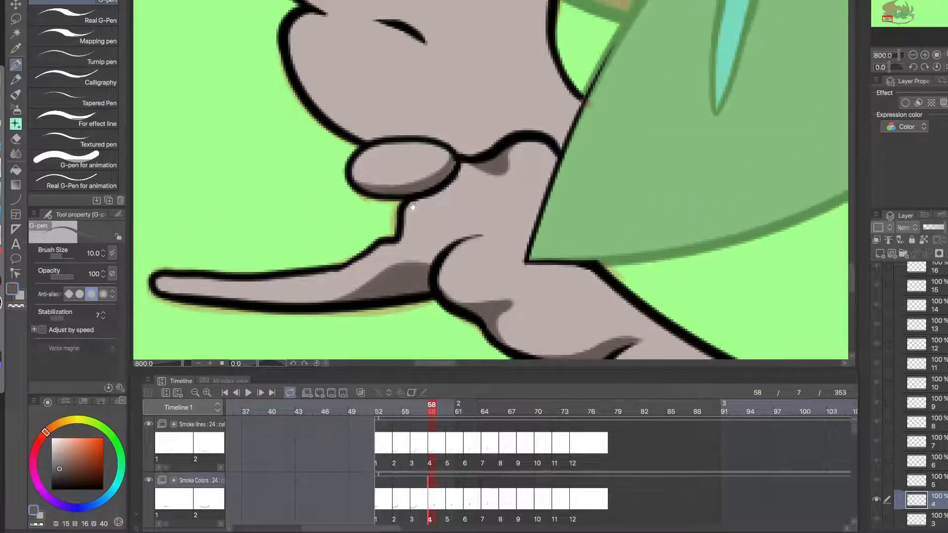
alt+click(376, 152)
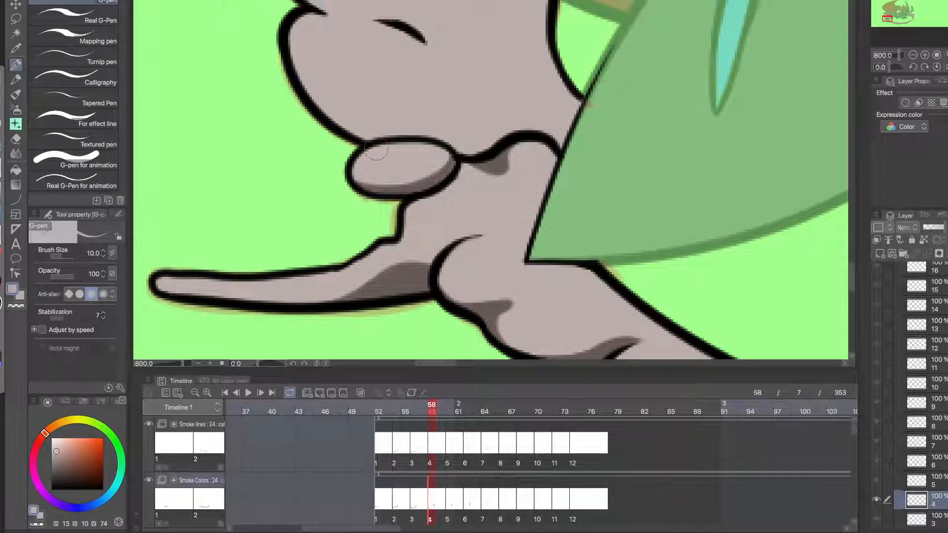
alt+click(410, 279)
- Shade the underside of the round lobe, raising the shadow into a peak above the notch at its right end
mouse_move(467, 287)
mouse_down()
mouse_move(332, 171)
mouse_move(352, 204)
mouse_up()
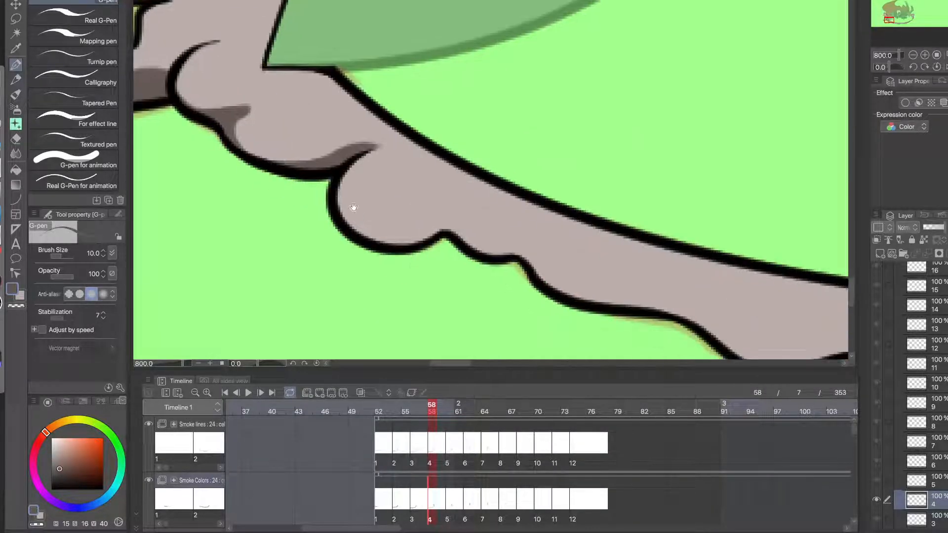
super+click(388, 222)
mouse_move(323, 240)
mouse_down()
mouse_move(394, 253)
mouse_move(477, 173)
mouse_move(505, 198)
mouse_move(530, 259)
mouse_move(493, 201)
mouse_move(484, 212)
mouse_move(494, 227)
mouse_move(459, 250)
mouse_move(397, 265)
mouse_move(463, 229)
mouse_up()
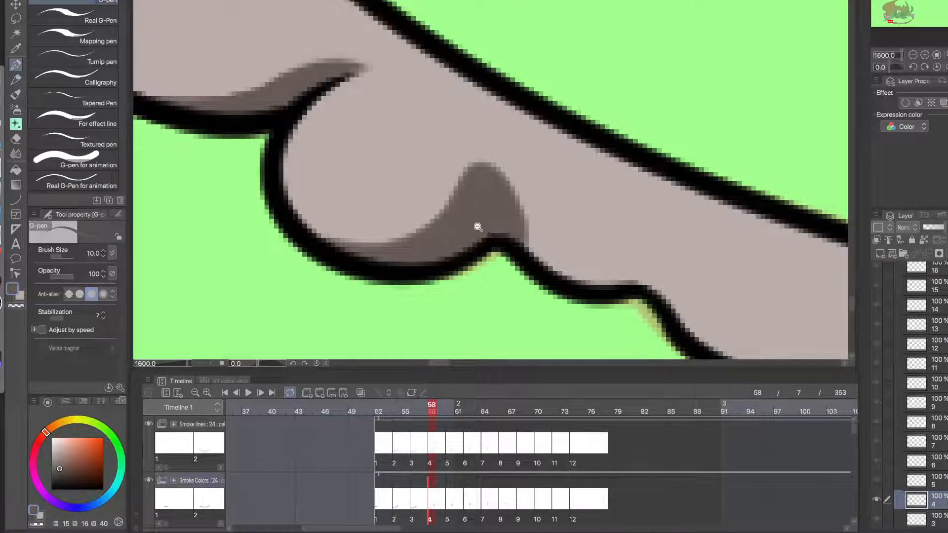
- Paint a narrow spiked shadow above the next notch in the strip's lower outline, right of the round lobe
alt+click(478, 226)
drag(537, 261, 440, 227)
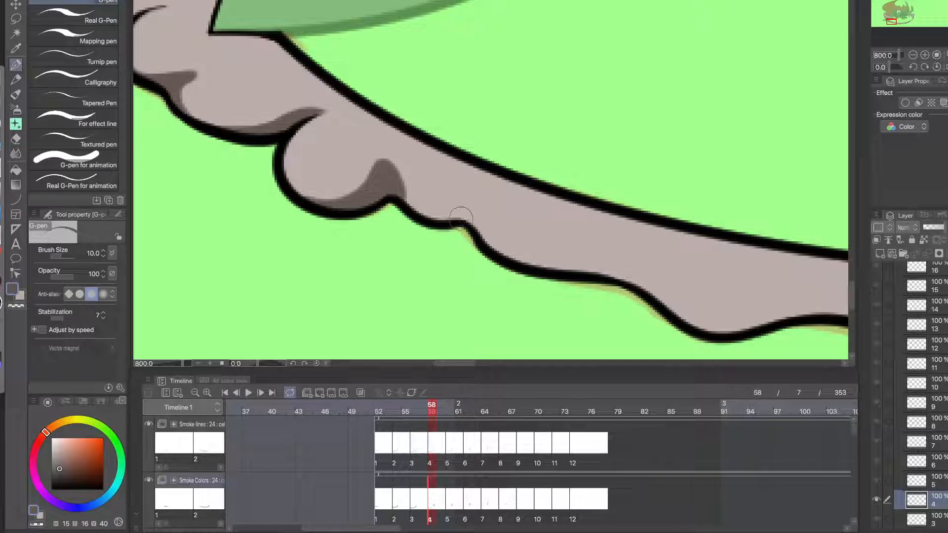
drag(445, 225, 465, 192)
drag(475, 229, 464, 189)
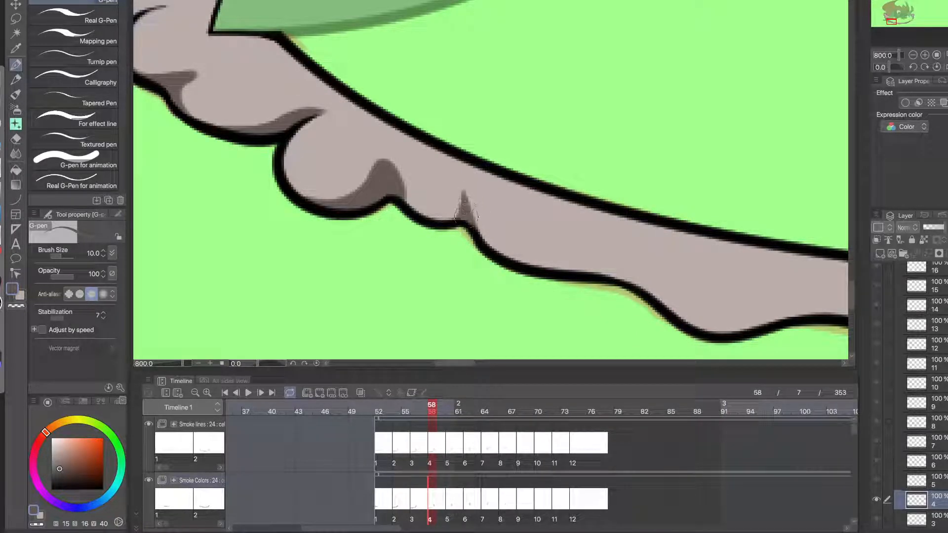
- Trim the right side of the round lobe's shadow with the base pink and extend its peak to a sharp dark tip
alt+click(411, 181)
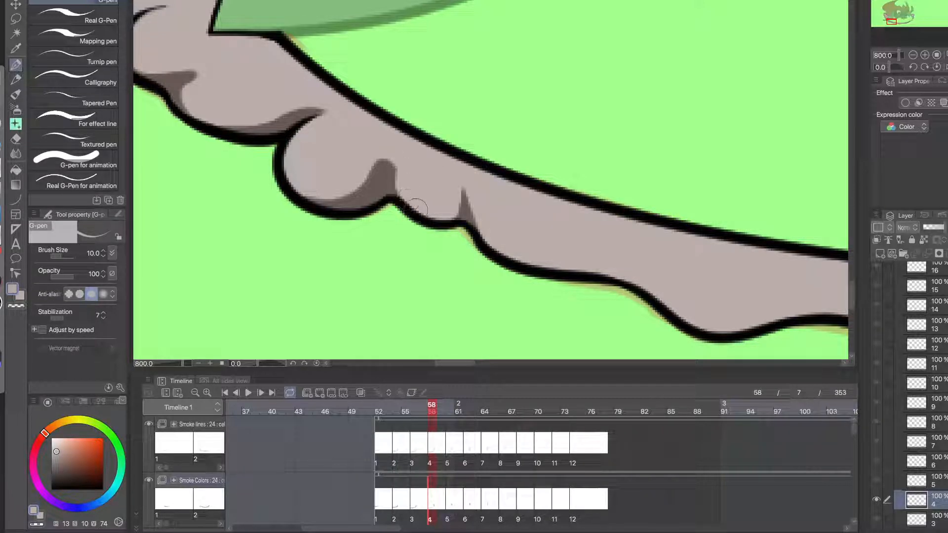
alt+click(393, 174)
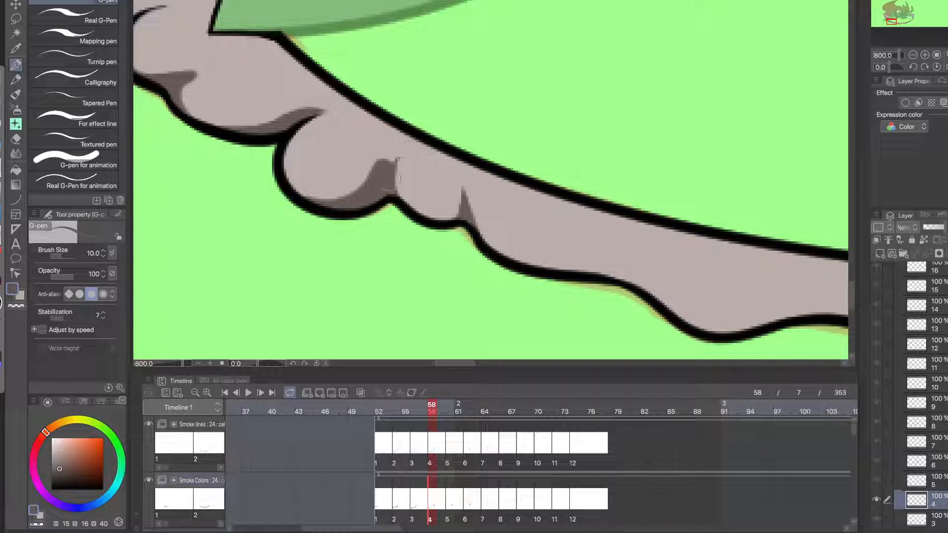
drag(388, 163, 404, 147)
drag(424, 221, 393, 158)
key(ctrl+z)
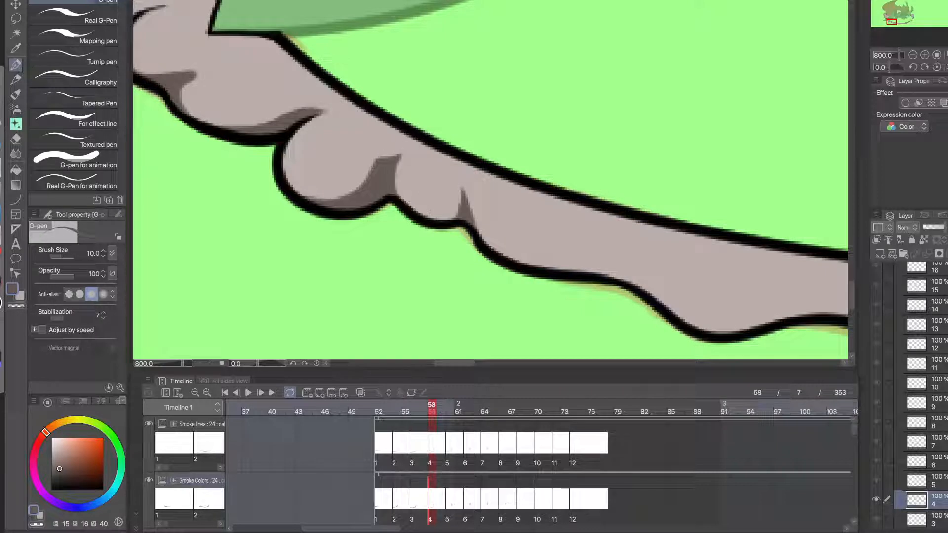
drag(421, 217, 406, 148)
- Paint a pointed shadow with a flared base above the next bend in the strip's lower outline, redrawing its right edge until it fits
drag(463, 272, 328, 220)
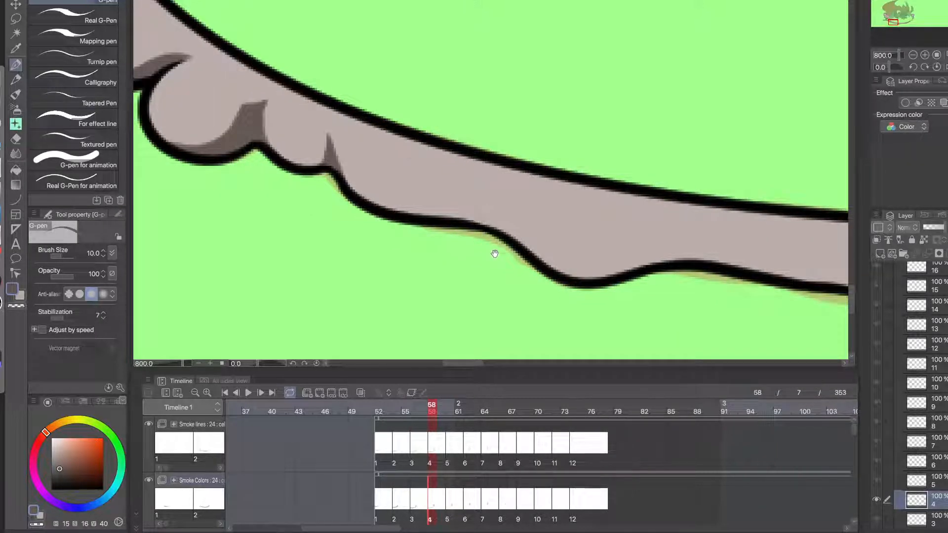
drag(474, 246, 401, 239)
drag(474, 267, 423, 194)
key(ctrl+z)
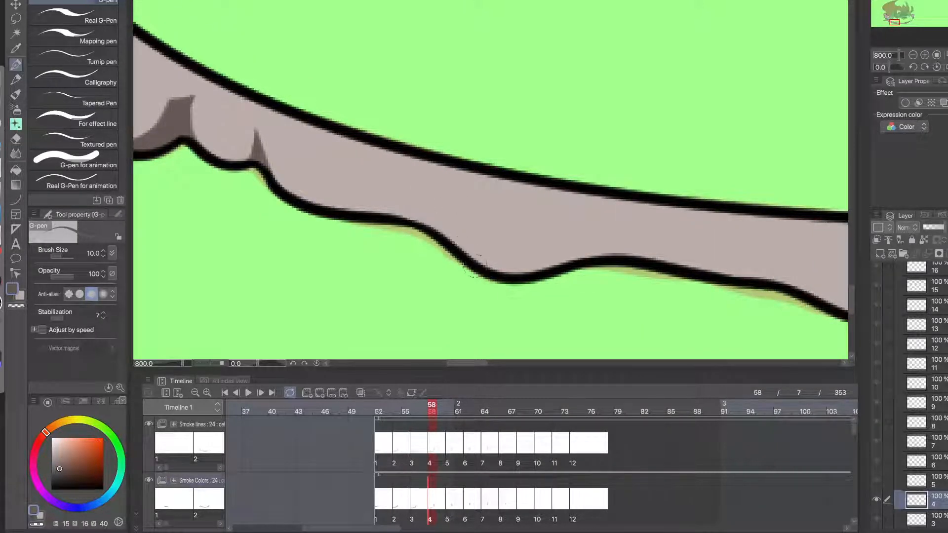
drag(469, 270, 430, 191)
key(ctrl+z)
drag(469, 264, 433, 188)
key(ctrl+z)
drag(461, 248, 438, 188)
mouse_move(417, 219)
mouse_down()
mouse_move(442, 192)
mouse_move(433, 212)
mouse_move(435, 188)
mouse_move(436, 227)
mouse_up()
key(ctrl+z)
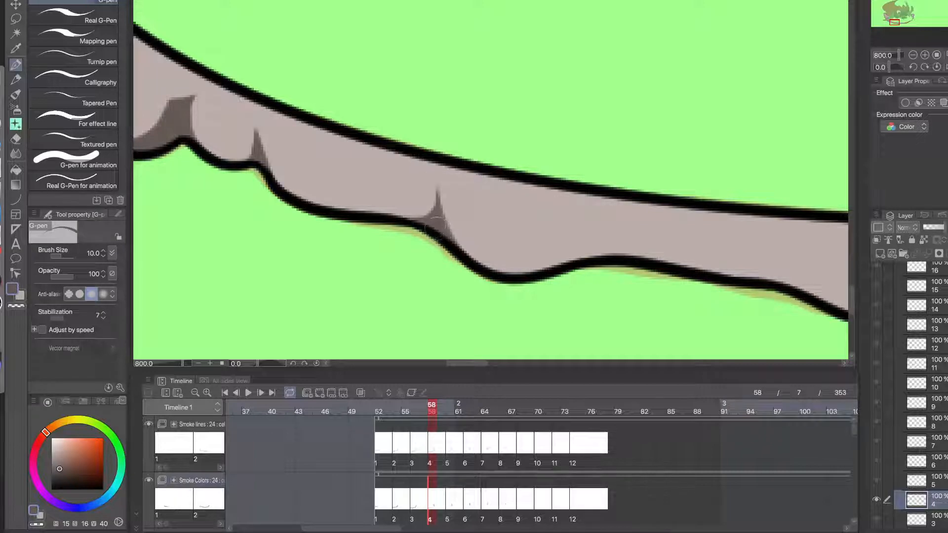
- Try to bridge the gap between the left outline's notch and the short inner crease line with a thin shadow stroke
alt+click(455, 260)
alt+click(457, 269)
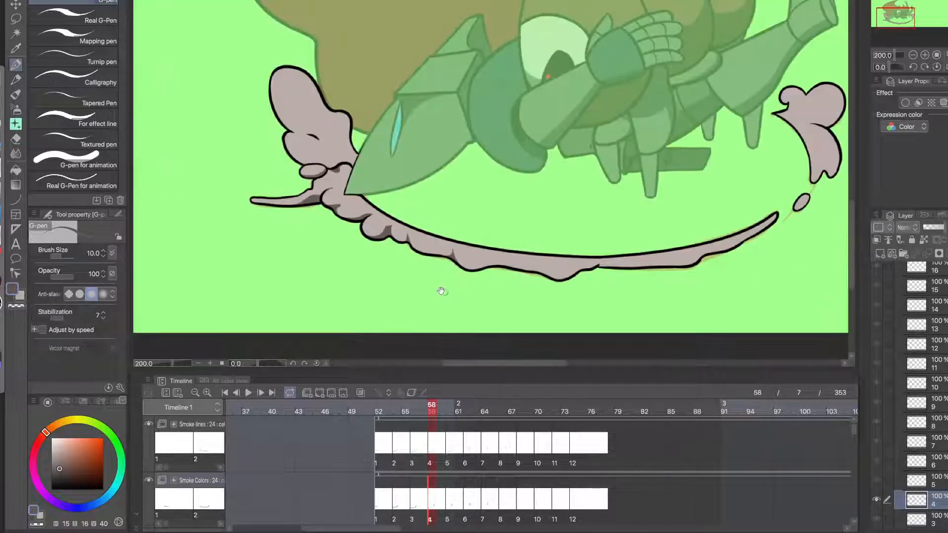
drag(441, 292, 535, 331)
click(400, 199)
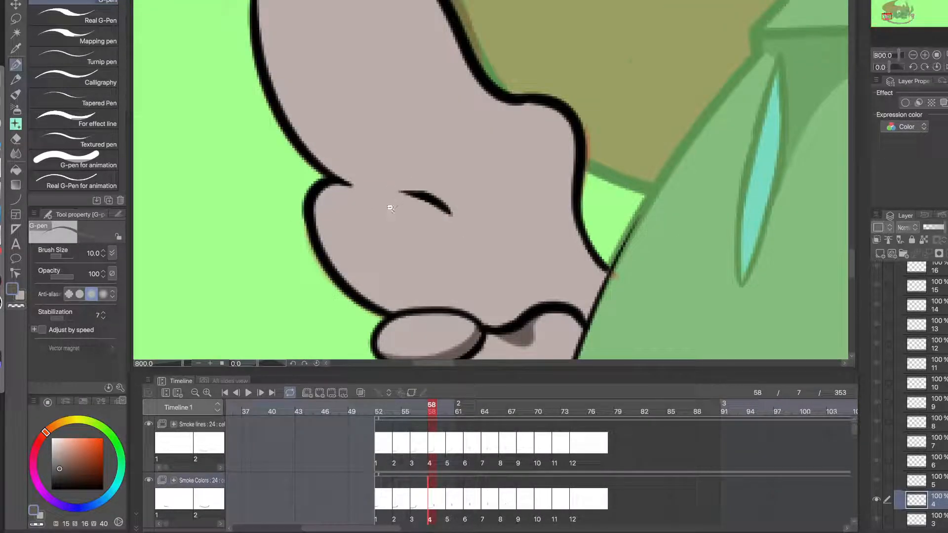
alt+click(390, 206)
drag(412, 208, 372, 195)
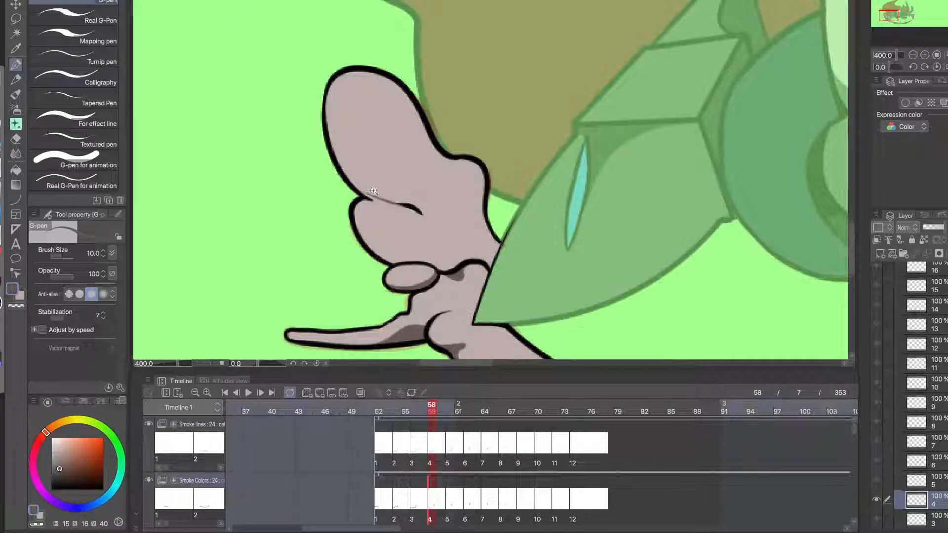
click(379, 191)
key(ctrl+z)
drag(440, 220, 348, 195)
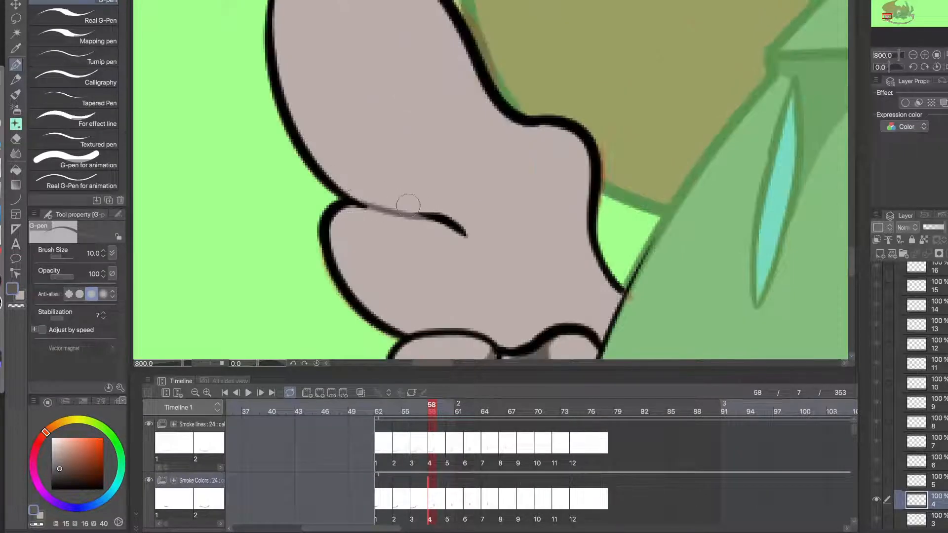
alt+click(437, 216)
click(432, 214)
drag(423, 209, 435, 256)
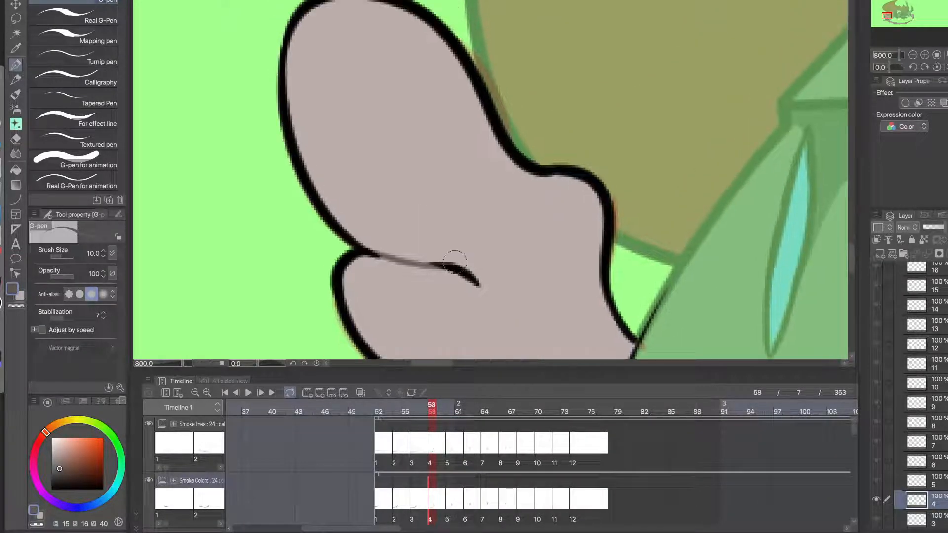
alt+click(441, 267)
alt+click(454, 266)
- Using cel 3 as reference, shade the bottom and right side of the lower left lobe on cel 4, down to the oval puff
mouse_move(432, 414)
mouse_down()
mouse_move(423, 414)
mouse_move(432, 414)
mouse_up()
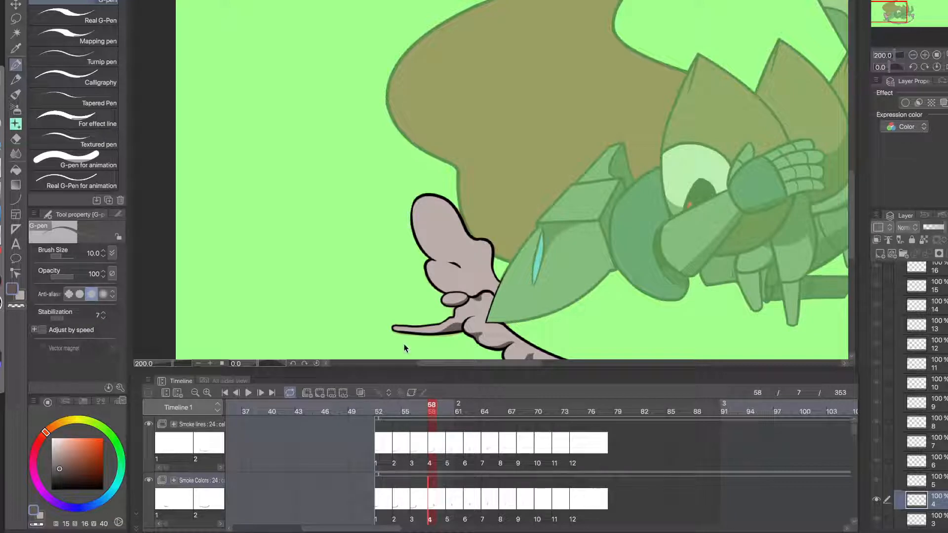
click(421, 410)
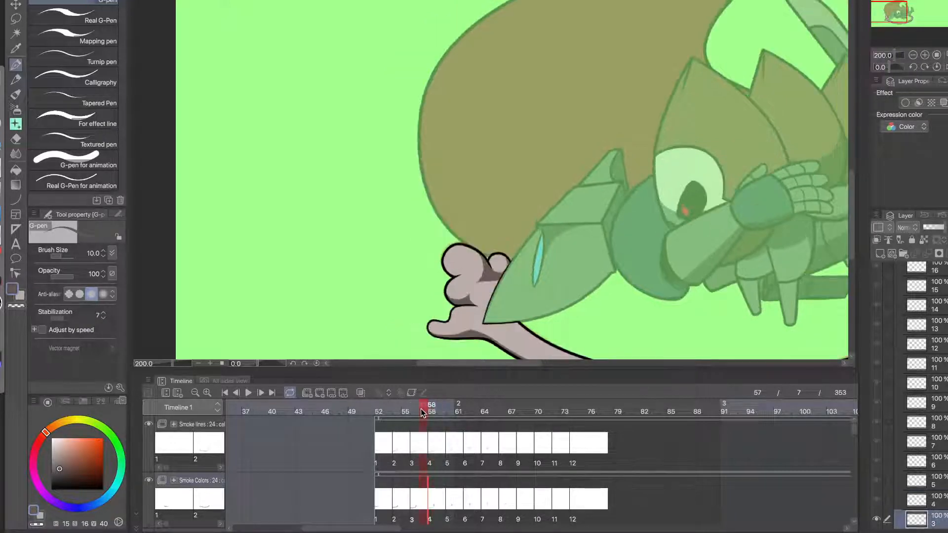
click(430, 411)
super+click(451, 286)
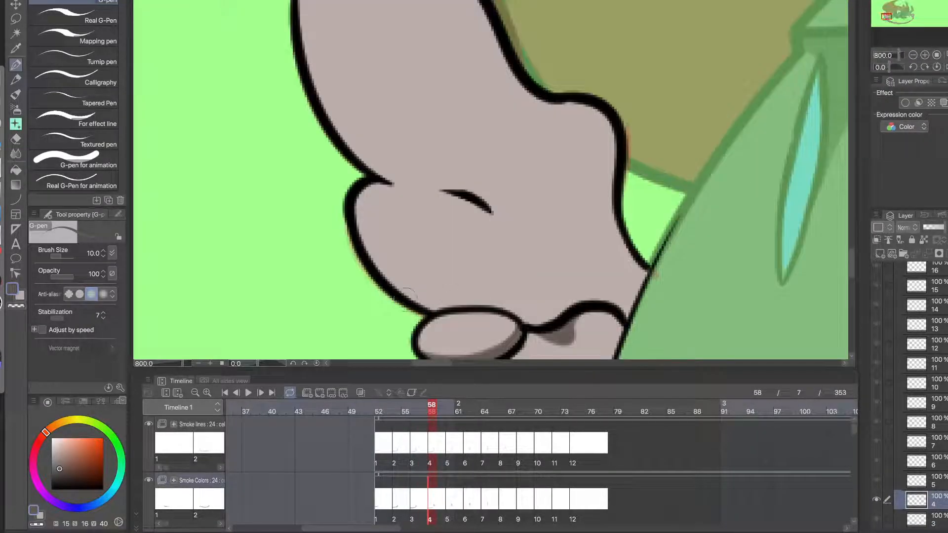
mouse_move(400, 292)
mouse_down()
mouse_move(494, 260)
mouse_move(493, 248)
mouse_move(509, 306)
mouse_move(491, 231)
mouse_up()
key(super+z)
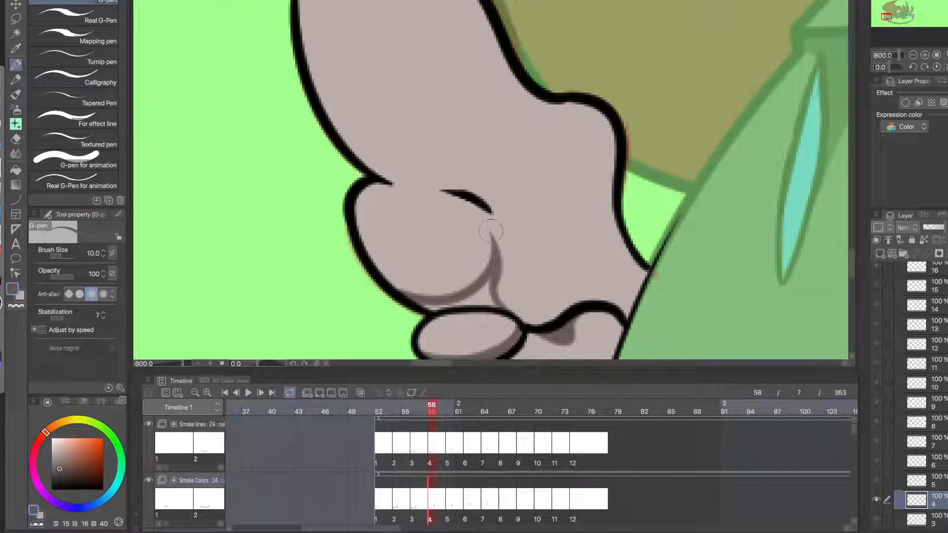
mouse_move(495, 267)
mouse_down()
mouse_move(485, 293)
mouse_move(496, 305)
mouse_move(462, 304)
mouse_move(478, 292)
mouse_move(442, 307)
mouse_up()
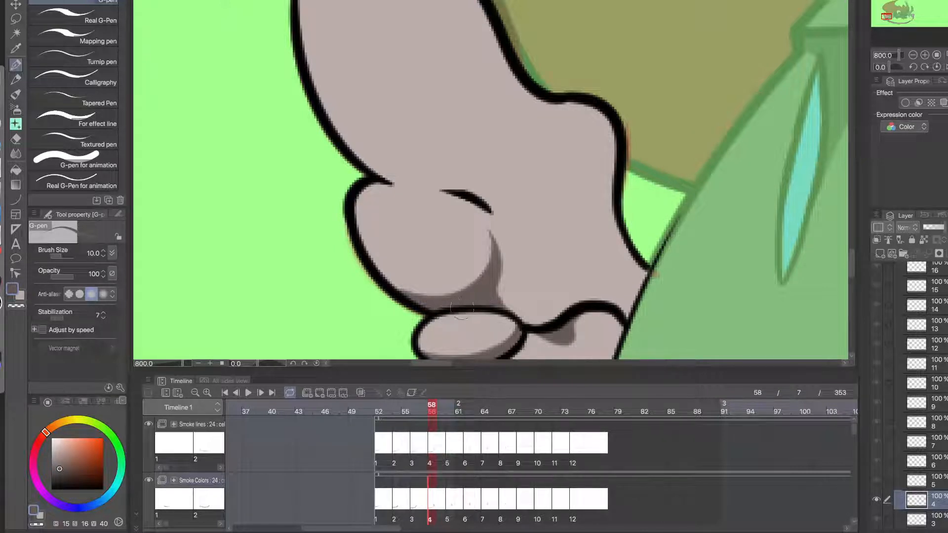
mouse_move(516, 294)
mouse_down()
mouse_move(512, 310)
mouse_move(534, 315)
mouse_move(506, 246)
mouse_up()
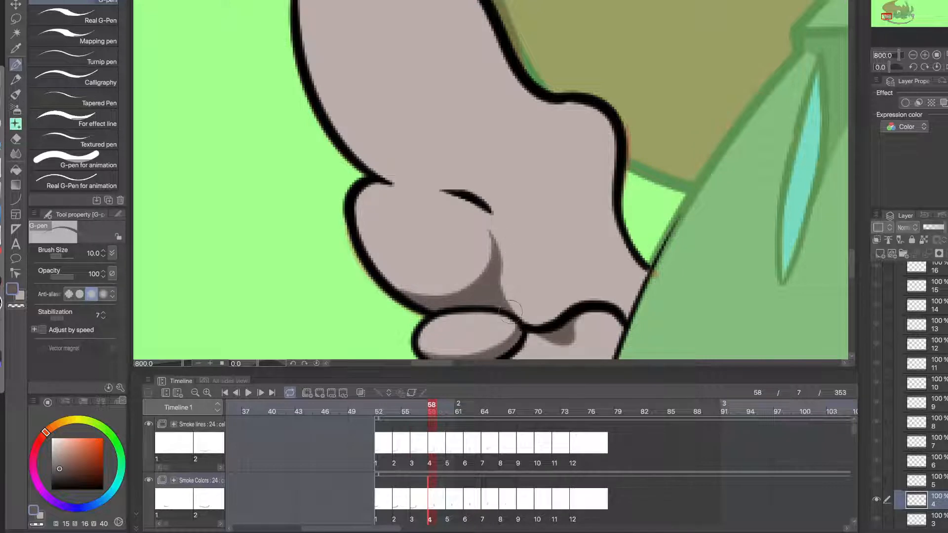
- Check cel 3 again and paint a thin curved shadow on cel 4 descending inside the upper lobe from its right outline
drag(510, 344, 476, 344)
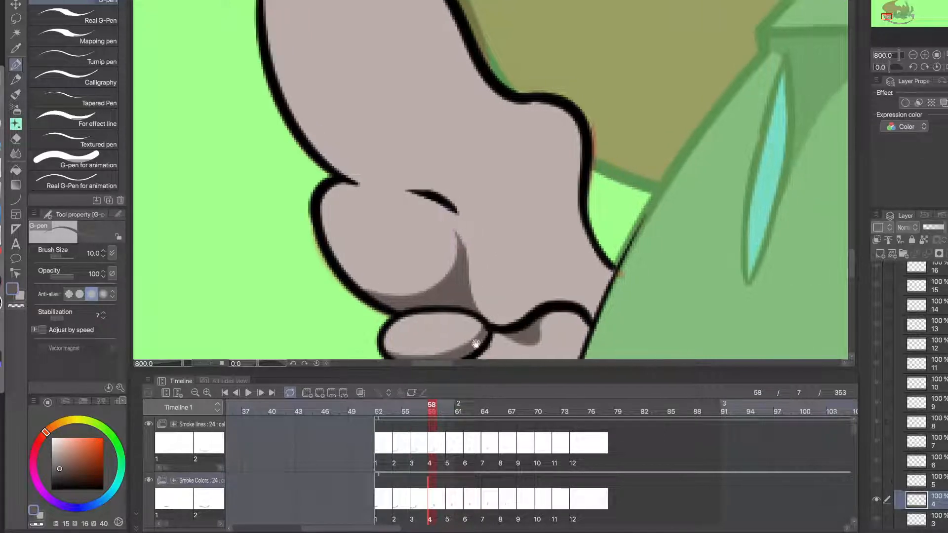
click(420, 411)
click(431, 410)
drag(503, 192, 508, 269)
drag(464, 99, 466, 210)
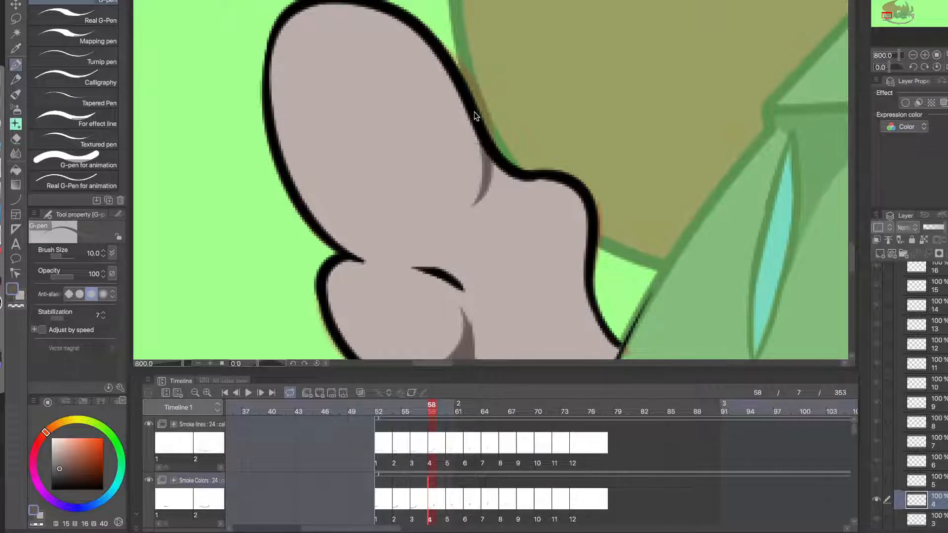
key(ctrl+z)
drag(466, 108, 463, 211)
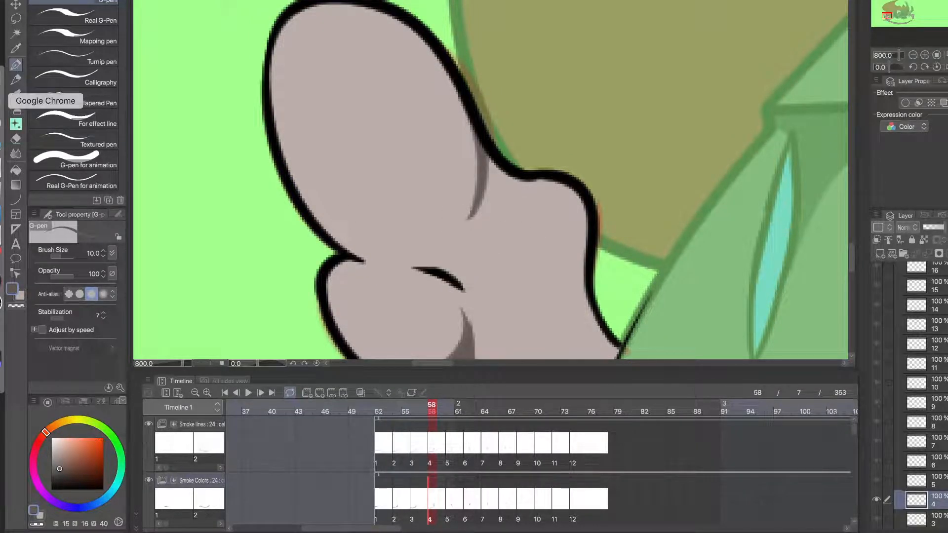
- Switch to Google Chrome, play Cecil's Theme (Danger)(SNES Custom Loop) from the YouTube playlist, and return to the drawing
click(1, 100)
drag(460, 17, 461, 44)
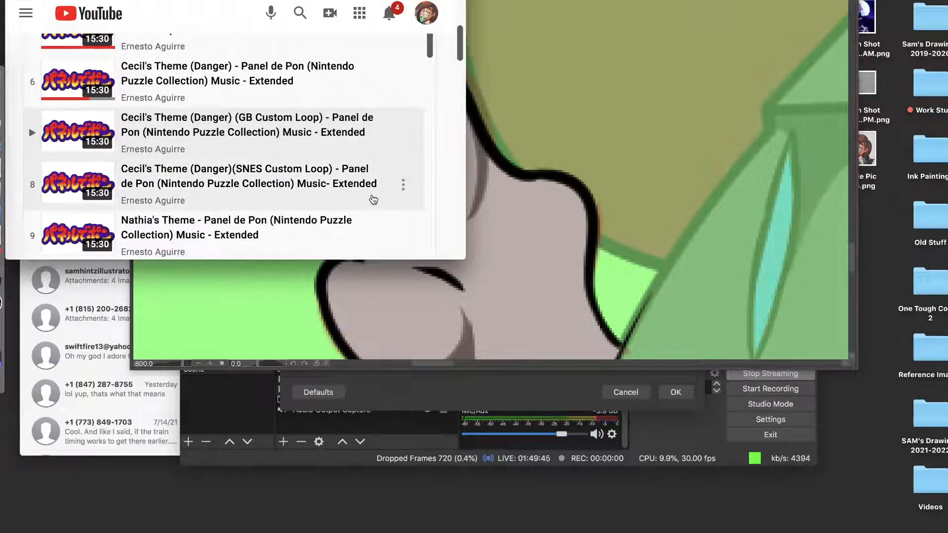
click(370, 198)
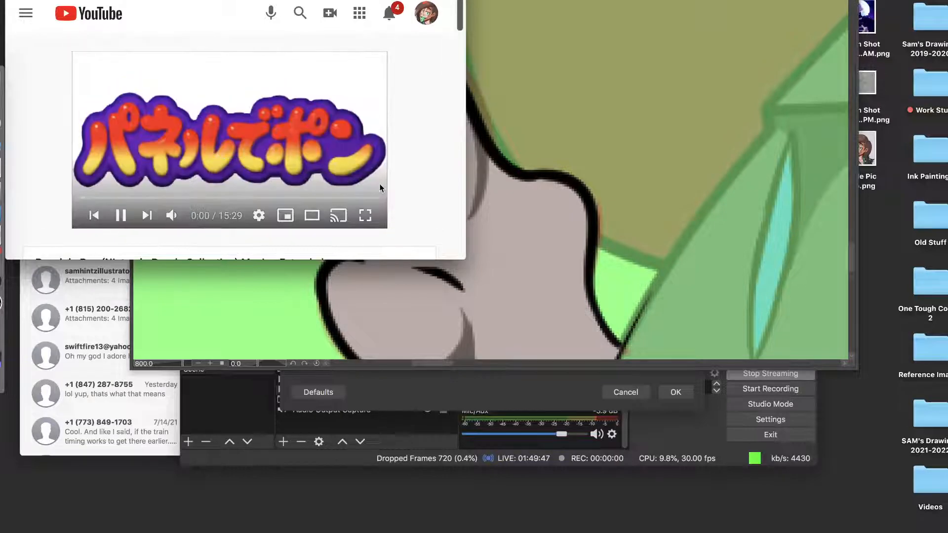
drag(461, 18, 463, 50)
click(365, 166)
key(super+Tab)
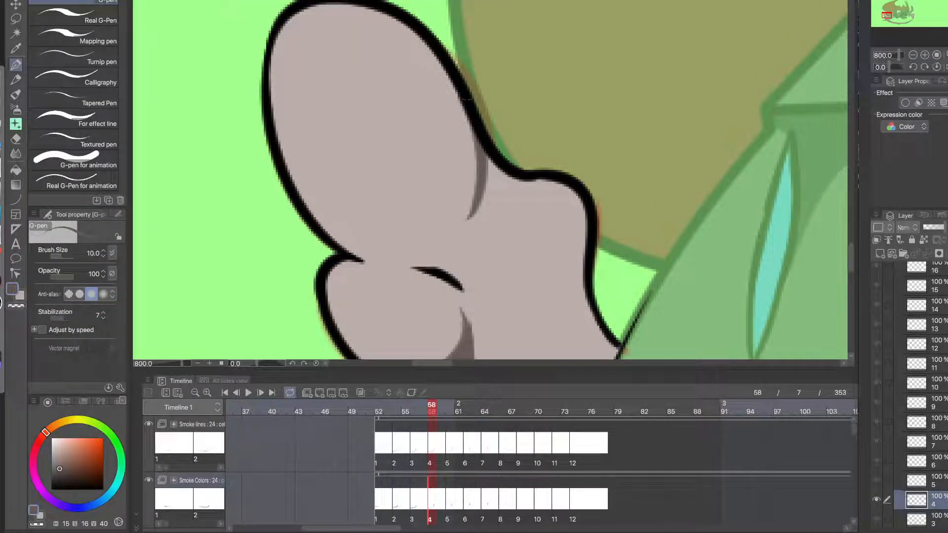
- Paint and fill a pointed shadow where the upper lobe meets the right bump on cel 4, redrawing its lower edge until it fits
mouse_move(499, 254)
mouse_down()
mouse_move(434, 161)
mouse_move(473, 136)
mouse_move(427, 142)
mouse_move(387, 177)
mouse_up()
key(ctrl+z)
key(ctrl+z)
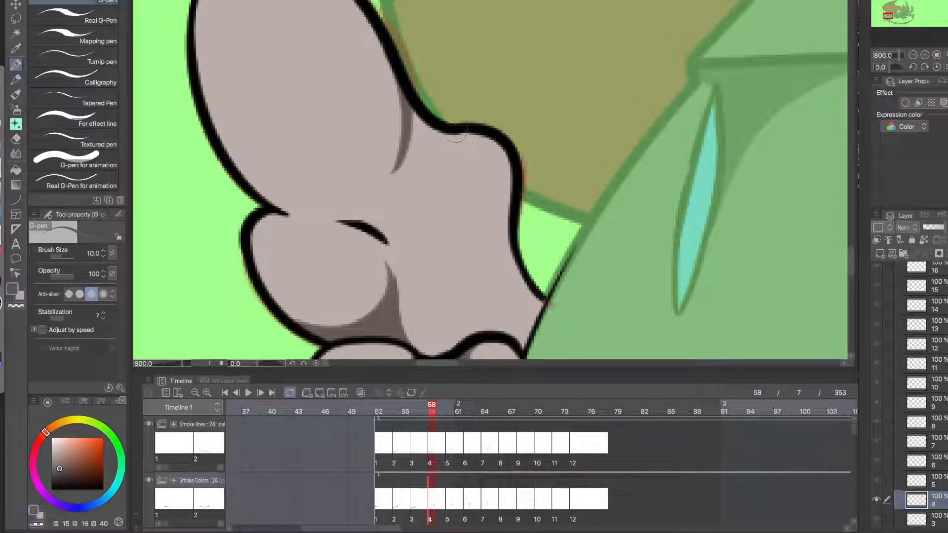
mouse_move(463, 131)
mouse_down()
mouse_move(382, 182)
mouse_move(390, 182)
mouse_up()
key(ctrl+z)
key(ctrl+z)
drag(464, 129, 388, 182)
key(ctrl+z)
key(ctrl+z)
mouse_move(419, 153)
mouse_down()
mouse_move(409, 133)
mouse_move(438, 132)
mouse_up()
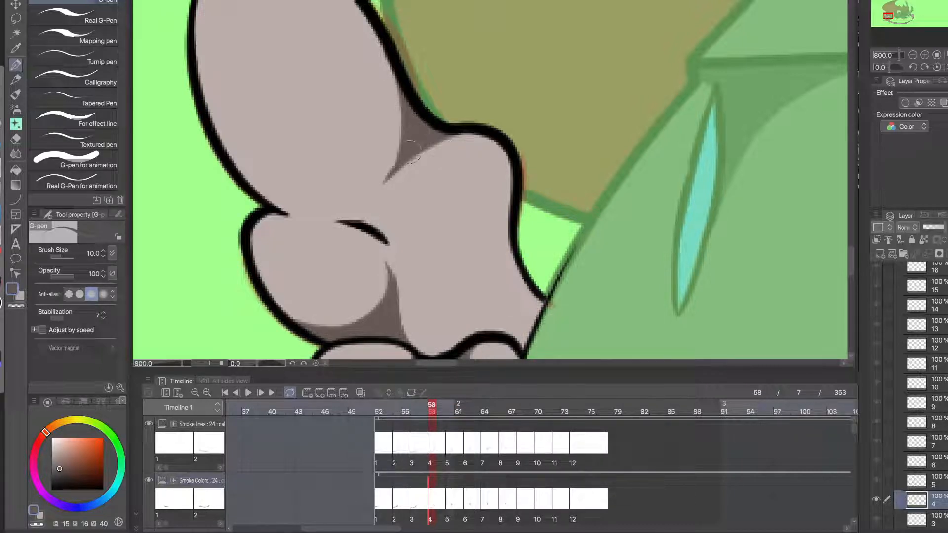
alt+click(390, 139)
mouse_move(391, 159)
mouse_down()
mouse_move(410, 129)
mouse_move(381, 201)
mouse_up()
- Check against cel 3, then outline and fill a shadow beneath the right bump, down to the lower outline and the green claw
drag(451, 215, 370, 143)
alt+click(415, 273)
drag(415, 273, 428, 200)
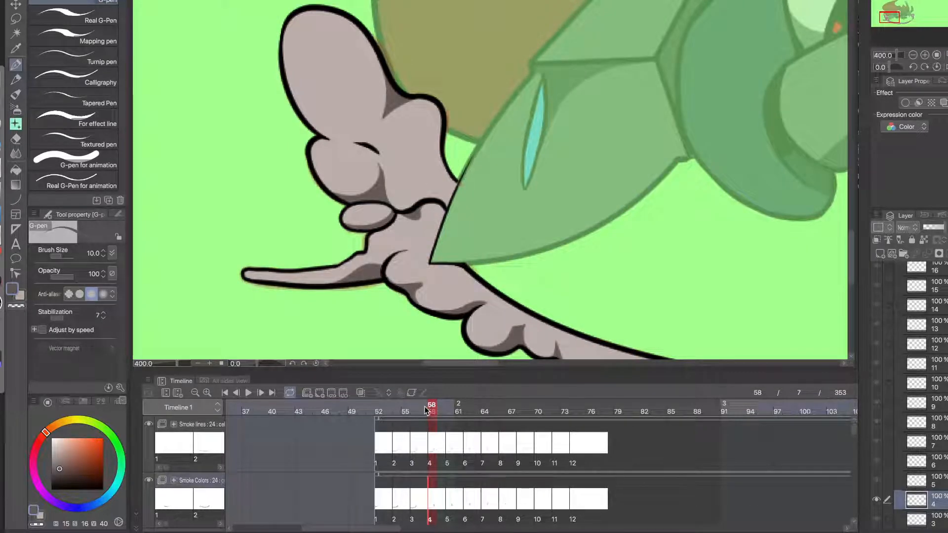
mouse_move(432, 407)
mouse_down()
mouse_move(421, 408)
mouse_move(432, 408)
mouse_up()
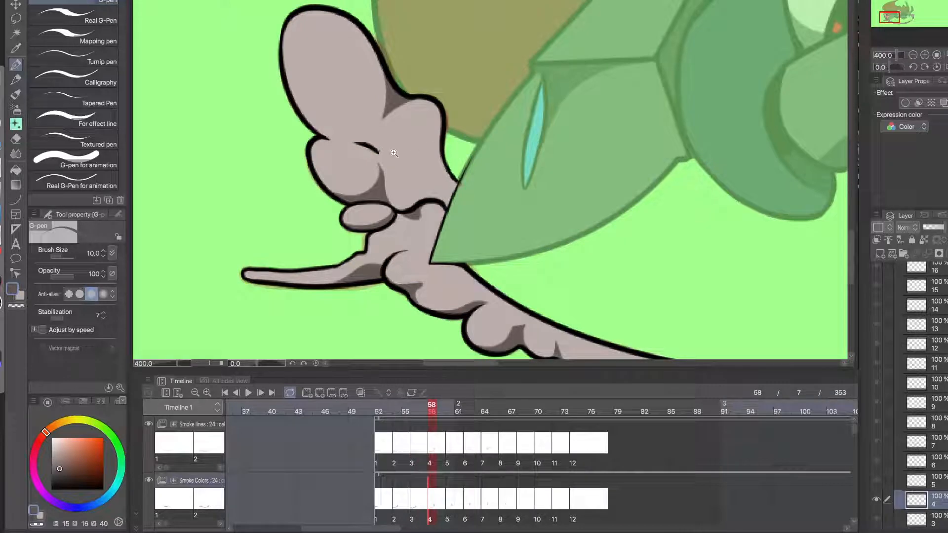
scroll(391, 150, up, 2)
drag(484, 154, 413, 184)
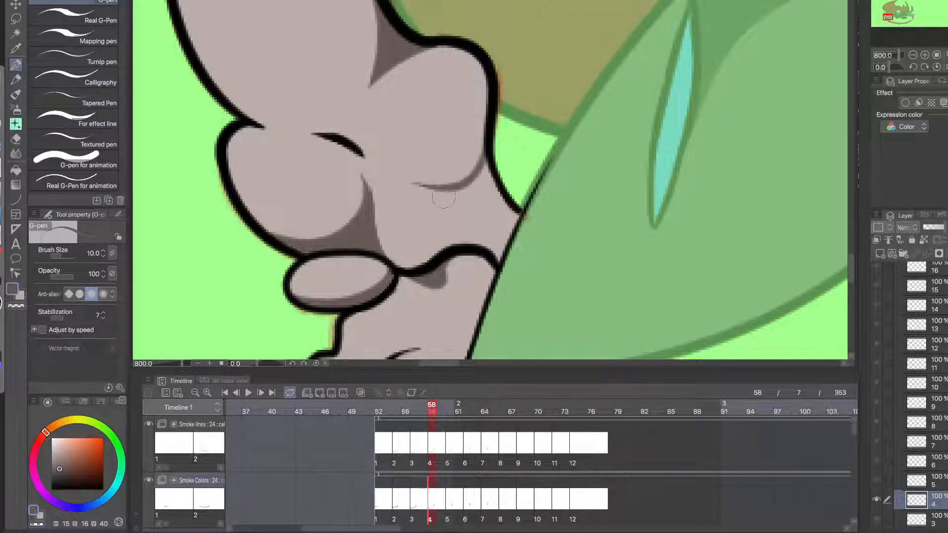
mouse_move(446, 249)
mouse_down()
mouse_move(414, 187)
mouse_move(447, 251)
mouse_up()
key(ctrl+z)
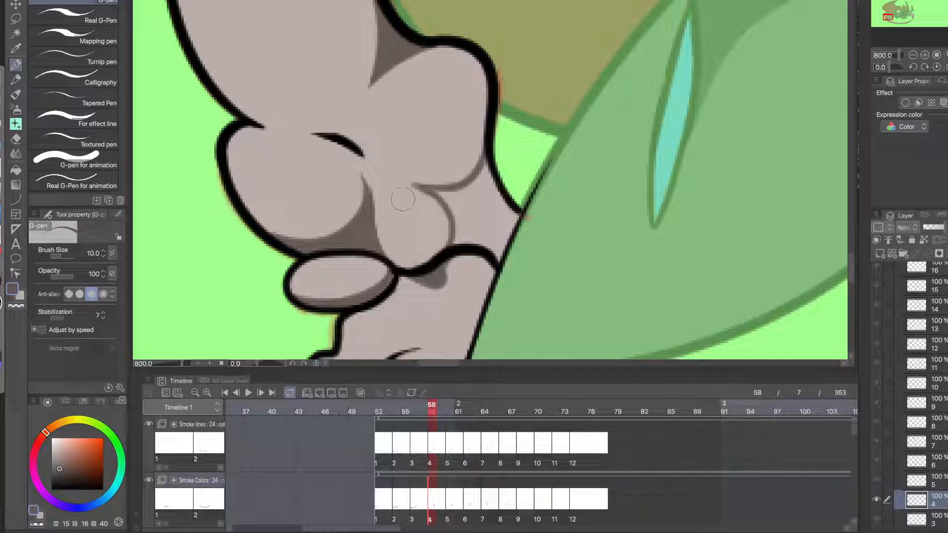
mouse_move(438, 201)
mouse_down()
mouse_move(463, 199)
mouse_move(480, 182)
mouse_move(448, 192)
mouse_move(484, 171)
mouse_move(510, 220)
mouse_move(503, 211)
mouse_move(494, 260)
mouse_move(501, 222)
mouse_move(482, 226)
mouse_move(455, 199)
mouse_move(456, 245)
mouse_move(472, 237)
mouse_move(487, 248)
mouse_move(490, 234)
mouse_move(467, 236)
mouse_move(472, 202)
mouse_up()
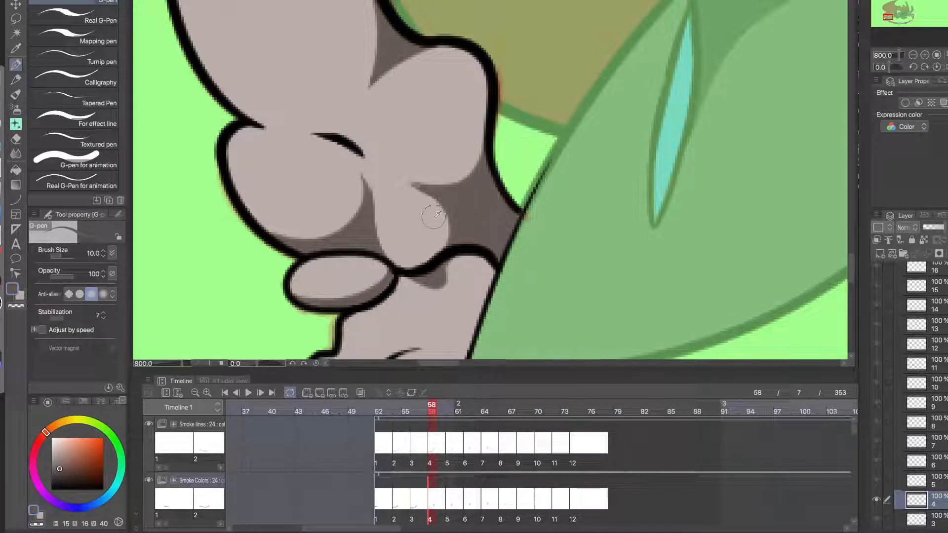
- Trim the new shadow's pointed tip, reshape its left edge and extend it along the lower outline to the lower left lobe's shadow
alt+click(439, 233)
mouse_move(417, 193)
mouse_down()
mouse_move(438, 212)
mouse_move(408, 175)
mouse_move(393, 176)
mouse_move(439, 206)
mouse_move(388, 152)
mouse_move(438, 198)
mouse_move(424, 189)
mouse_move(425, 209)
mouse_up()
alt+click(459, 203)
alt+click(432, 222)
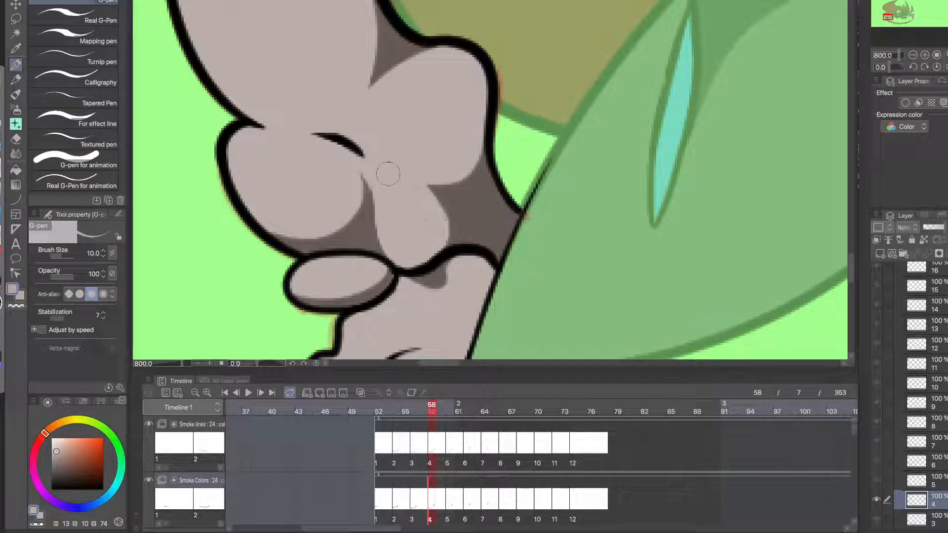
alt+click(475, 202)
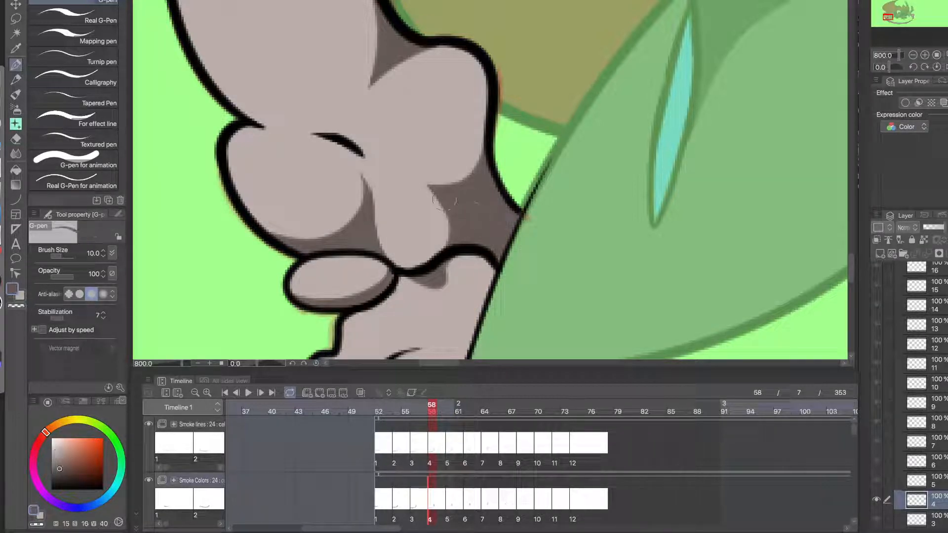
mouse_move(378, 232)
mouse_down()
mouse_move(429, 255)
mouse_move(444, 228)
mouse_move(428, 183)
mouse_move(447, 212)
mouse_move(416, 175)
mouse_move(450, 225)
mouse_move(436, 253)
mouse_move(409, 263)
mouse_move(360, 231)
mouse_up()
key(ctrl+z)
key(ctrl+z)
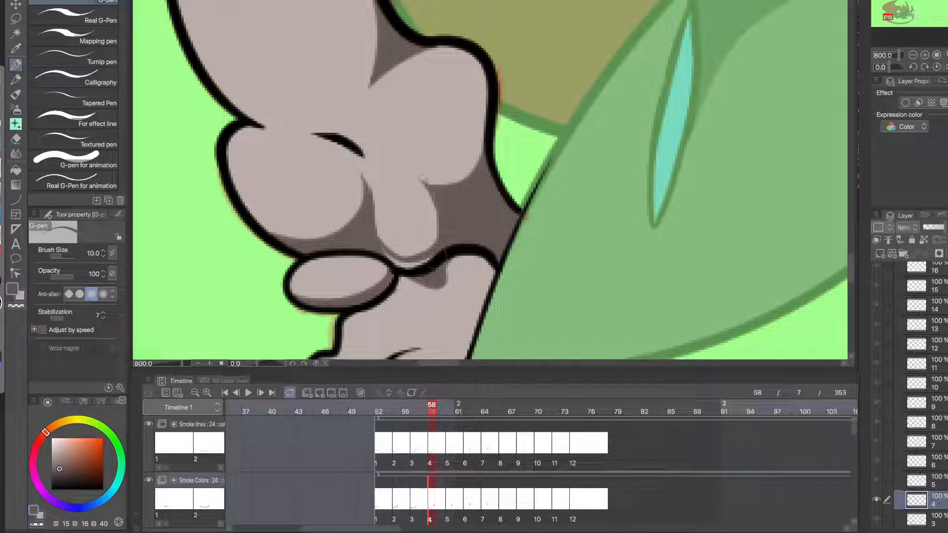
drag(438, 256, 372, 255)
- Extend the shadow's upper edge to the short inner crease line and fill the remaining light area below it
scroll(392, 240, down, 4)
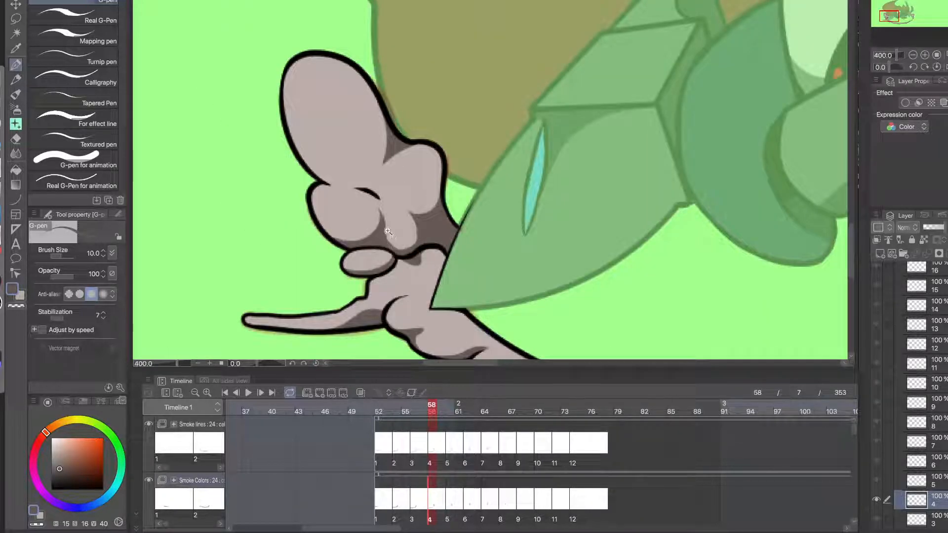
scroll(395, 237, up, 4)
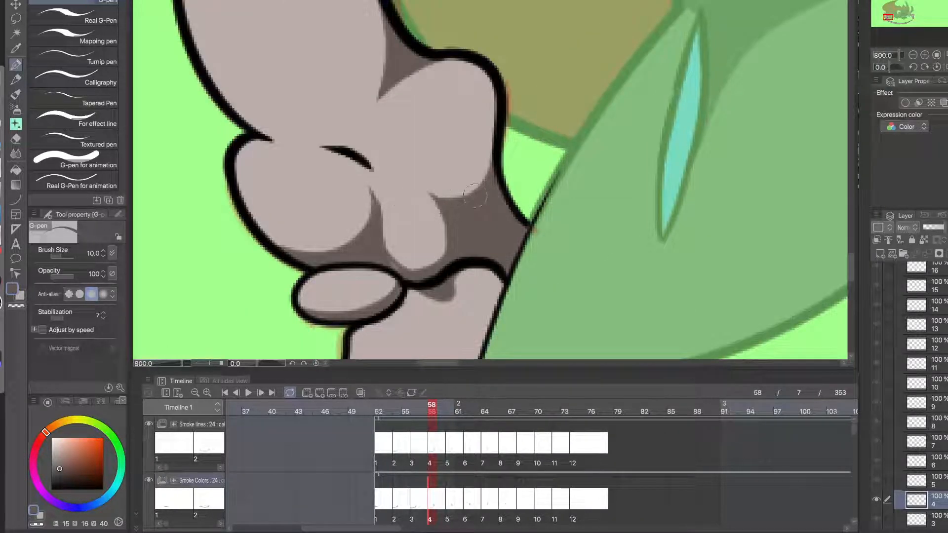
drag(475, 195, 374, 171)
mouse_move(437, 203)
mouse_down()
mouse_move(373, 171)
mouse_move(379, 221)
mouse_move(374, 178)
mouse_move(384, 199)
mouse_move(420, 215)
mouse_move(413, 201)
mouse_move(432, 237)
mouse_move(405, 268)
mouse_move(387, 238)
mouse_move(395, 212)
mouse_move(413, 221)
mouse_up()
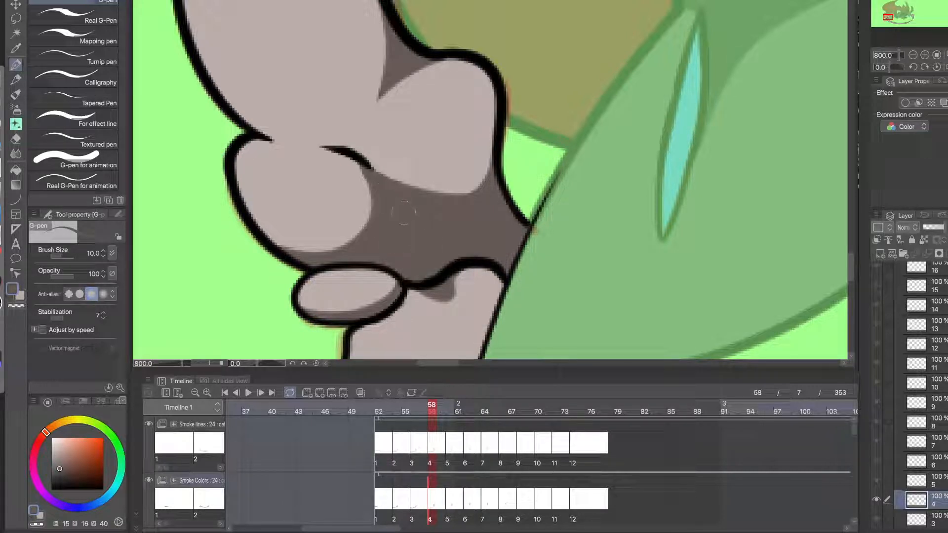
- Round out the right edge of the lower left lobe with the light greyish pink and pick the dark shading colour again
alt+click(352, 184)
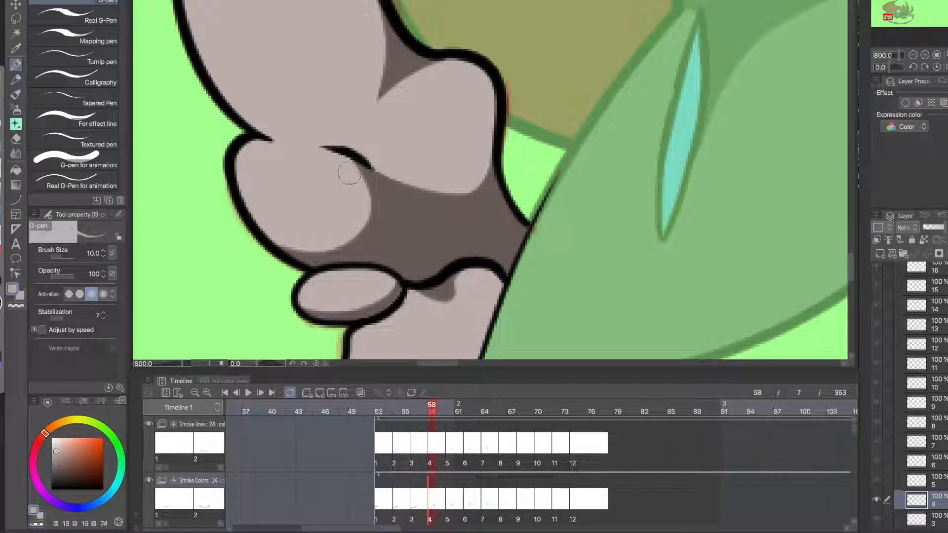
drag(355, 170, 332, 217)
key(ctrl+z)
drag(354, 167, 331, 239)
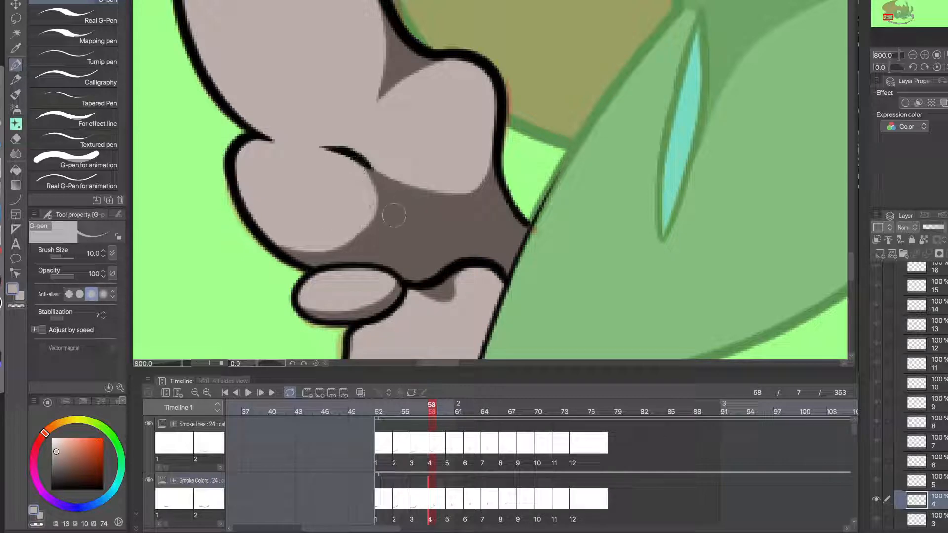
alt+click(418, 204)
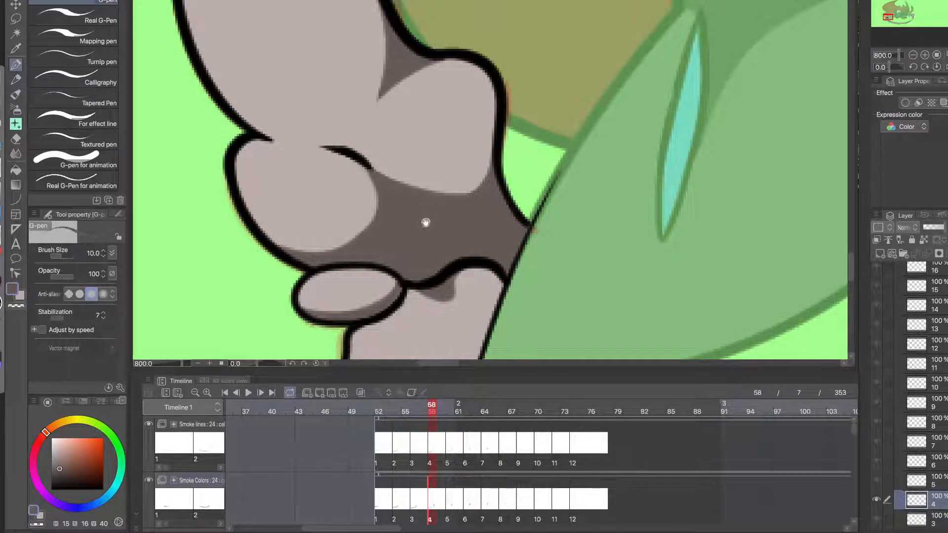
alt+click(426, 223)
alt+click(427, 224)
alt+click(432, 229)
ctrl+click(440, 228)
ctrl+click(440, 228)
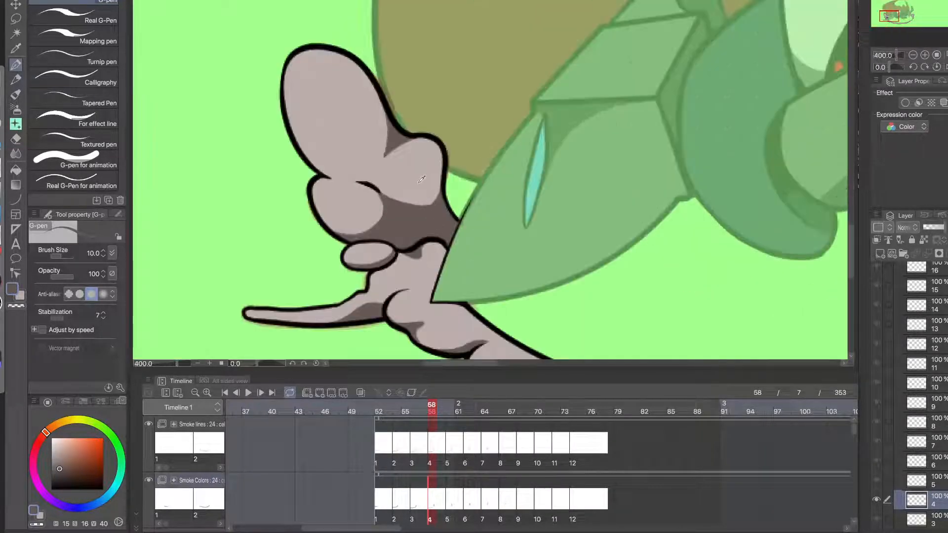
- Cut back the central shadow's upper edge with light greyish pink, running diagonally from the inner crease line to the right outline
alt+click(422, 181)
ctrl+click(455, 231)
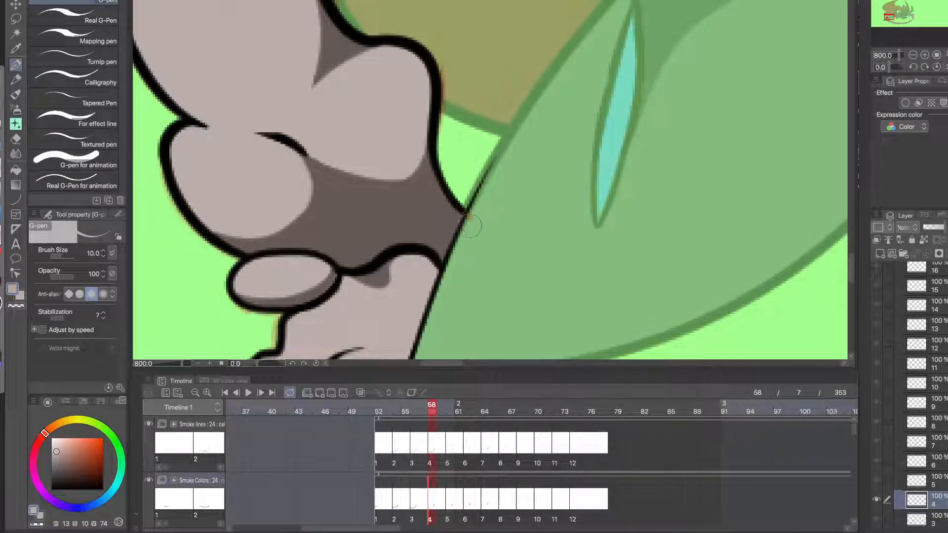
drag(456, 226, 334, 167)
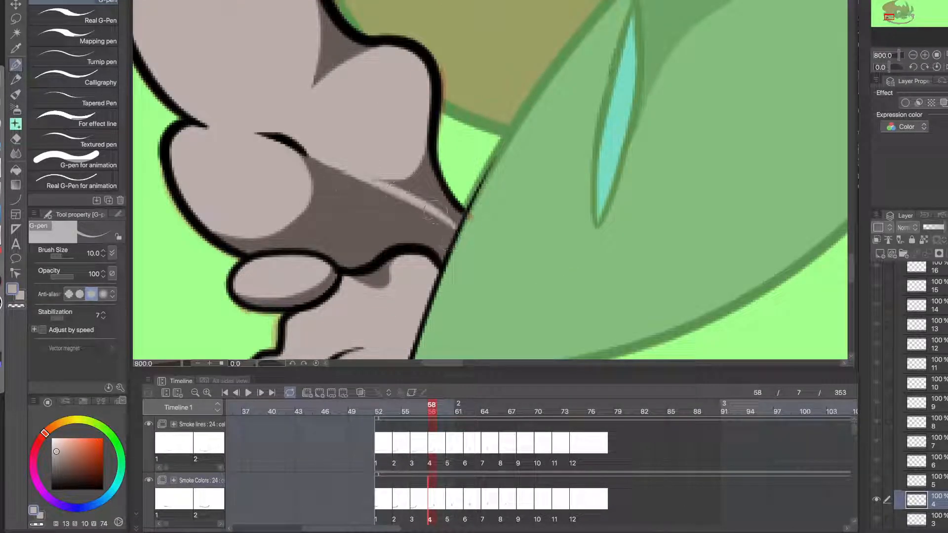
drag(436, 212, 310, 161)
key(ctrl+z)
mouse_move(454, 215)
mouse_down()
mouse_move(406, 129)
mouse_move(446, 203)
mouse_move(416, 138)
mouse_move(421, 182)
mouse_move(450, 213)
mouse_move(364, 156)
mouse_up()
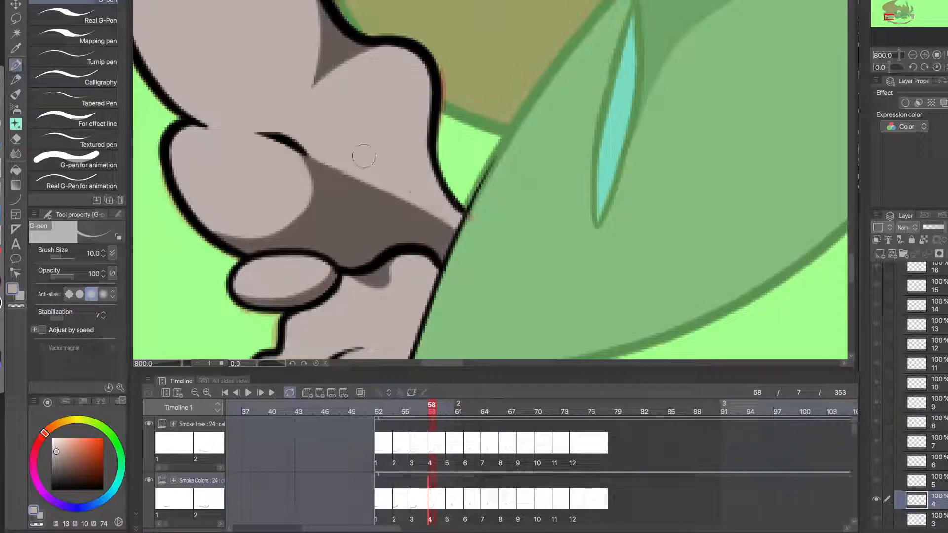
- Carve the central shadow's upper edge into a concave curve with light greyish pink, redoing the stroke until it fits
drag(436, 210, 312, 138)
key(ctrl+z)
drag(451, 220, 302, 145)
key(ctrl+z)
drag(446, 223, 370, 176)
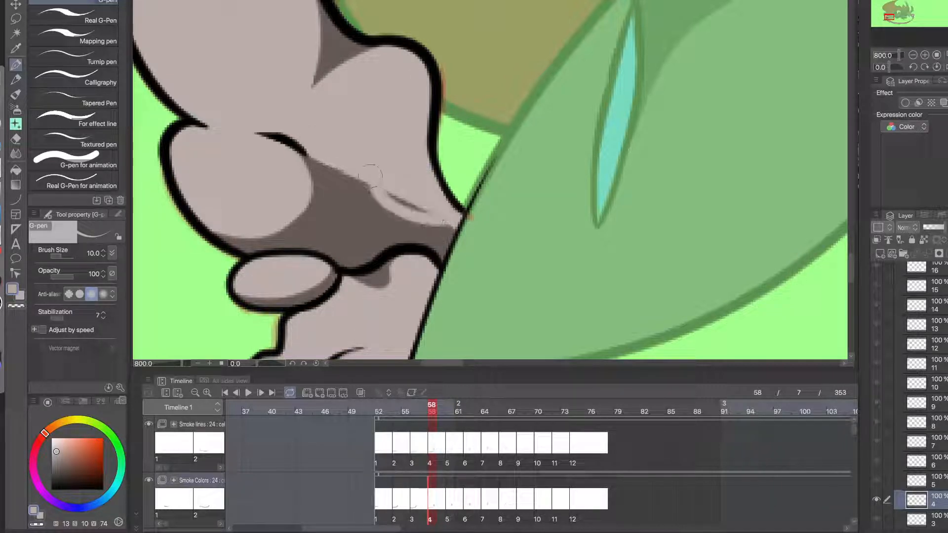
key(ctrl+z)
drag(453, 223, 330, 150)
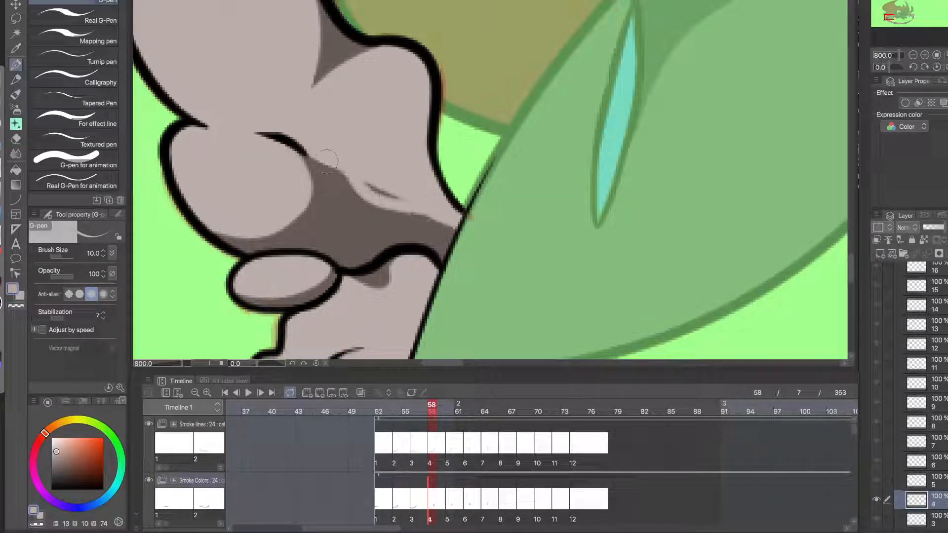
drag(404, 202, 335, 158)
key(ctrl+z)
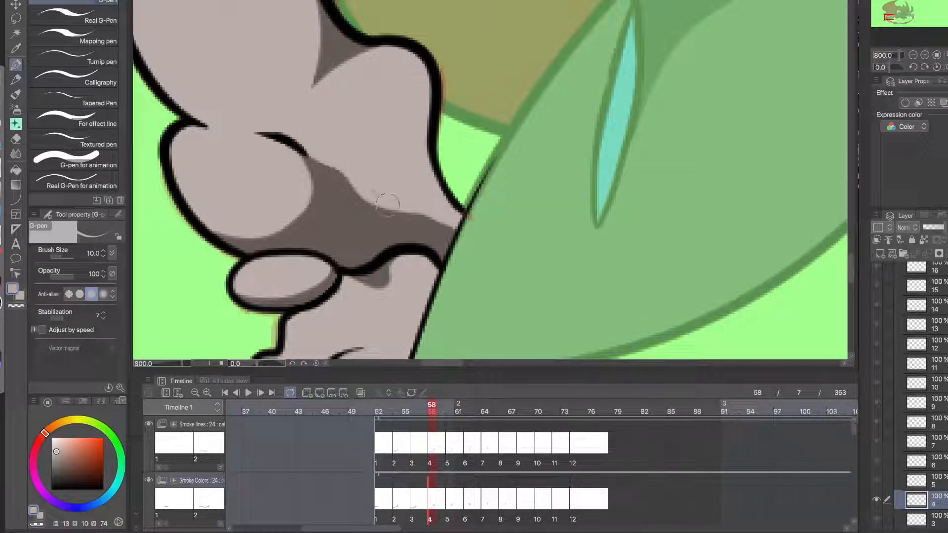
- Smooth the shadow edge leading up to the inner crease line with light greyish pink, retrying the stroke until the curve flows
drag(388, 203, 331, 160)
key(ctrl+z)
drag(373, 192, 328, 165)
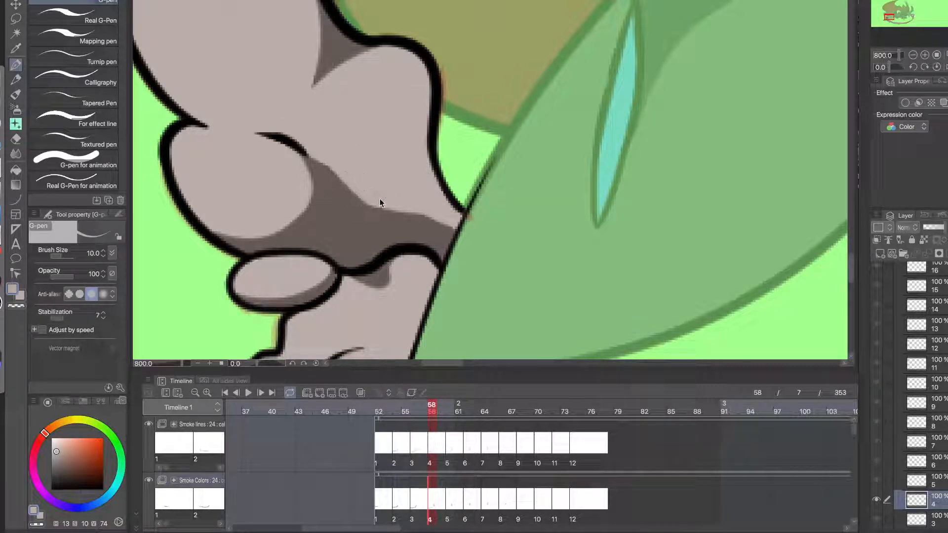
key(ctrl+z)
mouse_move(407, 203)
mouse_down()
mouse_move(361, 191)
mouse_move(316, 144)
mouse_up()
key(ctrl+z)
drag(388, 202, 312, 147)
key(ctrl+z)
drag(397, 199, 313, 148)
key(ctrl+z)
drag(363, 191, 311, 150)
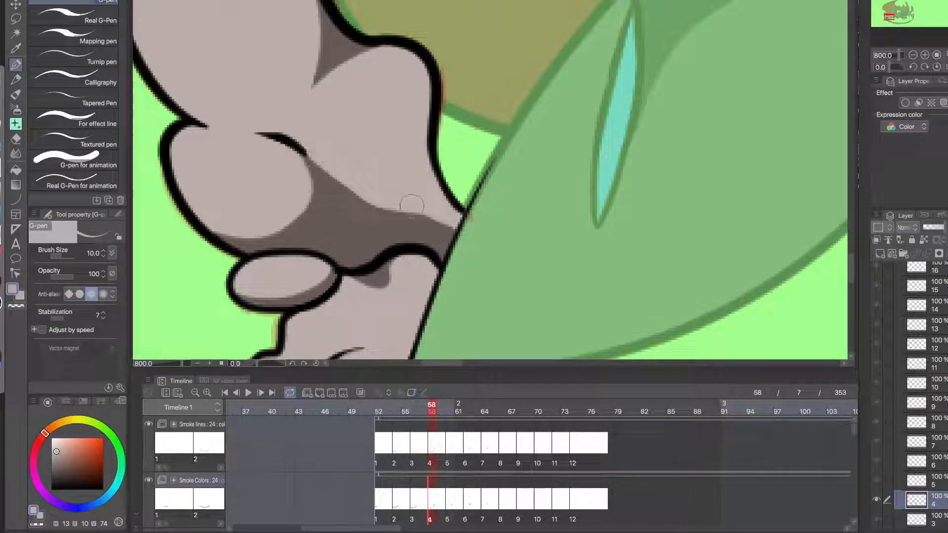
drag(438, 212, 316, 146)
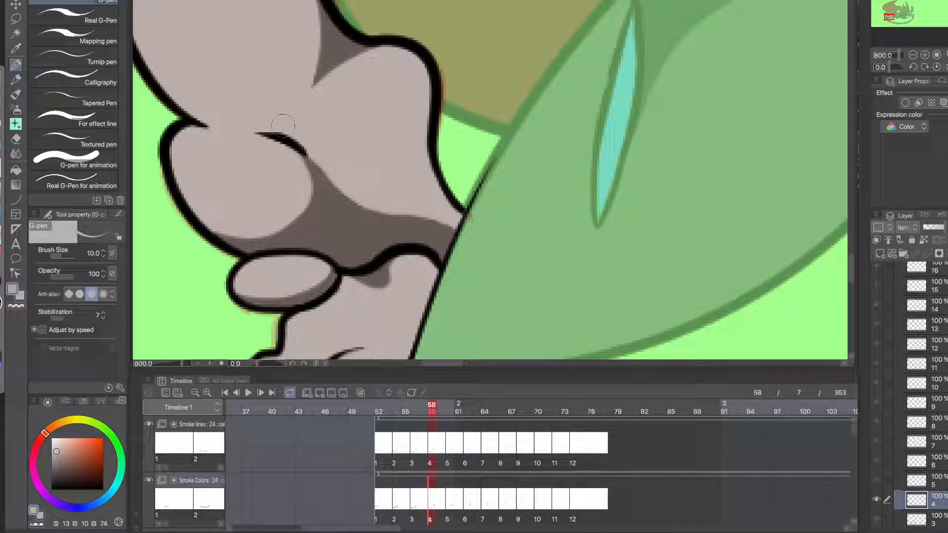
- Compare with cel 3, then repaint the dark shadow beneath and beside the right bump on cel 4, rounding the bump's lower edge
scroll(437, 224, down, 4)
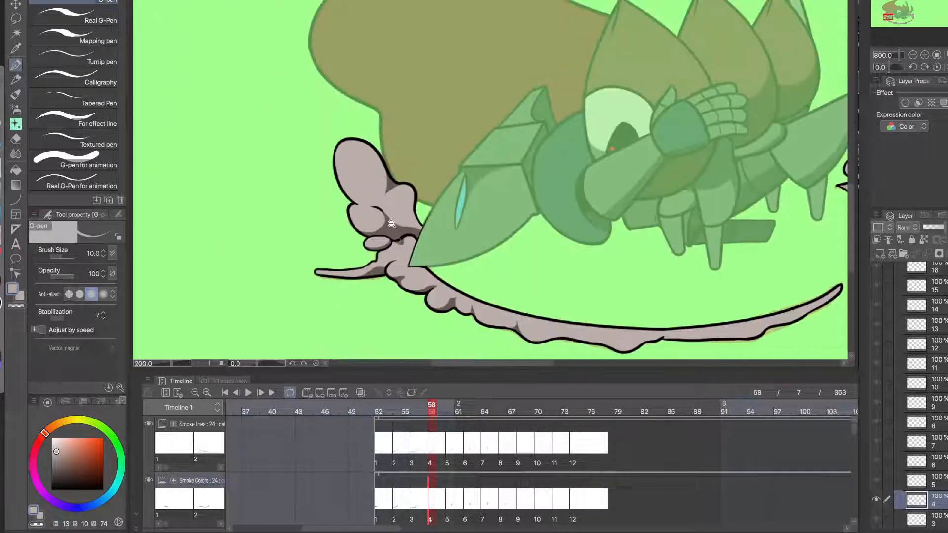
click(424, 409)
click(435, 410)
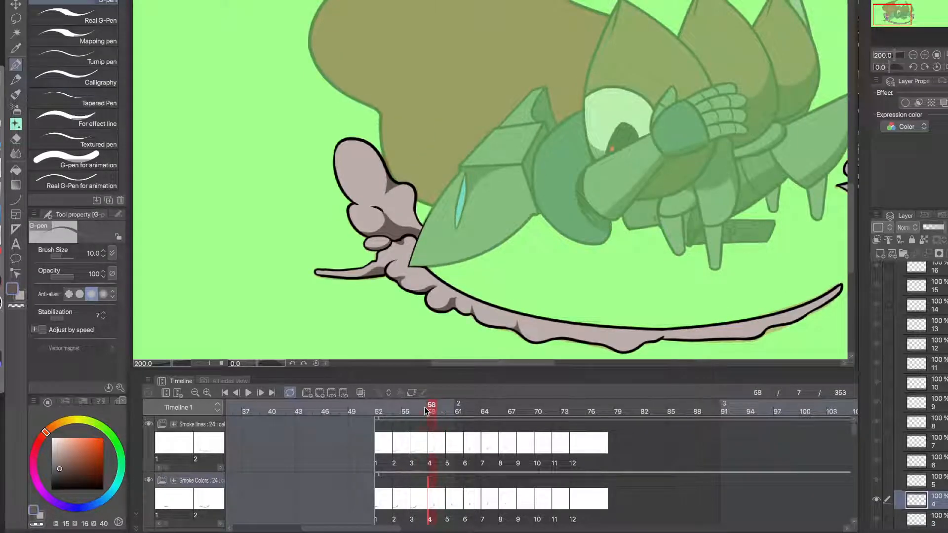
click(424, 409)
click(433, 411)
scroll(416, 243, up, 4)
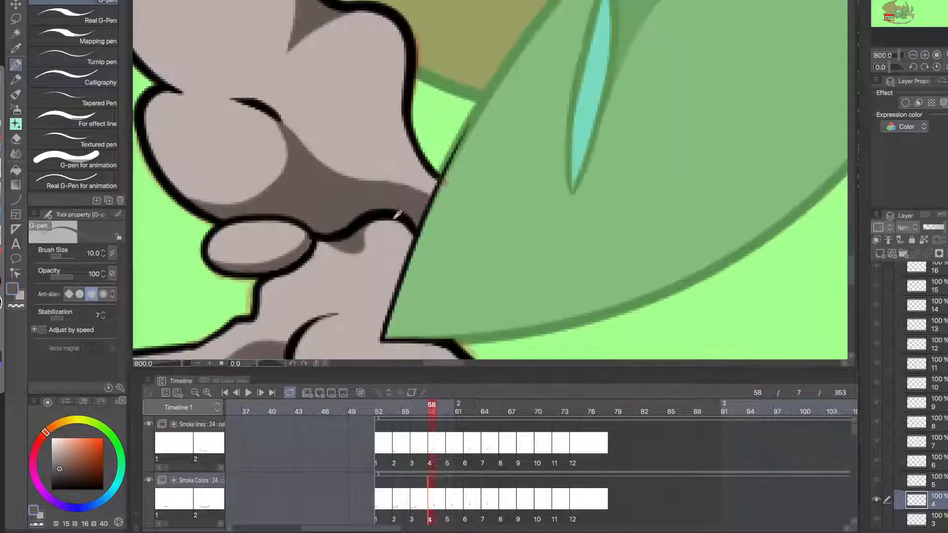
mouse_move(364, 184)
mouse_down()
mouse_move(392, 109)
mouse_move(399, 123)
mouse_move(405, 116)
mouse_move(348, 195)
mouse_move(409, 161)
mouse_move(411, 147)
mouse_move(430, 181)
mouse_move(412, 171)
mouse_up()
key(ctrl+z)
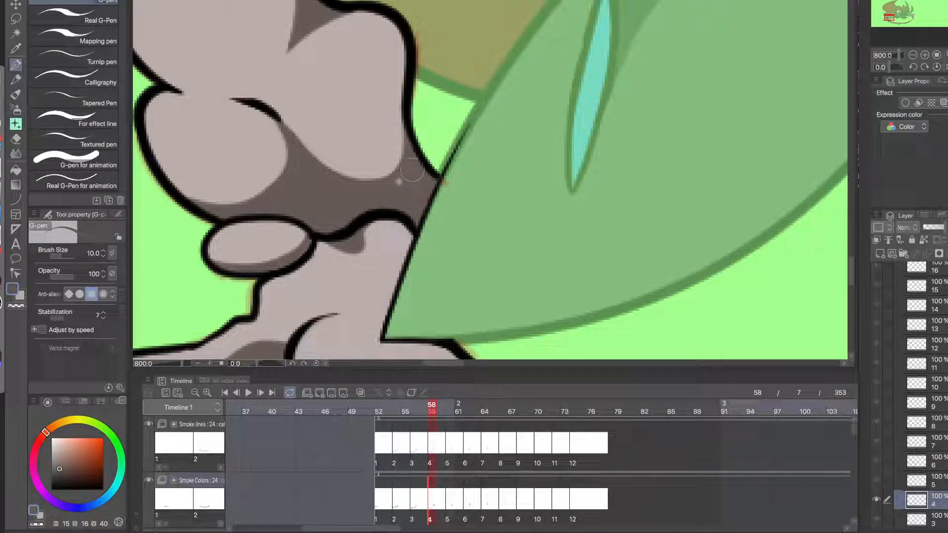
alt+click(414, 212)
alt+click(414, 224)
drag(439, 251, 389, 253)
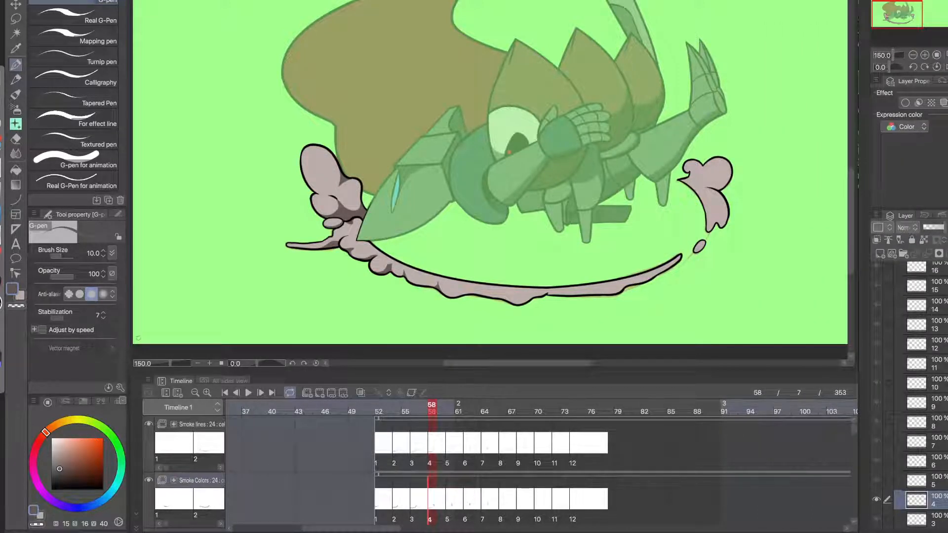
click(4, 303)
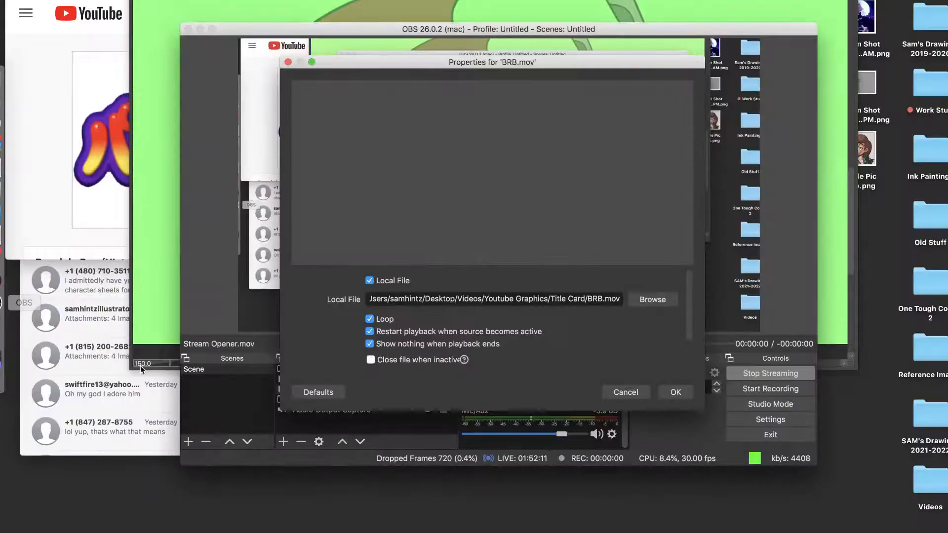
key(Escape)
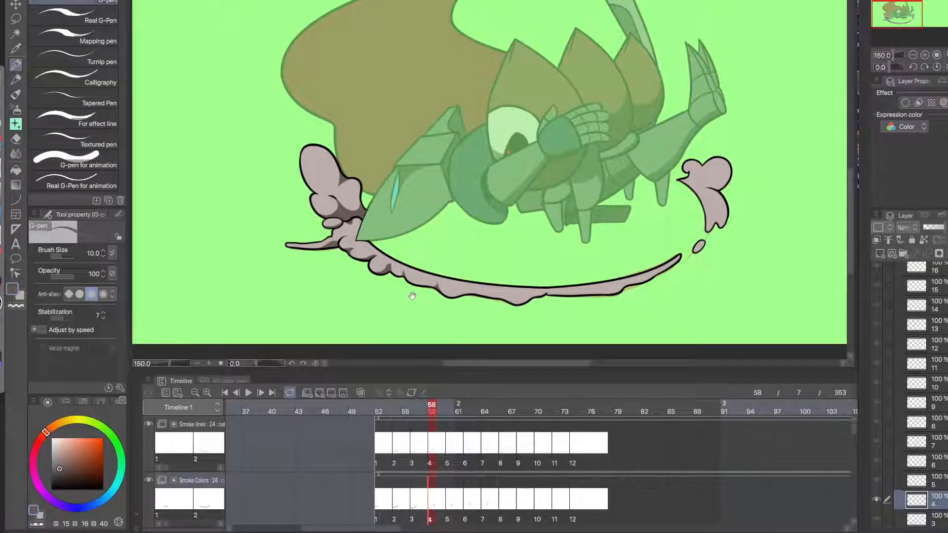
- Paint a small dark greyish brown shadow just right of the notch midway along the smoke trail's lower outline on cel 4
scroll(348, 237, up, 5)
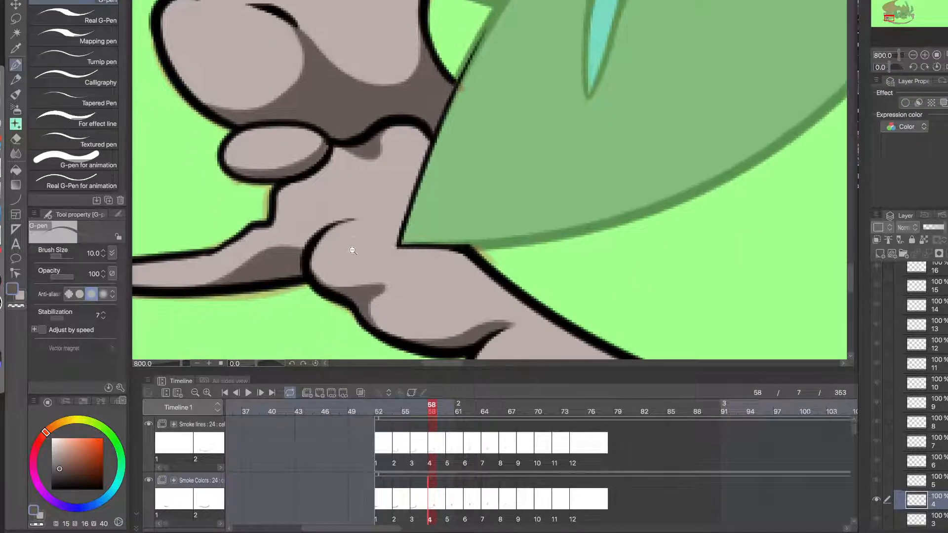
alt+click(352, 263)
drag(353, 263, 230, 179)
drag(434, 304, 312, 261)
drag(627, 211, 183, 227)
mouse_move(333, 295)
mouse_down()
mouse_move(448, 248)
mouse_move(478, 226)
mouse_move(454, 226)
mouse_up()
scroll(414, 250, up, 1)
key(super+z)
key(super+z)
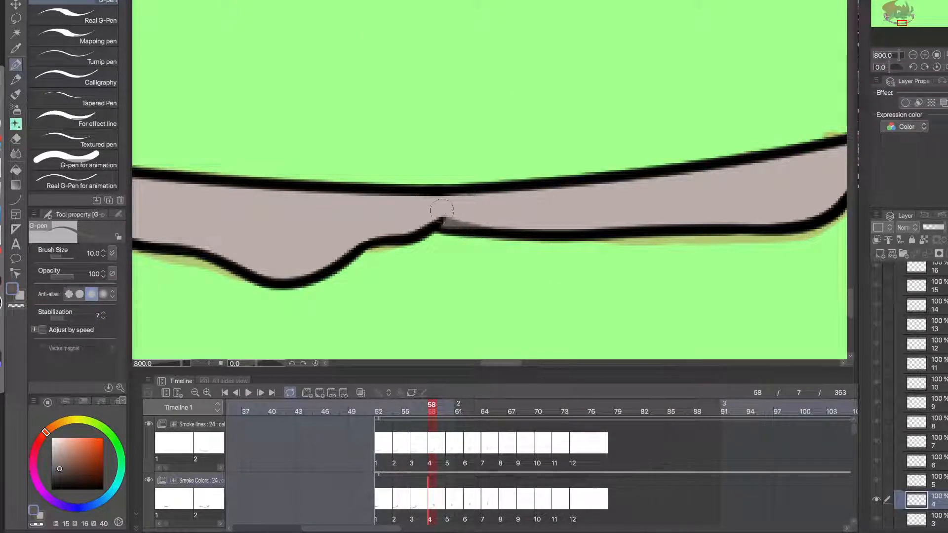
alt+click(453, 242)
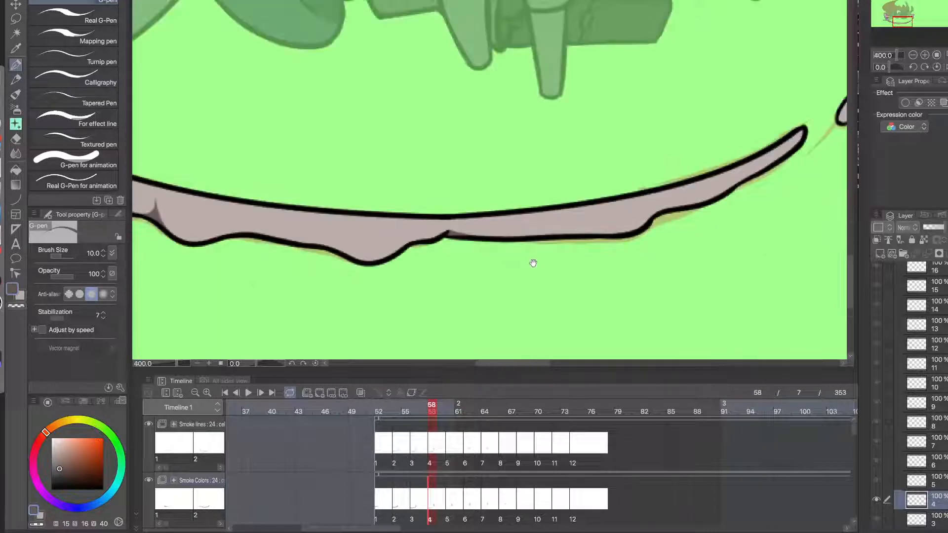
drag(546, 262, 633, 277)
drag(404, 290, 522, 282)
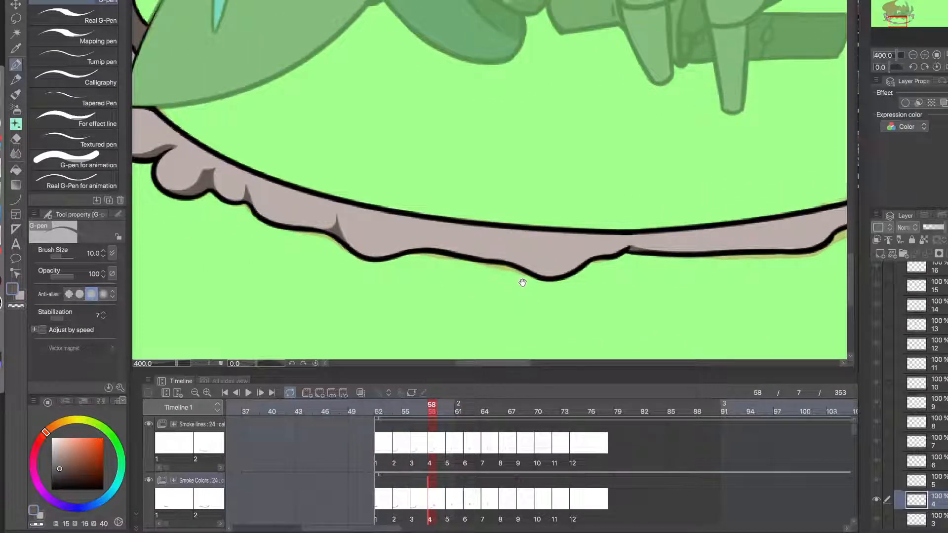
scroll(483, 264, up, 4)
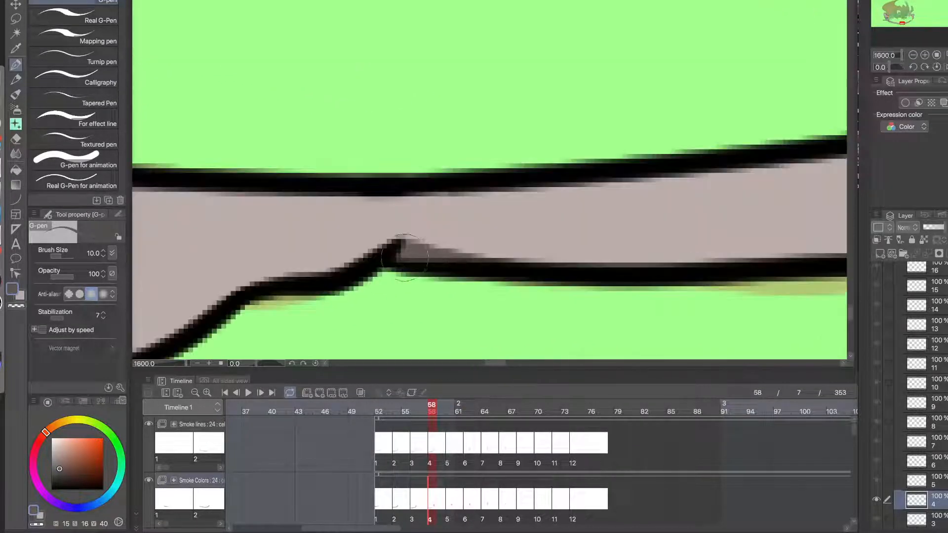
scroll(403, 256, down, 4)
- Shade the raised step in the trail's lower outline near its right tip with a tapering dark greyish brown wedge, redoing the stroke
drag(518, 261, 490, 259)
scroll(468, 274, down, 2)
scroll(455, 277, up, 6)
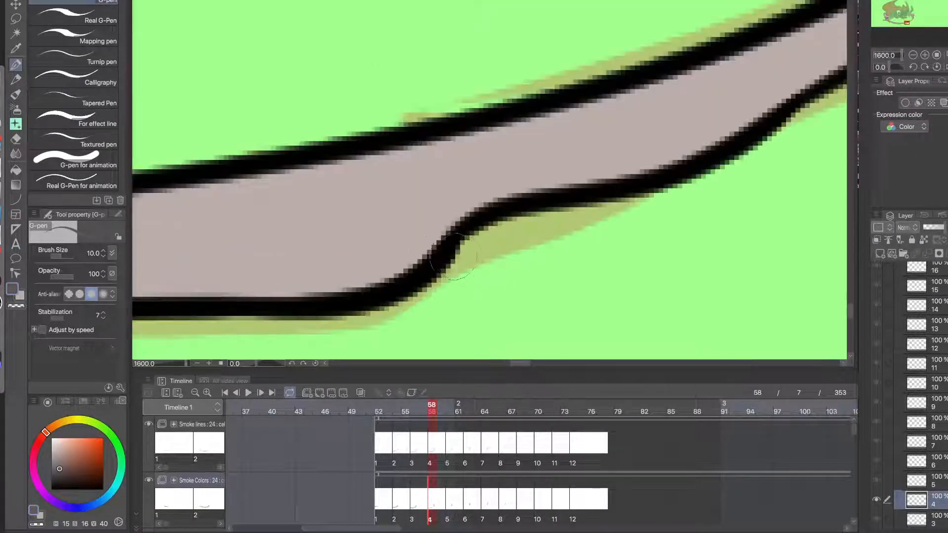
mouse_move(429, 252)
mouse_down()
mouse_move(471, 189)
mouse_move(606, 208)
mouse_move(611, 194)
mouse_move(560, 183)
mouse_move(425, 229)
mouse_move(439, 241)
mouse_move(590, 179)
mouse_move(650, 173)
mouse_up()
key(ctrl+z)
key(ctrl+z)
mouse_move(579, 180)
mouse_down()
mouse_move(515, 172)
mouse_move(497, 190)
mouse_move(523, 194)
mouse_up()
scroll(586, 213, down, 3)
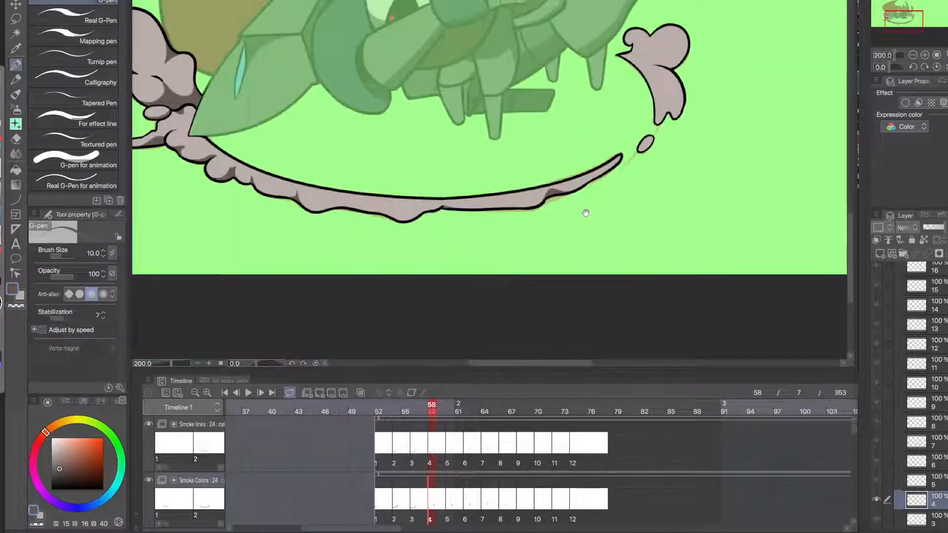
- Paint a dark greyish brown crescent along the underside of the small oval puff beyond the trail's right tip, redoing the first stroke
drag(433, 243, 417, 281)
scroll(644, 201, up, 2)
drag(615, 173, 648, 163)
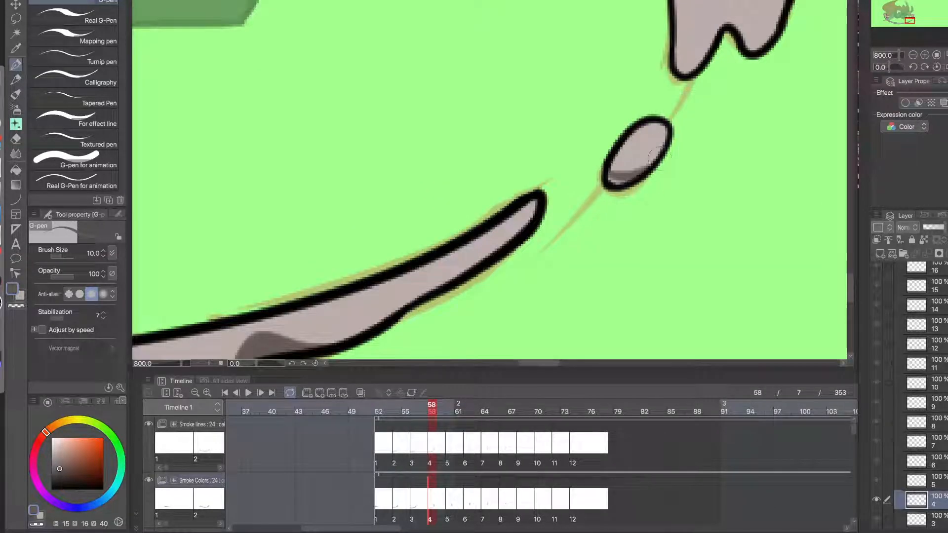
scroll(662, 154, up, 1)
key(ctrl+z)
mouse_move(548, 203)
mouse_down()
mouse_move(668, 130)
mouse_move(637, 171)
mouse_move(568, 205)
mouse_move(642, 153)
mouse_up()
mouse_move(572, 200)
mouse_down()
mouse_move(624, 190)
mouse_move(573, 210)
mouse_move(578, 200)
mouse_up()
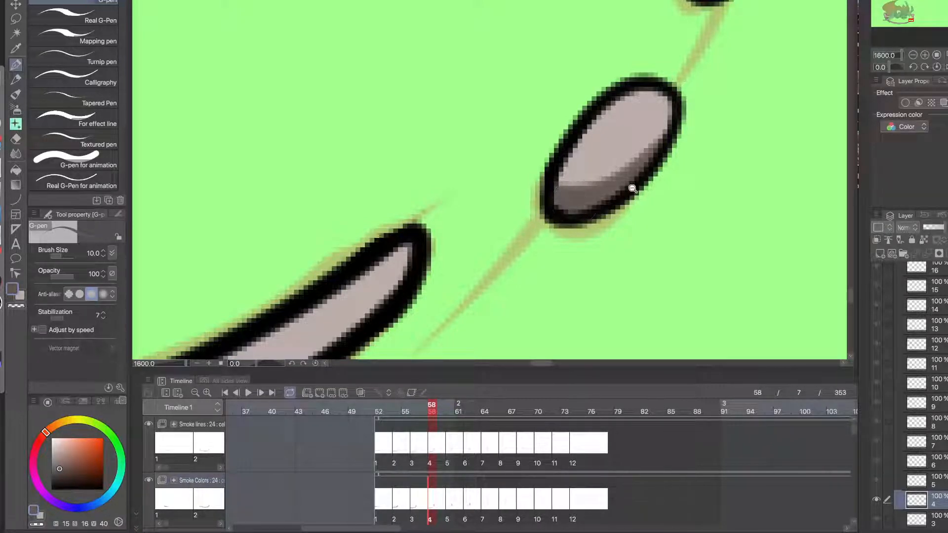
alt+click(633, 188)
click(578, 219)
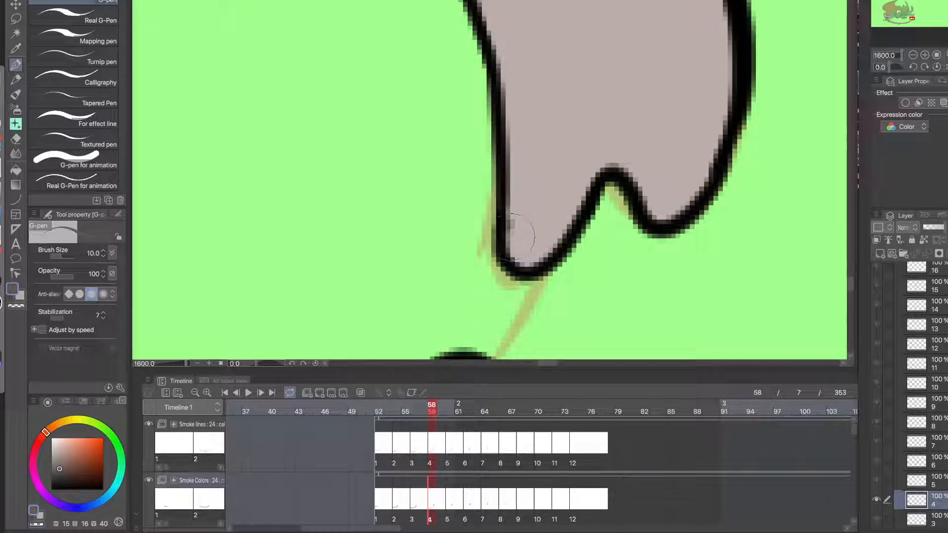
- Shade the insides of the two drooping tips at the lower end of the right smoke puff with dark greyish brown
drag(508, 223, 590, 172)
mouse_move(538, 252)
mouse_down()
mouse_move(523, 256)
mouse_move(512, 158)
mouse_up()
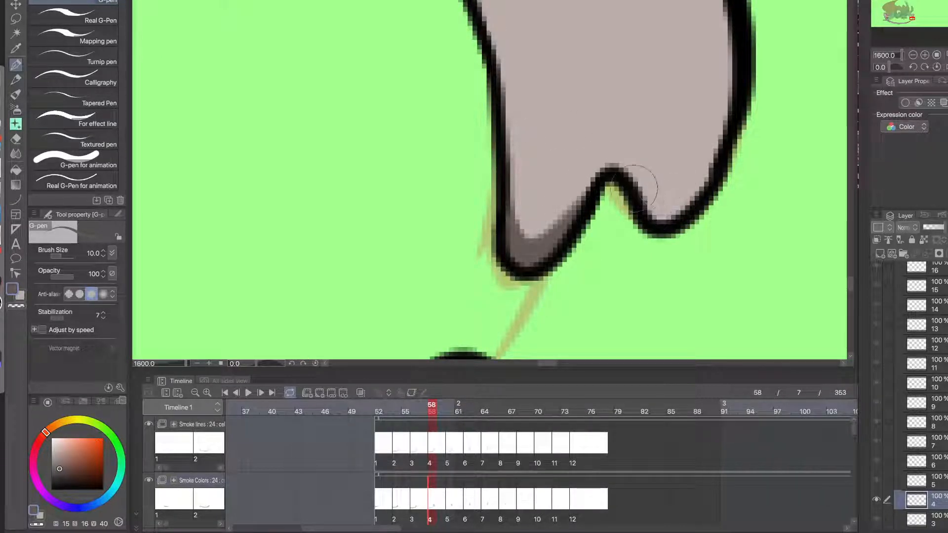
drag(645, 189, 719, 151)
mouse_move(698, 191)
mouse_down()
mouse_move(660, 212)
mouse_move(635, 254)
mouse_up()
alt+click(662, 224)
alt+click(662, 224)
super+click(611, 238)
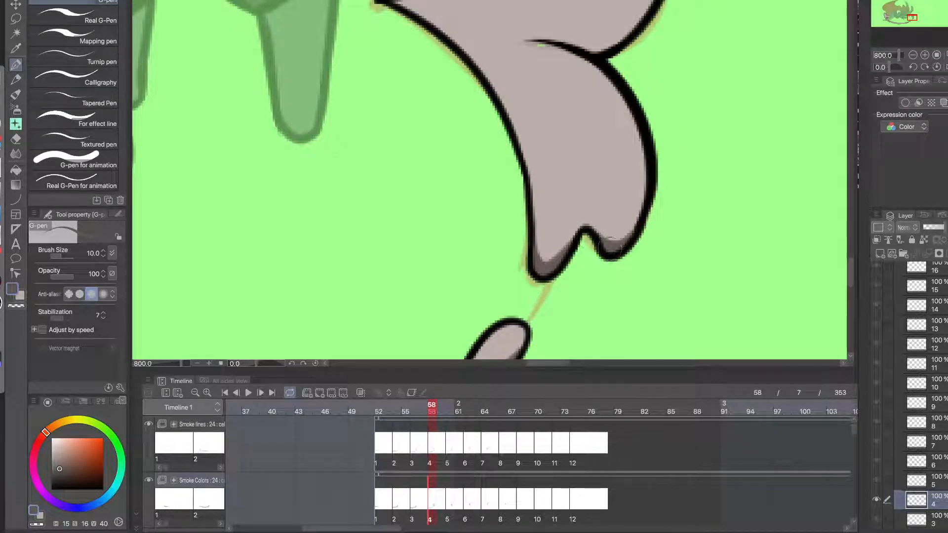
- Paint a dark greyish brown shadow beneath the right puff's large upper lobe, filling from the inner crease line to the right outline
drag(618, 189, 579, 306)
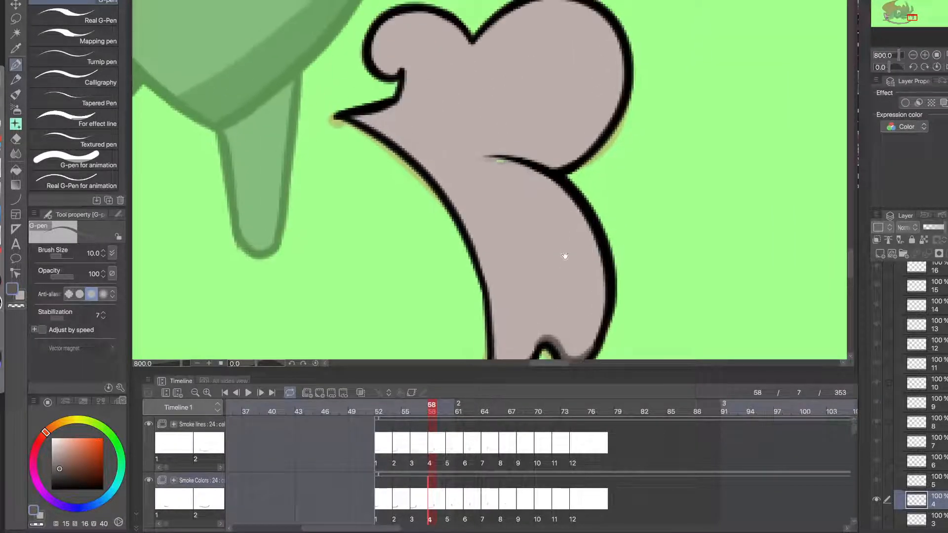
alt+click(519, 193)
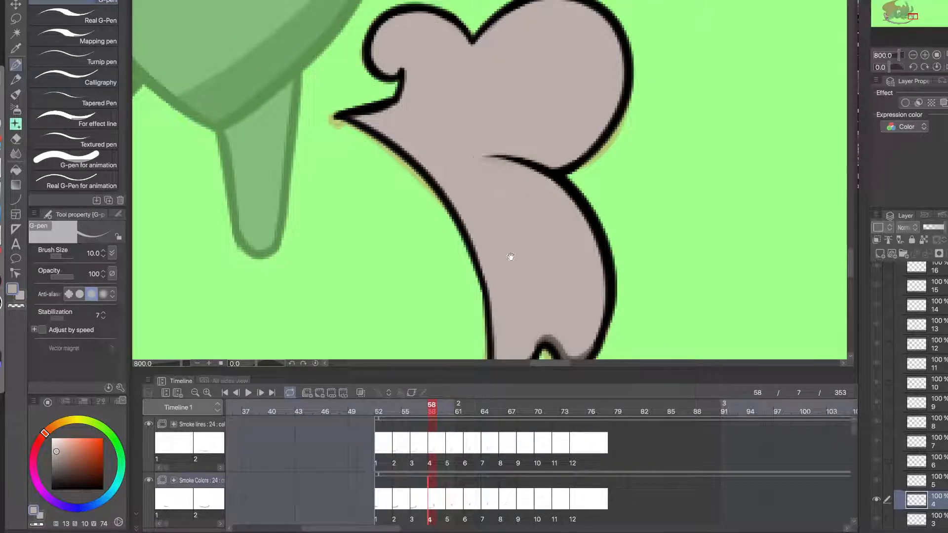
drag(510, 257, 559, 25)
drag(476, 216, 526, 133)
alt+click(543, 168)
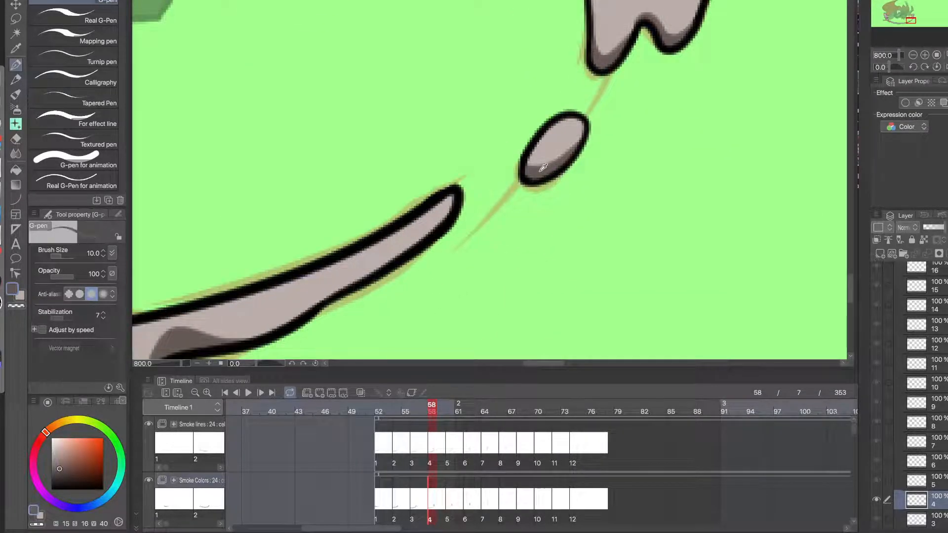
drag(550, 100, 594, 44)
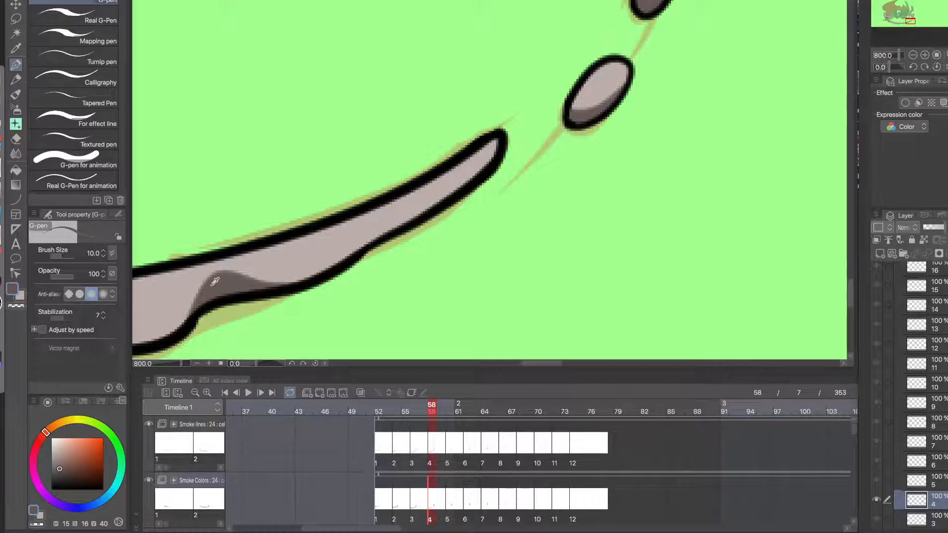
drag(588, 77, 502, 248)
scroll(467, 196, up, 2)
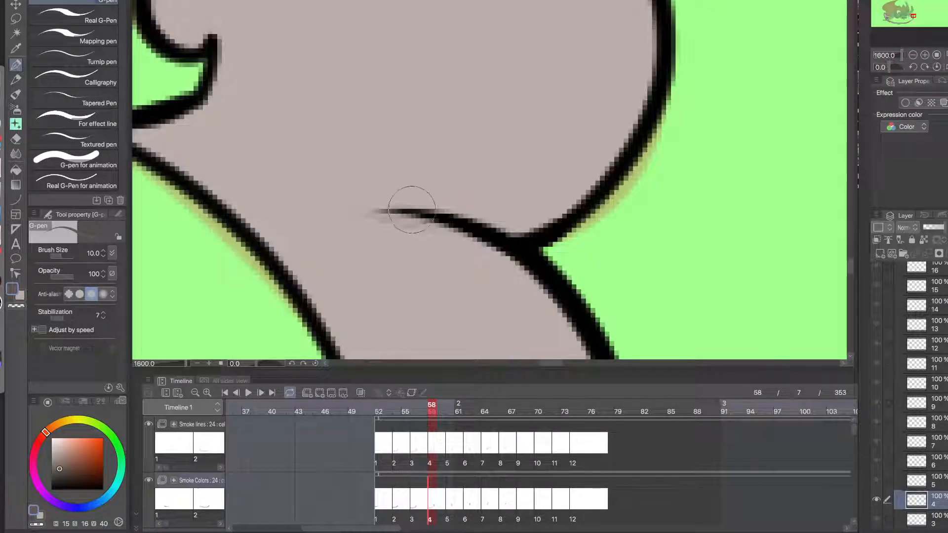
mouse_move(378, 212)
mouse_down()
mouse_move(550, 186)
mouse_move(666, 46)
mouse_move(420, 198)
mouse_move(567, 170)
mouse_up()
key(super+z)
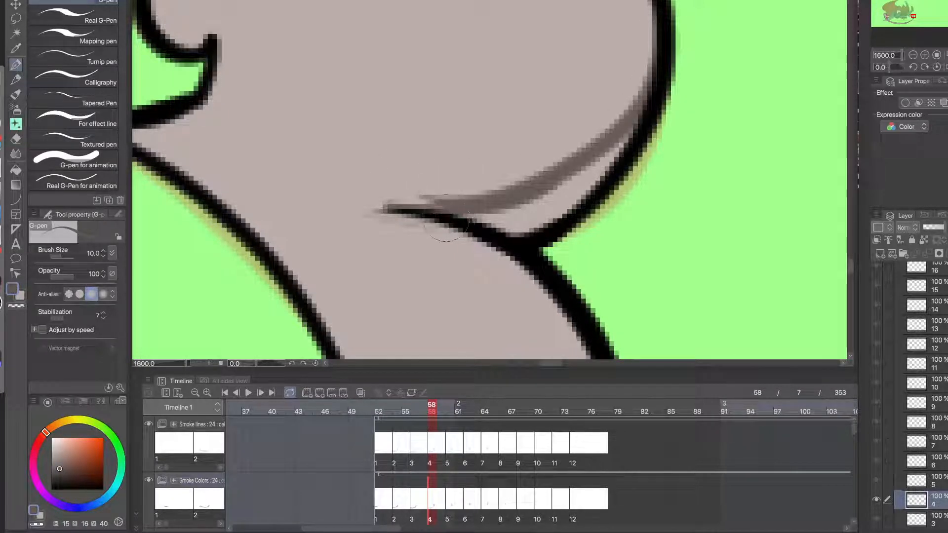
mouse_move(444, 232)
mouse_down()
mouse_move(568, 190)
mouse_move(637, 130)
mouse_up()
mouse_move(534, 203)
mouse_down()
mouse_move(568, 195)
mouse_move(516, 215)
mouse_up()
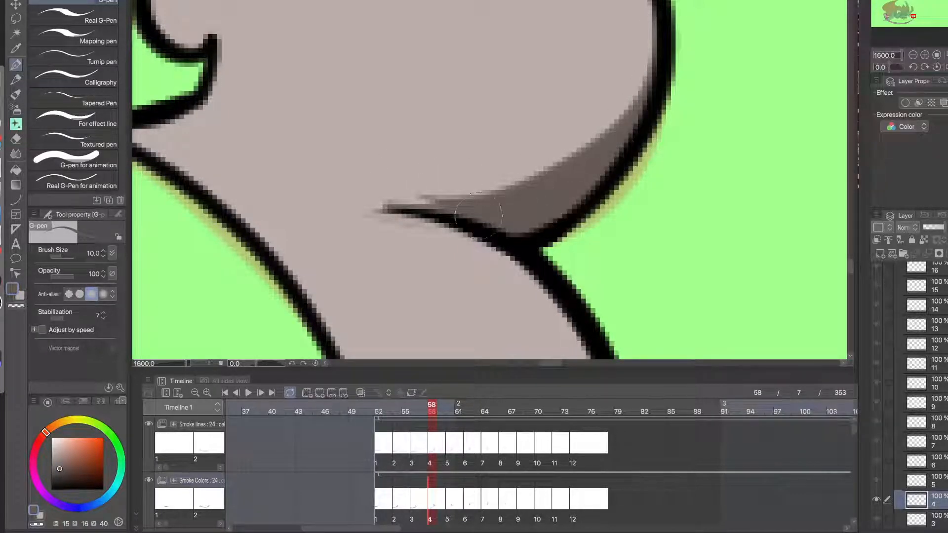
- Smooth the upper edge of the large lobe's shadow so it curves and tapers to the tip of the inner crease line
alt+click(600, 112)
mouse_move(627, 80)
mouse_down()
mouse_move(576, 137)
mouse_move(365, 200)
mouse_move(556, 157)
mouse_up()
key(super+z)
alt+click(545, 200)
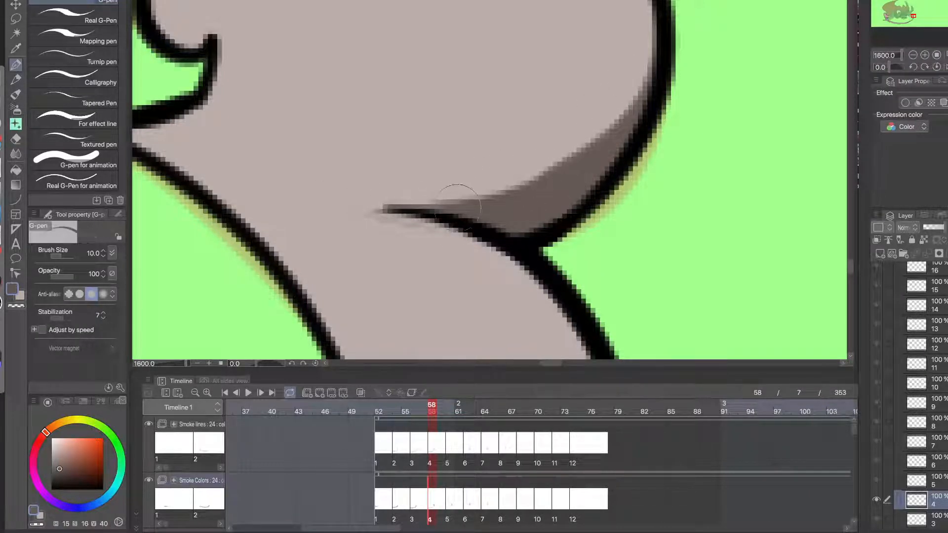
drag(459, 208, 617, 132)
drag(403, 210, 624, 143)
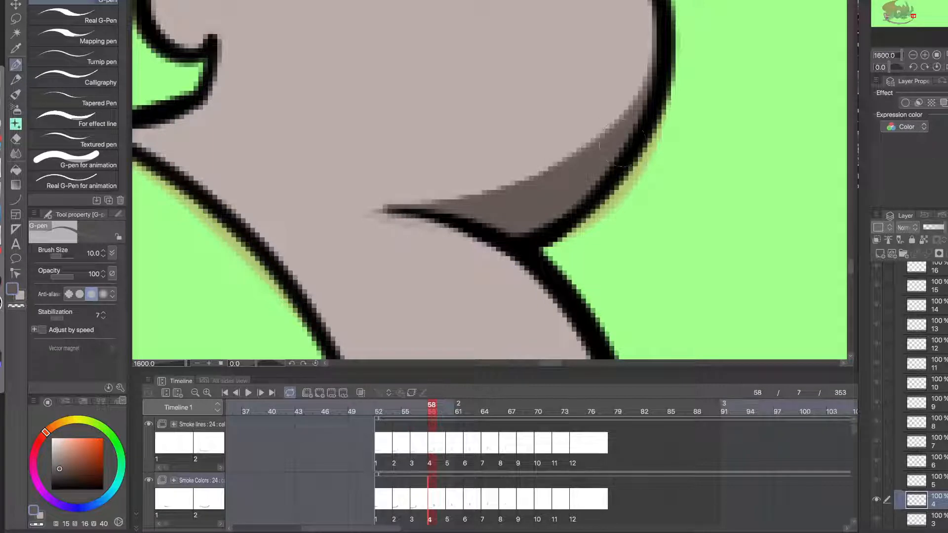
scroll(491, 221, down, 2)
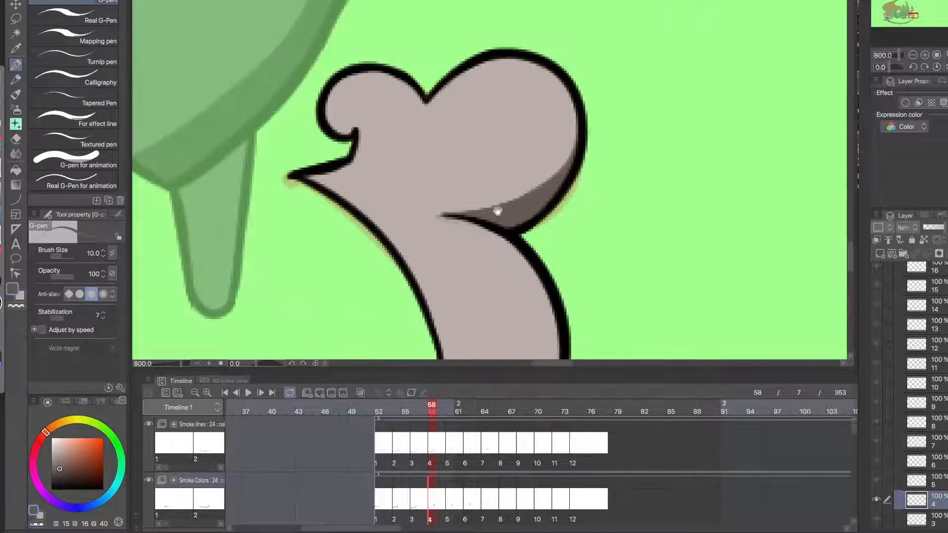
- Paint dark greyish brown shading inside the bottom of the small curled lobe on the left side of the right puff
drag(497, 212, 529, 247)
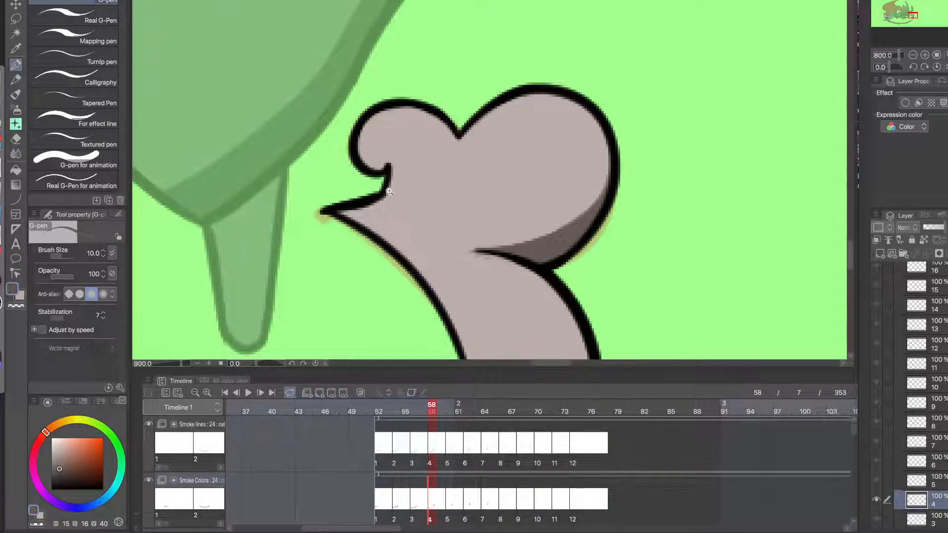
scroll(390, 191, up, 2)
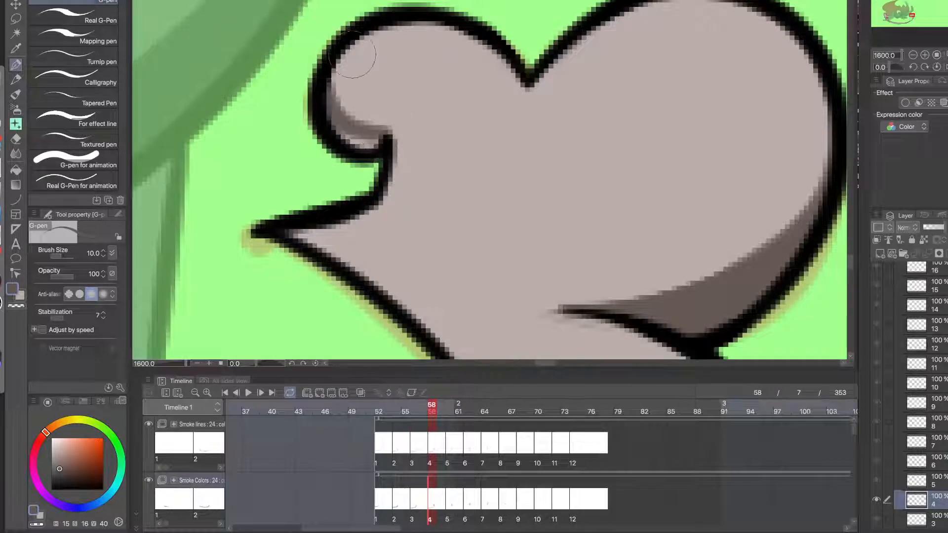
mouse_move(381, 132)
mouse_down()
mouse_move(352, 141)
mouse_move(373, 140)
mouse_up()
drag(342, 103, 368, 125)
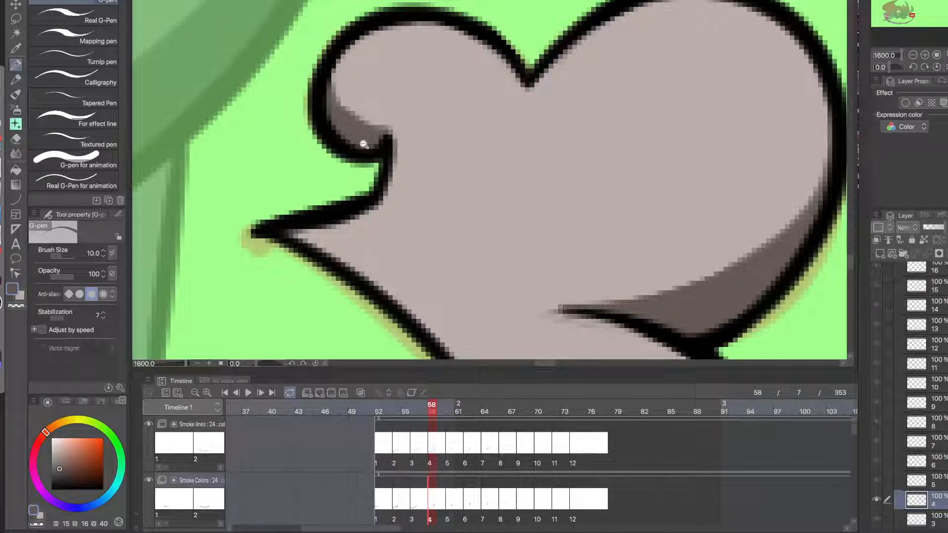
scroll(364, 144, down, 2)
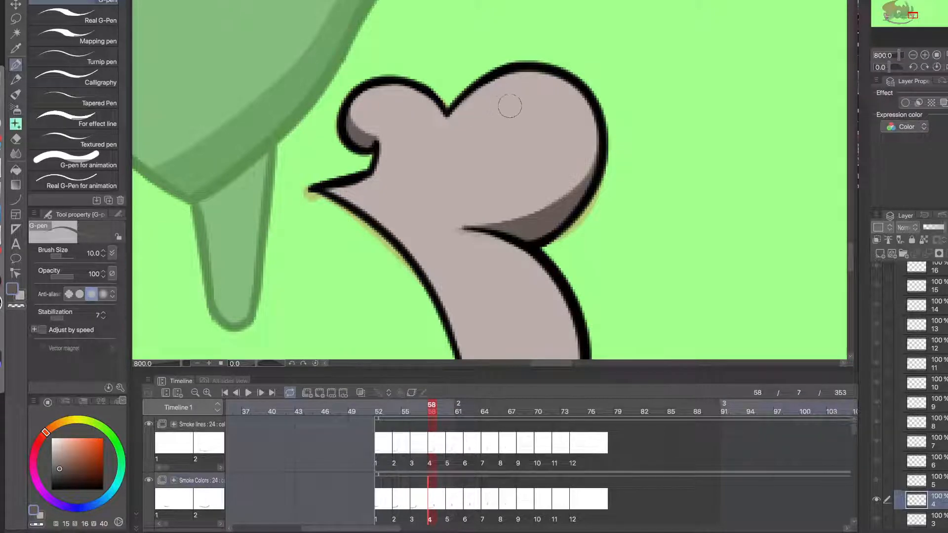
- Go to cel 5 at frame 60 and shade the underside of the small oval puff beside the right smoke puff
scroll(520, 165, down, 5)
drag(514, 225, 587, 259)
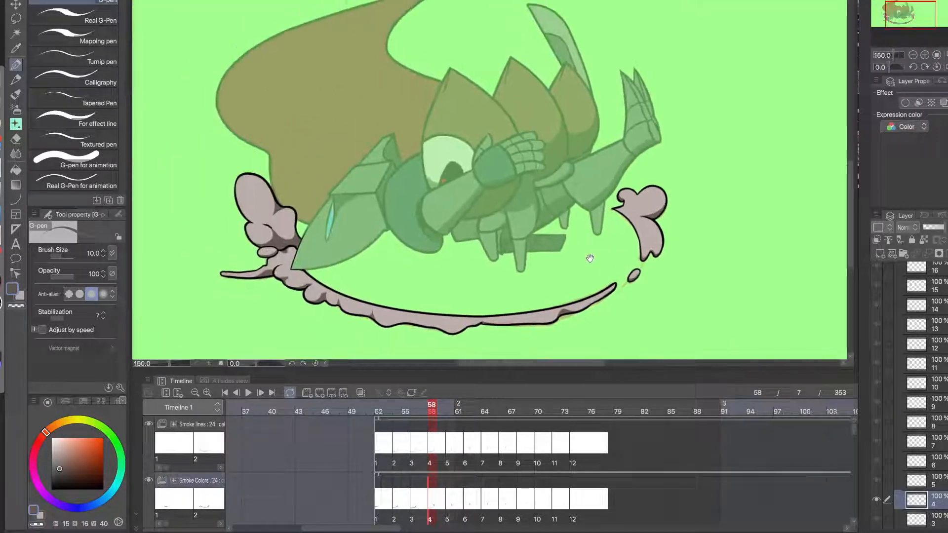
mouse_move(433, 416)
mouse_down()
mouse_move(426, 414)
mouse_move(449, 412)
mouse_up()
scroll(640, 185, up, 10)
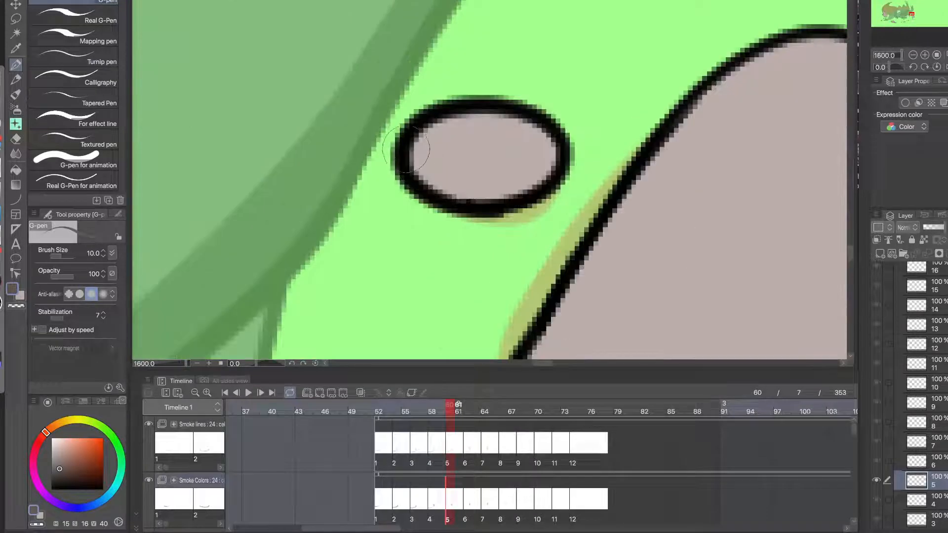
mouse_move(406, 150)
mouse_down()
mouse_move(556, 170)
mouse_move(568, 151)
mouse_move(525, 186)
mouse_move(436, 156)
mouse_move(512, 179)
mouse_move(567, 163)
mouse_up()
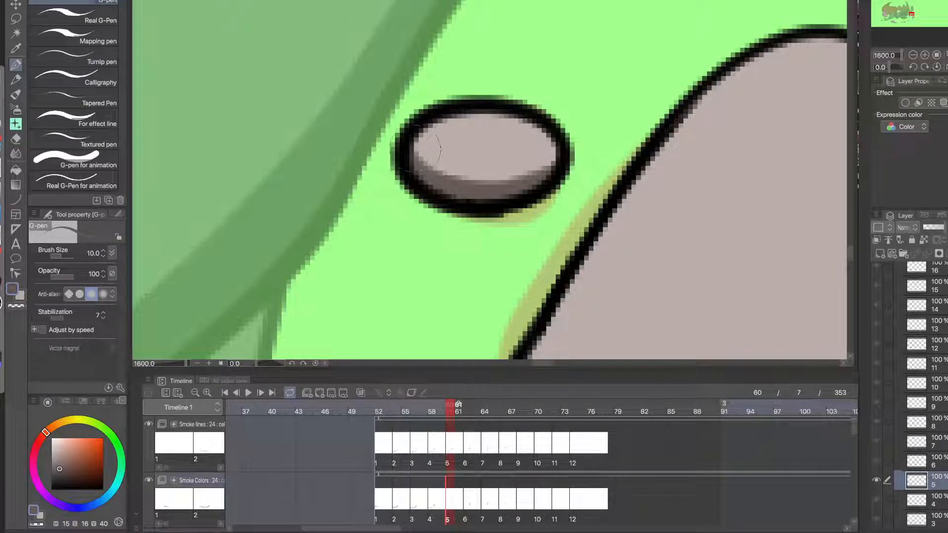
- Paint a dark greyish brown shadow on cel 5's right puff, following the concave left notch and running down toward the lower tip
scroll(434, 193, down, 5)
scroll(429, 200, up, 2)
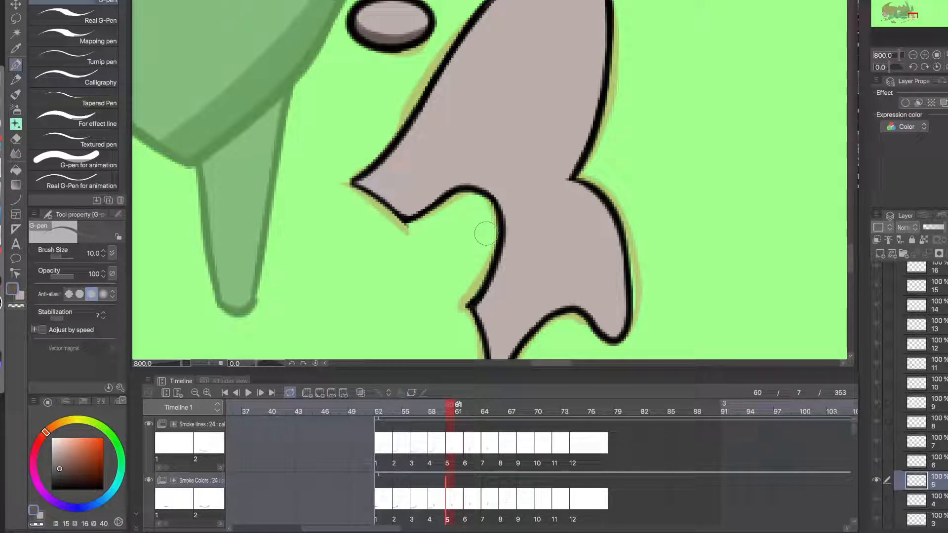
drag(472, 301, 448, 273)
drag(454, 217, 445, 246)
mouse_move(423, 211)
mouse_down()
mouse_move(400, 242)
mouse_move(402, 206)
mouse_move(482, 167)
mouse_up()
scroll(444, 217, down, 3)
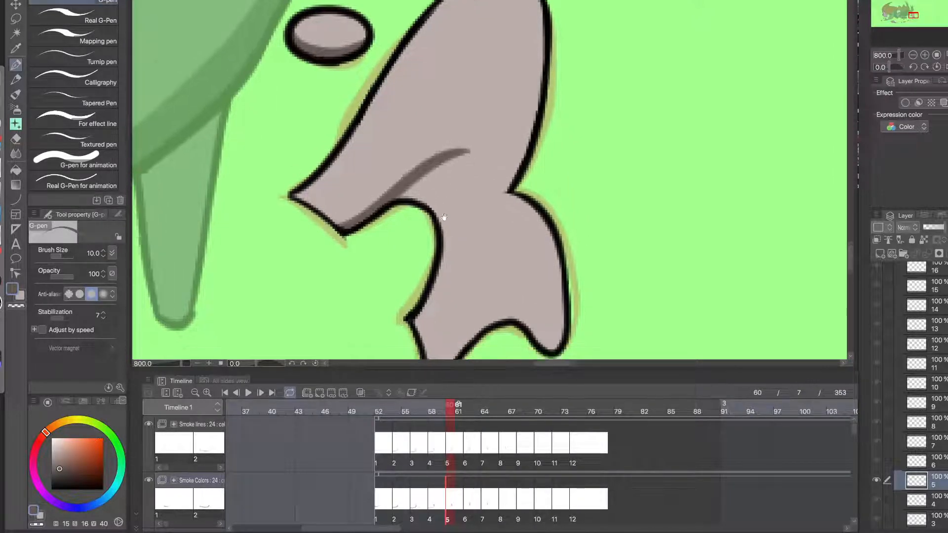
mouse_move(414, 287)
mouse_down()
mouse_move(457, 167)
mouse_move(447, 121)
mouse_move(401, 144)
mouse_move(458, 138)
mouse_move(442, 123)
mouse_move(391, 157)
mouse_move(432, 160)
mouse_move(409, 150)
mouse_move(415, 159)
mouse_move(439, 139)
mouse_move(433, 158)
mouse_move(438, 144)
mouse_move(450, 170)
mouse_move(460, 138)
mouse_move(444, 119)
mouse_up()
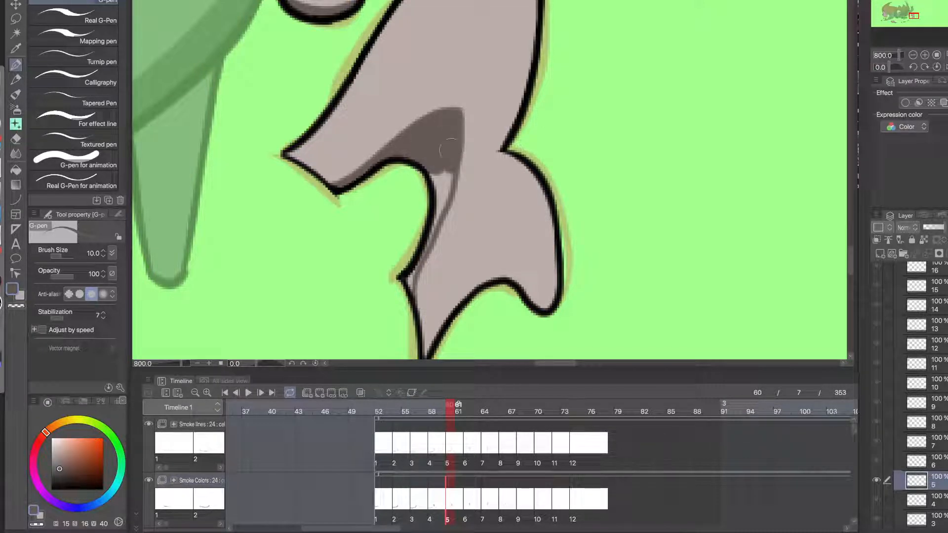
- Fill the dark shadow inside the smoke puff's inner curve on frame 5, and trim its outer edge with the light base colour
mouse_move(417, 266)
mouse_down()
mouse_move(447, 170)
mouse_move(445, 218)
mouse_move(437, 191)
mouse_up()
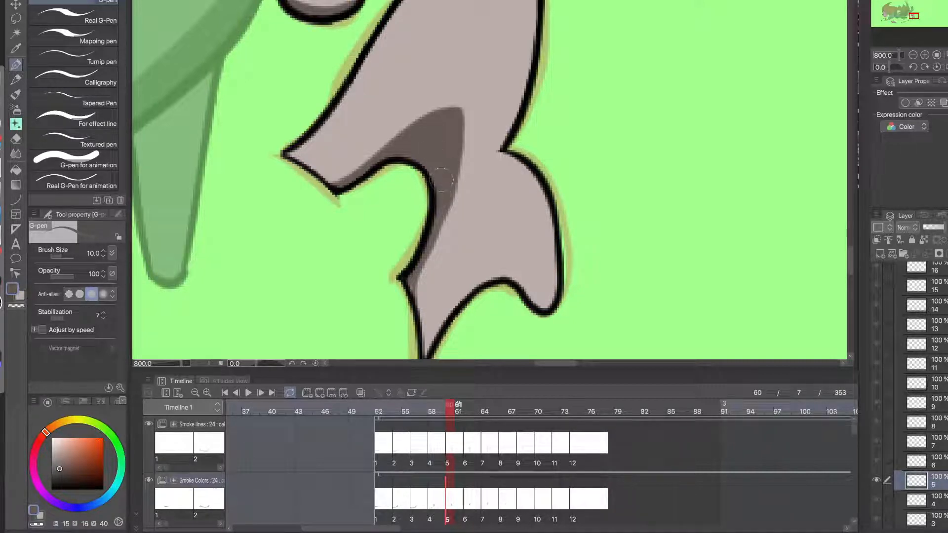
alt+click(452, 223)
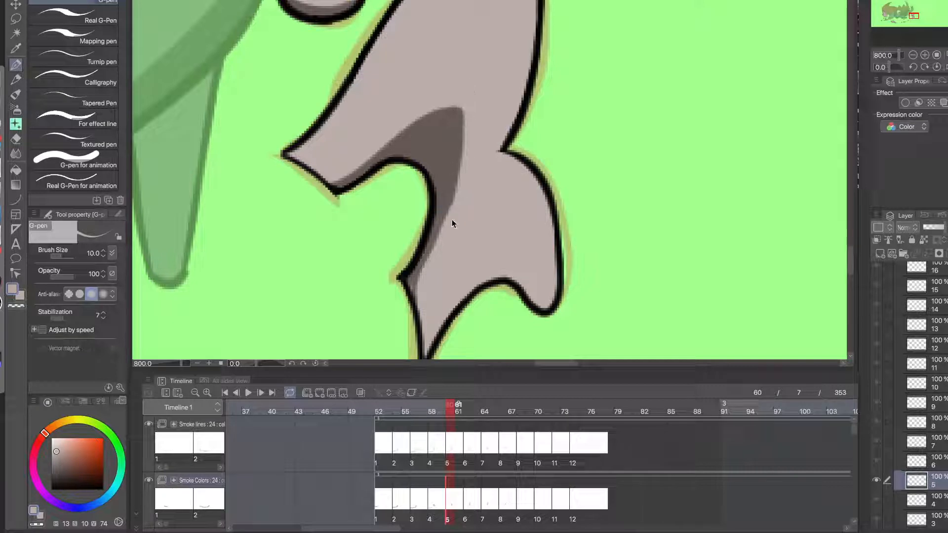
mouse_move(453, 224)
mouse_down()
mouse_move(454, 74)
mouse_move(465, 153)
mouse_move(408, 126)
mouse_up()
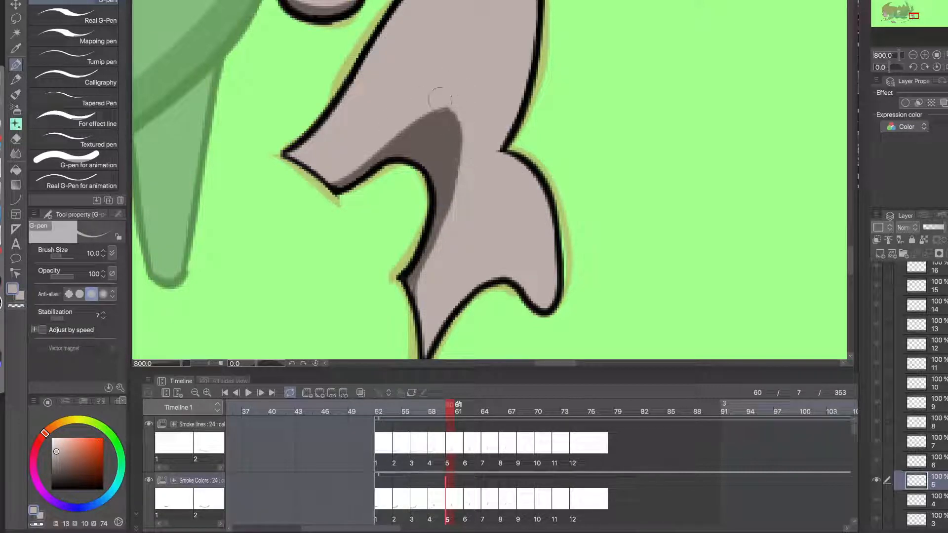
- Extend the dark shadow along the puff's inner curve down to the lower-left point with the sampled shadow colour
alt+click(444, 140)
drag(446, 241, 445, 176)
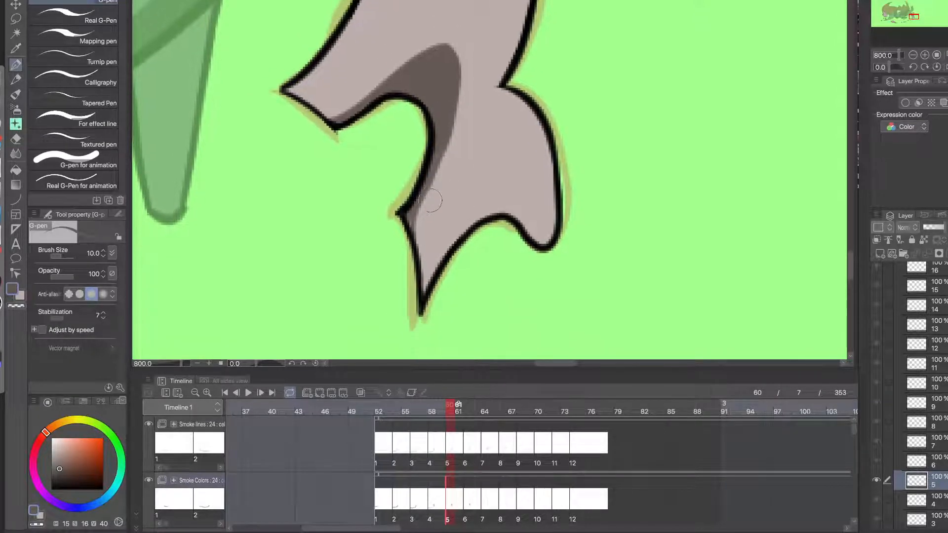
mouse_move(416, 225)
mouse_down()
mouse_move(405, 214)
mouse_move(420, 202)
mouse_move(454, 77)
mouse_up()
mouse_move(420, 223)
mouse_down()
mouse_move(453, 127)
mouse_move(455, 73)
mouse_up()
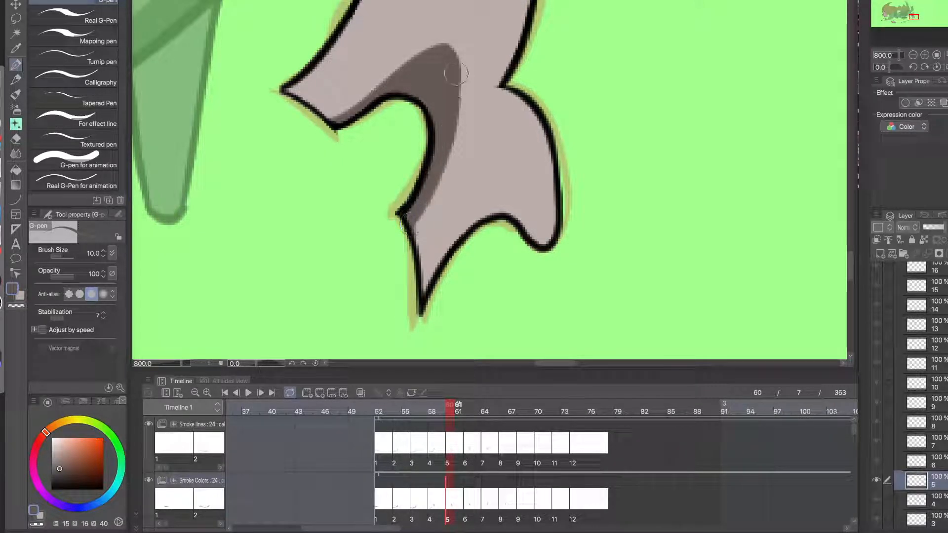
key(ctrl+z)
drag(416, 220, 454, 67)
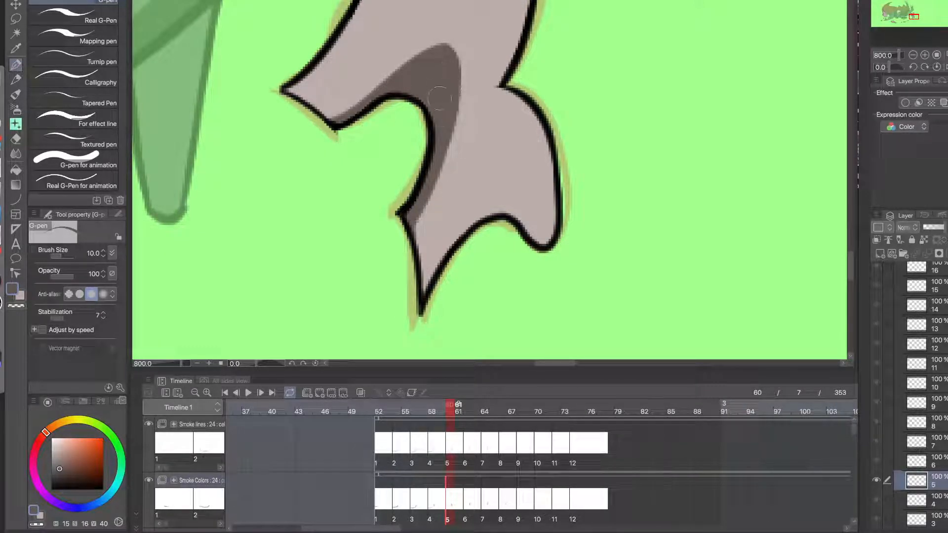
drag(454, 139, 434, 222)
drag(484, 313, 488, 278)
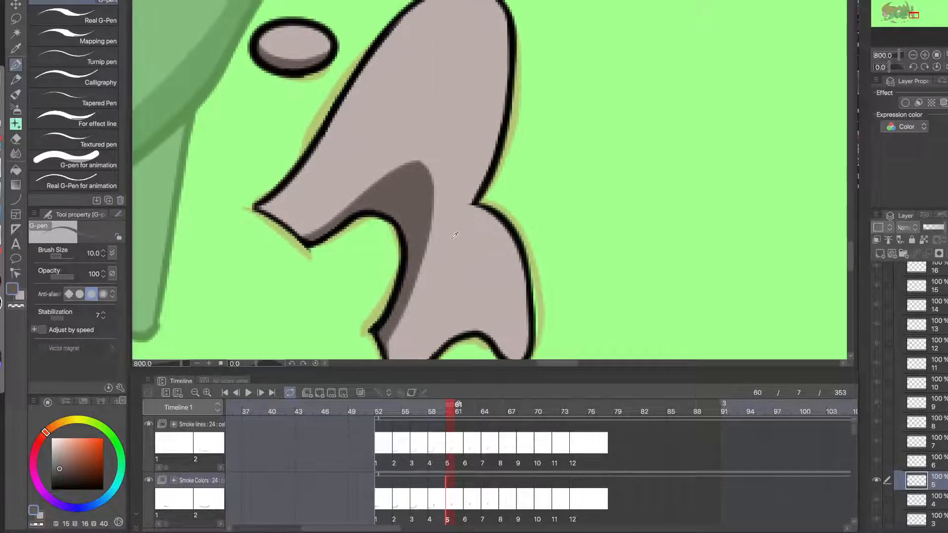
- Narrow and round the shadow's peak above the inner curve by painting over its edge with the light base colour
alt+click(463, 272)
mouse_move(437, 234)
mouse_down()
mouse_move(377, 151)
mouse_move(424, 282)
mouse_move(424, 164)
mouse_move(404, 150)
mouse_up()
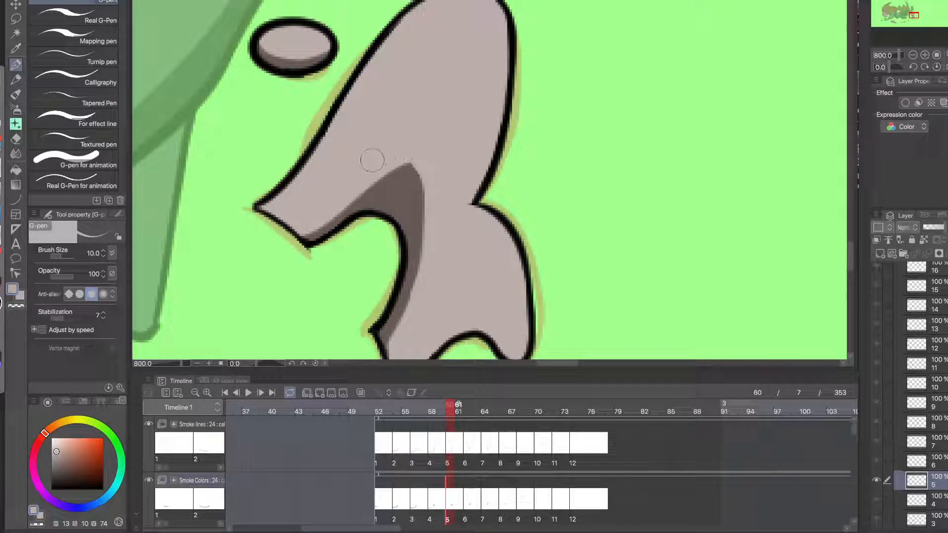
mouse_move(363, 184)
mouse_down()
mouse_move(409, 166)
mouse_move(432, 205)
mouse_up()
drag(433, 239, 390, 160)
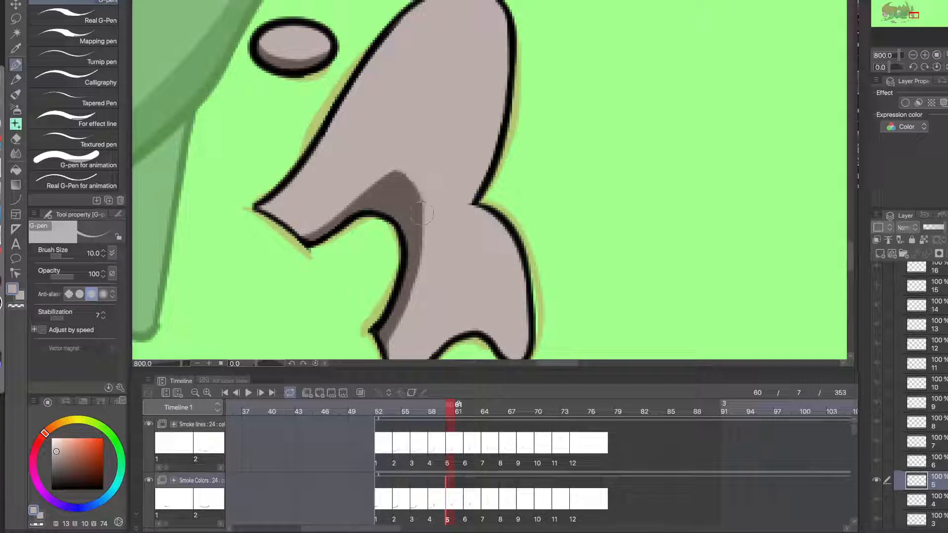
drag(428, 252, 389, 163)
key(super+z)
mouse_move(429, 249)
mouse_down()
mouse_move(426, 199)
mouse_move(352, 178)
mouse_move(406, 177)
mouse_move(393, 169)
mouse_move(336, 198)
mouse_up()
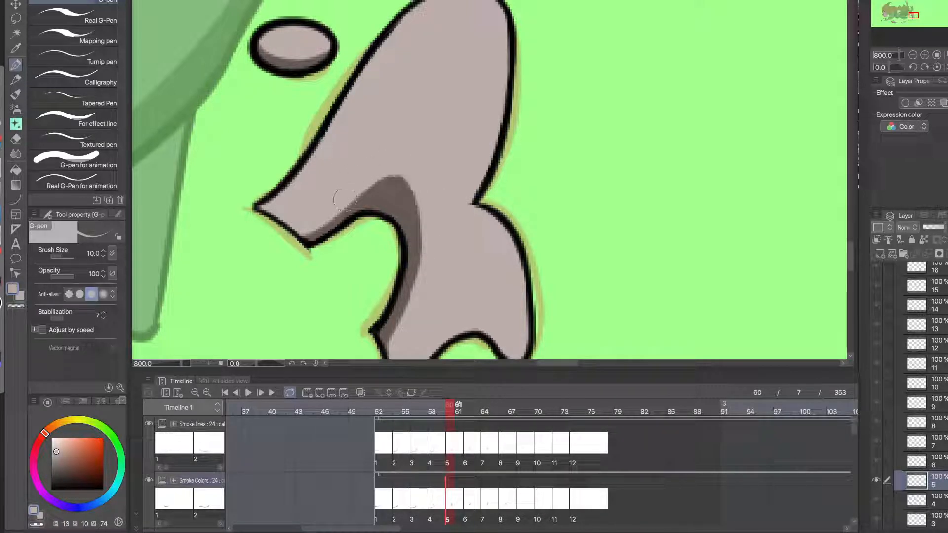
- Paint a dark shadow along the bottom edge of the puff's lower-right lobe and clean it up with the base colour
alt+click(395, 199)
drag(439, 294, 391, 206)
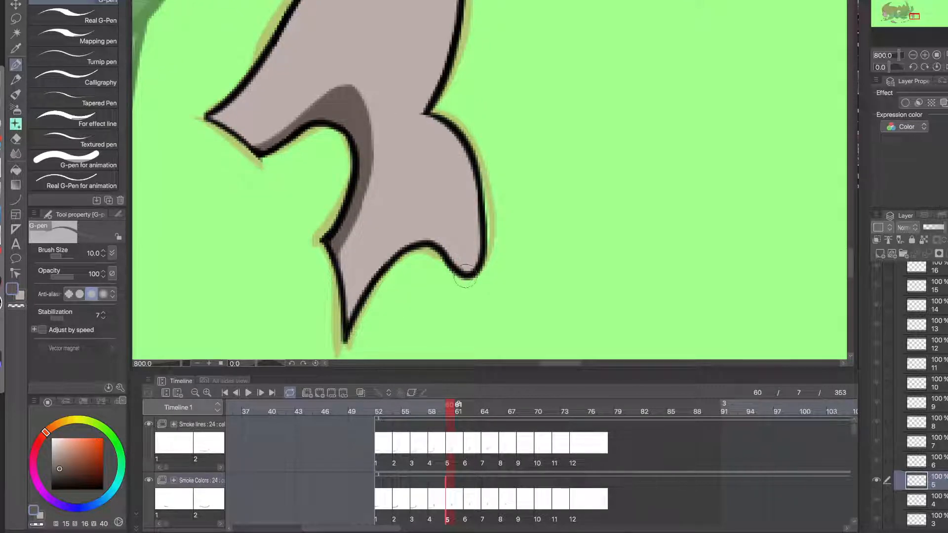
drag(467, 267, 430, 227)
key(super+z)
mouse_move(468, 267)
mouse_down()
mouse_move(435, 218)
mouse_move(460, 251)
mouse_move(414, 224)
mouse_move(434, 237)
mouse_move(393, 251)
mouse_move(439, 241)
mouse_move(404, 238)
mouse_move(394, 254)
mouse_move(421, 235)
mouse_move(385, 262)
mouse_move(406, 232)
mouse_move(460, 250)
mouse_move(379, 256)
mouse_up()
alt+click(385, 254)
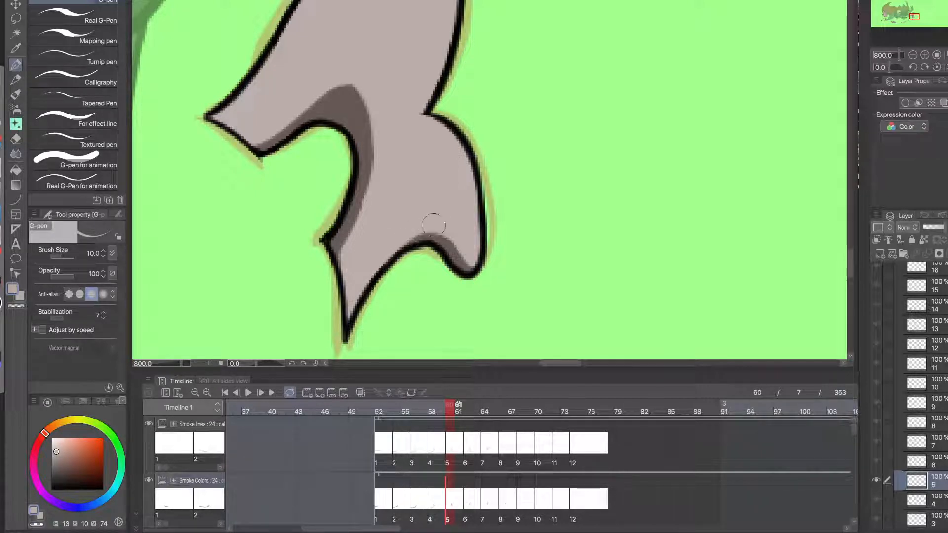
alt+click(362, 115)
drag(379, 150, 421, 232)
- Join the main shadow to the puff's right-hand notch, fill the area between the lobes, and add a pointed crease reaching upward
scroll(415, 252, down, 5)
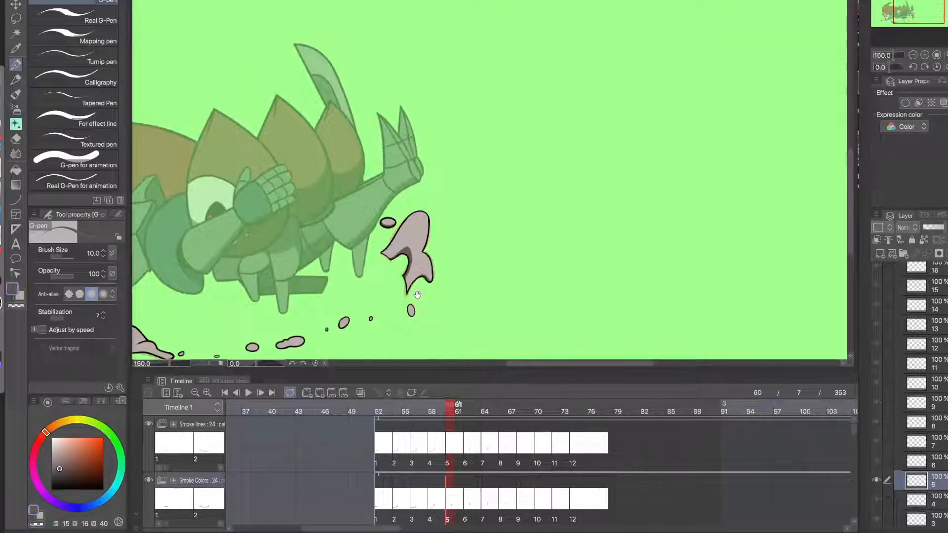
scroll(418, 256, up, 5)
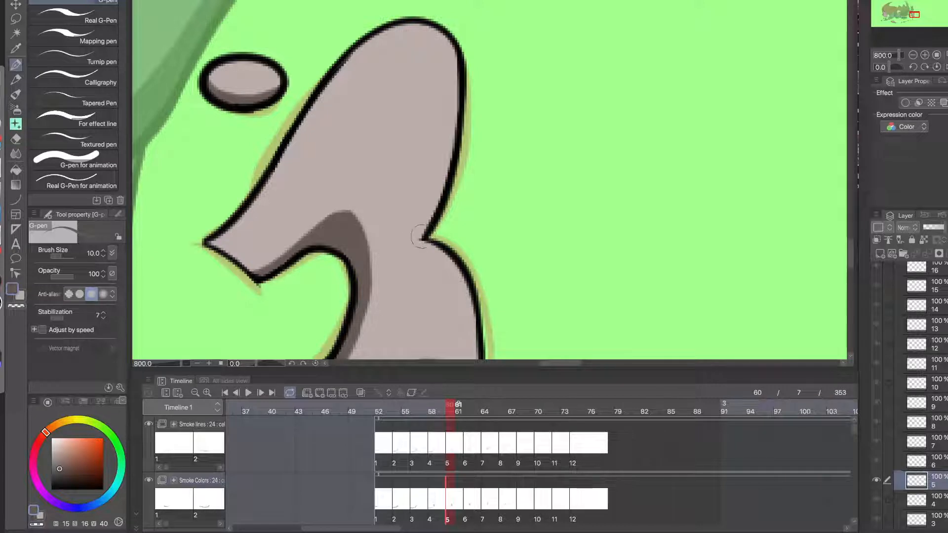
drag(421, 239, 355, 207)
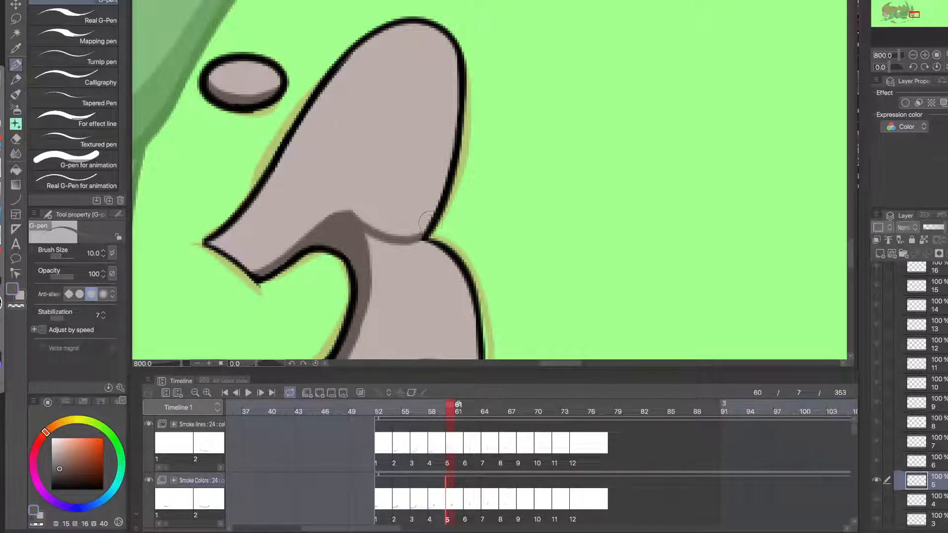
drag(429, 222, 373, 229)
mouse_move(416, 258)
mouse_down()
mouse_move(438, 176)
mouse_move(390, 225)
mouse_move(438, 162)
mouse_move(394, 196)
mouse_move(404, 173)
mouse_move(391, 166)
mouse_move(409, 156)
mouse_move(402, 252)
mouse_move(380, 190)
mouse_up()
key(ctrl+z)
drag(391, 226, 375, 172)
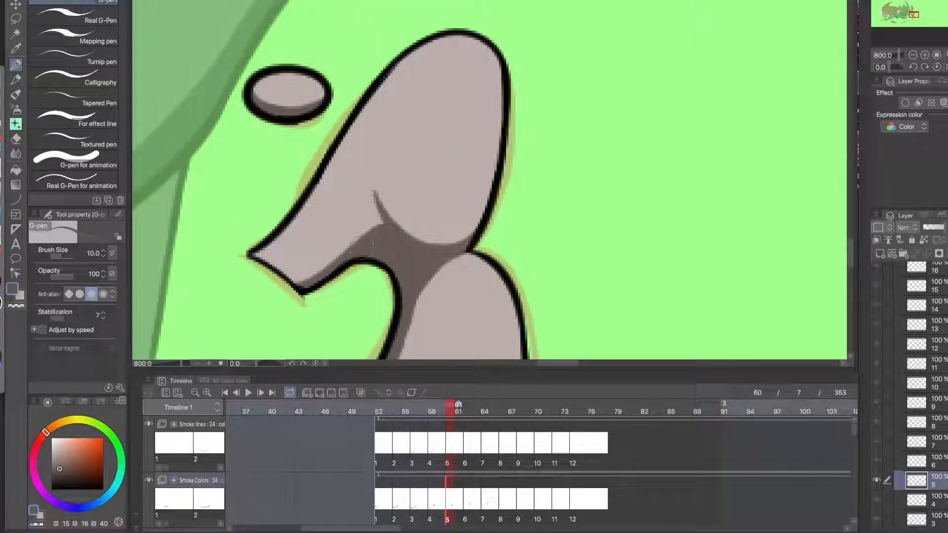
drag(362, 247, 375, 191)
alt+click(389, 247)
alt+click(389, 246)
- Add a pointed shadow crease rising up-left from the bottom-edge shading of the puff's lower lobe
drag(430, 313, 428, 277)
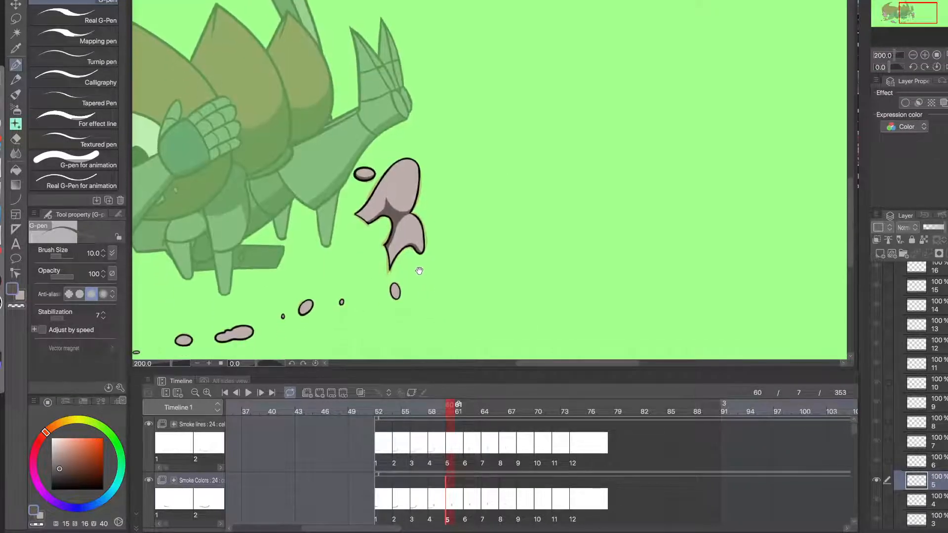
super+click(407, 254)
super+click(406, 252)
mouse_move(412, 203)
mouse_down()
mouse_move(428, 217)
mouse_move(418, 225)
mouse_up()
key(super+z)
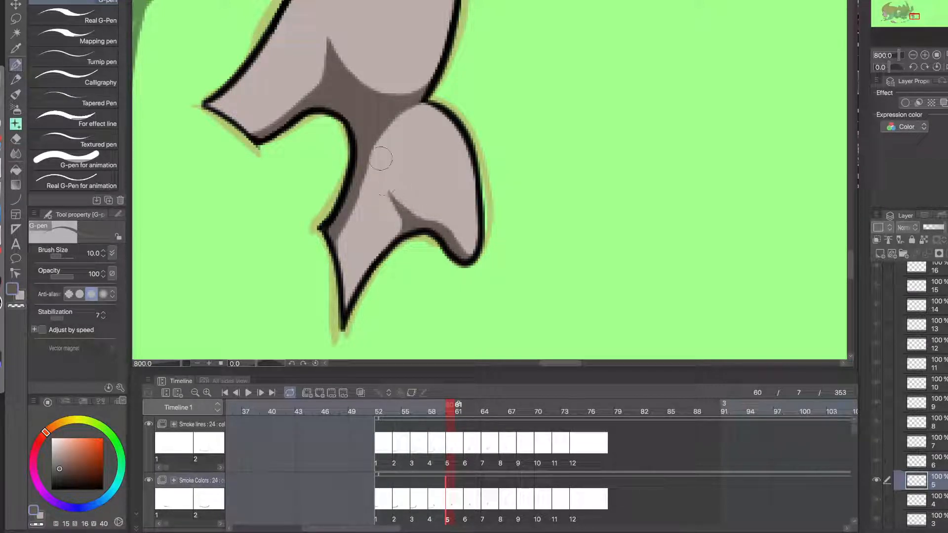
- Widen the left side of the lower lobe's shadow crease so it flows into the bottom outline
alt+click(418, 271)
alt+click(422, 271)
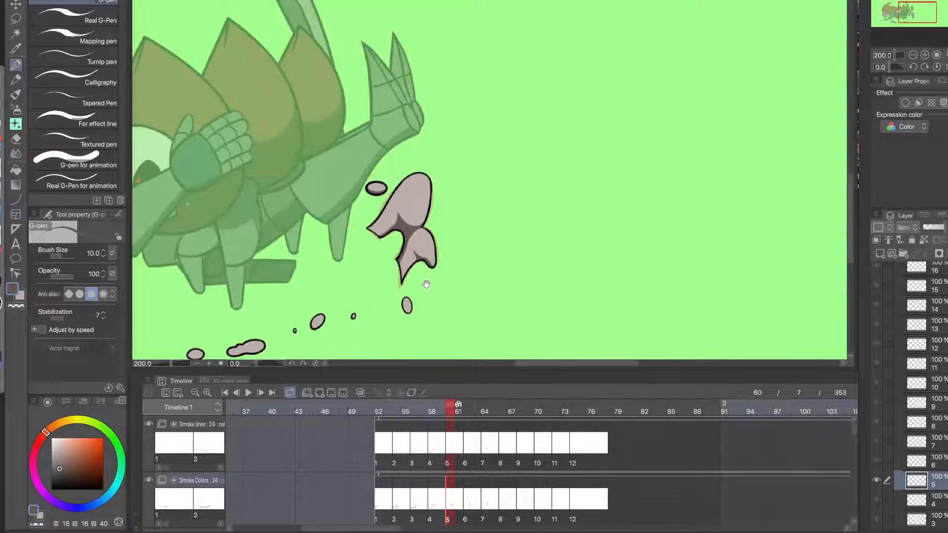
super+click(421, 269)
super+click(420, 268)
super+click(420, 269)
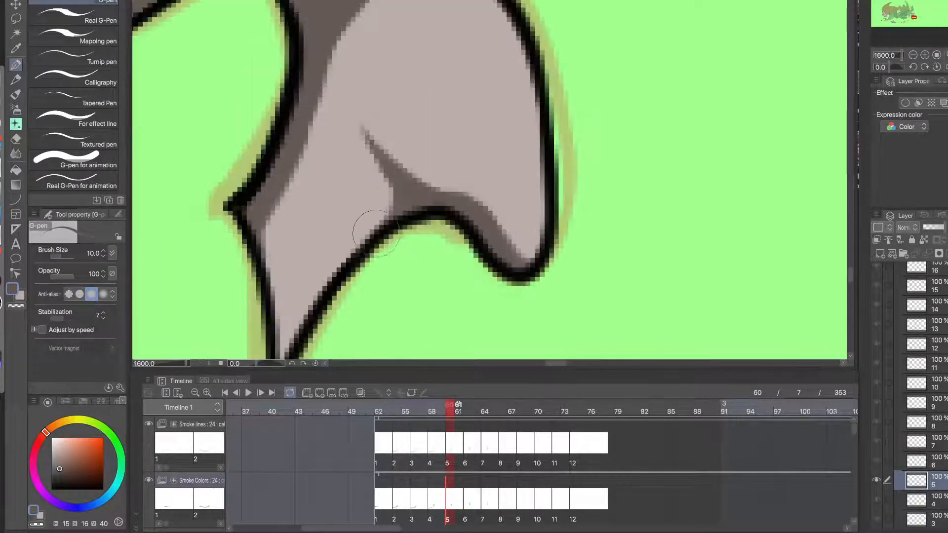
drag(381, 161, 405, 202)
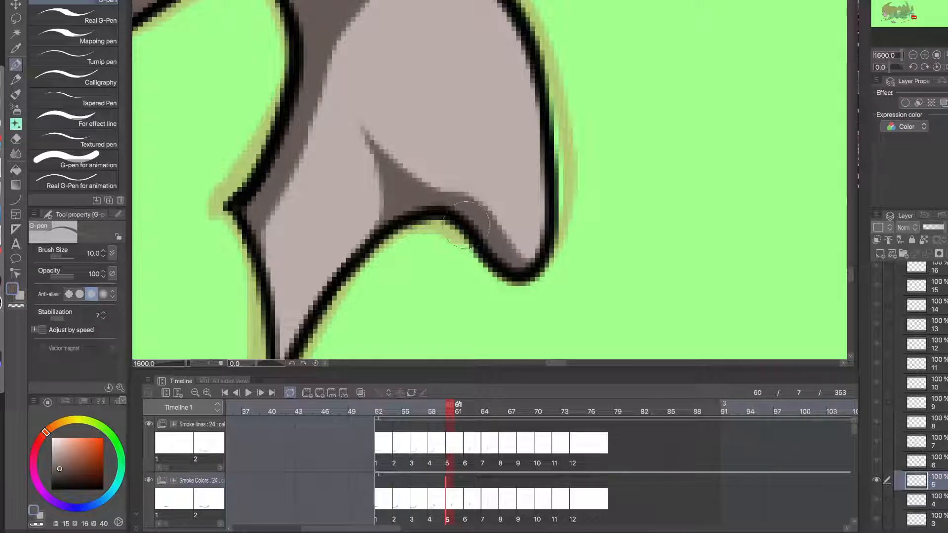
alt+click(411, 220)
alt+click(413, 220)
alt+click(415, 219)
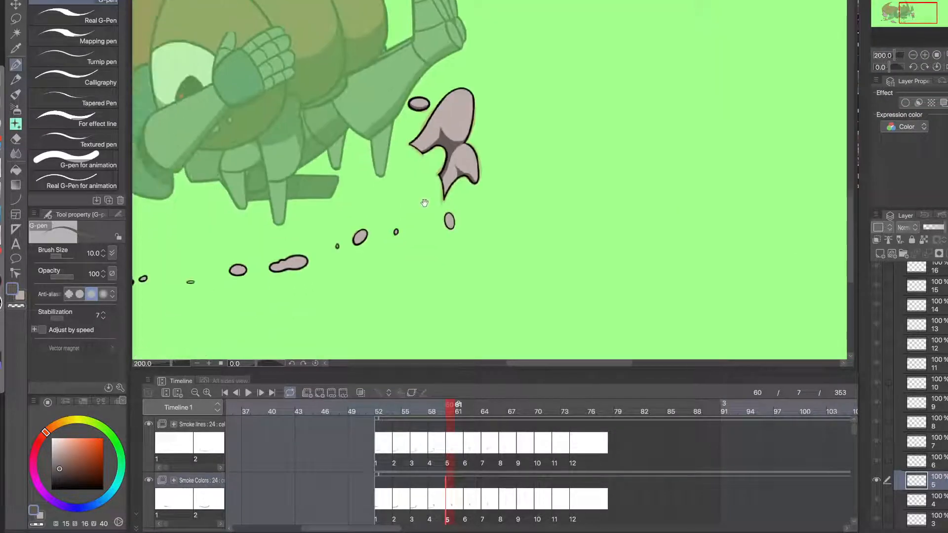
alt+click(418, 218)
alt+click(420, 219)
- Compare the smoke on frame 5 with the preceding drawing in the timeline
click(441, 407)
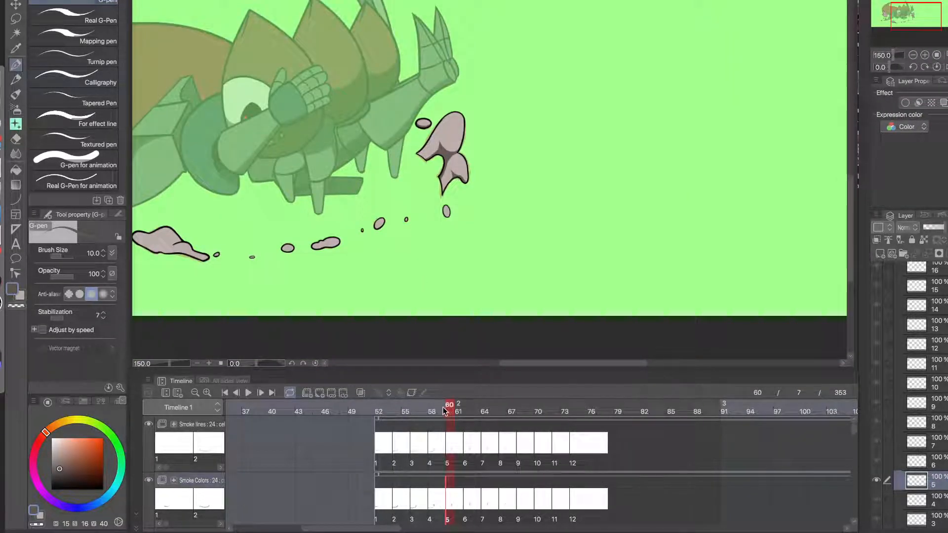
click(453, 407)
click(443, 407)
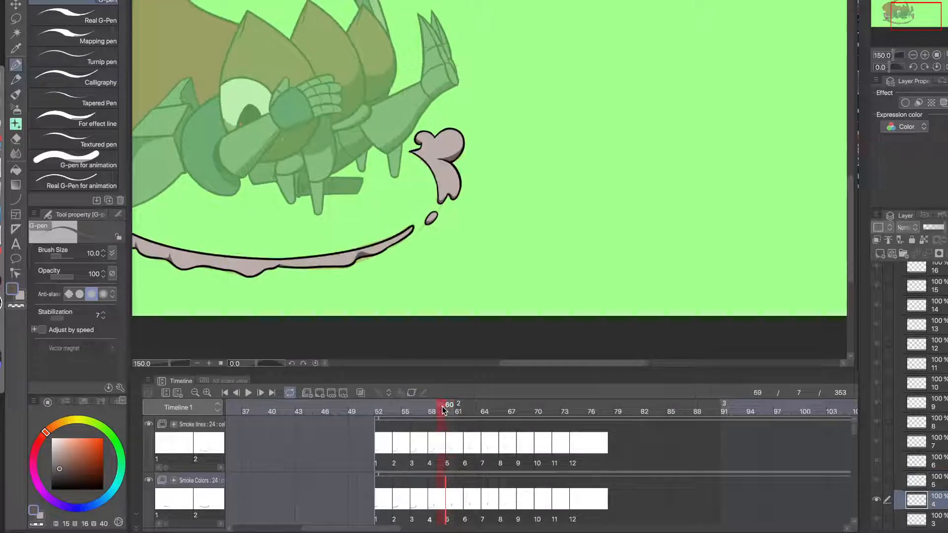
click(453, 407)
- Extend the shadow from the notch up the right edge of the puff's upper lobe as a tapering band
ctrl+click(462, 144)
ctrl+click(463, 145)
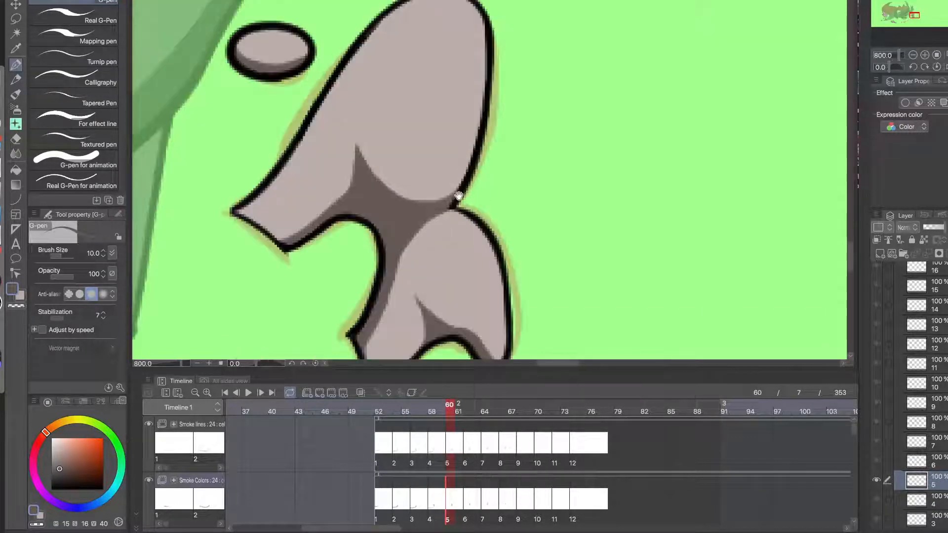
mouse_move(393, 195)
mouse_down()
mouse_move(456, 181)
mouse_move(476, 147)
mouse_move(427, 199)
mouse_move(417, 190)
mouse_move(470, 155)
mouse_move(398, 196)
mouse_move(395, 182)
mouse_move(409, 192)
mouse_move(472, 158)
mouse_move(441, 197)
mouse_move(470, 149)
mouse_up()
key(ctrl+z)
key(ctrl+z)
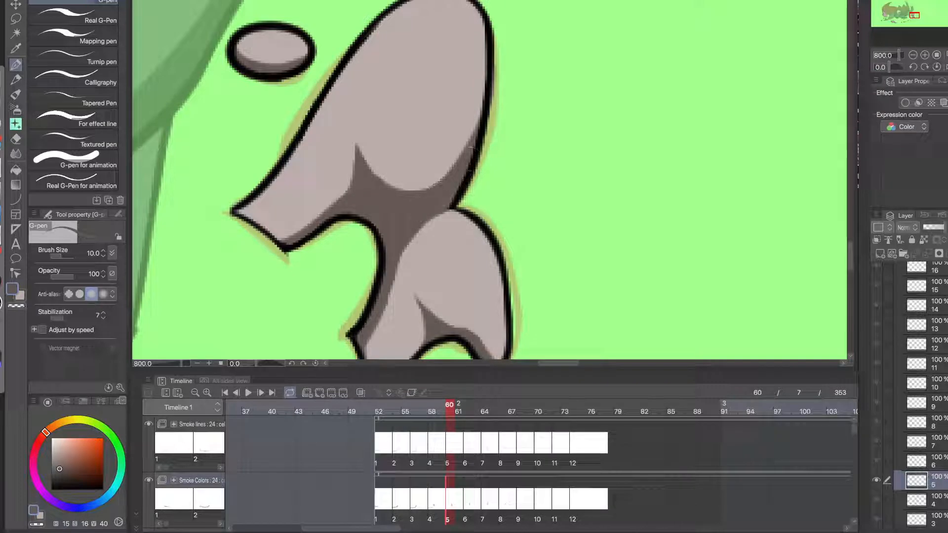
mouse_move(494, 47)
mouse_down()
mouse_move(481, 123)
mouse_move(462, 148)
mouse_up()
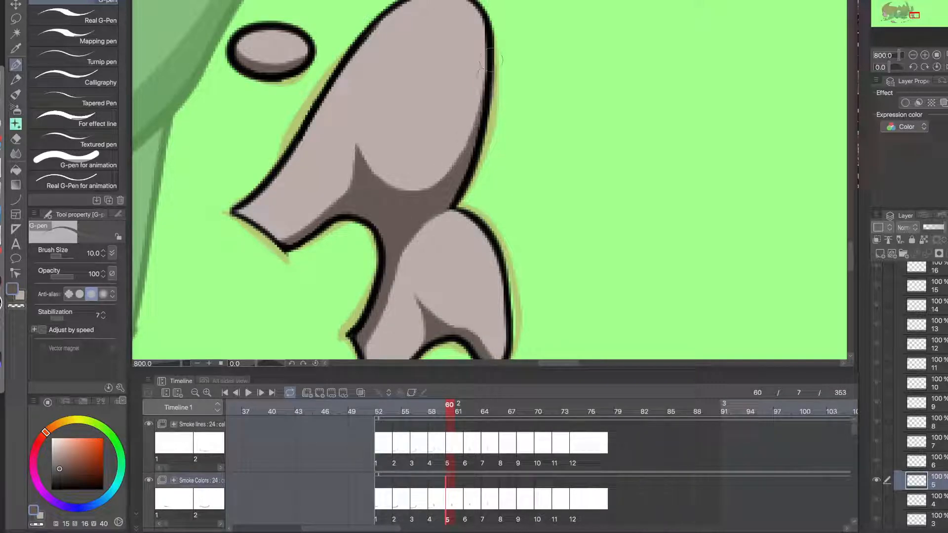
alt+click(455, 200)
alt+click(455, 200)
- Flip between smoke colour drawings 5 and 6 to compare the puff and droplet shapes
drag(390, 254, 481, 233)
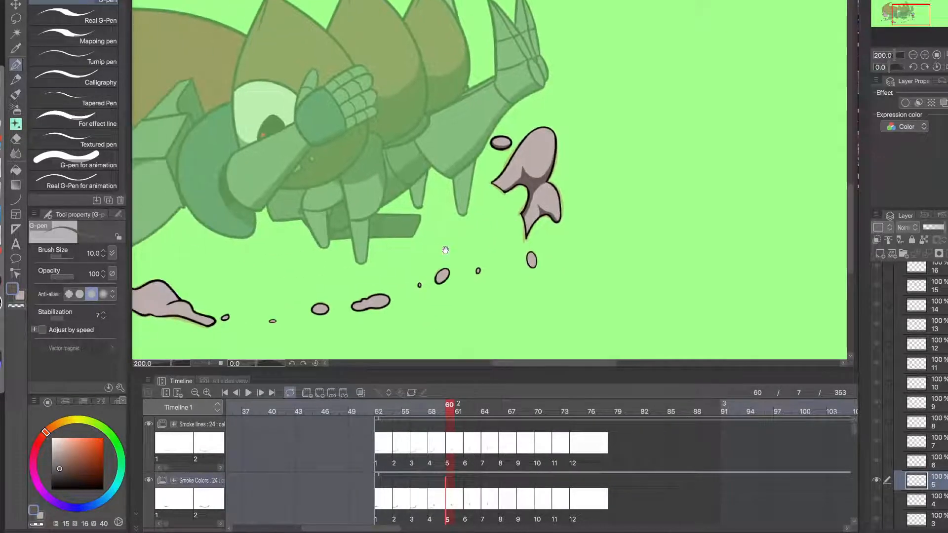
click(470, 501)
drag(348, 303, 531, 302)
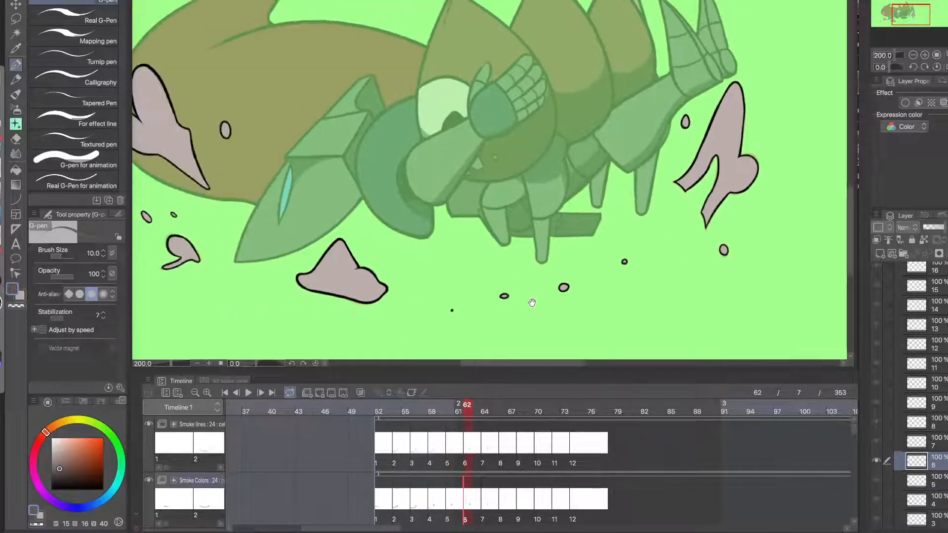
click(452, 500)
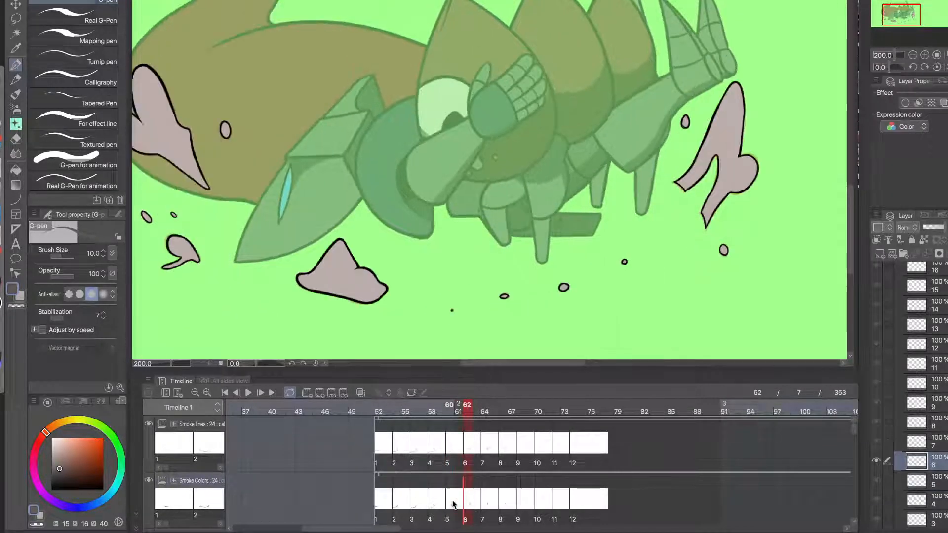
click(469, 502)
click(462, 506)
click(452, 502)
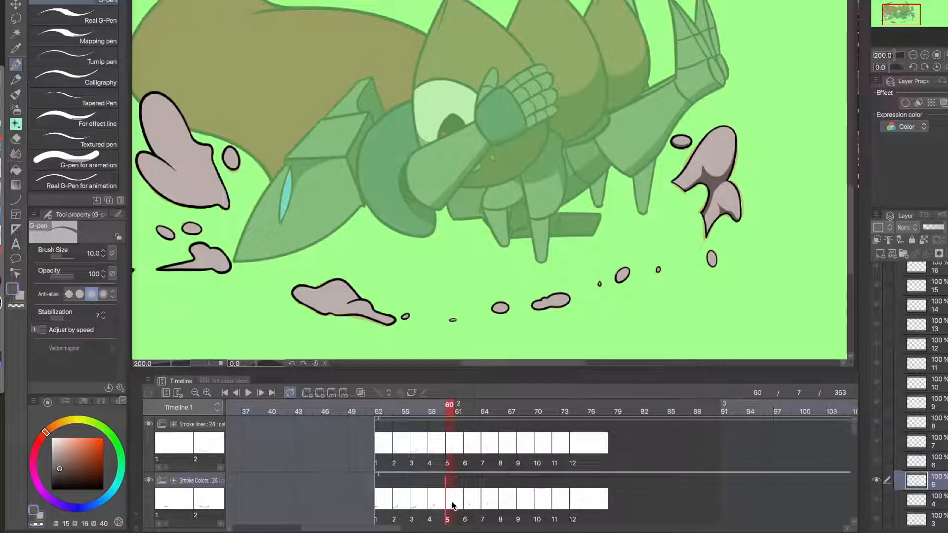
- Shade the lower-right edges of the slanted oval droplet and the upright oval droplet beneath the right-hand puff
scroll(637, 285, up, 10)
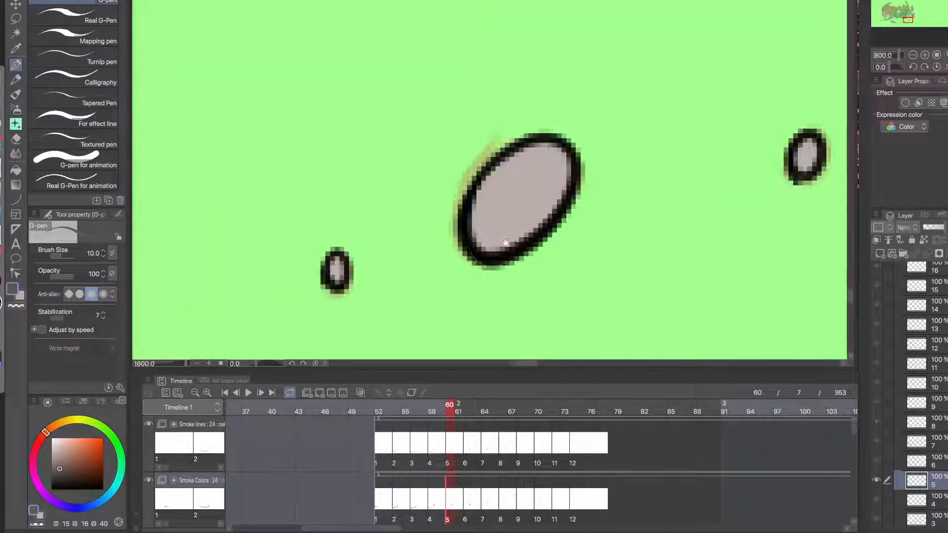
drag(564, 147, 499, 237)
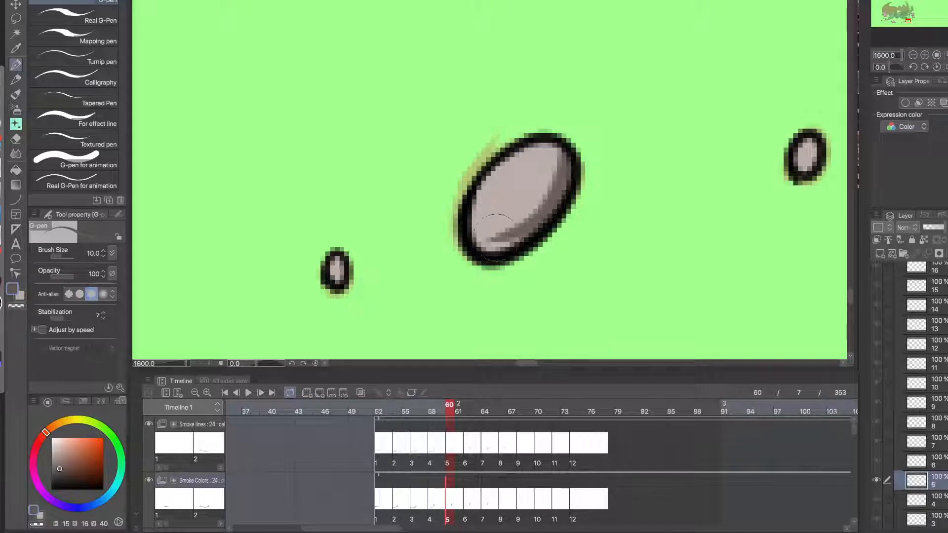
scroll(527, 241, down, 6)
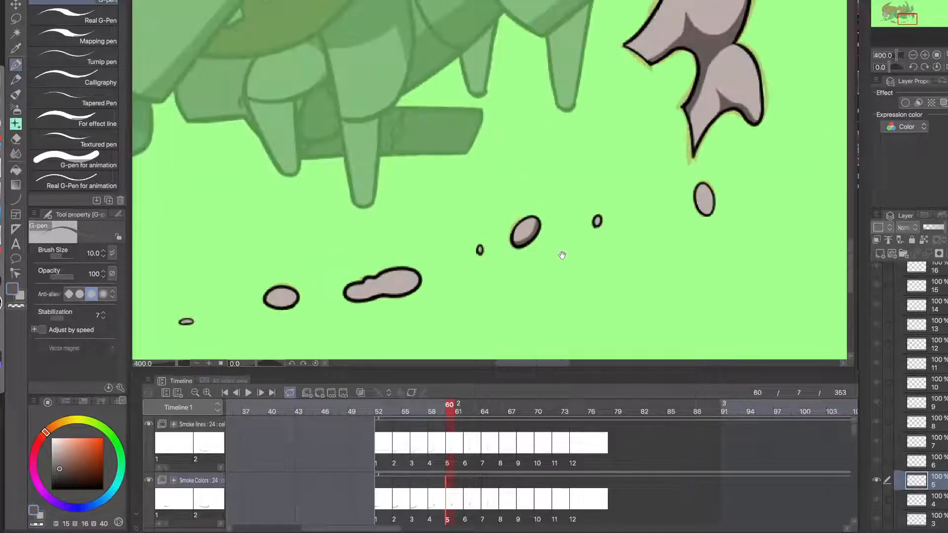
scroll(708, 223, up, 6)
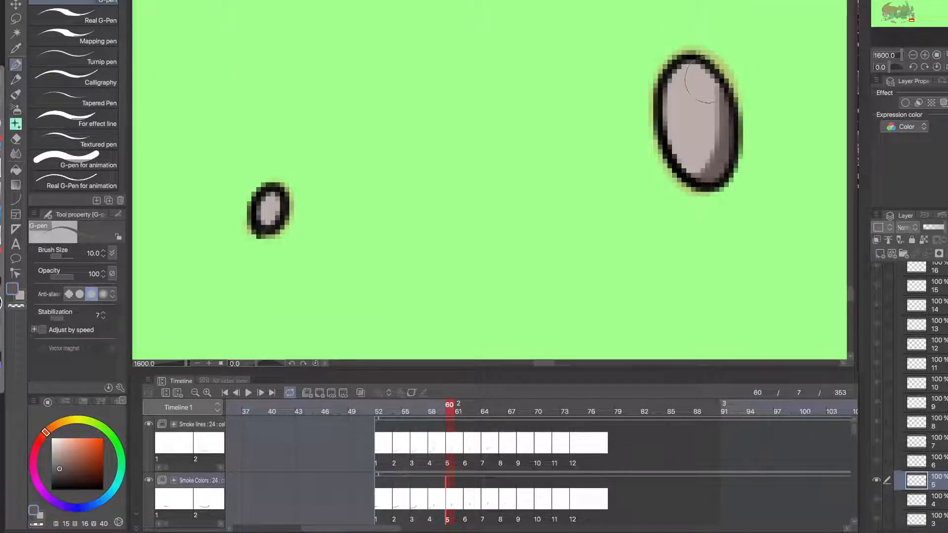
- Shade the underside of the two-lobed droplet, from its waist up around the larger lobe's right end
scroll(689, 179, down, 6)
drag(436, 235, 563, 212)
super+click(515, 232)
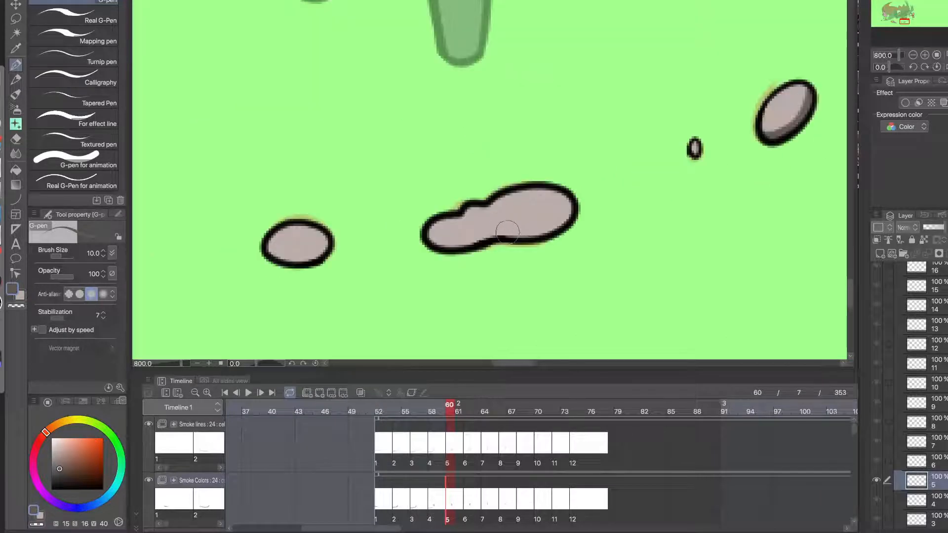
drag(508, 230, 574, 197)
mouse_move(429, 236)
mouse_down()
mouse_move(494, 223)
mouse_move(430, 241)
mouse_move(499, 221)
mouse_move(480, 235)
mouse_move(505, 232)
mouse_up()
key(ctrl+z)
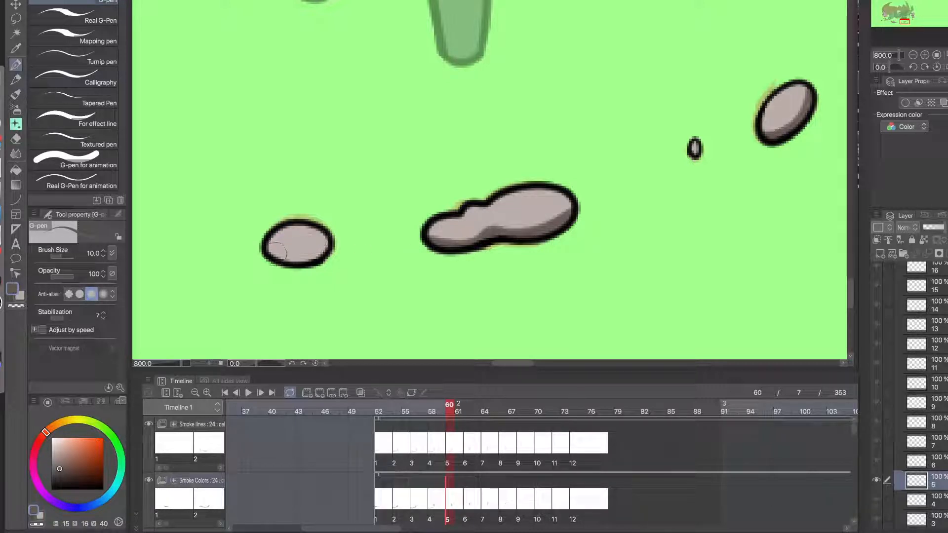
- Shade the bottom of the rounded droplet beside the two-lobed one with a thin curved shadow
mouse_move(277, 252)
mouse_down()
mouse_move(334, 227)
mouse_move(275, 252)
mouse_up()
key(ctrl+z)
key(ctrl+z)
mouse_move(329, 242)
mouse_down()
mouse_move(265, 236)
mouse_move(306, 250)
mouse_move(282, 254)
mouse_up()
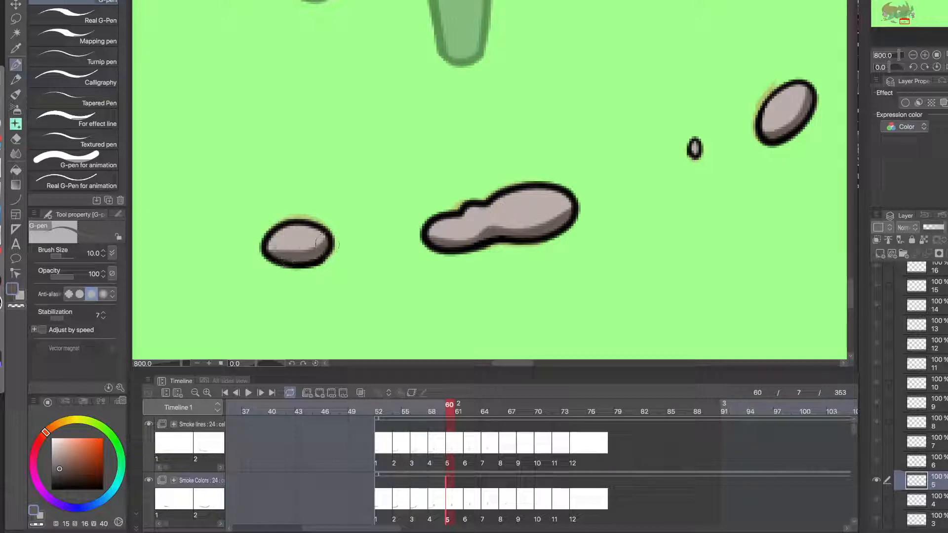
- Paint a wavy two-hump shadow along the underside of the large puff below the creature and fill it solid
alt+click(309, 269)
drag(326, 286, 463, 318)
super+click(351, 282)
drag(349, 307, 433, 264)
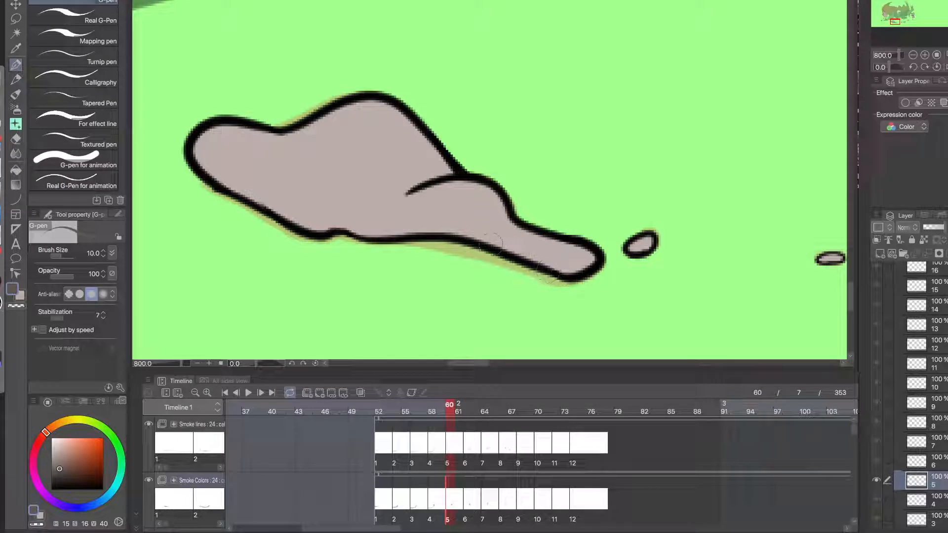
drag(491, 244, 349, 200)
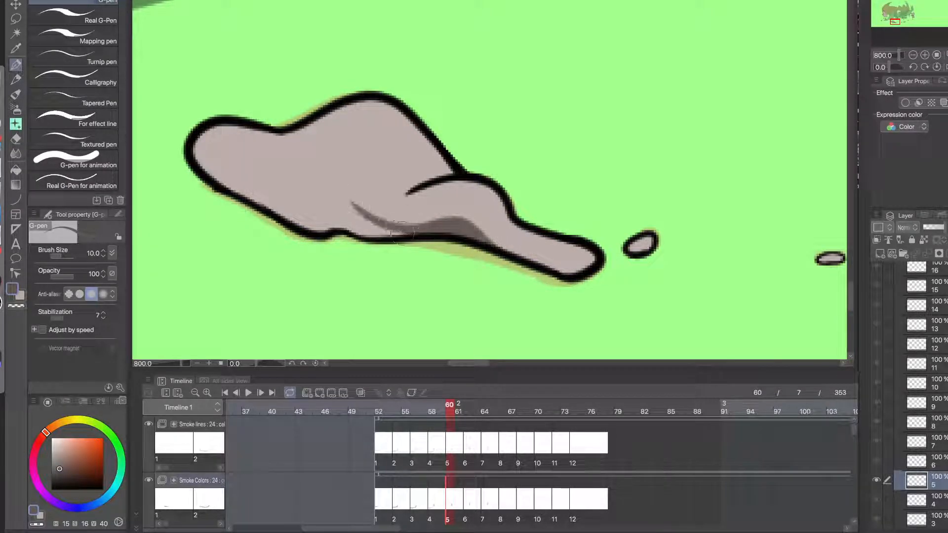
mouse_move(401, 230)
mouse_down()
mouse_move(313, 179)
mouse_move(247, 179)
mouse_move(196, 150)
mouse_move(239, 191)
mouse_up()
mouse_move(239, 191)
mouse_down()
mouse_move(194, 157)
mouse_move(260, 200)
mouse_move(230, 176)
mouse_move(273, 200)
mouse_move(316, 185)
mouse_move(372, 222)
mouse_move(406, 230)
mouse_move(388, 235)
mouse_move(411, 234)
mouse_move(340, 221)
mouse_move(319, 228)
mouse_move(271, 200)
mouse_move(321, 210)
mouse_up()
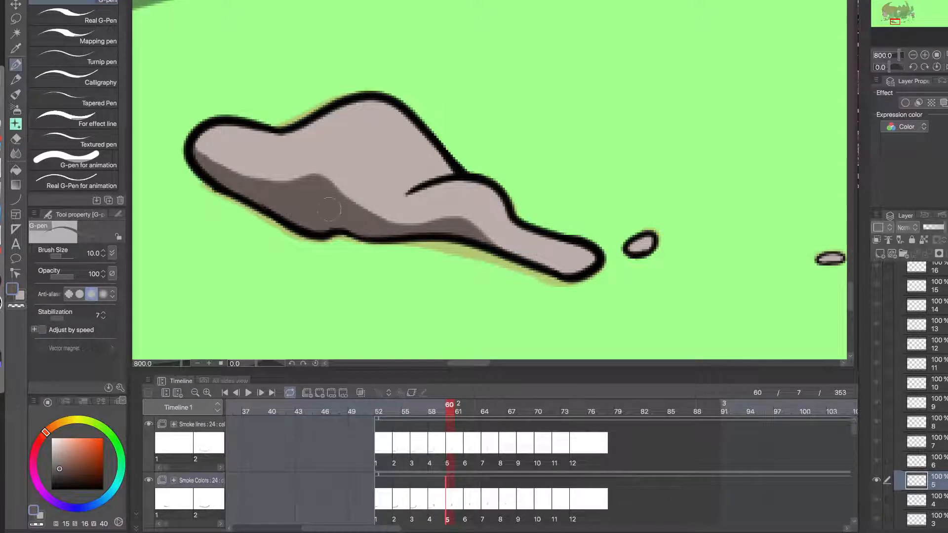
- Shade the bottom notch of the small pointed-tail puff and trim the shadow along the tail with the base smoke colour
scroll(320, 219, down, 7)
drag(297, 240, 396, 286)
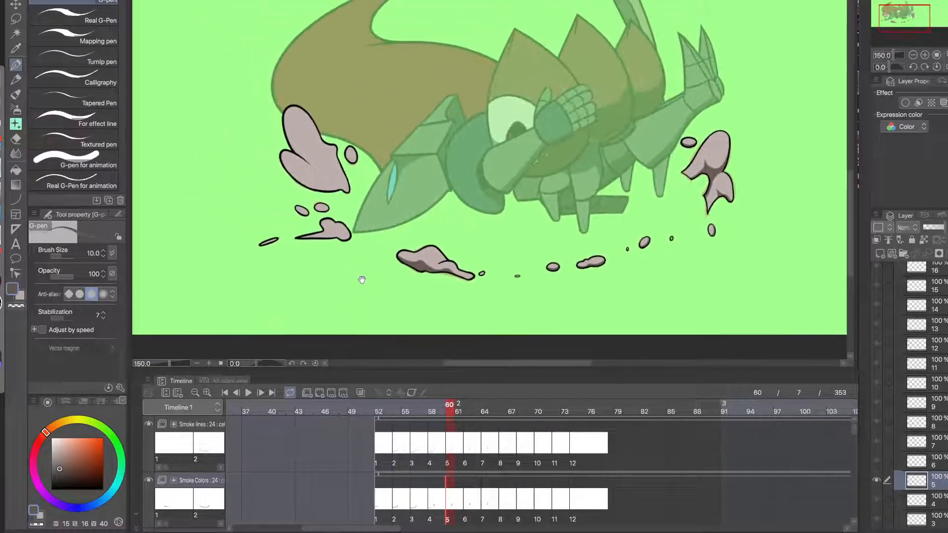
mouse_move(324, 252)
mouse_down()
mouse_move(416, 277)
mouse_move(424, 258)
mouse_move(399, 236)
mouse_move(301, 242)
mouse_up()
click(416, 276)
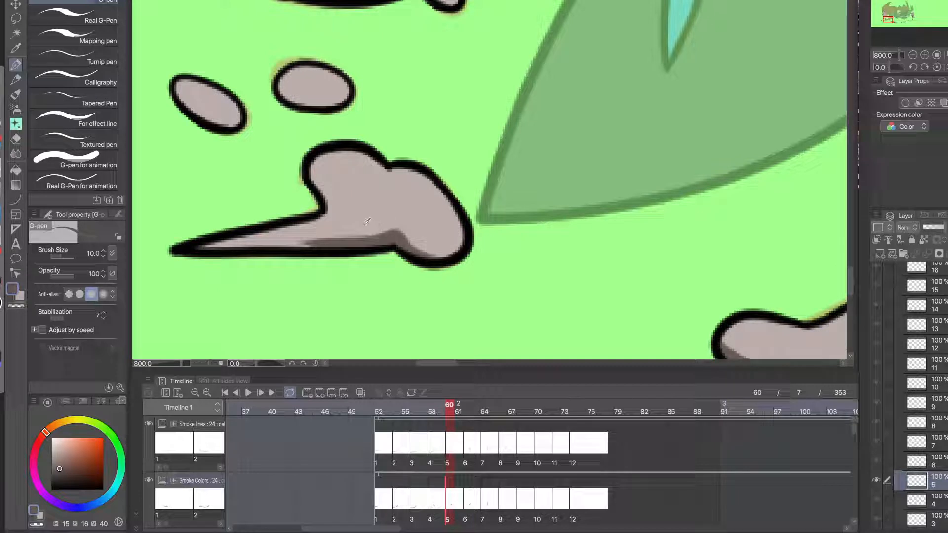
alt+click(390, 218)
drag(400, 219, 235, 229)
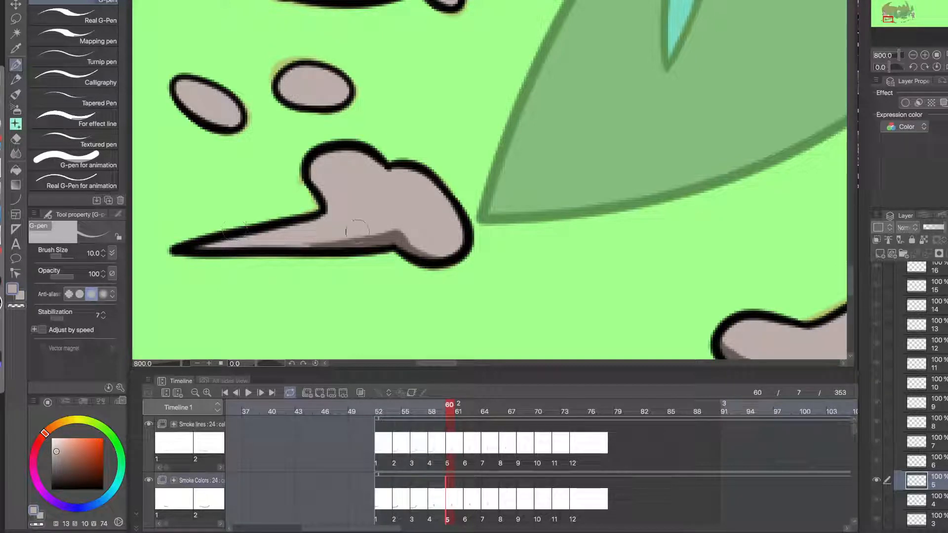
mouse_move(381, 223)
mouse_down()
mouse_move(259, 240)
mouse_move(405, 240)
mouse_move(394, 227)
mouse_move(361, 246)
mouse_up()
alt+click(390, 236)
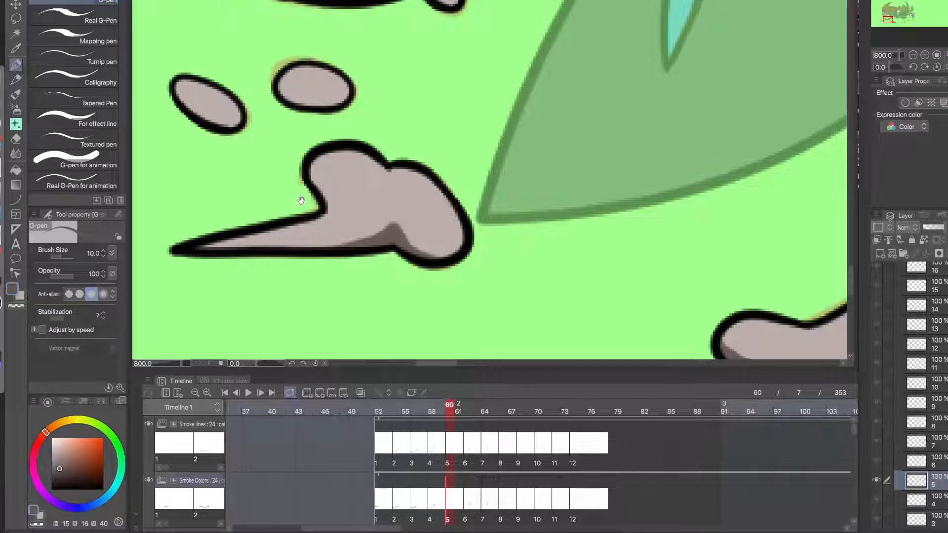
- Shade the lower-left edges of the two oval droplets above the pointed-tail puff
drag(301, 200, 393, 242)
drag(389, 162, 417, 177)
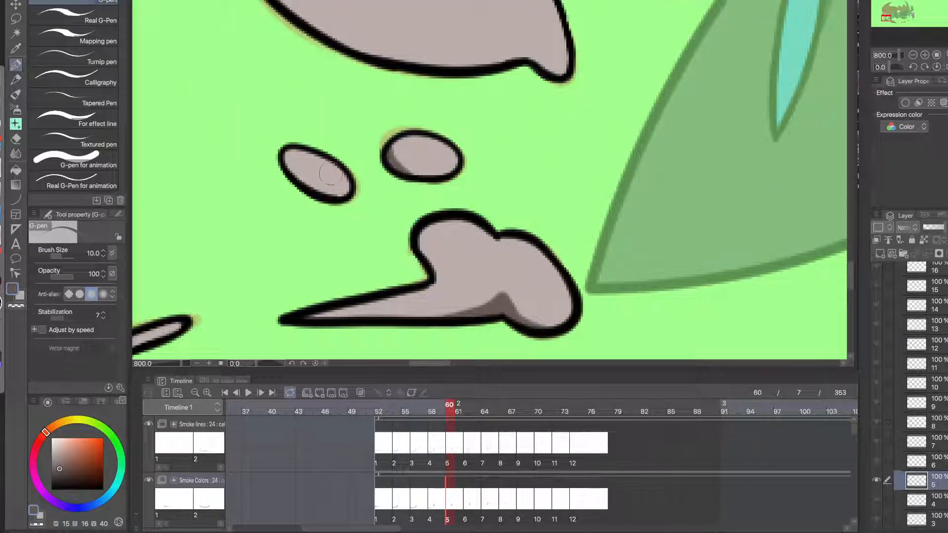
drag(285, 163, 346, 204)
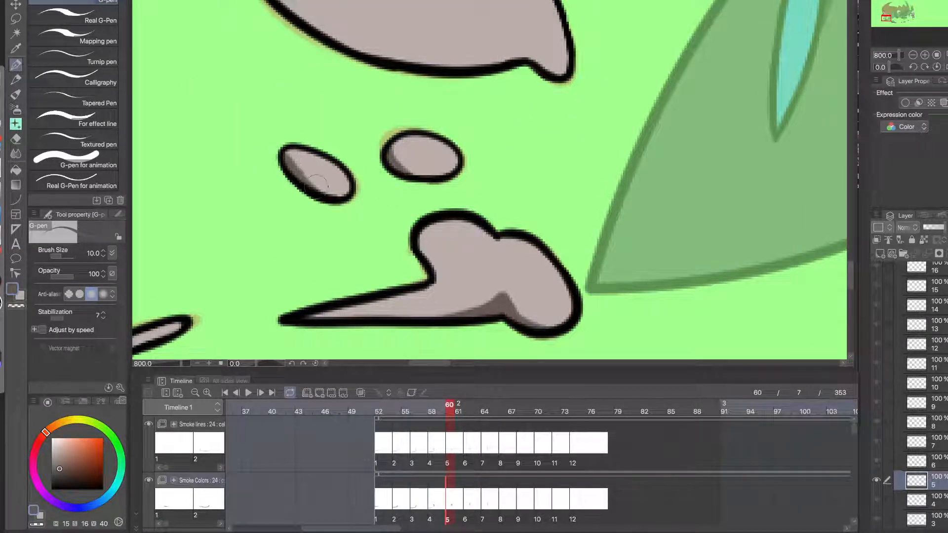
drag(281, 246, 462, 164)
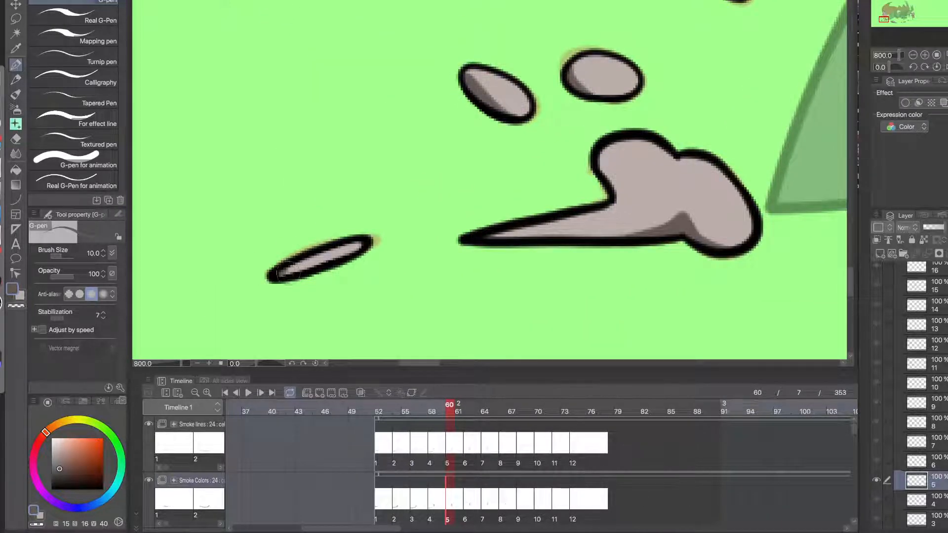
scroll(347, 274, down, 2)
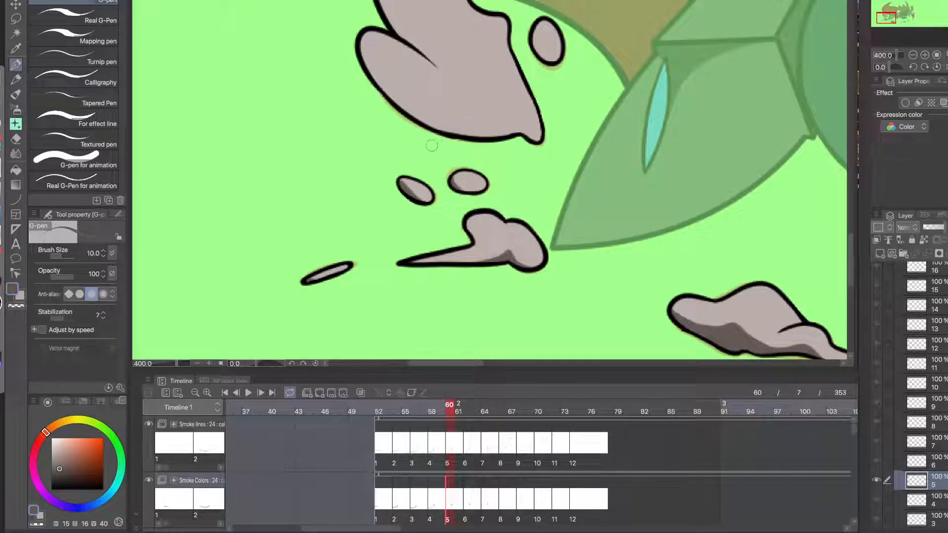
- Shade the lower-left edge of the oval droplet beside the large left puff with a crescent shadow
scroll(548, 50, up, 2)
mouse_move(549, 61)
mouse_down()
mouse_move(493, 137)
mouse_move(508, 144)
mouse_move(516, 128)
mouse_move(475, 41)
mouse_up()
drag(483, 115, 480, 67)
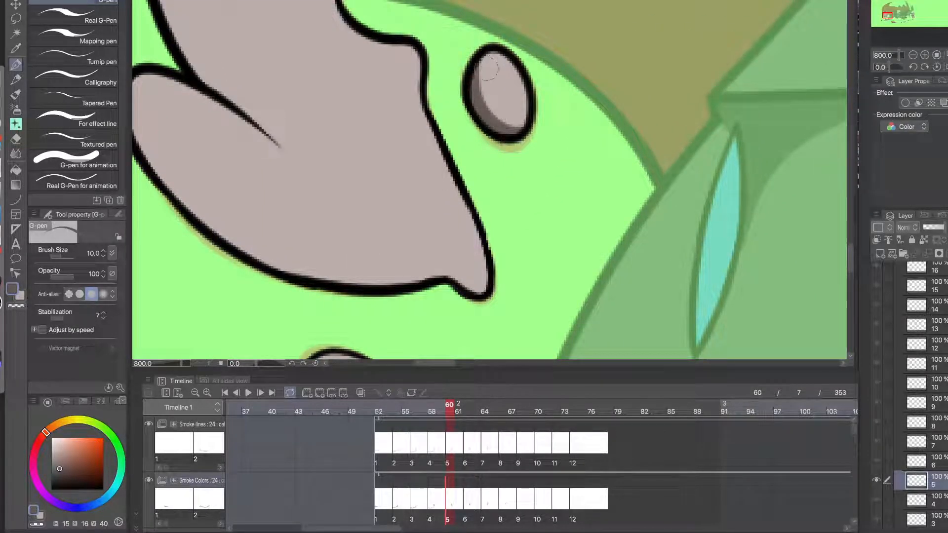
ctrl+alt+click(482, 152)
- Paint a shadow band along the large left puff's bottom edge to its pointed tip and fill it in
ctrl+click(361, 170)
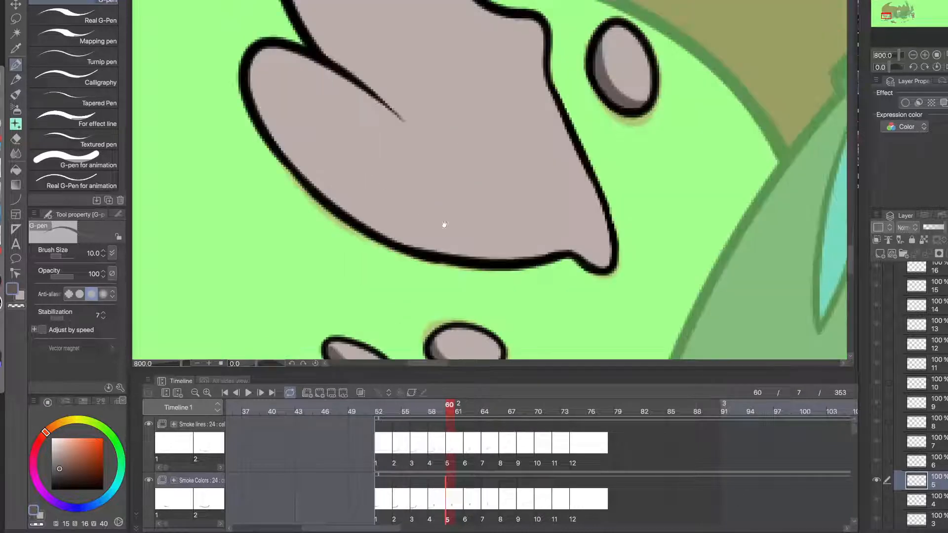
mouse_move(613, 262)
mouse_down()
mouse_move(570, 227)
mouse_move(262, 126)
mouse_up()
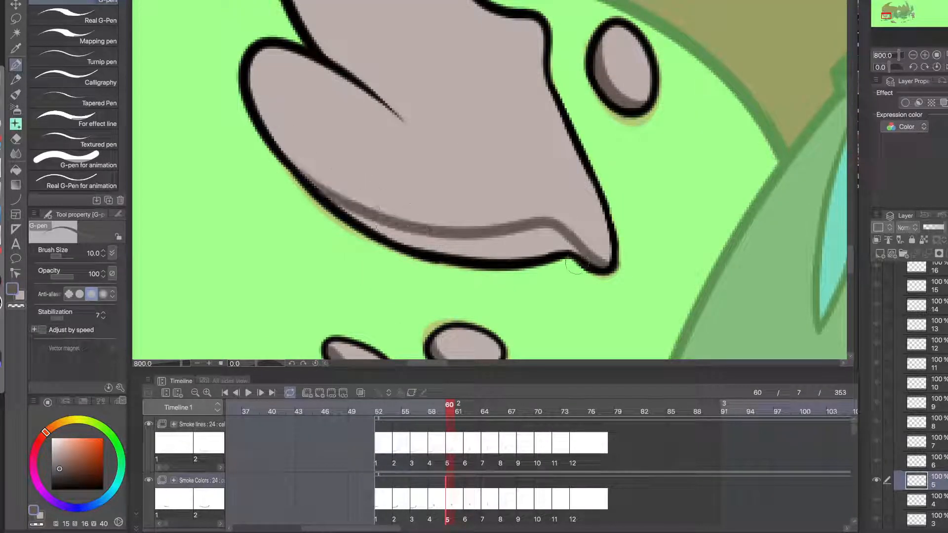
mouse_move(576, 263)
mouse_down()
mouse_move(541, 235)
mouse_move(578, 247)
mouse_move(499, 227)
mouse_move(558, 236)
mouse_move(538, 227)
mouse_move(549, 240)
mouse_move(441, 236)
mouse_move(347, 210)
mouse_move(445, 241)
mouse_move(342, 202)
mouse_move(414, 242)
mouse_move(563, 253)
mouse_move(432, 246)
mouse_move(541, 241)
mouse_move(410, 236)
mouse_move(555, 241)
mouse_move(399, 239)
mouse_up()
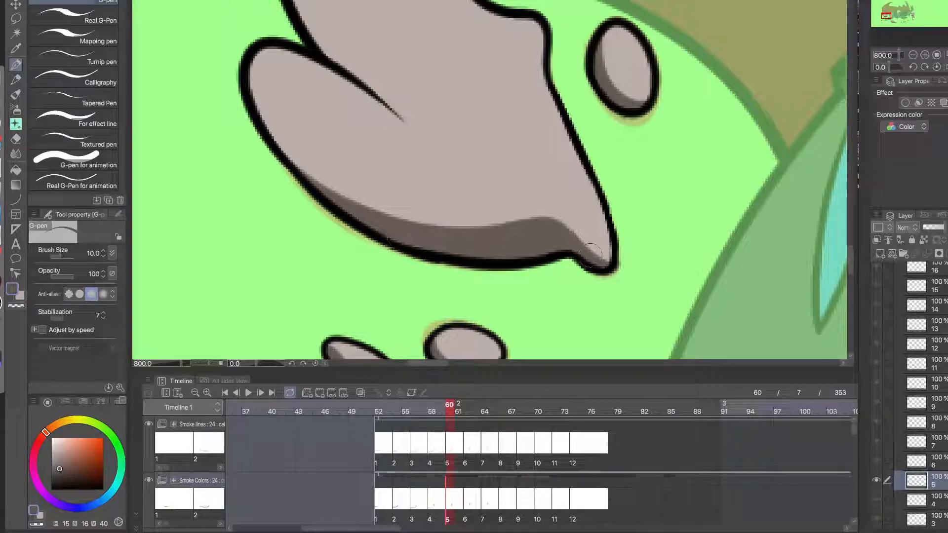
mouse_move(591, 253)
mouse_down()
mouse_move(561, 226)
mouse_move(589, 249)
mouse_move(543, 225)
mouse_move(583, 246)
mouse_up()
- Draw a curved shadow crease rising from the large left puff's bottom shadow into its body
alt+click(496, 240)
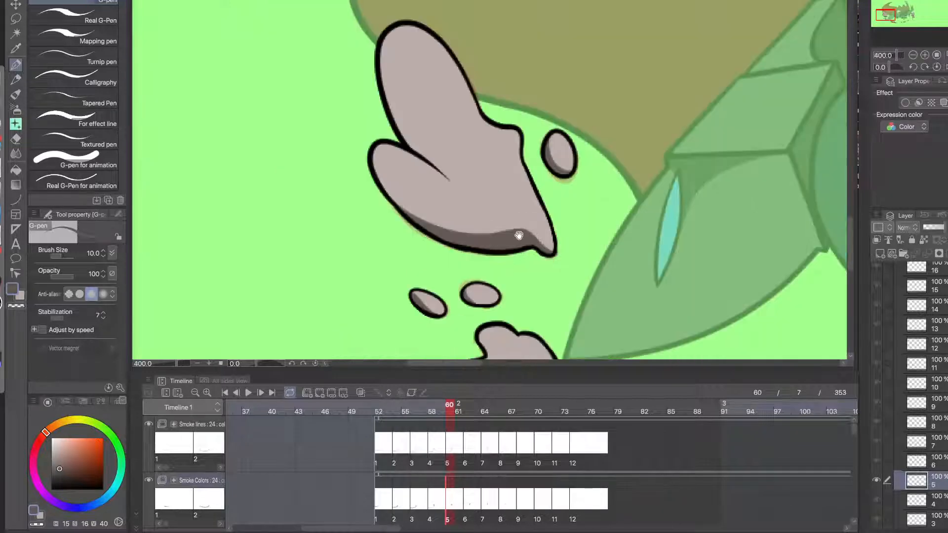
drag(477, 174, 445, 195)
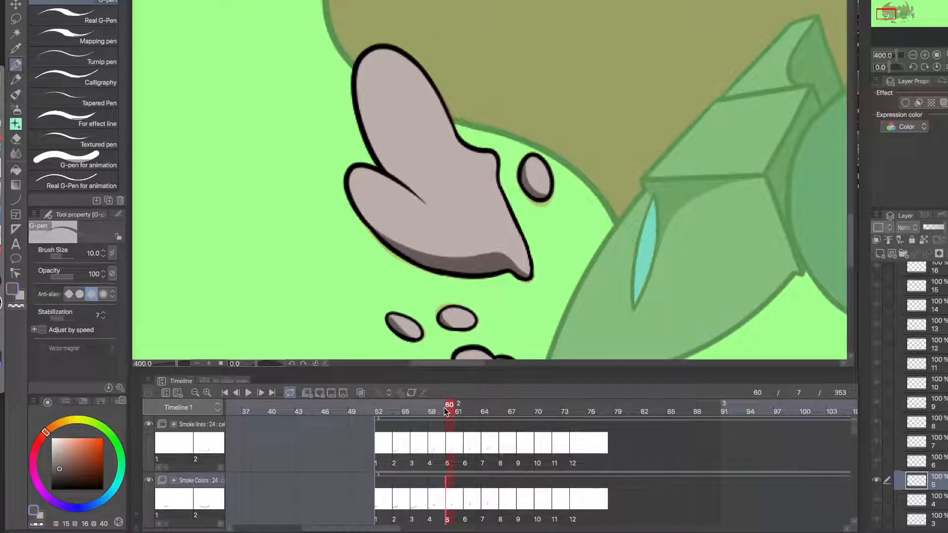
drag(446, 412, 449, 411)
drag(449, 222, 458, 255)
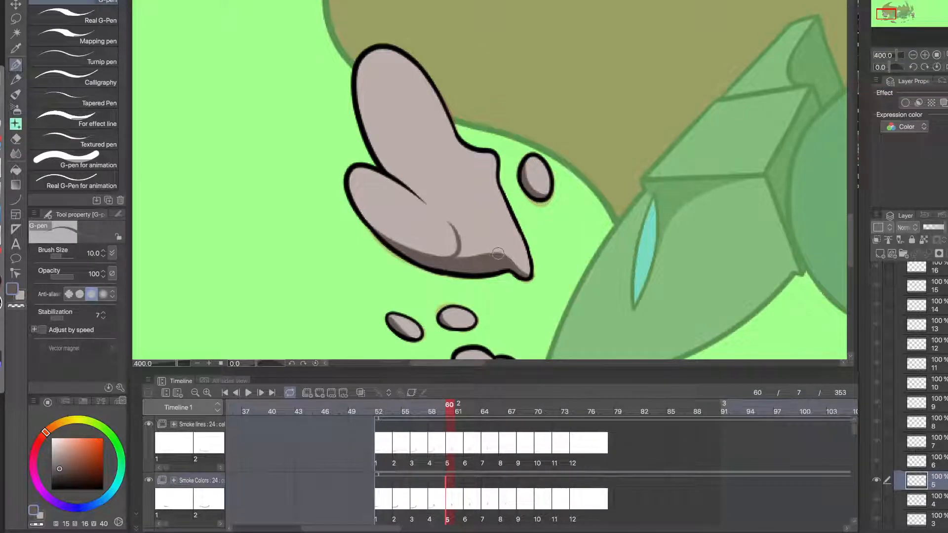
scroll(470, 242, up, 2)
key(ctrl+z)
key(ctrl+z)
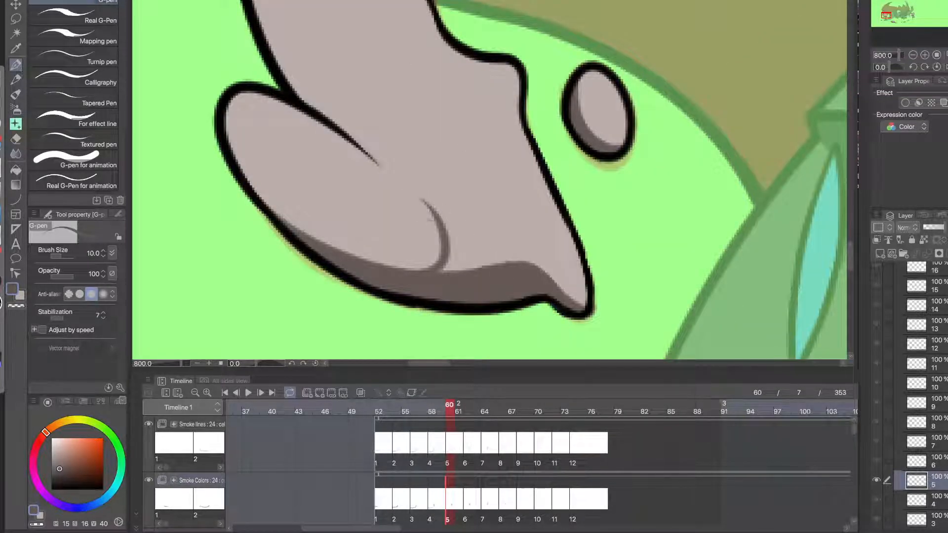
- Draw a sloping shadow edge from the crease's upper end down to the right part of the bottom shadow and fill between
drag(533, 273, 413, 178)
key(ctrl+z)
mouse_move(531, 271)
mouse_down()
mouse_move(483, 260)
mouse_move(422, 194)
mouse_up()
key(ctrl+z)
mouse_move(532, 263)
mouse_down()
mouse_move(429, 185)
mouse_move(523, 265)
mouse_move(462, 235)
mouse_up()
key(ctrl+z)
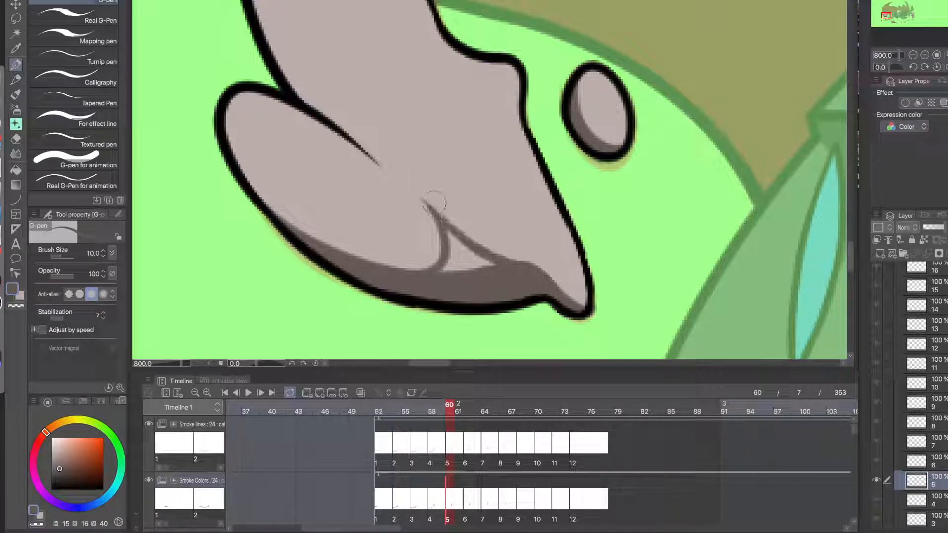
mouse_move(498, 265)
mouse_down()
mouse_move(427, 202)
mouse_move(457, 234)
mouse_move(455, 268)
mouse_up()
- Trim the shadow peak's thin tip with the base smoke colour and smooth its right slope with the shadow colour
alt+click(505, 228)
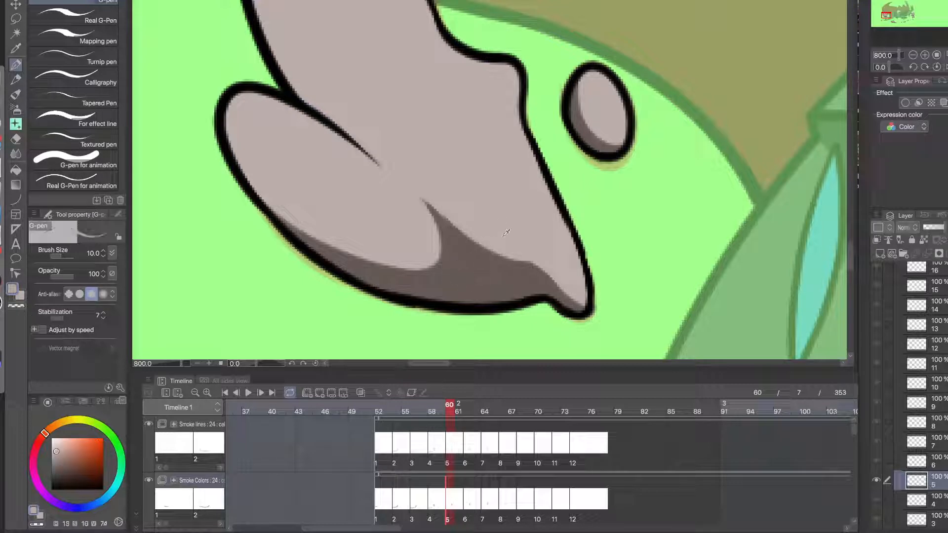
drag(514, 250, 406, 158)
mouse_move(469, 238)
mouse_down()
mouse_move(384, 173)
mouse_move(414, 195)
mouse_up()
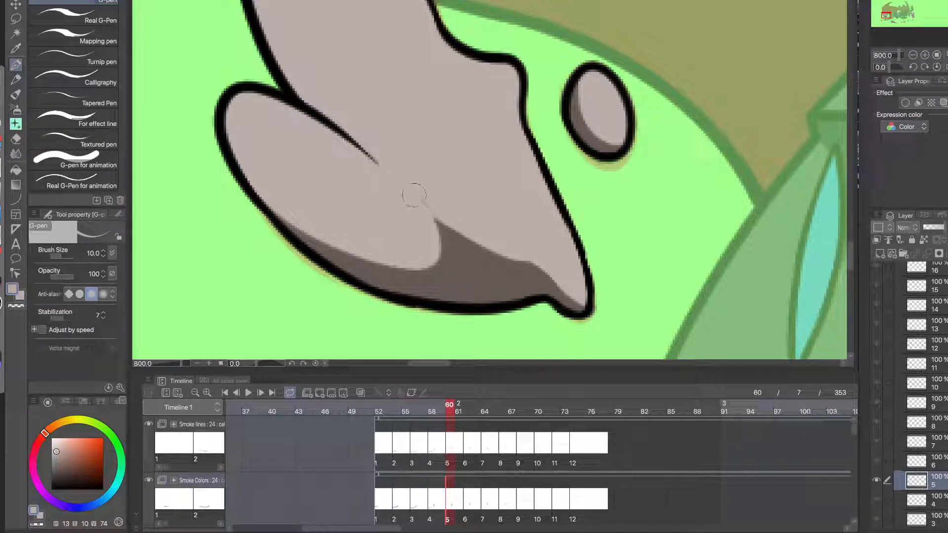
alt+click(496, 259)
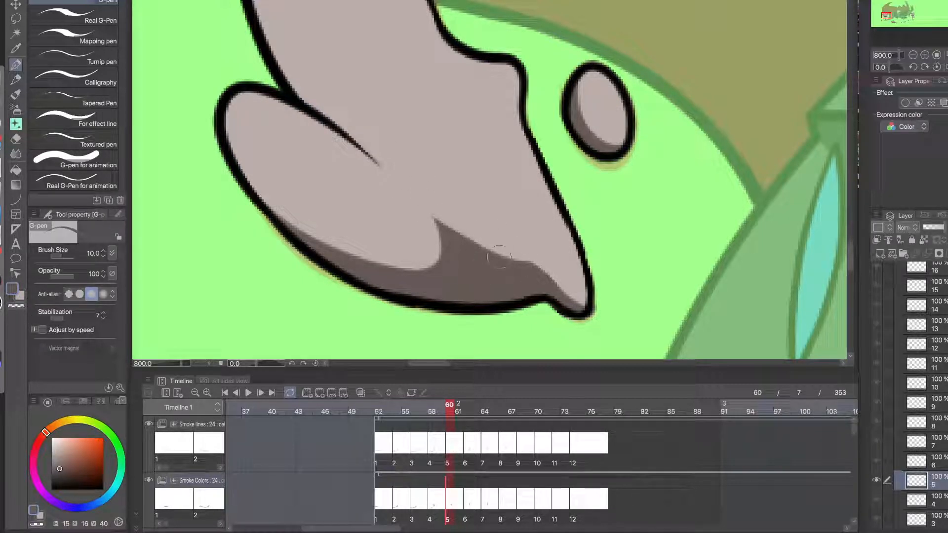
mouse_move(499, 256)
mouse_down()
mouse_move(512, 273)
mouse_move(527, 268)
mouse_move(475, 255)
mouse_move(546, 274)
mouse_move(573, 294)
mouse_up()
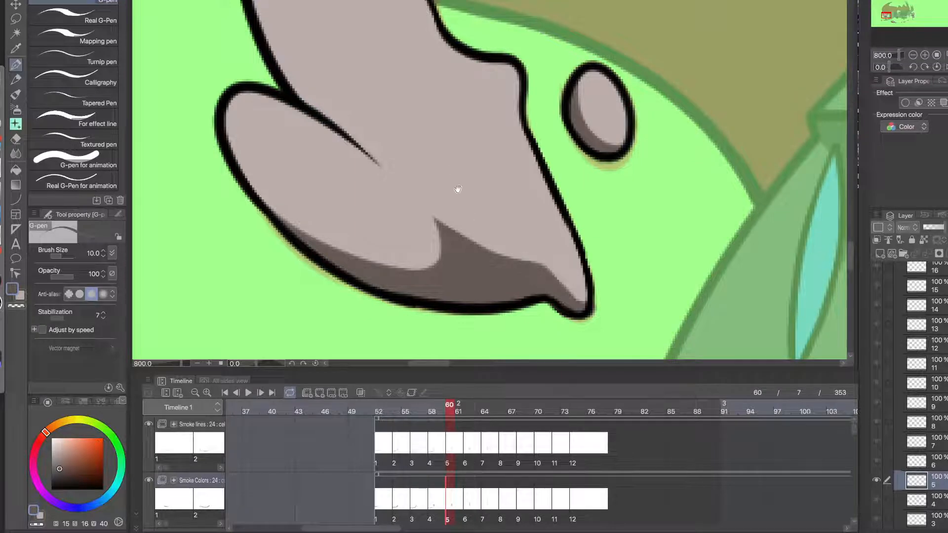
- Shade the lower left edge of the large puff's upper lobe with a band tapering down to the inner fold line
scroll(469, 246, down, 3)
scroll(462, 255, up, 3)
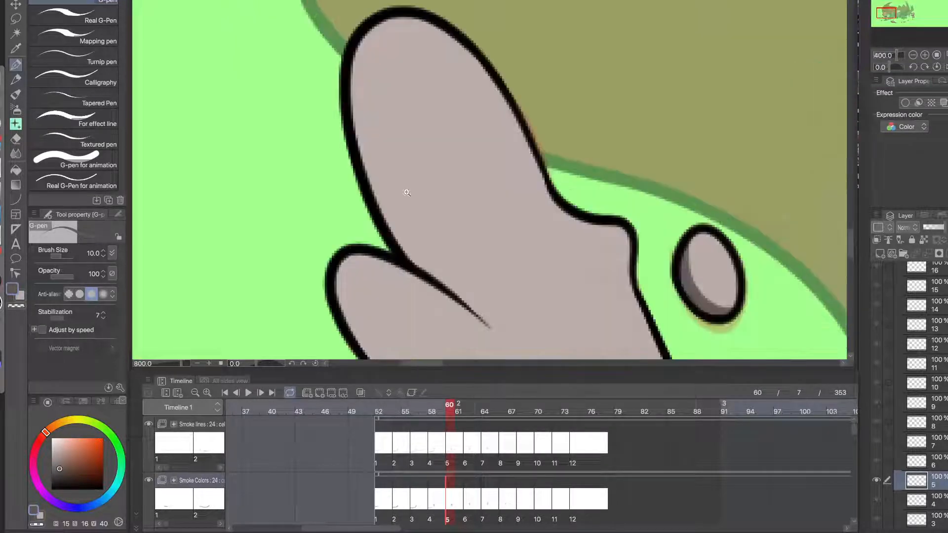
drag(472, 311, 381, 110)
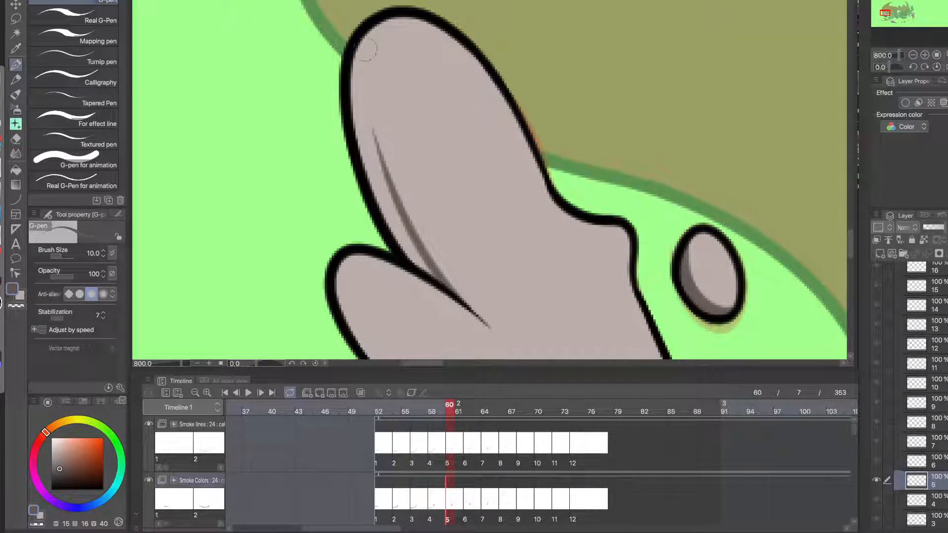
mouse_move(358, 32)
mouse_down()
mouse_move(368, 143)
mouse_move(390, 200)
mouse_move(364, 95)
mouse_move(358, 138)
mouse_move(354, 116)
mouse_move(386, 180)
mouse_up()
key(super+z)
key(super+z)
mouse_move(356, 105)
mouse_down()
mouse_move(393, 228)
mouse_move(359, 134)
mouse_move(420, 266)
mouse_move(370, 168)
mouse_up()
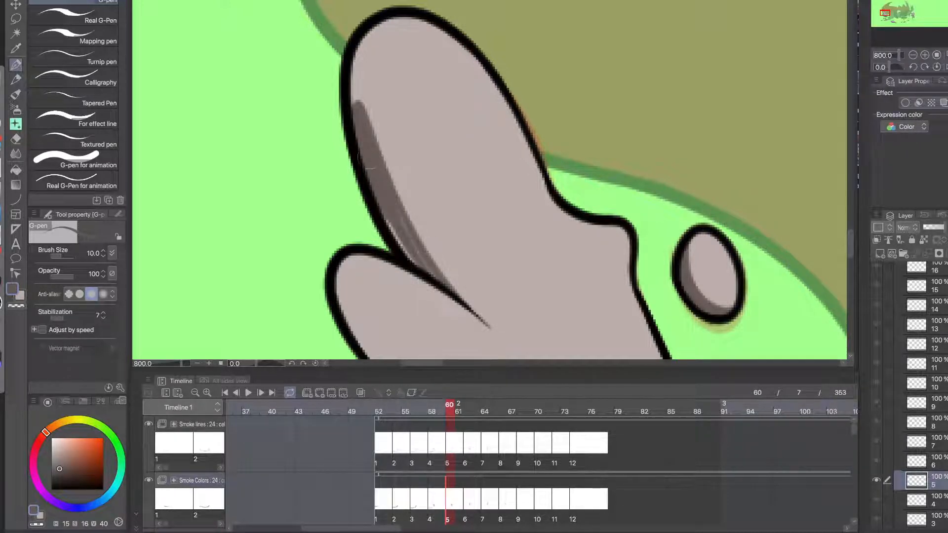
drag(386, 216, 411, 262)
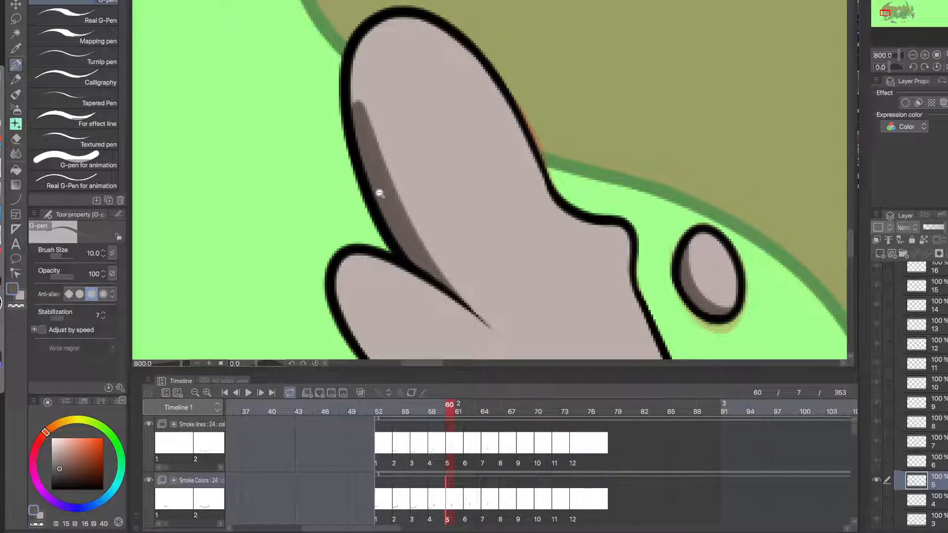
- Compare drawings 4 and 5 and undo the shadow band on the lower left edge of the large puff's upper lobe
alt+click(380, 194)
alt+click(382, 195)
alt+click(390, 209)
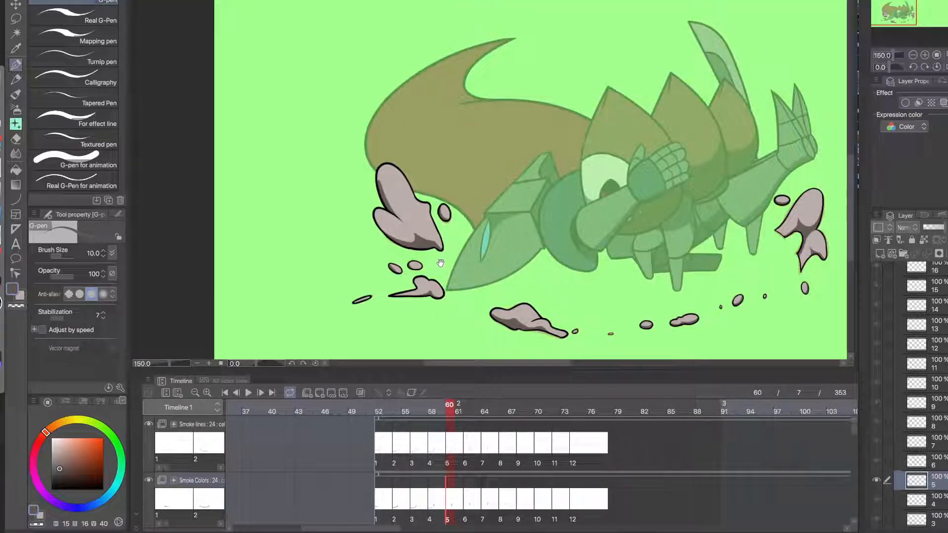
click(442, 414)
click(452, 414)
click(442, 413)
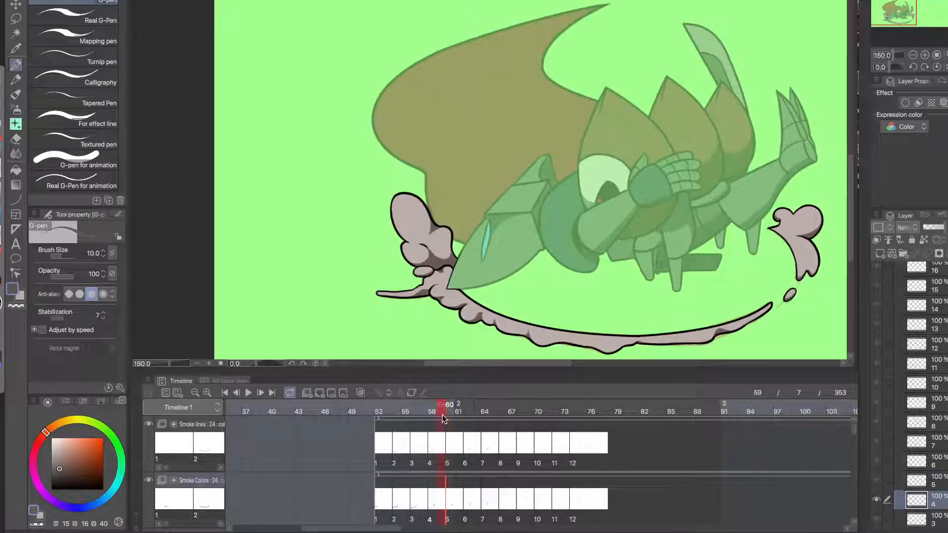
click(451, 415)
scroll(424, 219, up, 3)
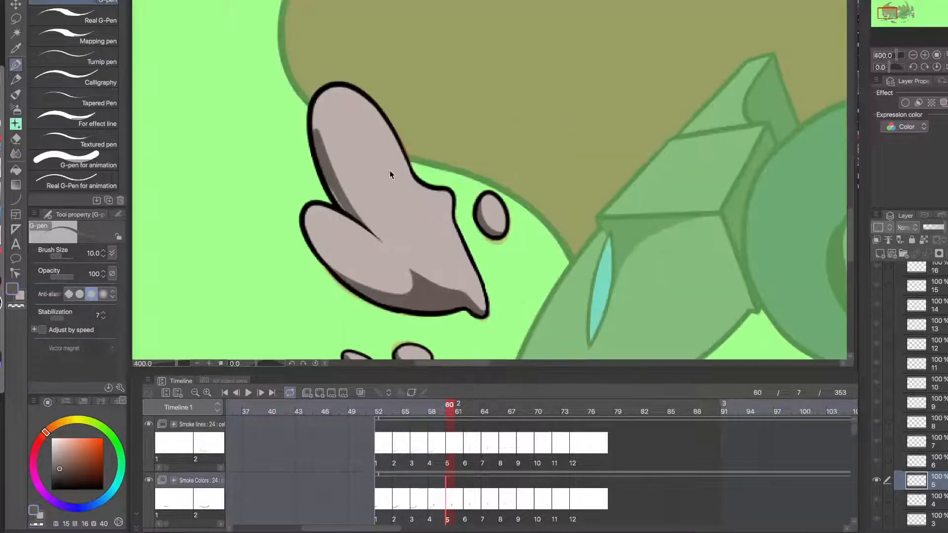
key(super+z)
key(super+z)
key(super+z)
key(super+z)
key(super+z)
key(super+z)
key(super+z)
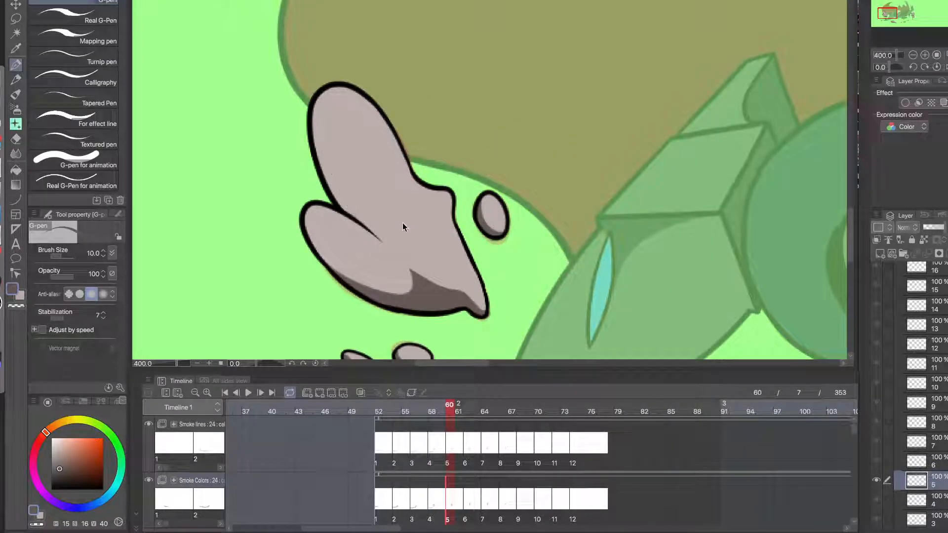
- Shade a small tapered shadow into the large puff's right-hand notch on drawing 5, where the upper lobe meets the body
click(443, 410)
click(451, 411)
scroll(411, 182, up, 2)
mouse_move(424, 184)
mouse_down()
mouse_move(390, 181)
mouse_move(393, 105)
mouse_up()
key(super+z)
mouse_move(406, 183)
mouse_down()
mouse_move(410, 173)
mouse_move(401, 176)
mouse_up()
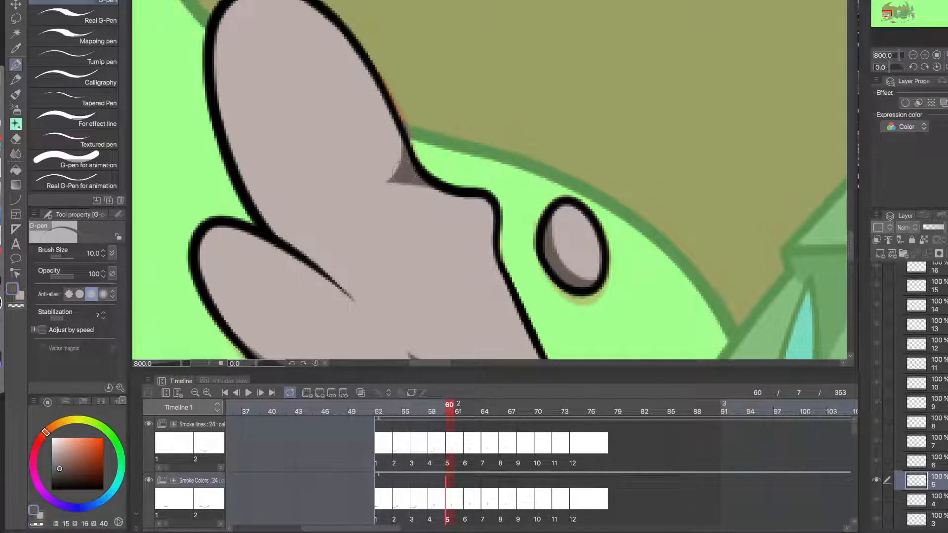
key(c)
key(c)
drag(395, 149, 402, 140)
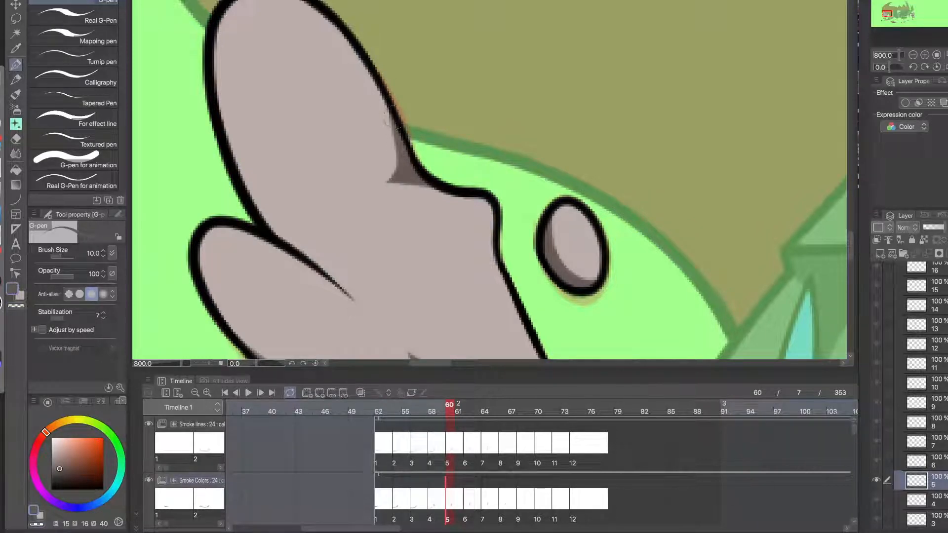
mouse_move(407, 194)
mouse_down()
mouse_move(346, 105)
mouse_move(360, 123)
mouse_move(381, 83)
mouse_up()
key(ctrl+z)
mouse_move(319, 73)
mouse_down()
mouse_move(380, 84)
mouse_move(363, 81)
mouse_up()
scroll(345, 107, down, 4)
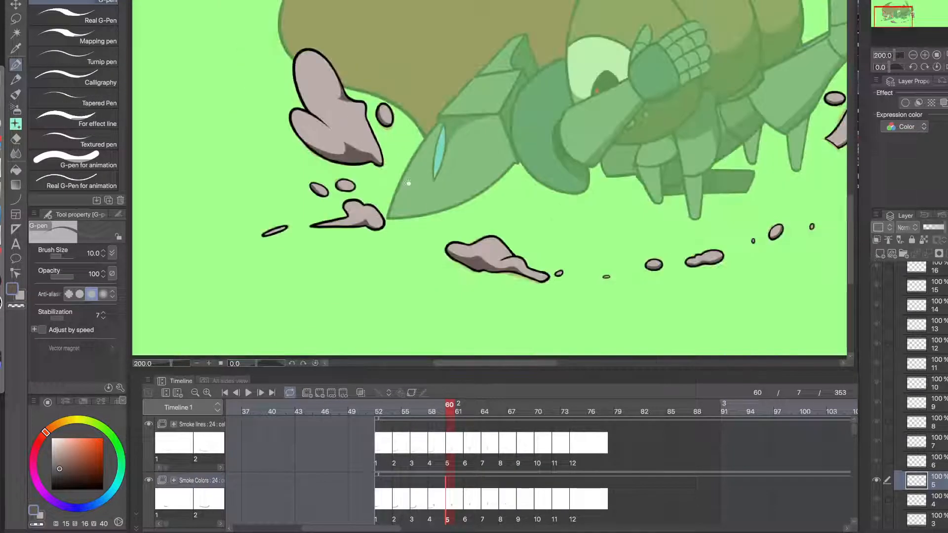
drag(447, 409, 453, 411)
drag(562, 258, 520, 302)
scroll(401, 277, down, 1)
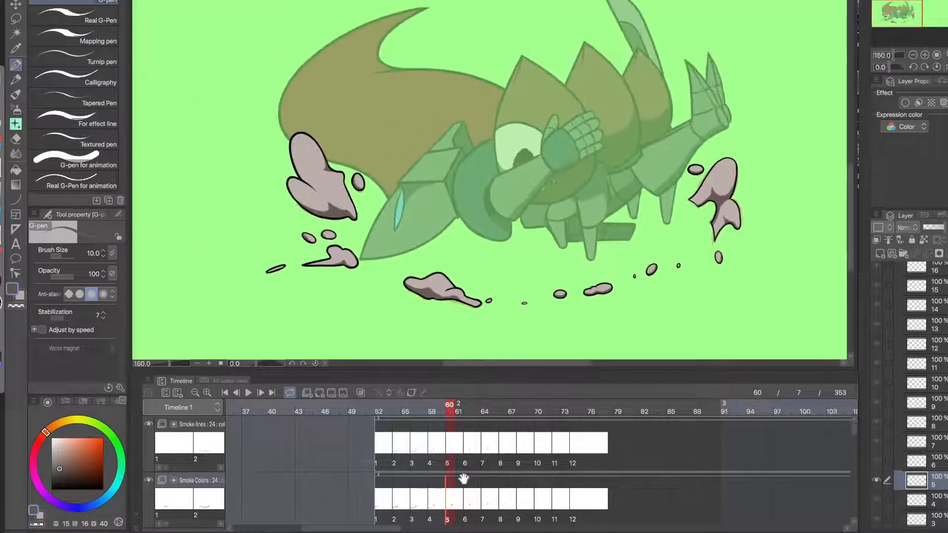
- On drawing 6, shade the lower left underside of the small tailed puff down to where its tail begins
click(470, 495)
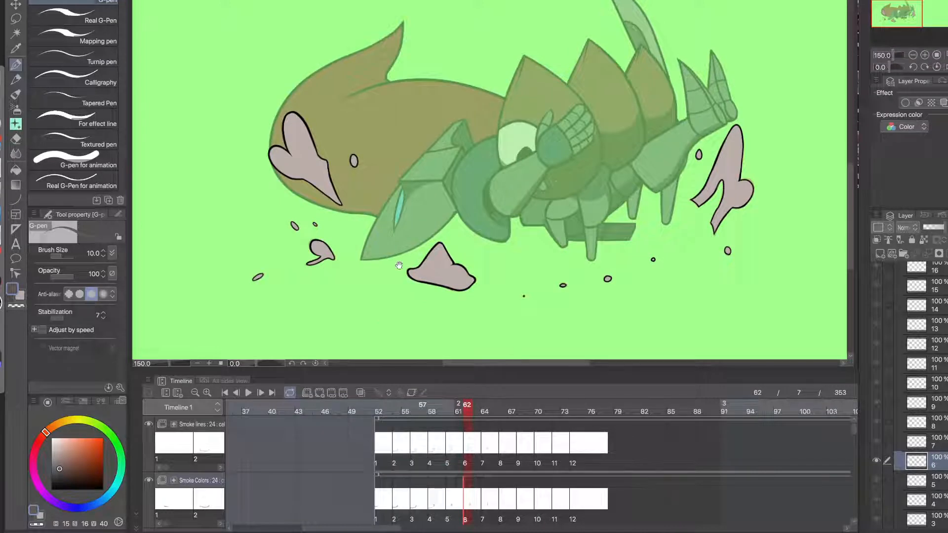
drag(319, 263, 375, 274)
scroll(375, 275, up, 5)
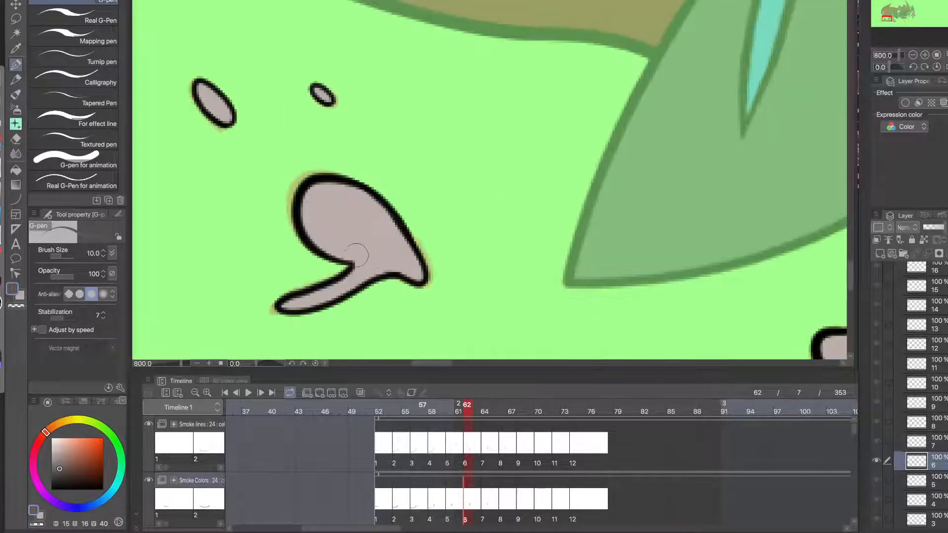
mouse_move(352, 260)
mouse_down()
mouse_move(373, 245)
mouse_move(303, 214)
mouse_up()
mouse_move(359, 242)
mouse_down()
mouse_move(315, 238)
mouse_move(327, 236)
mouse_up()
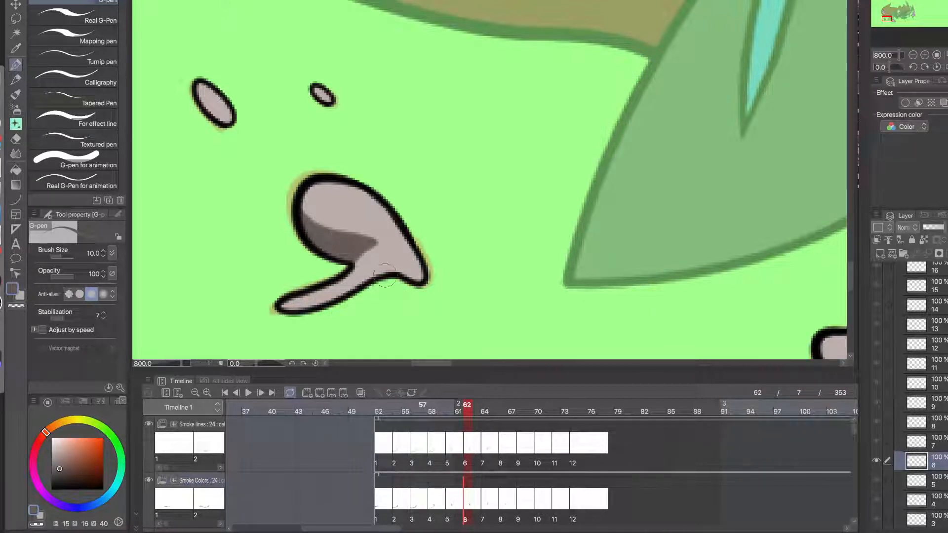
scroll(398, 289, down, 3)
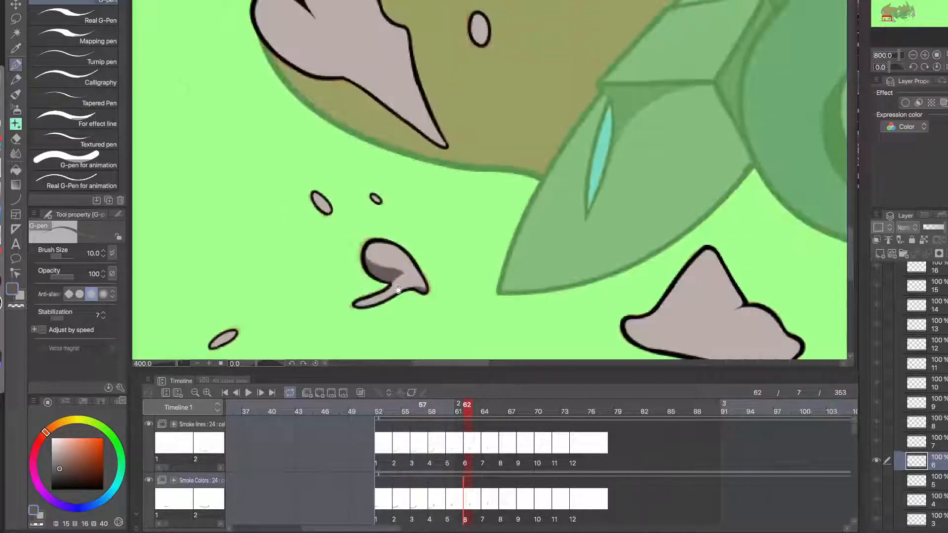
- Shade the lower left edge of the oval droplet beside the large left puff on drawing 6
drag(495, 51, 467, 123)
scroll(460, 114, up, 3)
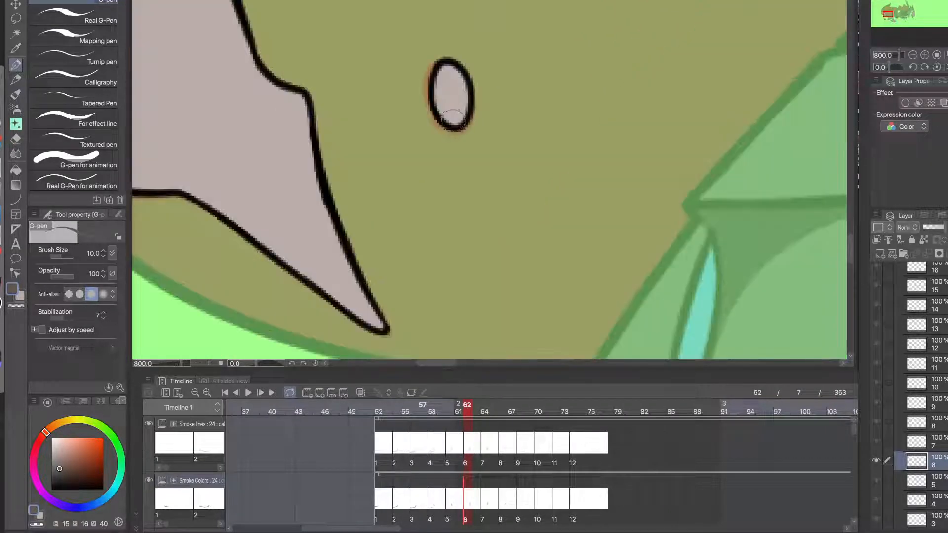
scroll(397, 190, down, 3)
- Draw a curved shadow crease rising from the bottom edge of the large left puff's lower lobe on drawing 6
drag(397, 190, 509, 216)
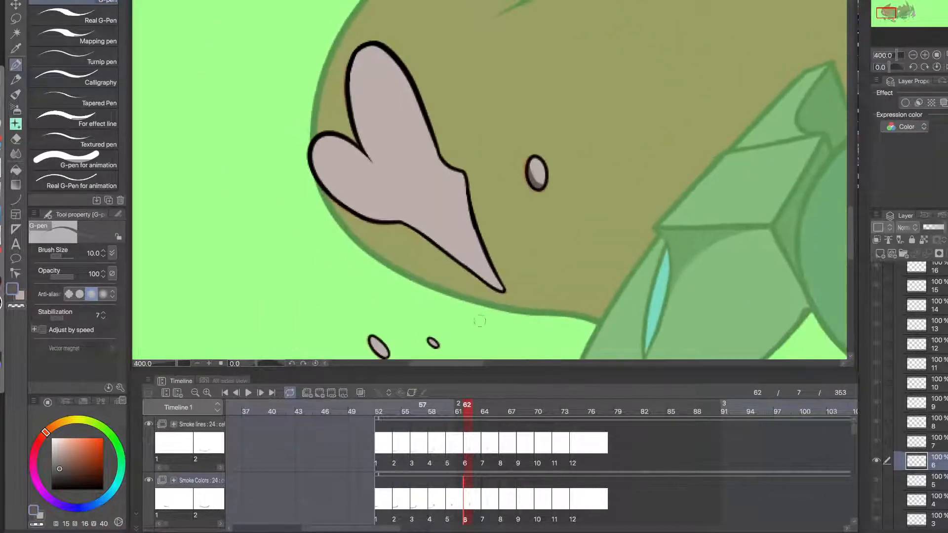
click(459, 411)
click(467, 411)
scroll(370, 213, up, 3)
drag(366, 217, 395, 166)
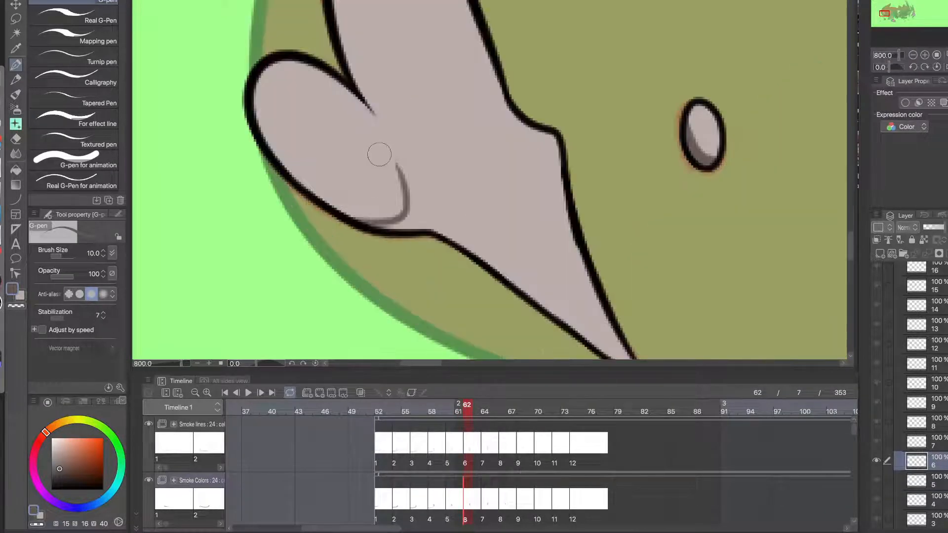
- Draw a sloping shadow edge from beside the crease down towards the large left puff's pointed tip
scroll(466, 237, down, 3)
drag(441, 262, 367, 236)
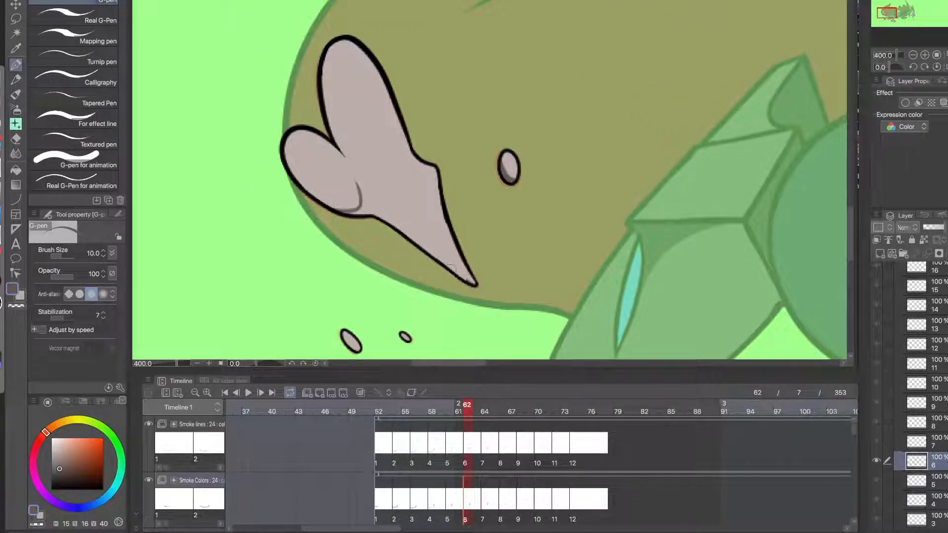
drag(361, 187, 442, 249)
key(ctrl+z)
drag(363, 186, 442, 257)
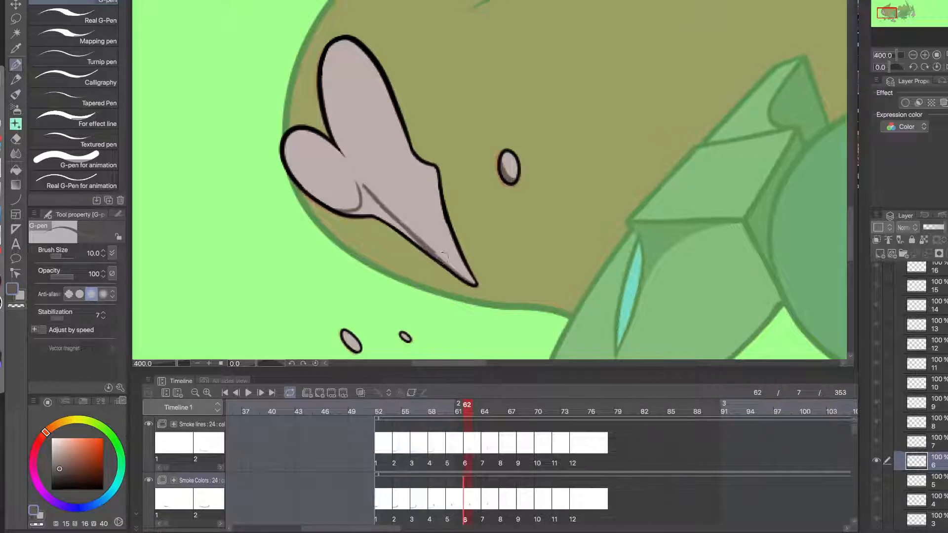
- Extend the sloping shadow edge to the puff's tip and the crease's upper end, and fill the area below with shadow colour
scroll(455, 272, up, 2)
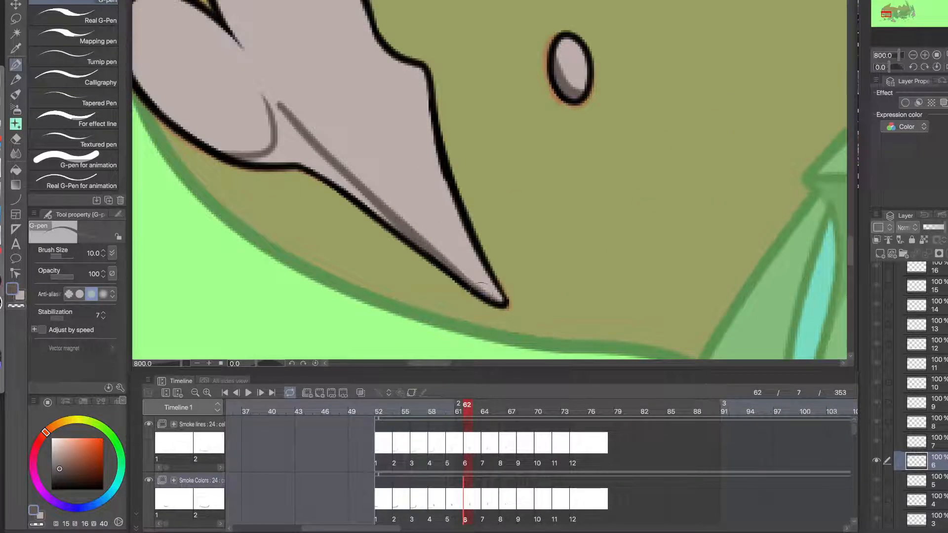
drag(361, 187, 399, 234)
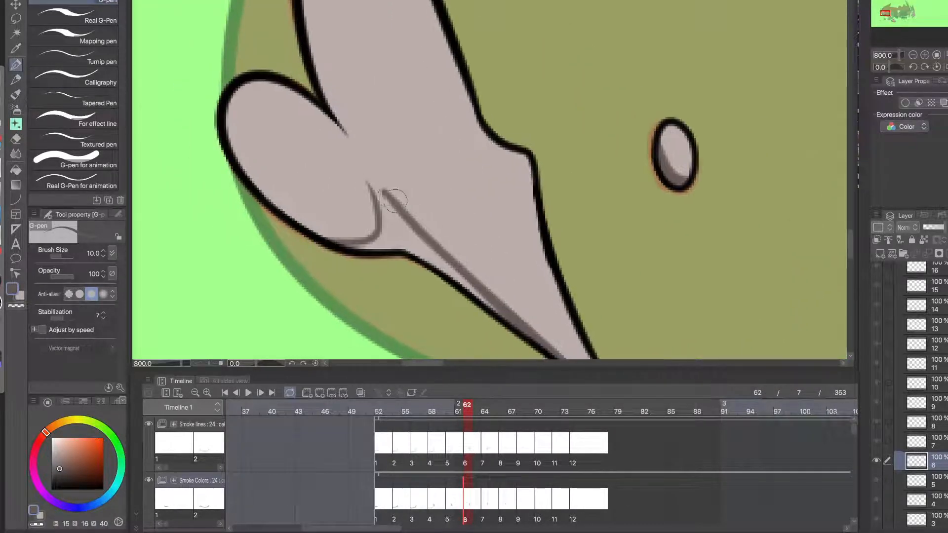
drag(395, 201, 357, 168)
key(ctrl+z)
drag(413, 215, 342, 150)
key(ctrl+z)
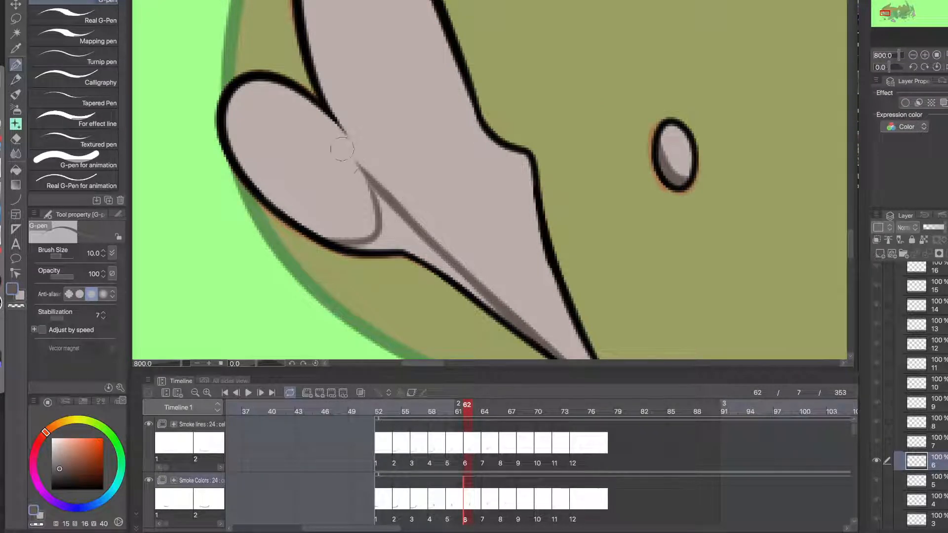
mouse_move(369, 193)
mouse_down()
mouse_move(382, 219)
mouse_move(393, 212)
mouse_move(410, 237)
mouse_move(389, 223)
mouse_move(359, 245)
mouse_up()
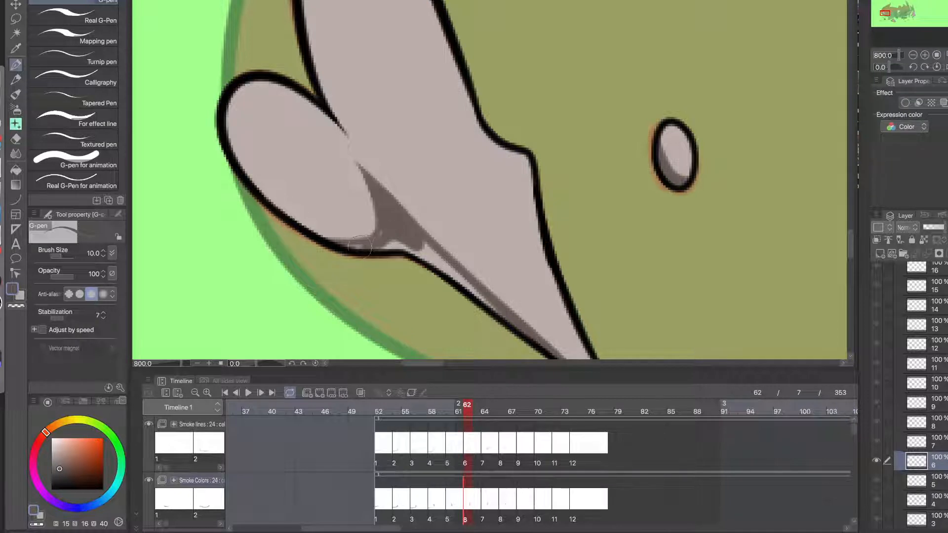
drag(488, 299, 325, 194)
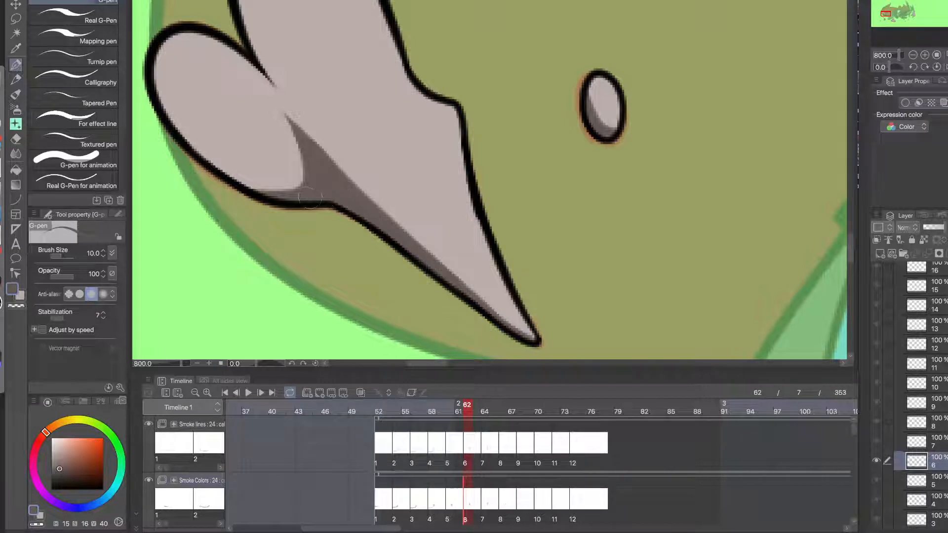
- Using drawing 5 as reference, shade a rounded shadow into the right notch below the large left puff's upper lobe on drawing 6
click(459, 411)
key(ctrl+minus)
key(ctrl+minus)
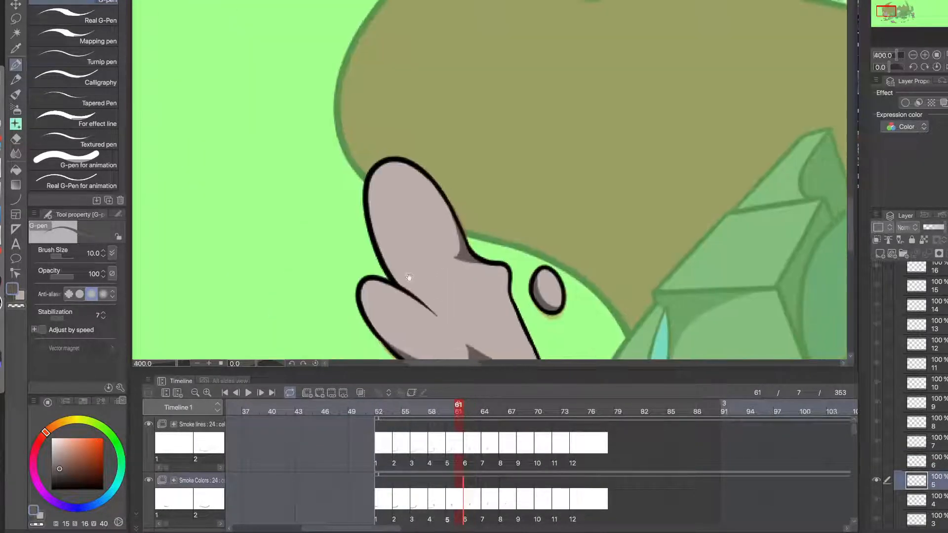
click(467, 408)
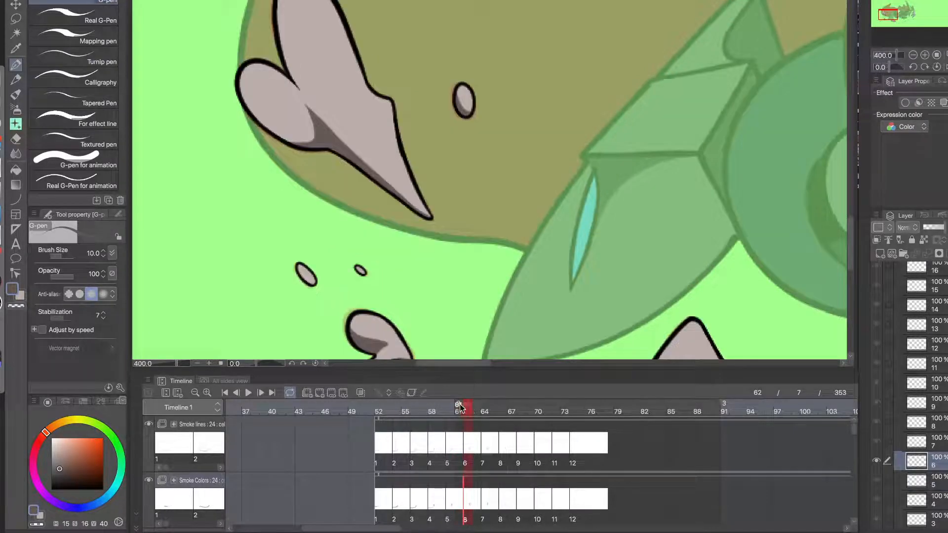
click(459, 408)
click(467, 408)
drag(399, 163, 428, 208)
key(ctrl+plus)
mouse_move(464, 199)
mouse_down()
mouse_move(397, 127)
mouse_move(374, 63)
mouse_up()
key(ctrl+z)
mouse_move(464, 201)
mouse_down()
mouse_move(436, 191)
mouse_move(369, 43)
mouse_up()
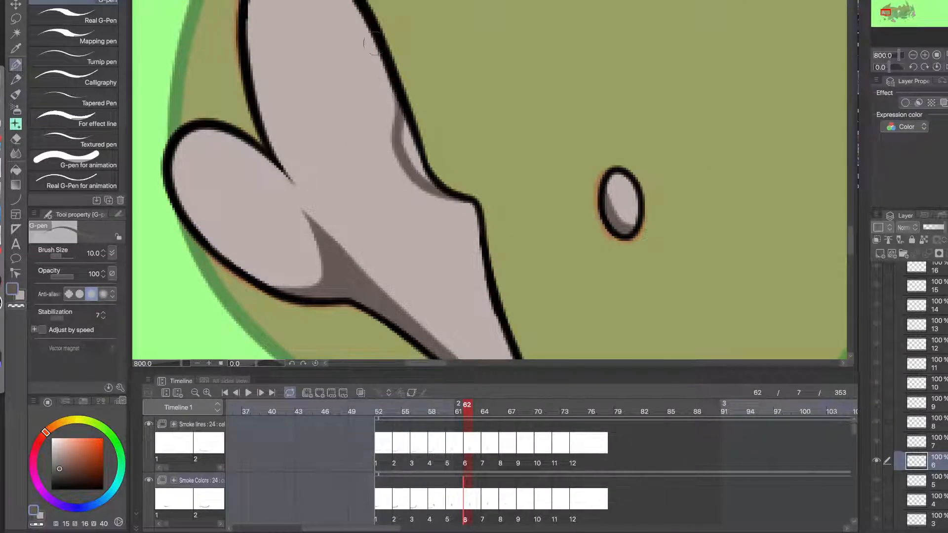
mouse_move(433, 186)
mouse_down()
mouse_move(400, 104)
mouse_move(419, 167)
mouse_up()
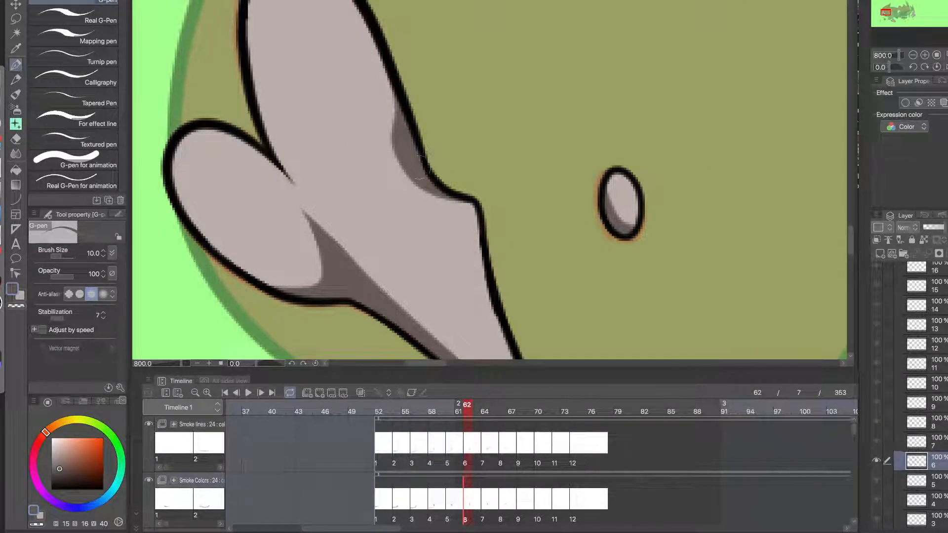
- Draw a wavy shadow edge with a tall central peak across the lower half of the pointed bottom puff
scroll(428, 187, down, 2)
drag(437, 251, 369, 213)
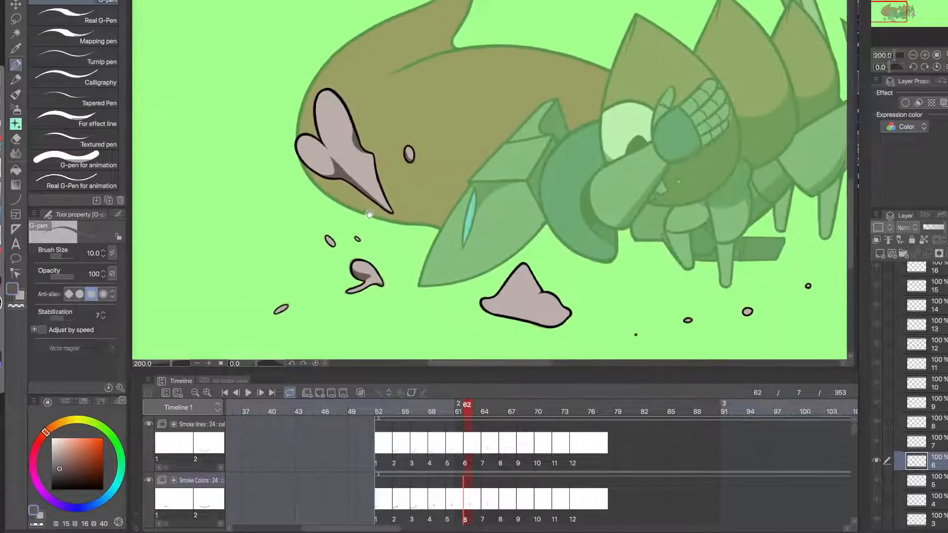
drag(525, 306, 418, 243)
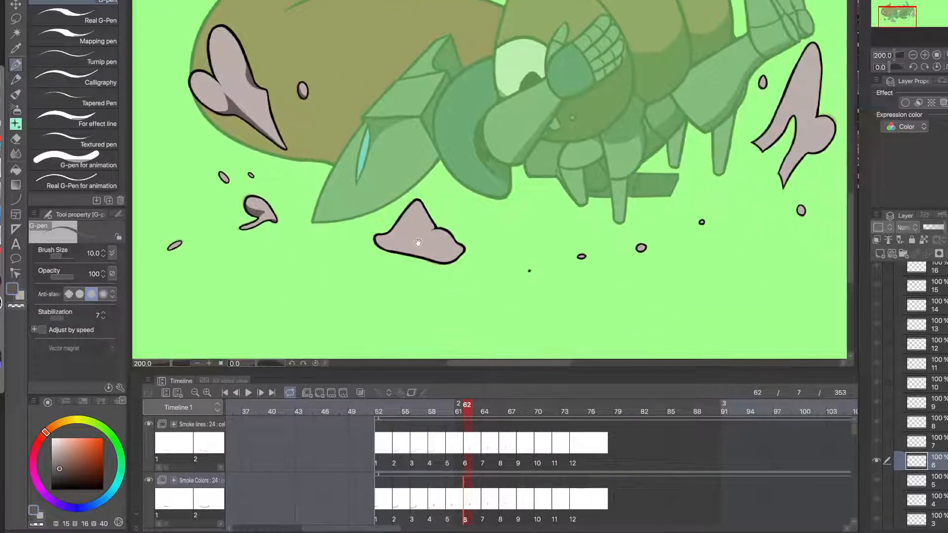
scroll(418, 246, up, 2)
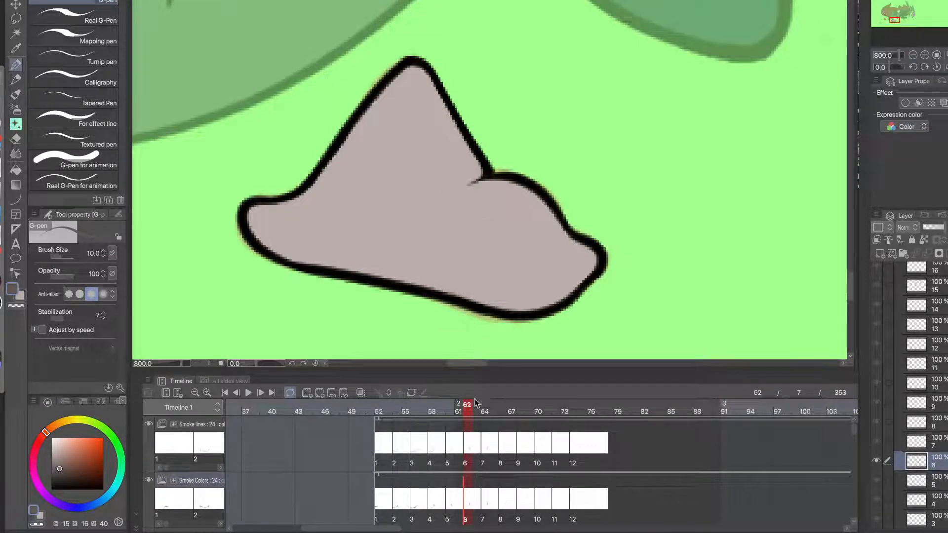
click(458, 408)
click(467, 410)
drag(502, 261, 489, 240)
mouse_move(587, 258)
mouse_down()
mouse_move(508, 253)
mouse_move(482, 235)
mouse_move(383, 252)
mouse_up()
mouse_move(437, 242)
mouse_down()
mouse_move(391, 169)
mouse_move(350, 207)
mouse_move(296, 233)
mouse_move(240, 202)
mouse_up()
- Fill the area between the wavy edge and the bottom puff's lower outline with shadow colour and tidy its left end
mouse_move(279, 240)
mouse_down()
mouse_move(345, 236)
mouse_move(388, 170)
mouse_move(369, 184)
mouse_move(365, 223)
mouse_move(380, 247)
mouse_up()
drag(558, 274, 474, 255)
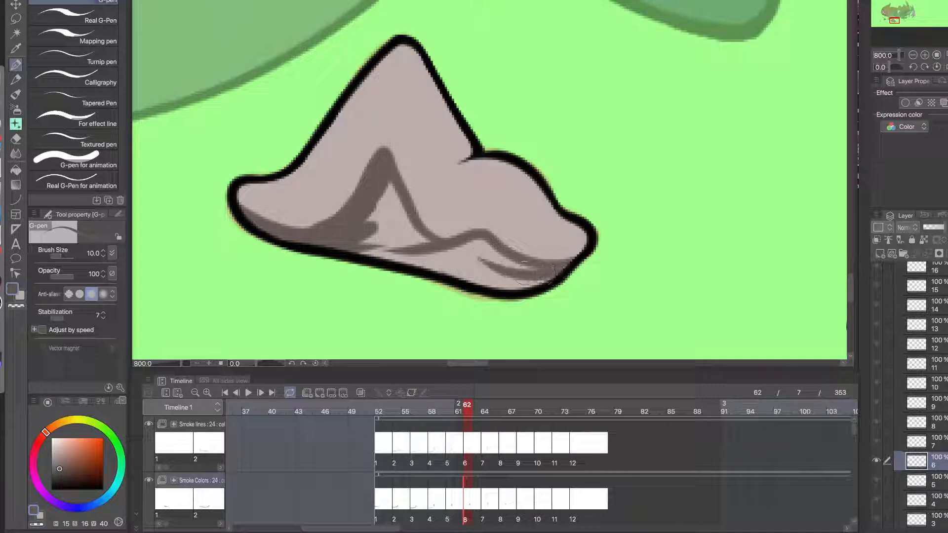
mouse_move(554, 273)
mouse_down()
mouse_move(481, 245)
mouse_move(490, 251)
mouse_move(438, 252)
mouse_move(457, 248)
mouse_move(402, 227)
mouse_move(382, 166)
mouse_move(367, 207)
mouse_move(392, 252)
mouse_move(348, 242)
mouse_move(382, 258)
mouse_move(486, 279)
mouse_up()
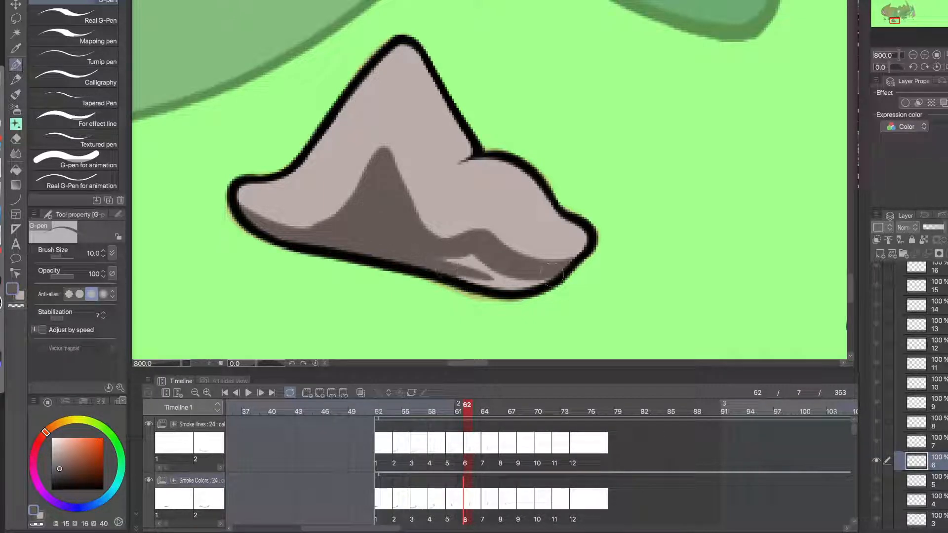
mouse_move(552, 277)
mouse_down()
mouse_move(465, 277)
mouse_move(434, 262)
mouse_move(472, 258)
mouse_move(478, 281)
mouse_up()
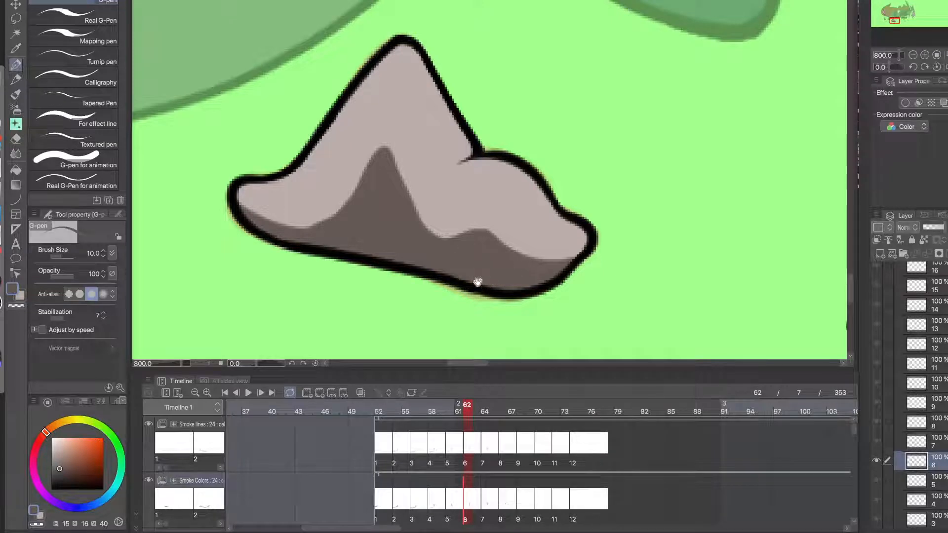
alt+click(447, 271)
super+click(410, 264)
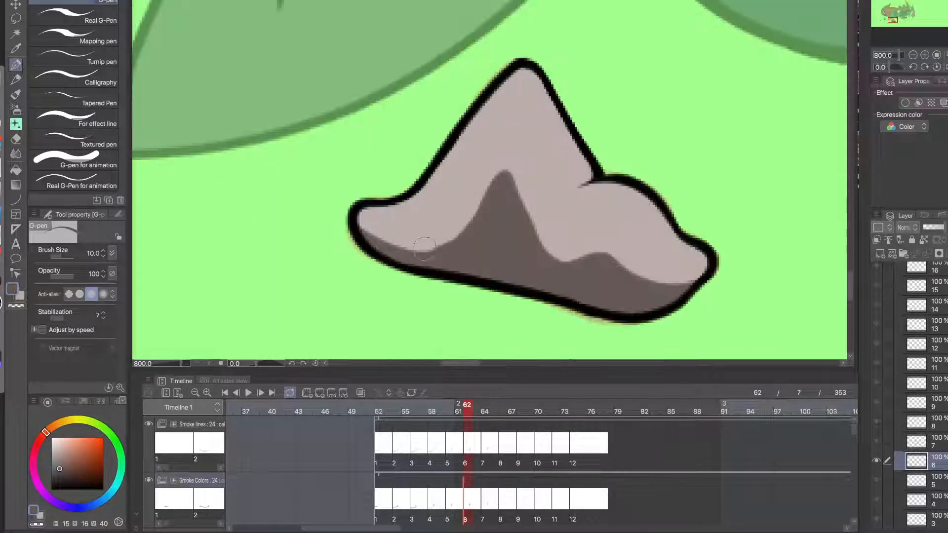
mouse_move(424, 246)
mouse_down()
mouse_move(478, 221)
mouse_move(485, 207)
mouse_move(468, 228)
mouse_move(409, 248)
mouse_move(396, 240)
mouse_move(466, 232)
mouse_move(431, 236)
mouse_move(461, 232)
mouse_move(439, 252)
mouse_move(491, 202)
mouse_move(488, 240)
mouse_move(356, 258)
mouse_up()
- Draw a curved shadow edge inside the lower right side of the round lobe on the forked puff of drawing 6
alt+double_click(490, 265)
drag(532, 260, 364, 251)
scroll(578, 206, up, 4)
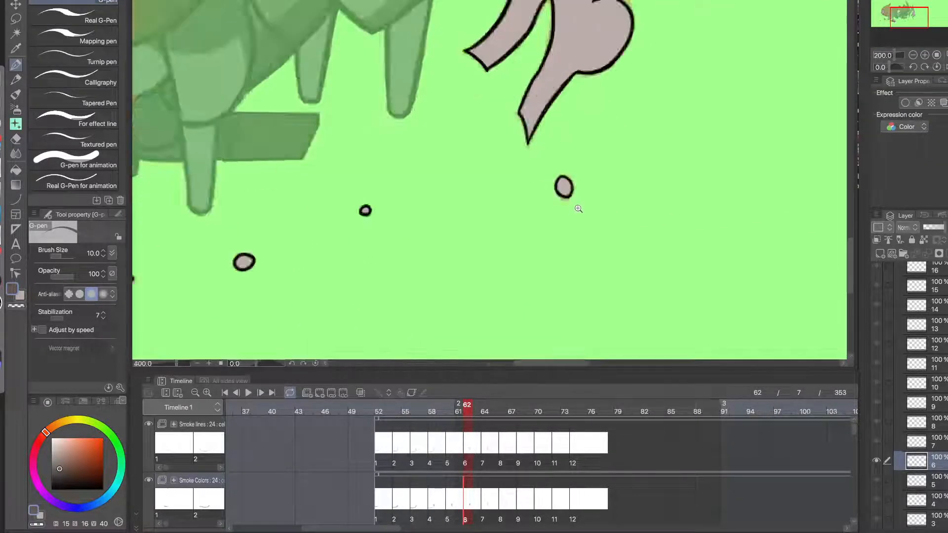
drag(583, 166, 515, 349)
drag(501, 175, 475, 226)
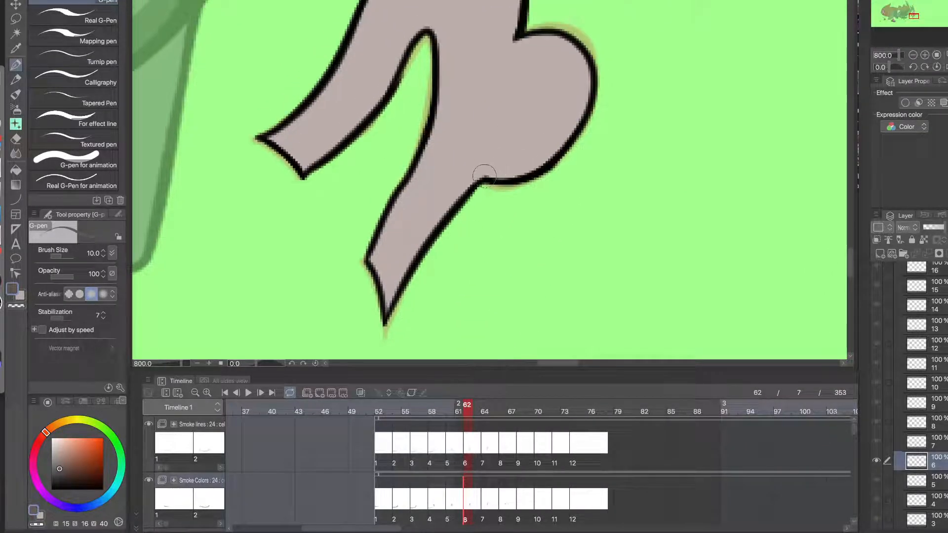
drag(484, 176, 574, 90)
key(ctrl+z)
drag(583, 50, 495, 149)
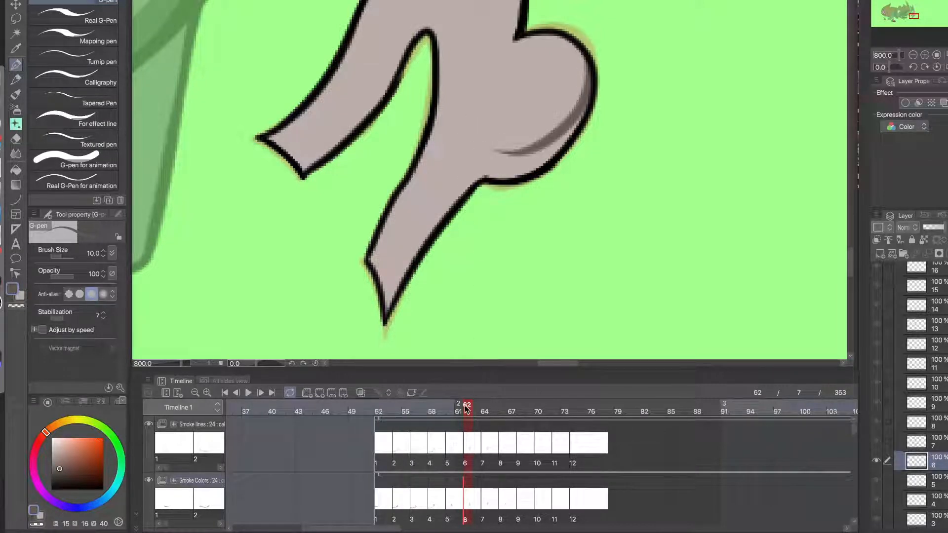
- Extend the lobe's shadow edge leftward to a pointed tip and connect it to the notch beneath the lobe with a short curve
drag(466, 408, 467, 409)
drag(450, 145, 472, 182)
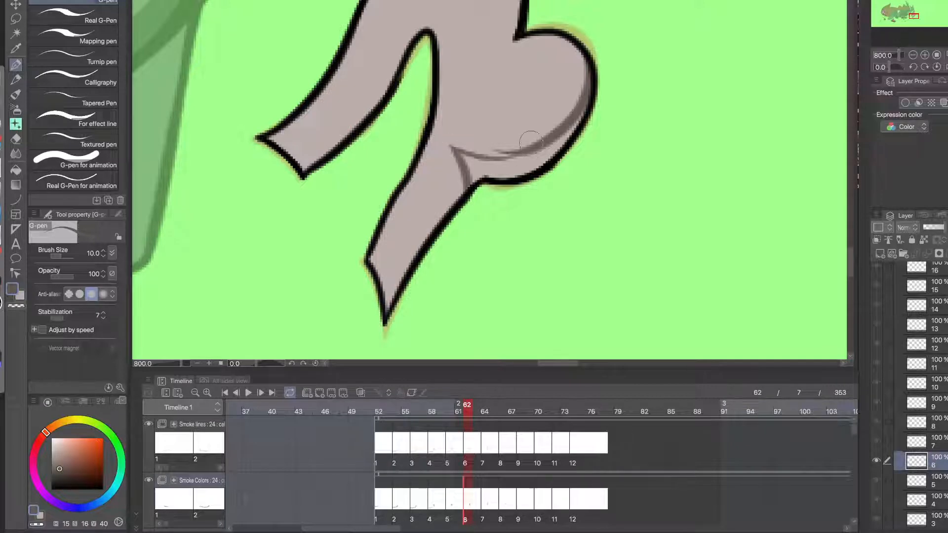
mouse_move(536, 151)
mouse_down()
mouse_move(498, 153)
mouse_move(449, 131)
mouse_move(457, 182)
mouse_move(466, 173)
mouse_move(443, 135)
mouse_move(457, 191)
mouse_move(438, 137)
mouse_up()
key(ctrl+z)
alt+click(454, 186)
drag(590, 97, 583, 112)
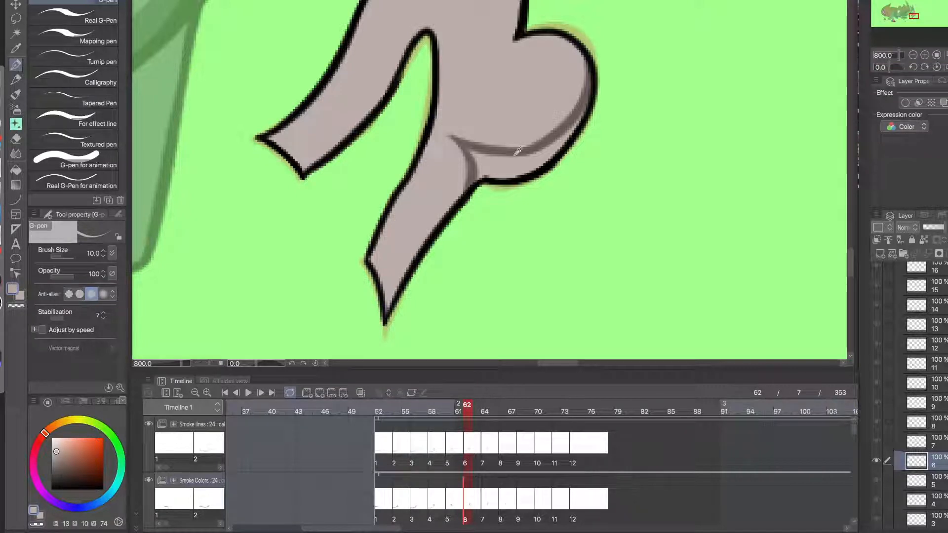
- Fill the area between the curved edge and the round lobe's lower outline with shadow colour
drag(436, 224, 491, 64)
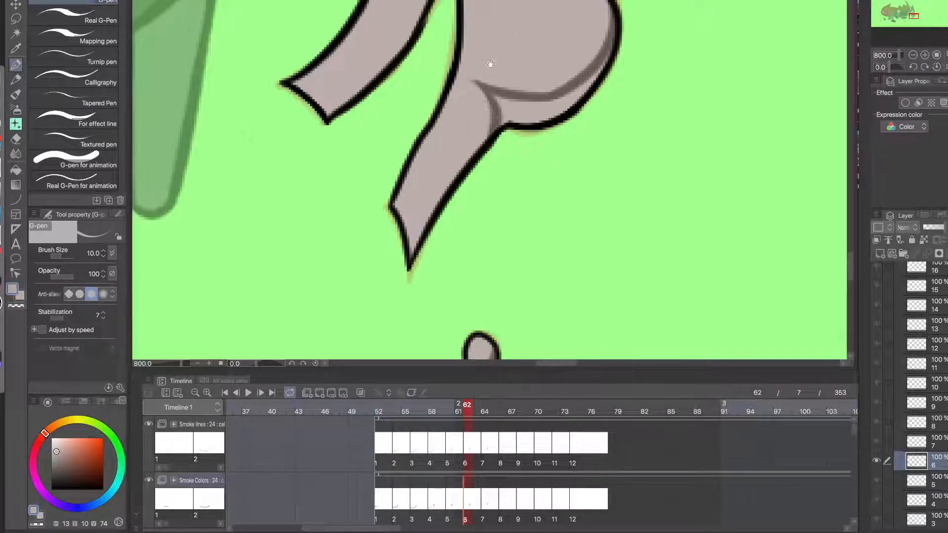
alt+click(469, 99)
drag(396, 183, 550, 51)
drag(333, 206, 533, 251)
drag(241, 155, 556, 241)
drag(620, 121, 84, 380)
scroll(386, 227, up, 3)
mouse_move(386, 227)
mouse_down()
mouse_move(351, 185)
mouse_move(417, 207)
mouse_move(529, 173)
mouse_move(579, 112)
mouse_move(586, 77)
mouse_move(533, 168)
mouse_move(577, 110)
mouse_move(495, 212)
mouse_move(468, 219)
mouse_move(474, 224)
mouse_move(372, 230)
mouse_up()
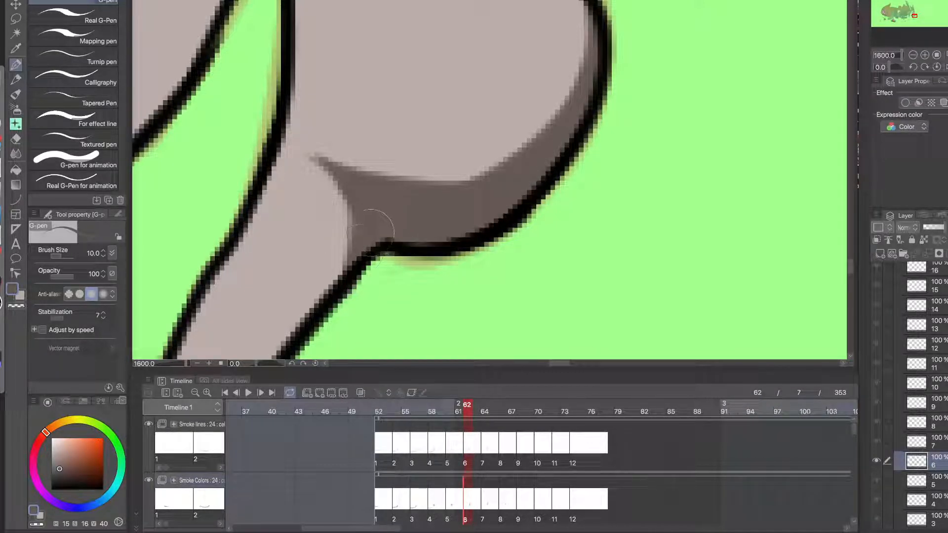
- Refine the left tip and upper edge of the round lobe's shadow, alternating the base and shadow colours
ctrl+alt+click(390, 213)
alt+click(366, 194)
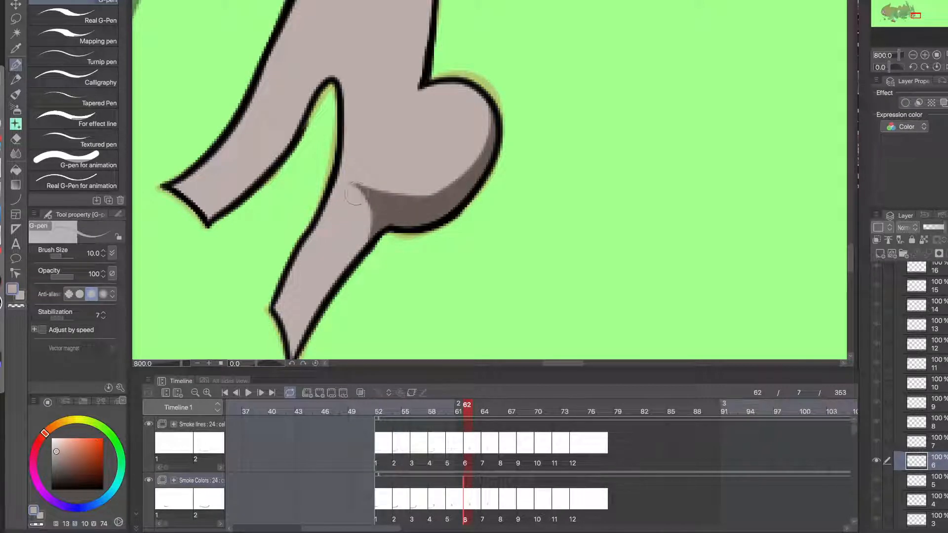
mouse_move(366, 194)
mouse_down()
mouse_move(356, 197)
mouse_move(368, 212)
mouse_move(359, 247)
mouse_up()
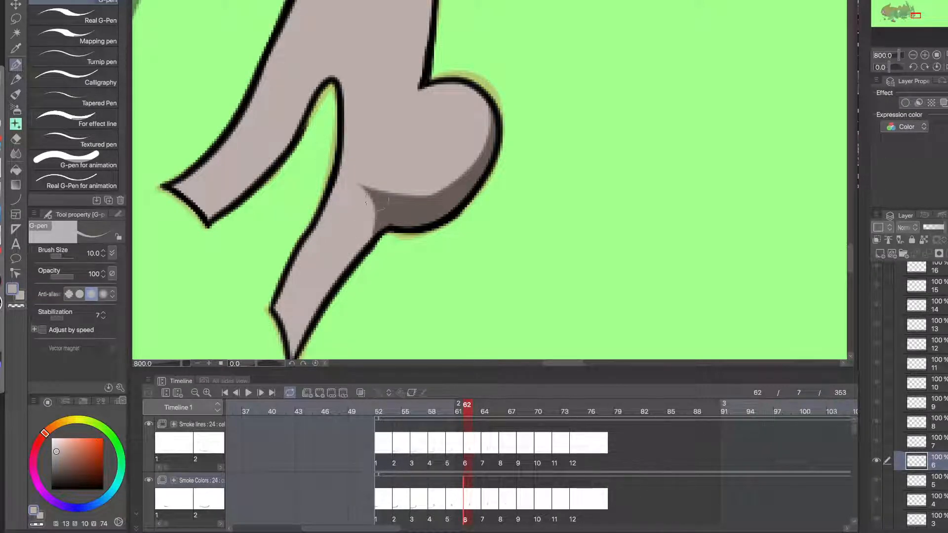
alt+click(414, 202)
drag(427, 197, 353, 182)
drag(435, 202, 421, 183)
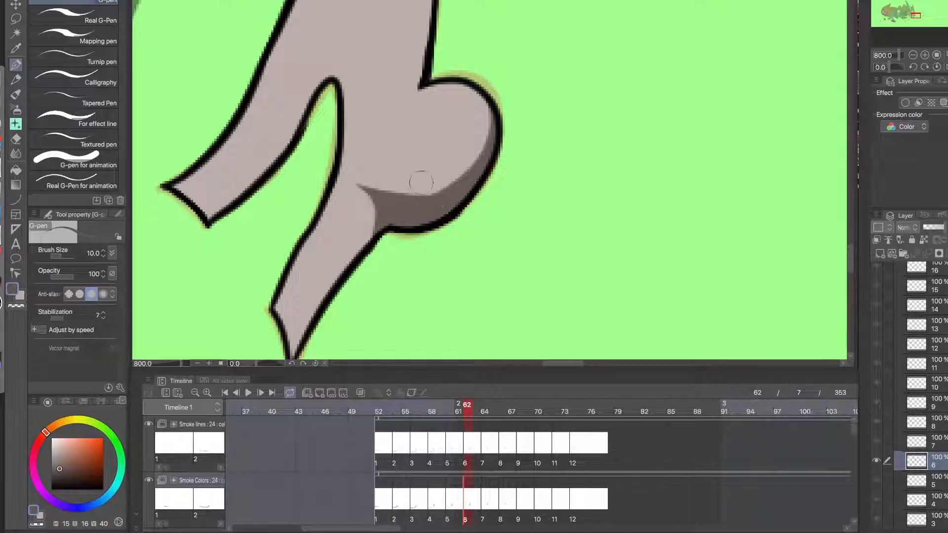
drag(484, 159, 375, 191)
- Using drawing 5 as reference, shade a narrow shadow strip along the left edge of the forked puff's lower prong on drawing 6
scroll(398, 218, down, 4)
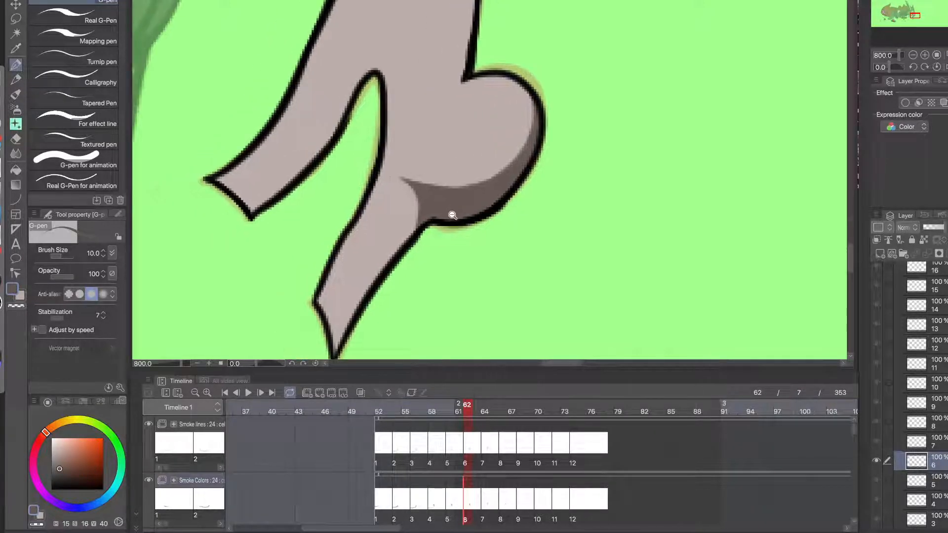
scroll(396, 267, up, 4)
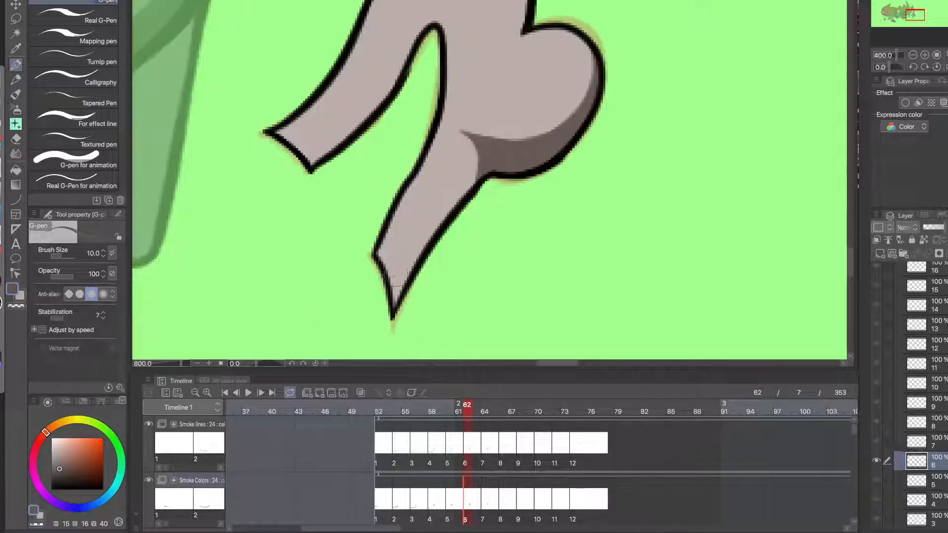
click(457, 407)
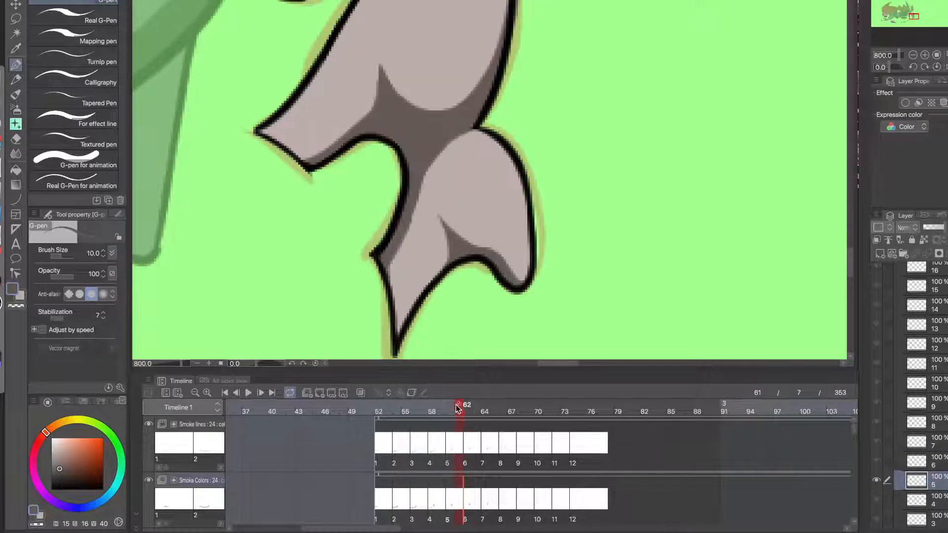
click(466, 407)
drag(387, 256, 418, 153)
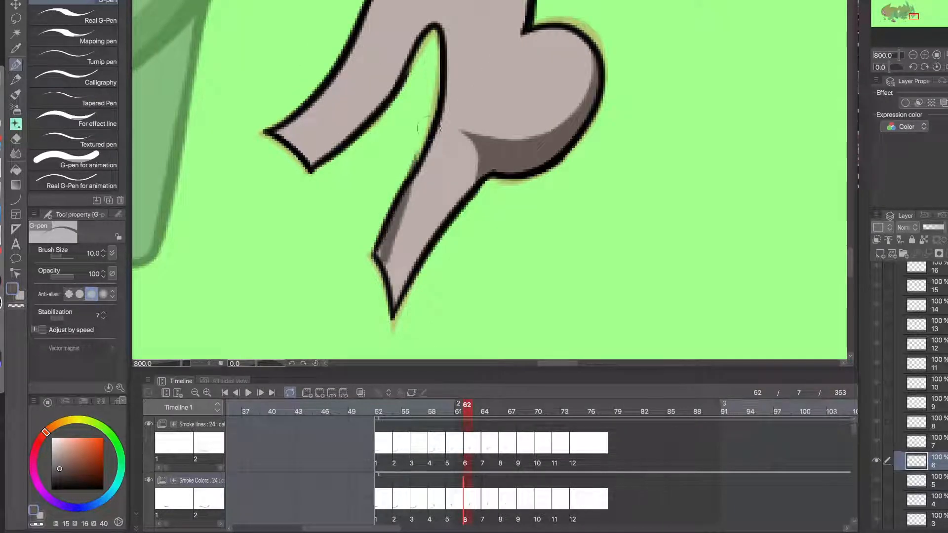
key(ctrl+z)
drag(385, 261, 434, 169)
mouse_move(386, 257)
mouse_down()
mouse_move(410, 196)
mouse_move(379, 248)
mouse_up()
- Shade a Y-shaped shadow with two pointed tips above the gap between the forked puff's prongs, checking against drawing 5
mouse_move(406, 195)
mouse_down()
mouse_move(429, 170)
mouse_move(440, 98)
mouse_move(439, 234)
mouse_move(459, 7)
mouse_up()
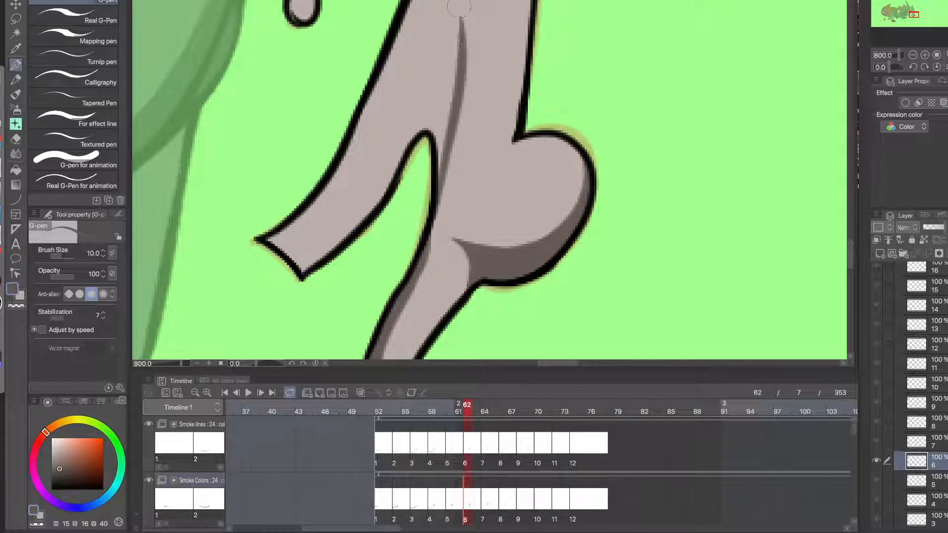
key(ctrl+z)
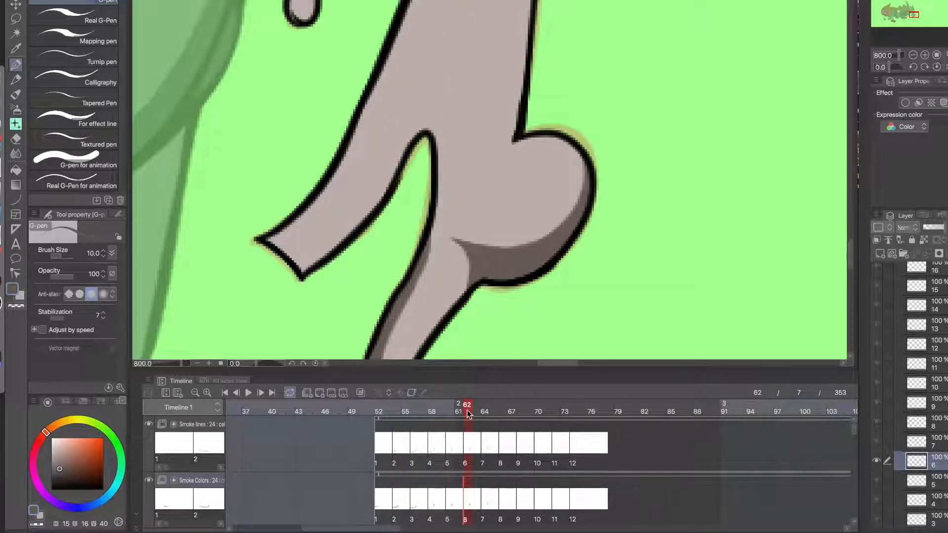
click(459, 408)
click(468, 408)
mouse_move(449, 154)
mouse_down()
mouse_move(432, 203)
mouse_move(466, 186)
mouse_move(423, 292)
mouse_move(438, 200)
mouse_move(426, 242)
mouse_move(435, 210)
mouse_move(419, 216)
mouse_up()
key(ctrl+z)
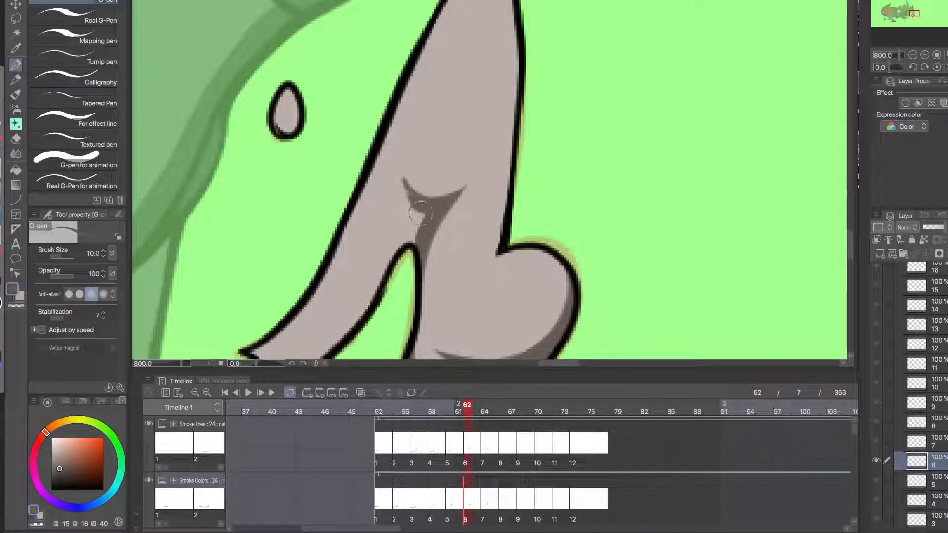
mouse_move(406, 180)
mouse_down()
mouse_move(417, 234)
mouse_move(423, 173)
mouse_up()
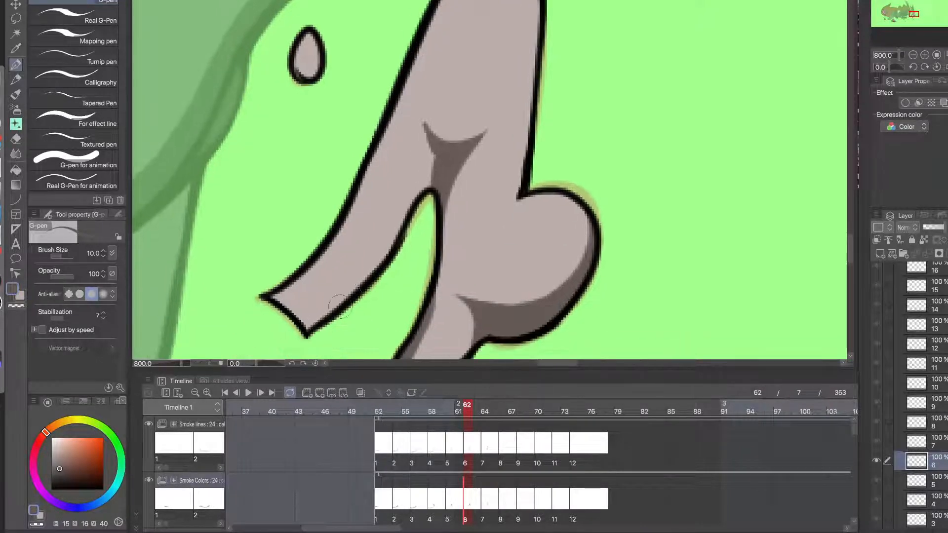
- Using drawing 5 as reference, shade a strip along the lower edge of the forked puff's left prong on drawing 6
click(458, 412)
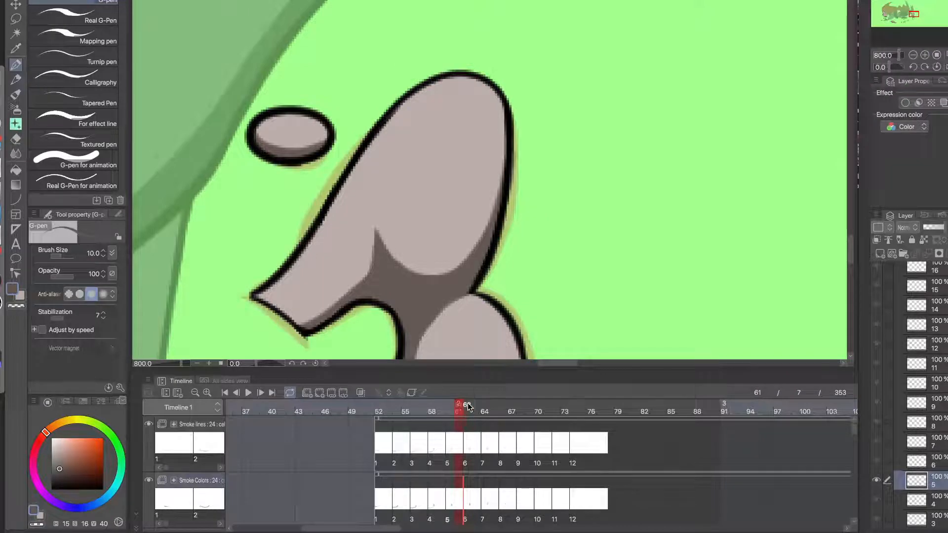
click(471, 498)
drag(302, 324, 407, 195)
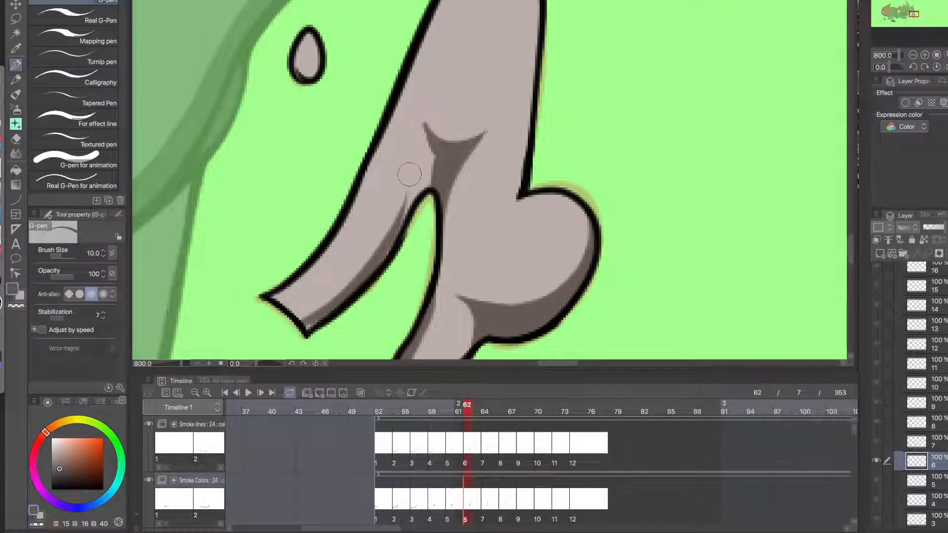
drag(311, 326, 324, 315)
drag(375, 280, 404, 245)
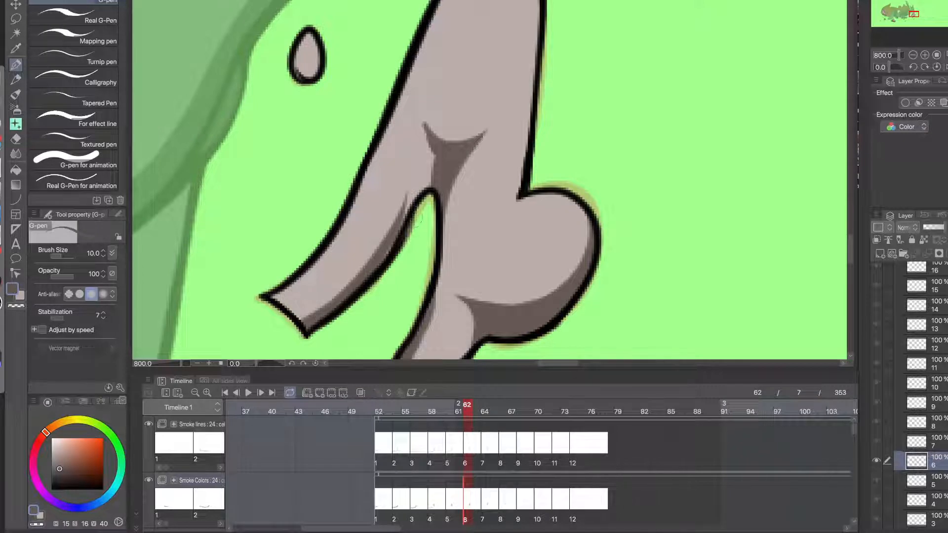
key(super+z)
- Join the left prong's strip to the fork shadow with shadow colour and extend the fork shadow's upper left tip
mouse_move(423, 182)
mouse_down()
mouse_move(428, 117)
mouse_move(427, 137)
mouse_up()
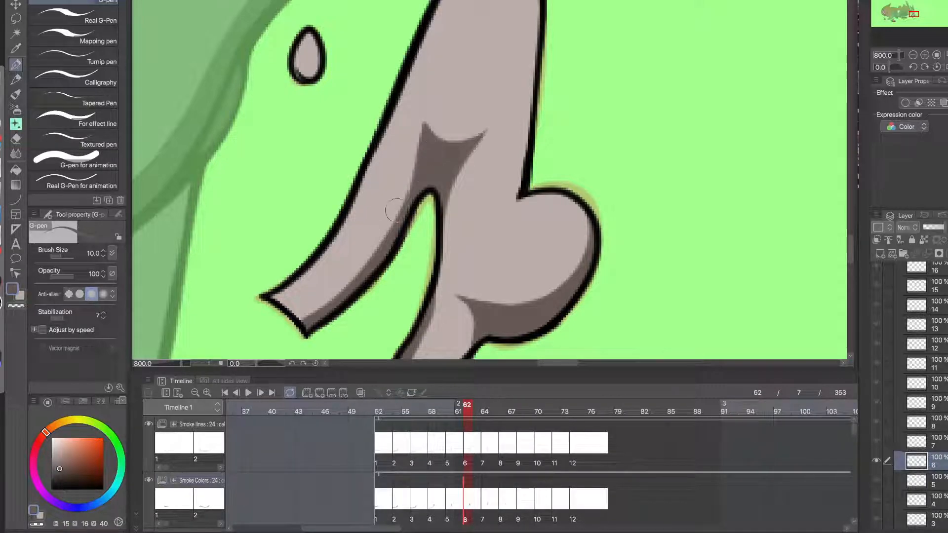
drag(423, 136, 395, 206)
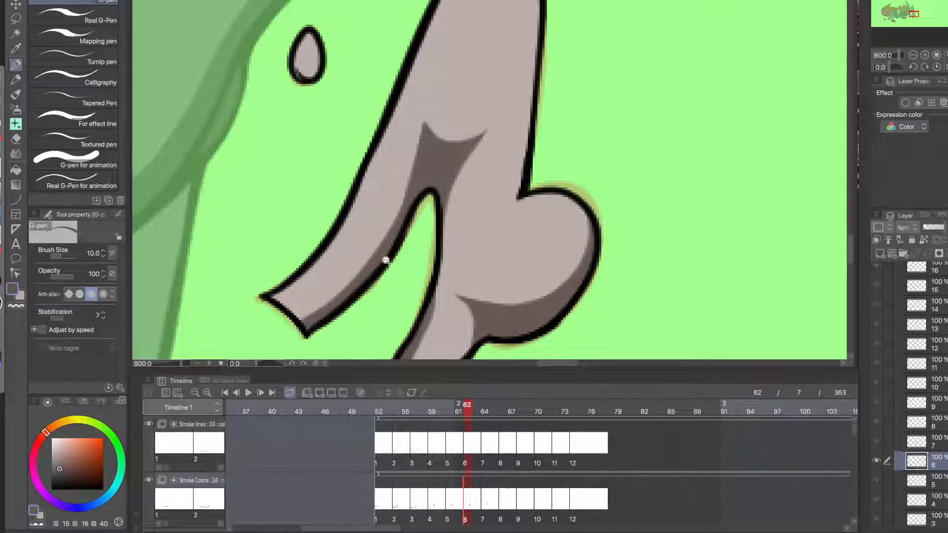
scroll(386, 260, down, 4)
drag(384, 303, 408, 202)
scroll(415, 194, up, 4)
drag(410, 254, 411, 194)
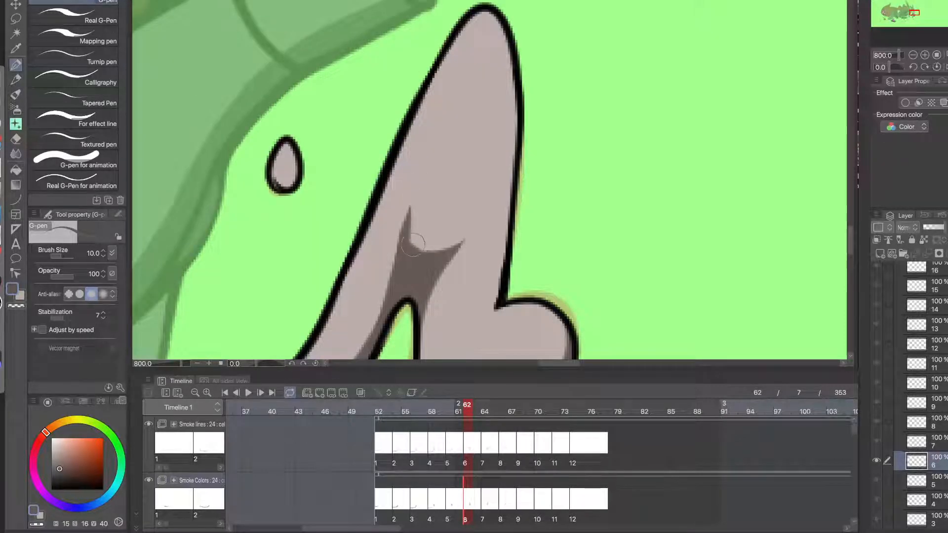
- Smooth the curve between the fork shadow's two upper tips and trim its left tip with the base colour
drag(414, 247, 412, 218)
key(ctrl+z)
drag(422, 252, 417, 197)
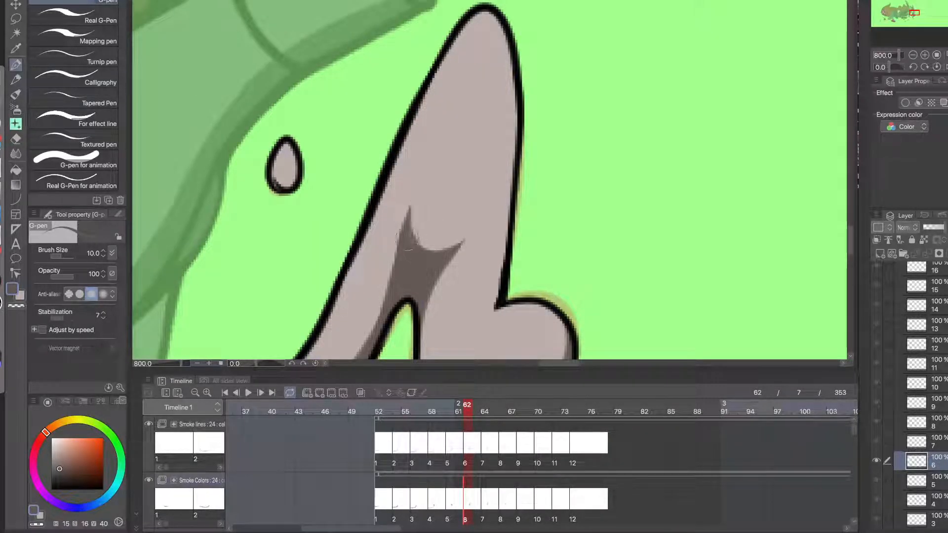
key(c)
drag(431, 243, 410, 187)
key(ctrl+z)
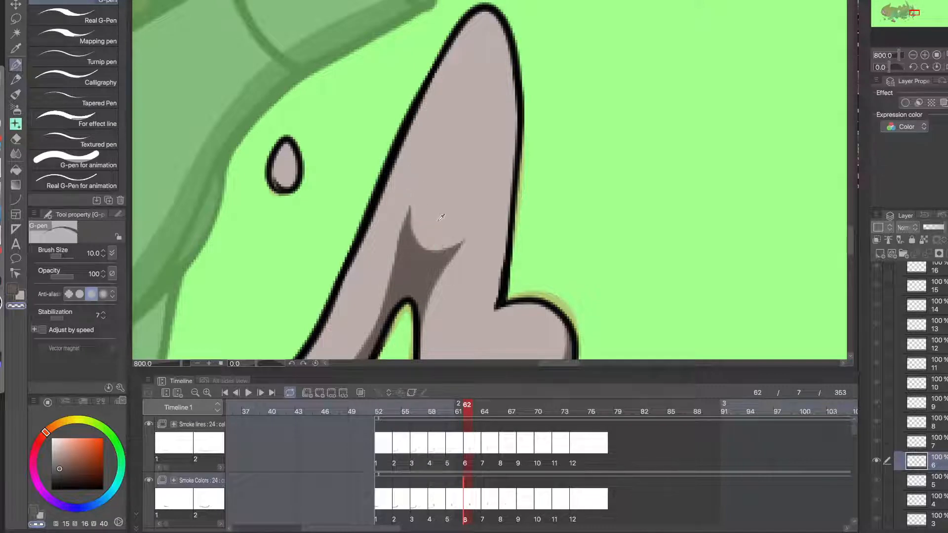
alt+click(442, 215)
mouse_move(423, 241)
mouse_down()
mouse_move(408, 220)
mouse_move(429, 231)
mouse_up()
alt+click(421, 267)
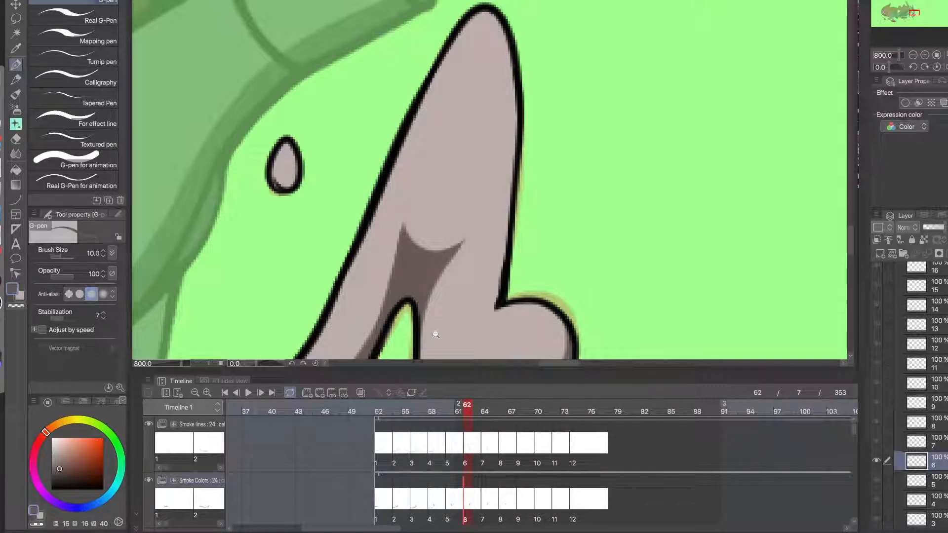
- After comparing with drawing 5, shade a pointed shadow into the notch above the round lobe and up the puff's right edge
click(458, 410)
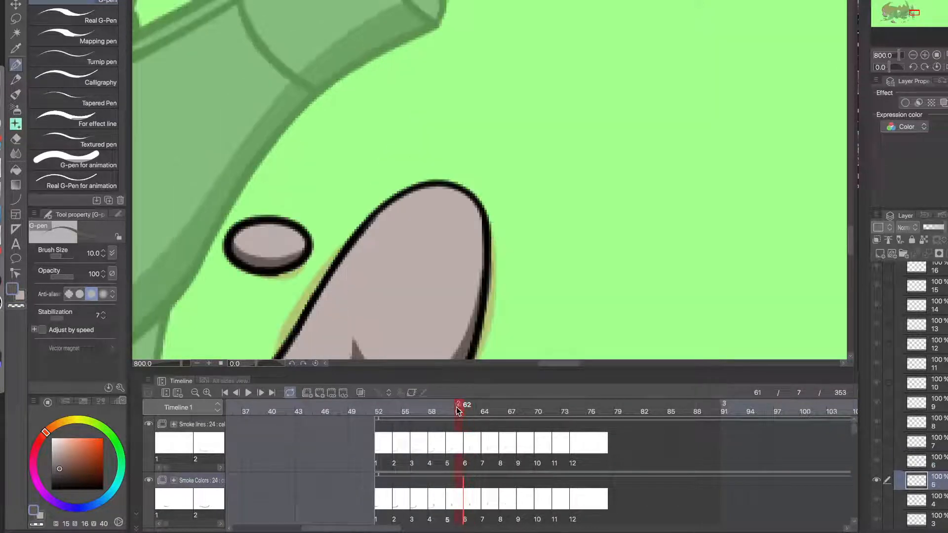
ctrl+alt+click(435, 290)
click(469, 408)
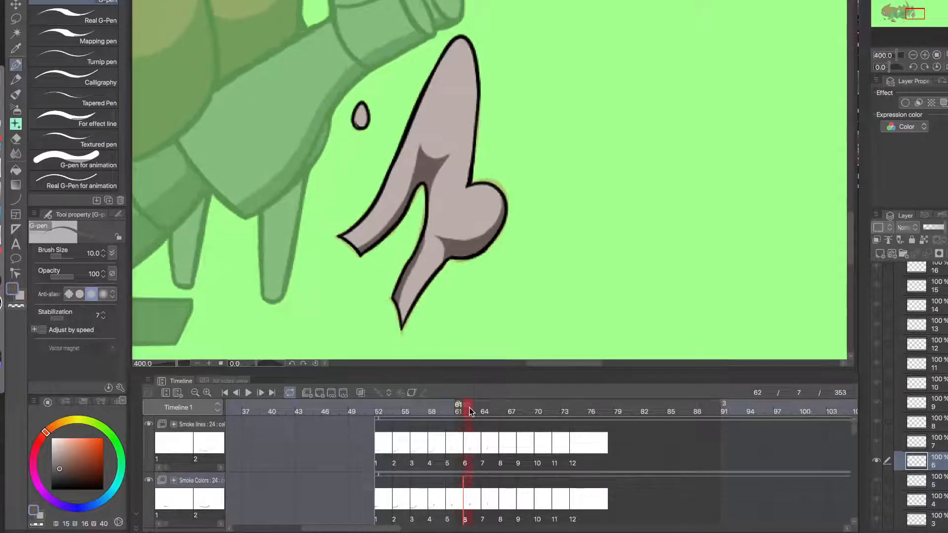
ctrl+click(462, 251)
mouse_move(452, 280)
mouse_down()
mouse_move(470, 253)
mouse_move(449, 251)
mouse_up()
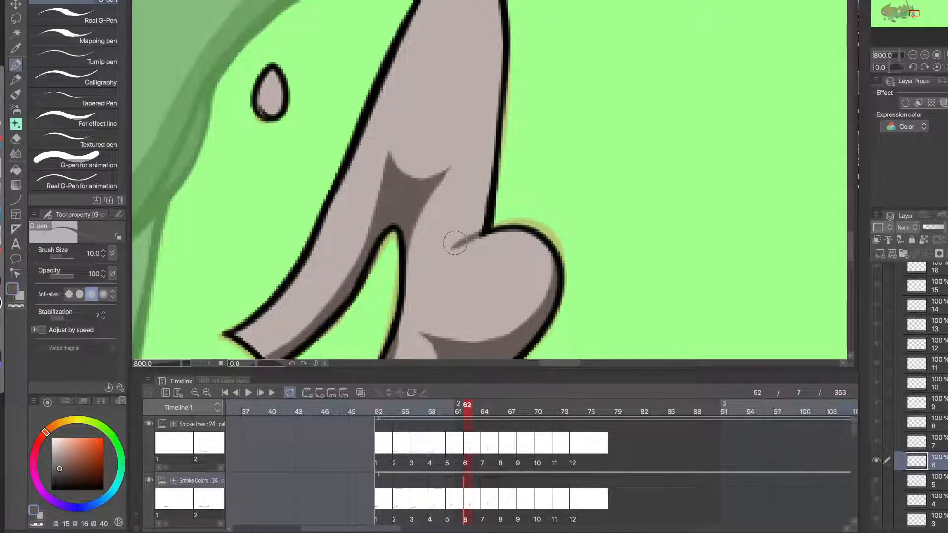
drag(455, 243, 490, 114)
drag(464, 241, 490, 183)
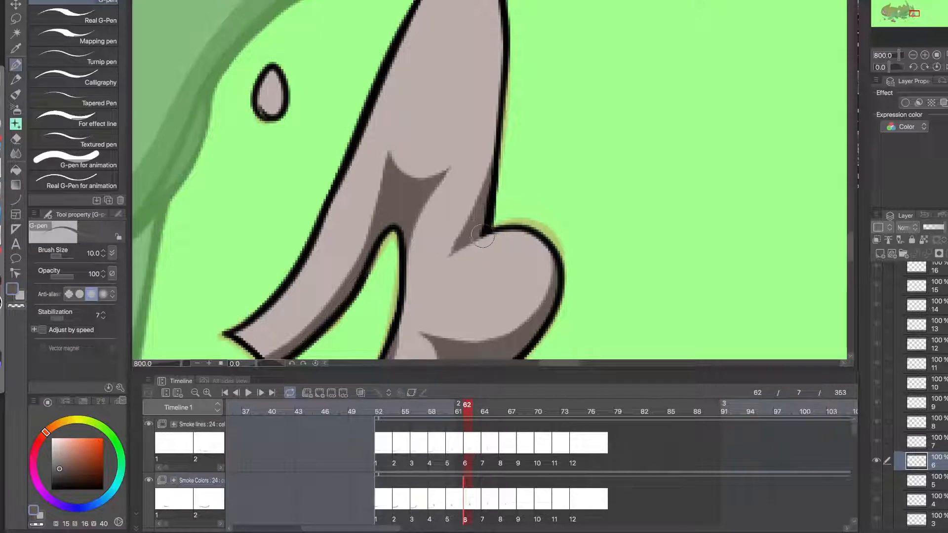
drag(462, 248, 442, 260)
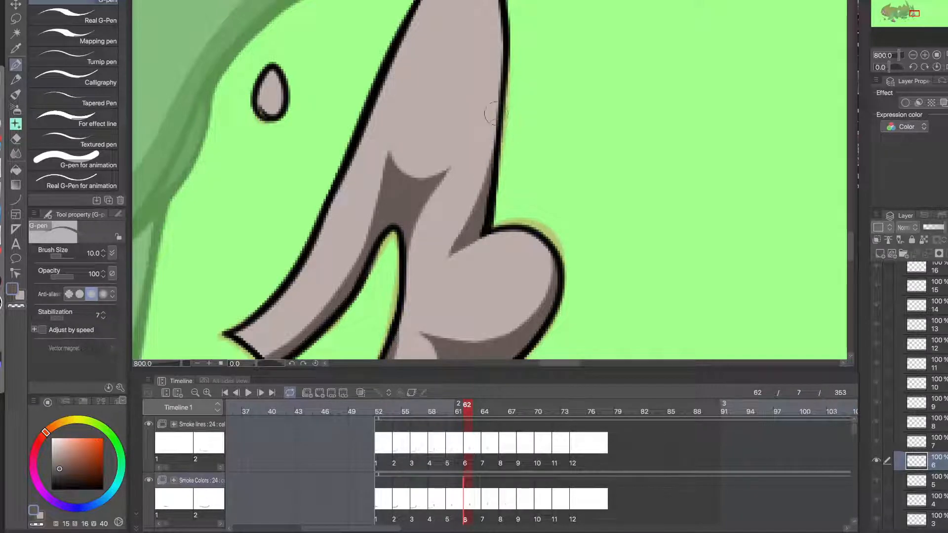
- Paint over the upper right part of the forked puff's fork shadow on drawing 6 with the base colour
scroll(459, 244, down, 2)
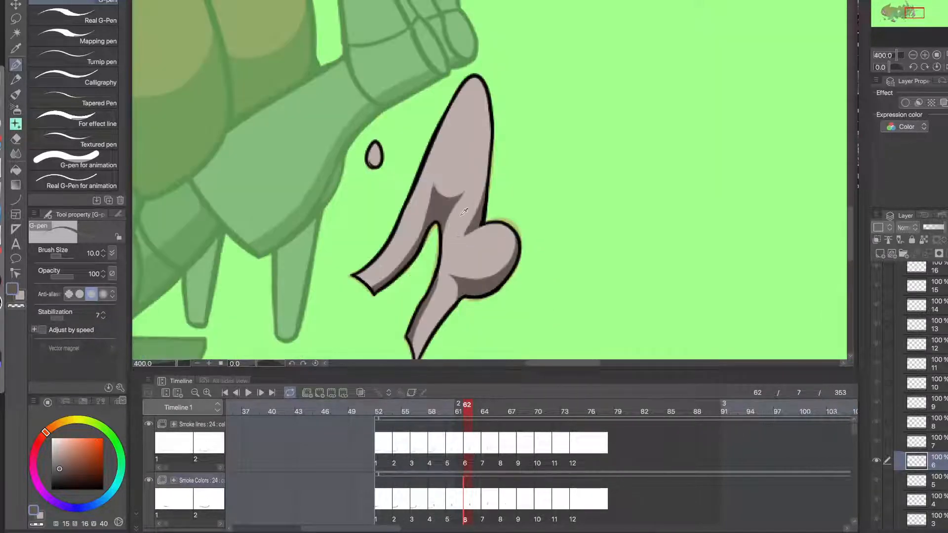
scroll(453, 222, up, 2)
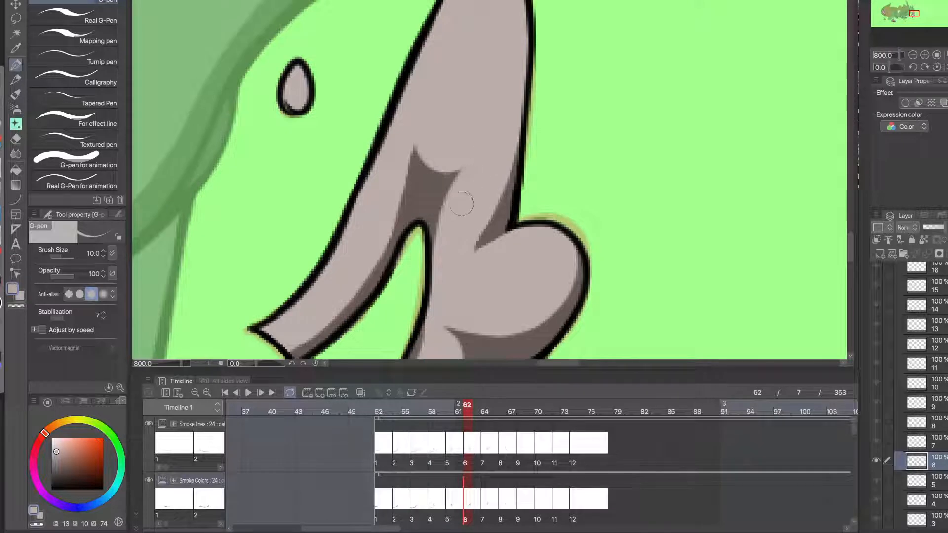
mouse_move(444, 191)
mouse_down()
mouse_move(427, 98)
mouse_move(413, 133)
mouse_up()
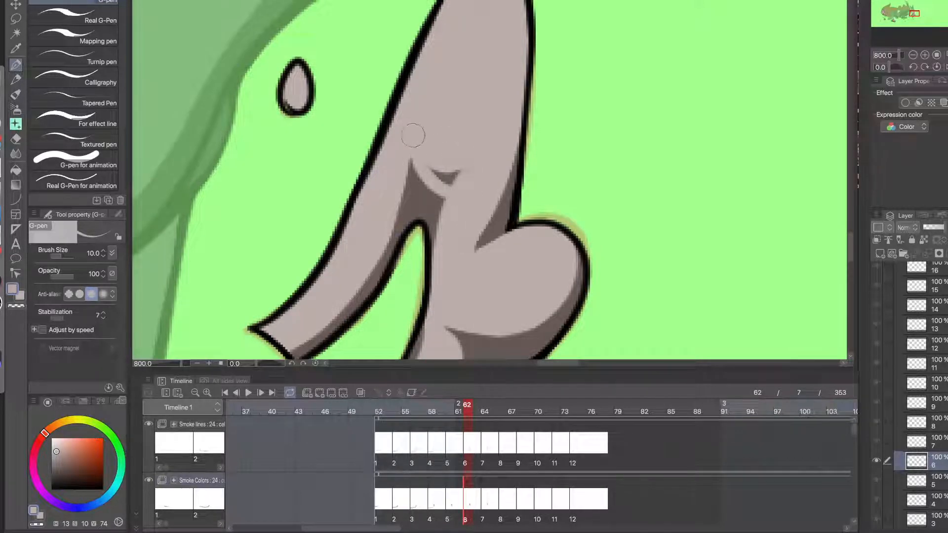
drag(456, 208, 421, 147)
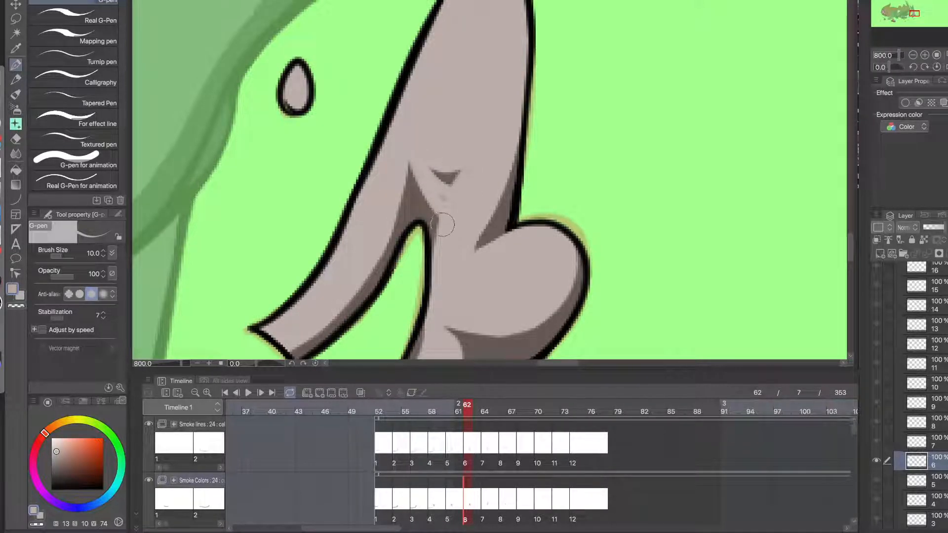
drag(442, 225, 438, 155)
mouse_move(445, 202)
mouse_down()
mouse_move(440, 161)
mouse_move(463, 164)
mouse_up()
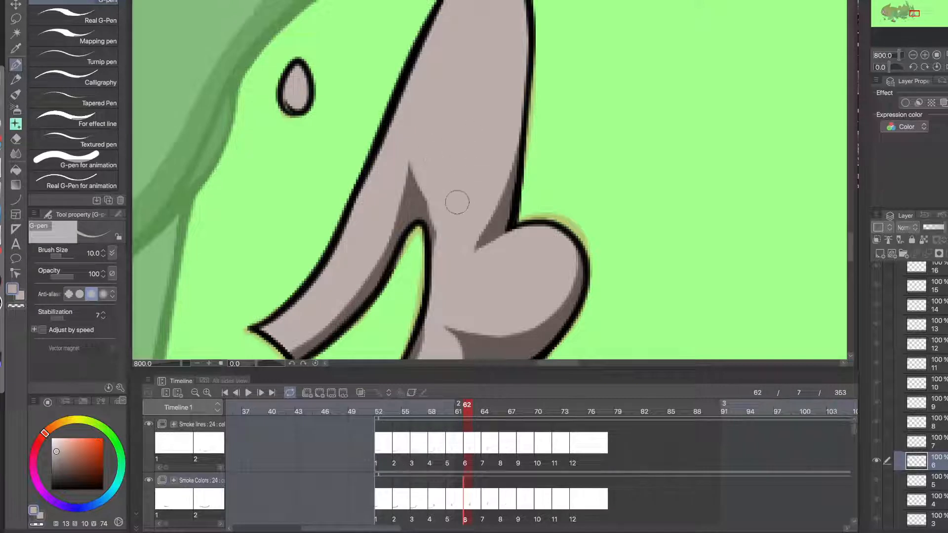
- Rebuild the fork shadow as a narrow rounded peak in the shadow colour and trim its left side with the base colour
alt+click(414, 203)
mouse_move(433, 248)
mouse_down()
mouse_move(434, 195)
mouse_move(421, 156)
mouse_move(435, 237)
mouse_move(431, 297)
mouse_up()
key(ctrl+z)
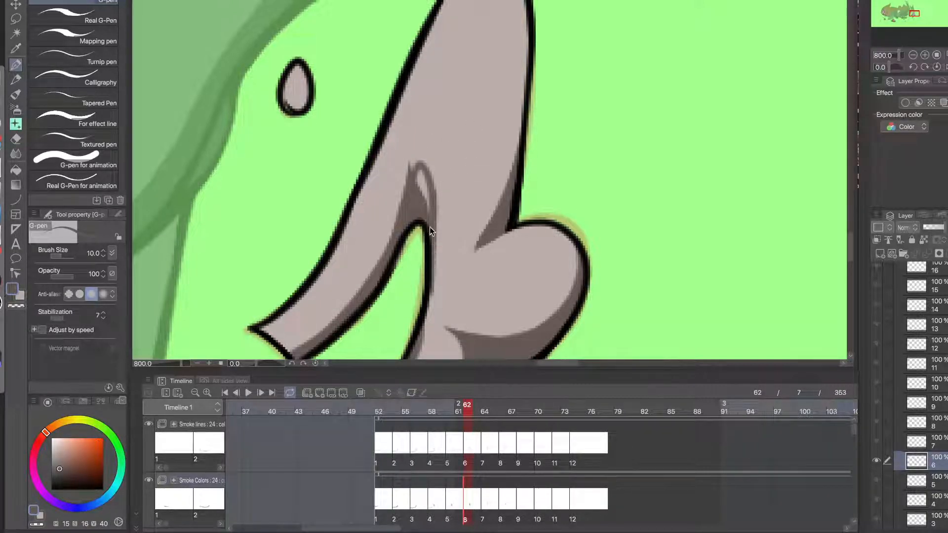
key(ctrl+z)
drag(433, 231, 412, 303)
key(ctrl+z)
drag(435, 225, 427, 266)
drag(425, 211, 417, 177)
alt+click(407, 177)
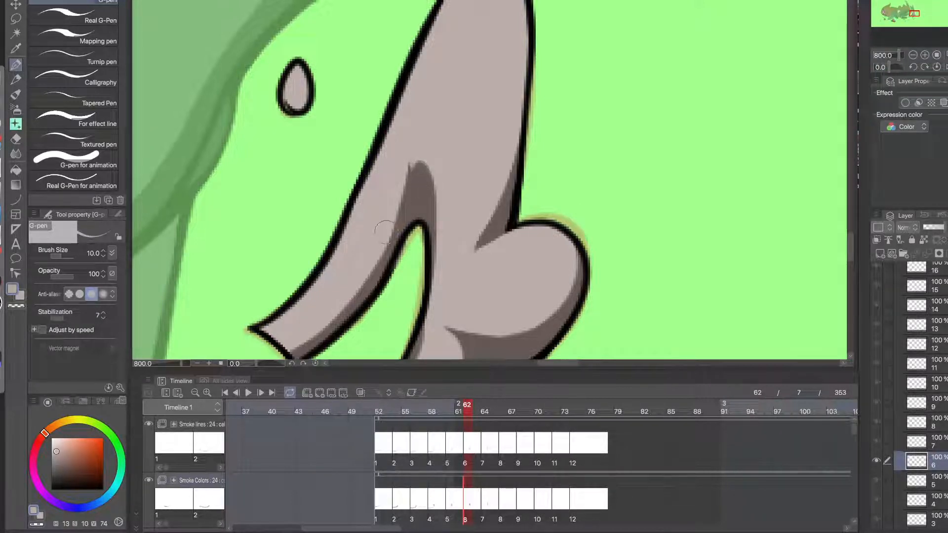
drag(414, 212, 413, 165)
mouse_move(389, 230)
mouse_down()
mouse_move(415, 152)
mouse_move(406, 187)
mouse_move(420, 161)
mouse_move(441, 180)
mouse_up()
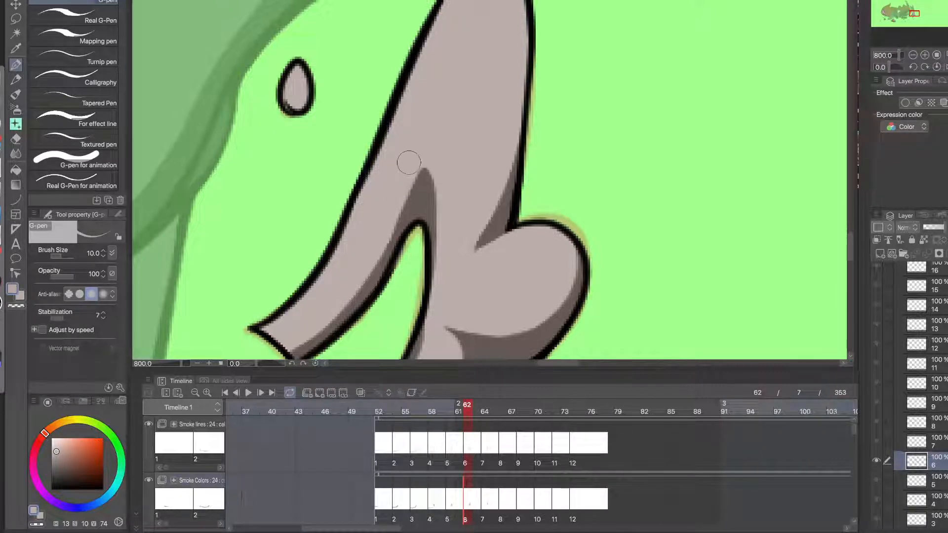
- After comparing with drawing 5, join the fork shadow to the notch shadow with a curved band of shadow colour
alt+click(422, 194)
scroll(437, 220, down, 2)
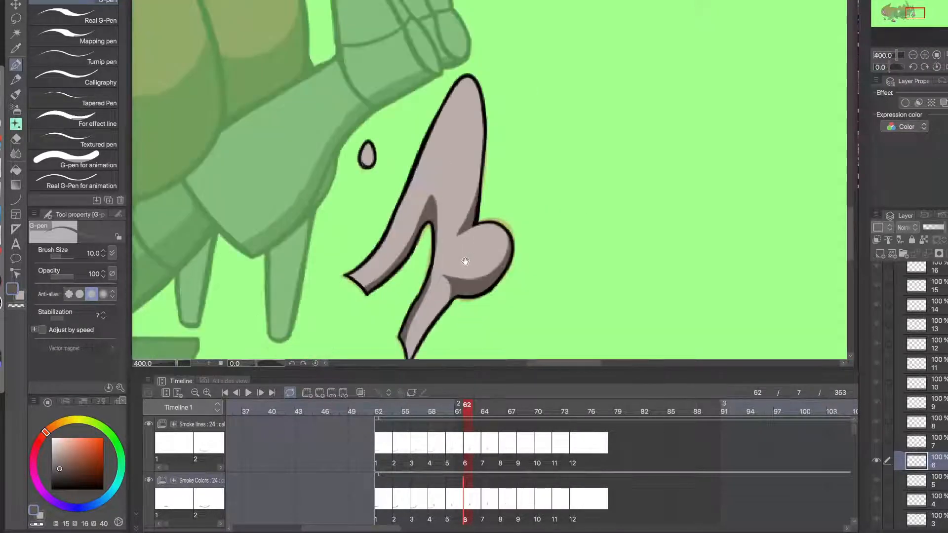
scroll(459, 269, up, 2)
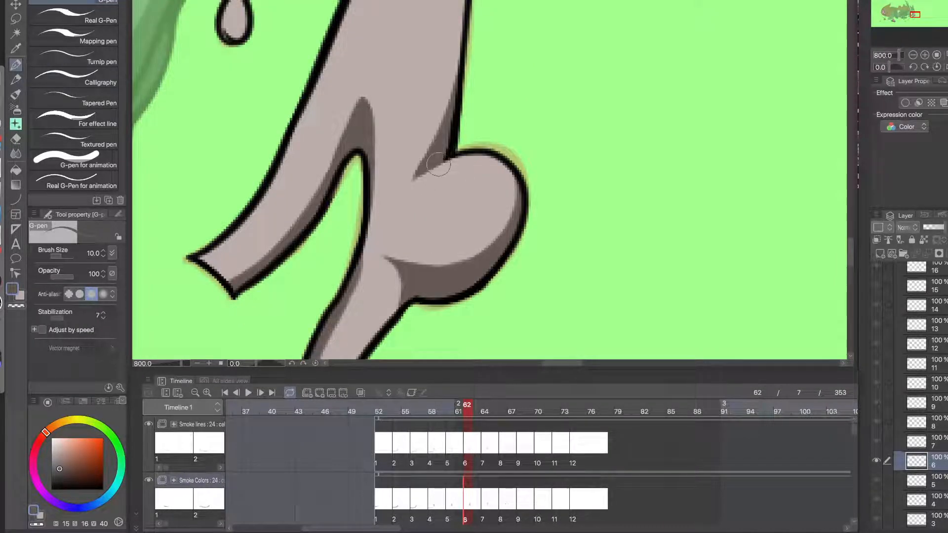
scroll(408, 212, down, 4)
drag(411, 254, 475, 253)
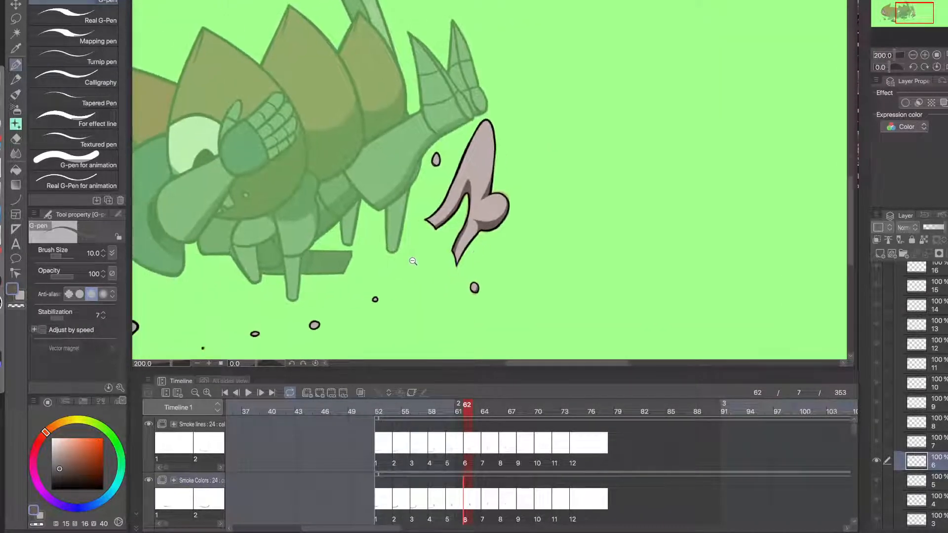
scroll(411, 262, down, 1)
drag(405, 277, 475, 278)
click(456, 411)
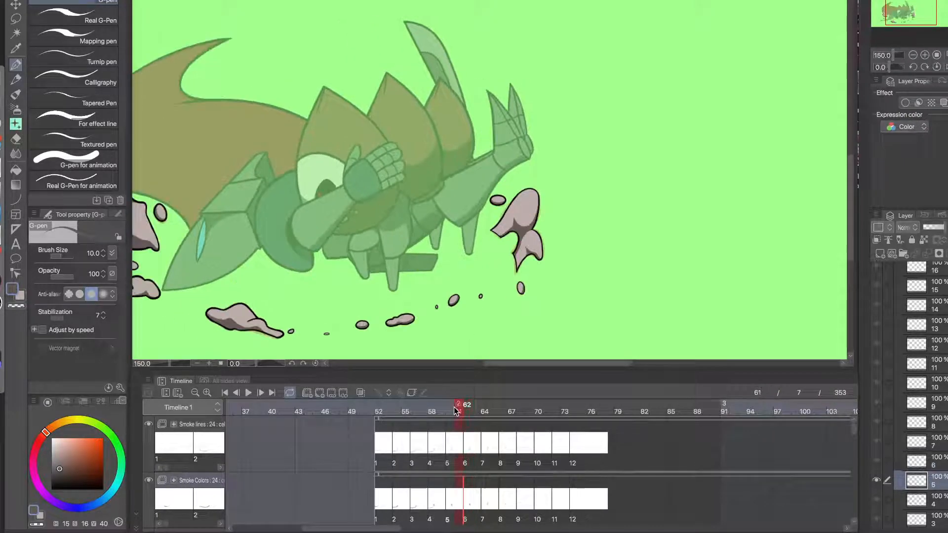
click(466, 412)
click(457, 411)
click(466, 411)
scroll(530, 232, up, 5)
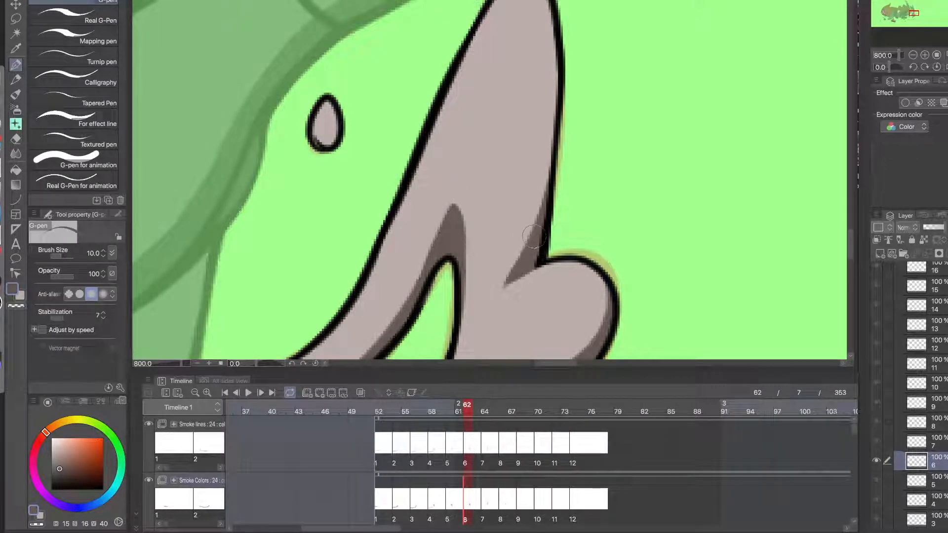
drag(533, 238, 465, 200)
mouse_move(511, 283)
mouse_down()
mouse_move(515, 203)
mouse_move(474, 214)
mouse_move(471, 178)
mouse_up()
drag(504, 196, 482, 196)
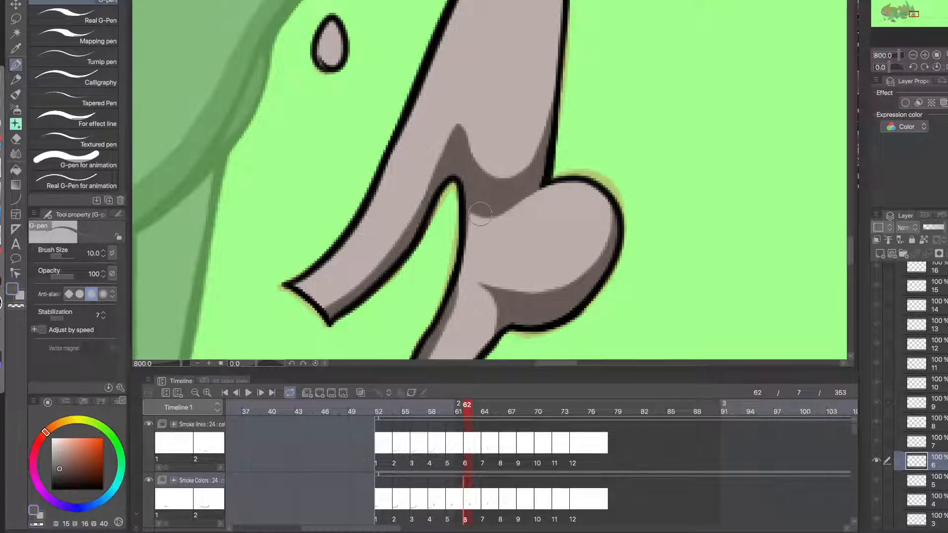
- Extend the joined shadow down the right prong's inner edge and smooth its lower boundary above the round lobe
drag(457, 297, 478, 200)
key(ctrl+z)
drag(462, 248, 505, 211)
mouse_move(470, 247)
mouse_down()
mouse_move(507, 207)
mouse_move(481, 206)
mouse_up()
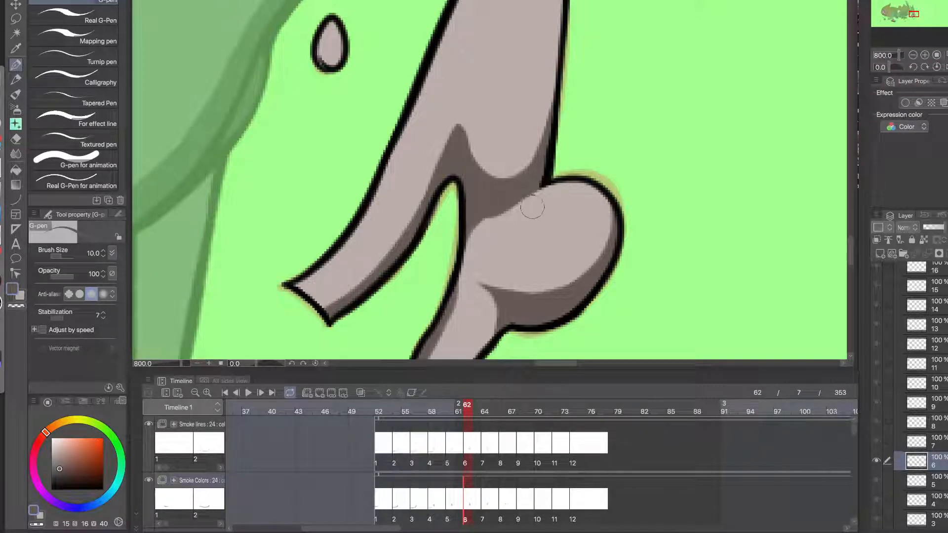
drag(531, 195, 489, 239)
- Compare the smoke shapes on drawing 6 with those on drawing 7, finishing on drawing 7
scroll(491, 223, down, 4)
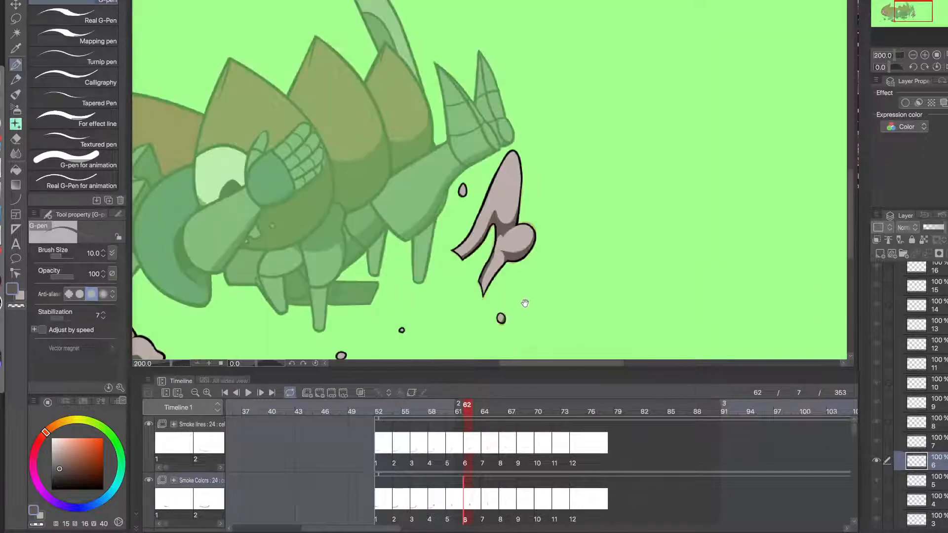
click(487, 497)
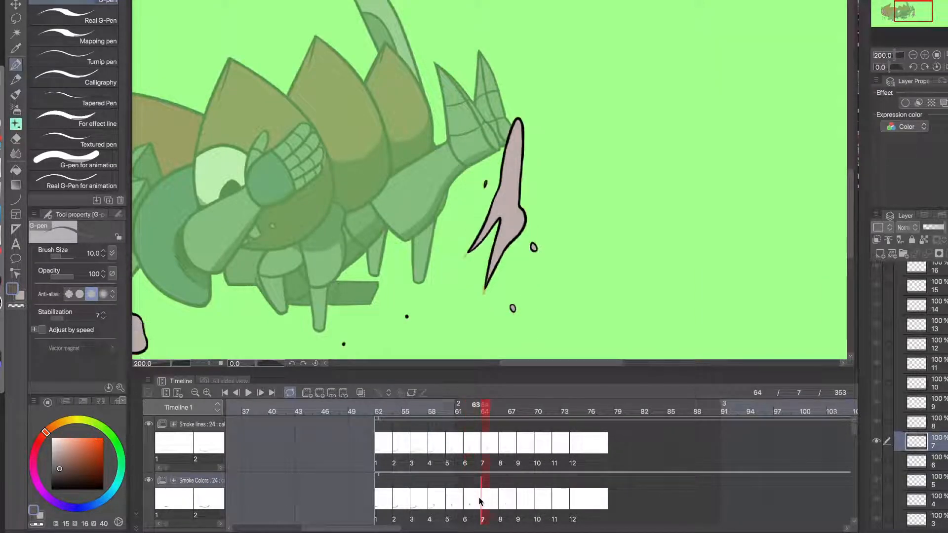
click(478, 500)
click(460, 498)
click(472, 499)
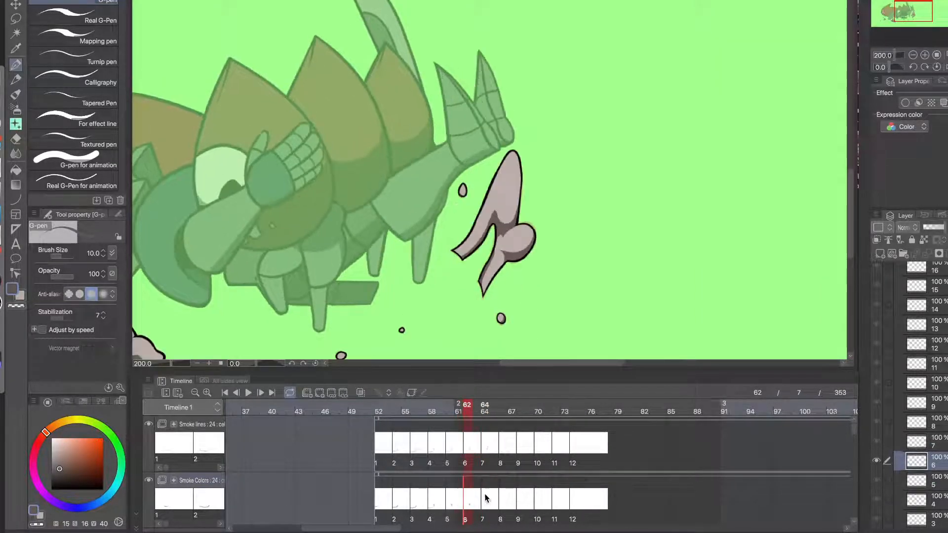
click(484, 502)
click(470, 500)
drag(273, 307, 507, 185)
drag(466, 309, 435, 319)
click(485, 500)
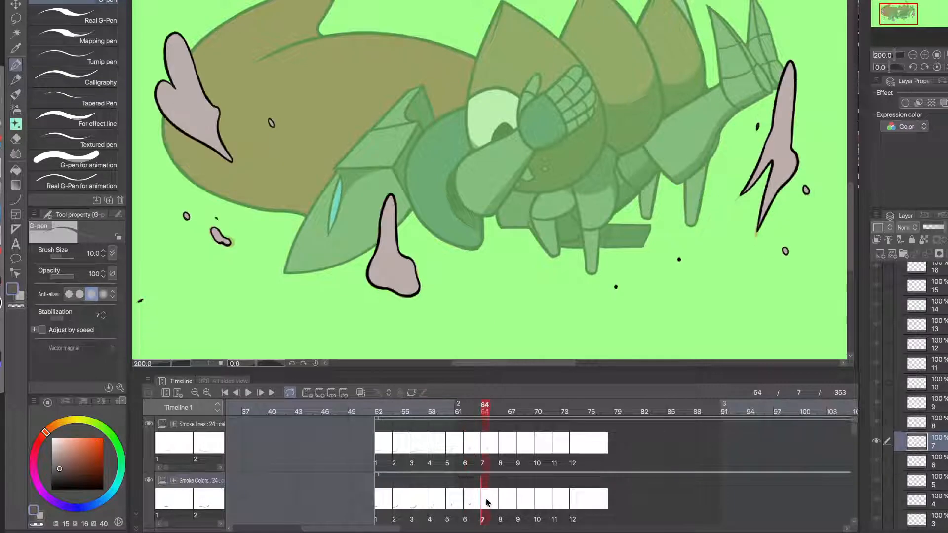
mouse_move(366, 274)
mouse_down()
mouse_move(519, 289)
mouse_move(362, 303)
mouse_up()
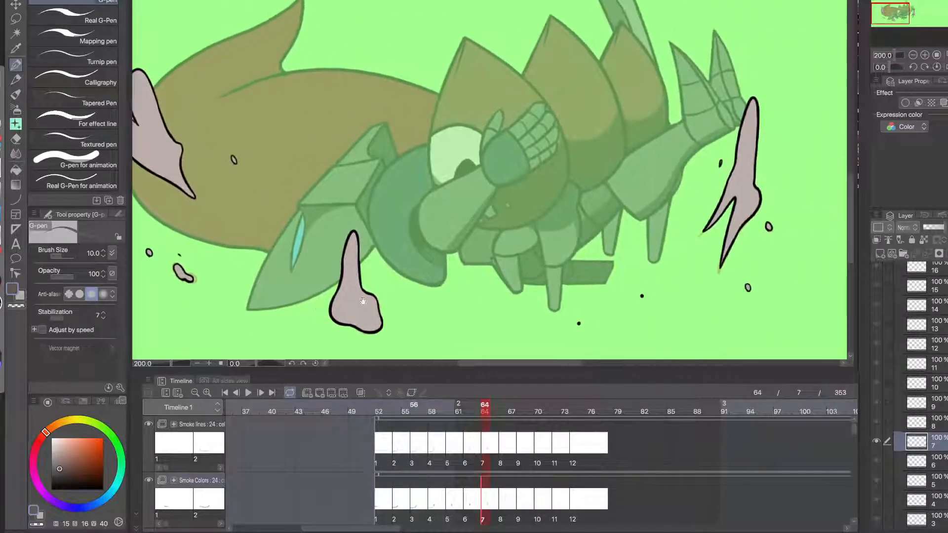
click(477, 412)
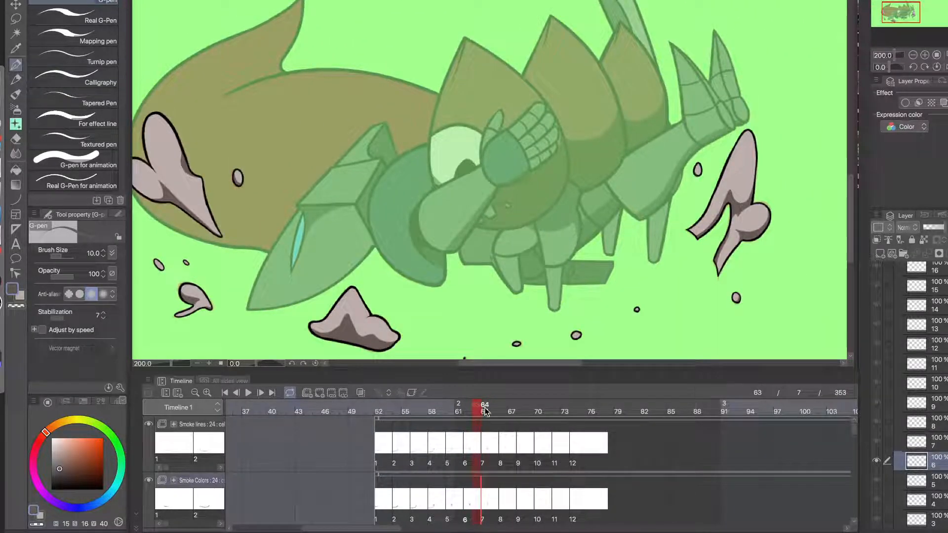
click(485, 412)
- On drawing 7, shade a narrow rounded peak above the puff's fork and a strip down the right prong's inner edge
drag(692, 245, 477, 262)
mouse_move(498, 224)
mouse_down()
mouse_move(531, 230)
mouse_move(593, 129)
mouse_up()
drag(579, 165, 595, 218)
drag(580, 280, 523, 231)
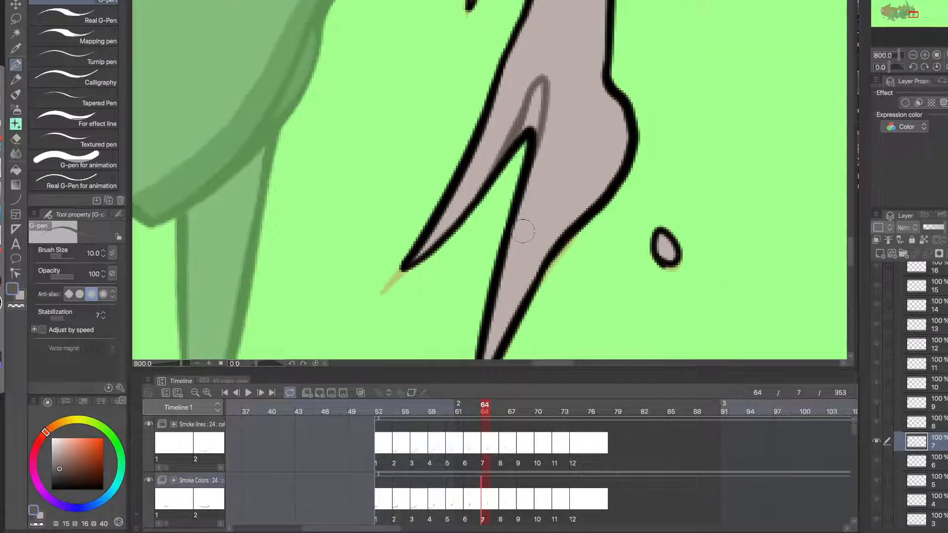
mouse_move(495, 310)
mouse_down()
mouse_move(550, 109)
mouse_move(538, 149)
mouse_move(534, 108)
mouse_up()
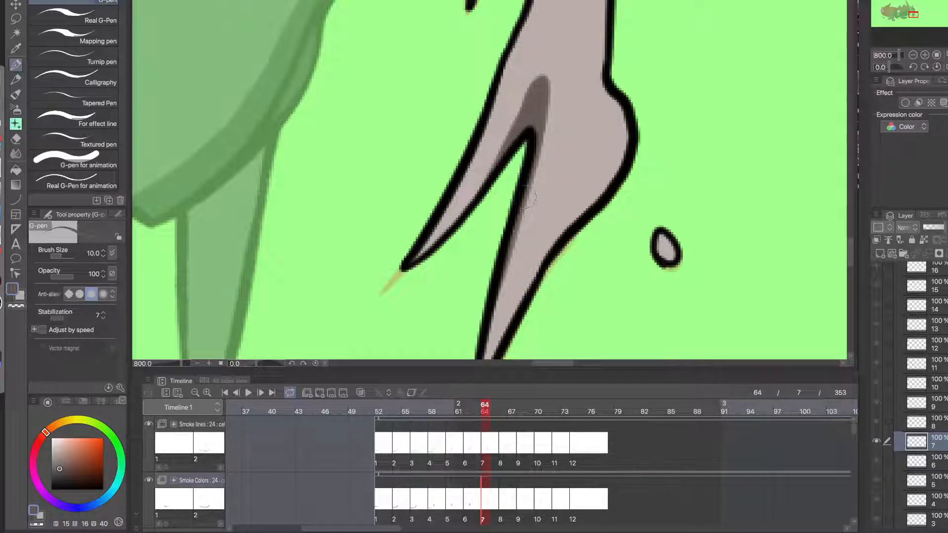
- After checking drawing 6, shade a curved band from the notch above the lobe to the fork shadow on drawing 7
click(474, 409)
click(483, 410)
mouse_move(606, 69)
mouse_down()
mouse_move(529, 166)
mouse_move(474, 216)
mouse_move(543, 196)
mouse_up()
key(ctrl+z)
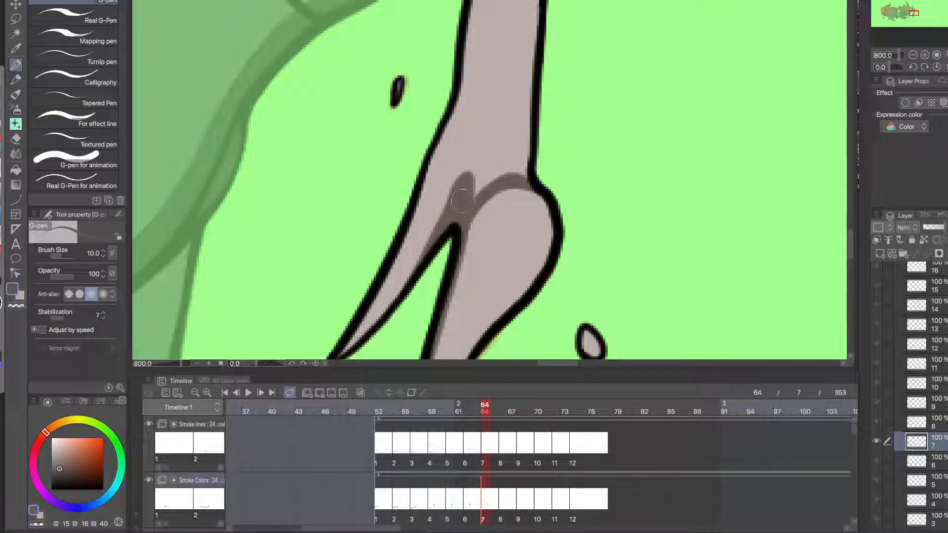
- Sharpen the fork shadow into a pointed peak and fill the shadow across to the puff's right edge, leaving a rounded dip
drag(463, 201, 481, 118)
key(ctrl+z)
mouse_move(460, 204)
mouse_down()
mouse_move(482, 129)
mouse_move(483, 154)
mouse_move(478, 146)
mouse_up()
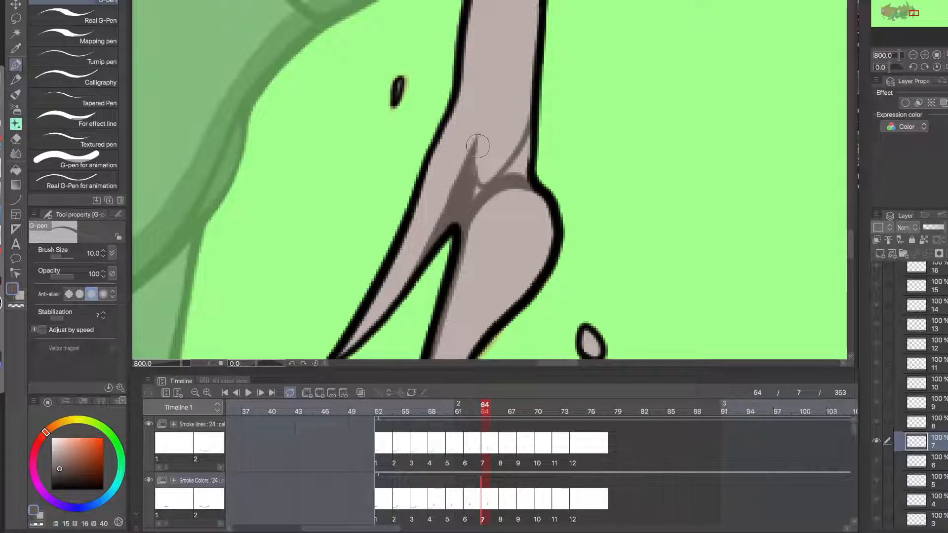
drag(475, 190, 479, 191)
mouse_move(477, 180)
mouse_down()
mouse_move(483, 125)
mouse_move(479, 191)
mouse_move(487, 121)
mouse_up()
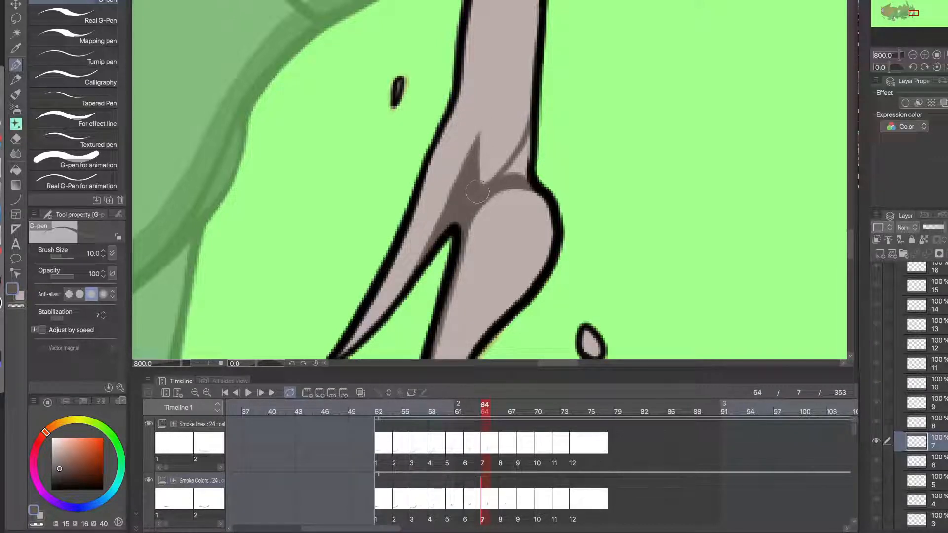
mouse_move(486, 170)
mouse_down()
mouse_move(490, 128)
mouse_move(504, 177)
mouse_move(510, 161)
mouse_move(481, 147)
mouse_move(484, 133)
mouse_move(484, 181)
mouse_move(493, 184)
mouse_move(488, 165)
mouse_move(490, 179)
mouse_move(525, 152)
mouse_move(517, 172)
mouse_move(536, 133)
mouse_move(528, 172)
mouse_up()
key(ctrl+z)
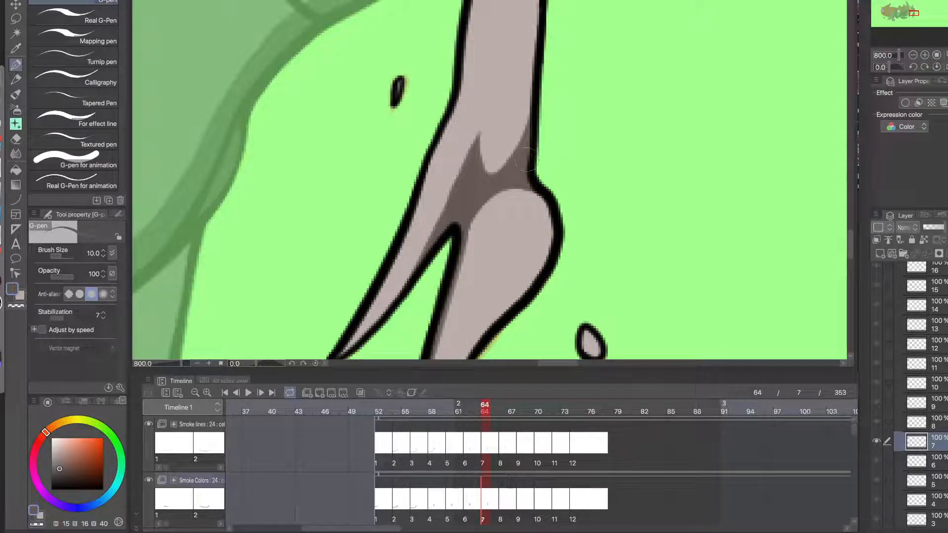
- Using drawing 6 as reference, shade a pointed shadow under the lobe on drawing 7, tapering down the right prong's outer edge
scroll(530, 178, down, 2)
drag(551, 341, 494, 317)
click(477, 410)
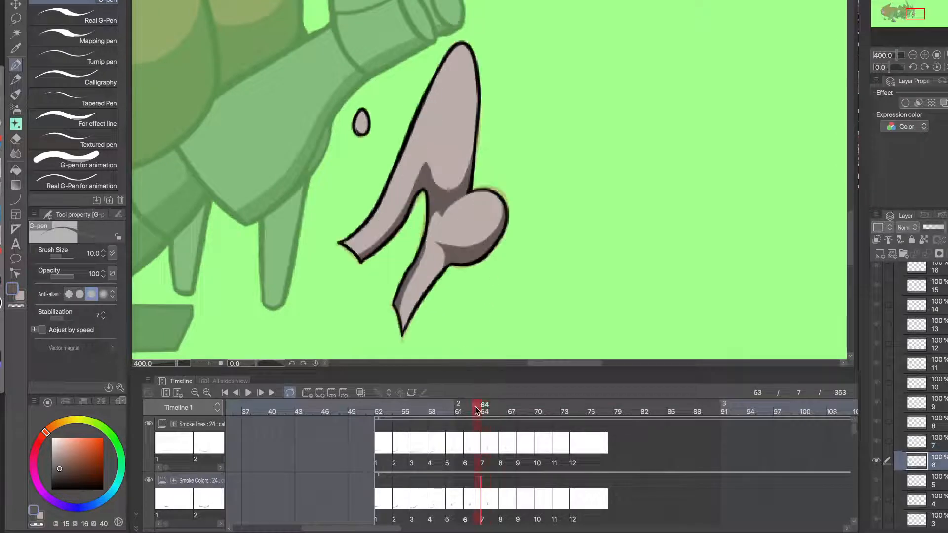
click(486, 410)
scroll(471, 225, up, 2)
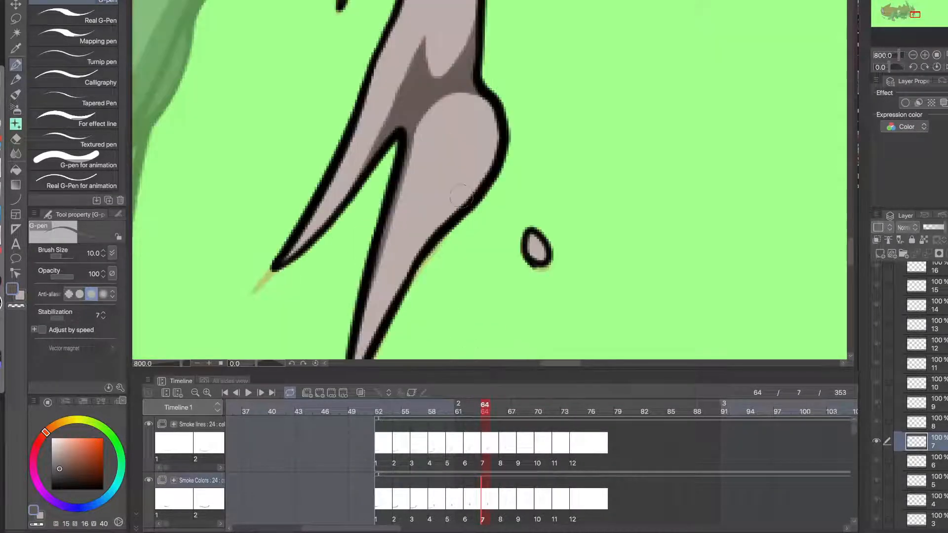
drag(466, 201, 414, 203)
key(ctrl+z)
mouse_move(482, 192)
mouse_down()
mouse_move(413, 205)
mouse_move(398, 282)
mouse_up()
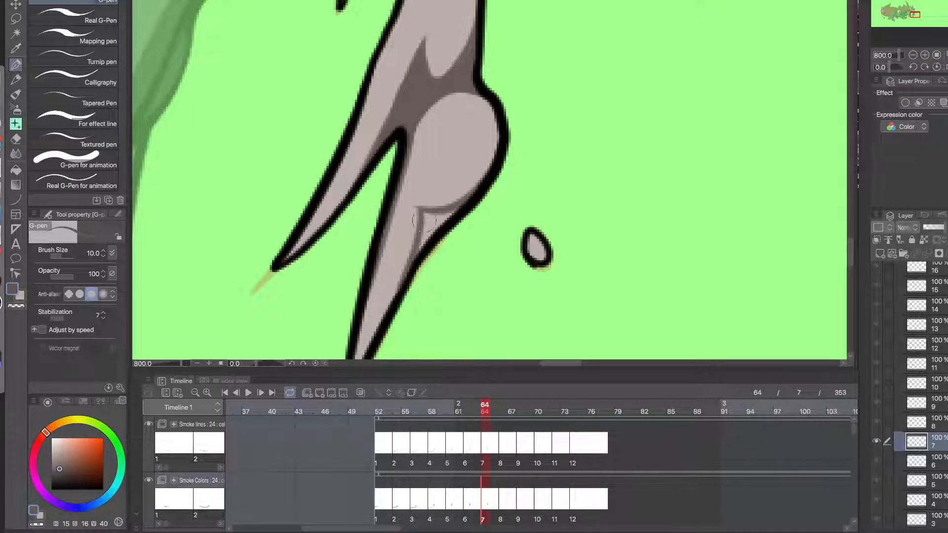
mouse_move(428, 209)
mouse_down()
mouse_move(431, 234)
mouse_move(425, 216)
mouse_move(411, 262)
mouse_up()
key(ctrl+z)
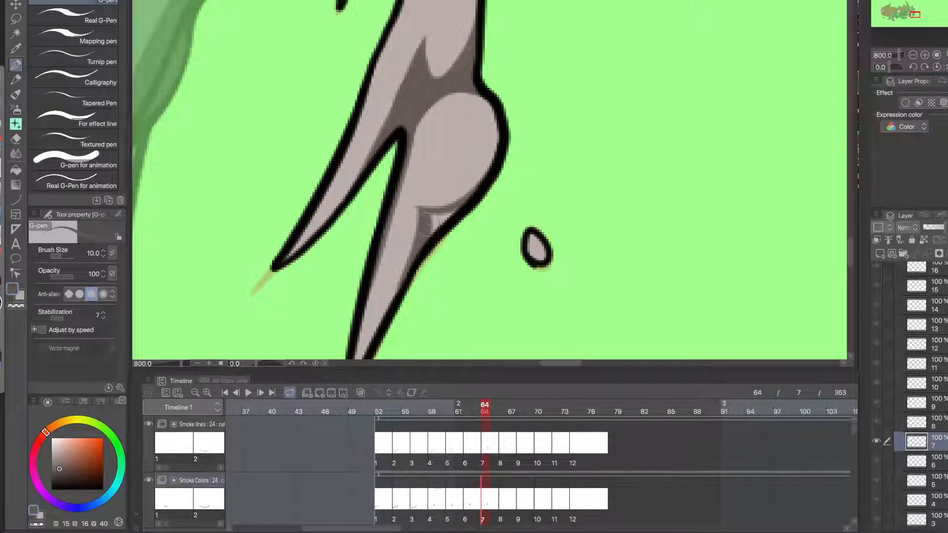
drag(427, 223, 457, 212)
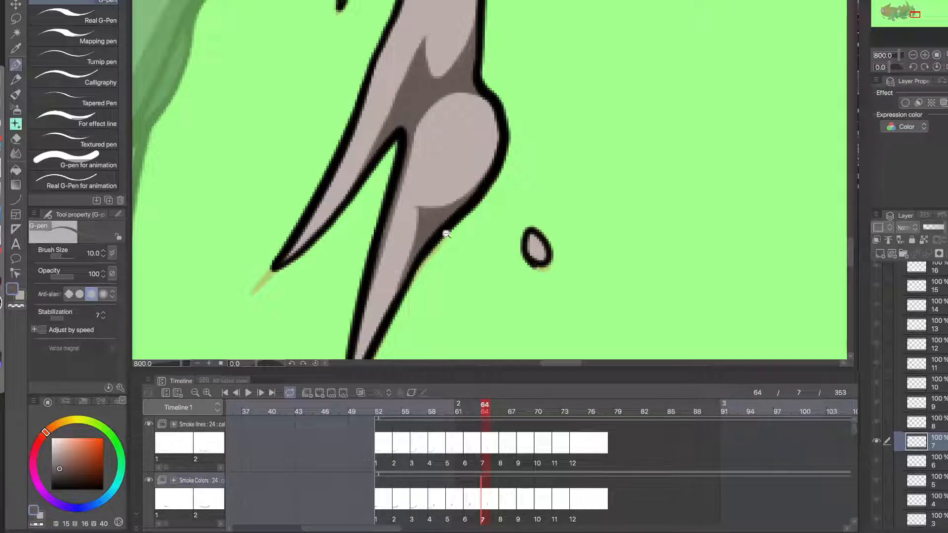
- Check the forked puff's shading on drawing 7 against drawing 6 and examine the unshaded puffs around the creature's tail
scroll(445, 237, down, 4)
click(477, 409)
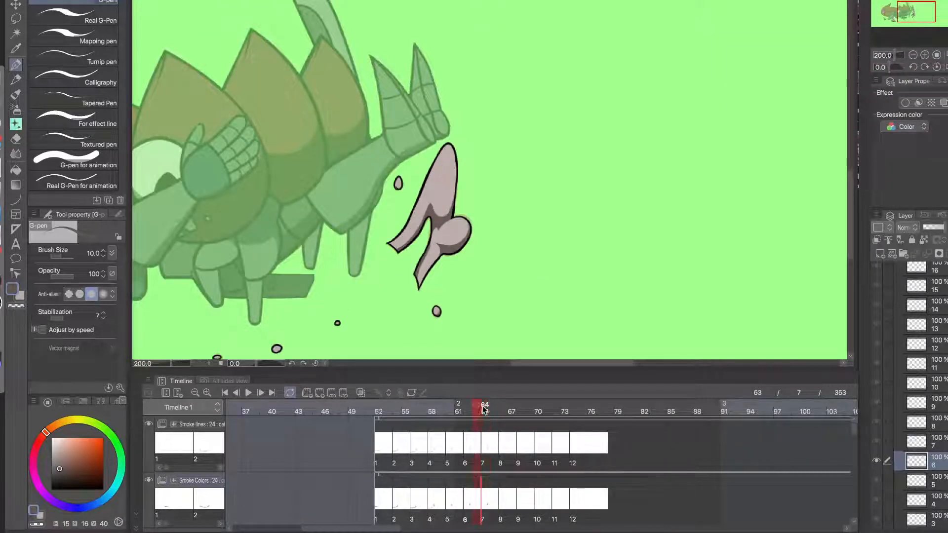
click(484, 409)
click(477, 409)
click(486, 409)
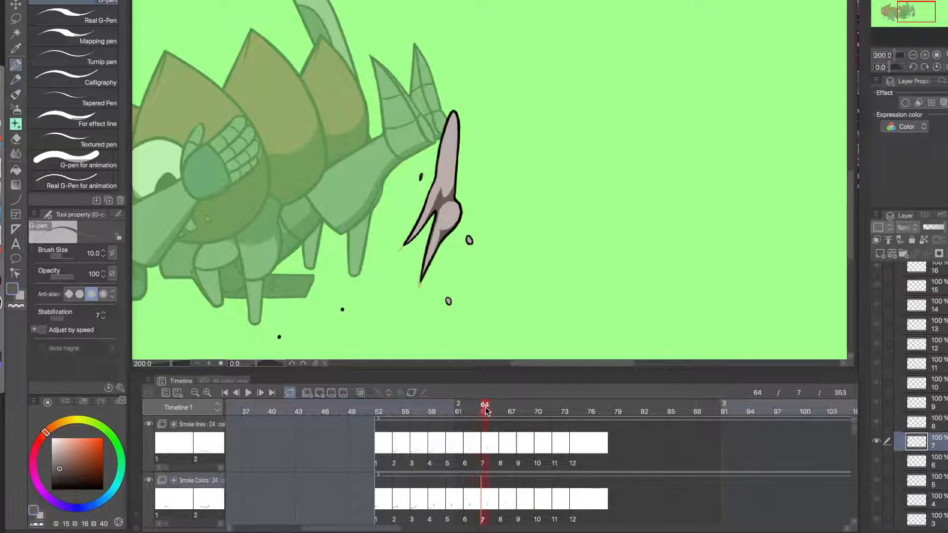
click(477, 409)
click(484, 408)
mouse_move(399, 262)
mouse_down()
mouse_move(601, 125)
mouse_move(714, 135)
mouse_up()
mouse_move(249, 128)
mouse_down()
mouse_move(345, 223)
mouse_move(472, 276)
mouse_move(370, 210)
mouse_up()
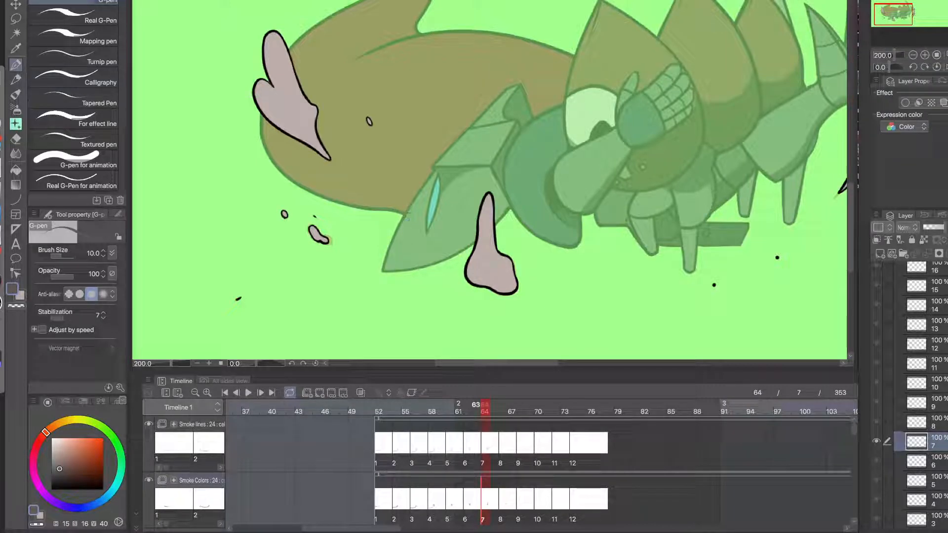
- Using drawing 6 as reference, outline a peaked shadow with uneven sides across the base of the tall narrow puff on drawing 7
scroll(493, 288, up, 3)
scroll(465, 324, down, 2)
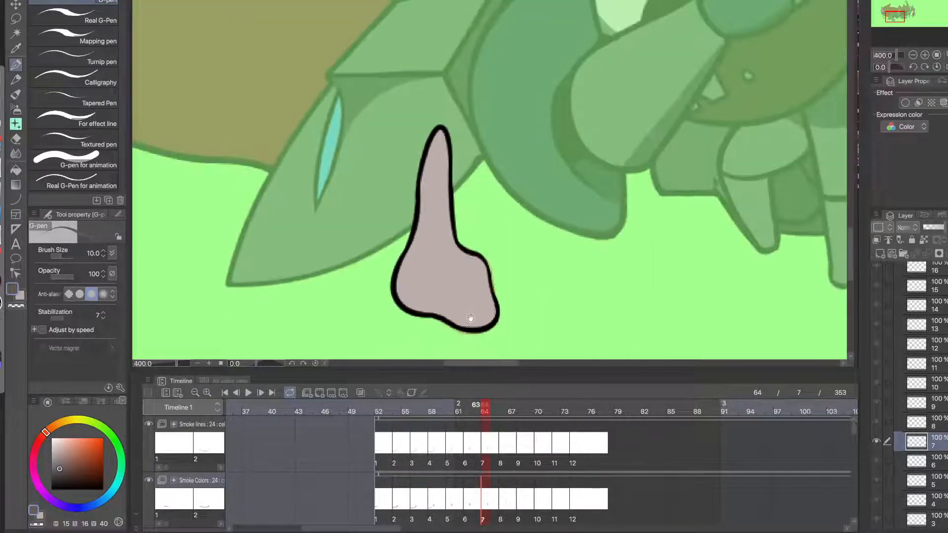
click(477, 409)
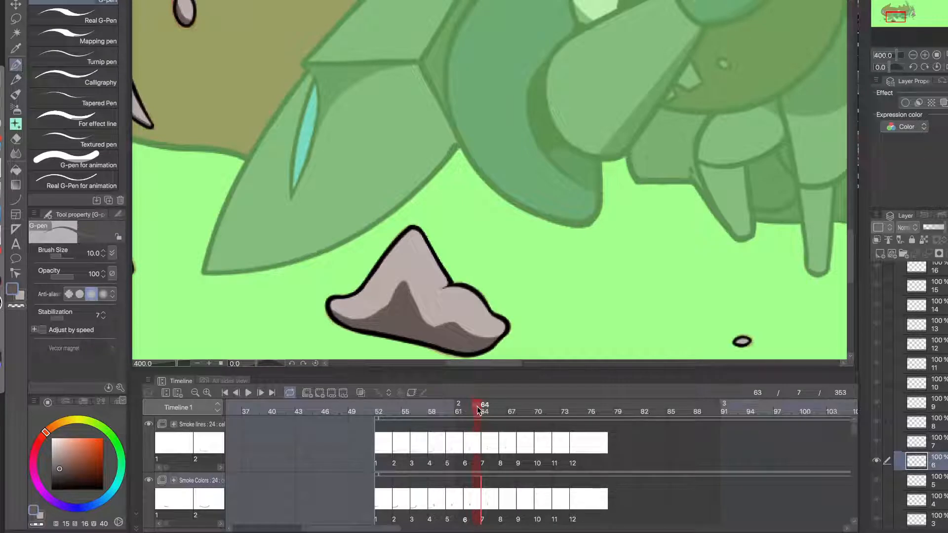
click(486, 411)
scroll(450, 337, up, 1)
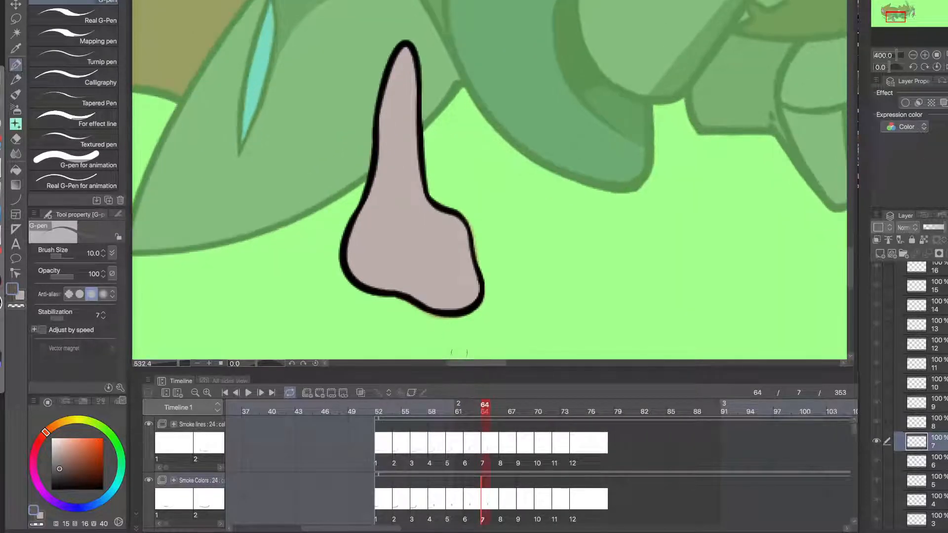
click(481, 407)
click(484, 408)
mouse_move(478, 296)
mouse_down()
mouse_move(426, 258)
mouse_move(434, 267)
mouse_move(393, 209)
mouse_move(389, 181)
mouse_up()
key(ctrl+z)
drag(447, 286, 397, 211)
mouse_move(351, 271)
mouse_down()
mouse_move(382, 259)
mouse_move(376, 271)
mouse_move(394, 205)
mouse_up()
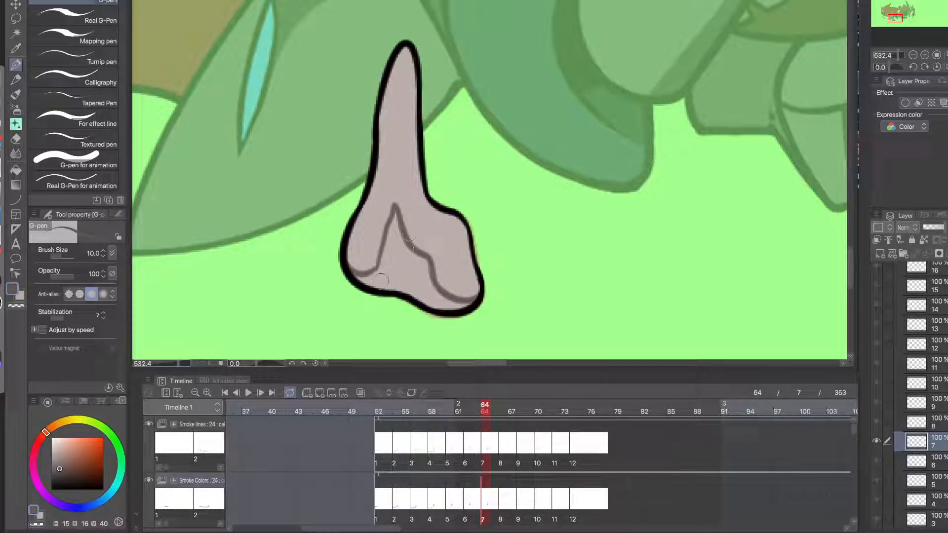
- Fill the outlined shadow down to the tall puff's lower edge and compare it with drawing 6
mouse_move(365, 278)
mouse_down()
mouse_move(389, 270)
mouse_move(396, 210)
mouse_move(378, 277)
mouse_up()
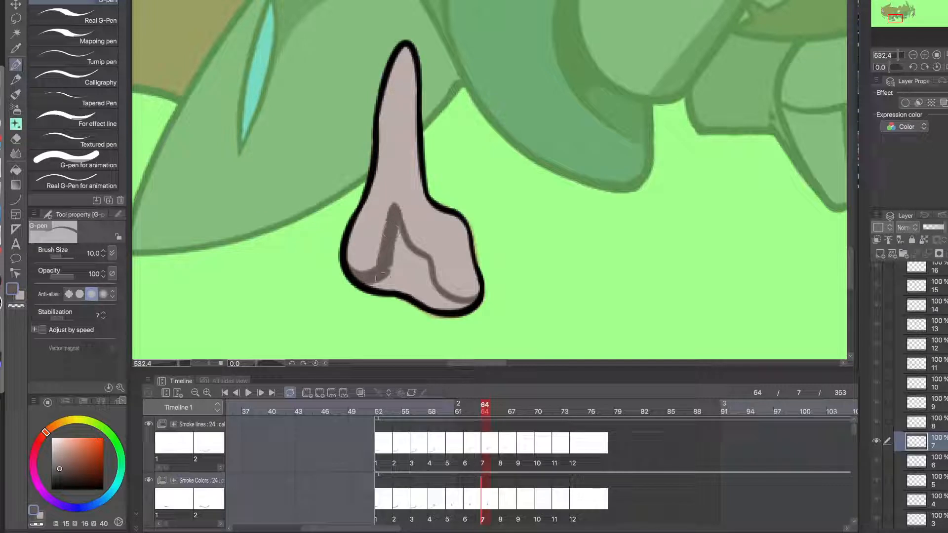
mouse_move(394, 242)
mouse_down()
mouse_move(403, 274)
mouse_move(403, 245)
mouse_move(423, 261)
mouse_move(431, 288)
mouse_move(437, 280)
mouse_move(427, 264)
mouse_move(423, 290)
mouse_move(389, 269)
mouse_move(374, 287)
mouse_move(459, 302)
mouse_move(413, 279)
mouse_up()
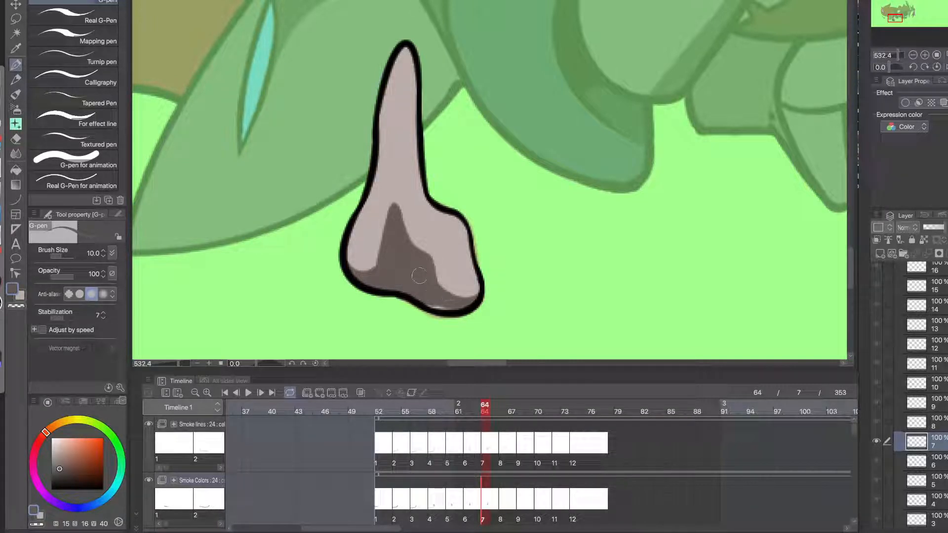
scroll(391, 275, down, 6)
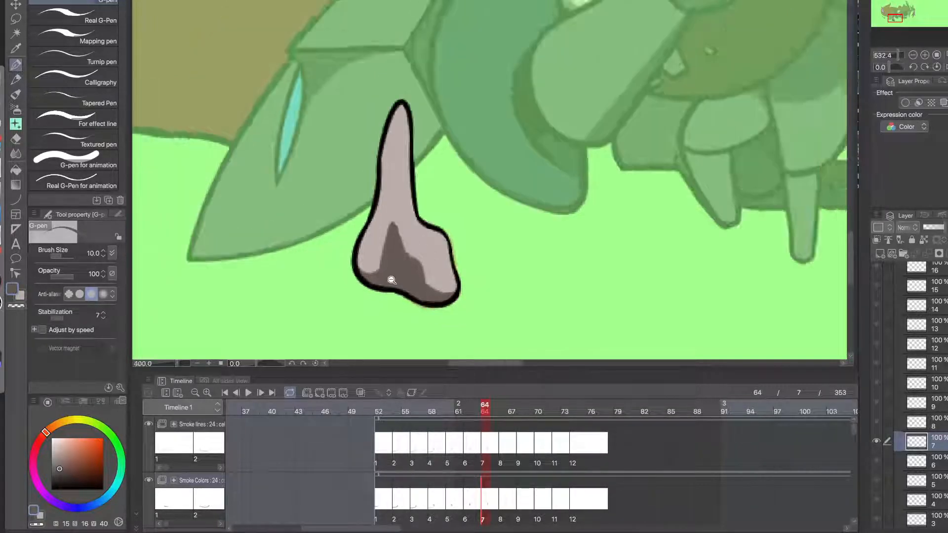
drag(487, 411, 473, 409)
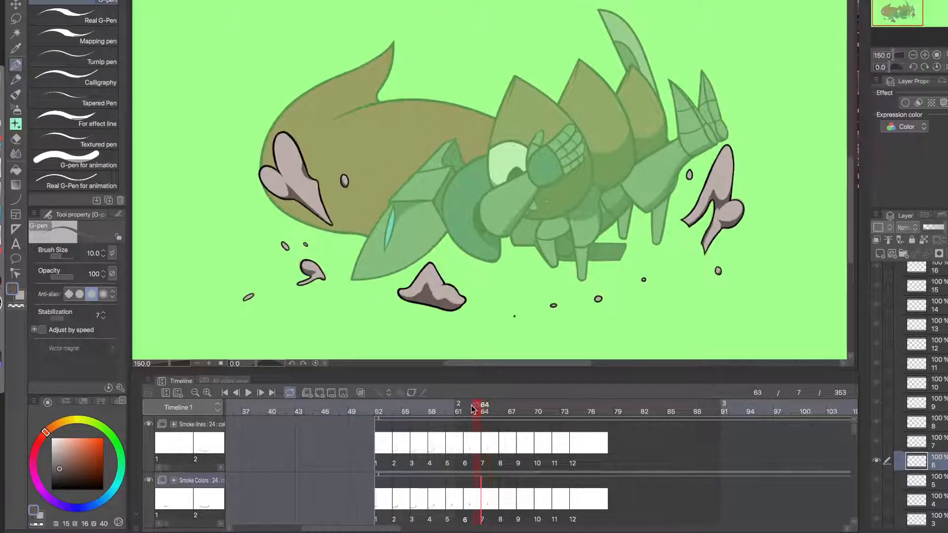
click(482, 409)
- Trim the shadow along the tall puff's lower right bulge with the light smoke color and review it in the wider view
scroll(438, 296, up, 8)
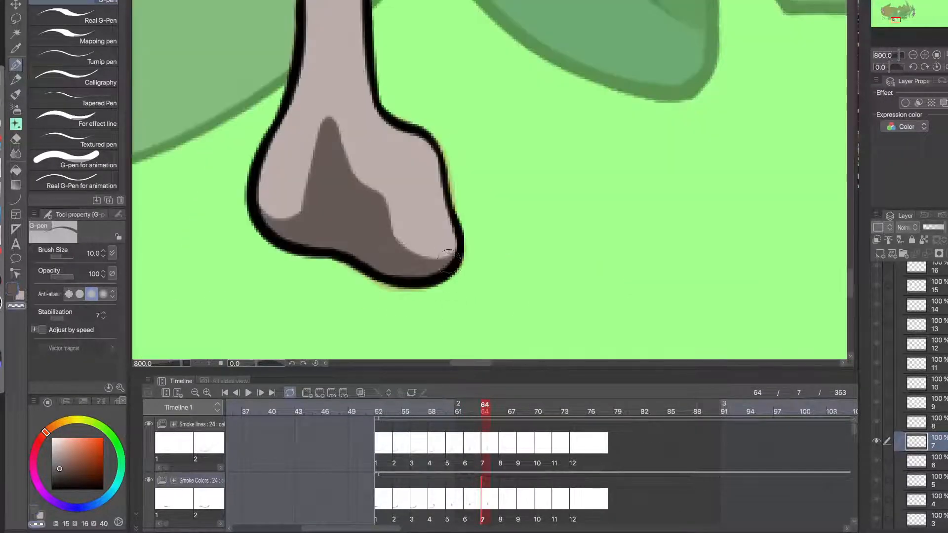
alt+click(441, 241)
mouse_move(453, 241)
mouse_down()
mouse_move(403, 245)
mouse_move(399, 201)
mouse_move(450, 247)
mouse_move(388, 226)
mouse_up()
key(ctrl+z)
mouse_move(444, 250)
mouse_down()
mouse_move(388, 222)
mouse_move(394, 191)
mouse_move(357, 243)
mouse_move(402, 239)
mouse_move(395, 216)
mouse_move(386, 214)
mouse_move(402, 272)
mouse_up()
key(ctrl+z)
mouse_move(397, 218)
mouse_down()
mouse_move(371, 152)
mouse_move(396, 235)
mouse_move(374, 170)
mouse_move(351, 197)
mouse_move(375, 207)
mouse_move(389, 200)
mouse_move(371, 178)
mouse_move(360, 201)
mouse_move(333, 181)
mouse_move(332, 206)
mouse_up()
key(c)
key(ctrl+z)
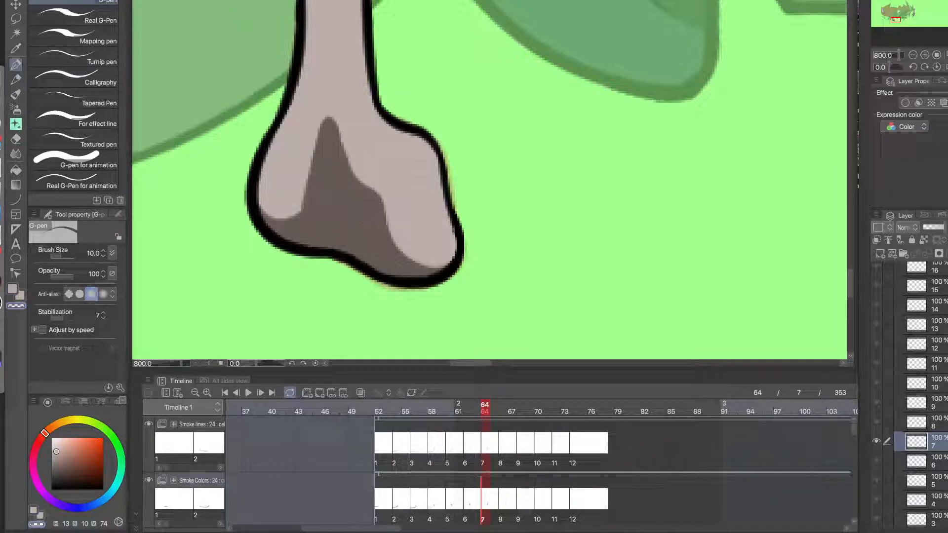
alt+click(346, 216)
alt+click(291, 211)
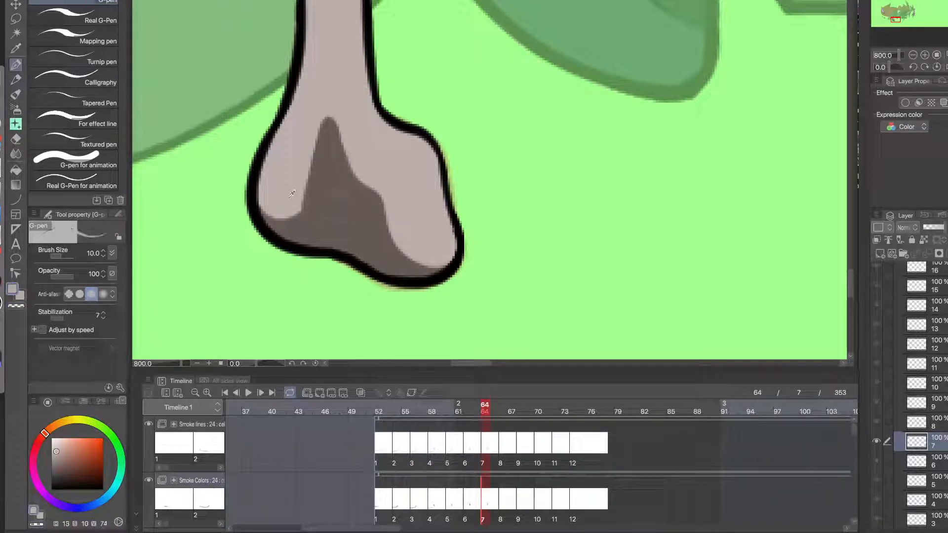
alt+click(324, 217)
scroll(385, 318, down, 5)
drag(385, 319, 426, 346)
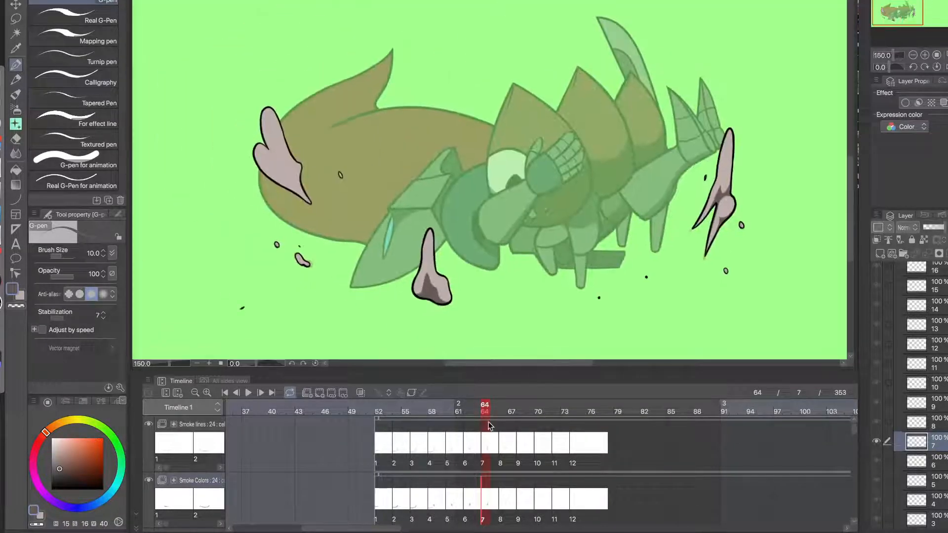
drag(483, 409, 486, 414)
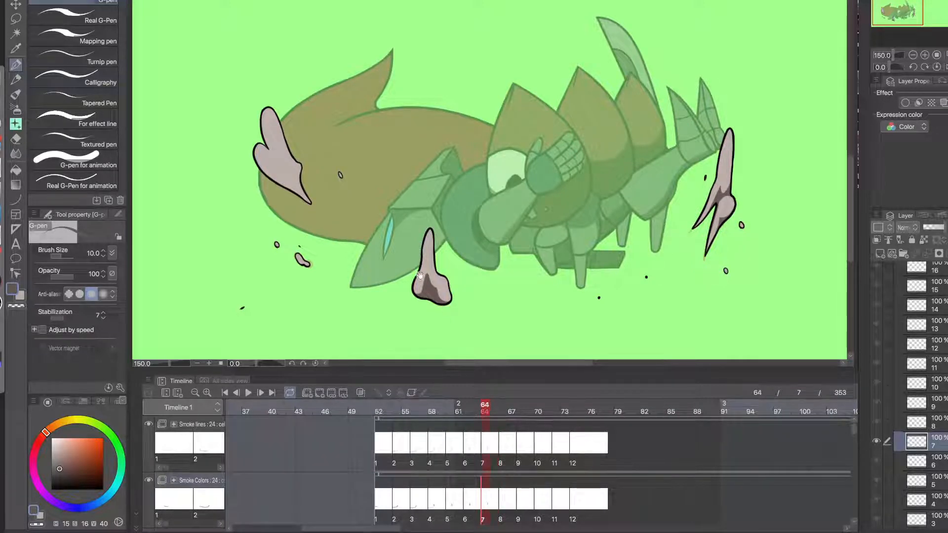
- Refine the tall puff's shadow around its right slope and peak using the puff's light and shadow colors
scroll(420, 275, up, 5)
alt+click(459, 296)
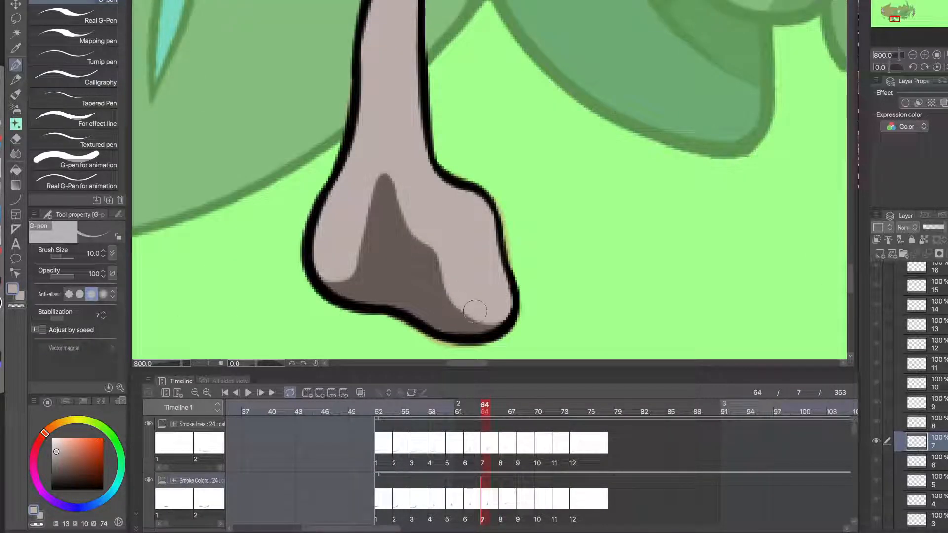
drag(476, 311, 413, 241)
key(ctrl+z)
mouse_move(468, 302)
mouse_down()
mouse_move(438, 269)
mouse_move(395, 185)
mouse_move(373, 176)
mouse_move(367, 241)
mouse_move(350, 269)
mouse_up()
drag(381, 168, 394, 172)
drag(426, 243, 452, 271)
alt+click(394, 269)
mouse_move(364, 270)
mouse_down()
mouse_move(382, 208)
mouse_move(350, 275)
mouse_move(381, 224)
mouse_move(359, 271)
mouse_up()
key(ctrl+z)
alt+click(376, 285)
alt+click(376, 285)
- After checking drawing 6, draw a tapered shadow line from the two-lobed tail puff's lower tip toward its middle on drawing 7
drag(270, 231, 402, 309)
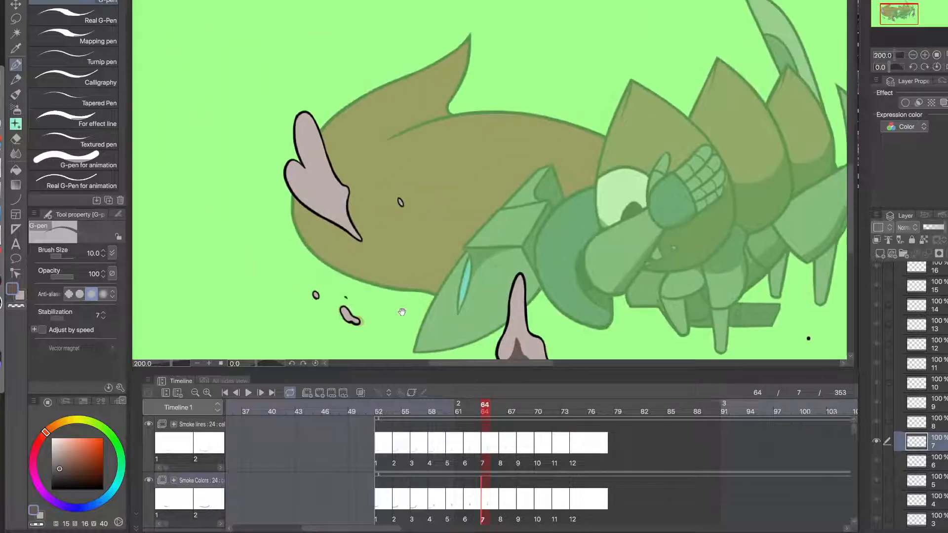
drag(337, 249, 389, 286)
super+click(384, 263)
click(476, 406)
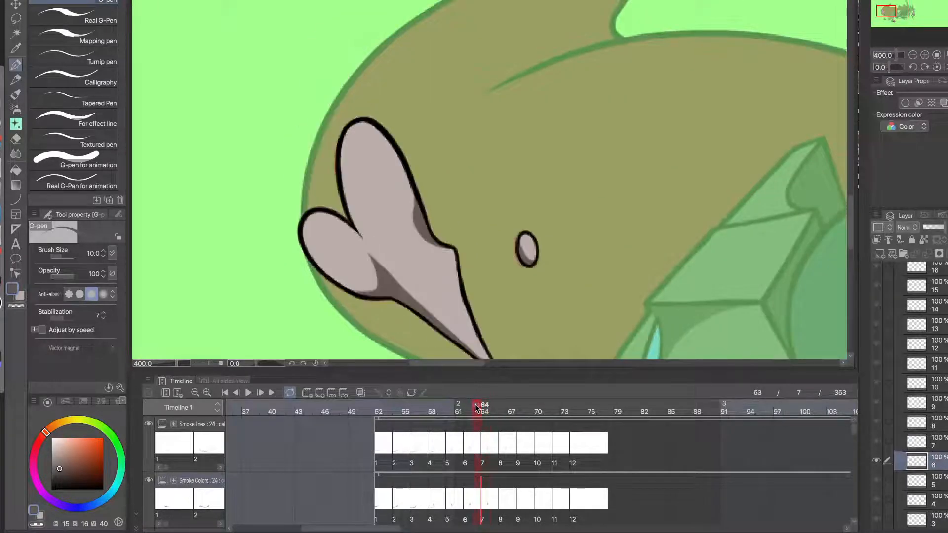
click(480, 406)
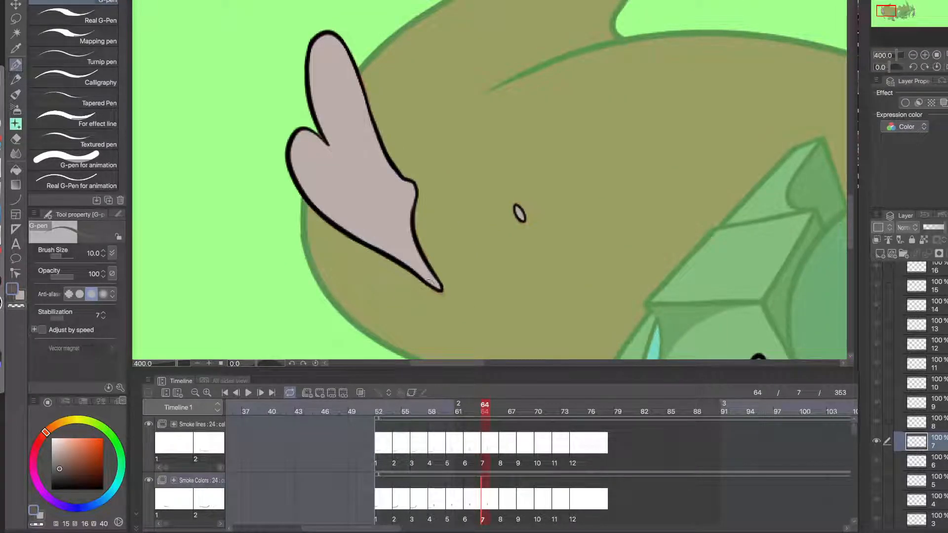
drag(431, 283, 338, 202)
- Add a second tapered shadow line above the first, running from the tail puff's lower tip toward the notch between its lobes
drag(425, 278, 333, 187)
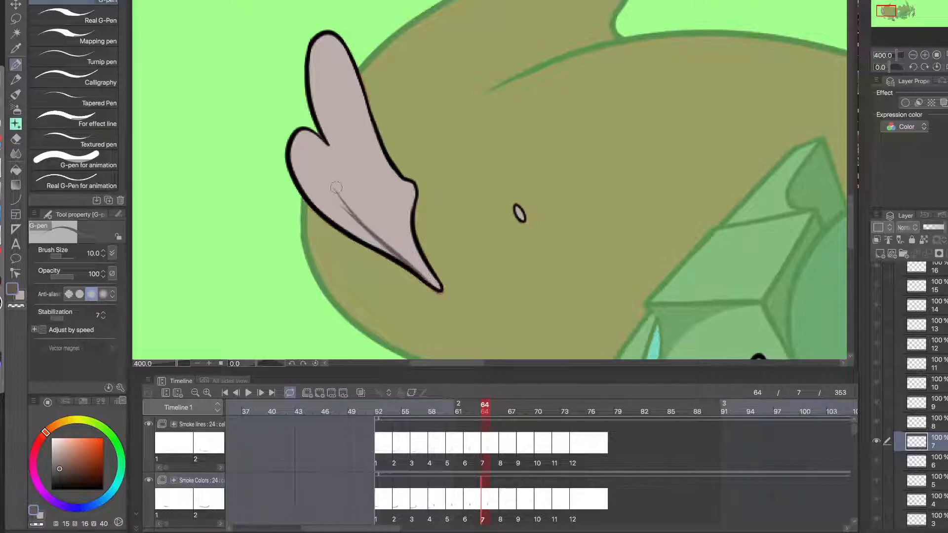
key(super+z)
drag(419, 273, 331, 188)
key(super+z)
drag(421, 275, 330, 187)
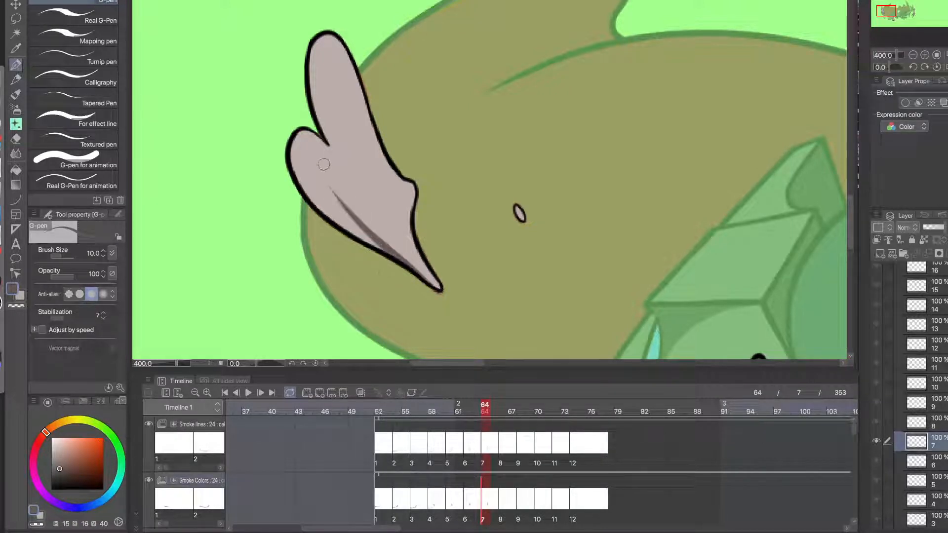
mouse_move(485, 407)
mouse_down()
mouse_move(469, 408)
mouse_move(485, 408)
mouse_up()
key(super+z)
drag(410, 269, 333, 182)
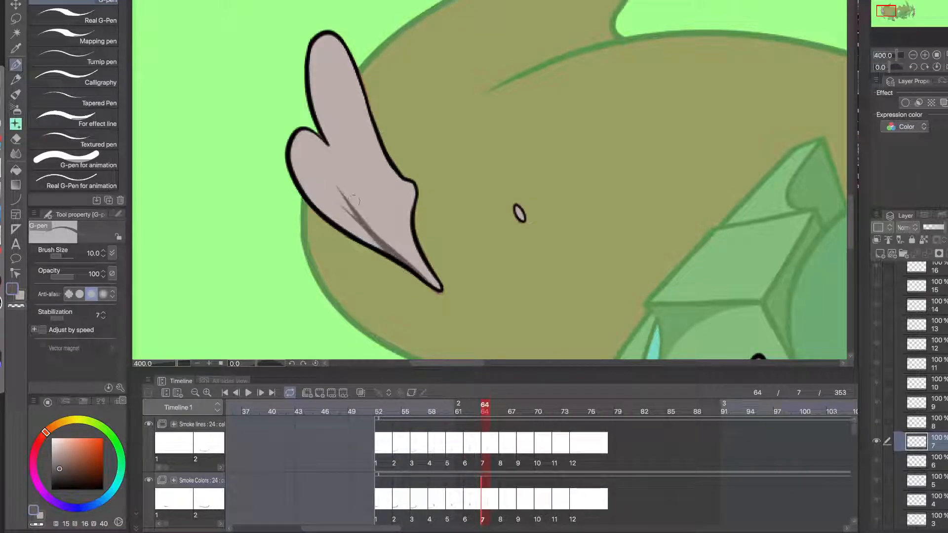
key(super+z)
drag(407, 262, 336, 178)
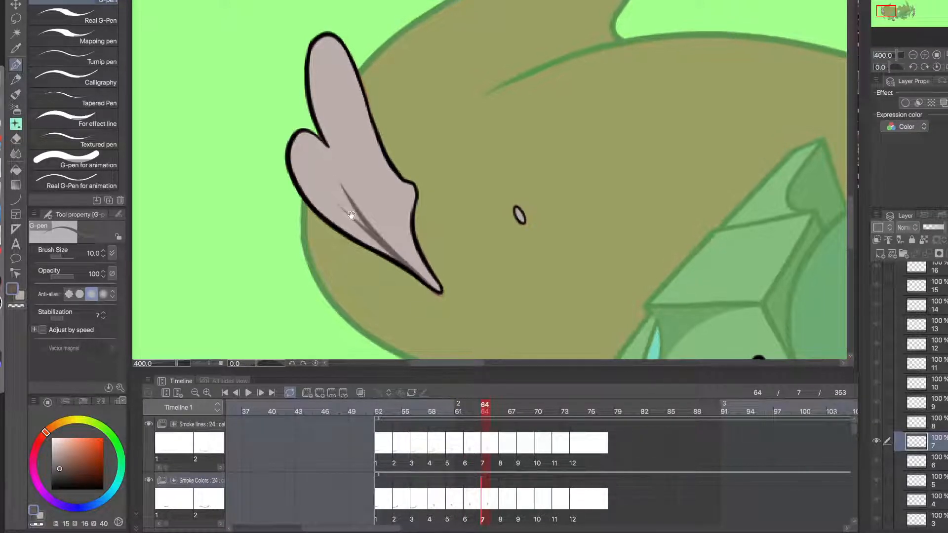
- Draw a curved shadow edge from the tail puff's left outline up to the line's point, and paint out the stray line inside the lobe
scroll(353, 209, up, 2)
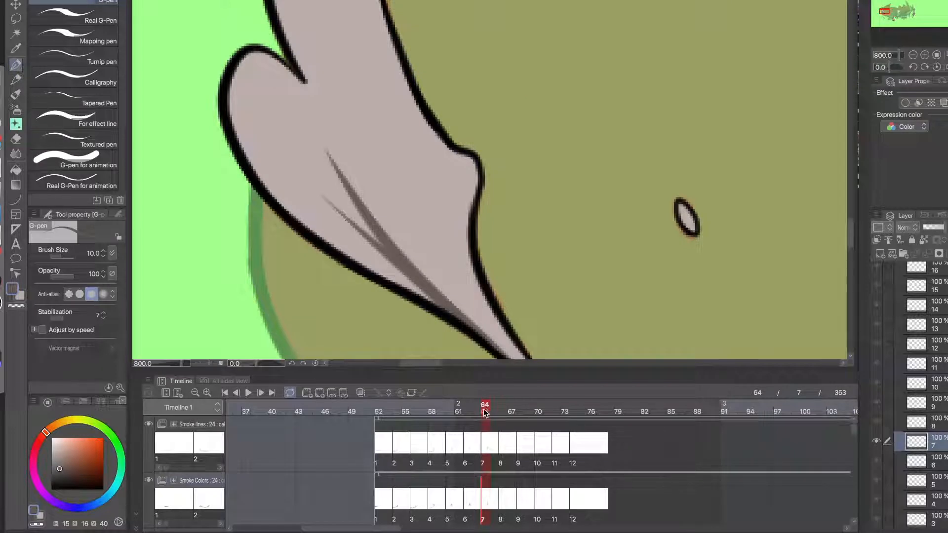
mouse_move(486, 410)
mouse_down()
mouse_move(477, 409)
mouse_move(494, 409)
mouse_up()
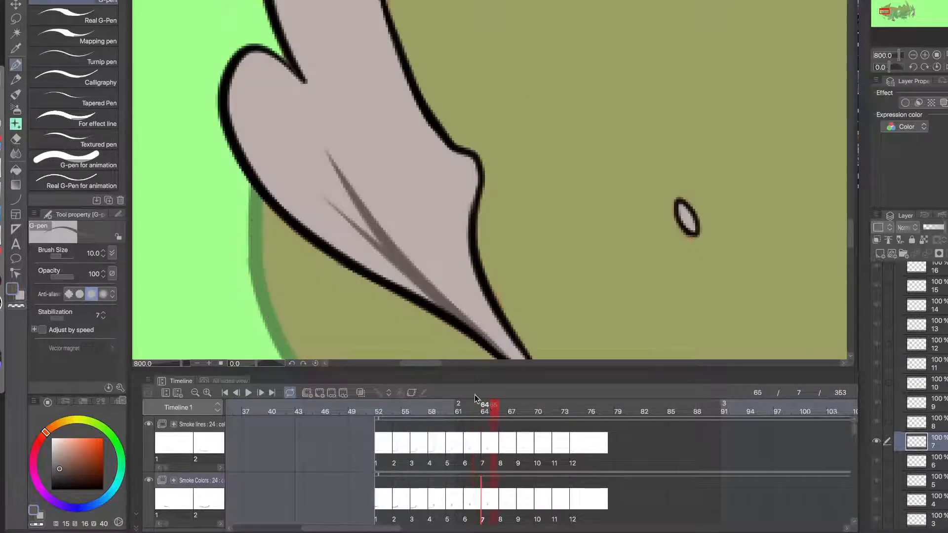
mouse_move(320, 238)
mouse_down()
mouse_move(348, 233)
mouse_move(338, 178)
mouse_up()
alt+click(337, 224)
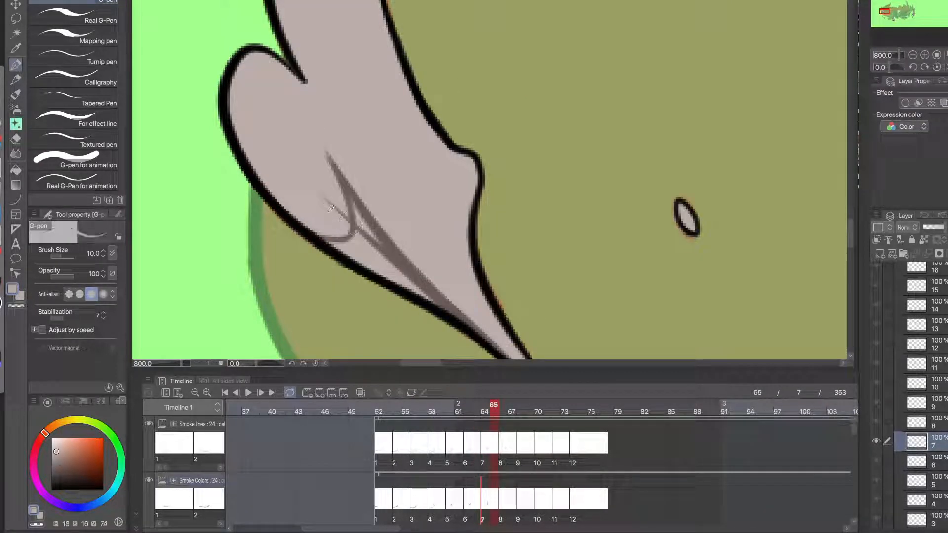
drag(341, 223, 317, 170)
mouse_move(342, 224)
mouse_down()
mouse_move(328, 178)
mouse_move(347, 225)
mouse_up()
- Fill the gap between the tapered lines with the sampled shadow color to form a solid spike
alt+click(412, 268)
alt+click(366, 224)
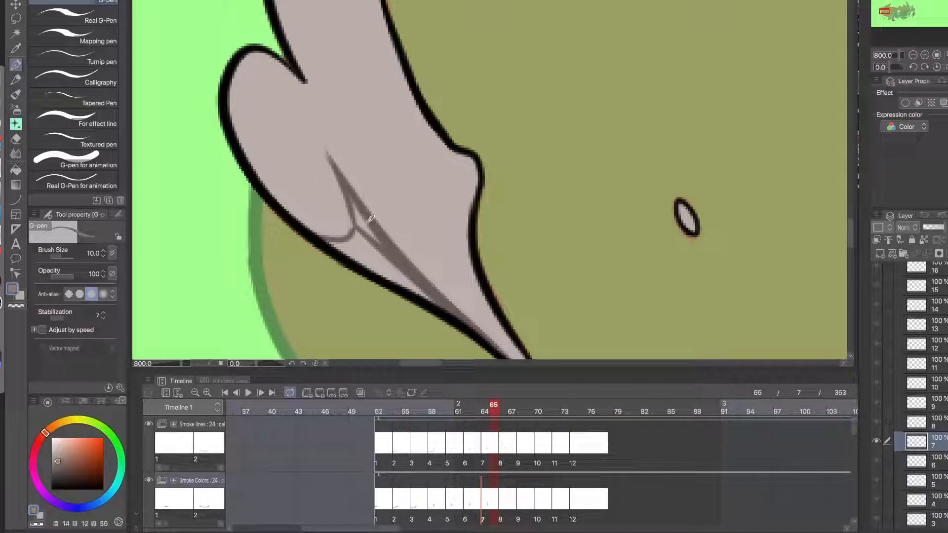
alt+click(403, 259)
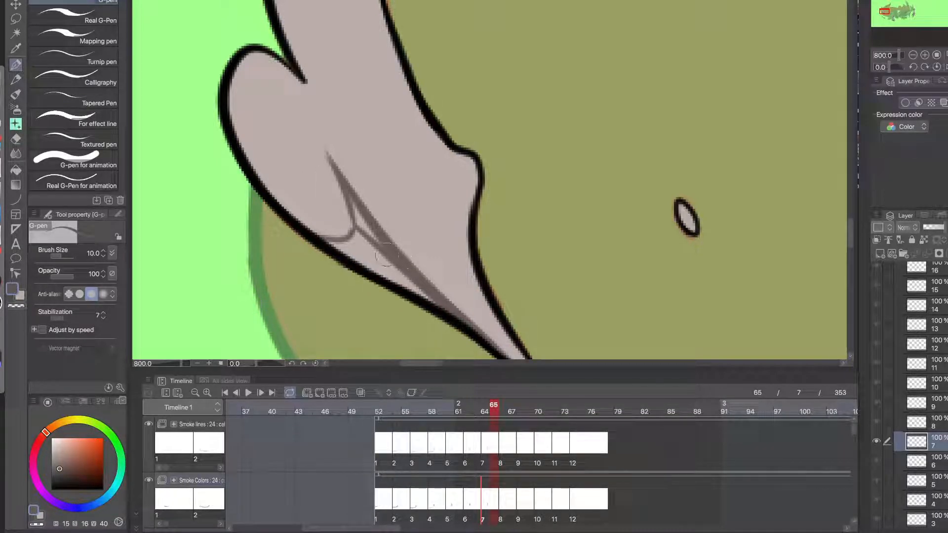
mouse_move(386, 256)
mouse_down()
mouse_move(342, 187)
mouse_move(348, 192)
mouse_up()
drag(360, 243, 328, 160)
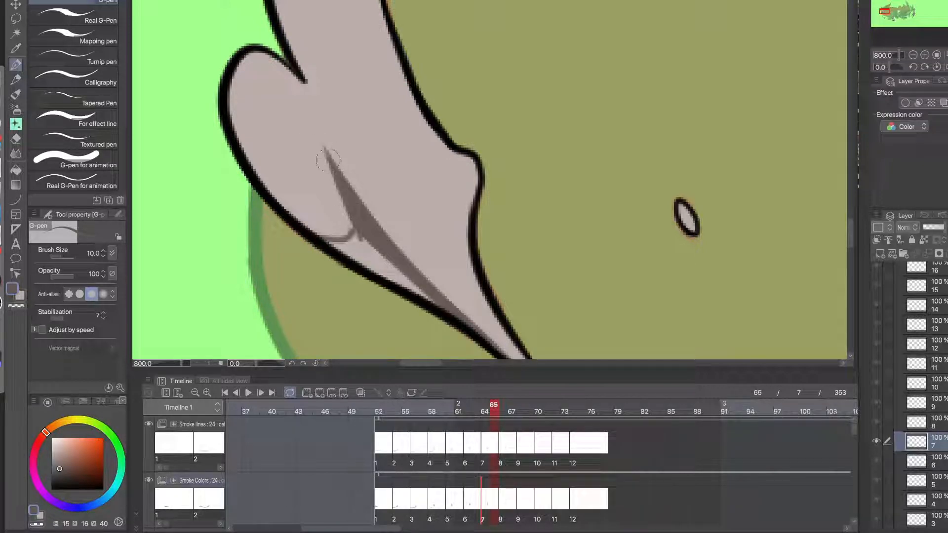
key(ctrl+z)
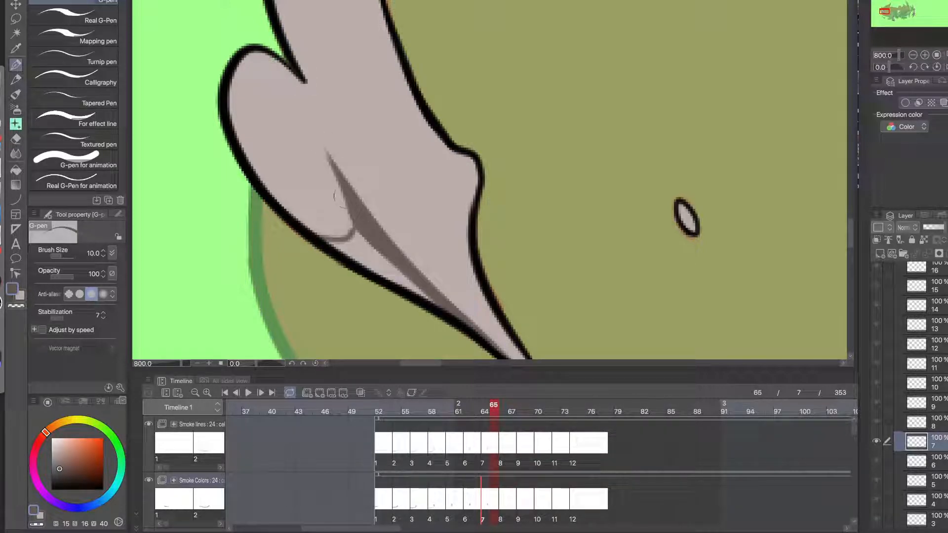
- Raise the curved edge under the small lobe, lengthen the spike's point and fill the shadow down to the tail puff's lower outline
mouse_move(345, 196)
mouse_down()
mouse_move(304, 116)
mouse_move(314, 132)
mouse_up()
key(ctrl+z)
mouse_move(337, 180)
mouse_down()
mouse_move(346, 210)
mouse_move(311, 231)
mouse_move(339, 173)
mouse_up()
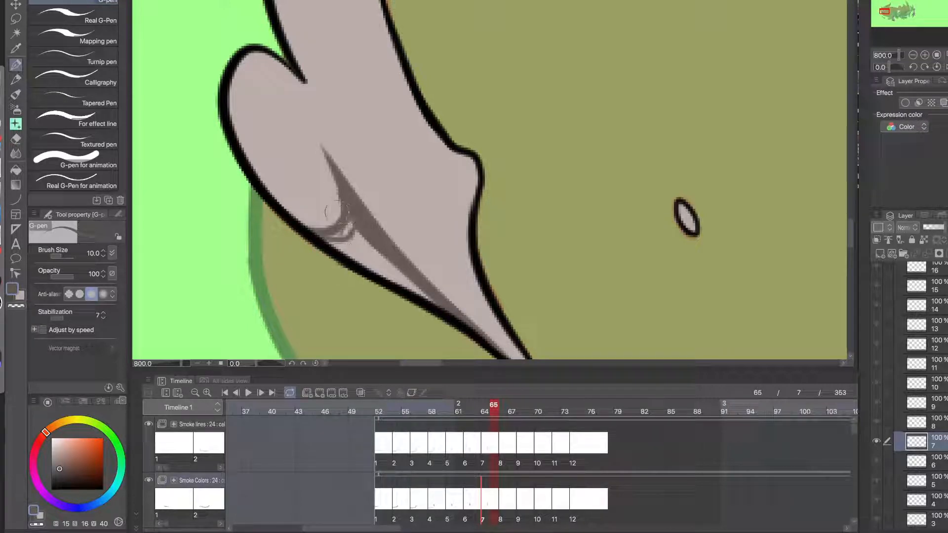
mouse_move(337, 212)
mouse_down()
mouse_move(346, 231)
mouse_move(326, 245)
mouse_move(368, 245)
mouse_move(419, 292)
mouse_move(337, 248)
mouse_move(415, 286)
mouse_up()
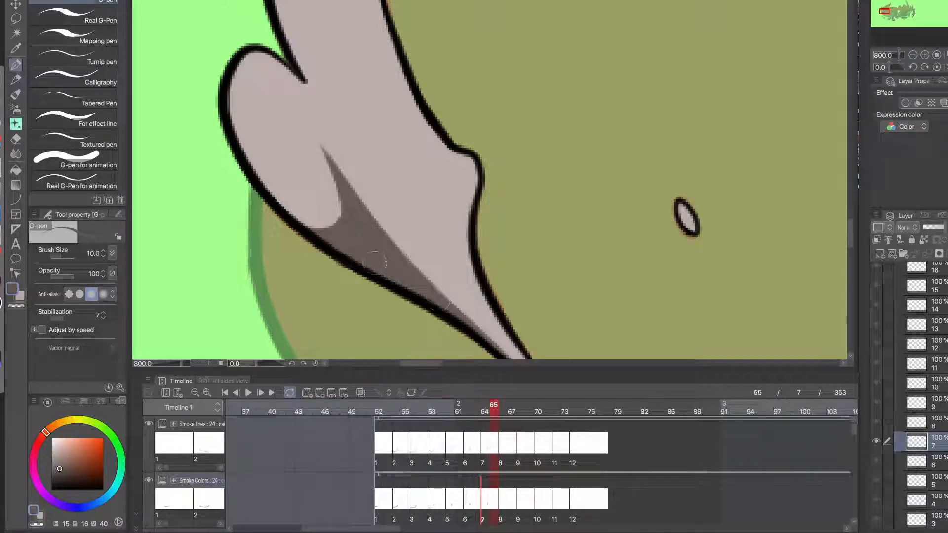
mouse_move(334, 219)
mouse_down()
mouse_move(417, 279)
mouse_move(334, 228)
mouse_up()
drag(408, 285, 330, 225)
key(super+z)
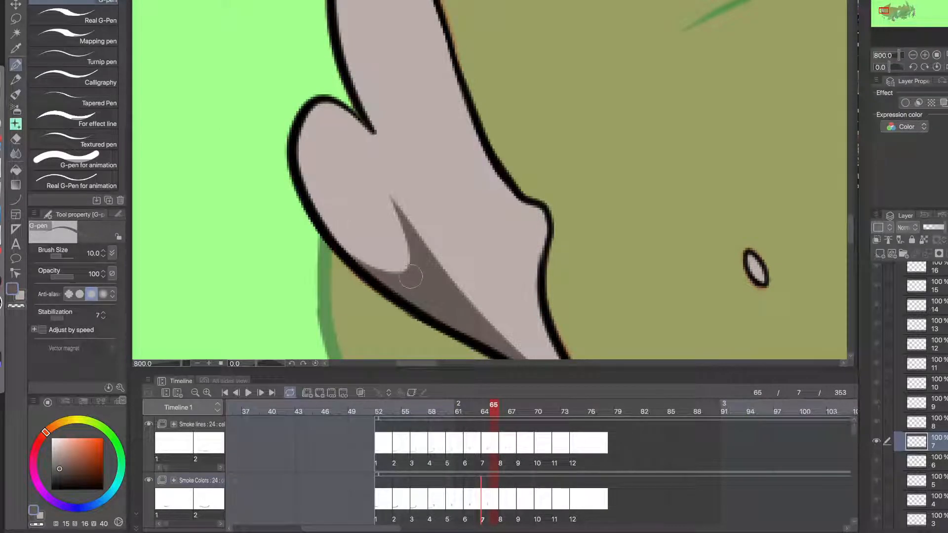
mouse_move(414, 276)
mouse_down()
mouse_move(340, 246)
mouse_move(325, 249)
mouse_move(324, 240)
mouse_up()
- Shorten the spike's point and round the small lobe's shadow edge with the light smoke color
scroll(341, 250, down, 2)
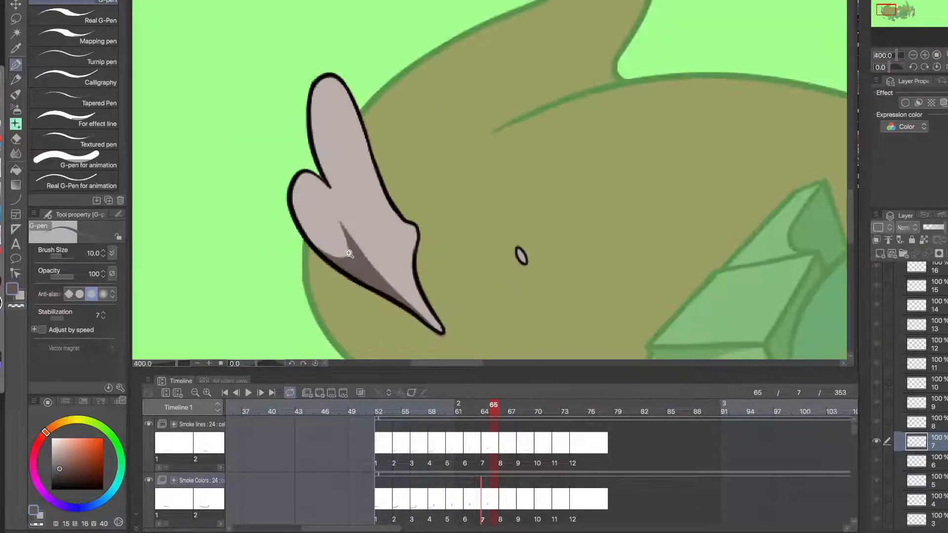
scroll(349, 255, up, 2)
alt+click(339, 250)
key(ctrl+z)
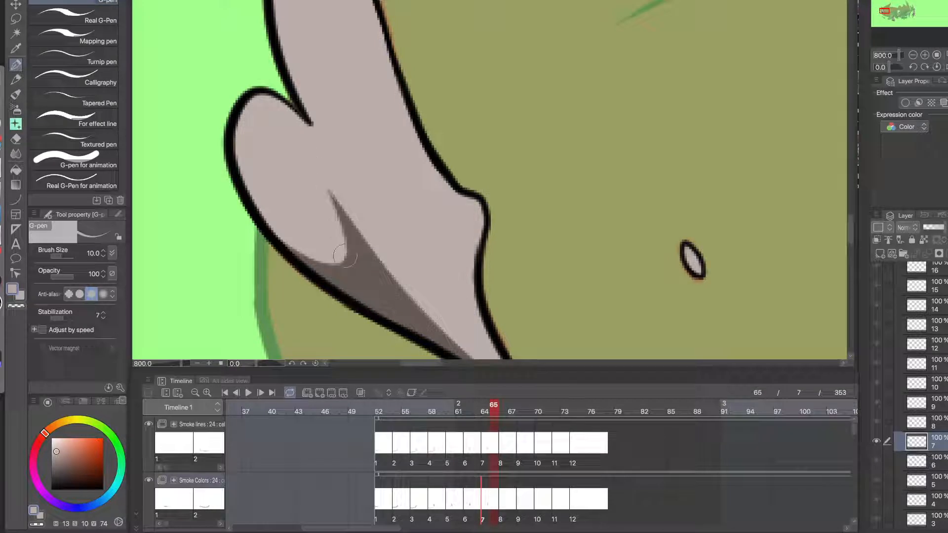
drag(333, 248, 299, 156)
key(ctrl+z)
drag(335, 251, 318, 174)
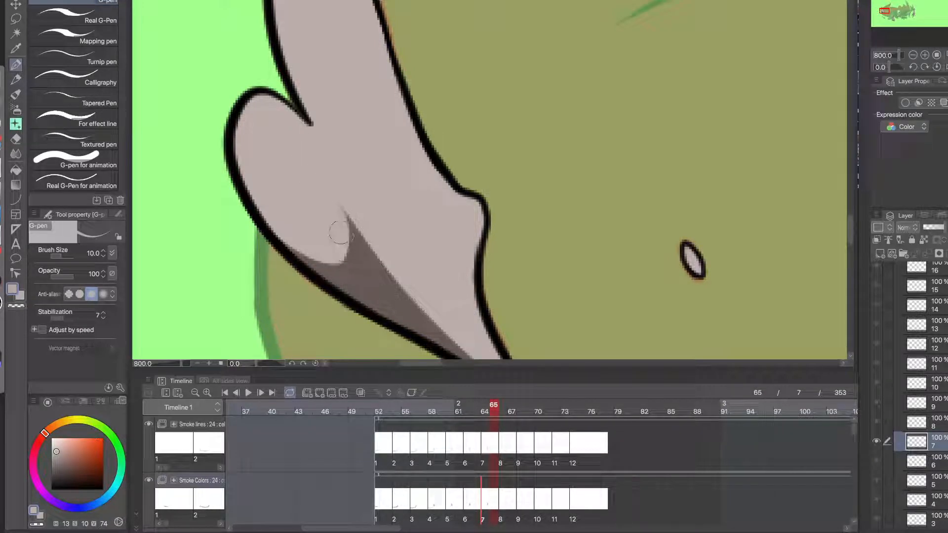
scroll(335, 225, down, 2)
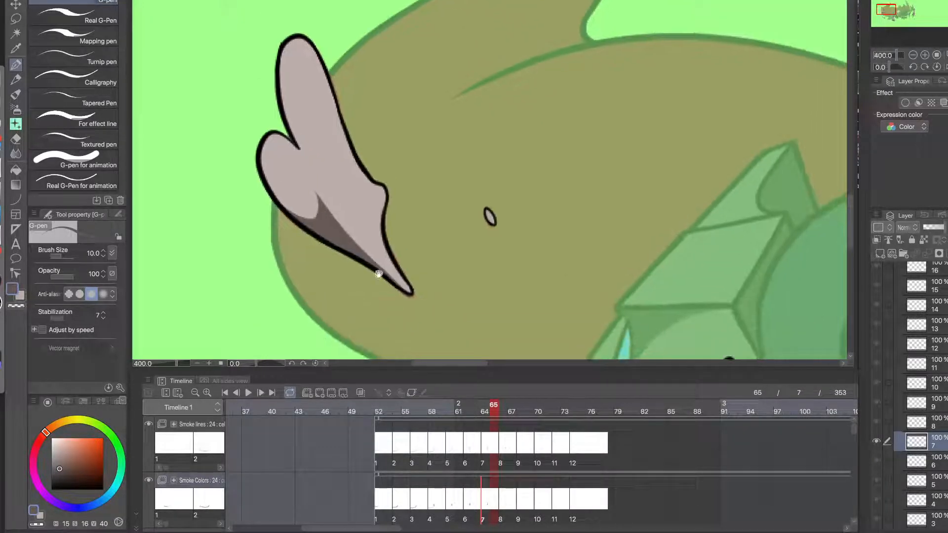
- Compare the tail puff's shading on drawing 7 with its shading on drawing 6
click(496, 415)
drag(480, 409, 484, 412)
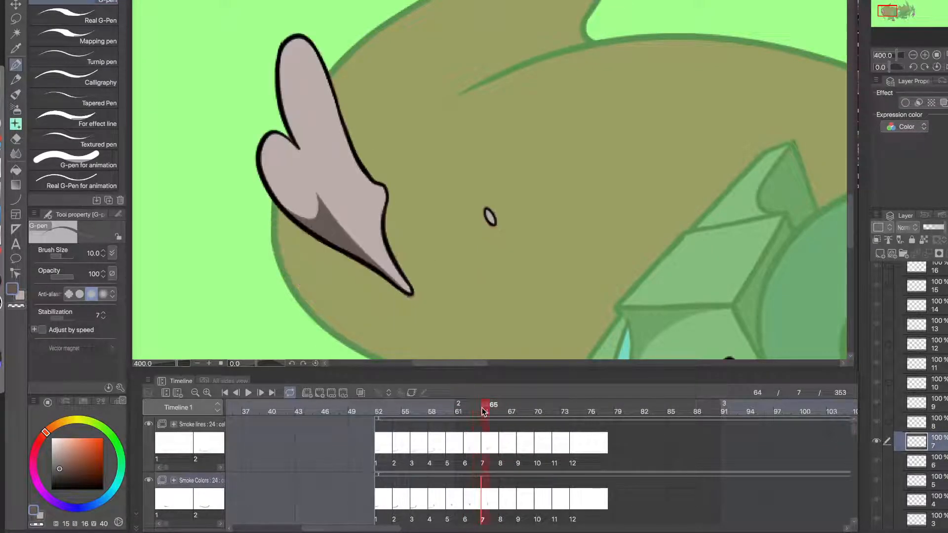
scroll(345, 191, up, 2)
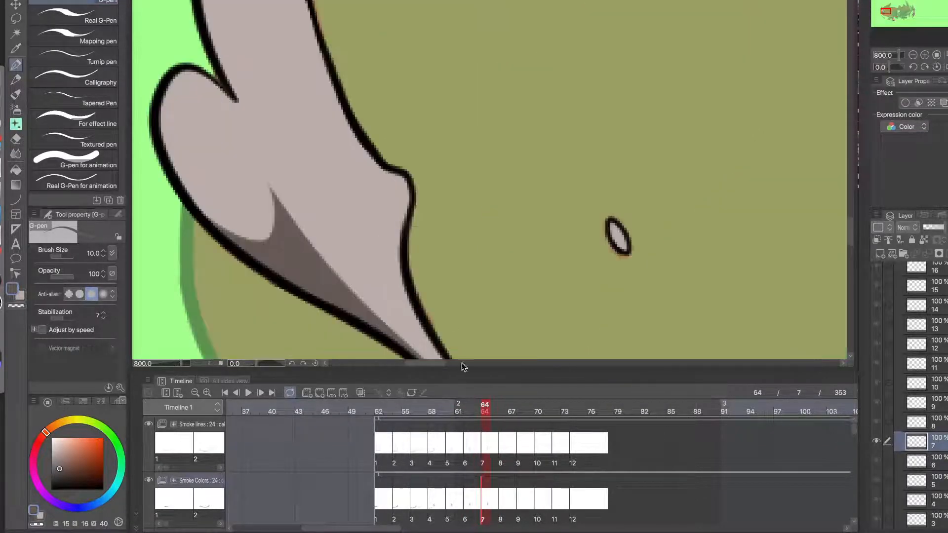
drag(485, 411, 478, 411)
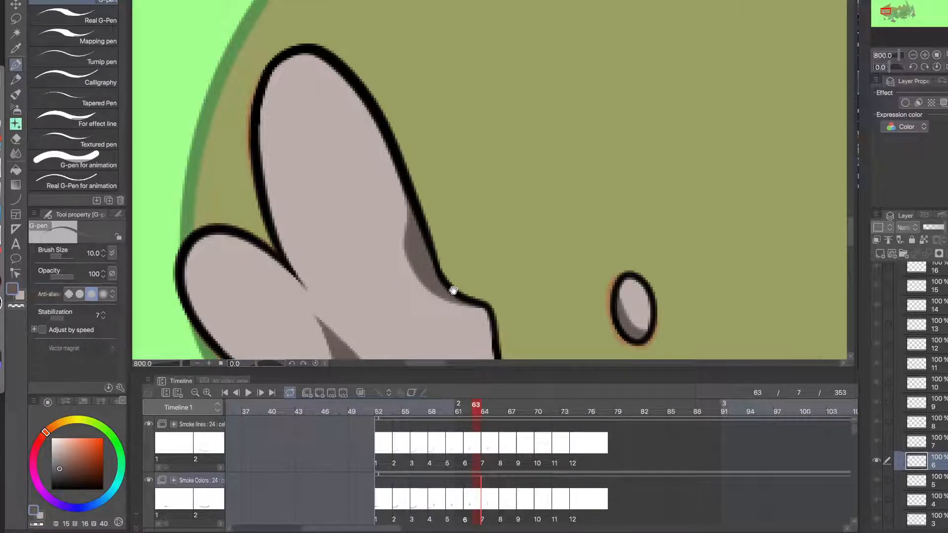
mouse_move(453, 290)
mouse_down()
mouse_move(402, 99)
mouse_move(439, 316)
mouse_up()
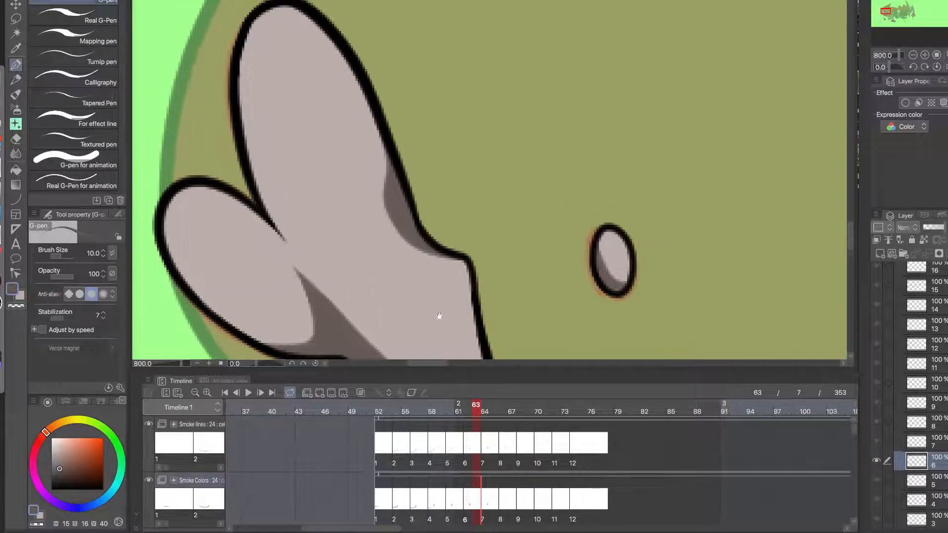
click(485, 411)
drag(391, 217, 422, 288)
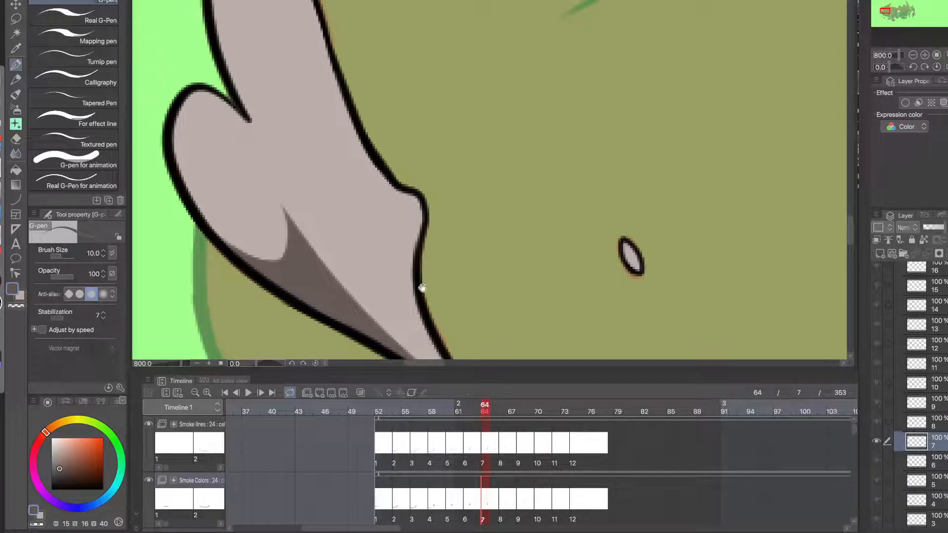
click(435, 244)
click(479, 411)
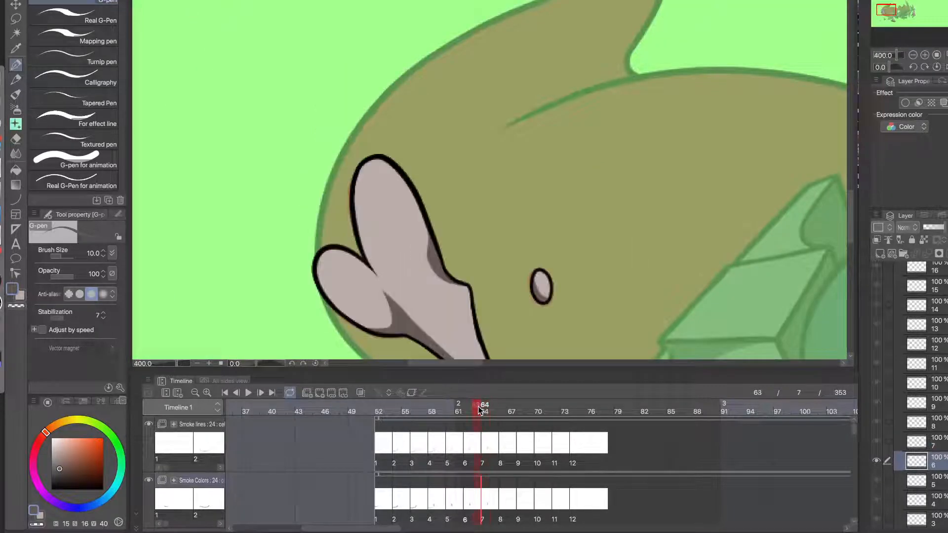
click(485, 411)
- Draw a tapered shadow inside the tail puff's right outline on drawing 7, just above the small bump
click(395, 199)
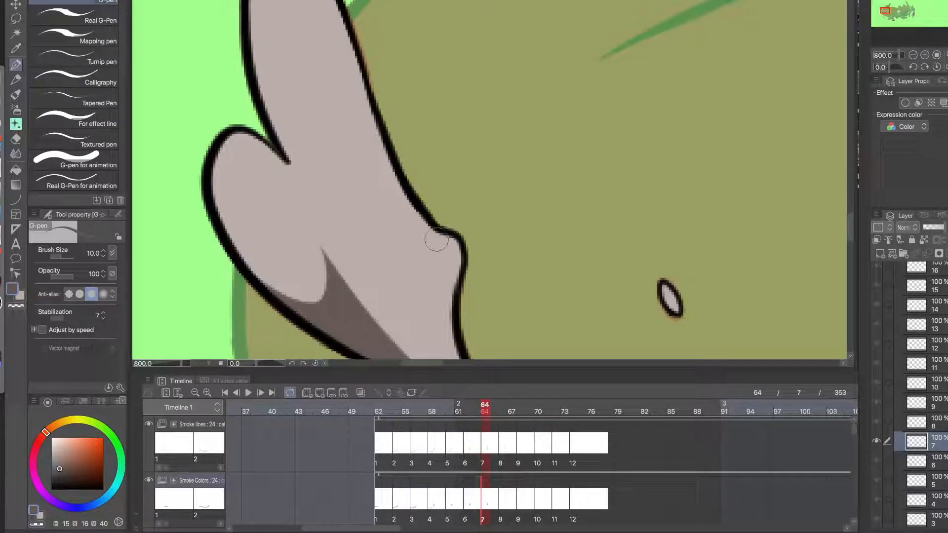
mouse_move(443, 237)
mouse_down()
mouse_move(406, 213)
mouse_move(361, 97)
mouse_up()
key(super+z)
mouse_move(440, 232)
mouse_down()
mouse_move(405, 214)
mouse_move(360, 99)
mouse_up()
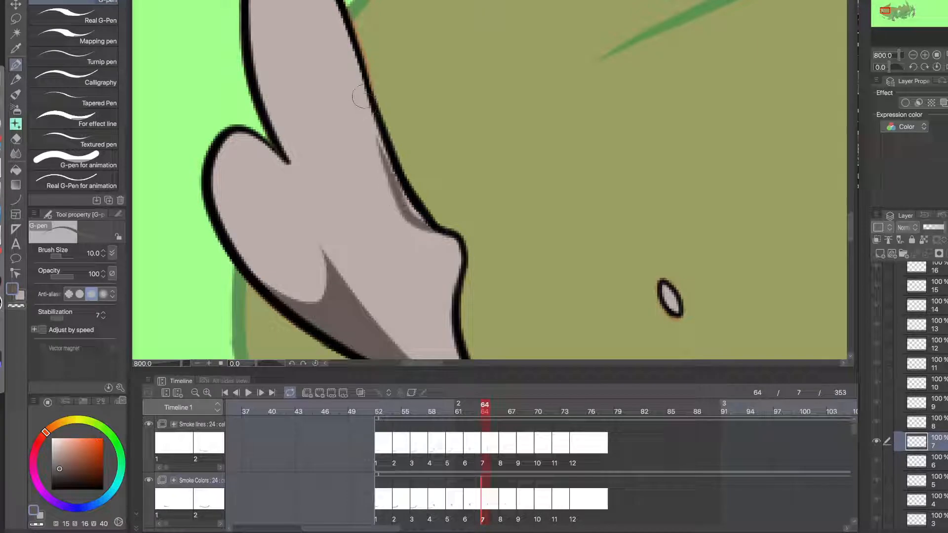
key(super+z)
mouse_move(441, 234)
mouse_down()
mouse_move(417, 224)
mouse_move(365, 88)
mouse_up()
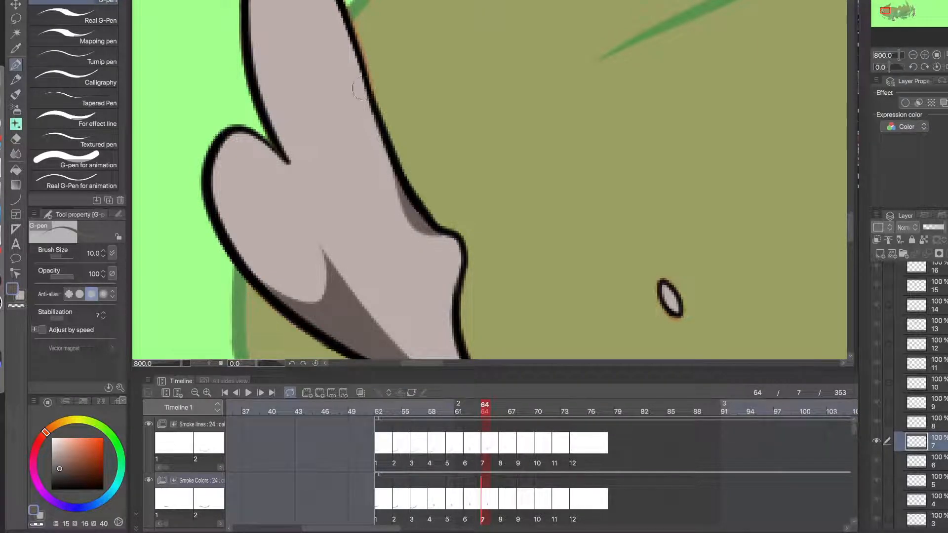
- Refine the edge of the shadow above the bump with the sampled light and shadow smoke colors
alt+super+click(393, 207)
drag(429, 263, 391, 240)
super+click(373, 205)
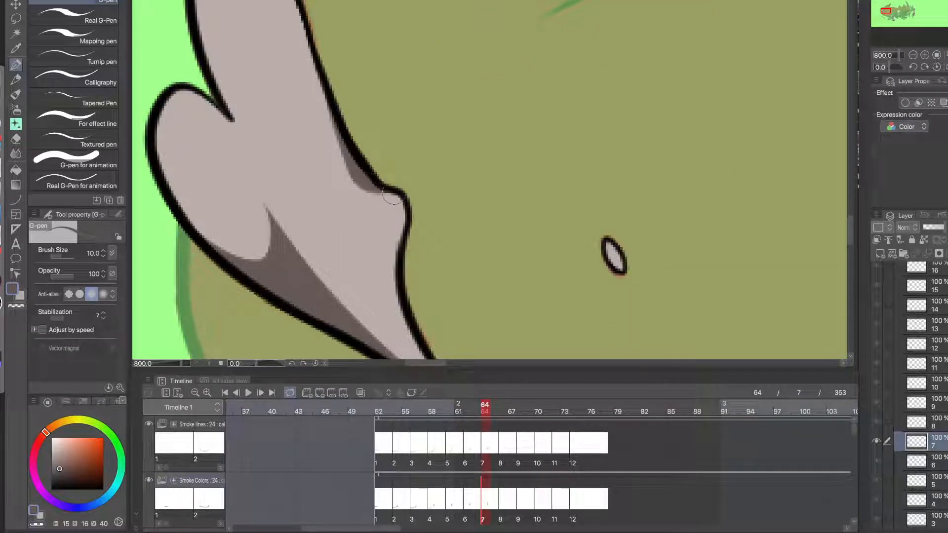
alt+super+click(370, 189)
alt+super+click(367, 191)
- Switch to drawing 8 and shade the lower edge of the oval droplet beside the tail wisp
drag(398, 225, 371, 215)
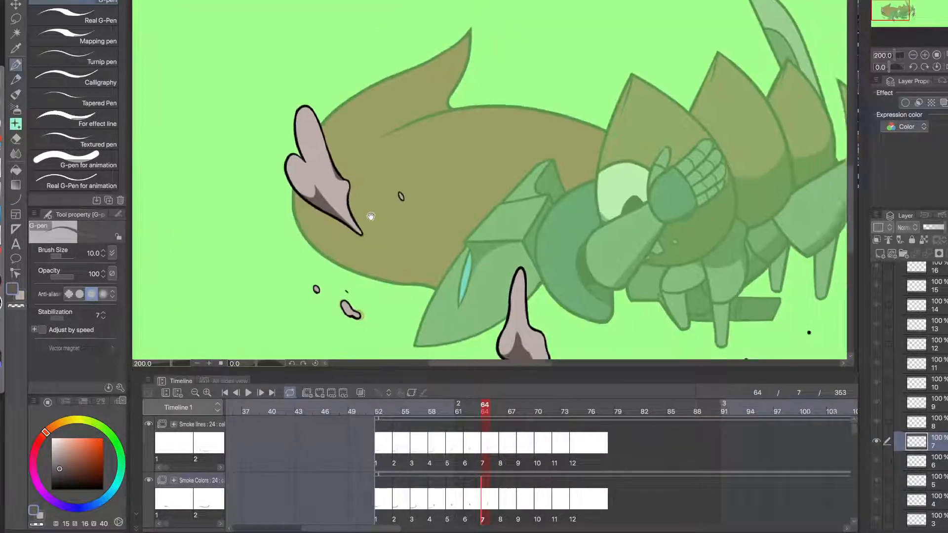
drag(408, 270, 365, 245)
alt+super+click(374, 275)
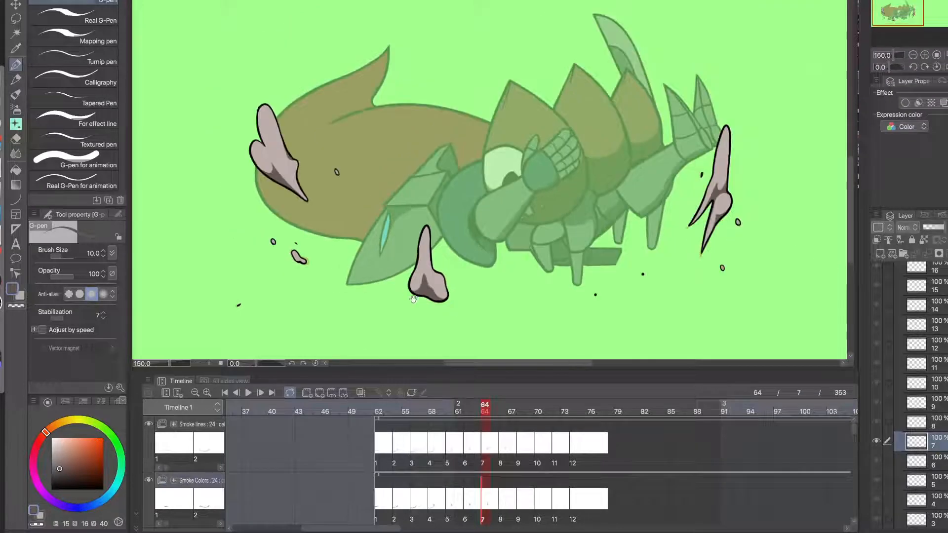
click(505, 500)
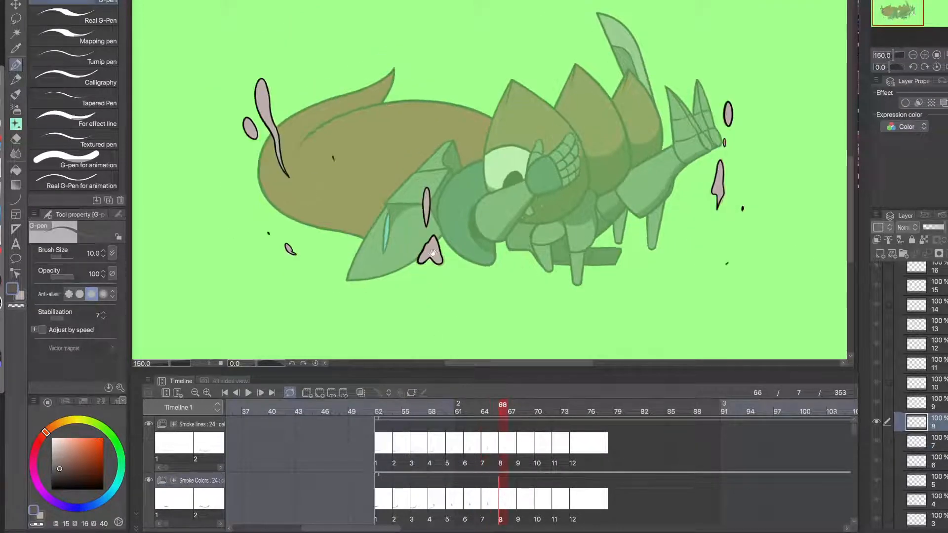
drag(343, 255, 424, 335)
super+click(342, 220)
super+click(335, 222)
super+click(334, 221)
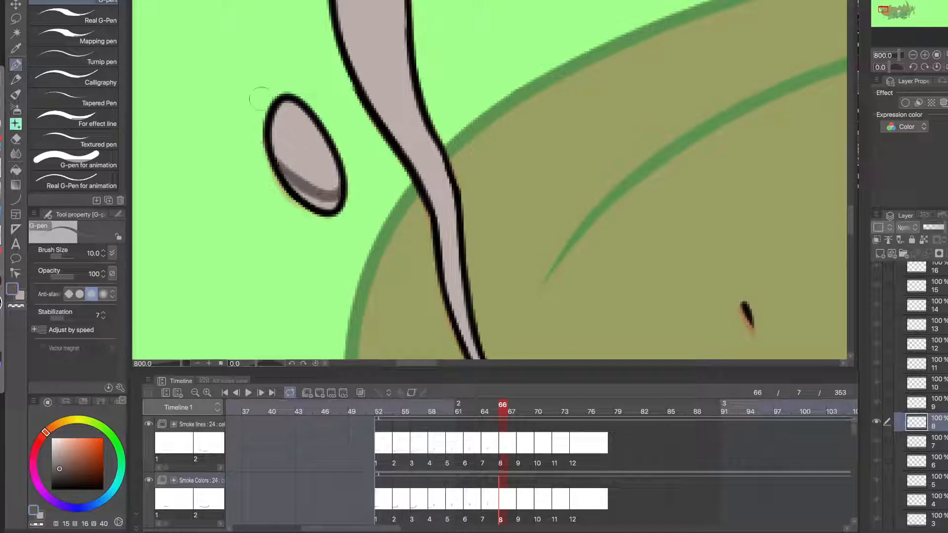
mouse_move(342, 198)
mouse_down()
mouse_move(278, 159)
mouse_move(343, 200)
mouse_move(329, 206)
mouse_move(372, 247)
mouse_up()
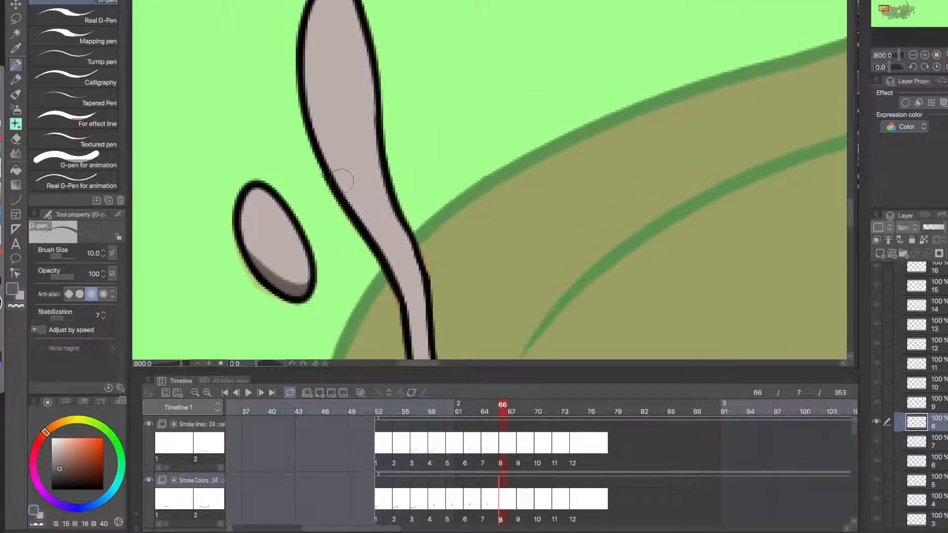
- Draw a narrow shadow along the left outline of the long tail wisp down to its bend, redoing the uneven strokes
drag(330, 163, 310, 84)
drag(317, 140, 305, 74)
mouse_move(370, 240)
mouse_down()
mouse_move(346, 134)
mouse_move(387, 227)
mouse_move(348, 120)
mouse_up()
key(super+z)
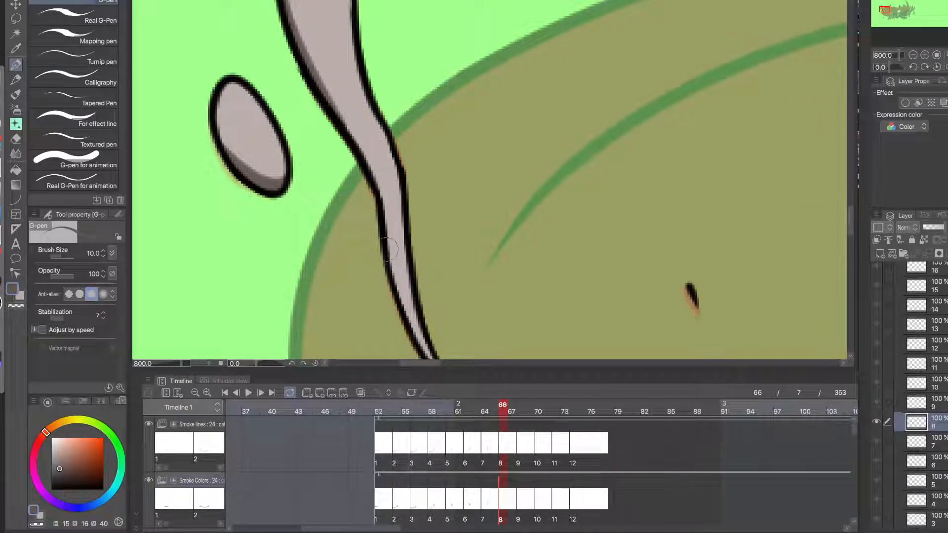
mouse_move(391, 250)
mouse_down()
mouse_move(381, 184)
mouse_move(370, 161)
mouse_move(385, 198)
mouse_move(328, 94)
mouse_up()
mouse_move(345, 128)
mouse_down()
mouse_move(375, 208)
mouse_move(336, 127)
mouse_up()
key(super+z)
drag(373, 189, 319, 97)
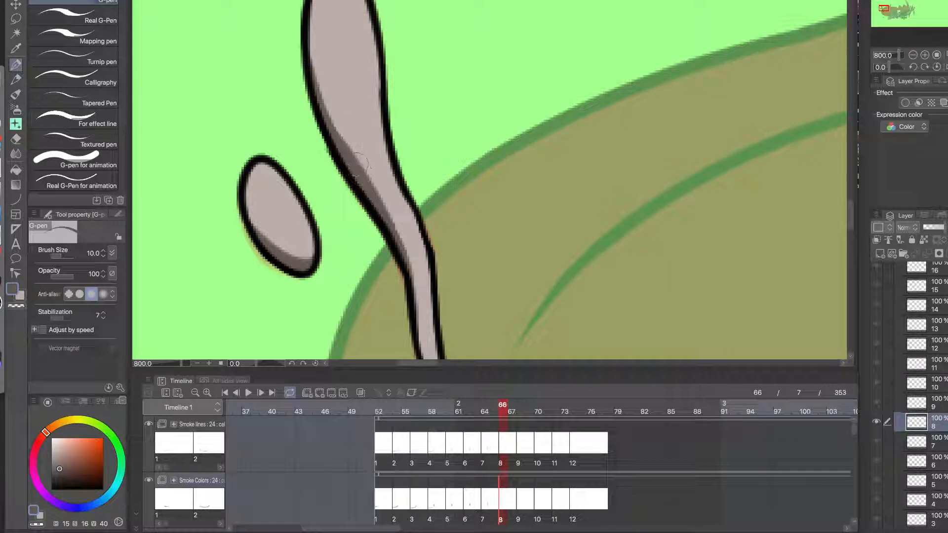
- Smooth the wisp's shadow along its upper left side and thin it to an even band with the light smoke color
drag(360, 163, 315, 54)
mouse_move(365, 216)
mouse_down()
mouse_move(310, 92)
mouse_move(343, 110)
mouse_move(364, 158)
mouse_up()
drag(385, 188, 341, 103)
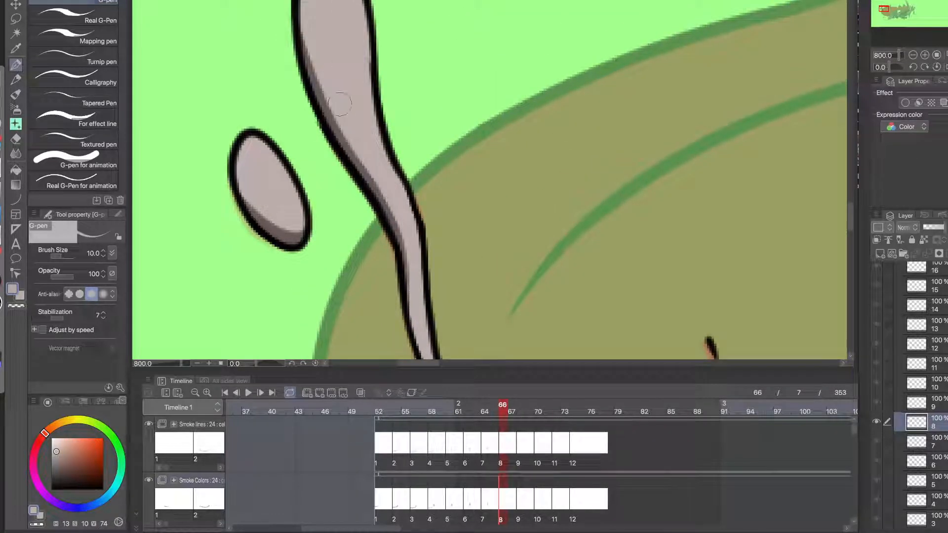
- Sample the shadow color from the oval droplet and continue the wisp's shadow down its lower stretch toward the pointed tip
alt+click(292, 230)
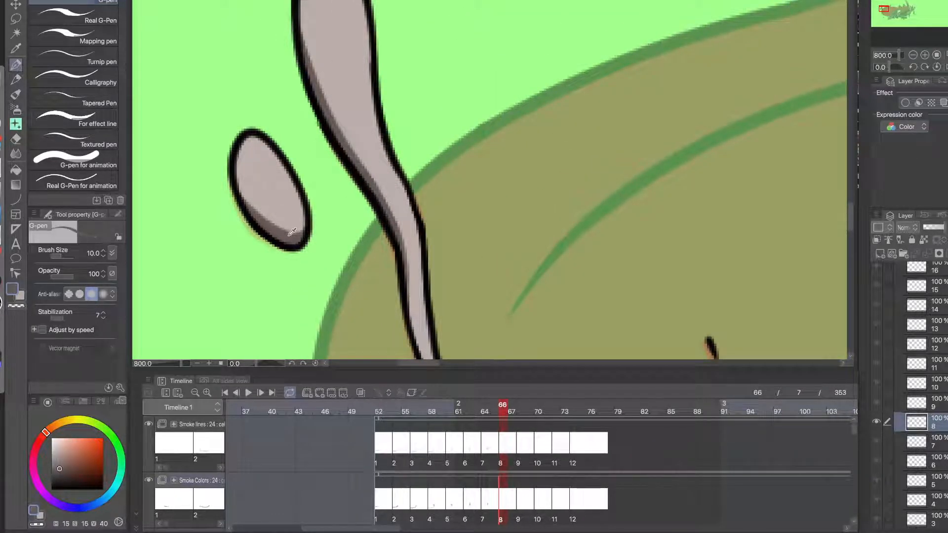
mouse_move(359, 265)
mouse_down()
mouse_move(375, 256)
mouse_move(346, 252)
mouse_up()
mouse_move(368, 324)
mouse_down()
mouse_move(341, 221)
mouse_move(373, 314)
mouse_move(346, 238)
mouse_move(330, 142)
mouse_up()
drag(338, 194, 326, 124)
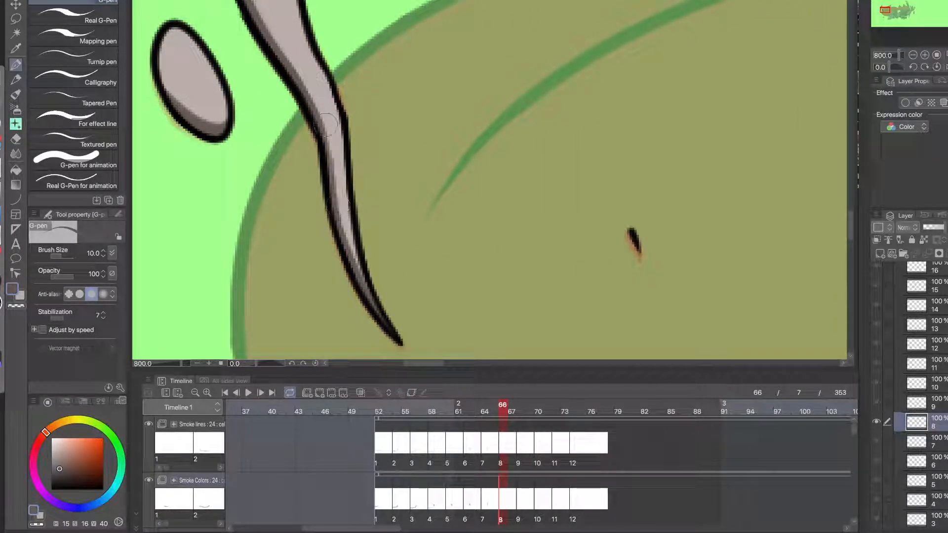
drag(338, 216, 317, 110)
alt+click(321, 173)
alt+click(321, 174)
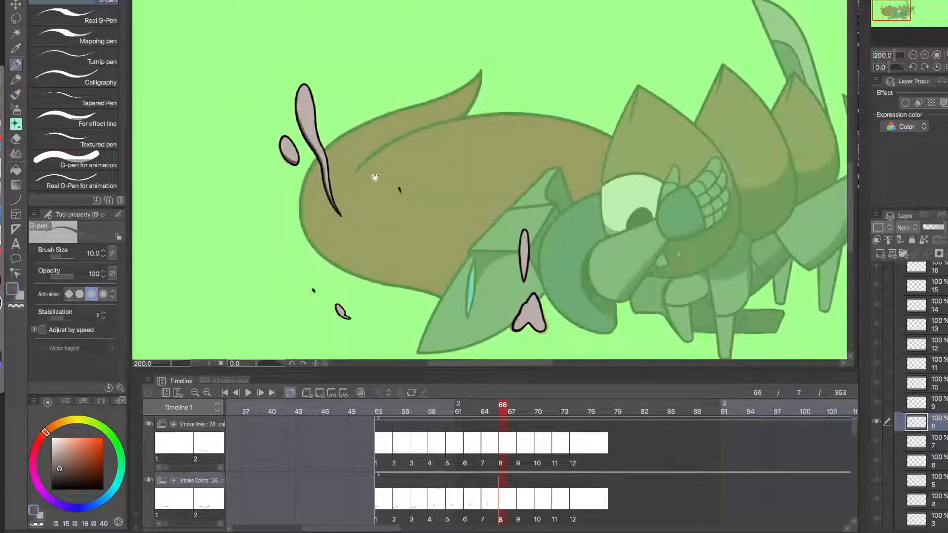
- Shade the bottom of the upper oval droplet beside the creature's raised claw on drawing 8
drag(437, 220, 327, 188)
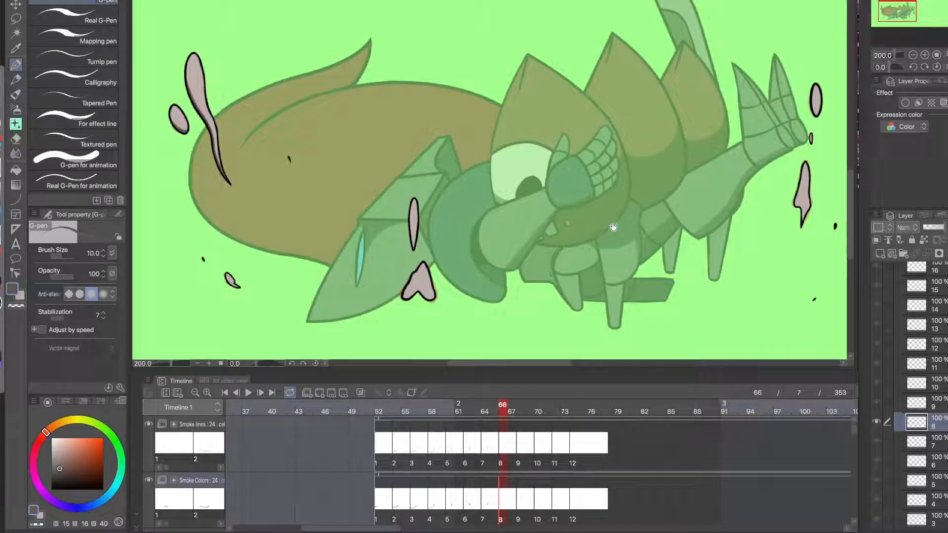
drag(613, 227, 278, 255)
ctrl+click(479, 137)
ctrl+click(479, 137)
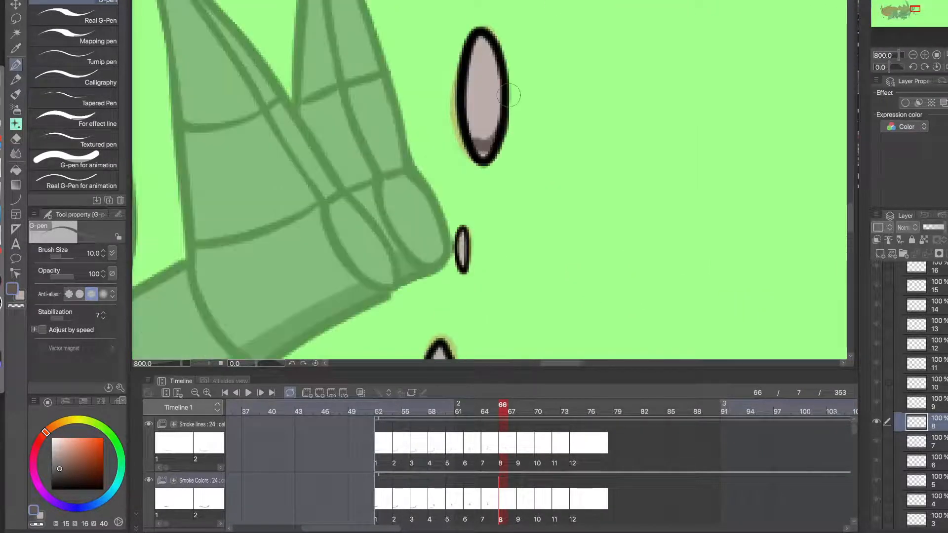
key(ctrl+z)
drag(474, 140, 507, 84)
drag(488, 142, 497, 134)
- Draw a small wedge-shaped shadow rising from the notch of the pointed smoke puff below the claw
drag(486, 207, 497, 59)
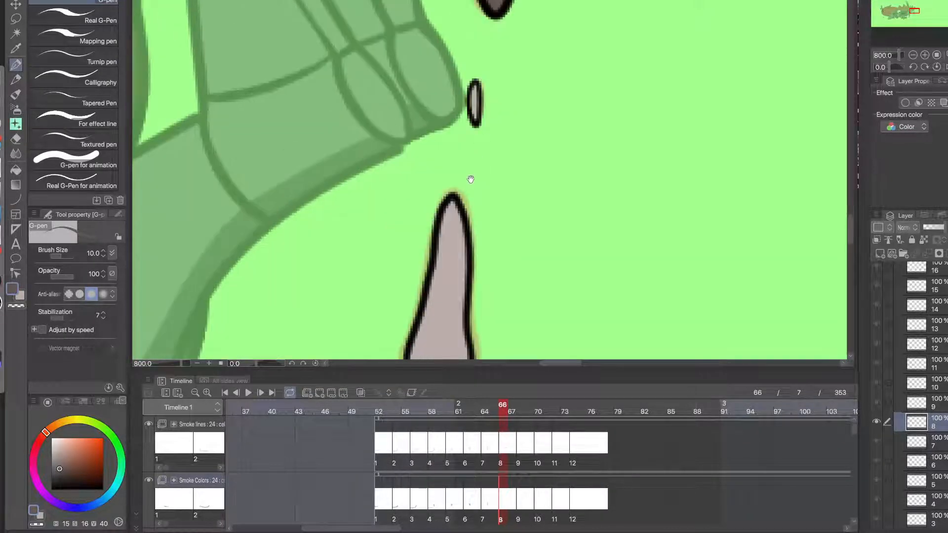
drag(464, 253, 462, 151)
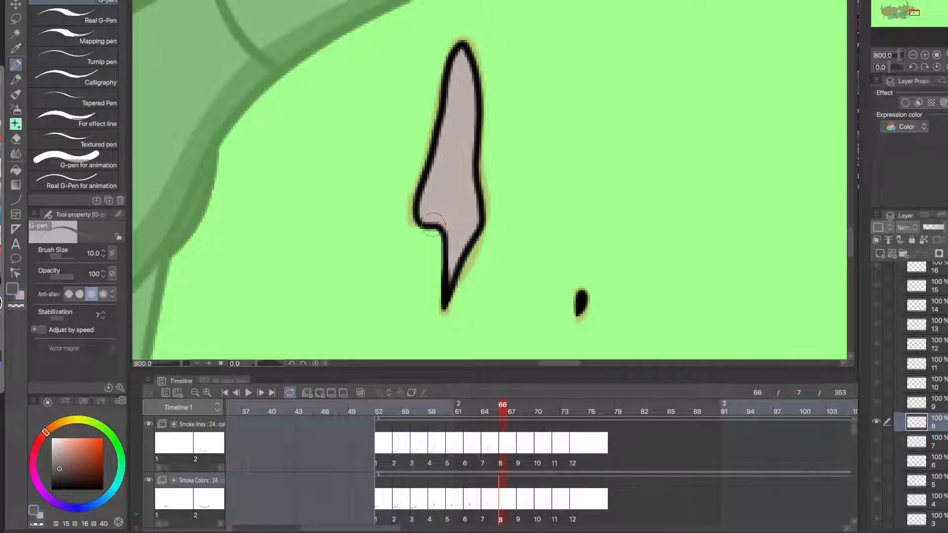
mouse_move(447, 271)
mouse_down()
mouse_move(455, 188)
mouse_move(451, 235)
mouse_move(452, 198)
mouse_move(441, 228)
mouse_up()
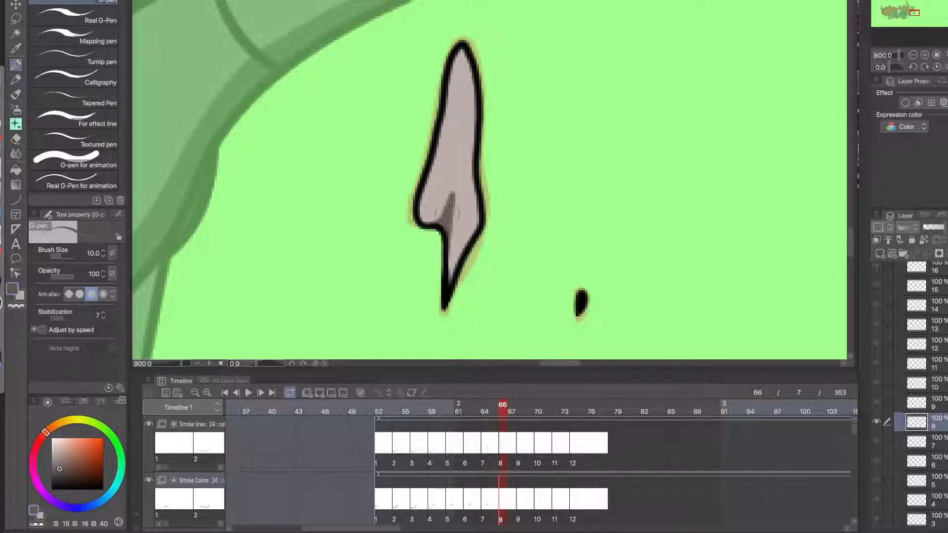
mouse_move(453, 193)
mouse_down()
mouse_move(438, 217)
mouse_move(455, 174)
mouse_move(451, 223)
mouse_up()
- Refine the wedge shadow's edges in the pointed puff with the sampled light and shadow smoke colors
alt+click(466, 206)
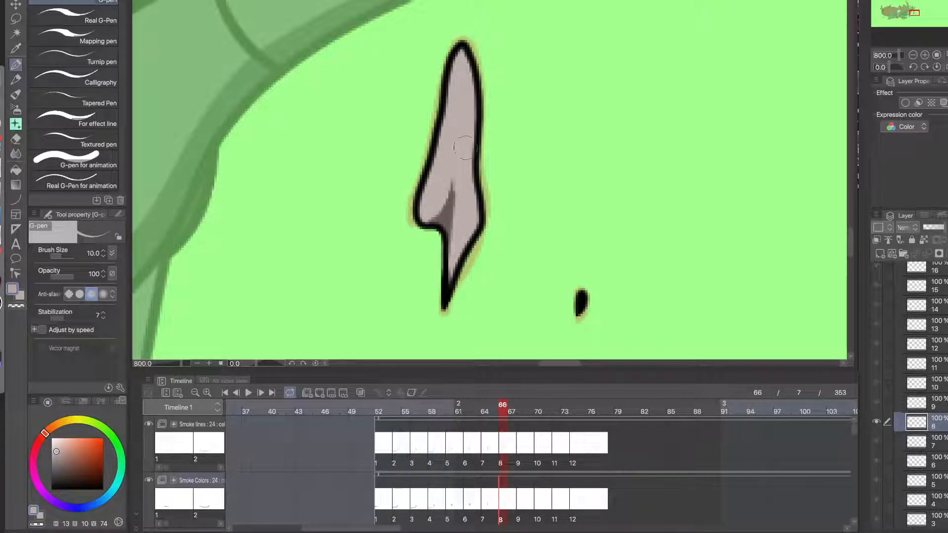
alt+click(447, 216)
alt+click(459, 230)
alt+click(459, 231)
mouse_move(435, 269)
mouse_down()
mouse_move(493, 229)
mouse_move(442, 267)
mouse_up()
mouse_move(509, 408)
mouse_down()
mouse_move(493, 408)
mouse_move(503, 406)
mouse_up()
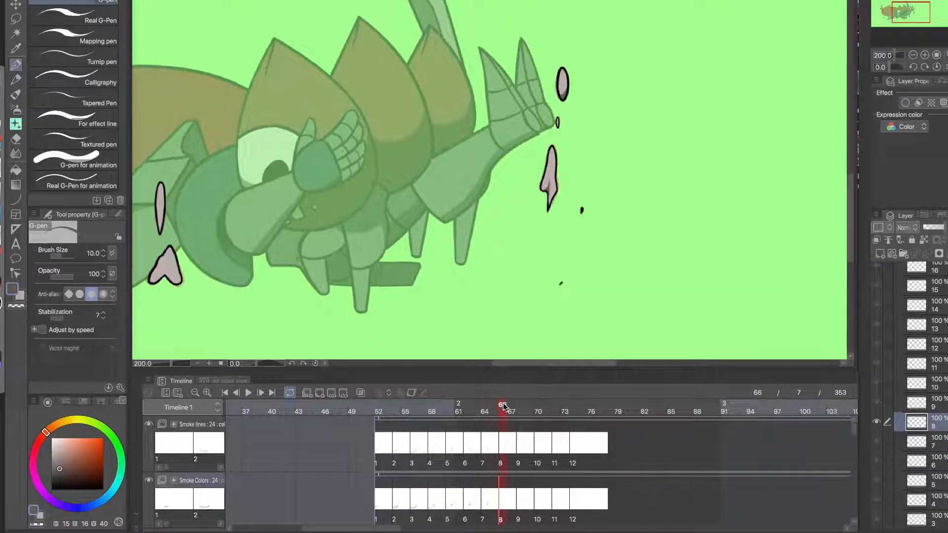
- Draw a peaked shadow above the bottom notch of the arrowhead-shaped smoke puff below the creature's head
drag(380, 259, 495, 237)
super+click(429, 218)
super+click(428, 219)
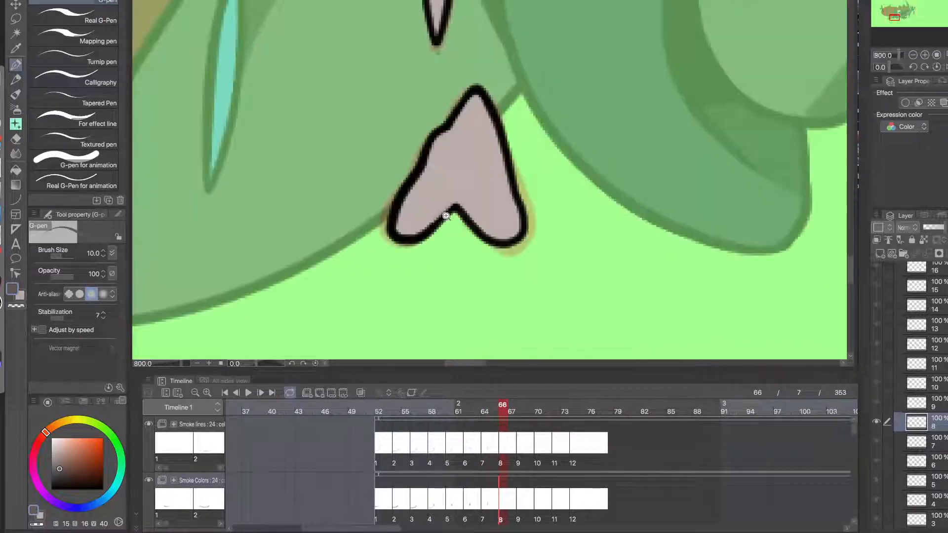
mouse_move(423, 226)
mouse_down()
mouse_move(456, 184)
mouse_move(500, 232)
mouse_move(482, 210)
mouse_up()
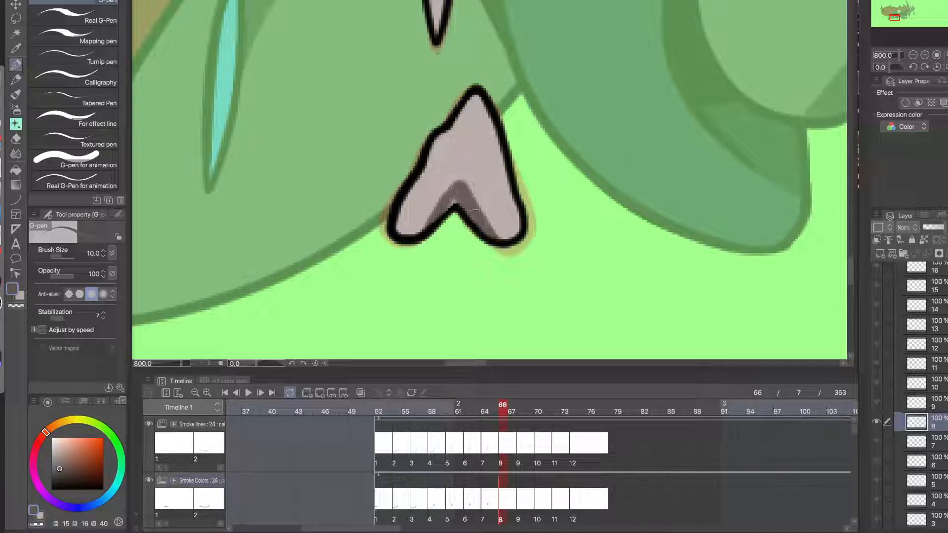
- Trim the right arm of the arrowhead puff's shadow with the light smoke color, and resample the shadow color
alt+click(507, 205)
mouse_move(508, 236)
mouse_down()
mouse_move(484, 218)
mouse_move(483, 164)
mouse_up()
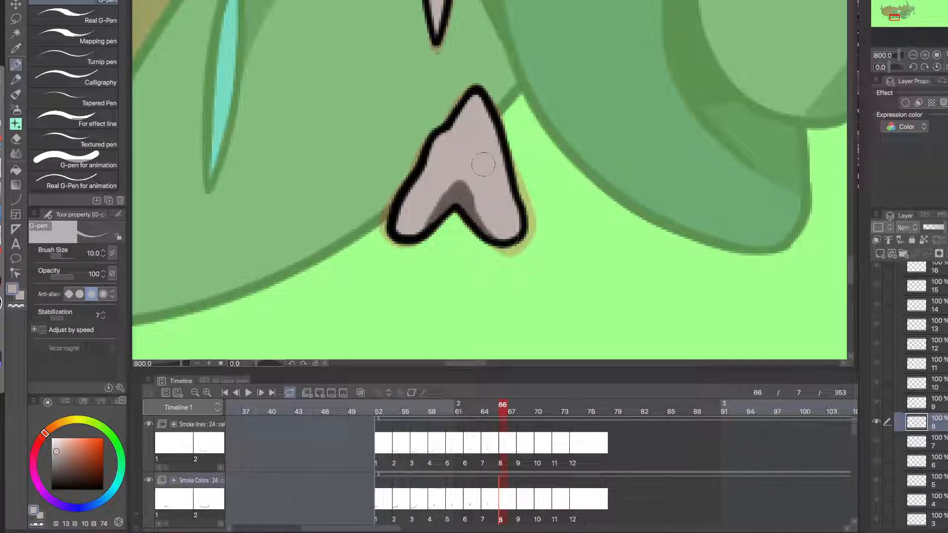
alt+click(454, 189)
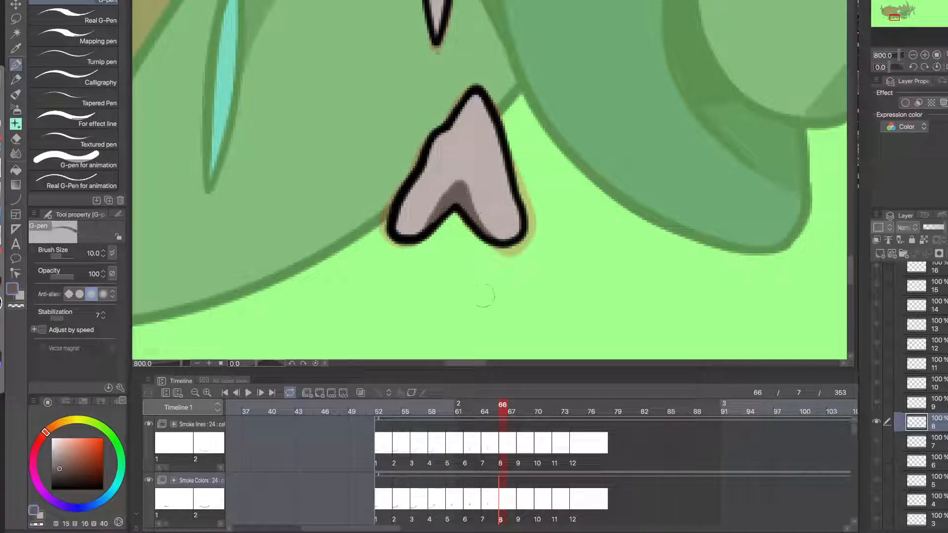
- Check the smoke shading on drawing 8 against drawing 7, and move on to drawing 9
click(496, 406)
click(501, 405)
scroll(479, 284, down, 7)
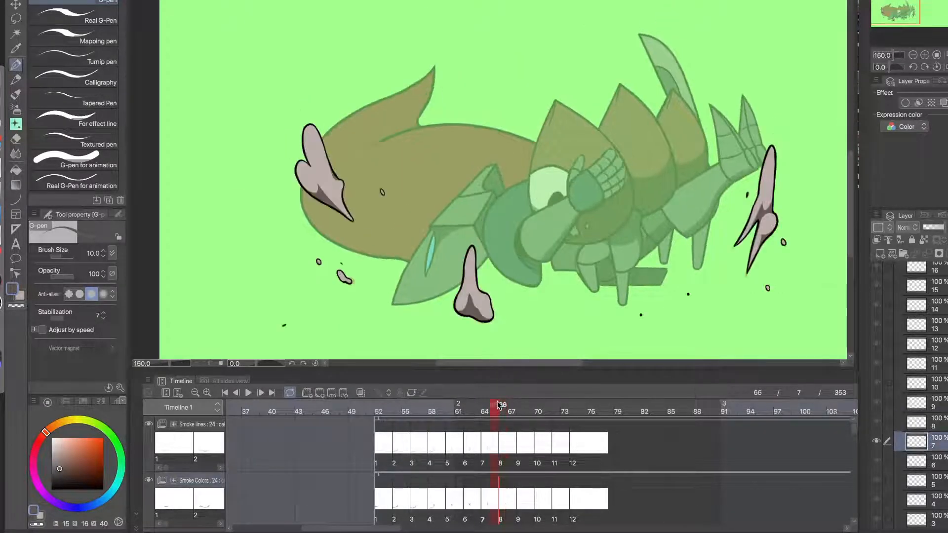
click(510, 406)
drag(503, 303, 437, 286)
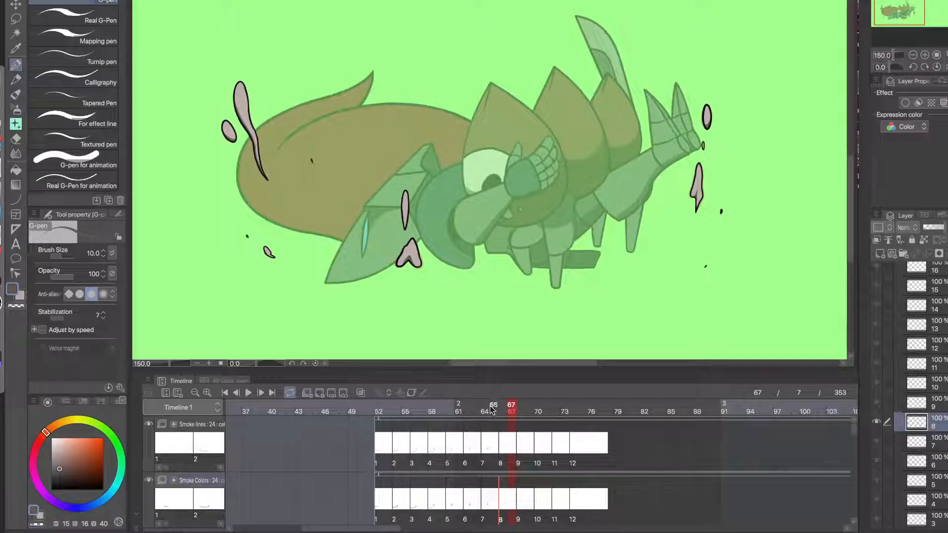
click(521, 408)
scroll(411, 224, up, 10)
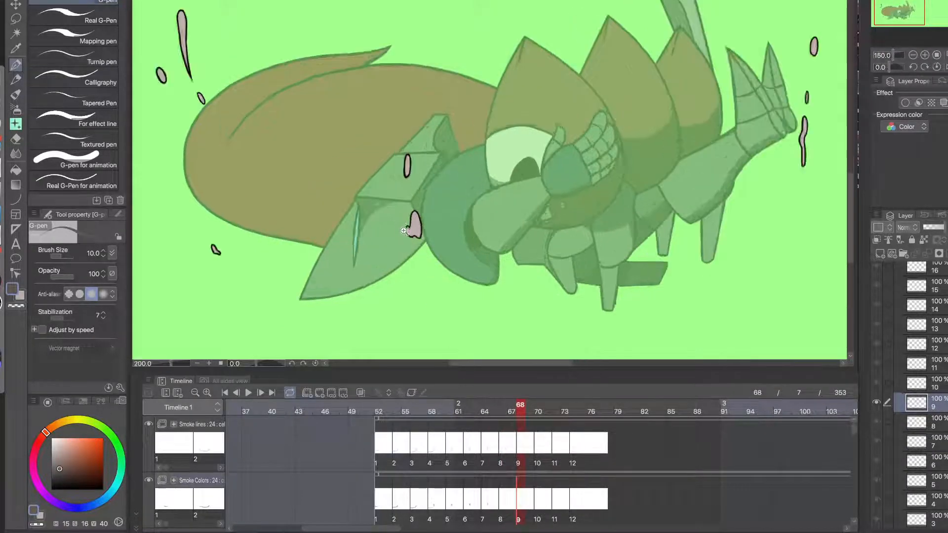
- Shade the lower edge of the oval droplet beyond the raised claws on drawing 9 with the shadow smoke color
mouse_move(431, 224)
mouse_down()
mouse_move(455, 193)
mouse_move(503, 242)
mouse_move(454, 218)
mouse_up()
scroll(465, 248, down, 8)
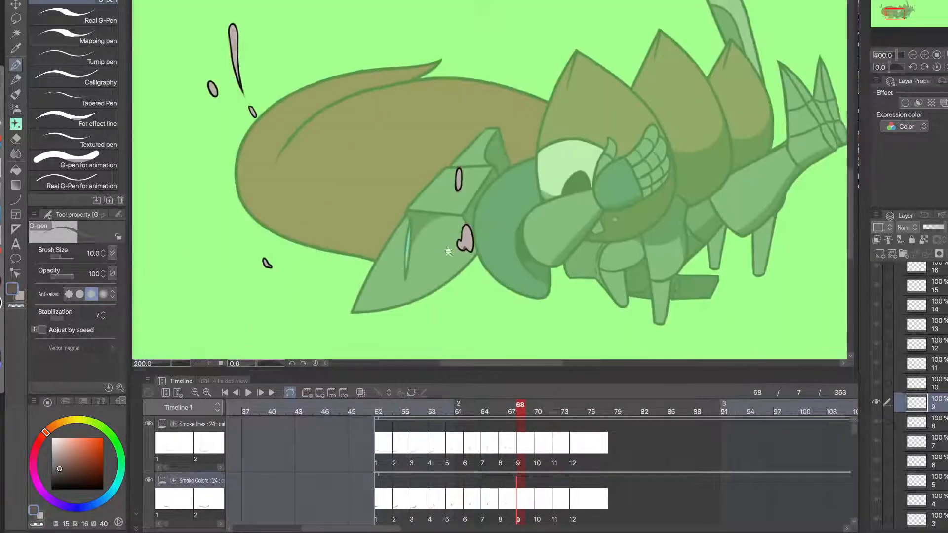
scroll(480, 324, up, 2)
scroll(337, 173, up, 3)
scroll(336, 173, up, 2)
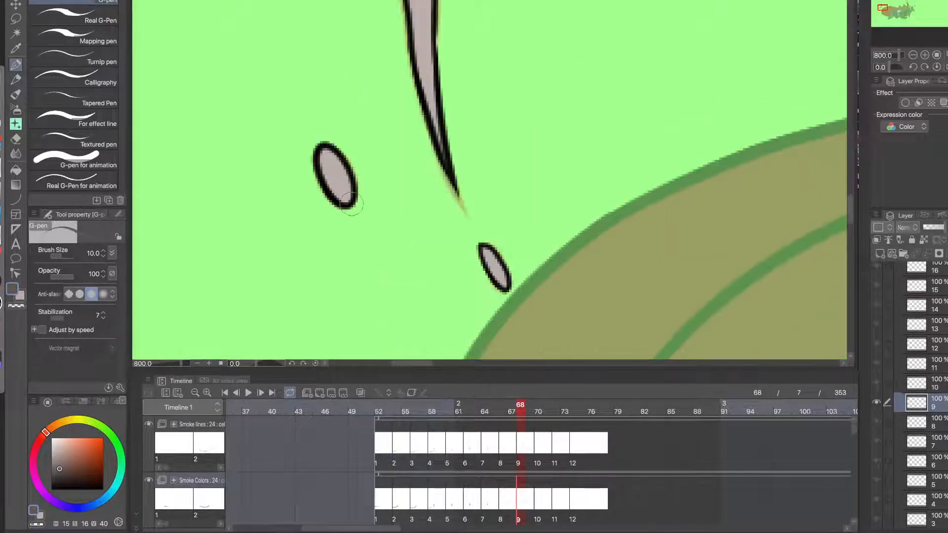
scroll(349, 212, down, 5)
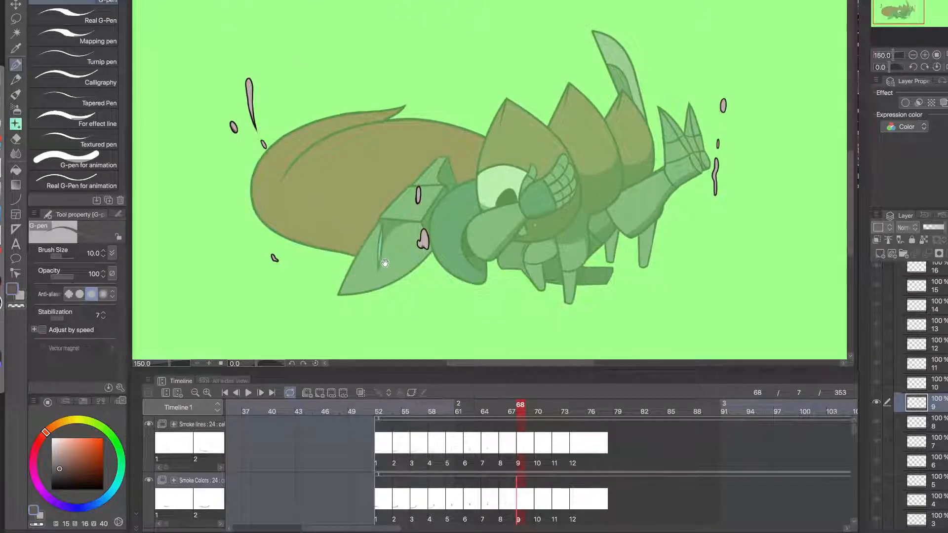
scroll(724, 119, up, 5)
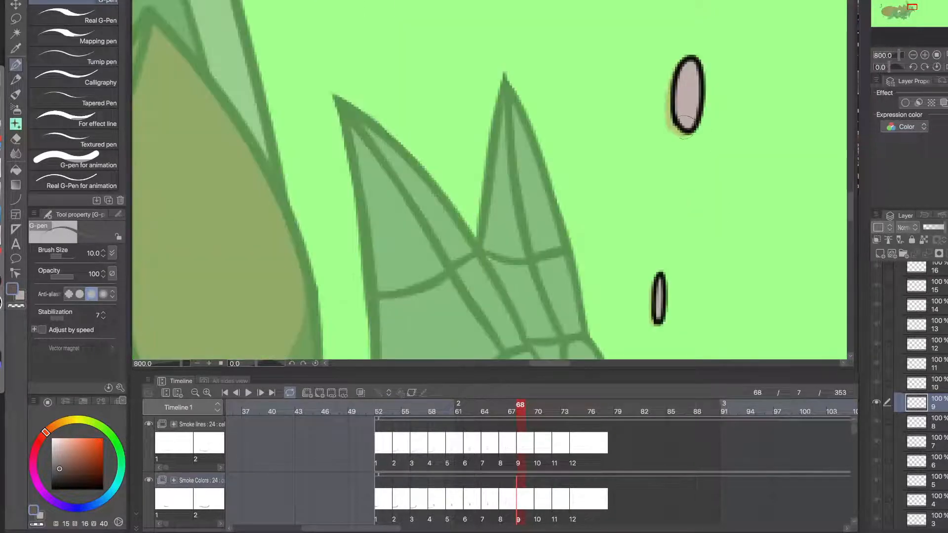
drag(691, 130, 704, 91)
key(ctrl+z)
drag(690, 131, 702, 88)
scroll(690, 132, down, 5)
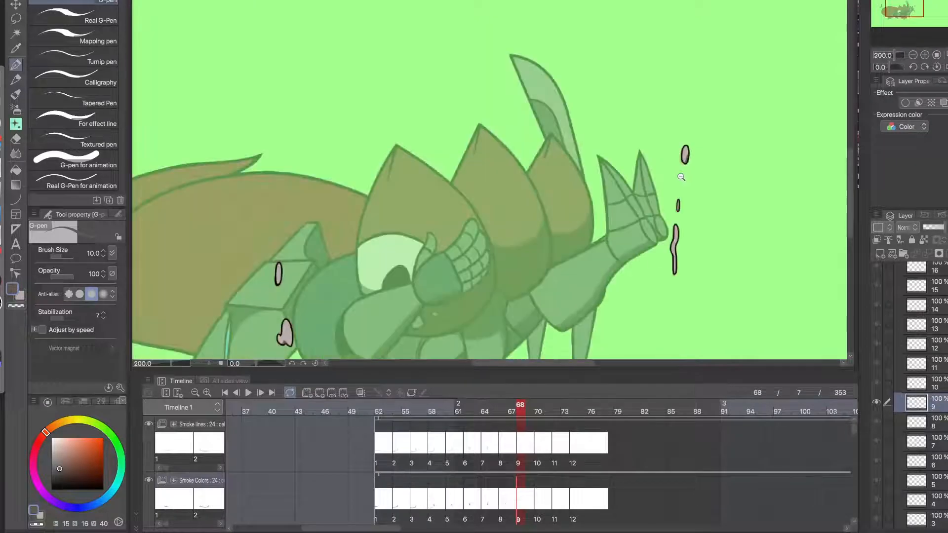
- Skip past the remaining early drawings to drawing 13 of Smoke Colors, bringing the smoke puff at the character's arm into close view
drag(520, 411, 590, 427)
click(100, 0)
click(101, 0)
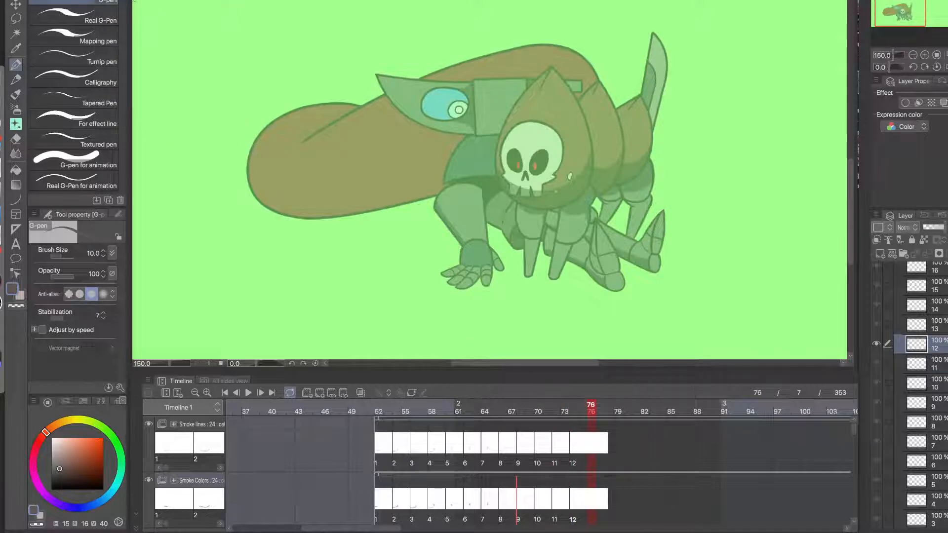
click(101, 0)
click(135, 2)
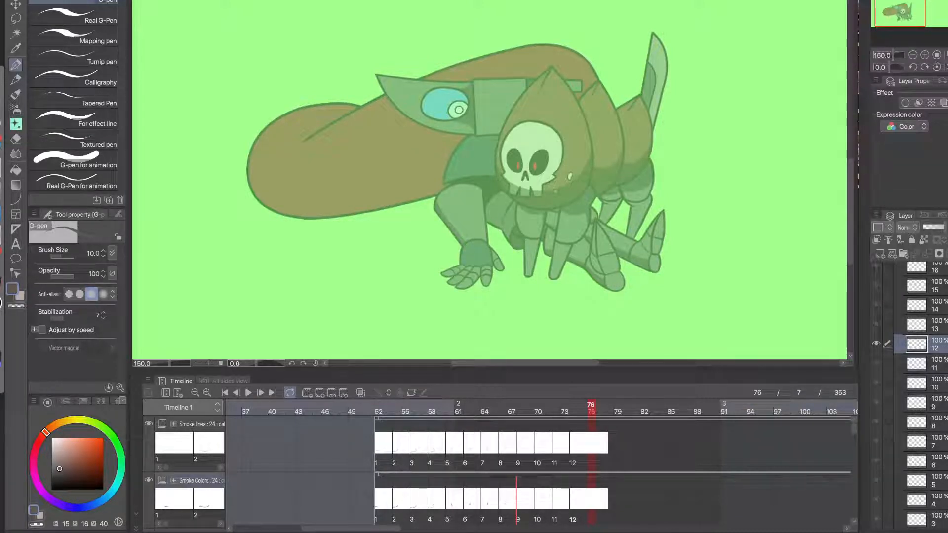
drag(588, 413, 638, 443)
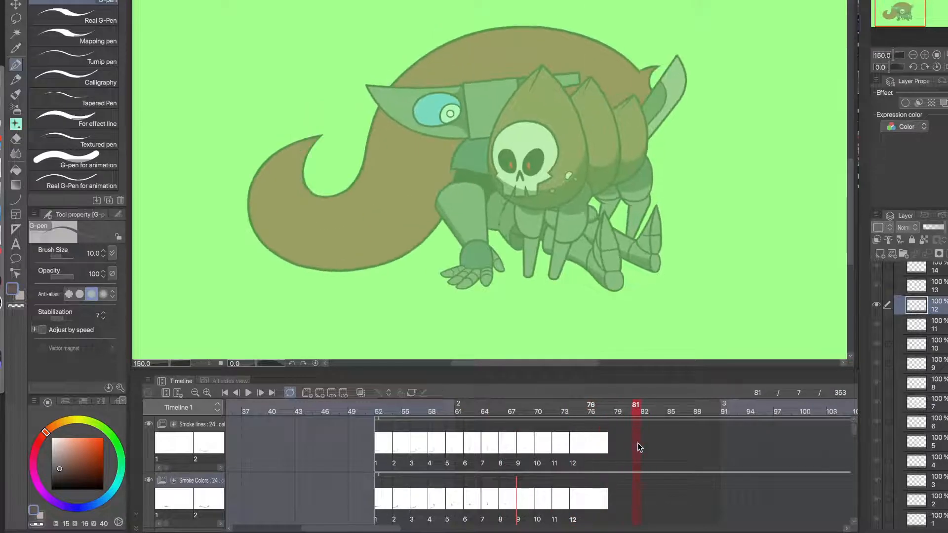
drag(401, 532, 765, 530)
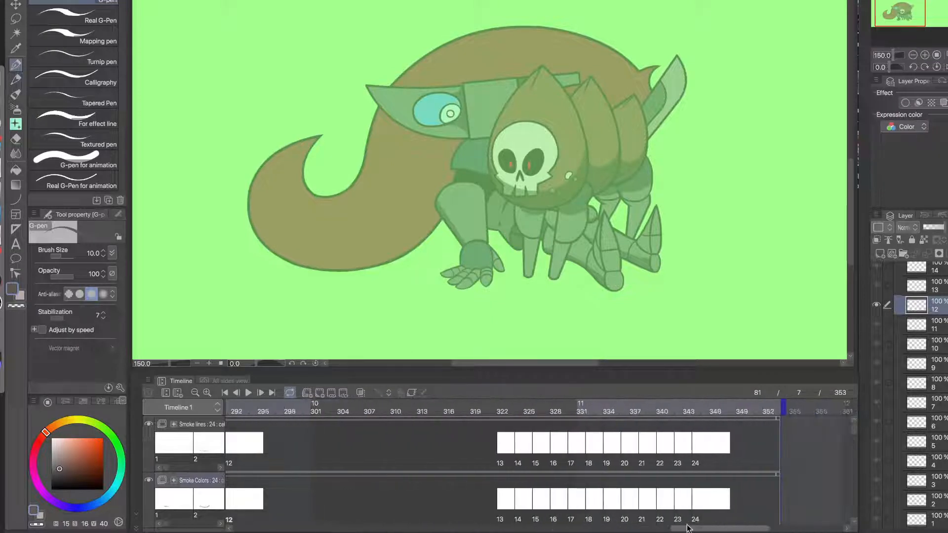
click(505, 500)
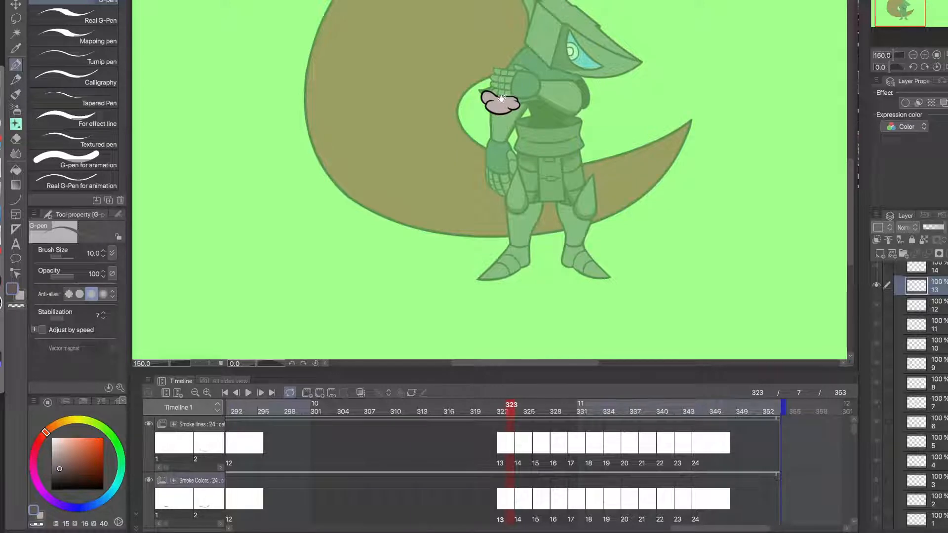
scroll(494, 106, up, 7)
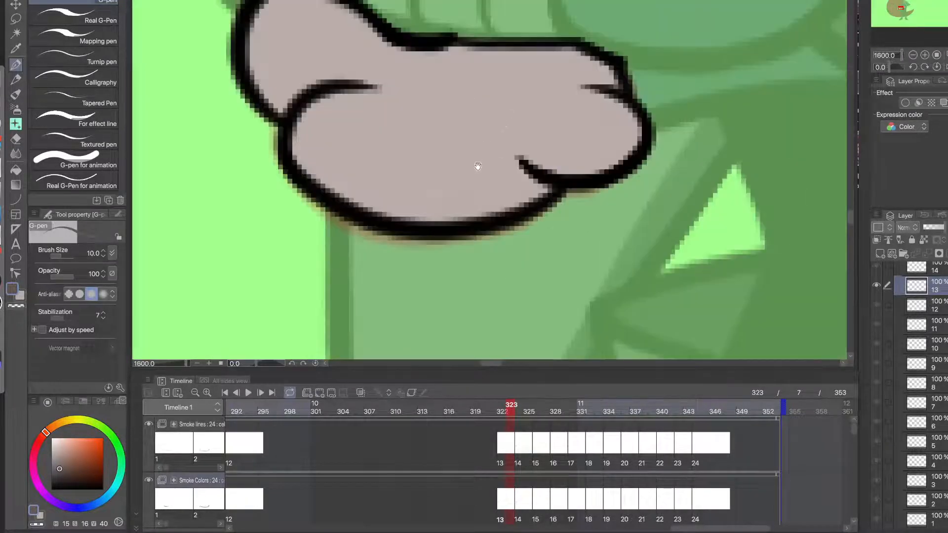
drag(562, 199, 478, 243)
key(ctrl+z)
drag(562, 197, 418, 243)
key(ctrl+z)
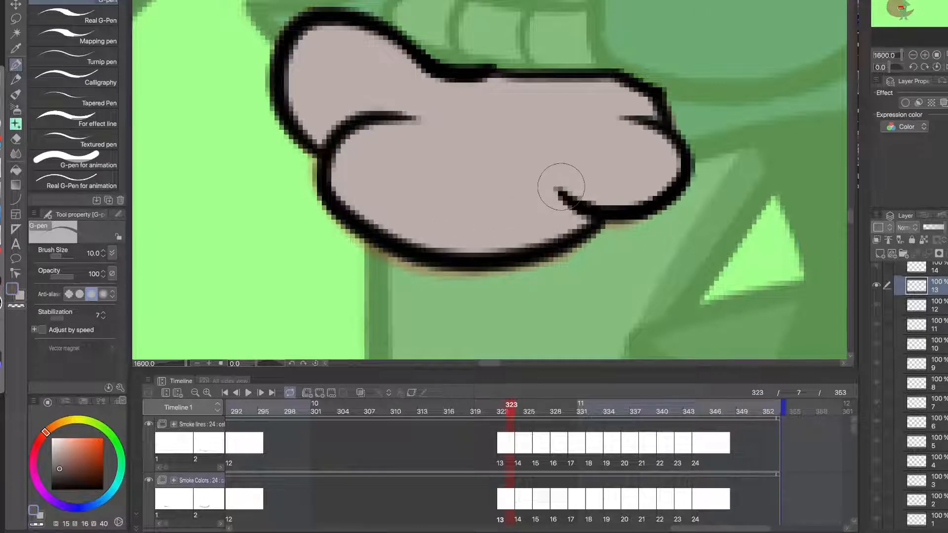
drag(561, 188, 353, 194)
key(ctrl+z)
- Shade the underside of the puff's large central lobe on drawing 13, refine its upper edge with the light smoke color, and resample the shadow color
drag(559, 195, 356, 196)
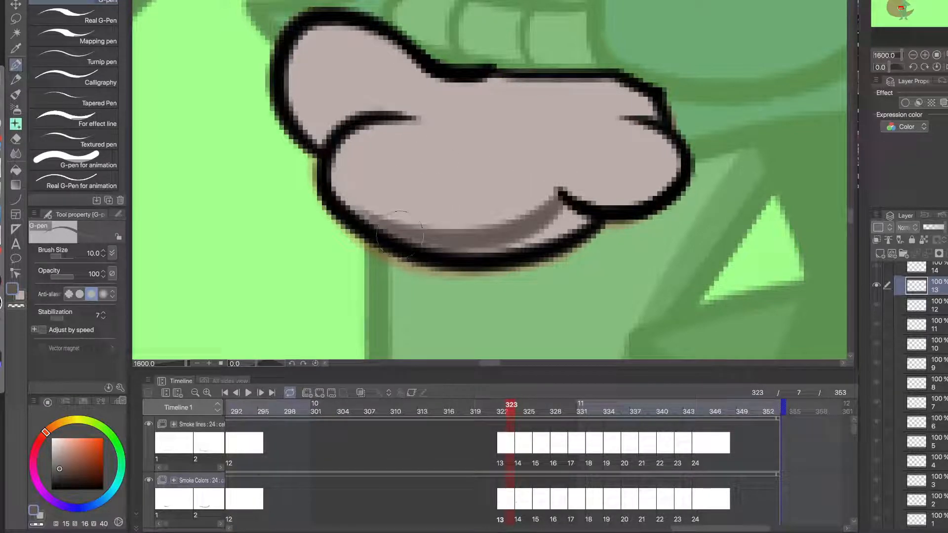
drag(439, 240, 341, 200)
mouse_move(573, 199)
mouse_down()
mouse_move(555, 227)
mouse_move(592, 232)
mouse_move(438, 241)
mouse_move(385, 215)
mouse_up()
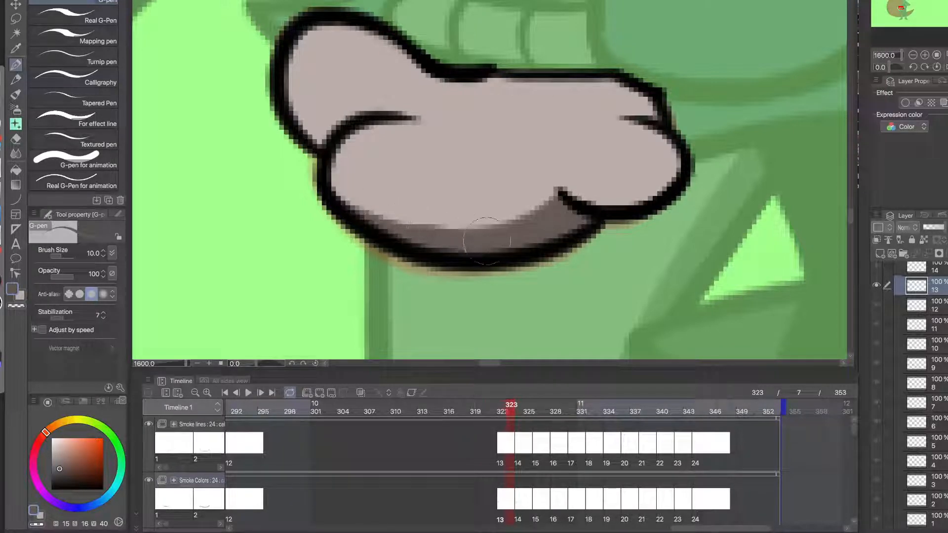
alt+click(464, 207)
drag(475, 203, 353, 191)
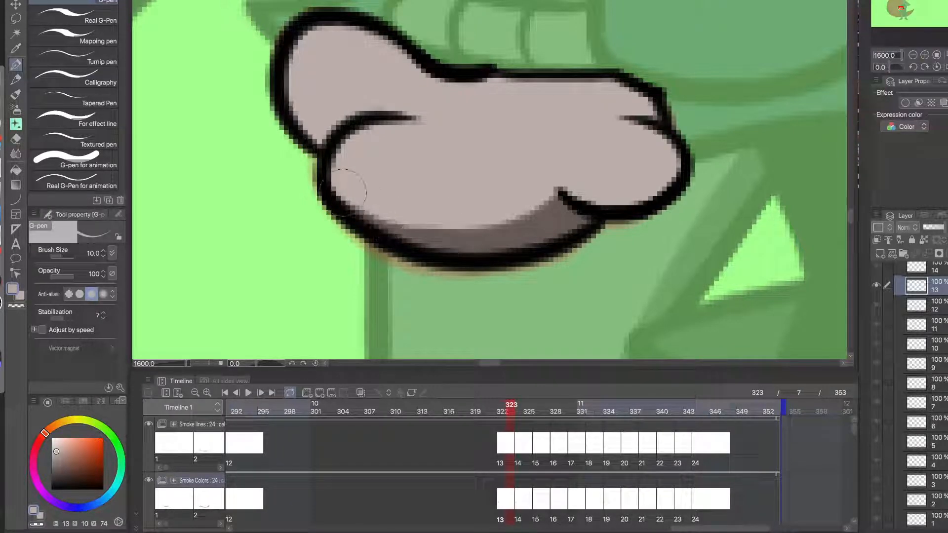
alt+click(558, 208)
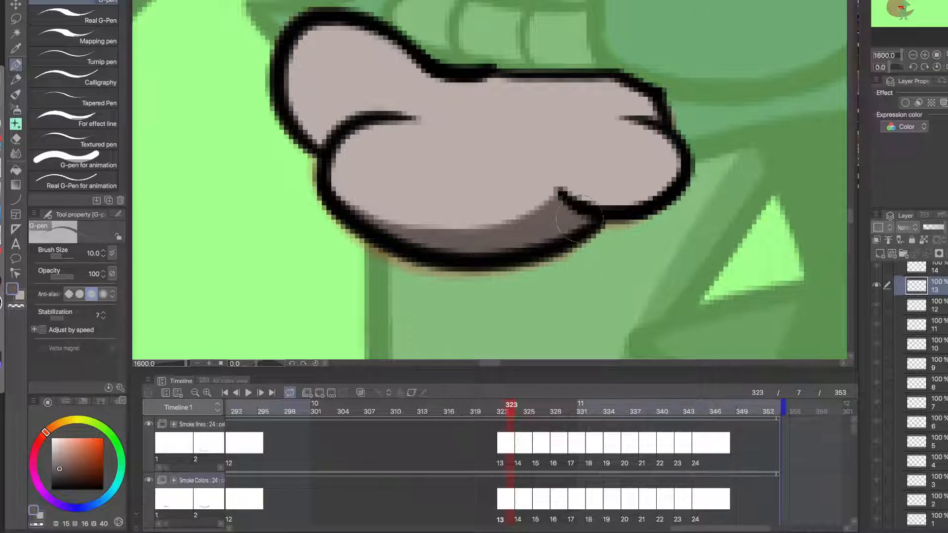
- Draw a curved shadow along the outer lower edge of the puff's upper-left lobe, above the crease line
drag(453, 257, 570, 331)
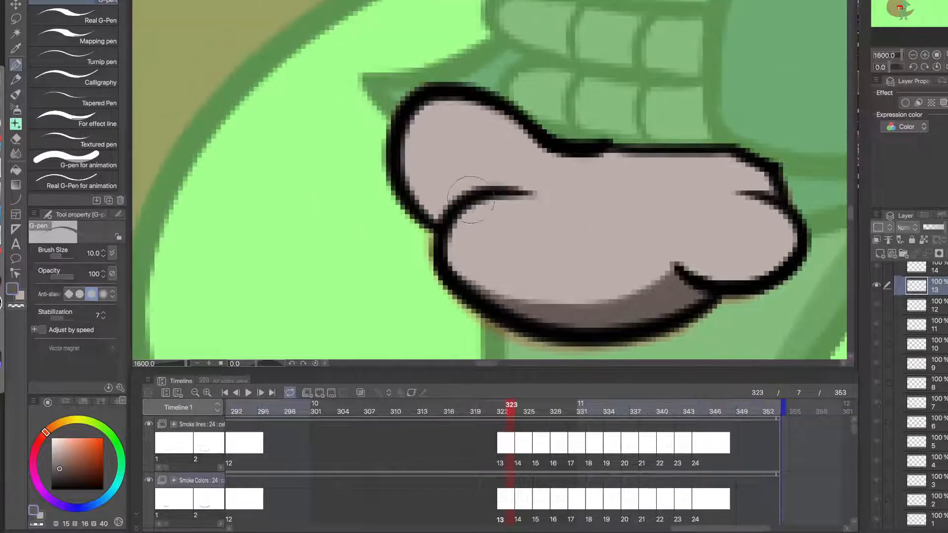
drag(479, 194, 403, 119)
mouse_move(448, 193)
mouse_down()
mouse_move(406, 165)
mouse_move(439, 212)
mouse_up()
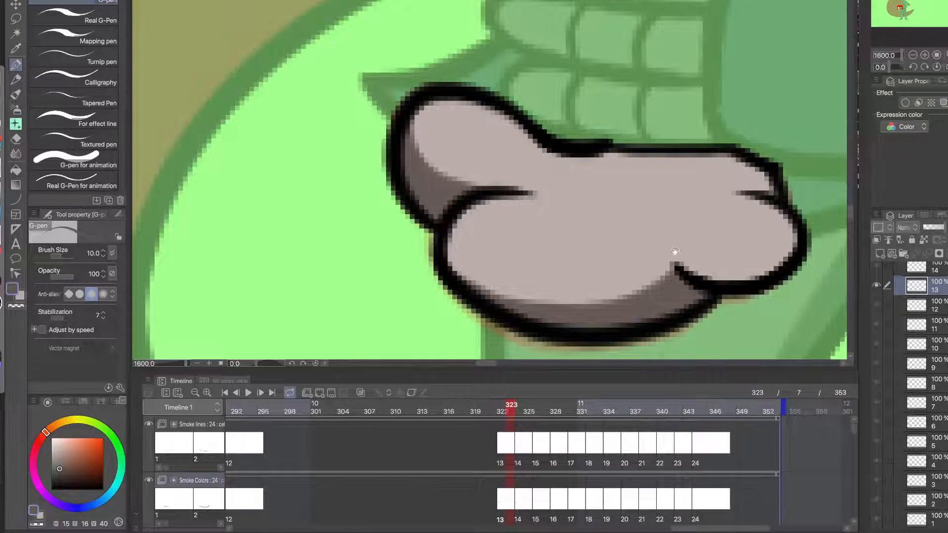
- Shade the underside of the puff's right lobe on drawing 13, extending the shadow to the crease beside the central lobe
drag(675, 251, 469, 226)
mouse_move(582, 232)
mouse_down()
mouse_move(478, 219)
mouse_move(514, 245)
mouse_move(469, 218)
mouse_up()
drag(513, 250, 463, 217)
key(ctrl+z)
drag(516, 251, 463, 212)
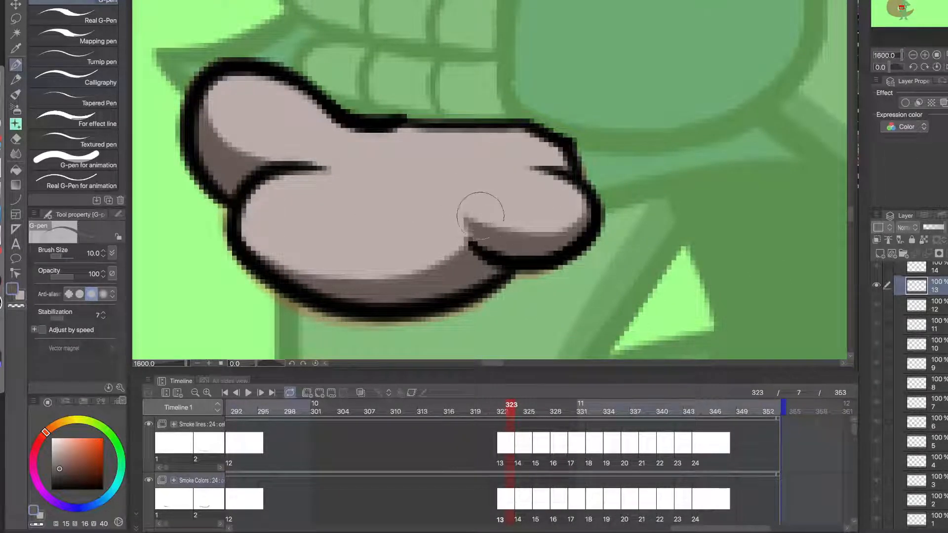
- Shade the small fold above the right lobe of the puff and keep the shadow within the fold's corner
mouse_move(567, 157)
mouse_down()
mouse_move(539, 159)
mouse_move(556, 161)
mouse_up()
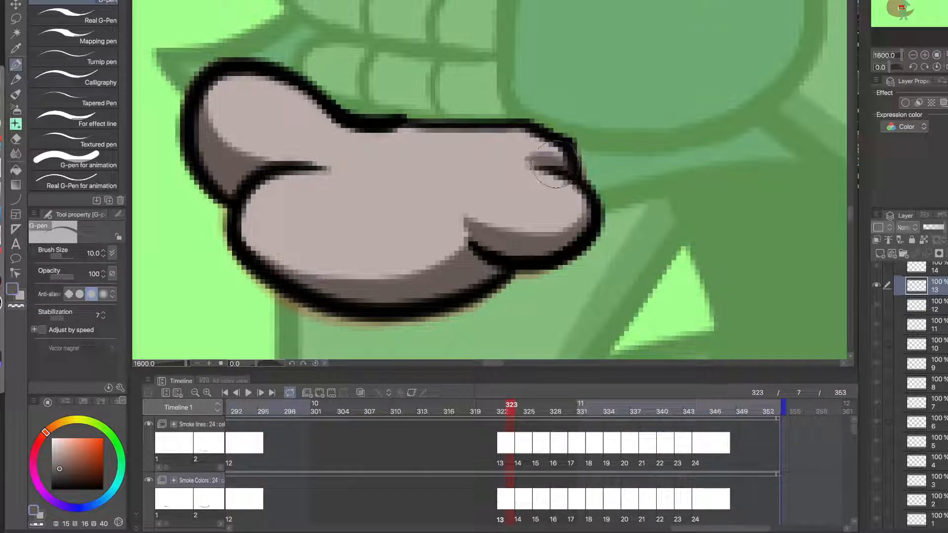
mouse_move(559, 170)
mouse_down()
mouse_move(541, 152)
mouse_move(561, 158)
mouse_up()
key(c)
key(c)
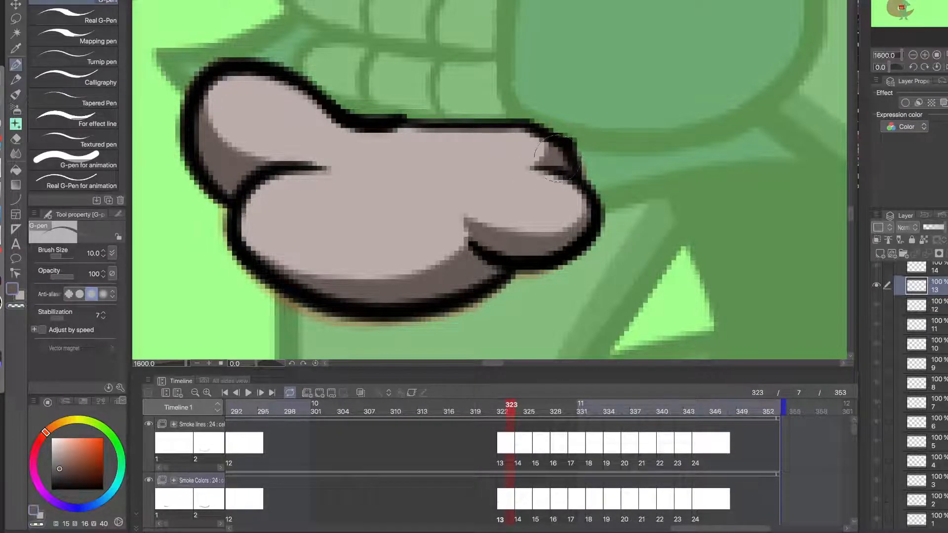
- Move on to drawing 14 and shade the underside of the puff's small right lobe
scroll(552, 192, down, 4)
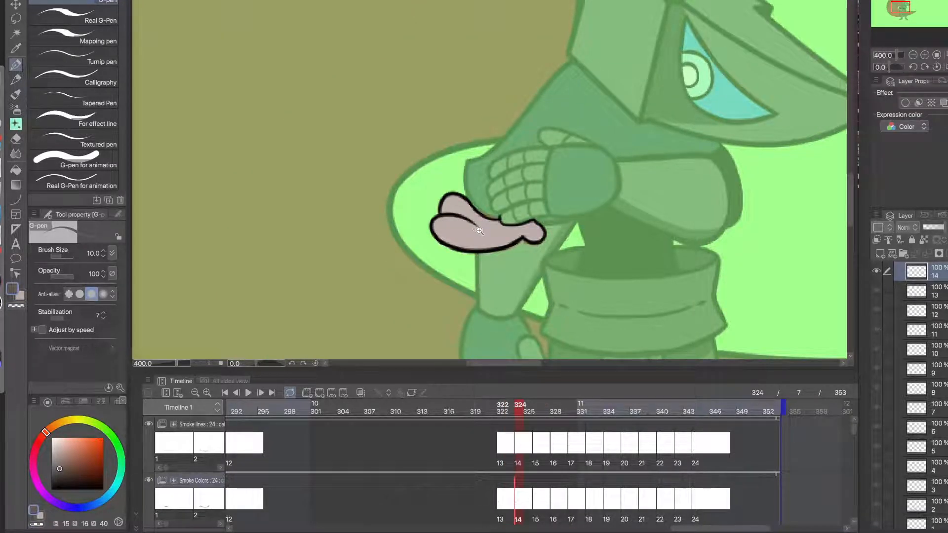
scroll(476, 228, up, 3)
scroll(617, 248, up, 3)
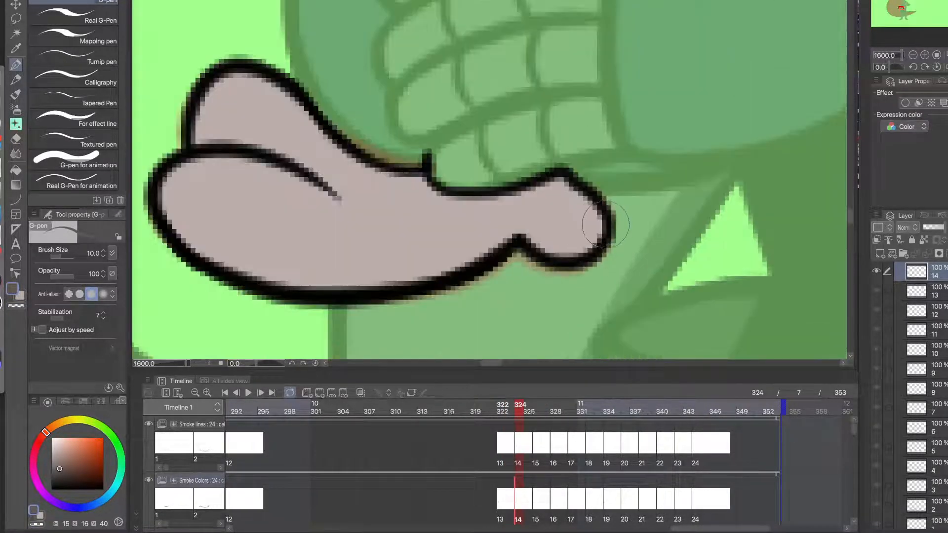
drag(590, 232, 525, 226)
- Draw a continuous shadow along the long underside of the puff on drawing 14, reaching up to the notch beside the small lobe
mouse_move(593, 240)
mouse_down()
mouse_move(527, 232)
mouse_move(672, 220)
mouse_move(402, 229)
mouse_up()
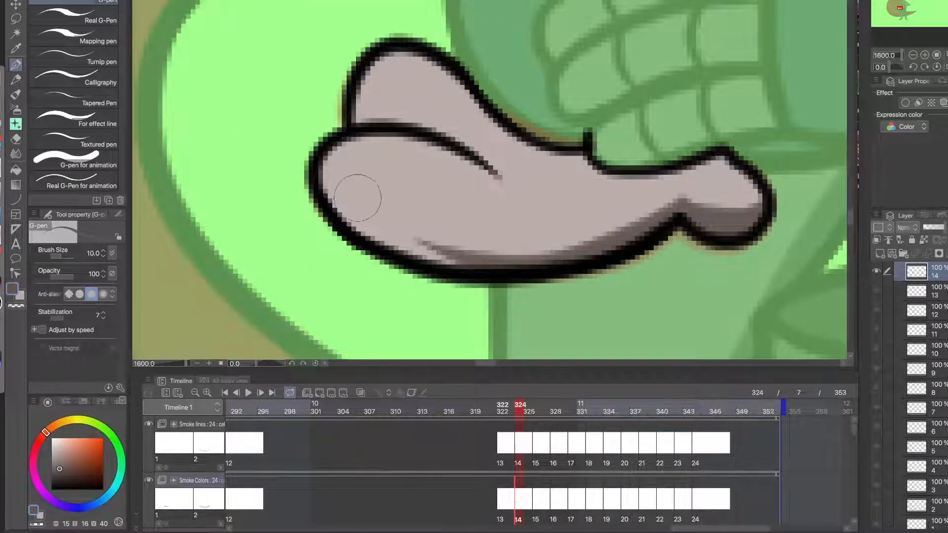
key(ctrl+z)
mouse_move(348, 215)
mouse_down()
mouse_move(391, 251)
mouse_move(667, 197)
mouse_up()
key(ctrl+z)
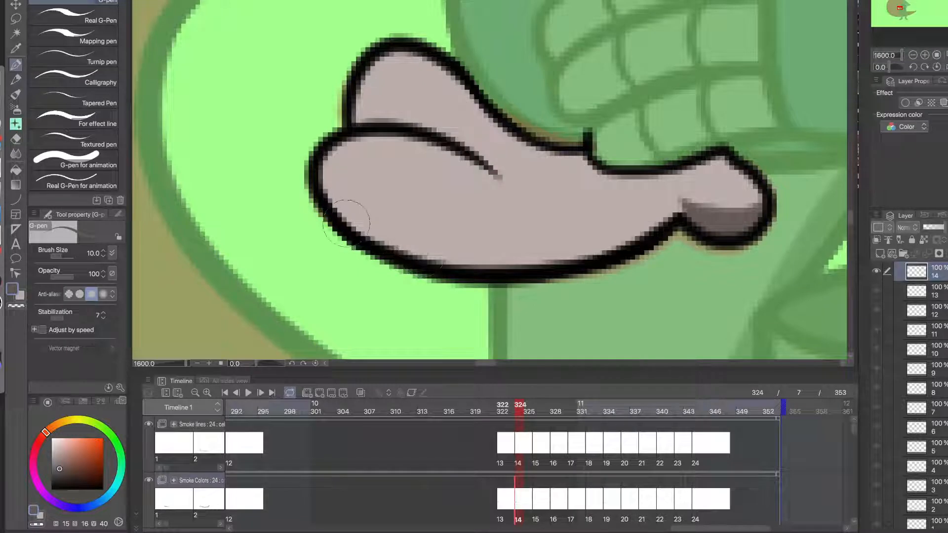
mouse_move(350, 213)
mouse_down()
mouse_move(378, 241)
mouse_move(666, 202)
mouse_up()
mouse_move(618, 242)
mouse_down()
mouse_move(685, 203)
mouse_move(674, 197)
mouse_up()
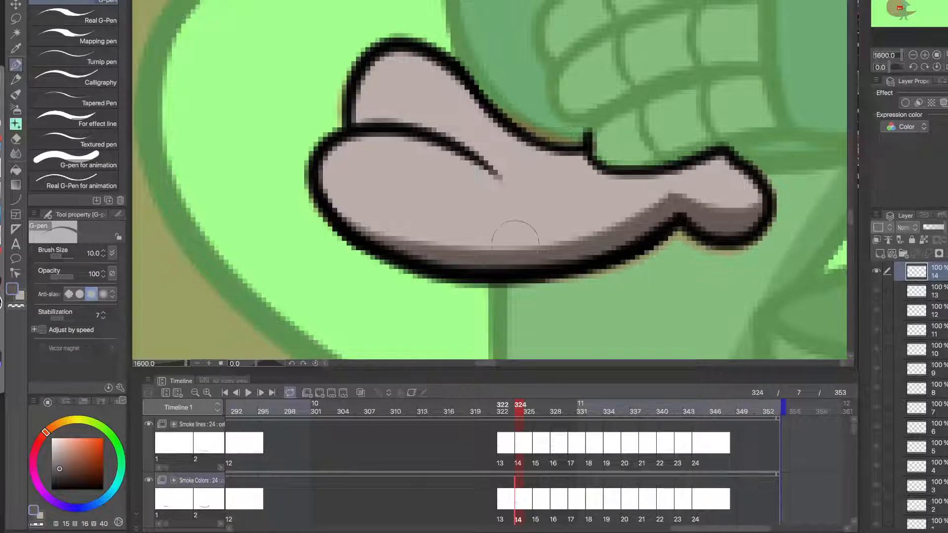
- Add a small corner shadow to the puff's upper-left lobe on drawing 14, just above the crease line
drag(447, 180, 481, 216)
mouse_move(391, 136)
mouse_down()
mouse_move(446, 156)
mouse_move(417, 153)
mouse_move(424, 161)
mouse_move(409, 98)
mouse_move(421, 164)
mouse_move(392, 113)
mouse_up()
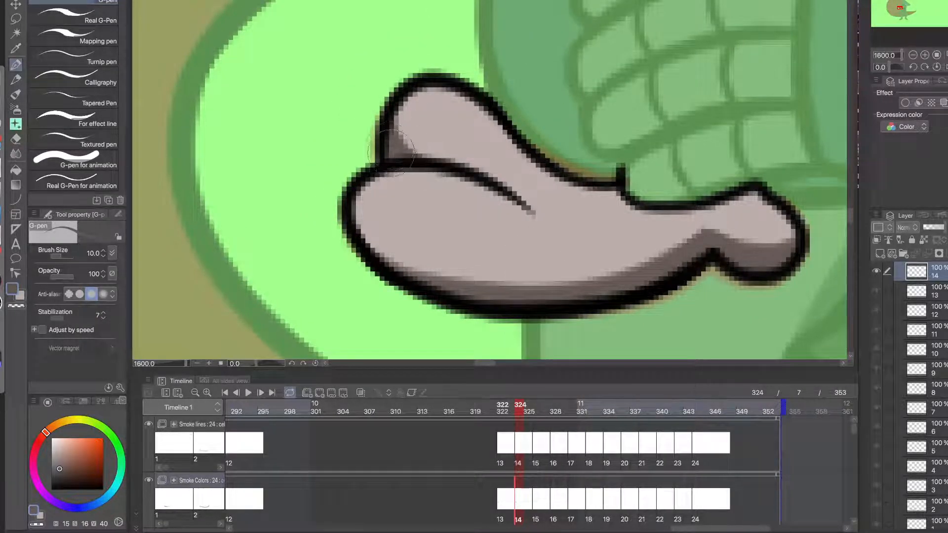
scroll(462, 243, down, 3)
drag(497, 273, 435, 246)
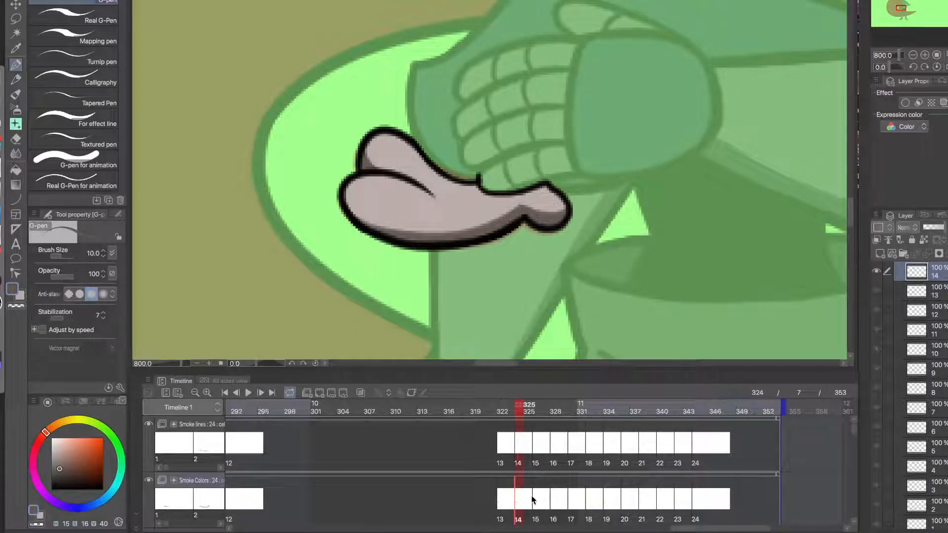
- Compare the shading on drawings 13 and 14, and shade the underside of the round droplet on drawing 15
click(510, 410)
click(522, 413)
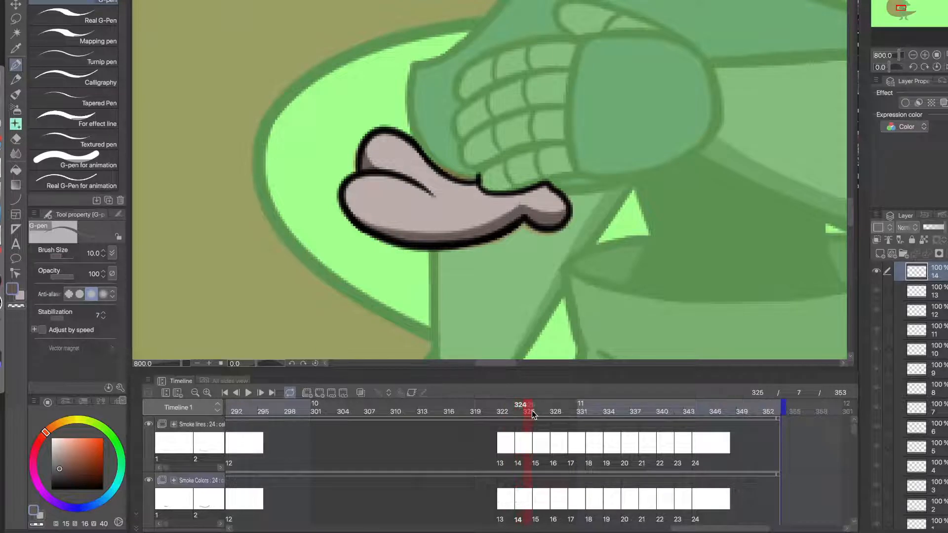
click(537, 412)
click(538, 504)
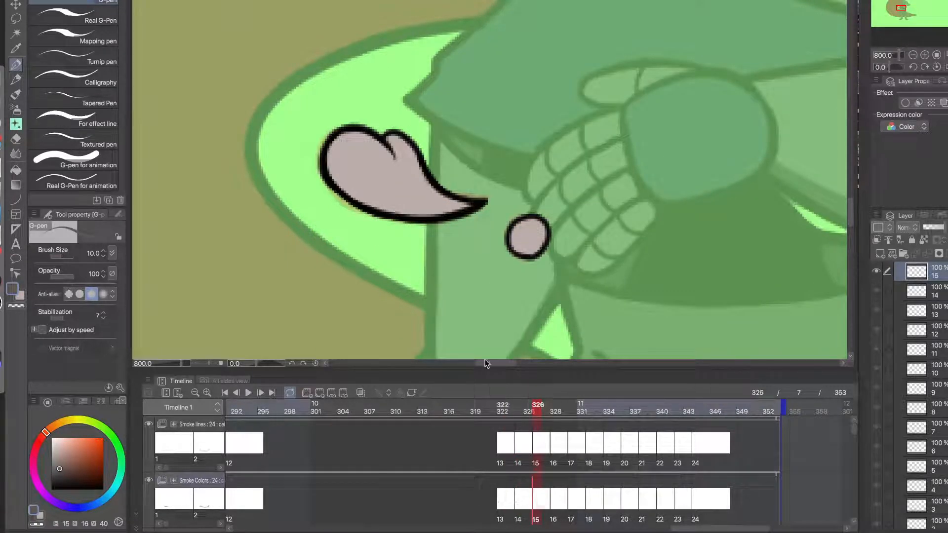
mouse_move(544, 239)
mouse_down()
mouse_move(509, 221)
mouse_move(529, 249)
mouse_up()
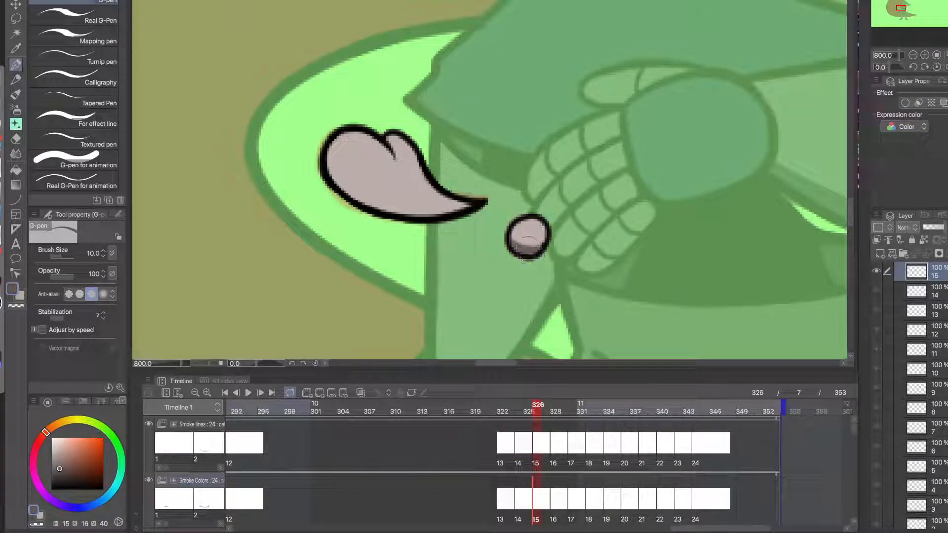
- Shade the lower-left edge of the curled smoke puff on drawing 15, and move on to drawing 16
drag(471, 208, 341, 169)
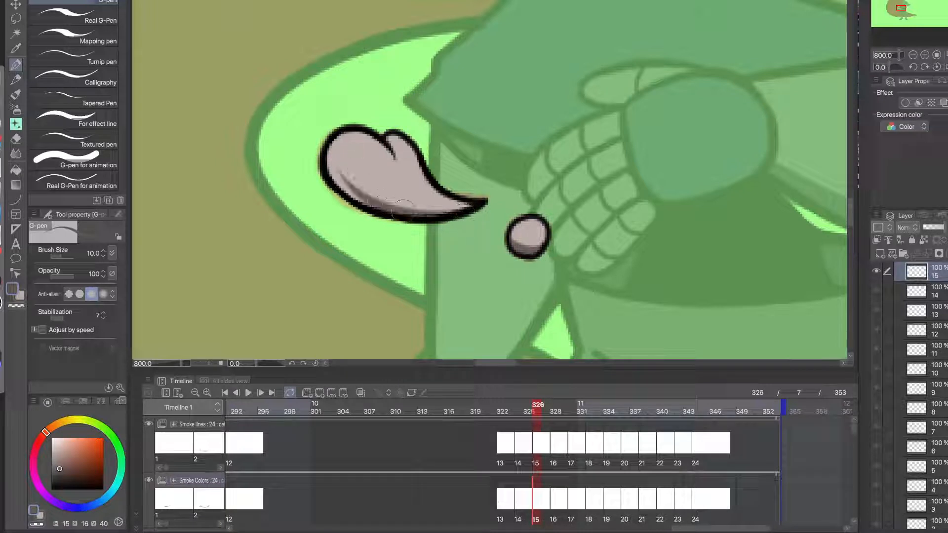
mouse_move(365, 200)
mouse_down()
mouse_move(342, 160)
mouse_move(341, 185)
mouse_move(375, 191)
mouse_up()
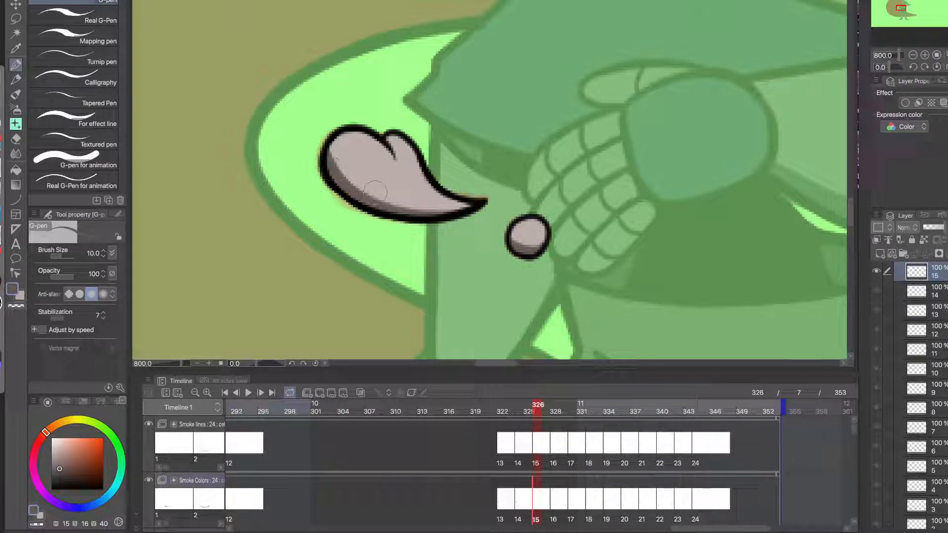
mouse_move(337, 145)
mouse_down()
mouse_move(359, 188)
mouse_move(341, 156)
mouse_move(367, 191)
mouse_move(390, 194)
mouse_up()
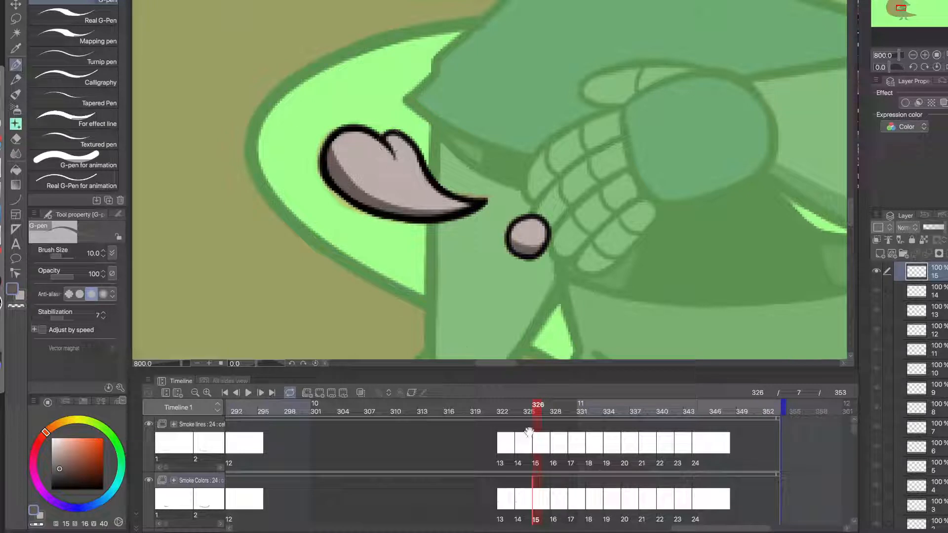
click(561, 500)
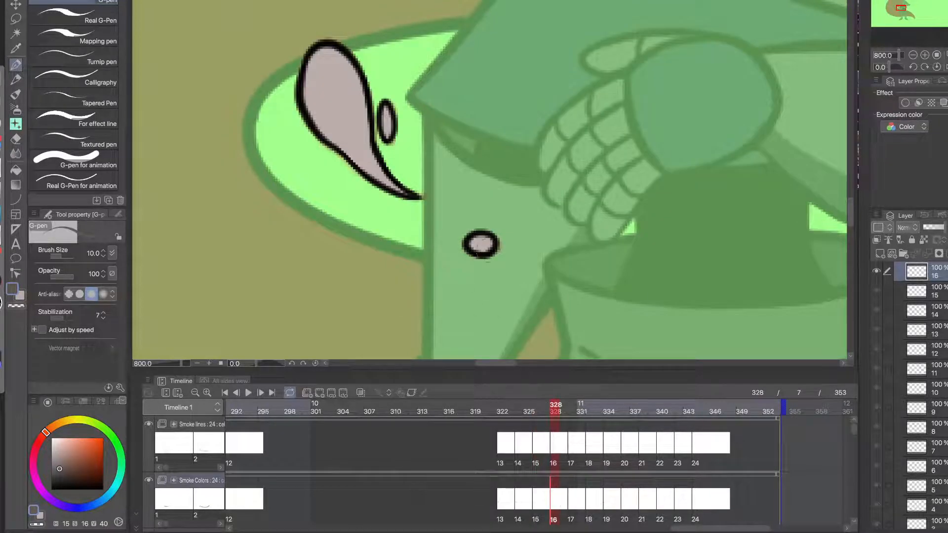
- Shade the round droplet and the teardrop puff's lower-left edge on drawing 16, and the pointed puff's lower-left edge on drawing 17
mouse_move(460, 237)
mouse_down()
mouse_move(493, 245)
mouse_move(470, 238)
mouse_up()
key(ctrl+z)
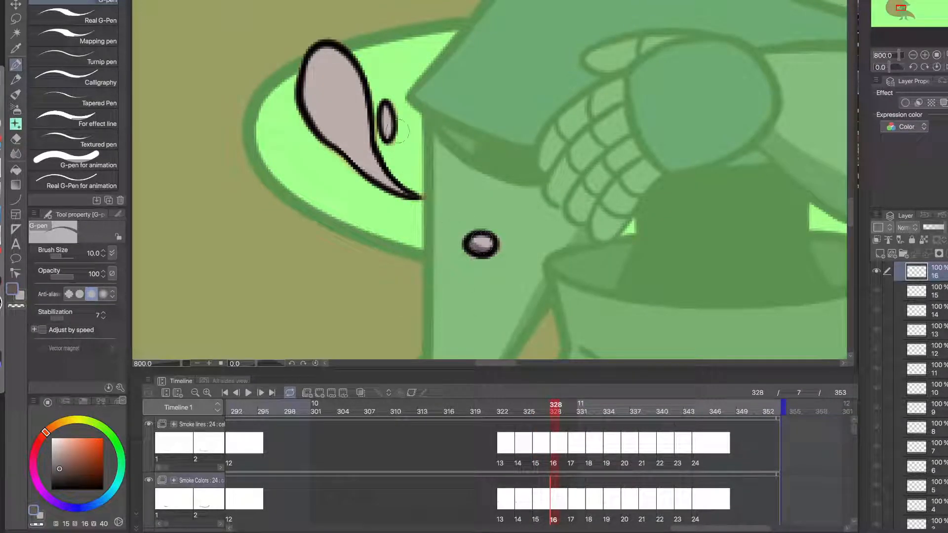
mouse_move(344, 147)
mouse_down()
mouse_move(370, 175)
mouse_move(394, 180)
mouse_move(357, 157)
mouse_move(315, 100)
mouse_up()
drag(341, 136, 364, 161)
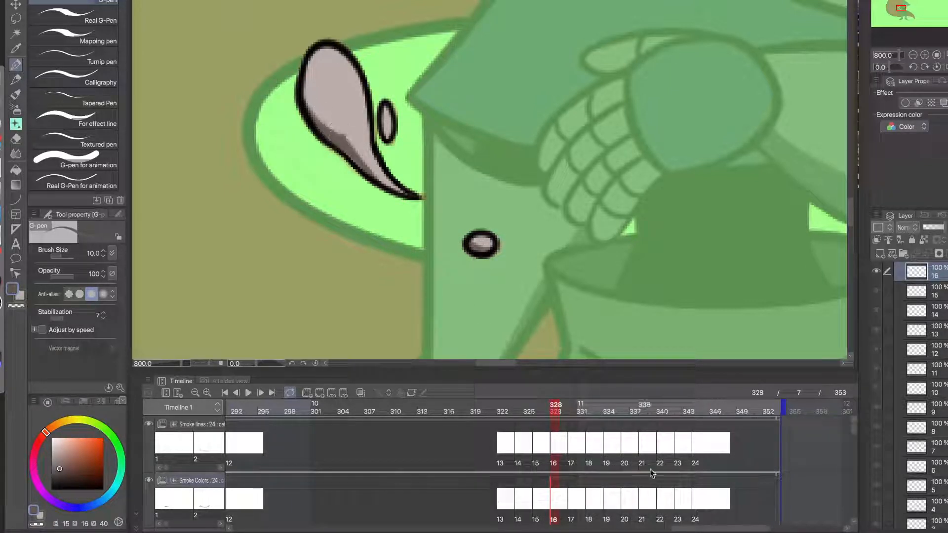
click(573, 498)
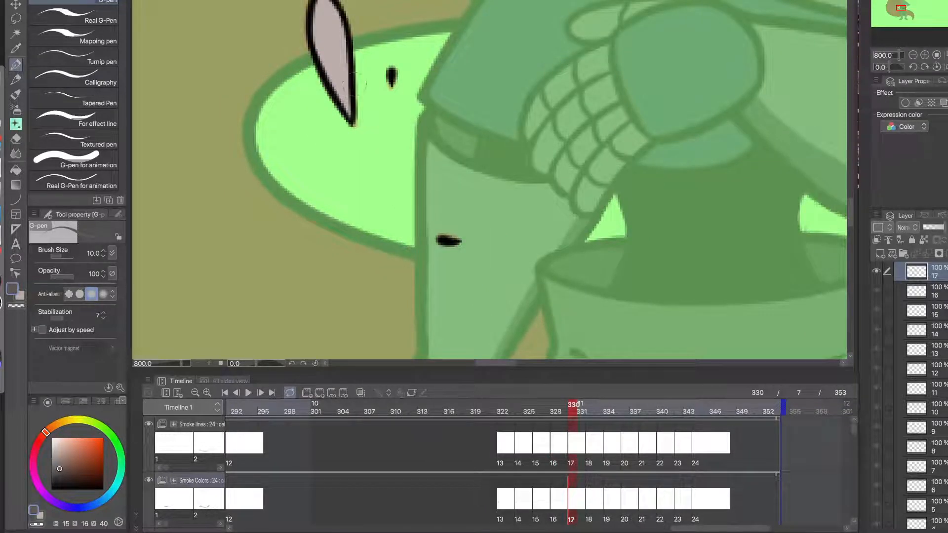
drag(348, 117, 314, 17)
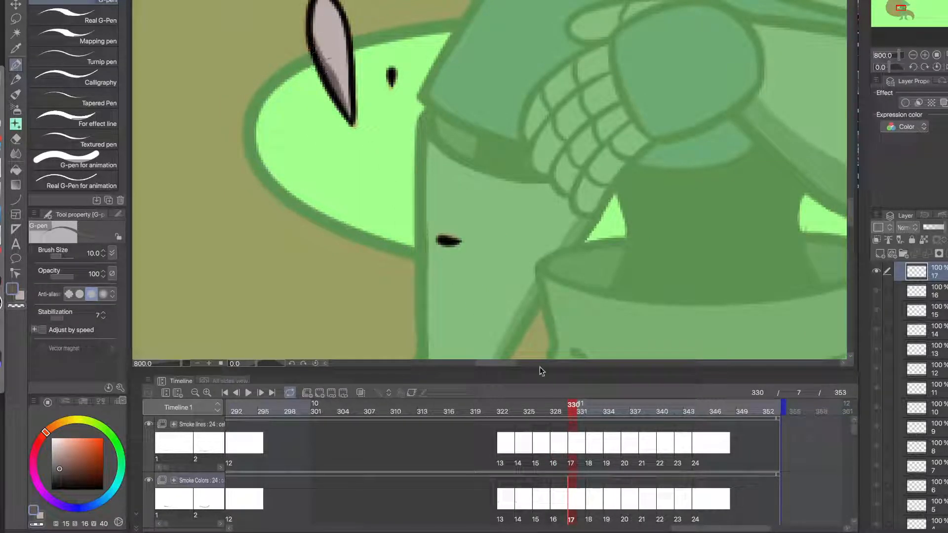
- Shade the underside of the wavy smoke puff and the lower-left edge of the slim droplet on drawing 18
click(591, 503)
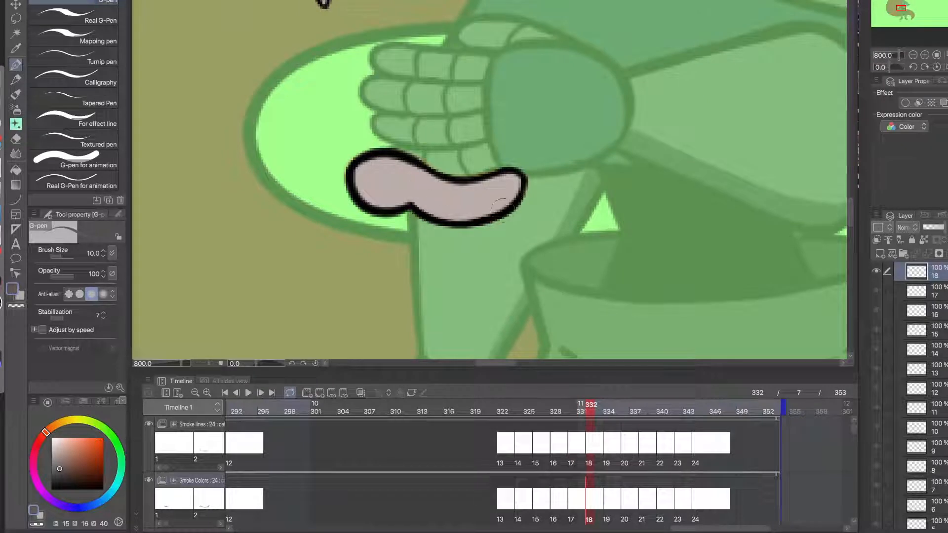
mouse_move(515, 194)
mouse_down()
mouse_move(405, 185)
mouse_move(432, 212)
mouse_move(375, 192)
mouse_move(388, 188)
mouse_move(399, 201)
mouse_move(366, 193)
mouse_up()
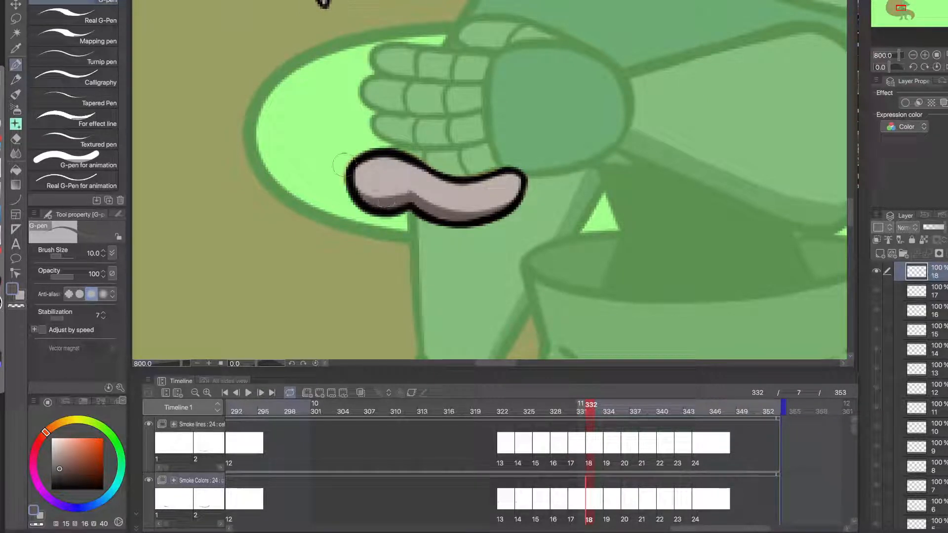
drag(366, 127, 452, 258)
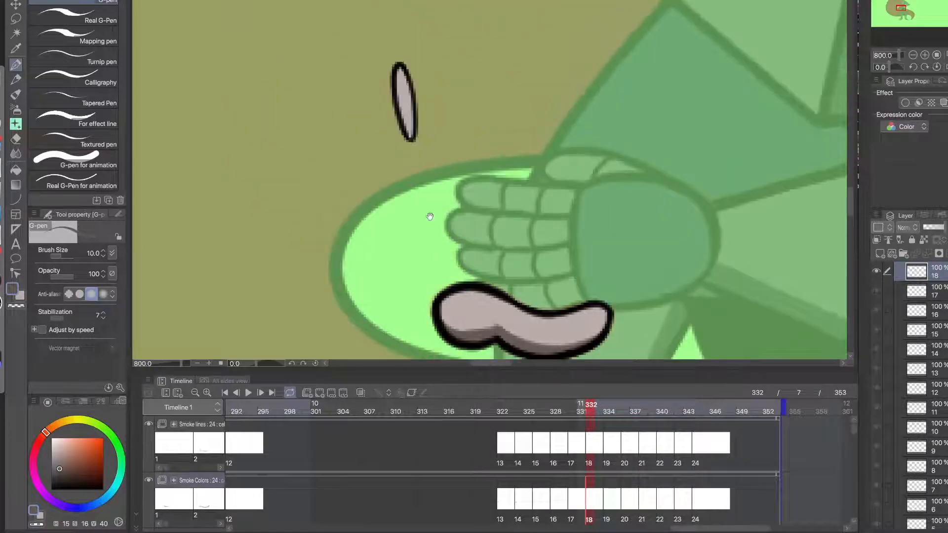
drag(405, 112, 395, 87)
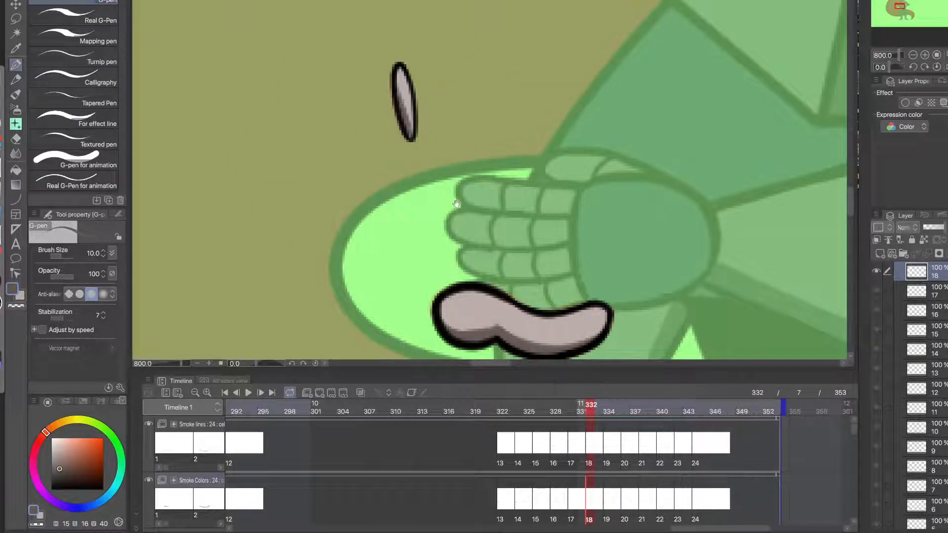
drag(561, 361, 494, 294)
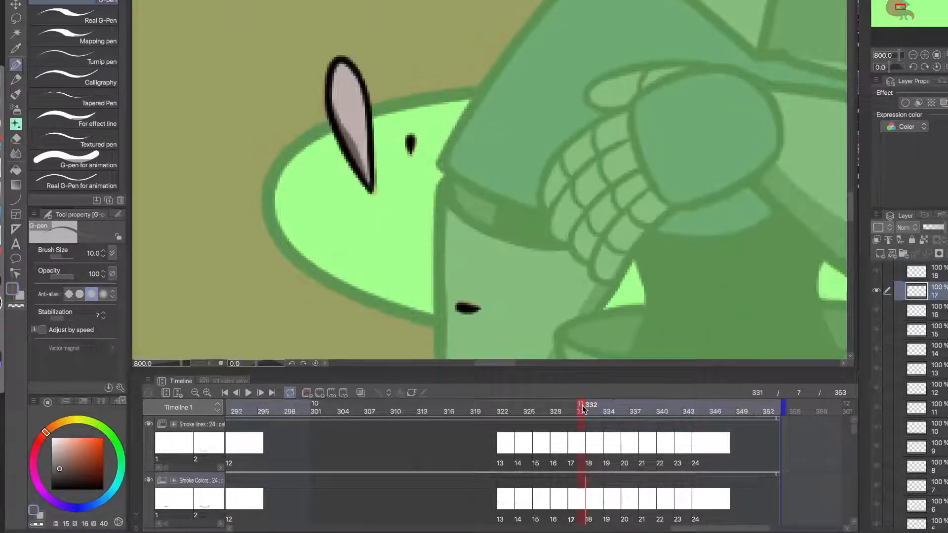
- Draw a curved shadow along the underside of the large puff on drawing 19, from the left lobe to the fingers
drag(583, 406, 611, 411)
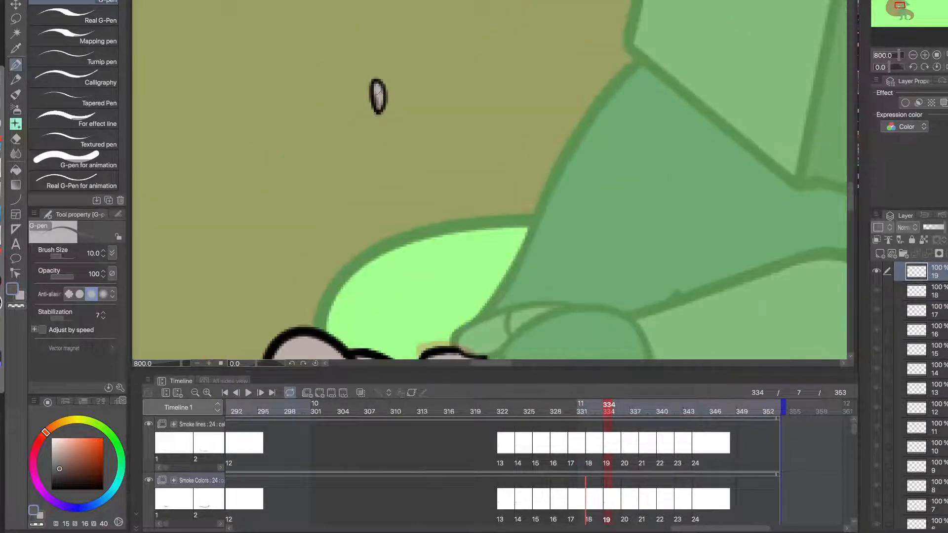
drag(381, 157, 377, 57)
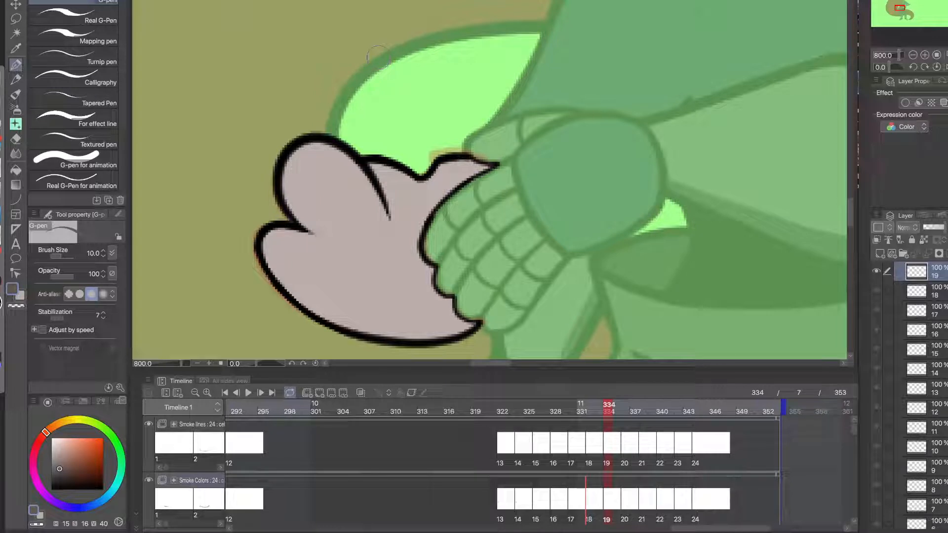
drag(383, 254, 451, 201)
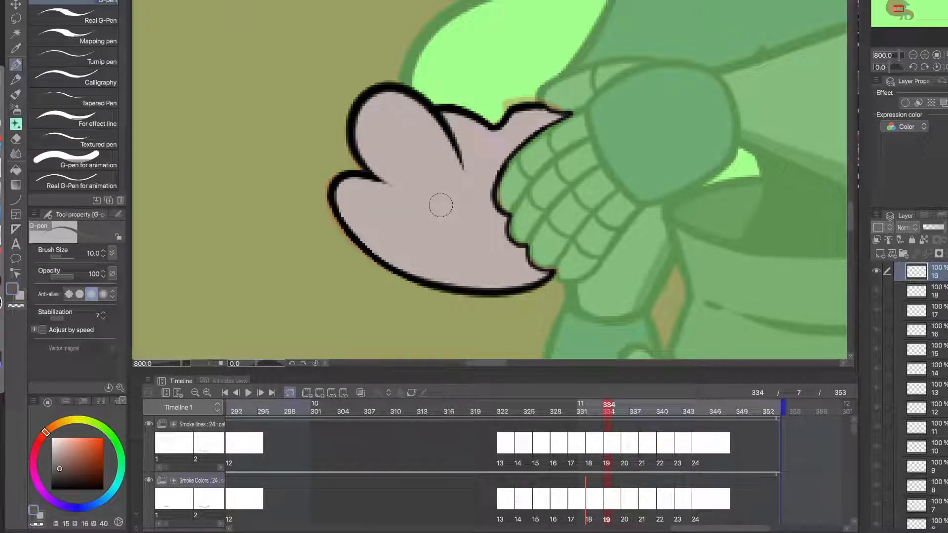
drag(478, 266, 372, 226)
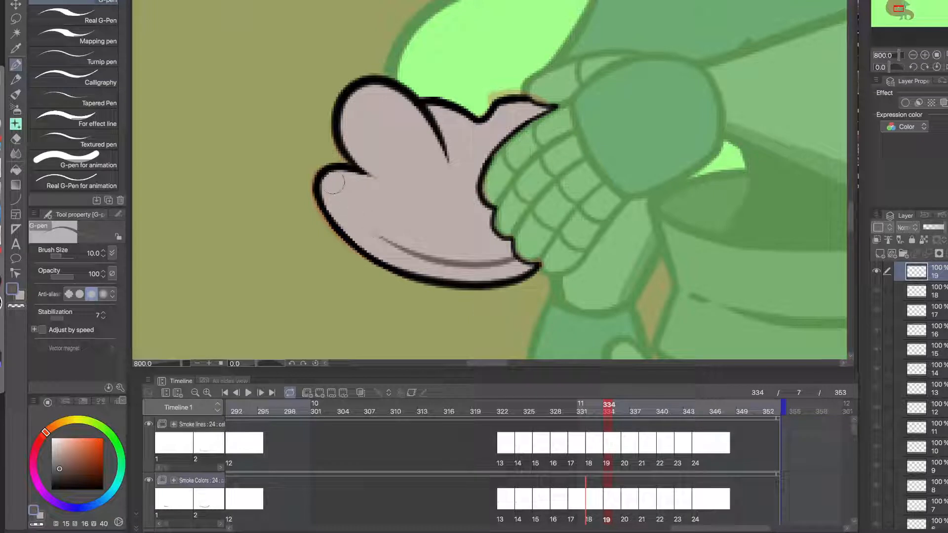
key(ctrl+z)
drag(326, 207, 433, 262)
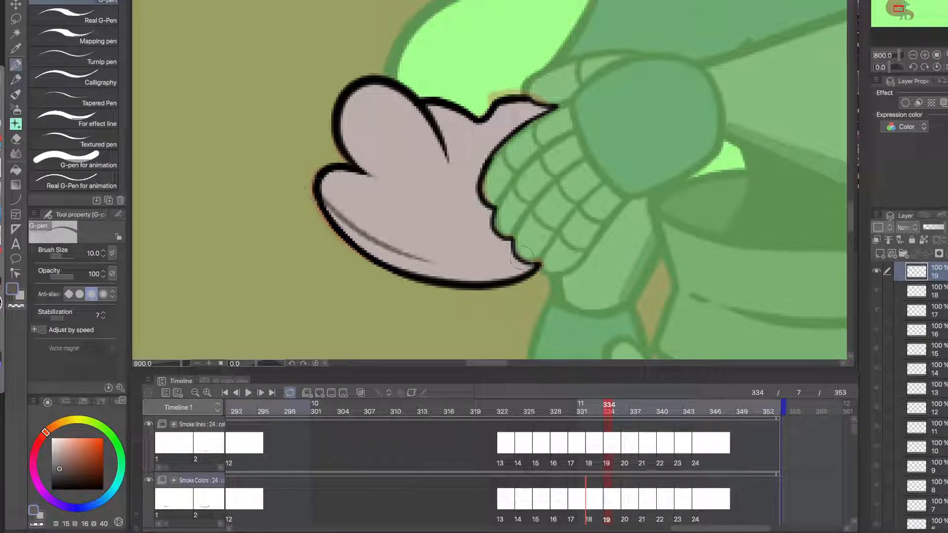
drag(524, 255, 373, 231)
mouse_move(530, 263)
mouse_down()
mouse_move(424, 271)
mouse_move(356, 233)
mouse_move(321, 195)
mouse_move(365, 247)
mouse_up()
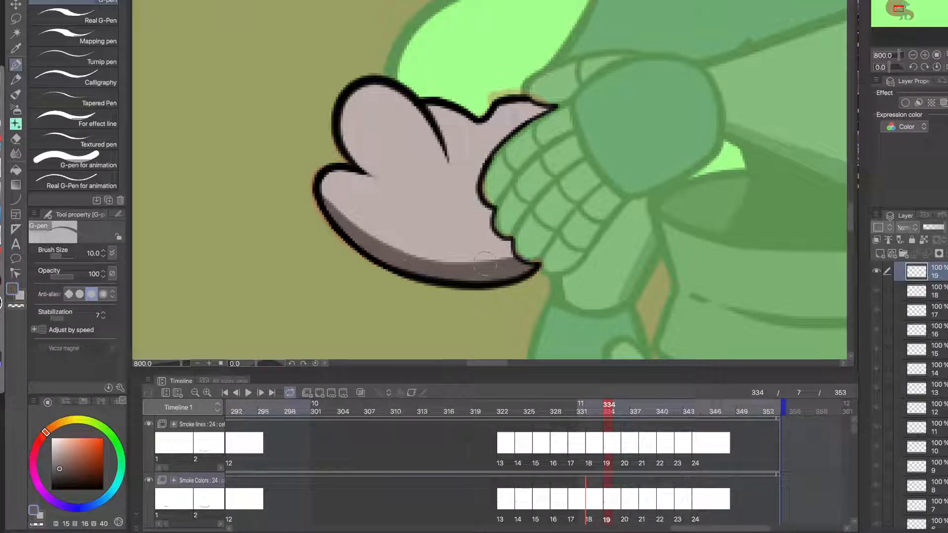
- Refine the underside shadow on drawing 19, trimming its upper edge with the light smoke color and extending the dark shade toward the fingers
scroll(410, 264, down, 6)
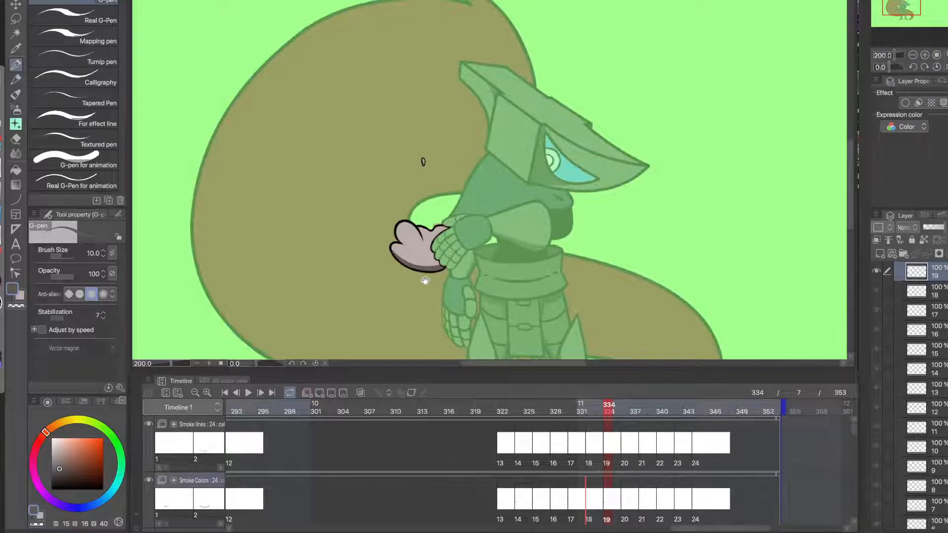
scroll(425, 281, up, 6)
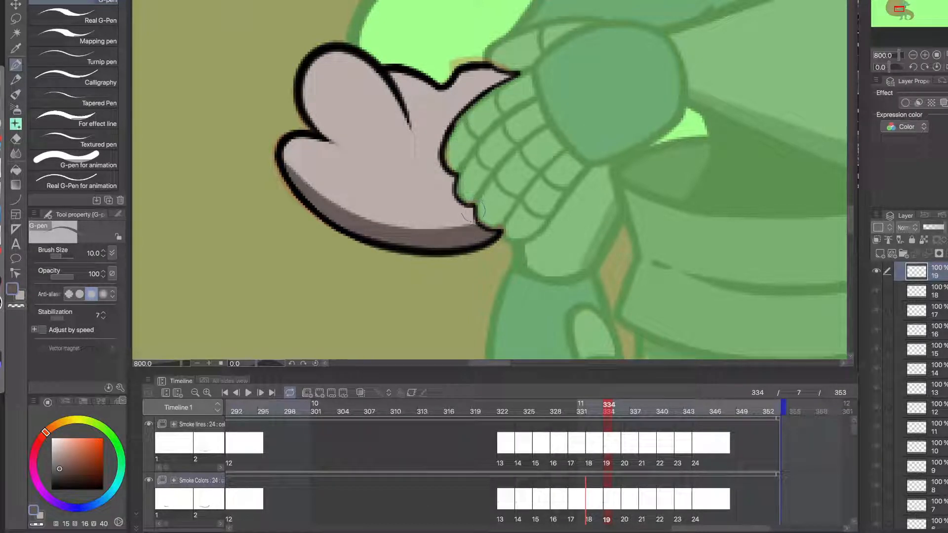
mouse_move(474, 217)
mouse_down()
mouse_move(364, 233)
mouse_move(470, 227)
mouse_move(470, 210)
mouse_move(336, 210)
mouse_move(393, 219)
mouse_up()
alt+click(342, 169)
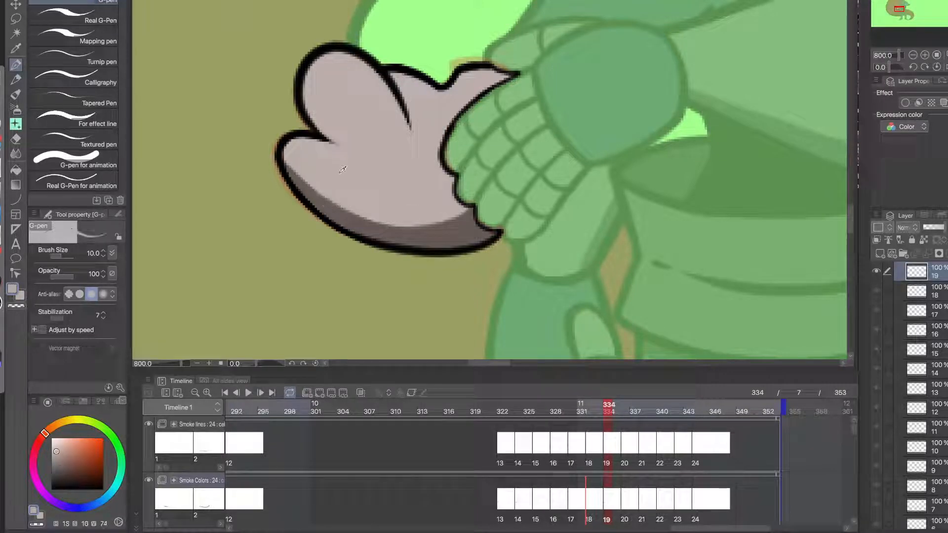
mouse_move(286, 156)
mouse_down()
mouse_move(397, 210)
mouse_move(294, 163)
mouse_move(351, 210)
mouse_move(391, 203)
mouse_up()
drag(305, 178, 415, 209)
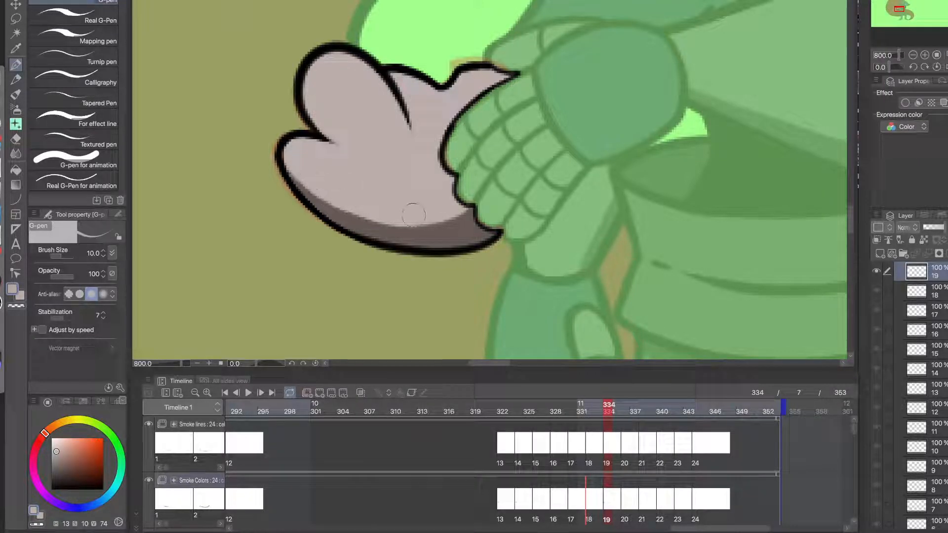
mouse_move(296, 170)
mouse_down()
mouse_move(321, 173)
mouse_move(395, 212)
mouse_up()
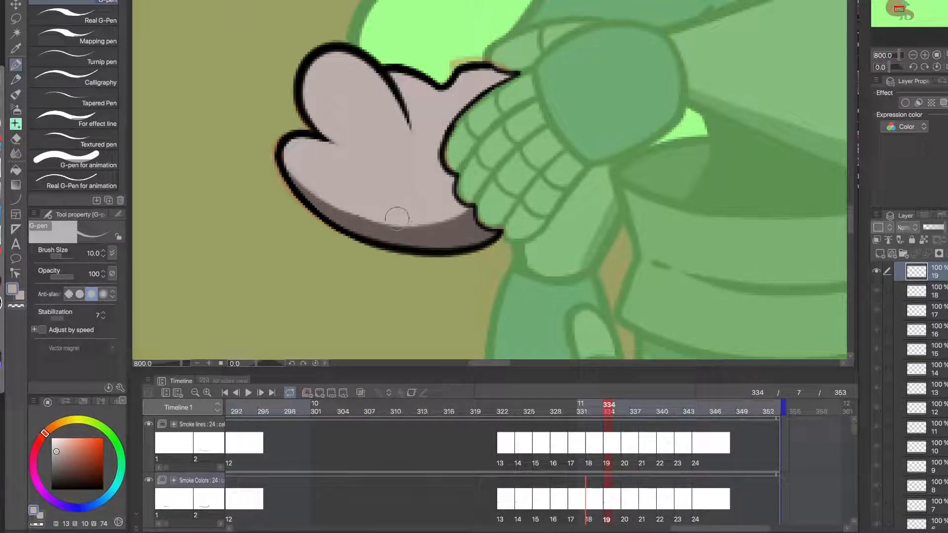
alt+click(461, 223)
drag(460, 224, 357, 207)
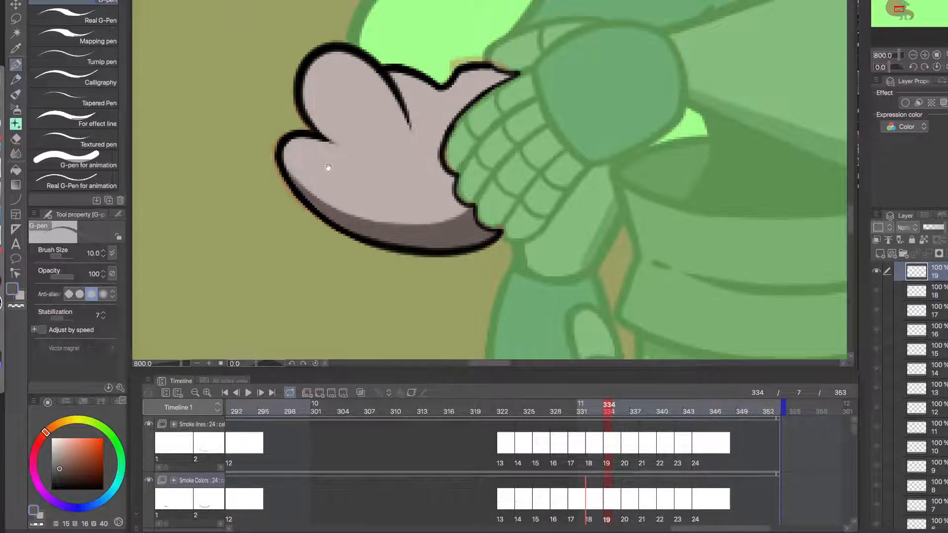
- Shade the lower-left edge of the puff's upper-left lobe on drawing 19, and compare it with drawing 18
drag(328, 167, 365, 206)
drag(348, 118, 397, 170)
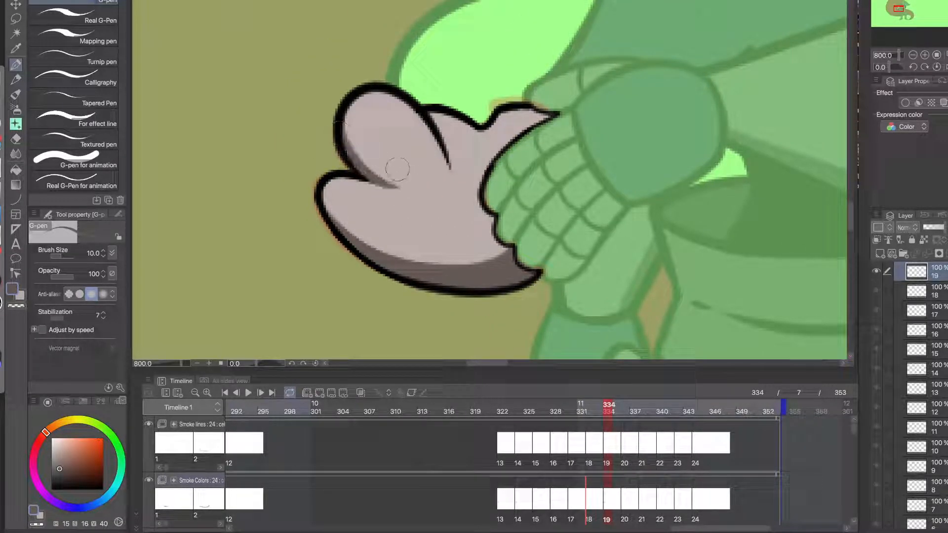
click(594, 407)
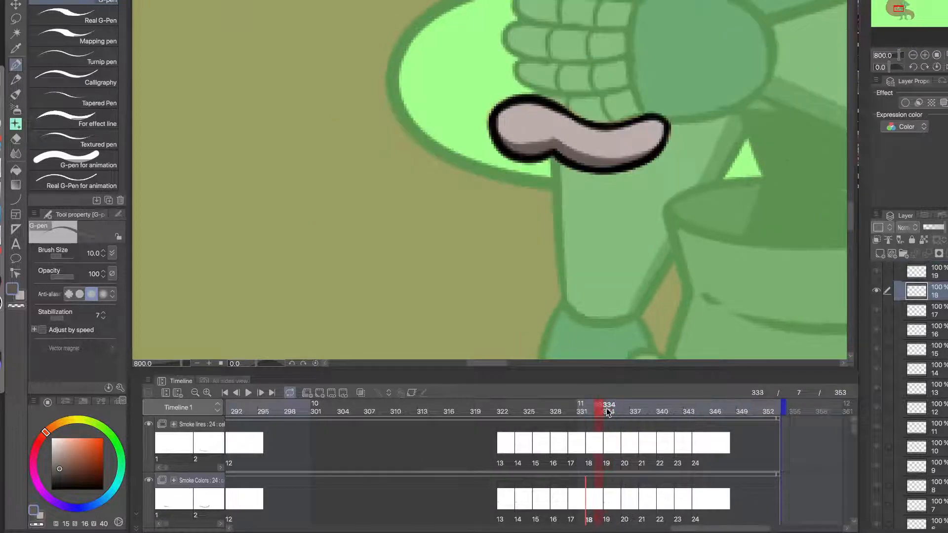
click(606, 411)
- Widen the upper-left lobe's shadow past the crease on drawing 19, and add a small shadow to the lobe beside the thumb
mouse_move(344, 130)
mouse_down()
mouse_move(385, 174)
mouse_move(426, 175)
mouse_move(384, 184)
mouse_move(420, 187)
mouse_move(385, 186)
mouse_move(420, 185)
mouse_move(358, 169)
mouse_move(402, 175)
mouse_move(406, 185)
mouse_move(368, 177)
mouse_move(440, 192)
mouse_move(435, 180)
mouse_move(380, 190)
mouse_up()
key(ctrl+z)
alt+click(435, 183)
alt+click(362, 146)
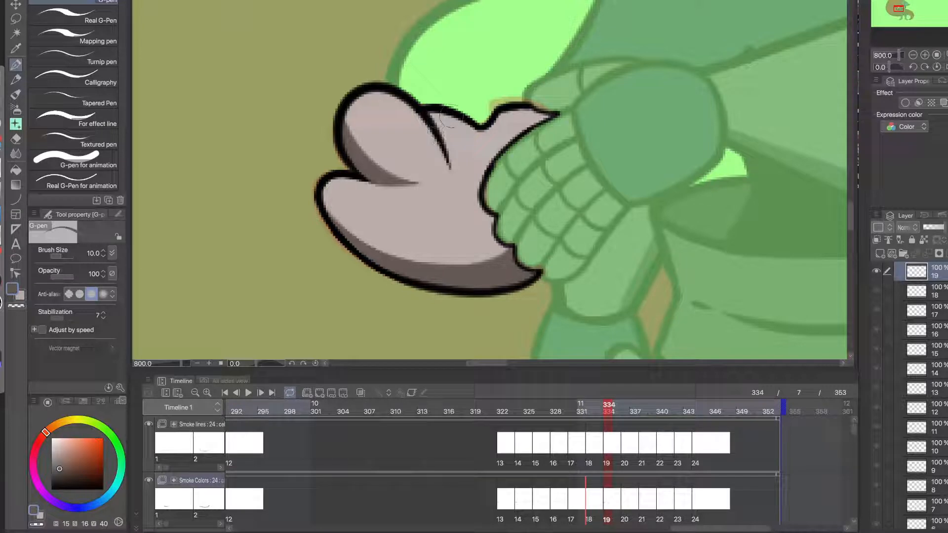
mouse_move(498, 117)
mouse_down()
mouse_move(512, 141)
mouse_move(503, 114)
mouse_move(505, 135)
mouse_move(511, 129)
mouse_move(483, 129)
mouse_up()
key(ctrl+z)
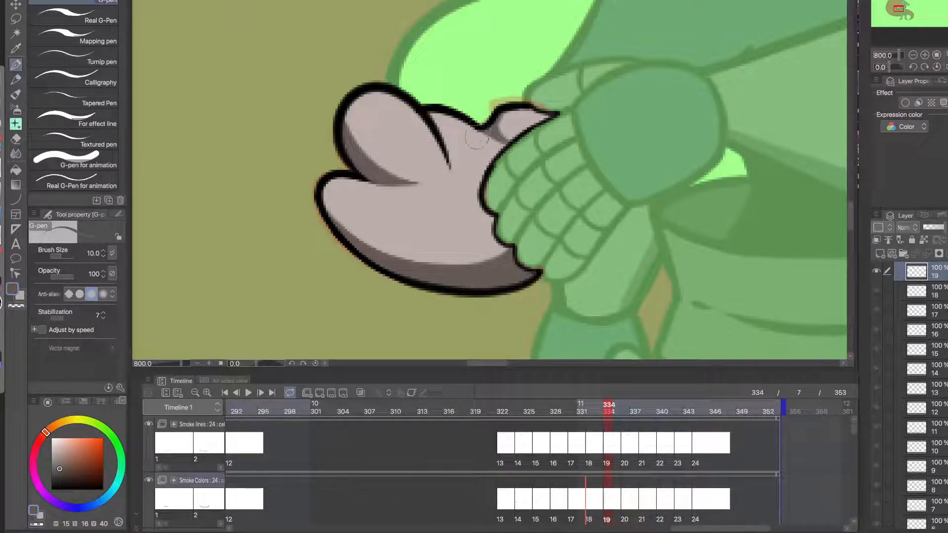
- Compare the smoke shading across drawings 17, 18 and 19
click(602, 409)
click(612, 408)
click(600, 409)
click(610, 410)
scroll(481, 212, down, 3)
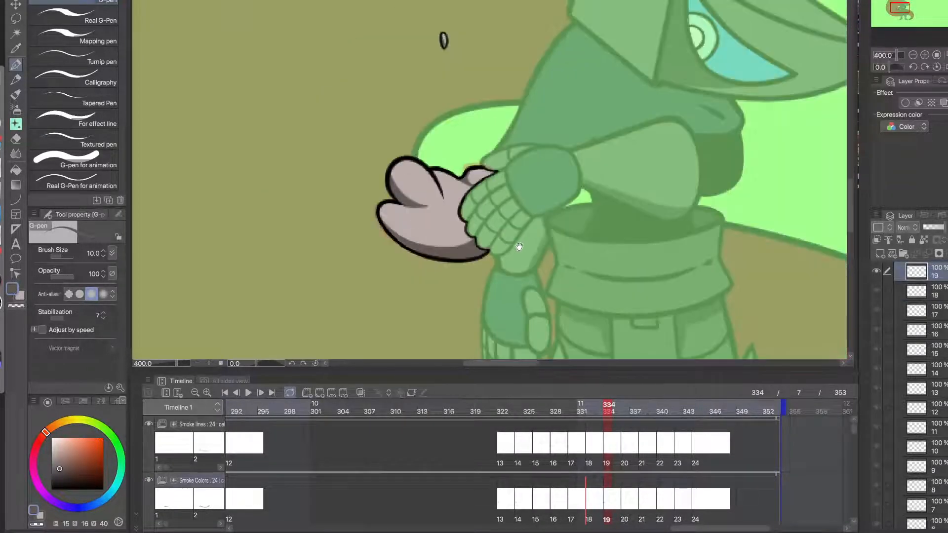
click(594, 408)
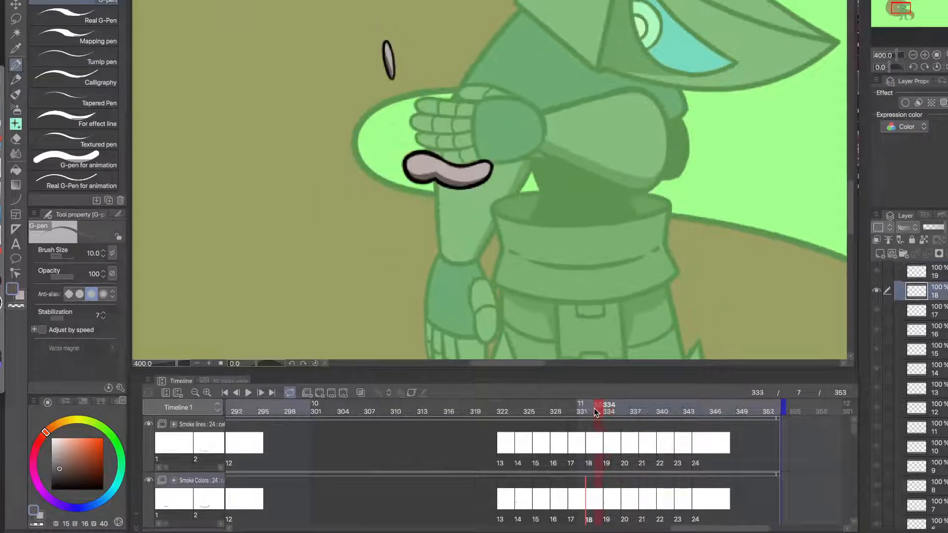
click(583, 414)
click(594, 410)
click(607, 413)
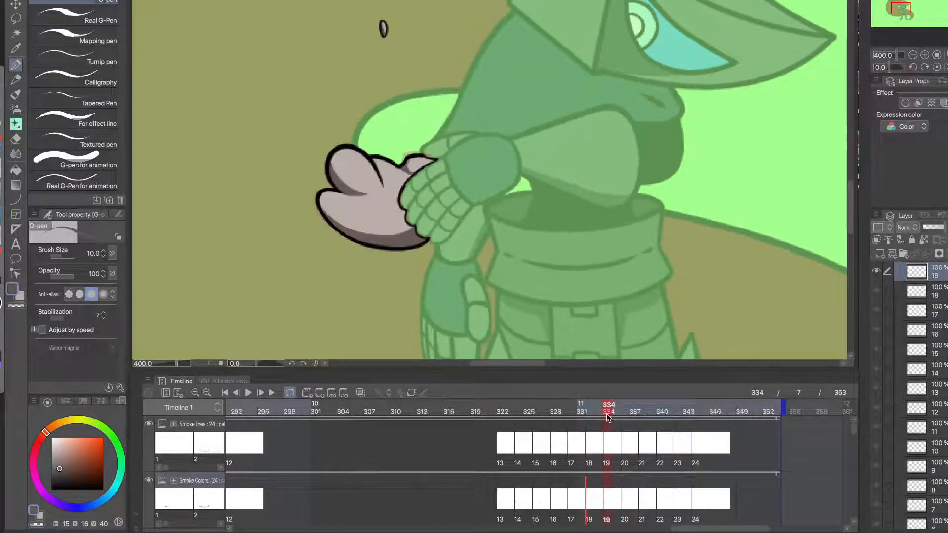
- Move on to drawing 20 and shade the lower-left edge of the oval droplet
click(624, 419)
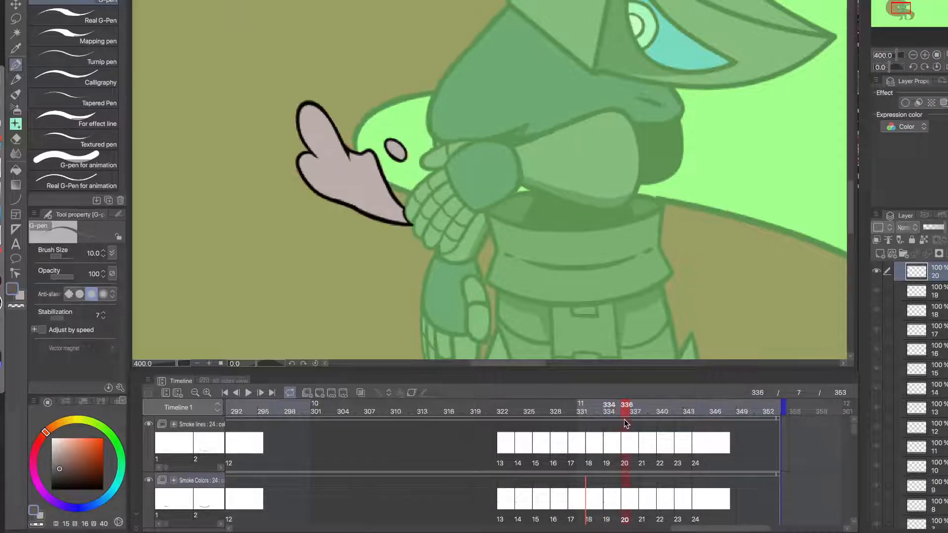
click(399, 154)
click(399, 154)
mouse_move(425, 165)
mouse_down()
mouse_move(378, 150)
mouse_move(352, 113)
mouse_up()
key(super+z)
drag(433, 155, 350, 110)
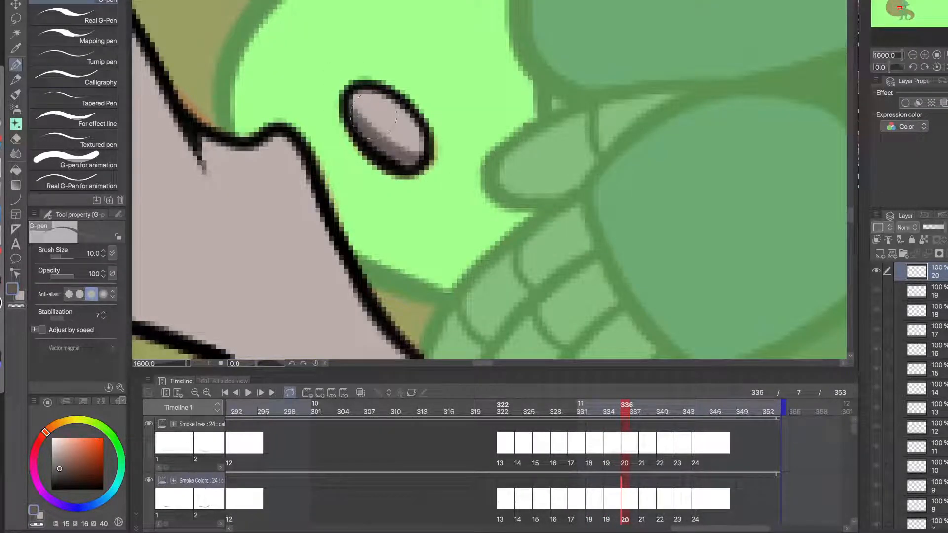
alt+click(396, 158)
- Draw a continuous shadow along the underside of the puff on drawing 20, from the fingertips to the lower-left lobe
mouse_move(375, 285)
mouse_down()
mouse_move(451, 225)
mouse_move(395, 199)
mouse_up()
drag(469, 225, 368, 180)
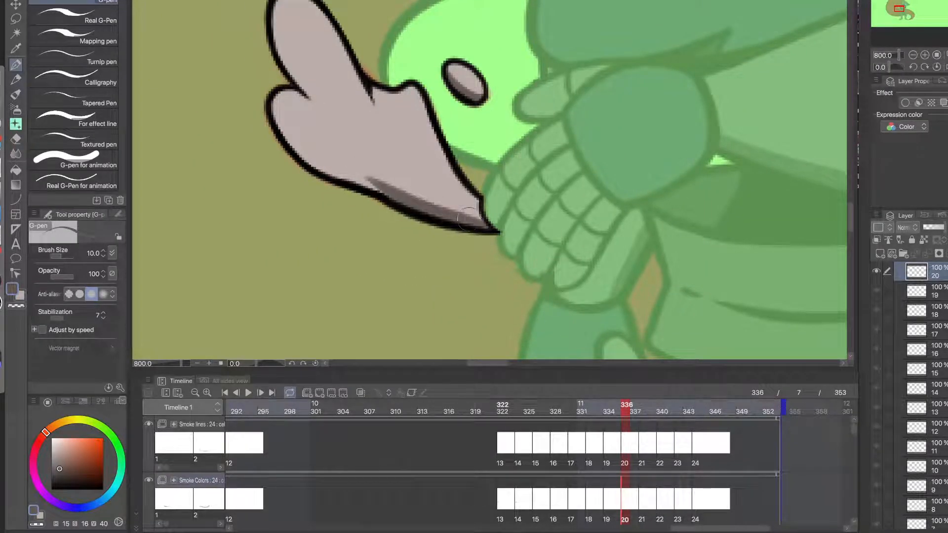
drag(469, 219, 363, 177)
mouse_move(383, 192)
mouse_down()
mouse_move(437, 221)
mouse_move(363, 184)
mouse_up()
key(super+z)
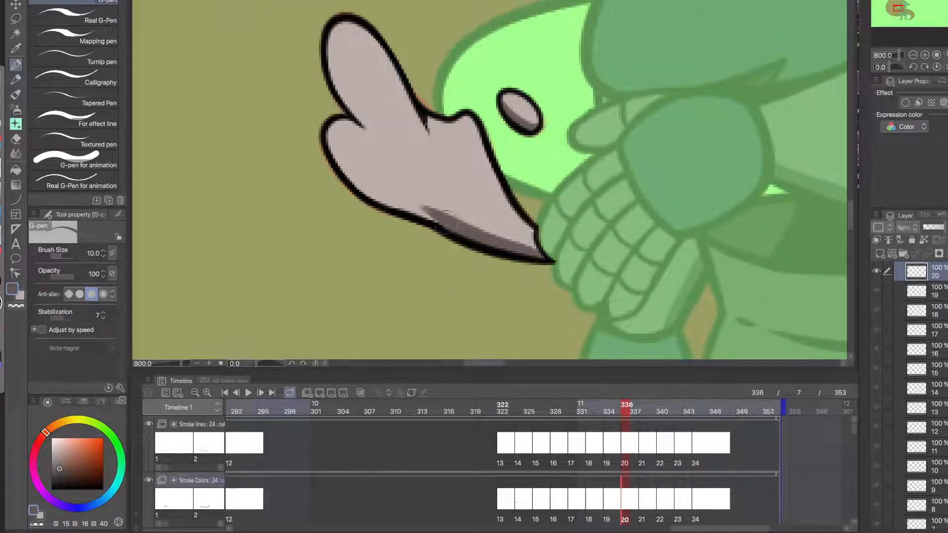
mouse_move(446, 222)
mouse_down()
mouse_move(387, 196)
mouse_move(334, 139)
mouse_move(420, 209)
mouse_move(387, 200)
mouse_move(339, 173)
mouse_up()
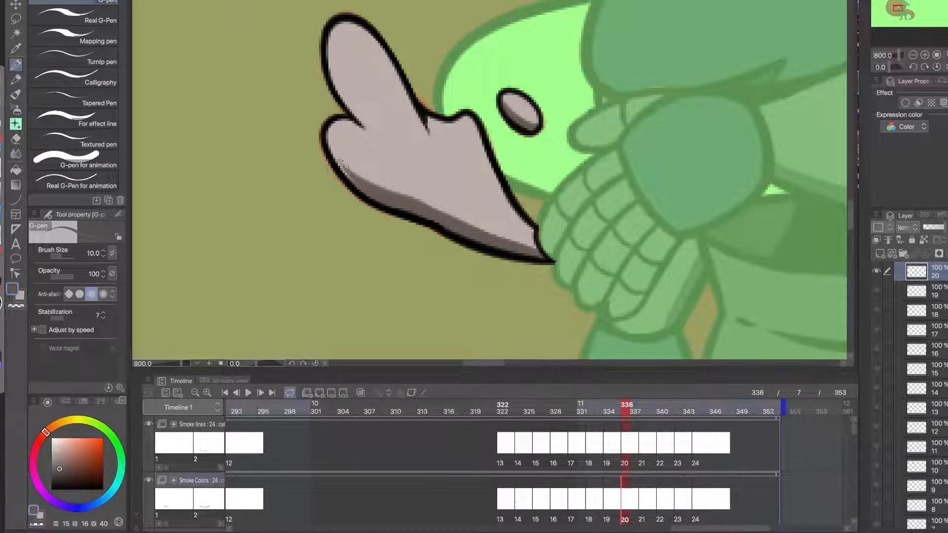
- Check drawing 19's shading, then shade the left edge of the upper lobe and the small upper crease of the puff on drawing 20
drag(396, 166, 425, 215)
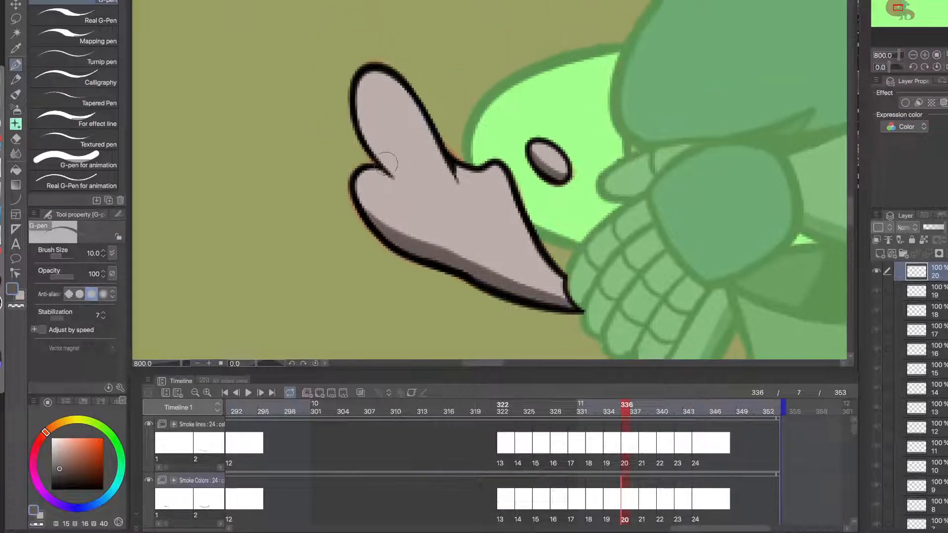
click(619, 410)
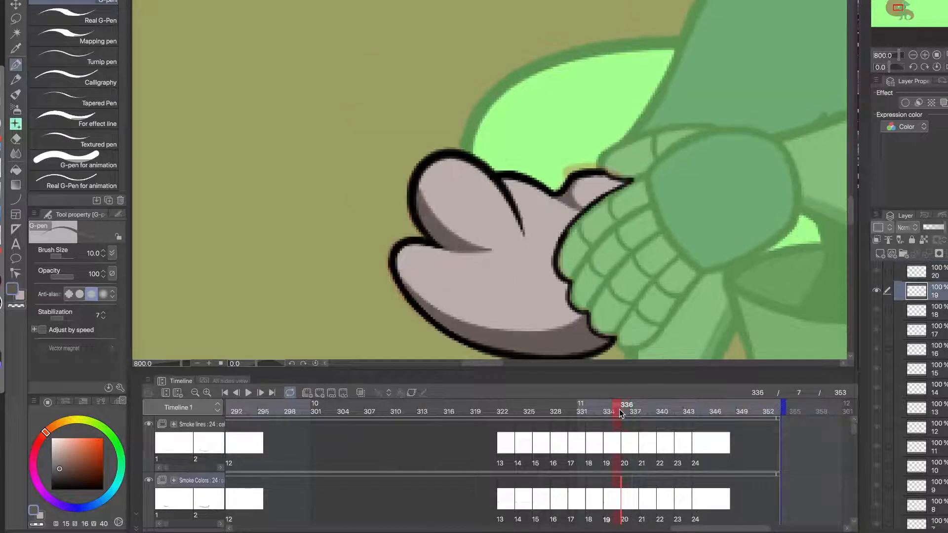
click(627, 411)
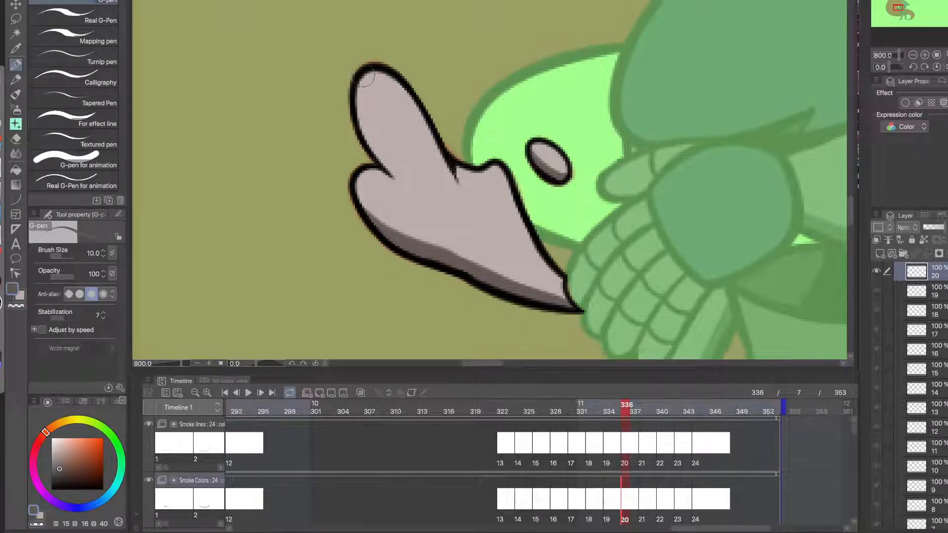
drag(366, 78, 401, 159)
drag(361, 109, 399, 173)
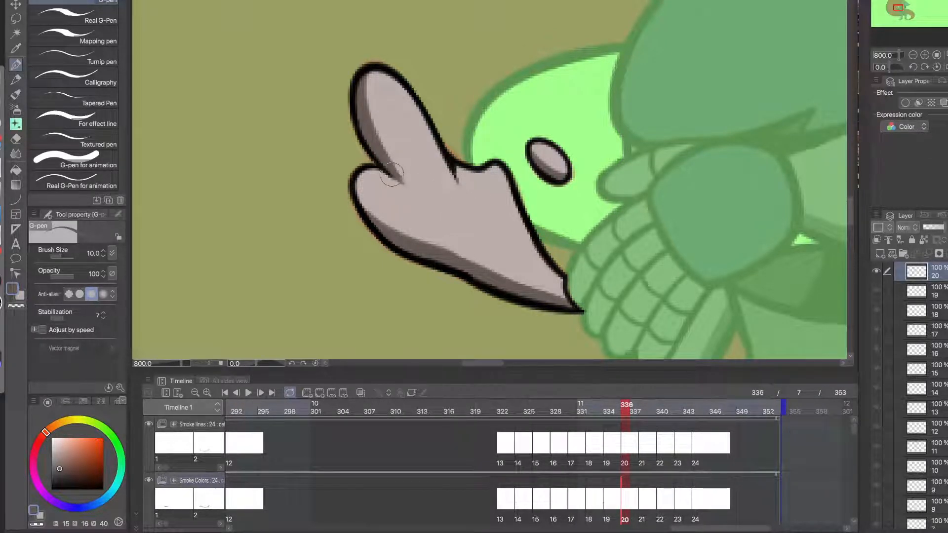
mouse_move(395, 171)
mouse_down()
mouse_move(408, 186)
mouse_move(482, 178)
mouse_move(452, 168)
mouse_move(464, 179)
mouse_move(477, 173)
mouse_up()
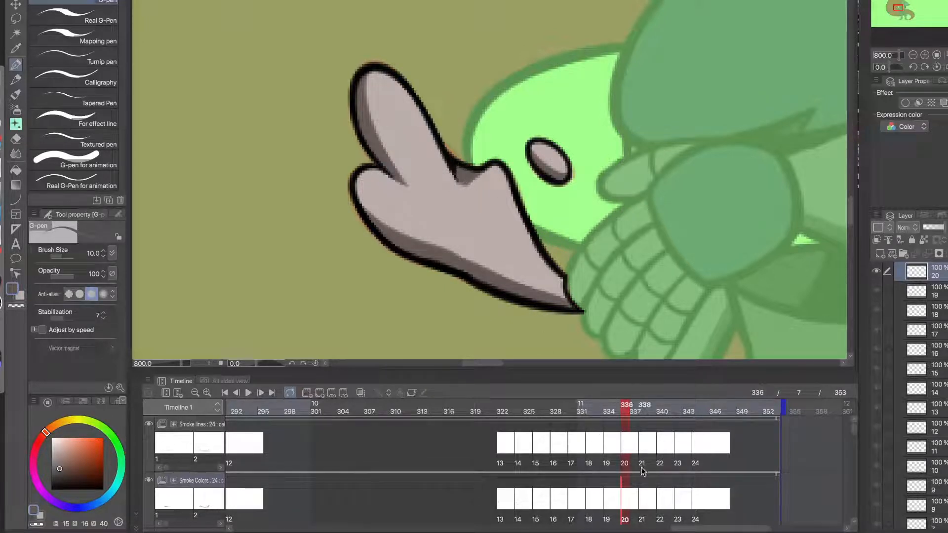
- Move on to drawing 21 and shade the left edge of the puff's lower-left lobe
click(645, 500)
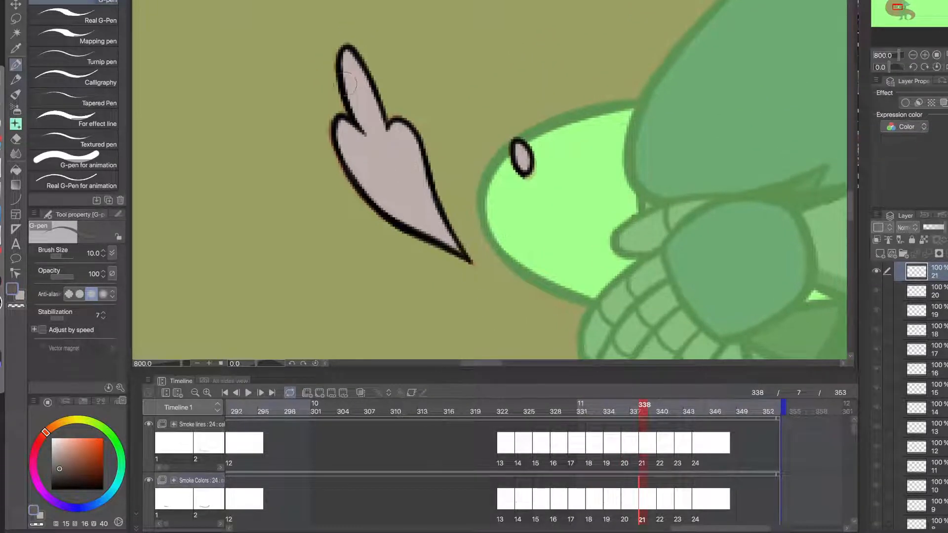
drag(348, 84, 368, 124)
drag(341, 64, 364, 127)
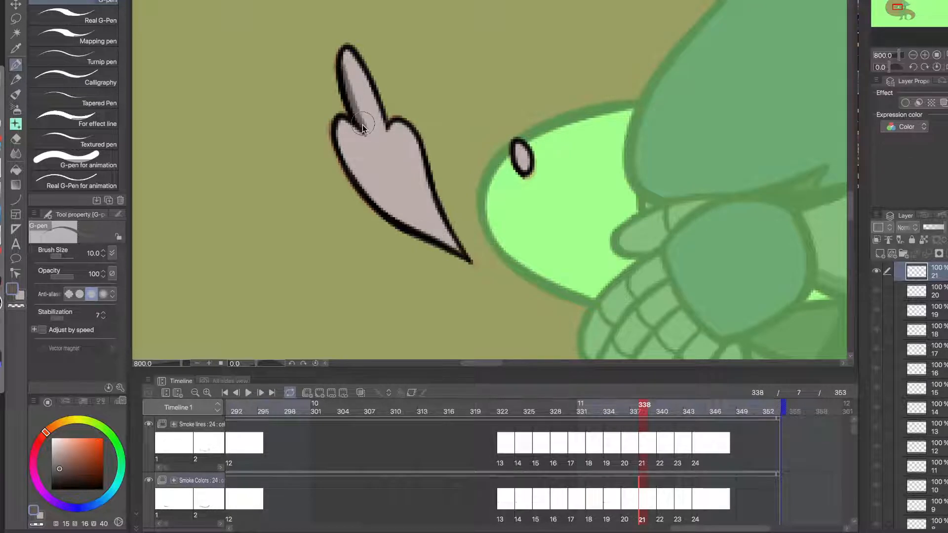
key(ctrl+z)
key(ctrl+z)
key(ctrl+z)
drag(337, 124, 383, 195)
key(ctrl+z)
drag(338, 127, 381, 203)
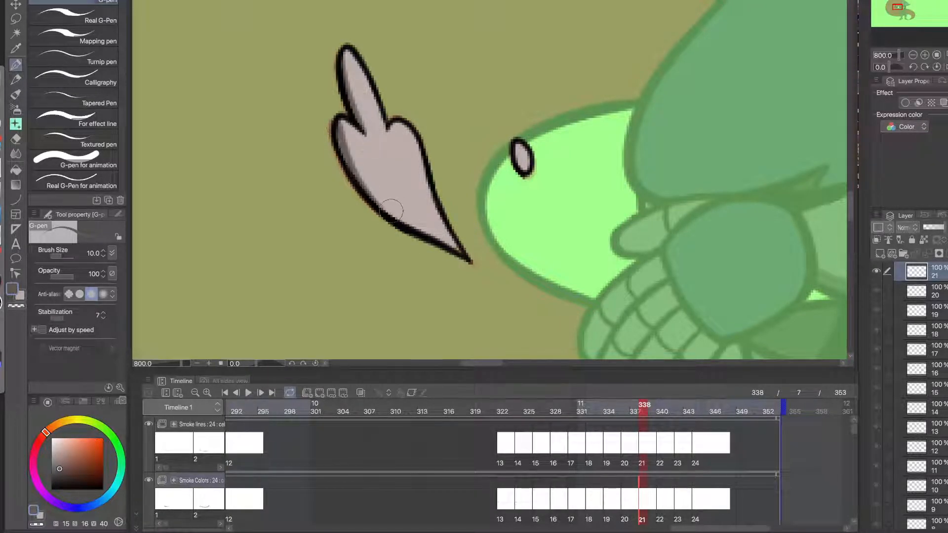
- Extend the shadow on drawing 21 along the puff's underside, from the pointed tail tip up to the lower-left lobe
drag(456, 248, 404, 216)
key(ctrl+z)
mouse_move(457, 250)
mouse_down()
mouse_move(356, 169)
mouse_move(353, 150)
mouse_up()
key(ctrl+z)
drag(419, 219, 349, 148)
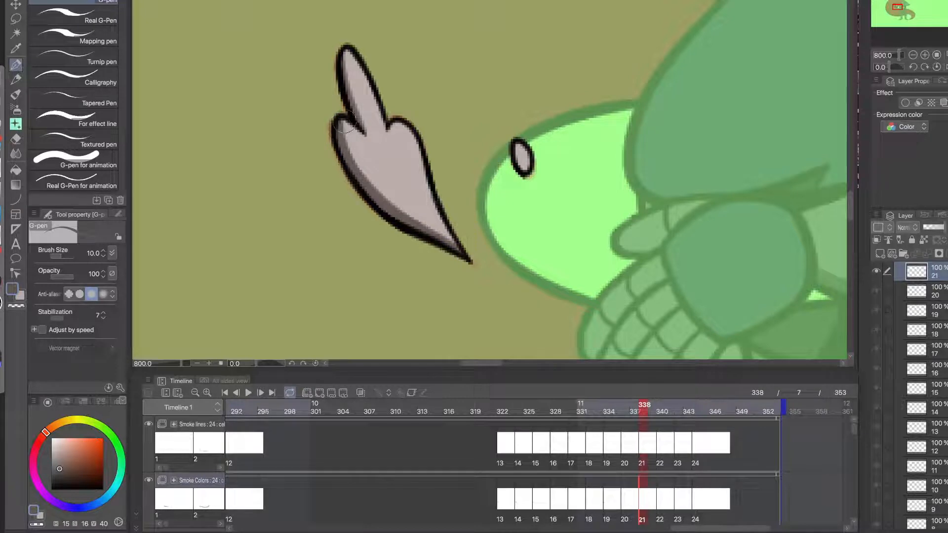
- Shade the left side of the narrow upper lobe on drawing 21, running from the crease toward its tip
alt+click(406, 214)
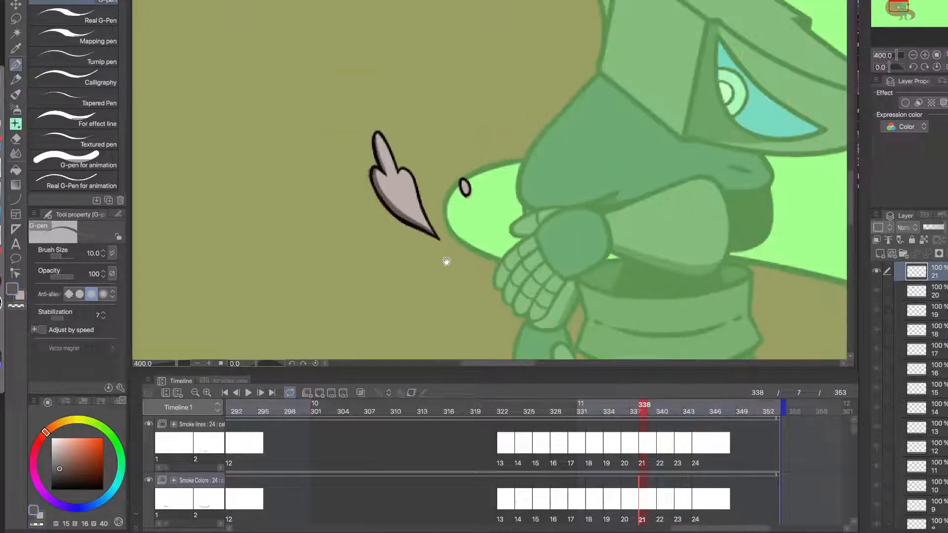
drag(444, 264, 388, 264)
super+click(321, 173)
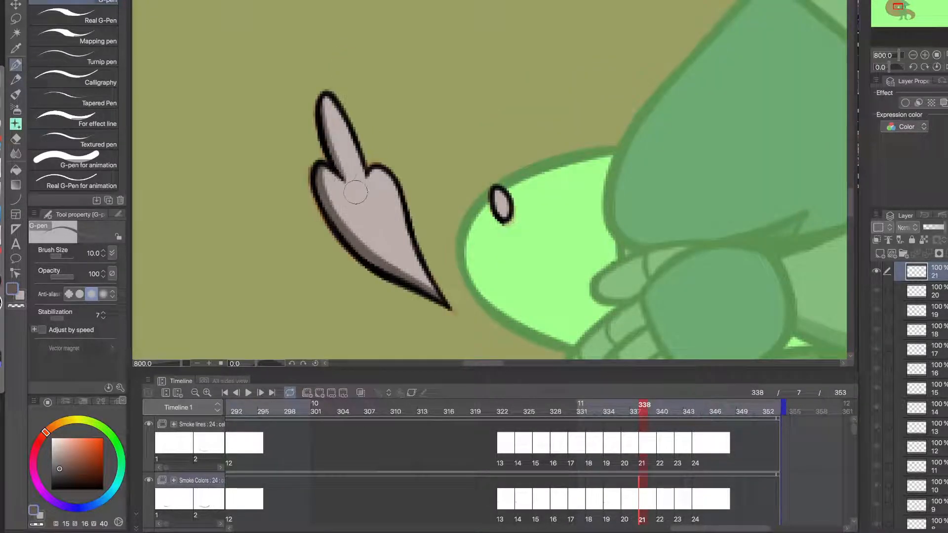
mouse_move(352, 191)
mouse_down()
mouse_move(338, 151)
mouse_move(358, 193)
mouse_move(321, 102)
mouse_up()
key(super+z)
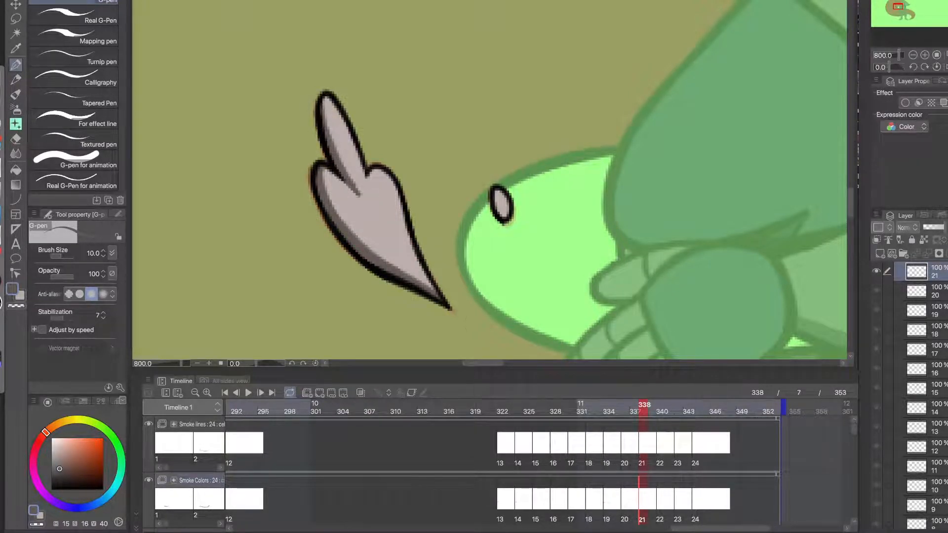
- Shade the lower-left bulge of the thin smoke sliver on drawing 22, and move on to drawing 23
click(662, 500)
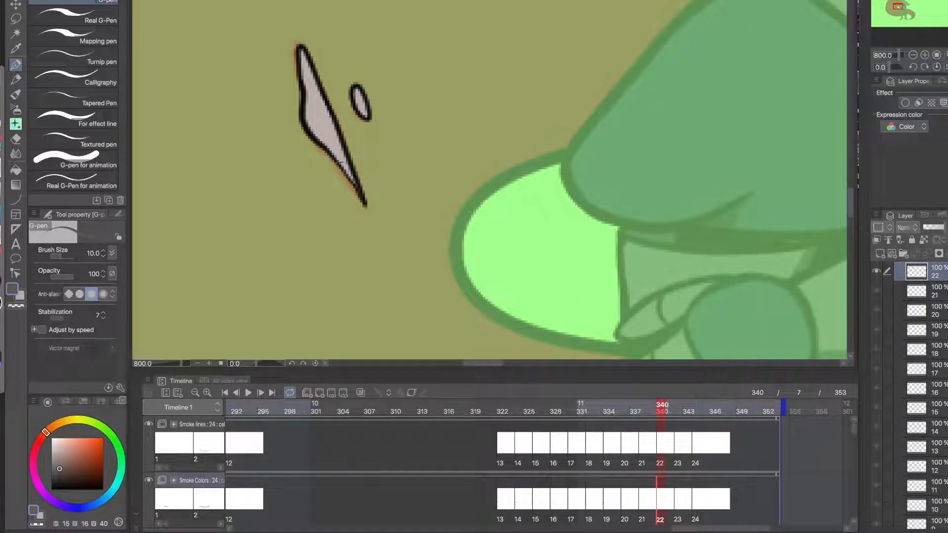
drag(308, 120, 334, 150)
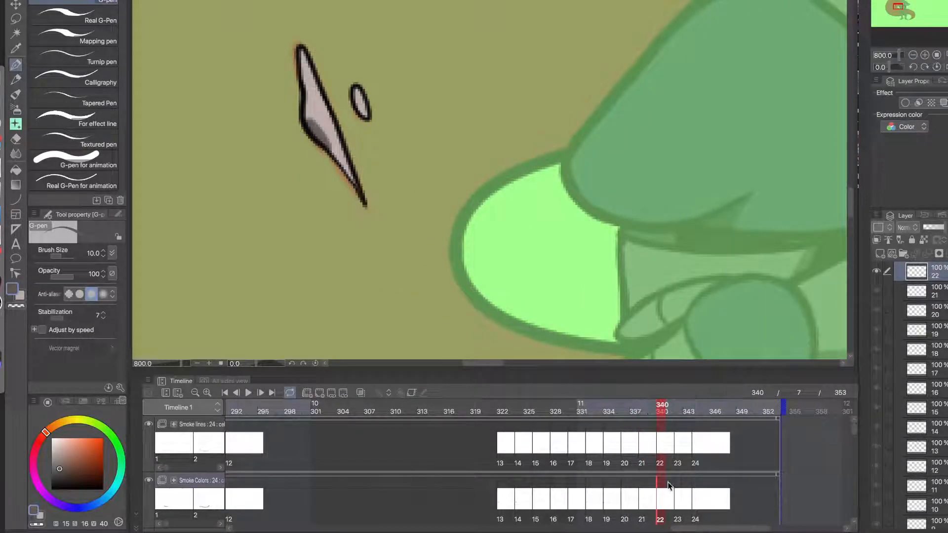
click(680, 496)
- Collapse the Smoke Colors folder and delete the 57% opacity green overlay layer covering the character
ctrl+alt+click(412, 245)
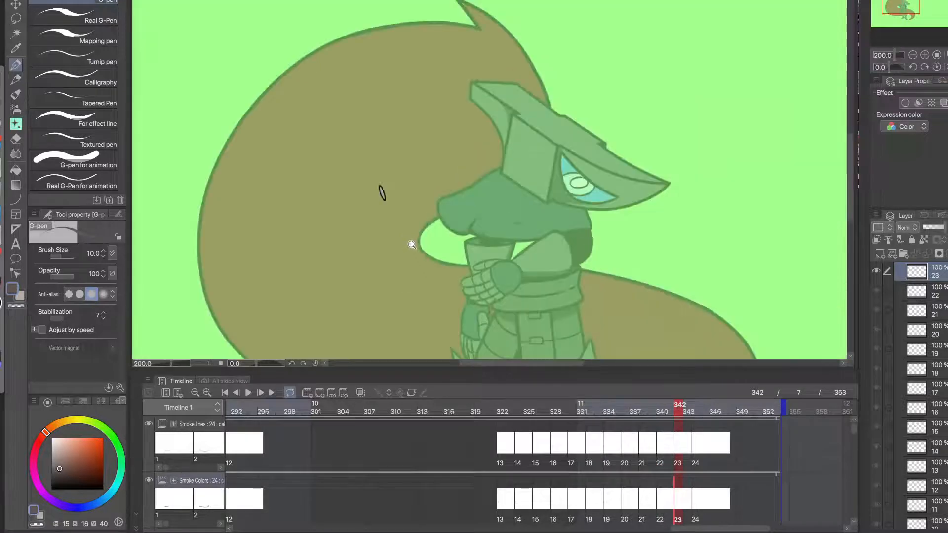
ctrl+alt+click(411, 246)
ctrl+alt+click(407, 230)
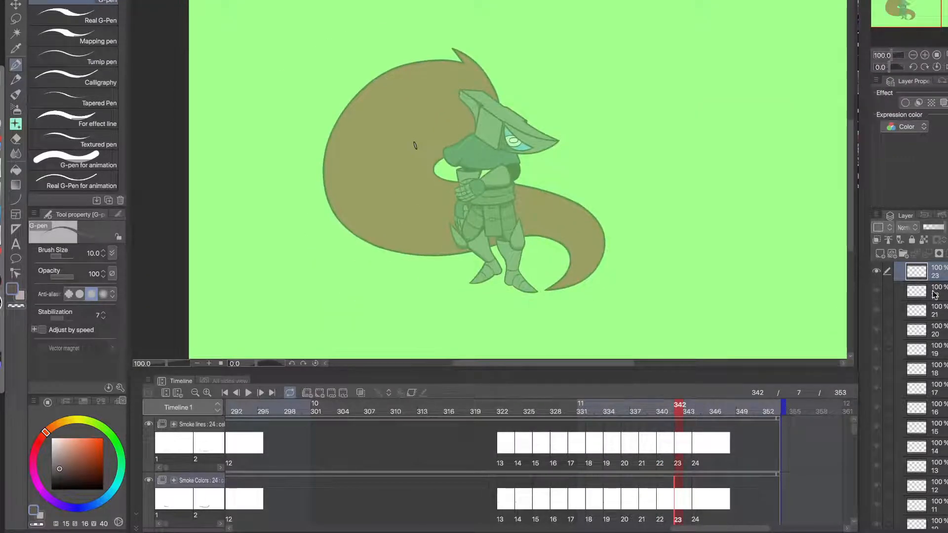
scroll(914, 292, up, 2)
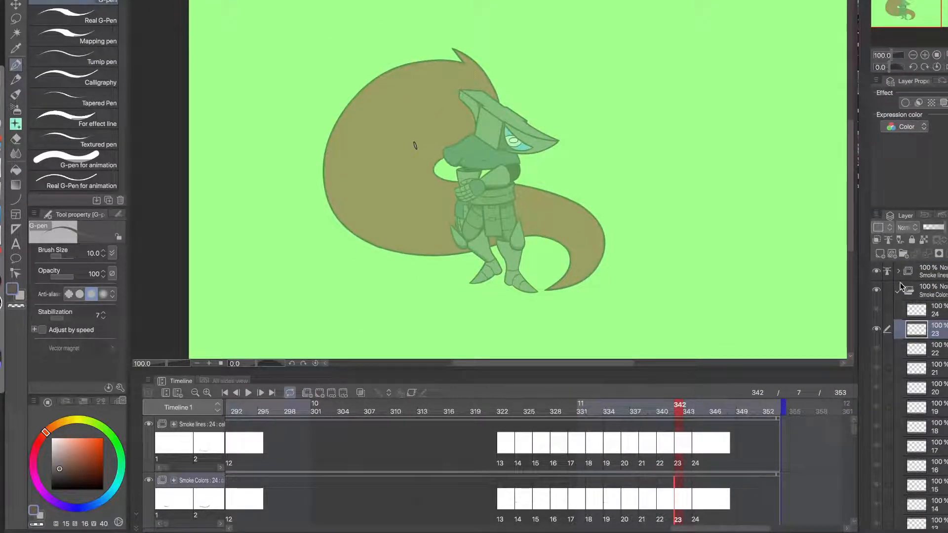
click(899, 291)
click(938, 332)
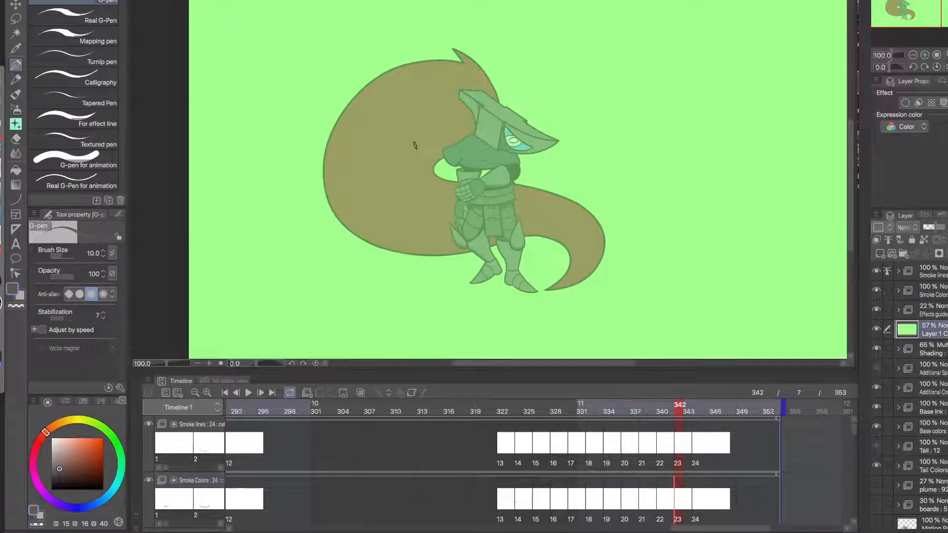
right_click(929, 331)
click(908, 124)
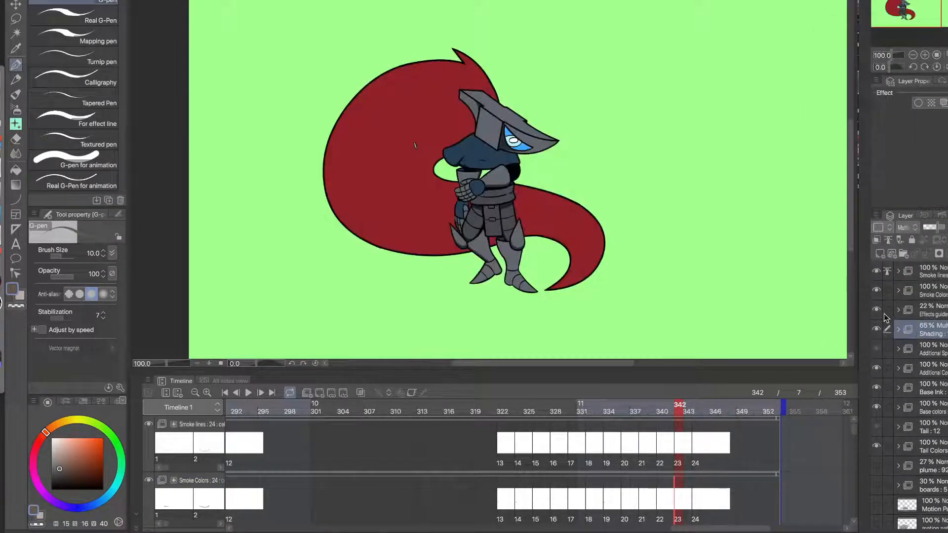
- Hide the green background Layer 1 and the Effects guide folder
scroll(932, 351, down, 1)
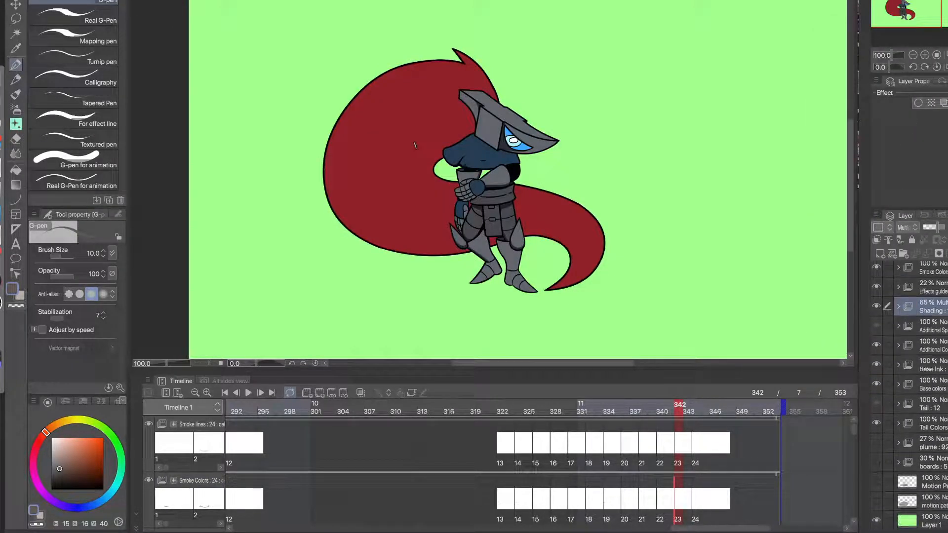
click(877, 519)
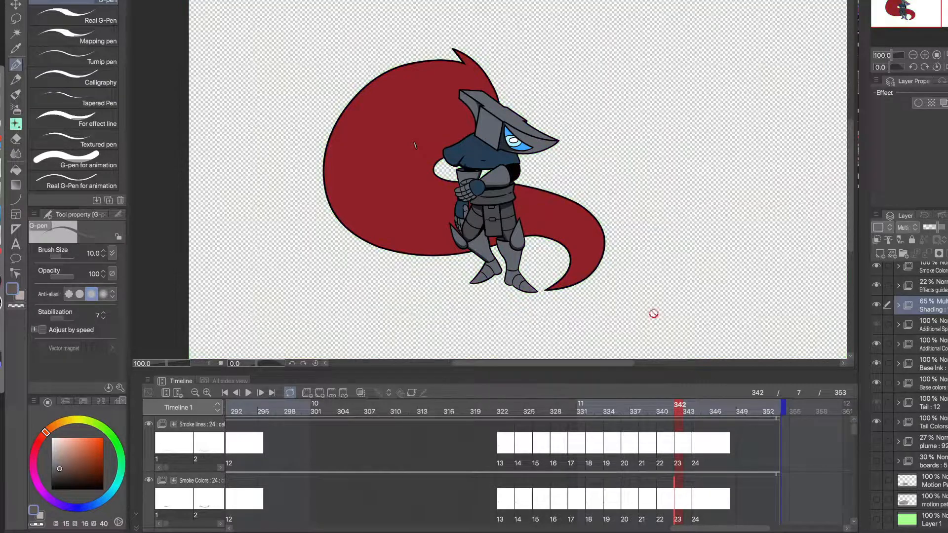
alt+click(570, 227)
drag(577, 226, 444, 260)
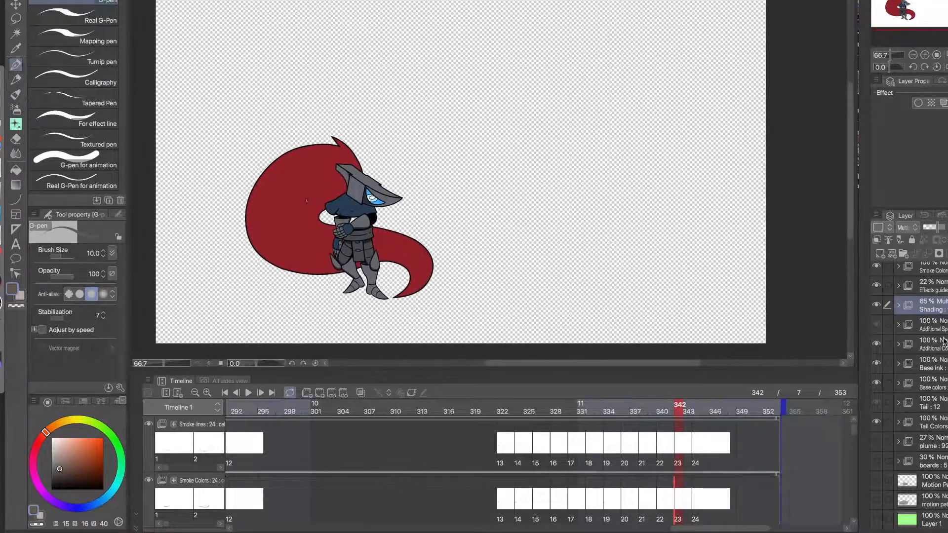
scroll(911, 355, up, 1)
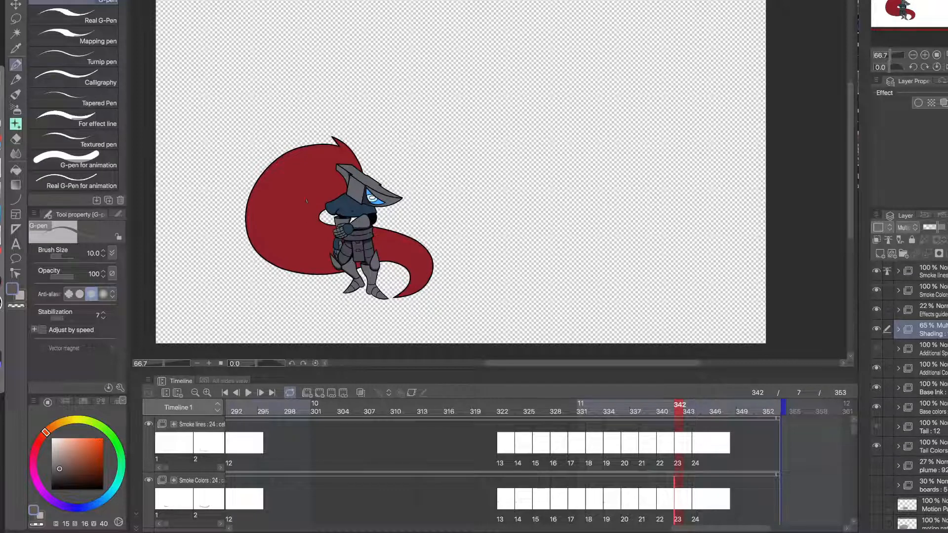
click(928, 290)
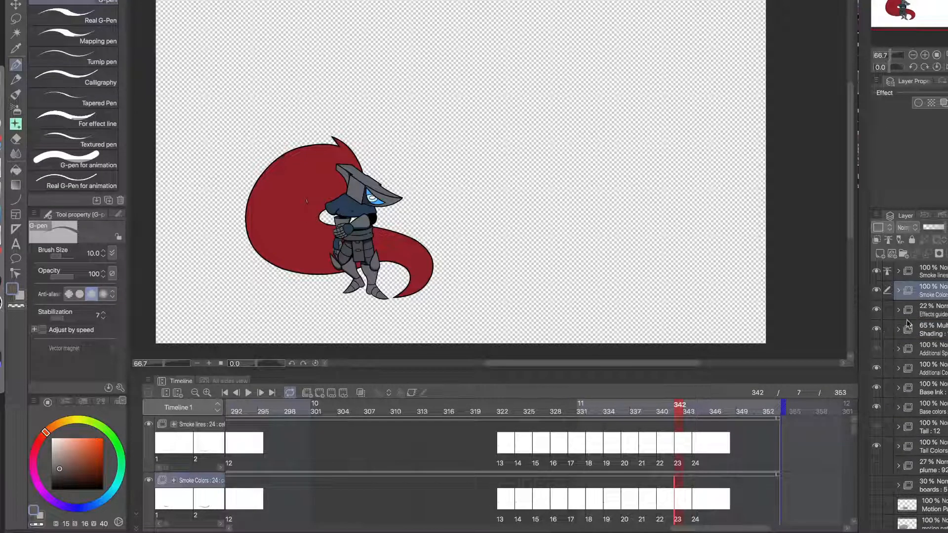
click(937, 314)
click(877, 309)
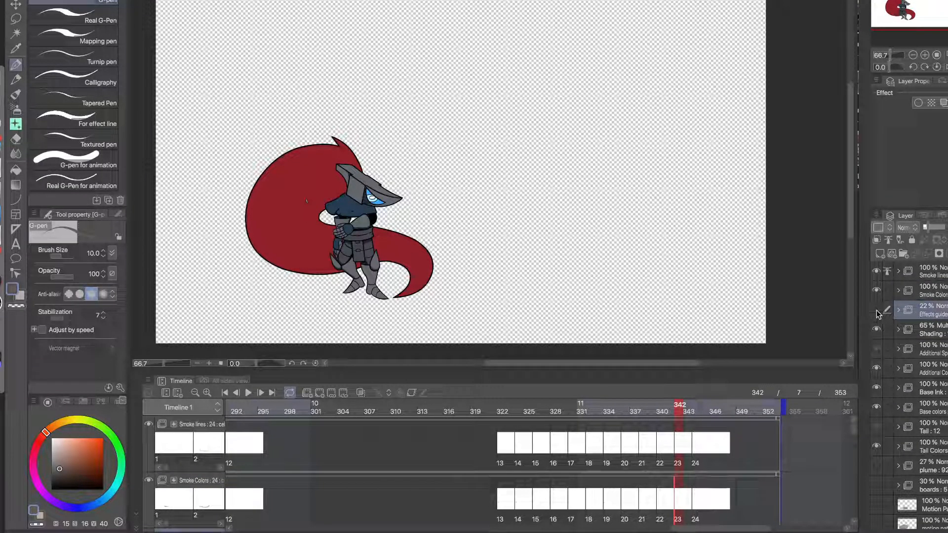
- Set the Smoke Colors folder's opacity to 87% and return to the start of the animation
click(938, 294)
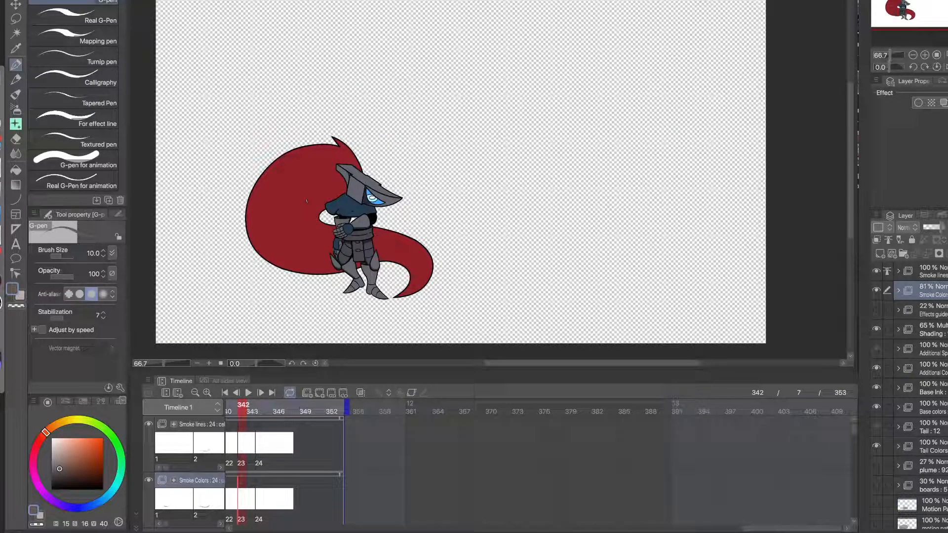
drag(941, 227, 943, 228)
click(229, 393)
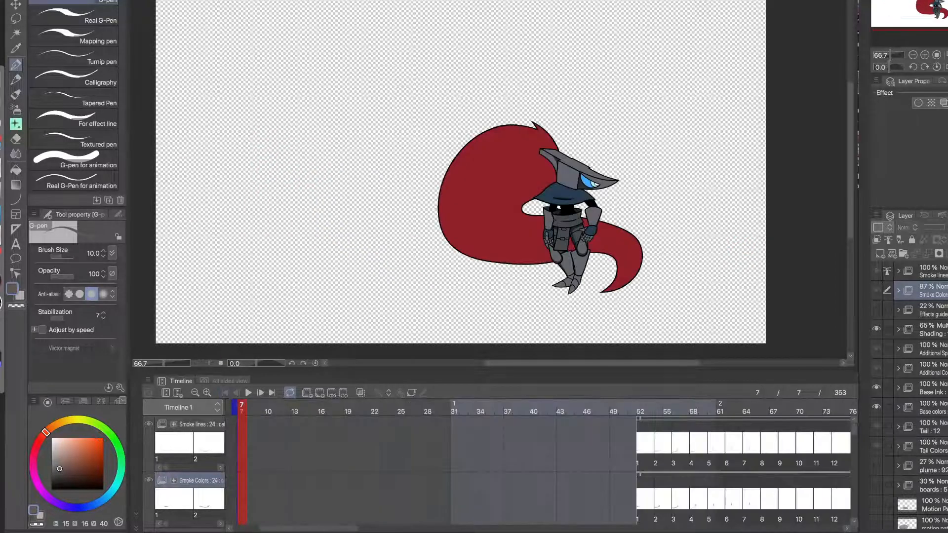
- Export the animation as an animated GIF named Petting.gif in the Pet Animations folder
click(131, 1)
click(137, 1)
click(104, 0)
click(111, 0)
click(106, 0)
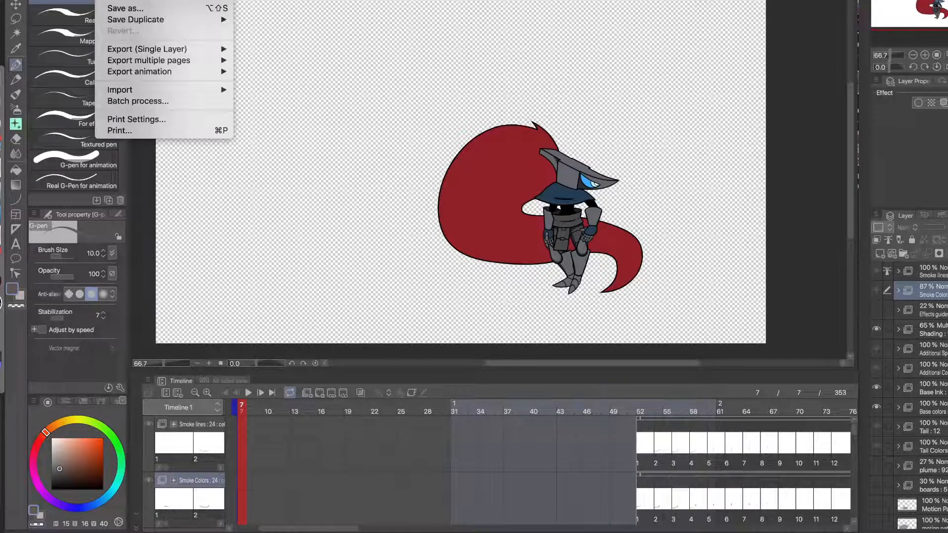
mouse_move(217, 73)
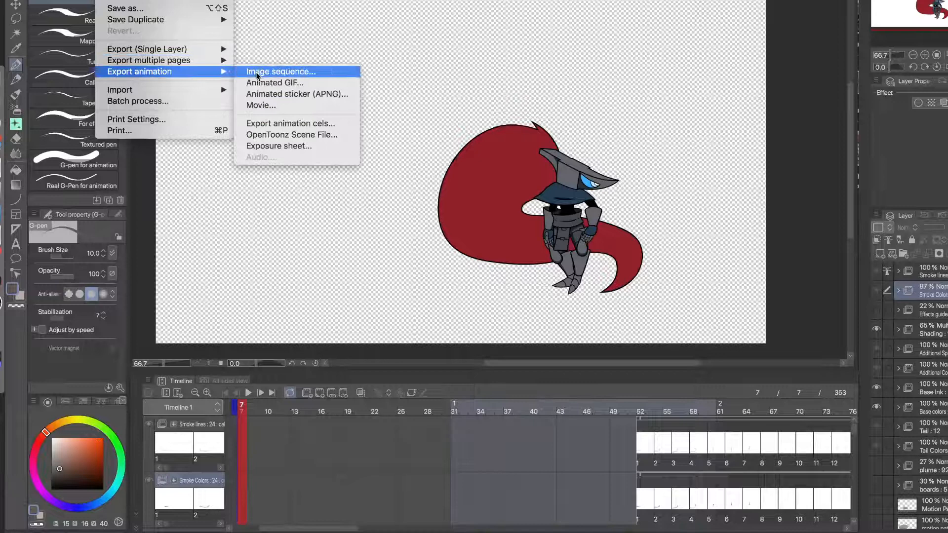
click(308, 82)
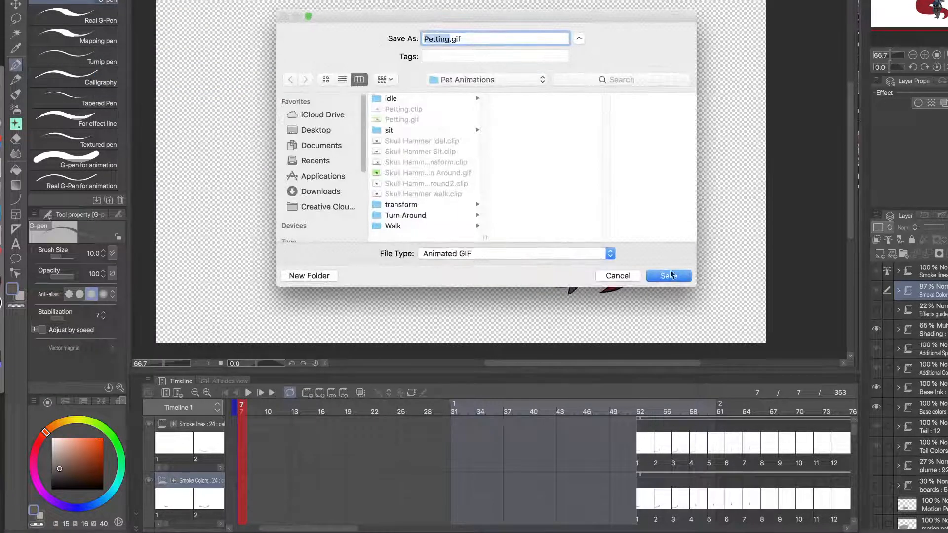
click(668, 276)
click(568, 96)
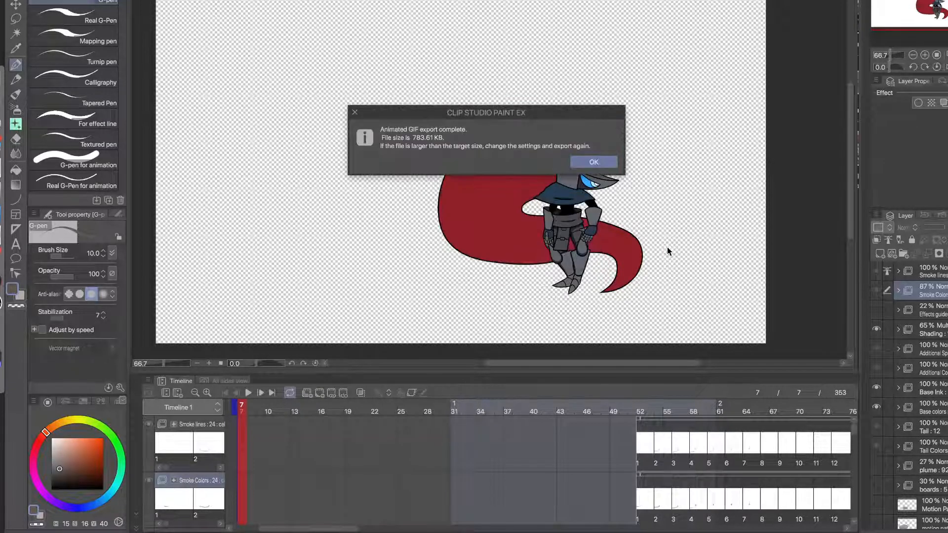
click(613, 162)
- Switch to the Finder window with Pet Animations and preview Petting.gif in full screen
key(ctrl+Up)
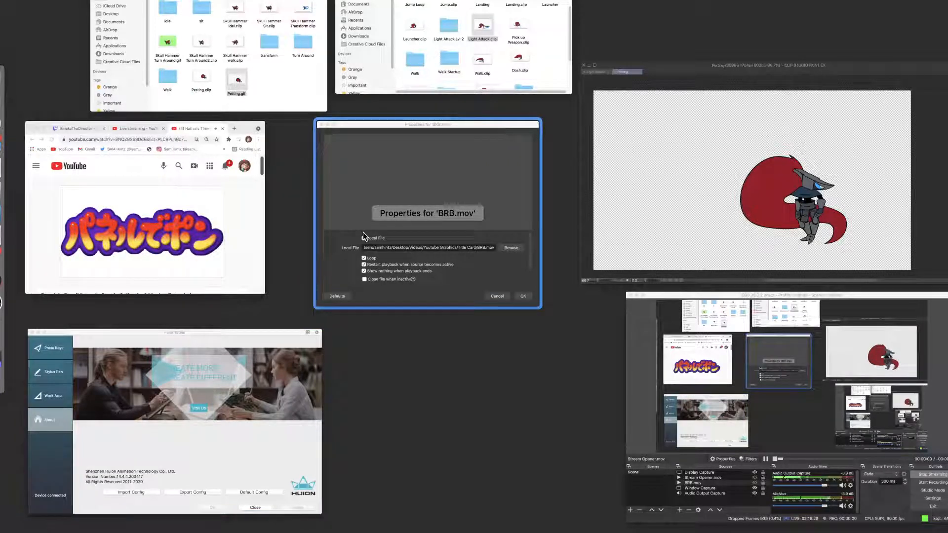
click(290, 89)
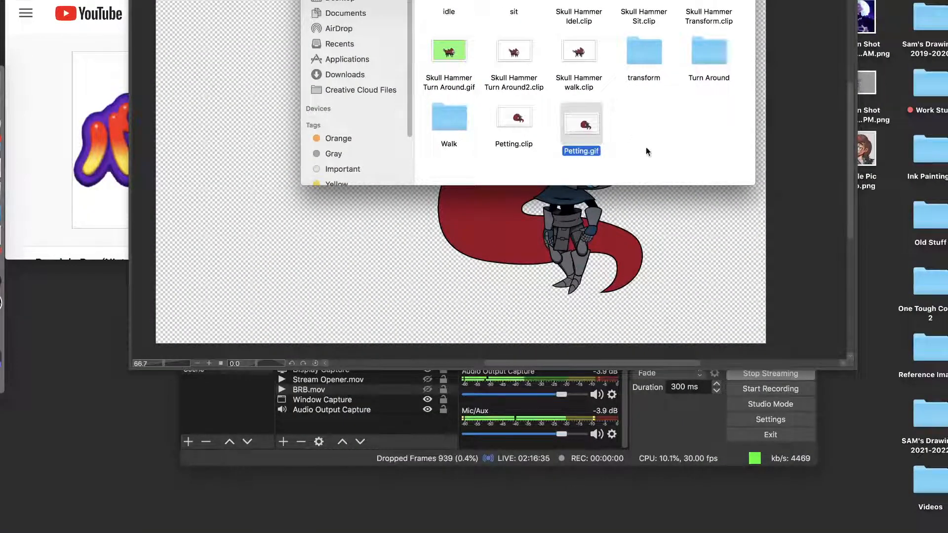
key(space)
click(343, 130)
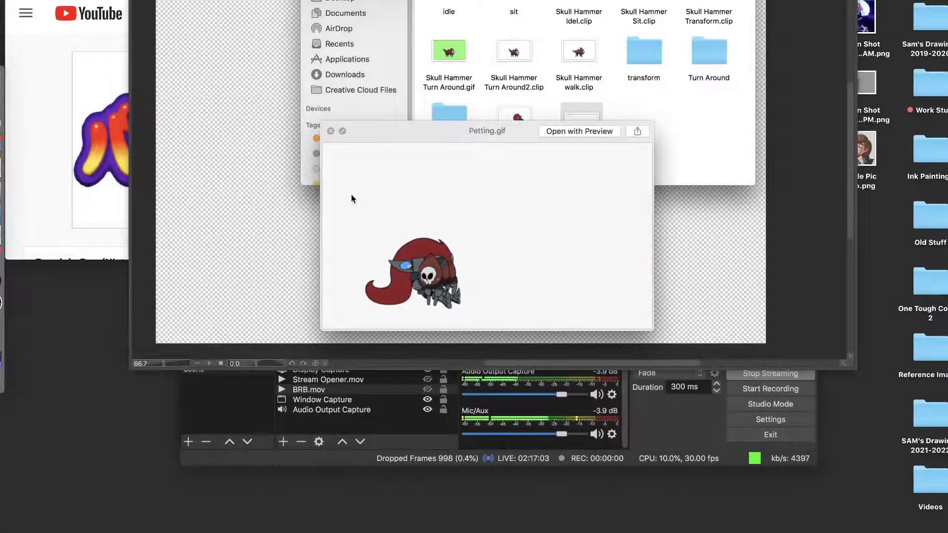
click(343, 132)
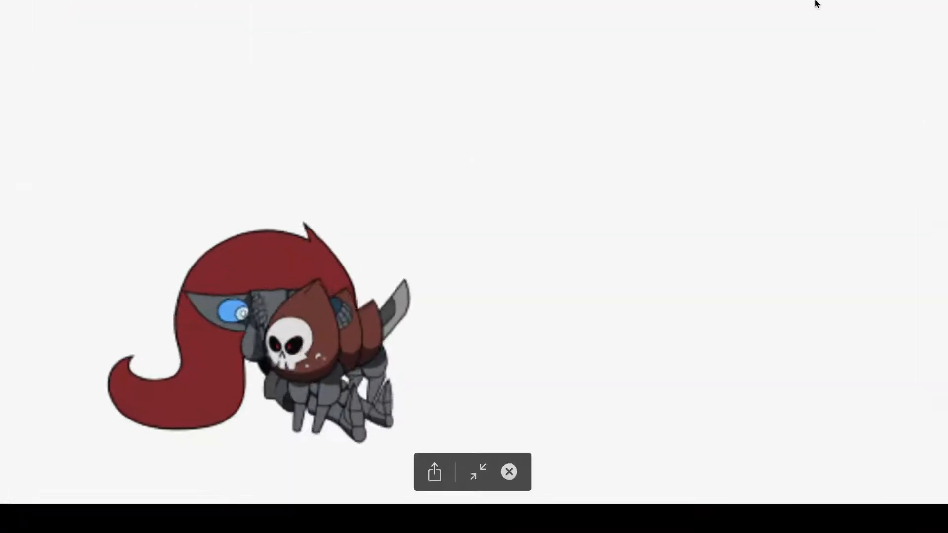